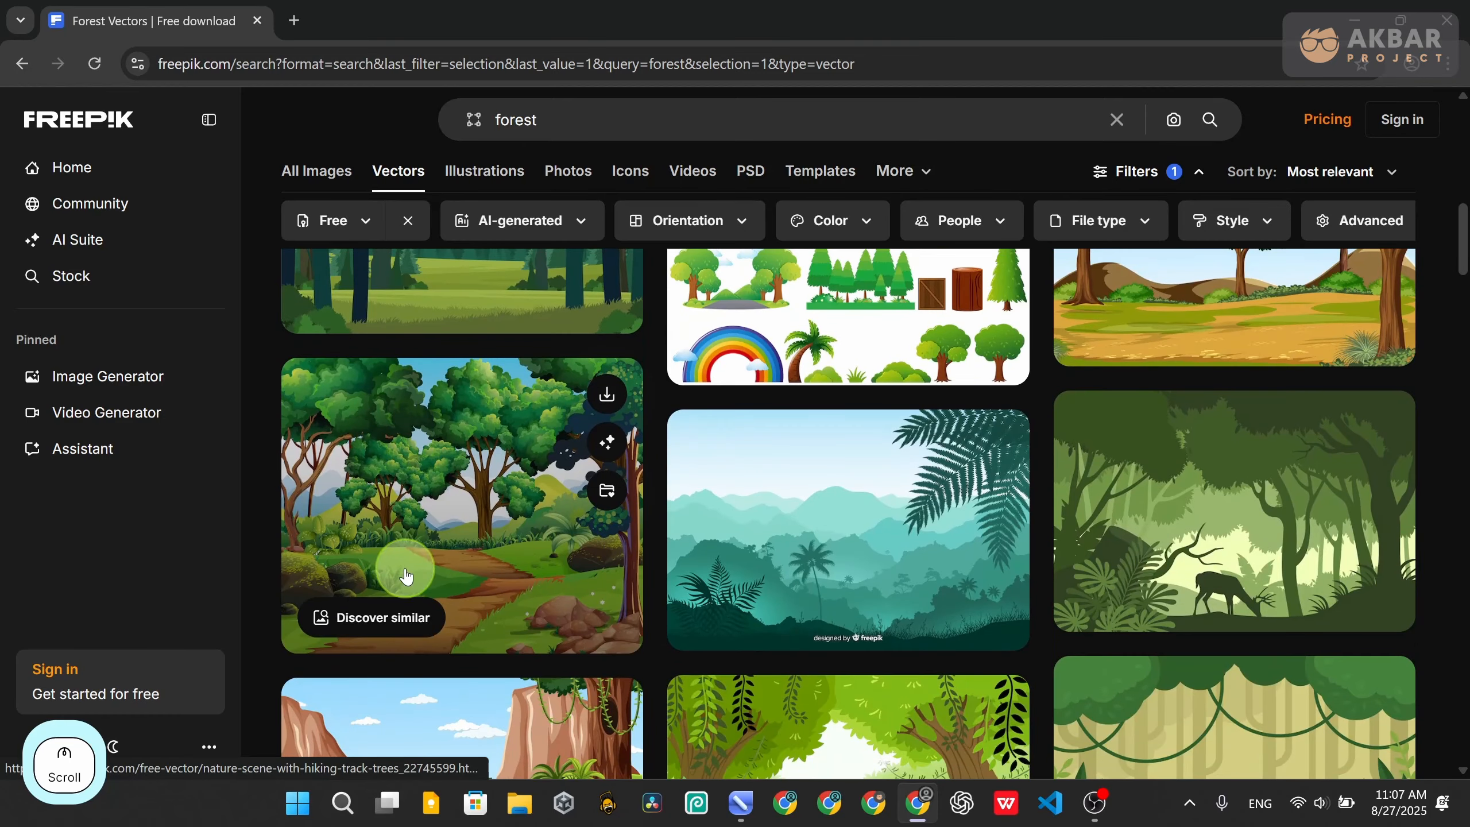
Open the "Flat tropical jungle background" vector from the forest search results in a new tab and download it as a ZIP
scroll(345, 630, up, 4)
scroll(347, 637, up, 4)
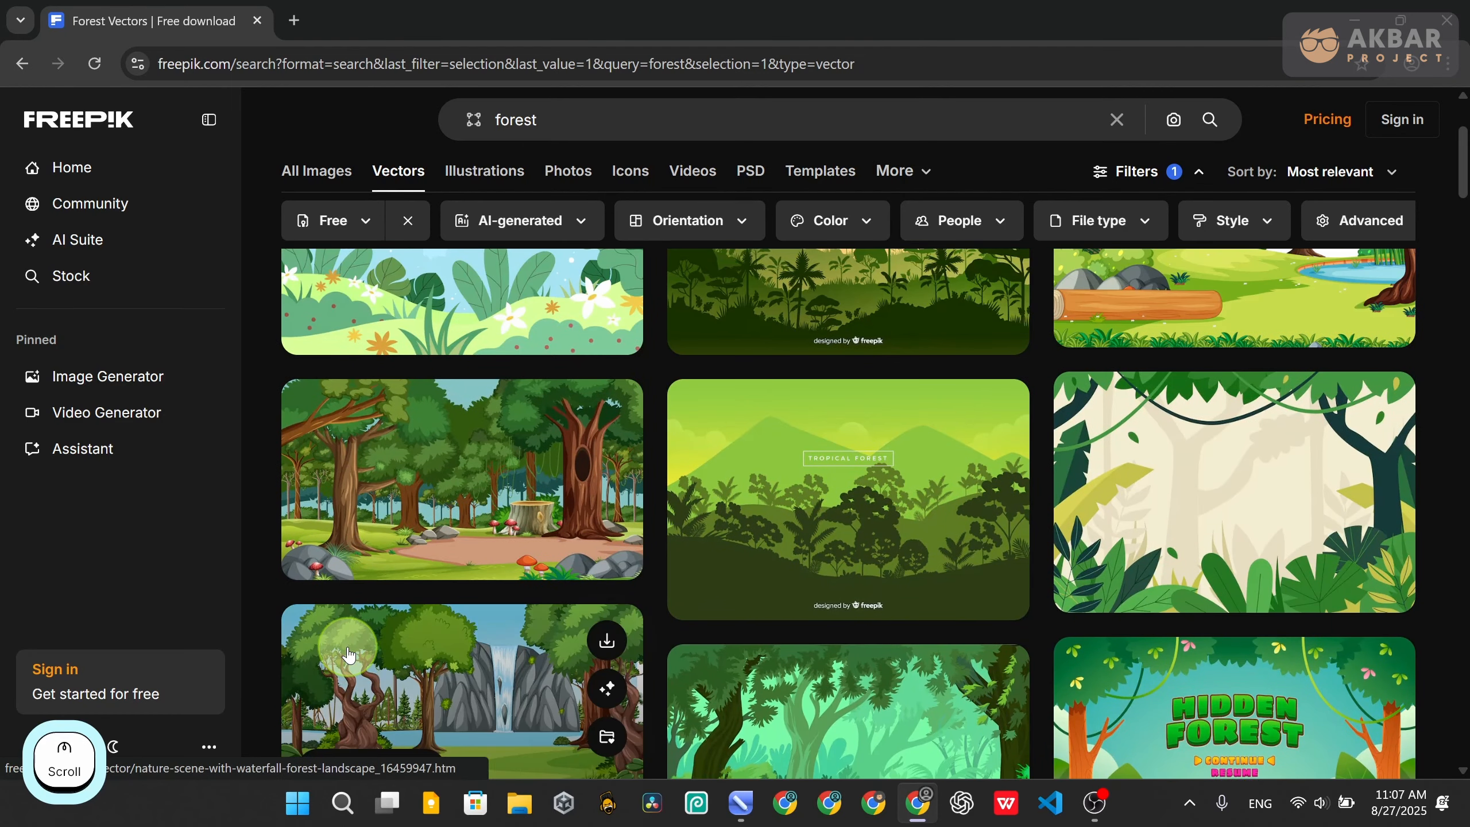
scroll(348, 643, down, 4)
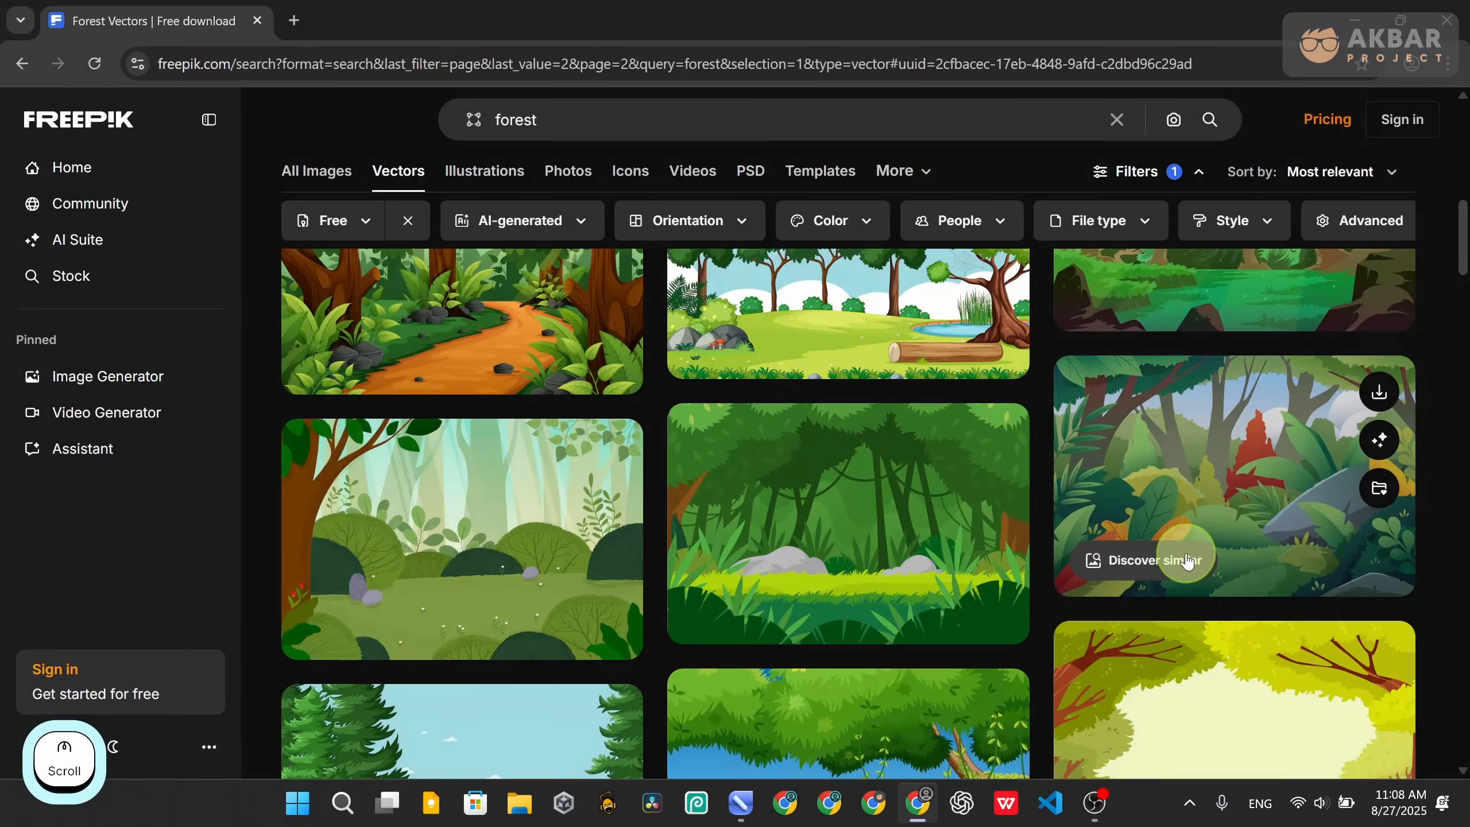
scroll(928, 512, down, 2)
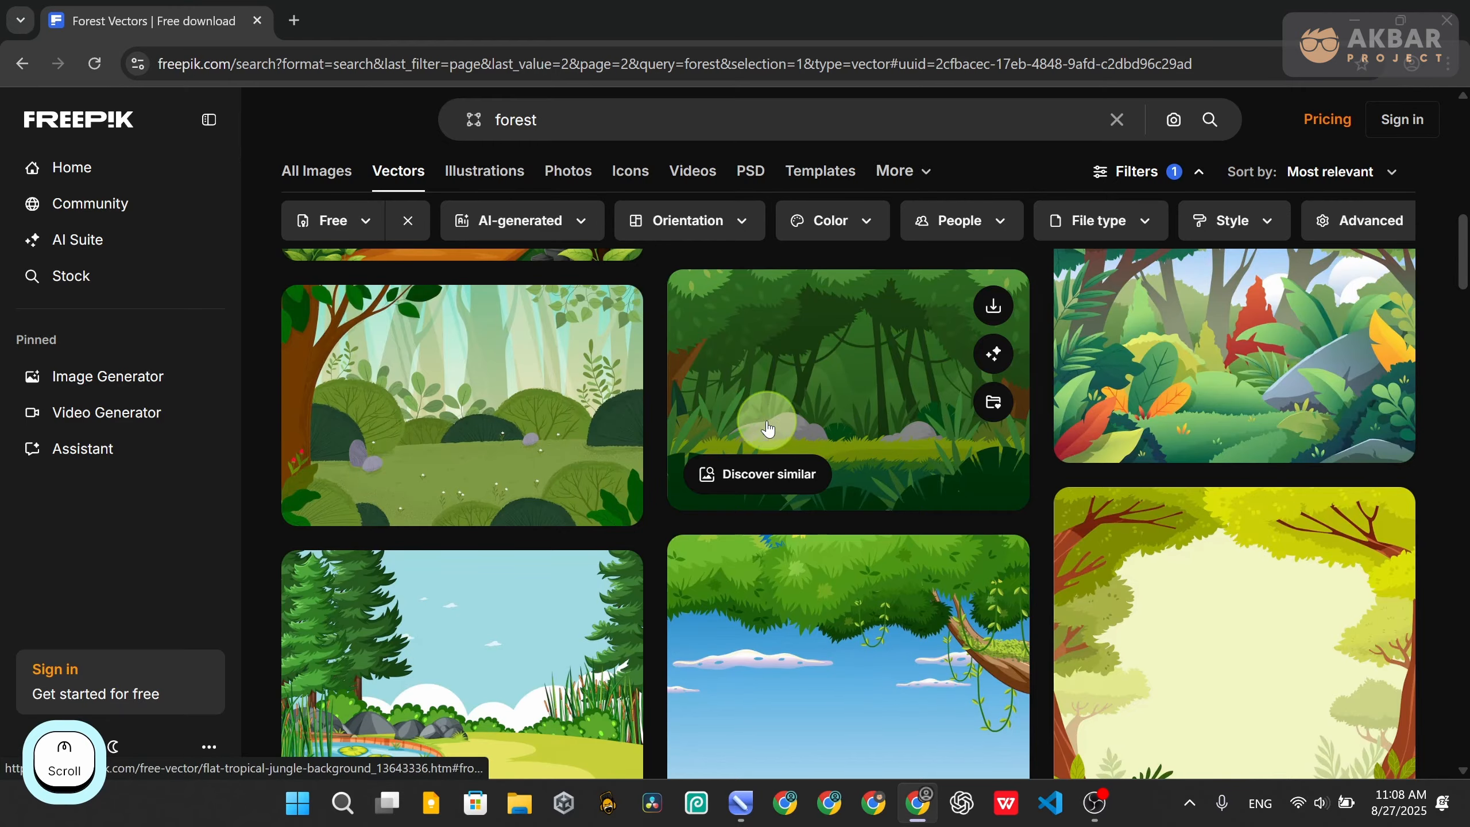
right_click(799, 412)
click(889, 440)
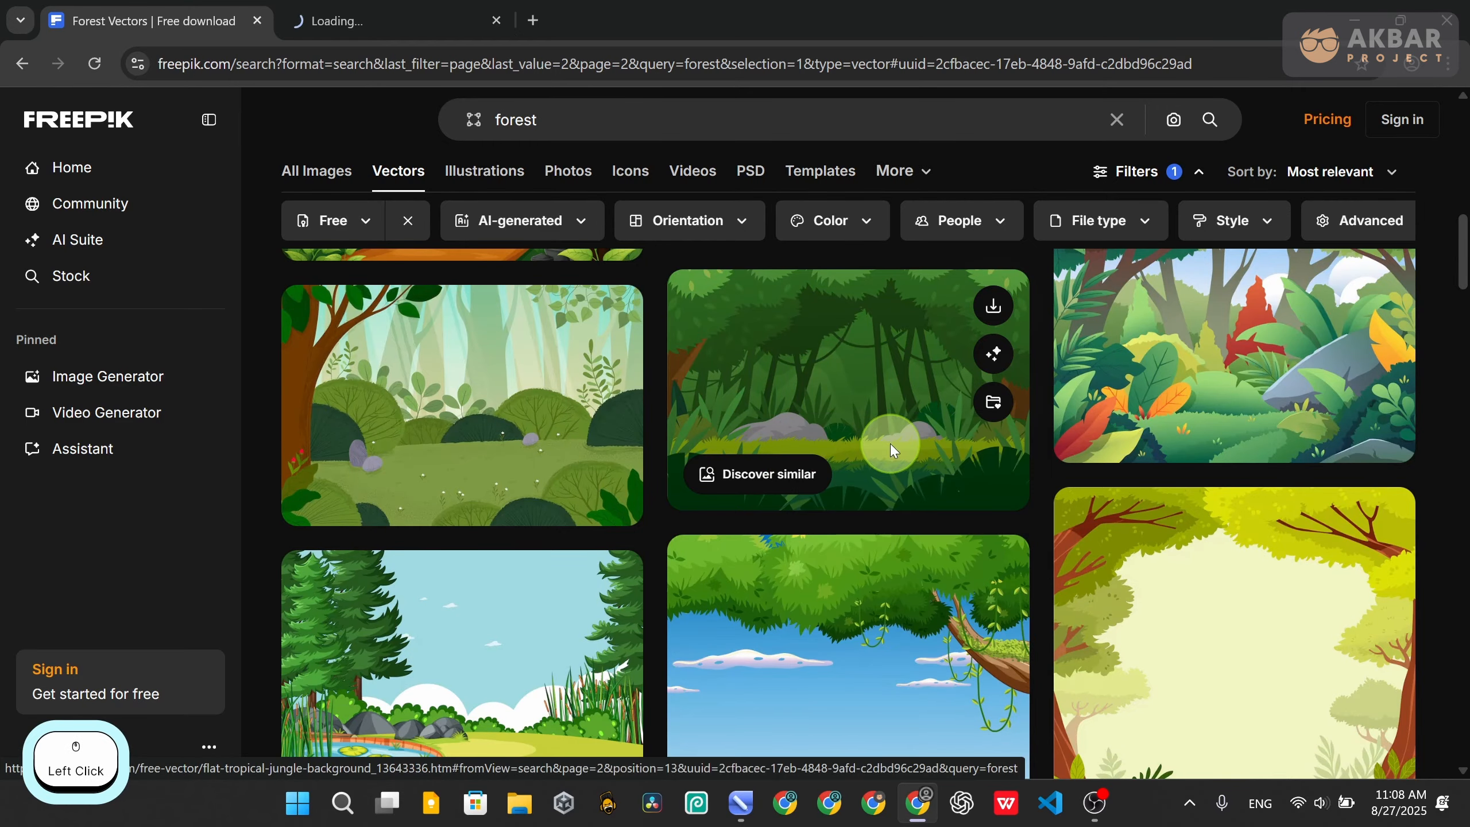
key(ctrl+Tab)
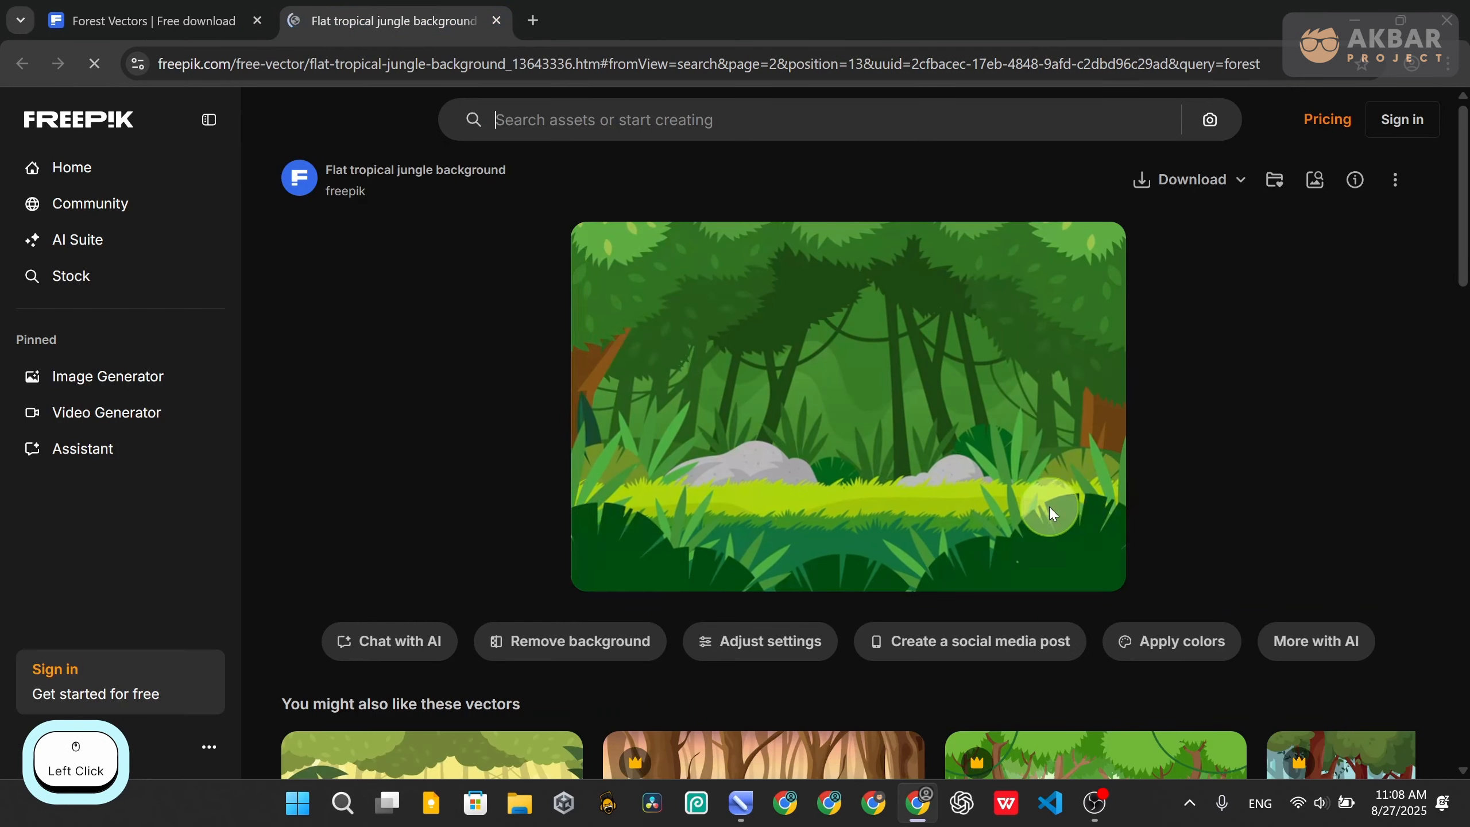
click(1174, 210)
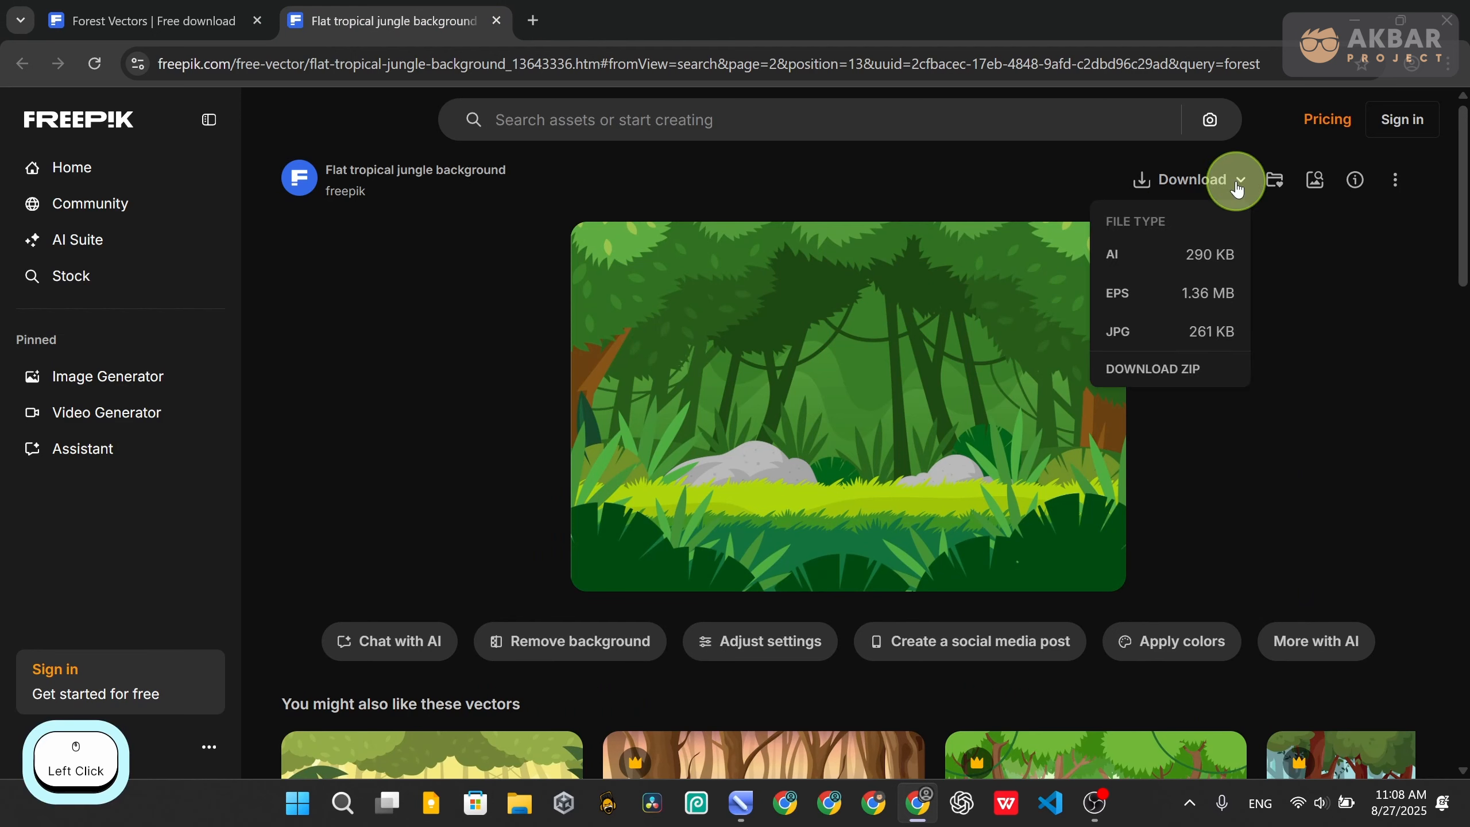
click(1163, 377)
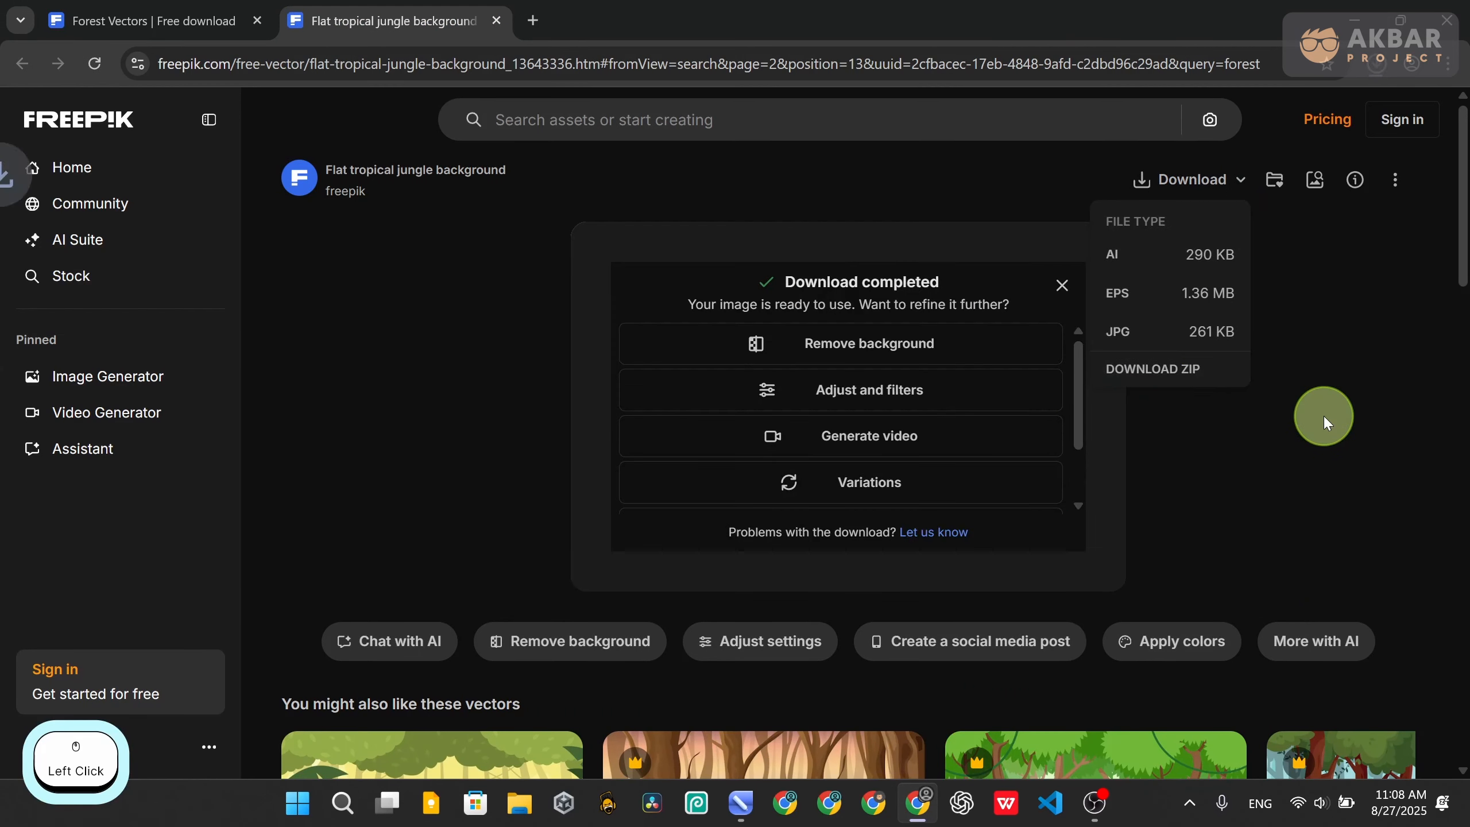
Extract flat-tropical-jungle-background.zip from the Downloads folder in File Explorer into its own subfolder using WinRAR
click(528, 813)
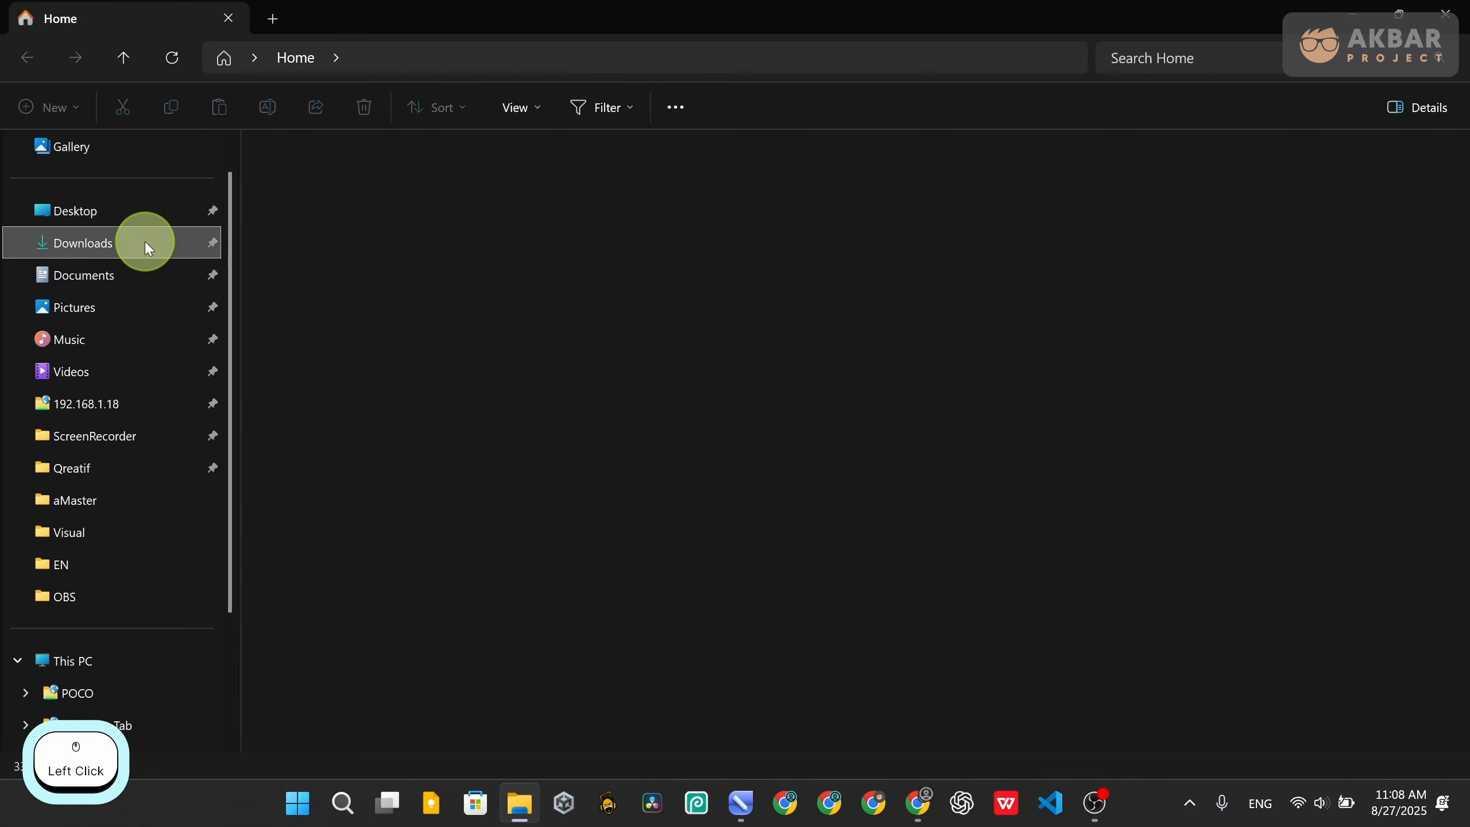
click(145, 241)
right_click(341, 200)
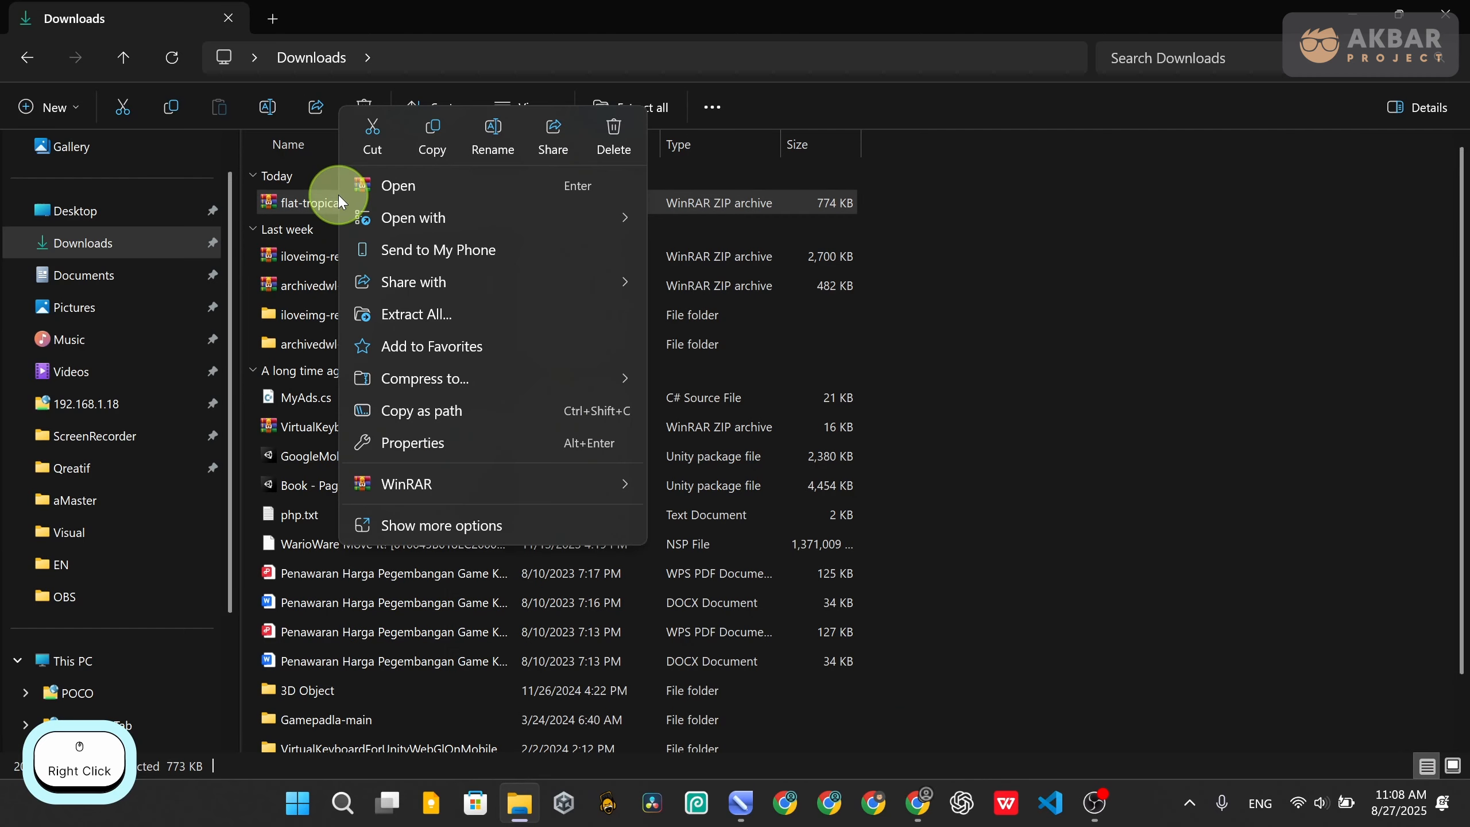
mouse_move(547, 377)
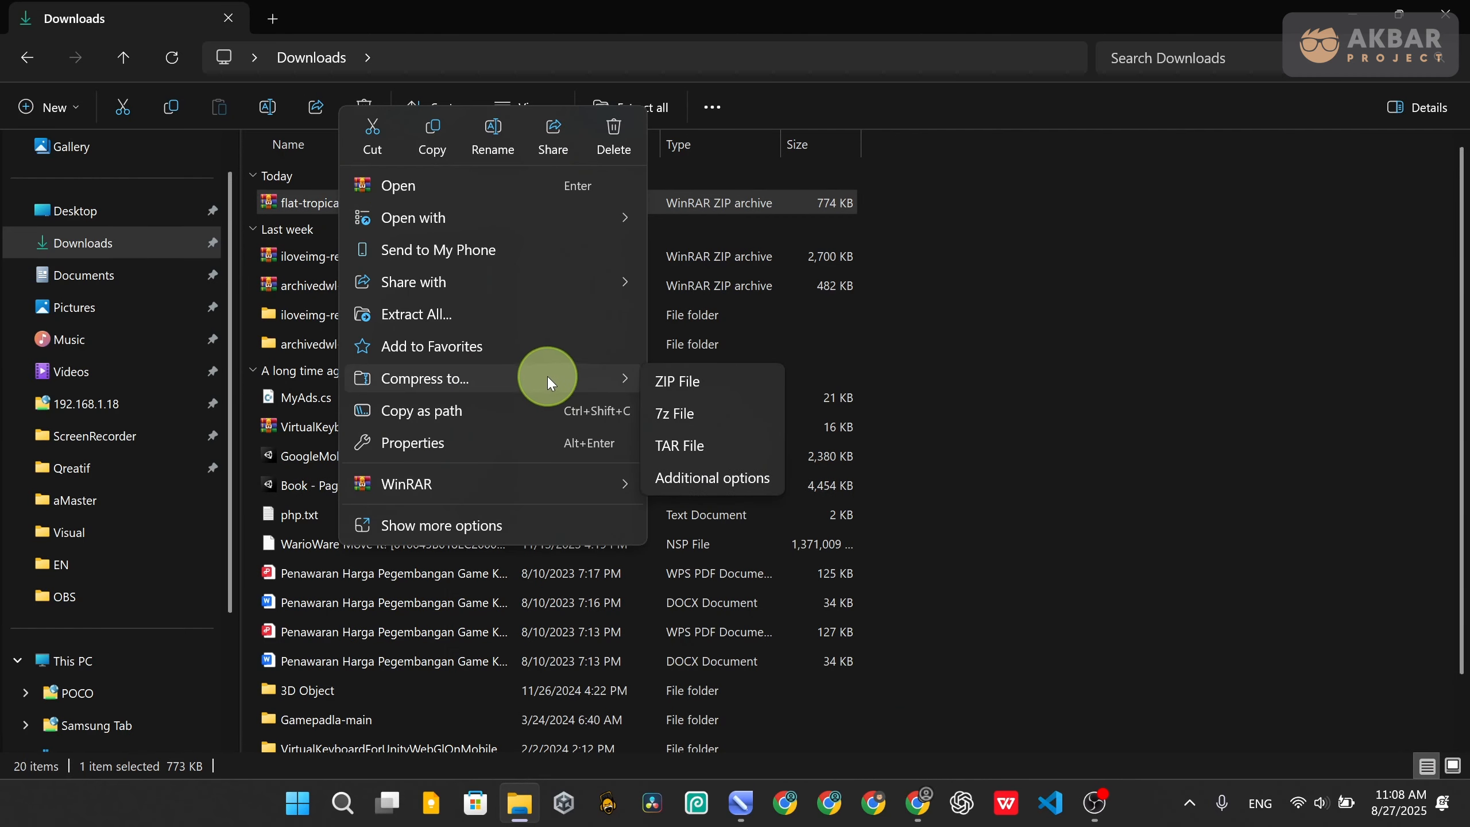
click(620, 474)
click(753, 542)
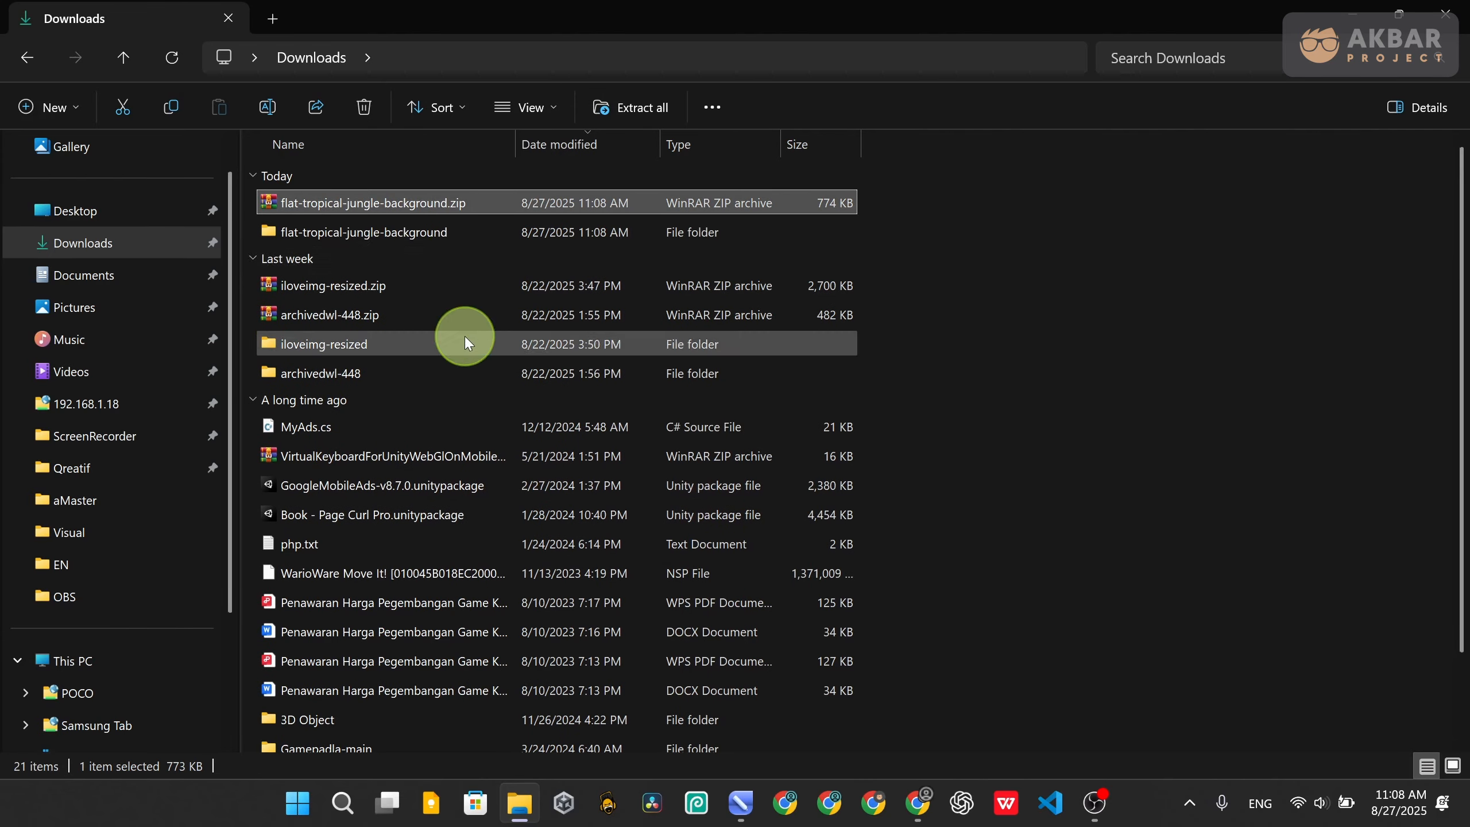
Open the extracted flat-tropical-jungle-background folder and show its files as large thumbnails
click(359, 216)
double_click(361, 232)
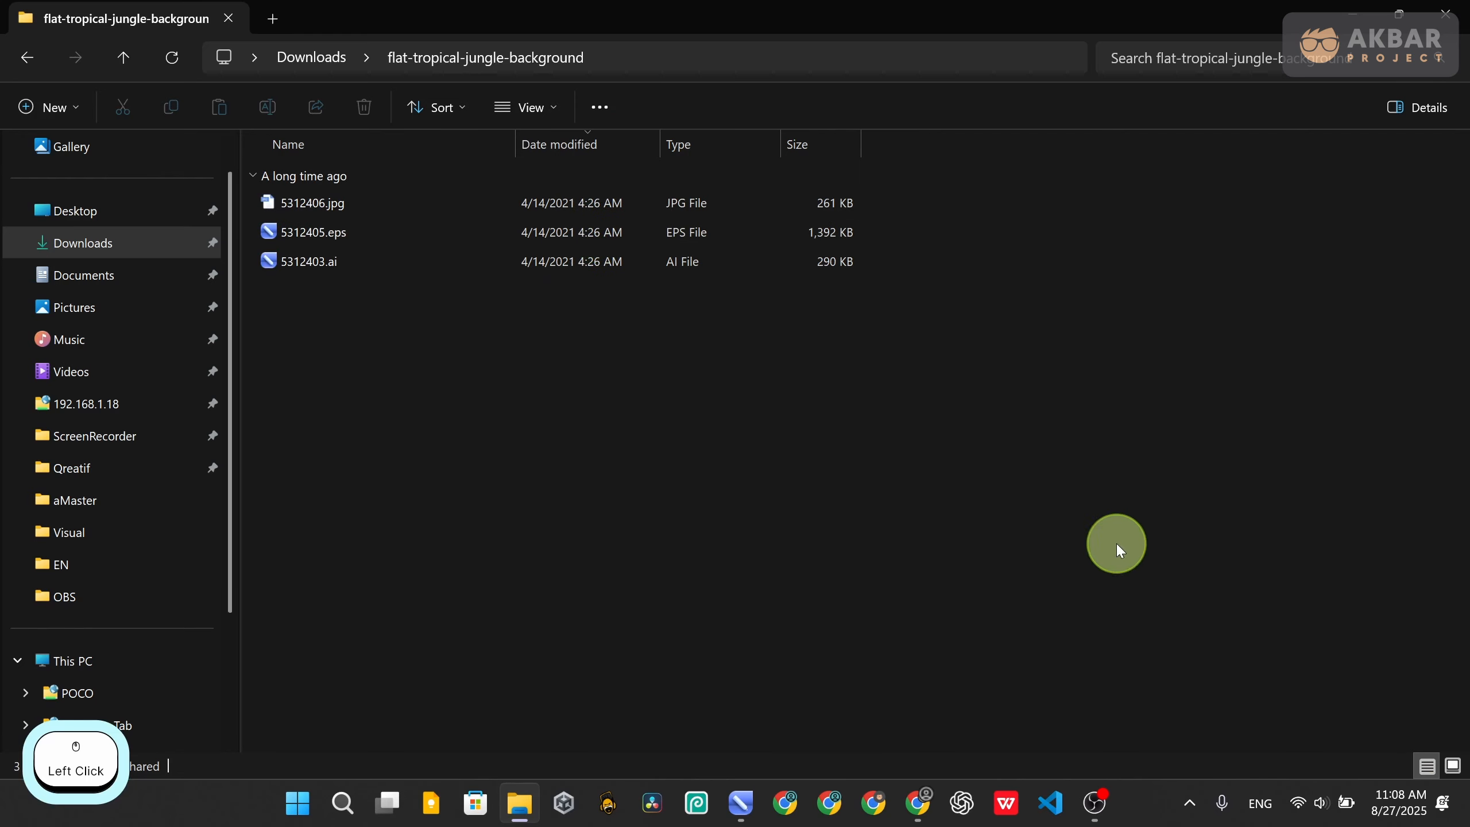
click(1439, 765)
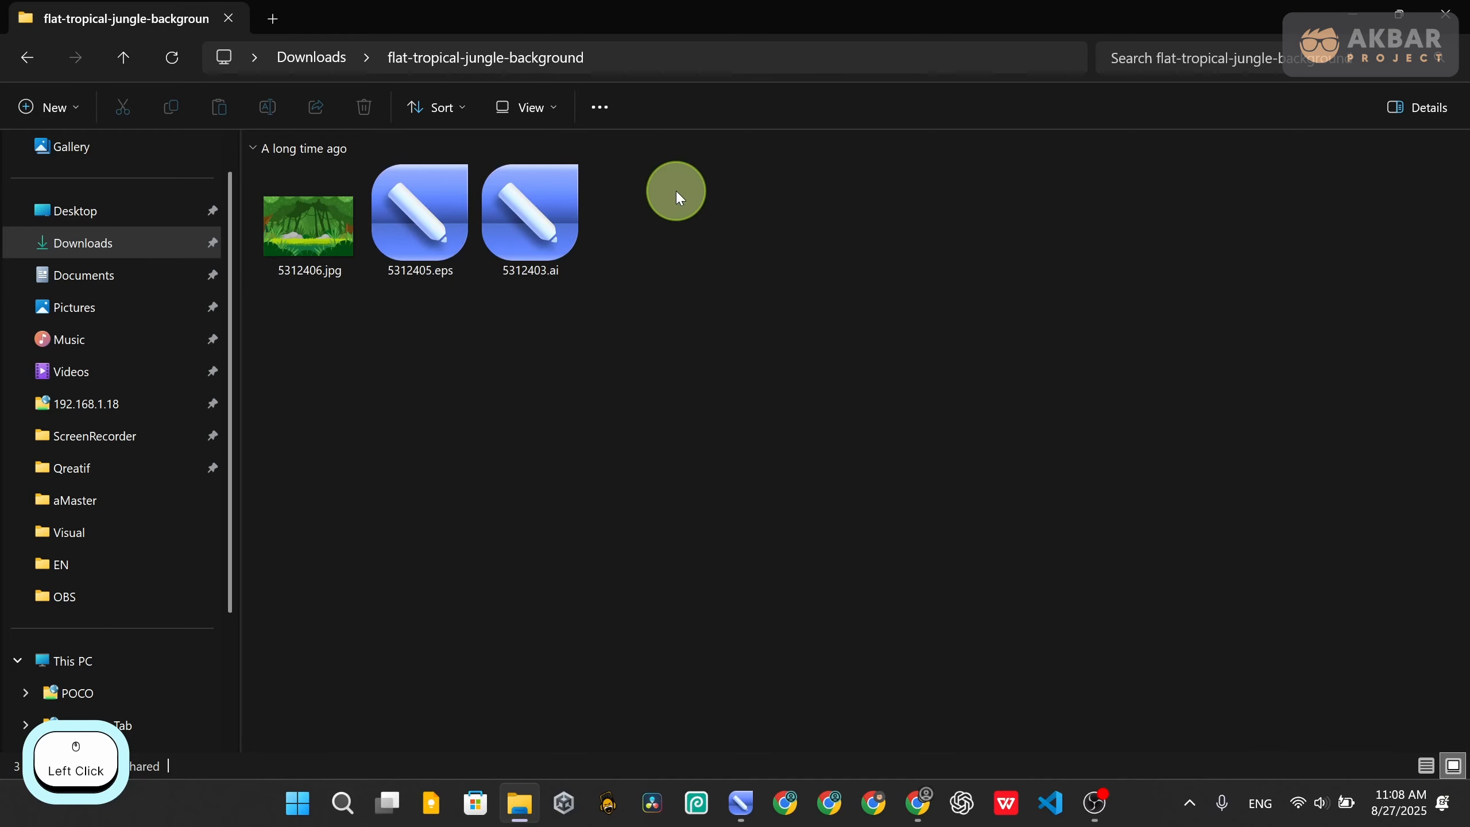
Examine the extracted 5312406.jpg, 5312405.eps and 5312403.ai files one by one
drag(693, 436, 294, 230)
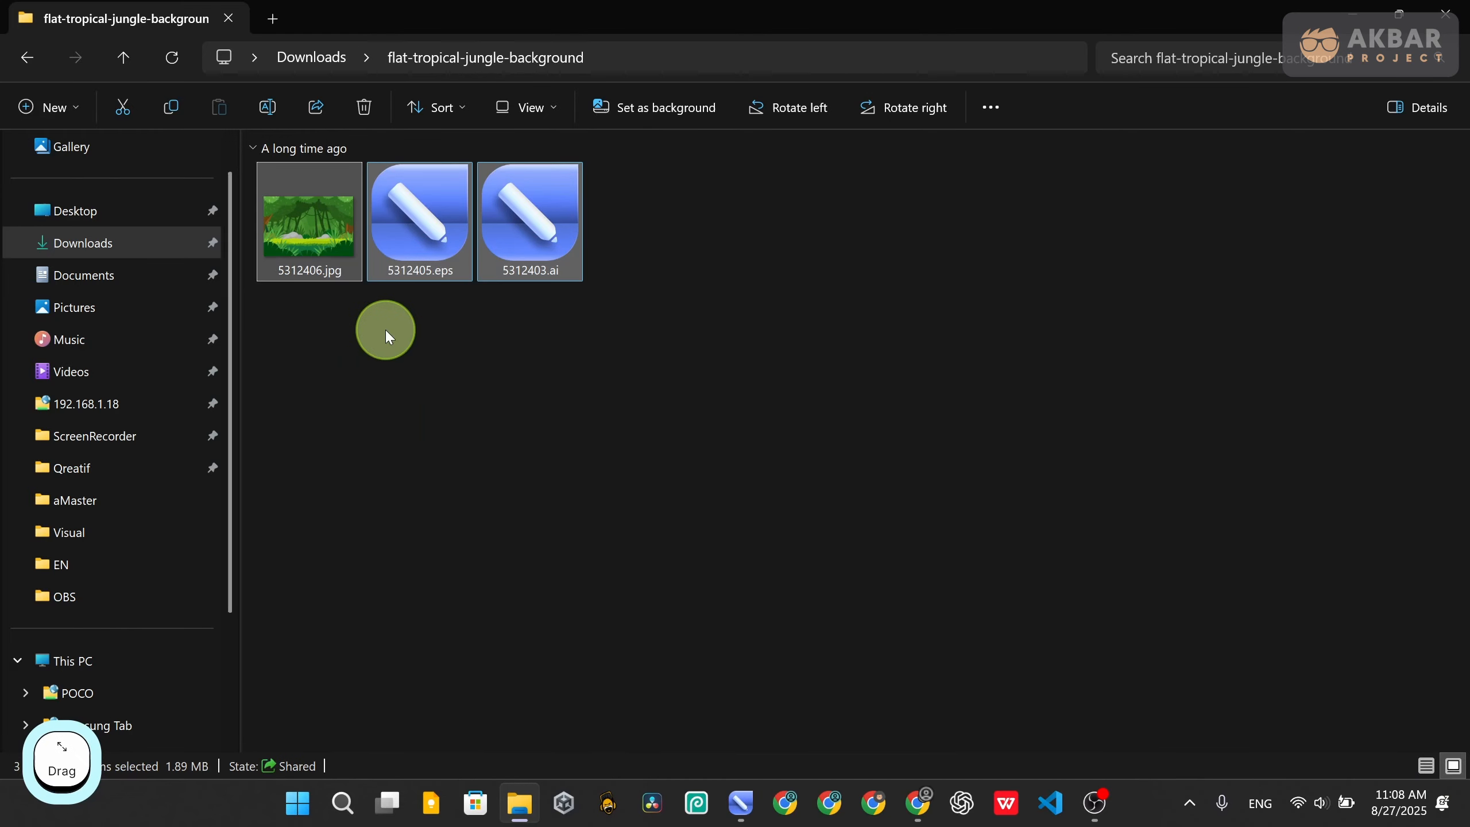
click(595, 284)
click(300, 270)
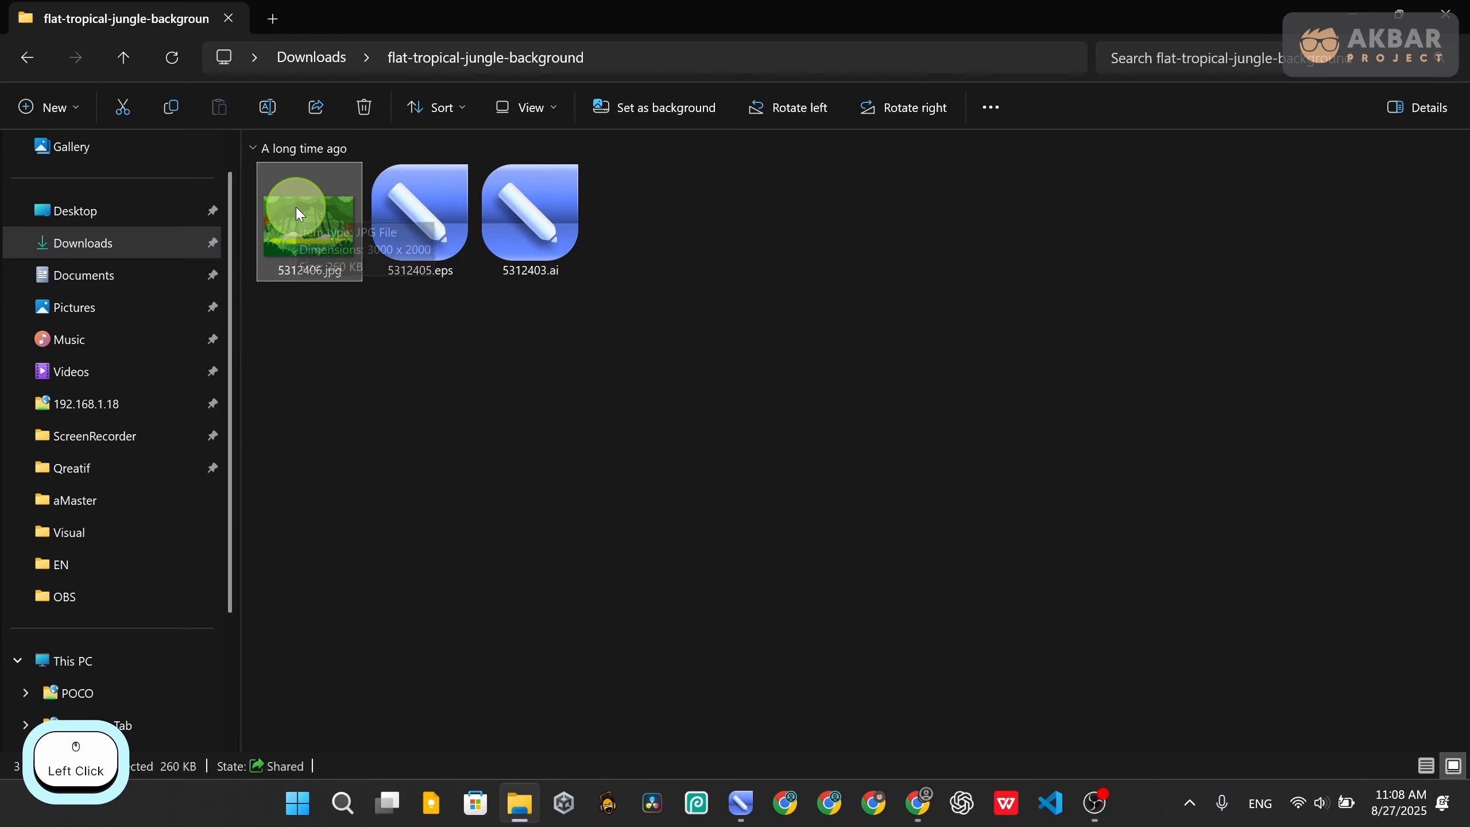
drag(306, 212, 305, 257)
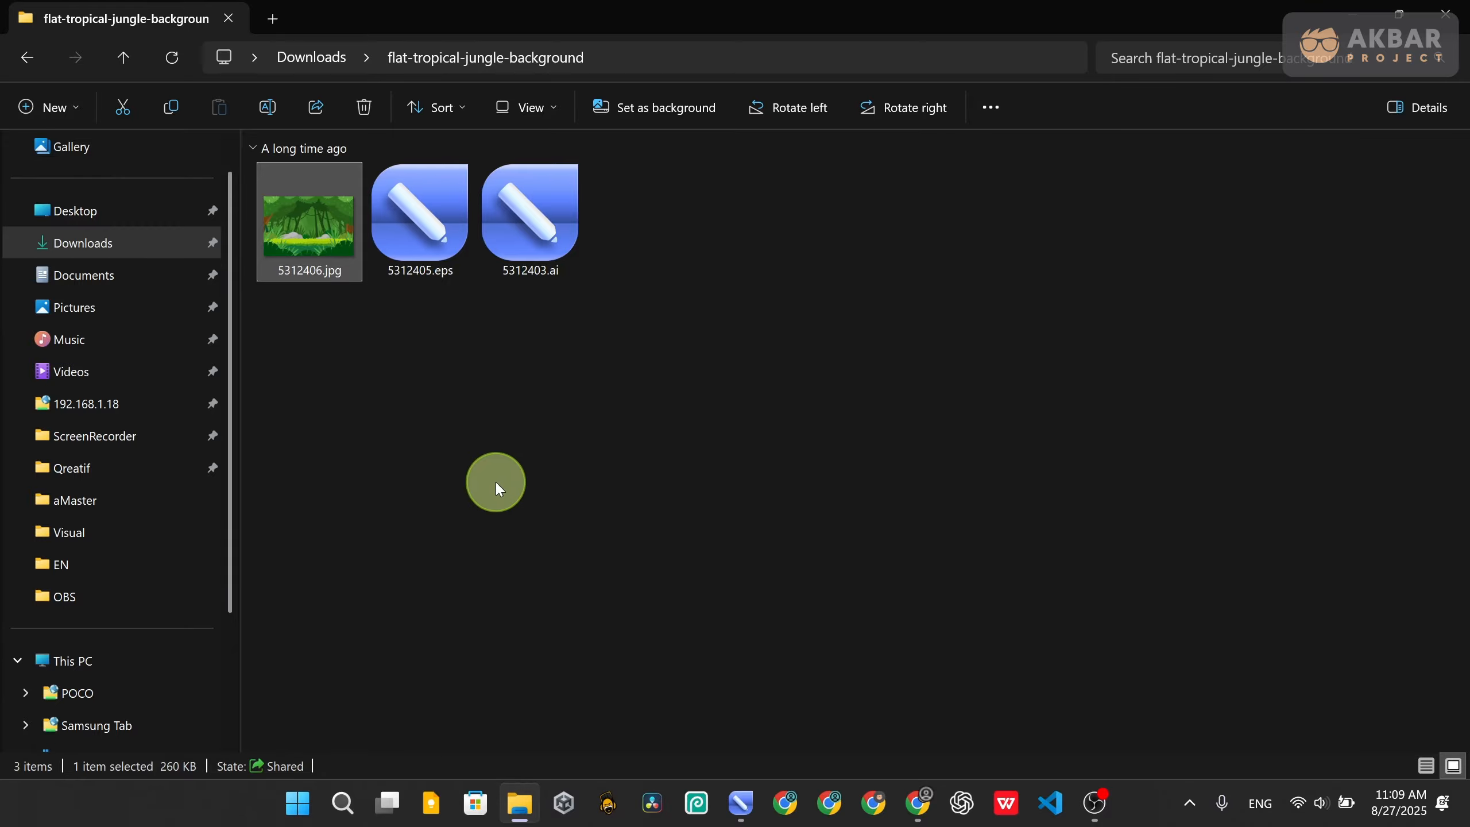
click(420, 220)
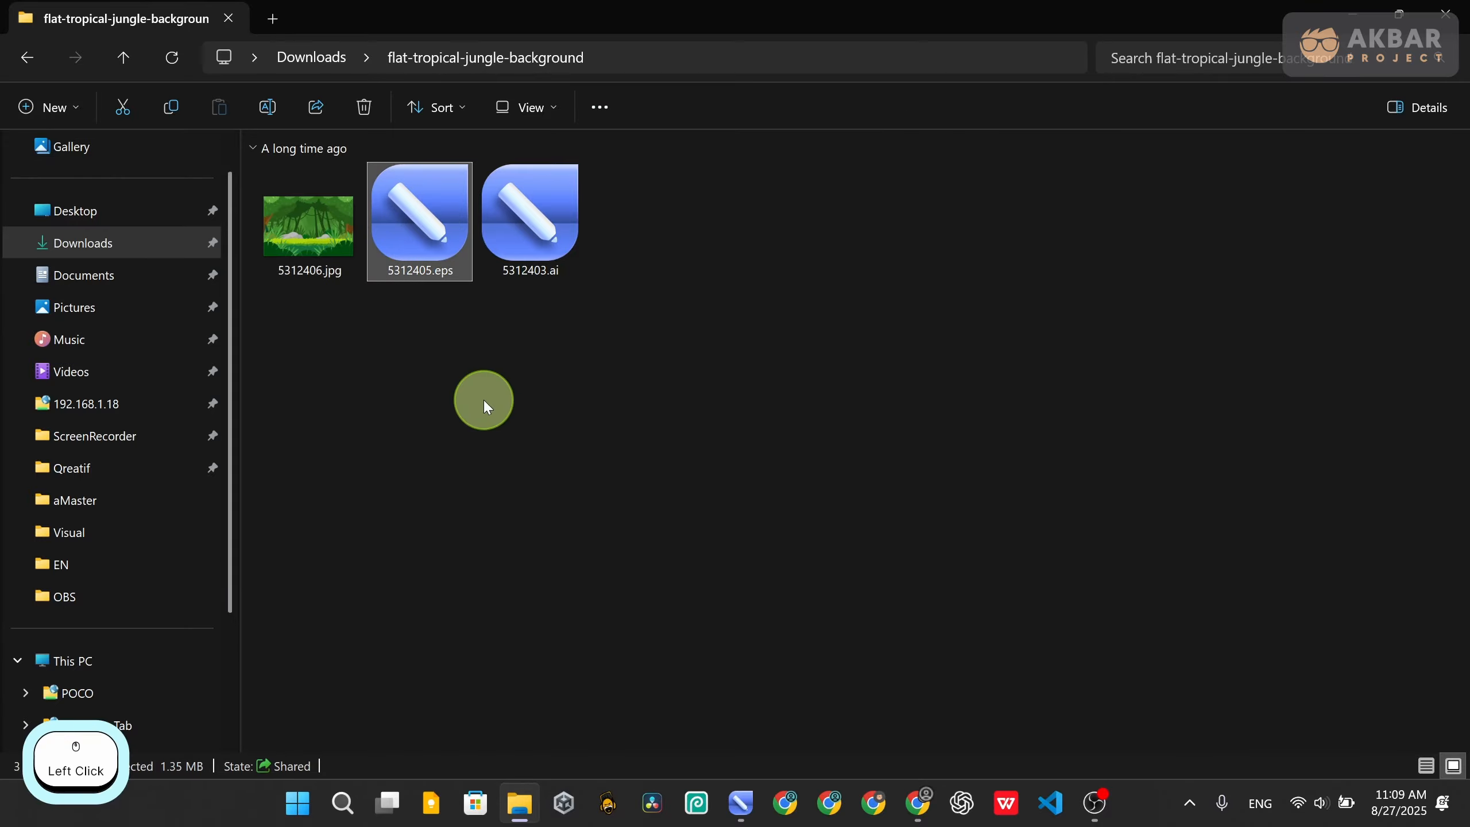
click(535, 207)
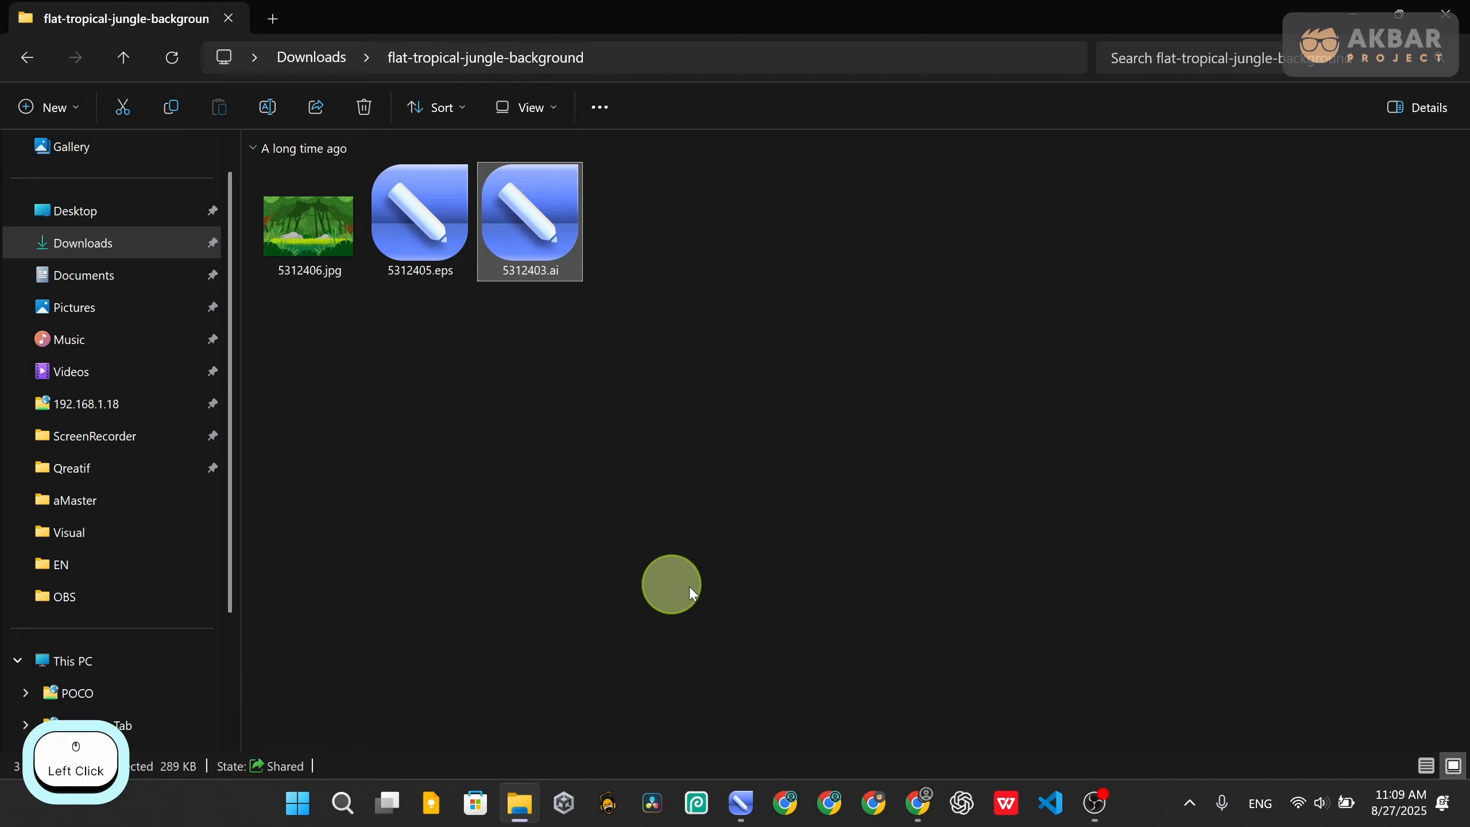
Open 5312403.ai in CorelDRAW and inspect the illustration's foreground grass group
double_click(540, 201)
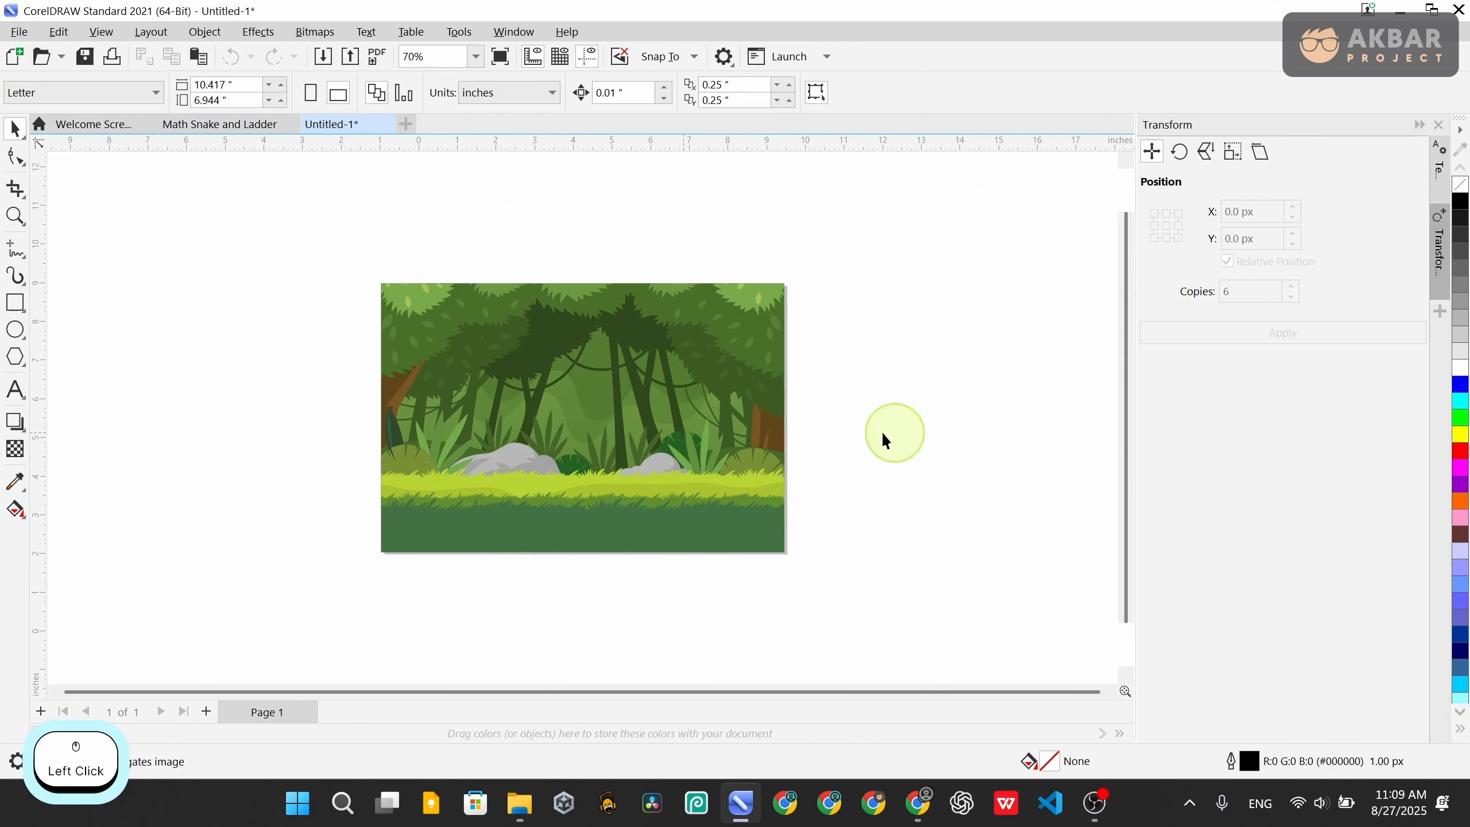
scroll(605, 553, up, 3)
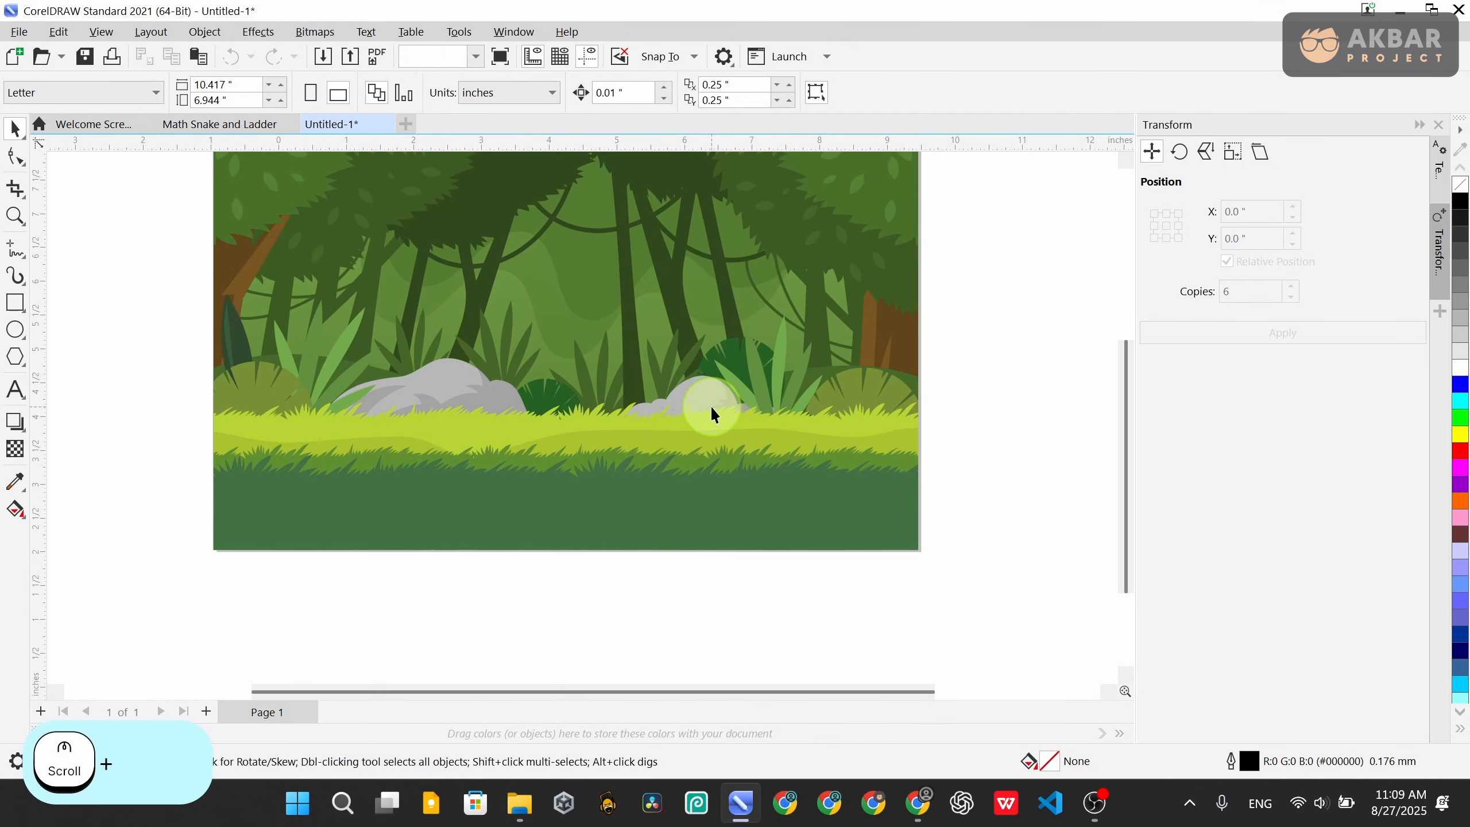
click(735, 414)
scroll(762, 424, down, 2)
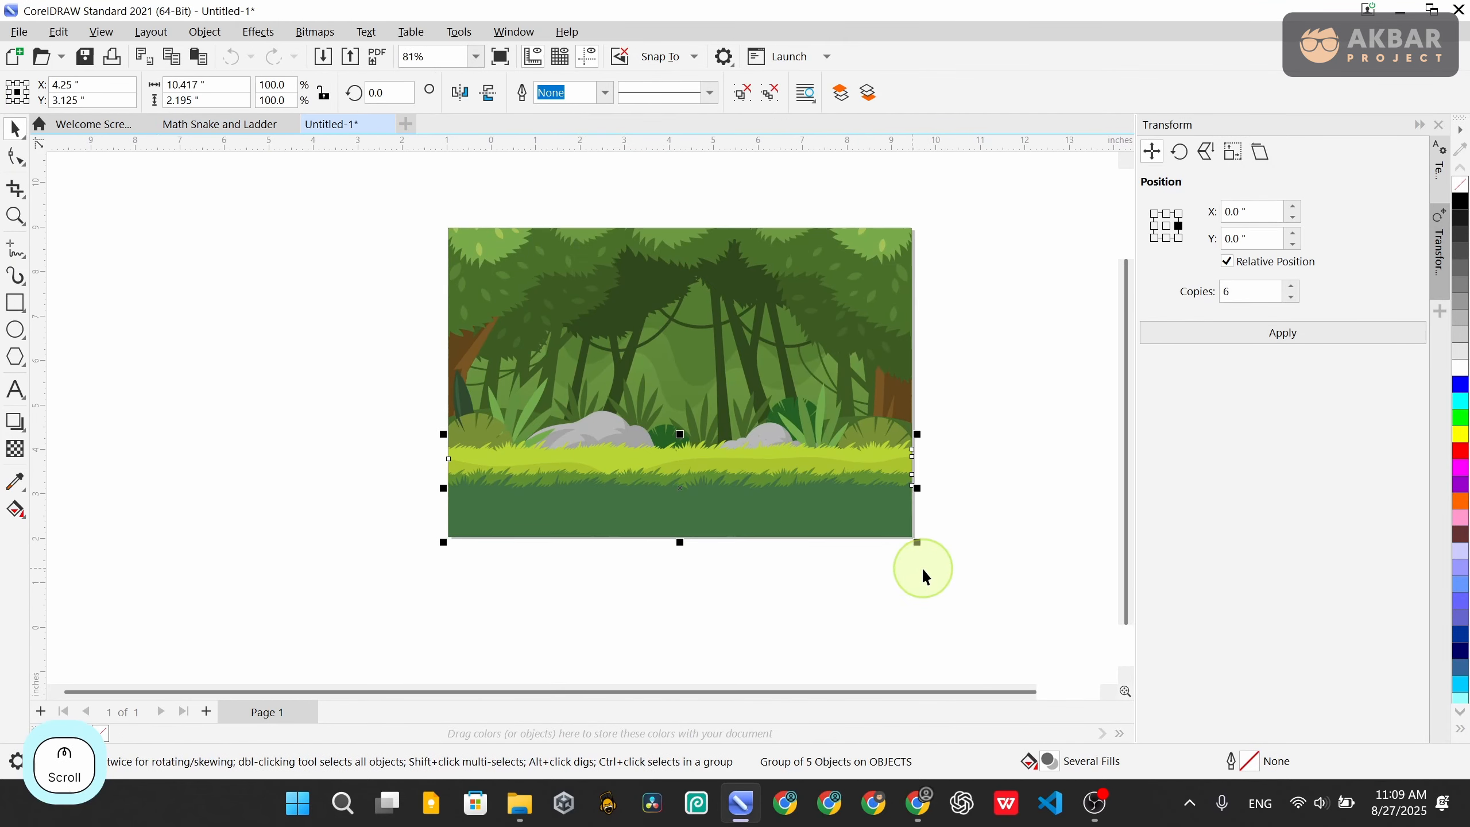
Copy the entire jungle illustration and paste it into the Math Snake and Ladder document
click(970, 585)
drag(991, 601, 292, 145)
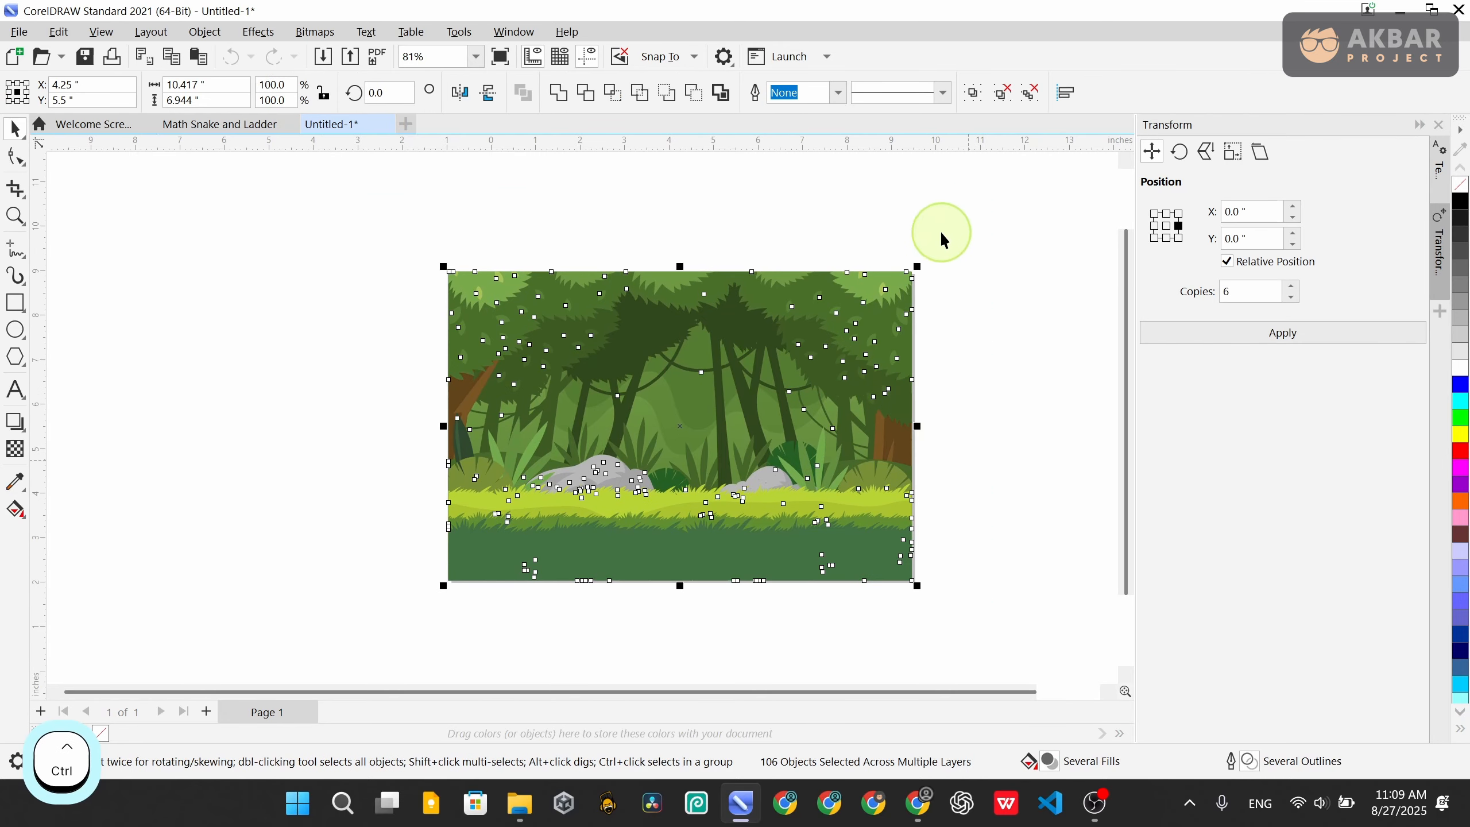
key(ctrl+c)
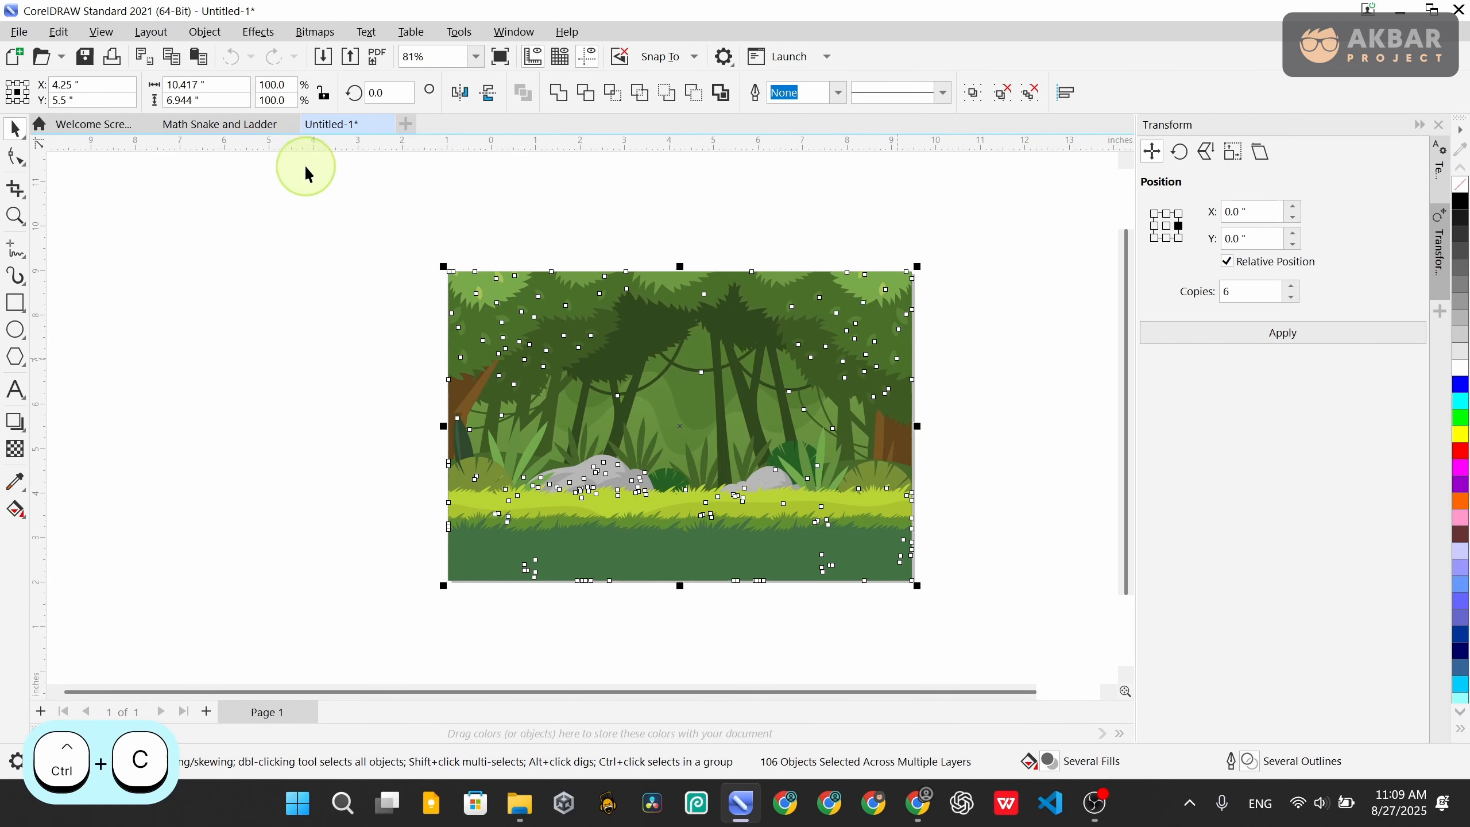
click(191, 134)
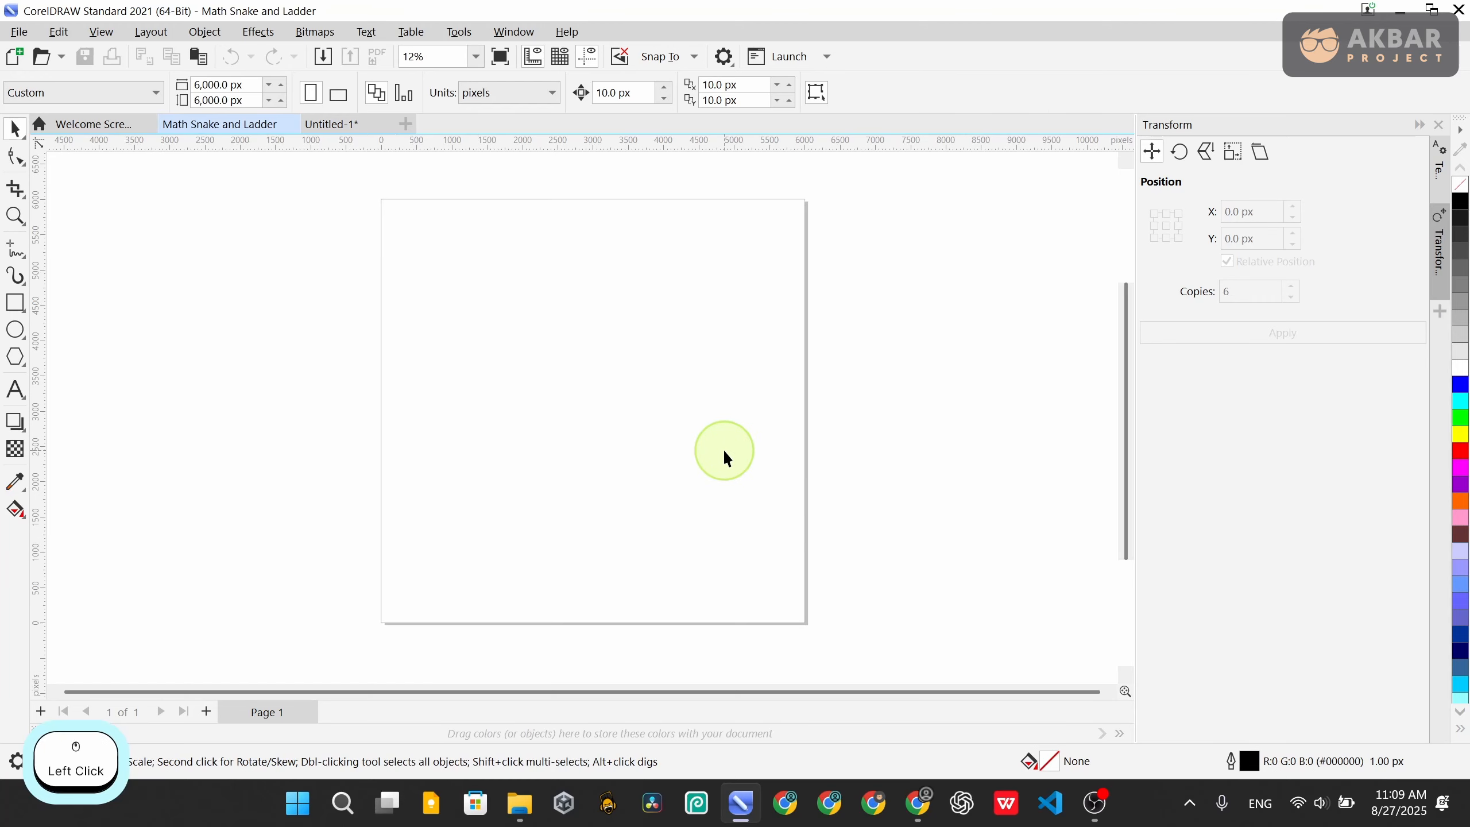
key(ctrl+v)
scroll(629, 437, up, 5)
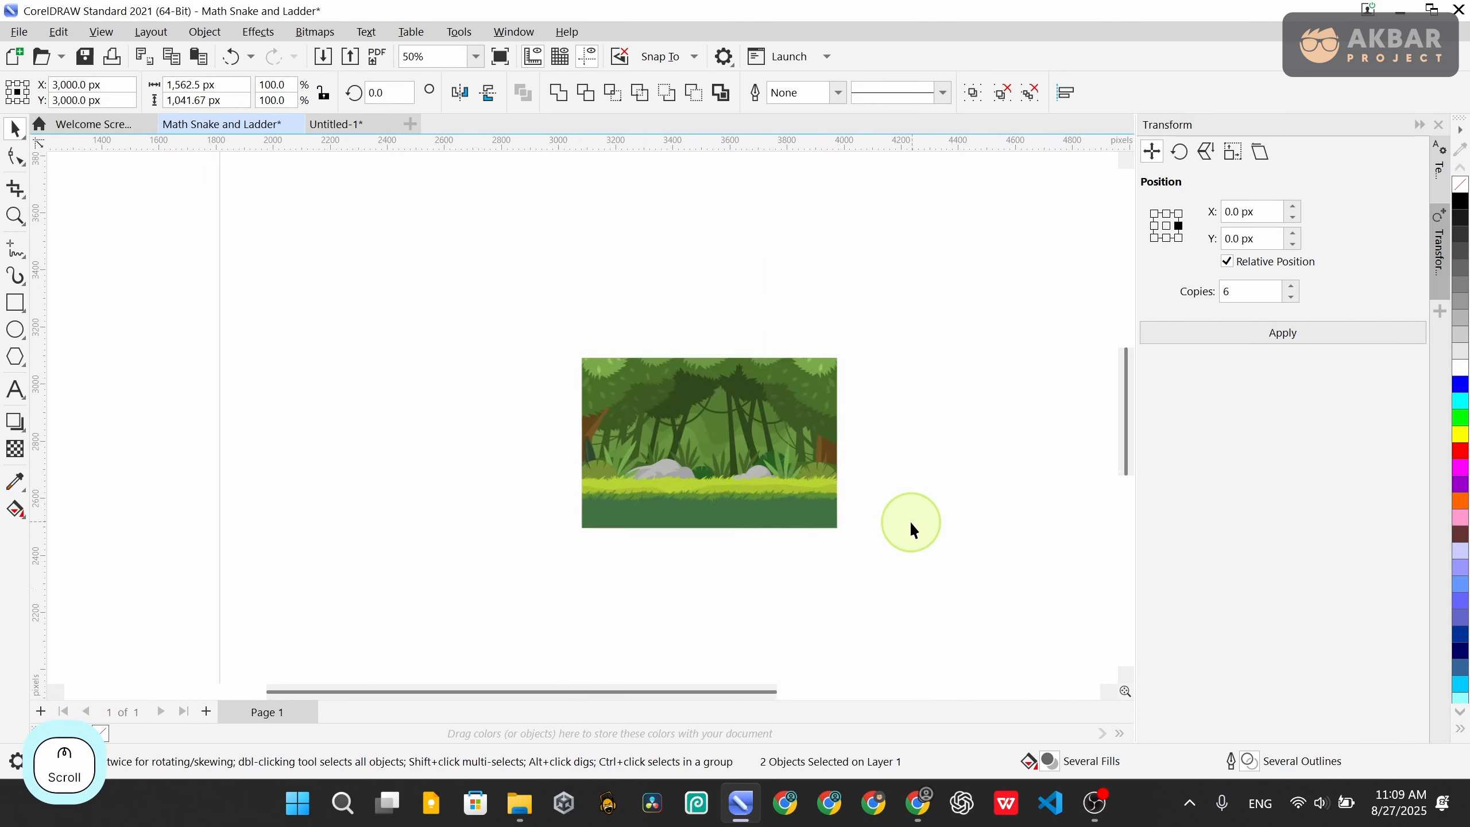
Move the pasted jungle illustration near the page's upper-left corner, centred at about X 970 px, Y 5,271 px
scroll(910, 523, down, 3)
drag(785, 480, 558, 229)
drag(536, 298, 564, 356)
scroll(564, 399, up, 2)
click(827, 400)
drag(804, 417, 768, 394)
scroll(562, 423, down, 2)
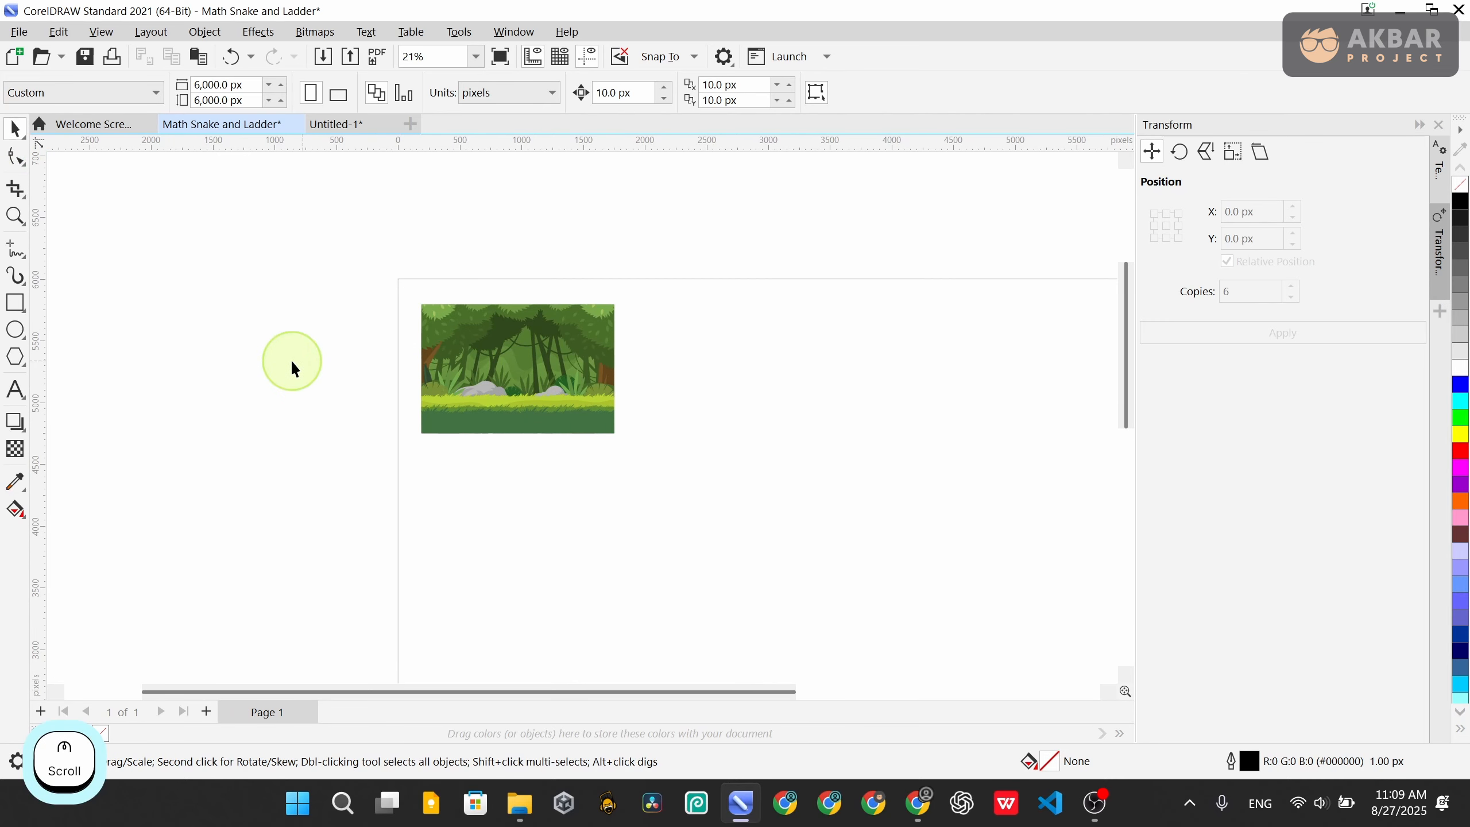
Draw a rectangle to the right of the jungle illustration and set its size to 1920 × 1080 px
click(15, 302)
drag(663, 327, 890, 454)
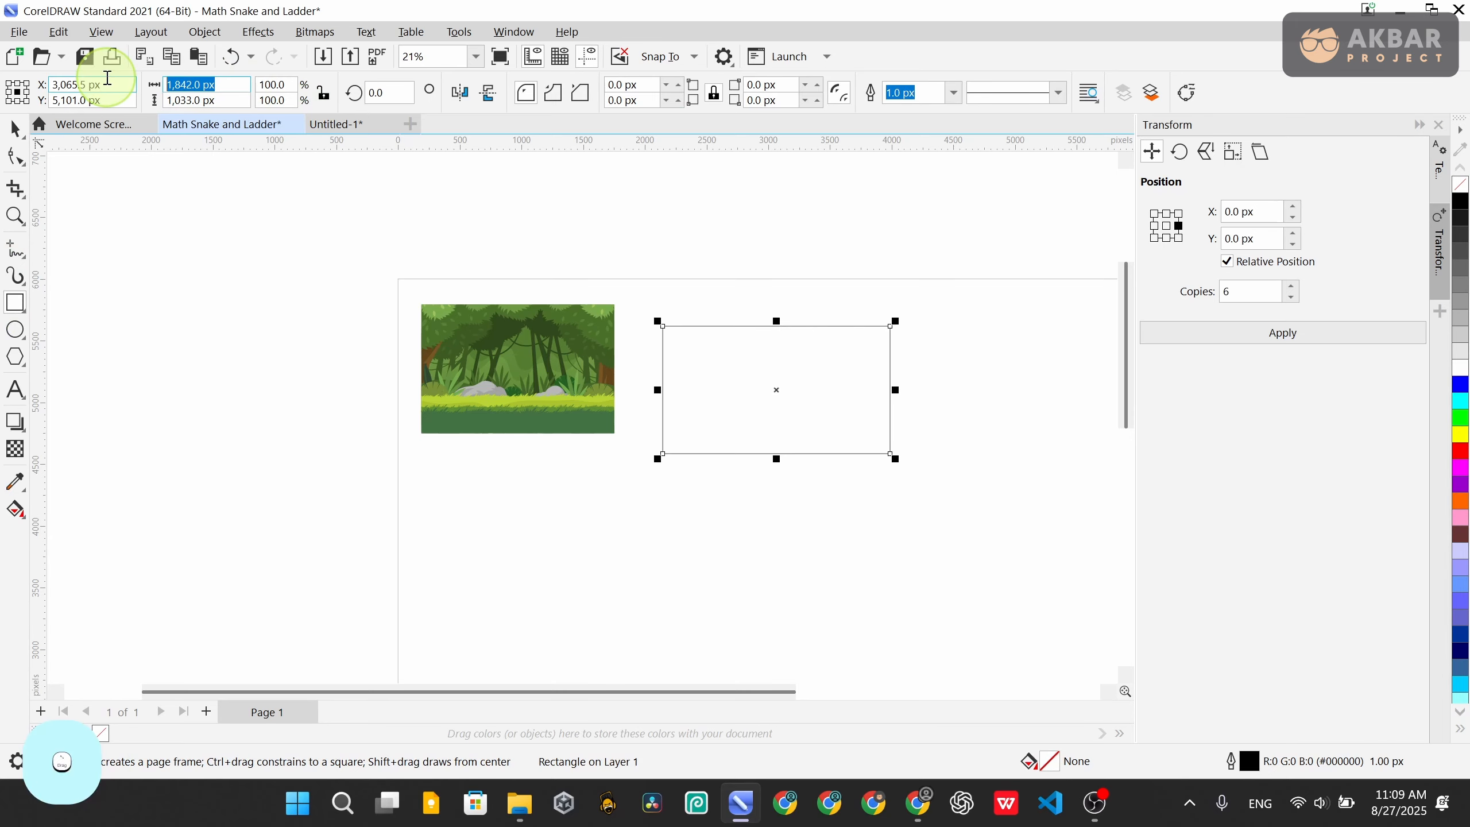
text(1920)
key(Tab)
text(1080)
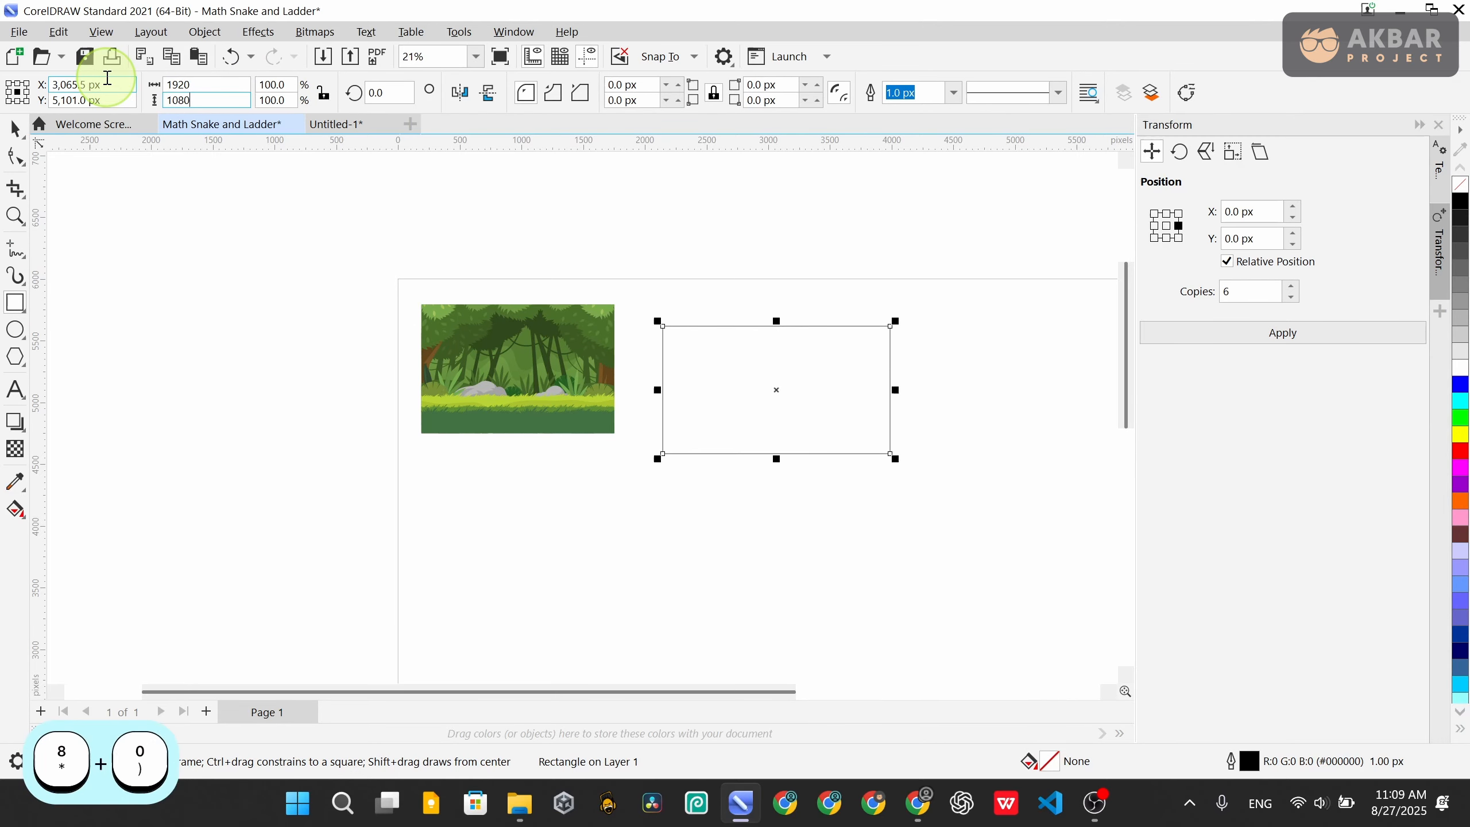
key(Return)
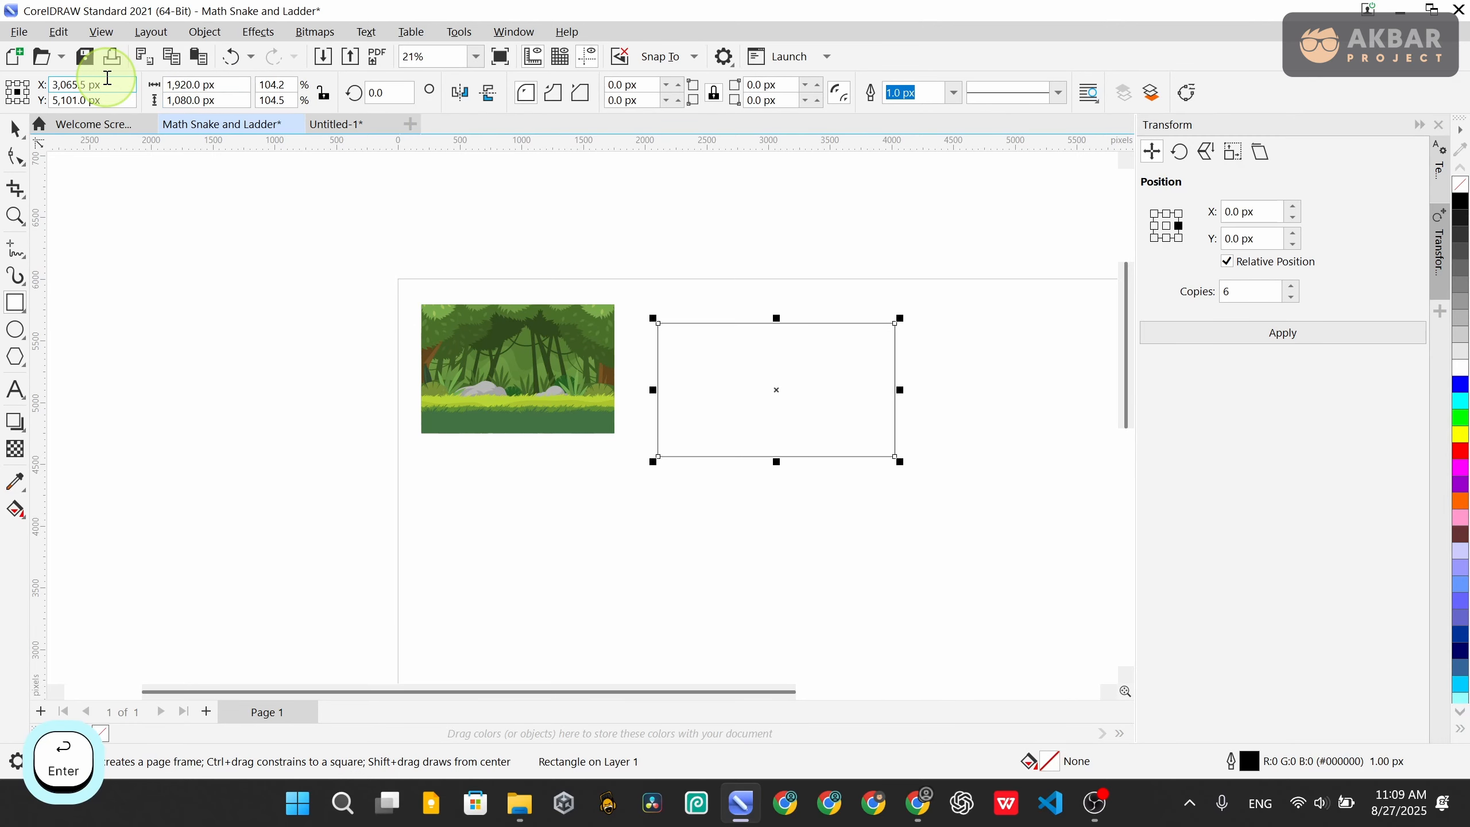
Select all parts of the jungle illustration and group them
click(17, 133)
scroll(832, 442, up, 1)
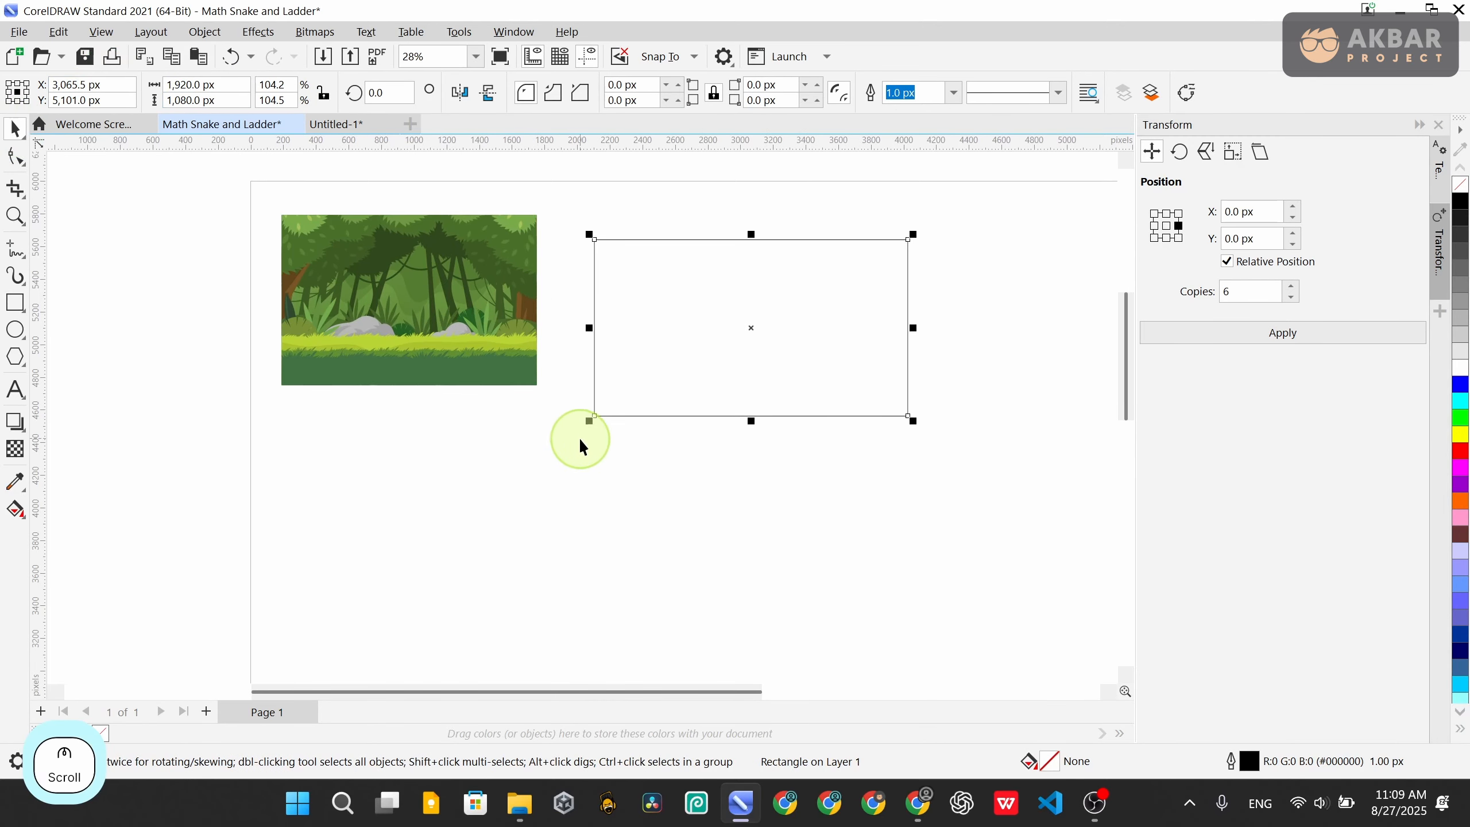
drag(578, 472, 290, 200)
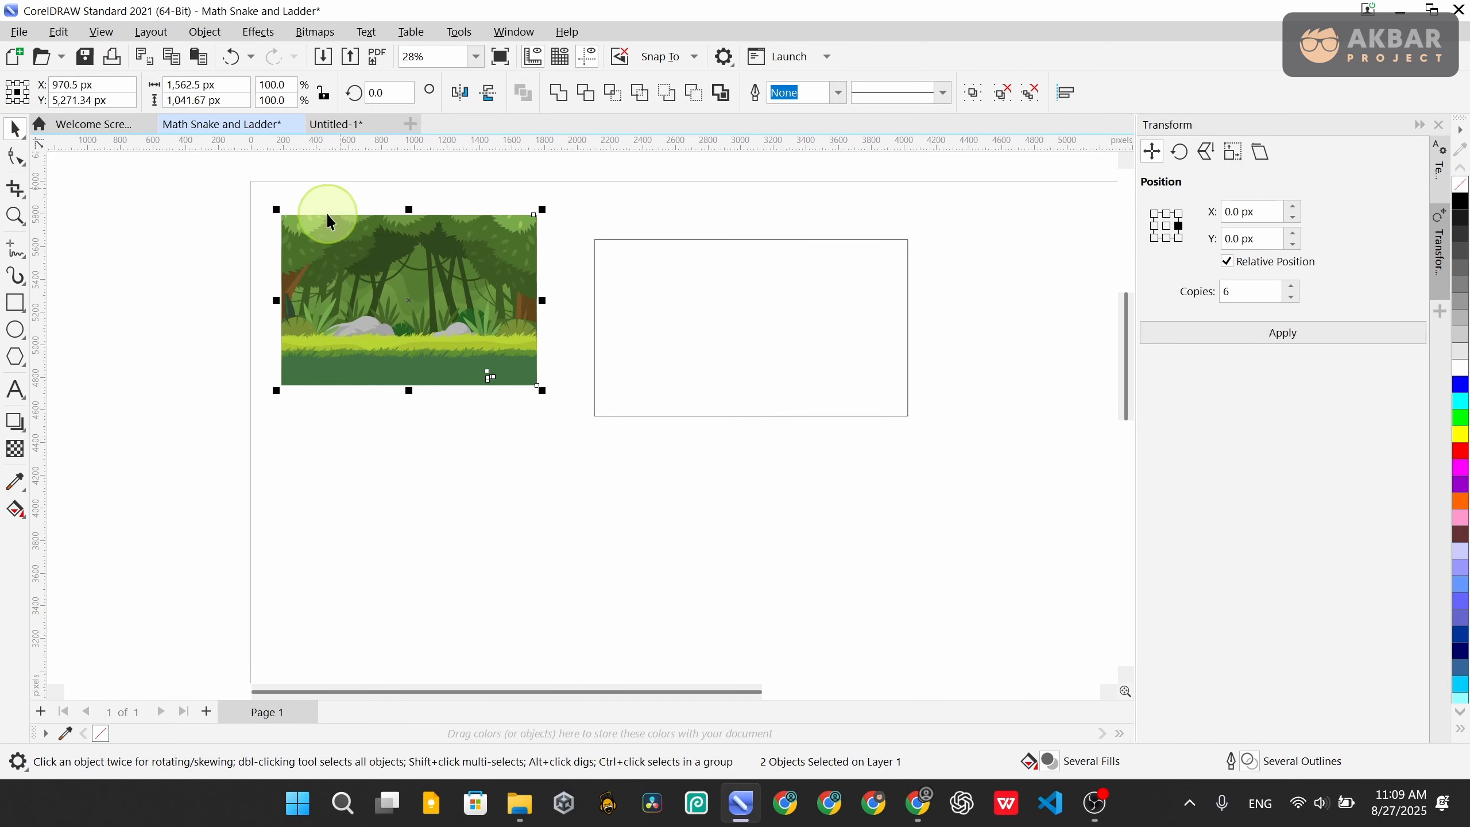
key(ctrl)
key(ctrl+g)
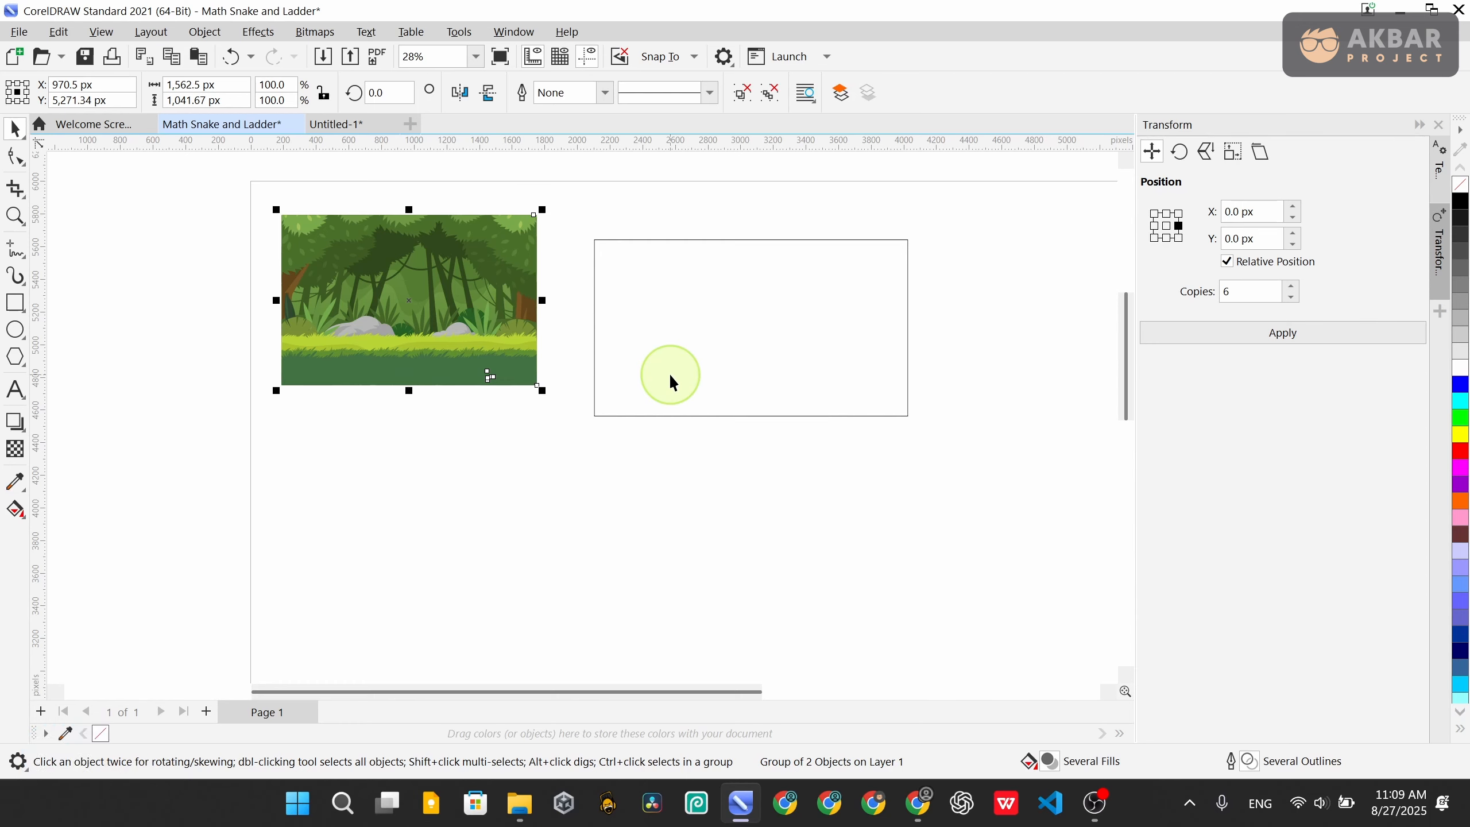
Centre the jungle illustration group horizontally on the 1920 × 1080 px rectangle
key(shift)
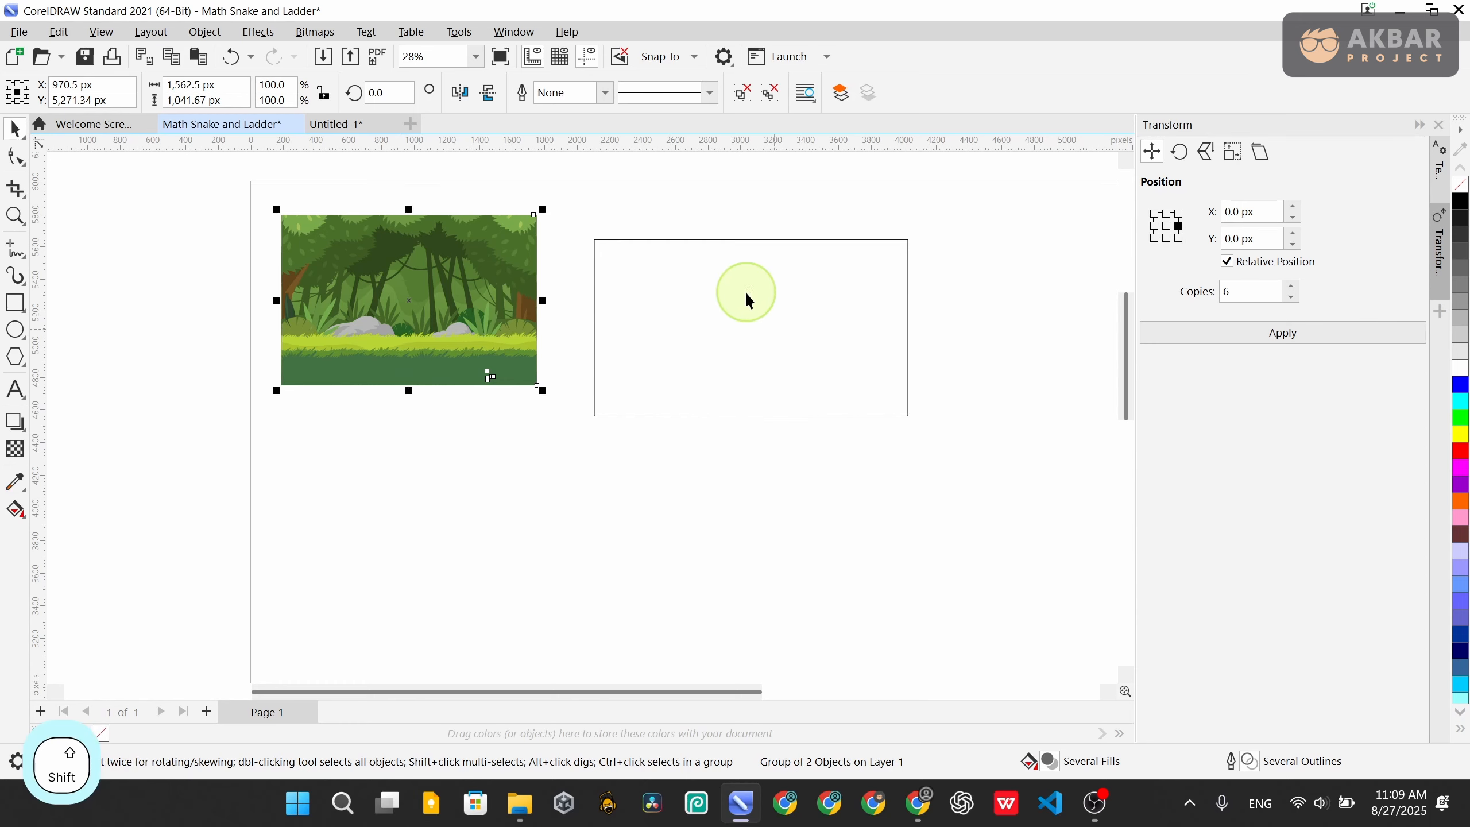
shift+click(742, 271)
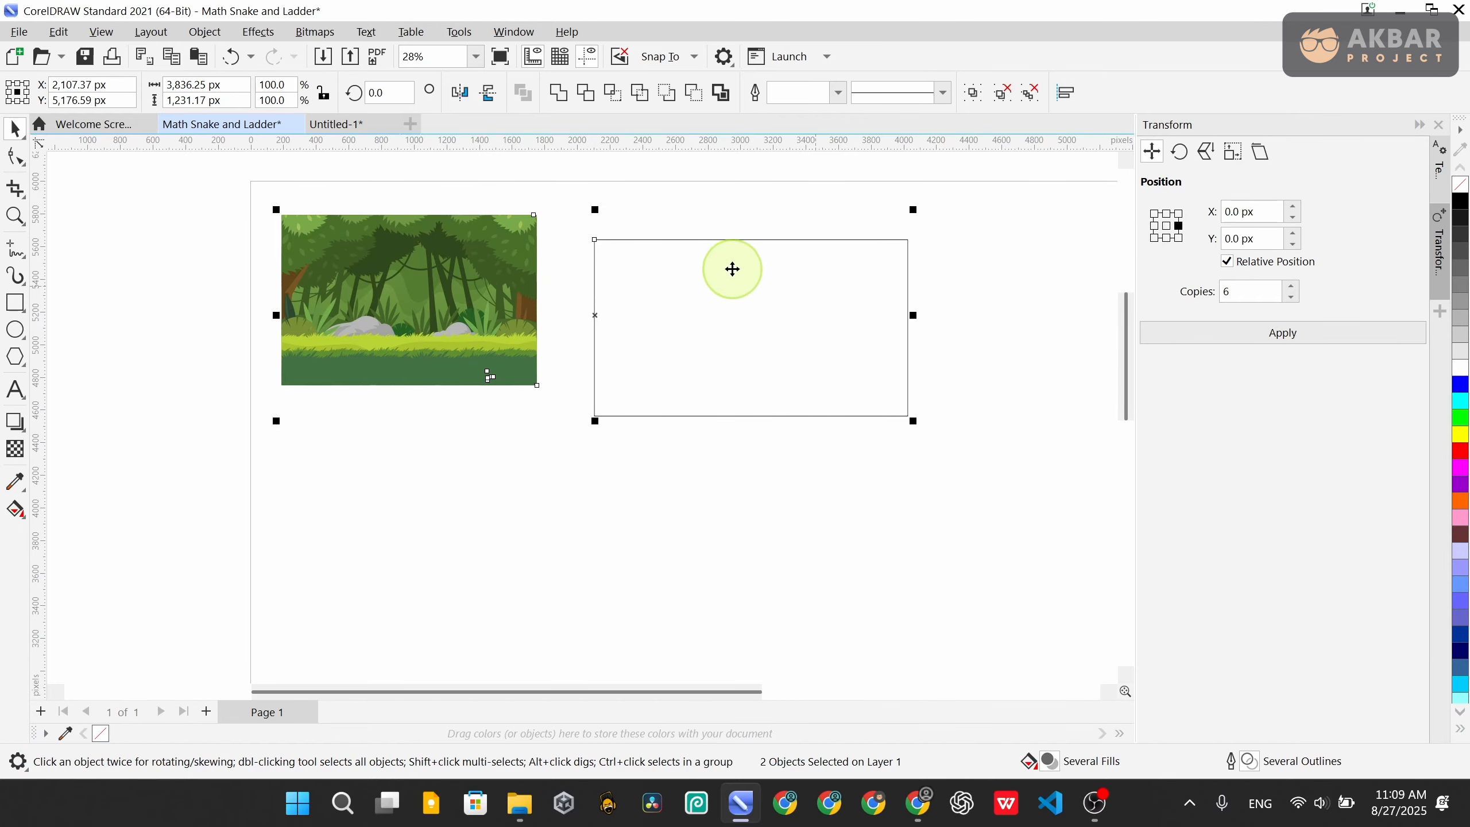
key(c)
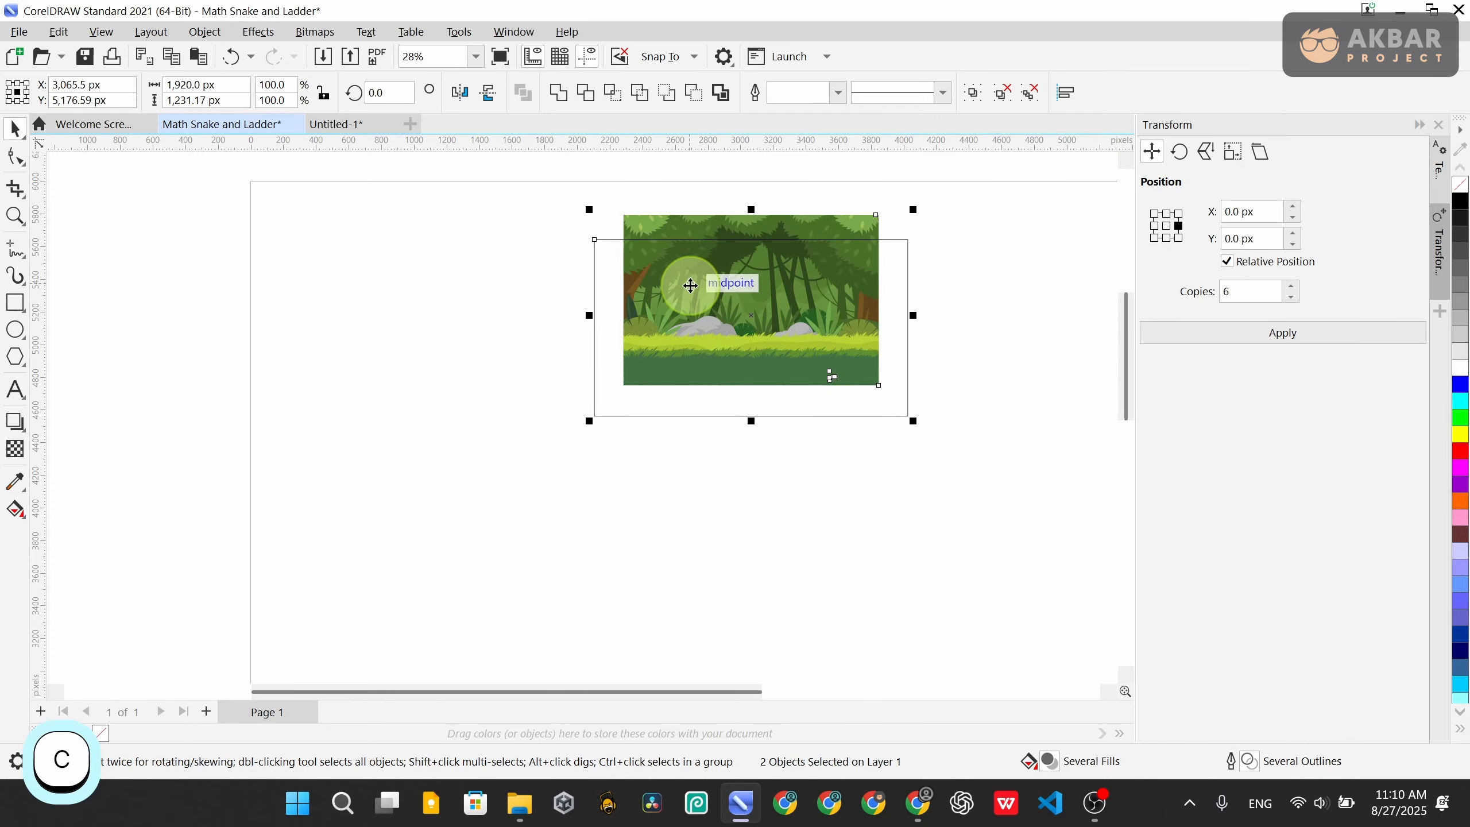
Centre the jungle illustration vertically on the rectangle and move both near the page's upper-left corner, at about X 1,047.5 px, Y 5,394.5 px
key(e)
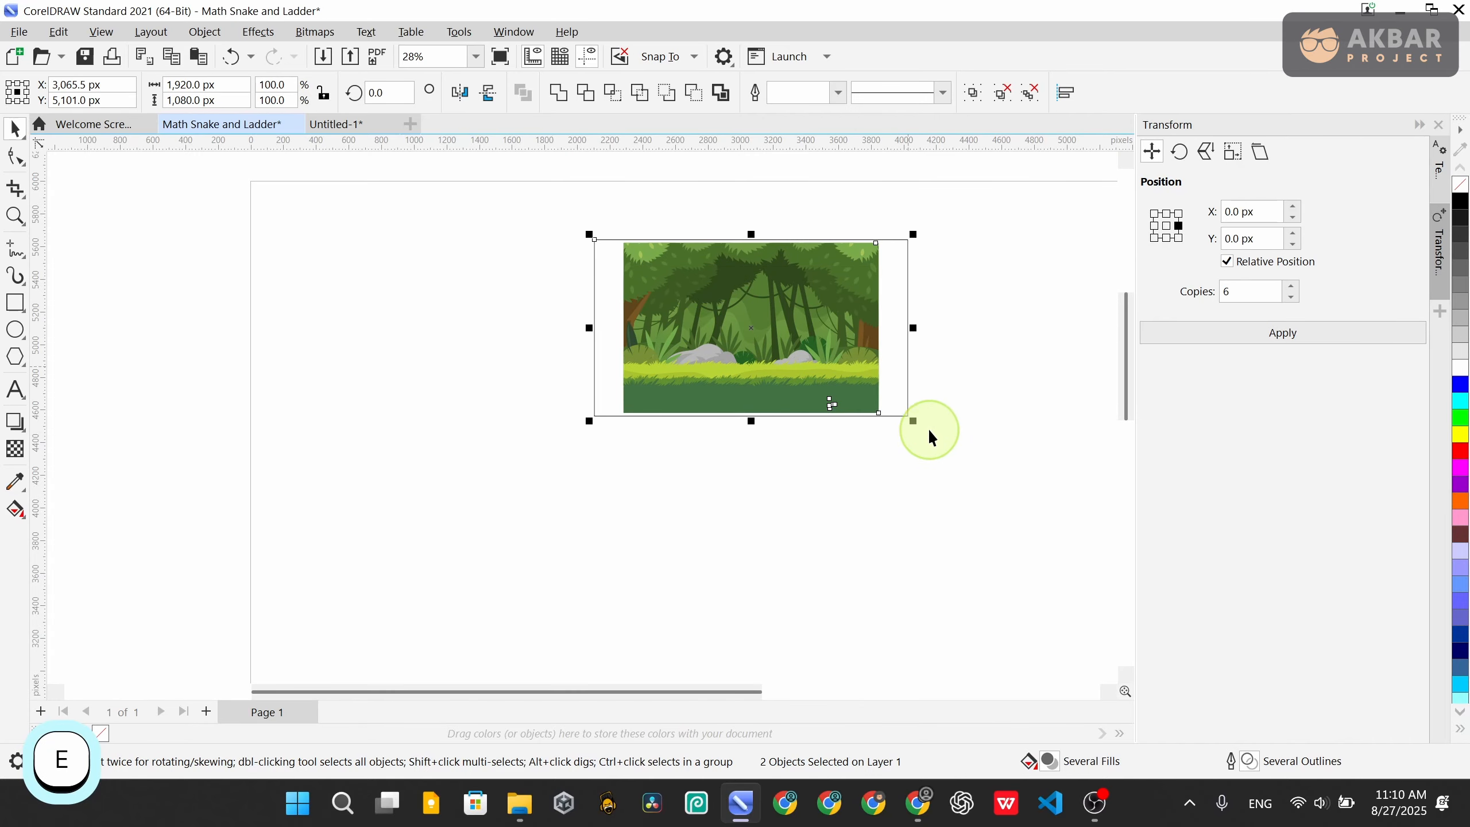
scroll(948, 476, down, 1)
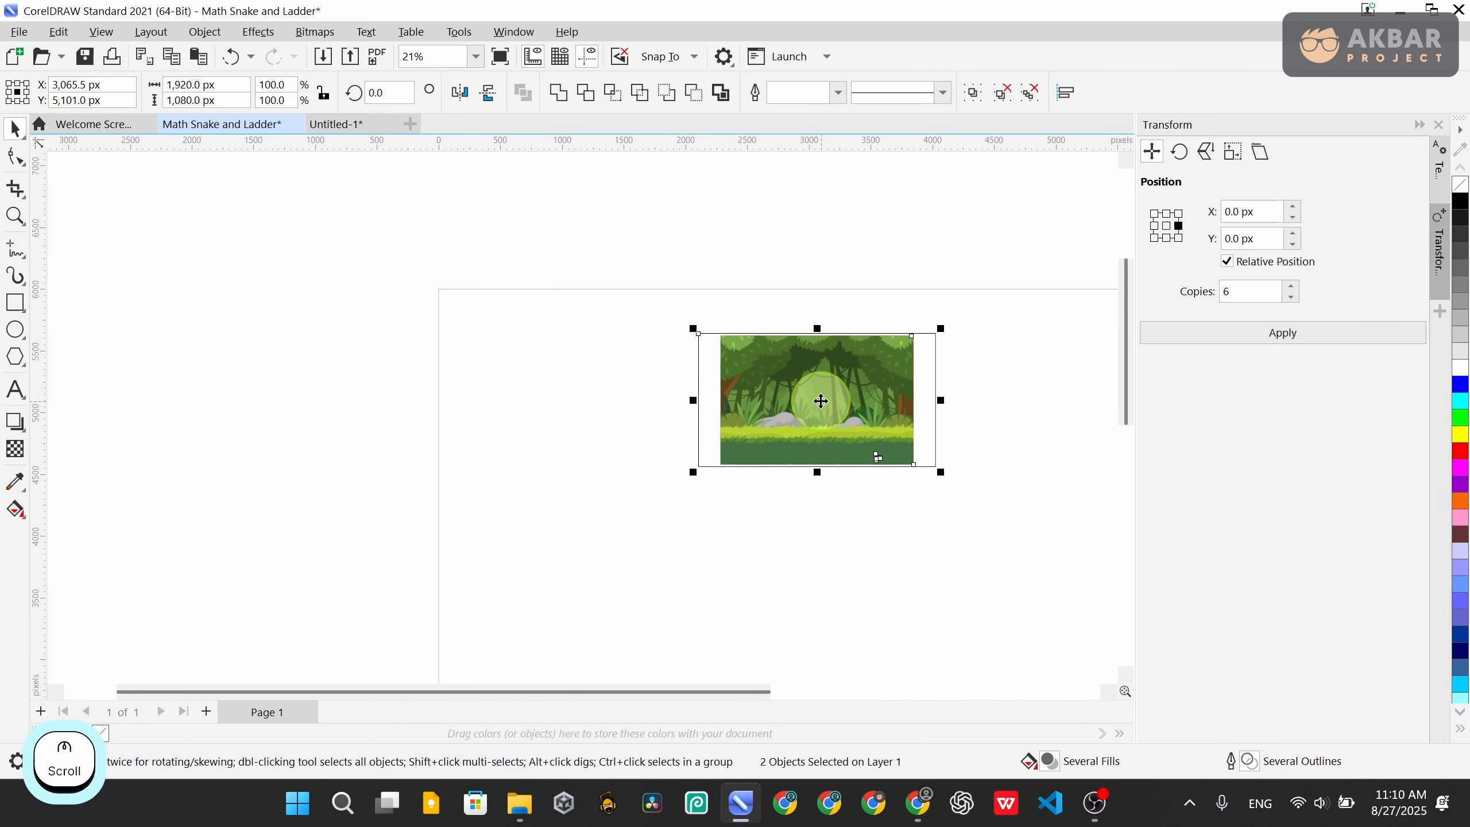
drag(816, 404, 568, 367)
click(856, 451)
Select only the jungle illustration and scale it proportionally from its centre to about 1,917 × 1,278 px
scroll(547, 400, up, 3)
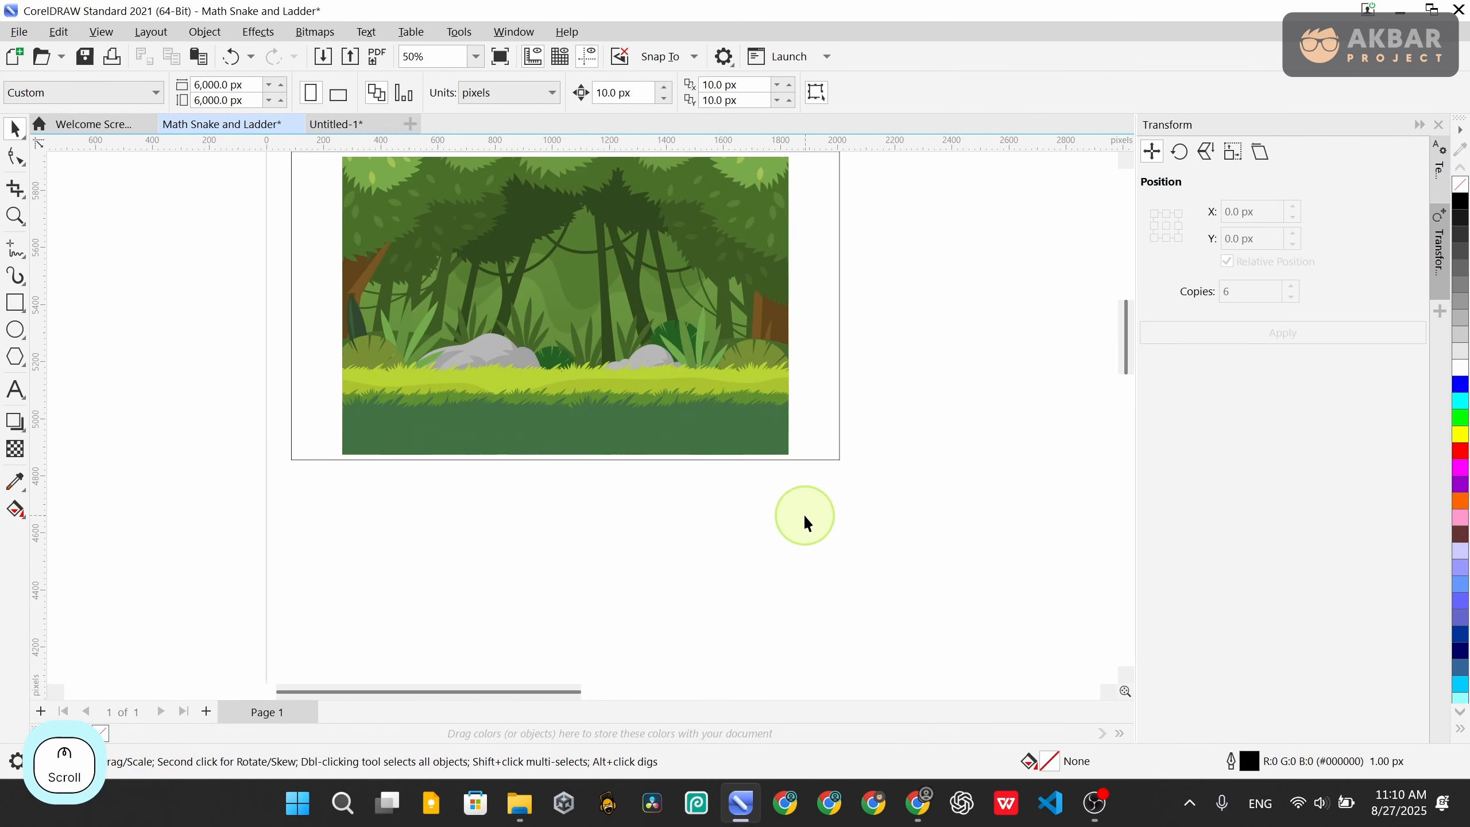
drag(902, 573, 399, 192)
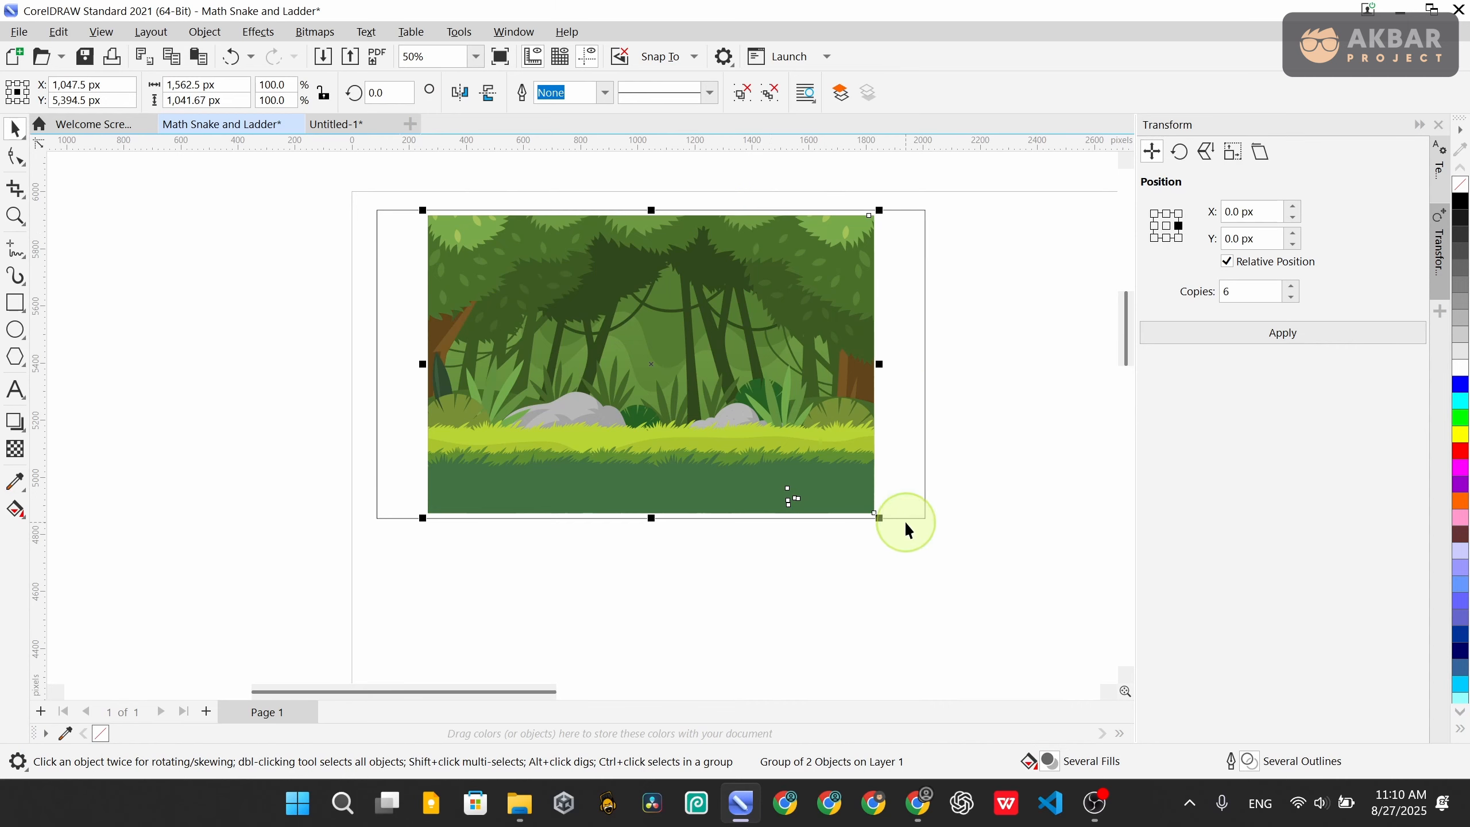
drag(879, 517, 940, 581)
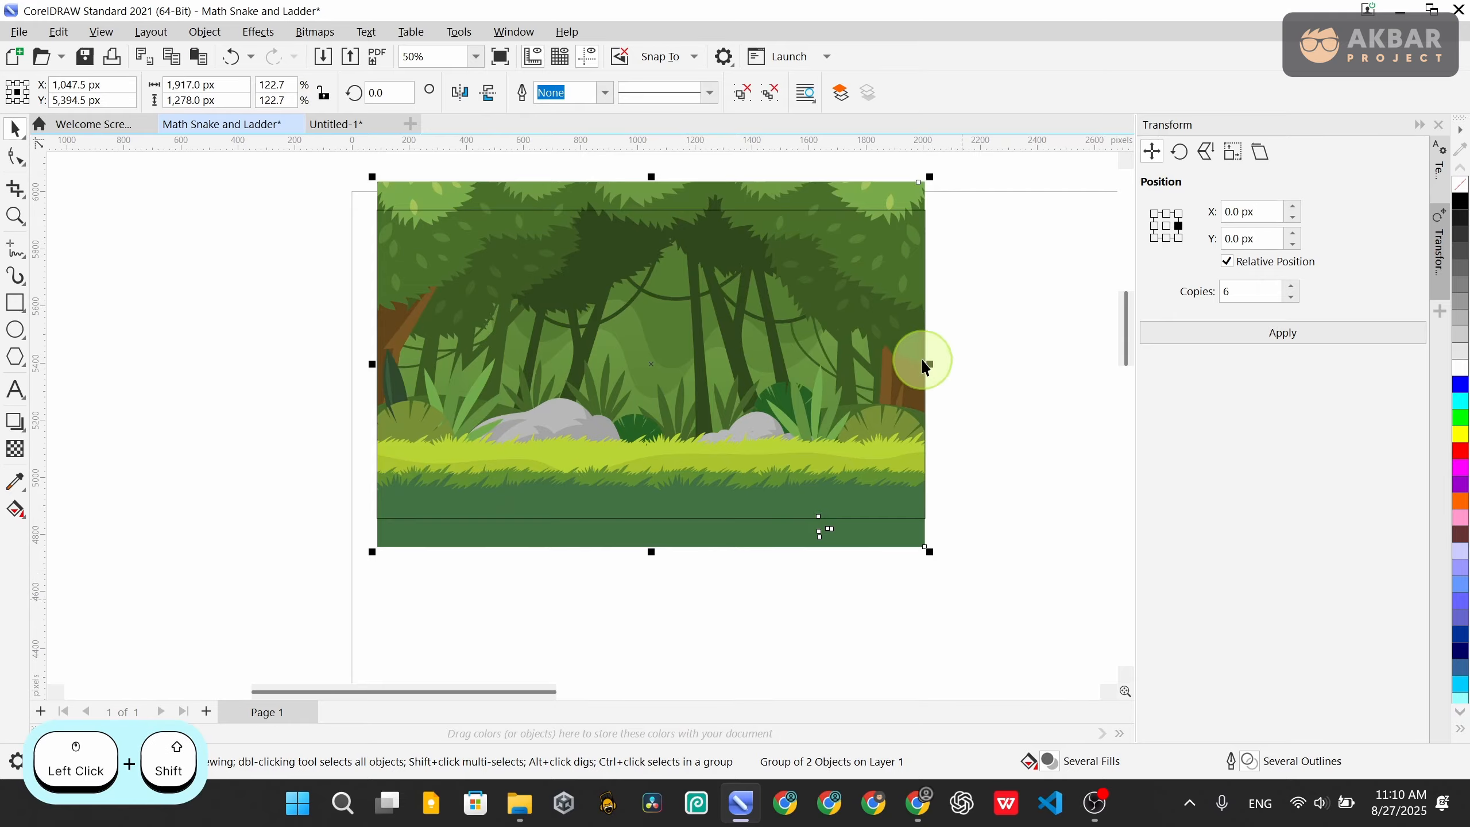
Stretch the jungle illustration from its centre to a width of 1,920 px so both sides meet the rectangle's edges
scroll(929, 364, up, 6)
scroll(893, 362, up, 3)
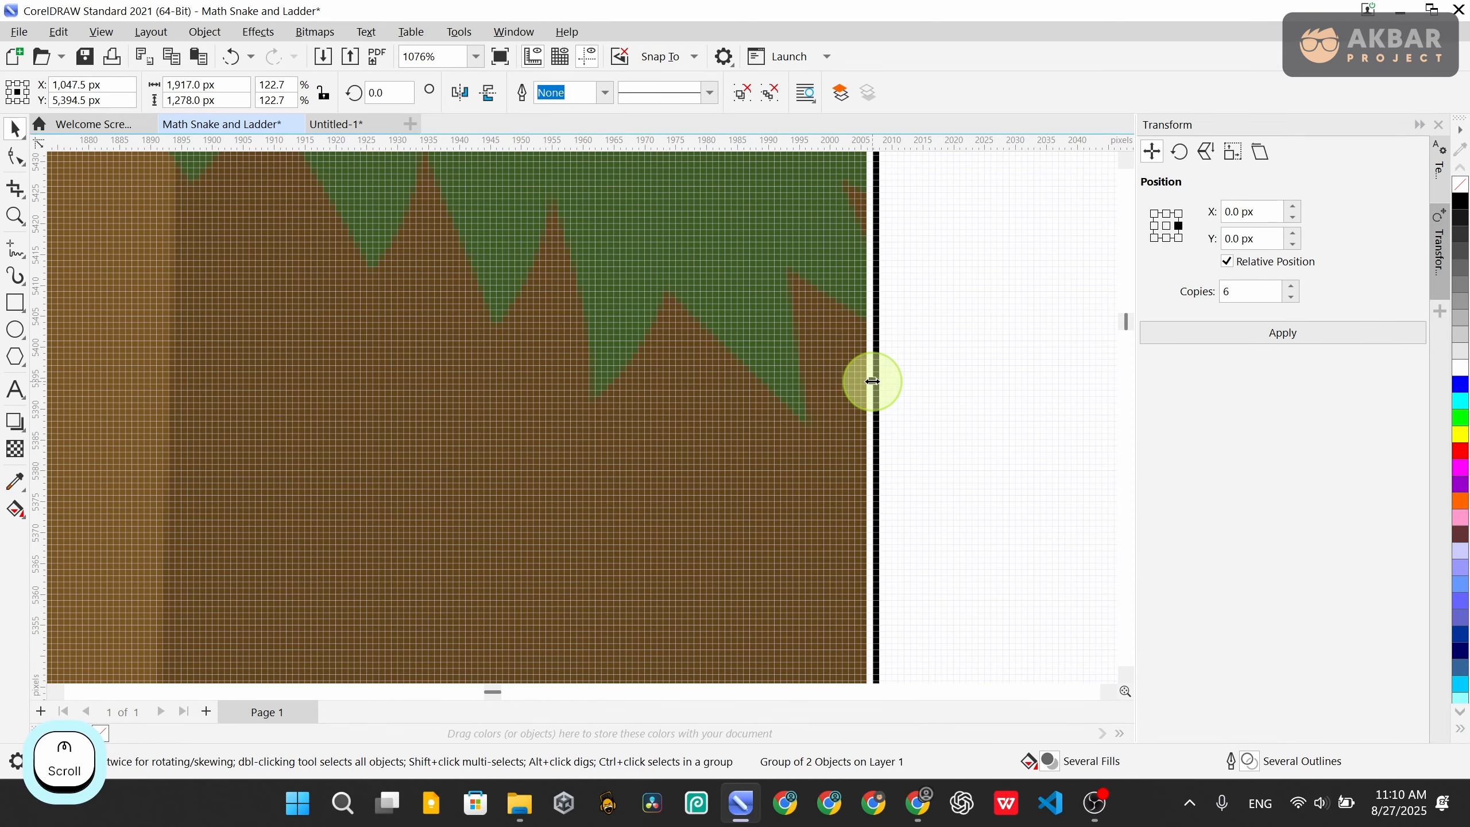
shift+click(872, 381)
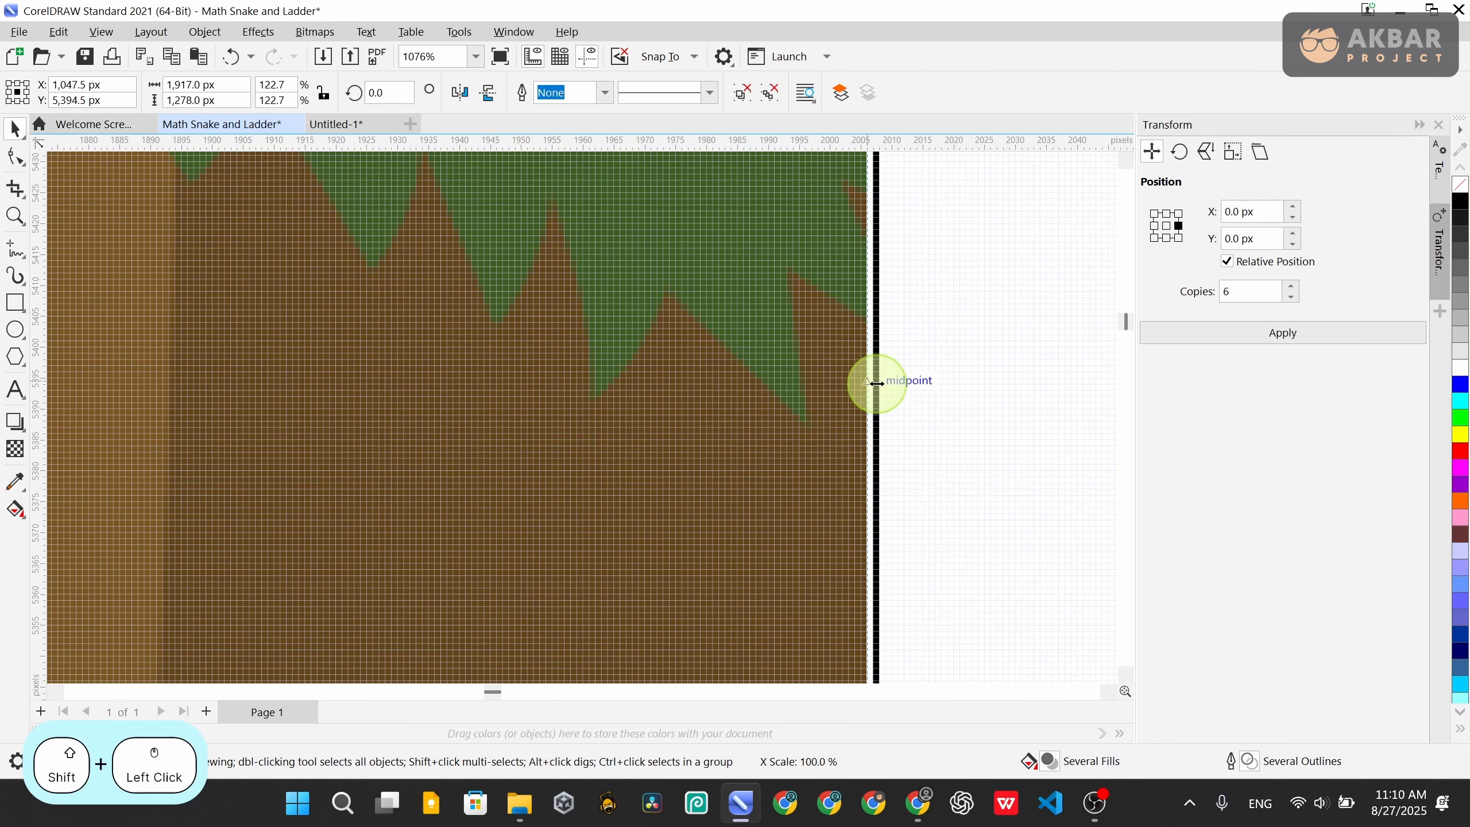
drag(877, 383, 880, 385)
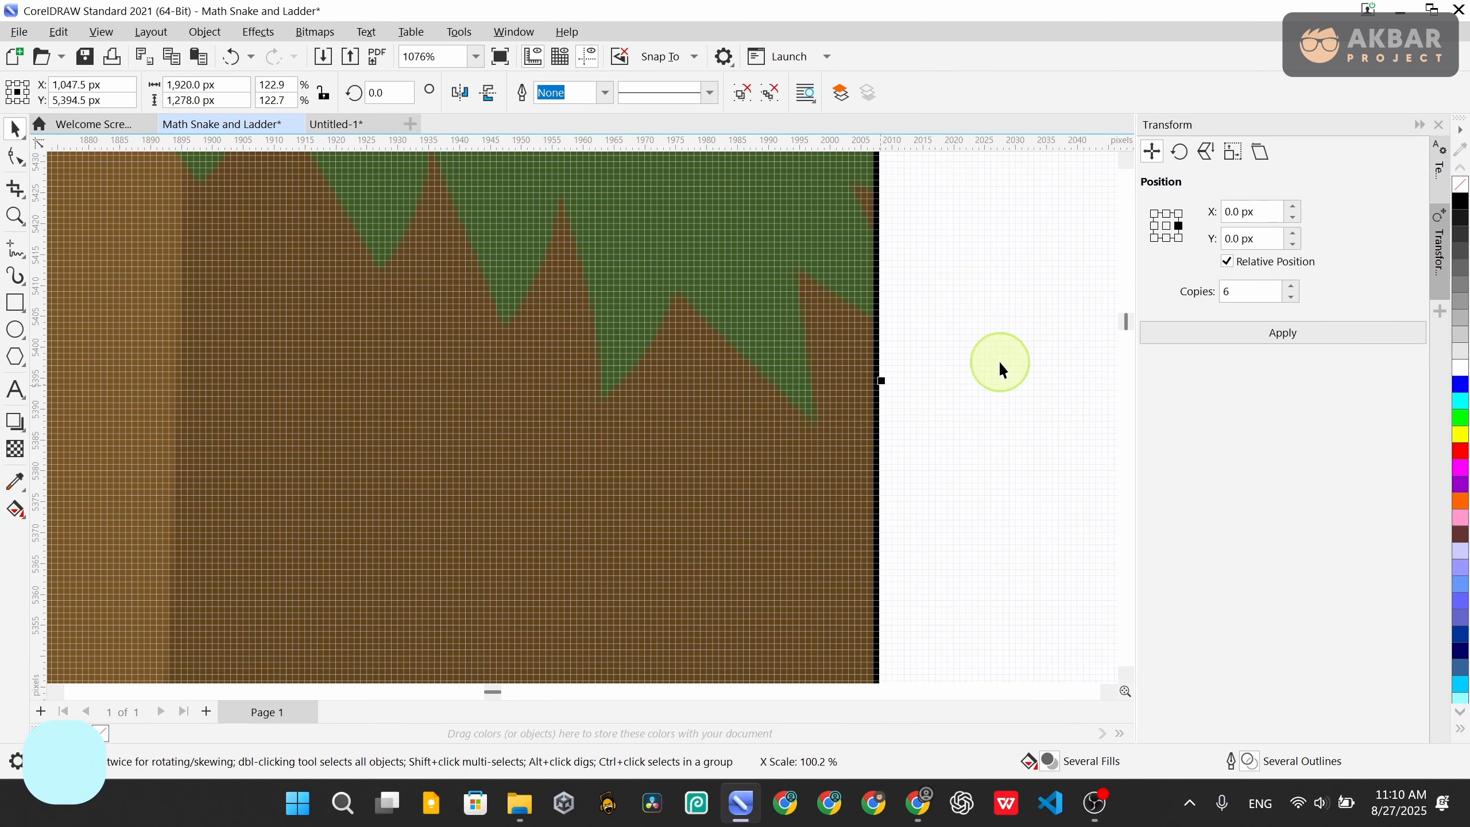
scroll(999, 361, down, 8)
scroll(726, 383, up, 5)
scroll(558, 379, down, 6)
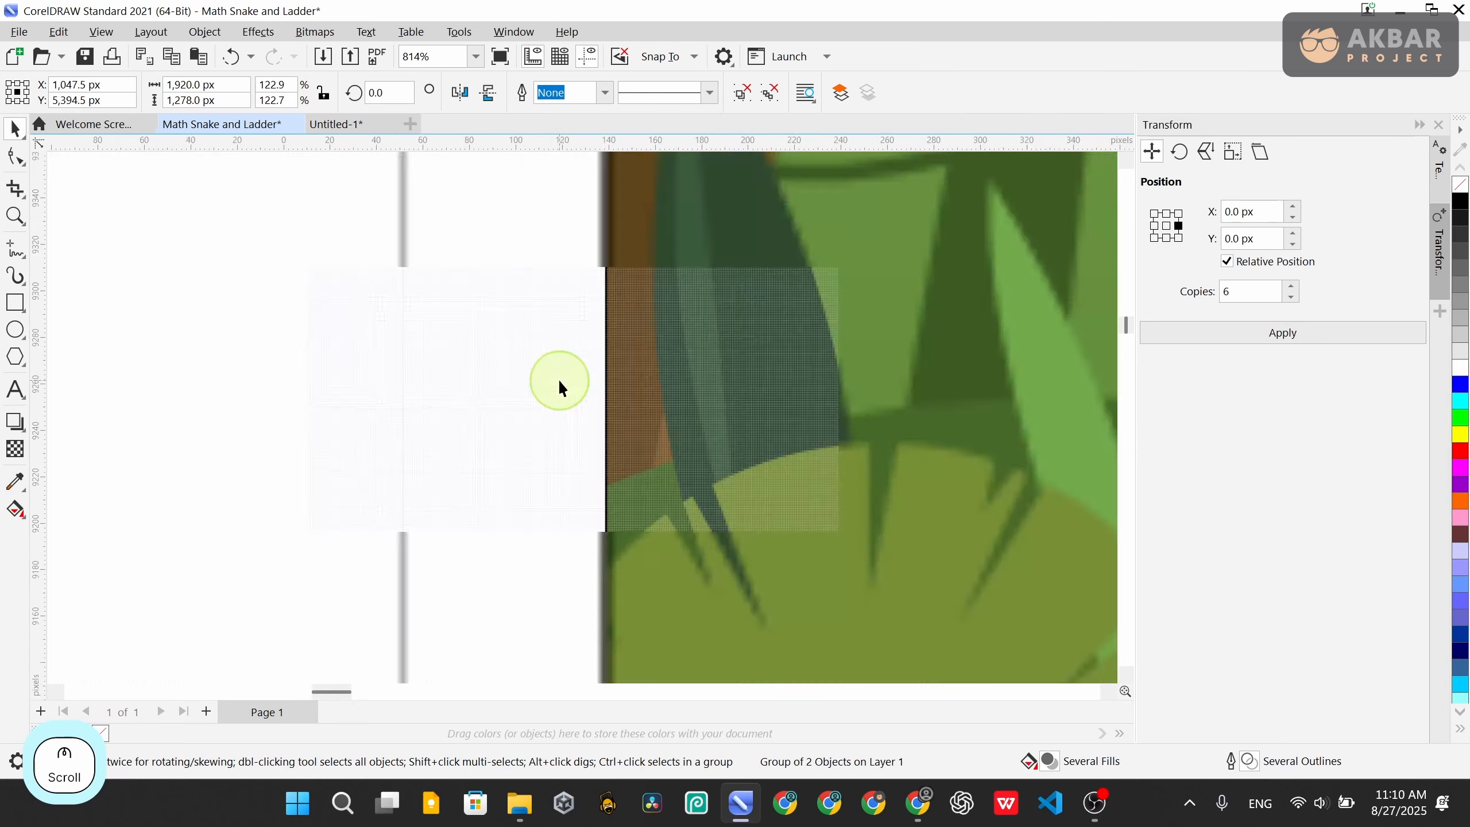
click(657, 539)
scroll(620, 394, up, 7)
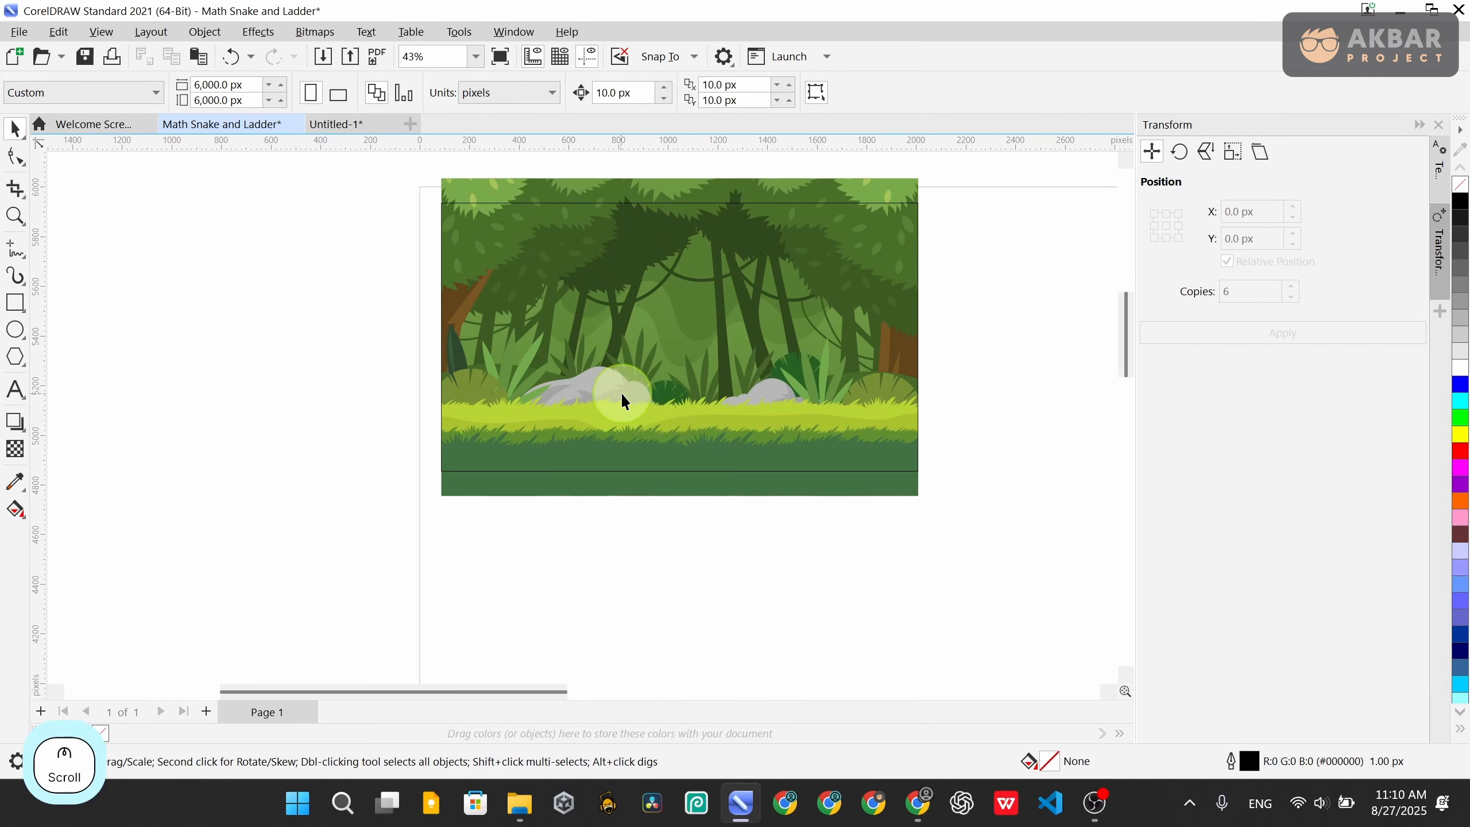
Move the illustration and rectangle together down into the page, centred at about X 1,045 px, Y 5,266 px
drag(663, 421, 644, 502)
scroll(645, 503, down, 2)
drag(937, 221, 430, 617)
drag(633, 387, 636, 422)
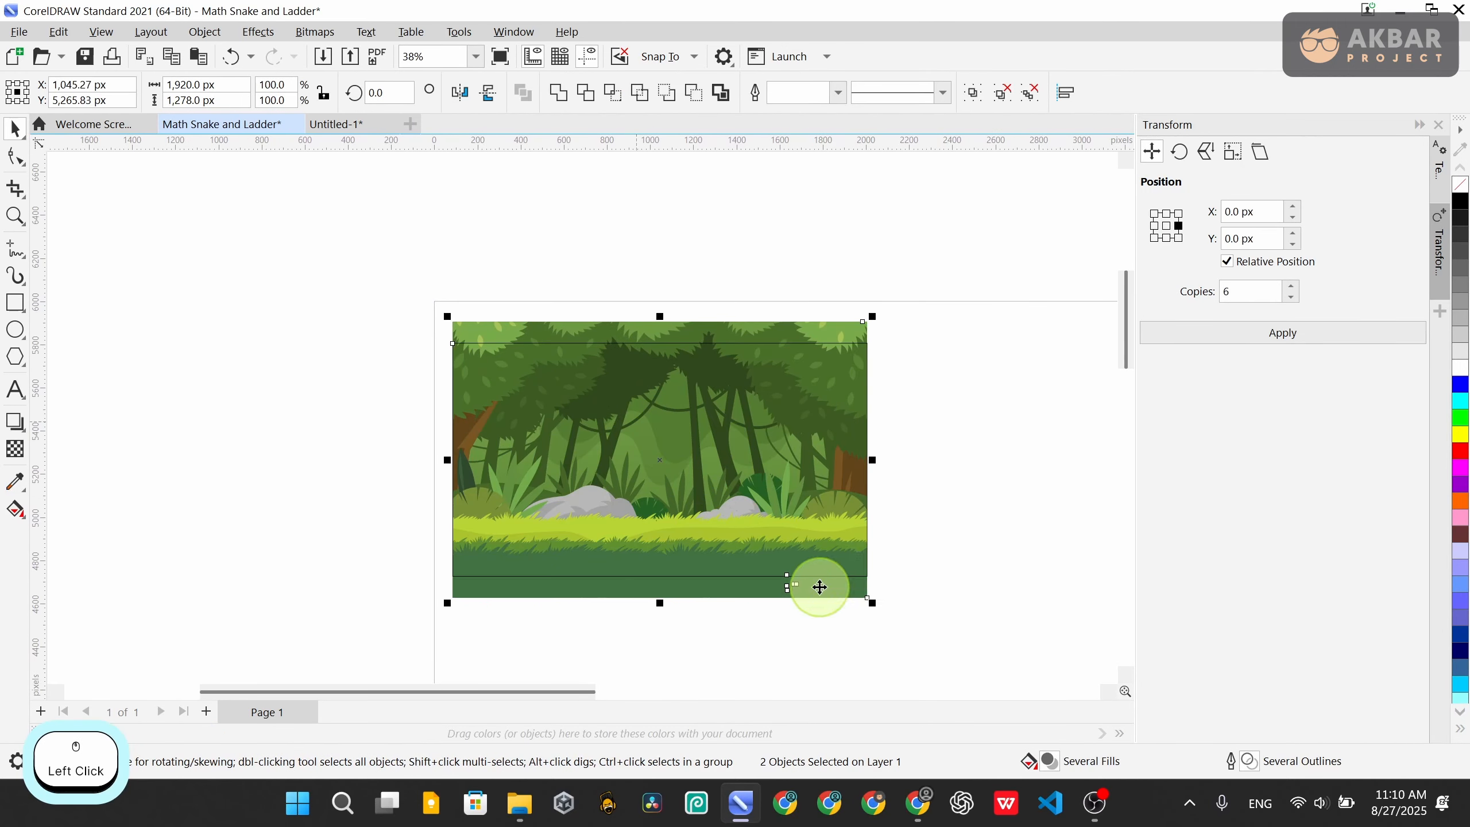
middle_click(814, 581)
scroll(959, 384, up, 3)
click(937, 382)
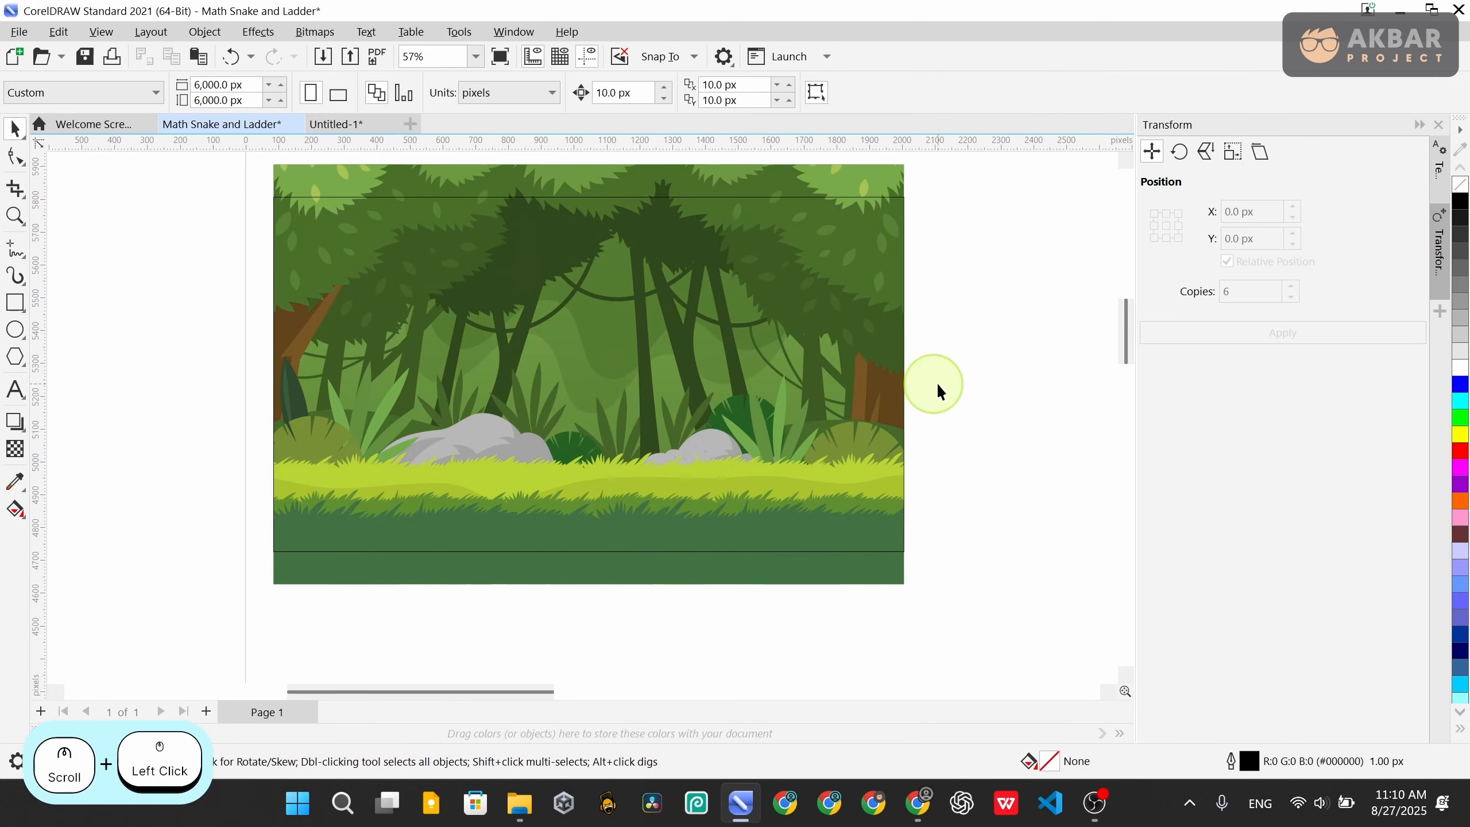
Shift only the jungle illustration straight down behind the rectangle to about Y 5,234 px
scroll(930, 411, down, 1)
scroll(692, 561, up, 2)
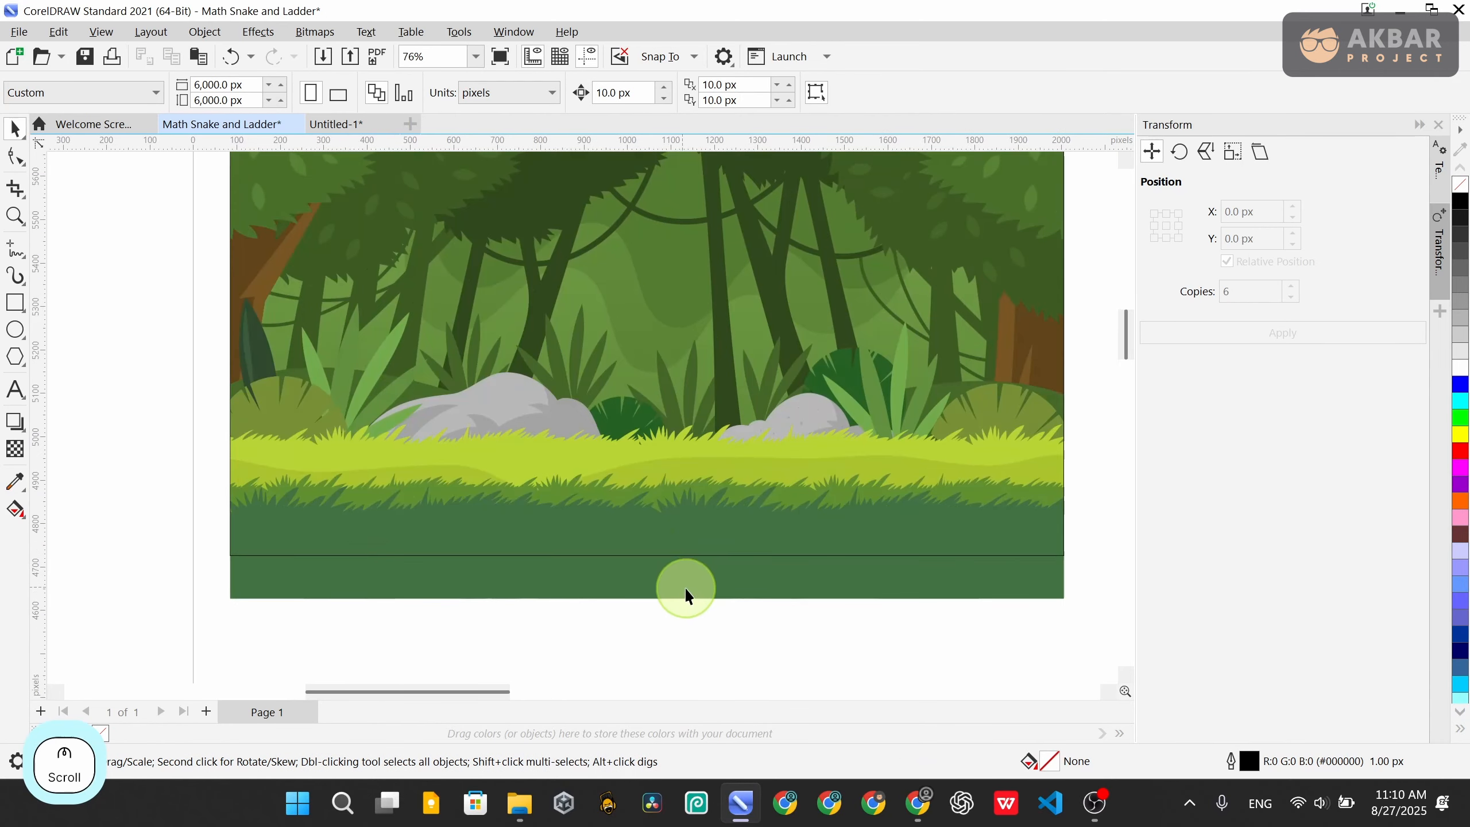
middle_click(637, 577)
scroll(645, 577, down, 2)
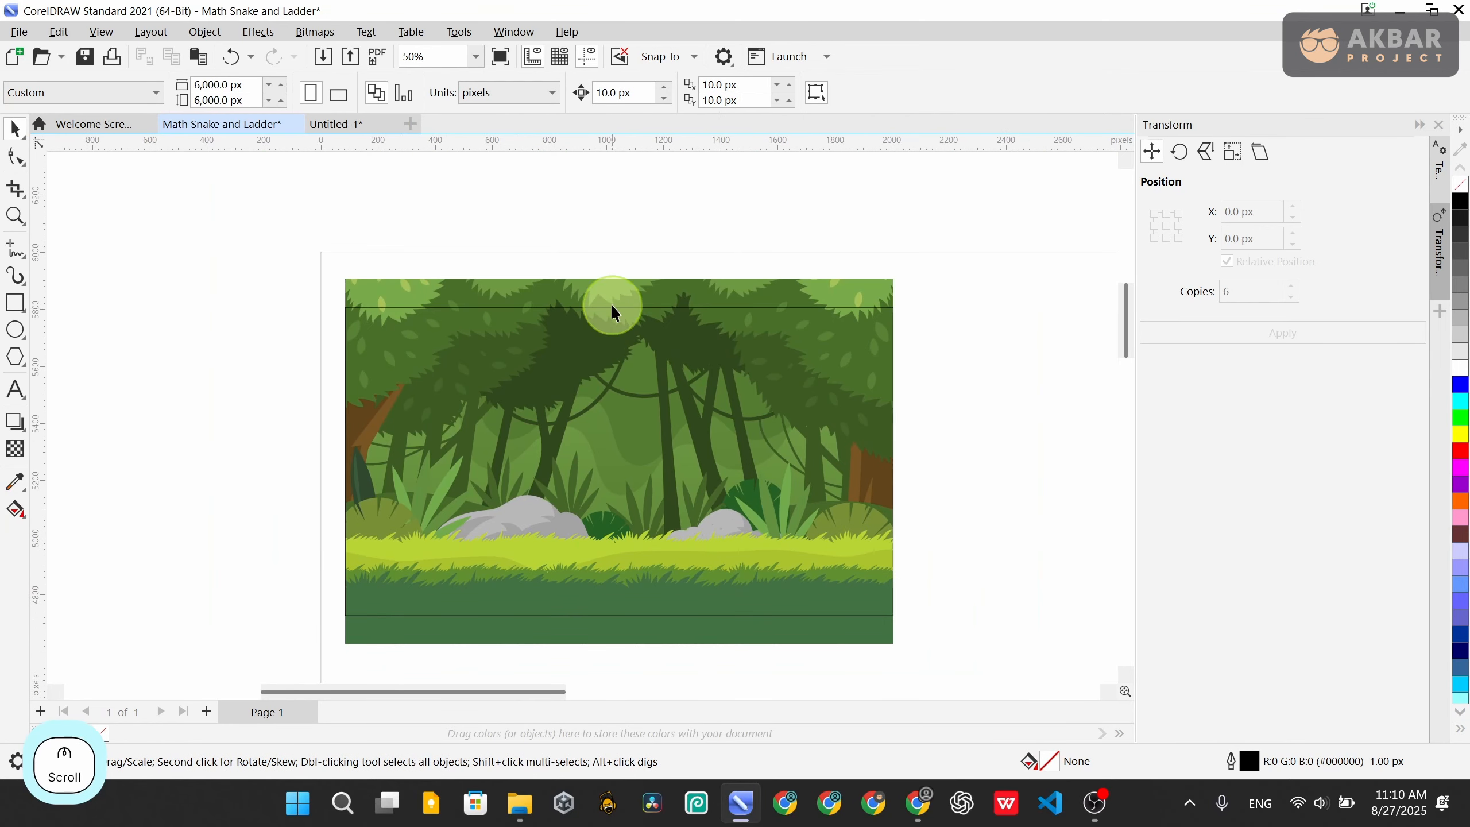
scroll(715, 593, up, 4)
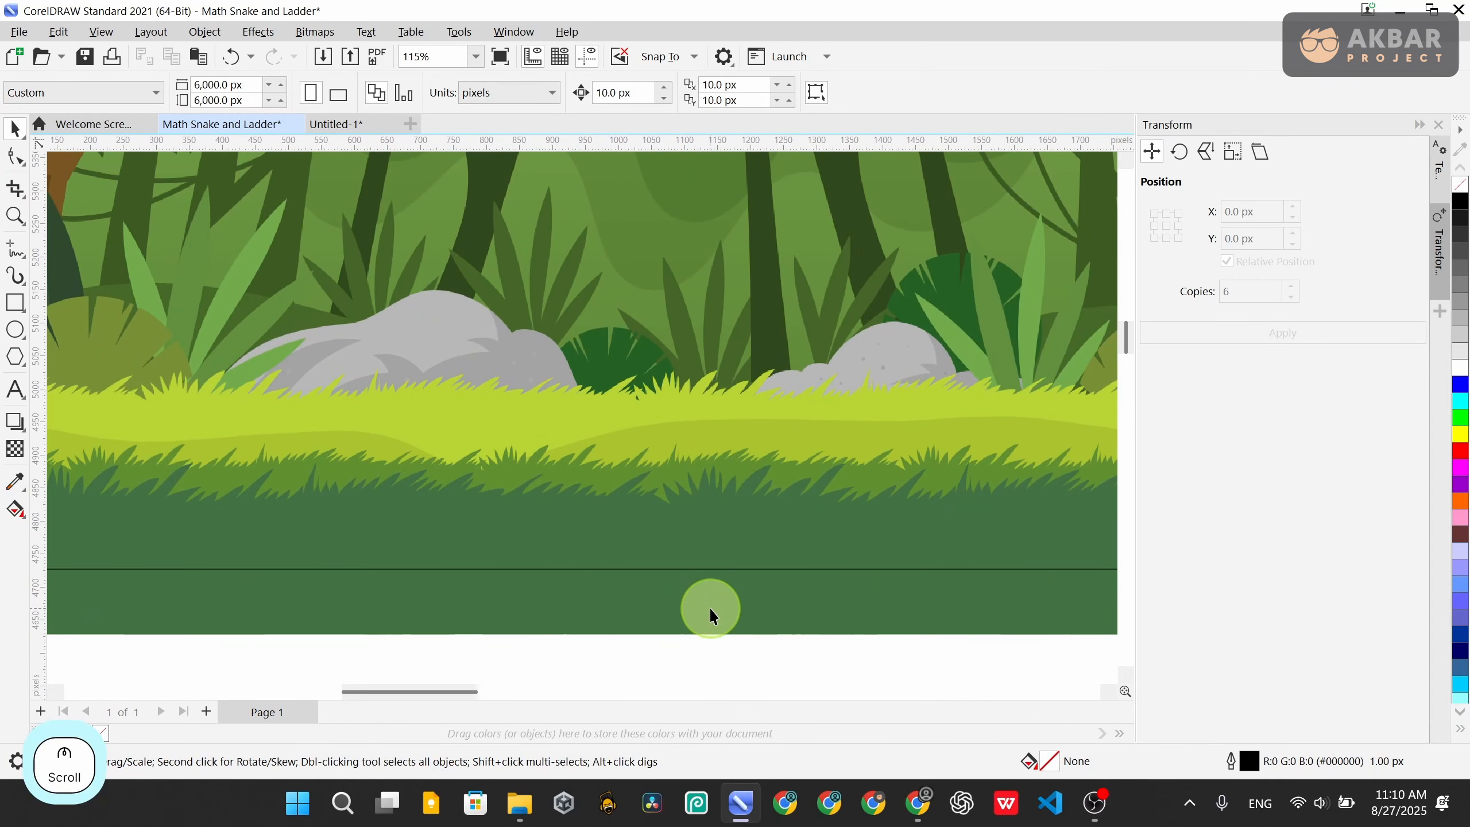
click(712, 614)
scroll(712, 619, down, 2)
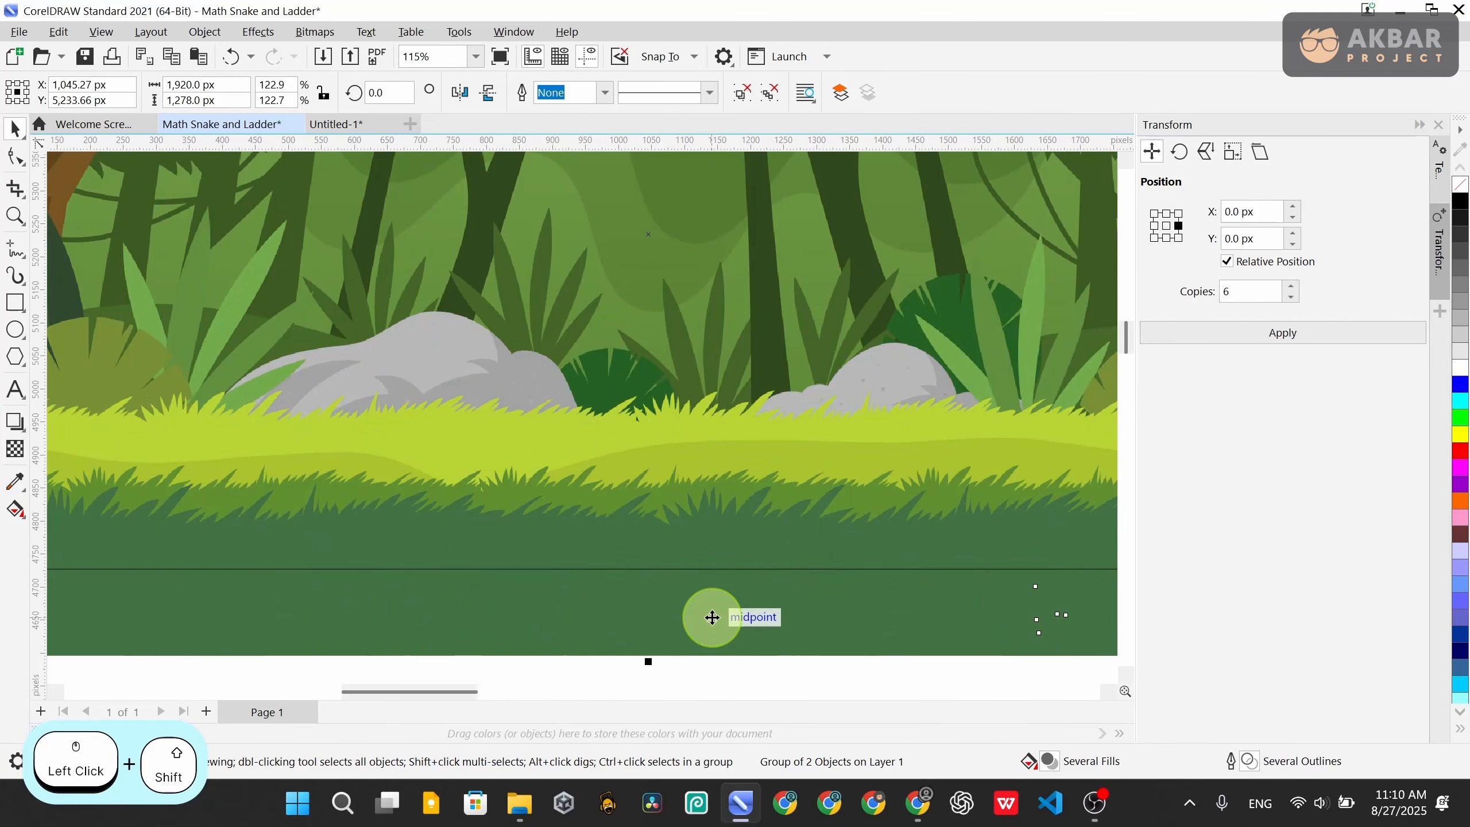
scroll(555, 601, down, 2)
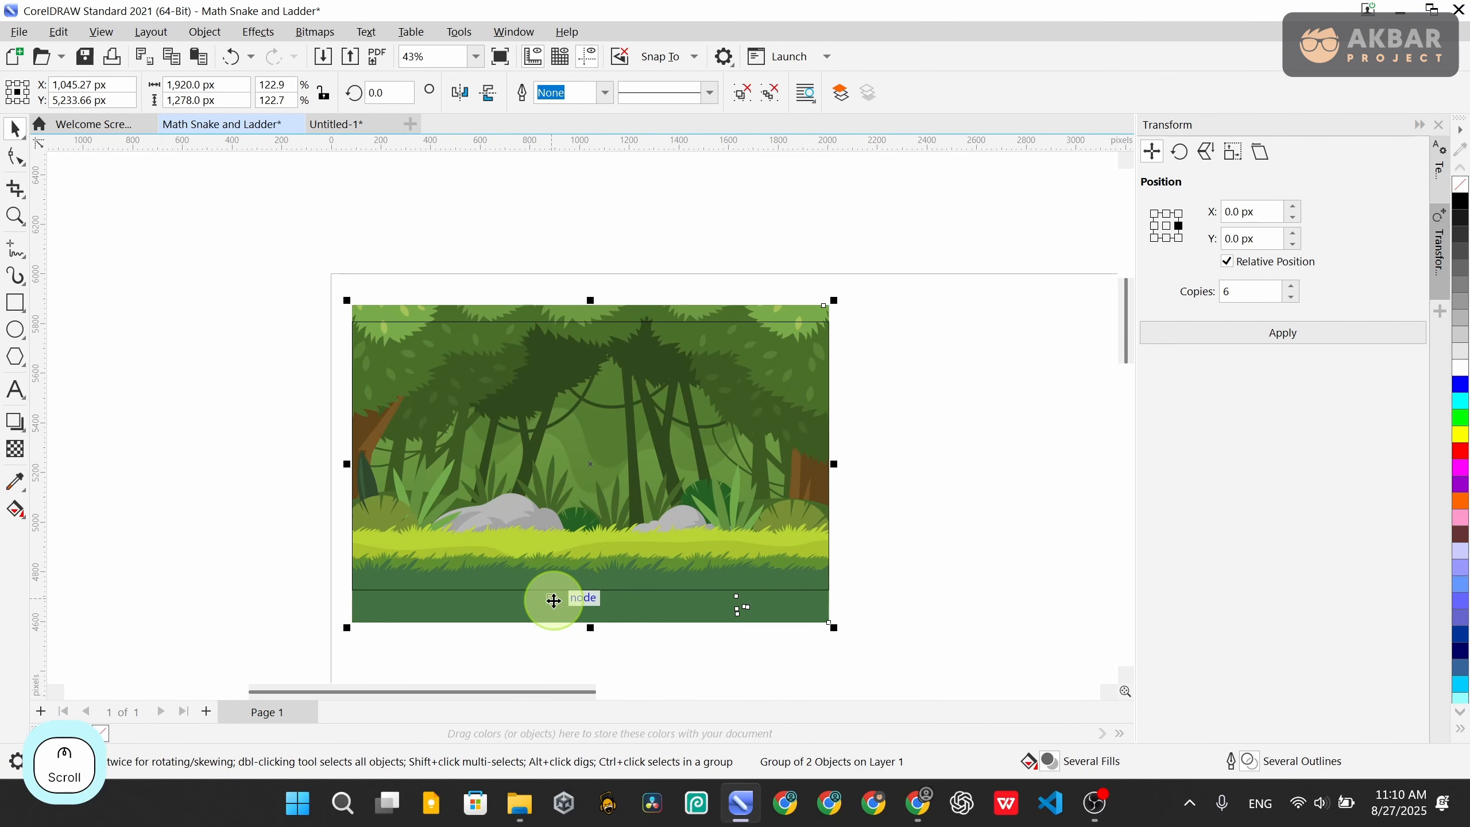
scroll(554, 601, up, 1)
click(933, 558)
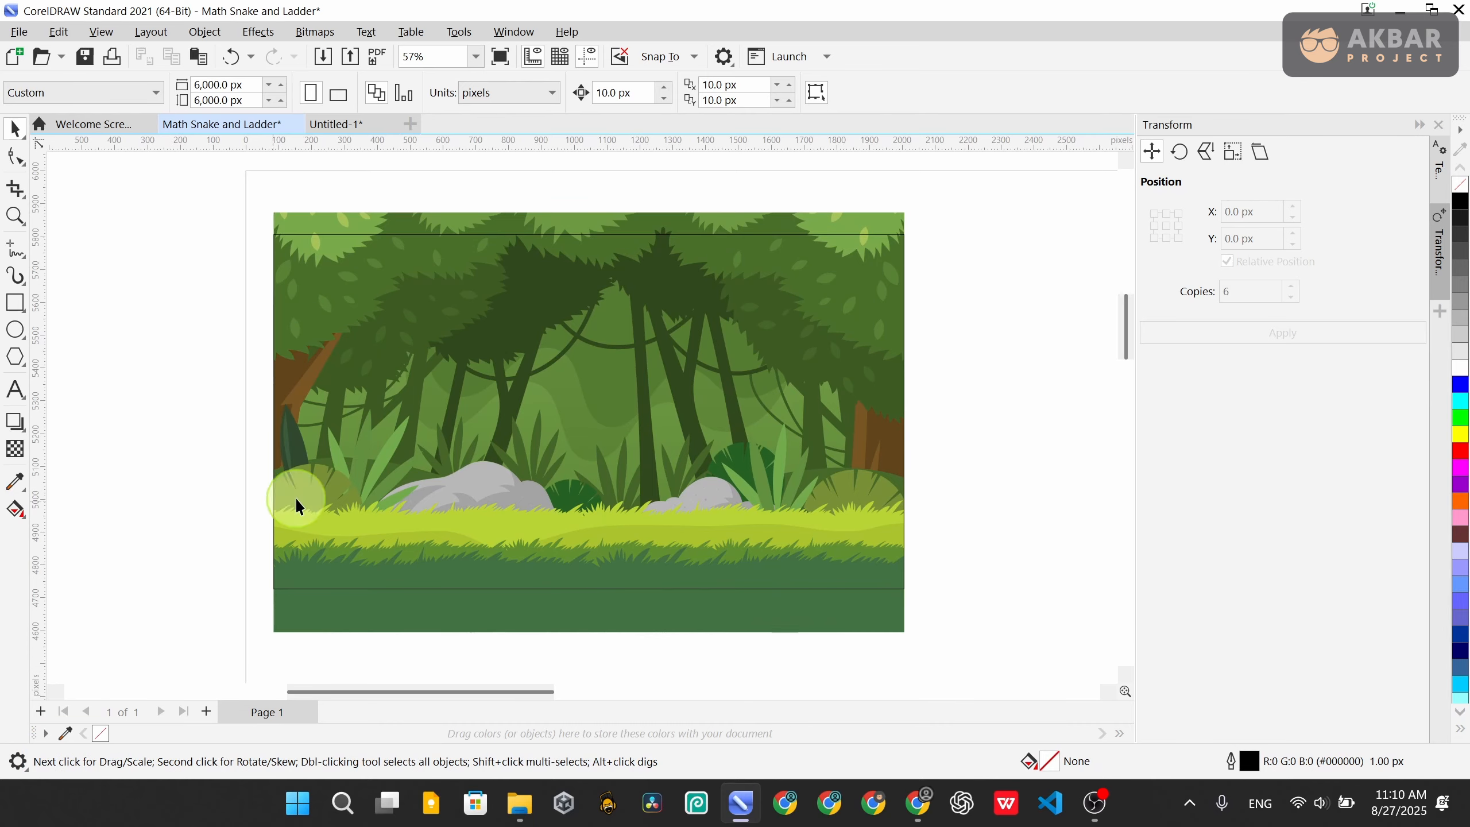
Intersect the 1920 × 1080 px rectangle with the jungle illustration to create a cropped copy
click(525, 259)
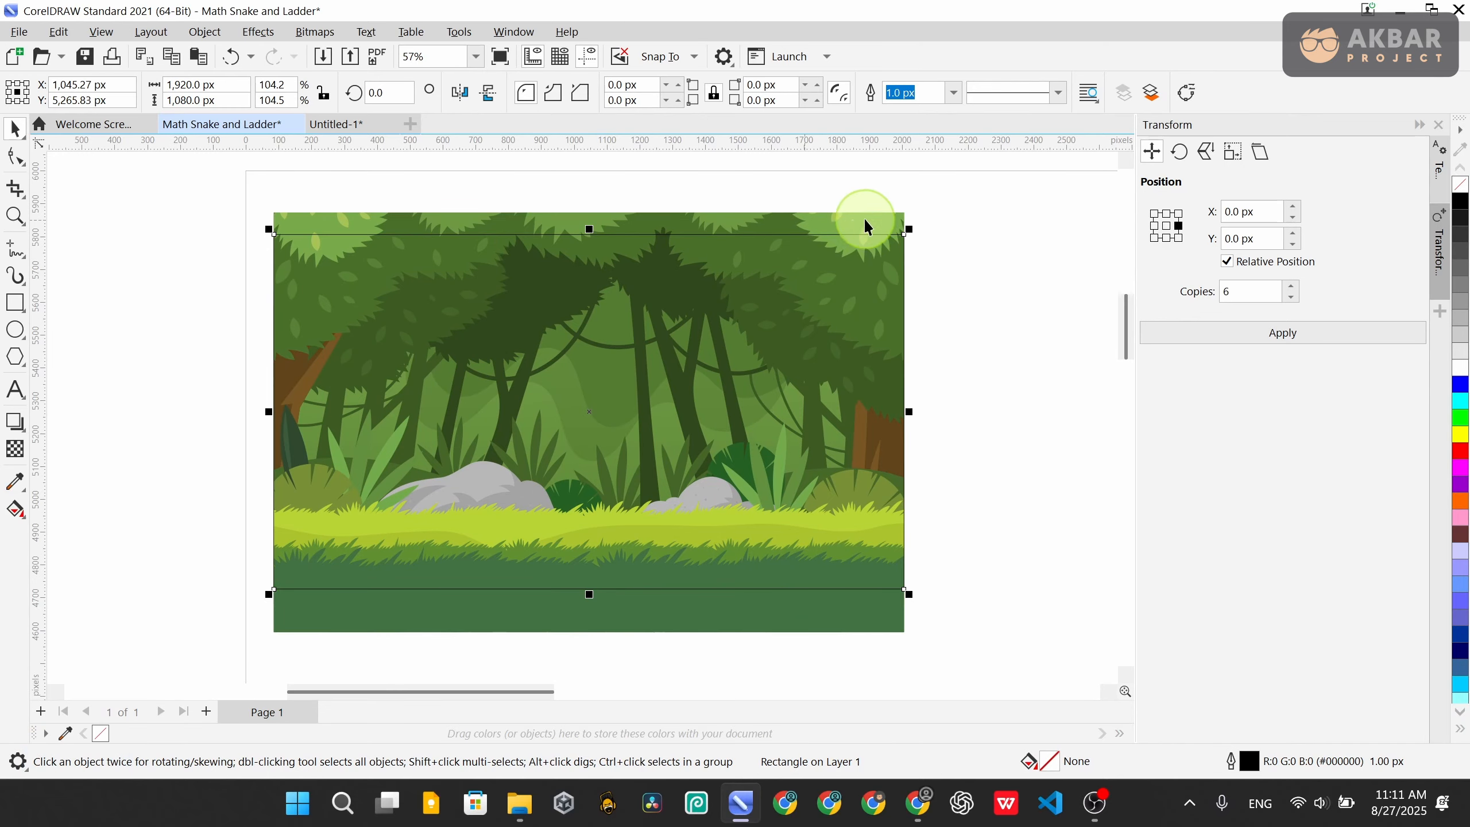
key(shift)
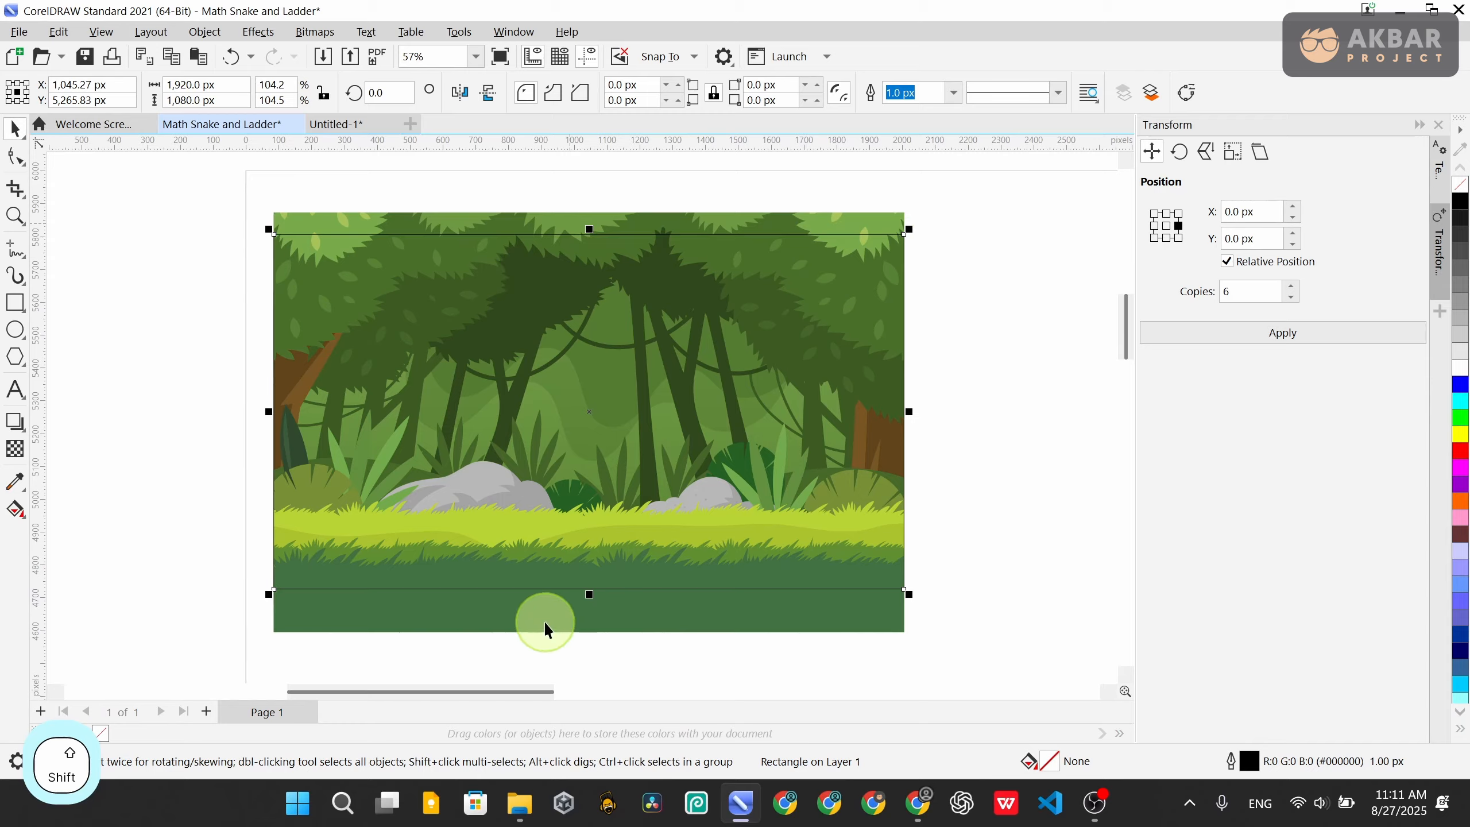
shift+click(516, 225)
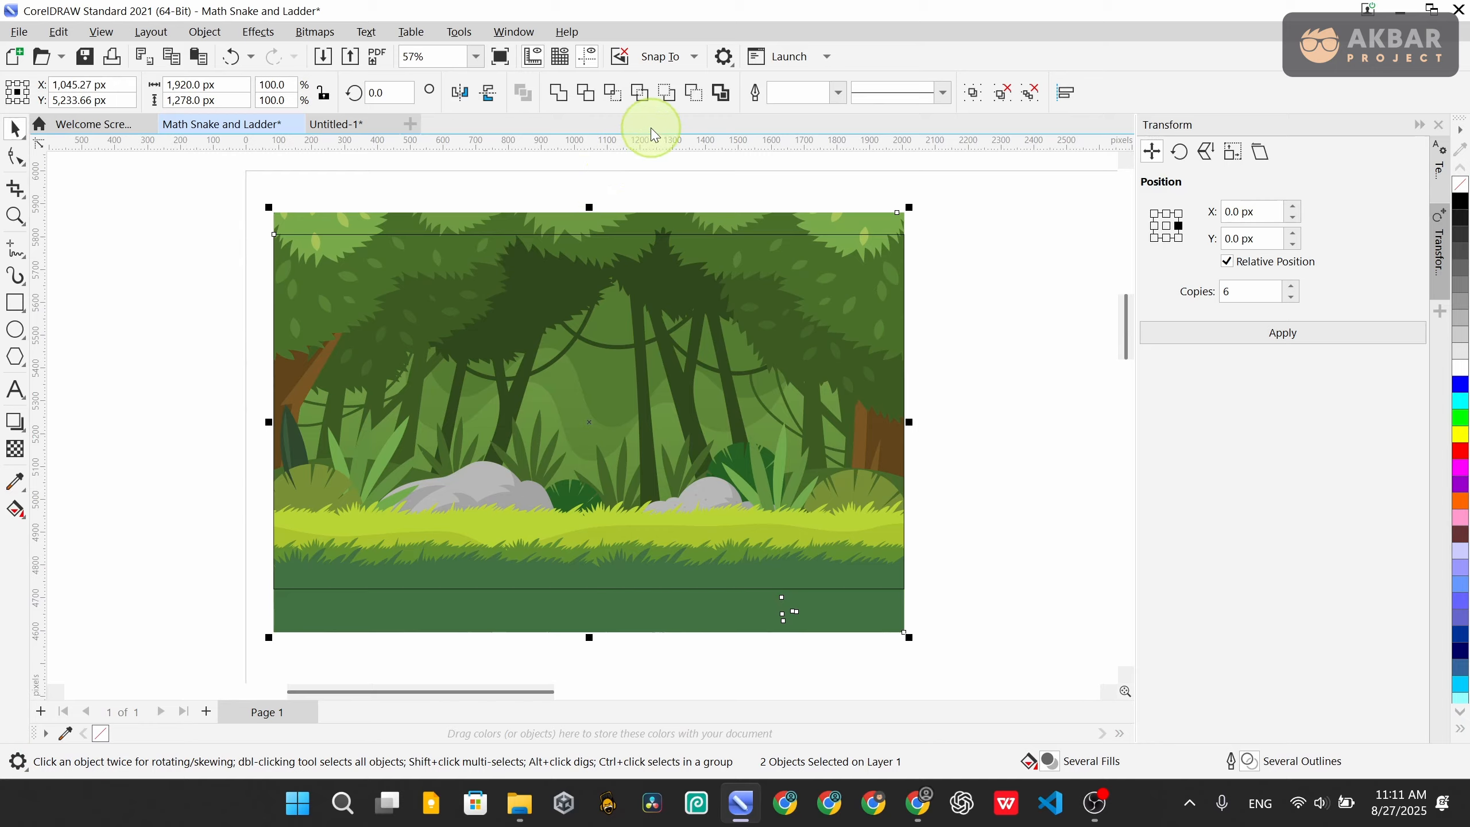
click(613, 94)
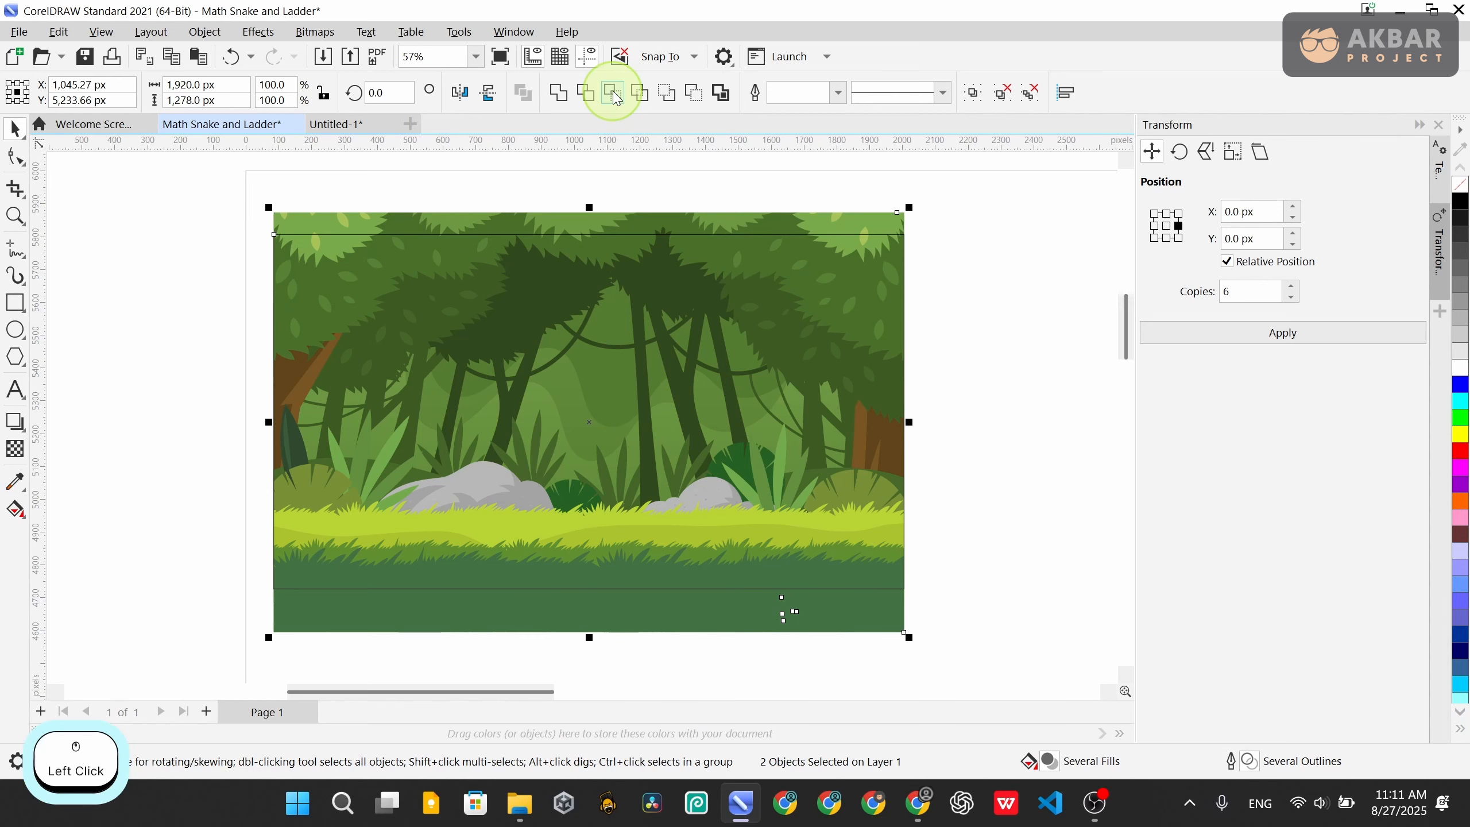
scroll(585, 400, down, 2)
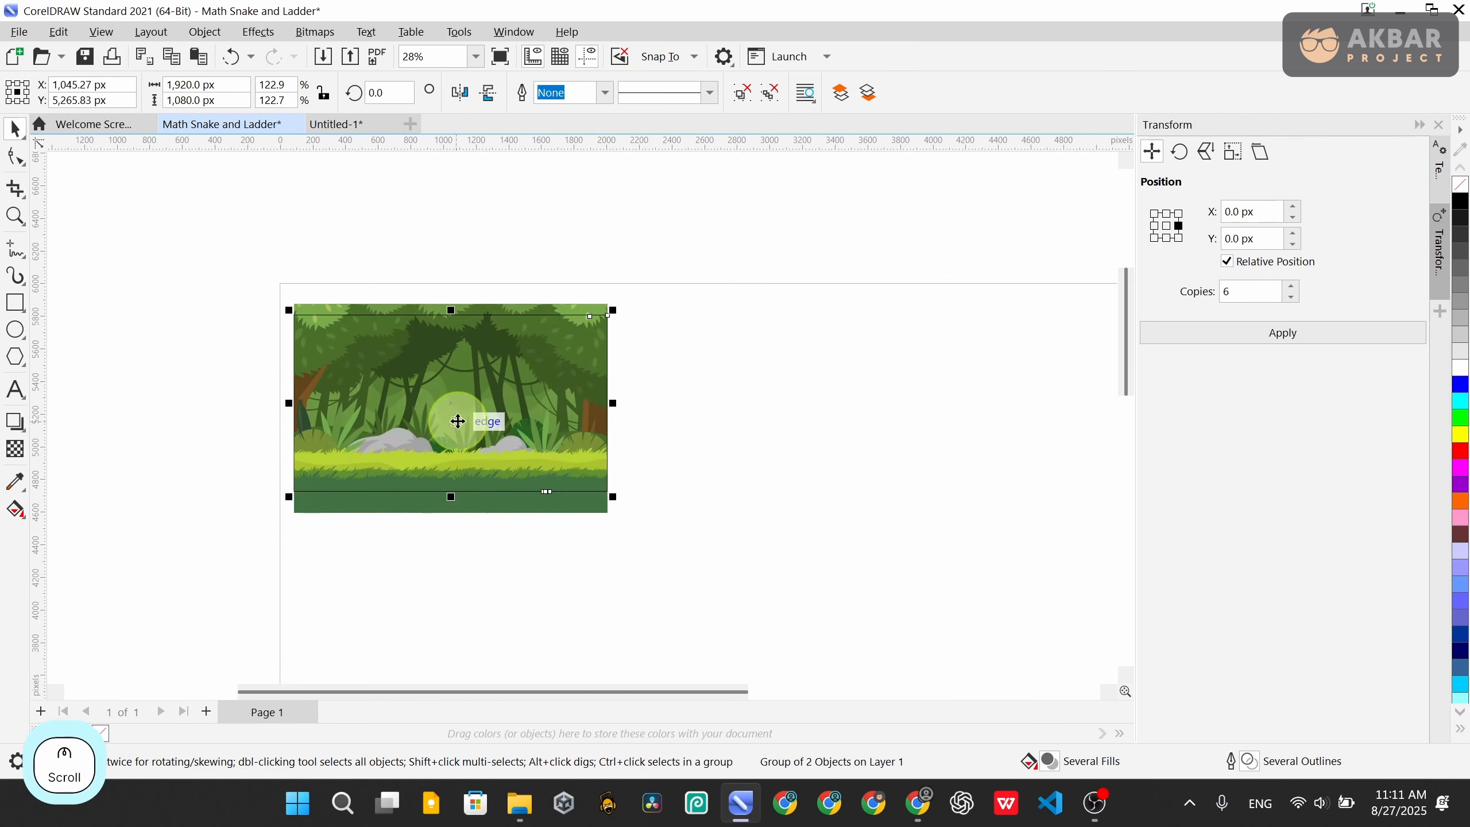
Move the cropped illustration clear to the right and delete the original illustration and rectangle
drag(452, 401, 886, 412)
drag(666, 213, 155, 555)
key(Delete)
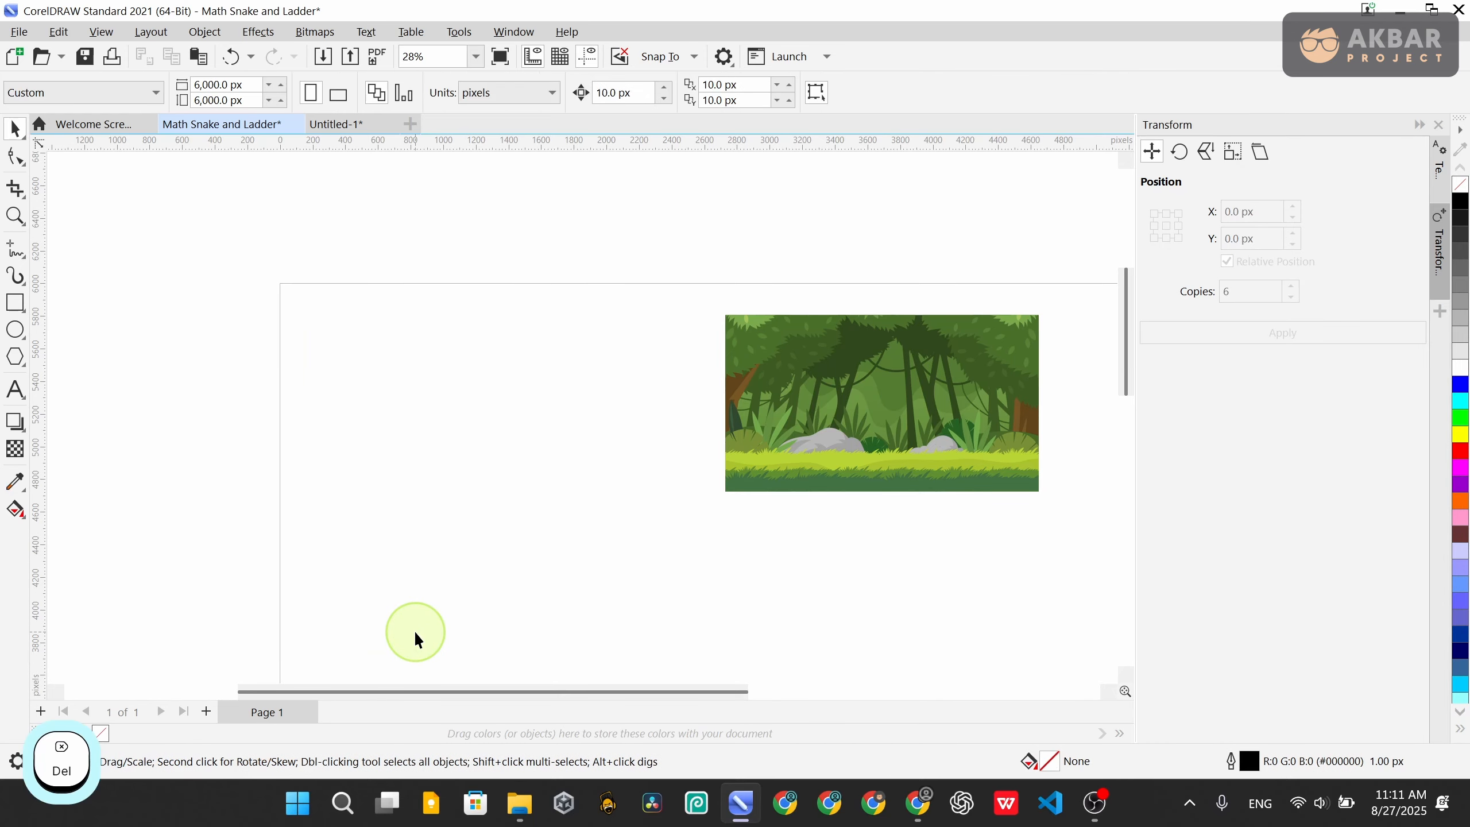
Move the cropped illustration back to the page's upper-left area, centred at about X 1,044 px, Y 5,266 px
click(974, 384)
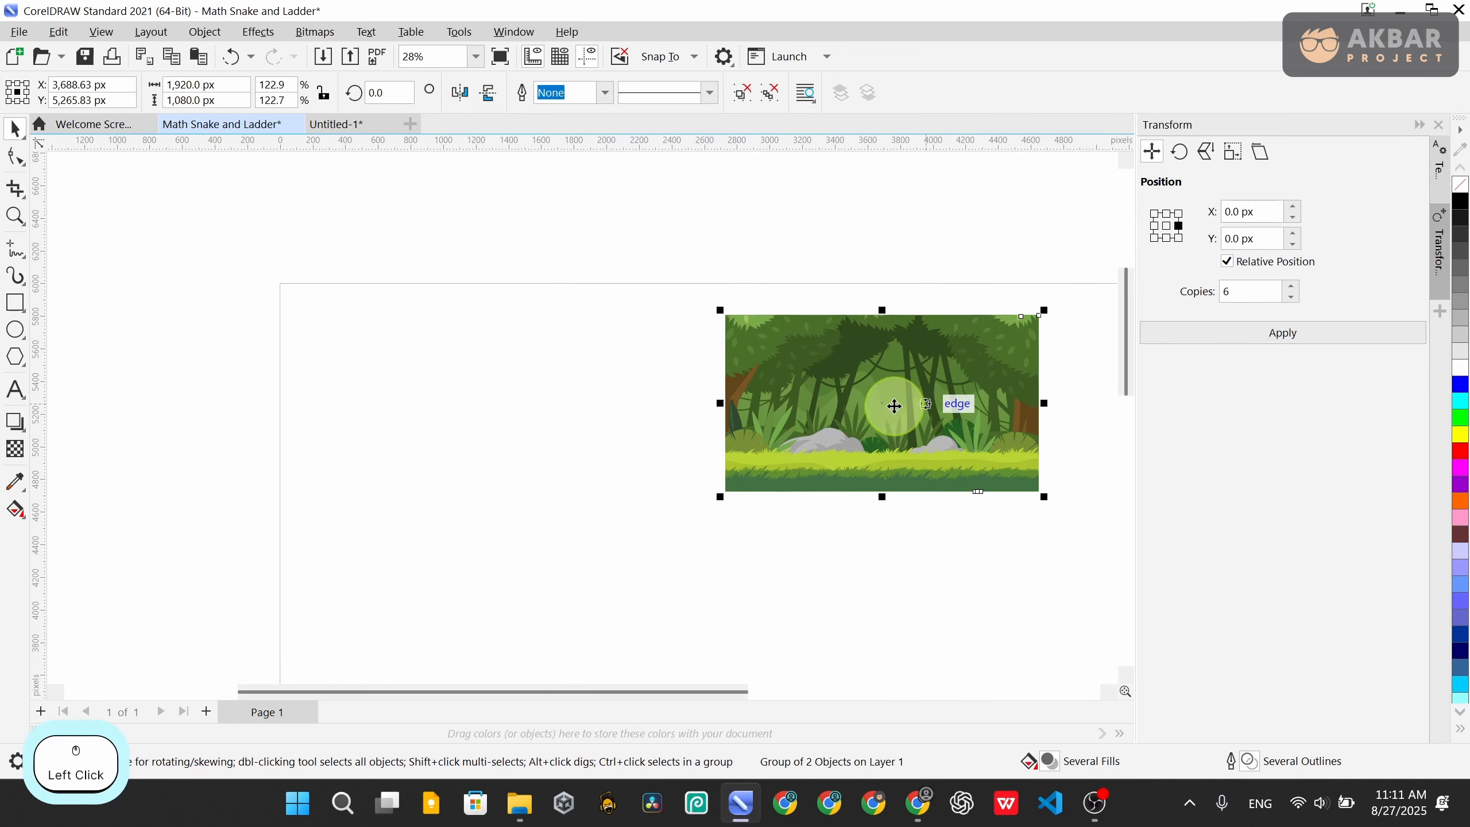
drag(893, 403, 480, 398)
click(767, 377)
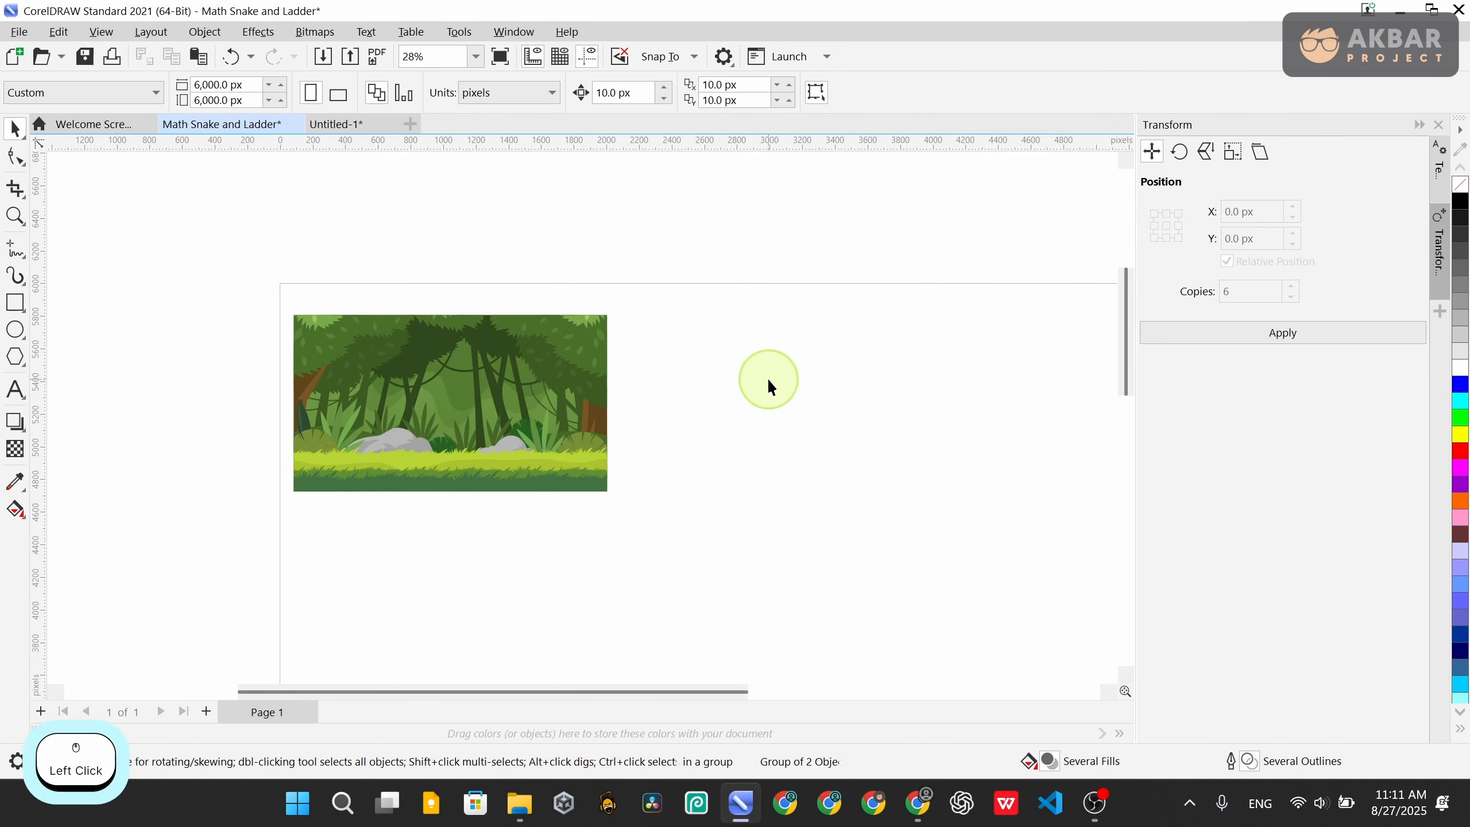
Shift the cropped jungle illustration slightly up, closer to the page's upper edge
scroll(398, 453, up, 2)
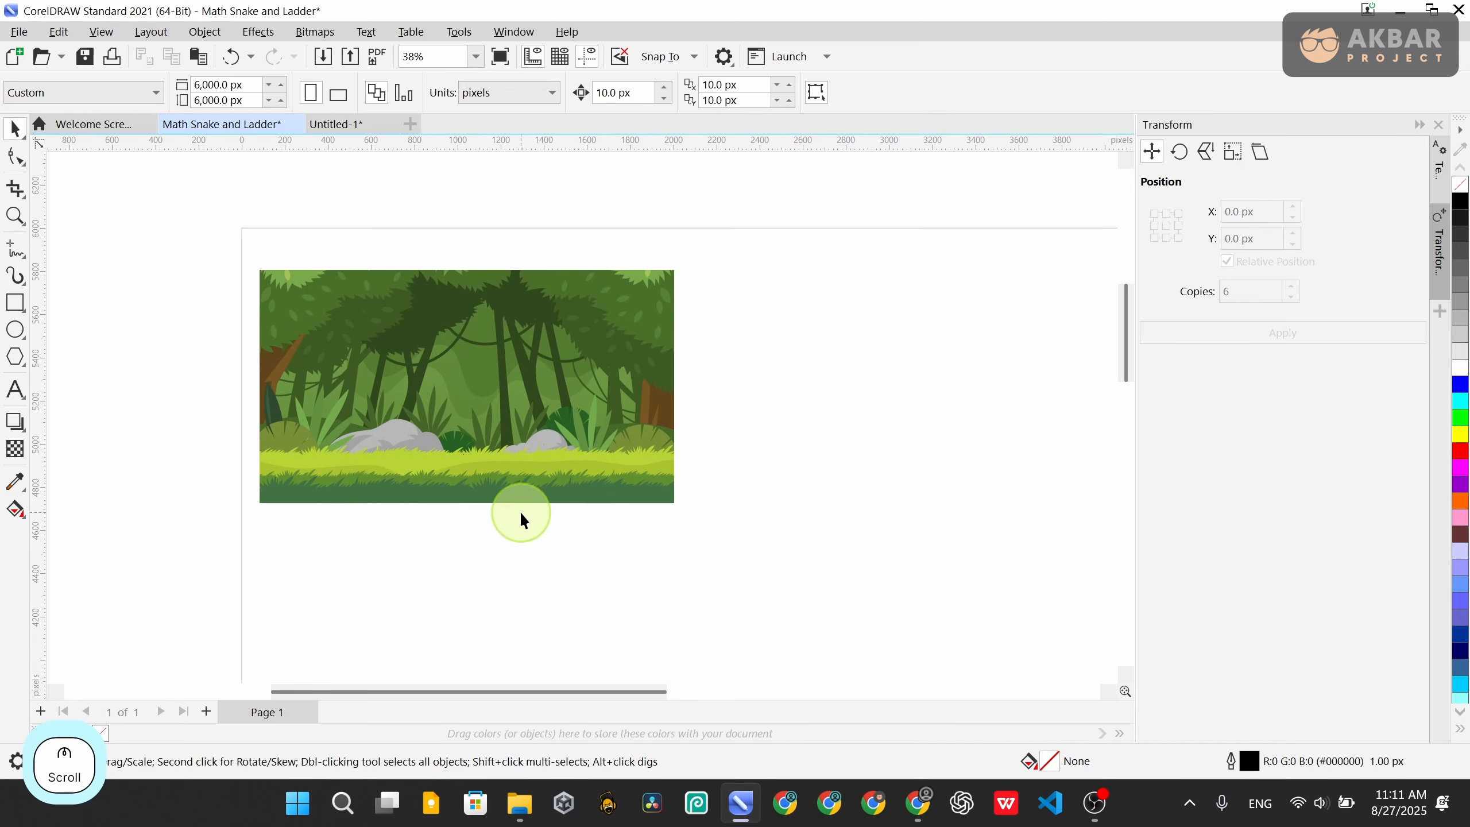
scroll(579, 512, down, 3)
drag(703, 586, 246, 308)
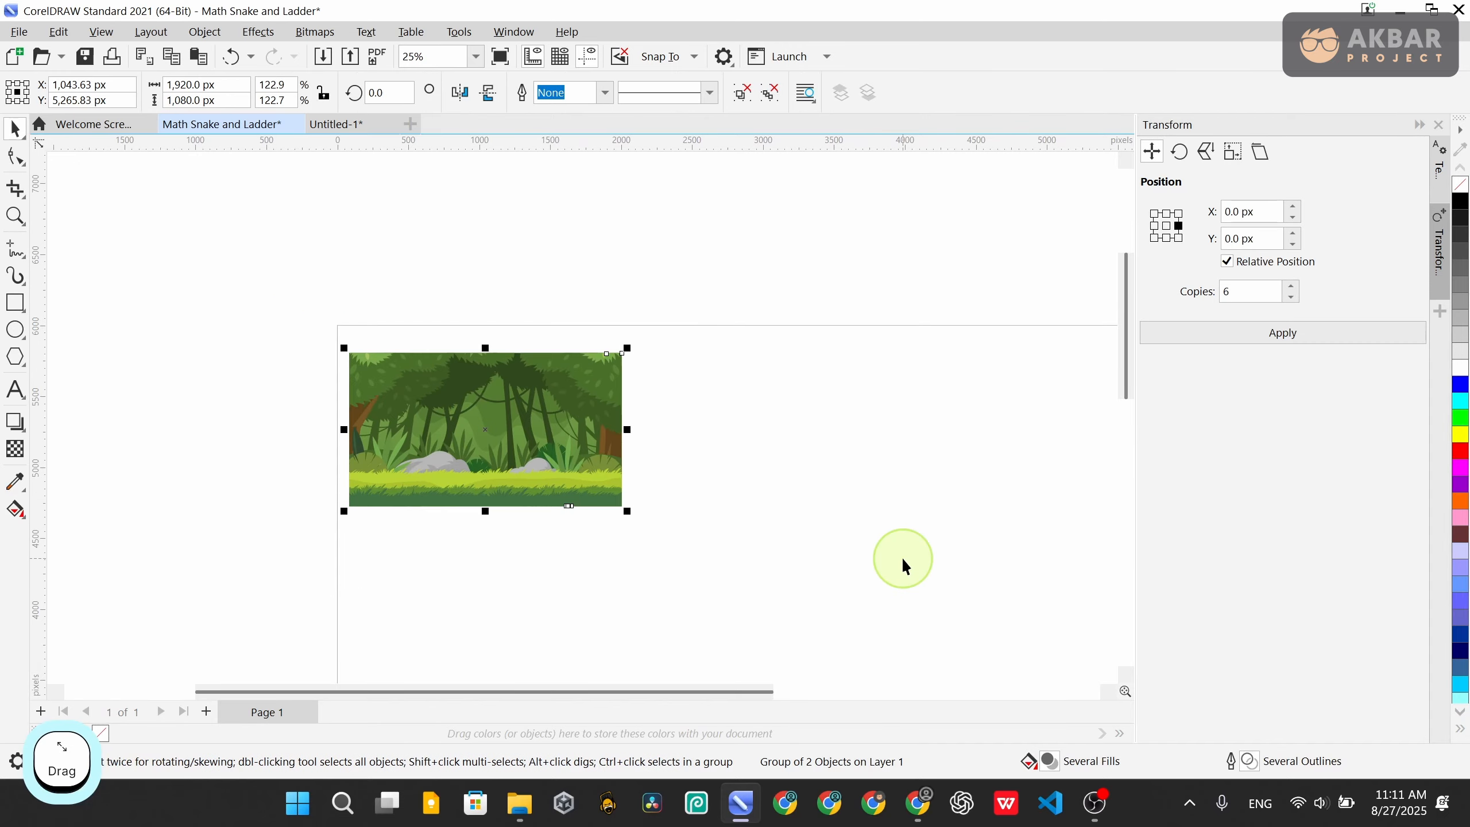
scroll(403, 407, up, 3)
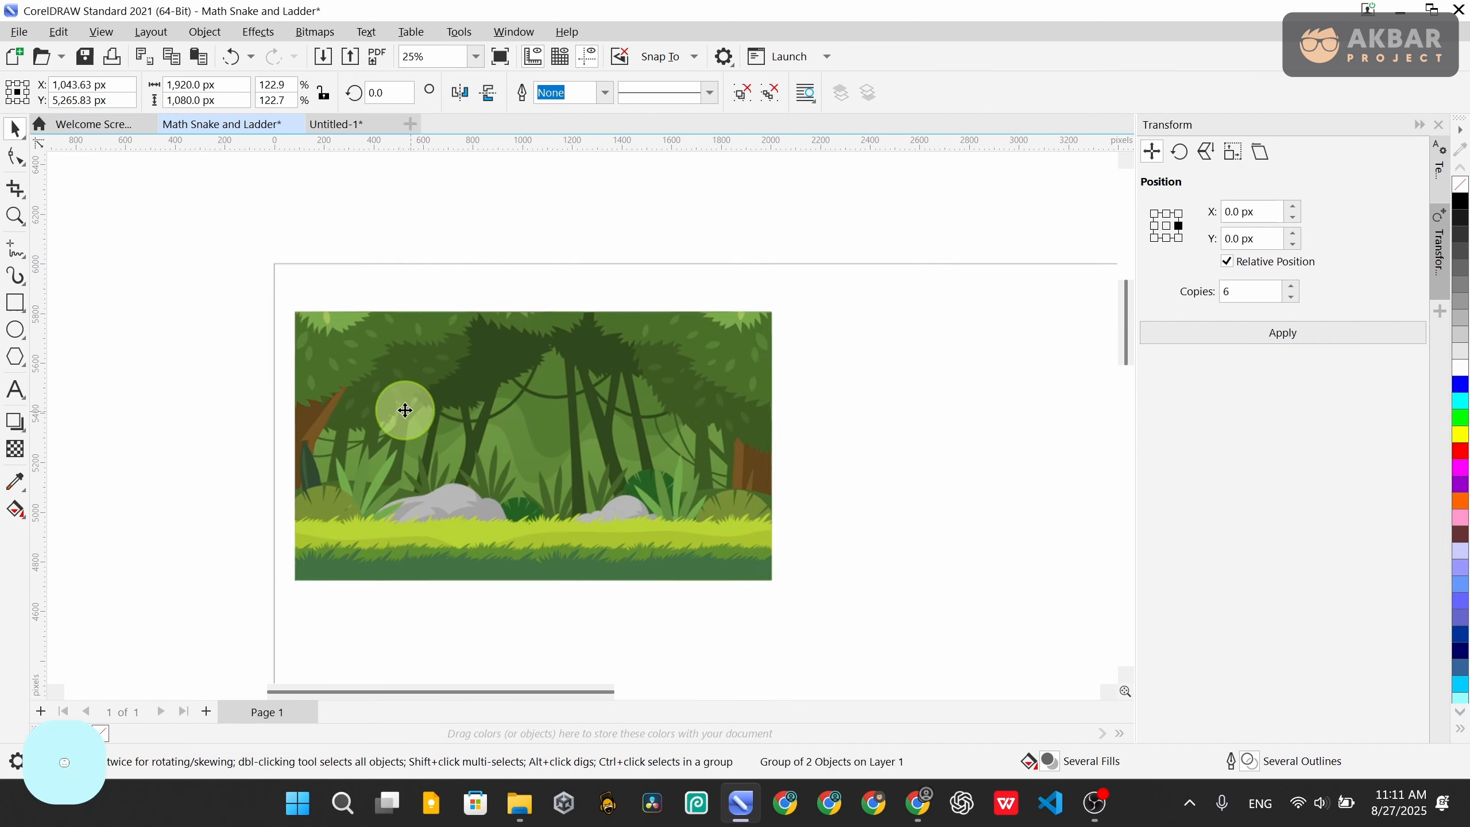
drag(400, 392, 395, 361)
click(928, 383)
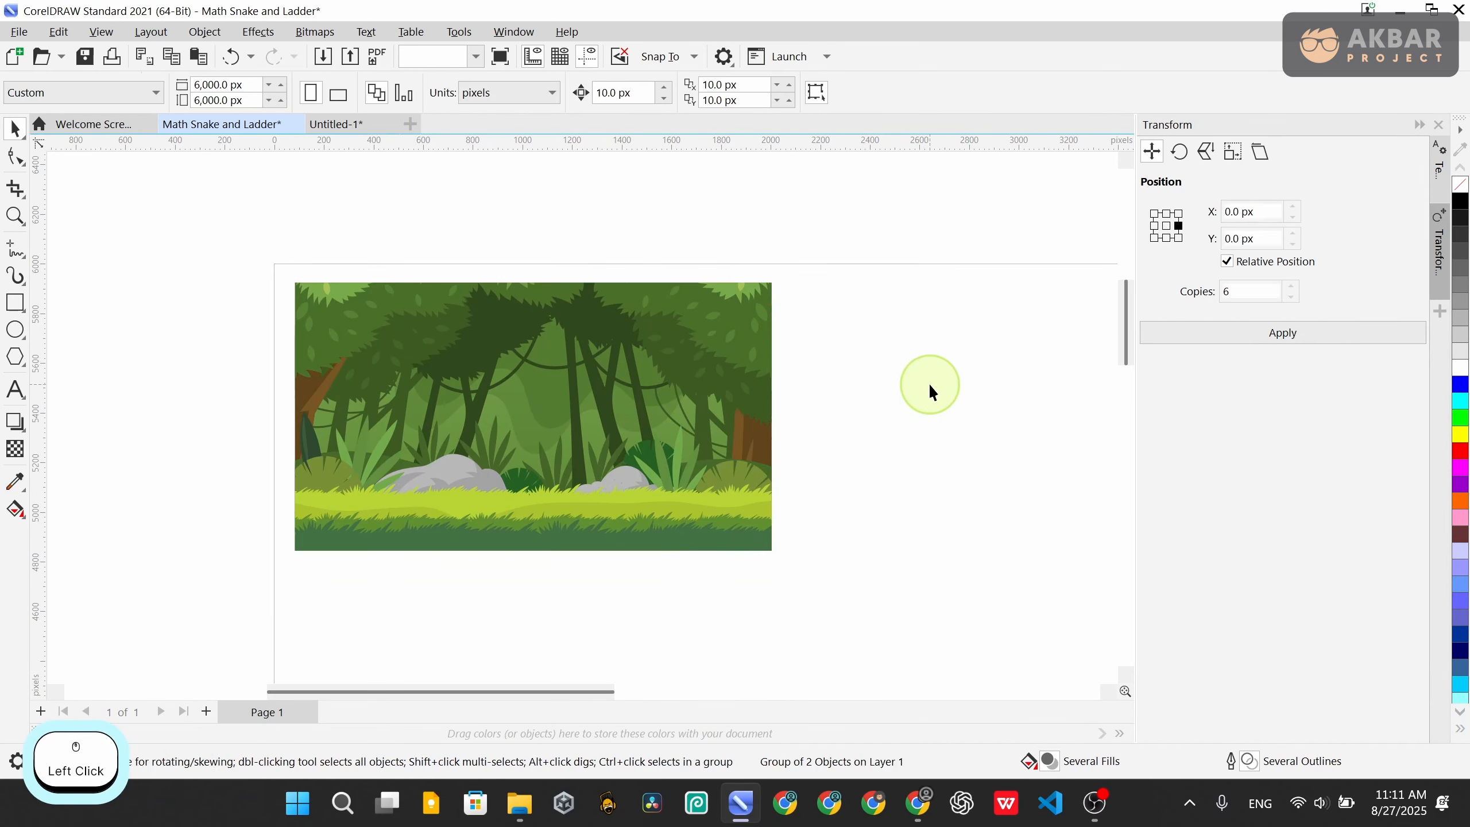
scroll(693, 370, down, 2)
scroll(469, 460, up, 3)
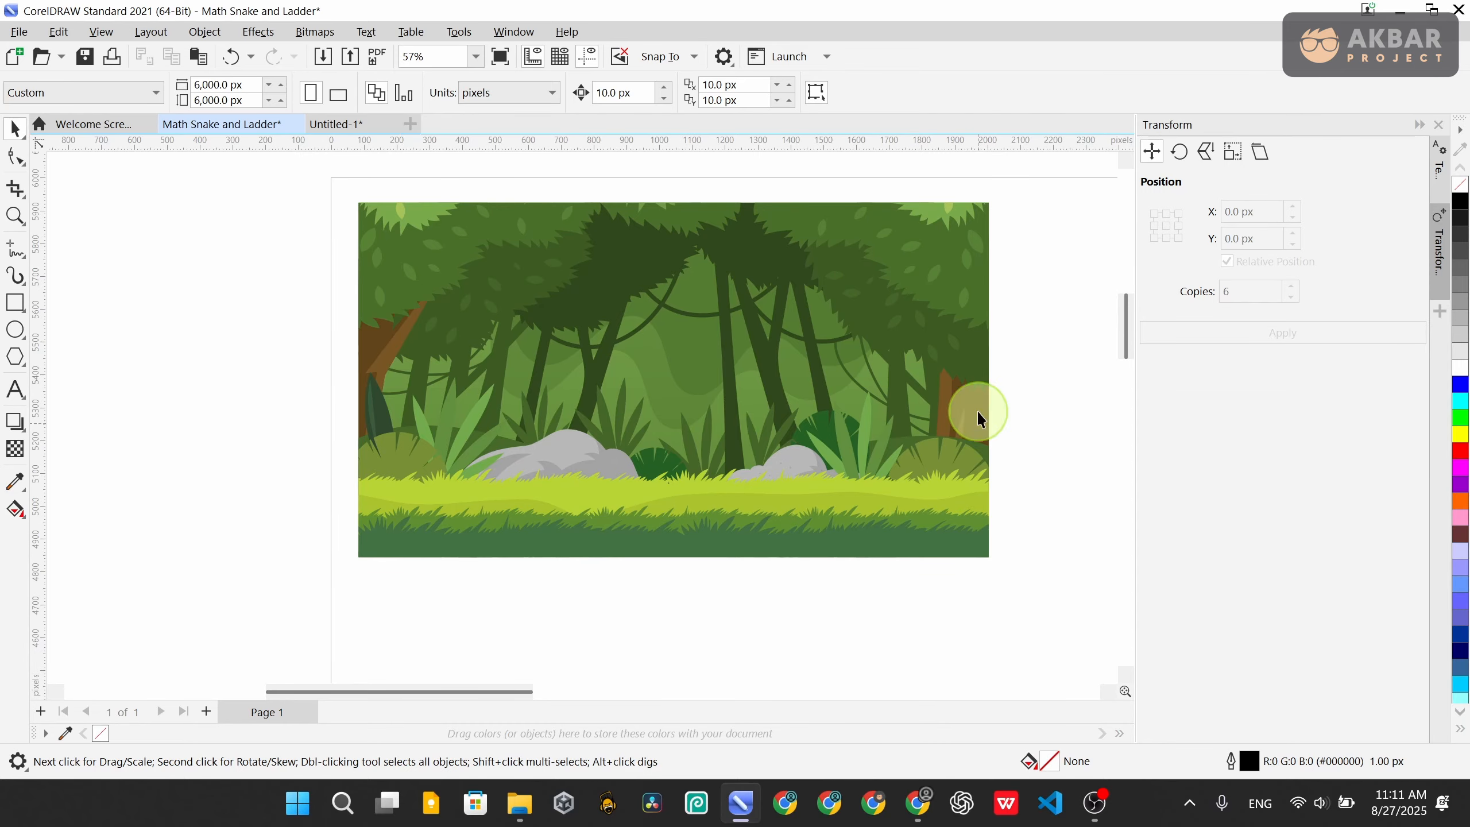
scroll(602, 385, down, 2)
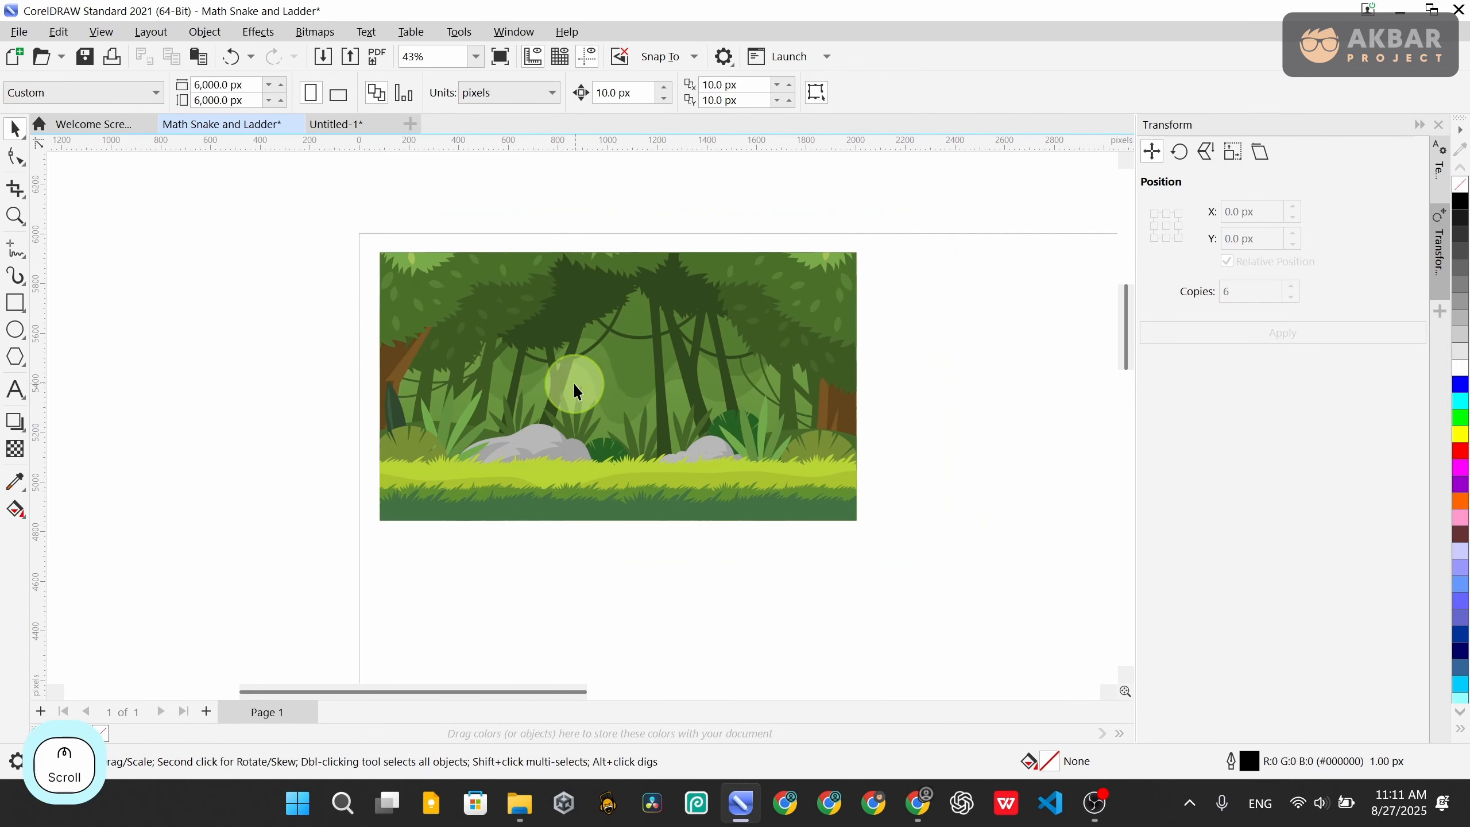
Draw a 125 × 125 px square with the Rectangle tool just below the cropped jungle illustration
click(15, 302)
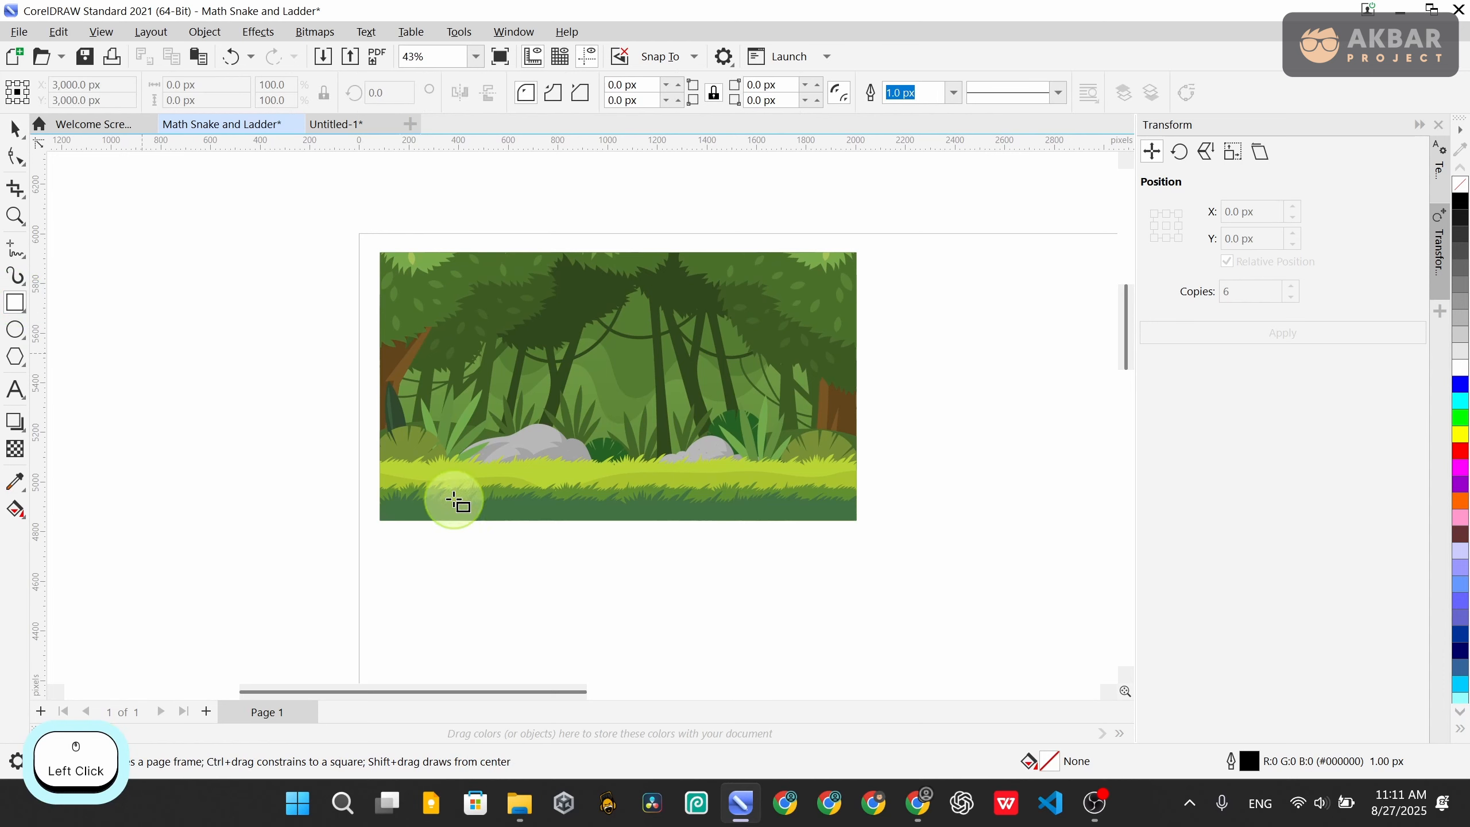
scroll(518, 577, up, 2)
scroll(518, 577, up, 1)
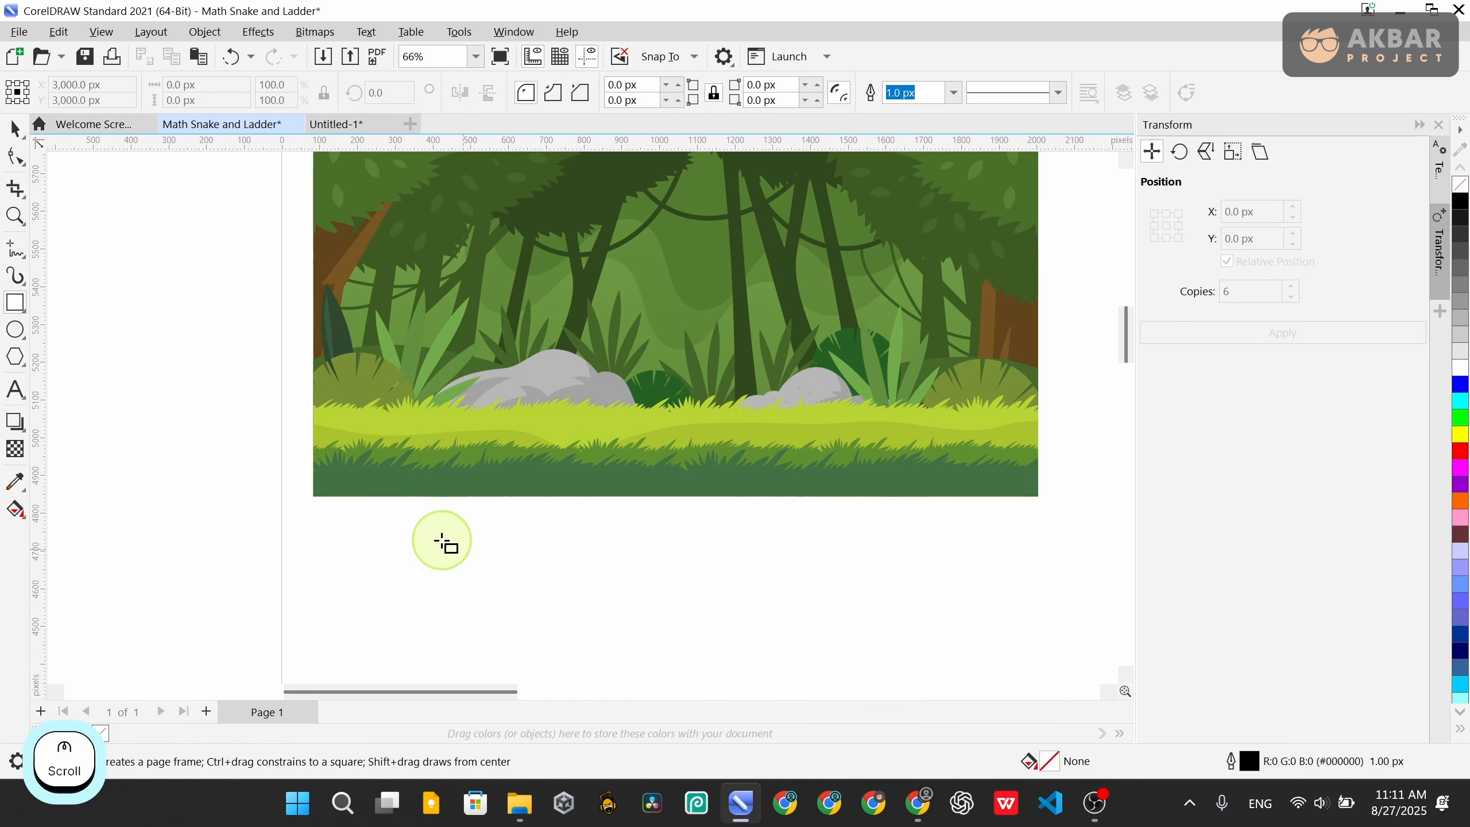
drag(431, 521, 486, 570)
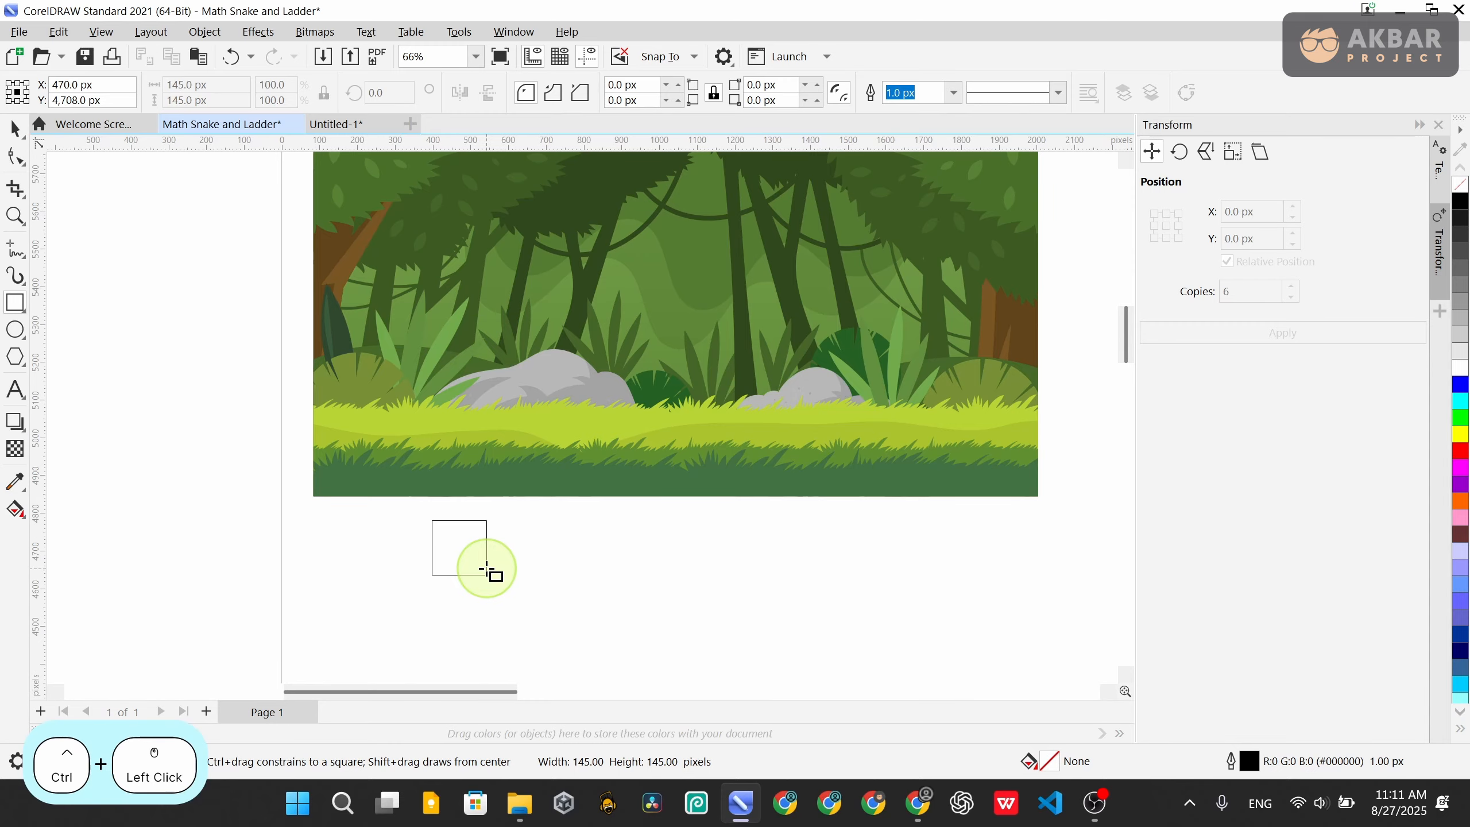
mouse_move(488, 570)
mouse_down()
mouse_move(449, 545)
mouse_move(480, 566)
mouse_up()
click(15, 130)
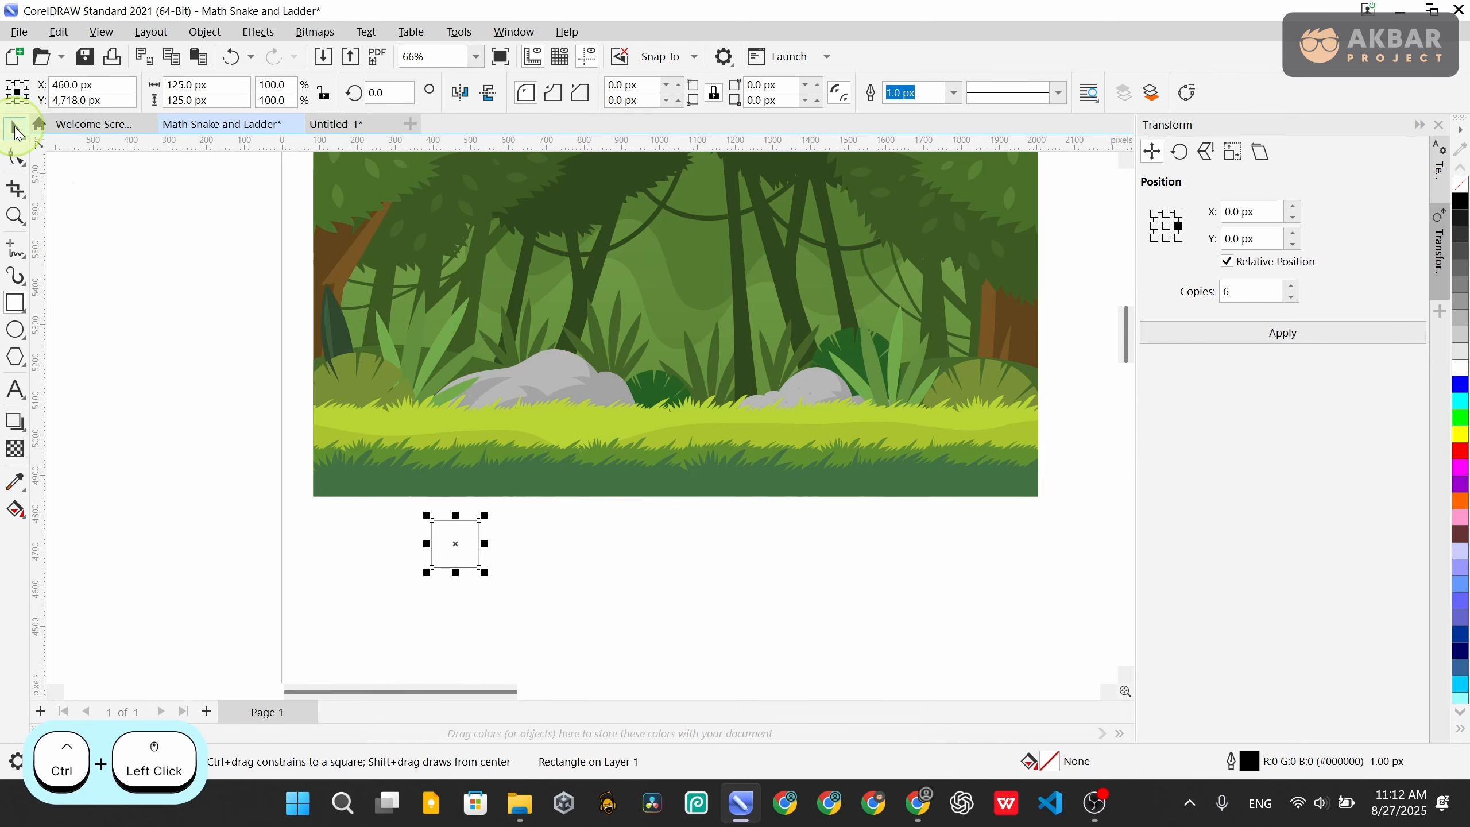
Round all four corners of the square to 24 px and move it up onto the illustration's grass strip
scroll(433, 529, up, 2)
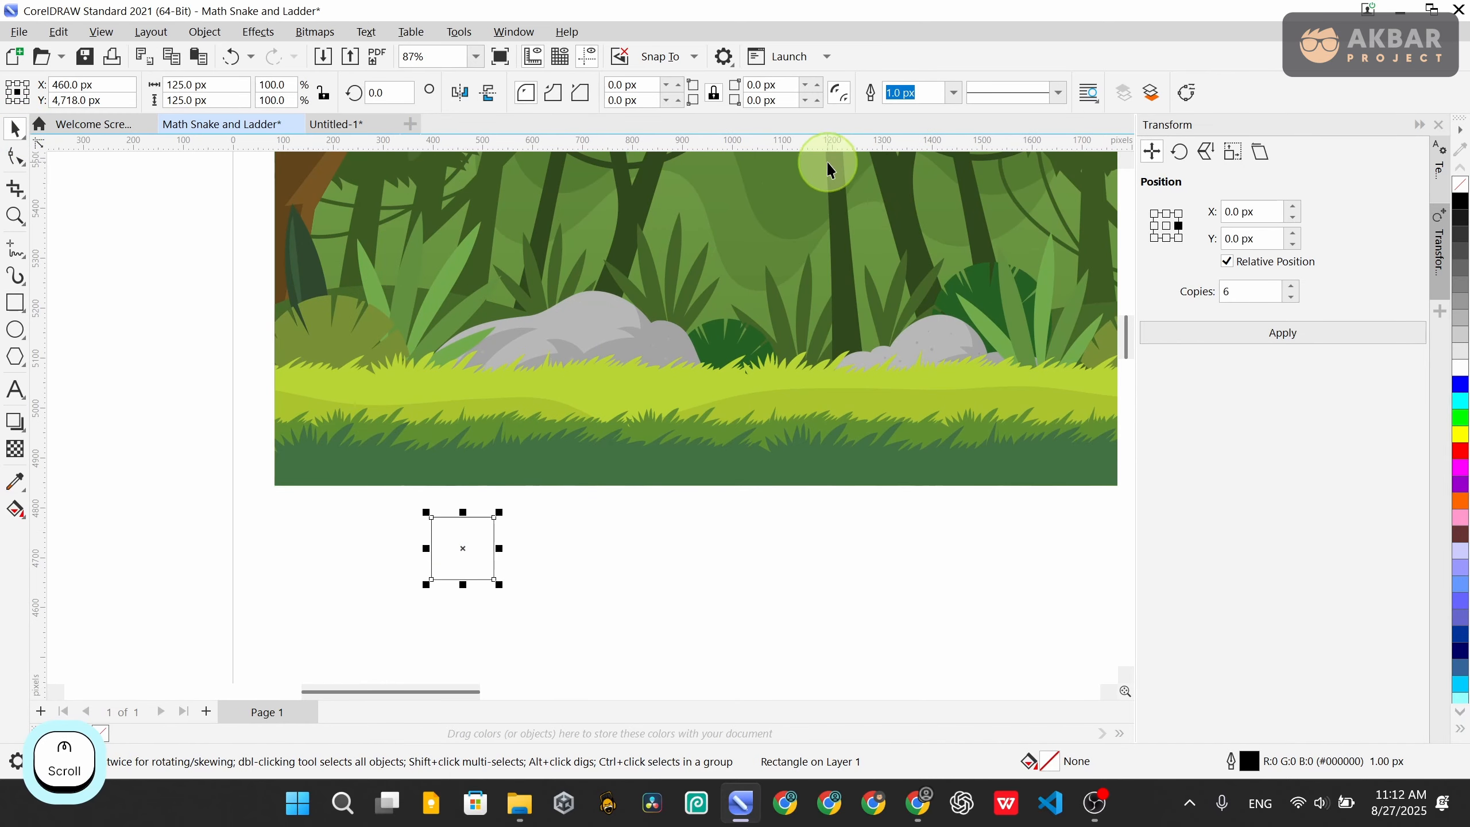
click(820, 85)
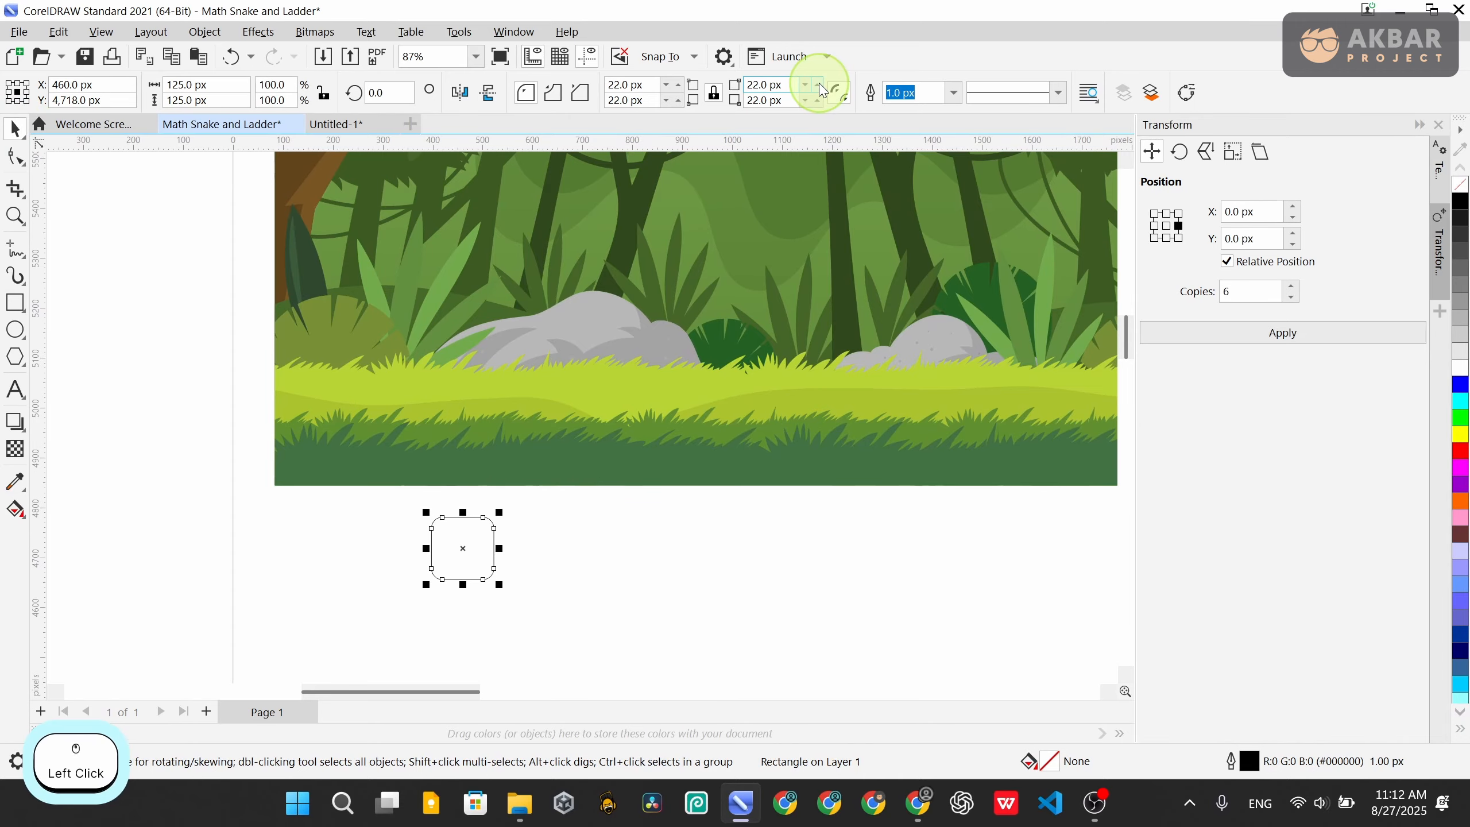
click(820, 86)
scroll(595, 589, down, 3)
drag(509, 558, 509, 479)
scroll(533, 506, up, 3)
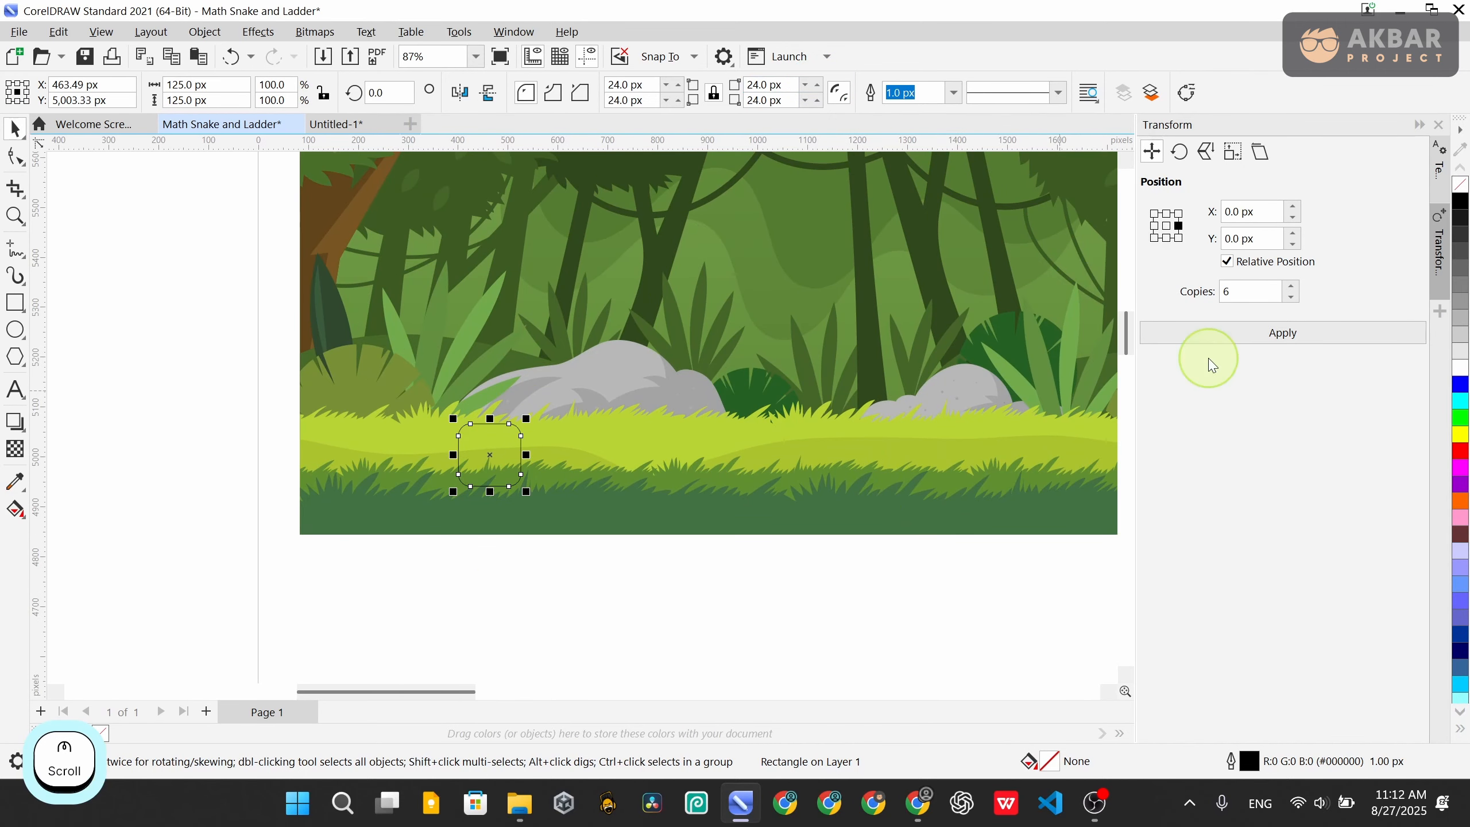
Remove the rounded square's outline and give it a uniform yellow-orange fill, #F2C354
scroll(777, 443, down, 2)
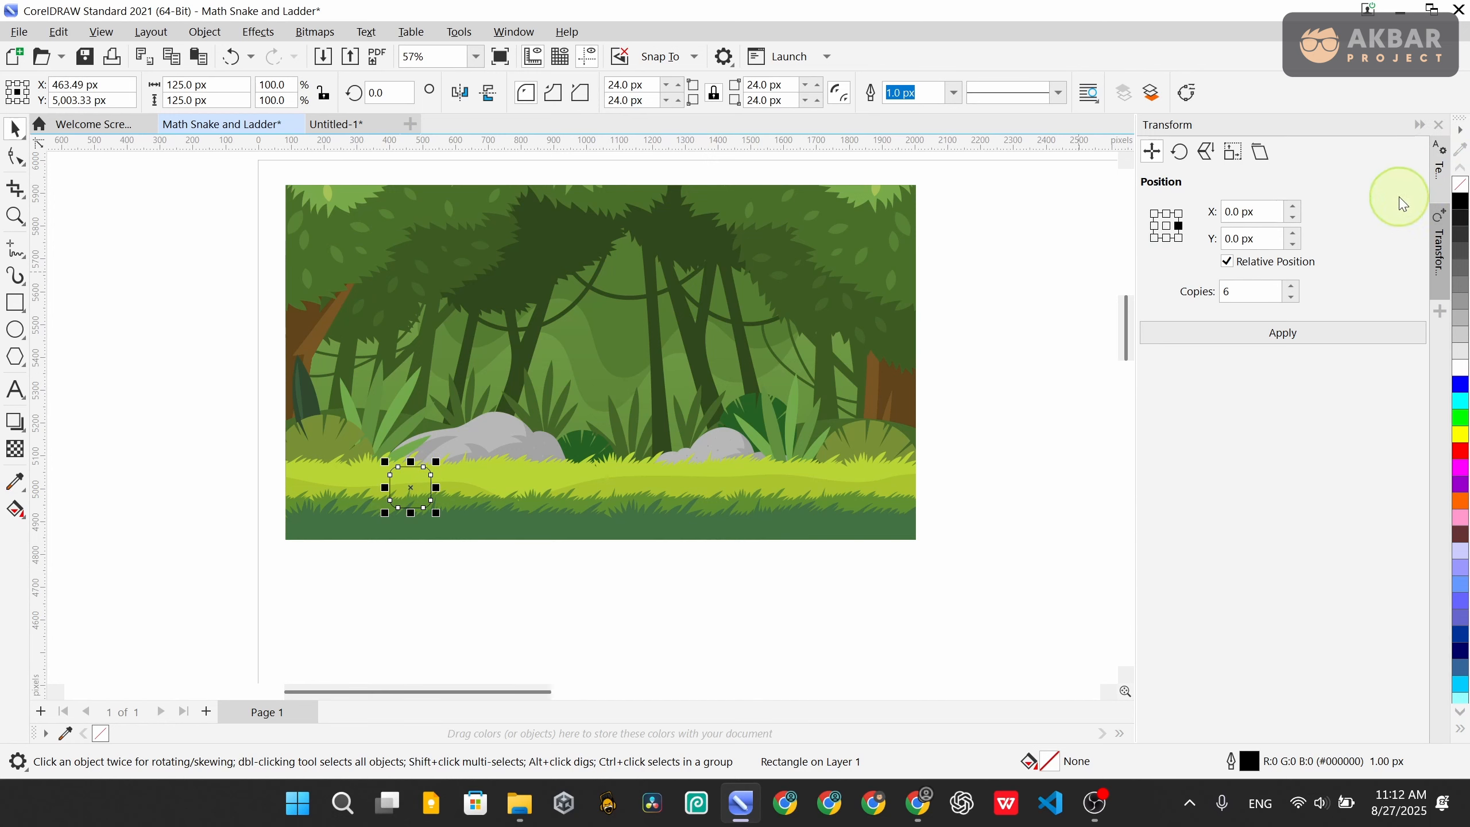
right_click(1457, 187)
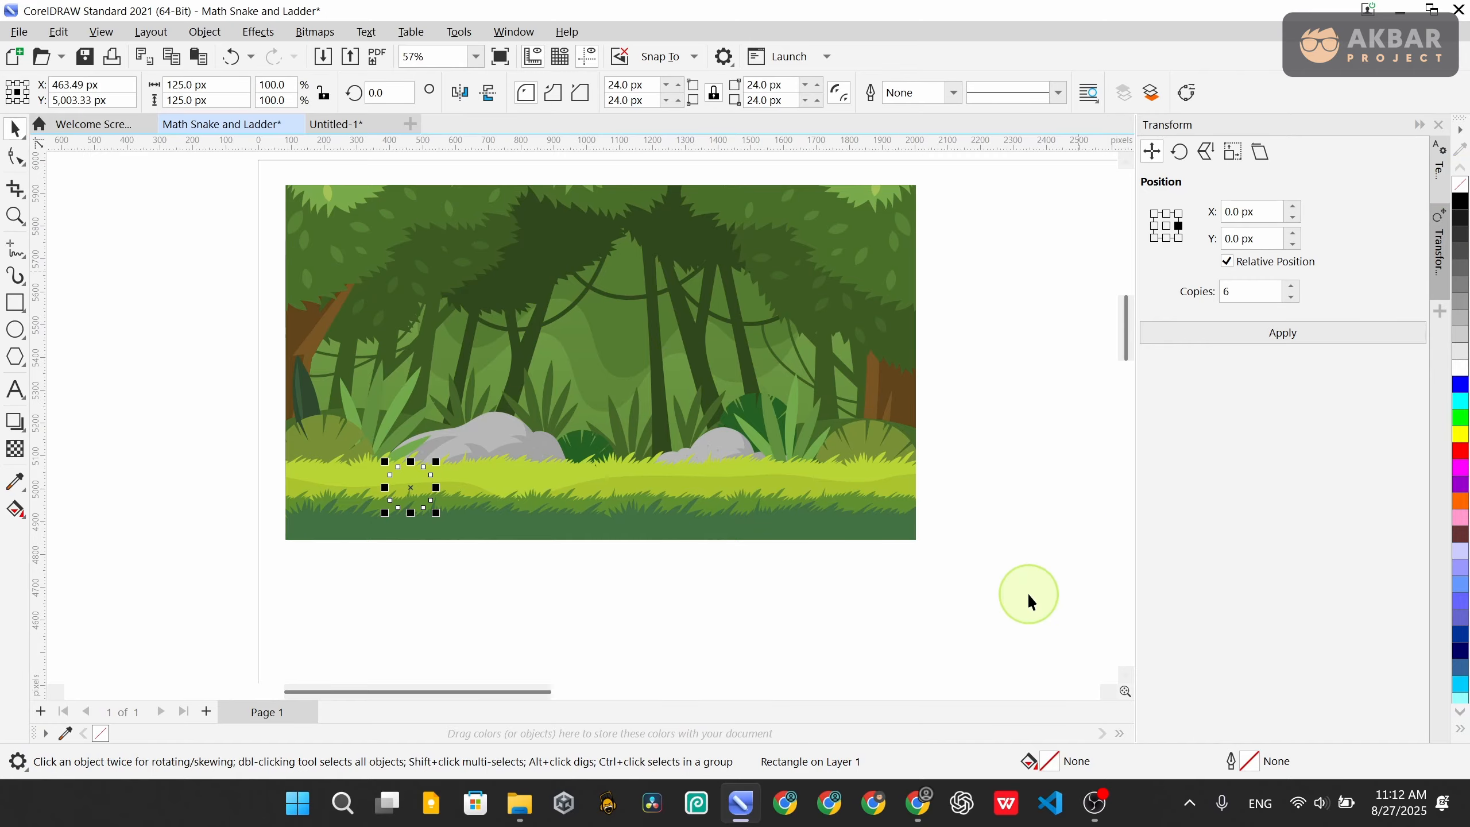
double_click(1052, 764)
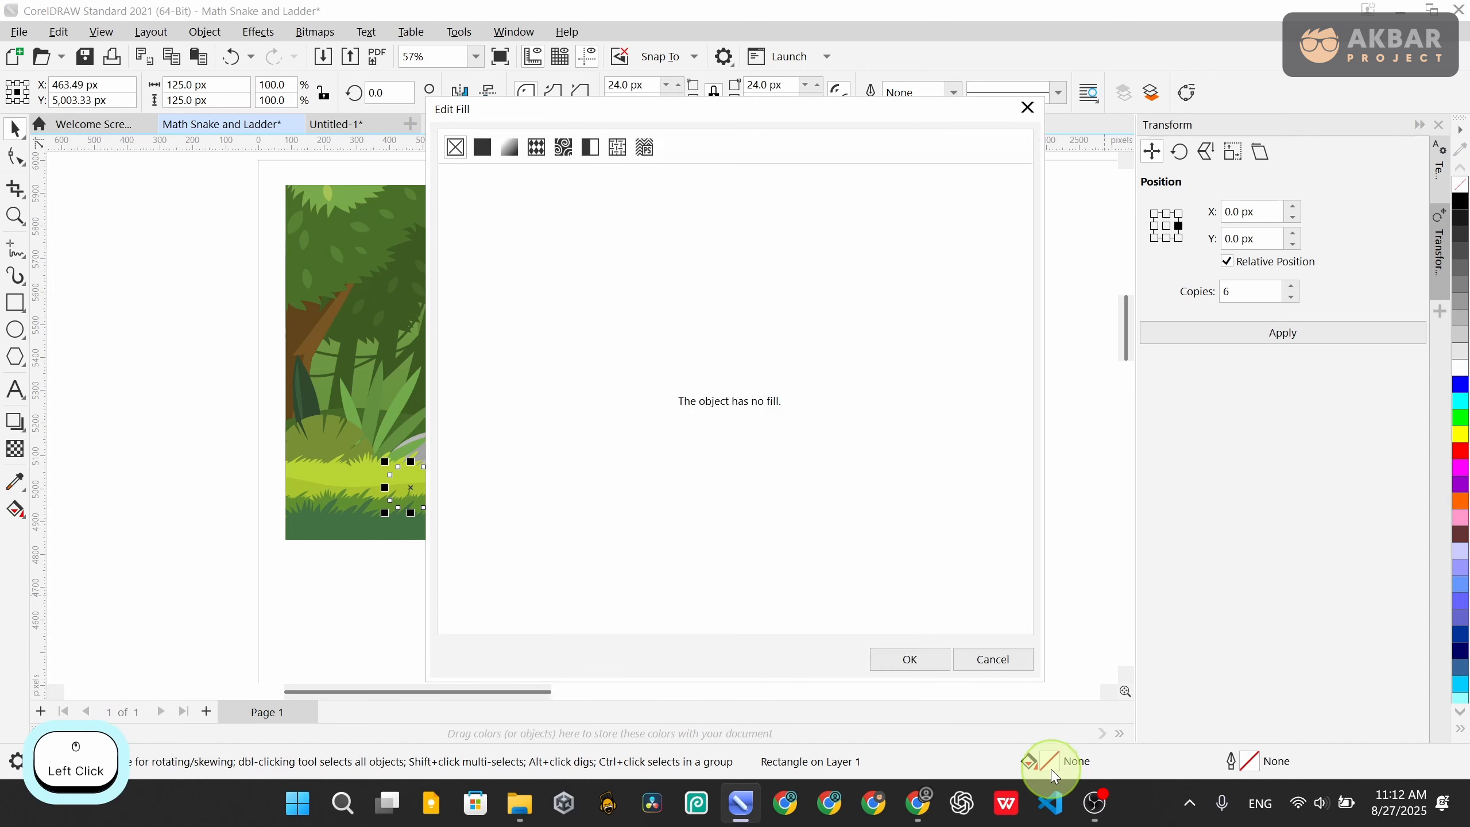
click(482, 147)
drag(649, 119, 876, 126)
mouse_move(728, 509)
mouse_down()
mouse_move(741, 502)
mouse_move(713, 503)
mouse_up()
click(764, 368)
click(812, 274)
click(814, 268)
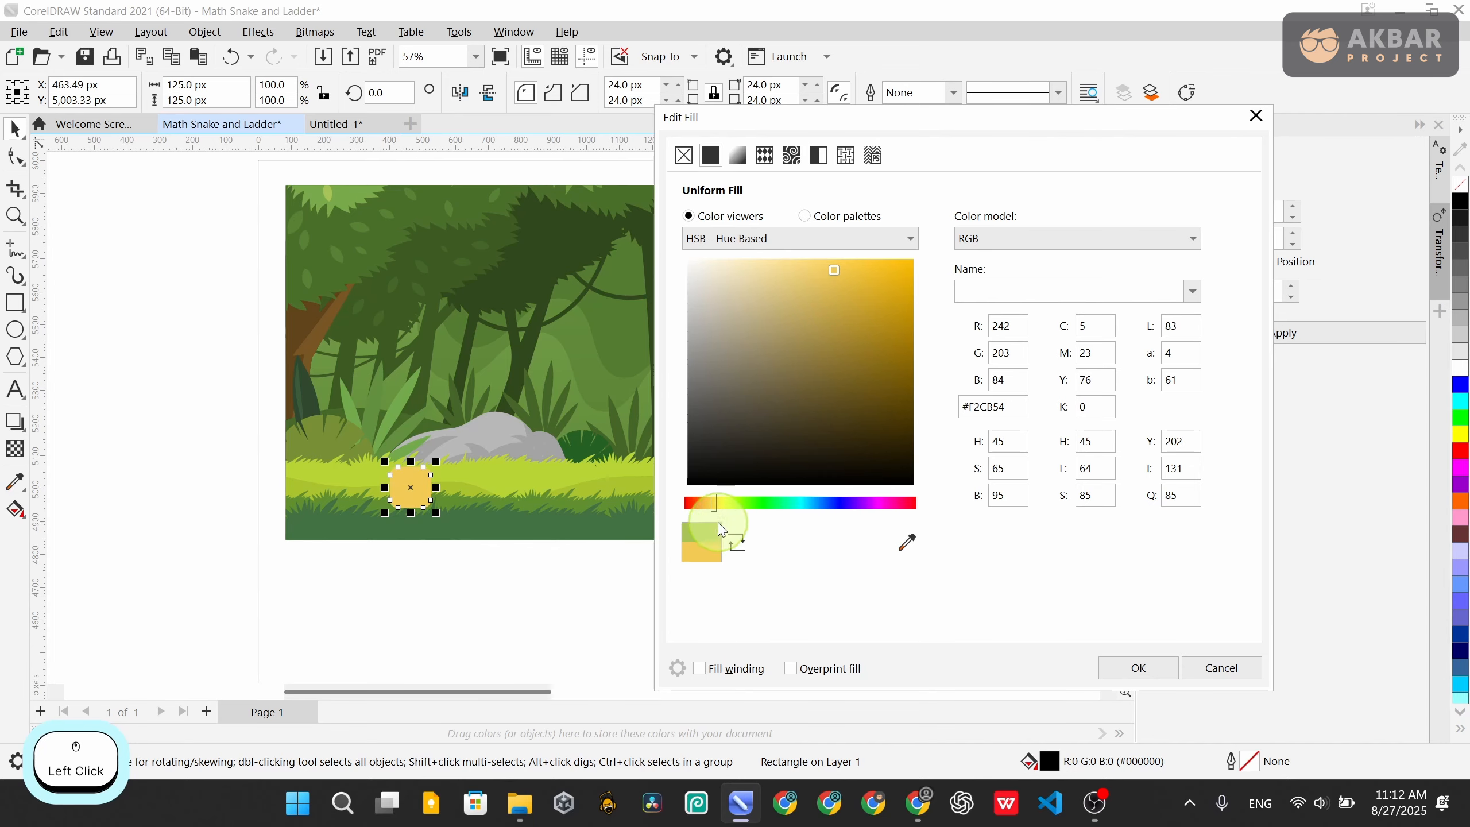
click(711, 503)
click(712, 503)
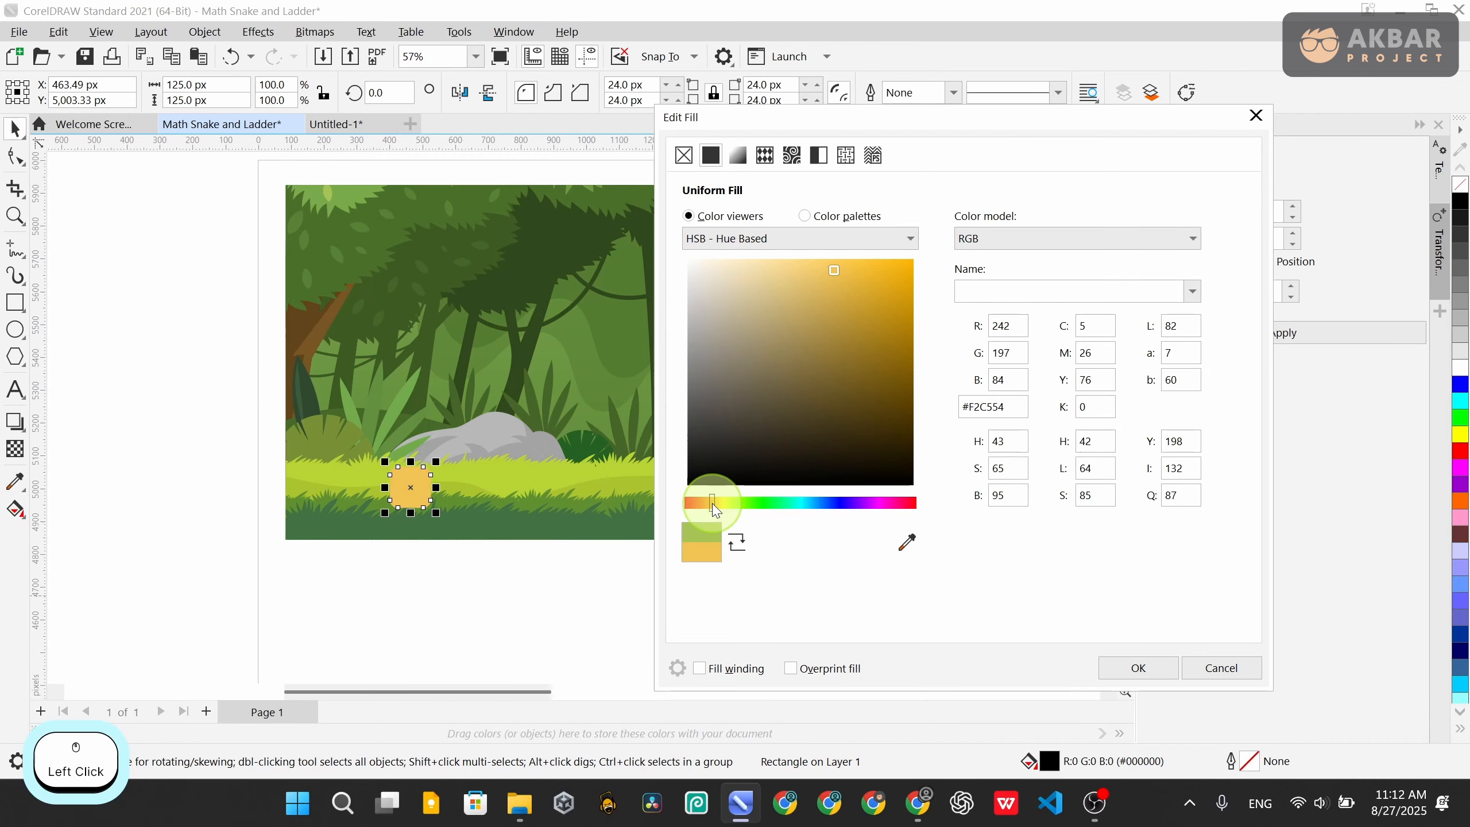
click(711, 504)
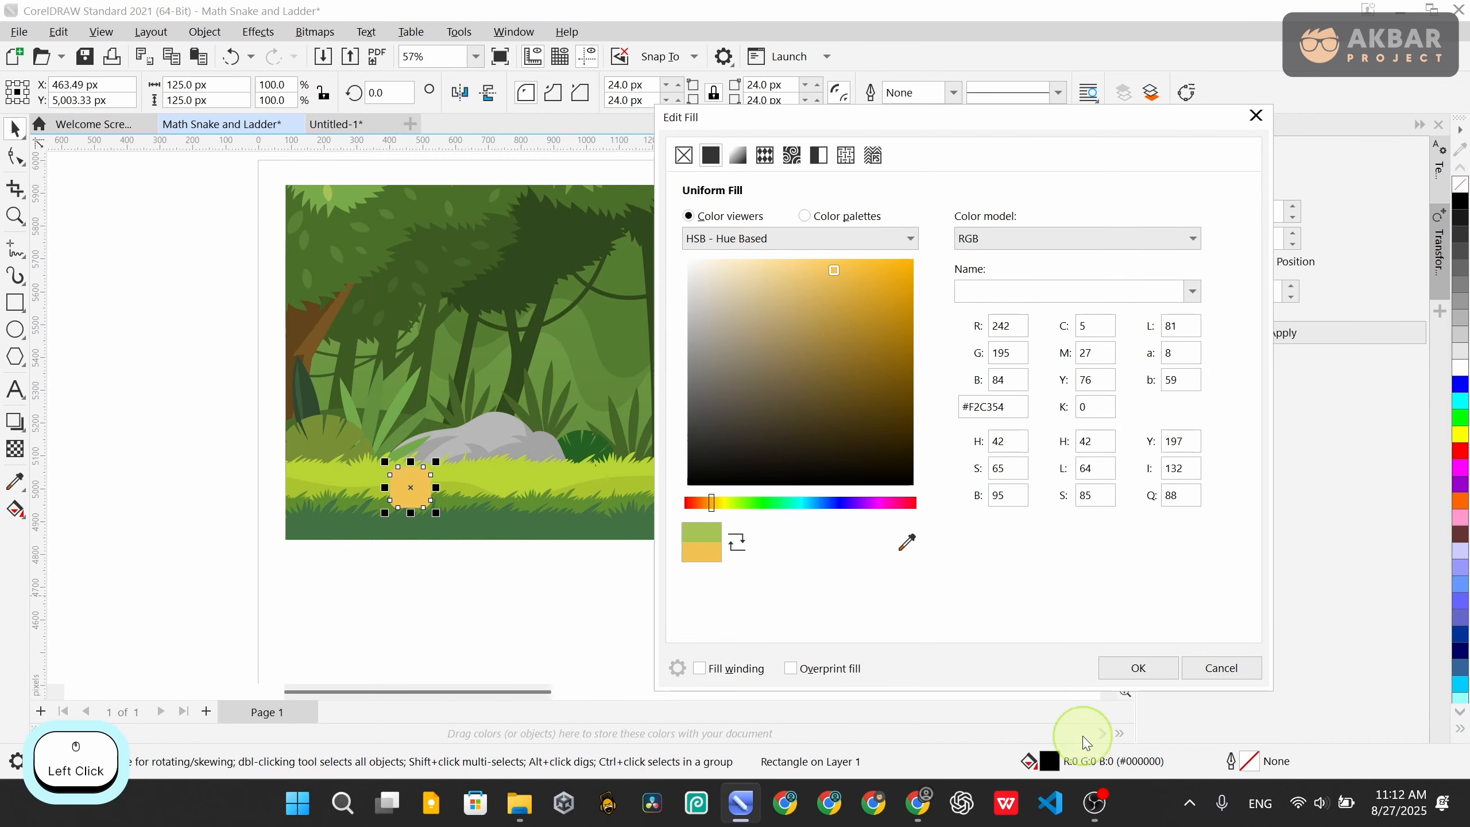
click(1137, 668)
click(599, 607)
scroll(403, 576, up, 3)
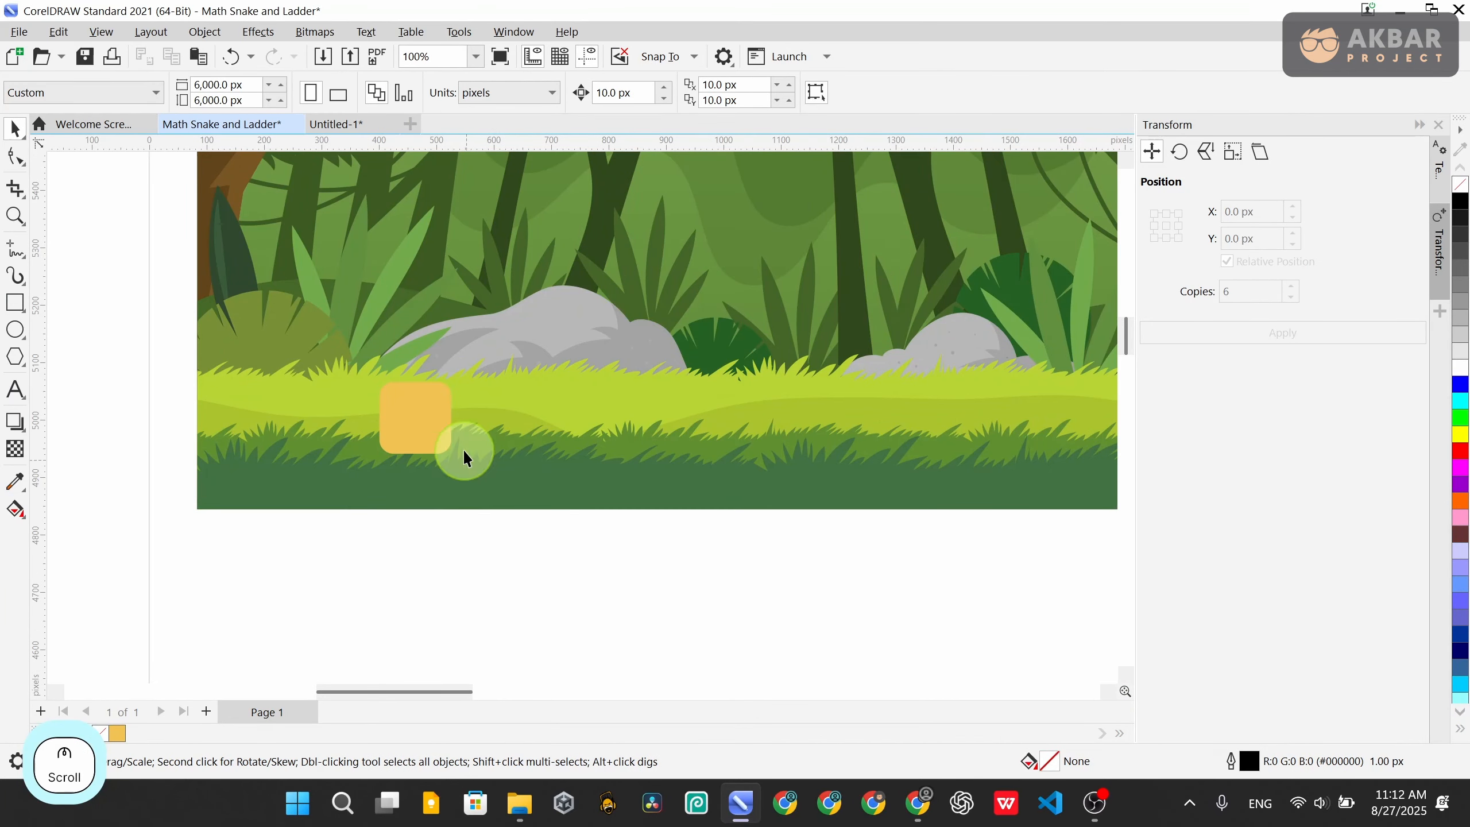
Select the yellow-orange square and check in the list of dockers that Transform is enabled
click(435, 431)
scroll(374, 579, down, 3)
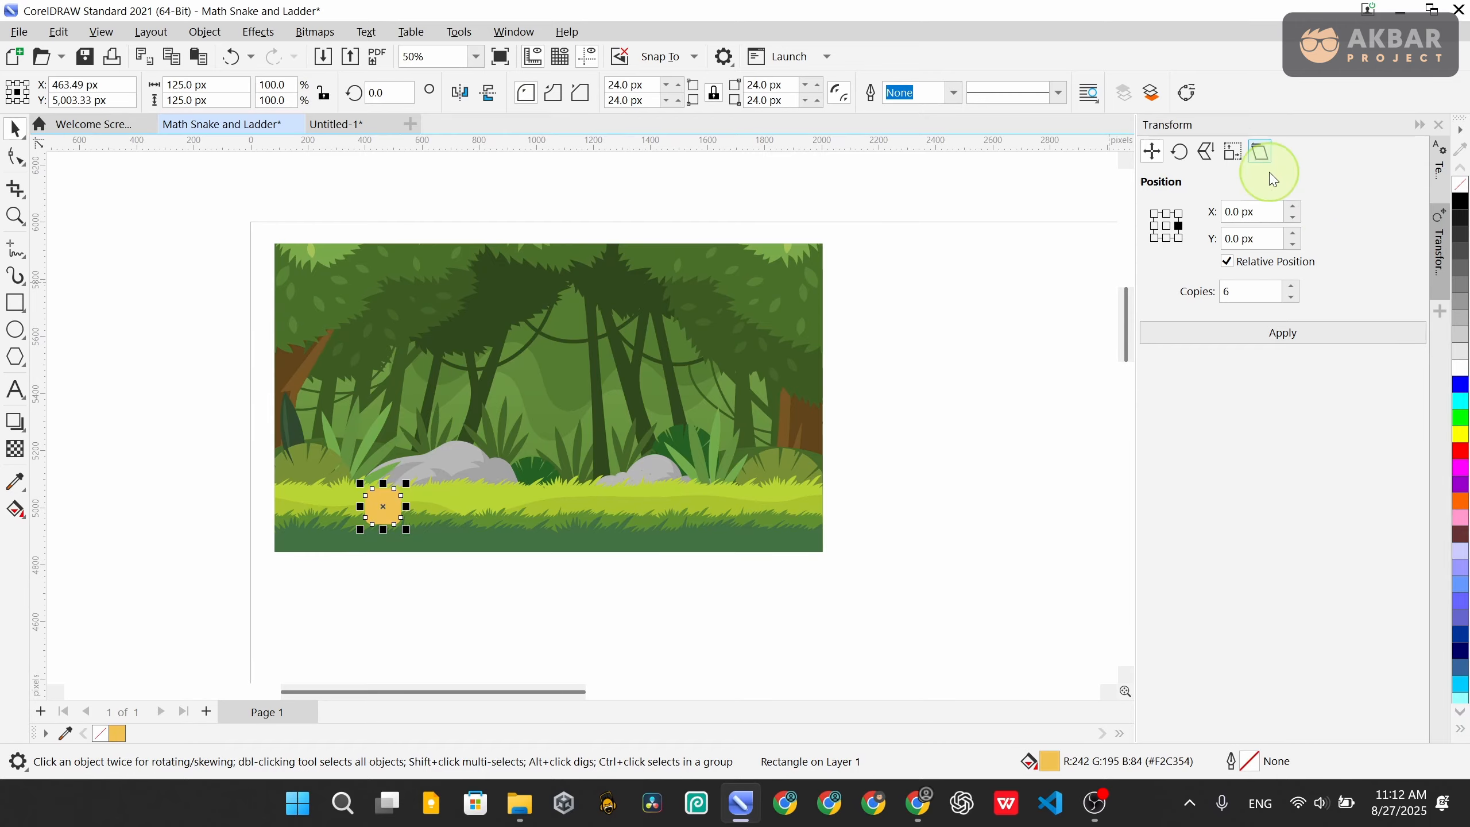
click(512, 32)
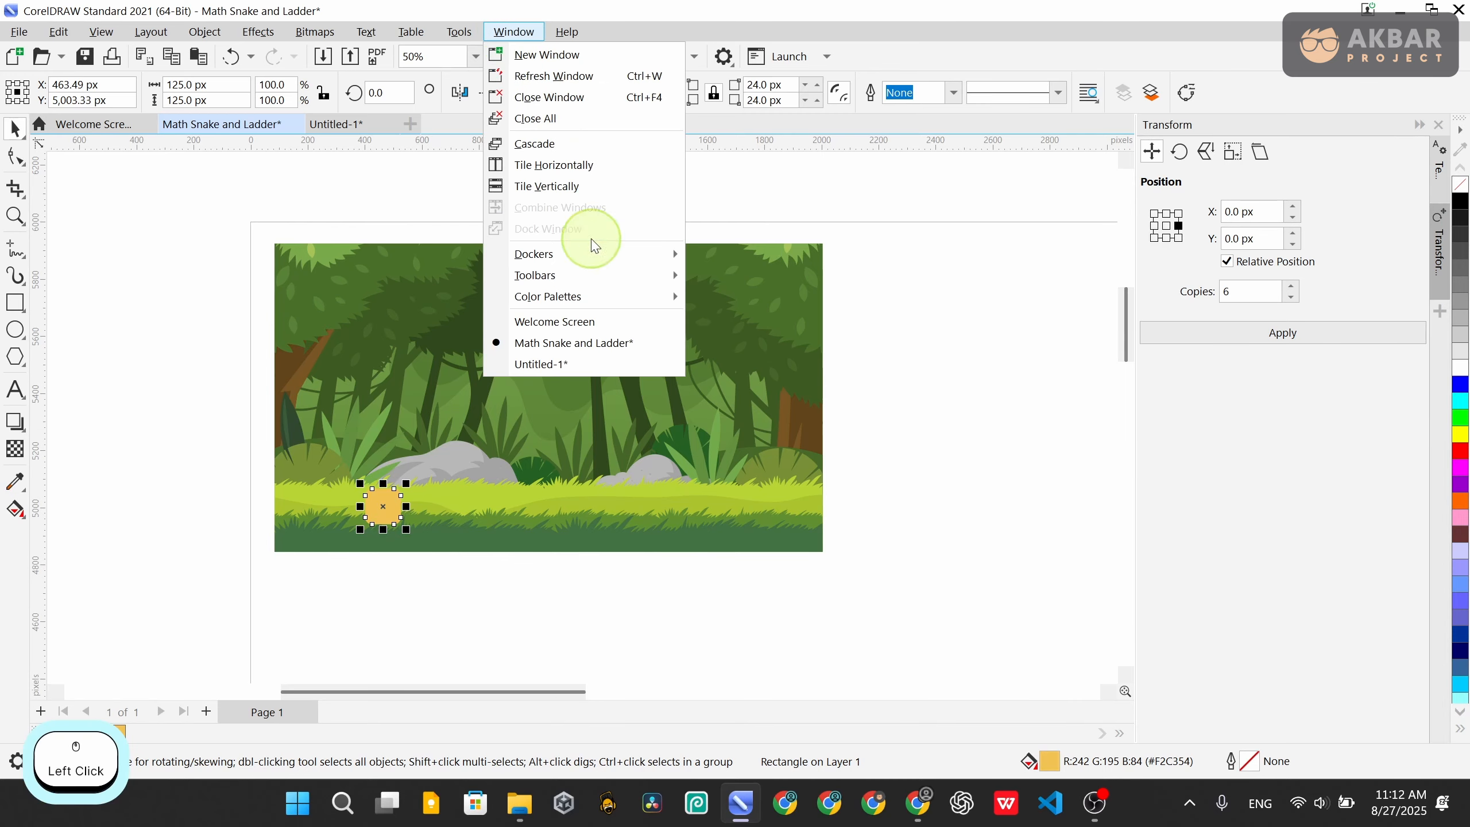
mouse_move(673, 253)
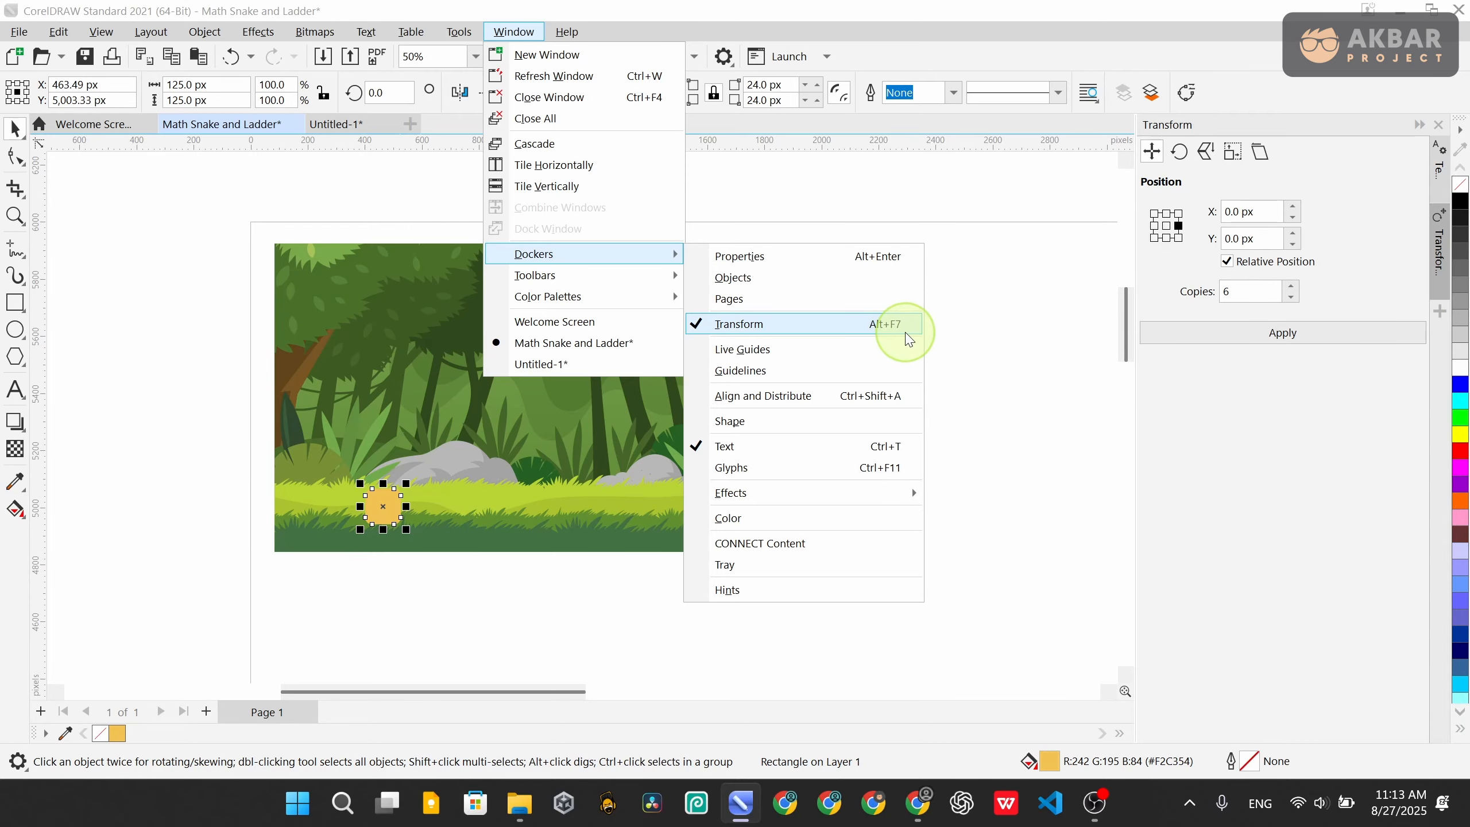
click(1057, 418)
click(383, 508)
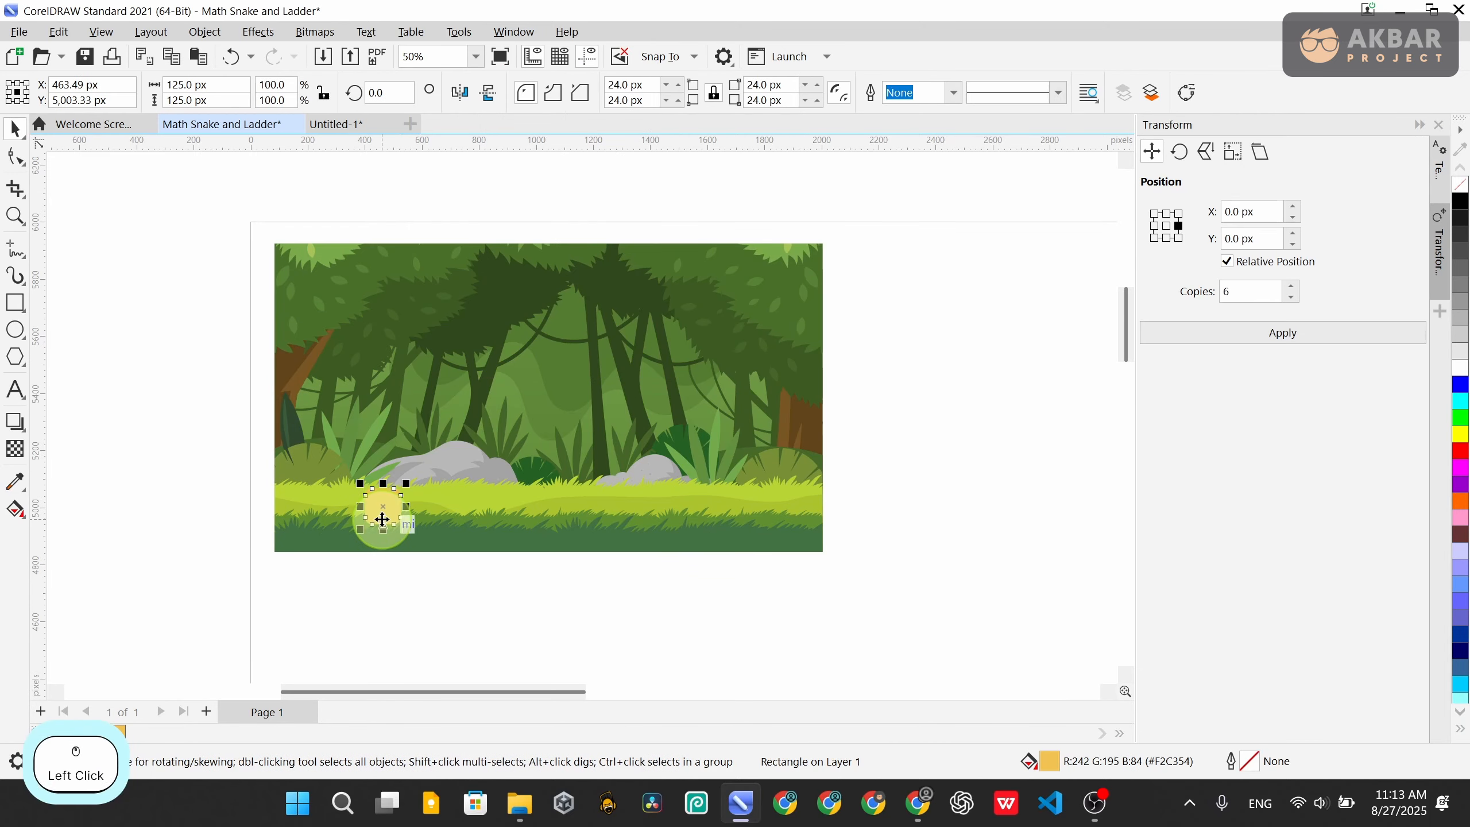
scroll(945, 537, up, 1)
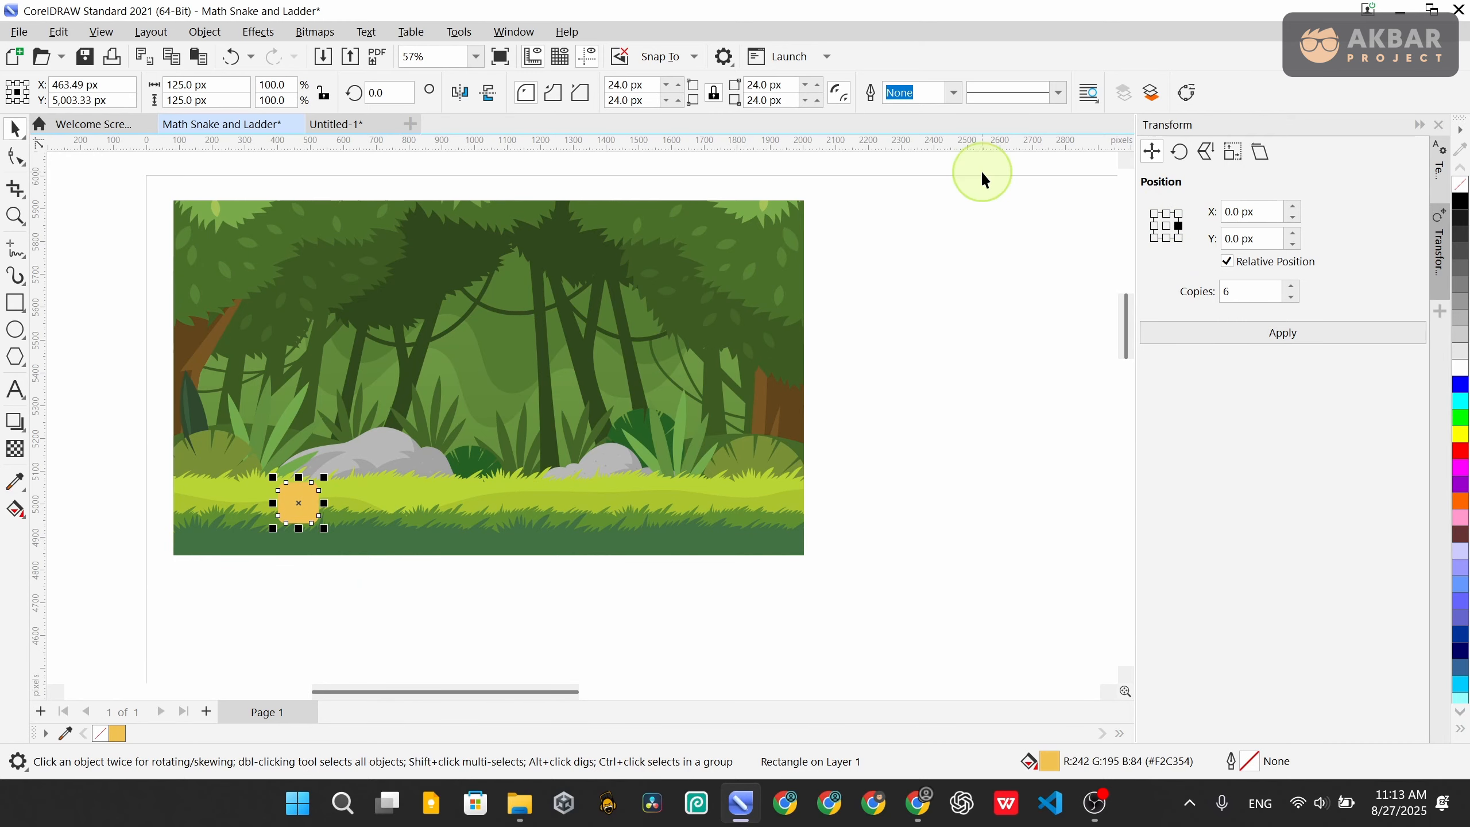
Try applying six copies of the square with a 0 px horizontal and vertical offset, and undo the attempt
click(1167, 225)
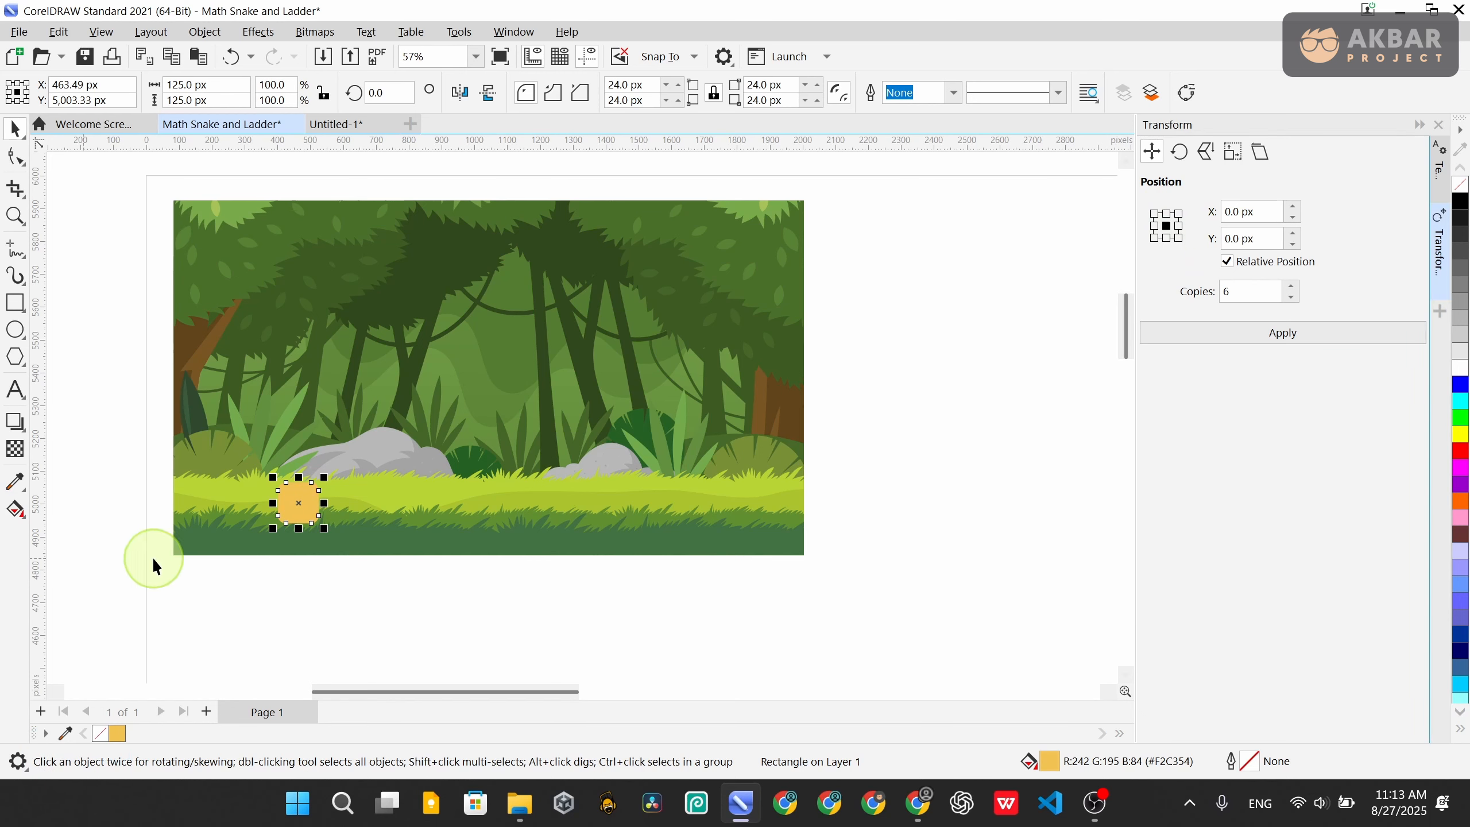
click(1179, 226)
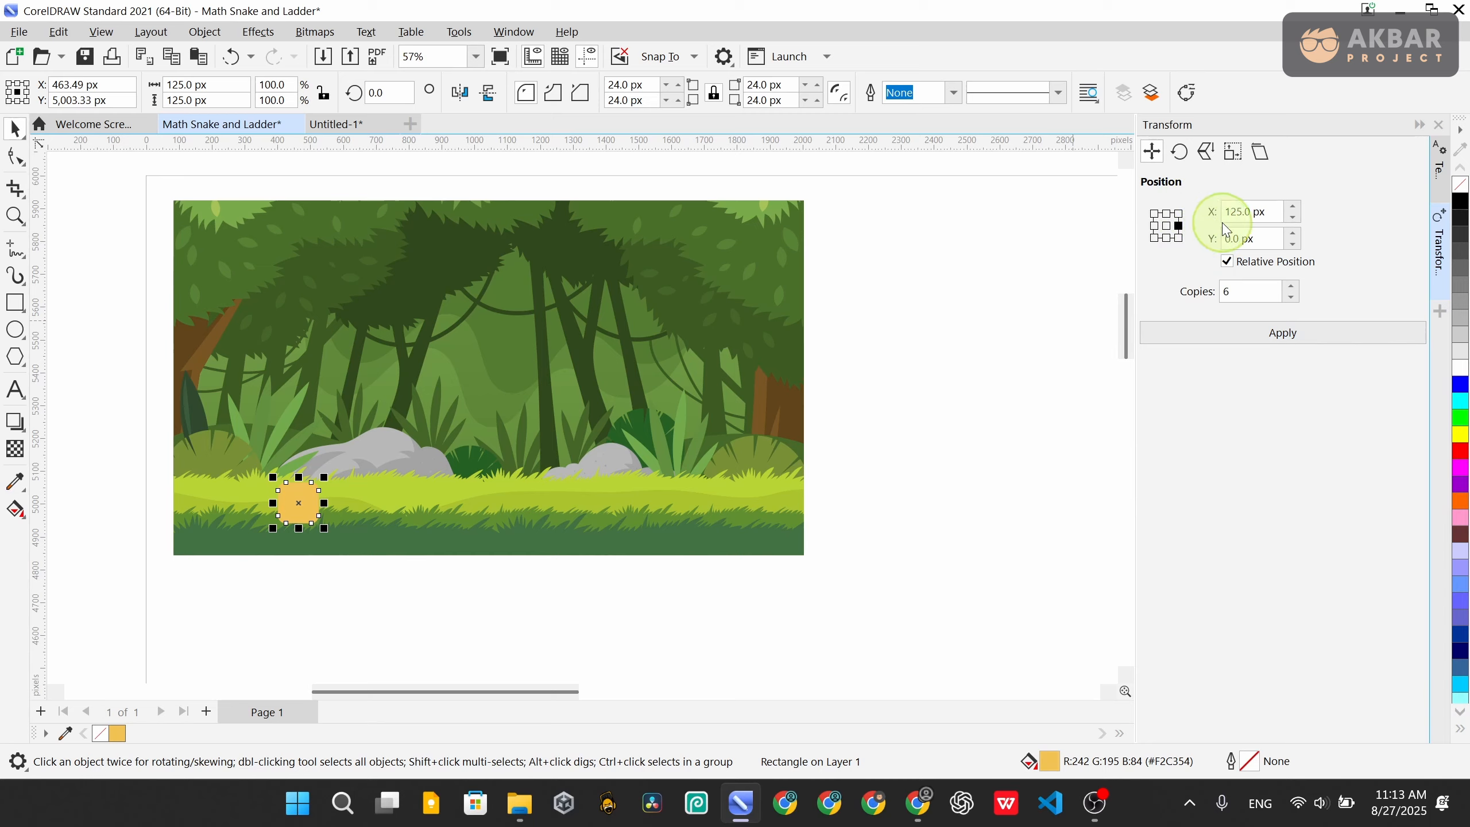
drag(1244, 210, 1226, 211)
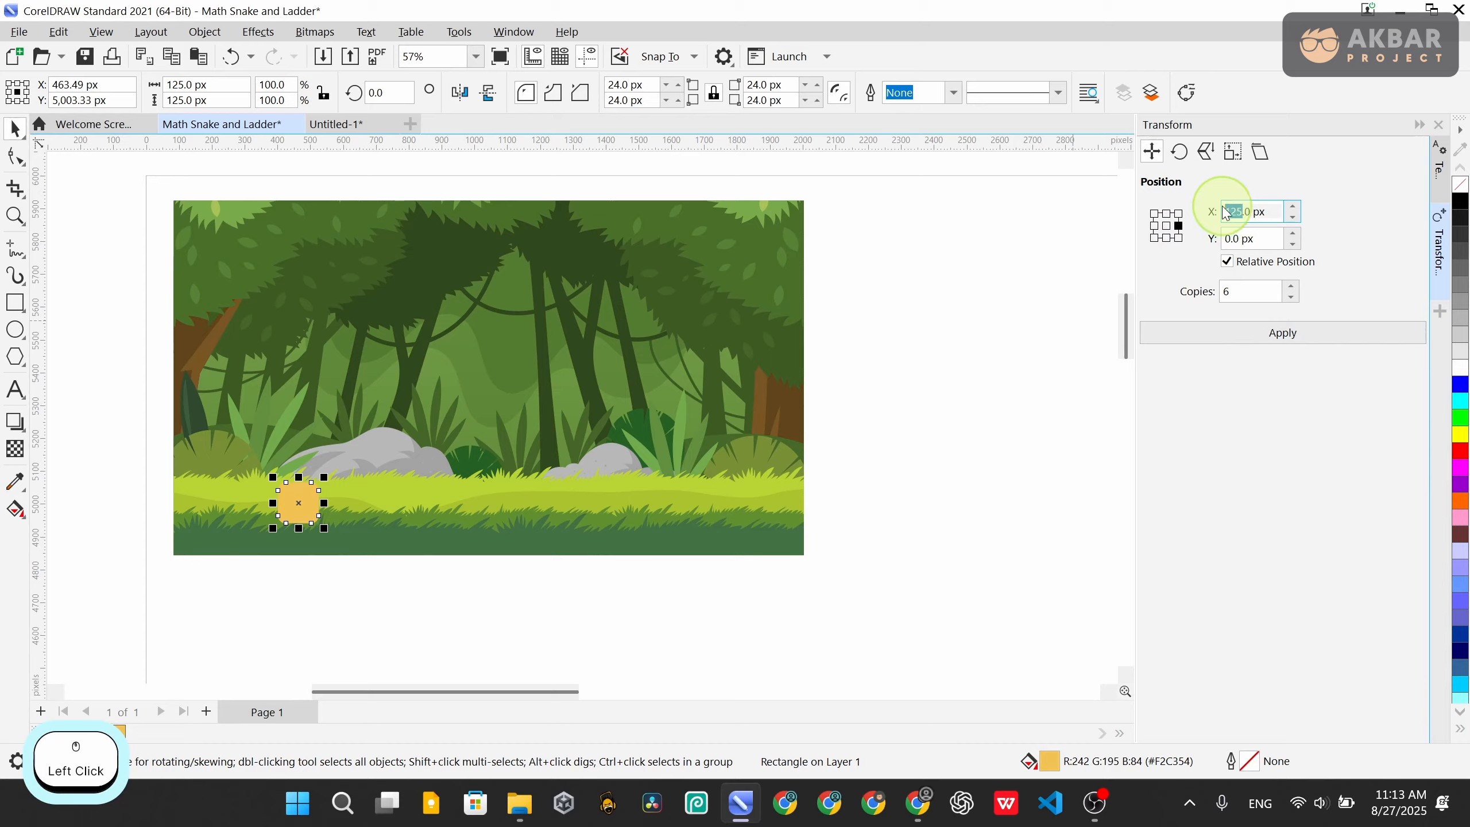
text(0)
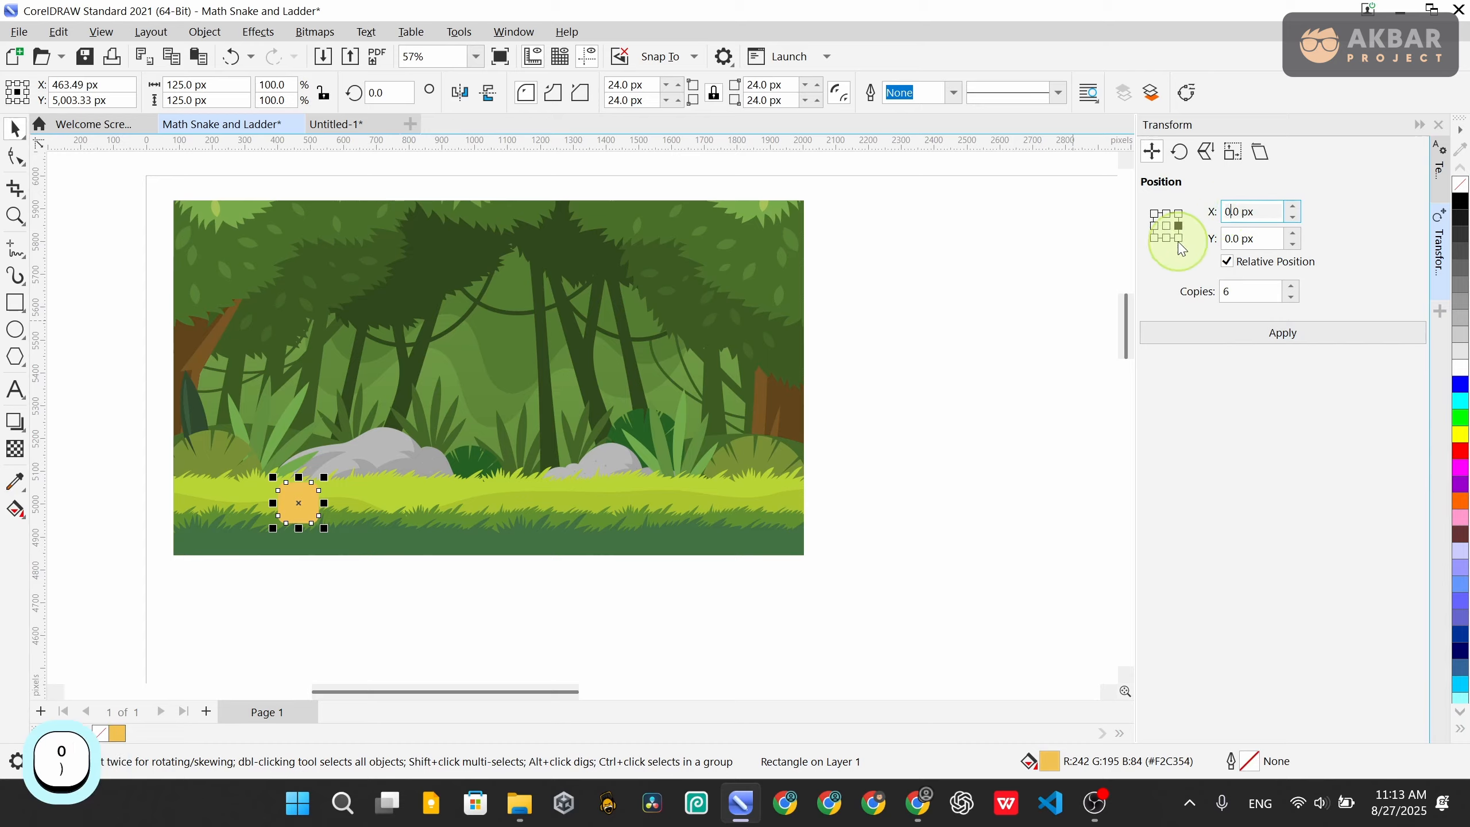
click(1283, 333)
drag(313, 510, 311, 470)
key(ctrl+z)
key(ctrl+z)
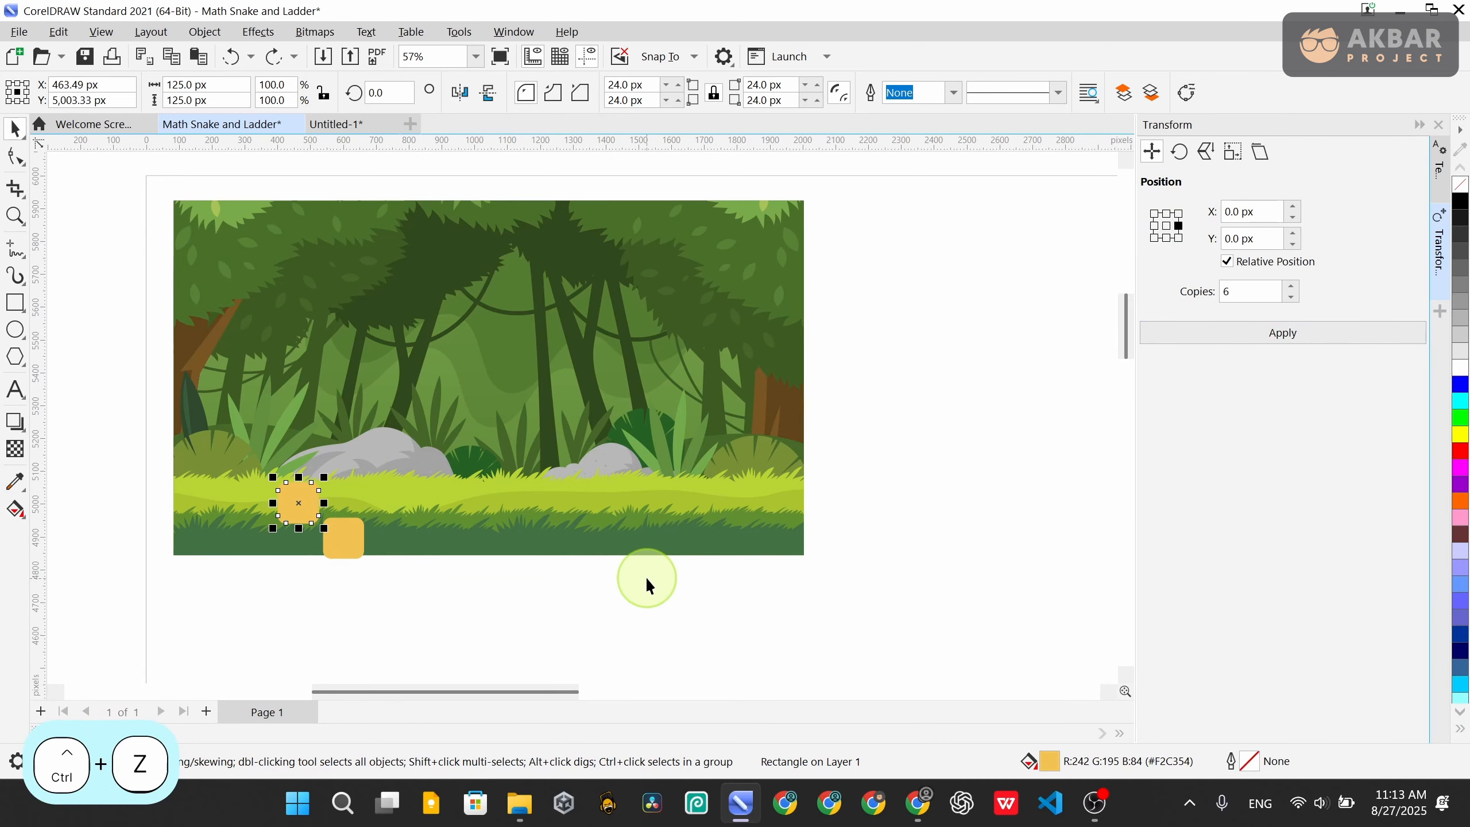
key(ctrl+z)
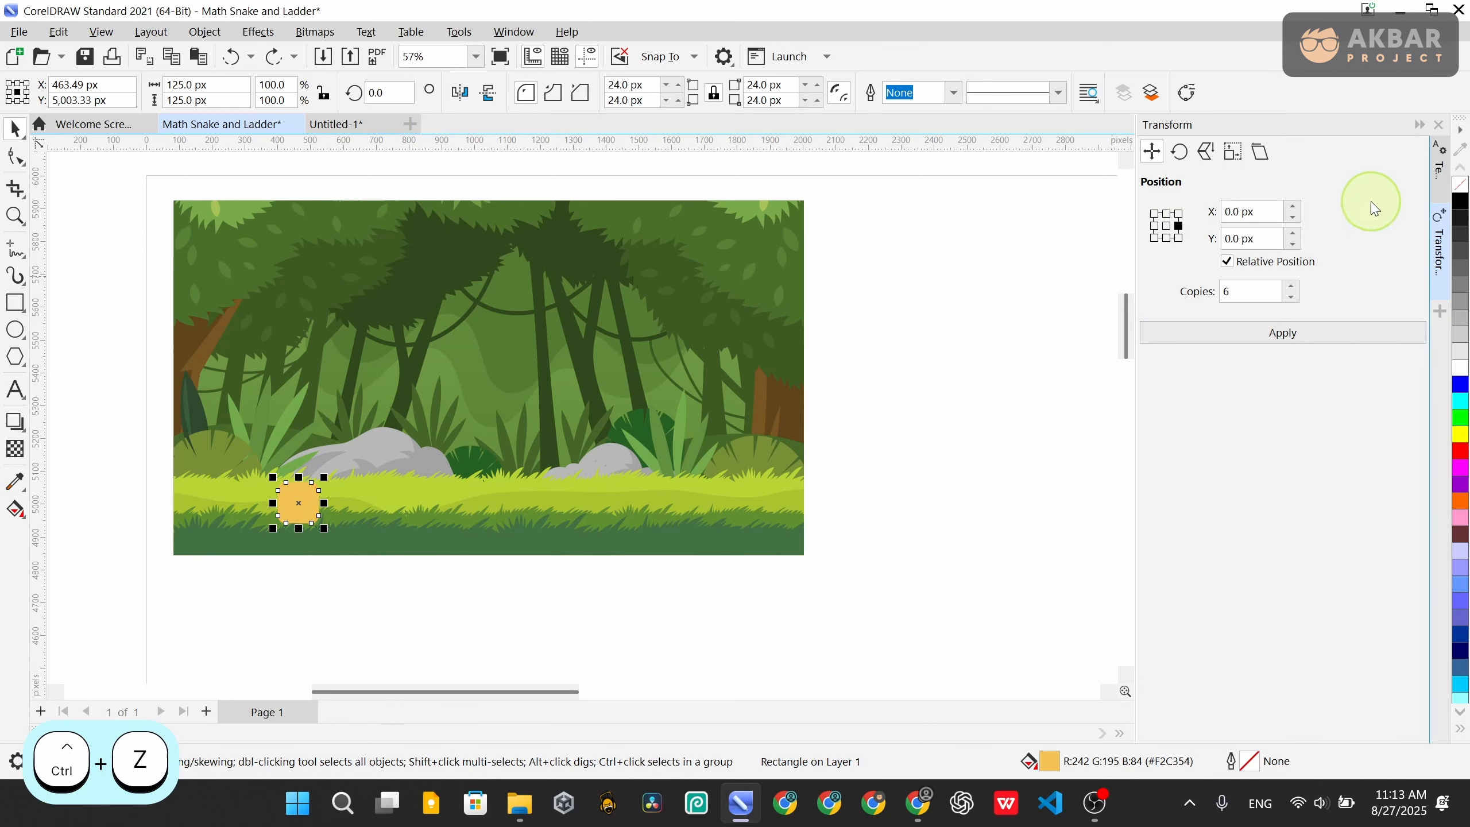
Try six copies of the square towards the right at a 125 px horizontal offset, and undo them
click(1177, 229)
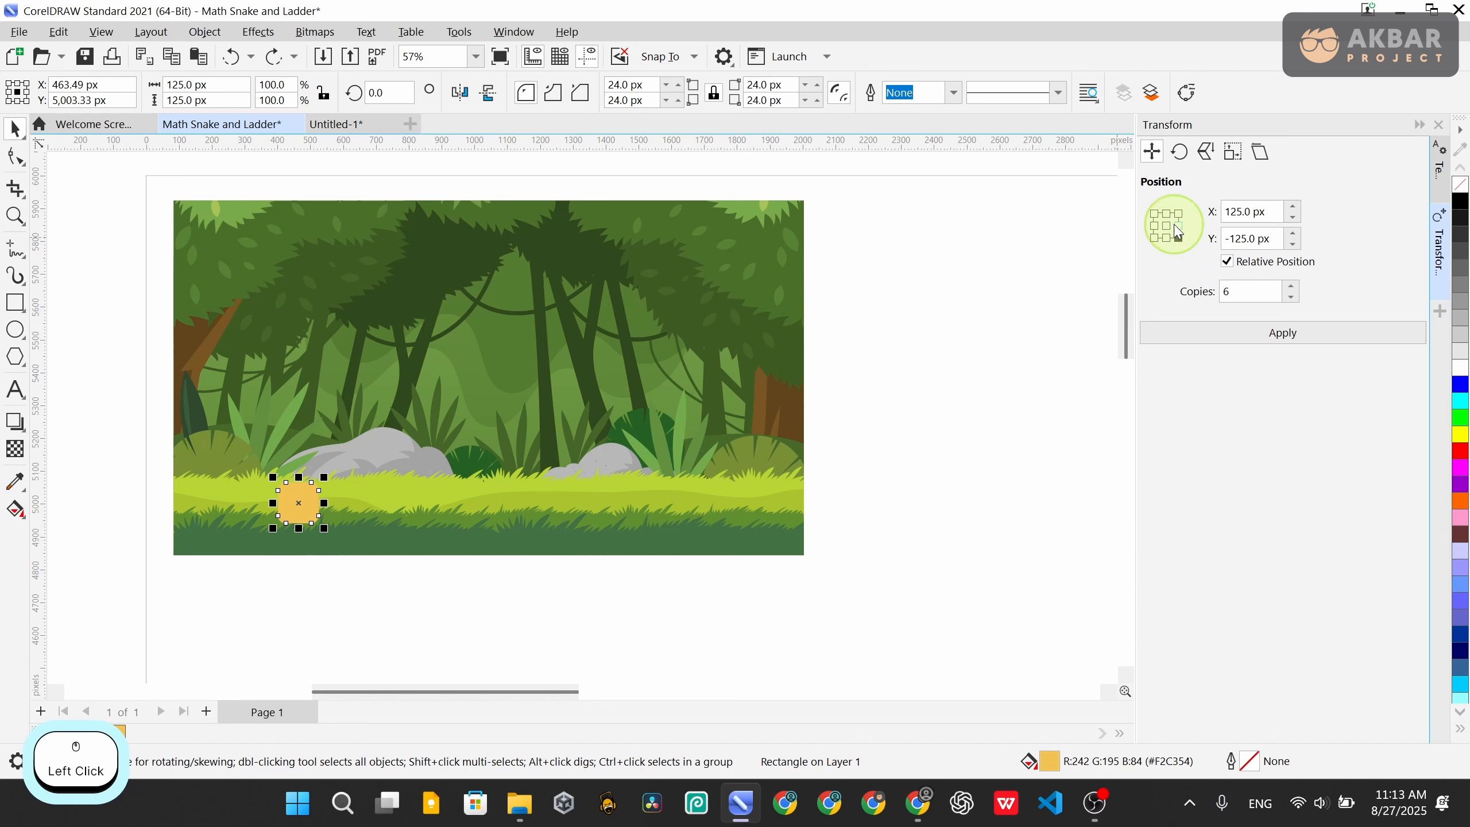
click(1179, 225)
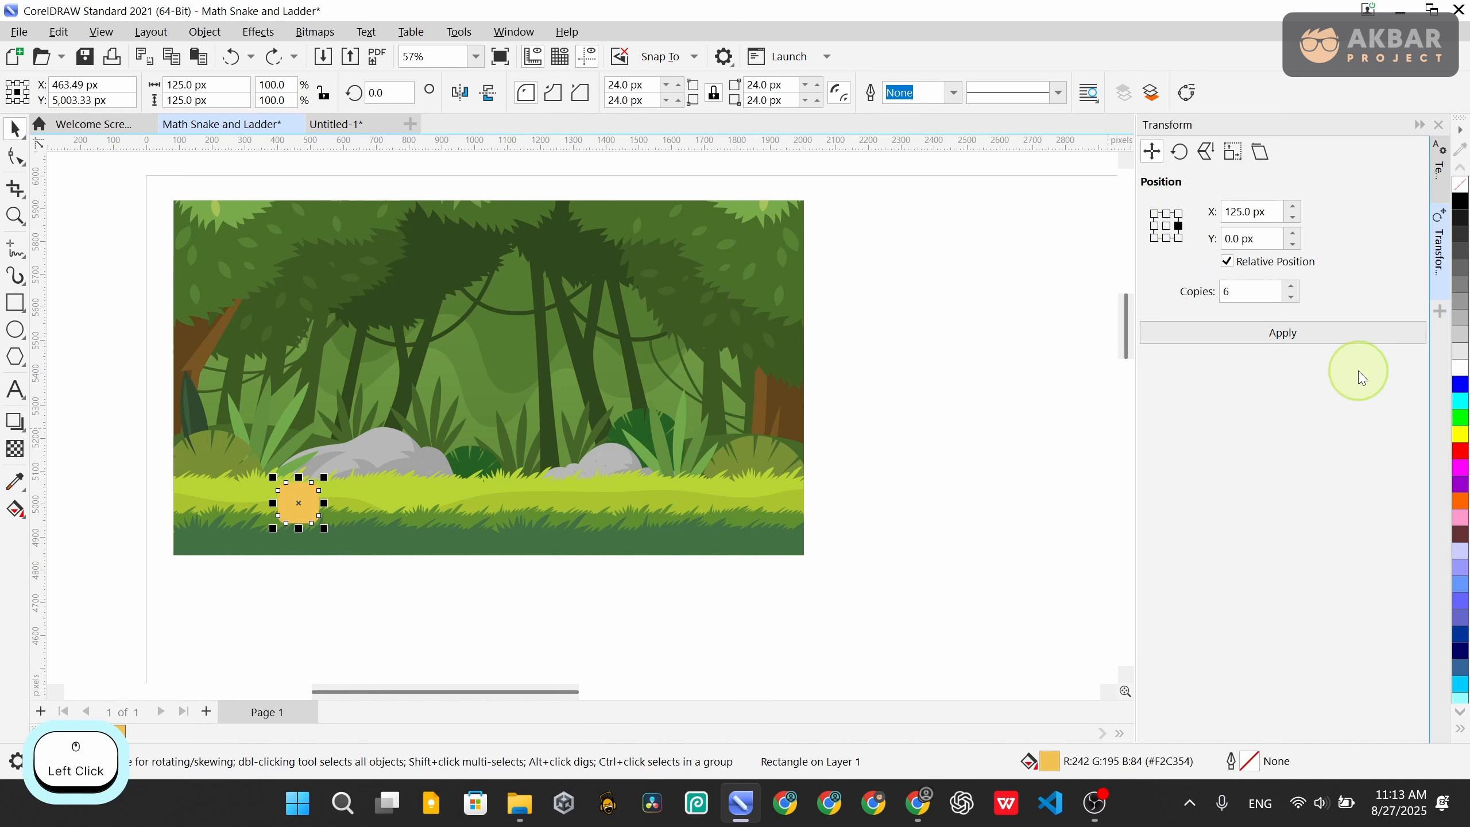
click(1250, 334)
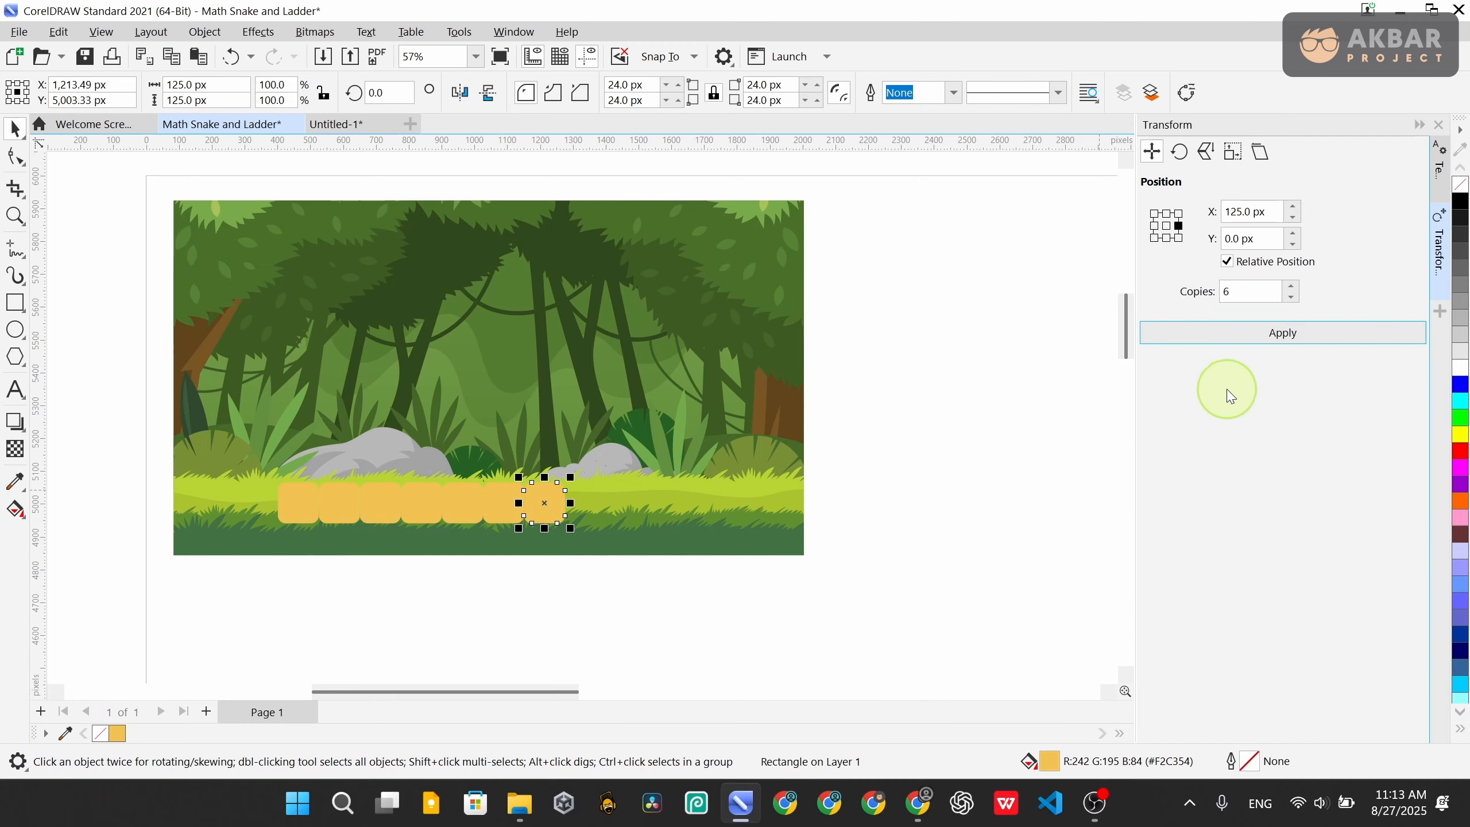
key(ctrl+z)
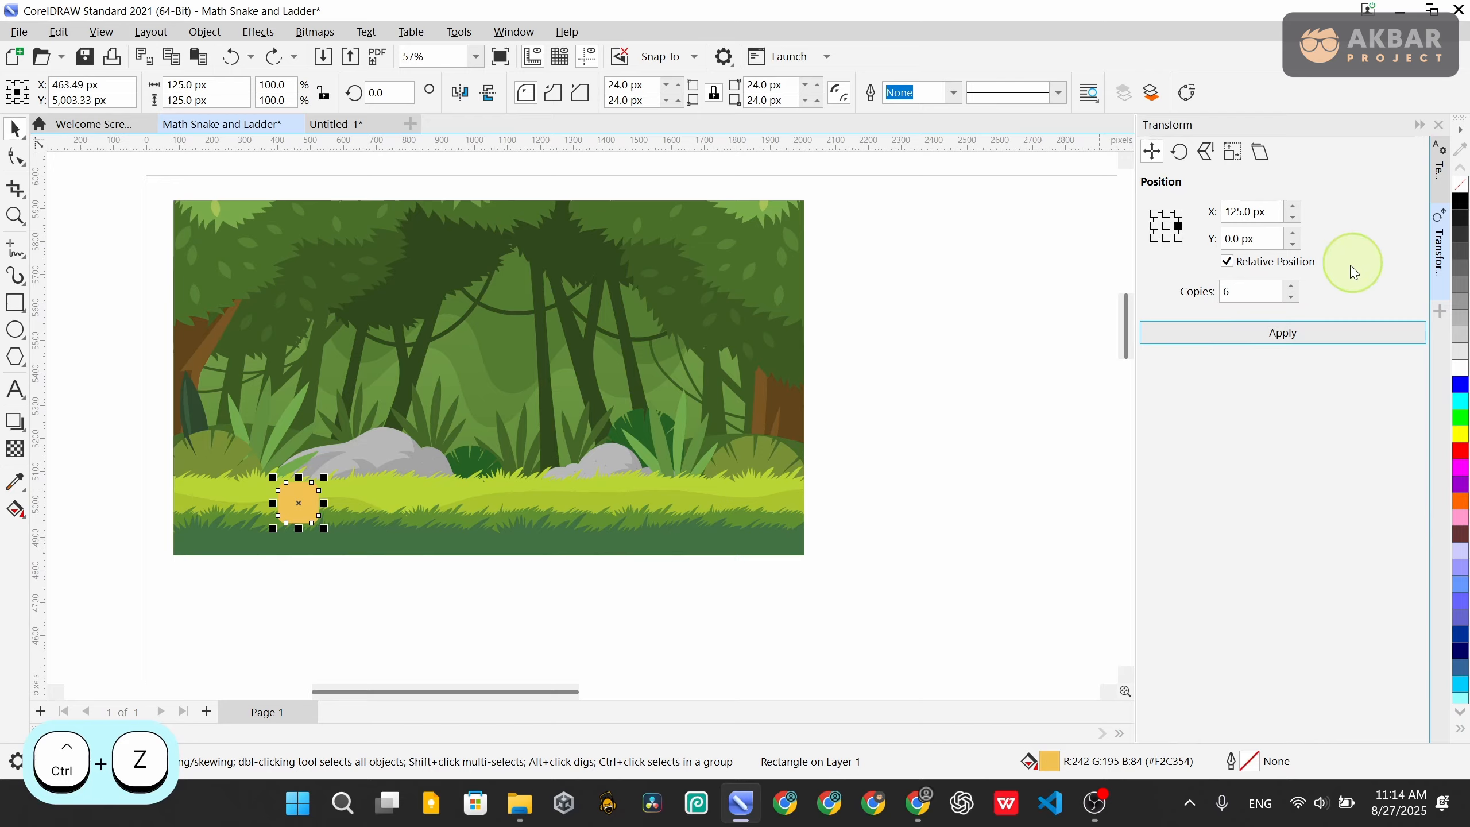
Create six copies of the square at a 145 px horizontal offset and shift the whole row right, centred at about X 1,083 px
click(1296, 209)
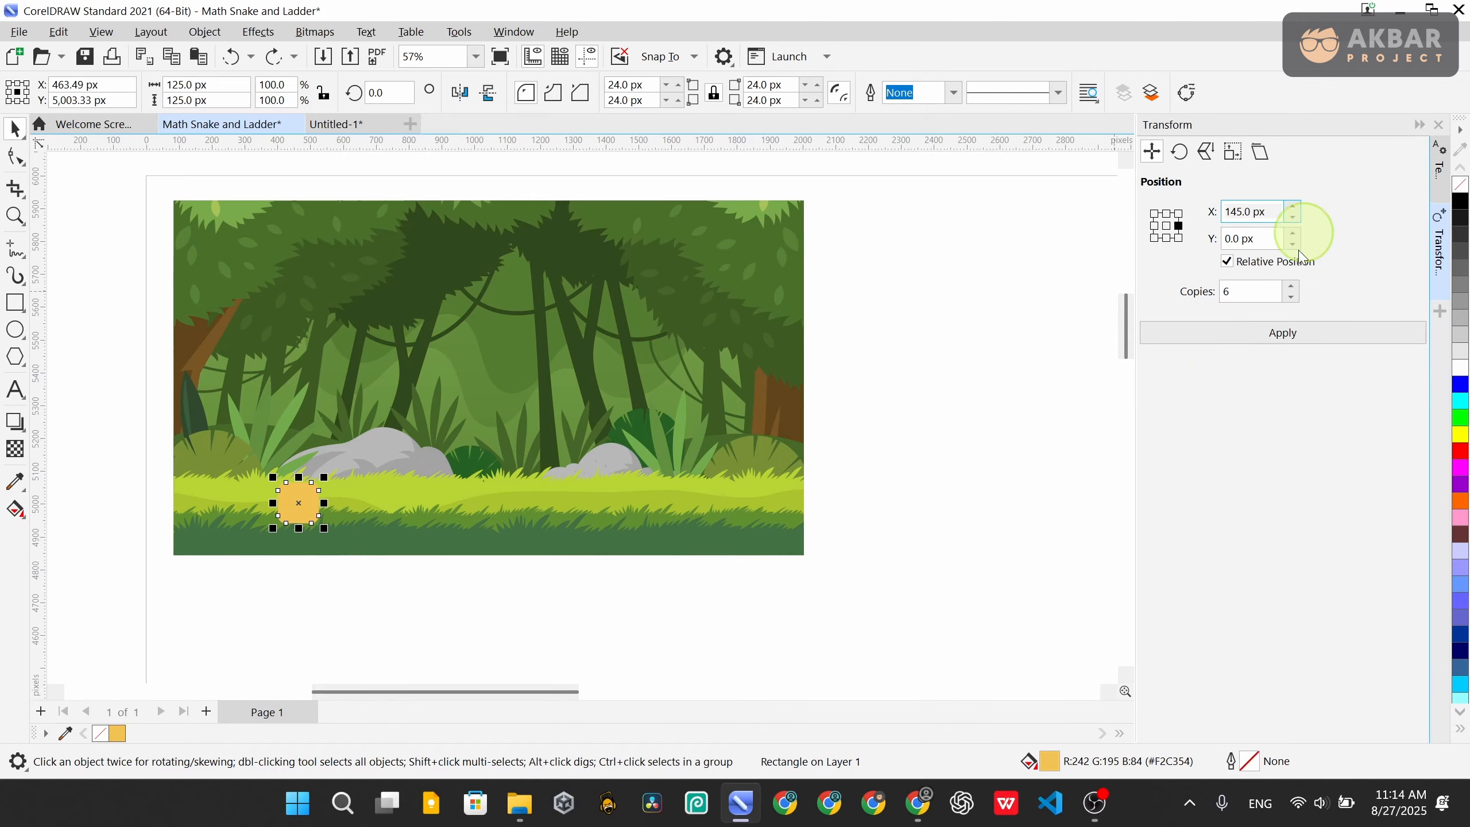
click(1282, 345)
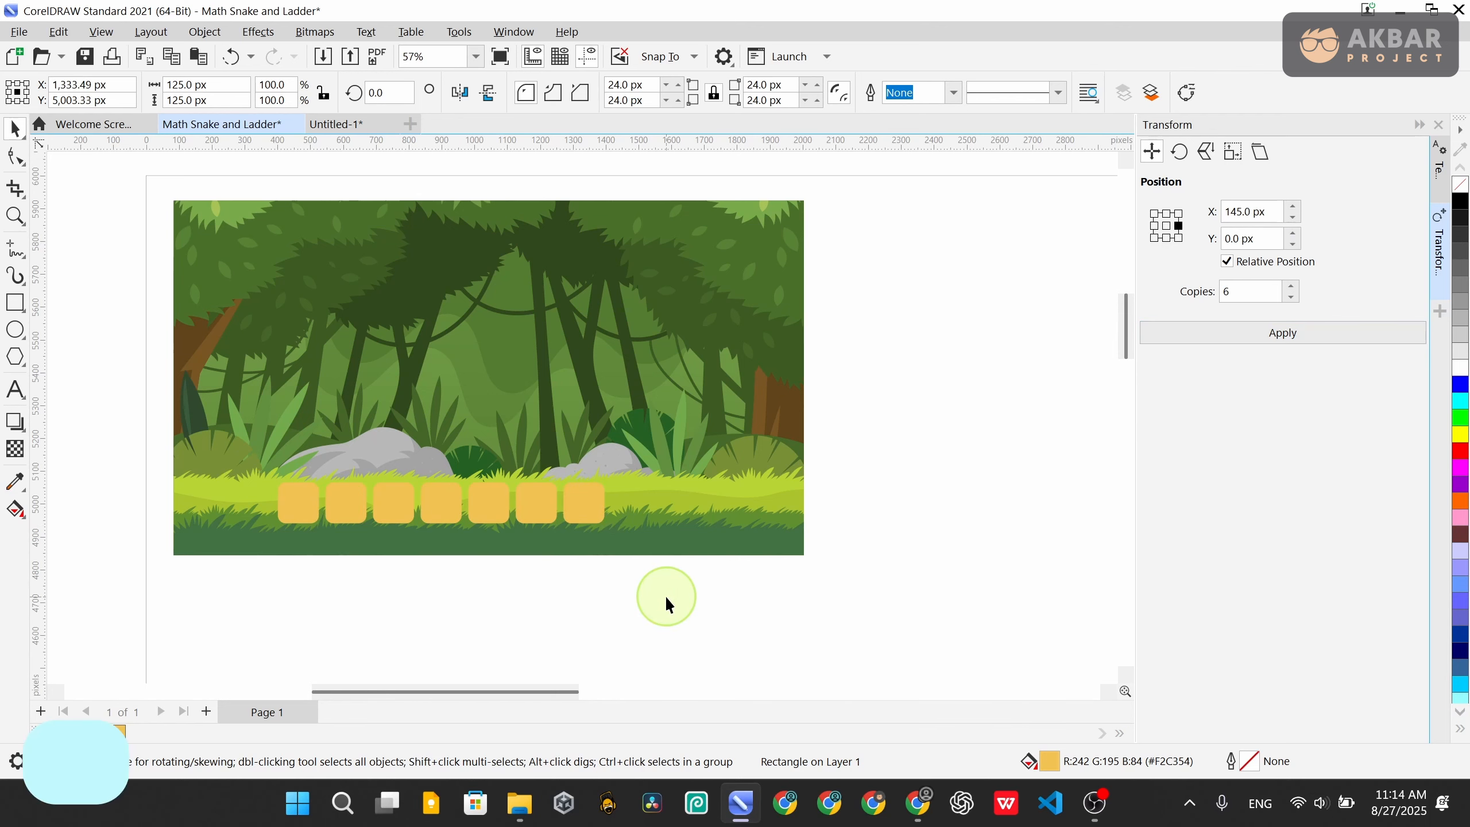
drag(665, 596, 252, 441)
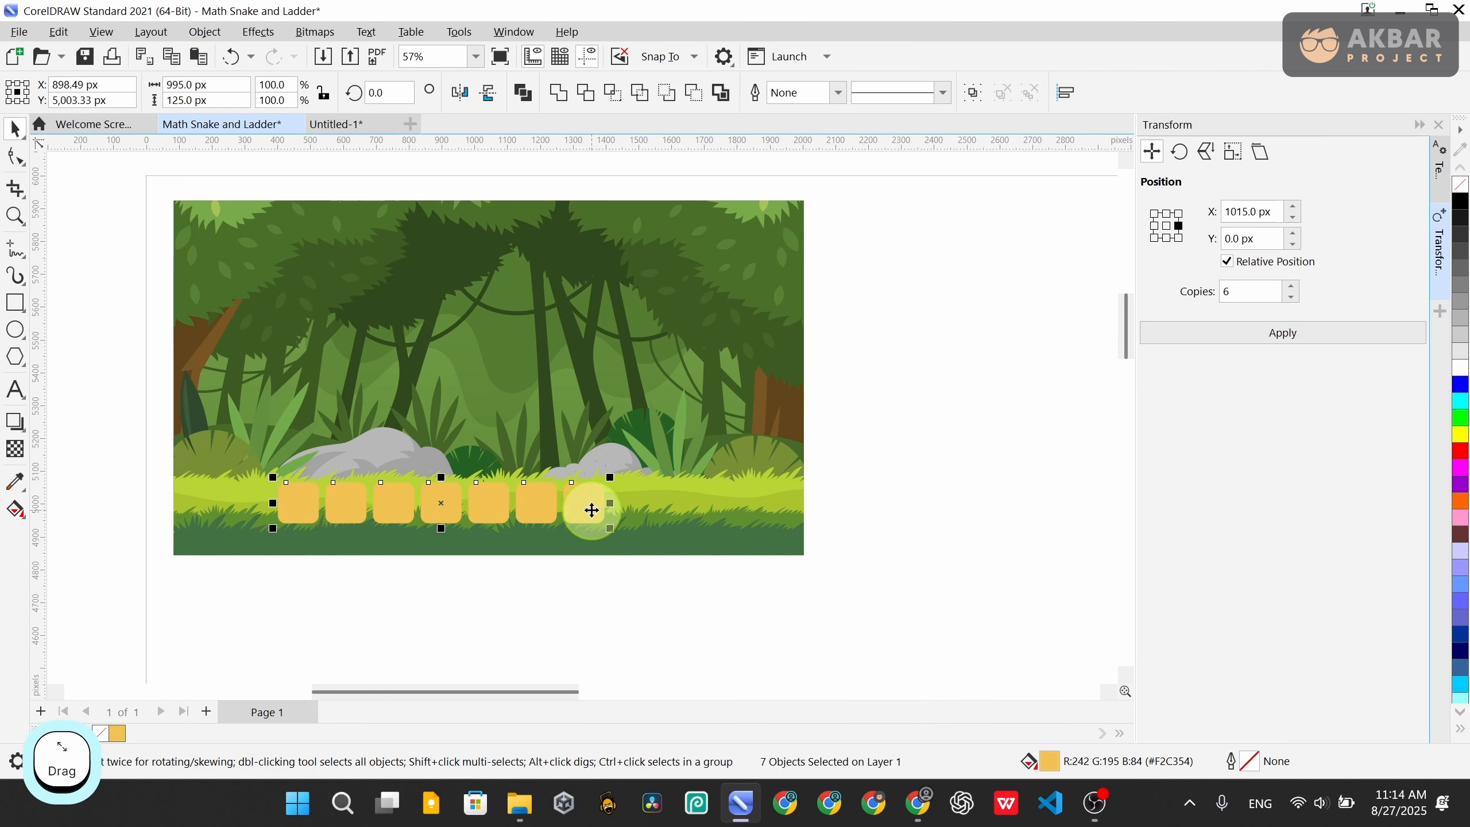
drag(581, 509, 646, 510)
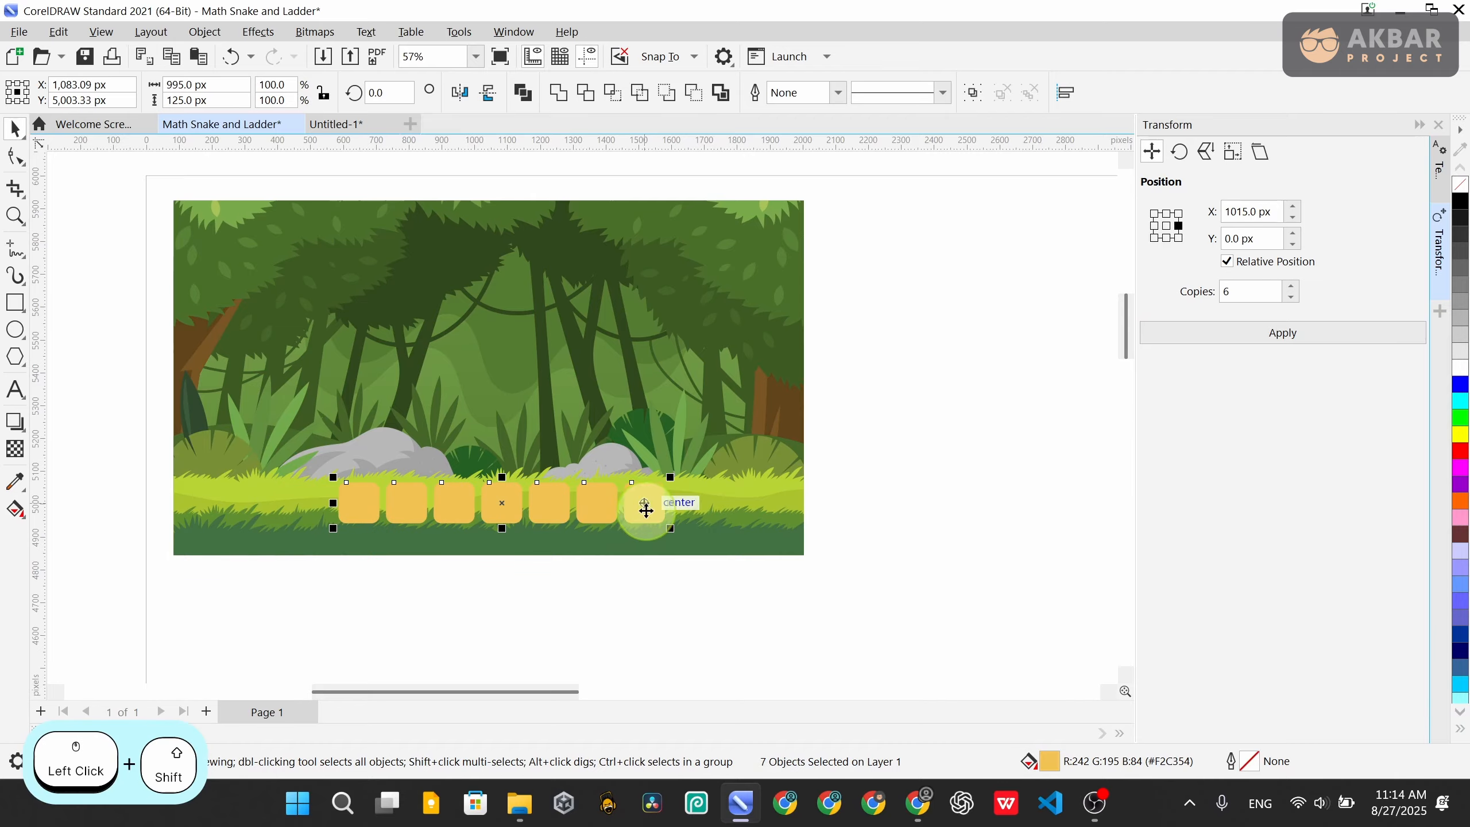
click(765, 598)
scroll(926, 477, down, 5)
scroll(729, 490, up, 2)
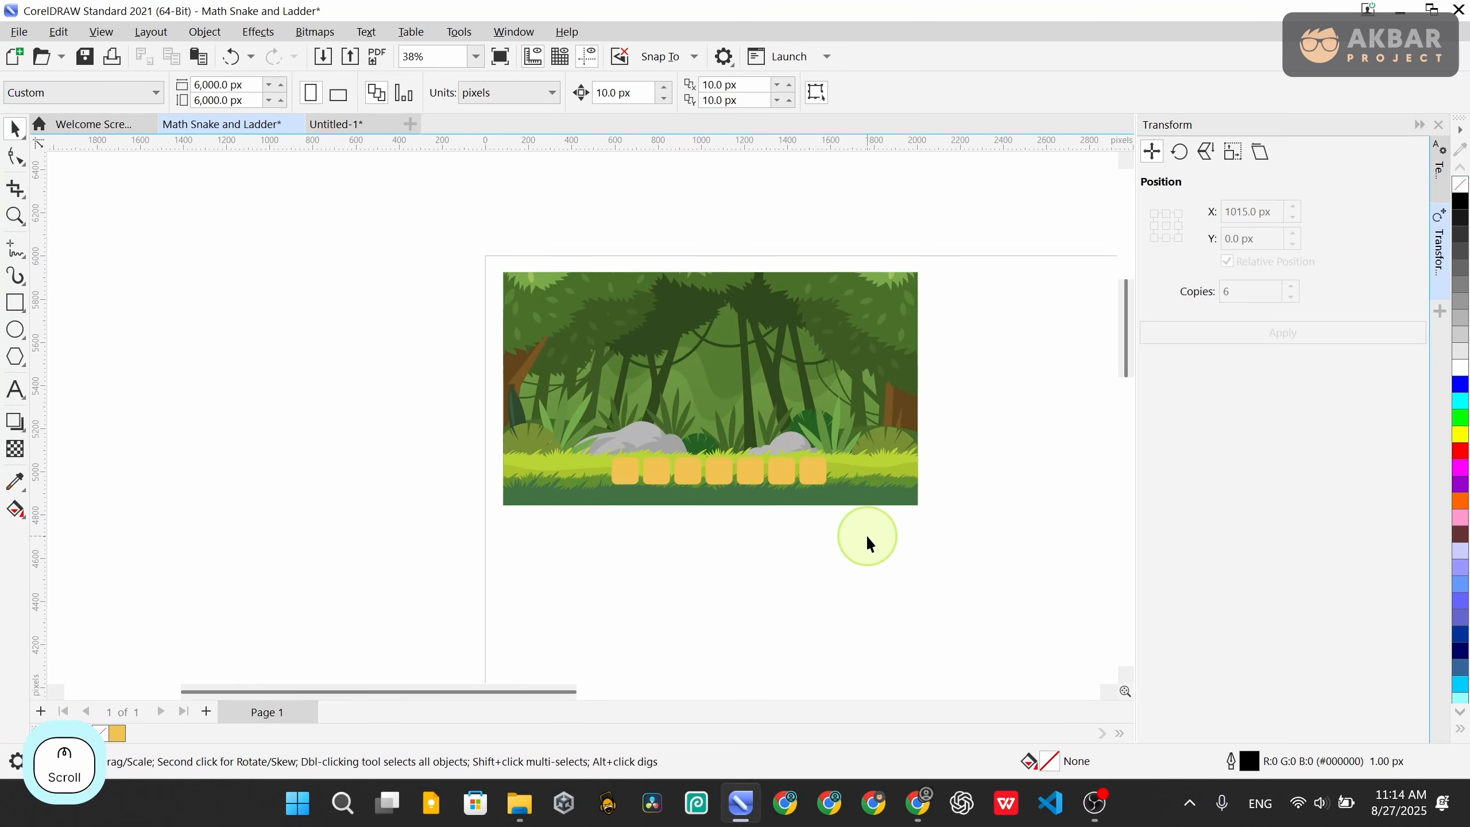
scroll(473, 495, down, 3)
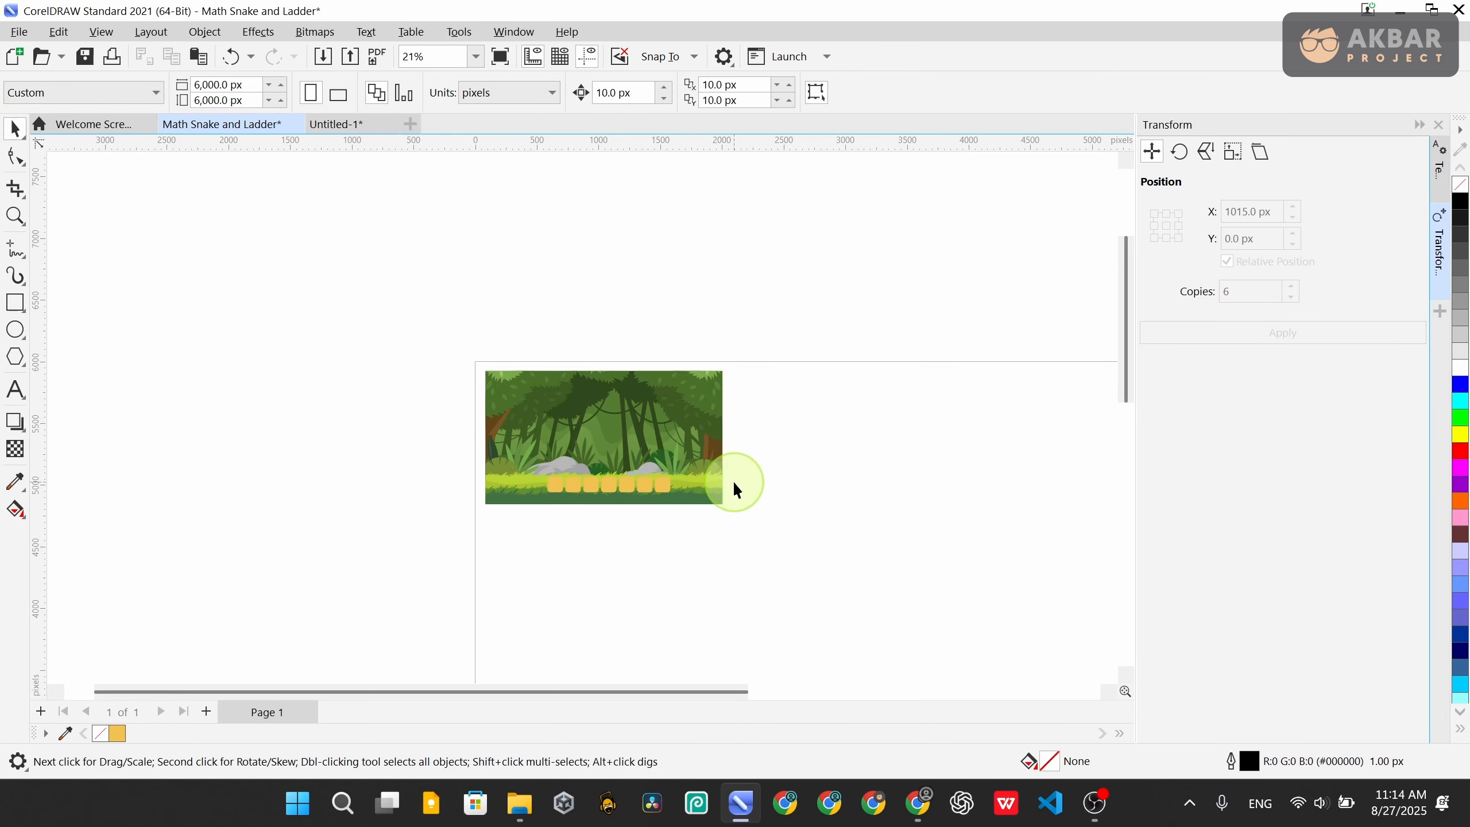
Select the row of seven yellow-orange squares and scale it up proportionally to about 1,294 × 163 px
drag(689, 545, 521, 457)
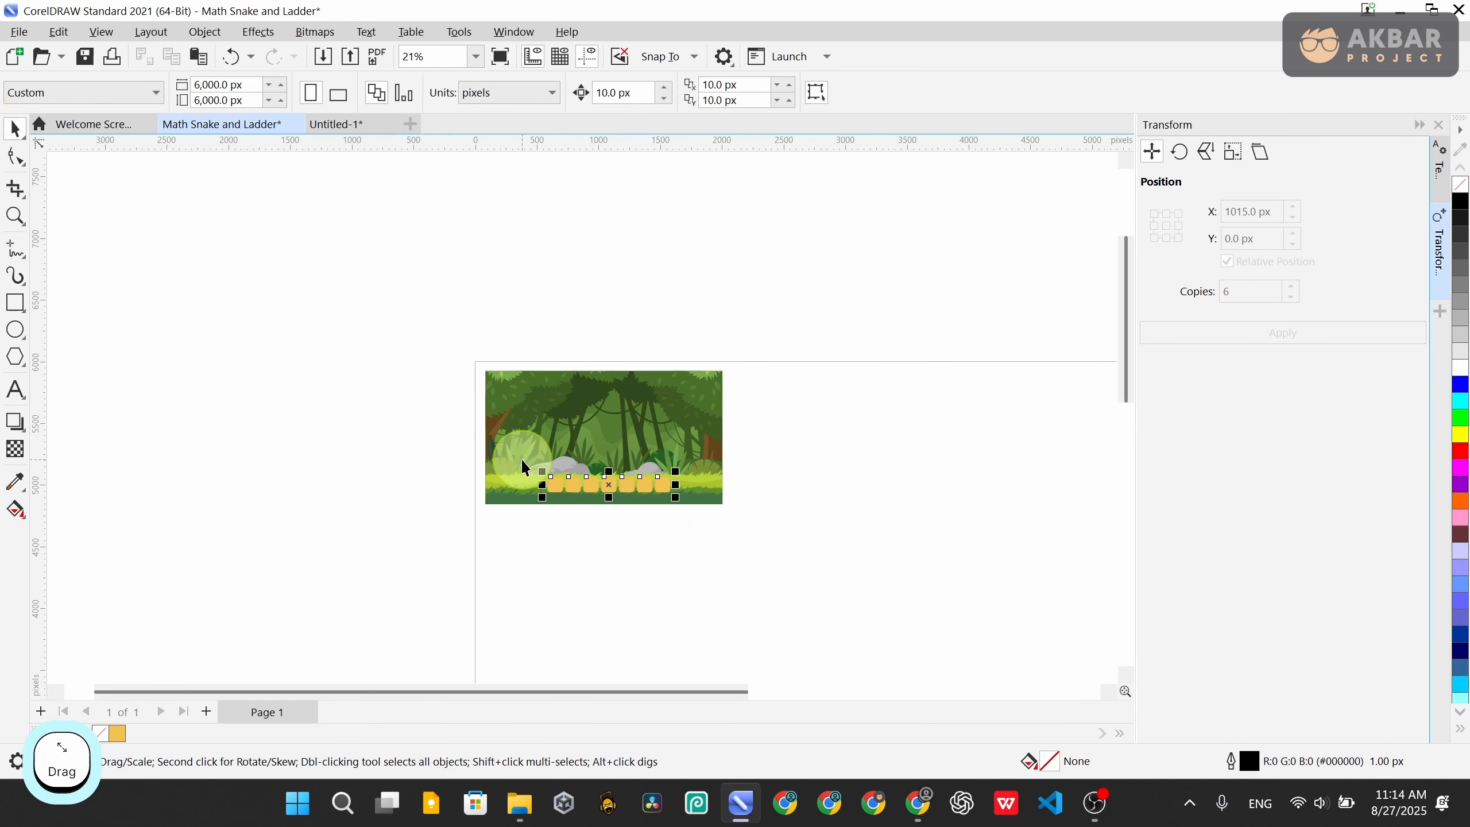
drag(677, 470, 713, 452)
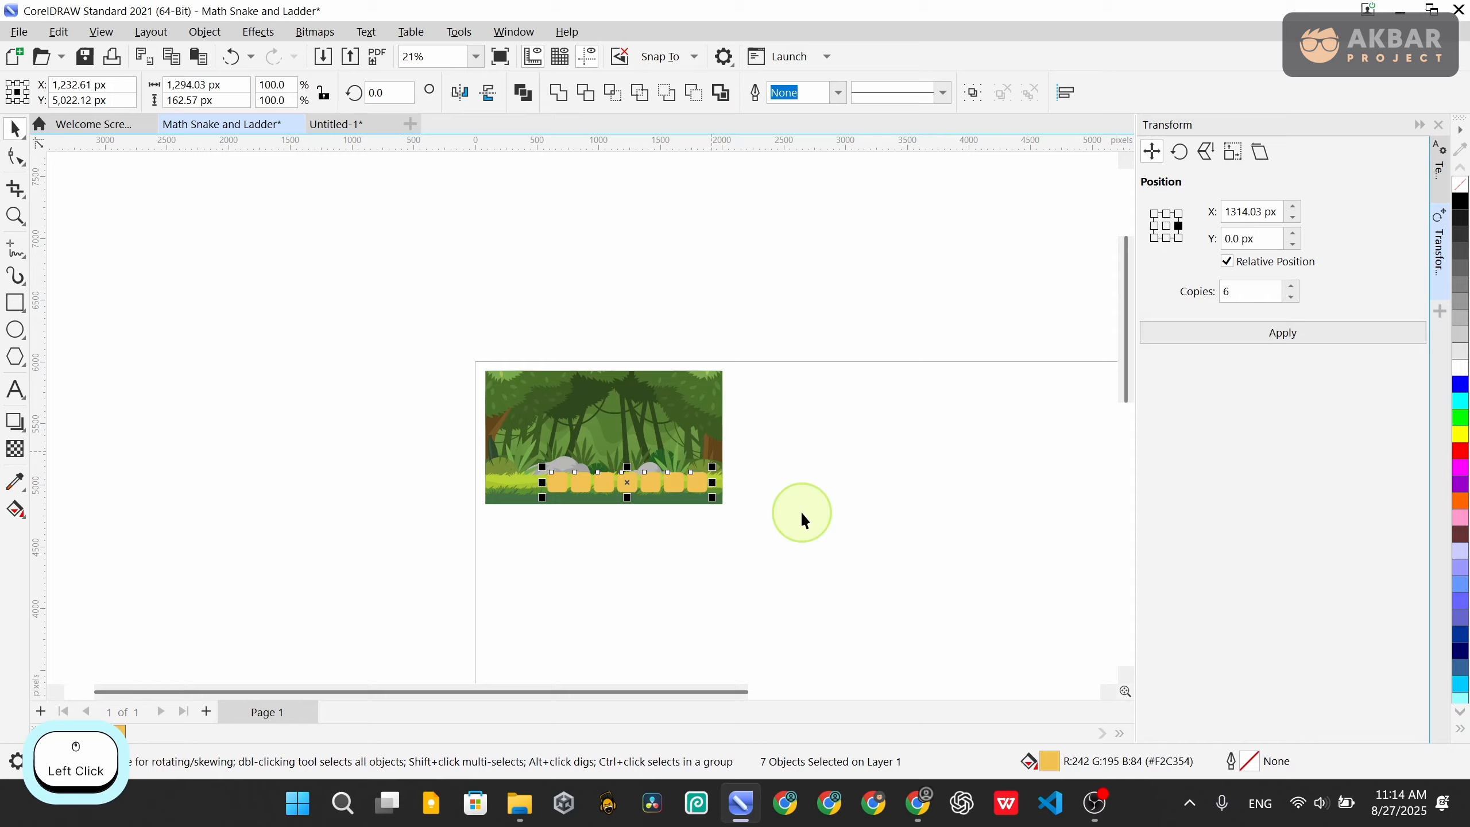
click(658, 563)
scroll(533, 520, up, 2)
scroll(533, 520, up, 1)
scroll(533, 520, down, 3)
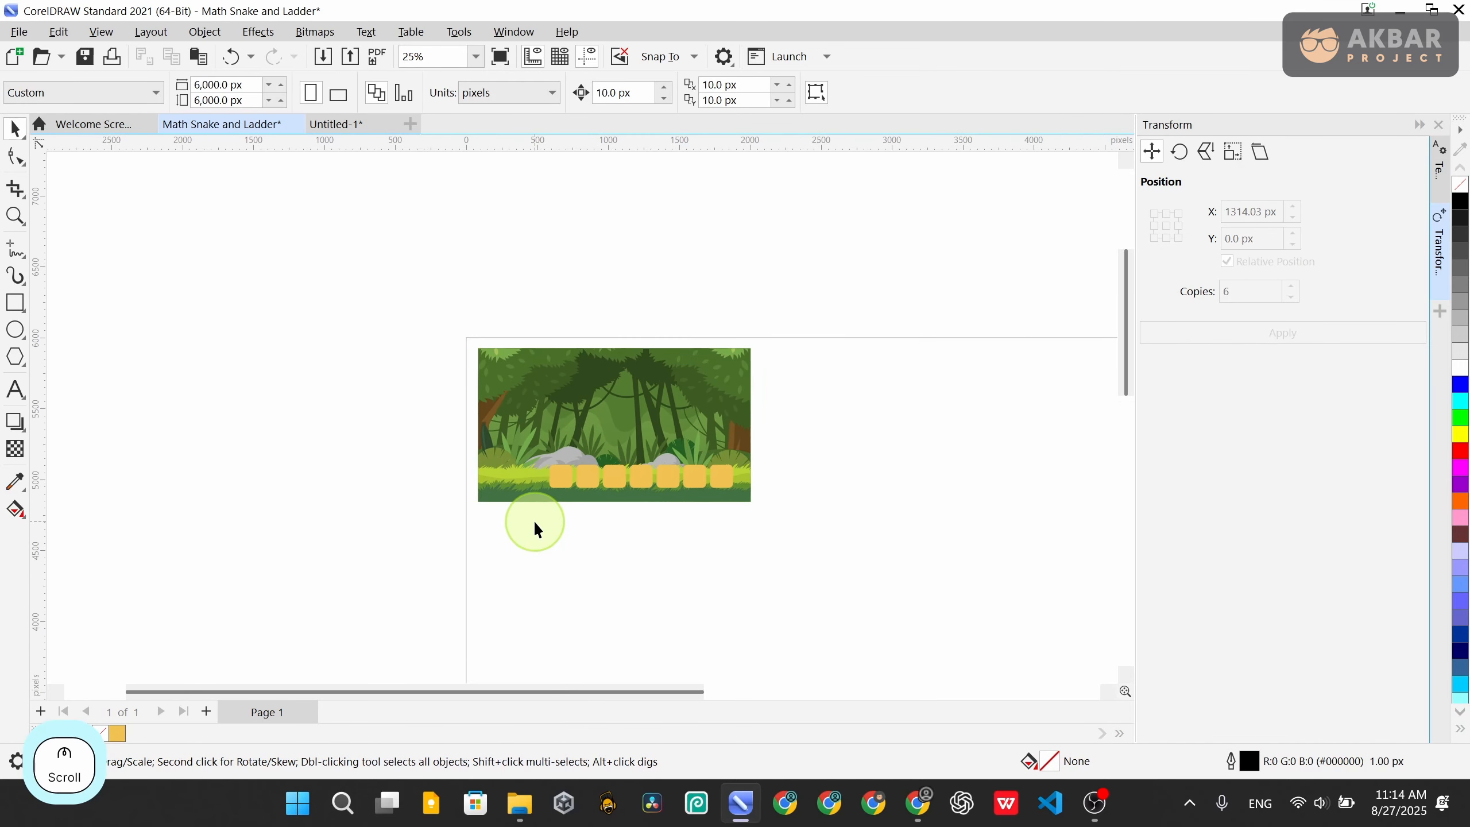
scroll(533, 520, up, 2)
scroll(533, 519, down, 1)
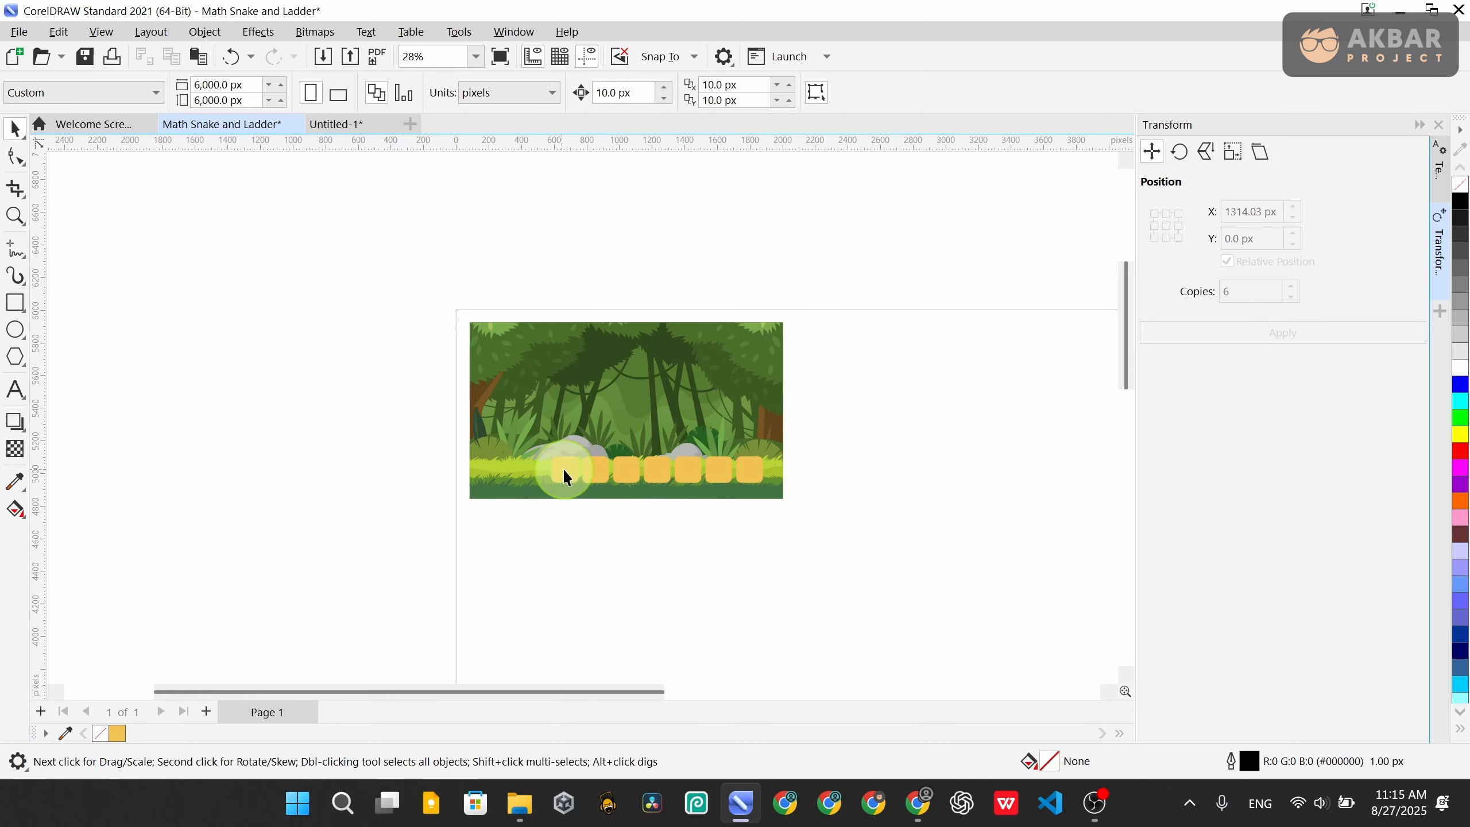
scroll(735, 496, up, 1)
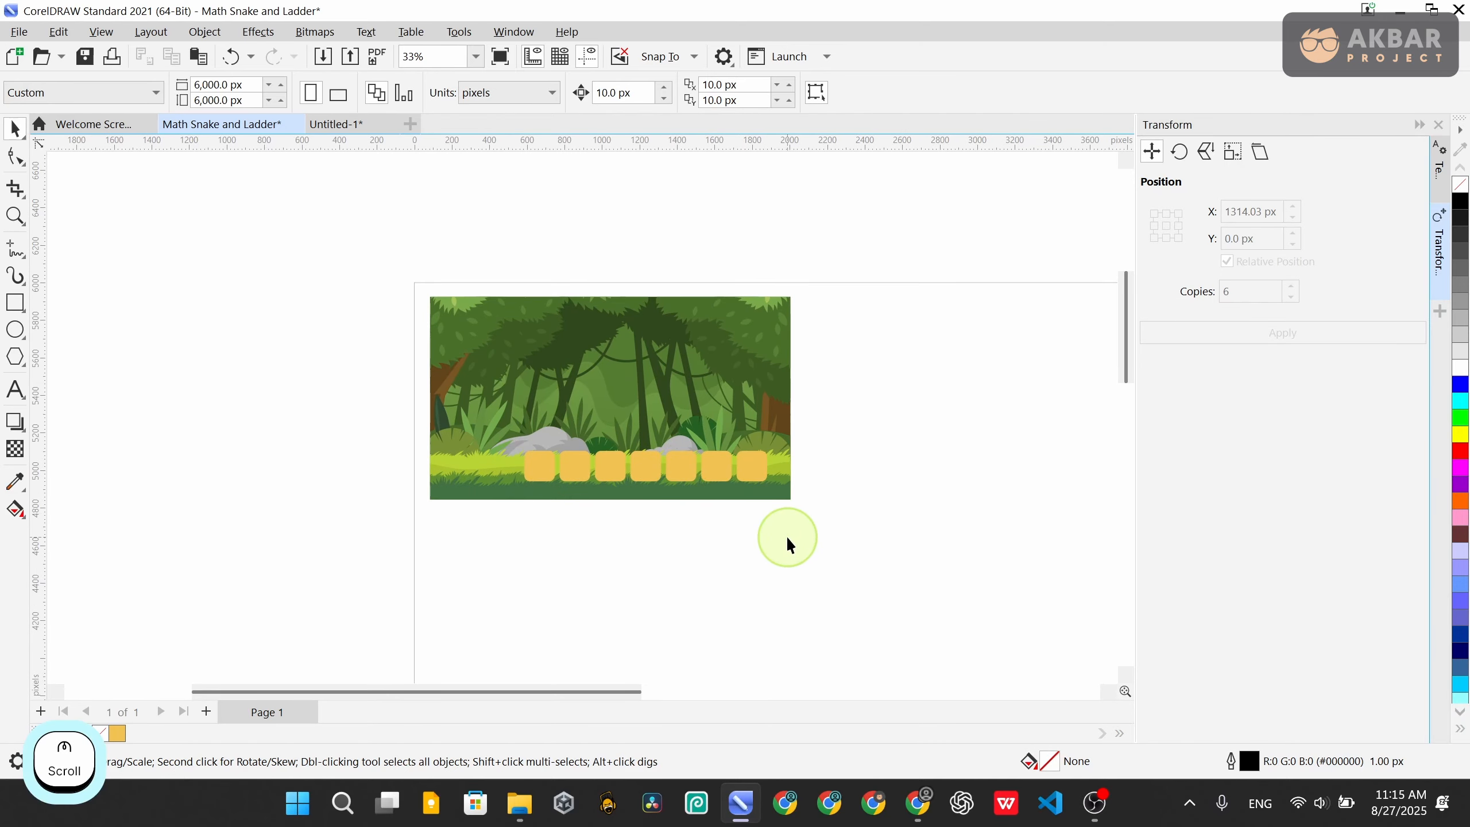
drag(788, 537, 505, 434)
click(772, 558)
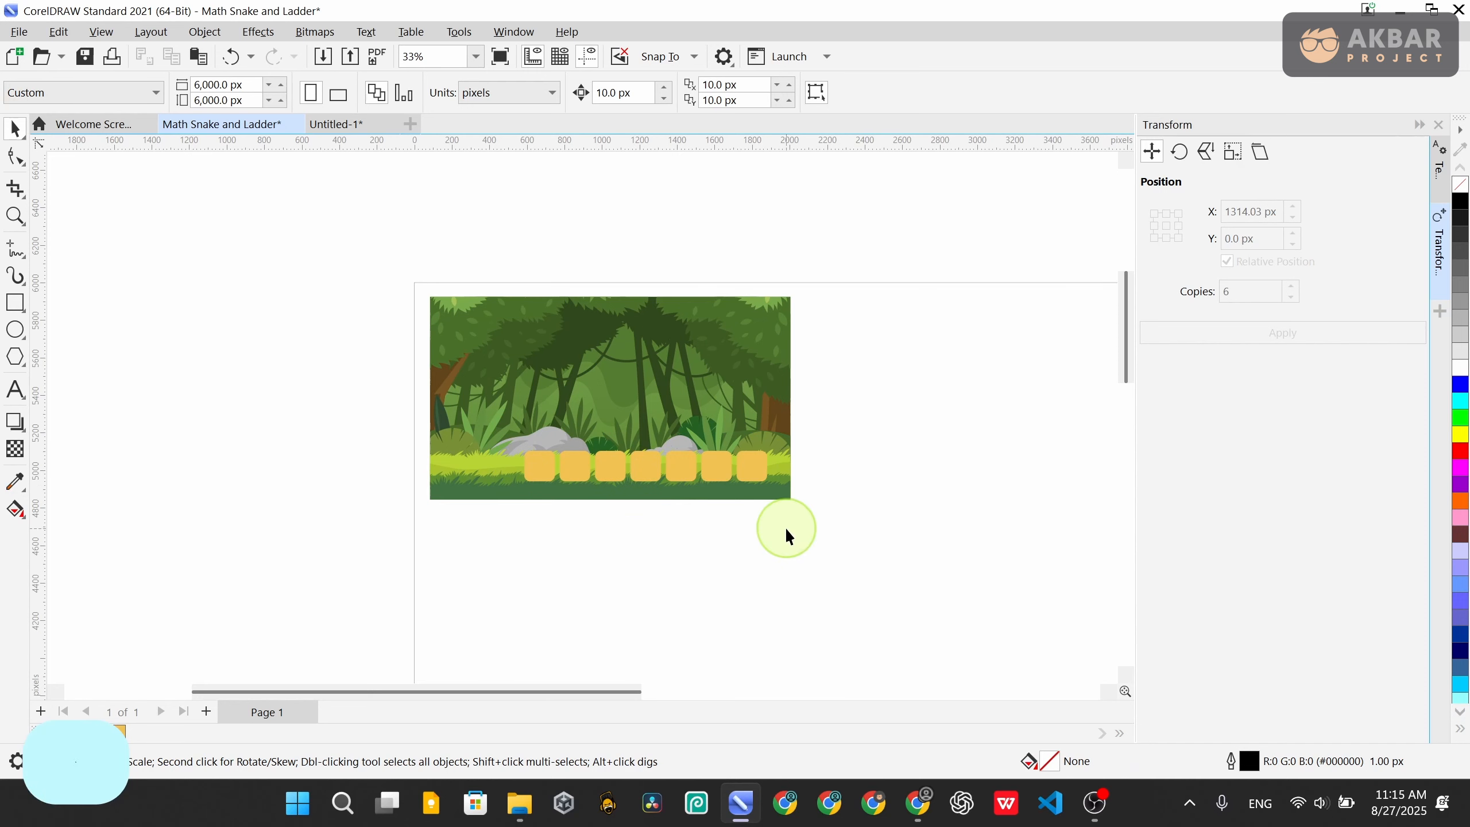
Create six copies of the seven-square row upward, with a 0 px horizontal and 182.57 px vertical relative offset
scroll(498, 482, up, 1)
scroll(496, 483, up, 2)
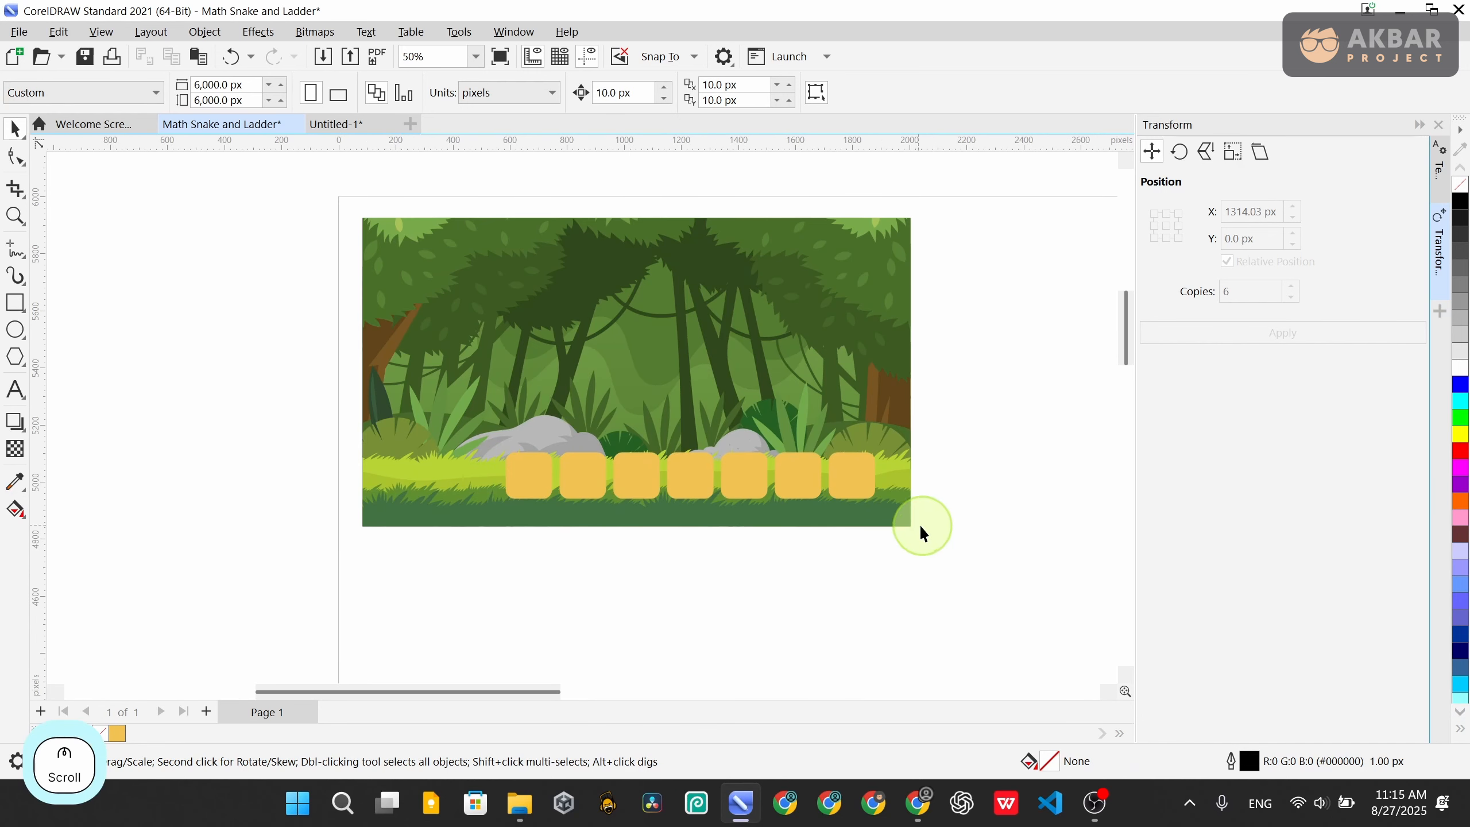
drag(948, 579, 441, 382)
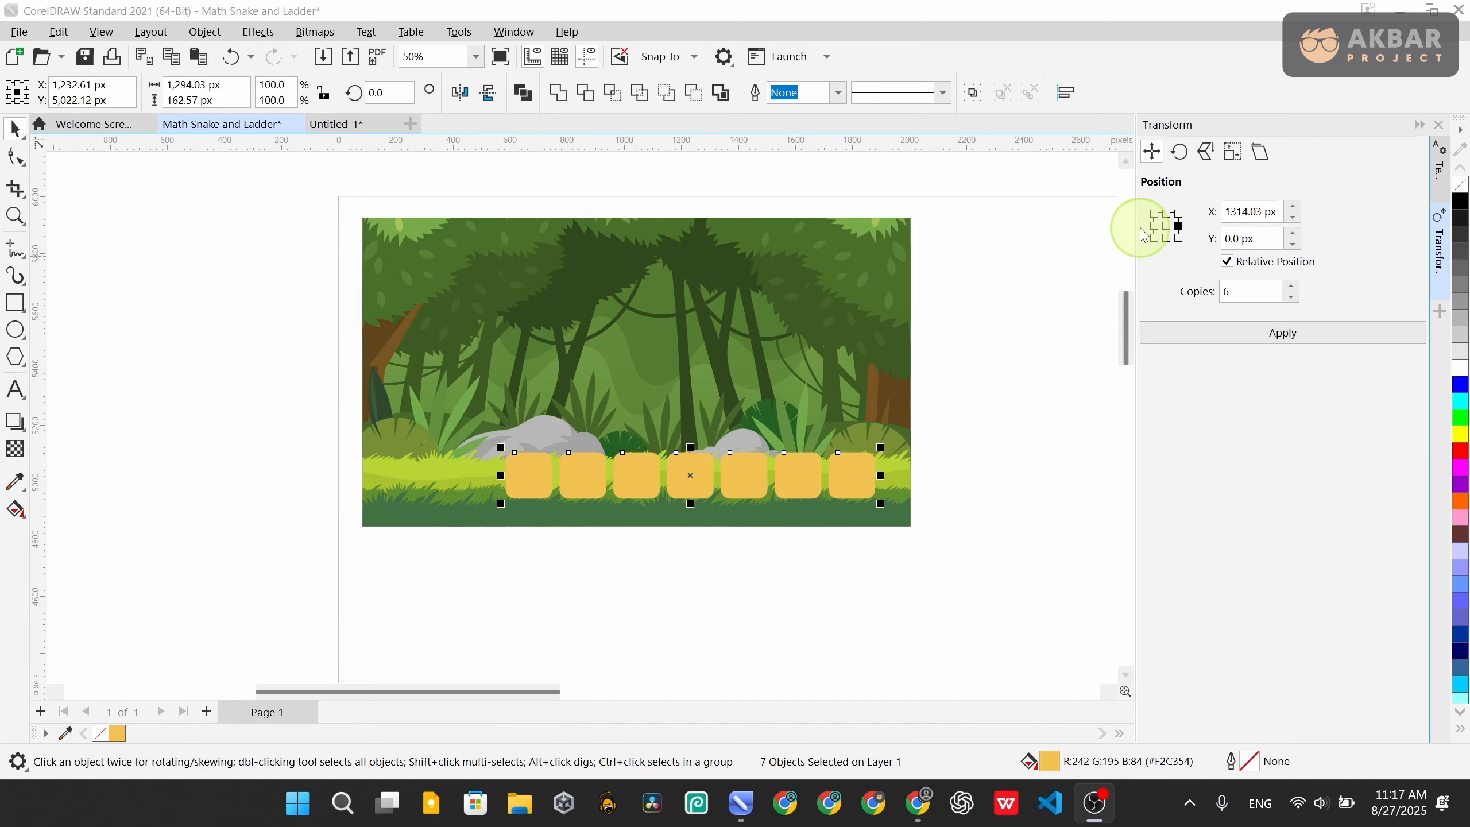
click(1166, 214)
click(1345, 224)
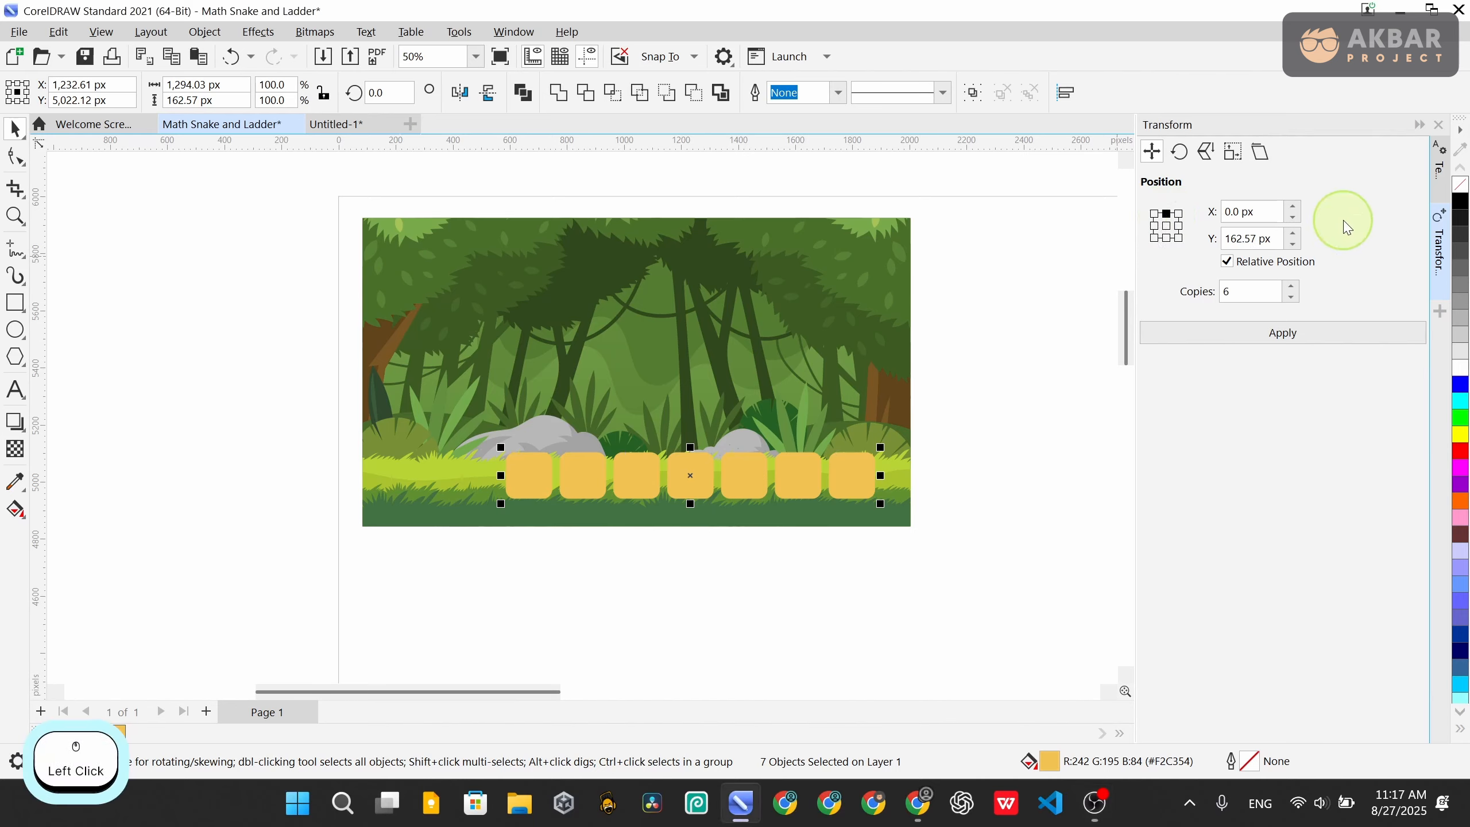
click(1299, 234)
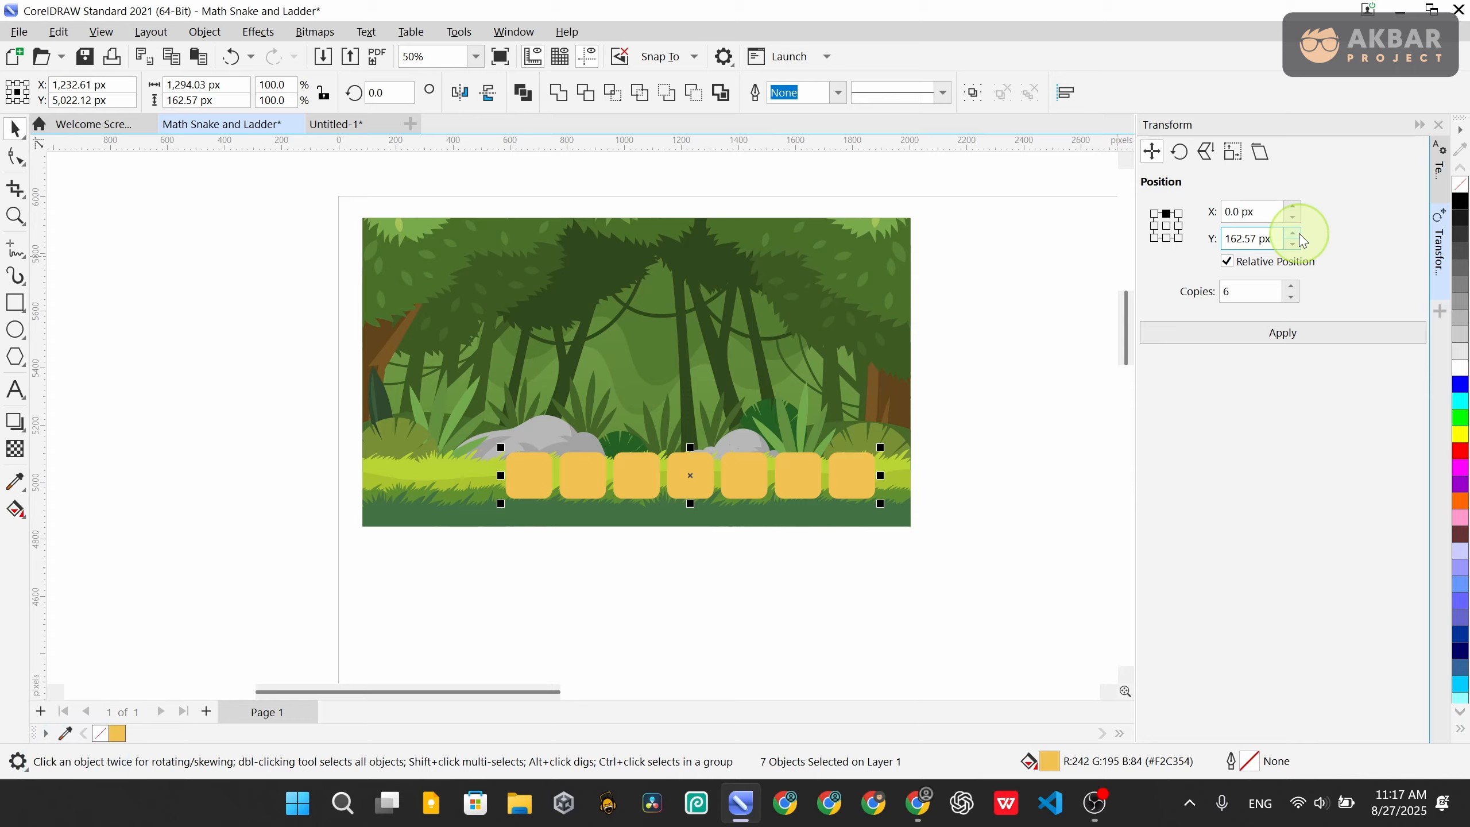
click(1292, 233)
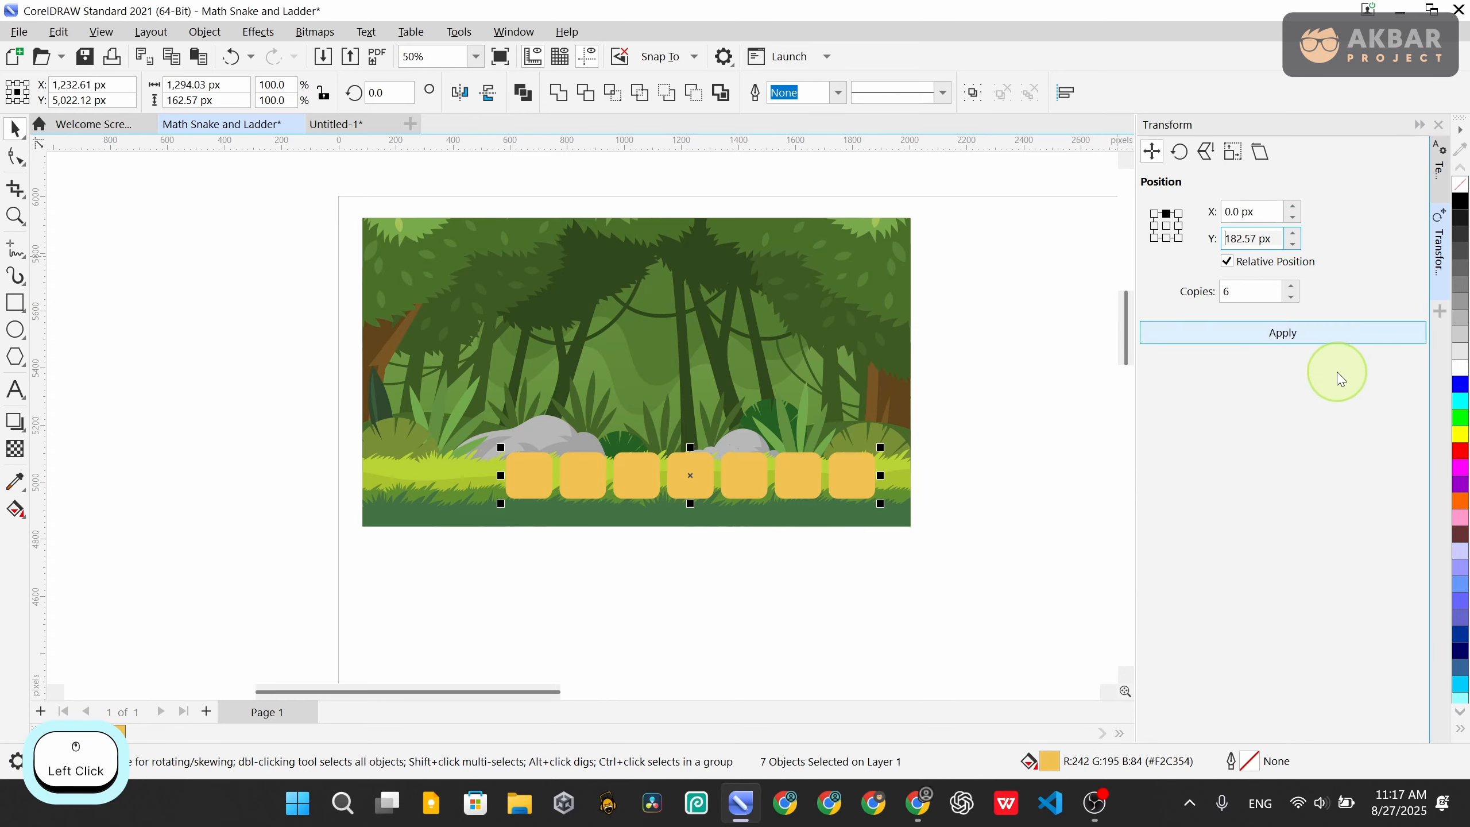
click(1273, 333)
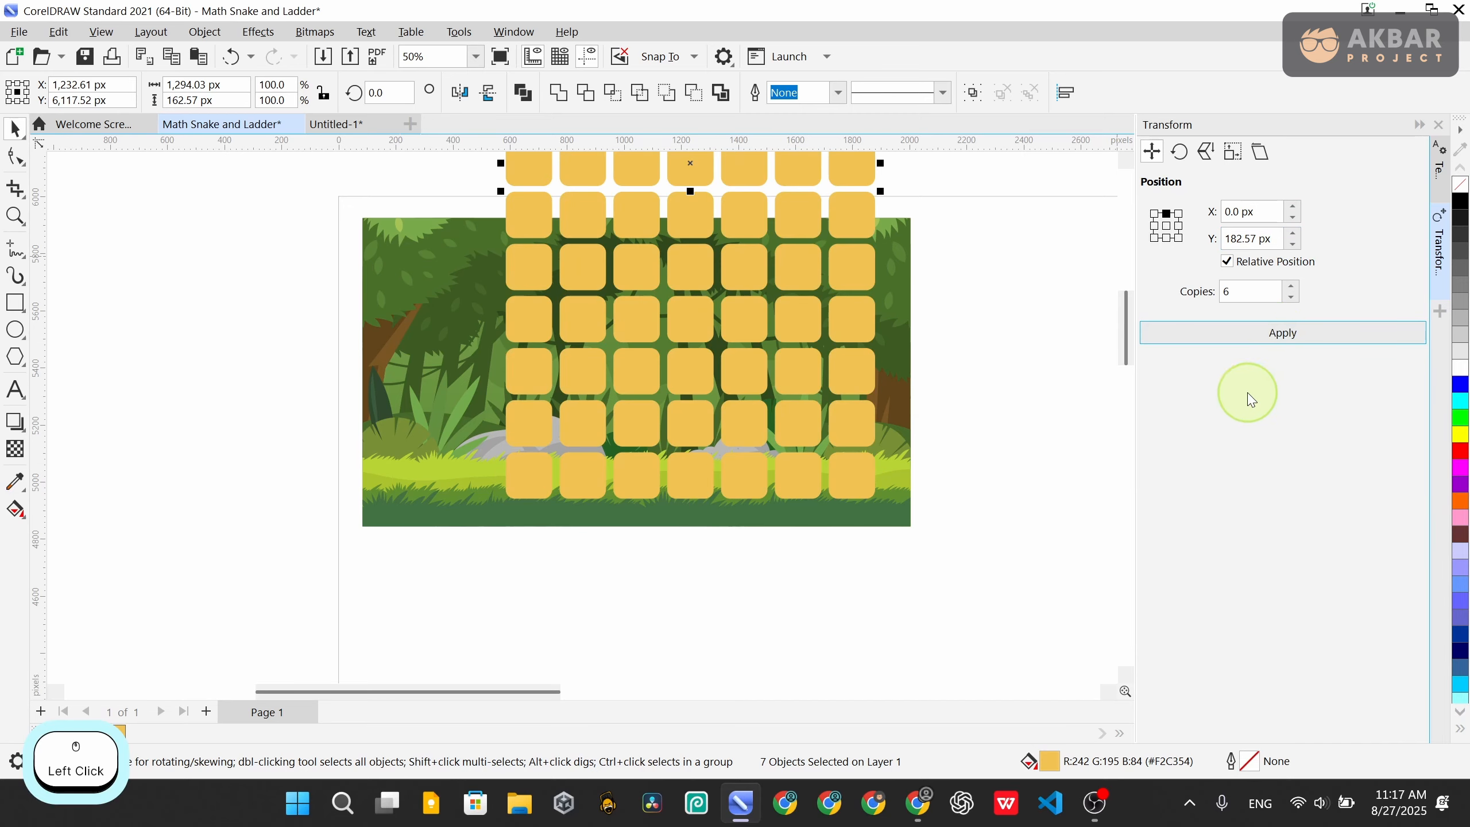
Delete the top two rows of squares that extend beyond the jungle background
drag(723, 311, 722, 460)
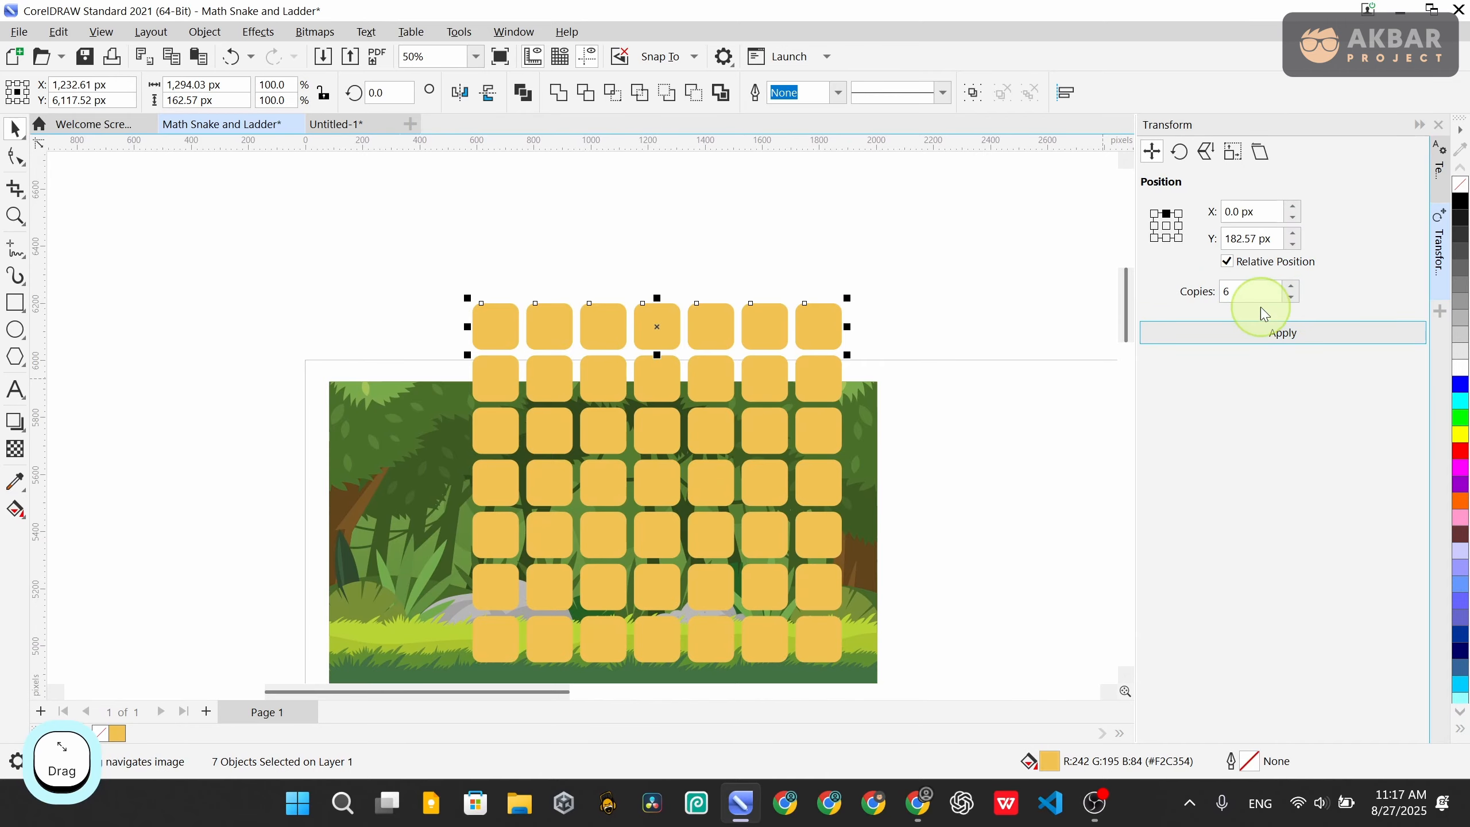
drag(972, 245, 400, 416)
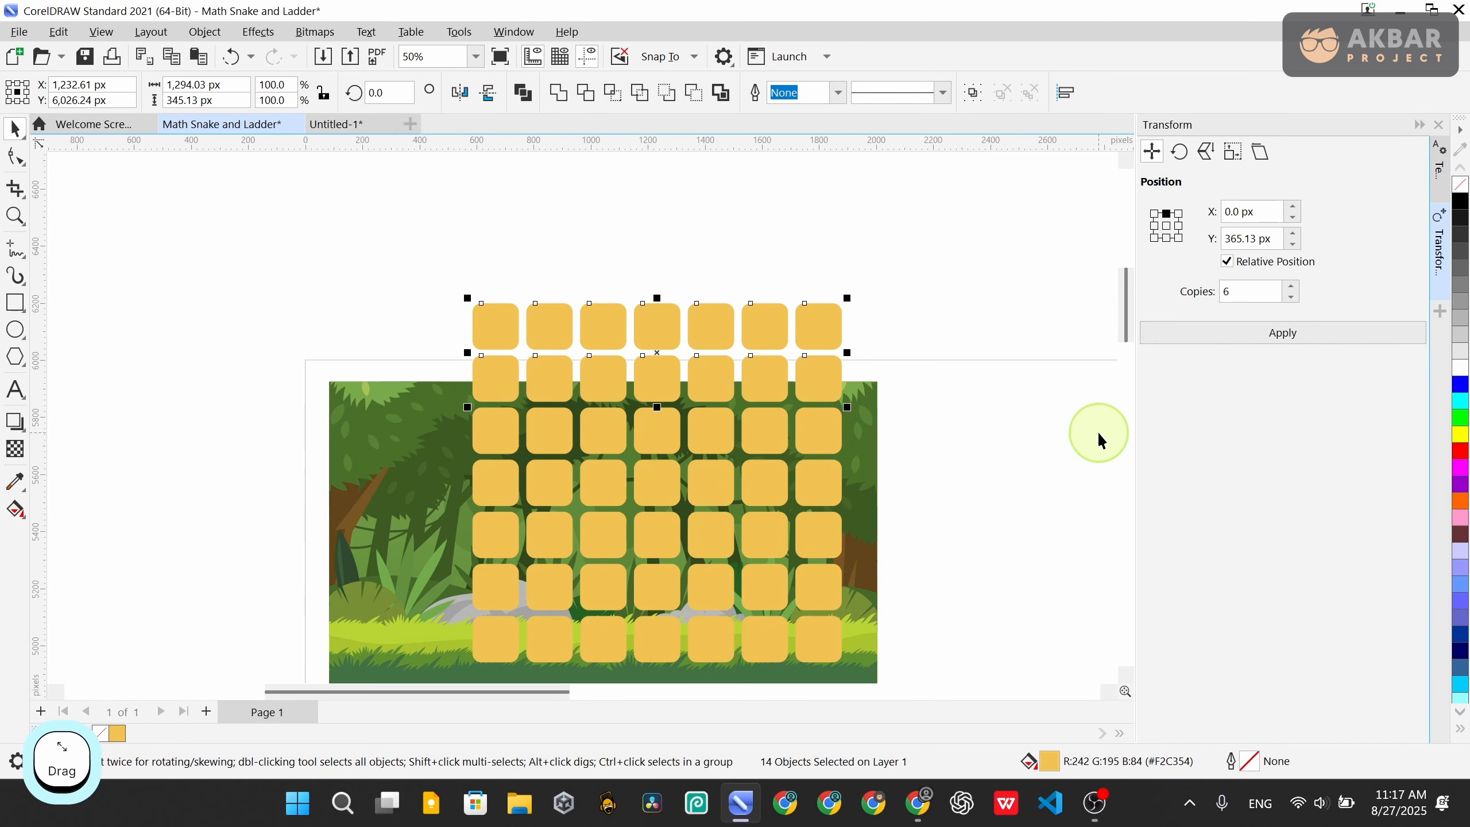
key(Delete)
drag(928, 380, 939, 548)
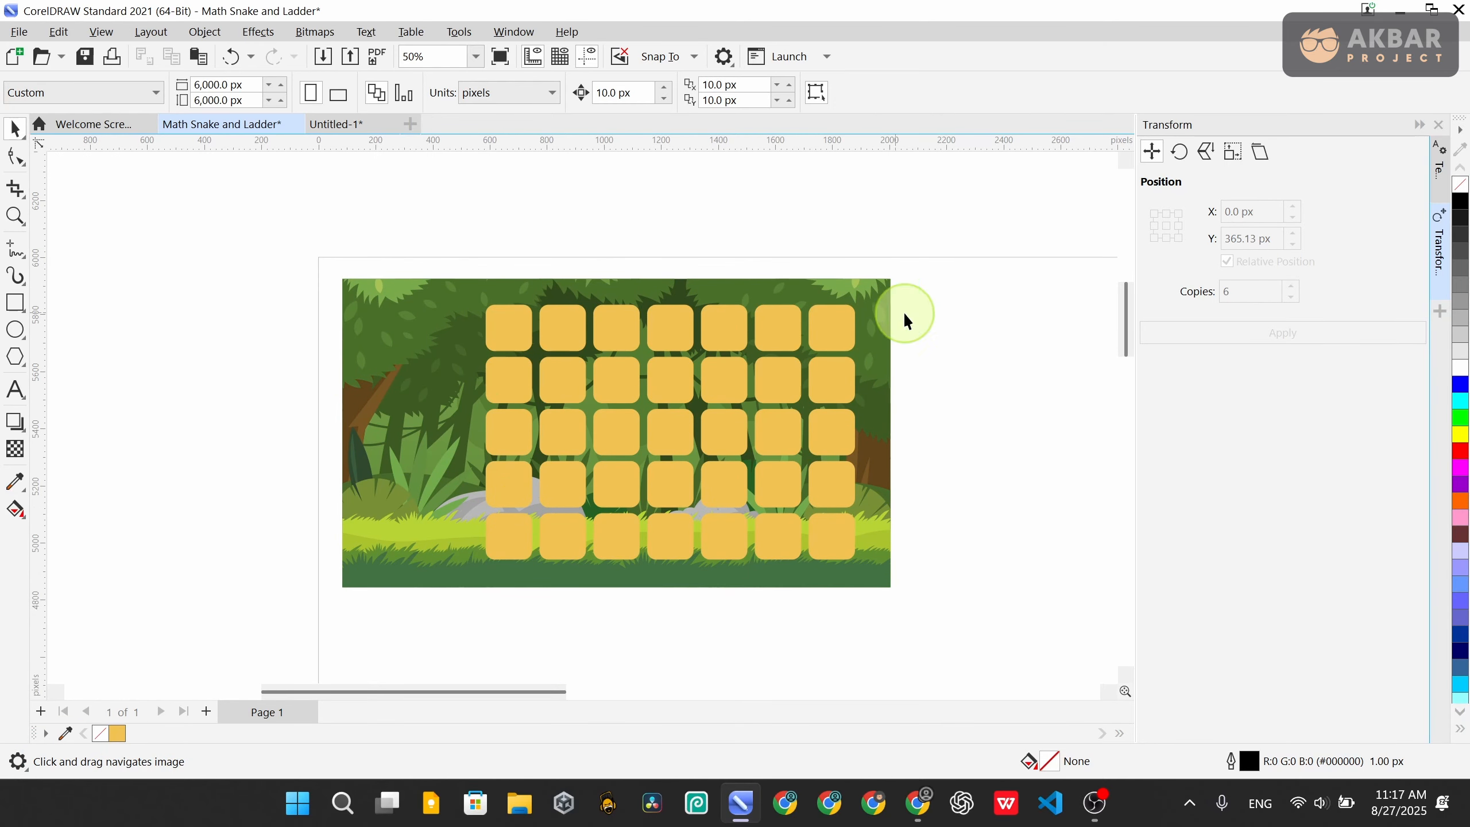
click(1013, 542)
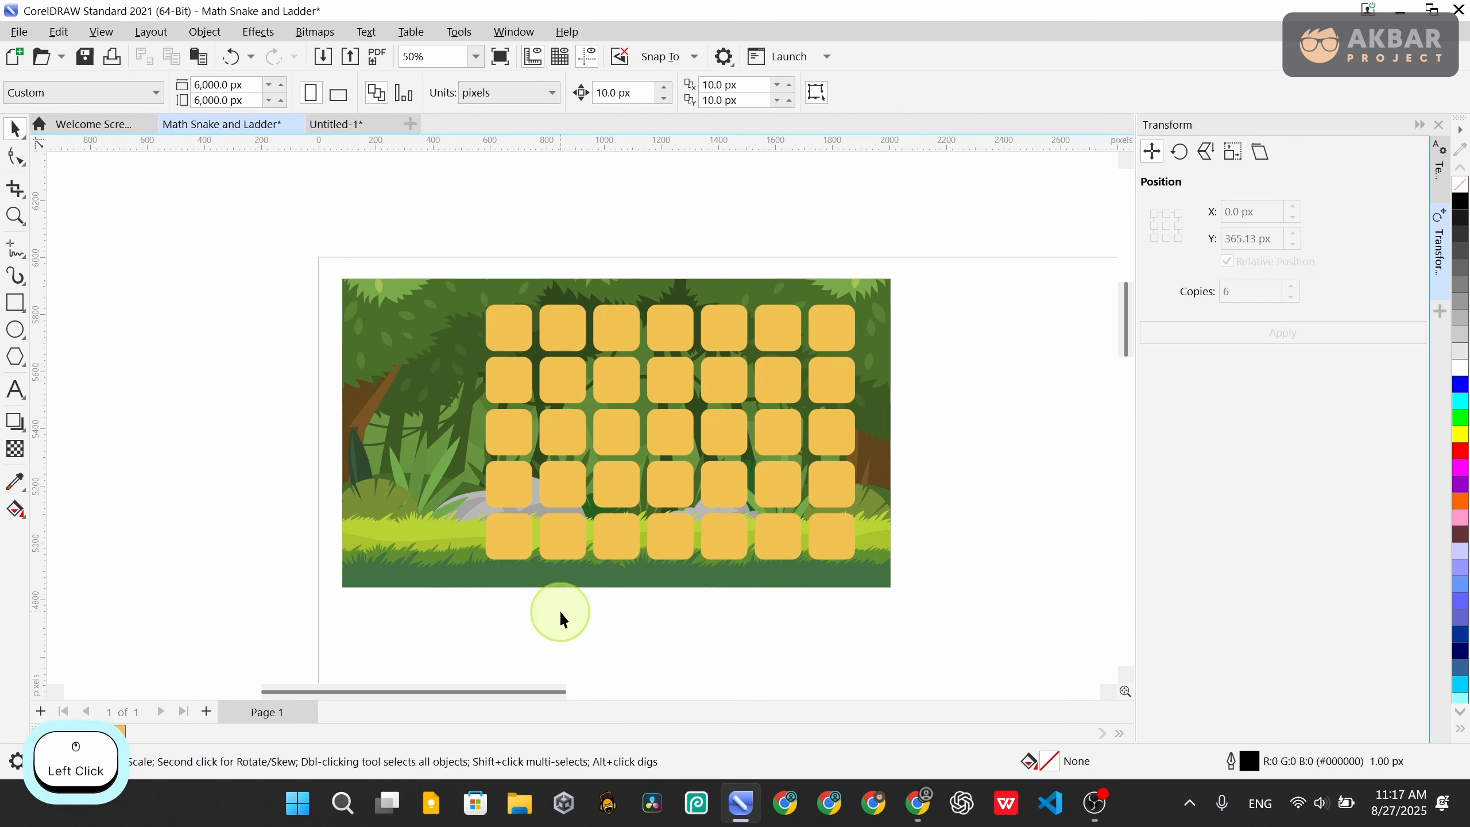
Select the 17 alternating squares in a checkerboard pattern, starting with the second square of the lowest row, and group them
click(567, 535)
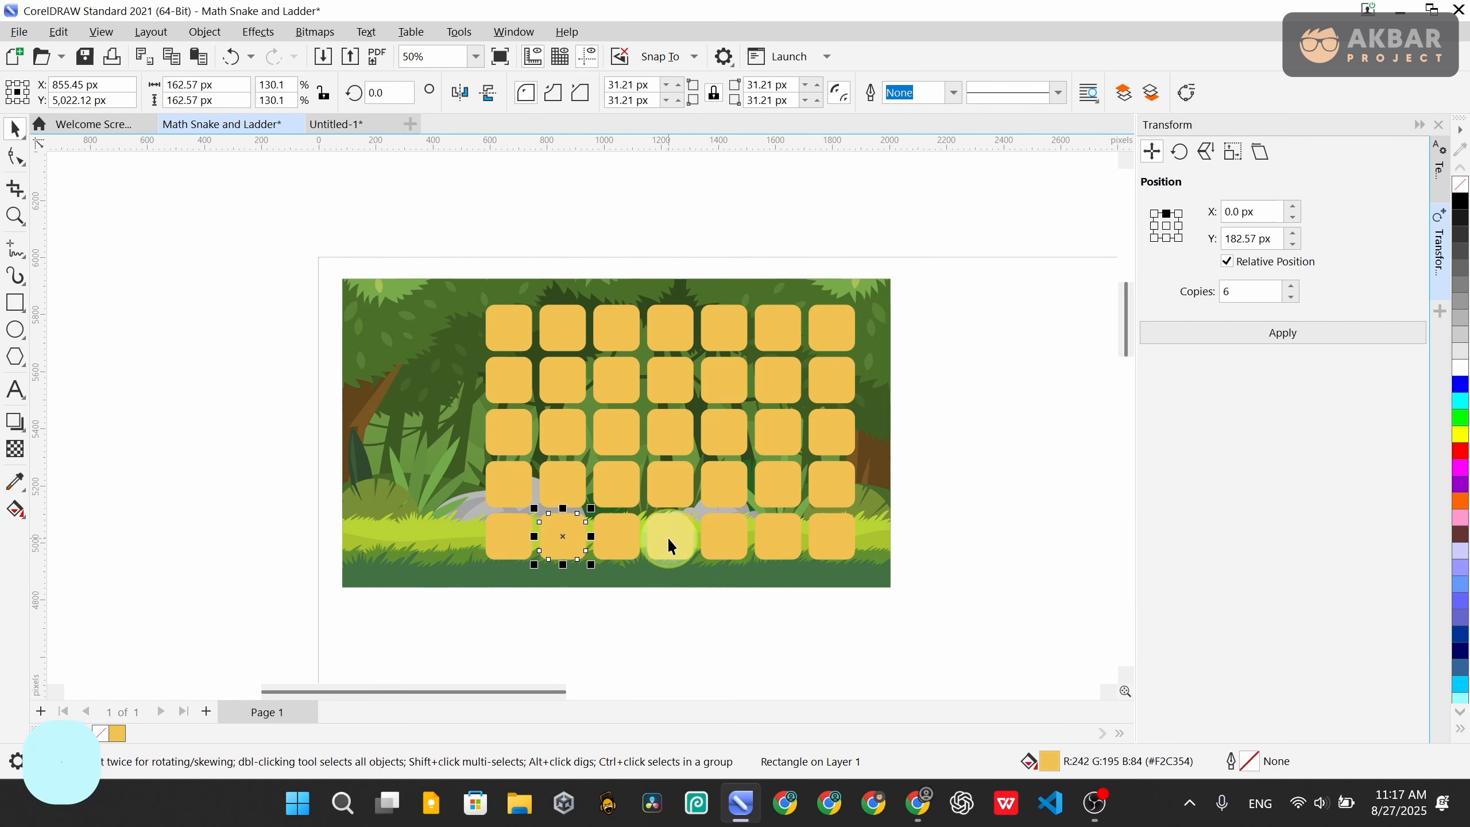
shift+click(690, 554)
shift+click(777, 532)
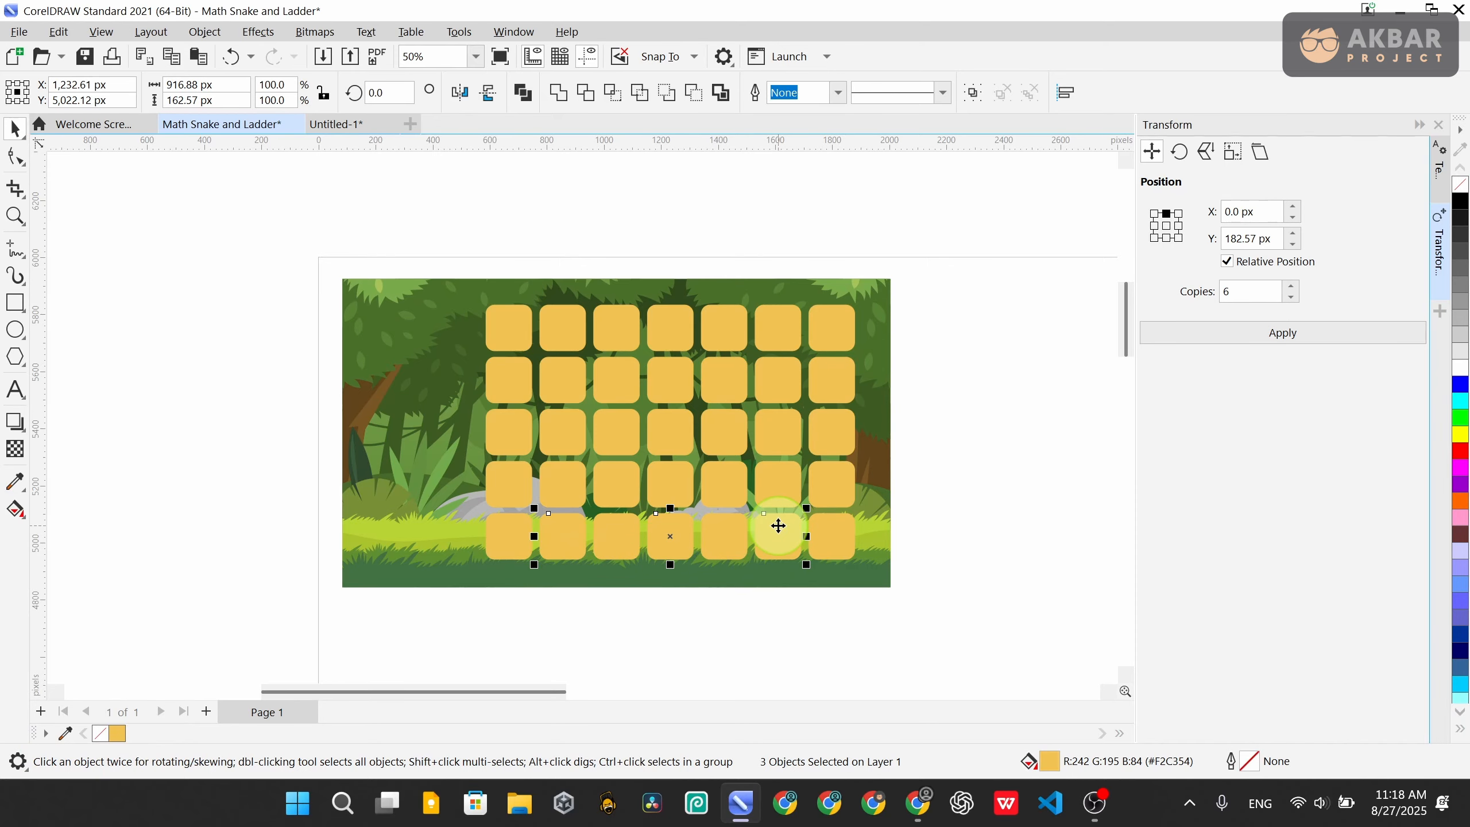
key(shift)
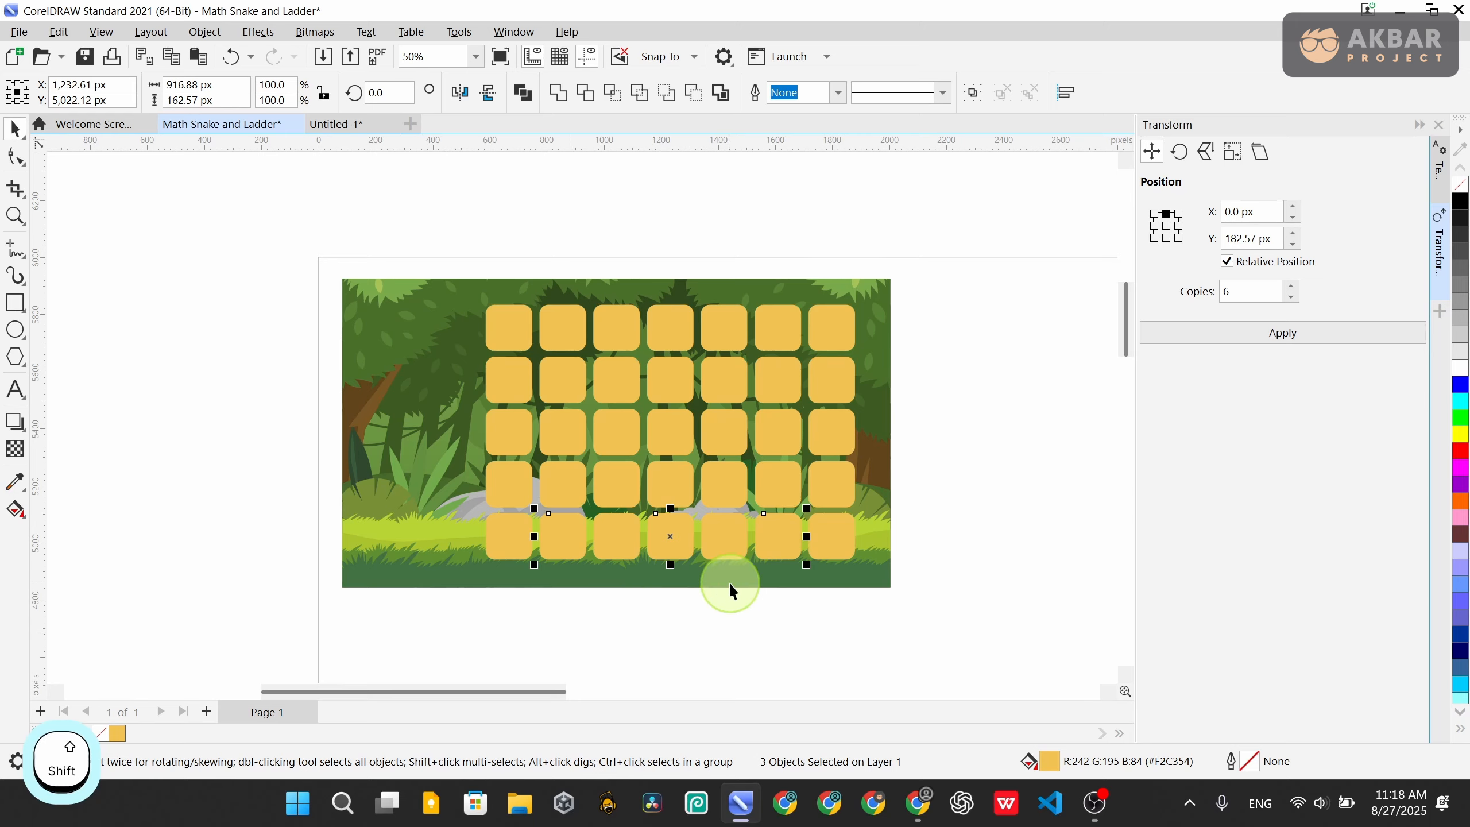
shift+click(519, 482)
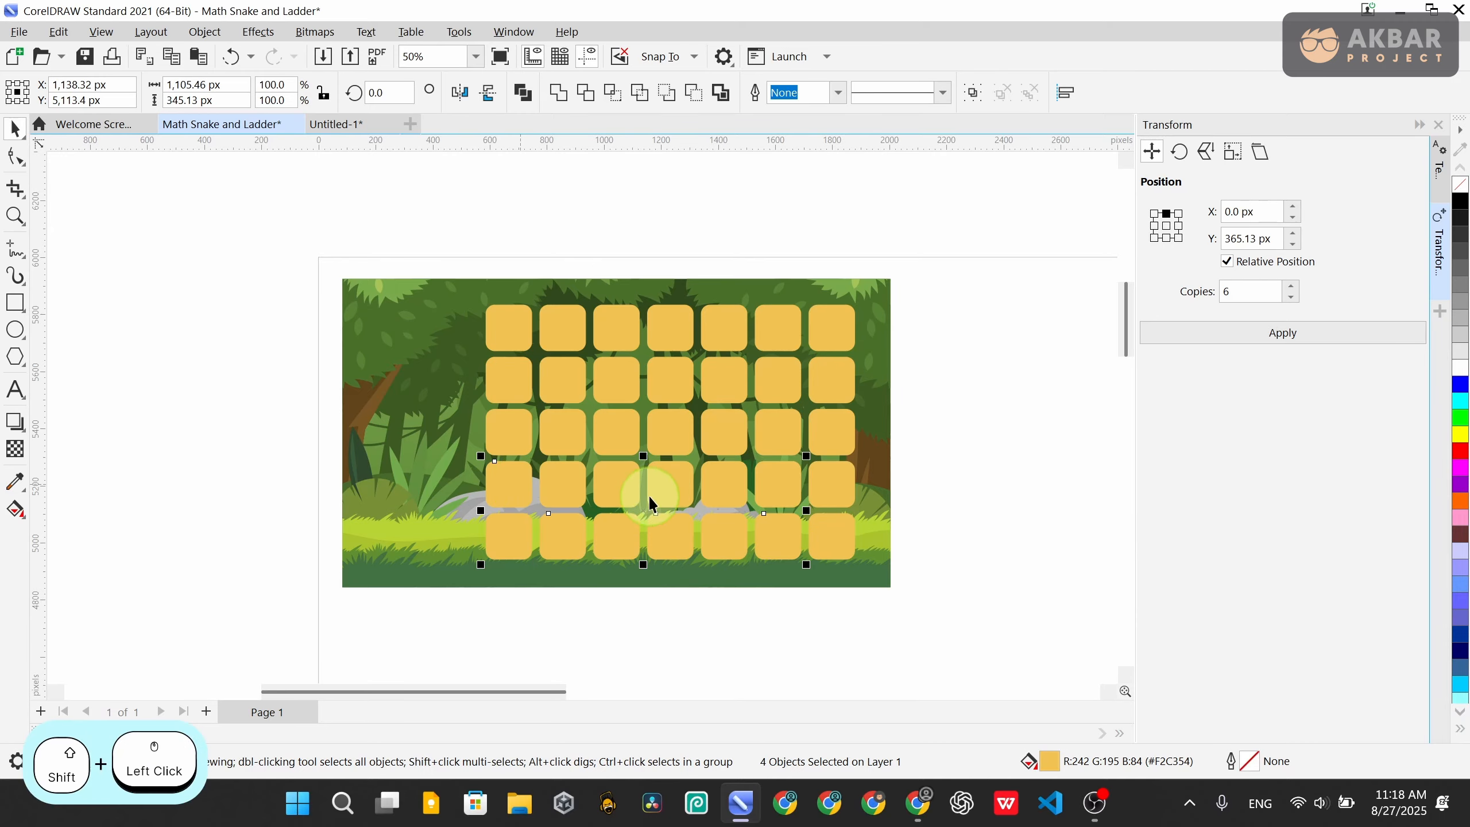
shift+click(719, 494)
shift+click(844, 484)
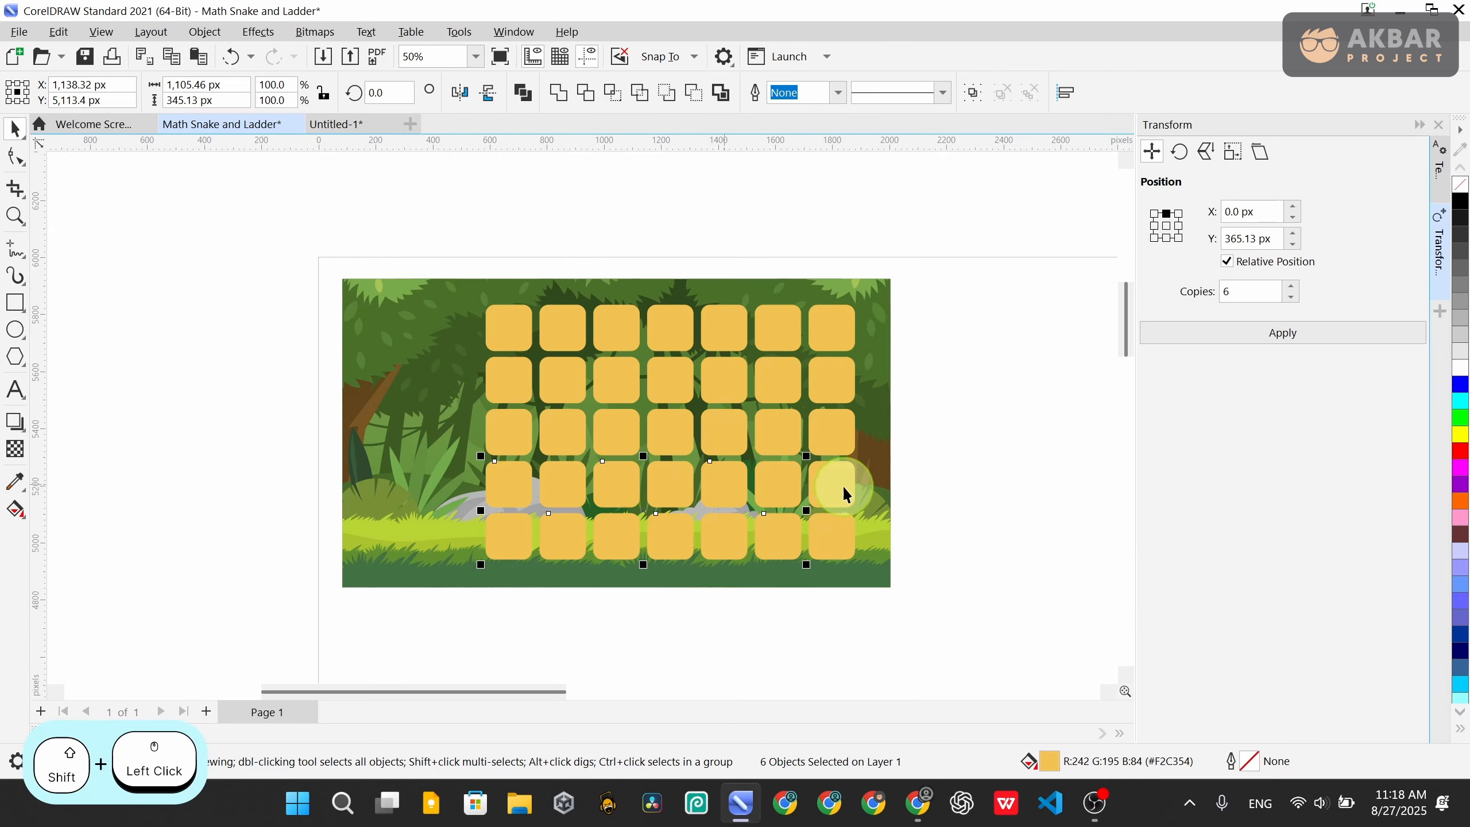
shift+click(788, 519)
shift+click(768, 433)
shift+click(670, 432)
shift+click(578, 441)
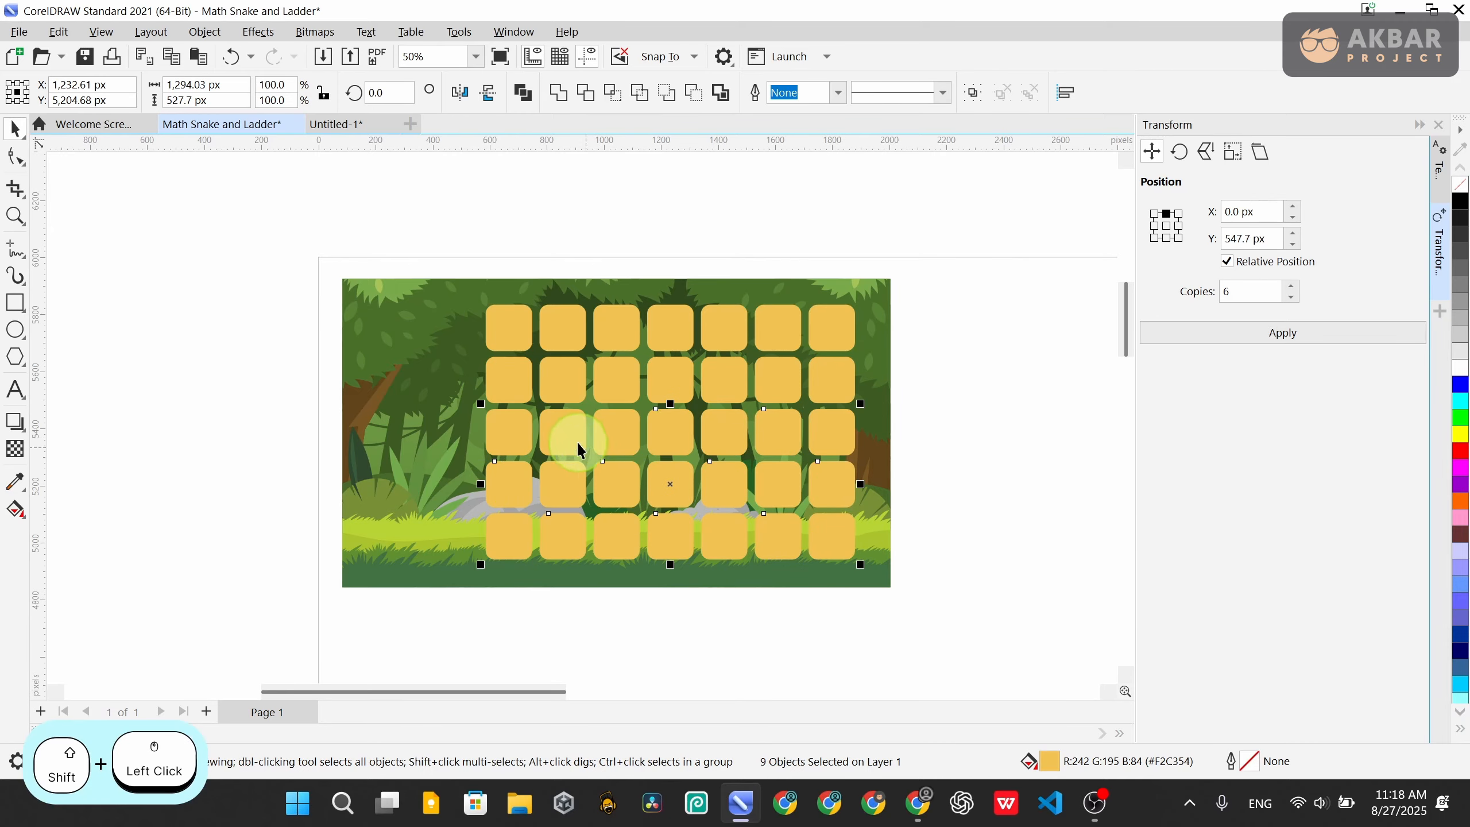
shift+click(528, 387)
shift+click(607, 382)
shift+click(722, 383)
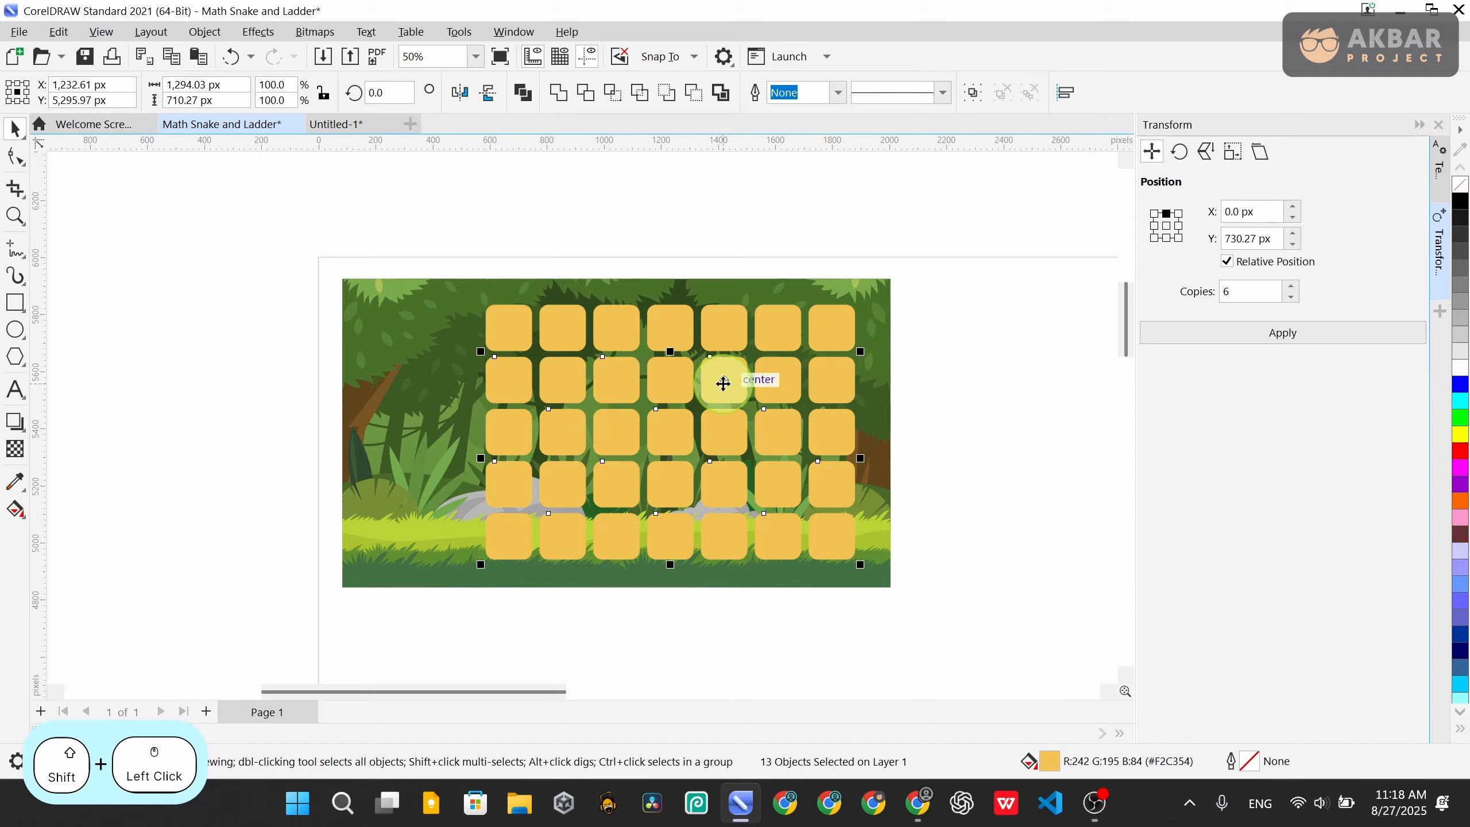
shift+click(824, 386)
shift+click(768, 327)
shift+click(670, 328)
shift+click(563, 328)
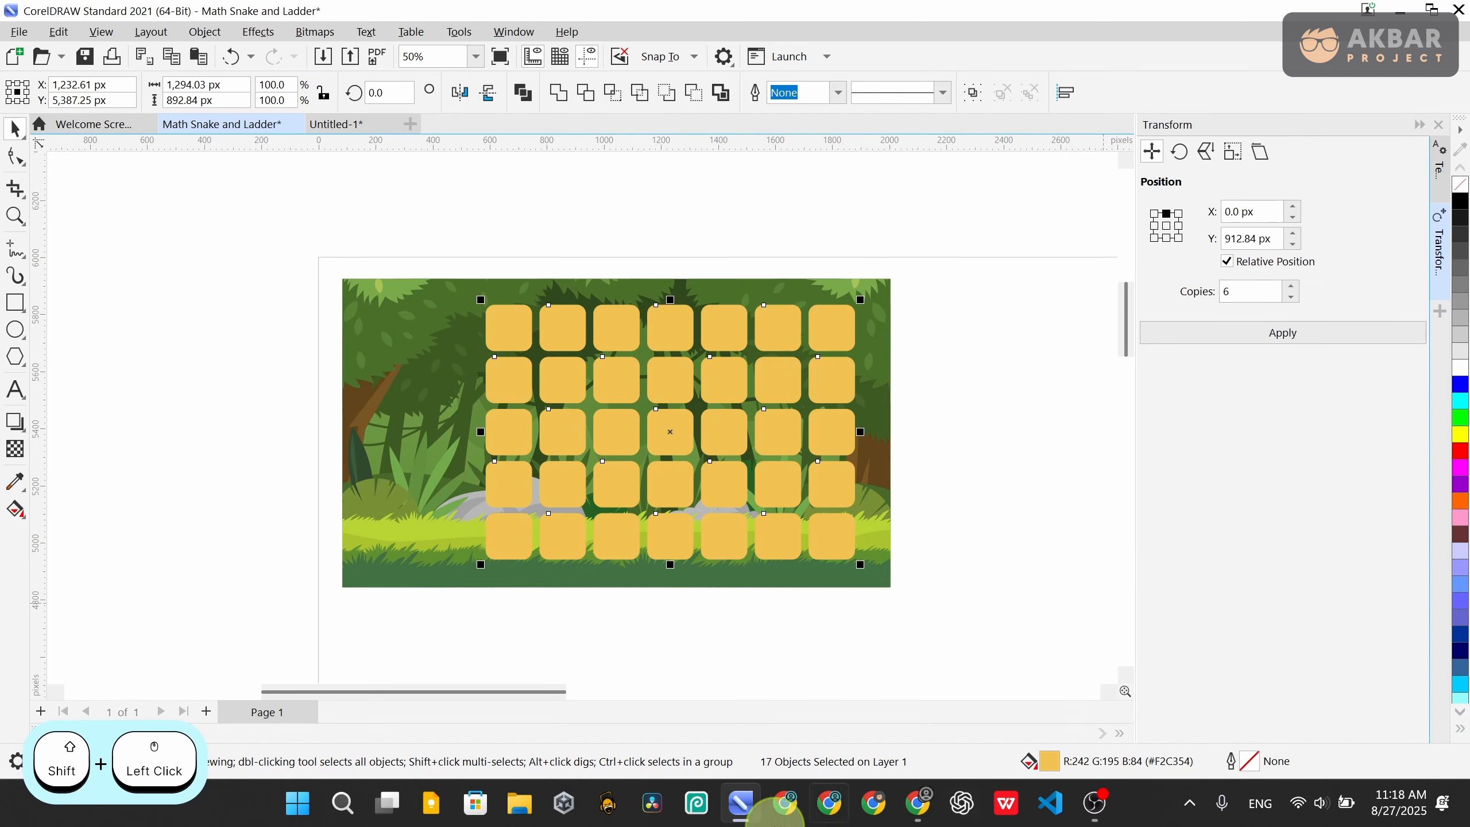
mouse_move(763, 799)
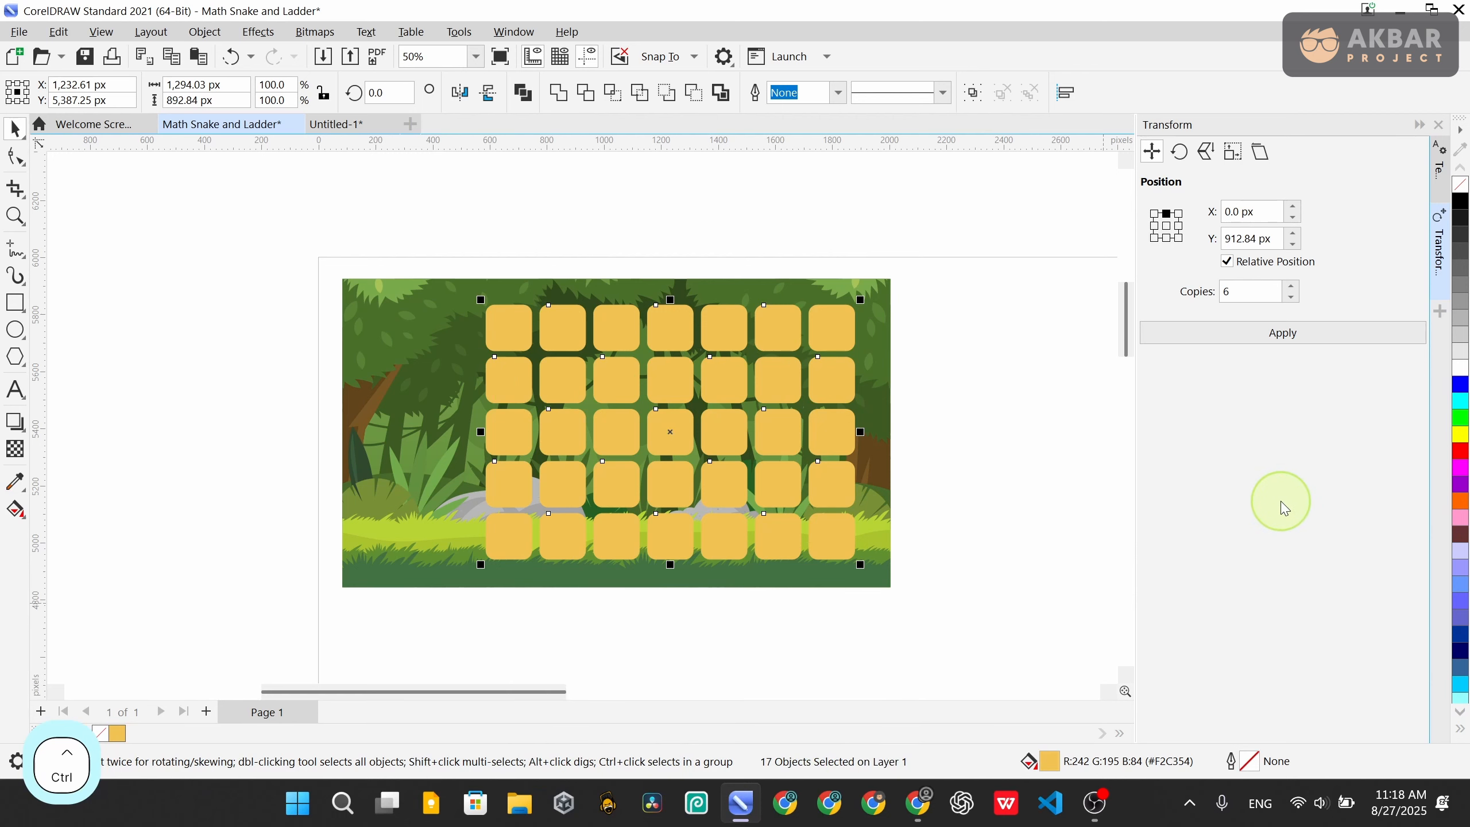
key(ctrl+g)
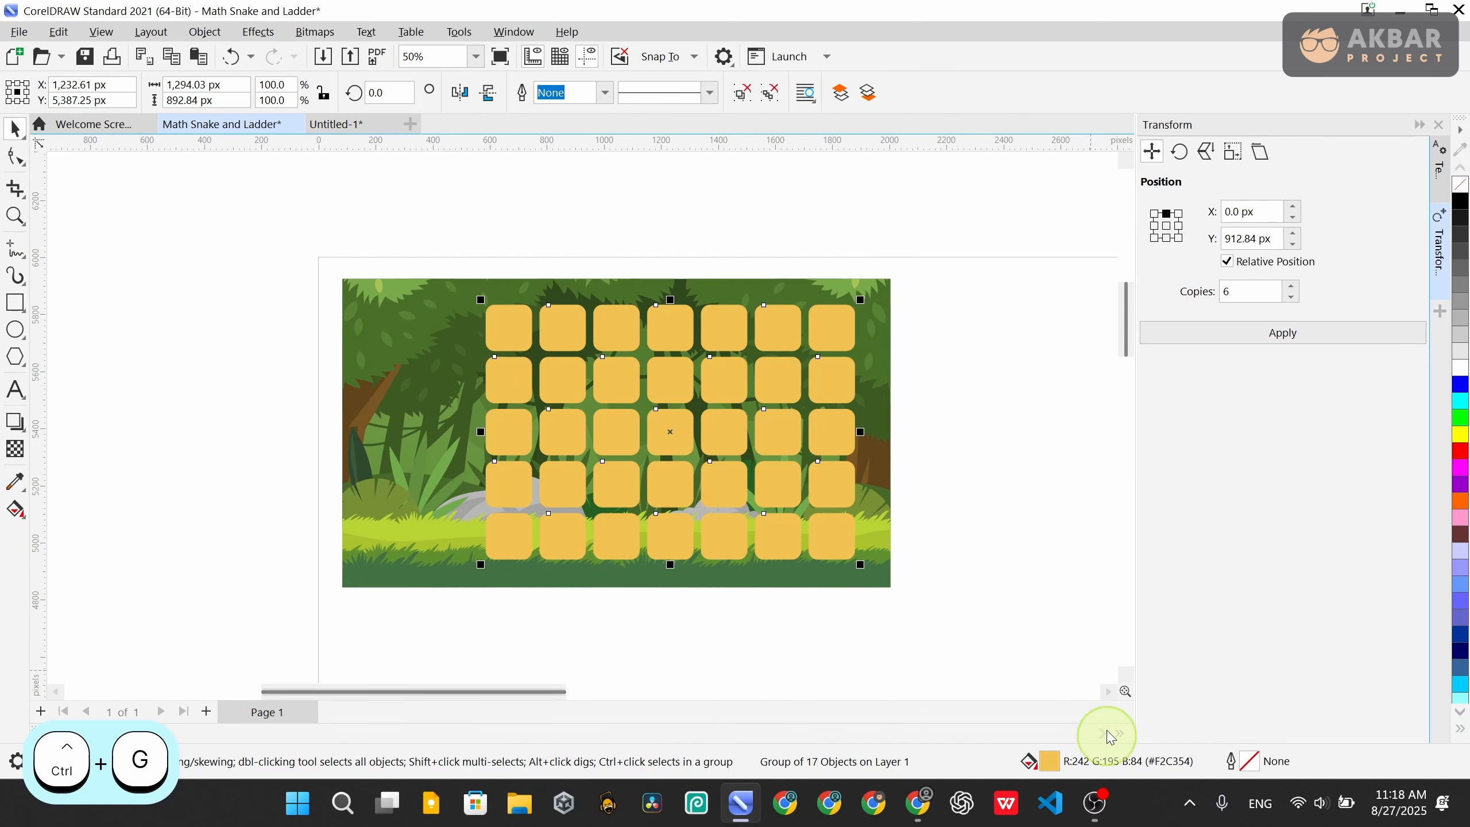
Change the uniform fill of the grouped alternating squares to light blue #5BDDF7 and deselect the group
click(1049, 760)
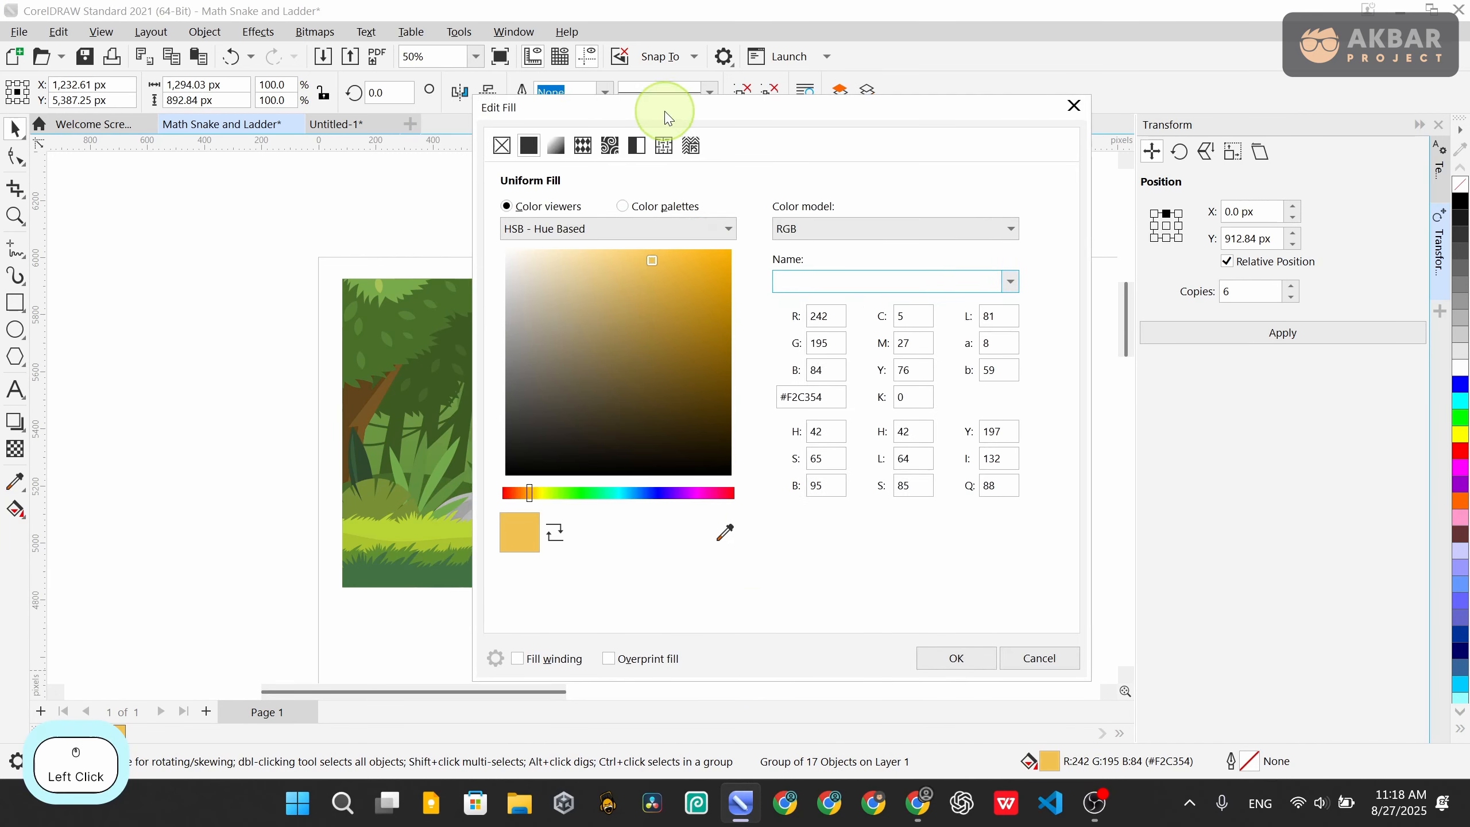
drag(666, 111, 927, 97)
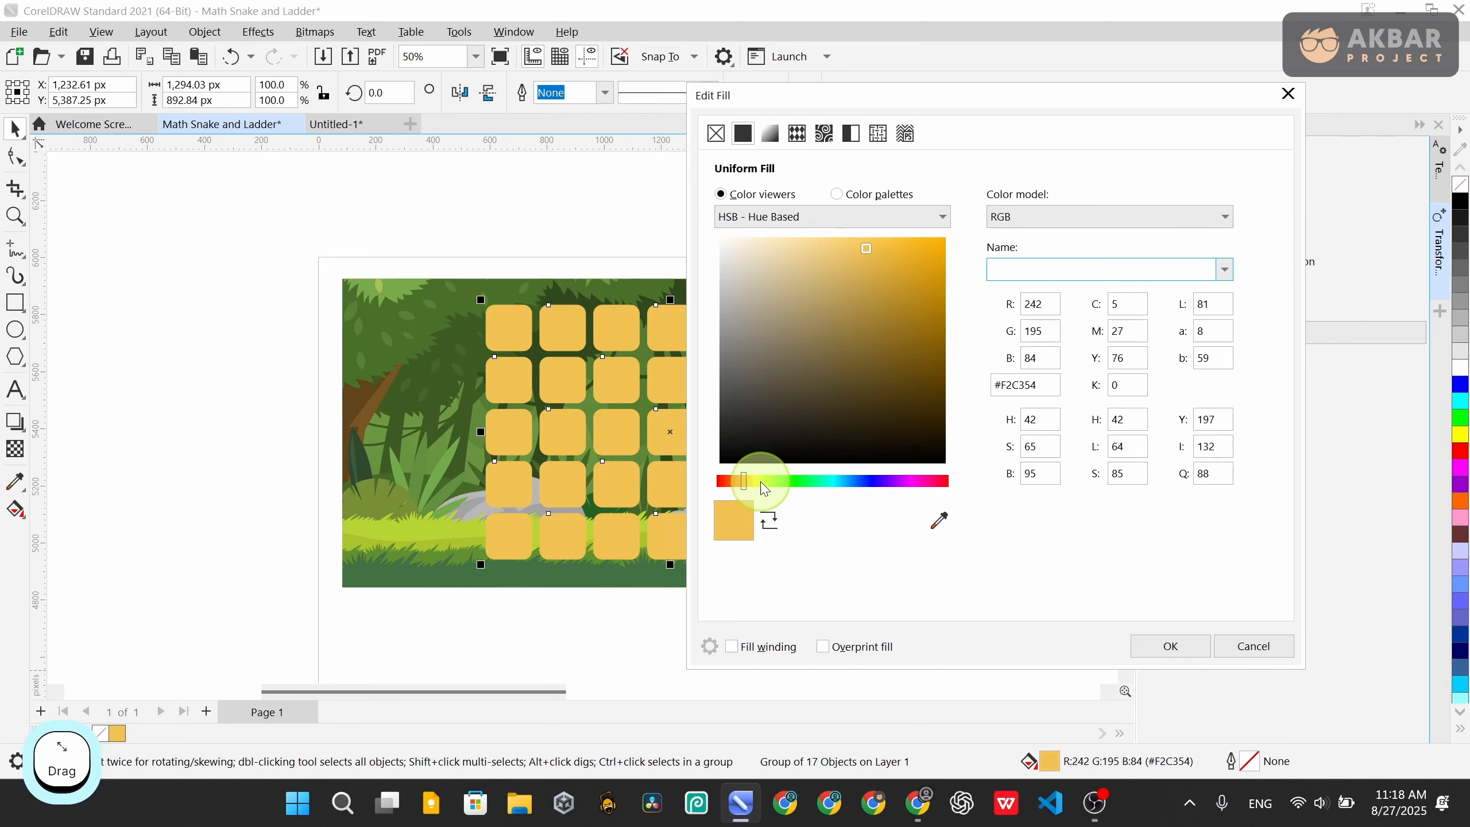
drag(764, 488, 842, 488)
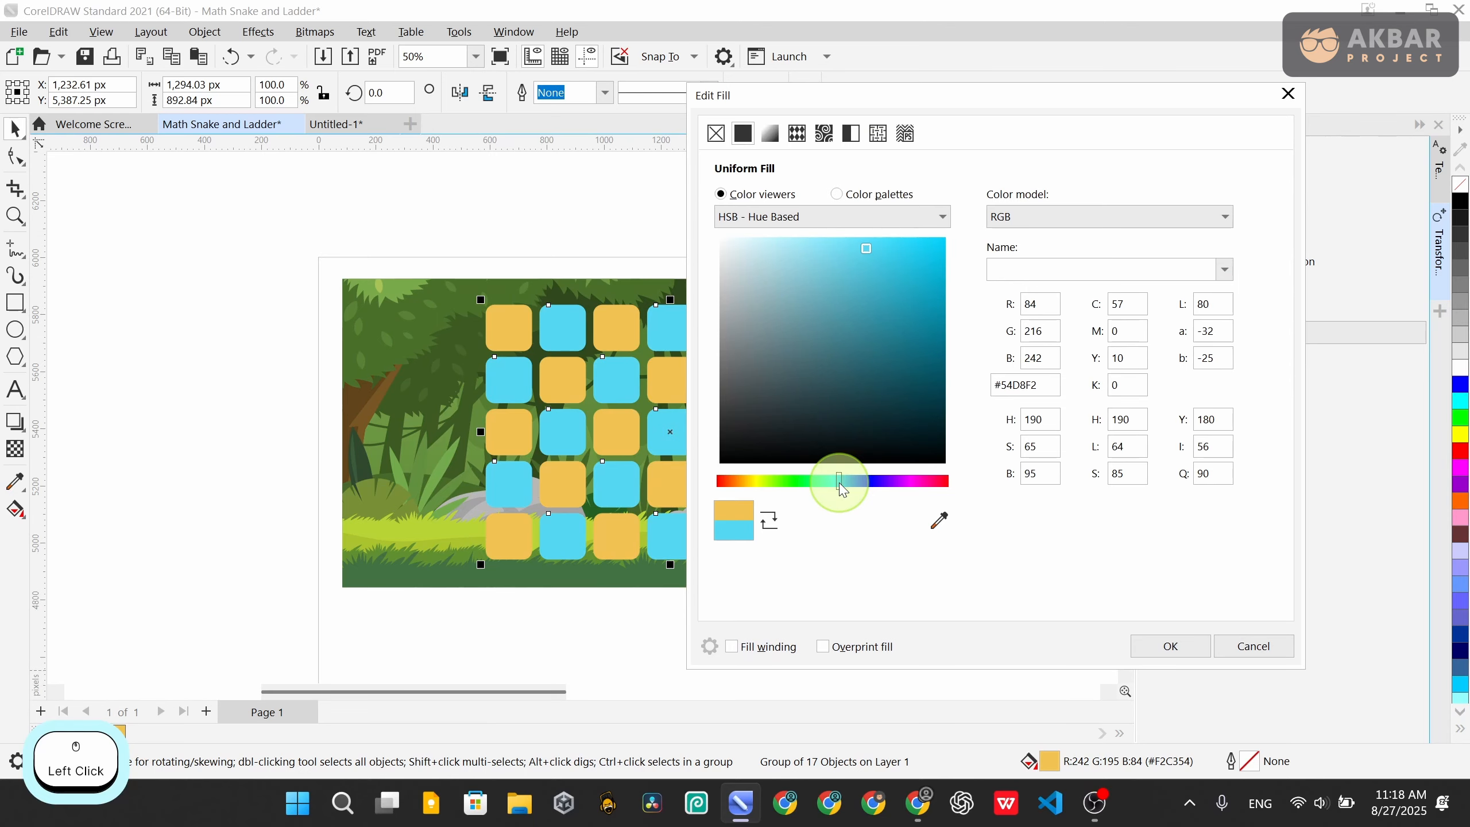
mouse_move(887, 273)
mouse_down()
mouse_move(837, 246)
mouse_move(863, 249)
mouse_up()
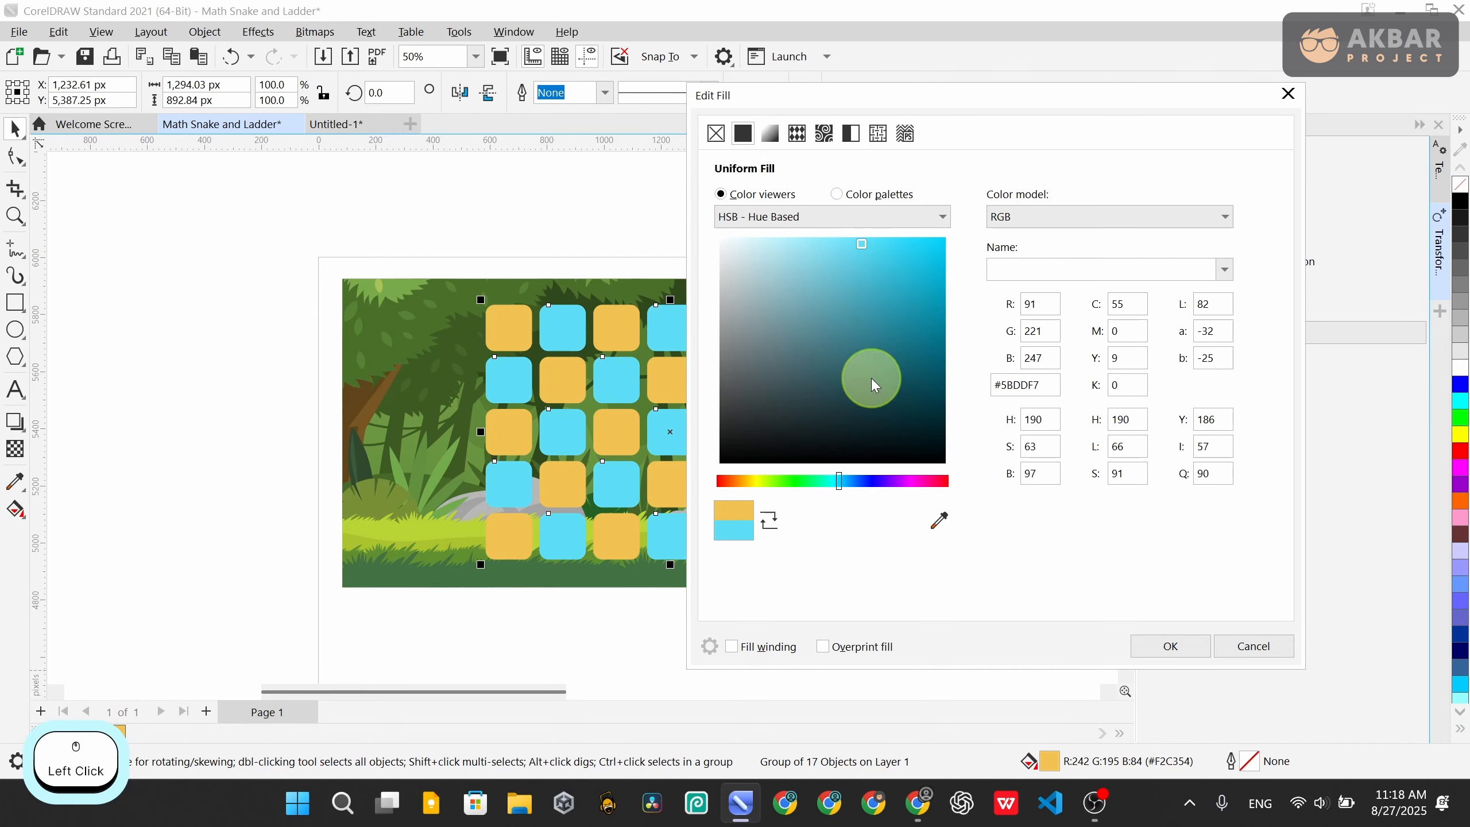
click(1161, 645)
click(949, 429)
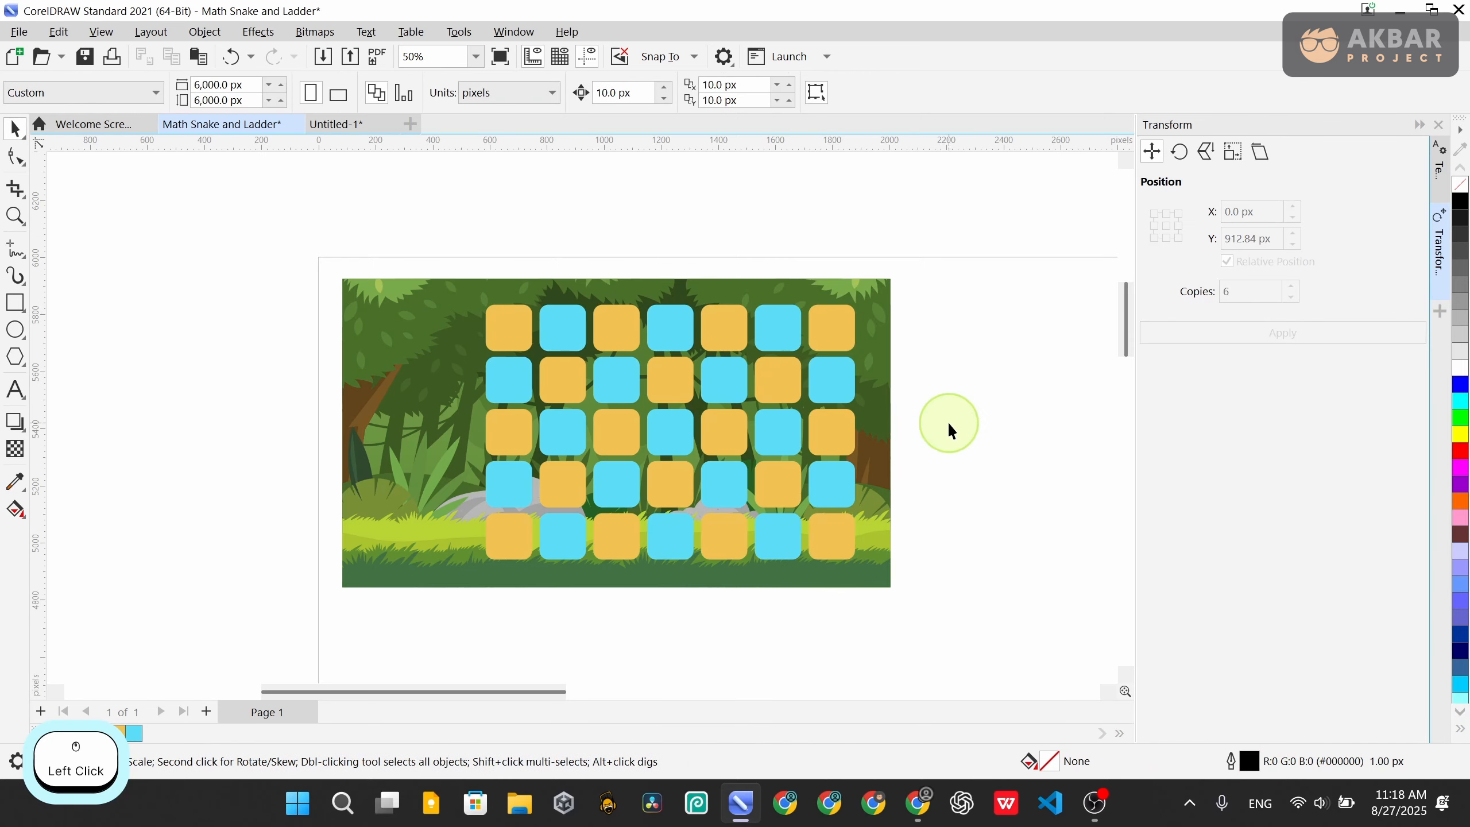
Draw a rectangle about 1,360 by 965 px around all the checkerboard squares, leaving an even margin on every side
drag(864, 432, 866, 363)
scroll(872, 367, down, 3)
scroll(898, 371, up, 2)
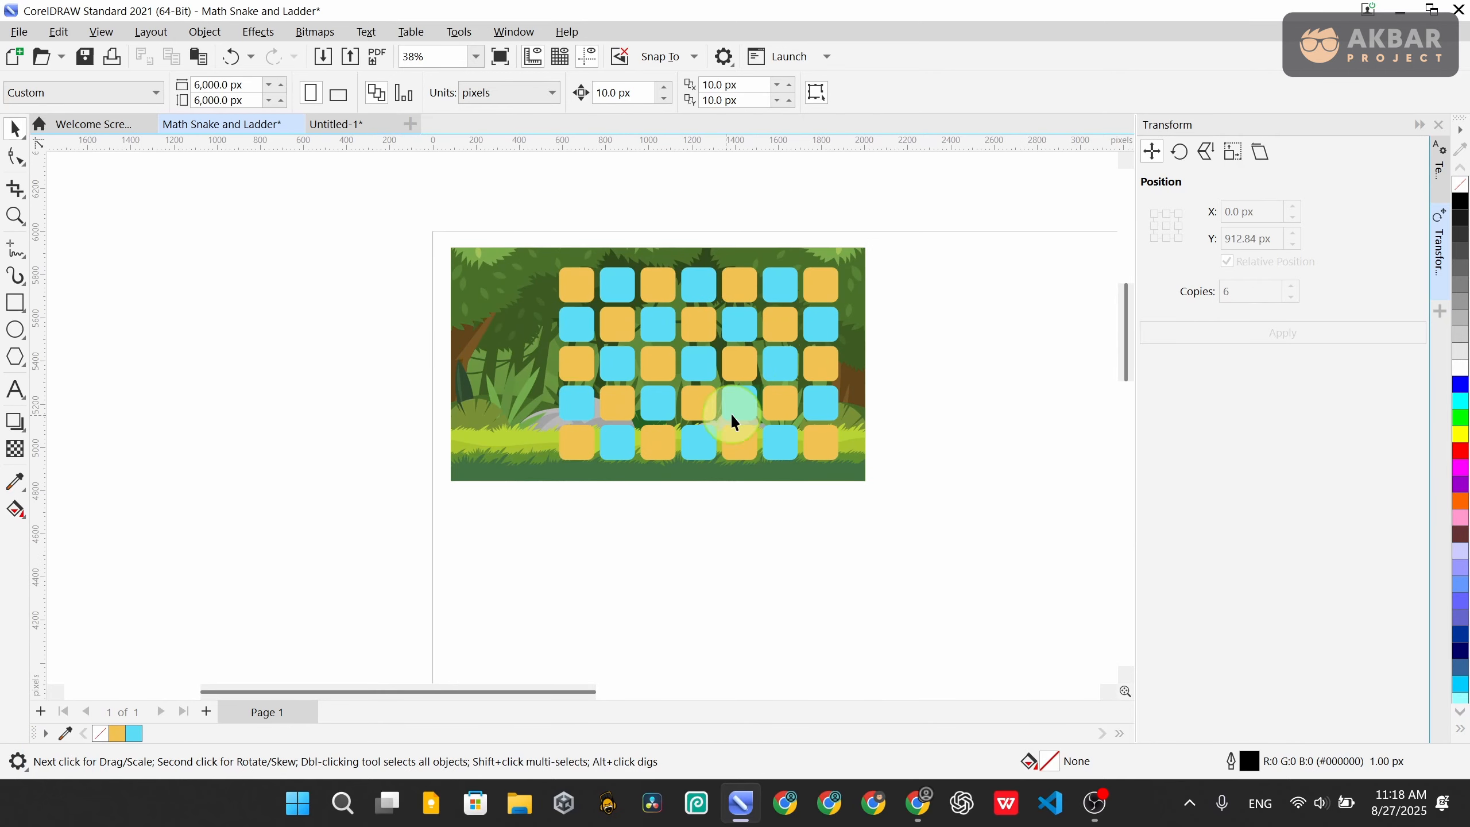
click(15, 278)
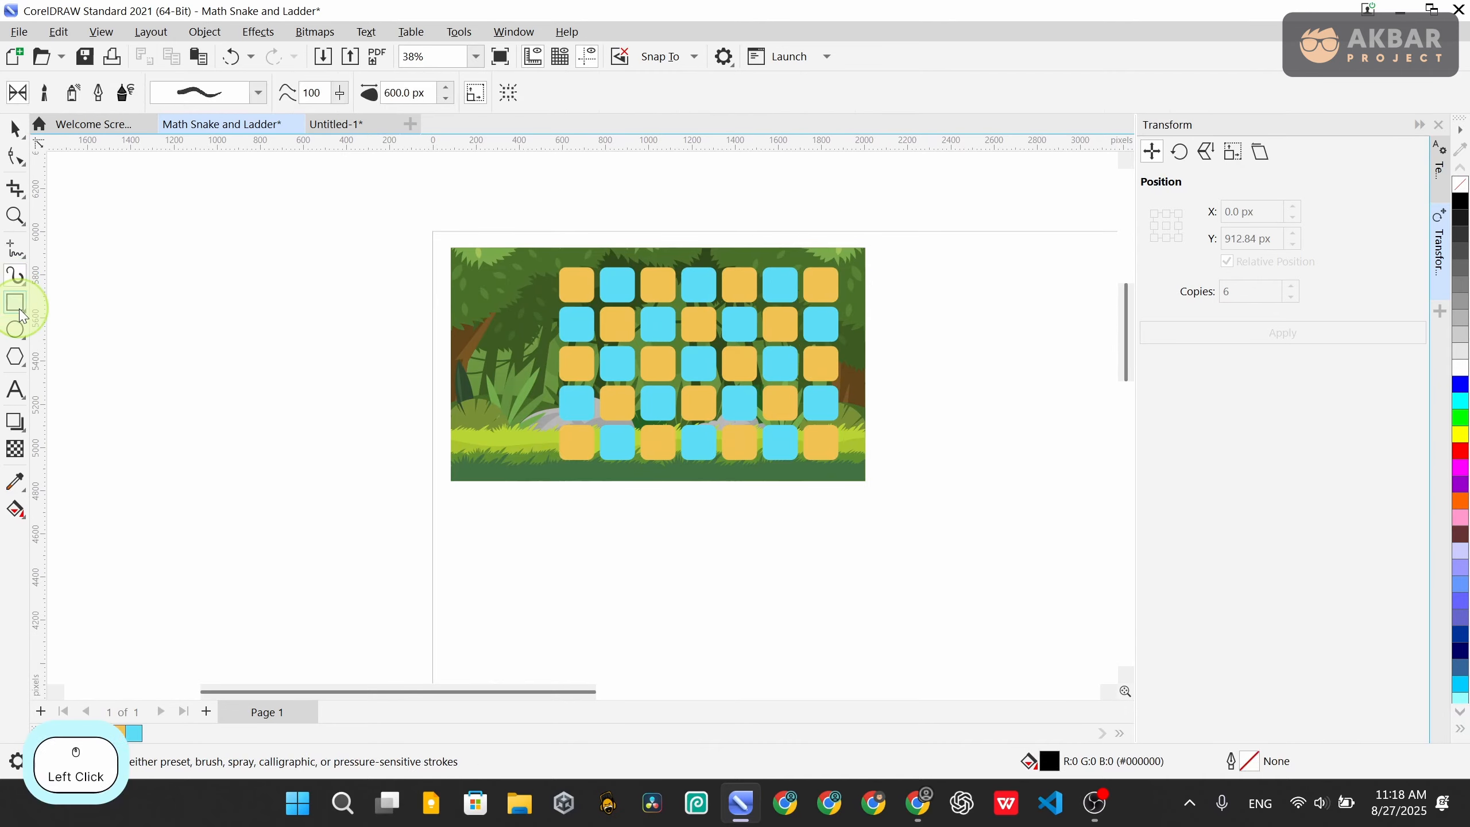
click(14, 302)
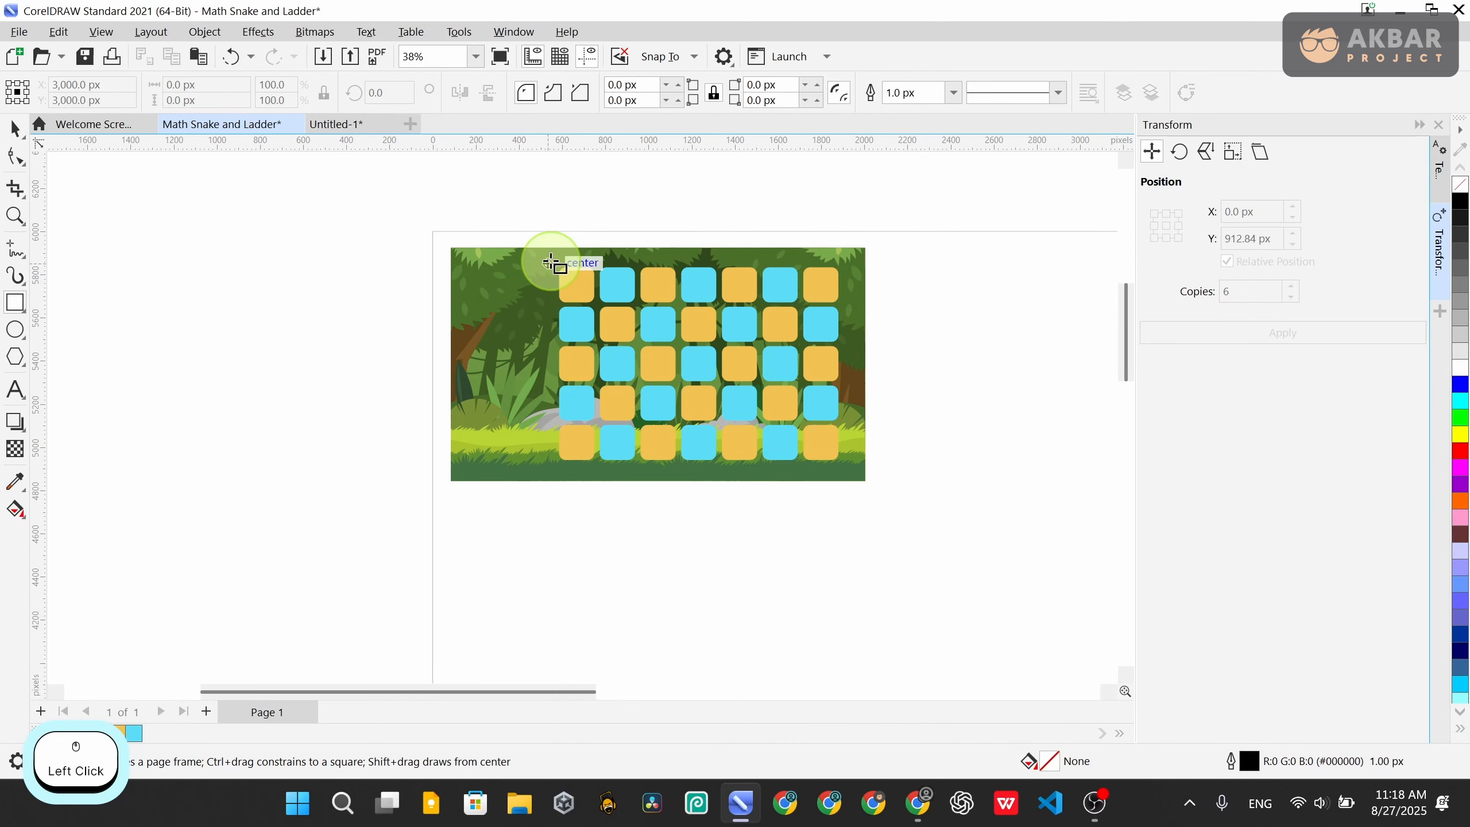
scroll(602, 277, up, 2)
drag(969, 373, 886, 374)
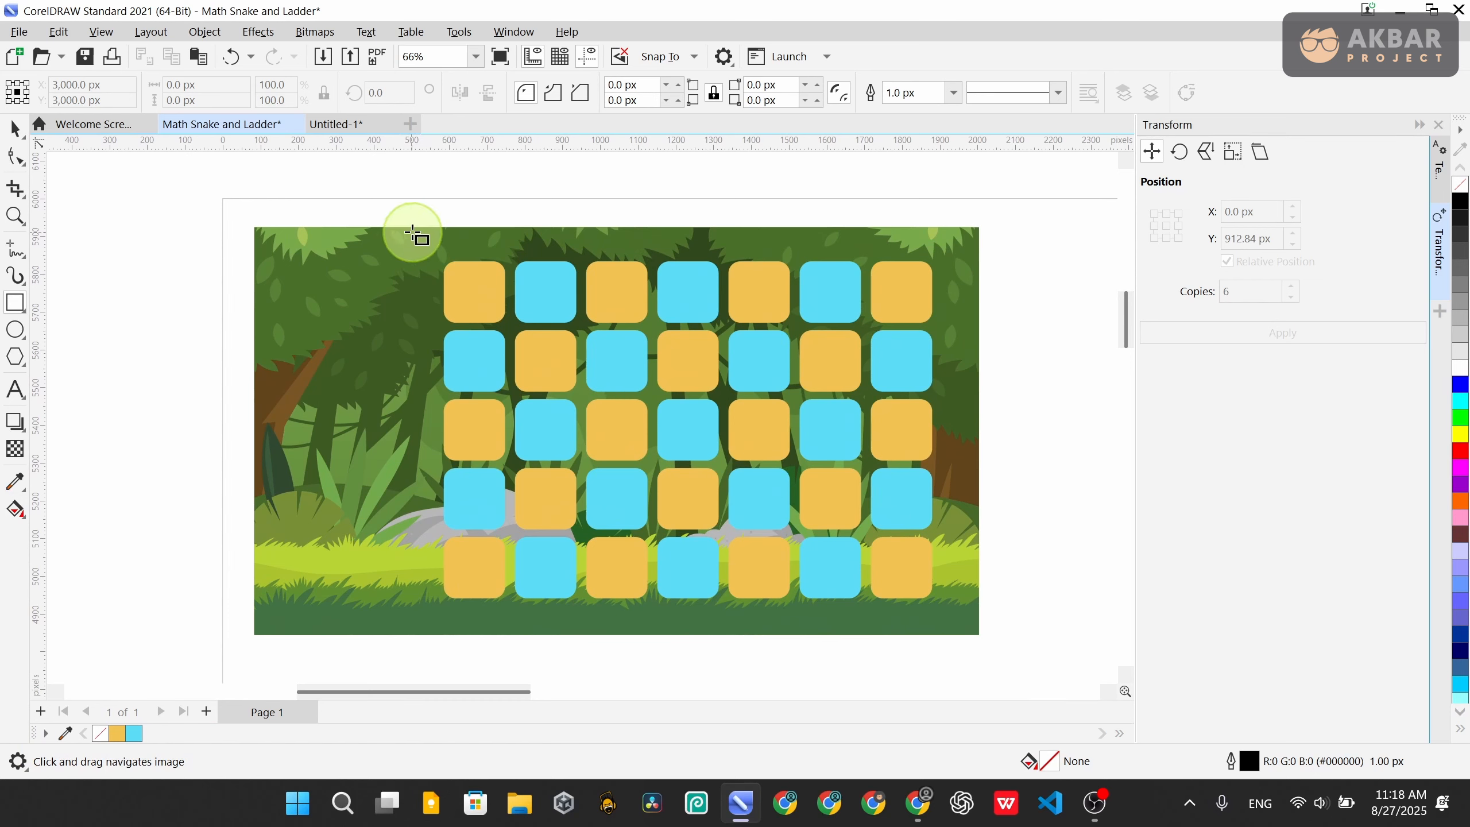
drag(431, 250, 944, 615)
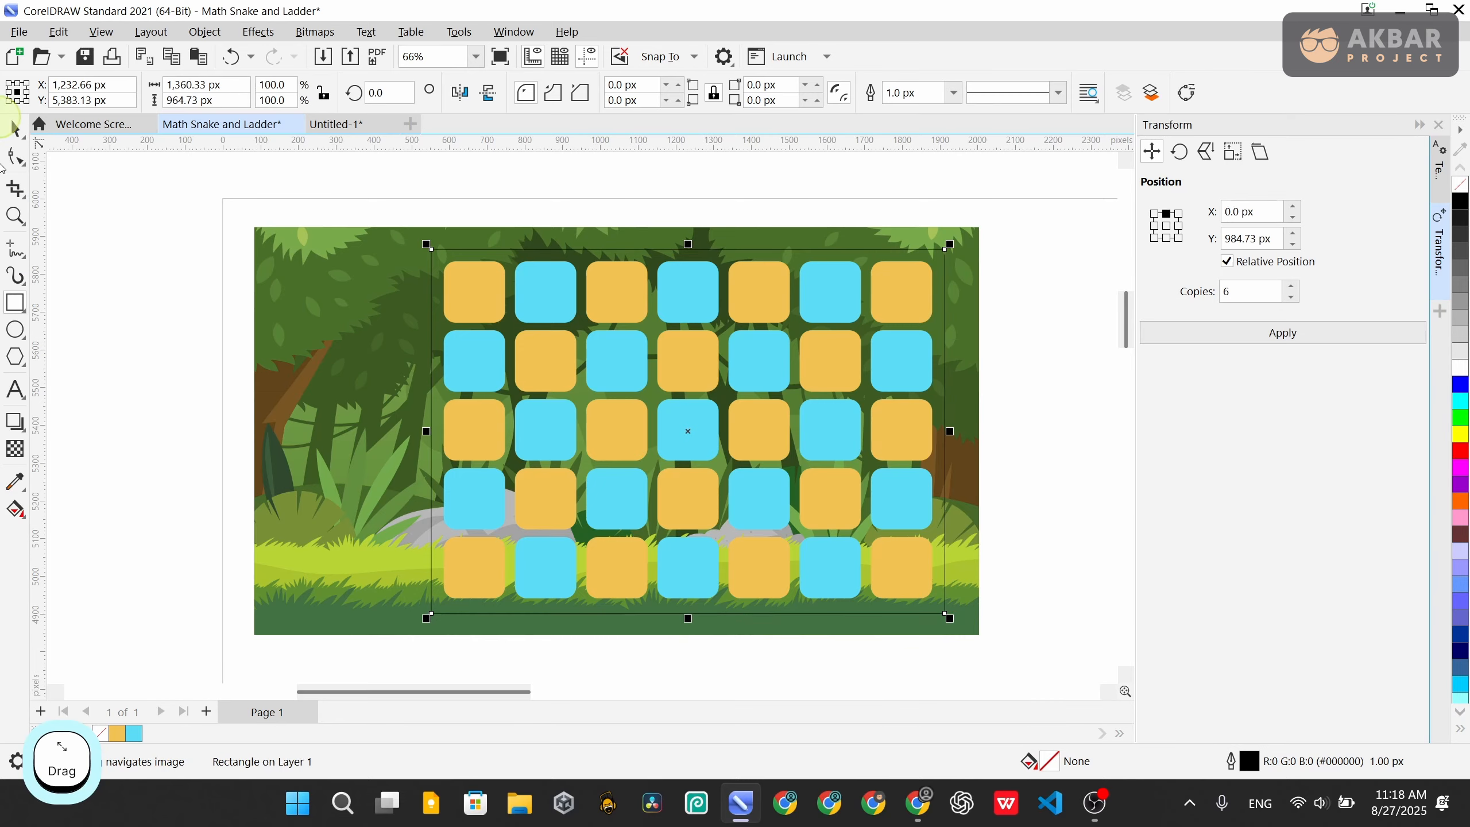
click(15, 128)
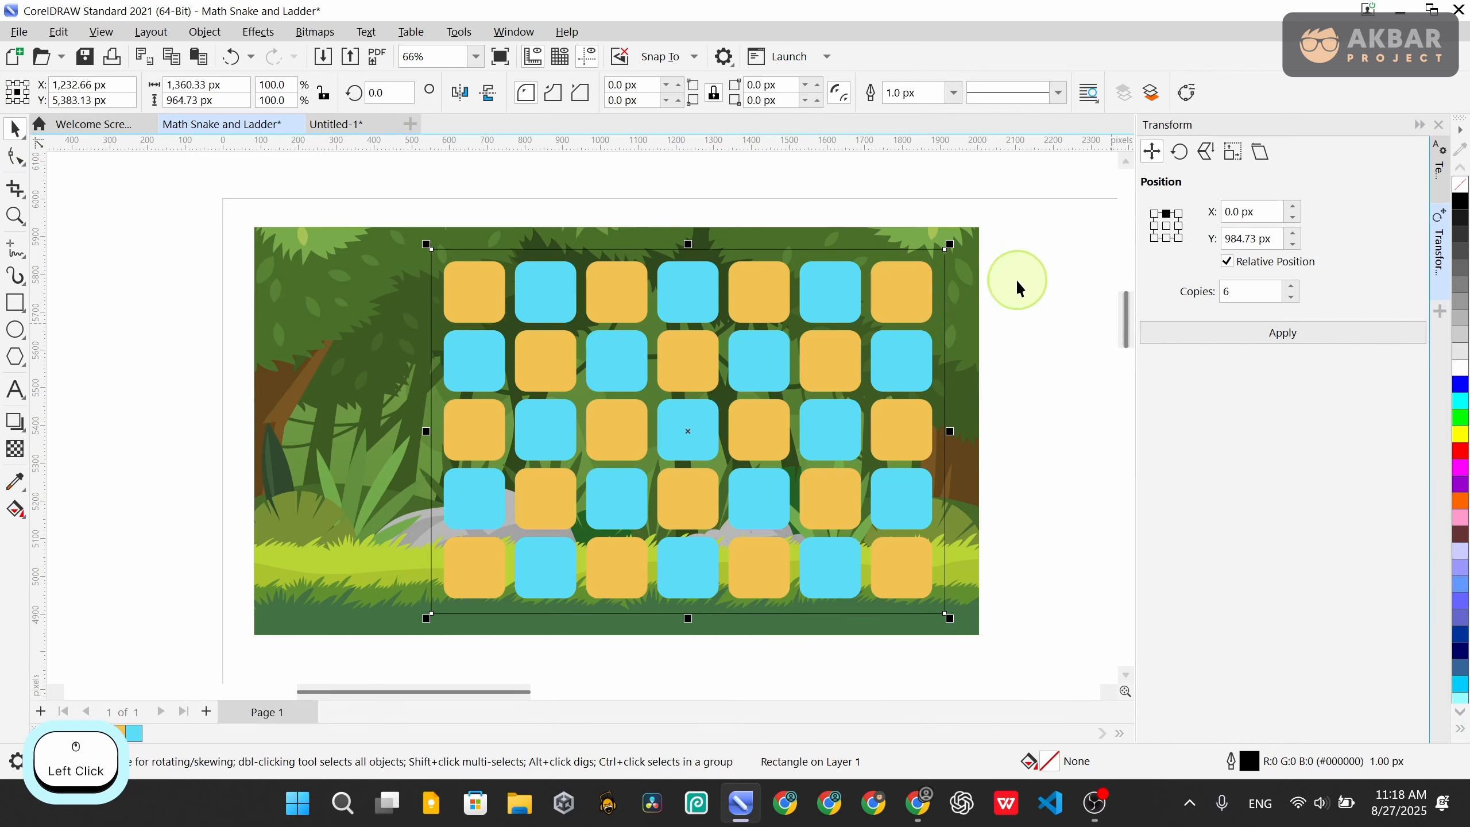
Fill the large rectangle white, remove its outline and round all four corners to 54 px
click(1460, 368)
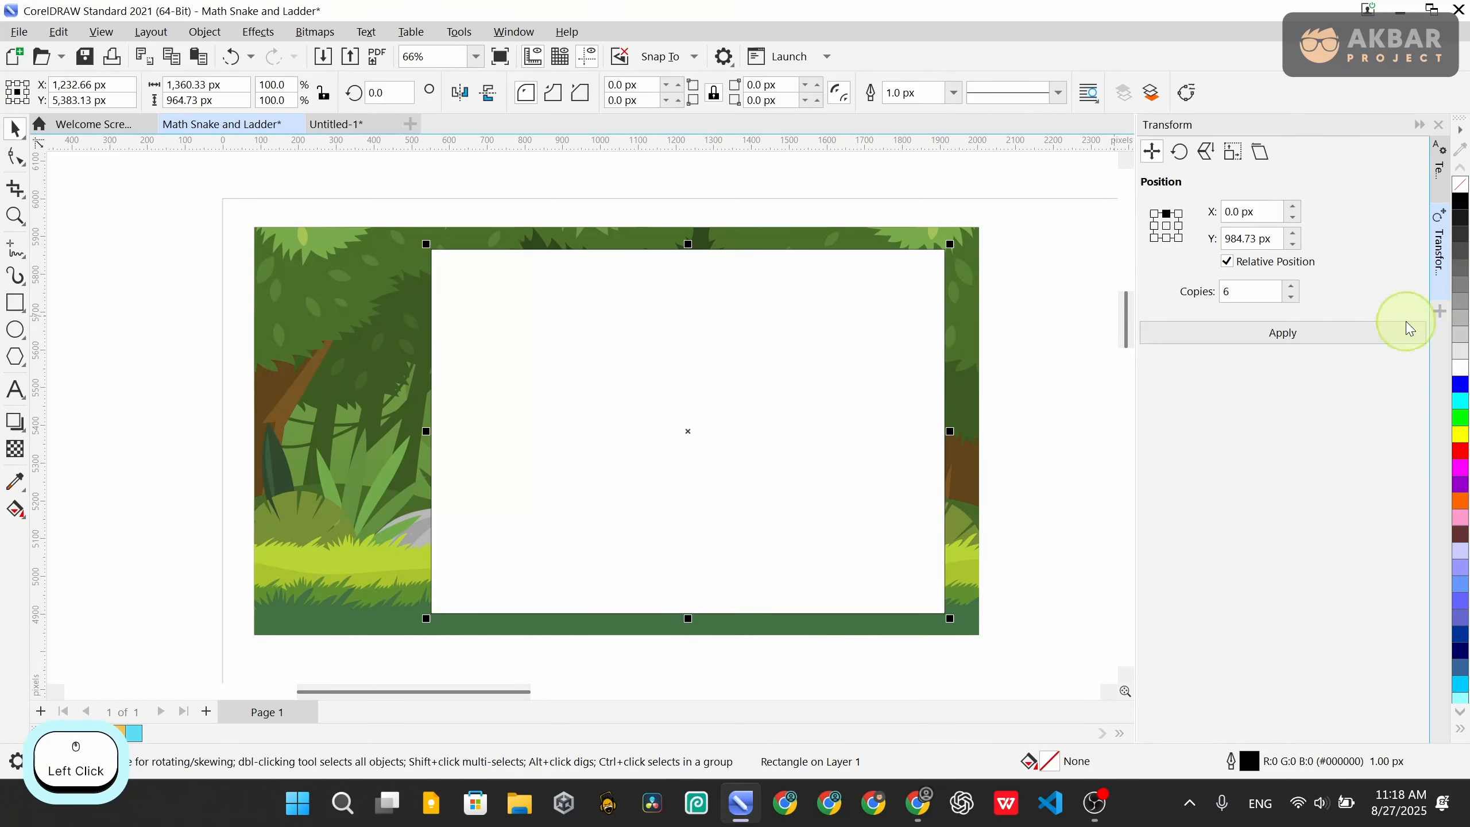
right_click(1460, 191)
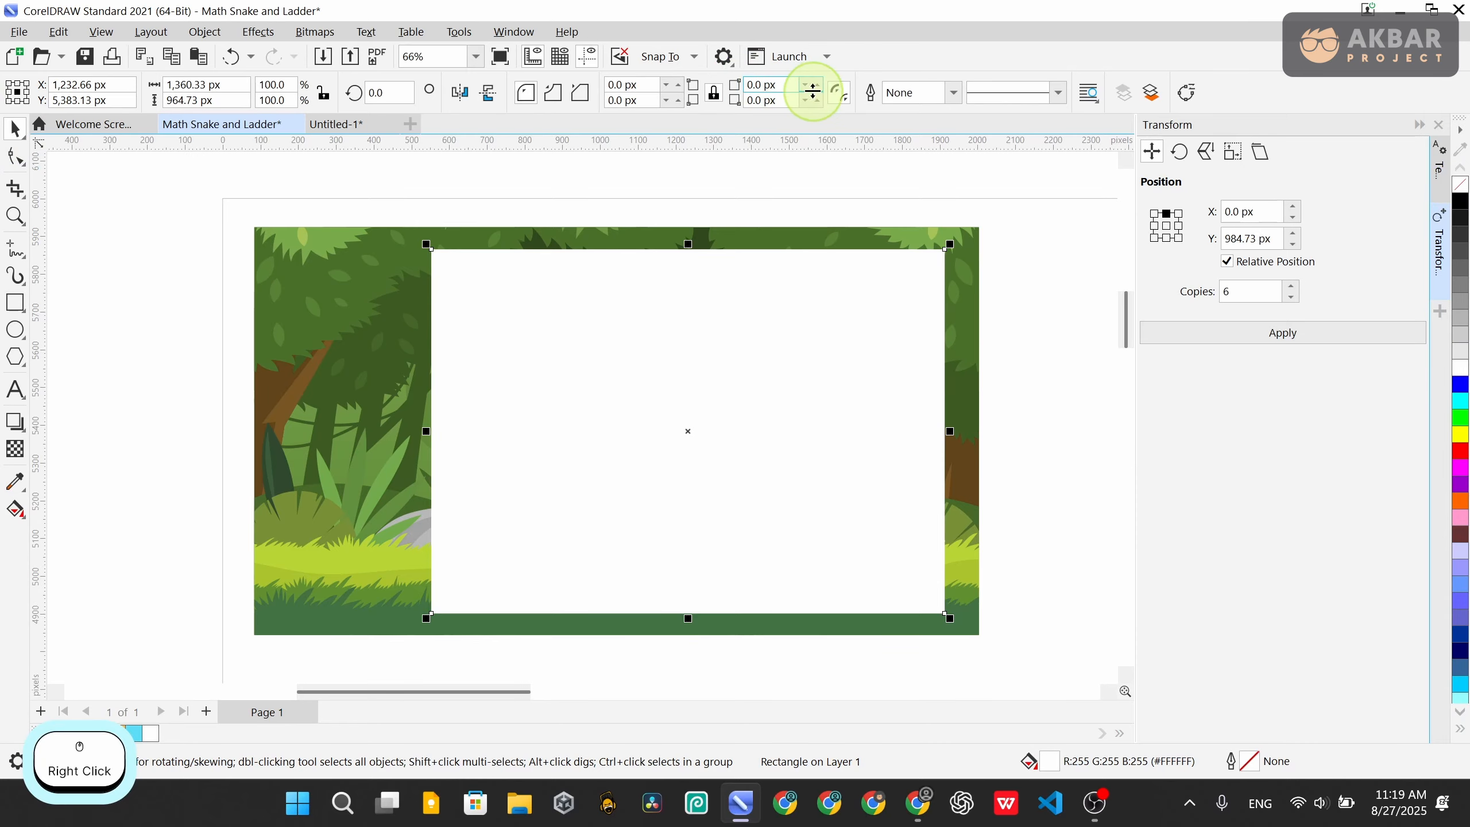
drag(813, 92, 816, 75)
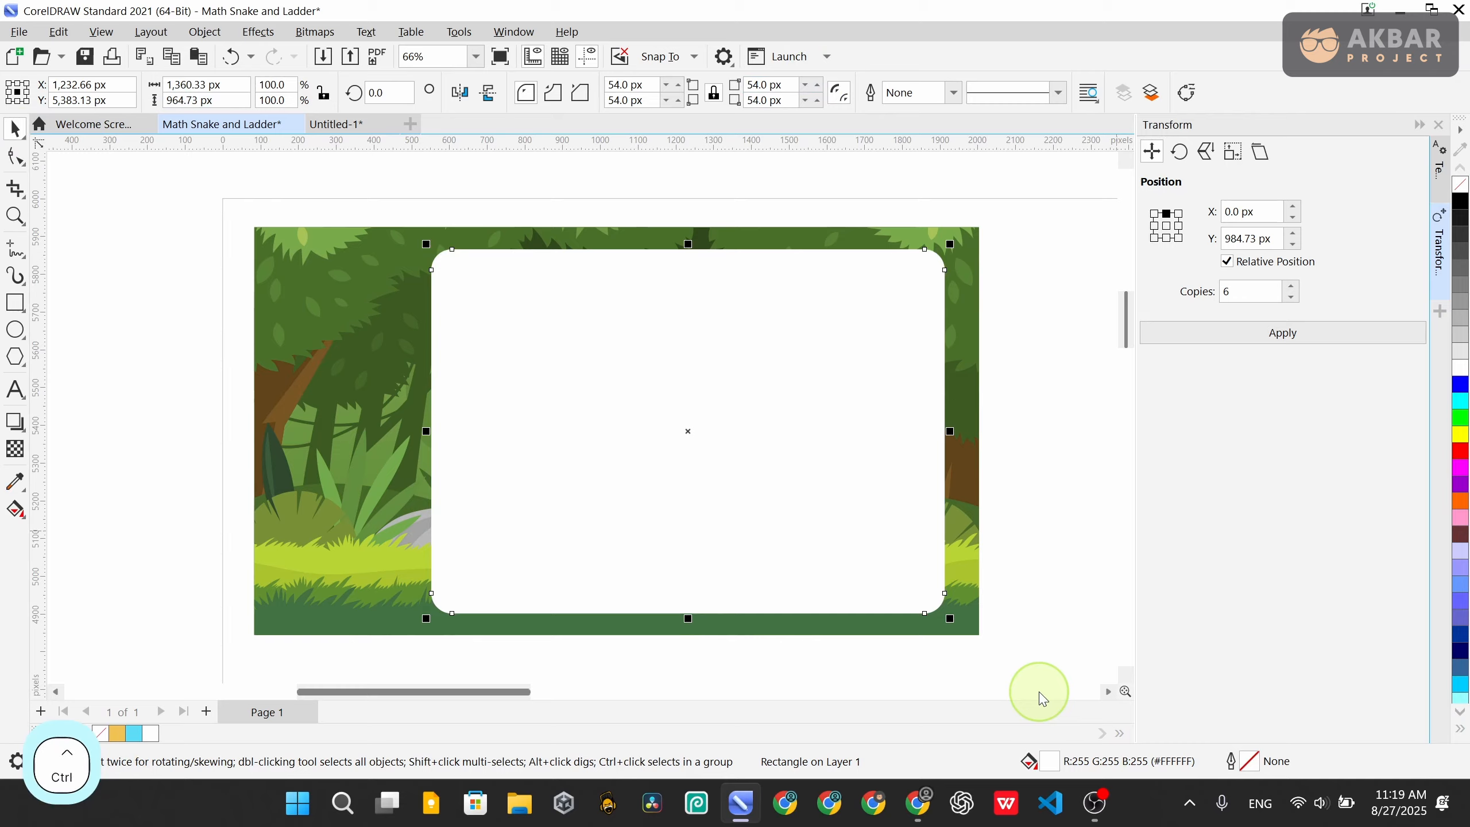
Send the white rounded rectangle backward until it lies behind every square but in front of the jungle background, and deselect it
key(ctrl+Page_Down)
key(ctrl+Page_Down)
key(ctrl+Page_Down)
key(ctrl+Page_Down)
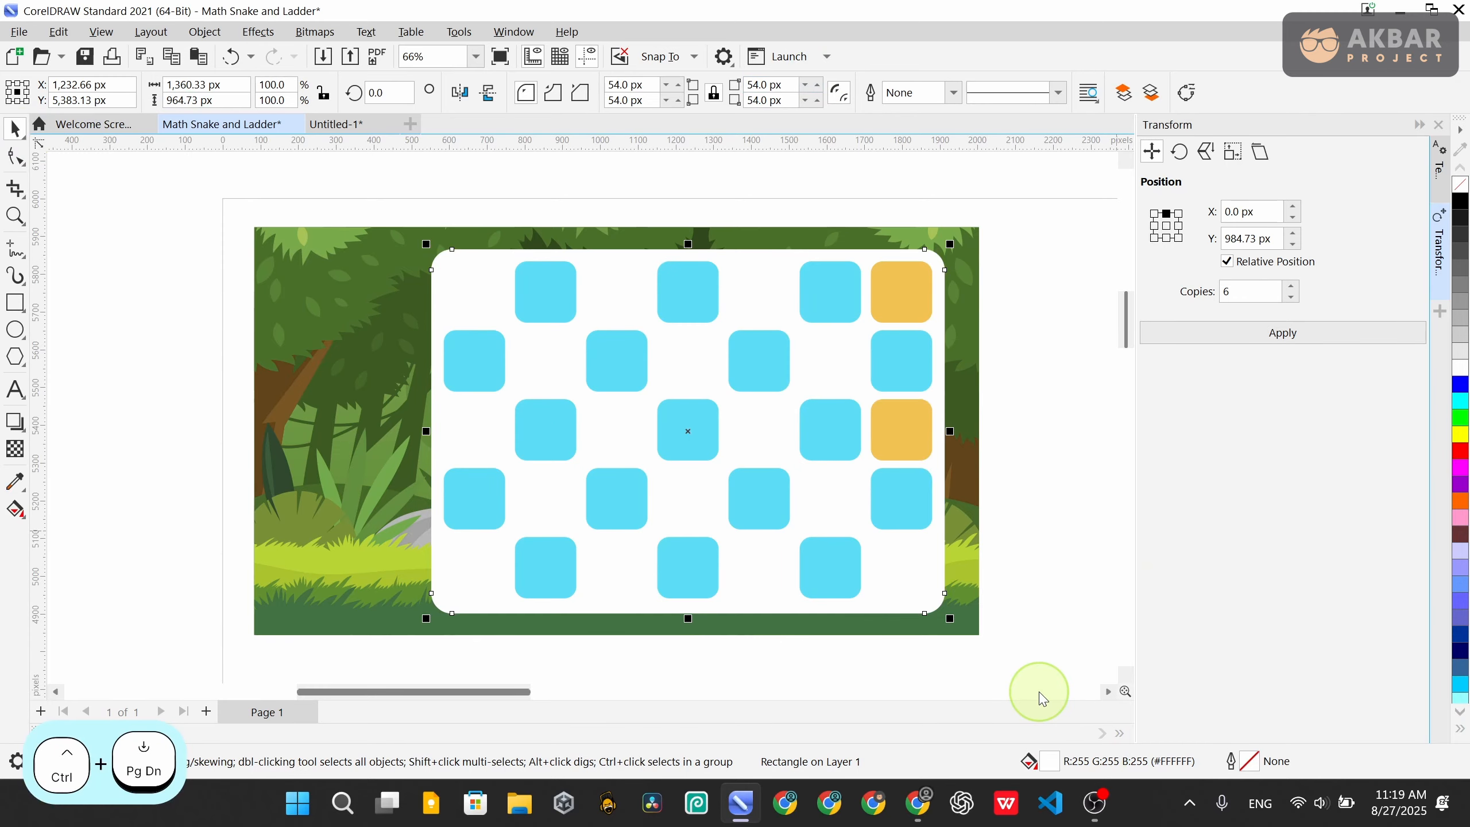
key(ctrl+Page_Down)
key(ctrl+Page_Down)
key(ctrl+Page_Down)
key(ctrl+Page_Down)
key(ctrl+Page_Down)
key(ctrl+Page_Down)
key(ctrl+Page_Down)
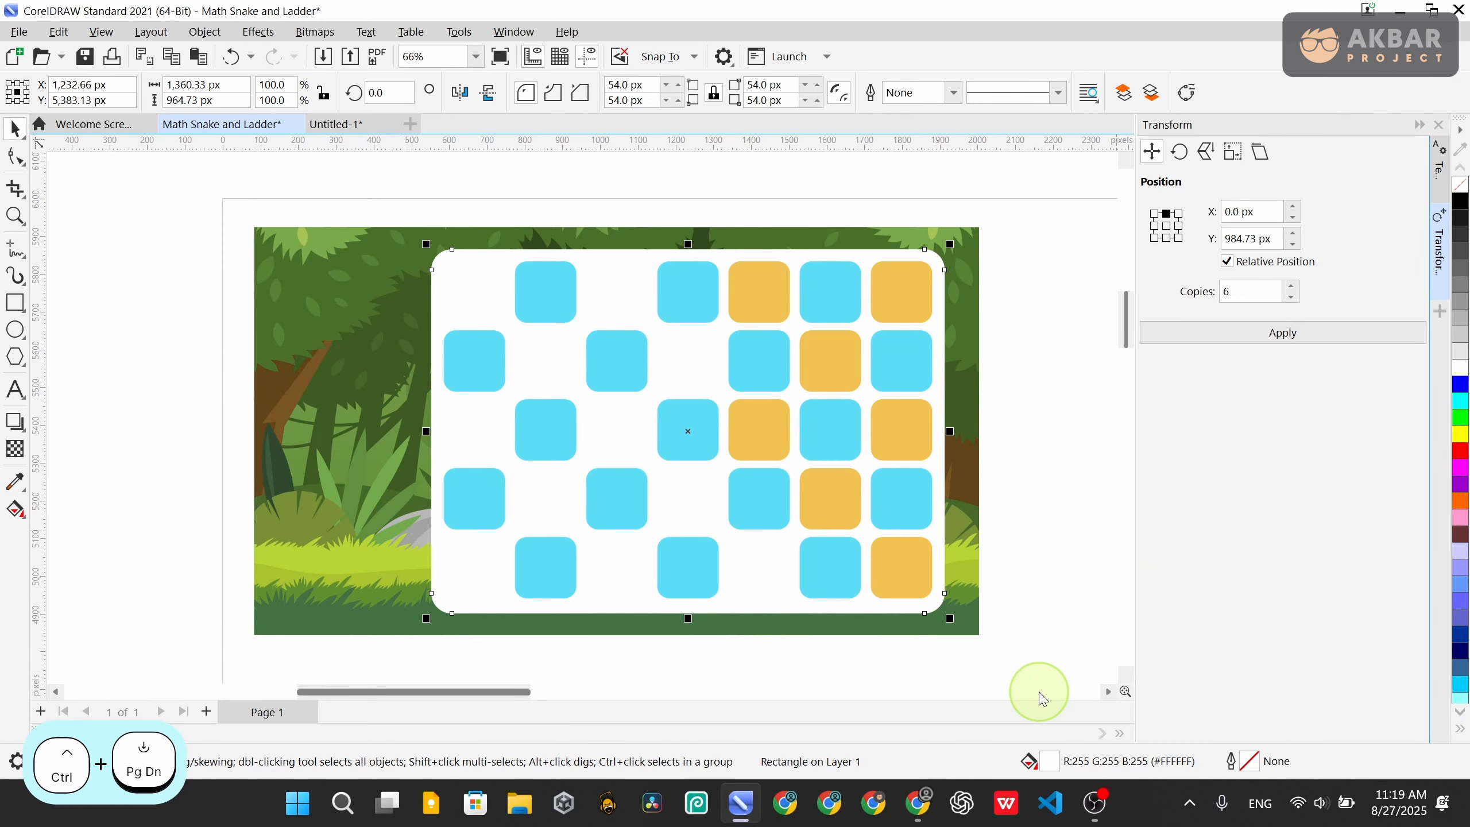
key(ctrl+Page_Down)
key(ctrl+Page_Down)
key(ctrl+Page_Down)
key(ctrl+Page_Down)
key(ctrl+Page_Down)
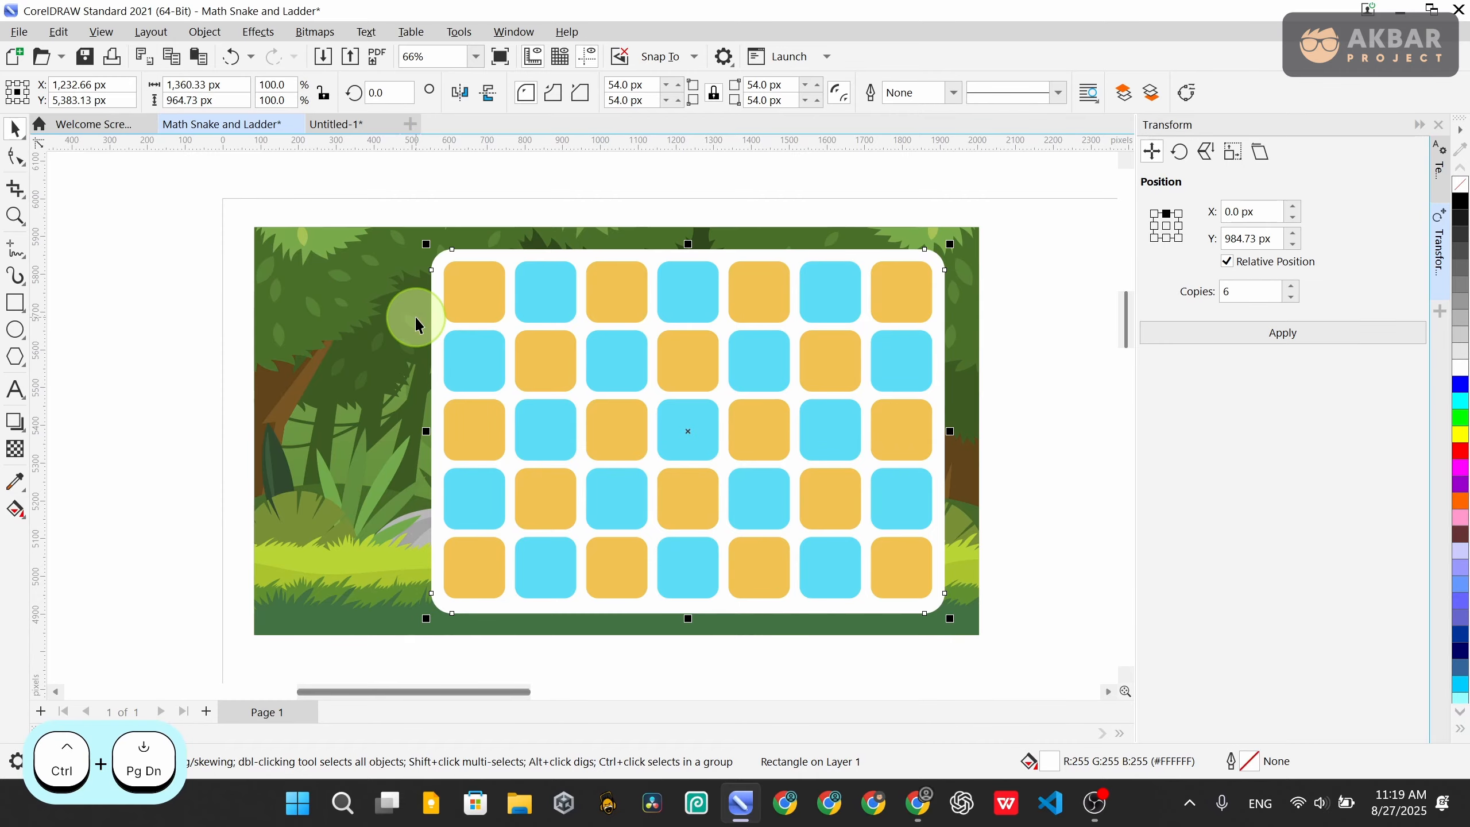
click(131, 268)
scroll(484, 351, down, 2)
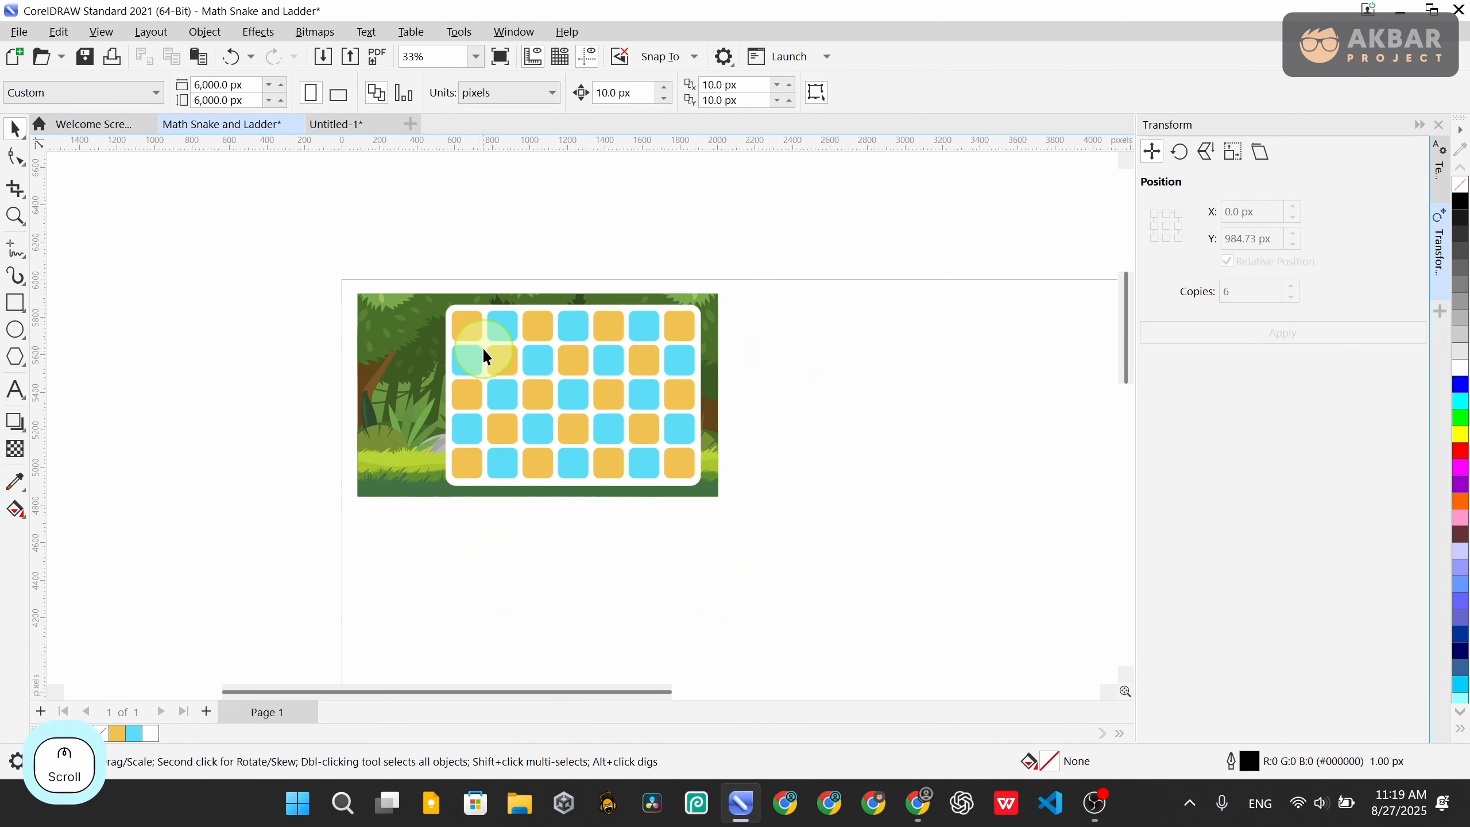
scroll(643, 400, up, 1)
drag(289, 354, 581, 345)
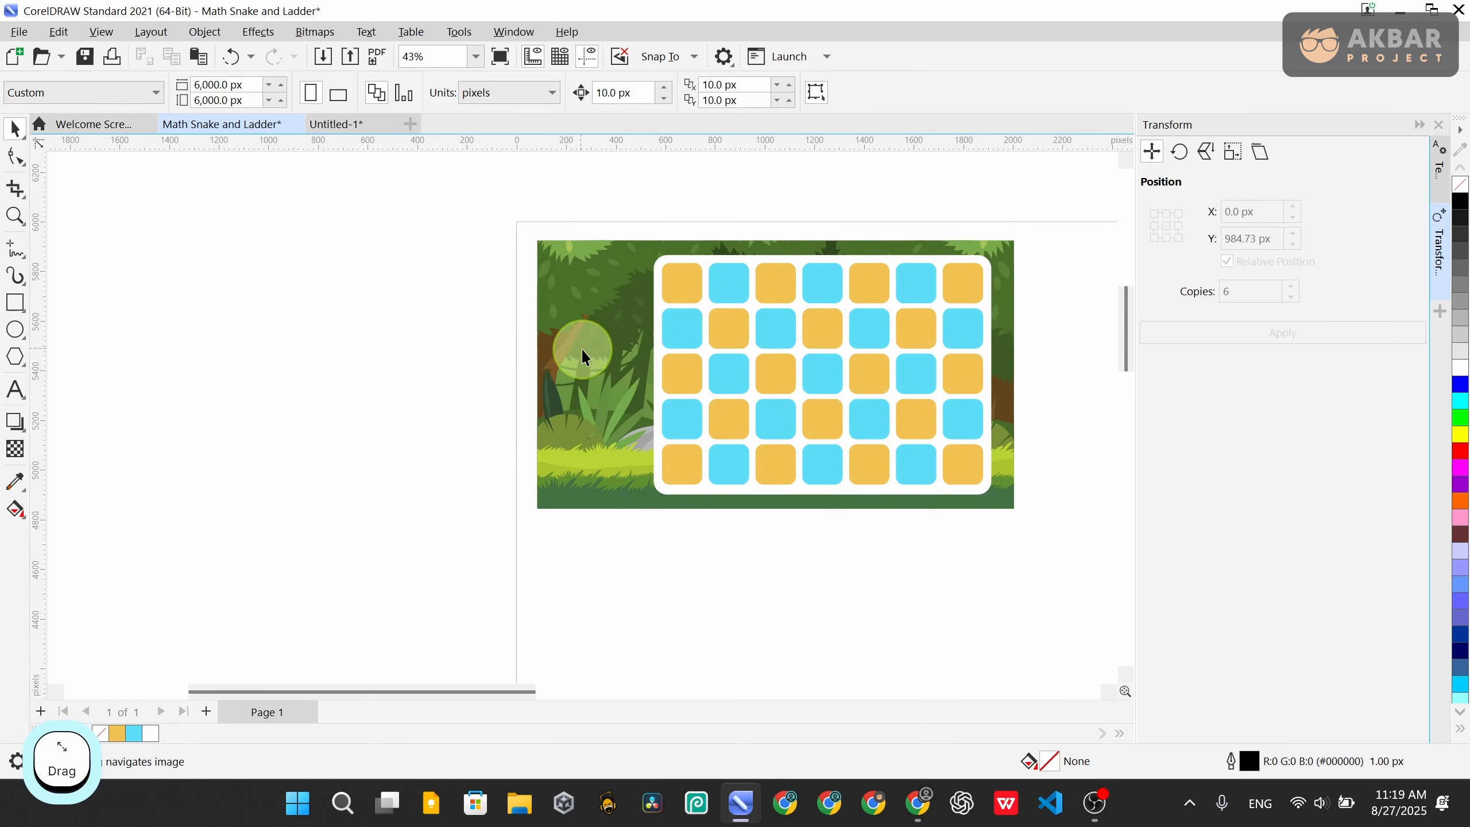
Align the centers of the white rounded rectangle and the light-blue square group, and deselect them
drag(1050, 561, 980, 480)
click(946, 493)
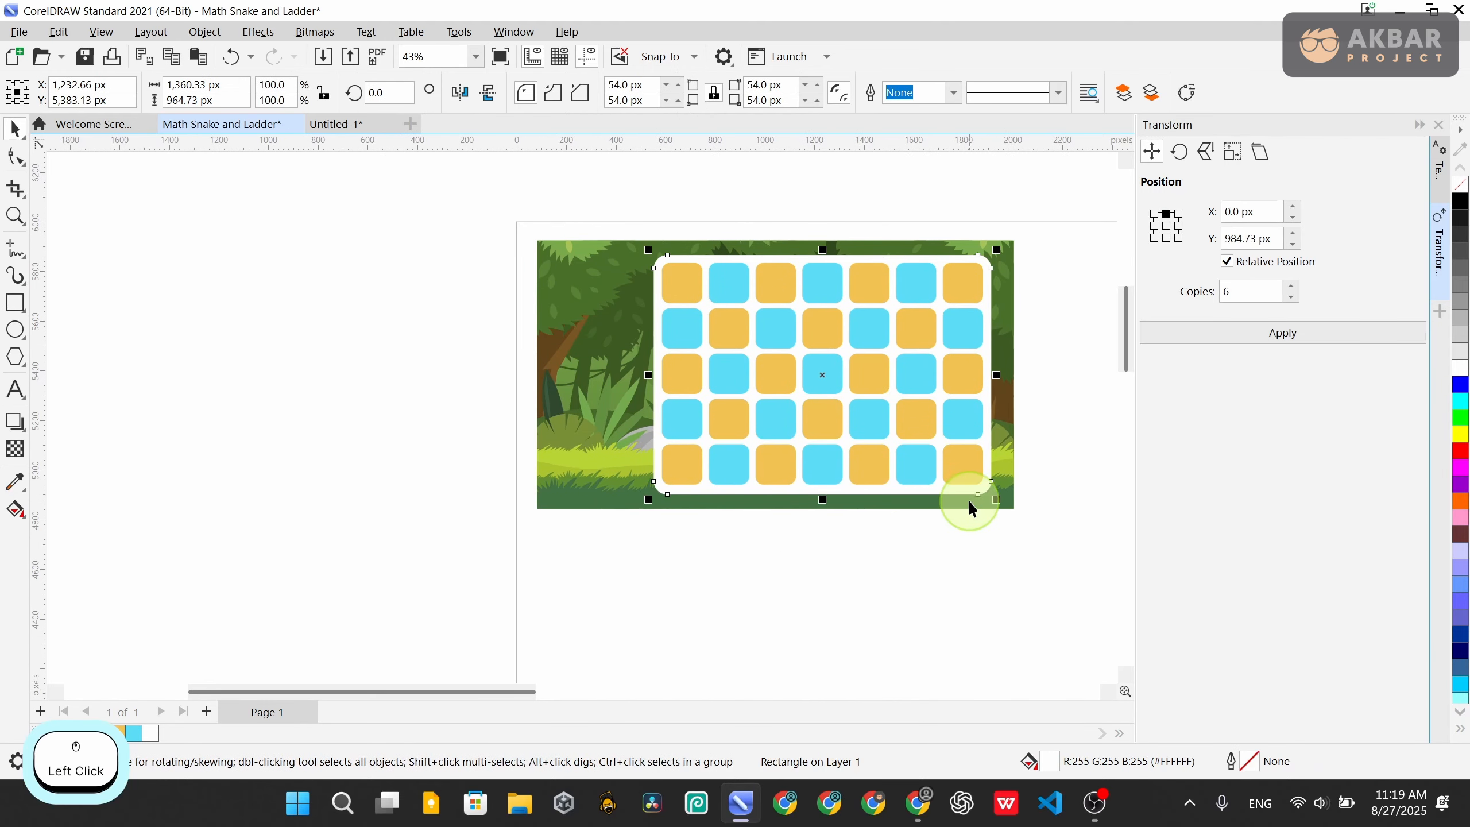
scroll(872, 539, up, 2)
drag(689, 513, 770, 709)
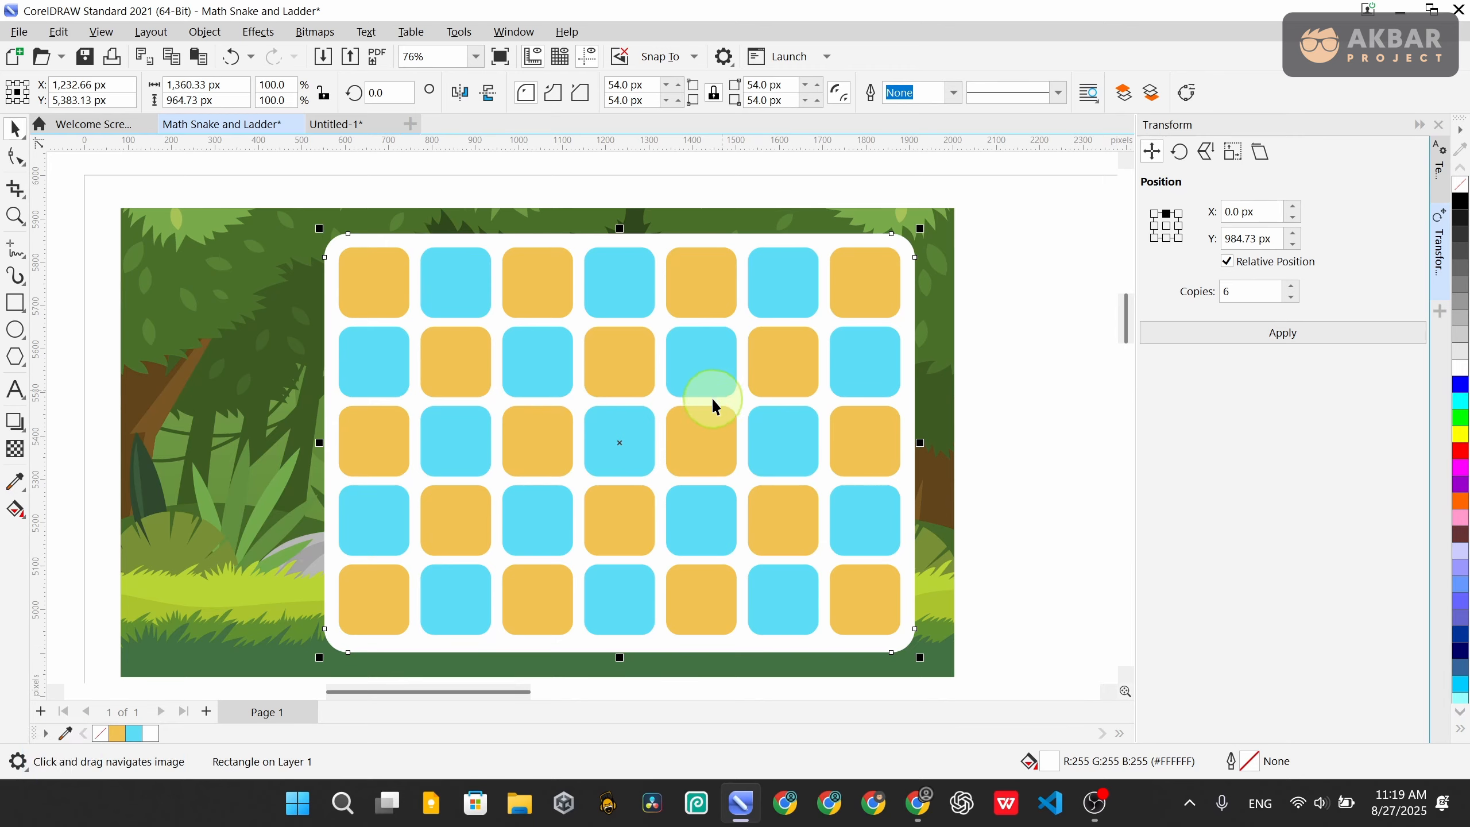
key(shift)
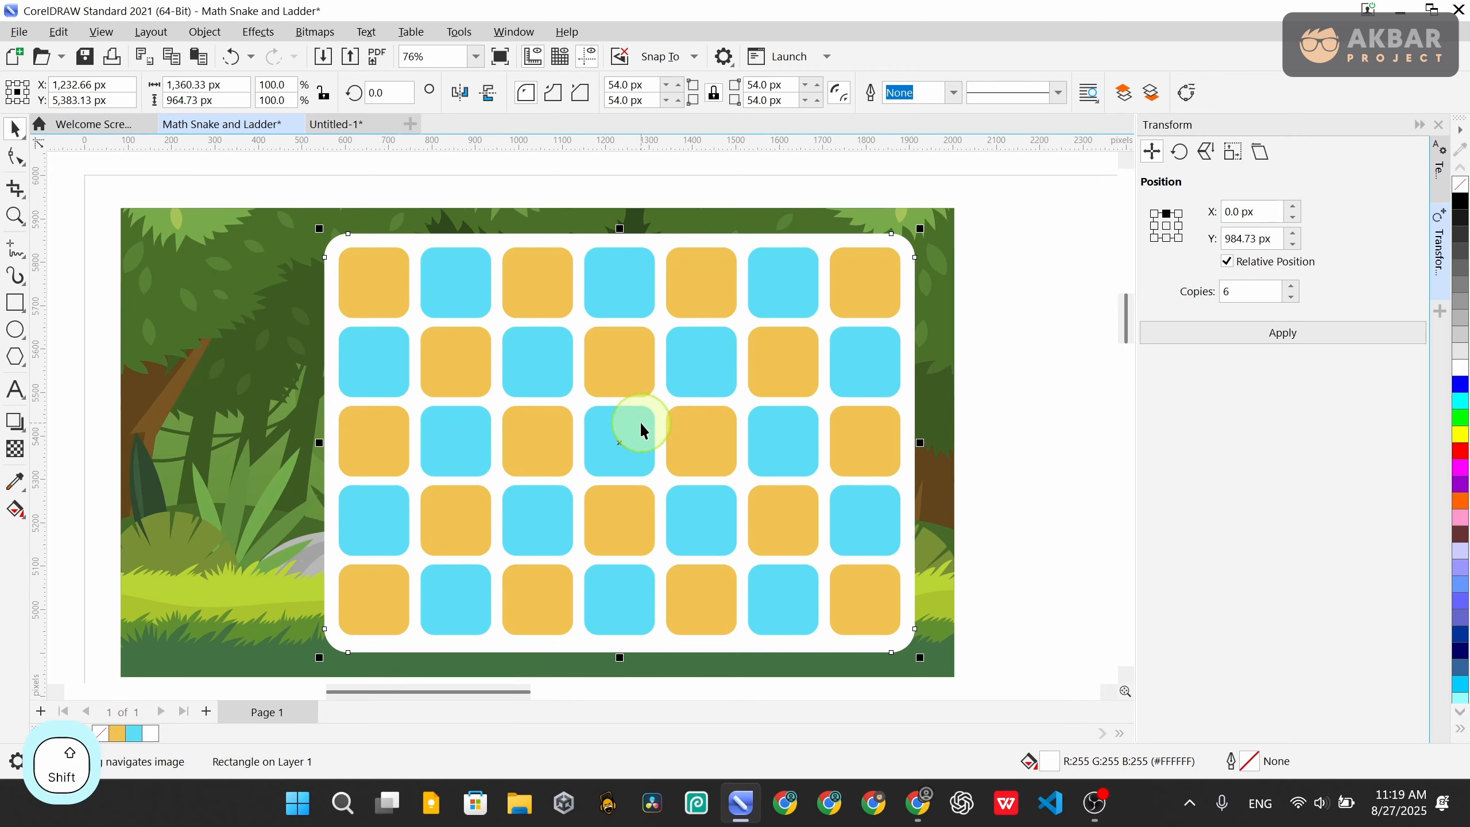
shift+click(641, 426)
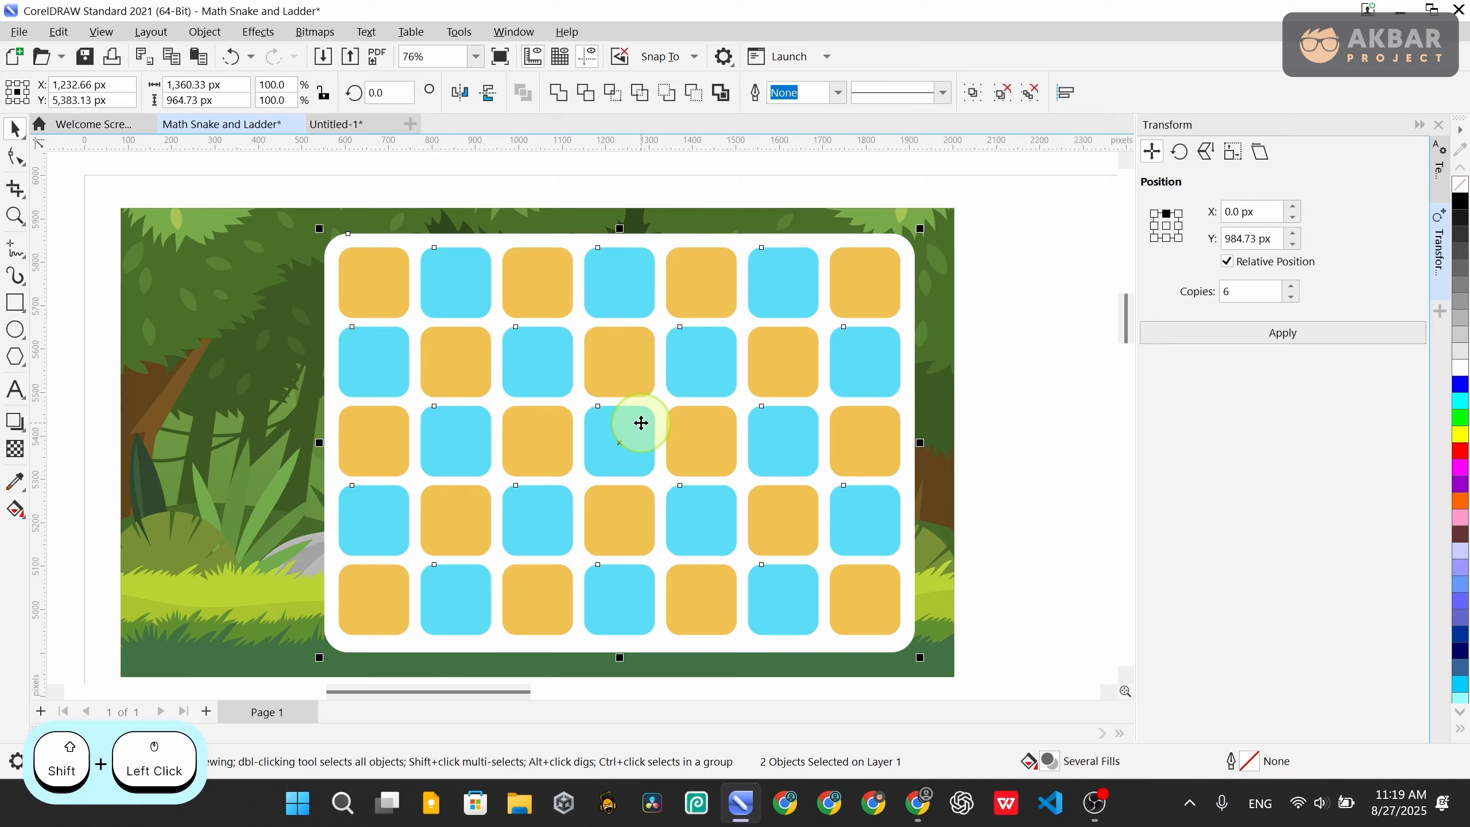
key(e)
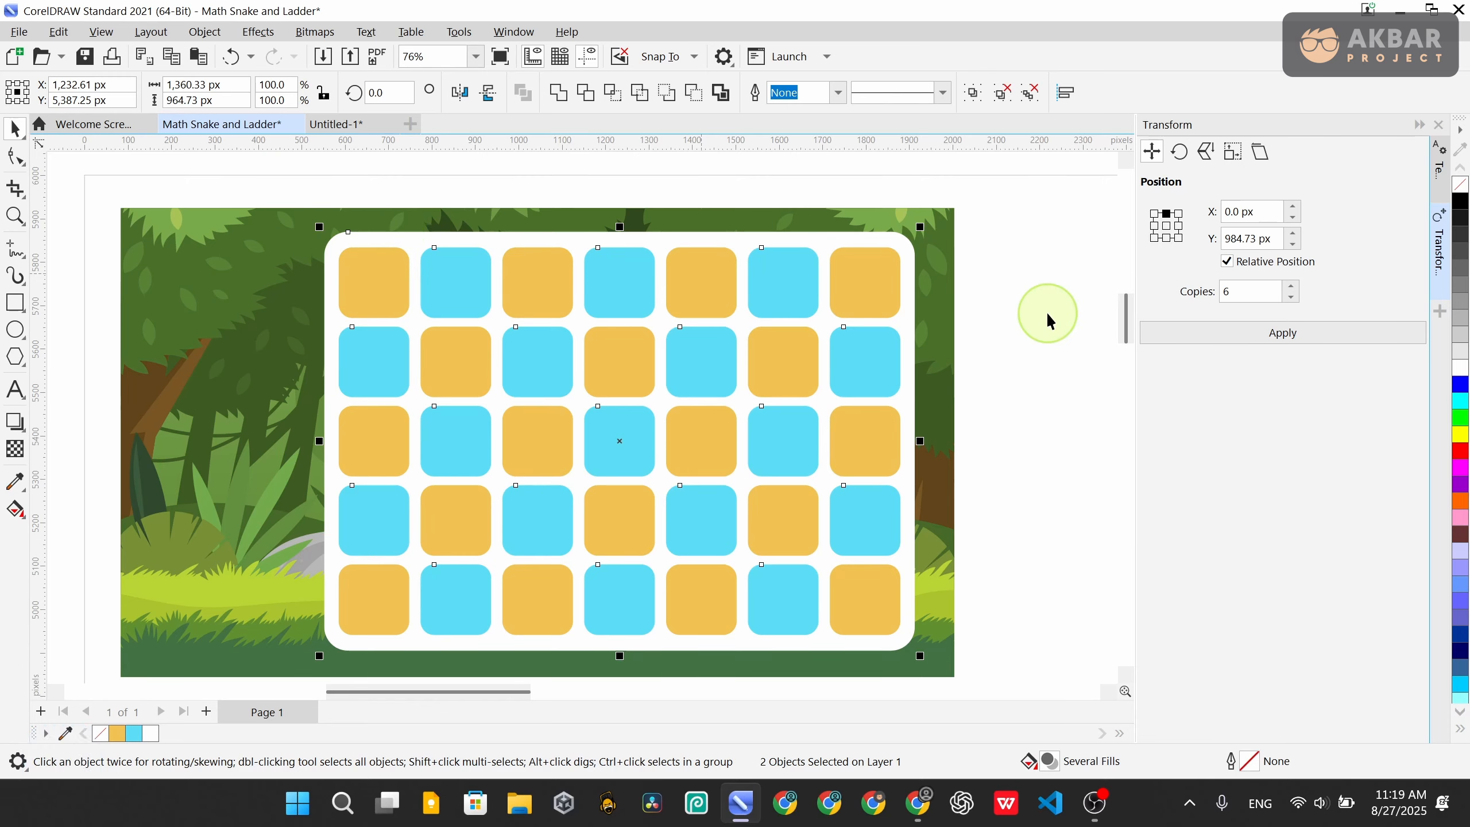
click(981, 321)
Select the white rectangle with all the squares, without the jungle background, and group them into one board
scroll(955, 423, down, 4)
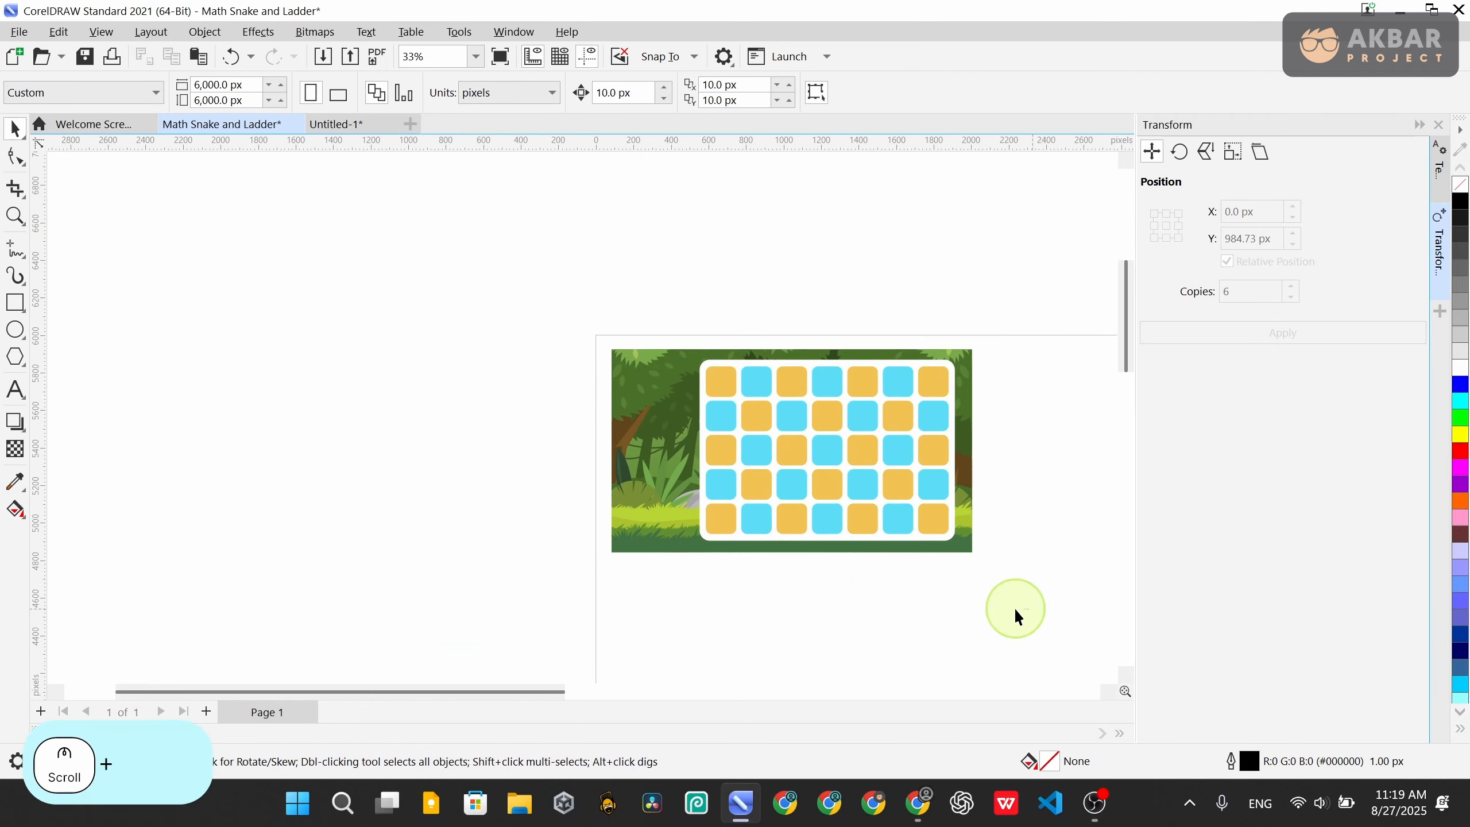
drag(669, 301, 1067, 678)
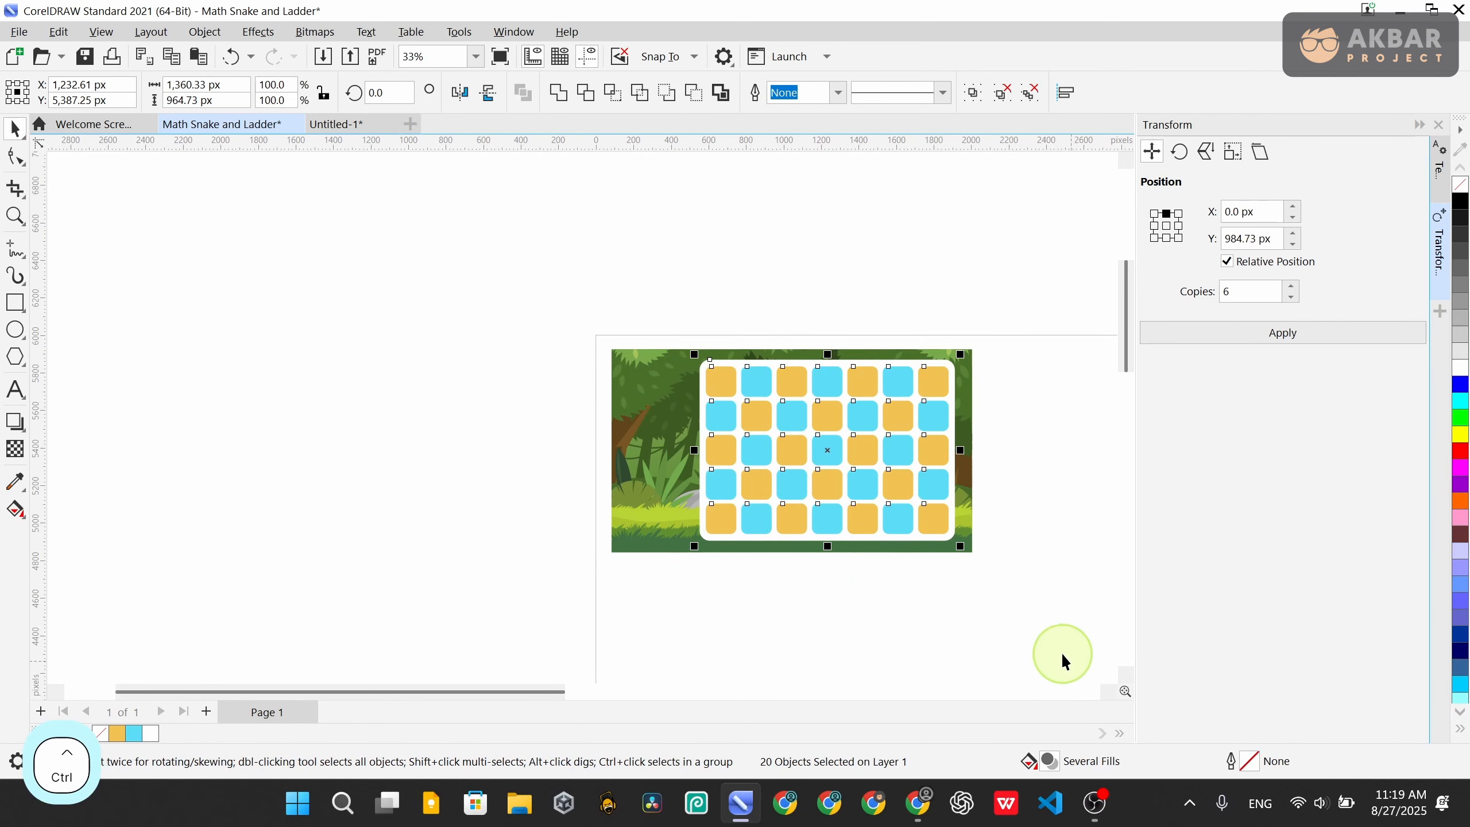
key(ctrl+g)
click(1043, 396)
scroll(868, 401, up, 3)
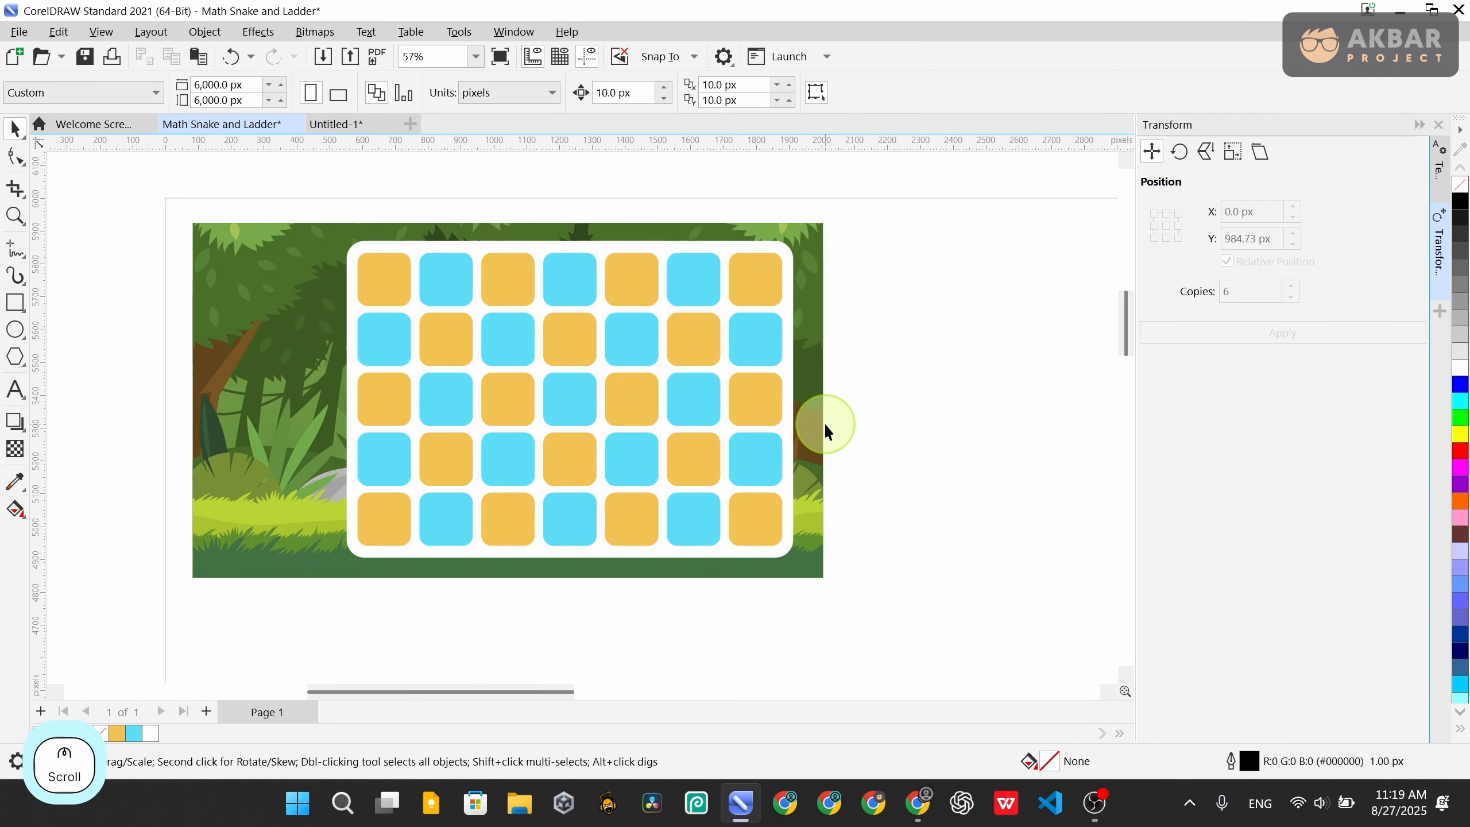
Center the board group vertically on the jungle background and deselect both
click(724, 397)
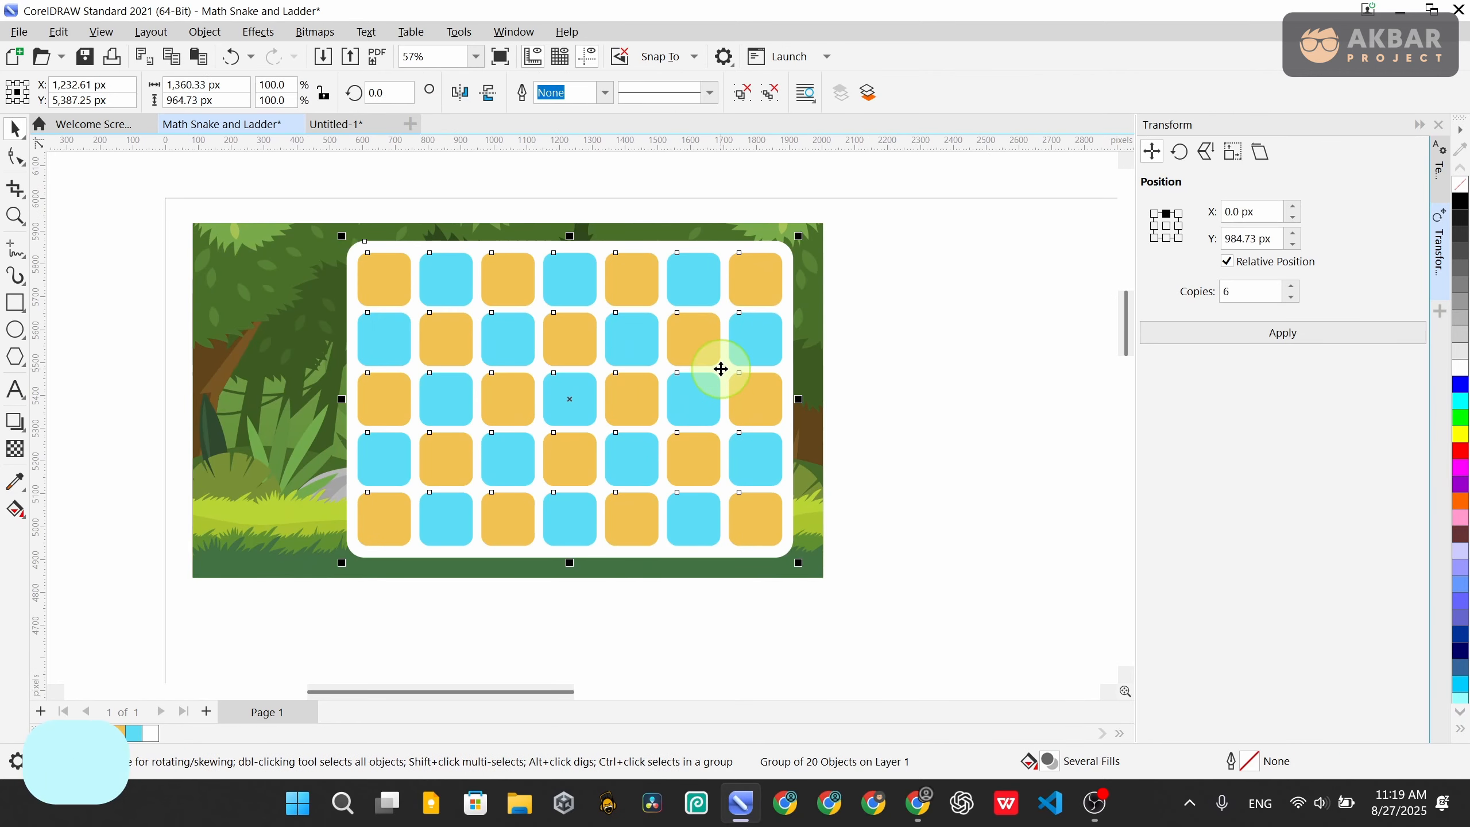
shift+click(815, 331)
key(e)
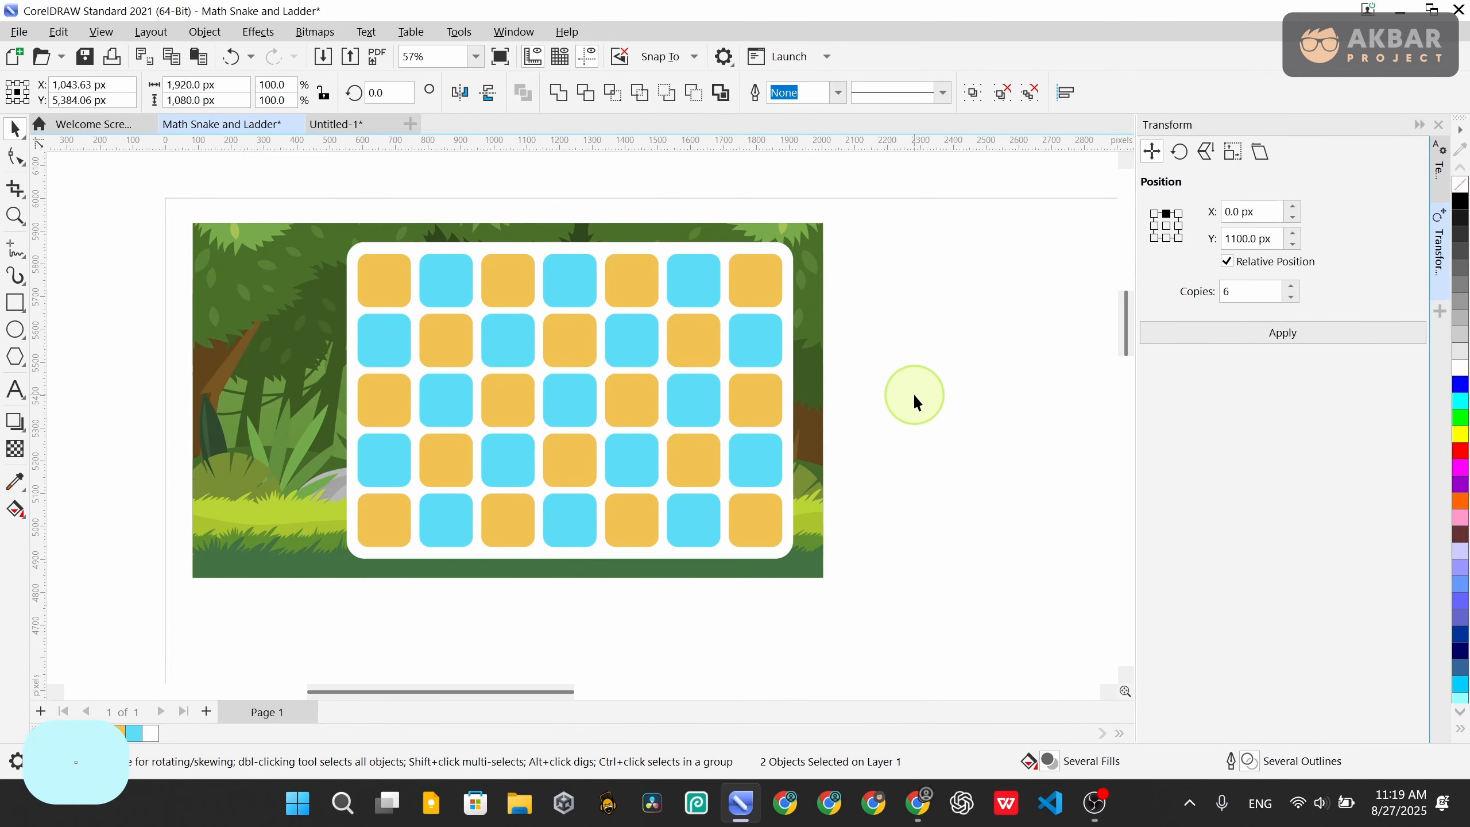
click(913, 394)
scroll(822, 341, down, 2)
scroll(449, 460, up, 2)
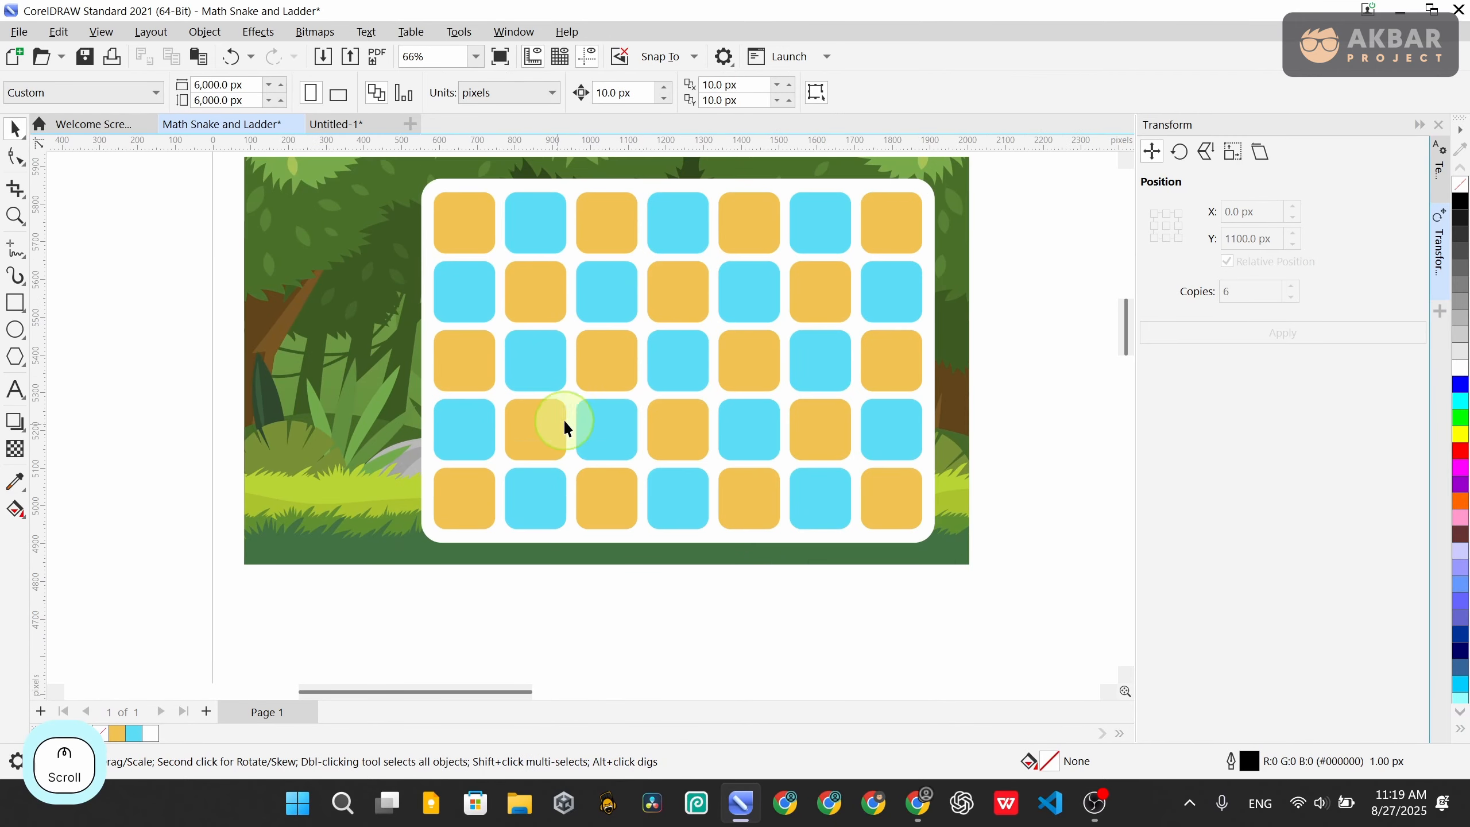
click(650, 372)
click(1012, 339)
scroll(795, 388, down, 2)
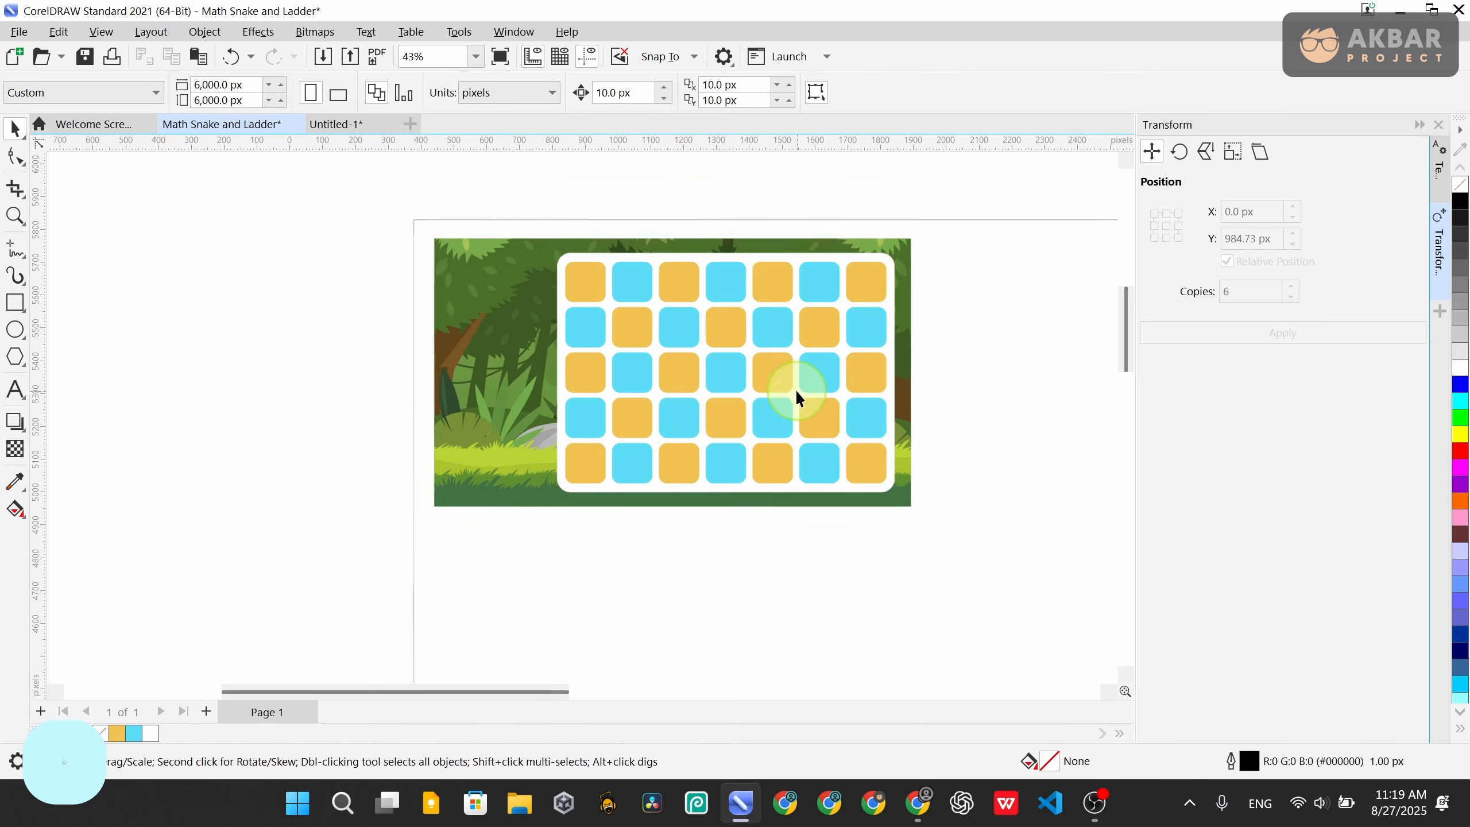
scroll(570, 443, up, 2)
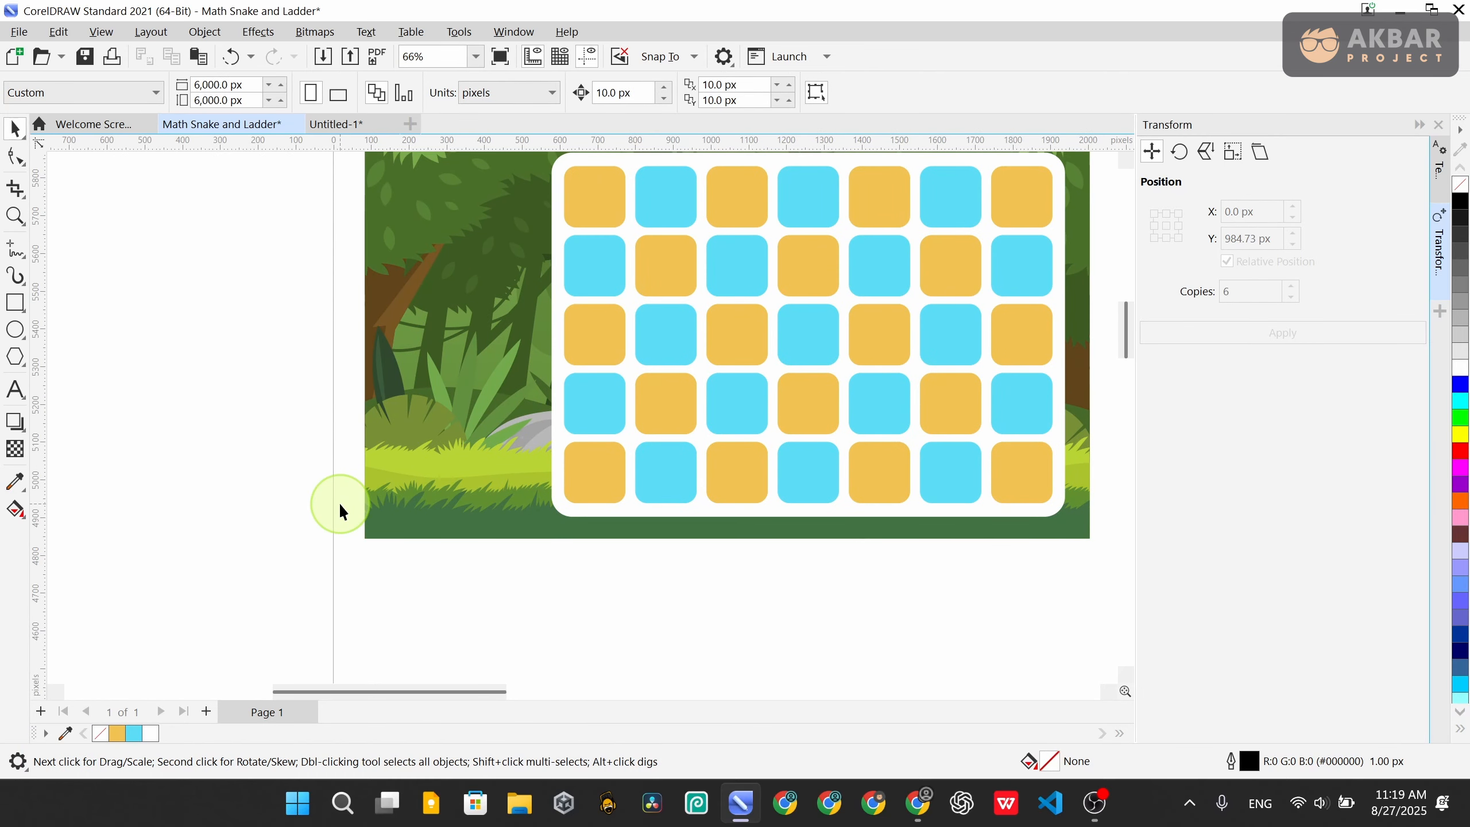
Switch to Chrome and close the Freepik page of the flat tropical jungle background, returning to the forest vector results
click(921, 802)
click(496, 21)
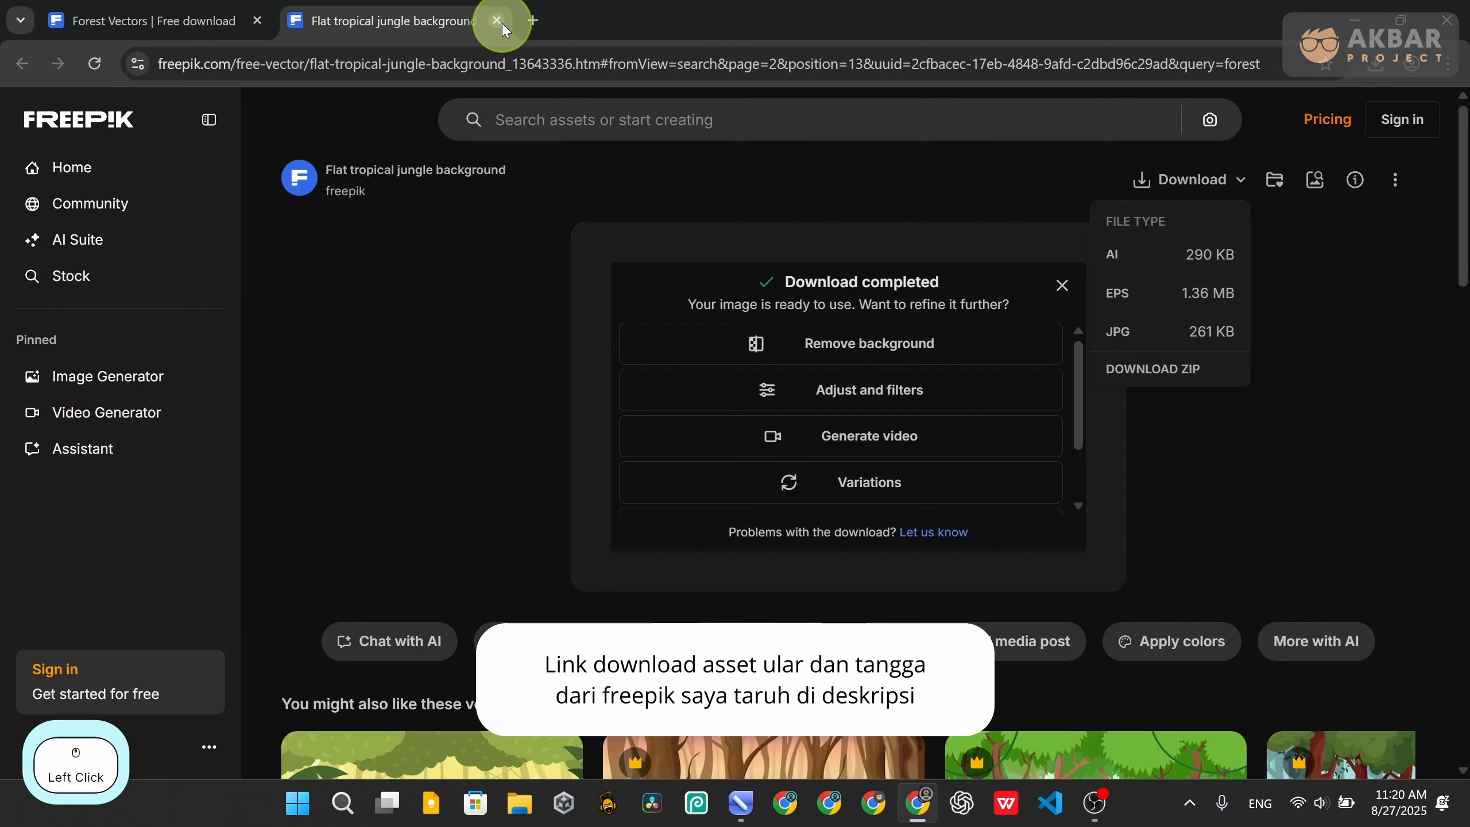
scroll(763, 359, up, 5)
scroll(983, 405, down, 3)
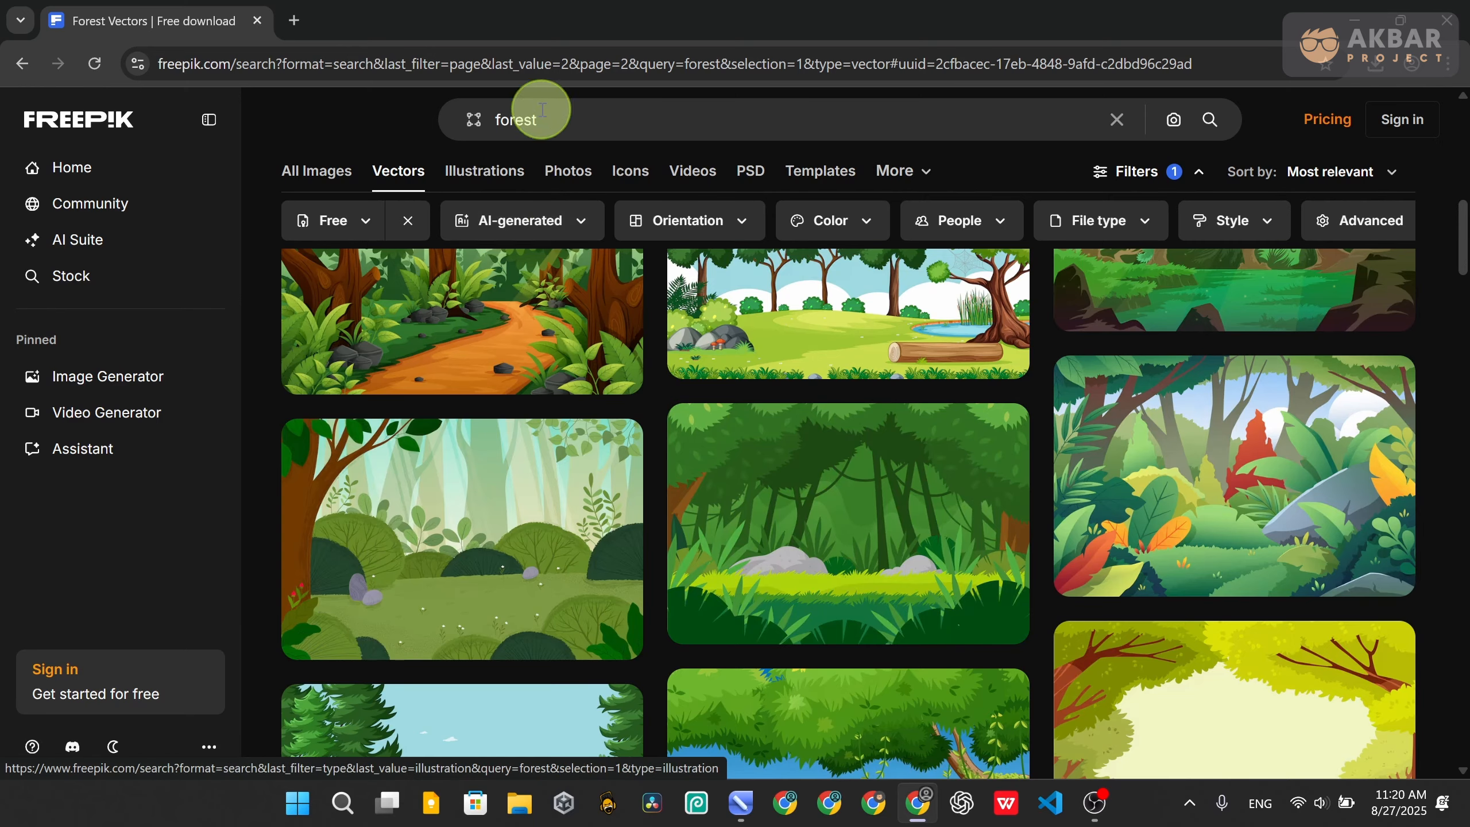
Replace the forest query with a Freepik vector search for "snake and ladder"
click(475, 130)
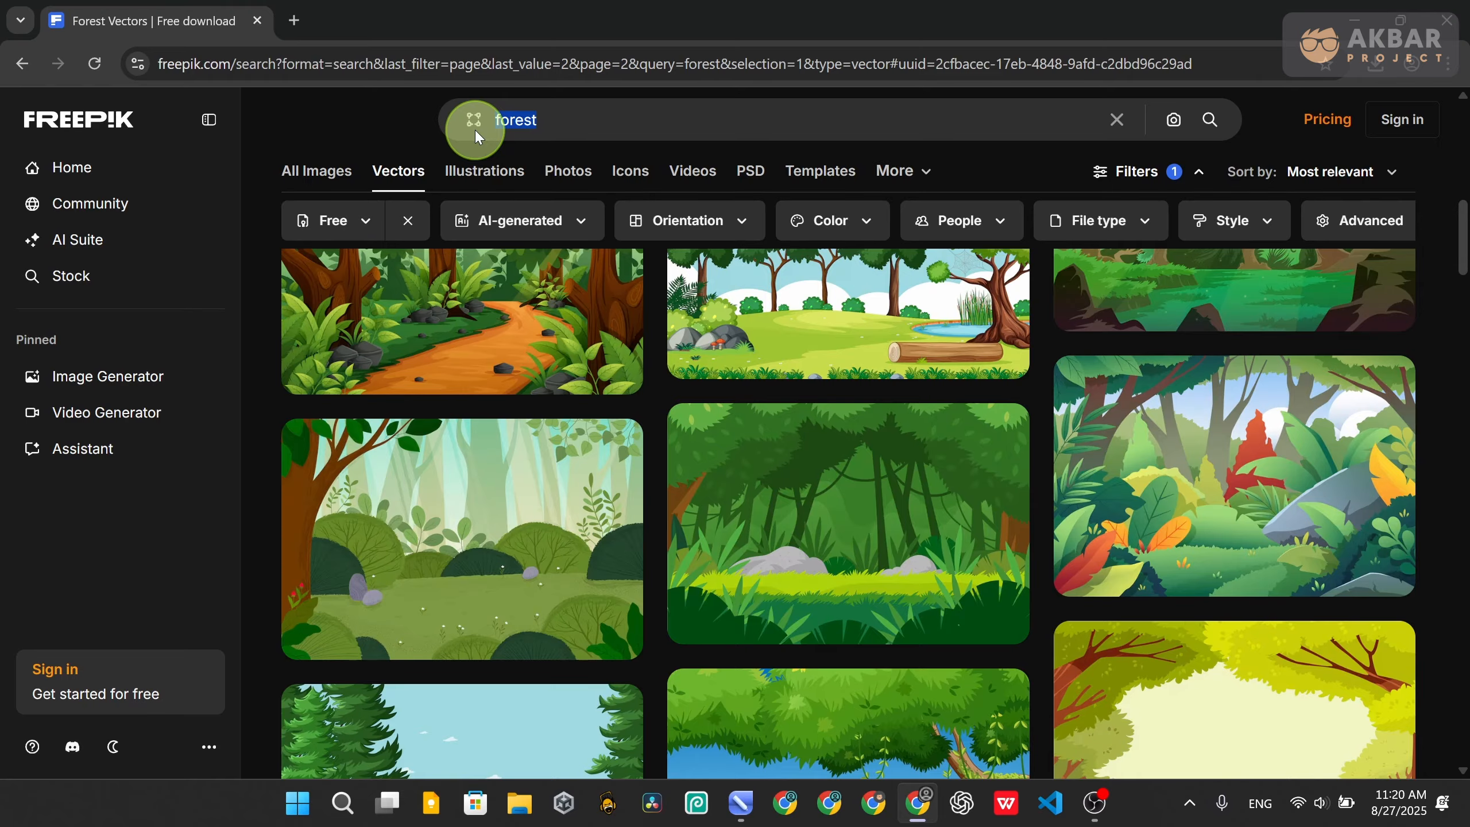
text(snak)
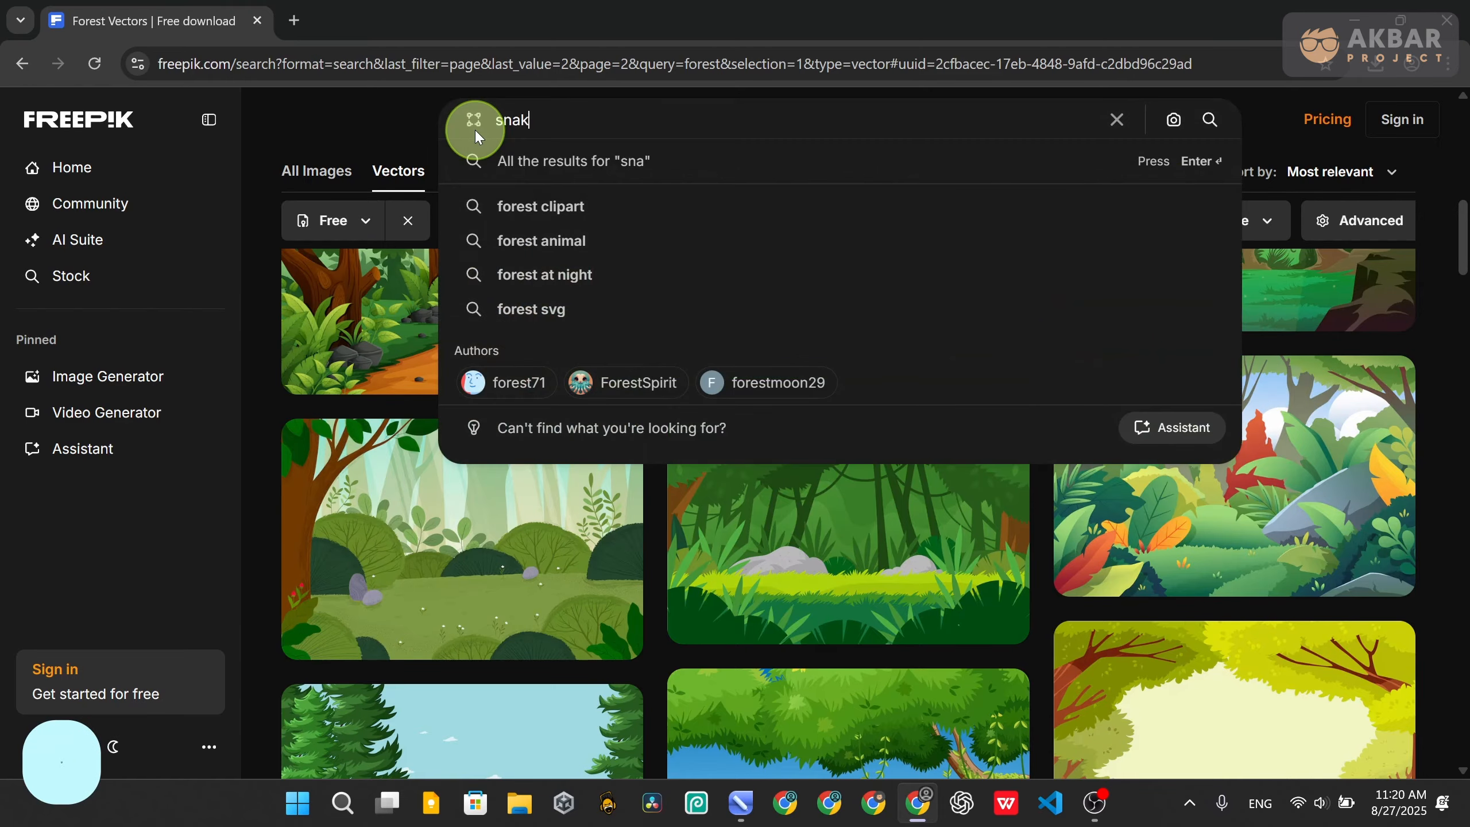
text(e and ladder)
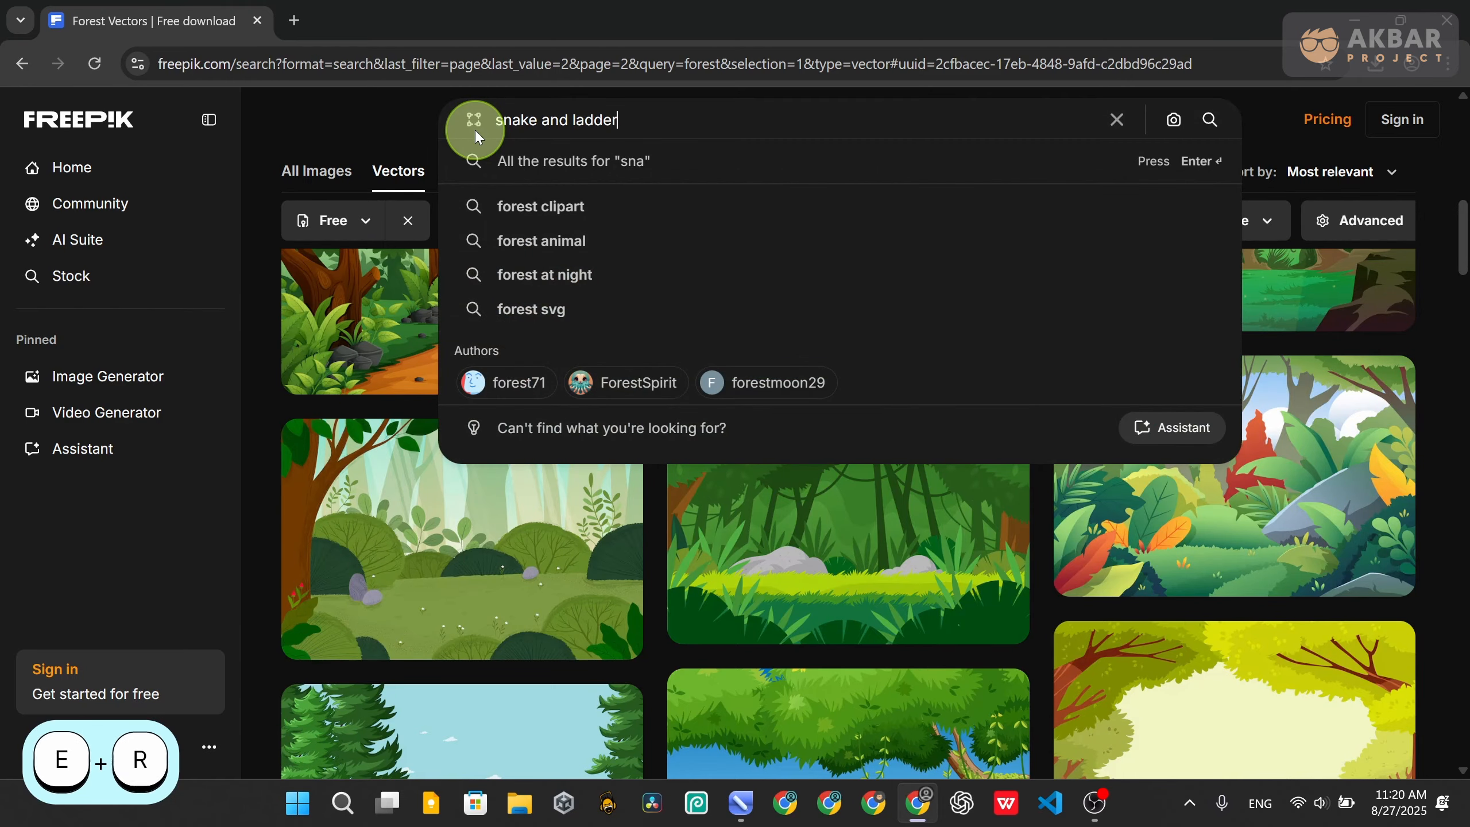
key(Return)
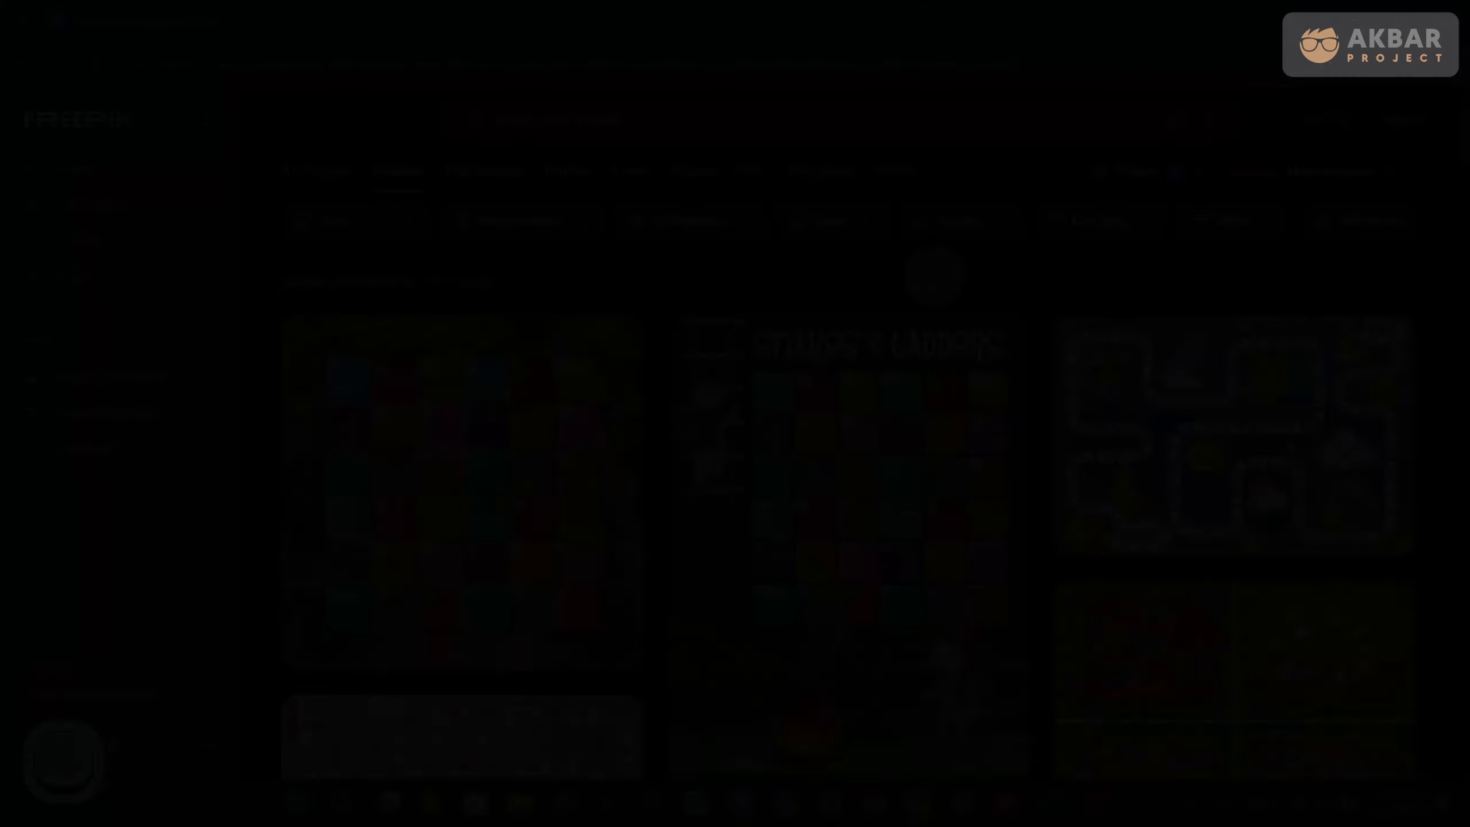
Open the "Awesome board games to play with friends" vector from the search results and download it
scroll(758, 556, up, 5)
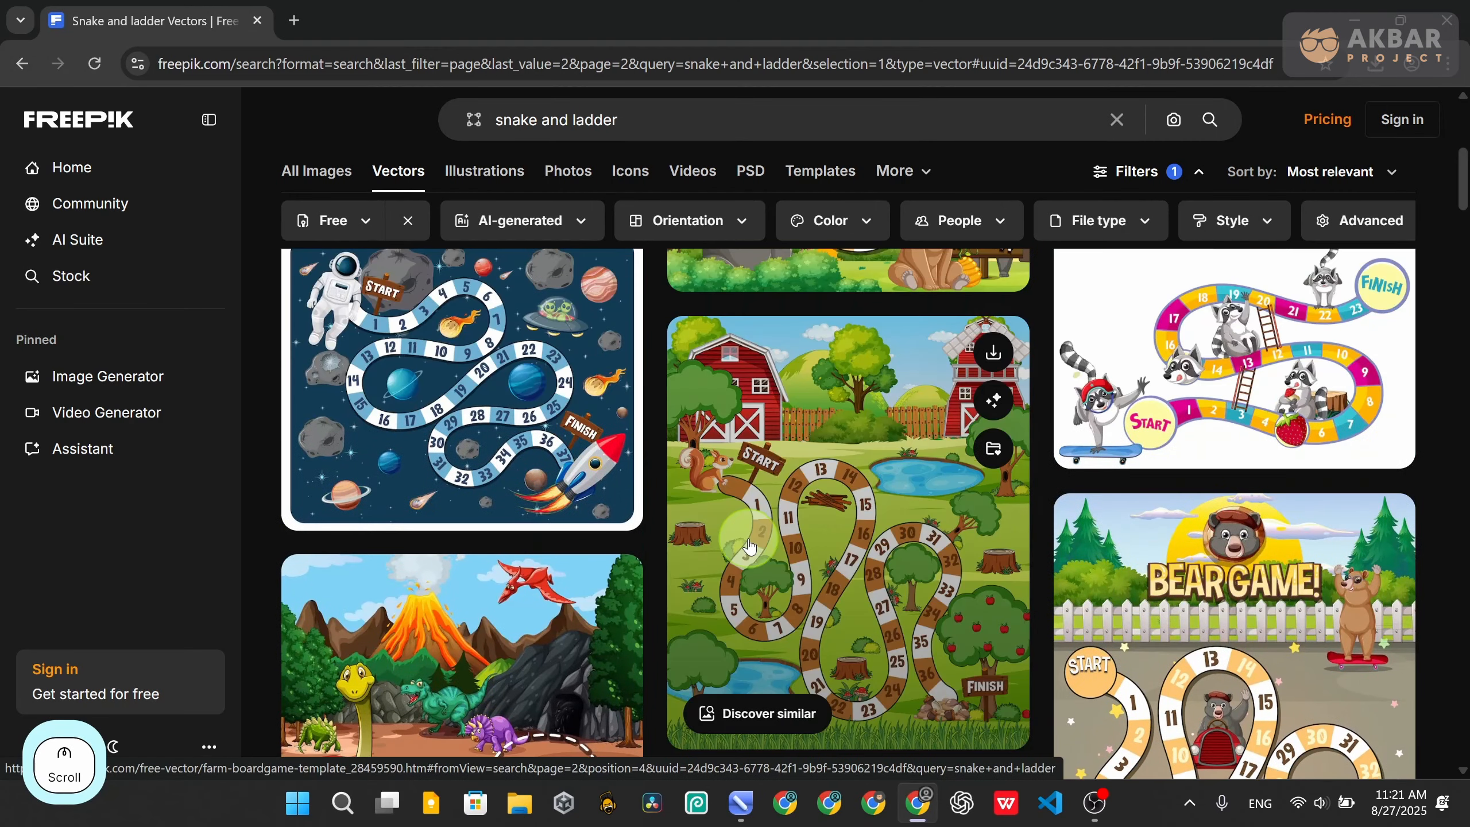
scroll(758, 576, up, 5)
scroll(761, 574, down, 4)
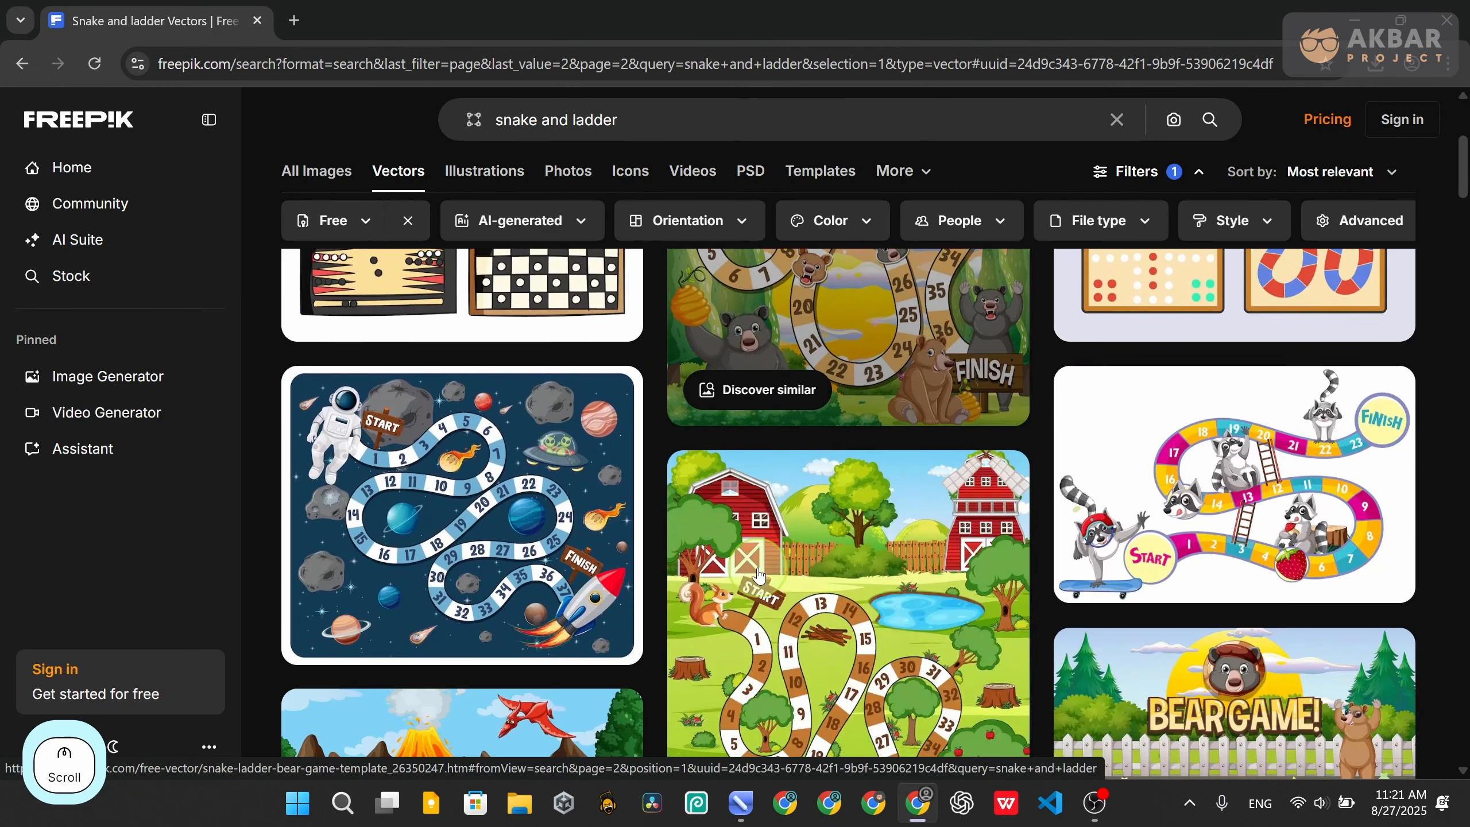
scroll(767, 573, up, 4)
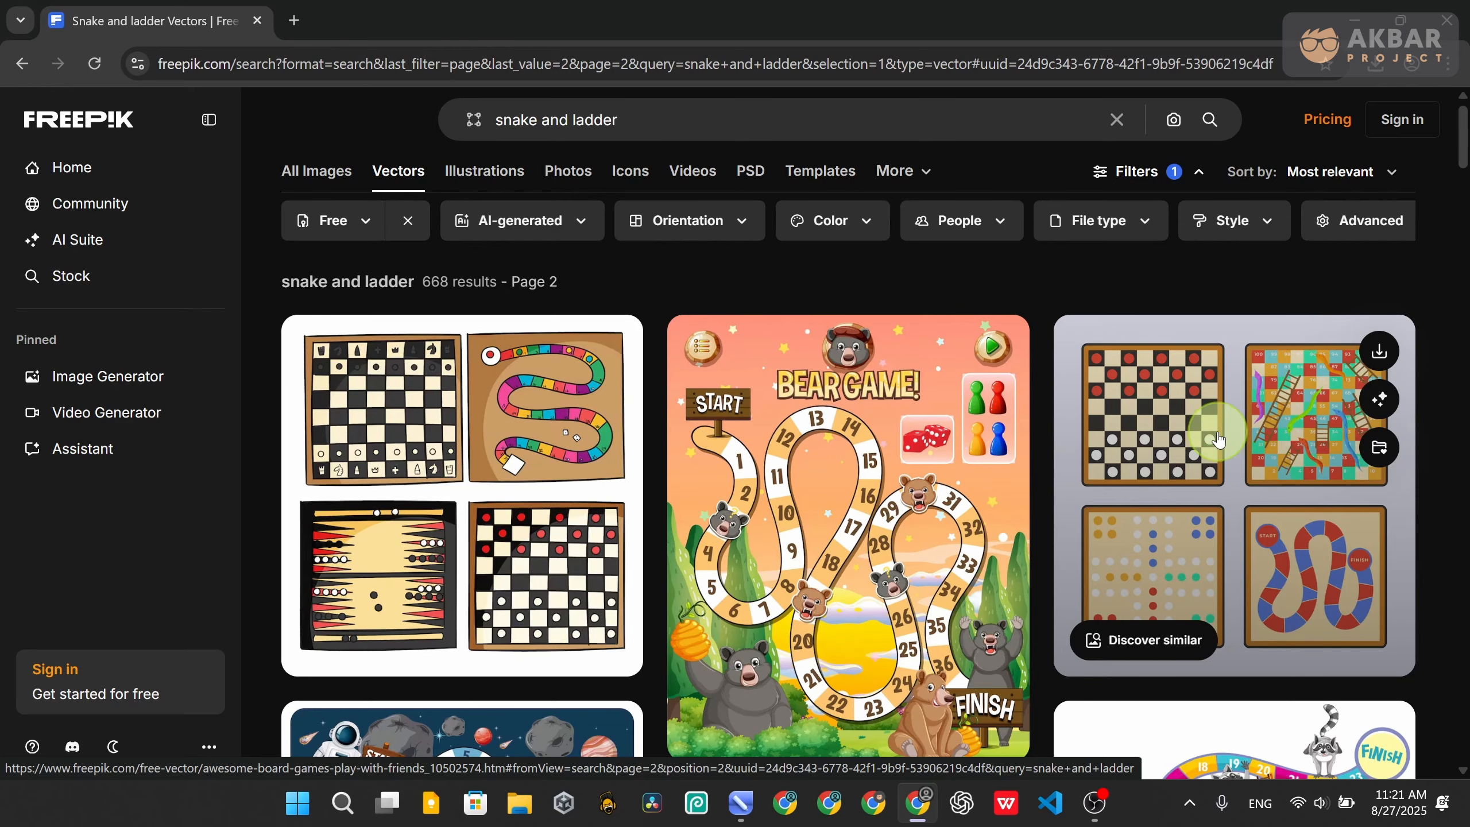
scroll(1156, 431, down, 2)
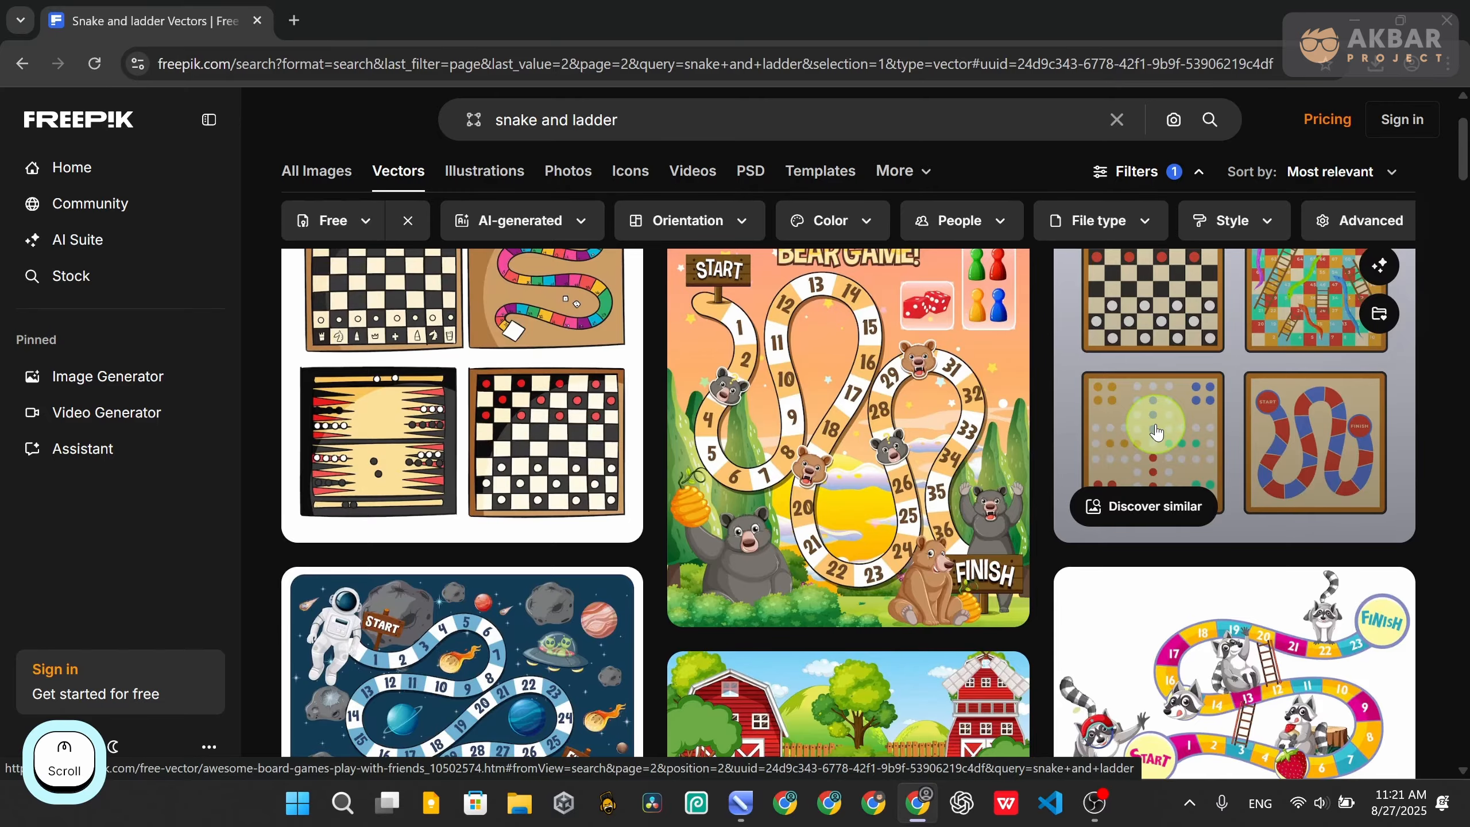
scroll(1157, 431, up, 2)
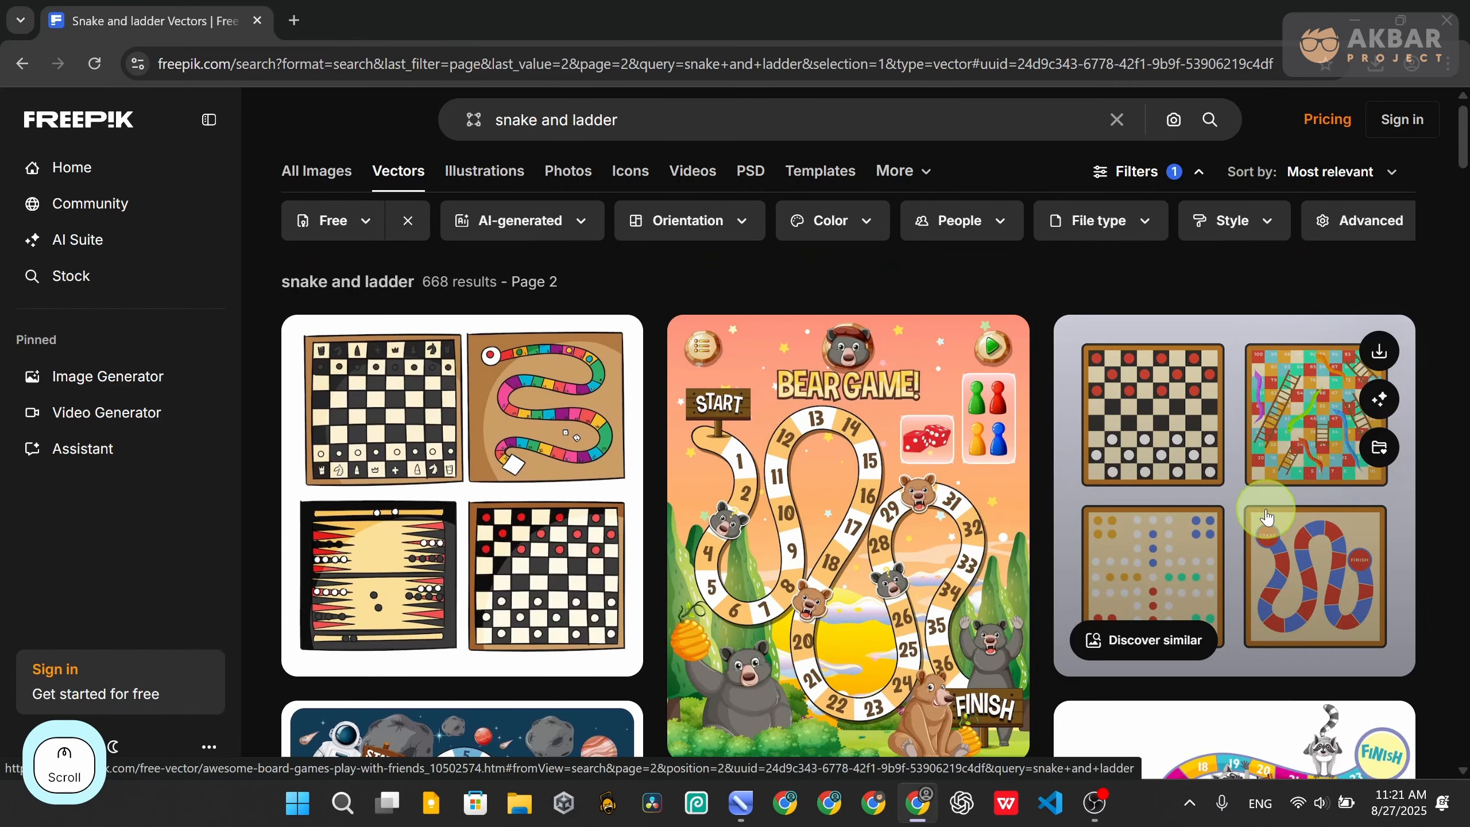
click(1317, 492)
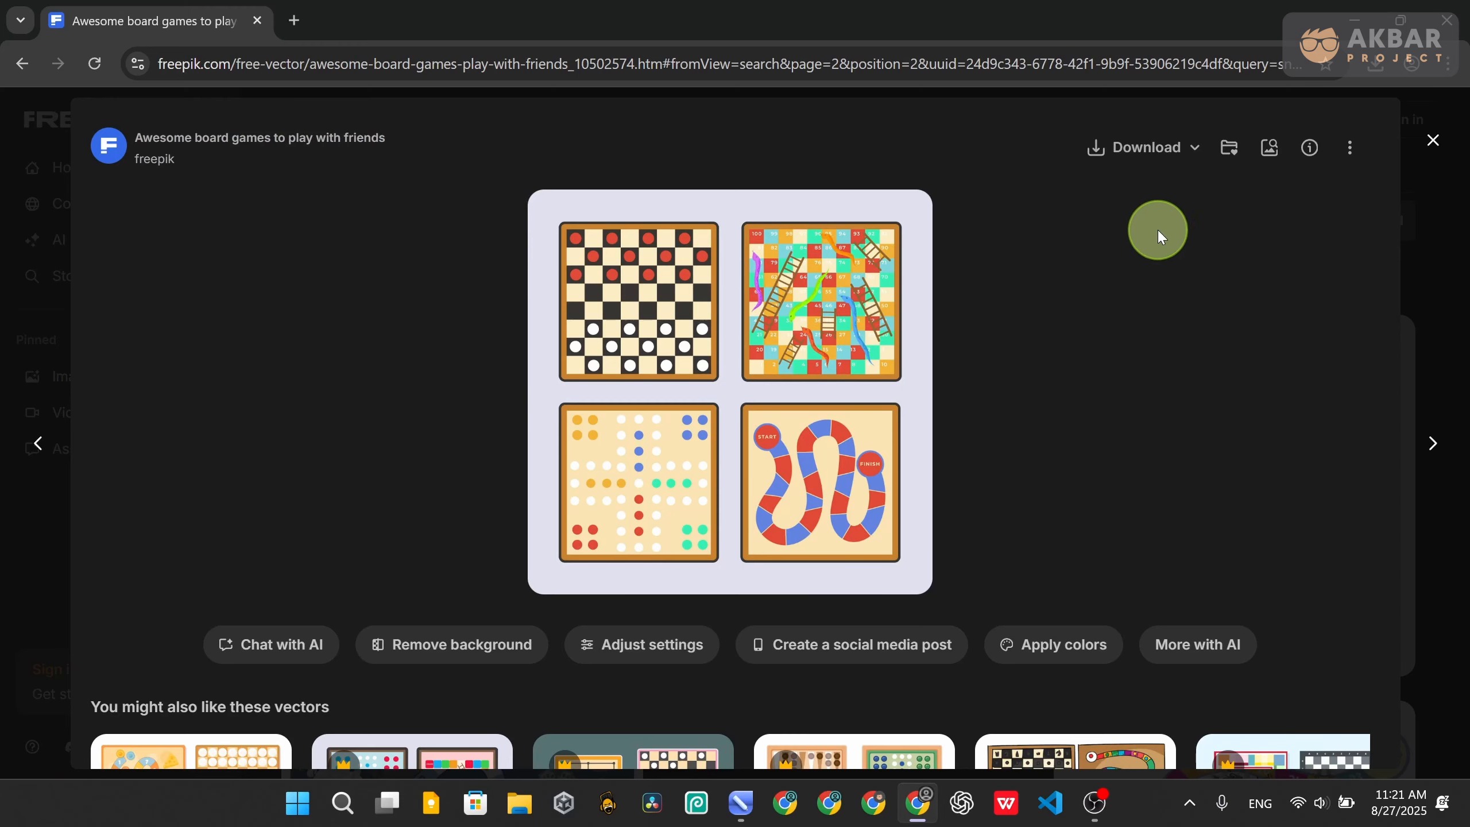
click(1140, 146)
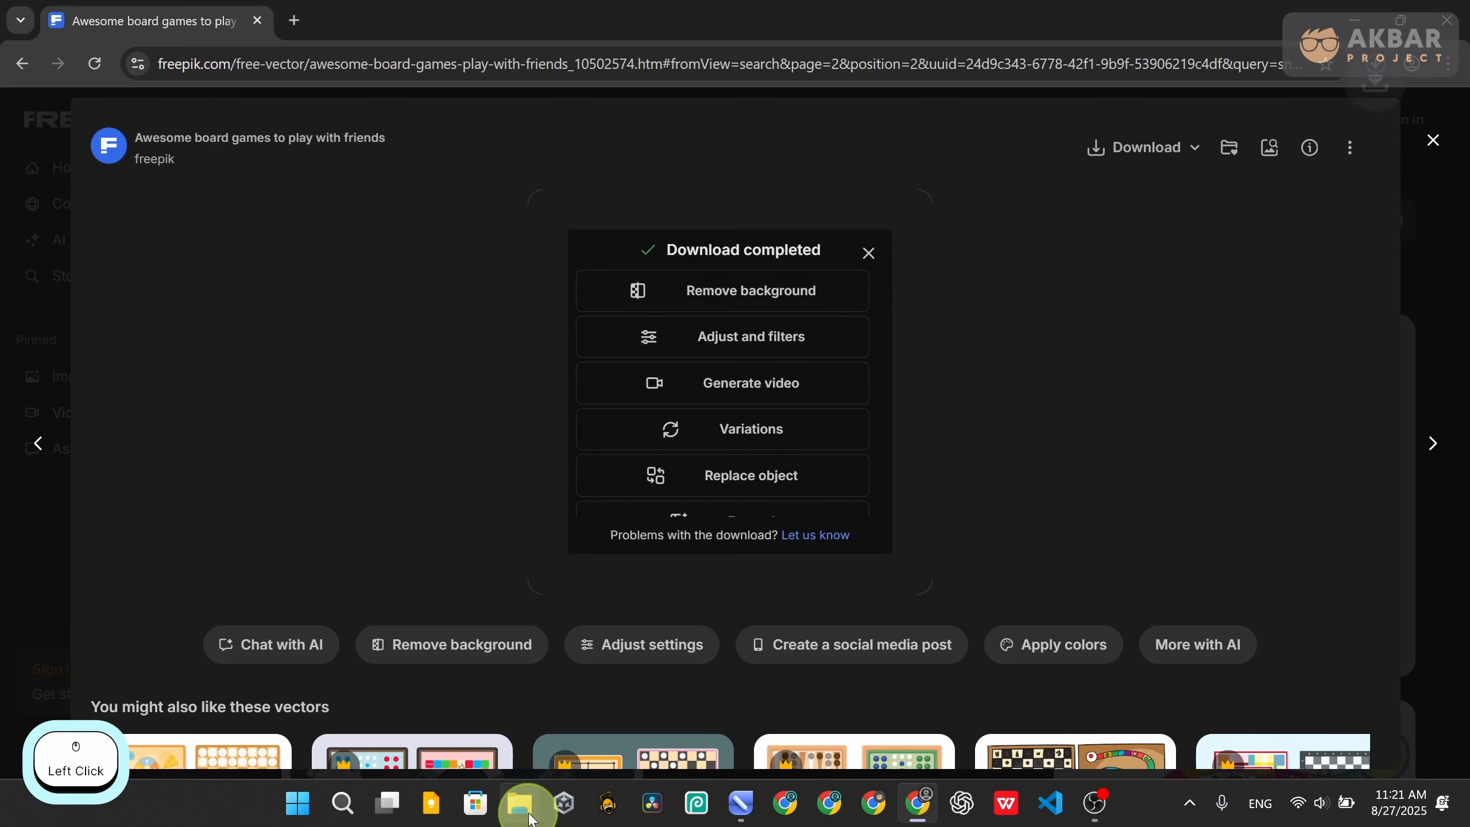
Switch to File Explorer and extract the awesome-board-games-play-with-friends archive in Downloads into a folder of the same name
click(519, 802)
click(79, 226)
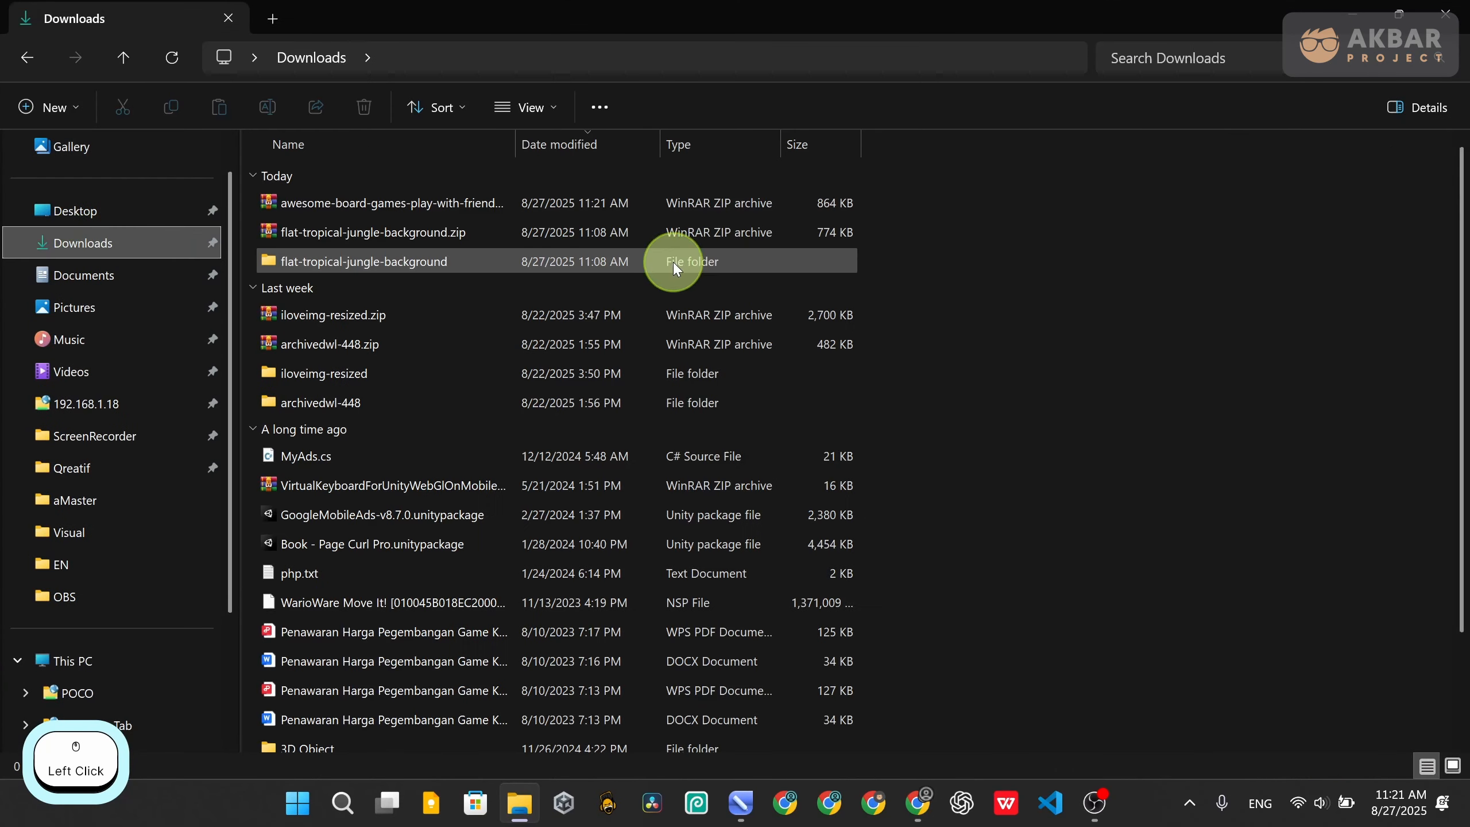
right_click(333, 207)
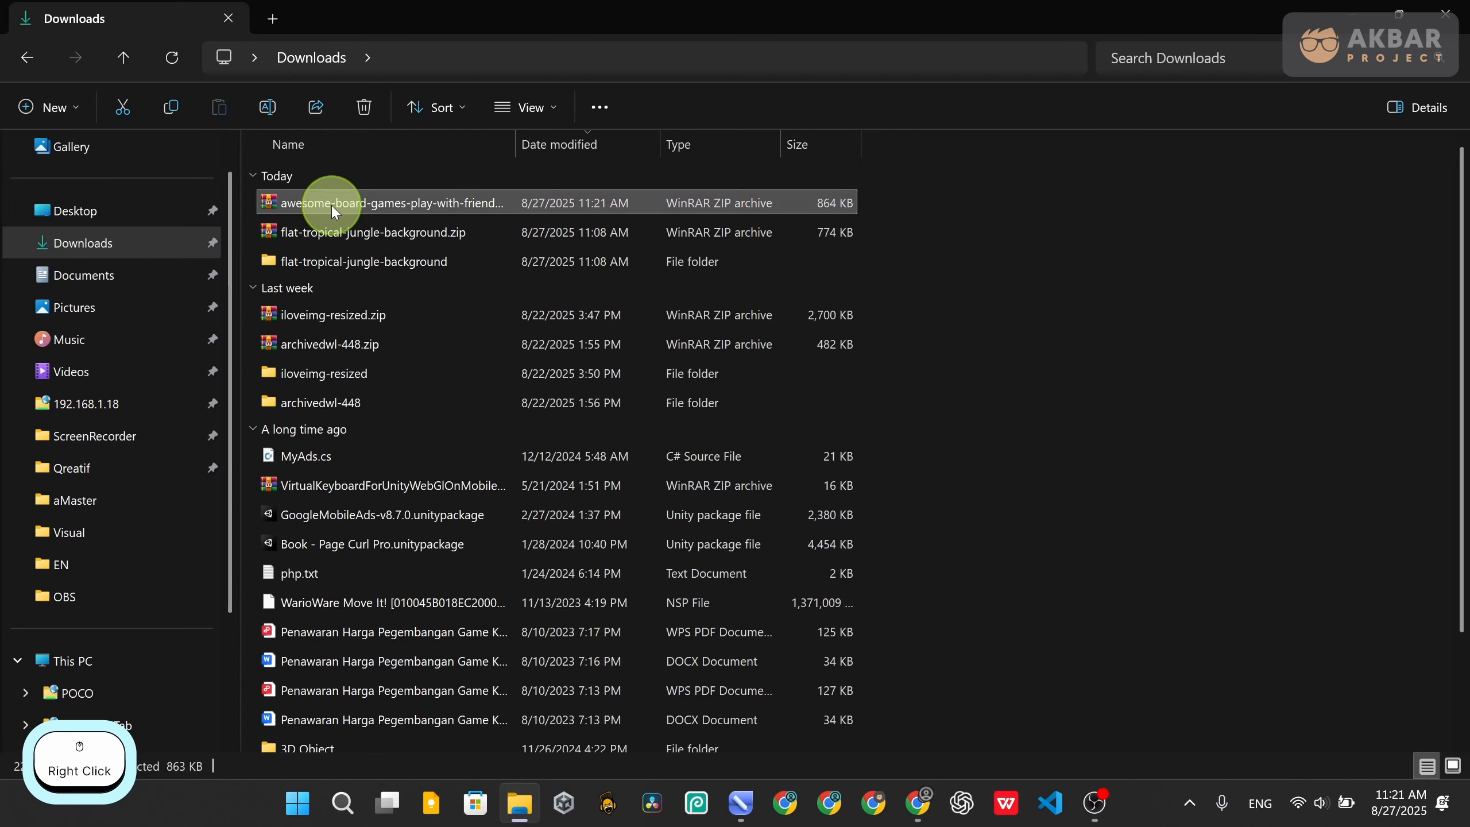
click(420, 522)
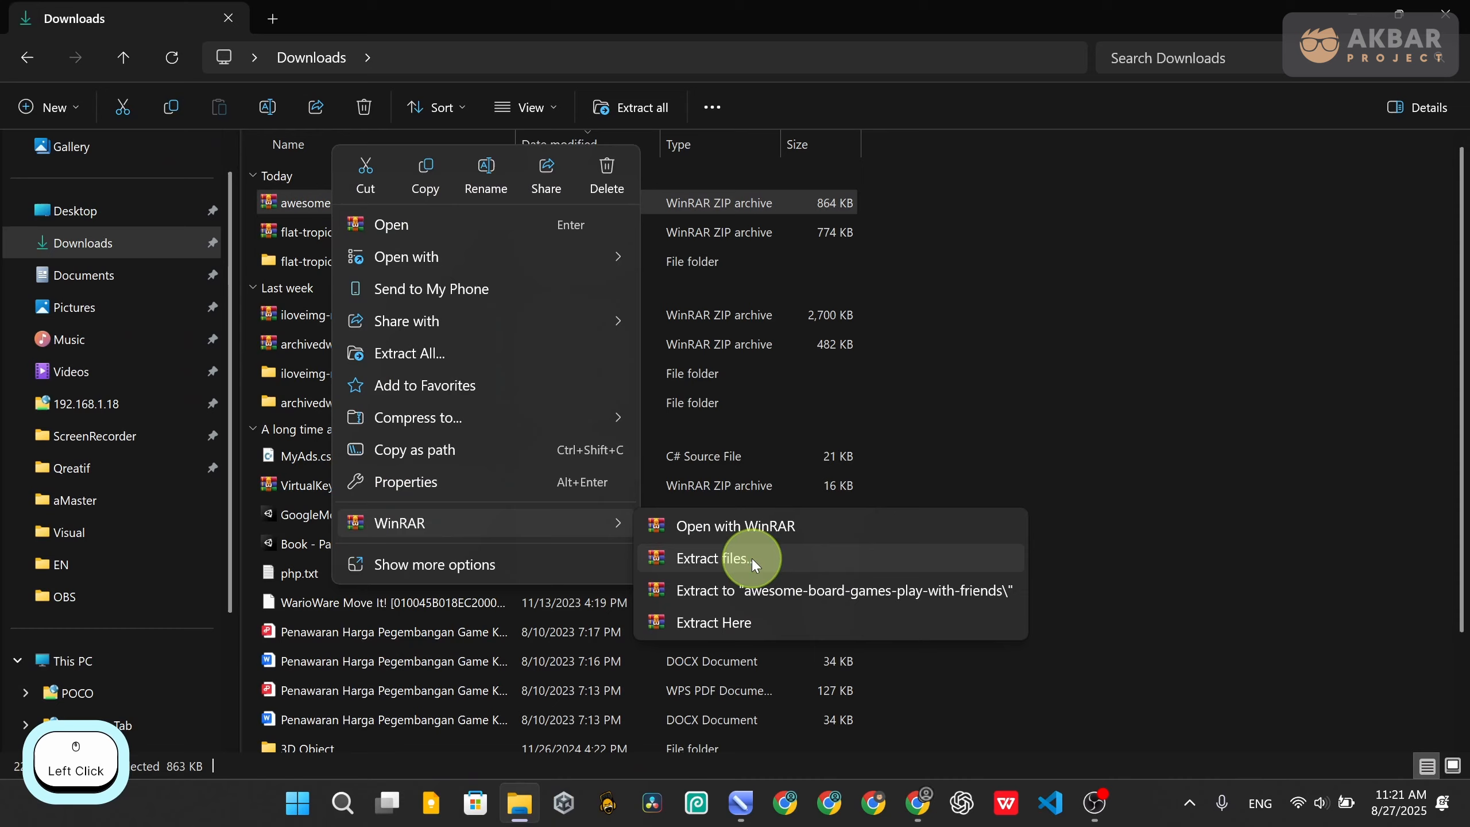
click(785, 593)
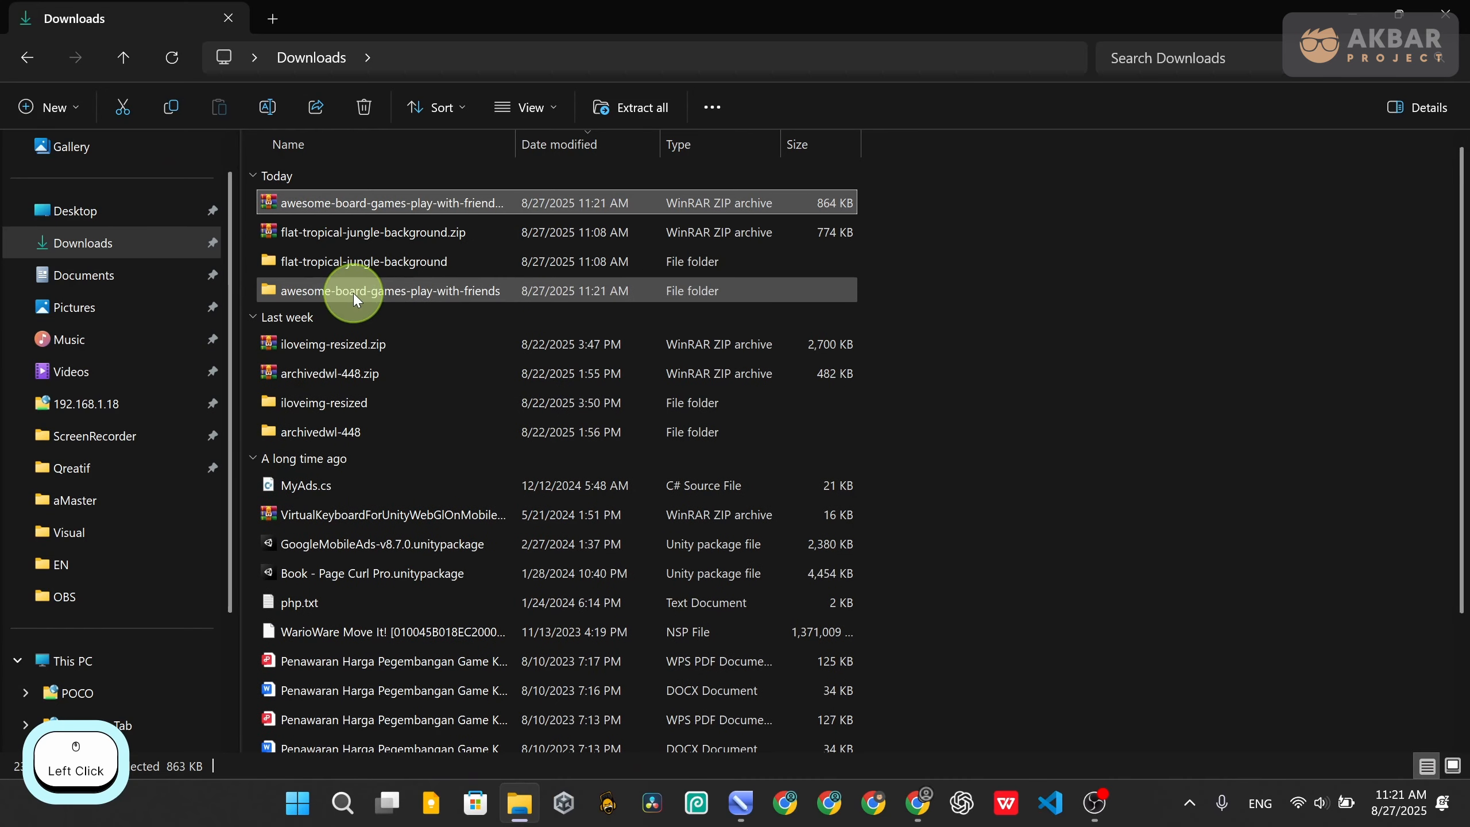
Open 4462655.ai from the extracted awesome-board-games-play-with-friends folder in CorelDRAW
double_click(341, 295)
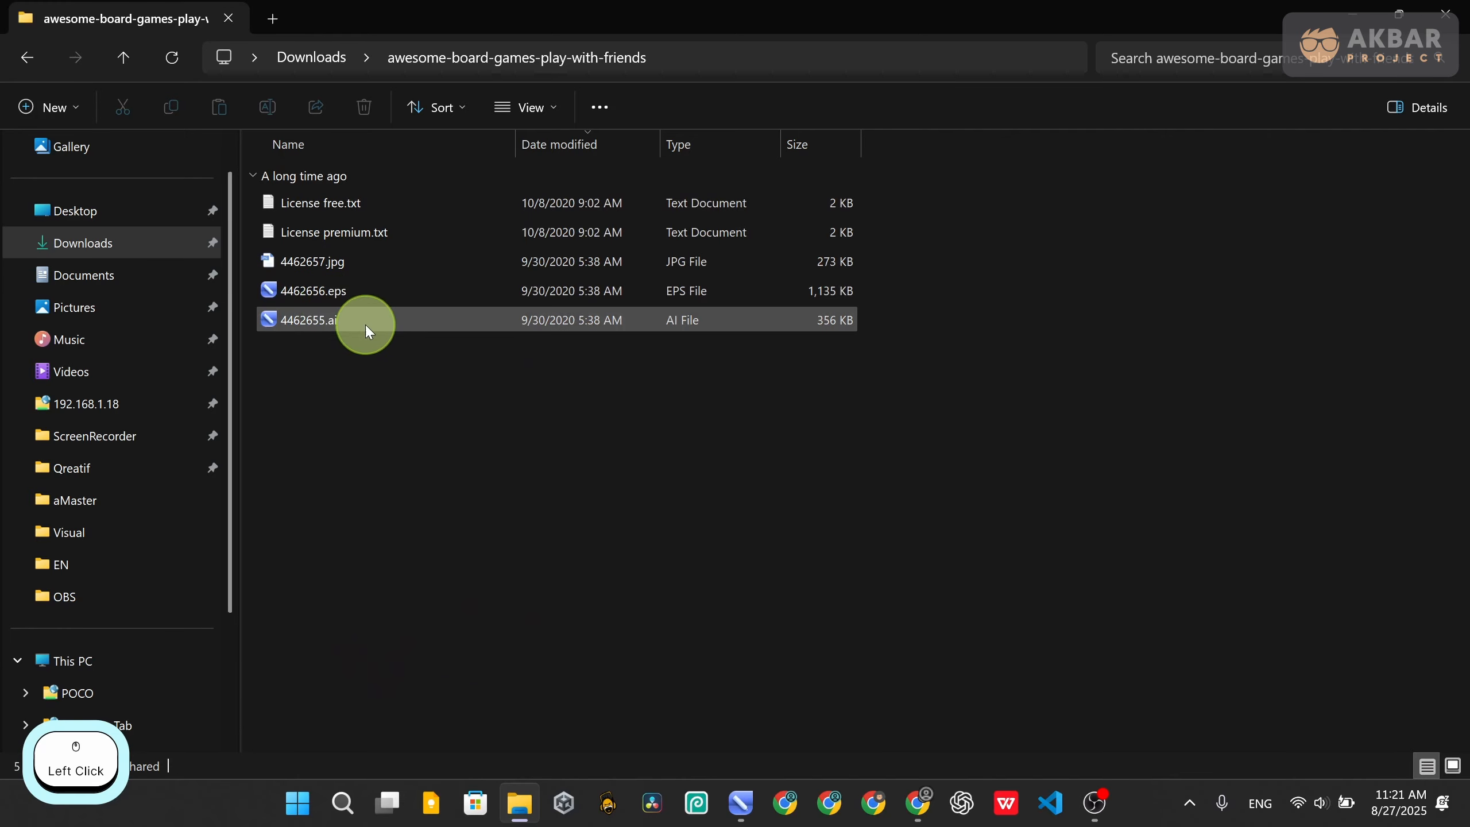
click(335, 317)
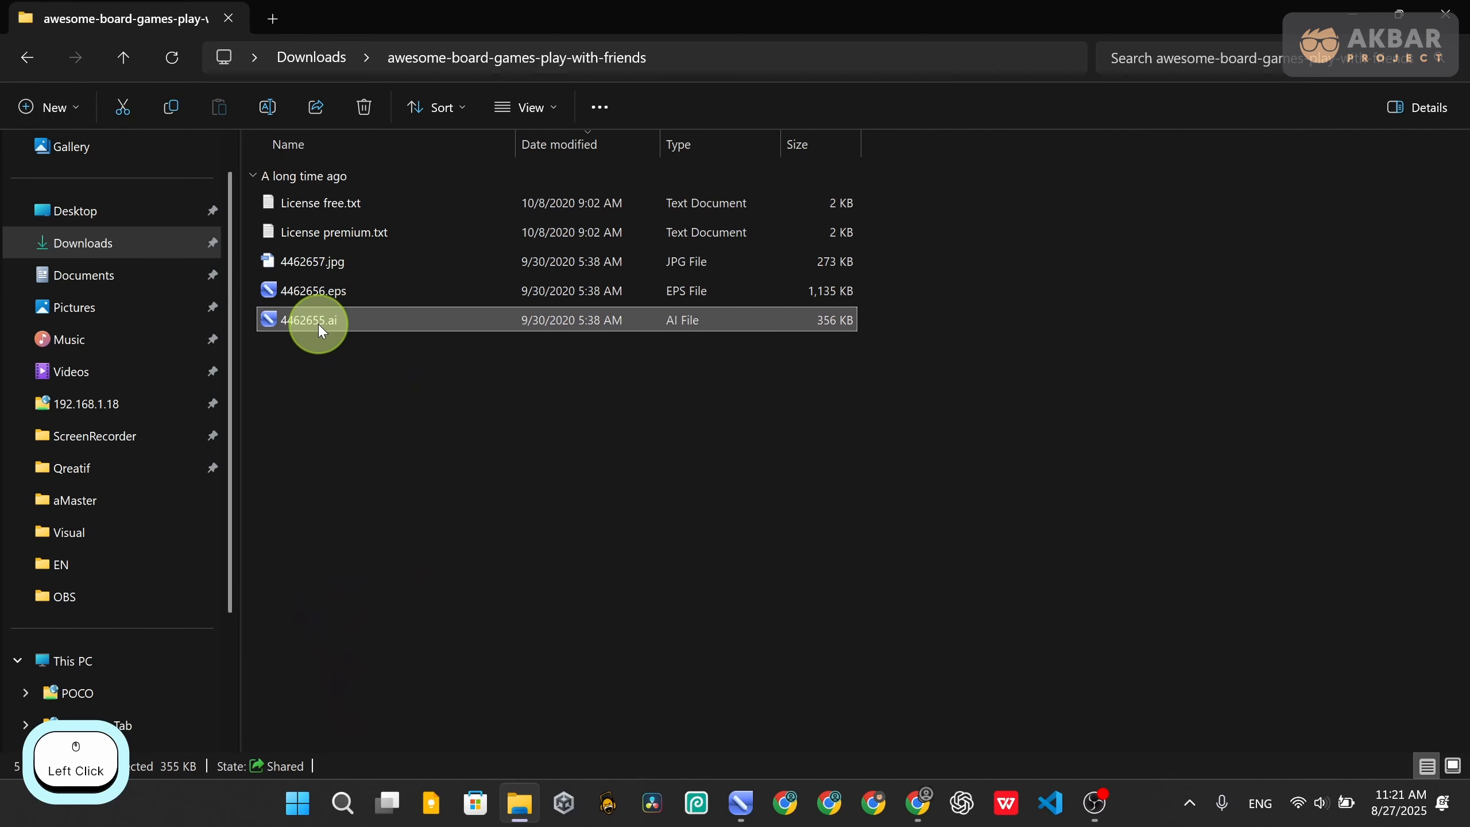
double_click(319, 328)
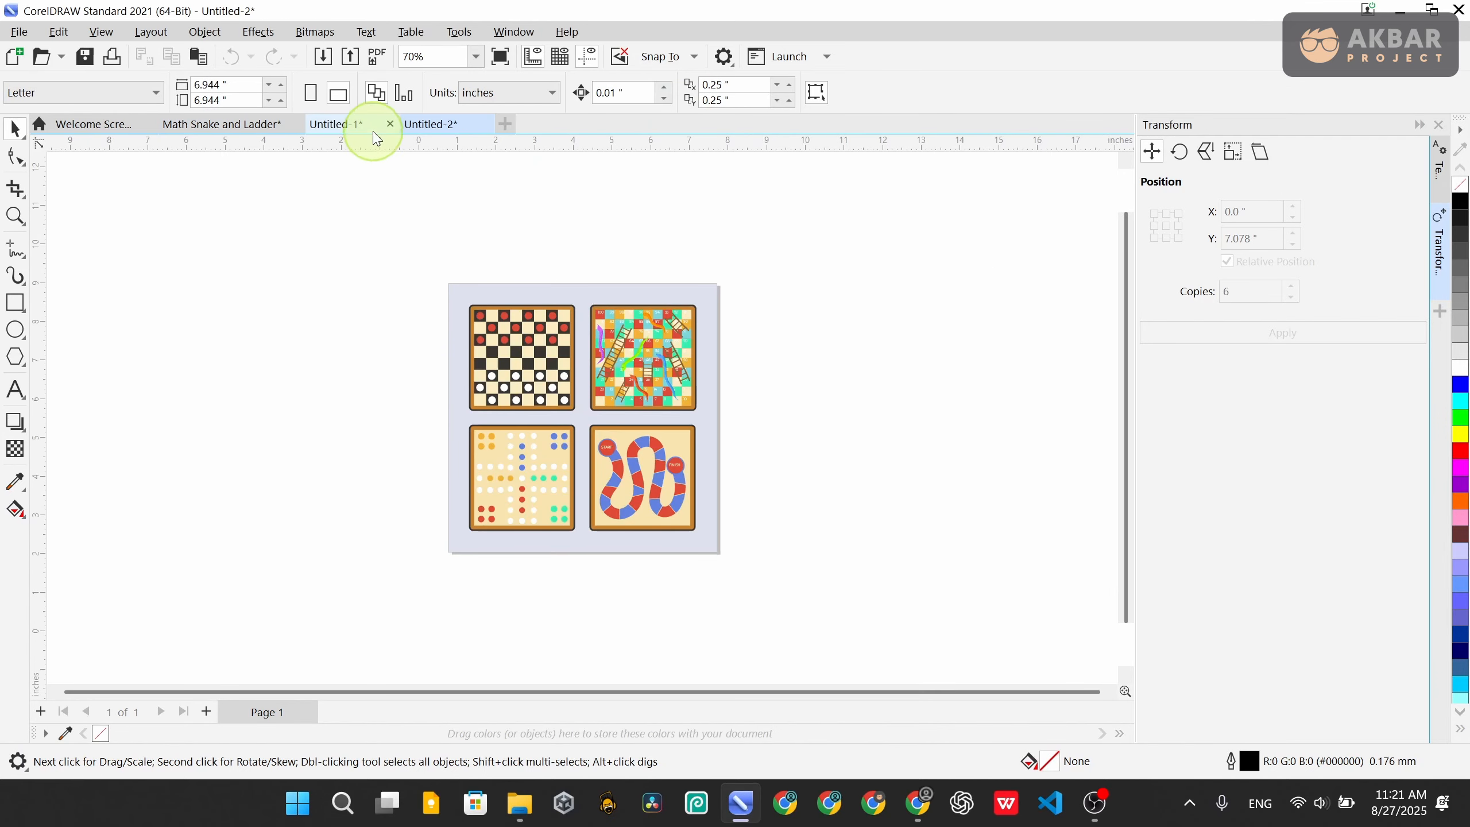
Close the Untitled-1 document with the jungle background without saving it and return to the board games document
click(374, 131)
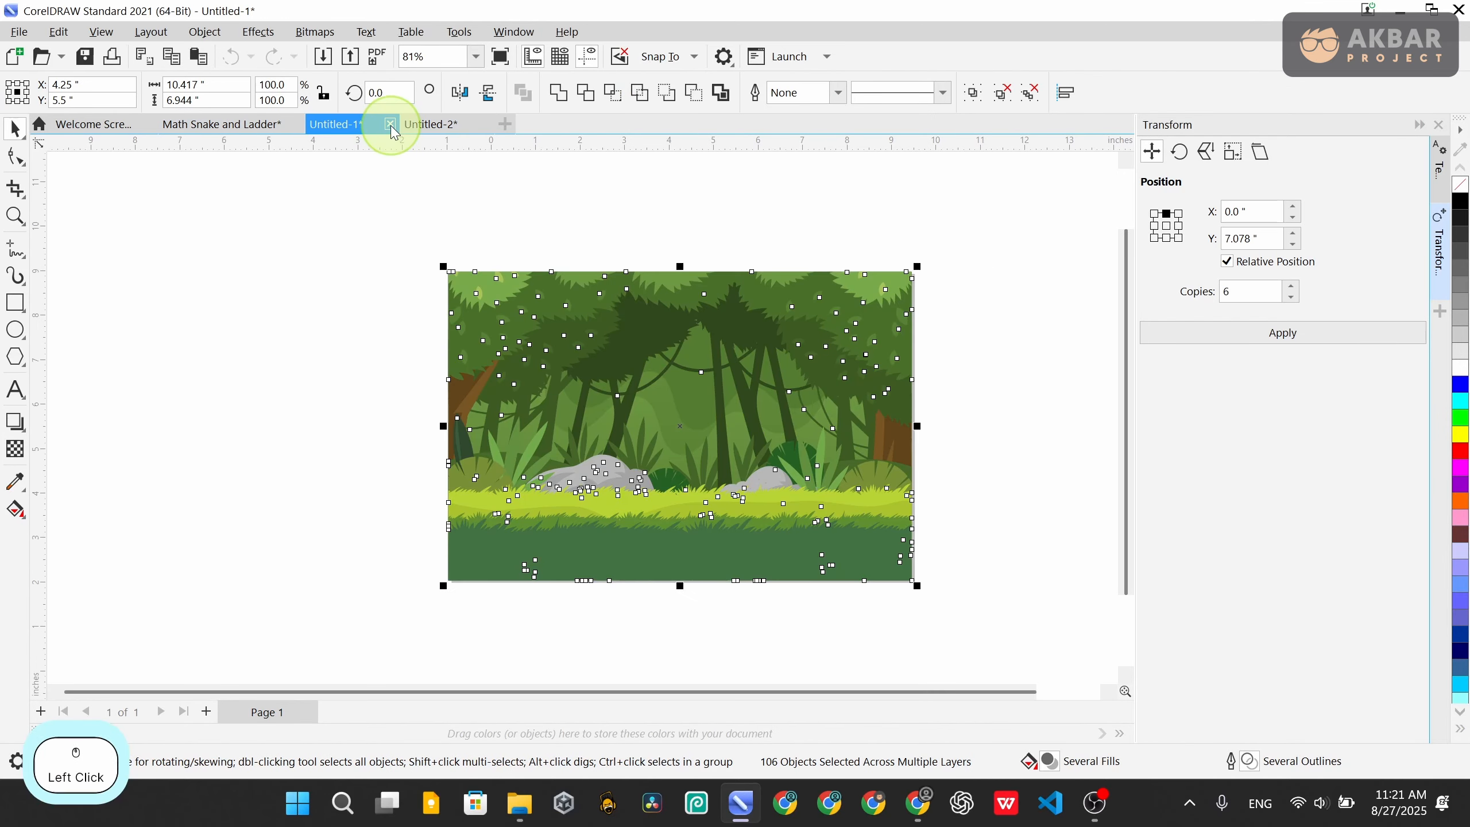
click(390, 124)
click(776, 450)
click(444, 125)
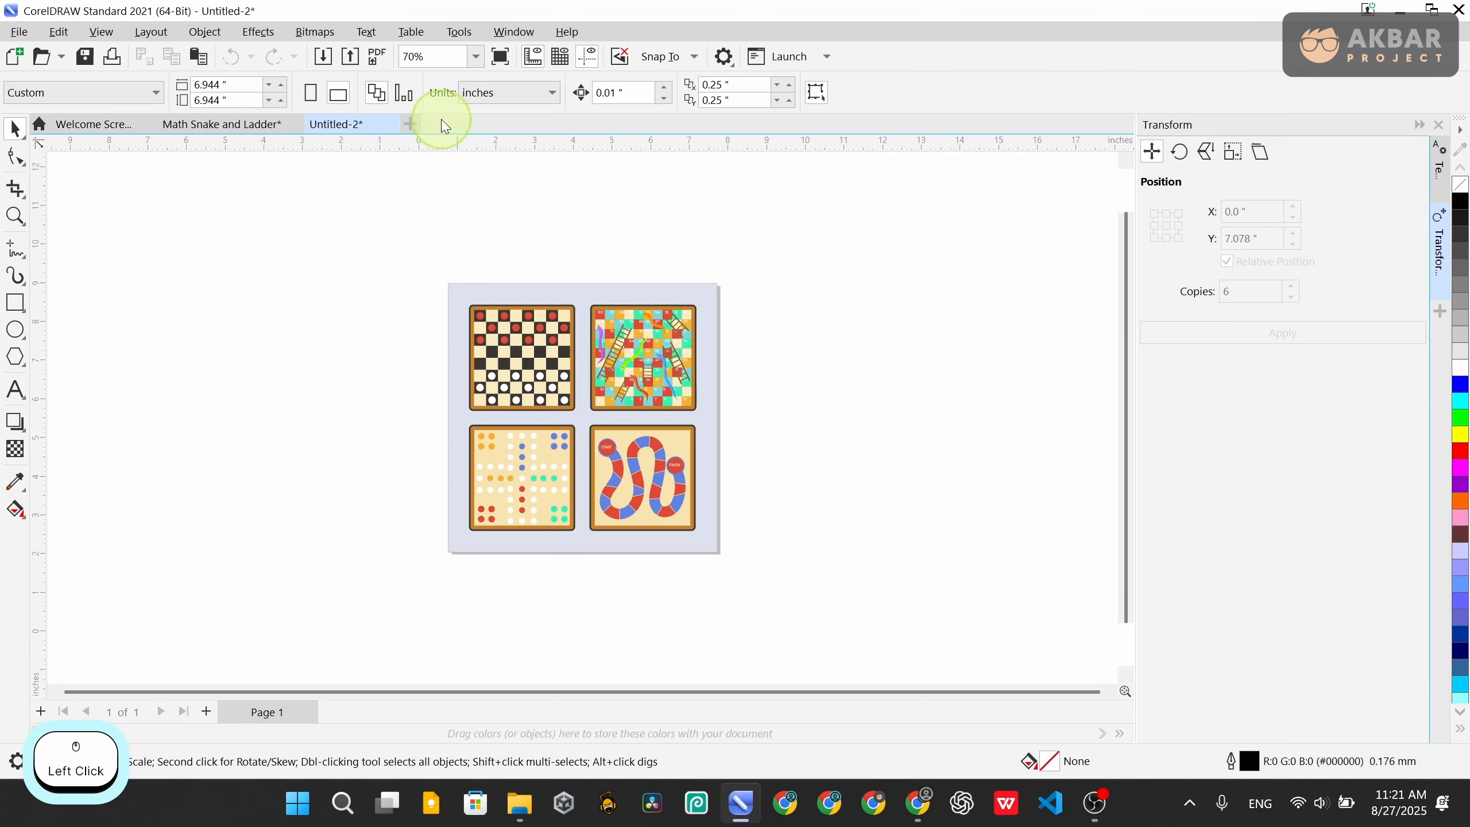
Copy the group of four board games into the Math Snake and Ladder document and place it beside the jungle board
scroll(647, 404, up, 2)
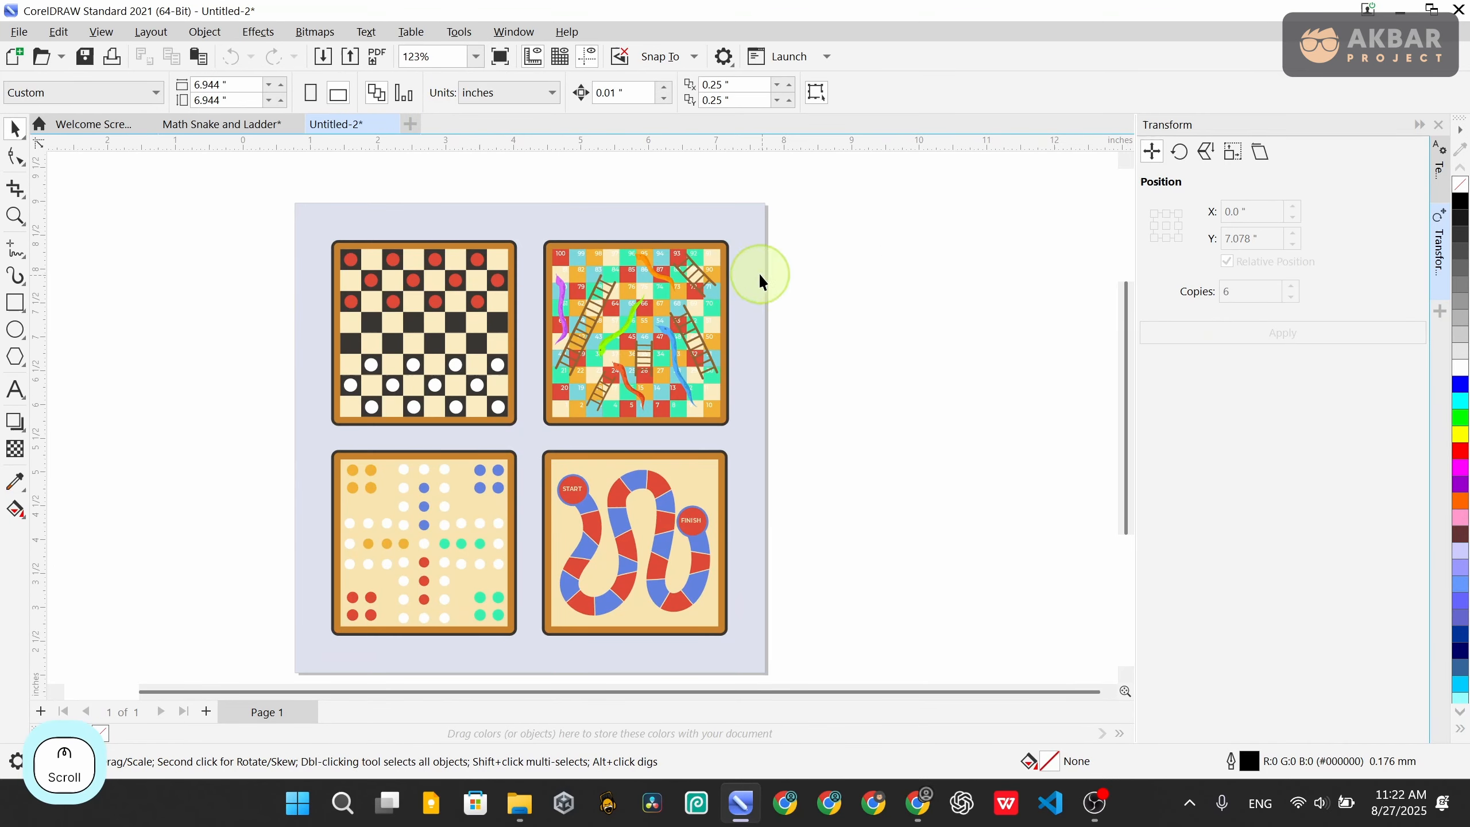
click(696, 264)
key(ctrl+c)
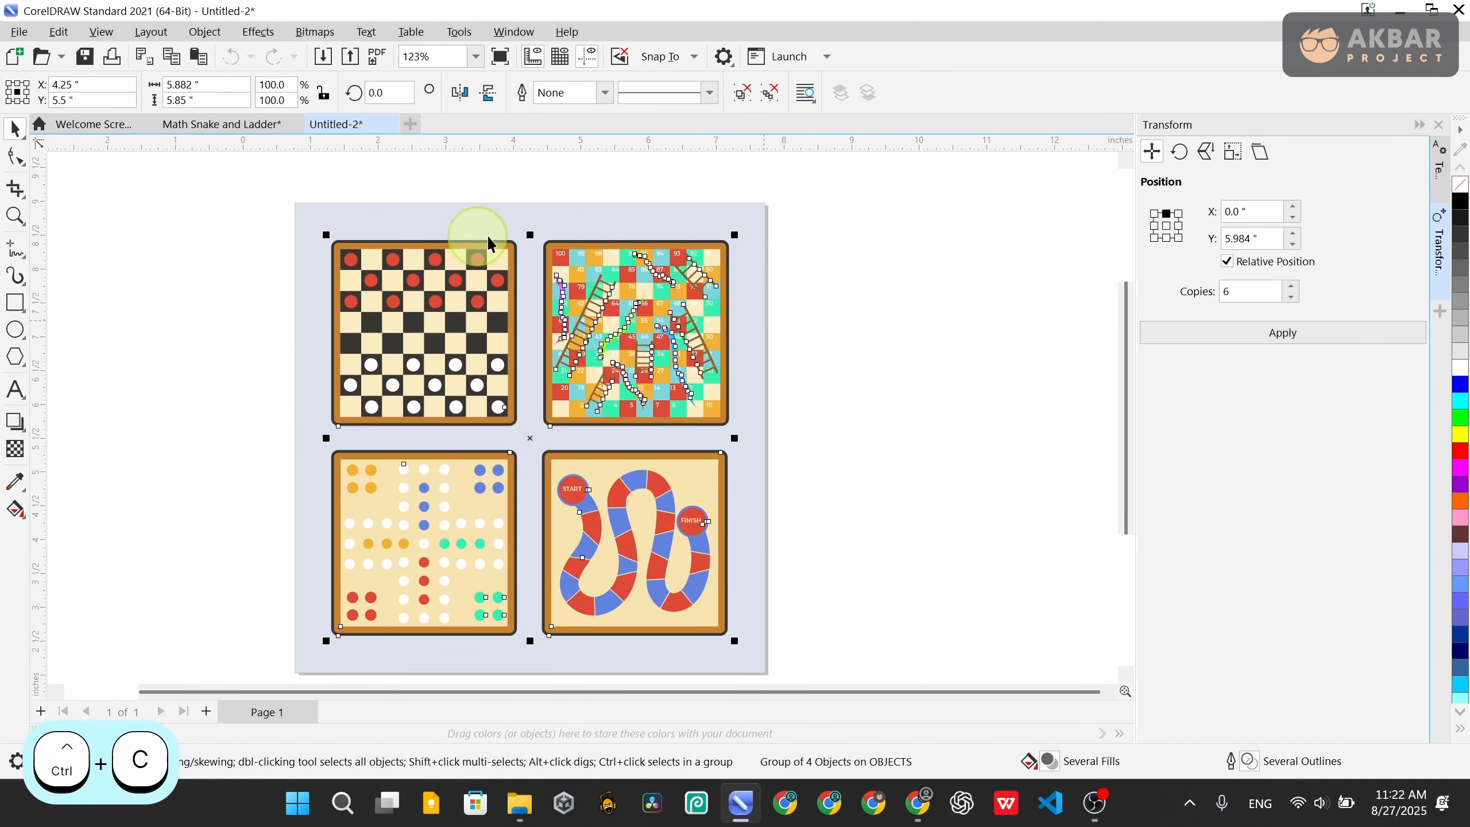
click(231, 125)
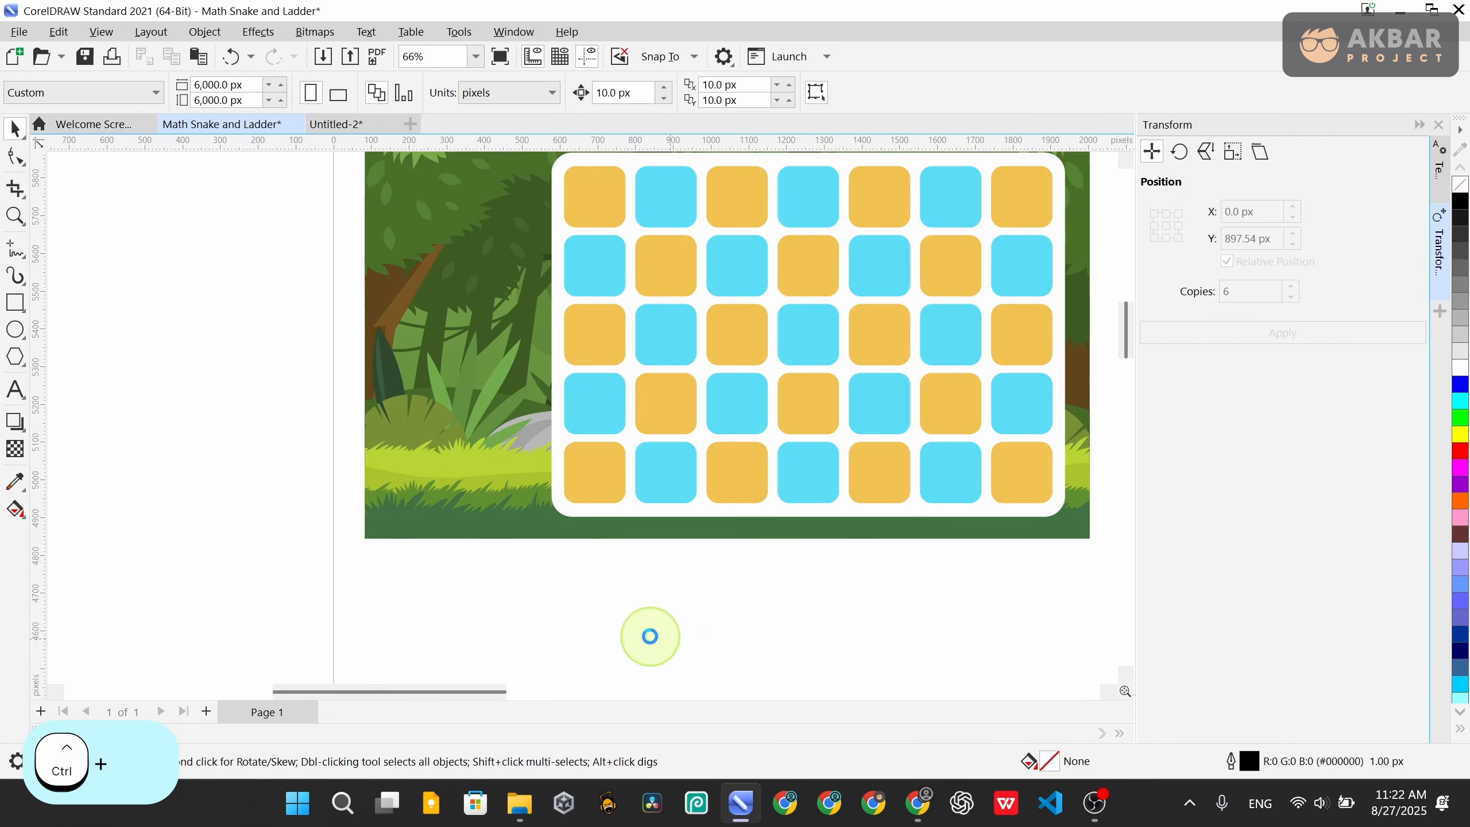
scroll(407, 424, down, 2)
scroll(407, 425, down, 2)
scroll(689, 567, up, 1)
drag(689, 568, 685, 263)
Close the Untitled-2 board games document without saving it and return to the Math Snake and Ladder document
click(396, 126)
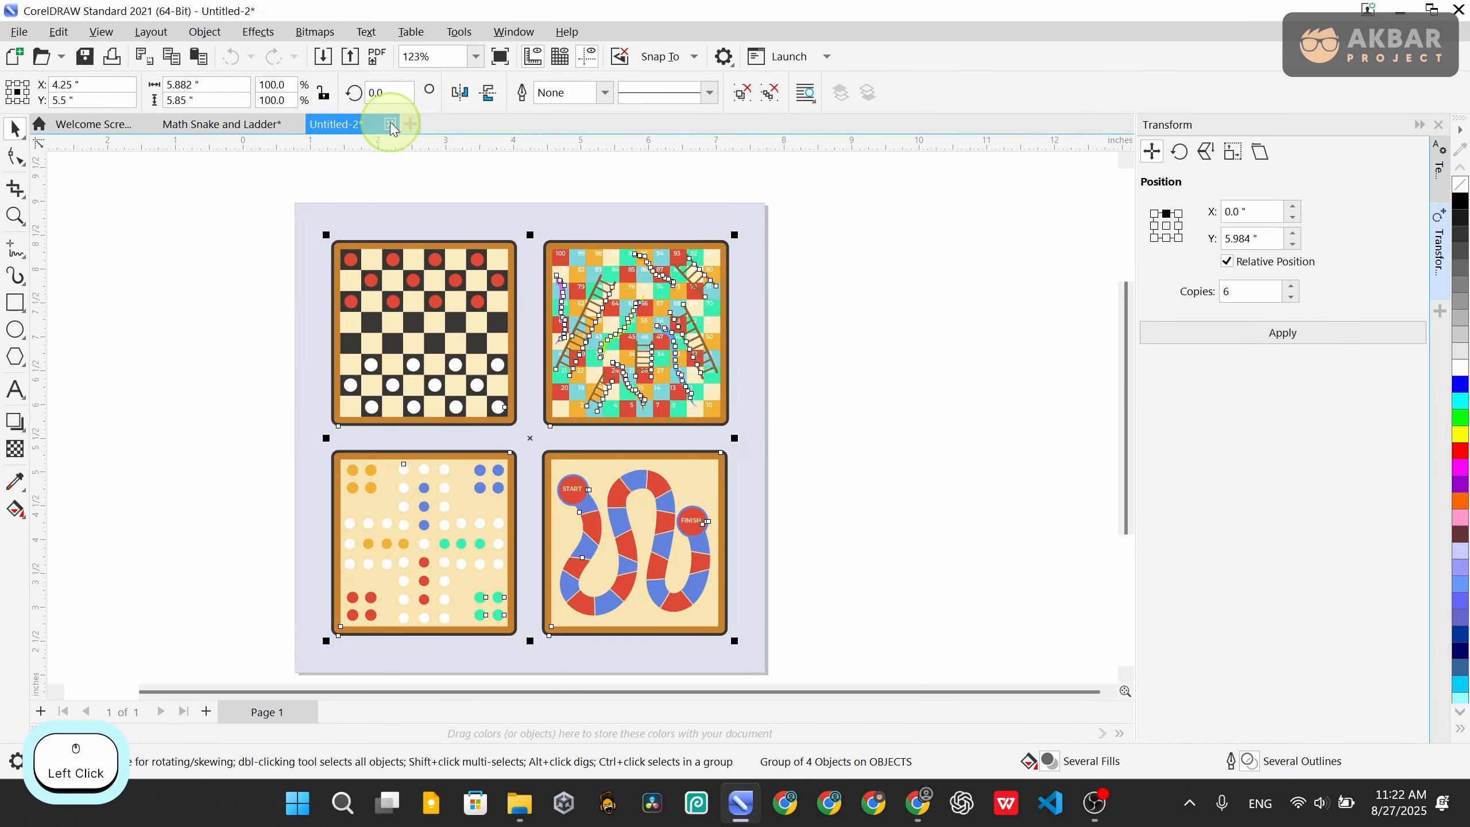
click(392, 127)
click(759, 451)
click(236, 124)
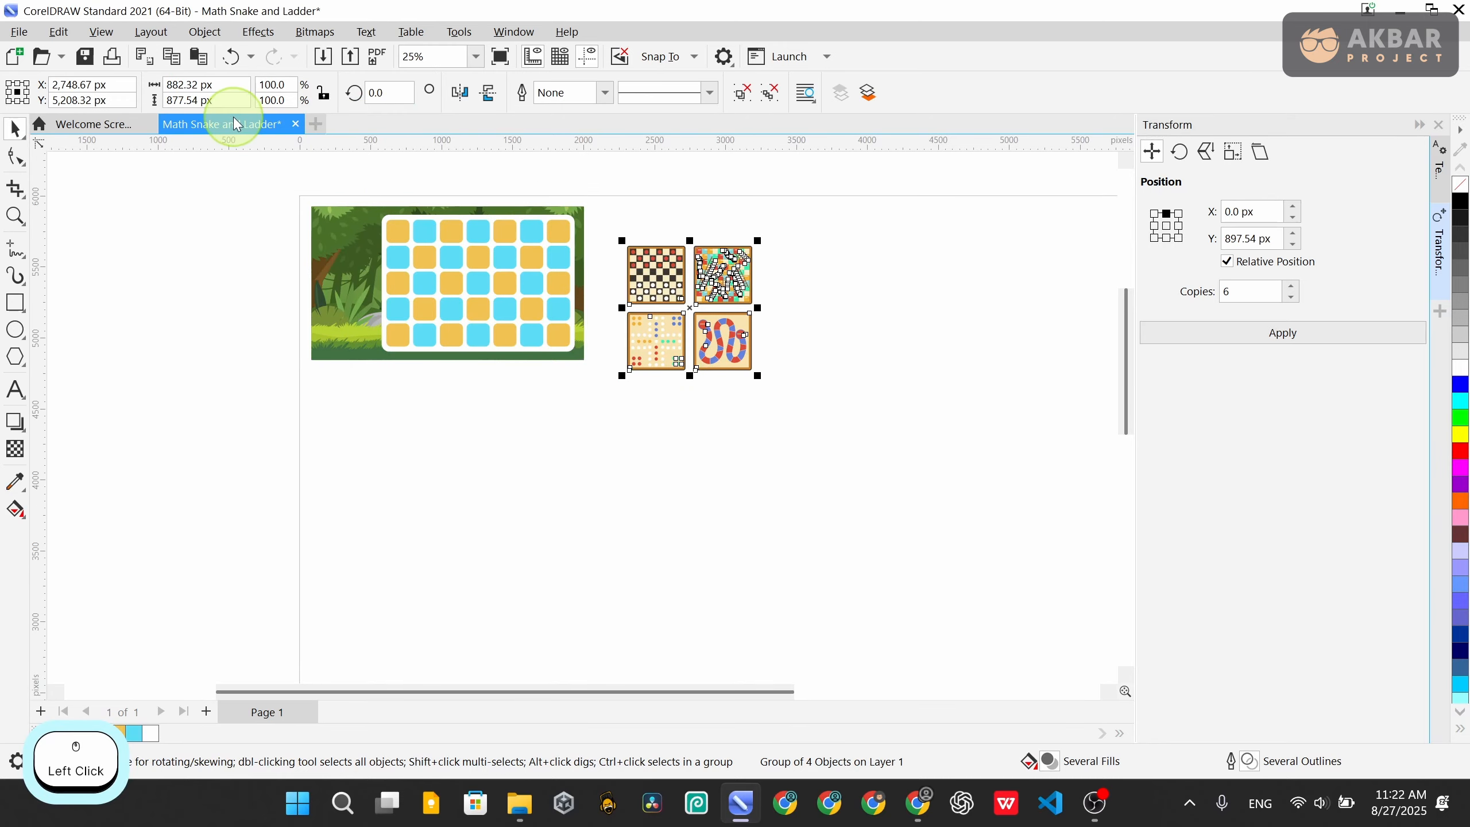
Ungroup the pasted board games into four separate boards and deselect them
scroll(752, 290, up, 2)
scroll(857, 313, up, 2)
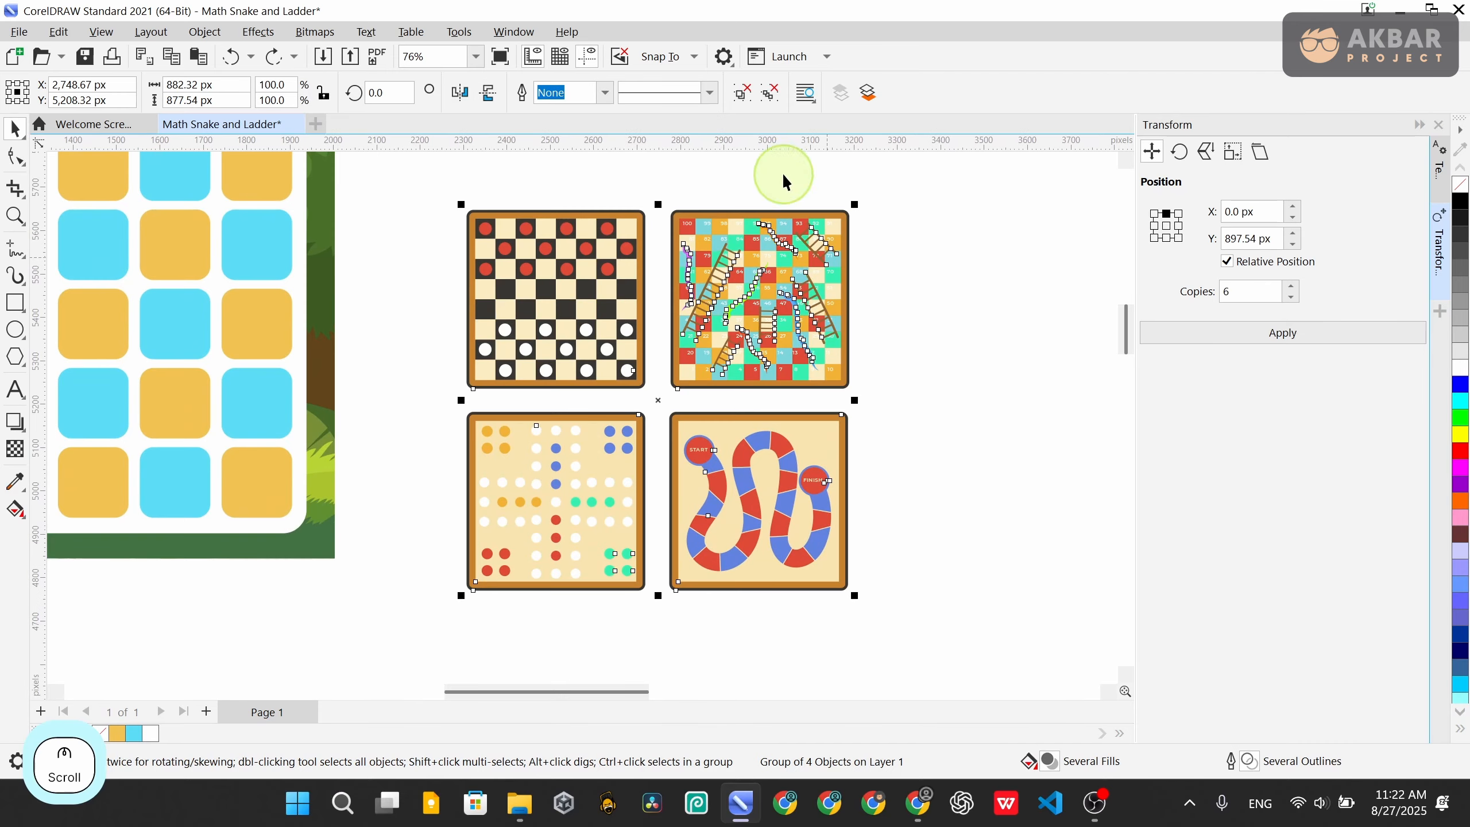
click(769, 92)
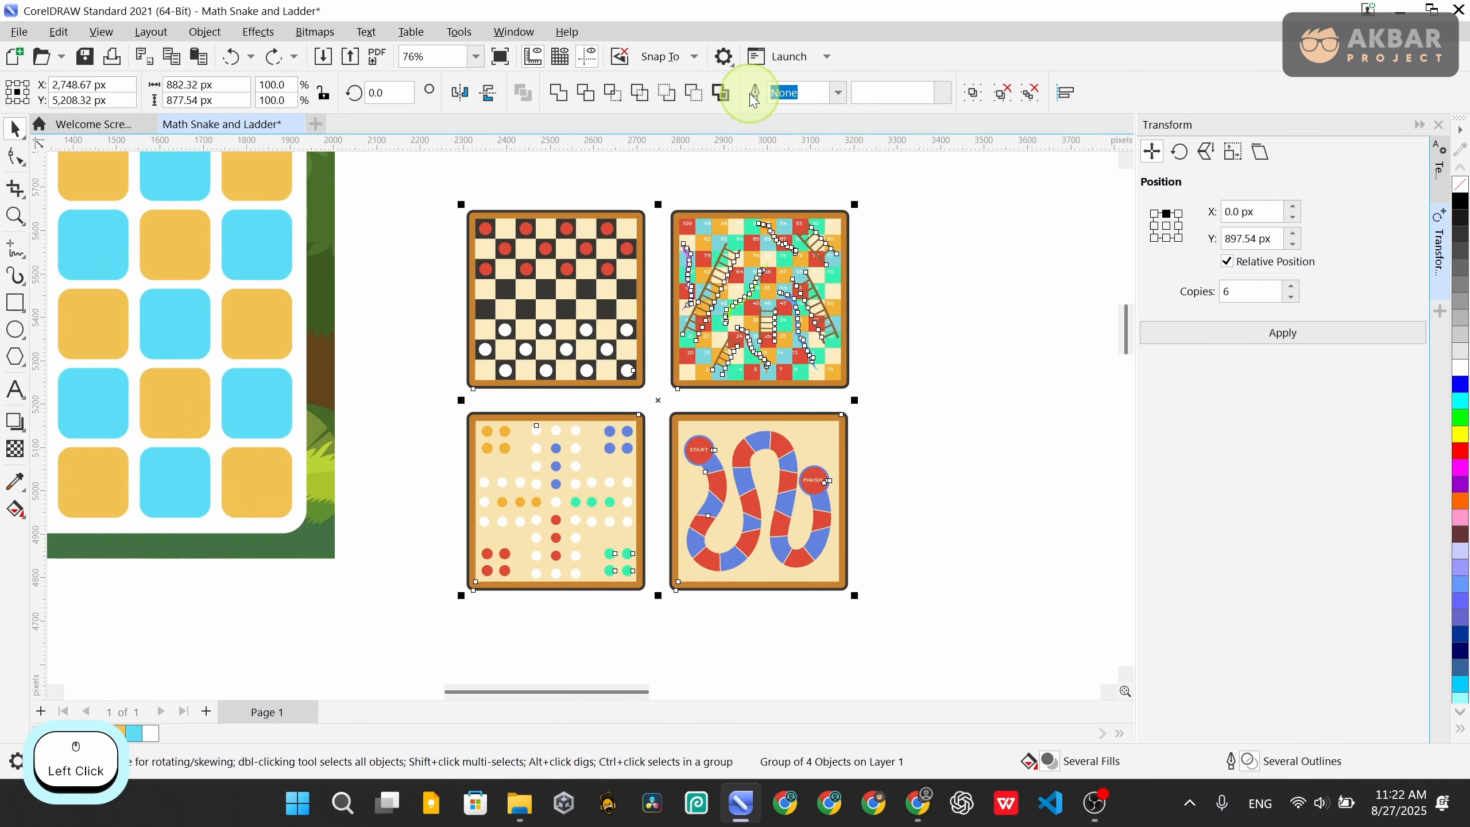
click(943, 280)
Delete the ludo, winding-path and checkers boards, keeping only the snake and ladder board
drag(931, 633, 383, 369)
key(Delete)
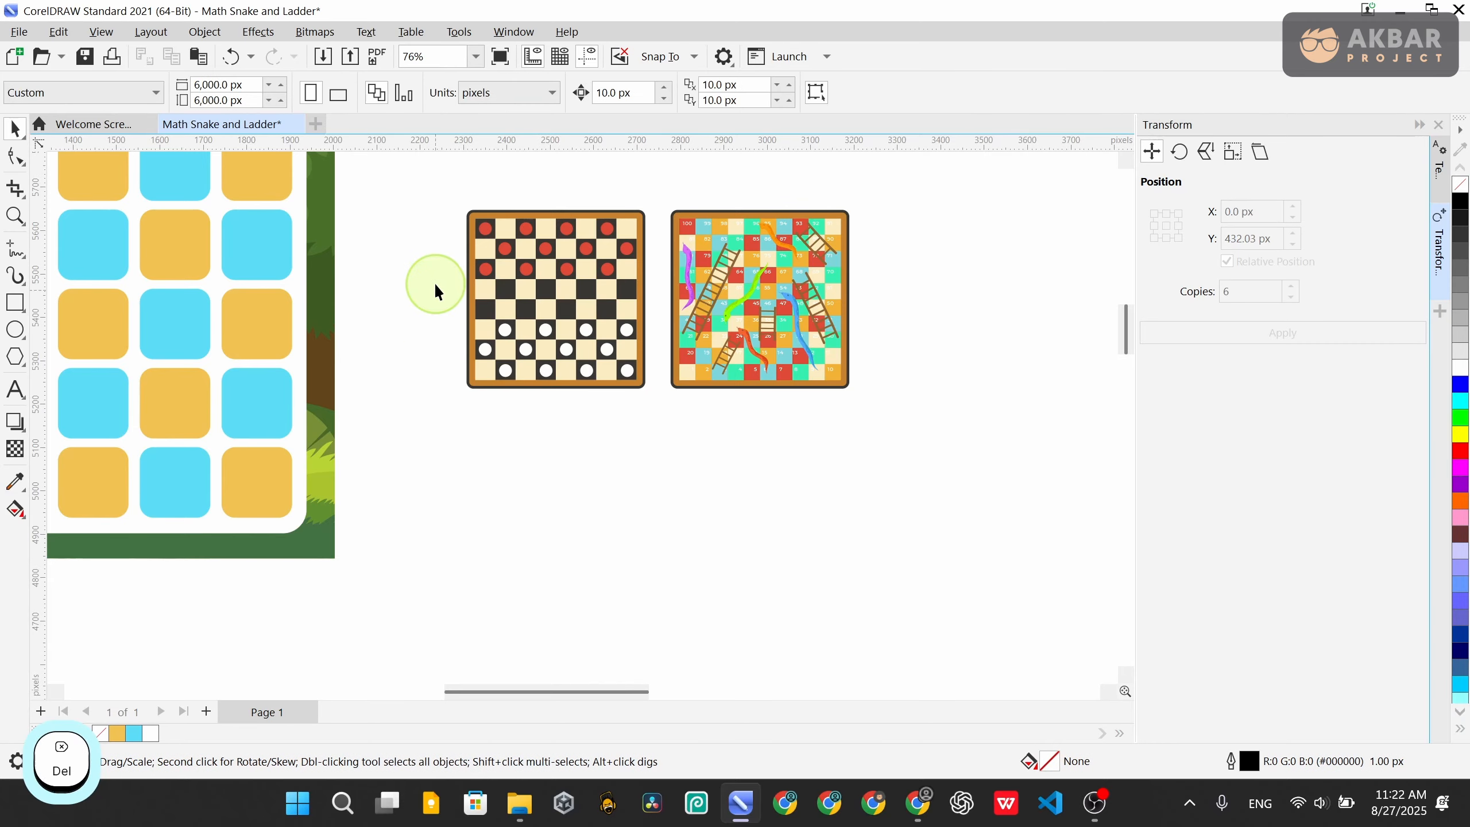
drag(632, 369, 648, 434)
key(Delete)
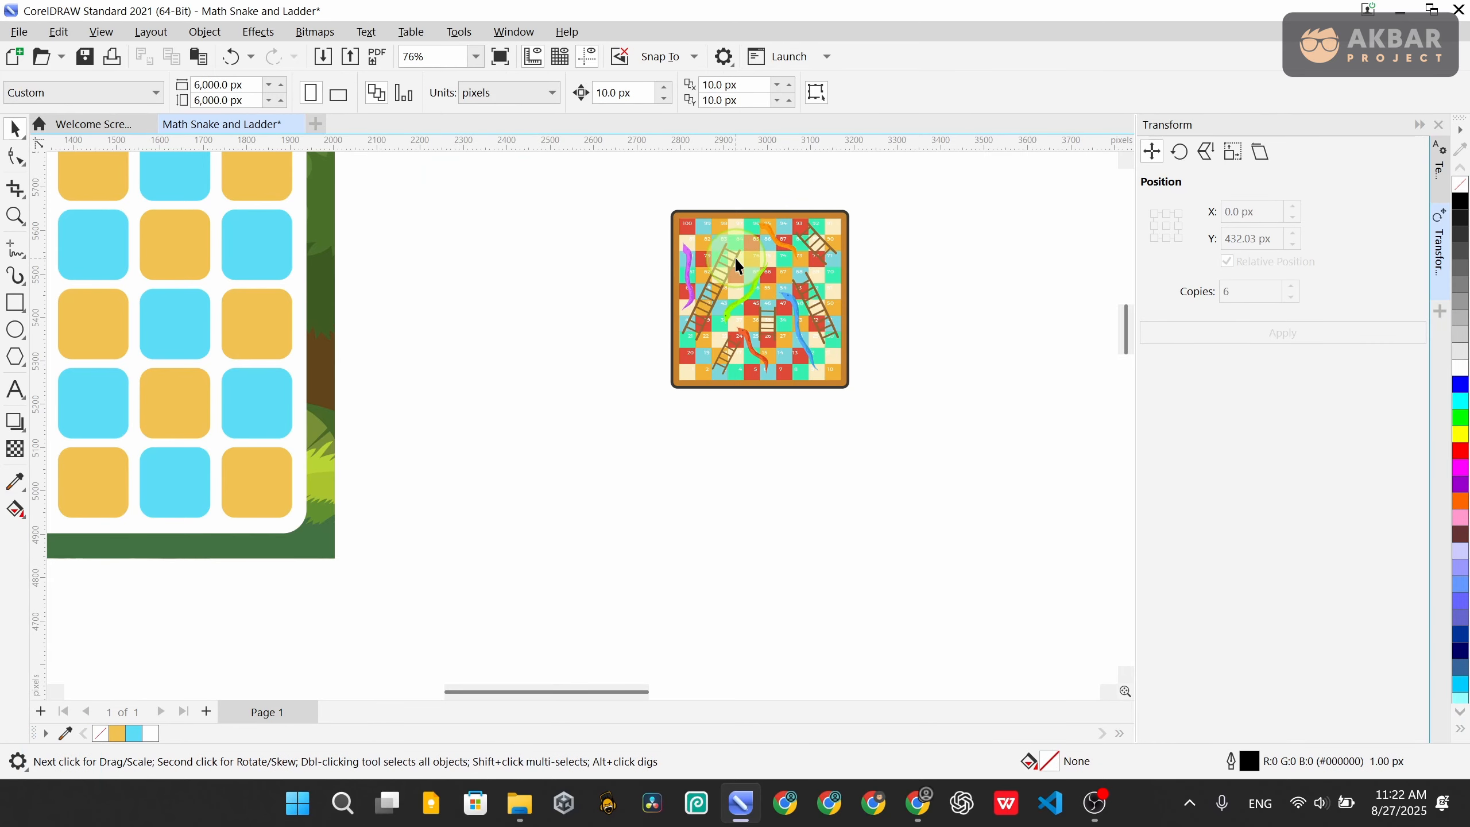
Move the snake and ladder board slightly closer to the jungle board, ungroup it and deselect its parts
click(760, 327)
drag(764, 290, 690, 315)
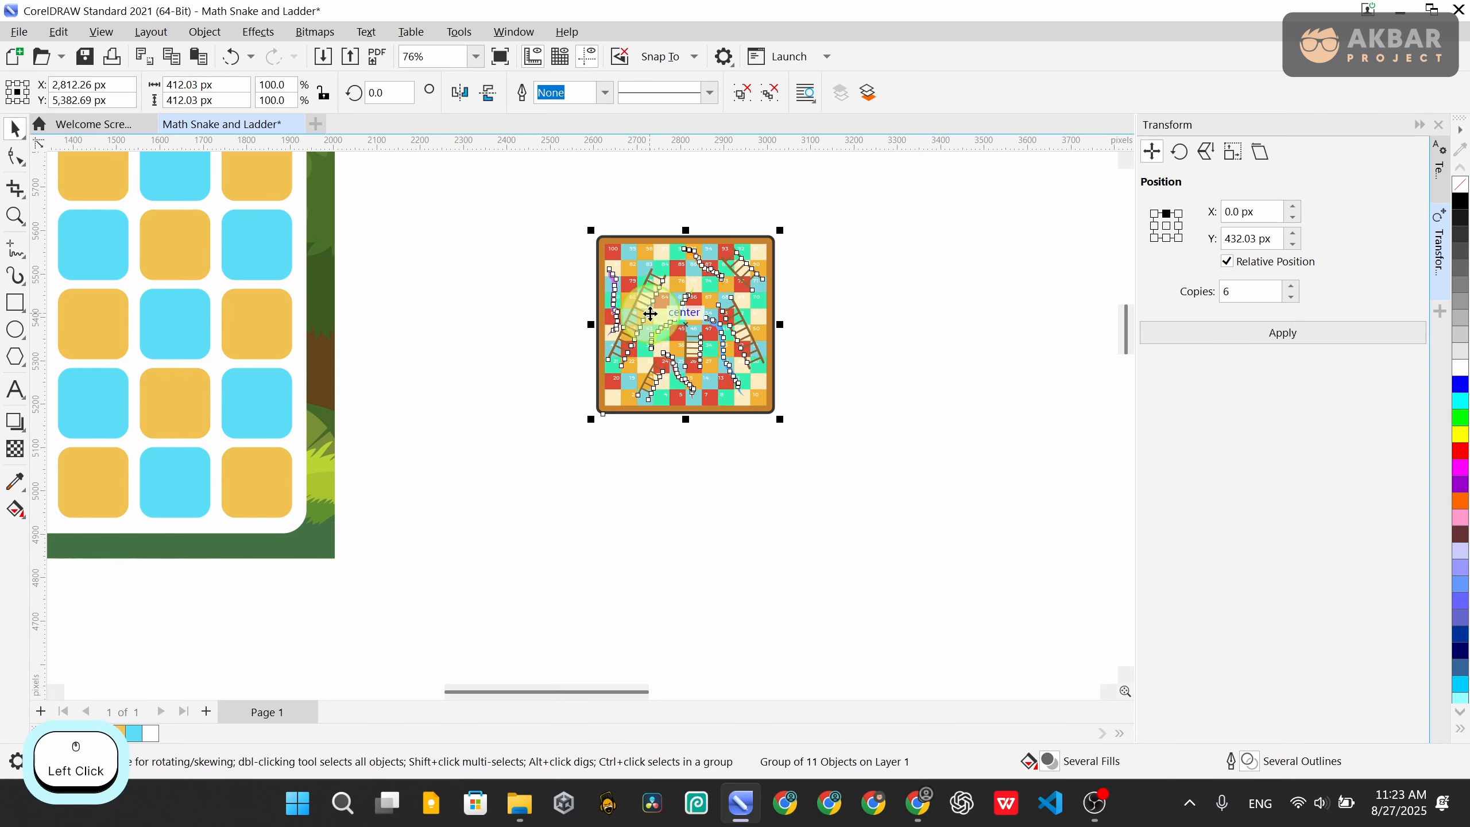
click(864, 335)
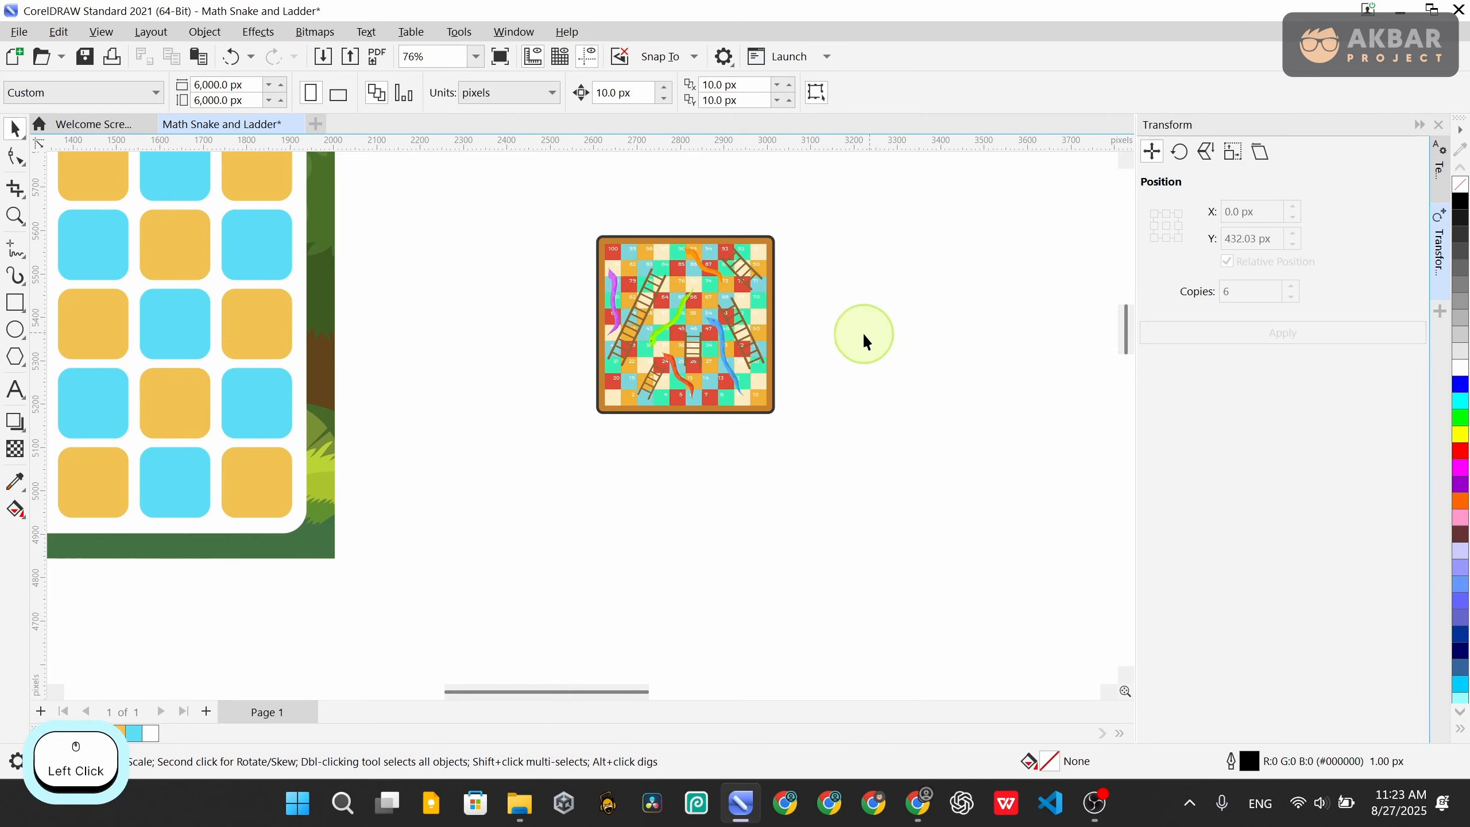
Select all ladders and snakes except the red snake and move them off the small numbered board, toward the jungle background
click(732, 281)
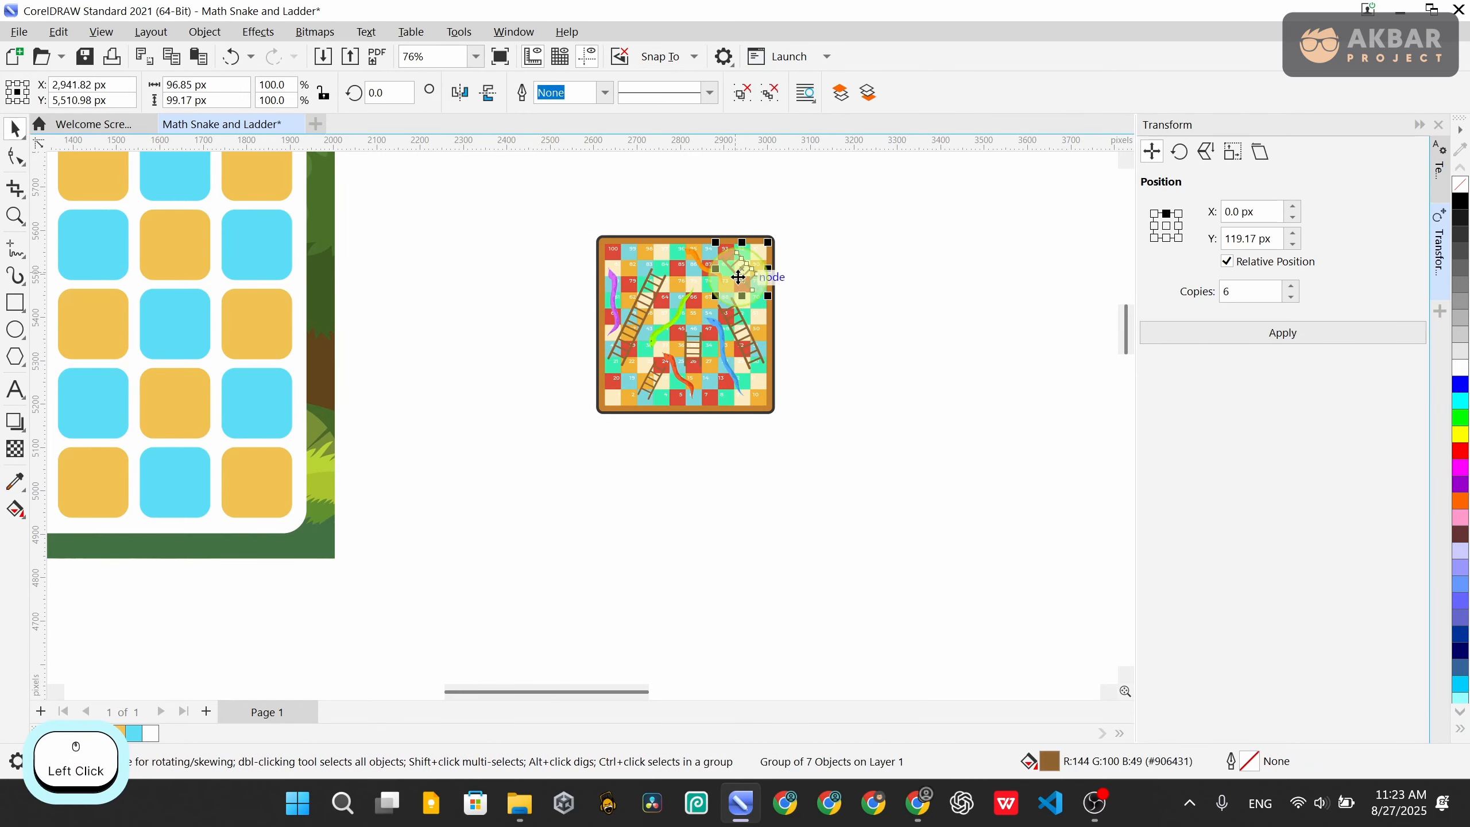
shift+click(703, 264)
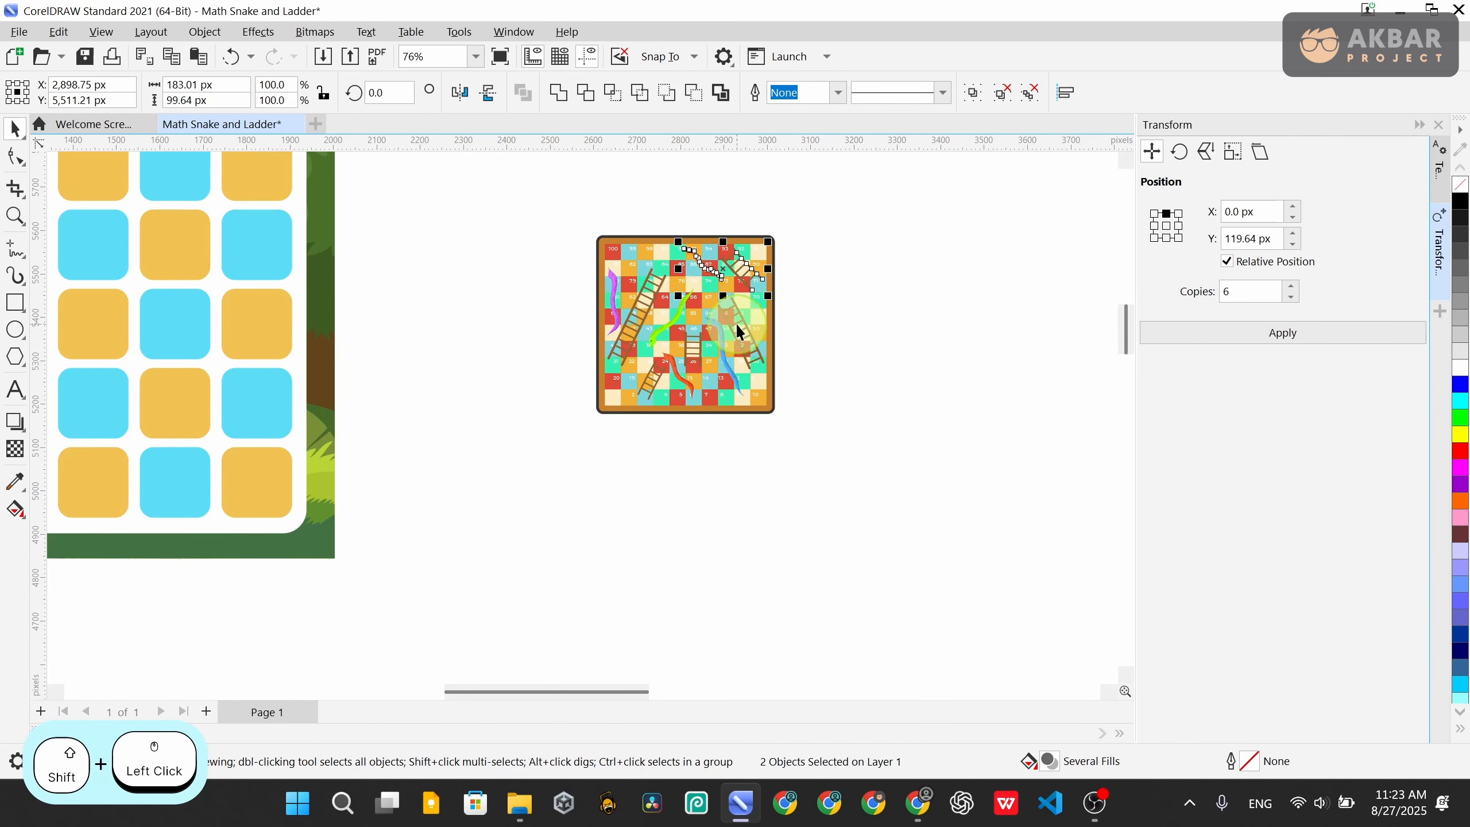
shift+click(719, 335)
shift+click(699, 347)
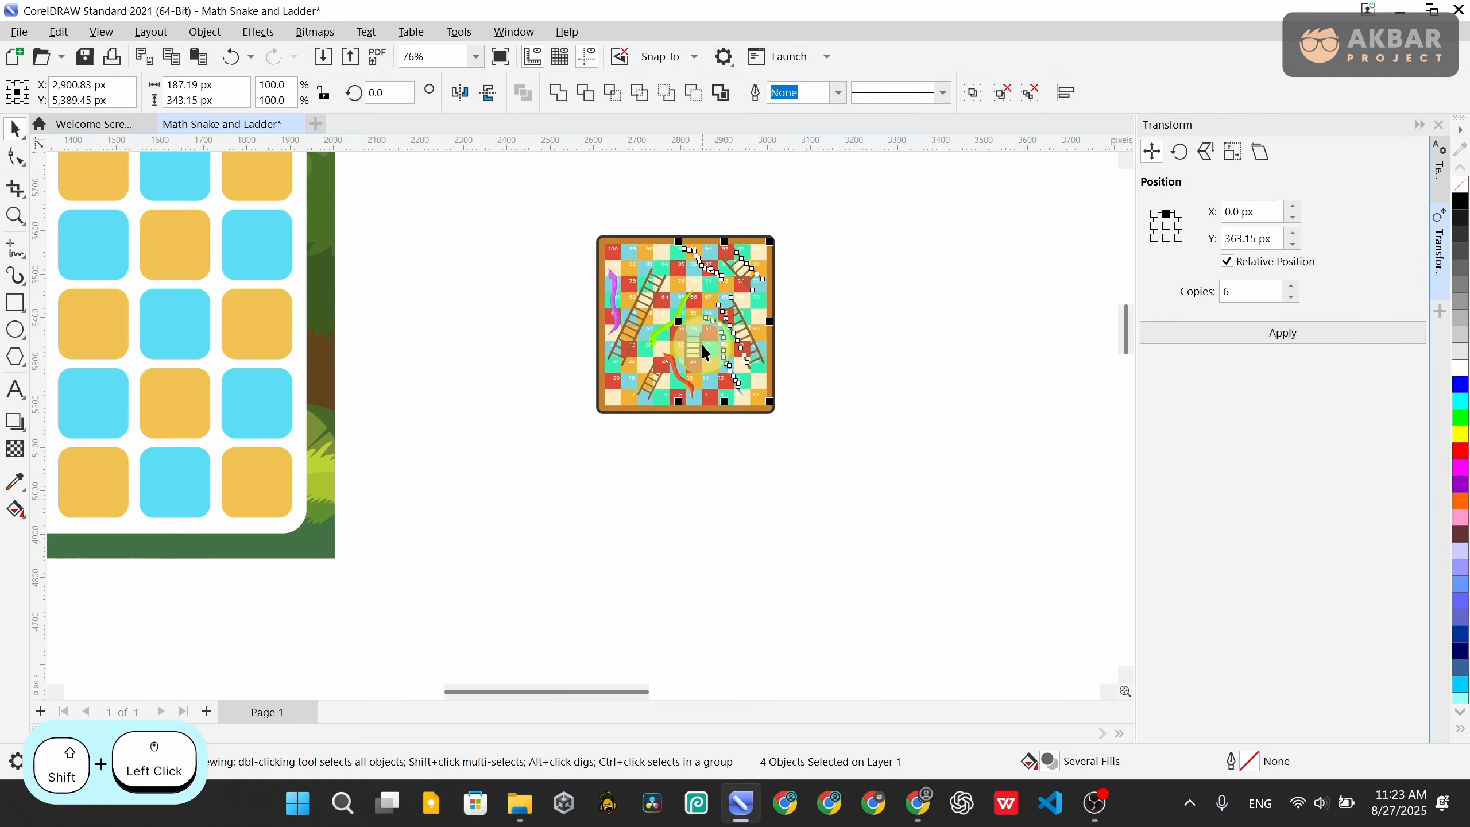
shift+click(700, 342)
scroll(687, 321, up, 2)
shift+click(674, 329)
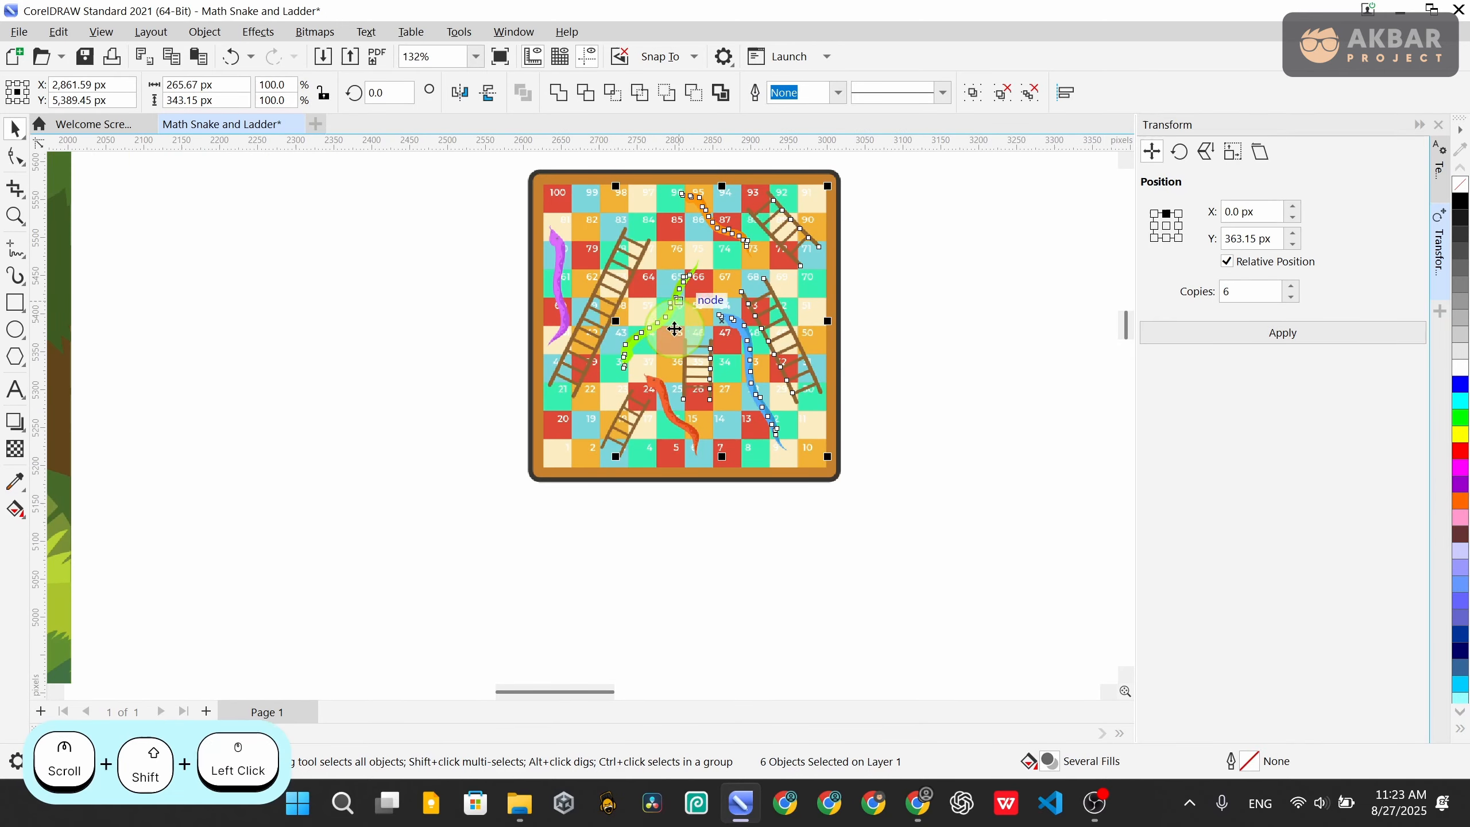
shift+click(641, 409)
shift+click(593, 348)
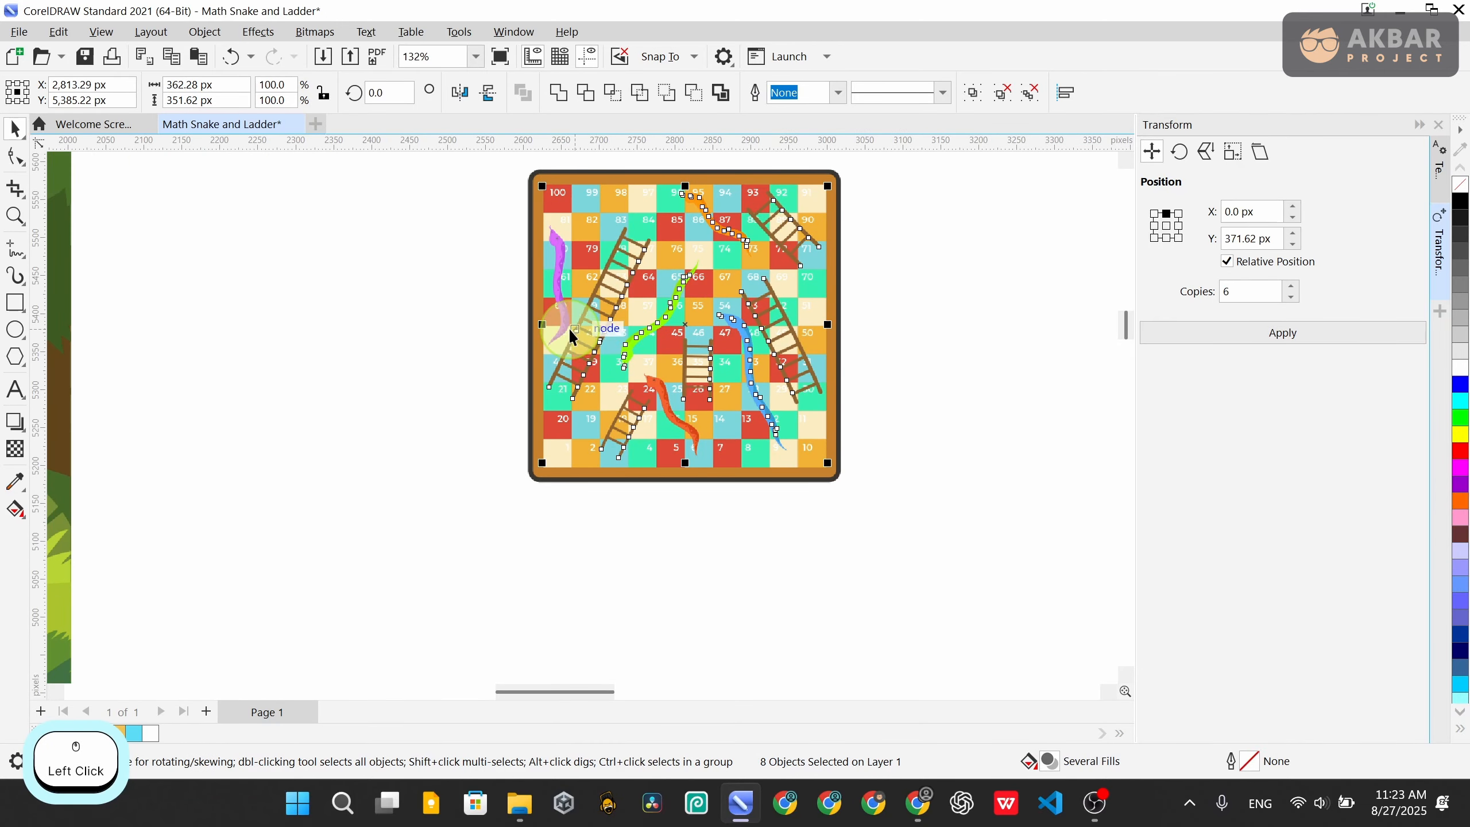
shift+click(564, 327)
scroll(620, 309, down, 2)
drag(619, 316, 465, 316)
Separate the red snake from the small numbered board and delete the leftover board
drag(860, 500, 503, 421)
click(672, 256)
key(Delete)
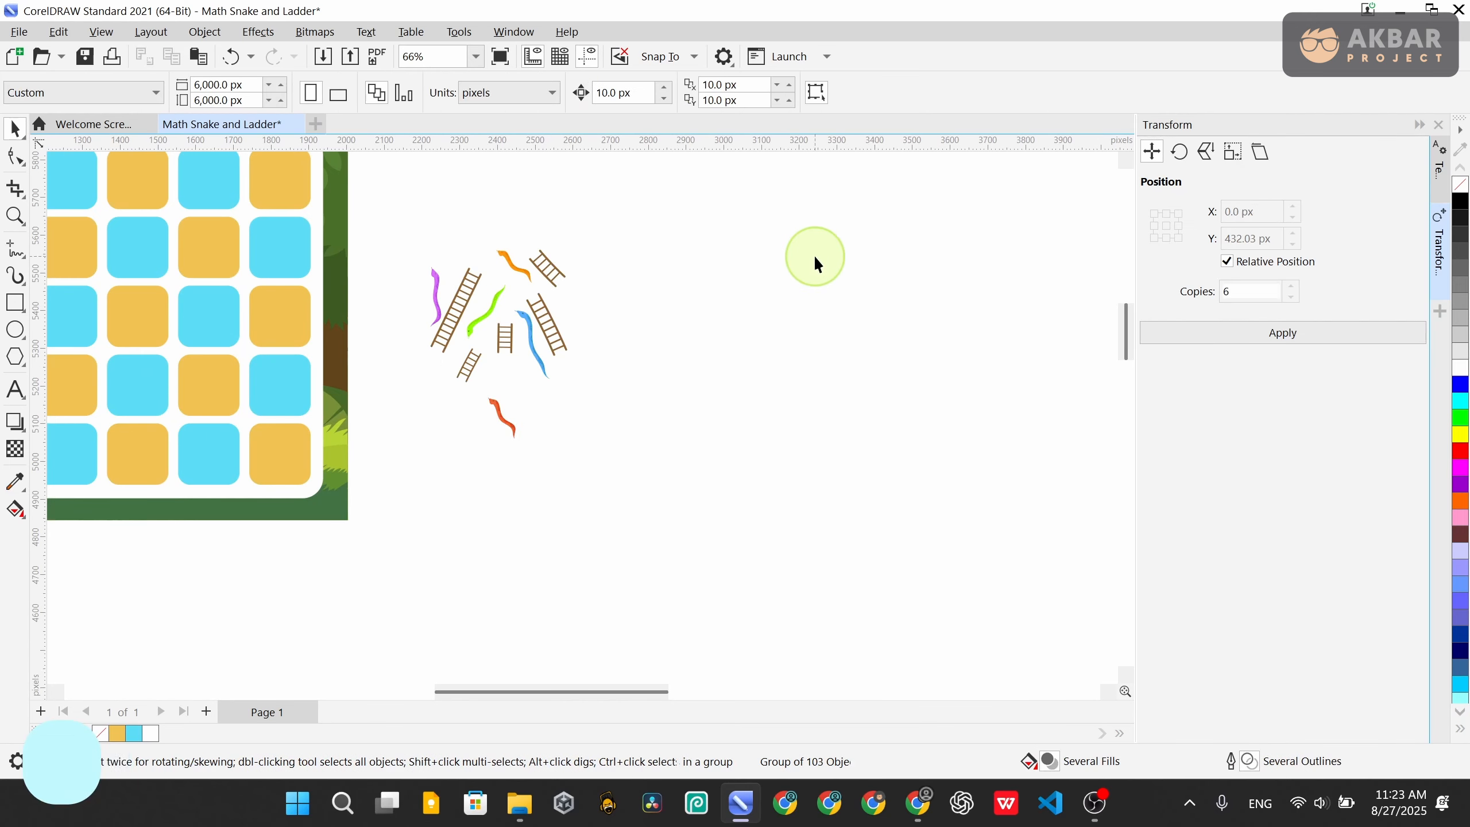
Enlarge all ten snakes and ladders together to about 179%, place them beside the jungle board and deselect them
scroll(967, 340, down, 2)
scroll(739, 357, up, 2)
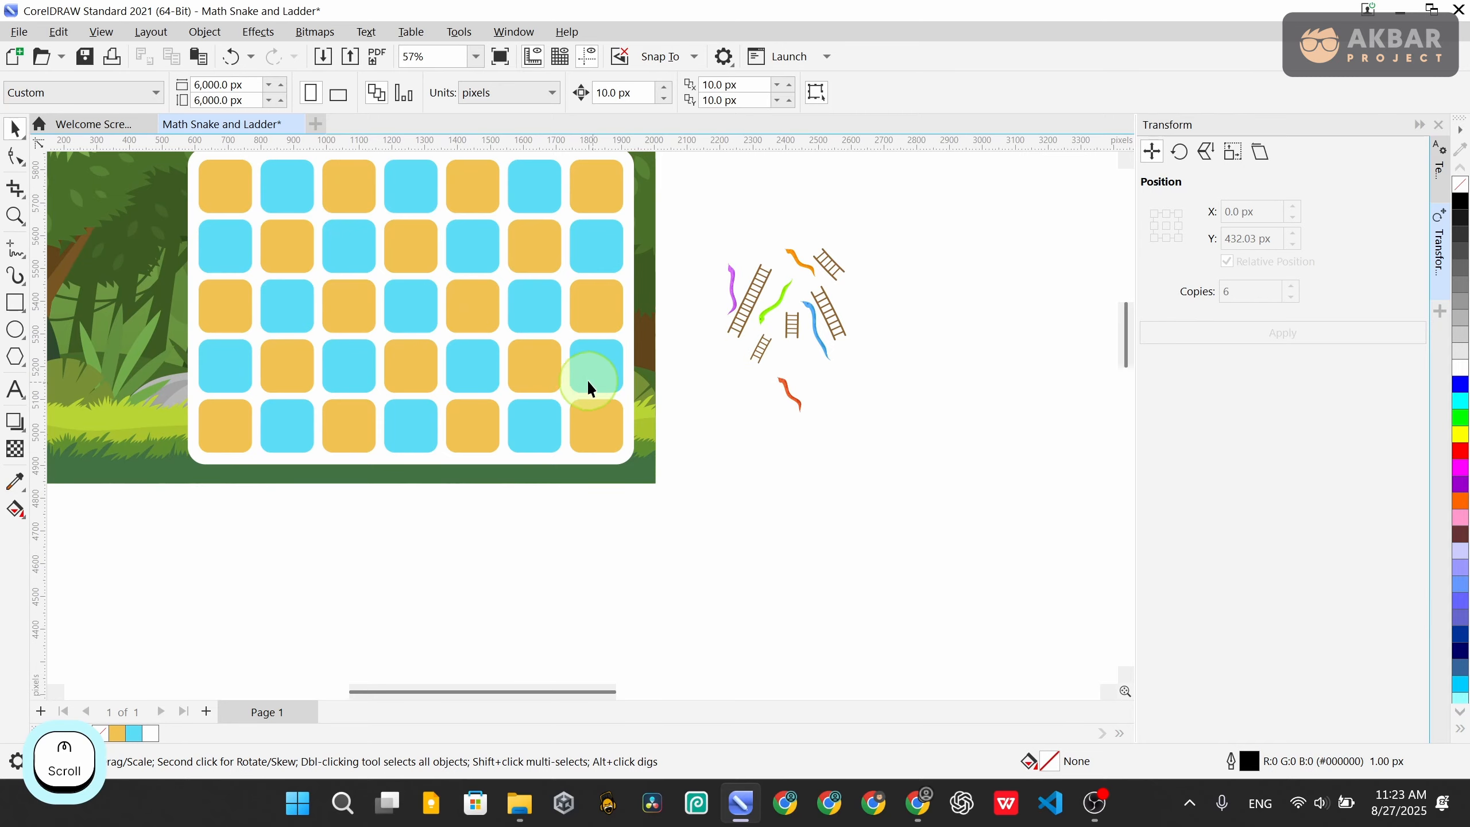
drag(587, 380, 713, 466)
scroll(933, 400, down, 1)
scroll(972, 463, up, 2)
drag(1030, 525, 802, 230)
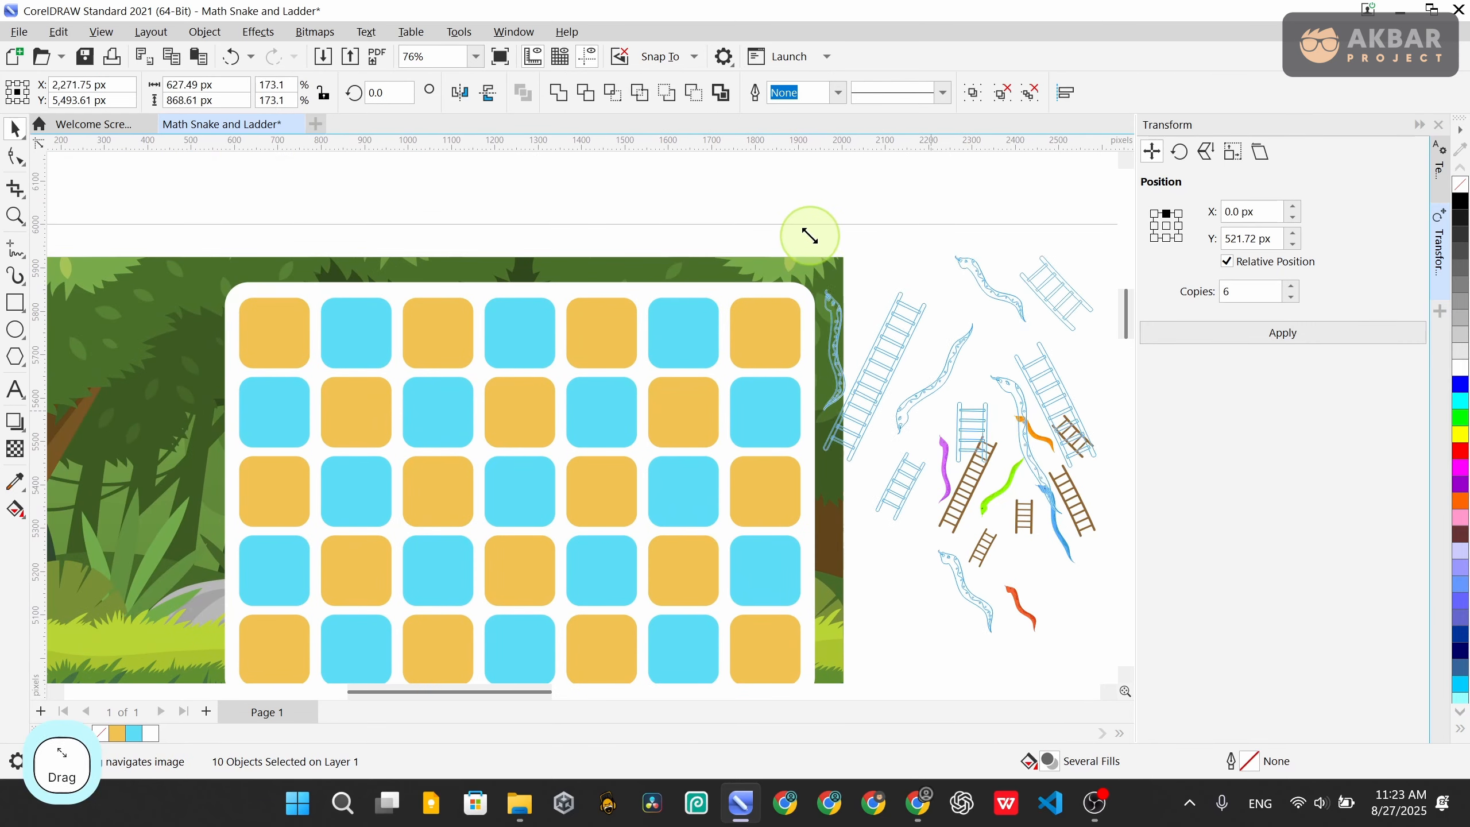
scroll(796, 383, down, 3)
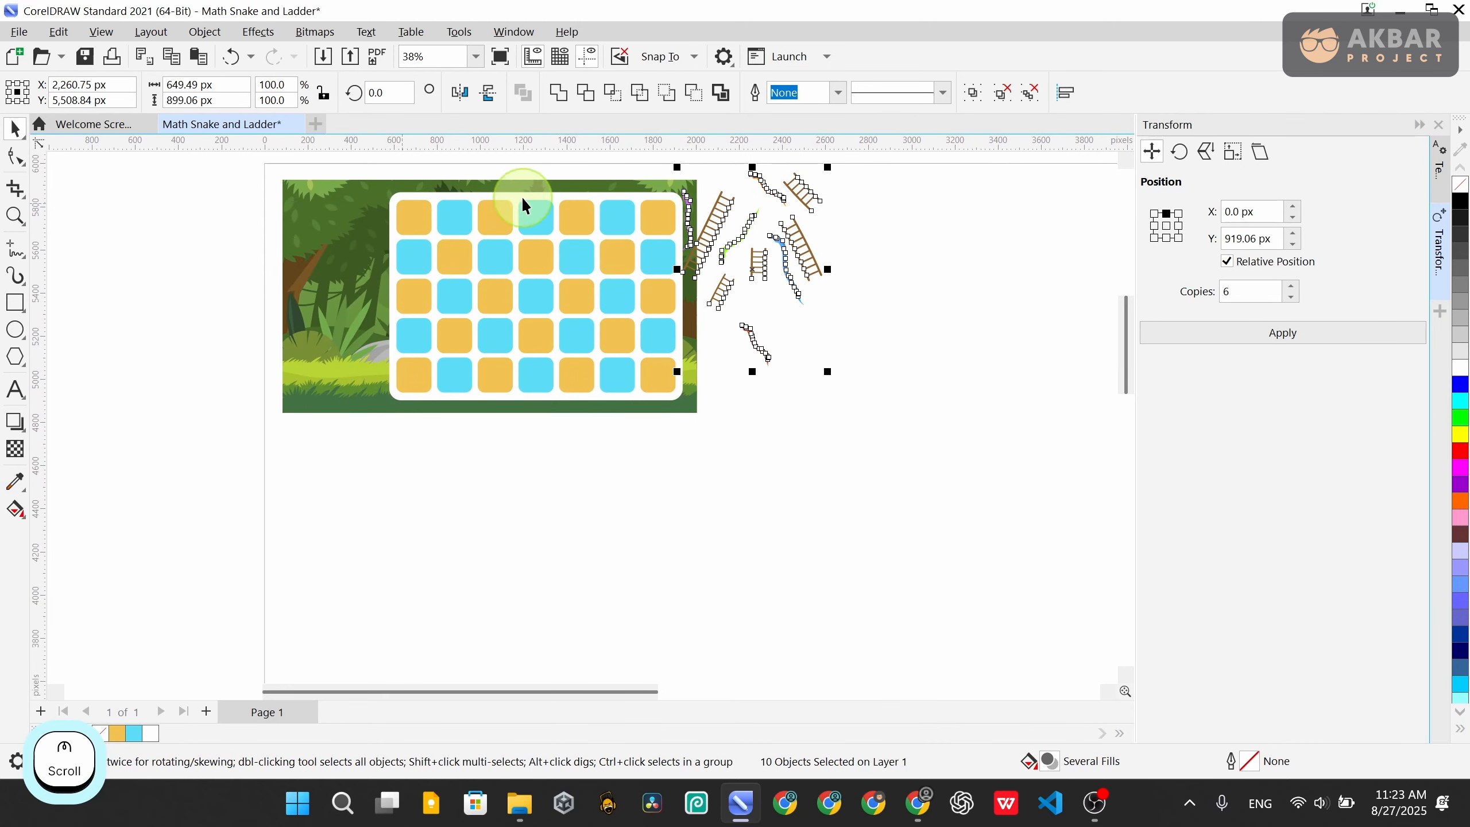
scroll(680, 354, up, 2)
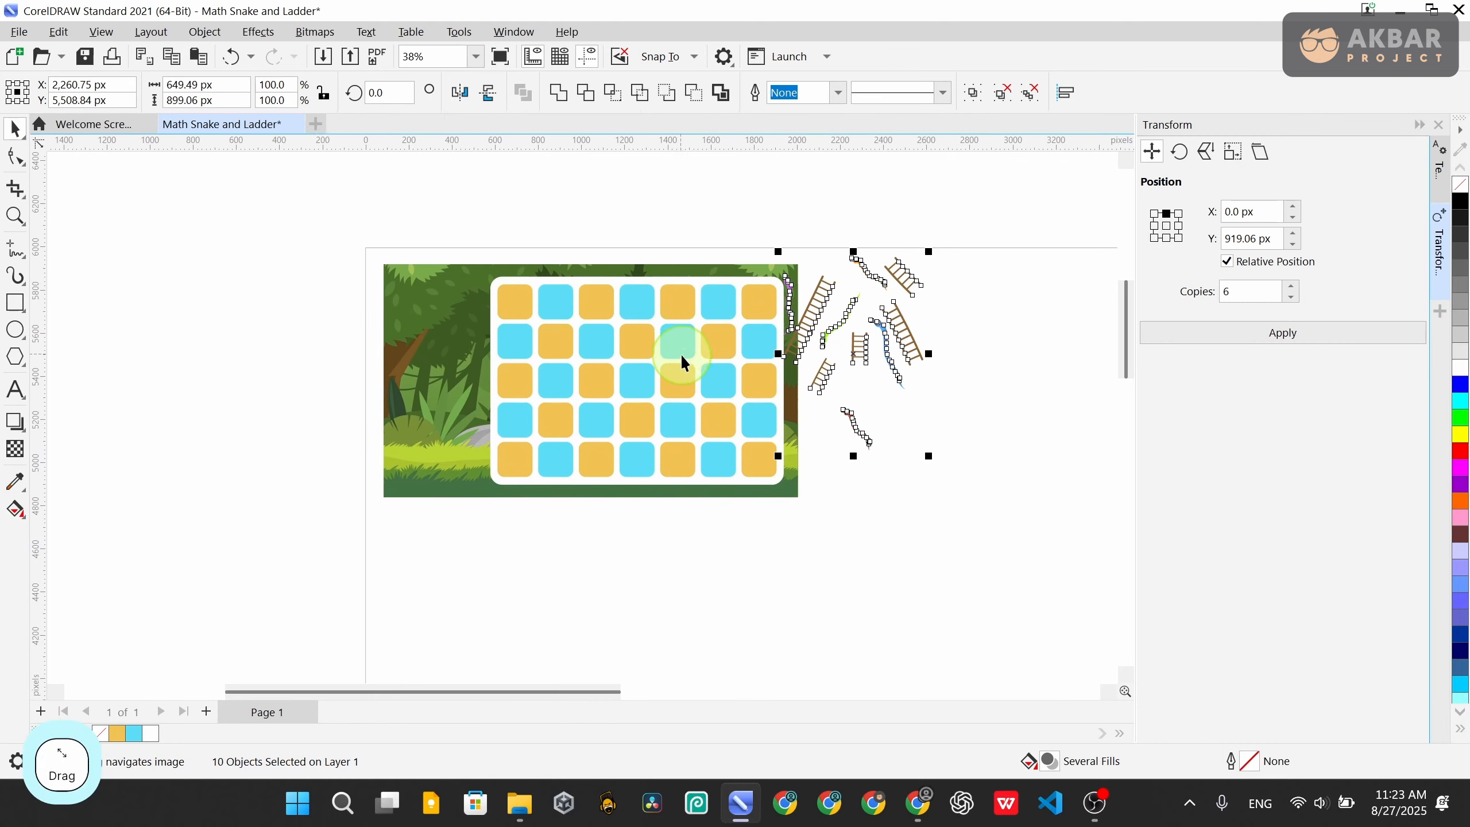
scroll(446, 466, down, 2)
click(797, 496)
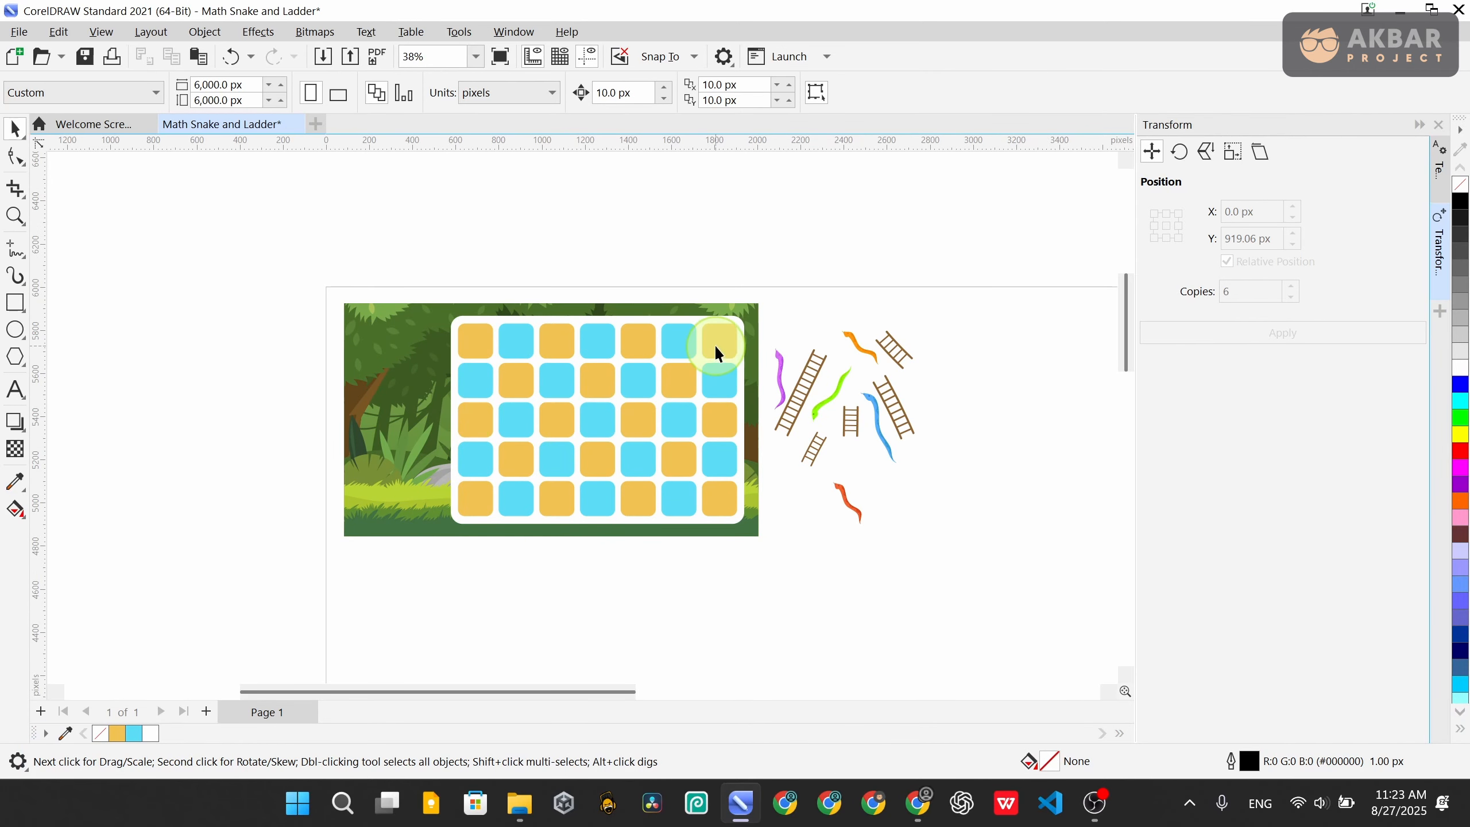
Ungroup the orange tiles and the blue tiles of the jungle board into individual rectangles
scroll(482, 569, up, 2)
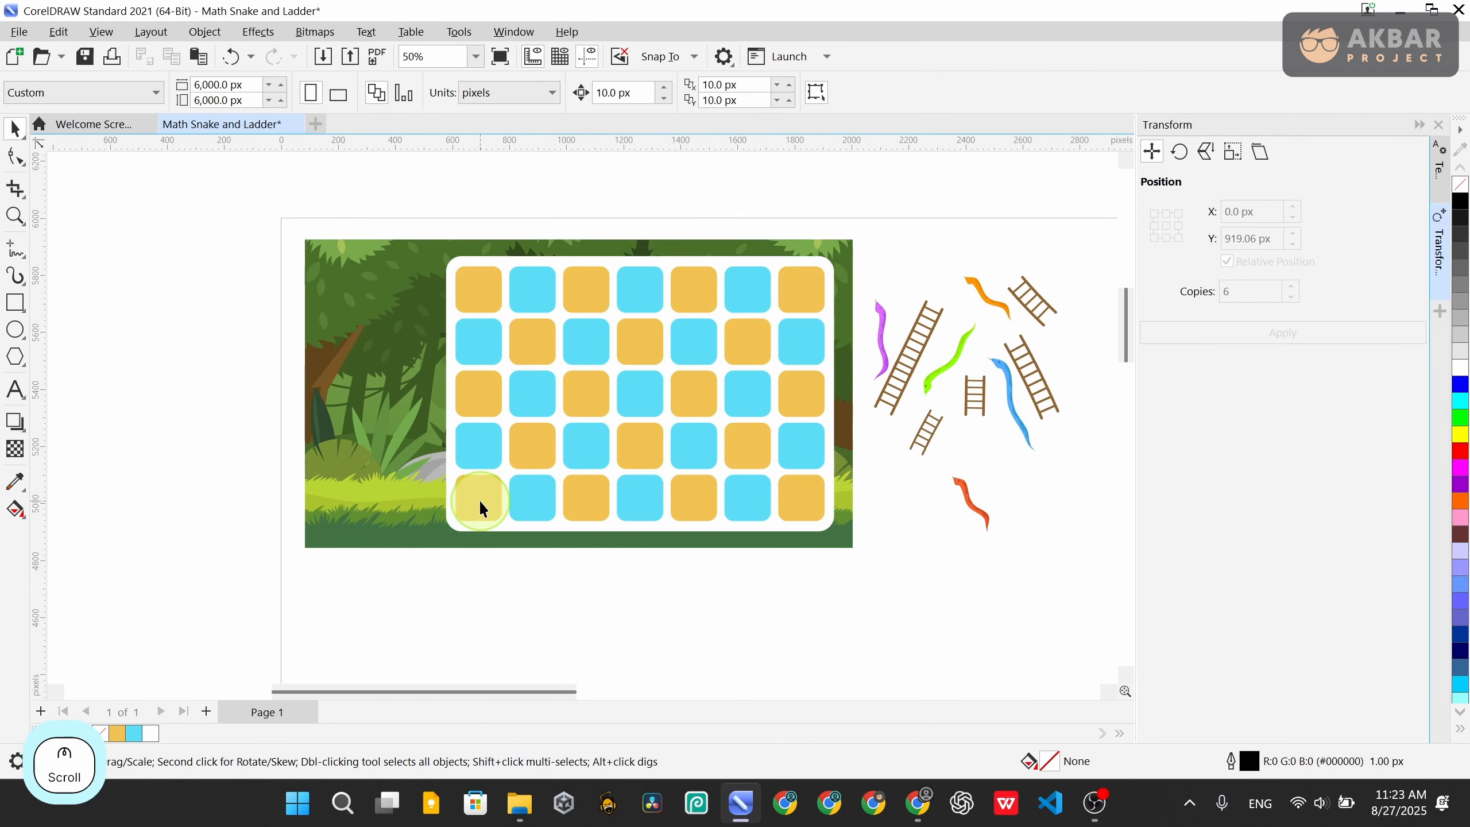
click(483, 499)
click(743, 92)
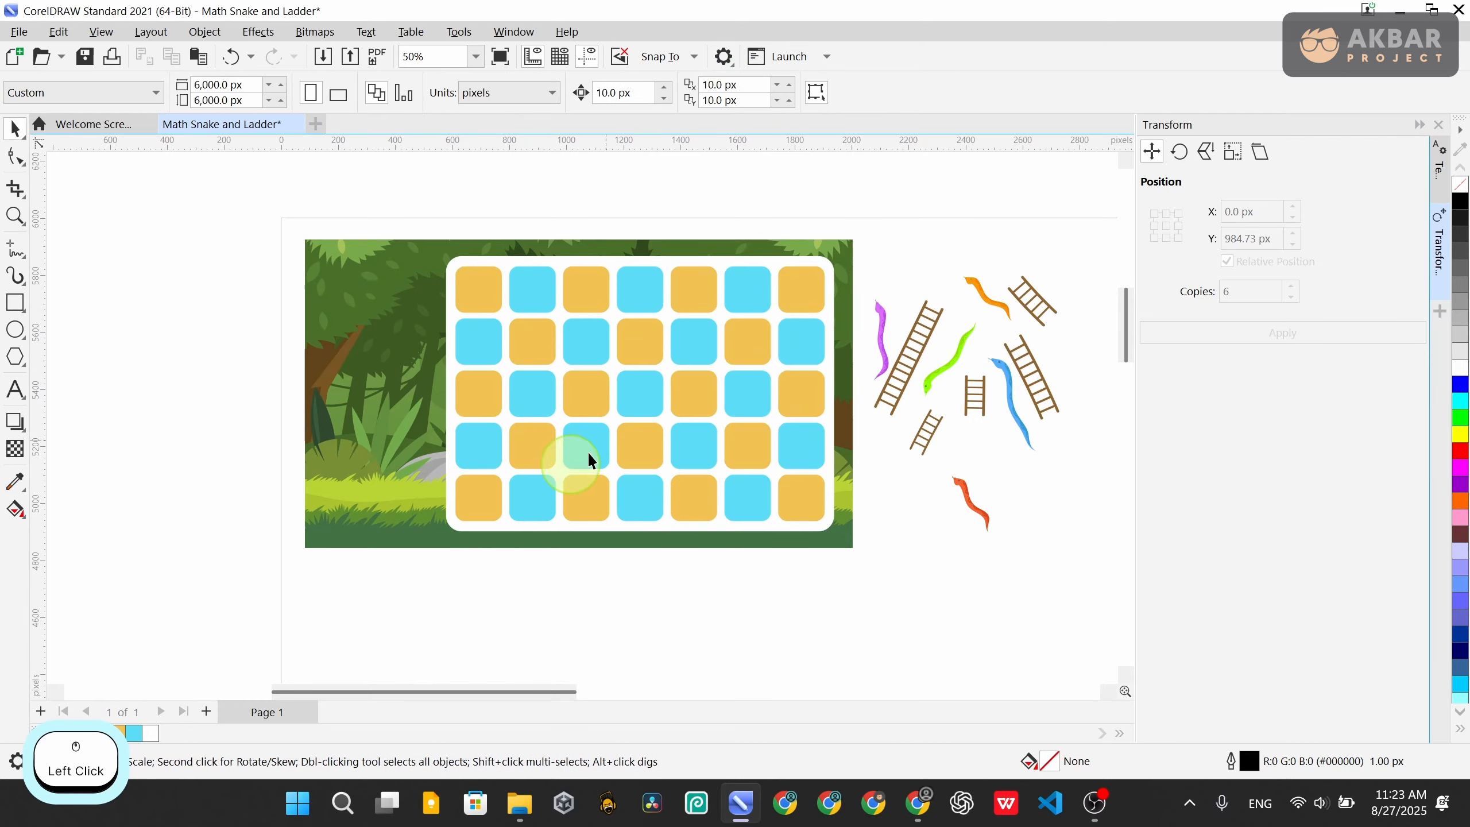
click(486, 514)
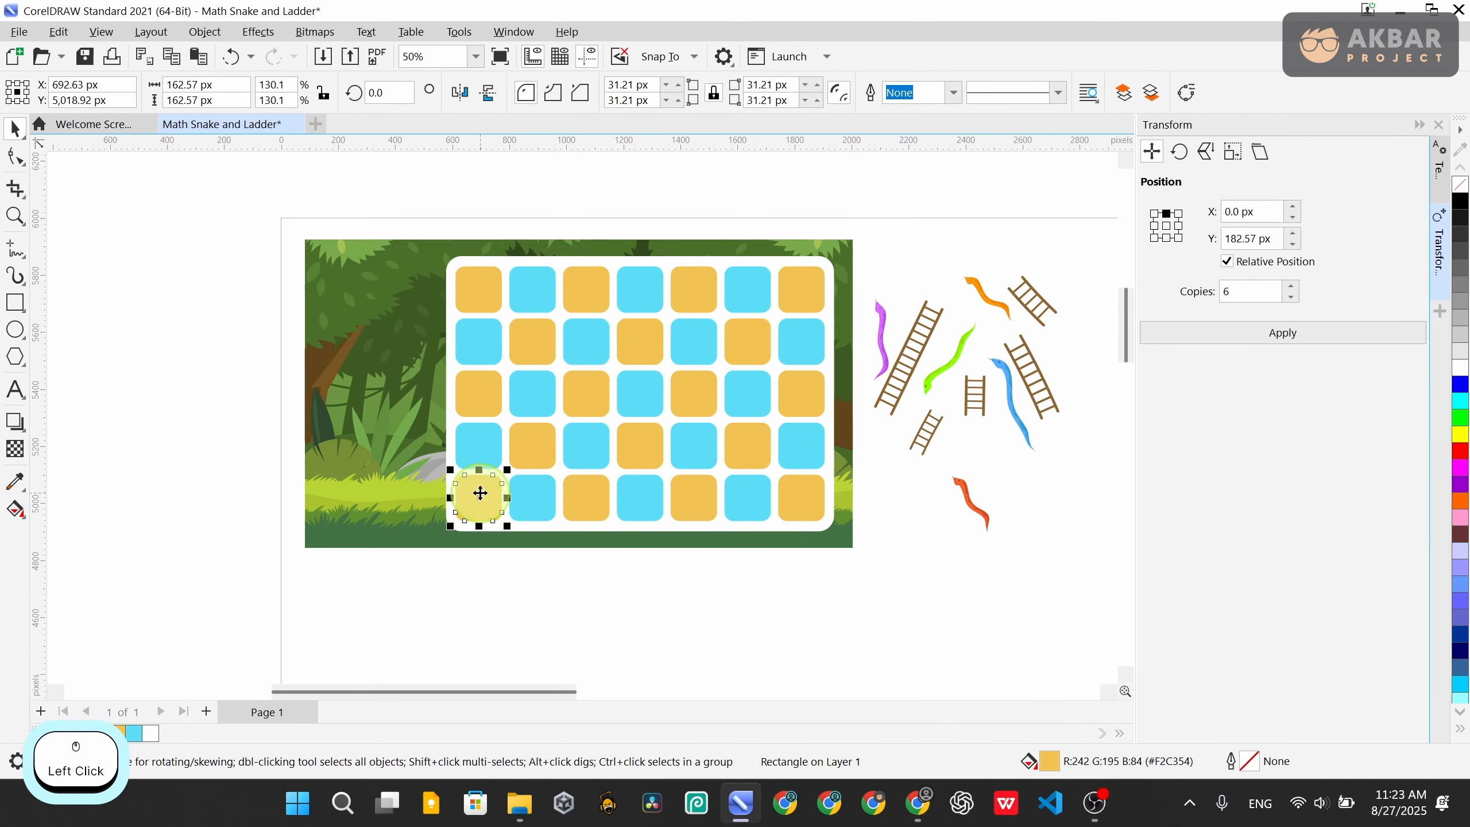
click(574, 509)
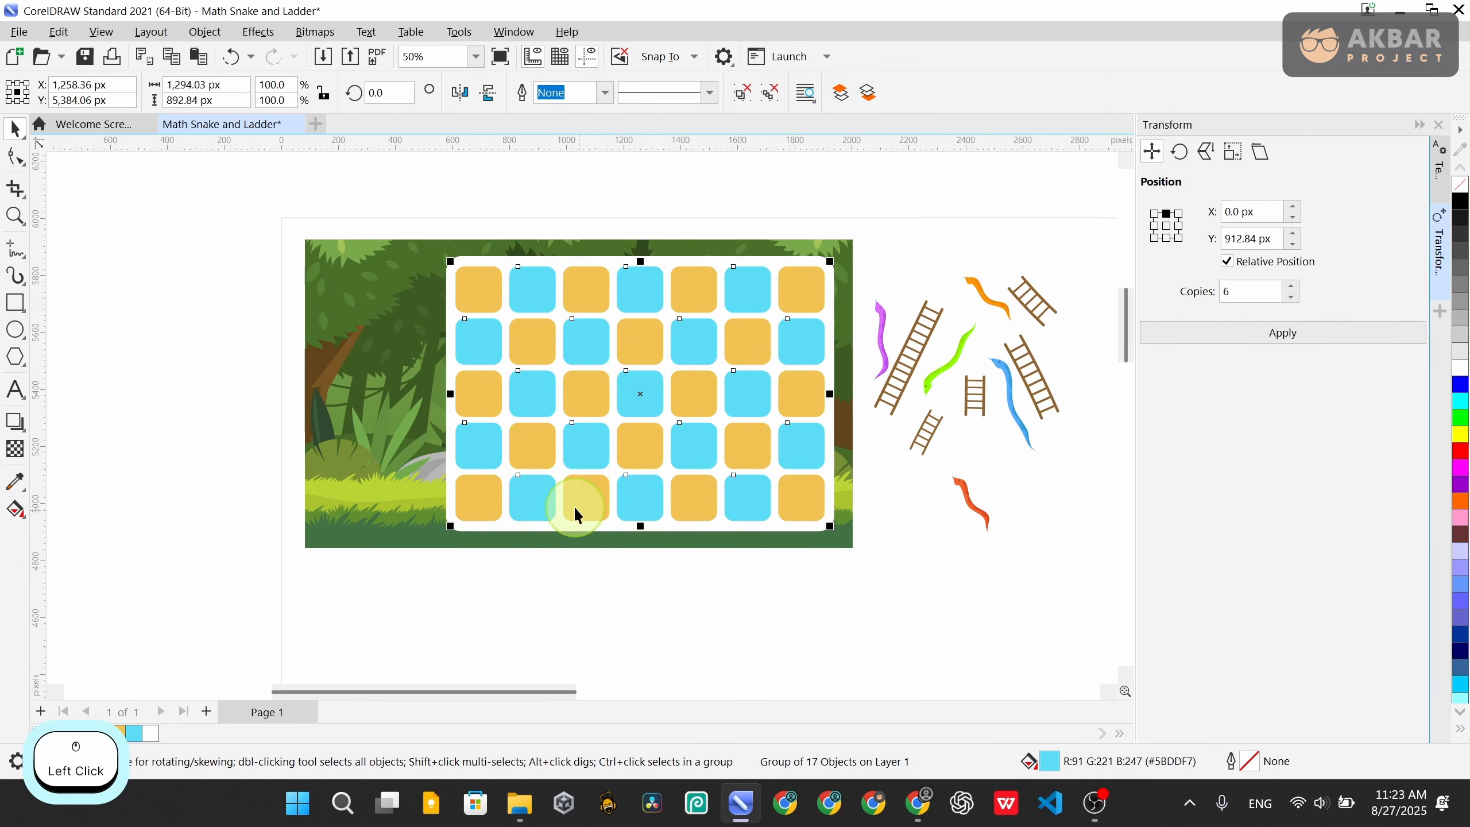
click(749, 92)
click(972, 236)
click(532, 499)
click(963, 551)
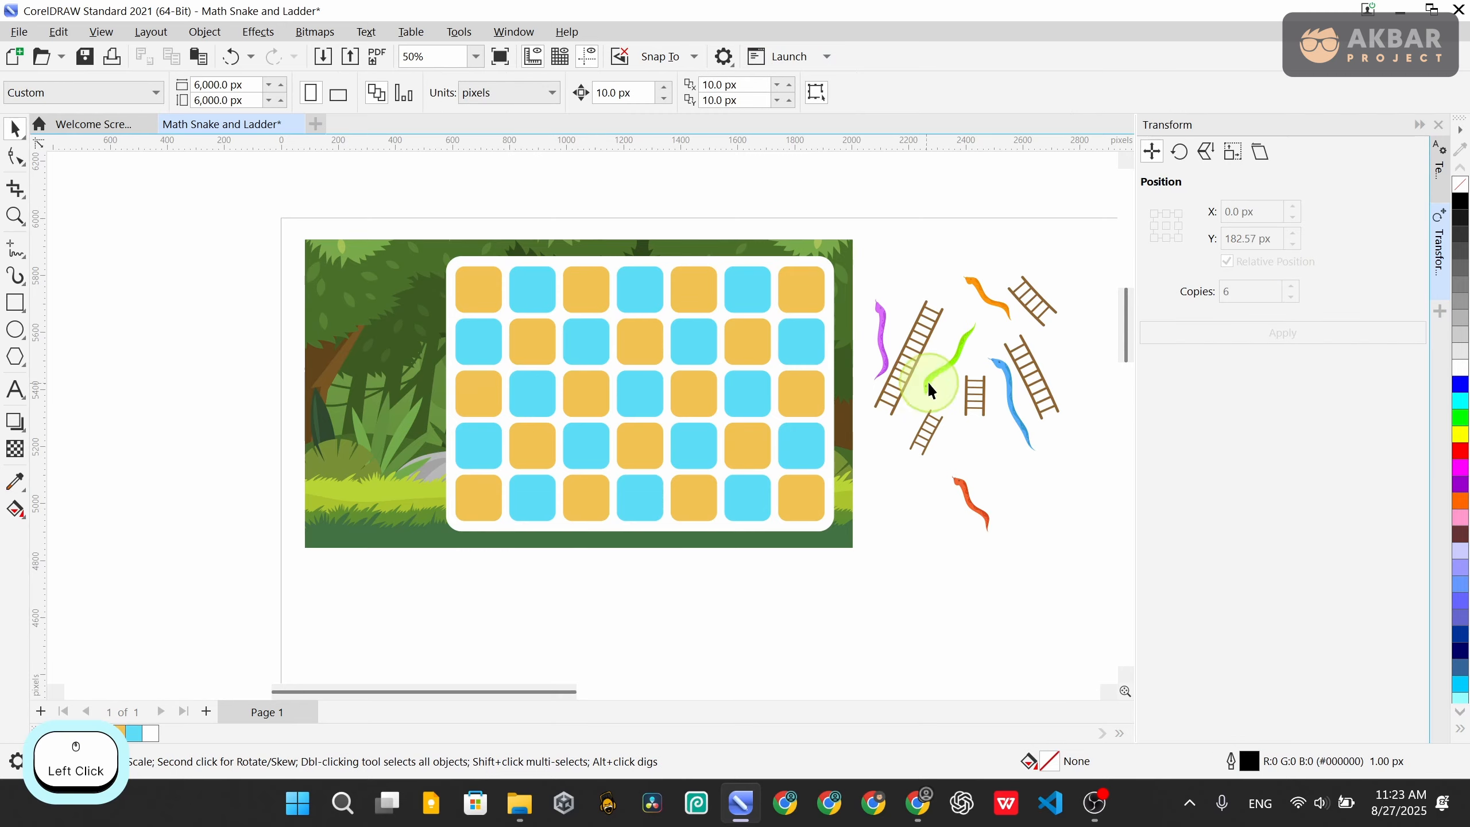
Set the longest ladder aside, below the other loose snakes and ladders
scroll(927, 382, up, 1)
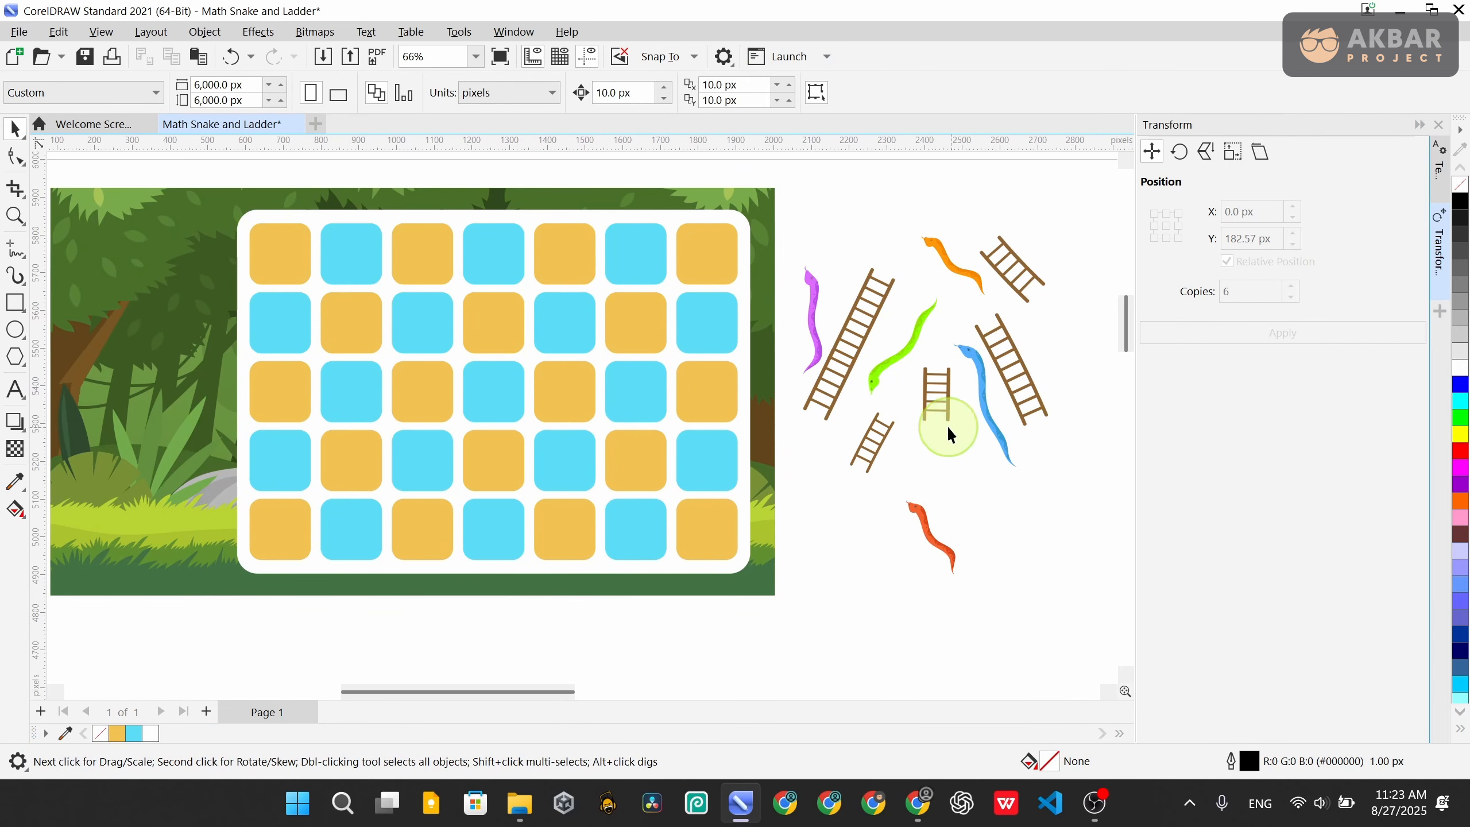
scroll(864, 385, up, 1)
click(853, 330)
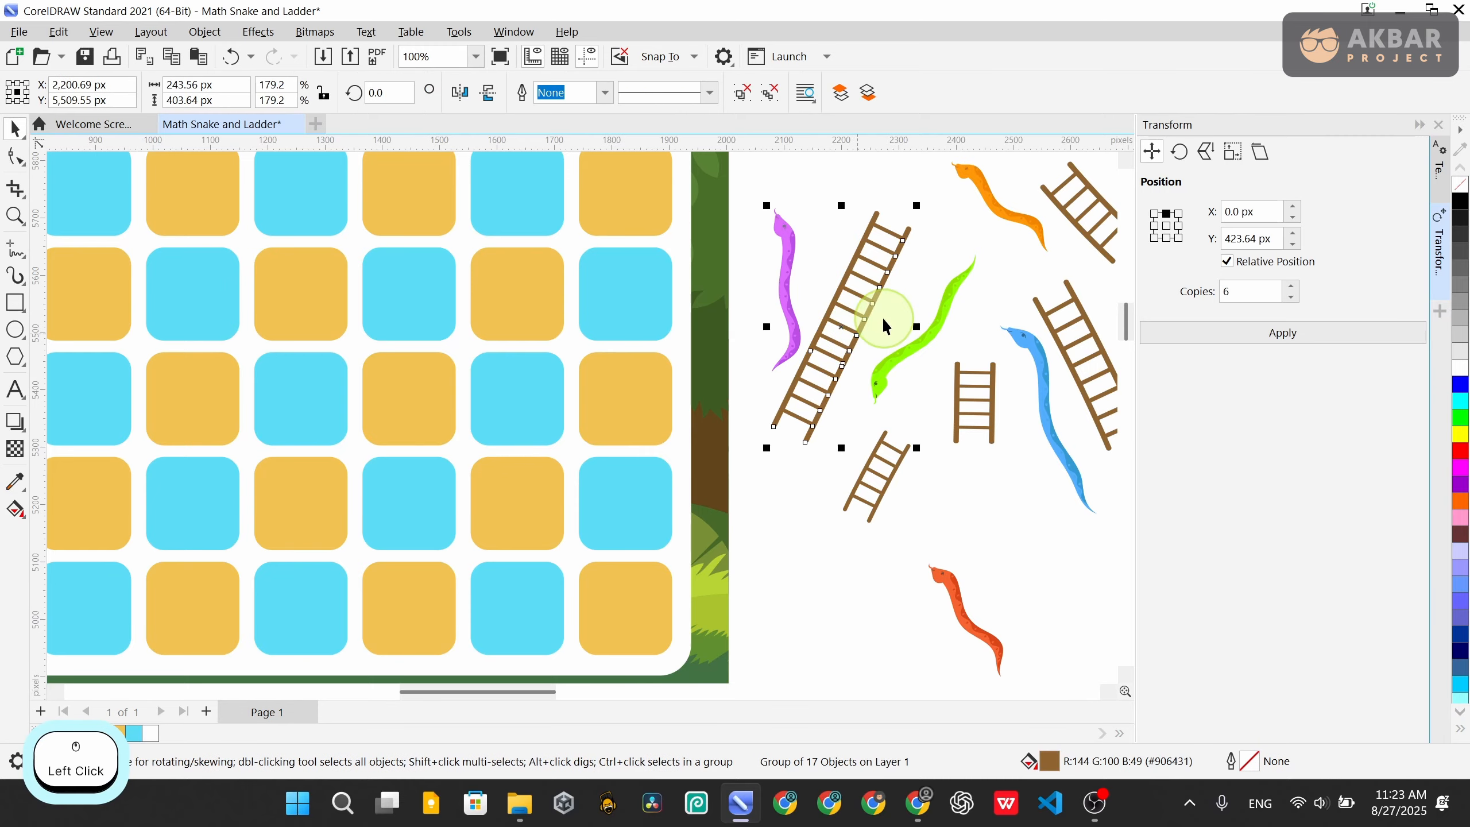
scroll(882, 318, down, 1)
drag(865, 301, 485, 408)
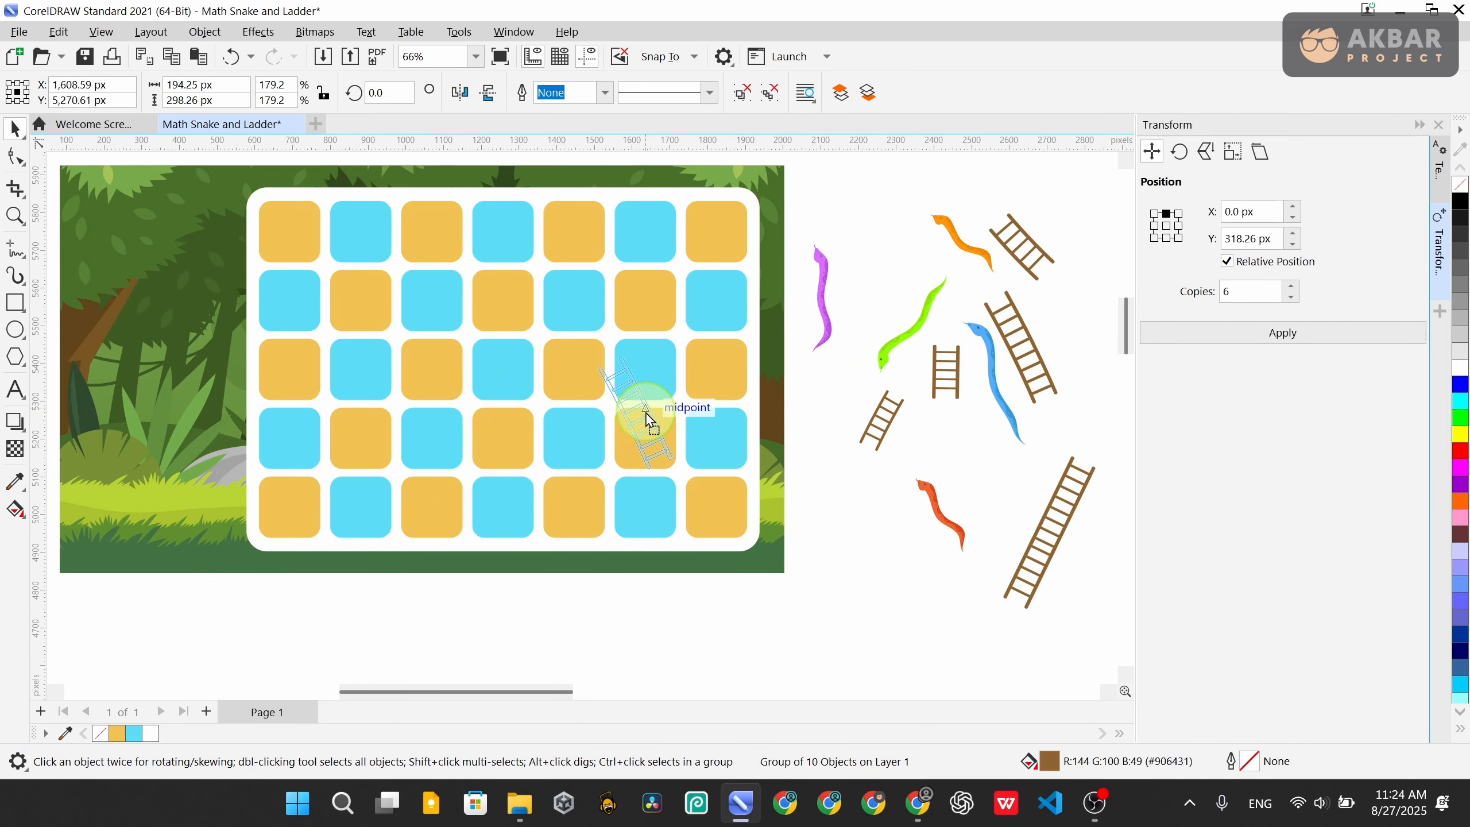
Place three ladders on the board: the medium one across columns five and six, the short diagonal across two and three, the upright in two
drag(646, 411, 619, 369)
drag(1021, 260, 401, 280)
scroll(874, 280, up, 1)
scroll(947, 311, down, 1)
drag(971, 381, 385, 417)
Enlarge the green snake to about 196% and place it across the third and fourth columns, with its head at the bottom row
drag(925, 346, 483, 459)
scroll(424, 490, up, 2)
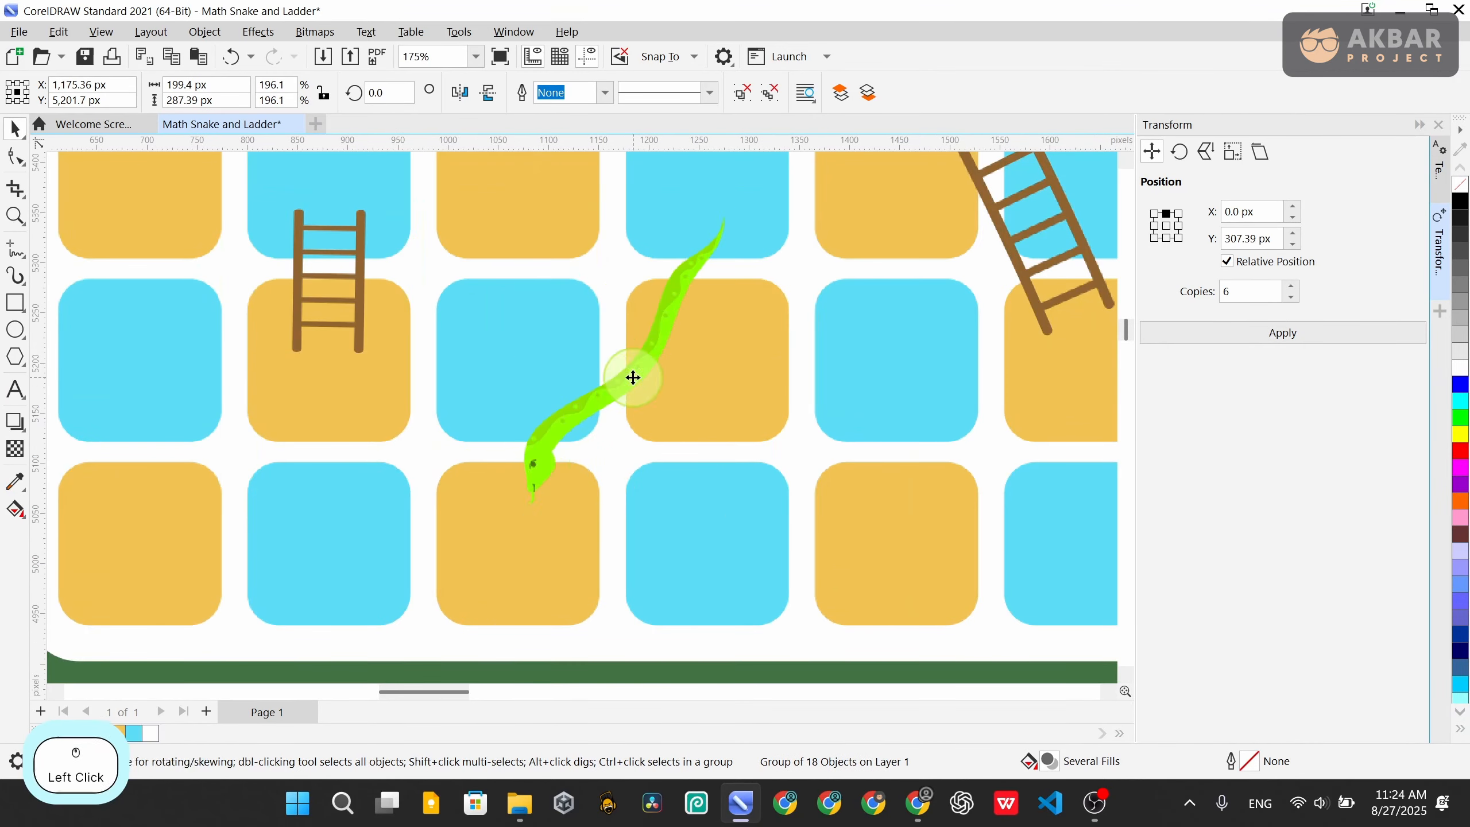
drag(634, 378, 619, 383)
scroll(538, 499, down, 3)
Mirror the purple snake vertically and place it in the board's first column, from the second to the fourth row
click(828, 352)
click(488, 93)
scroll(834, 369, up, 3)
drag(827, 318, 233, 429)
scroll(215, 429, up, 4)
scroll(323, 399, down, 6)
scroll(955, 381, down, 1)
scroll(942, 402, up, 1)
Try rotating the orange snake by about 51°, and delete it instead
click(873, 277)
click(874, 277)
drag(908, 313, 944, 285)
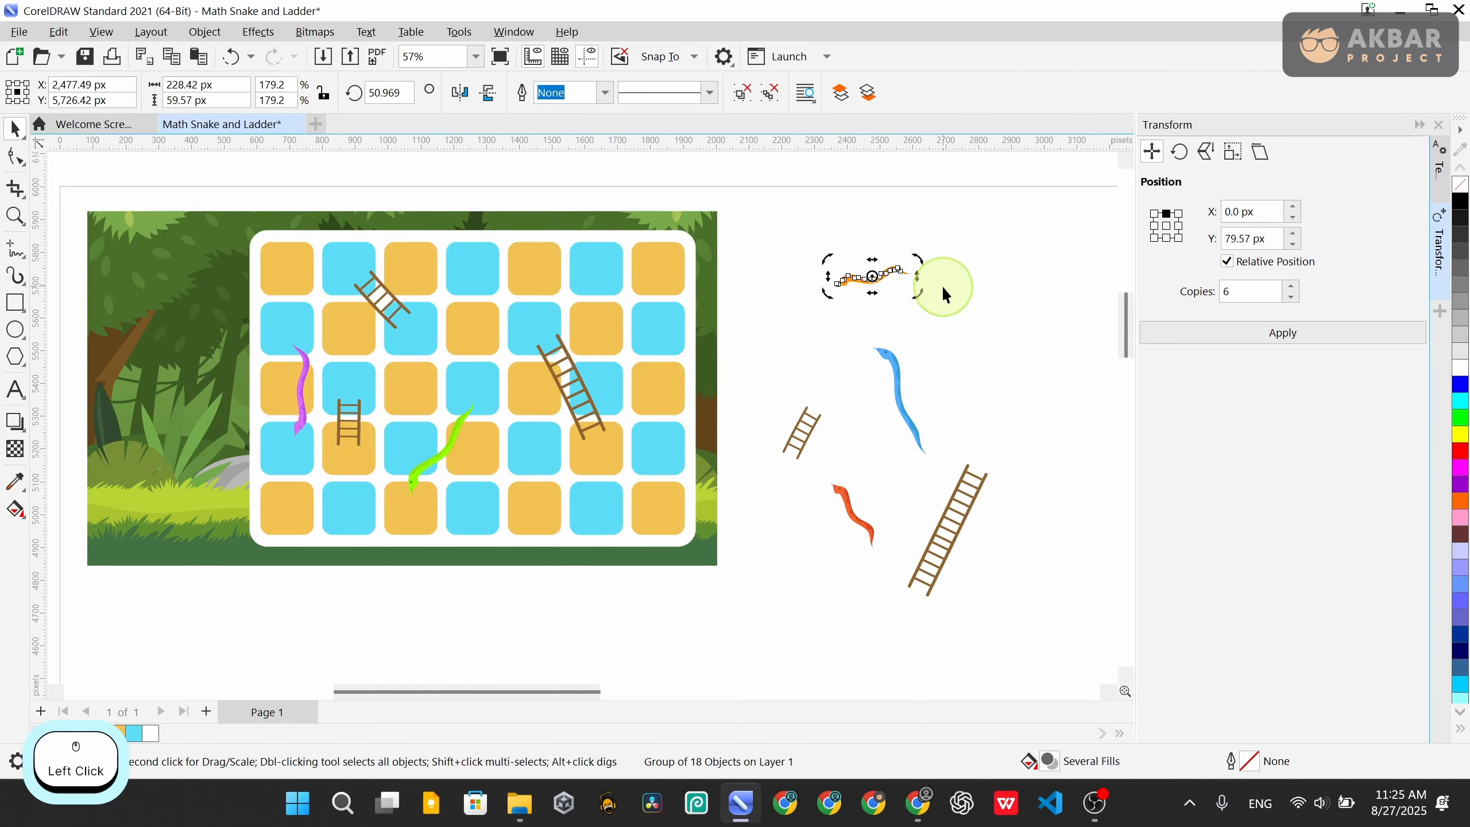
click(922, 311)
click(873, 283)
key(Delete)
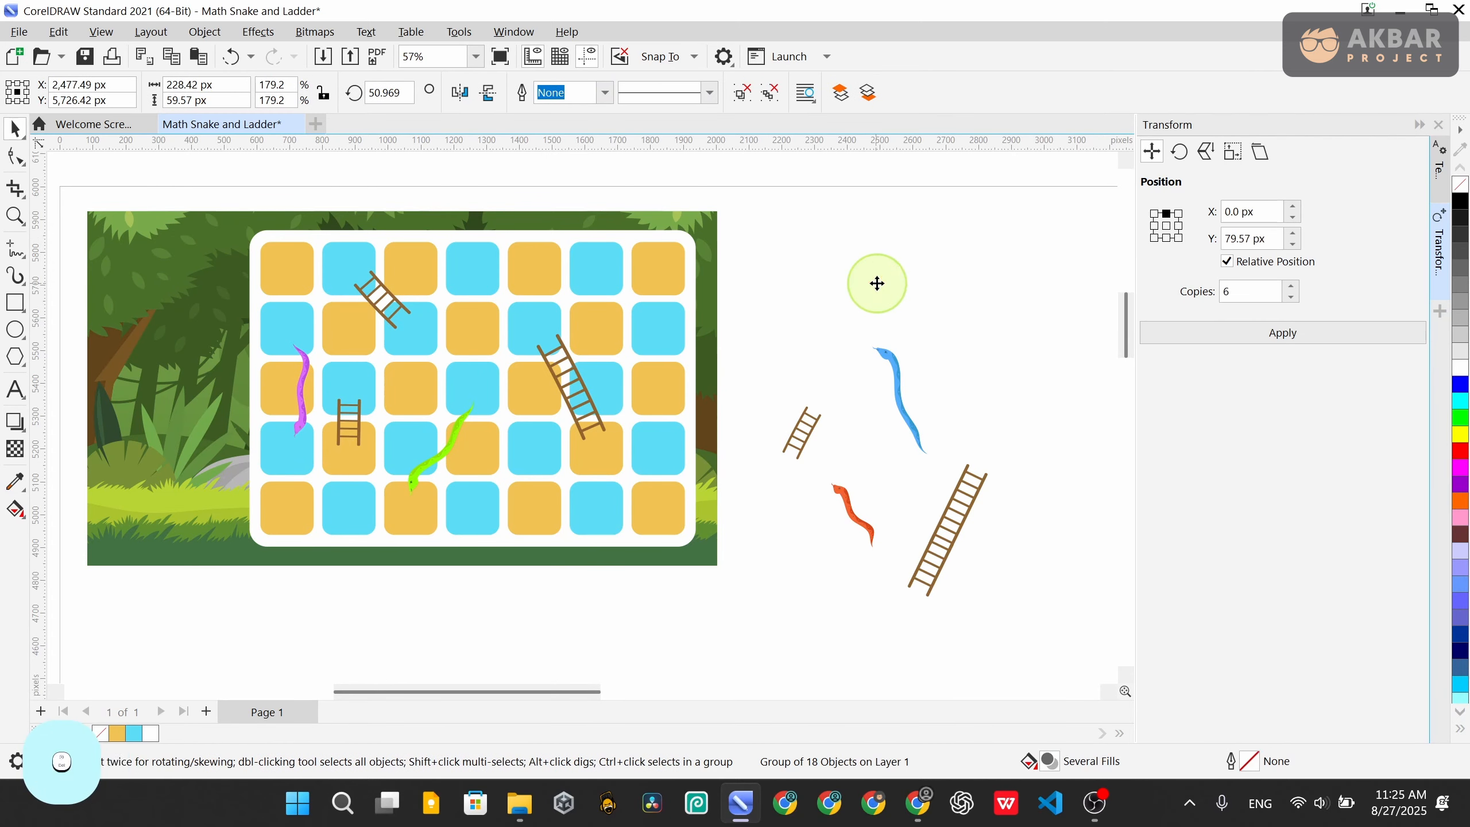
Rotate the red snake to about 107° and place it between the second row's fourth tile and the top row's fifth tile
click(857, 525)
drag(857, 524, 600, 324)
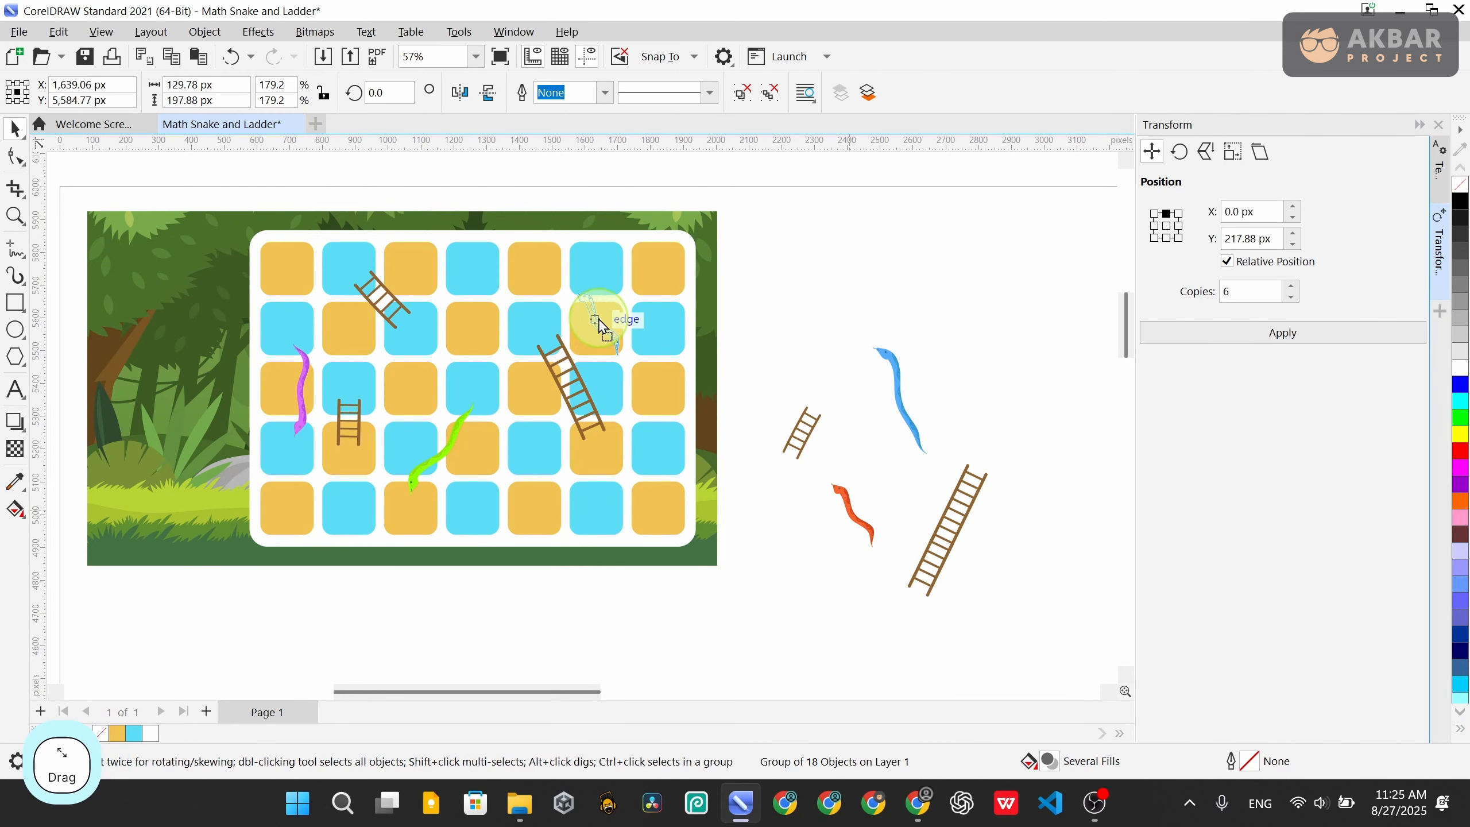
click(609, 314)
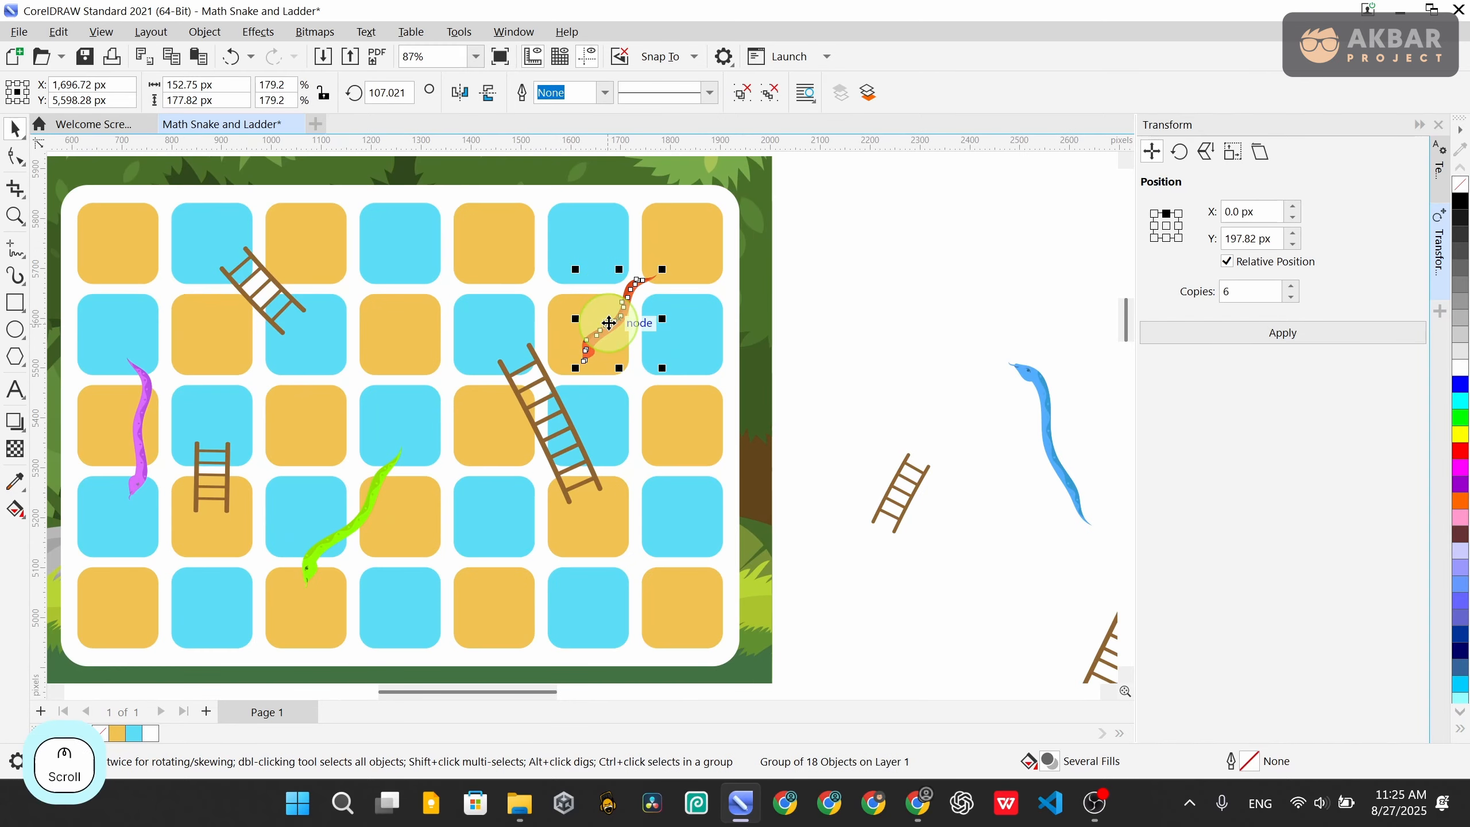
scroll(596, 321, up, 2)
drag(594, 323, 449, 302)
Shrink the red snake slightly so it fits between its two tiles
scroll(445, 296, up, 2)
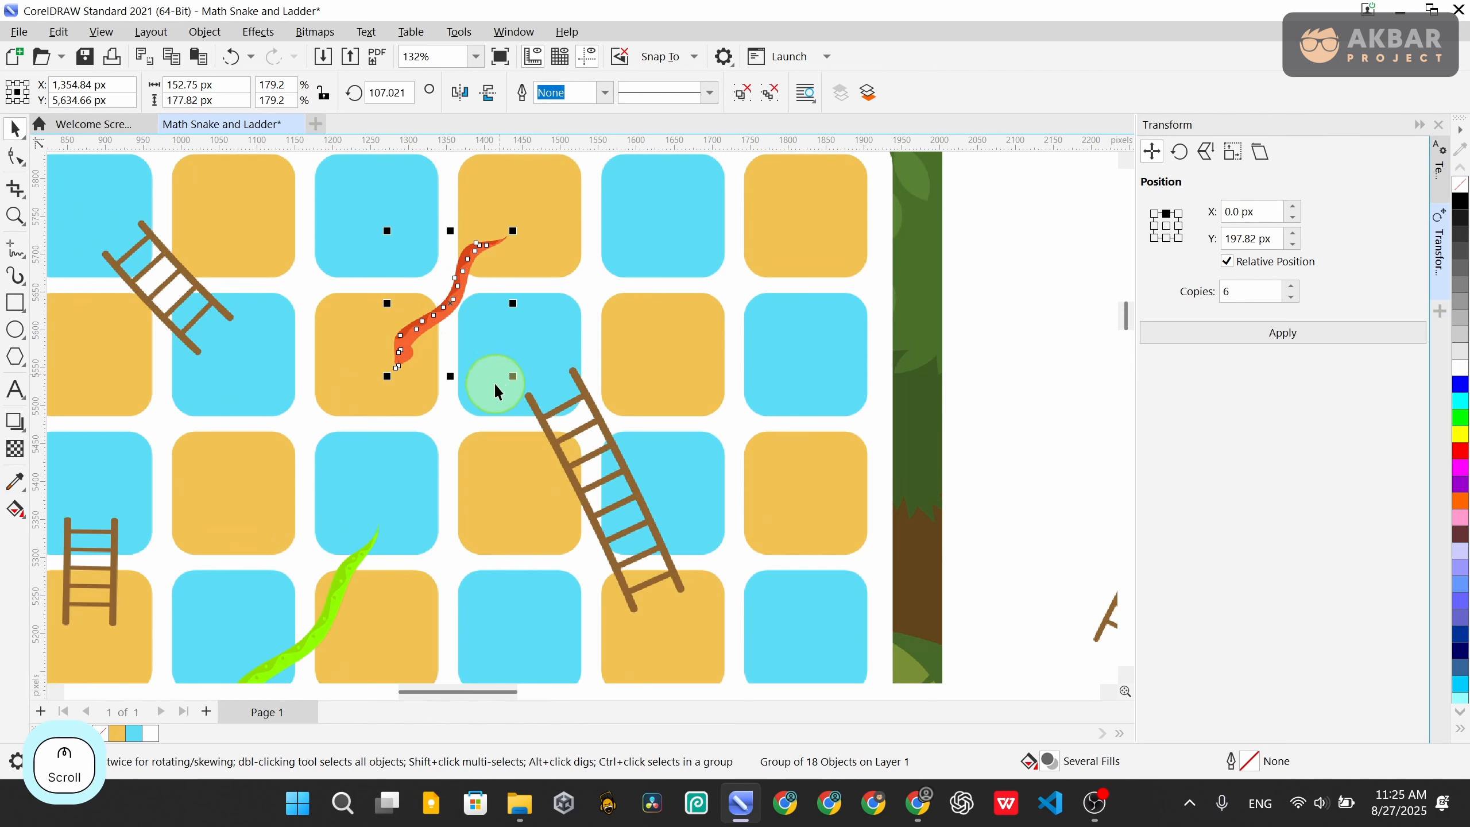
drag(519, 383, 489, 373)
scroll(504, 373, down, 3)
scroll(507, 363, up, 3)
Delete the unused blue snake, short ladder and longest ladder beside the jungle board
scroll(654, 364, down, 6)
click(879, 526)
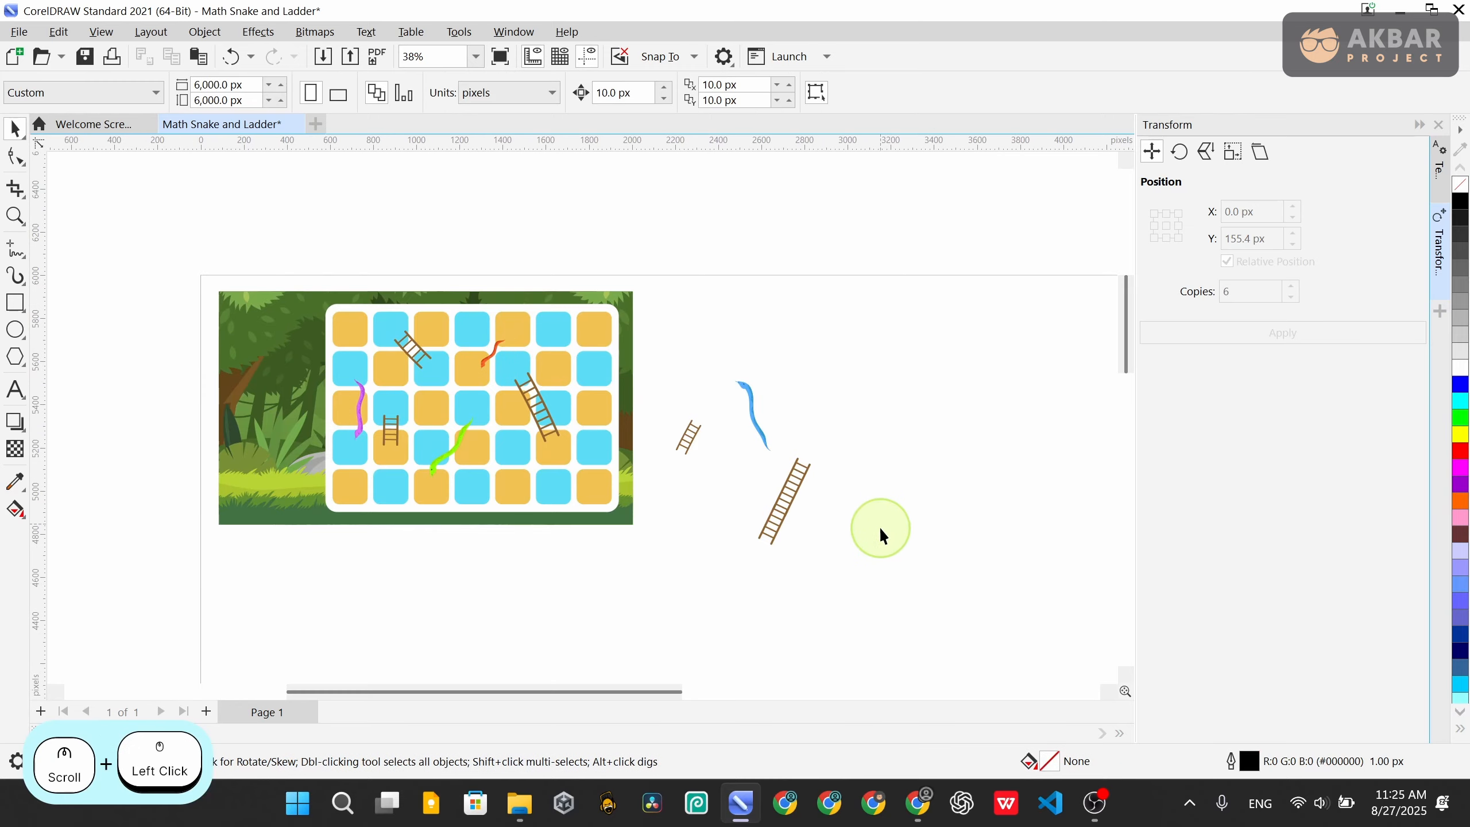
drag(901, 602, 642, 326)
key(Delete)
Review the placement of each snake and ladder on the jungle board
scroll(465, 452, up, 4)
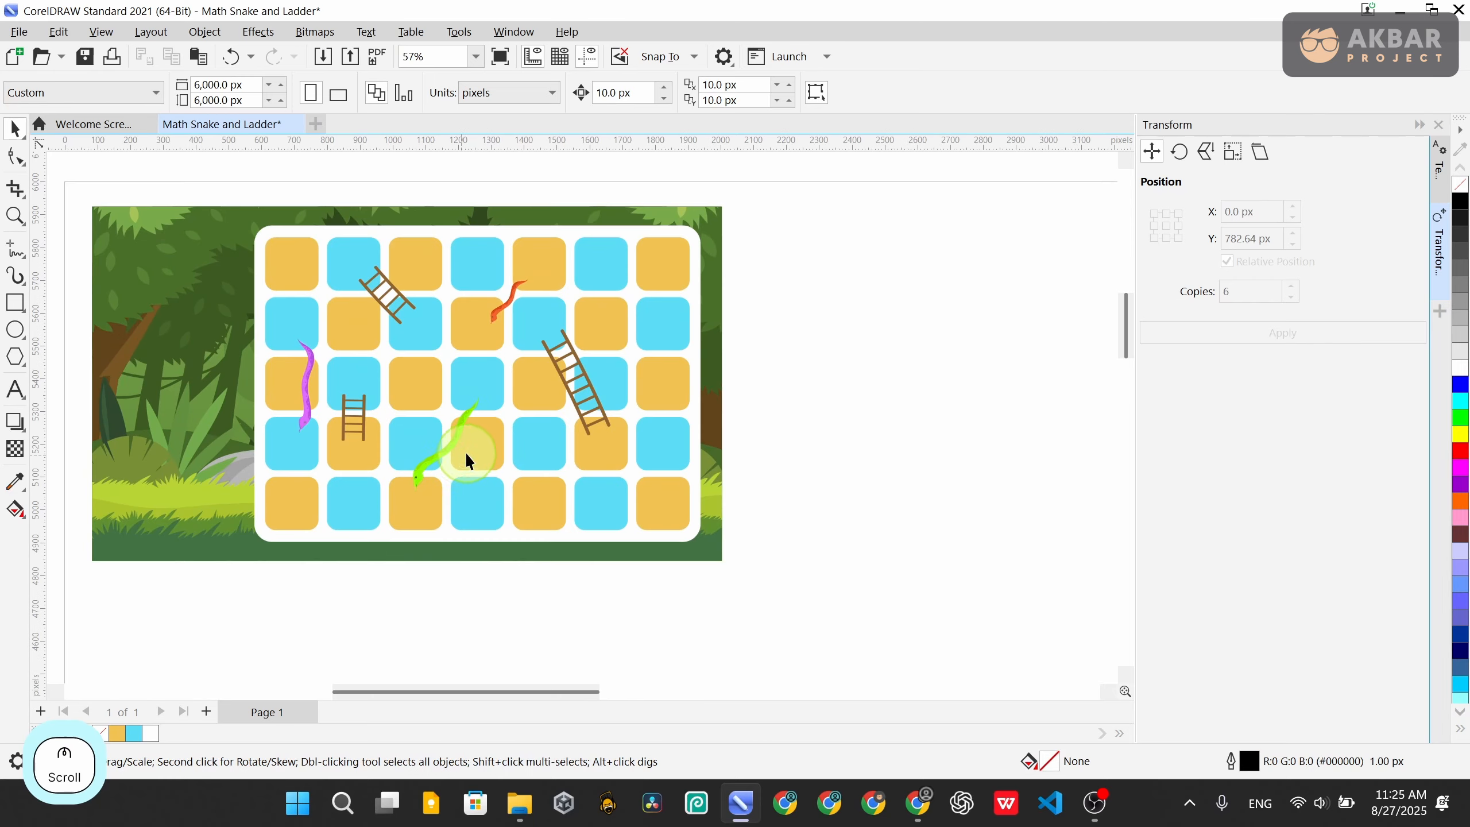
scroll(749, 406, down, 4)
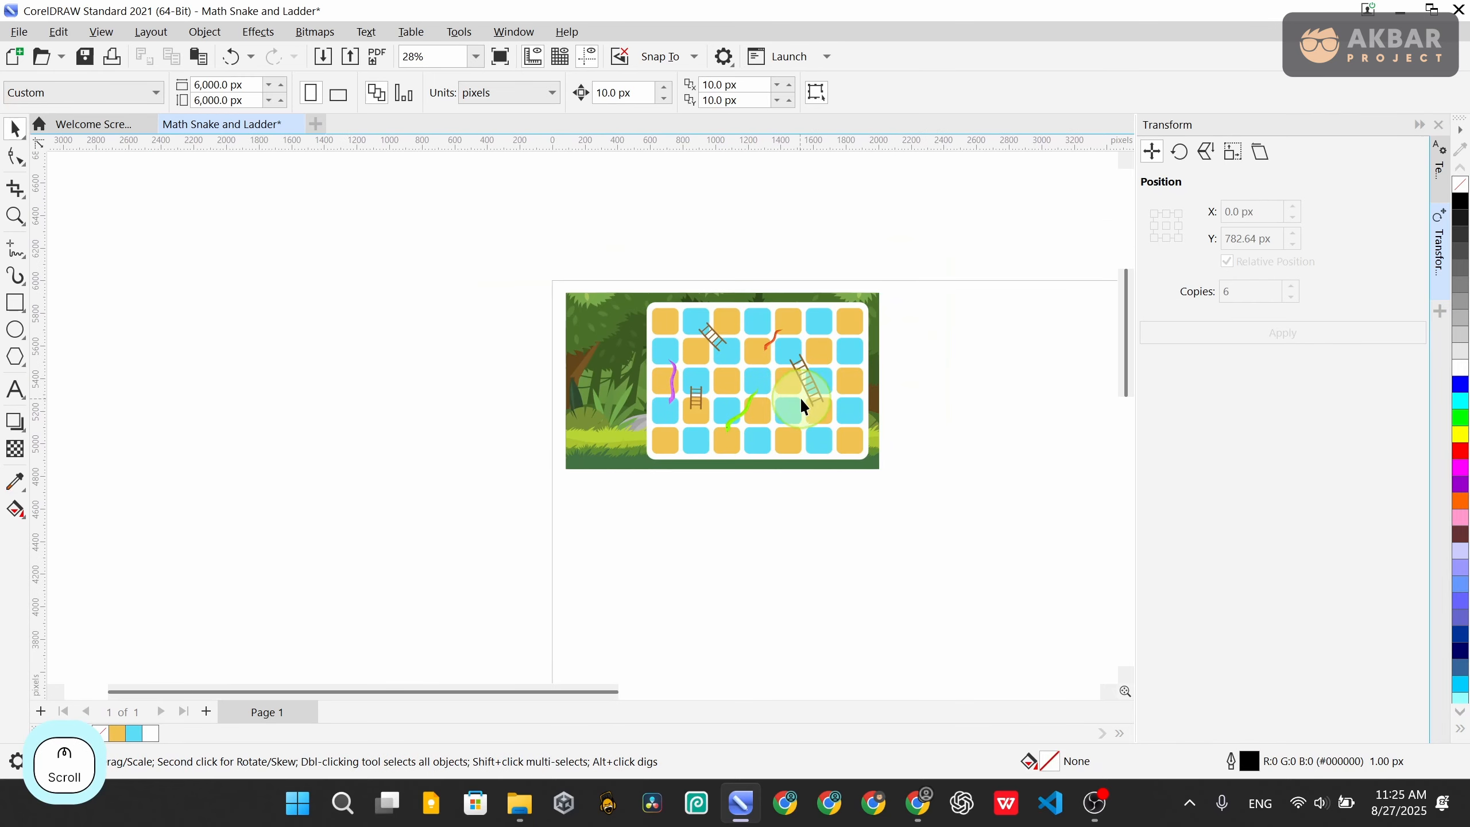
scroll(799, 398, up, 2)
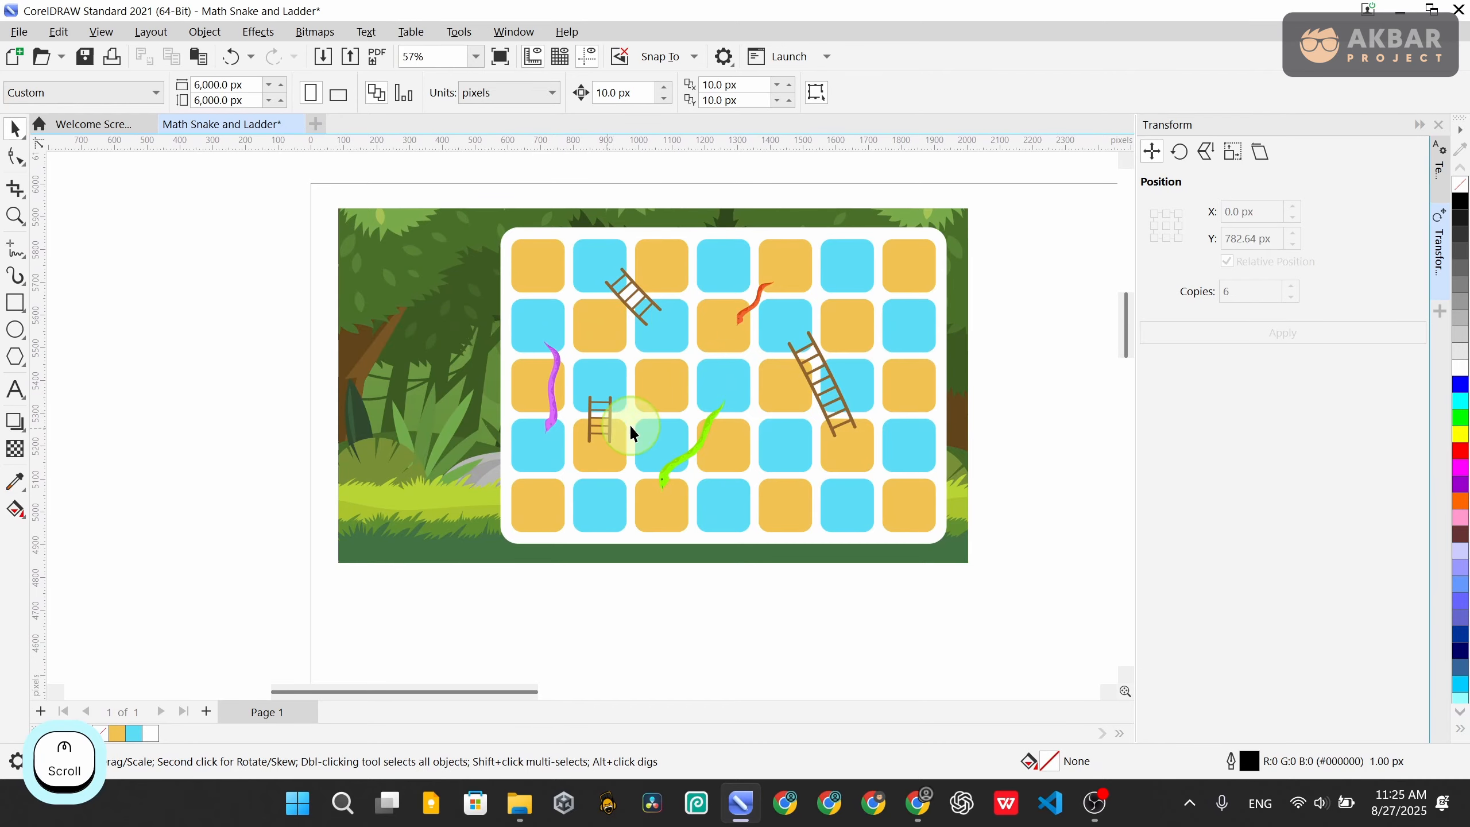
click(553, 420)
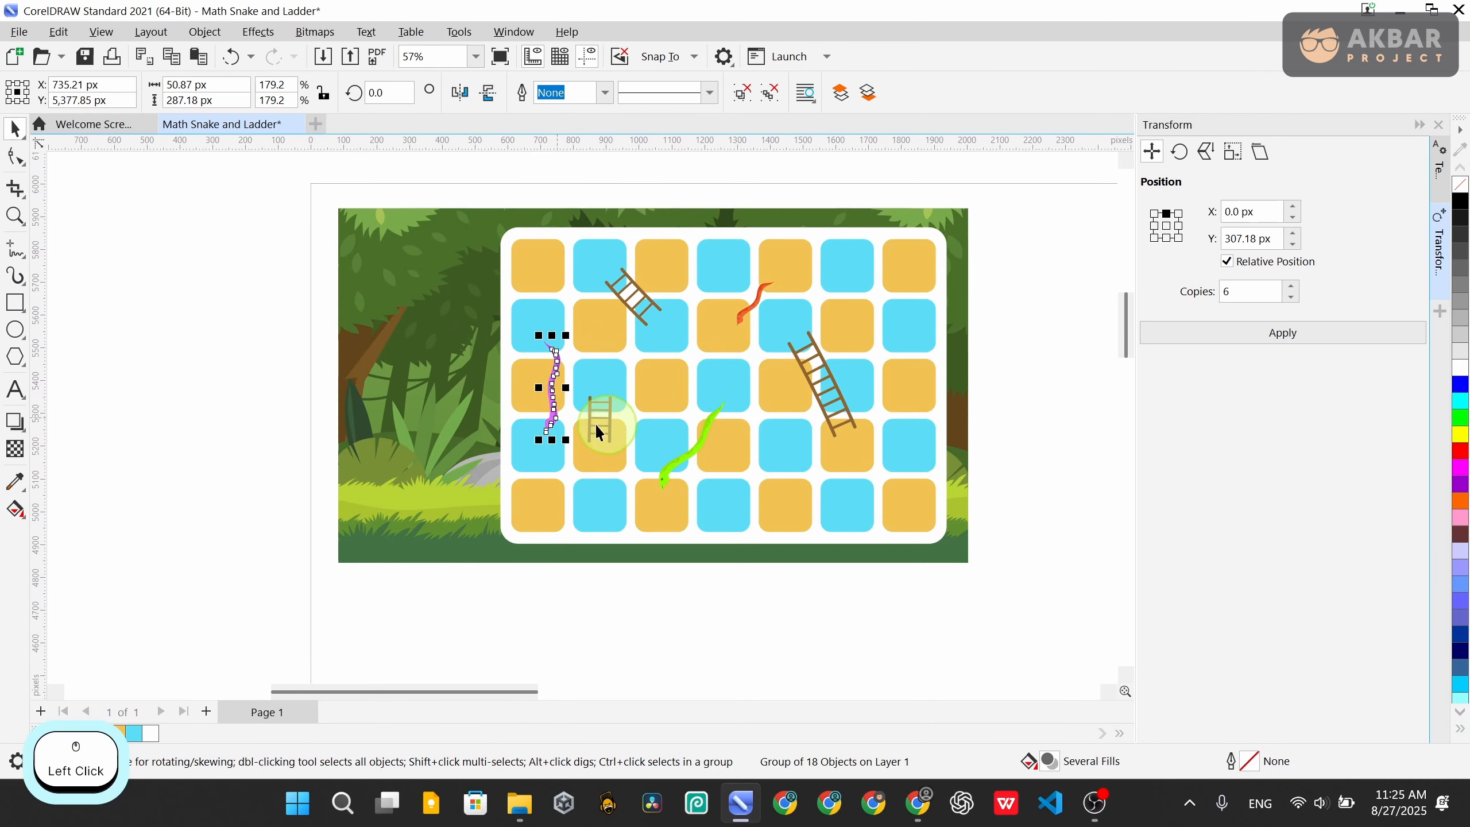
click(602, 431)
click(750, 313)
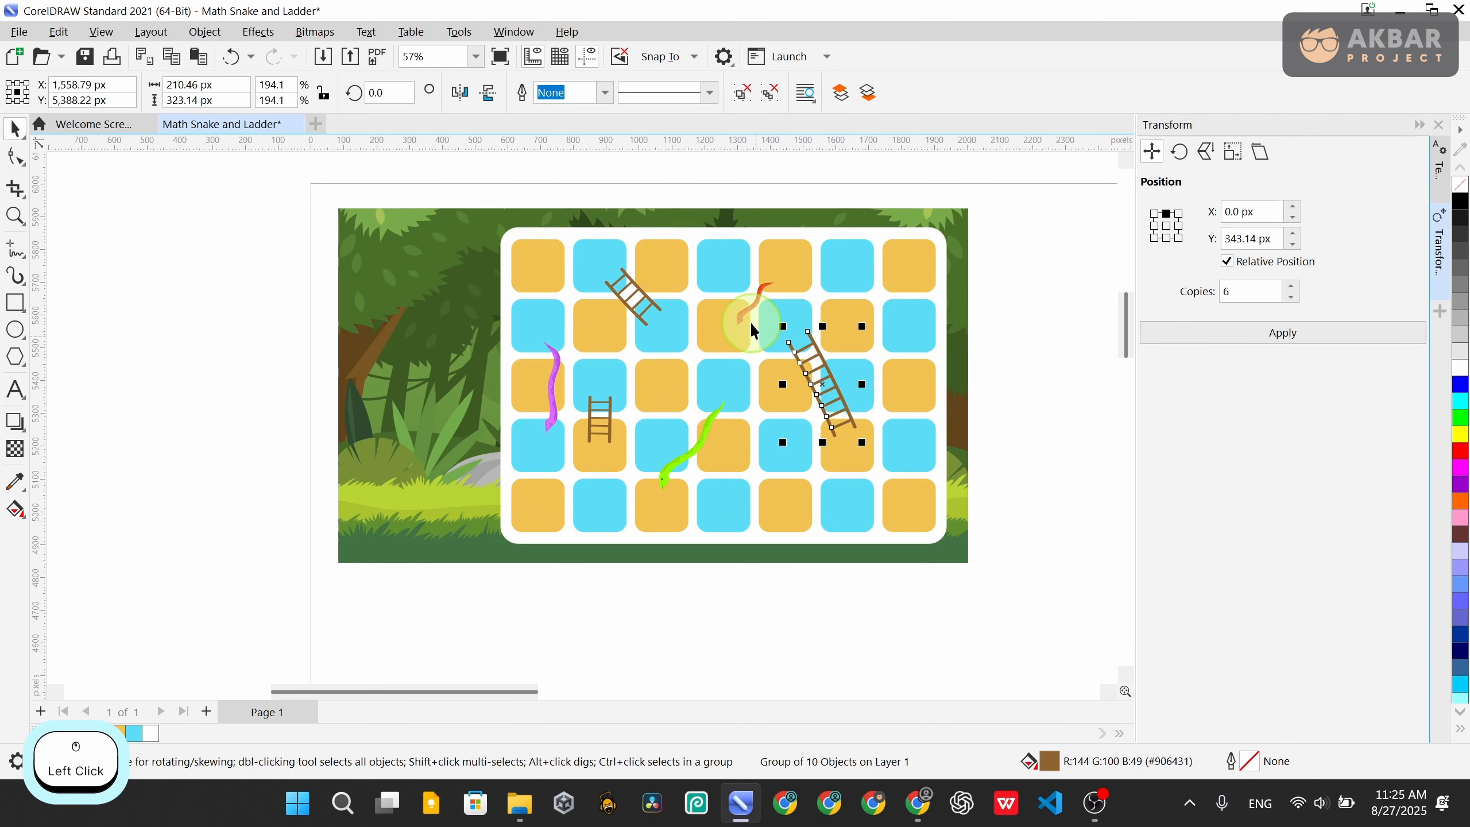
click(700, 456)
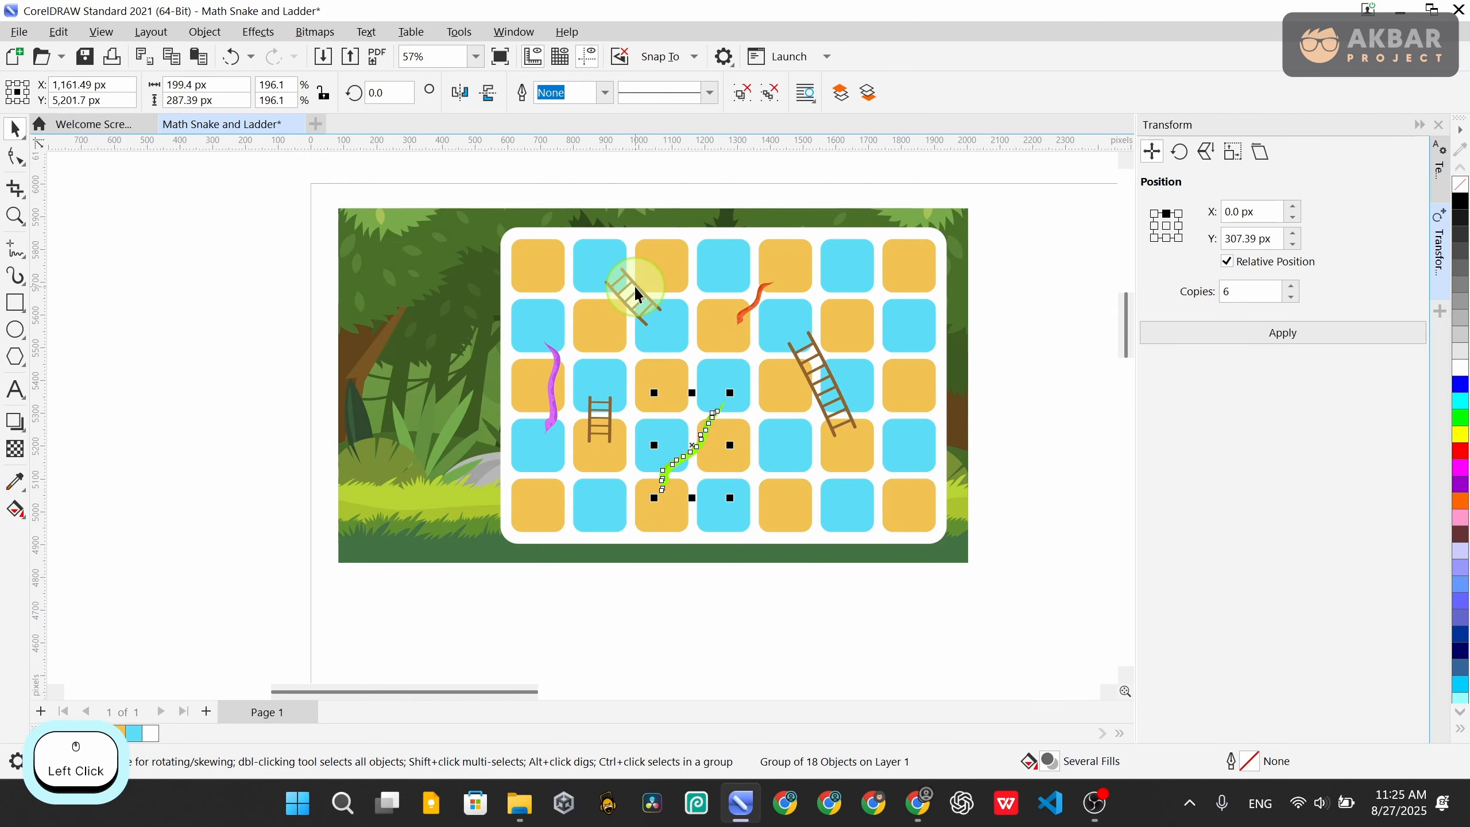
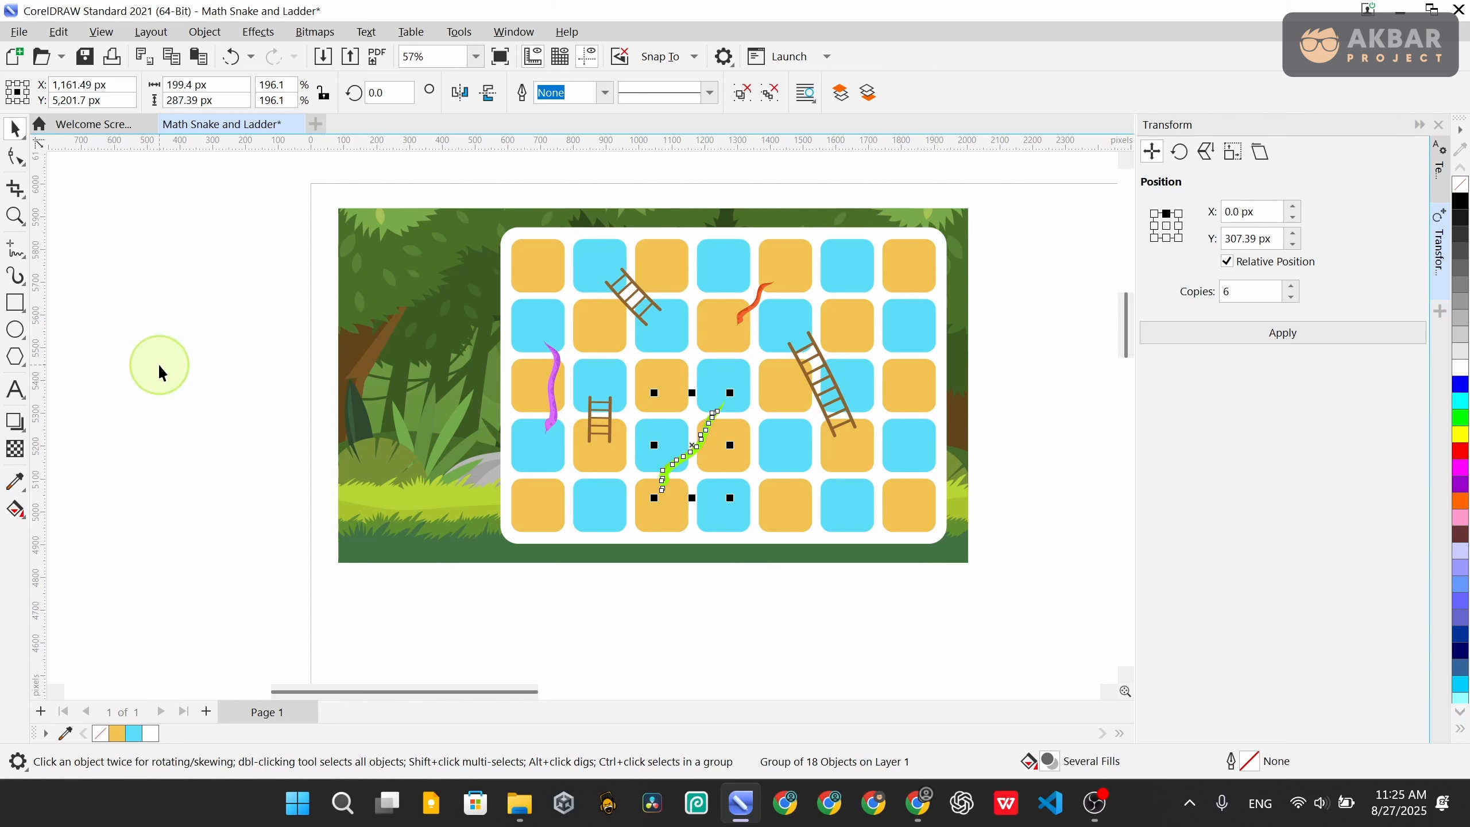
click(599, 641)
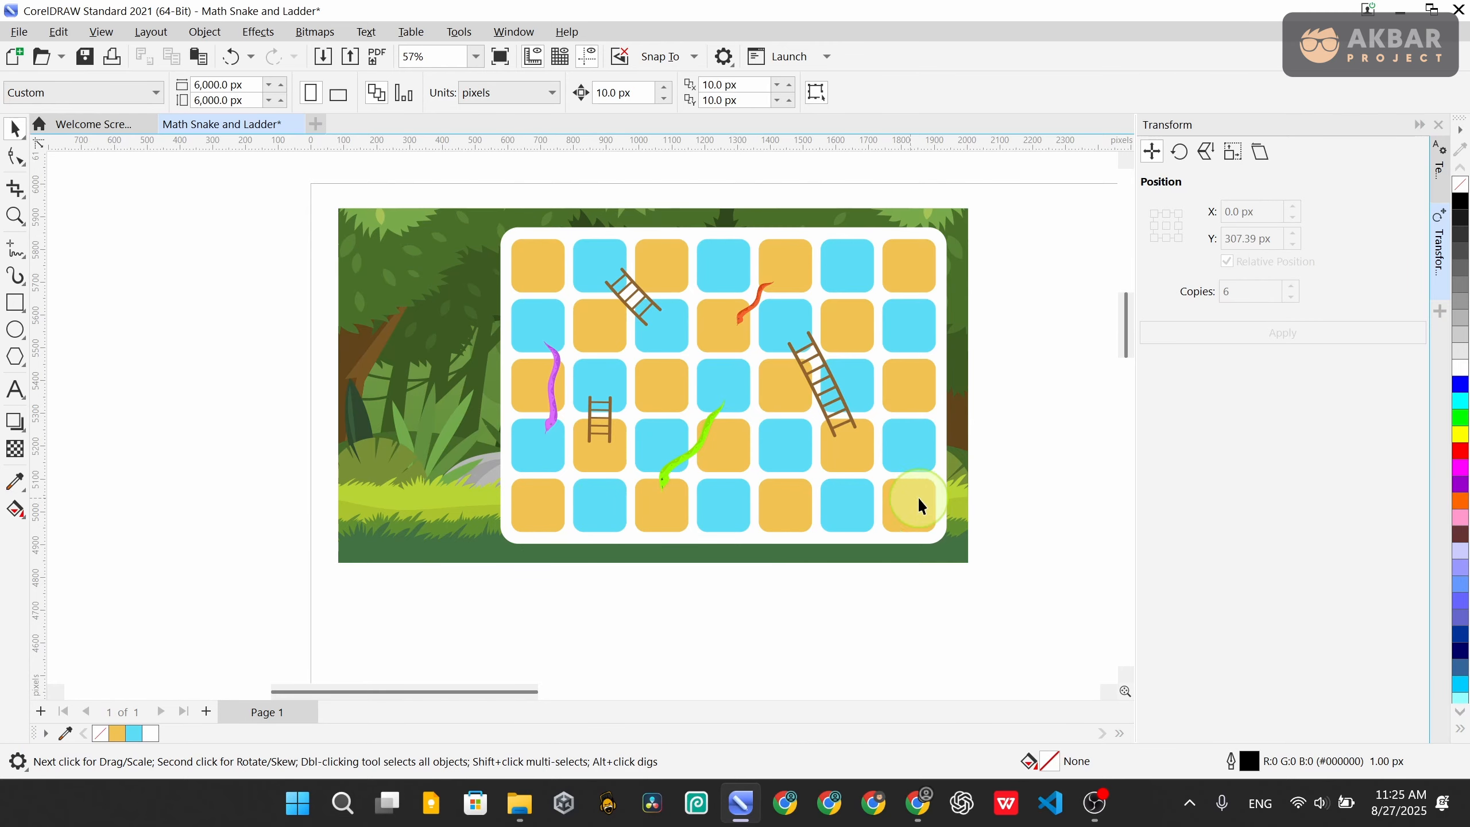
drag(725, 568, 686, 523)
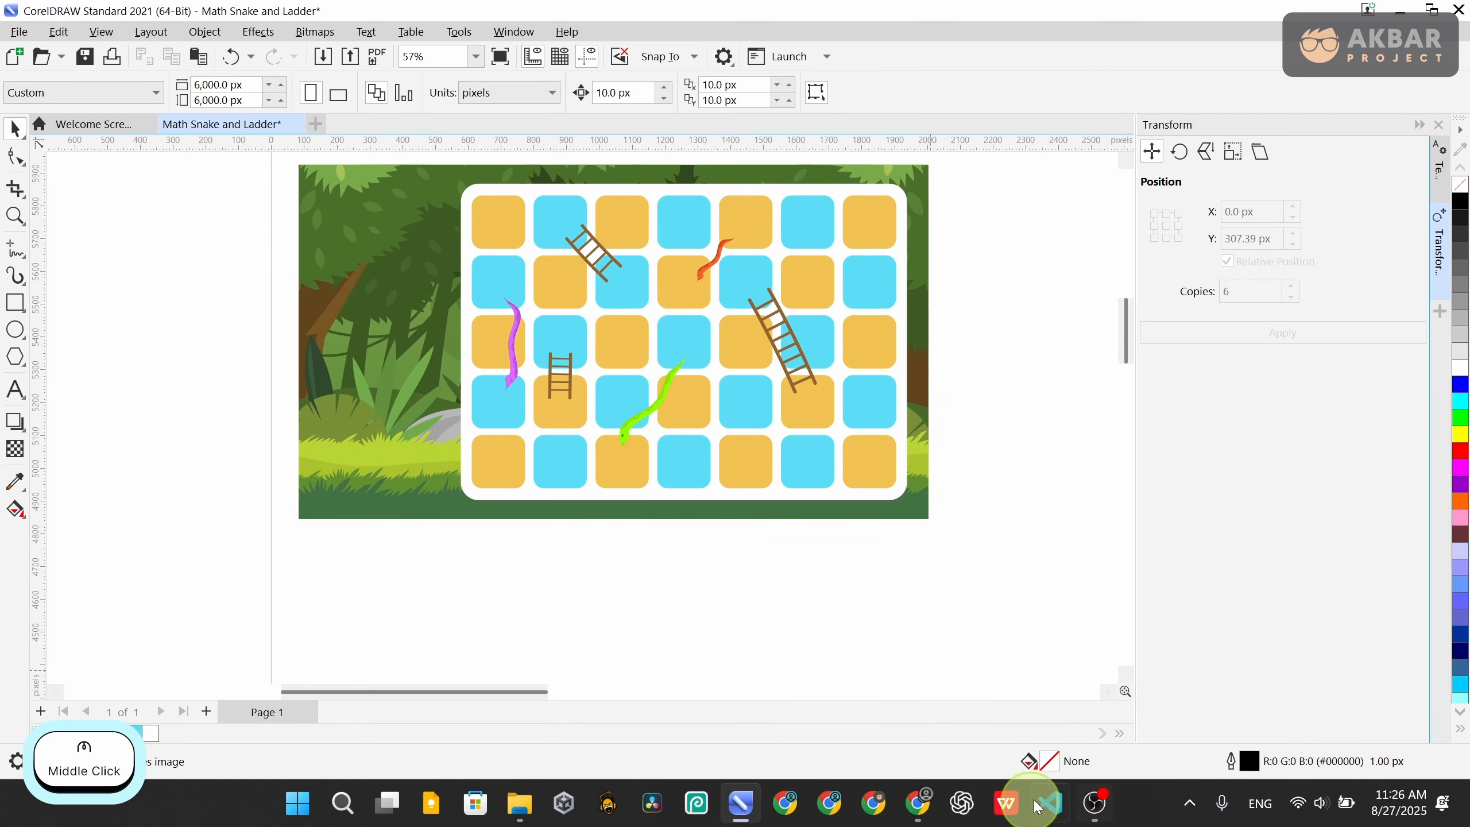
Switch to Freepik in Chrome, close the downloaded board-game vector's preview and search for "animal character profile"
click(920, 803)
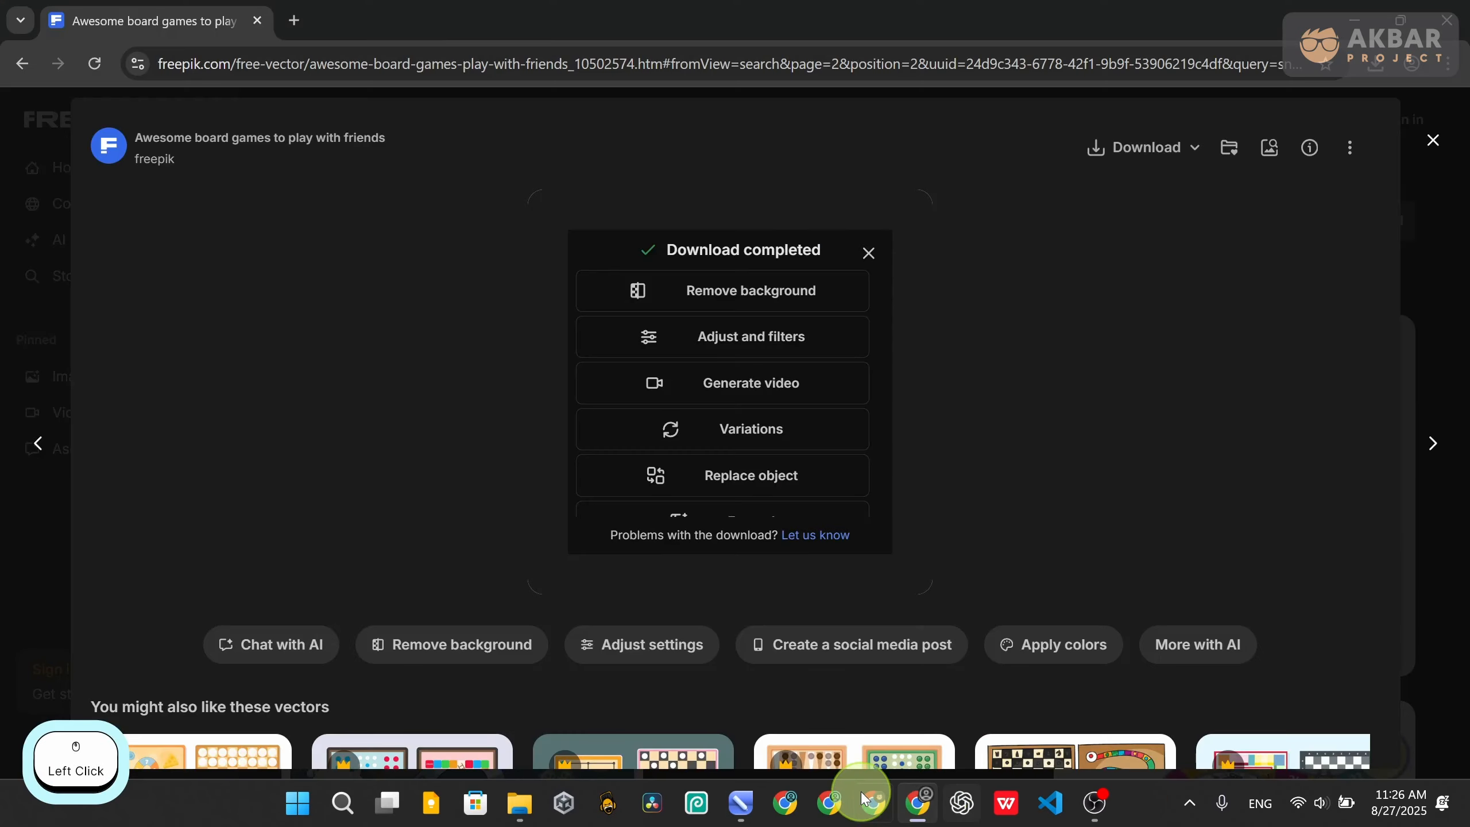
click(1412, 130)
scroll(588, 445, up, 2)
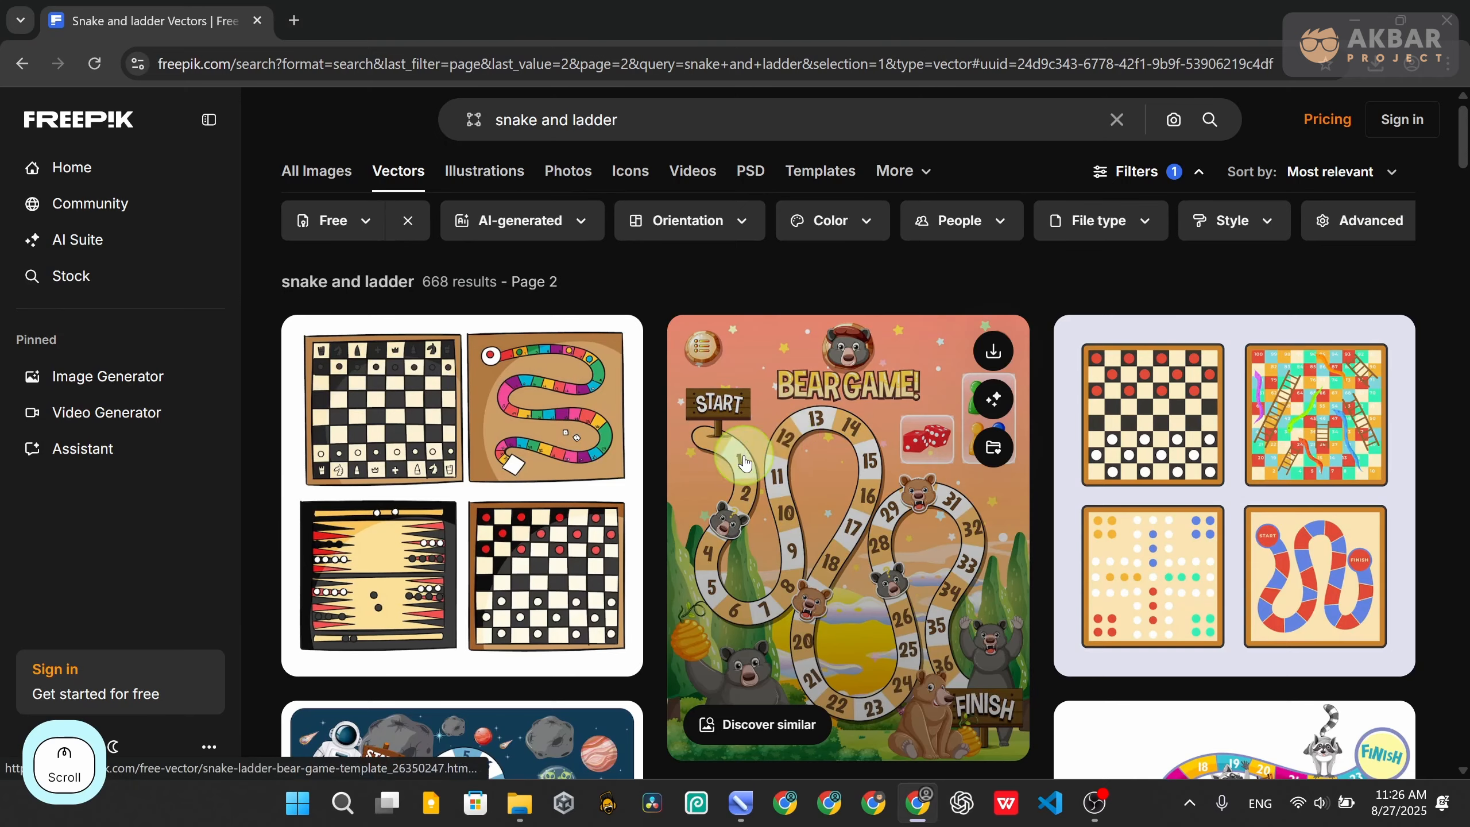
drag(669, 118, 482, 115)
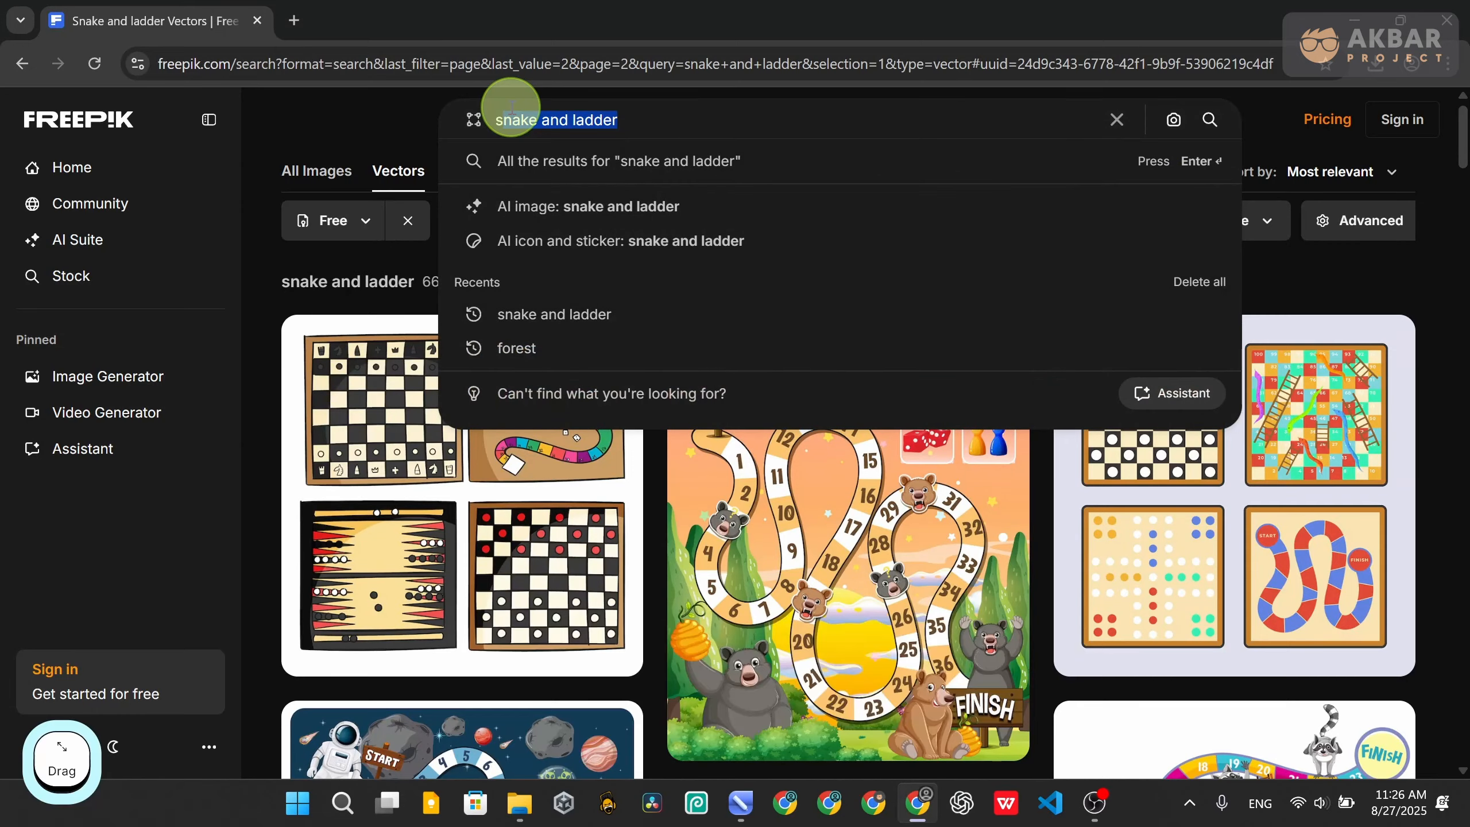
key(ctrl+a)
text(animal )
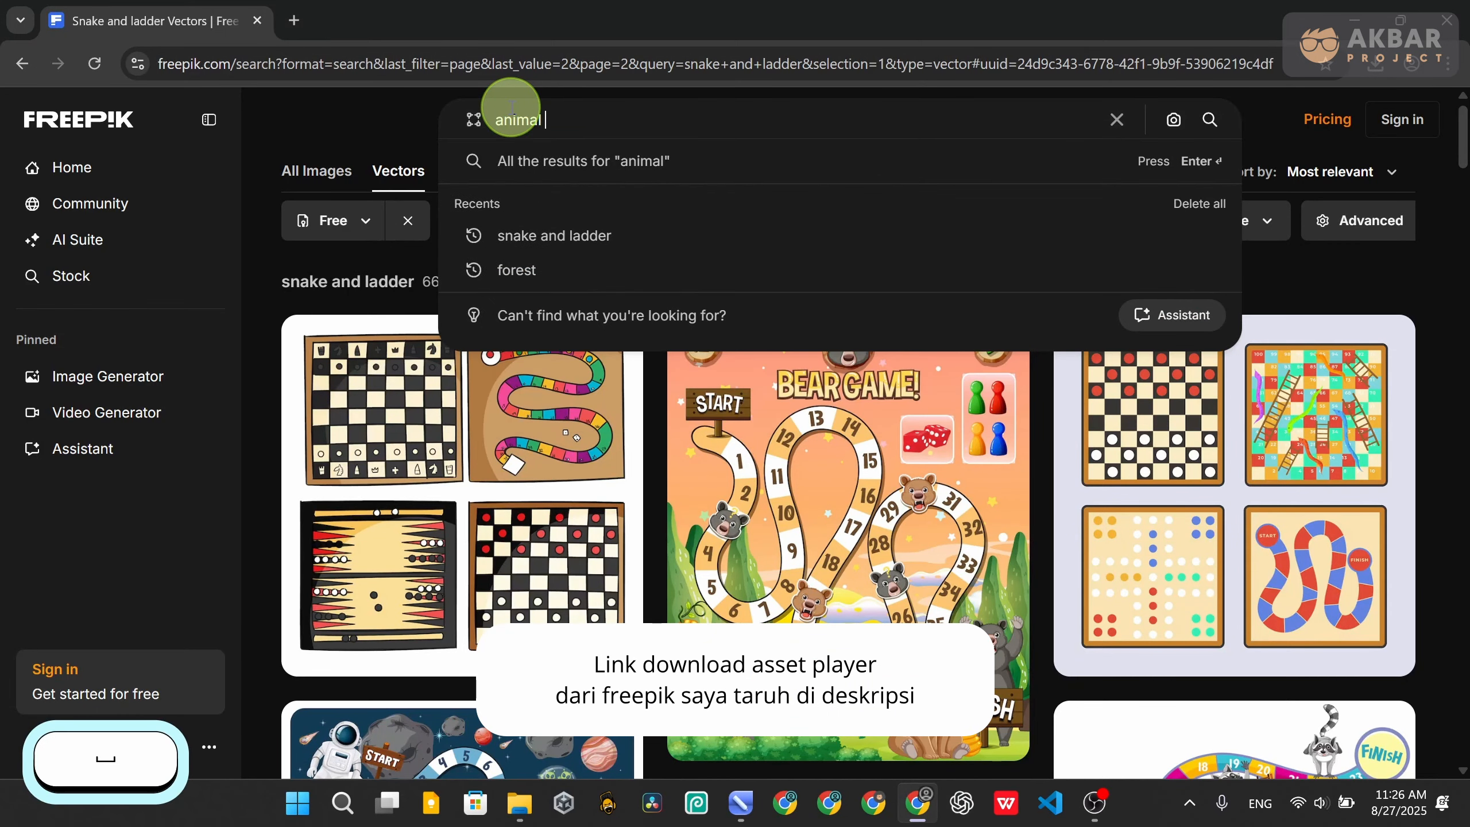
text(chara)
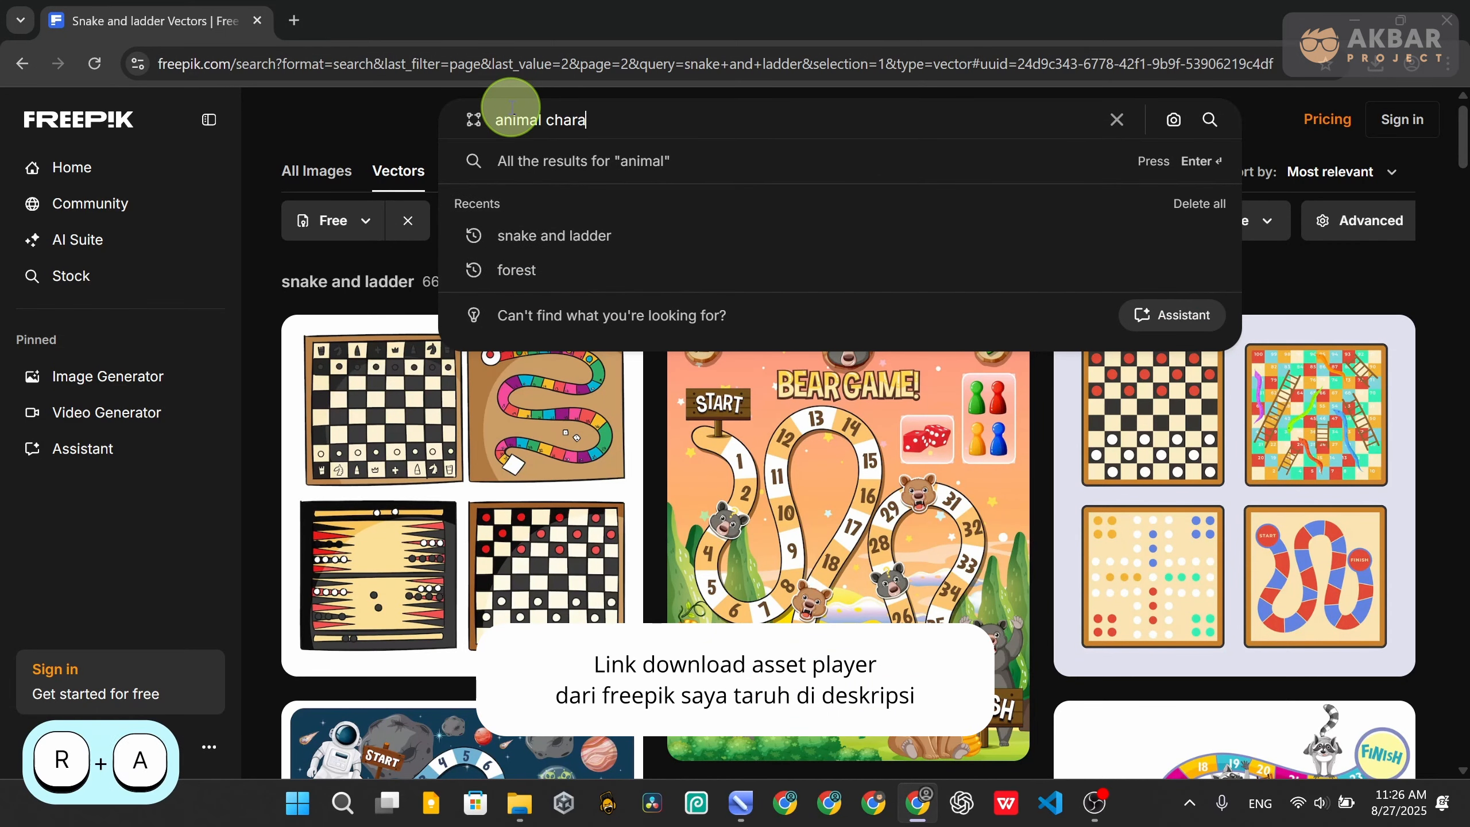
text(cter profile)
key(Return)
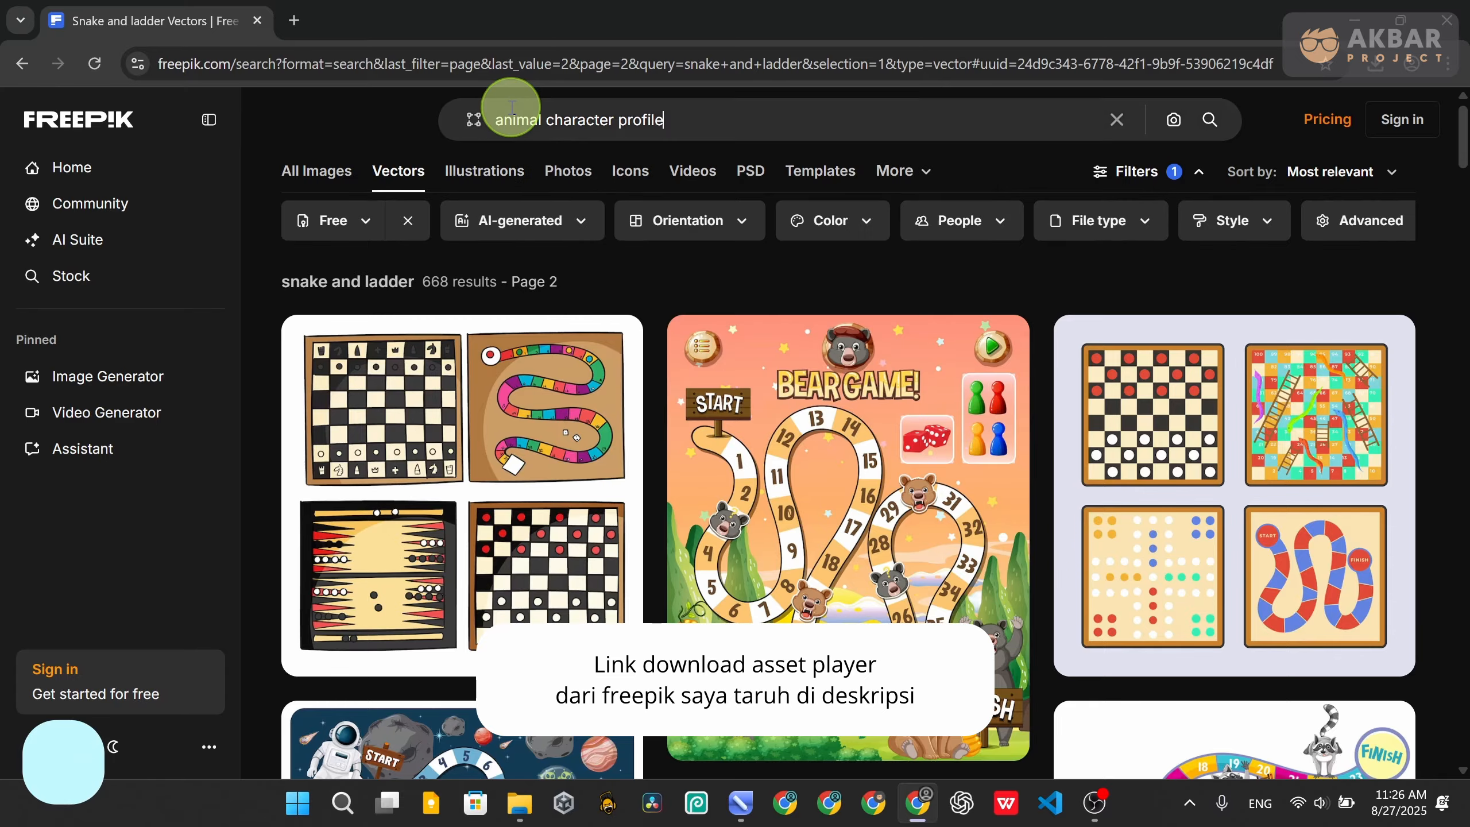
Download the "Hand drawn animal avatars element collection" vector from the search results
scroll(996, 420, down, 6)
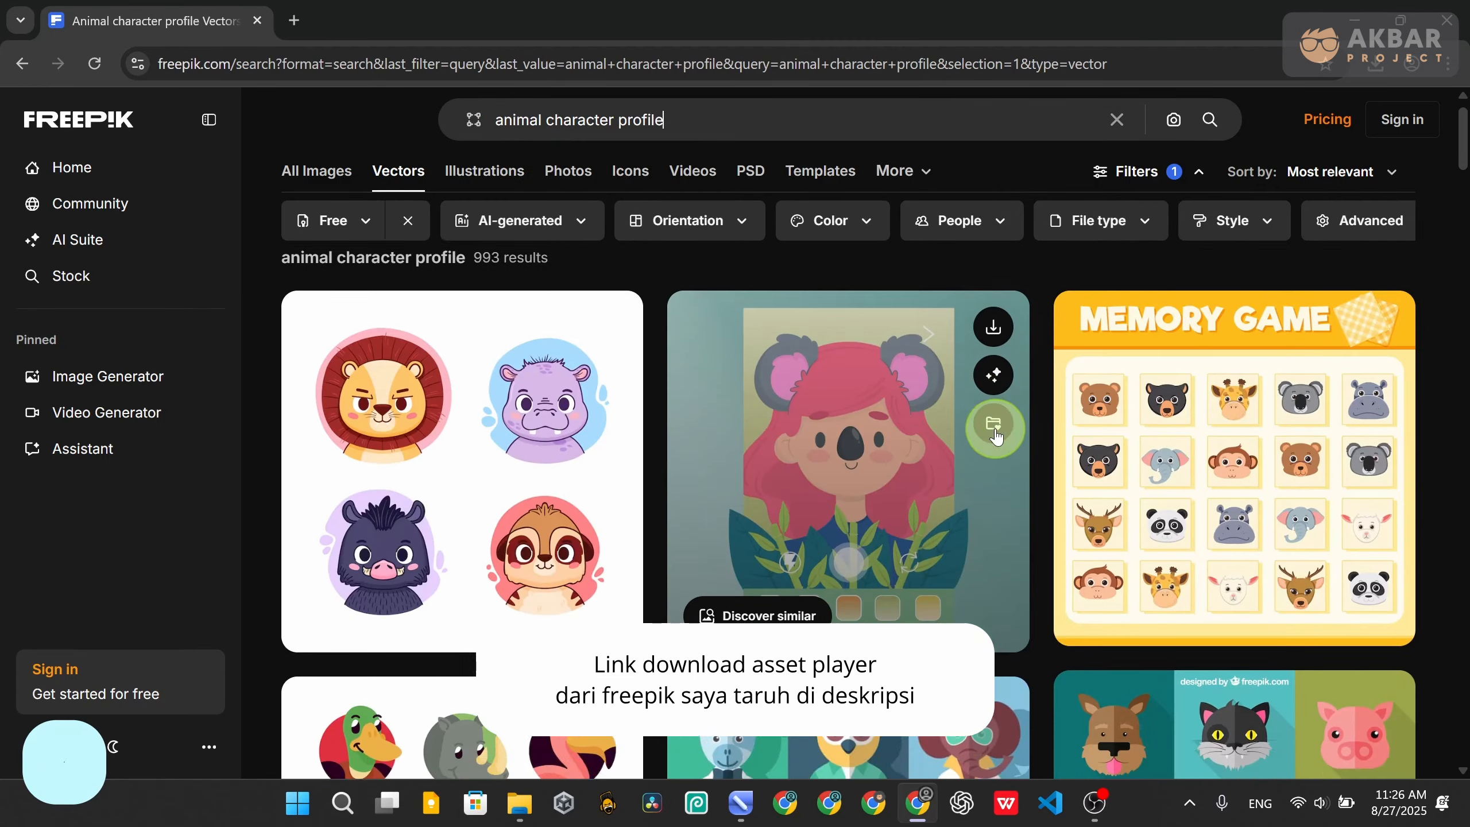
scroll(1393, 485, down, 7)
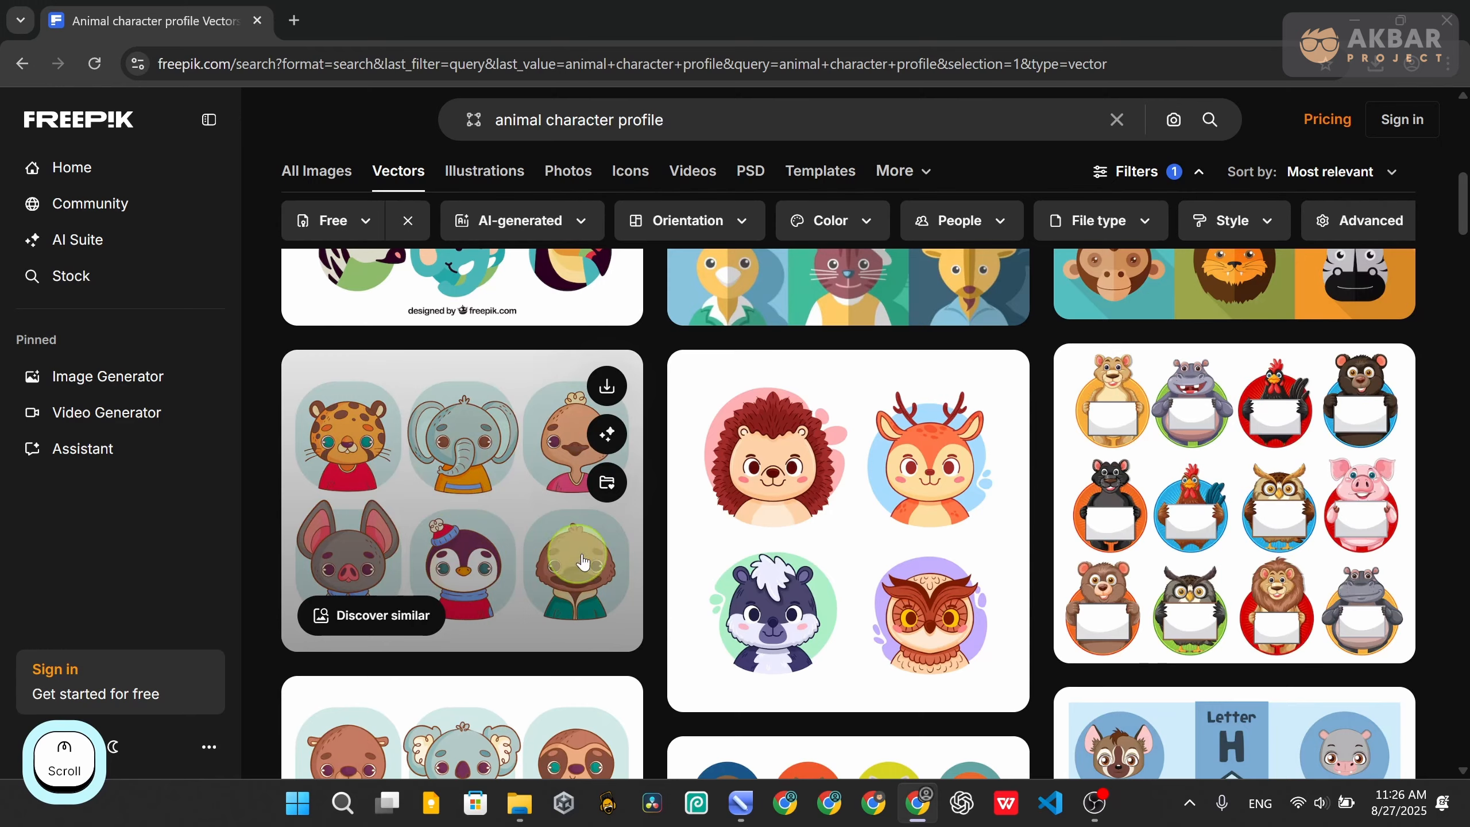
click(476, 493)
click(1109, 146)
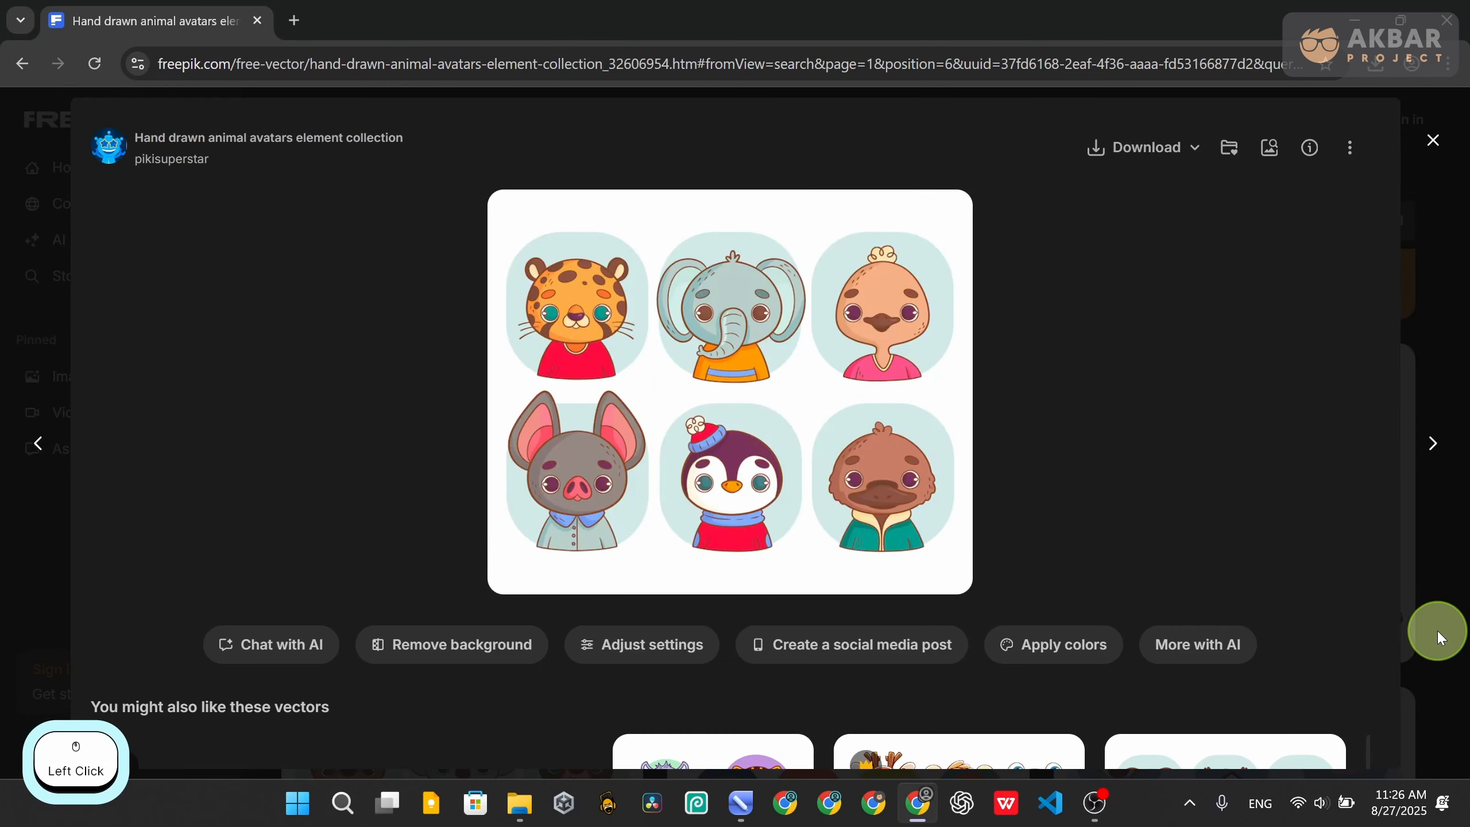
Switch to File Explorer and extract the hand-drawn-animal-avatars ZIP archive into its own folder in Downloads with WinRAR
click(505, 782)
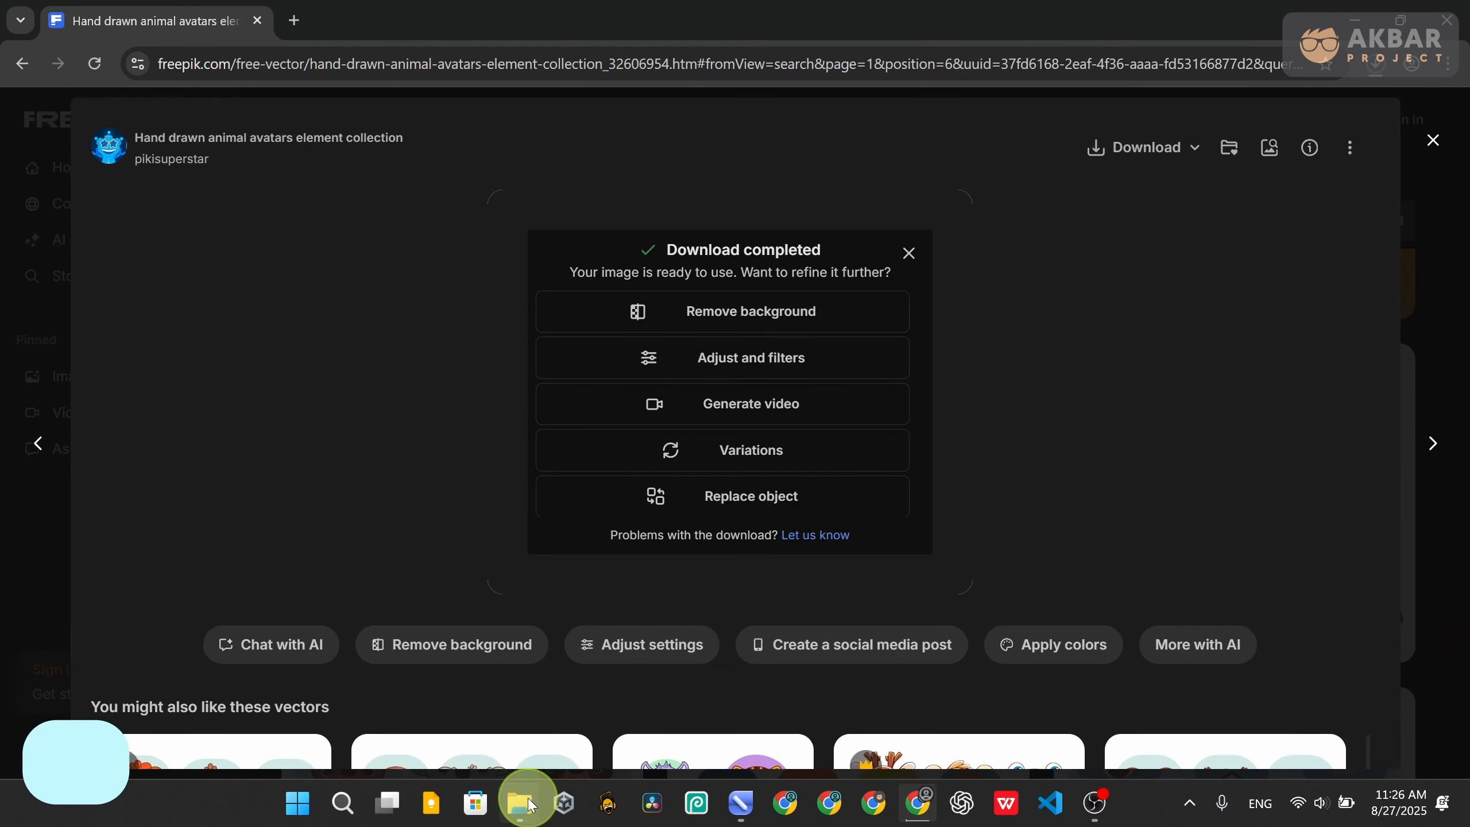
click(116, 245)
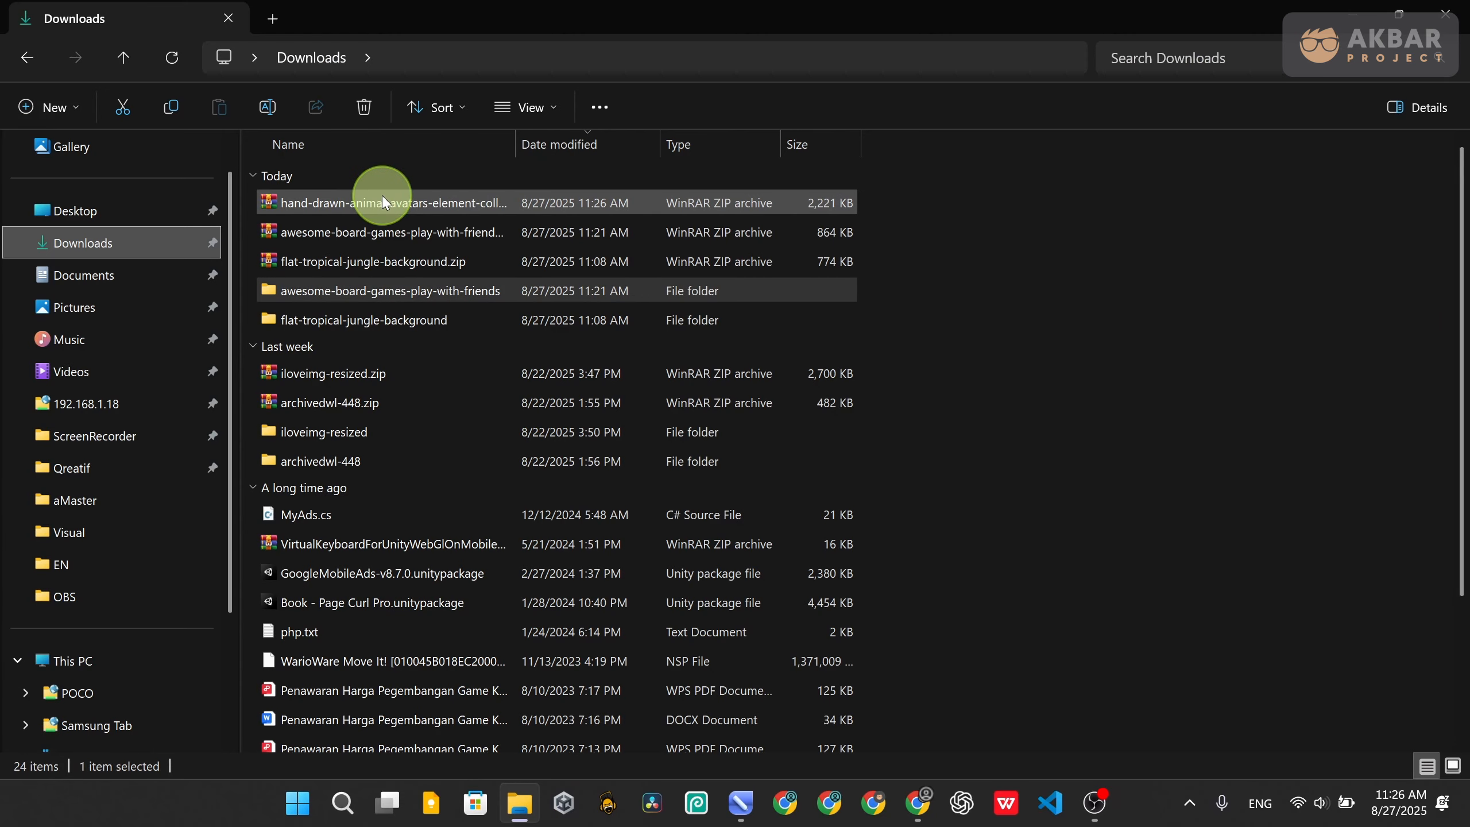
right_click(317, 200)
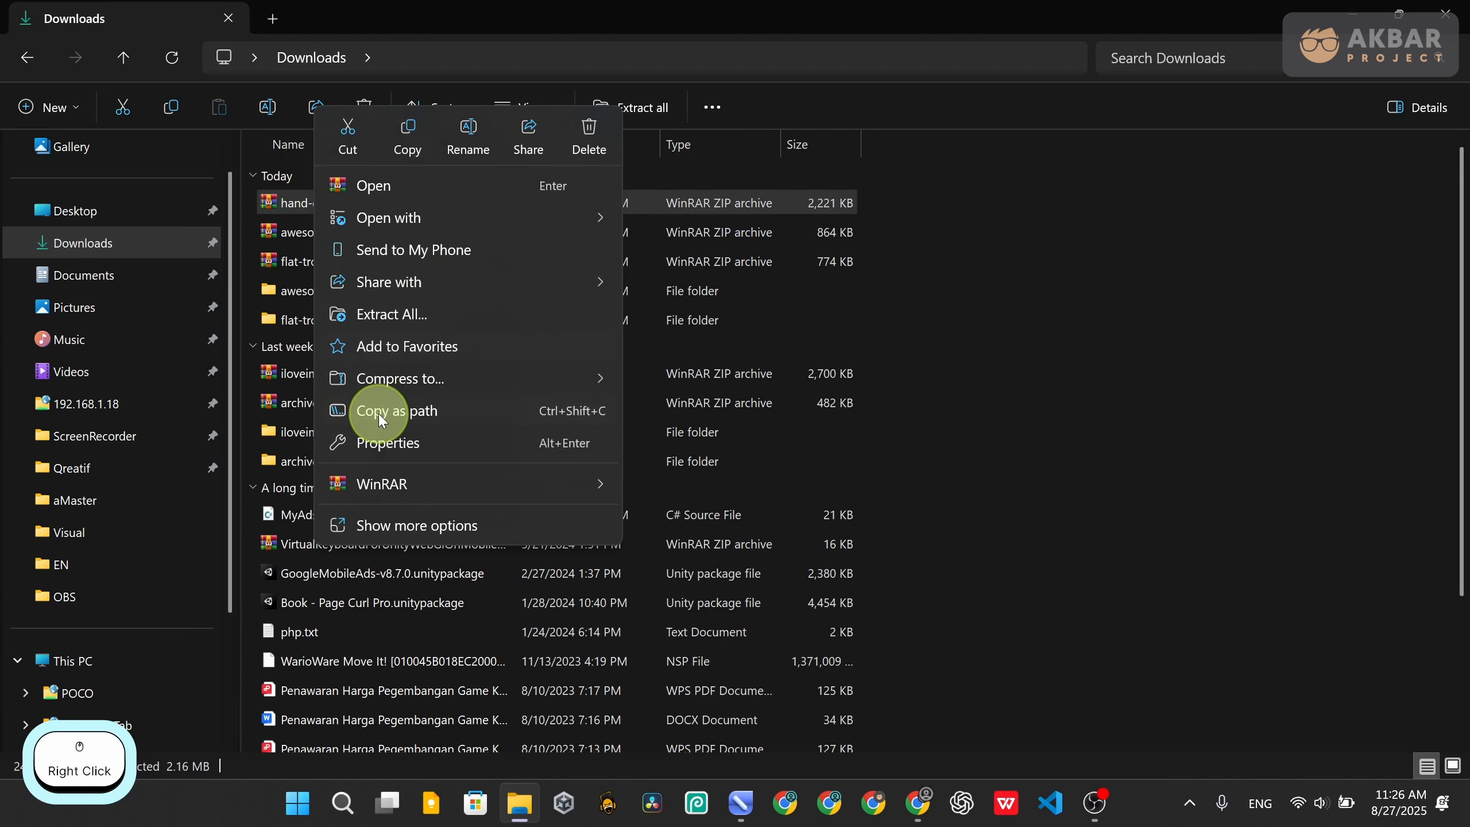
click(495, 480)
click(767, 549)
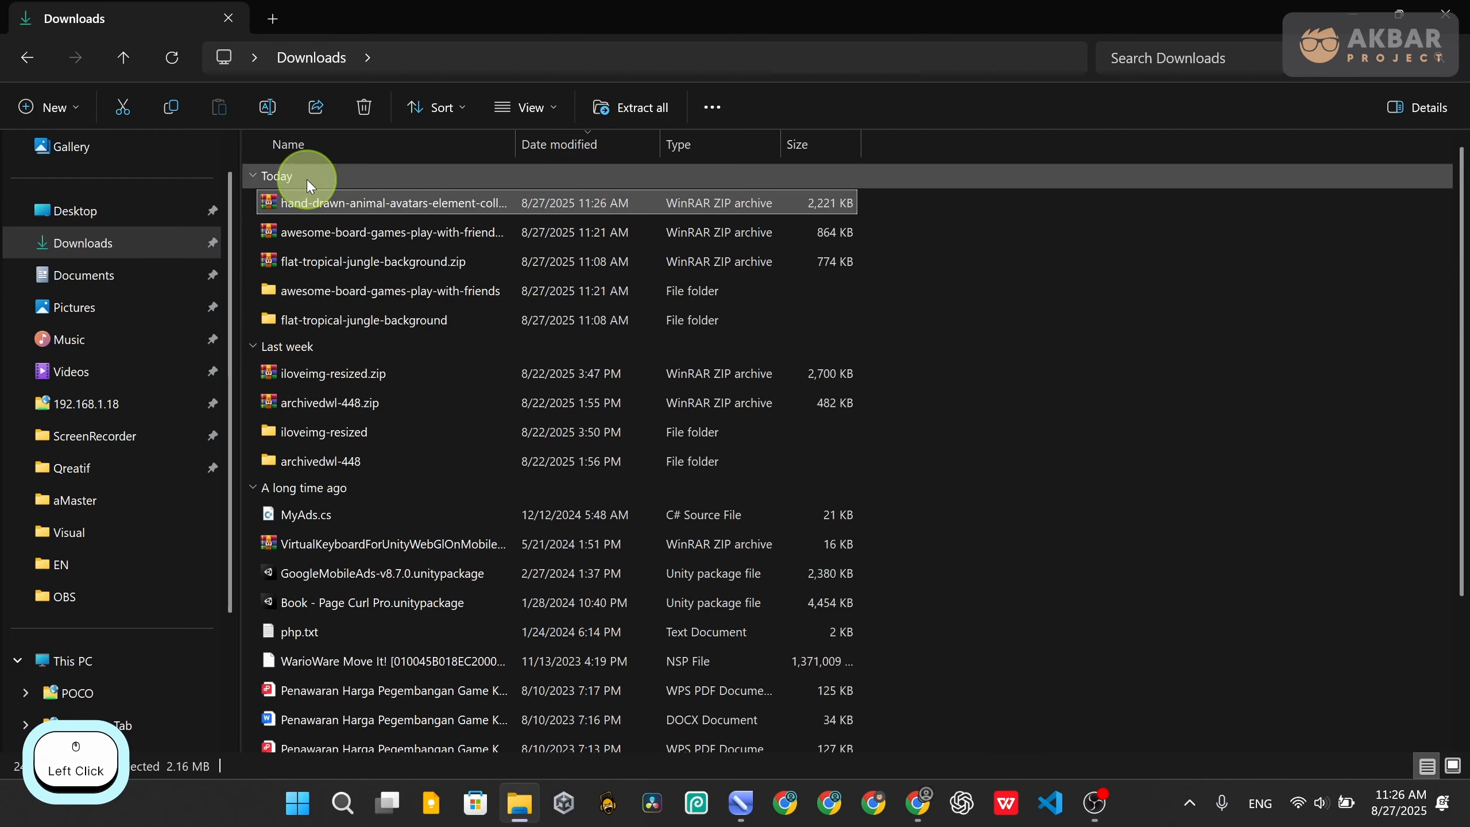
Open 7942366.ai from the extracted hand-drawn-animal-avatars-element-collection folder in CorelDRAW
double_click(331, 349)
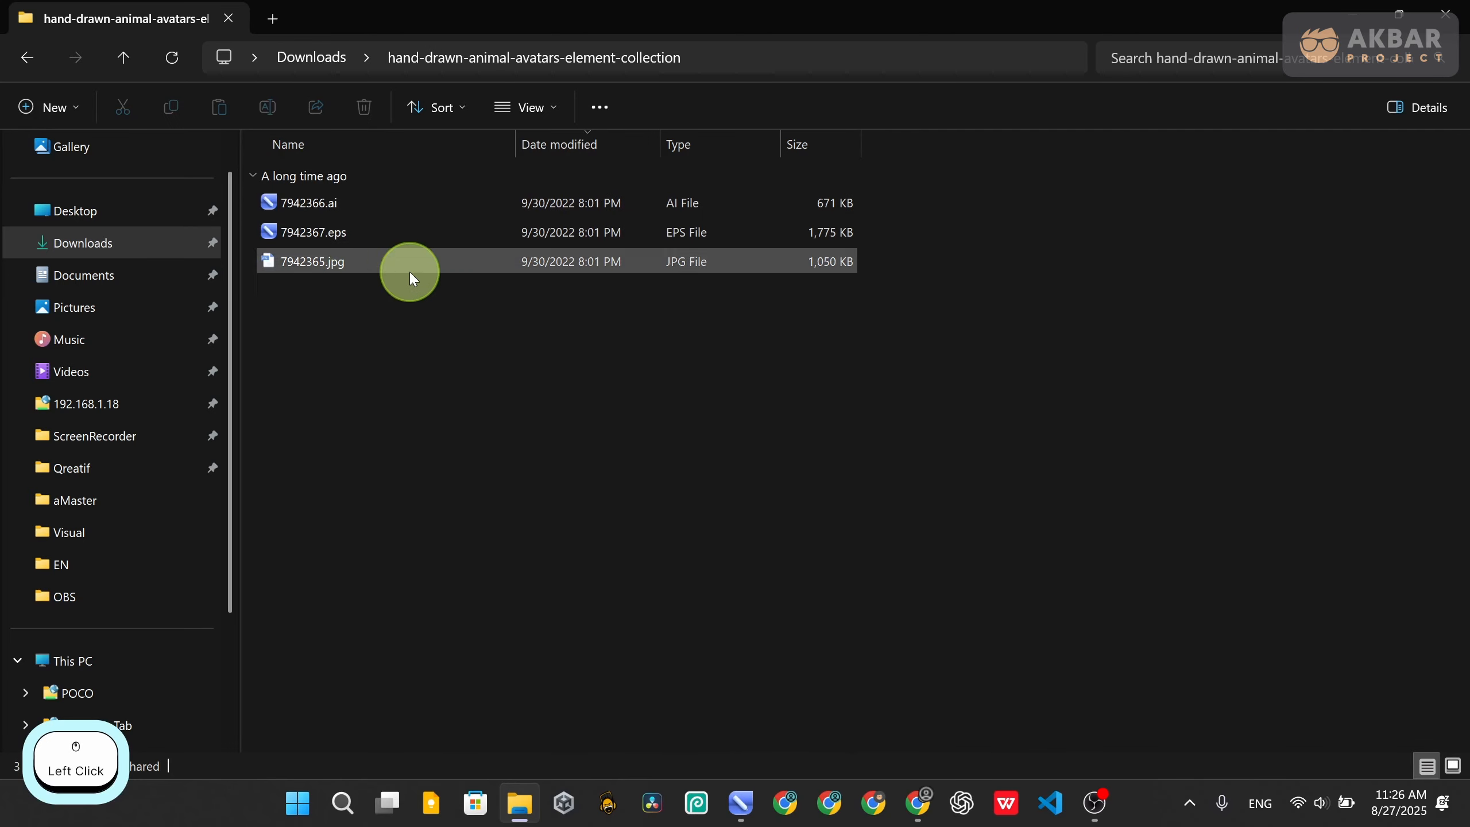
double_click(324, 200)
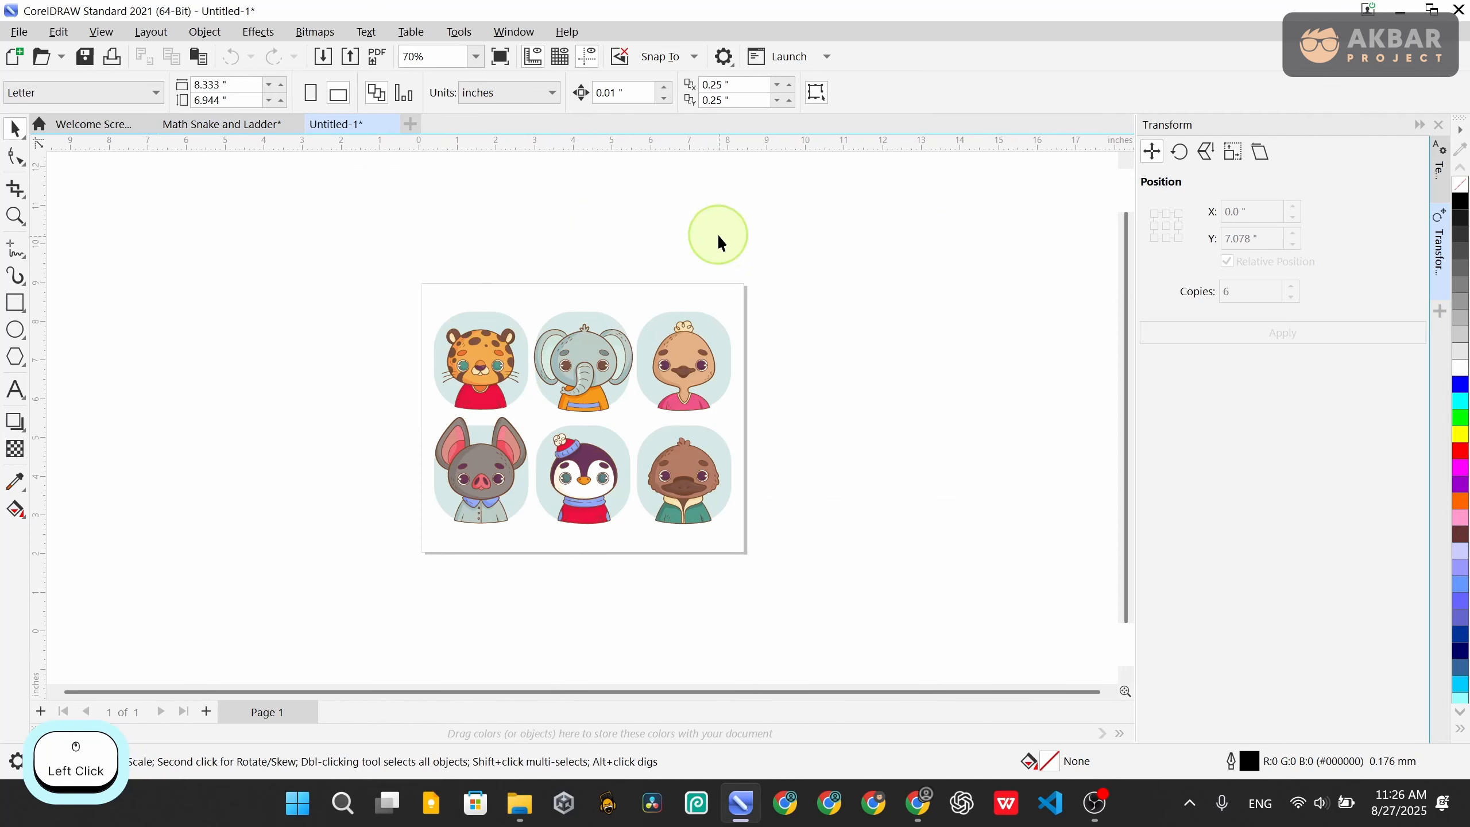
scroll(648, 450, up, 3)
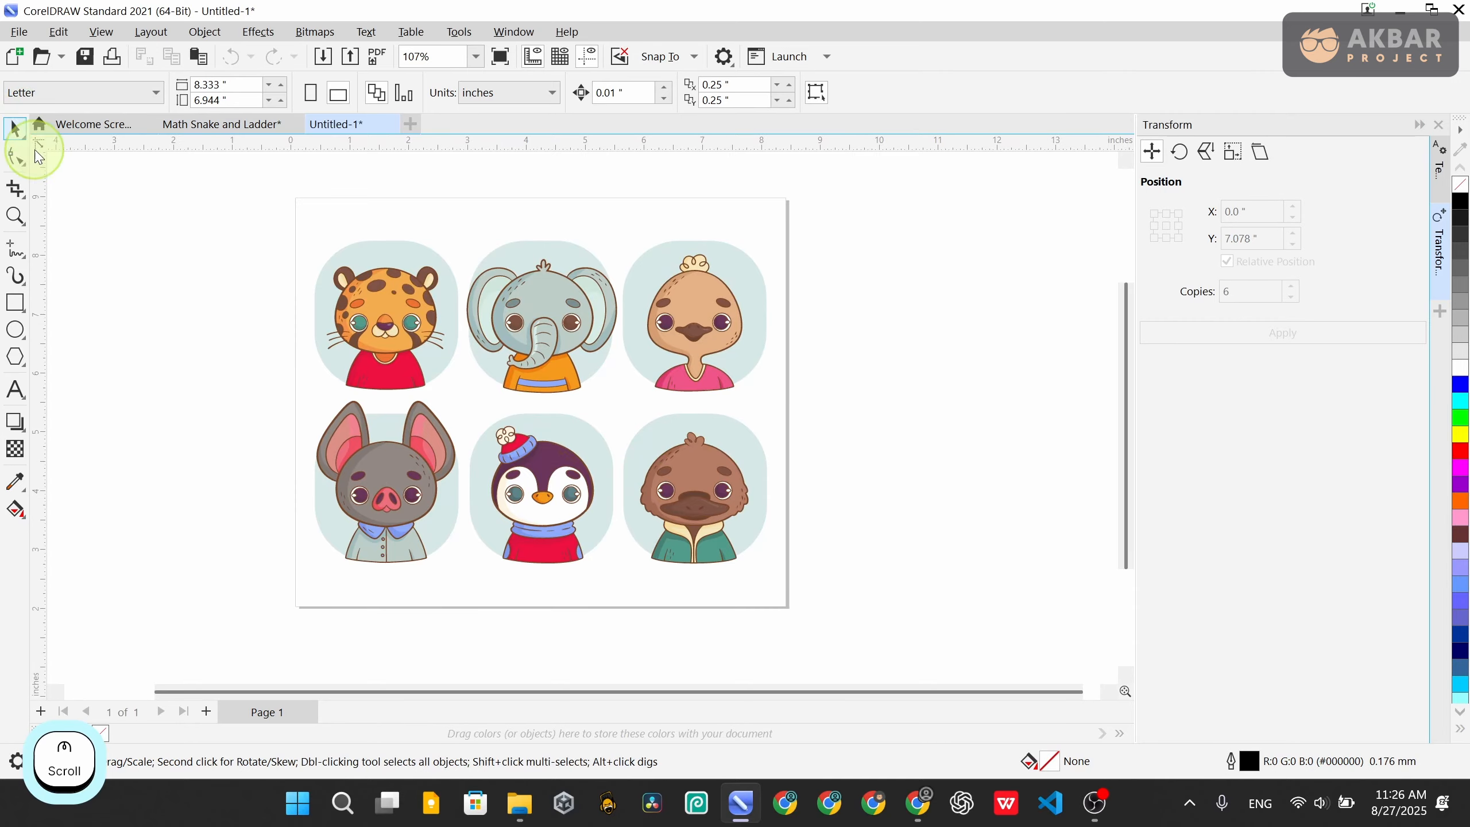
Copy the leopard and elephant avatars into the Math Snake and Ladder drawing and close the untitled avatar drawing
click(237, 318)
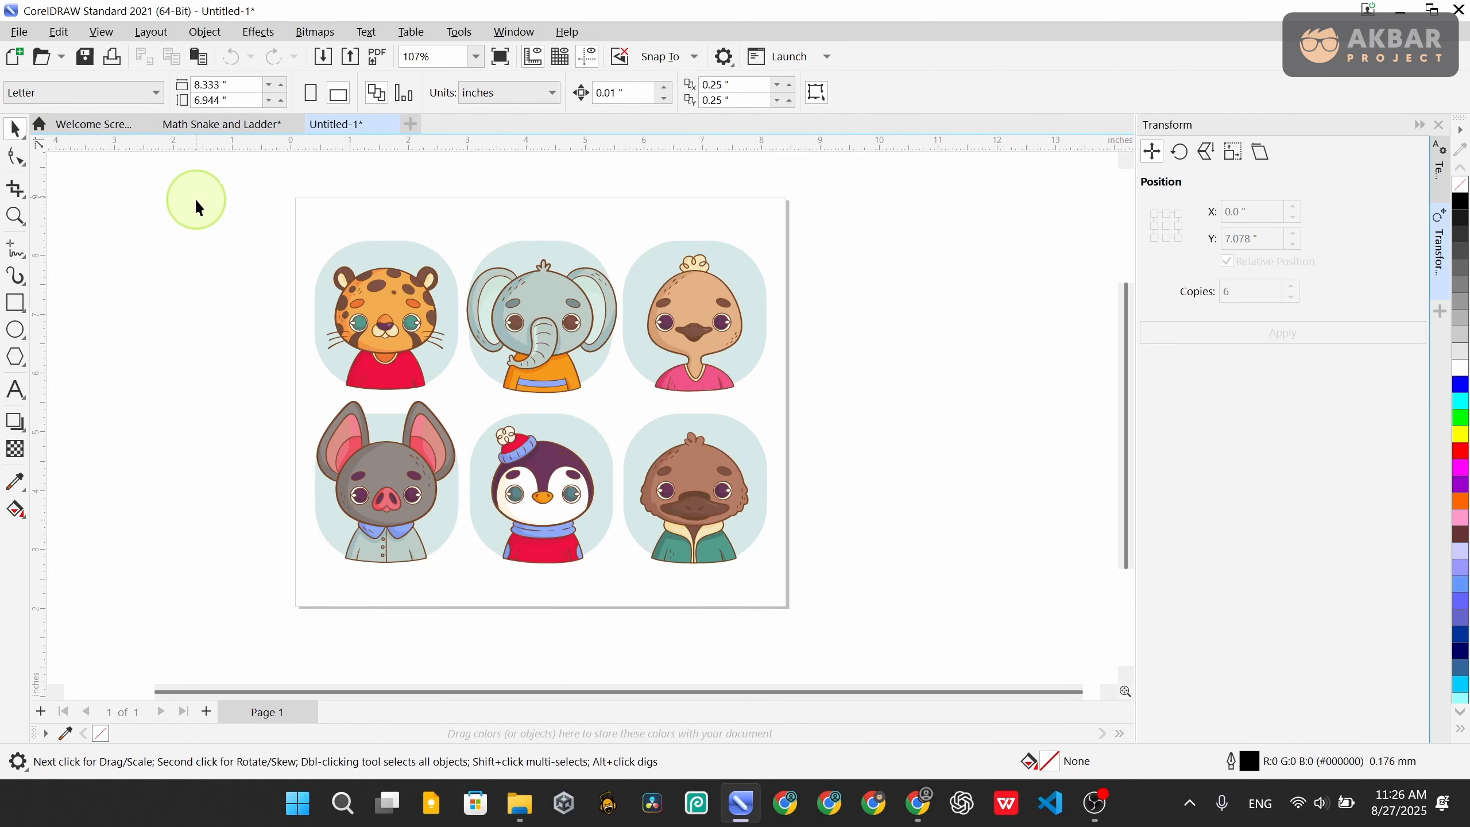
drag(483, 400, 470, 401)
drag(187, 198, 622, 410)
key(ctrl+c)
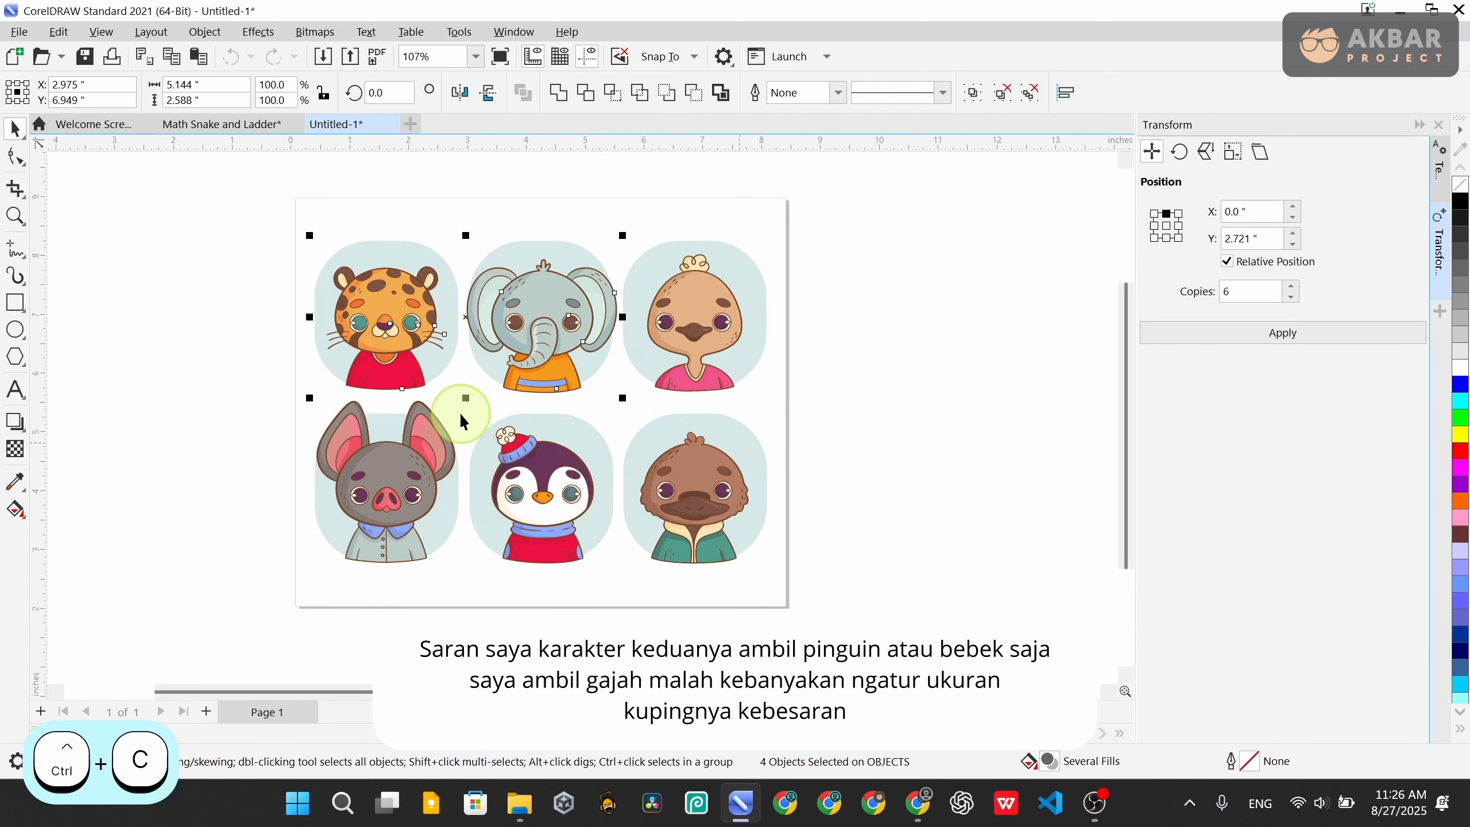
click(233, 123)
key(ctrl+v)
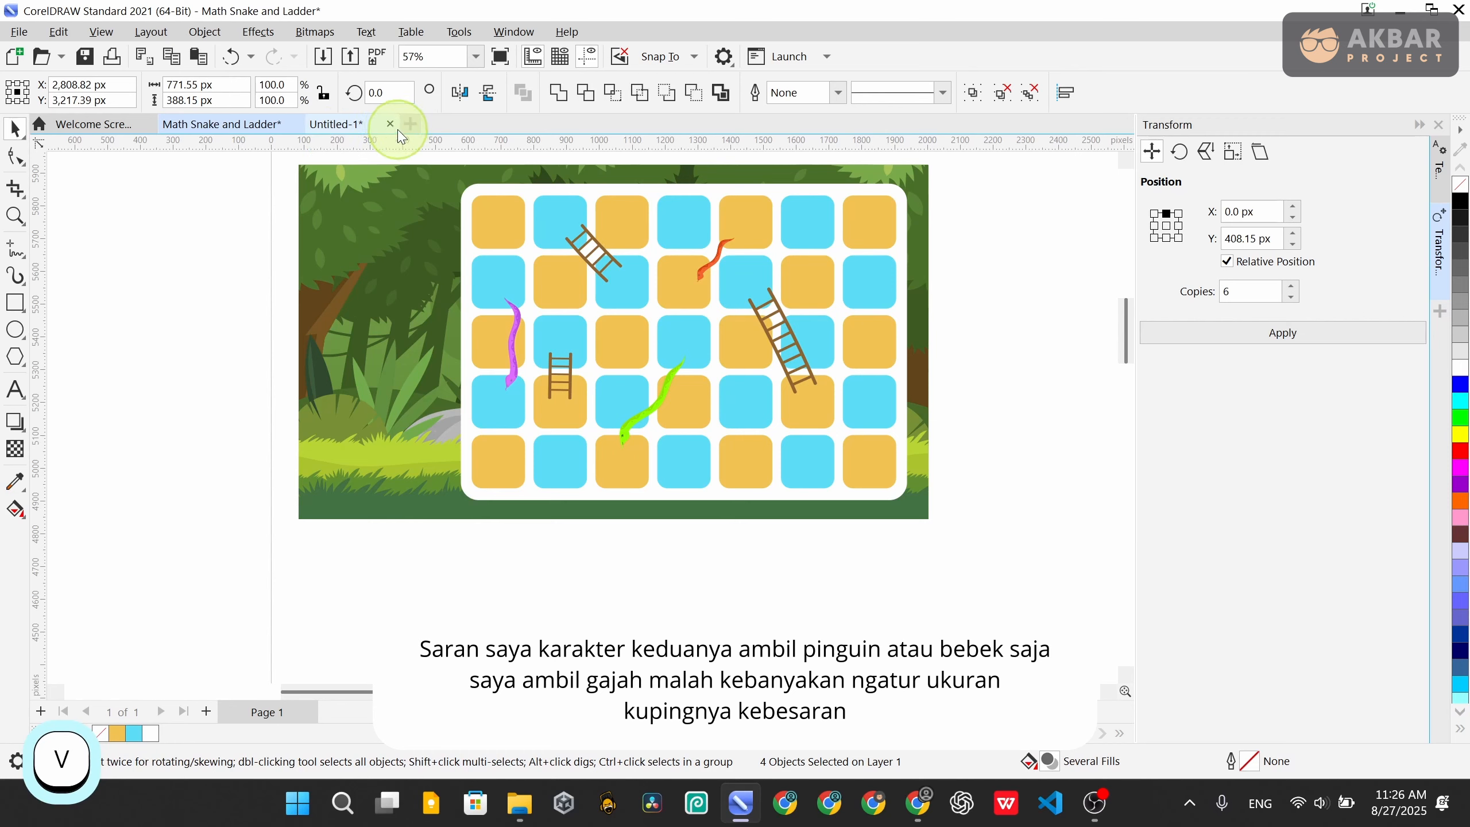
click(389, 124)
click(735, 445)
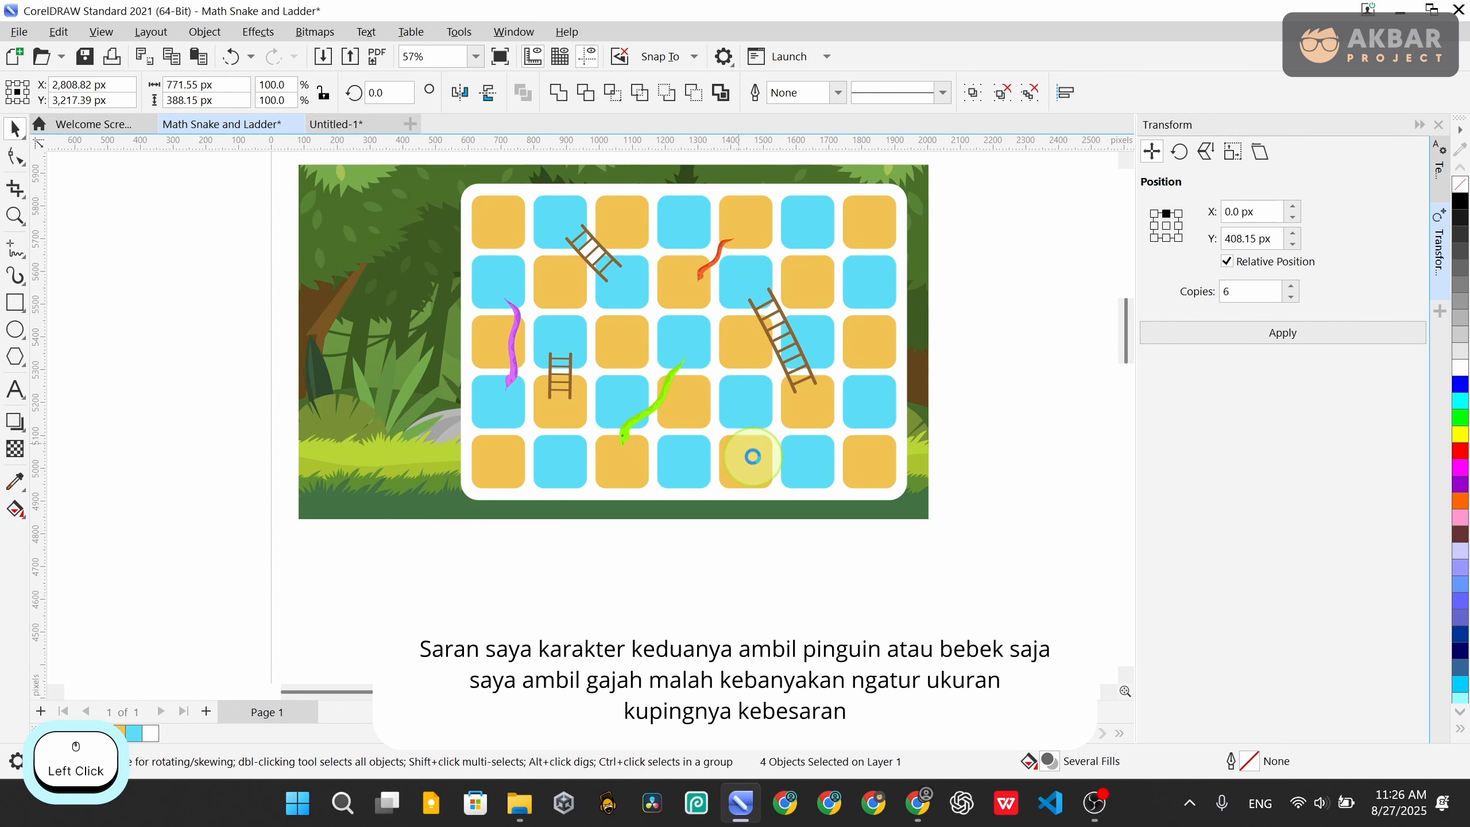
Move the pasted avatars to the jungle background's lower-left corner and scale them about their centre to about 37.6%
scroll(492, 408, down, 4)
scroll(703, 542, up, 2)
drag(703, 543, 200, 209)
scroll(199, 209, up, 3)
drag(531, 416, 630, 465)
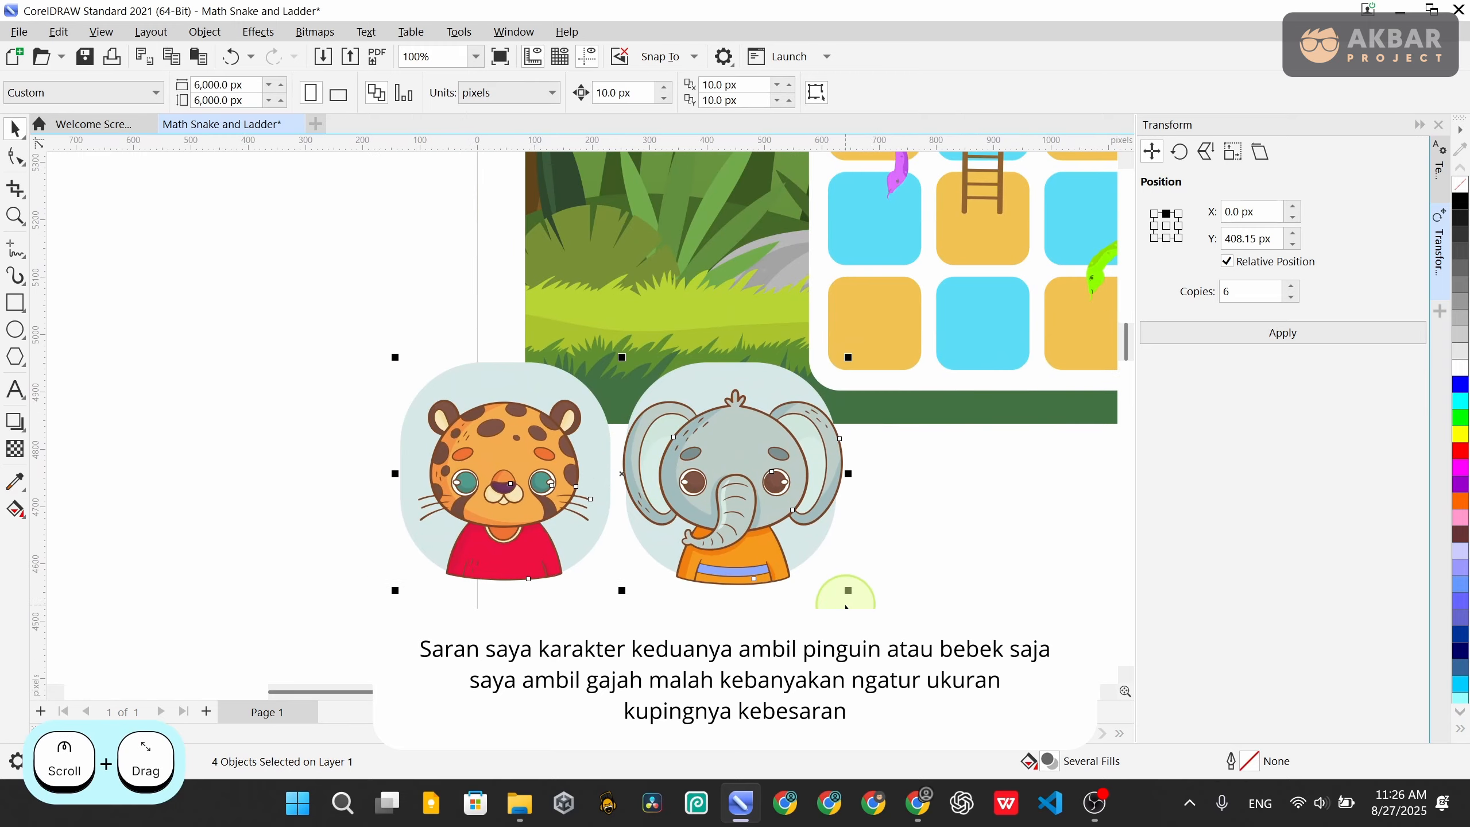
drag(849, 590, 705, 506)
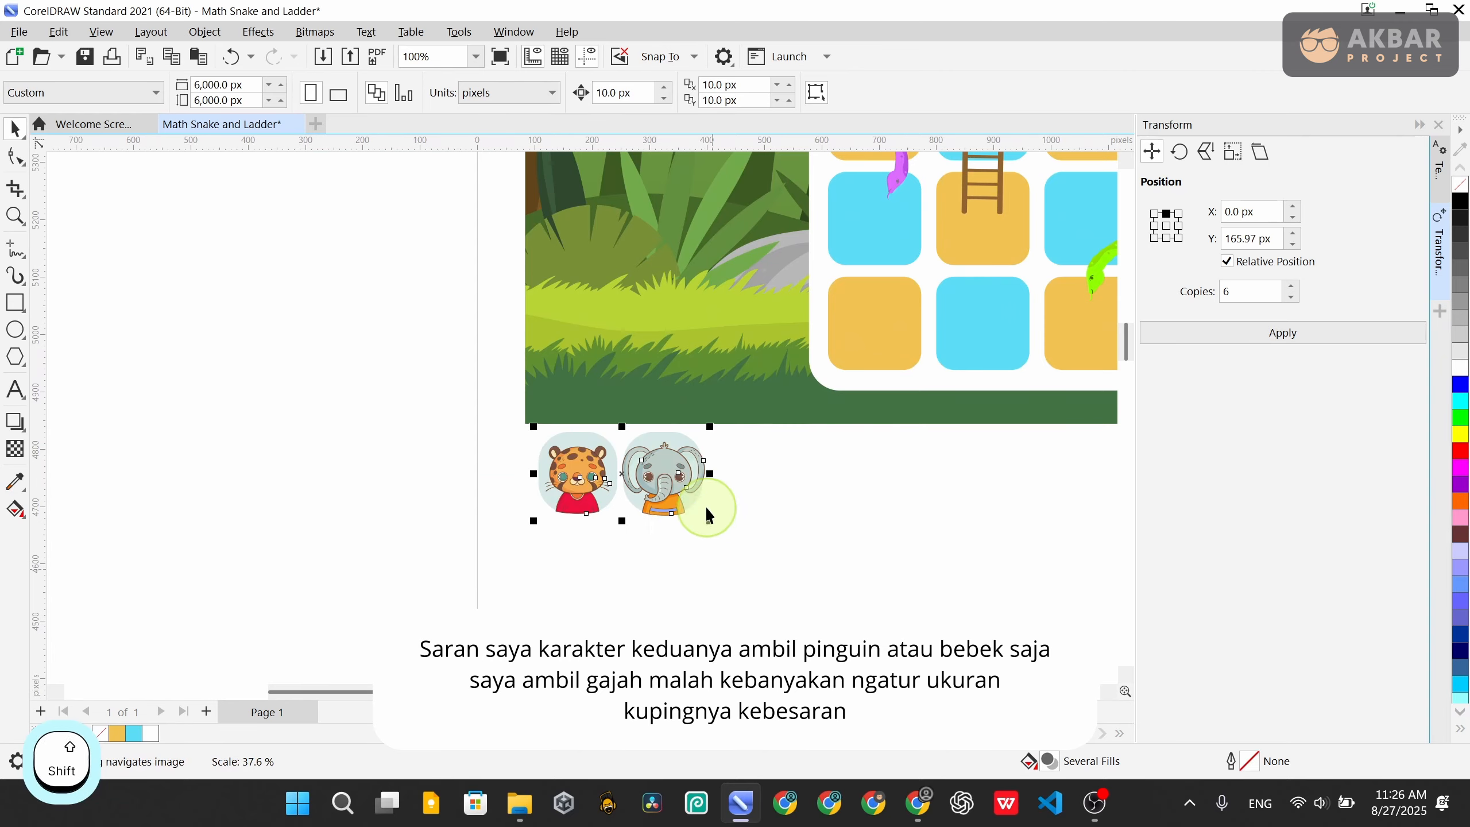
Enlarge the leopard and elephant avatars slightly and move them onto the jungle background beside the board
scroll(705, 505, up, 3)
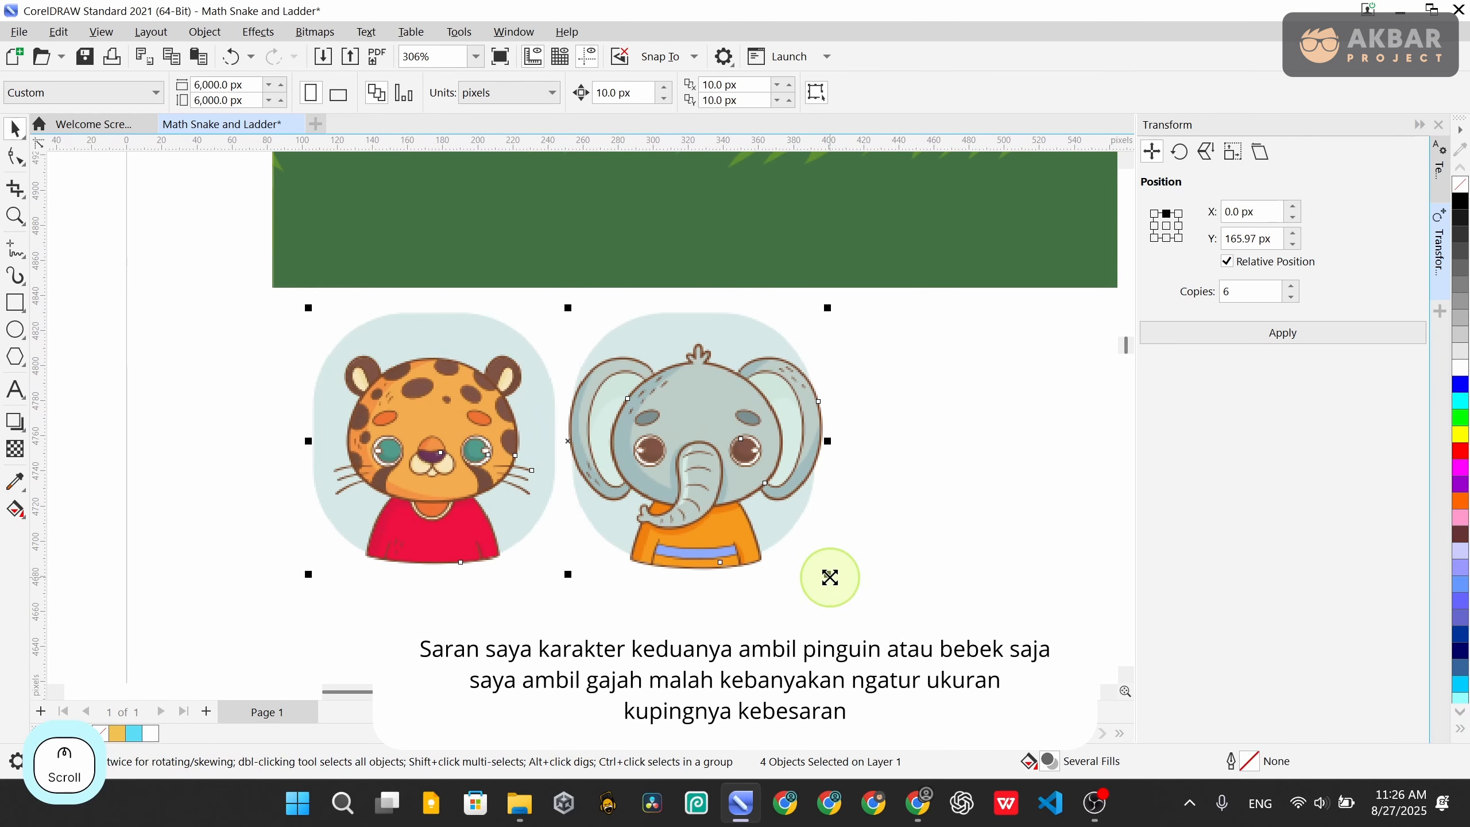
drag(830, 577, 847, 591)
scroll(431, 536, down, 4)
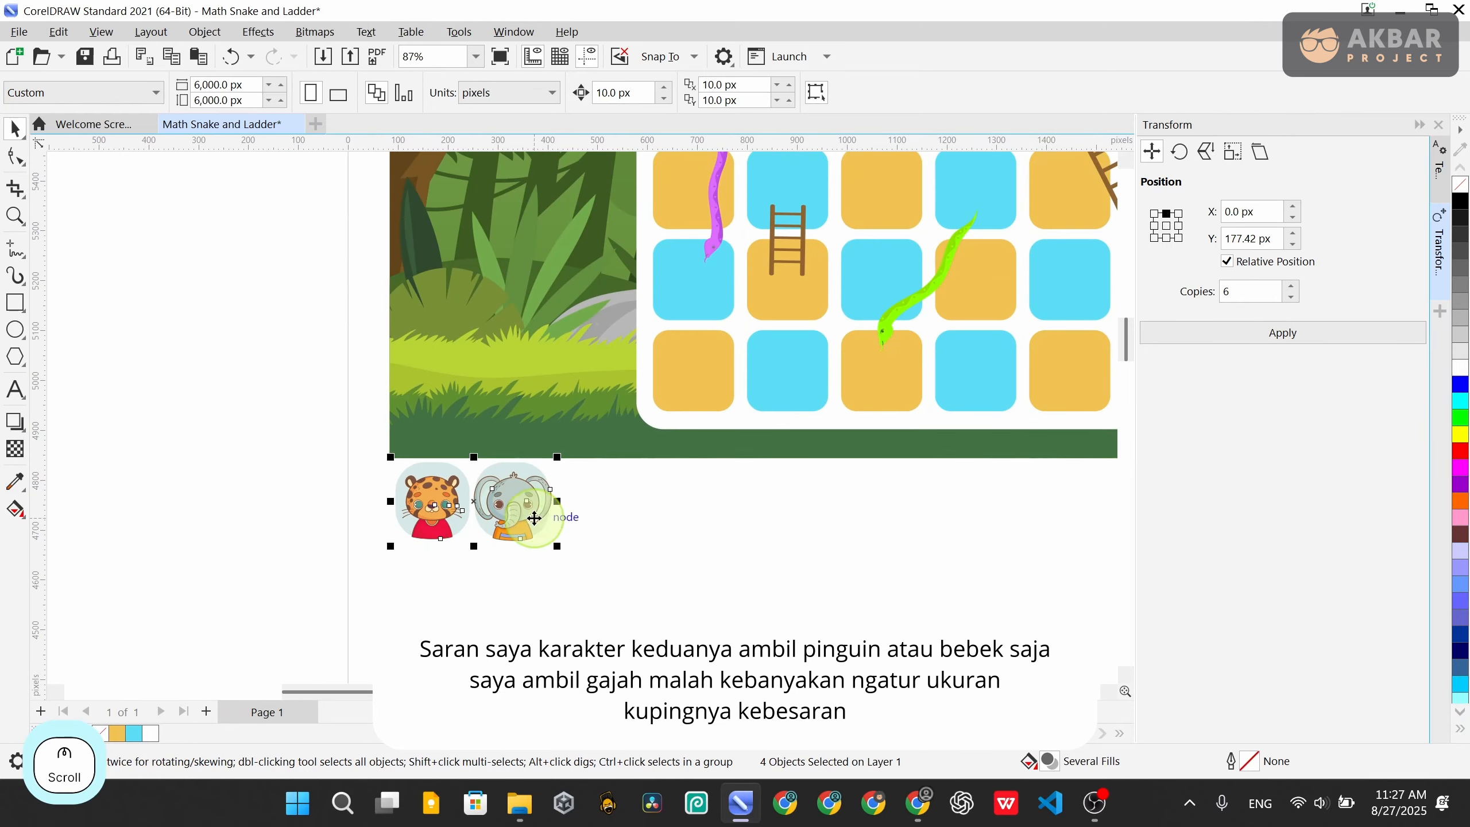
scroll(534, 518, down, 2)
scroll(439, 525, up, 3)
drag(452, 476, 495, 354)
scroll(535, 379, up, 2)
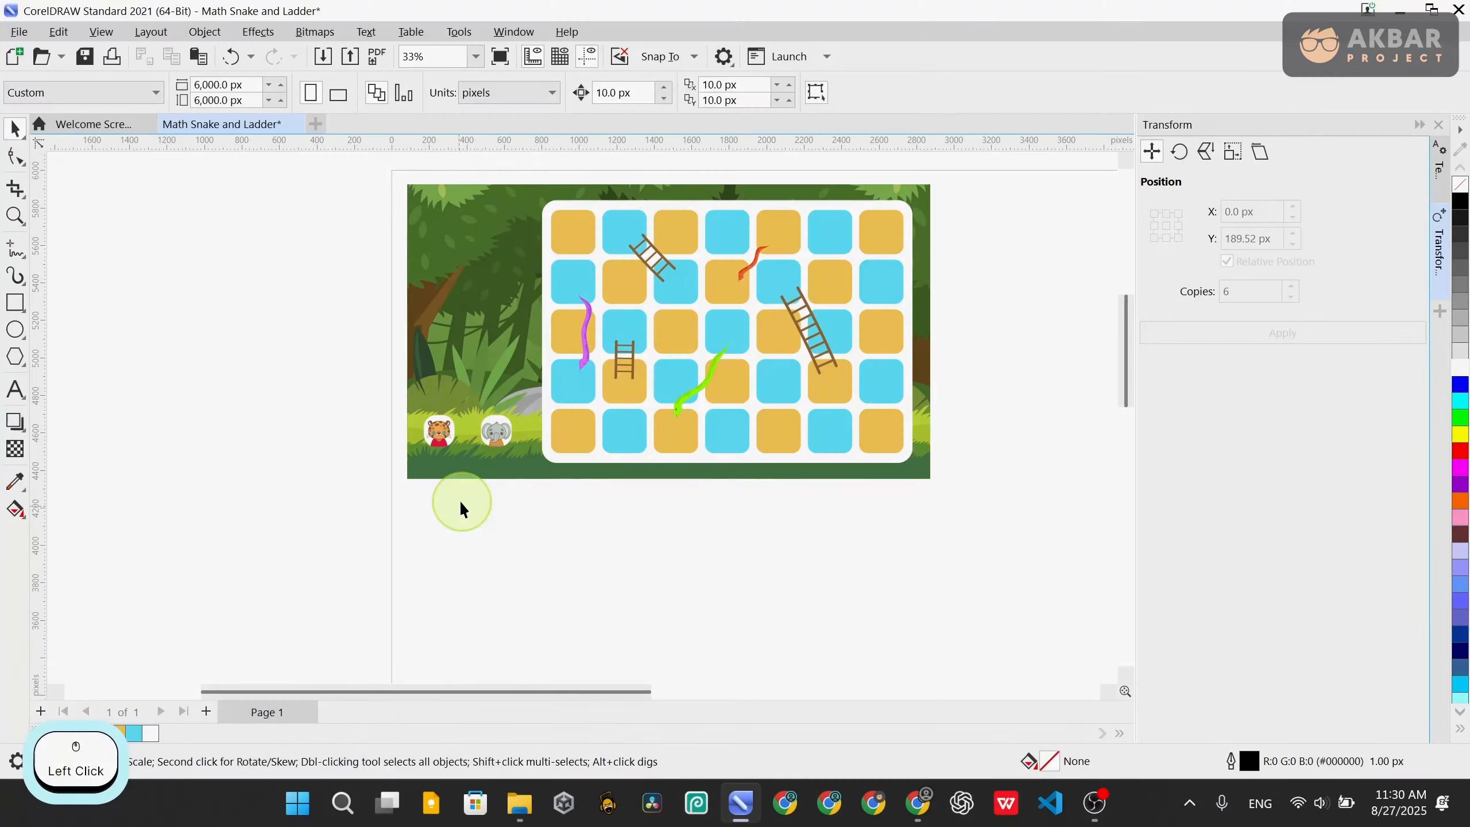
Save the drawing as Math Snake and Ladder.cdr in the Youtube\Video 2025\Tutorial Membuat Game Ular Tangga folder on drive E
key(ctrl+s)
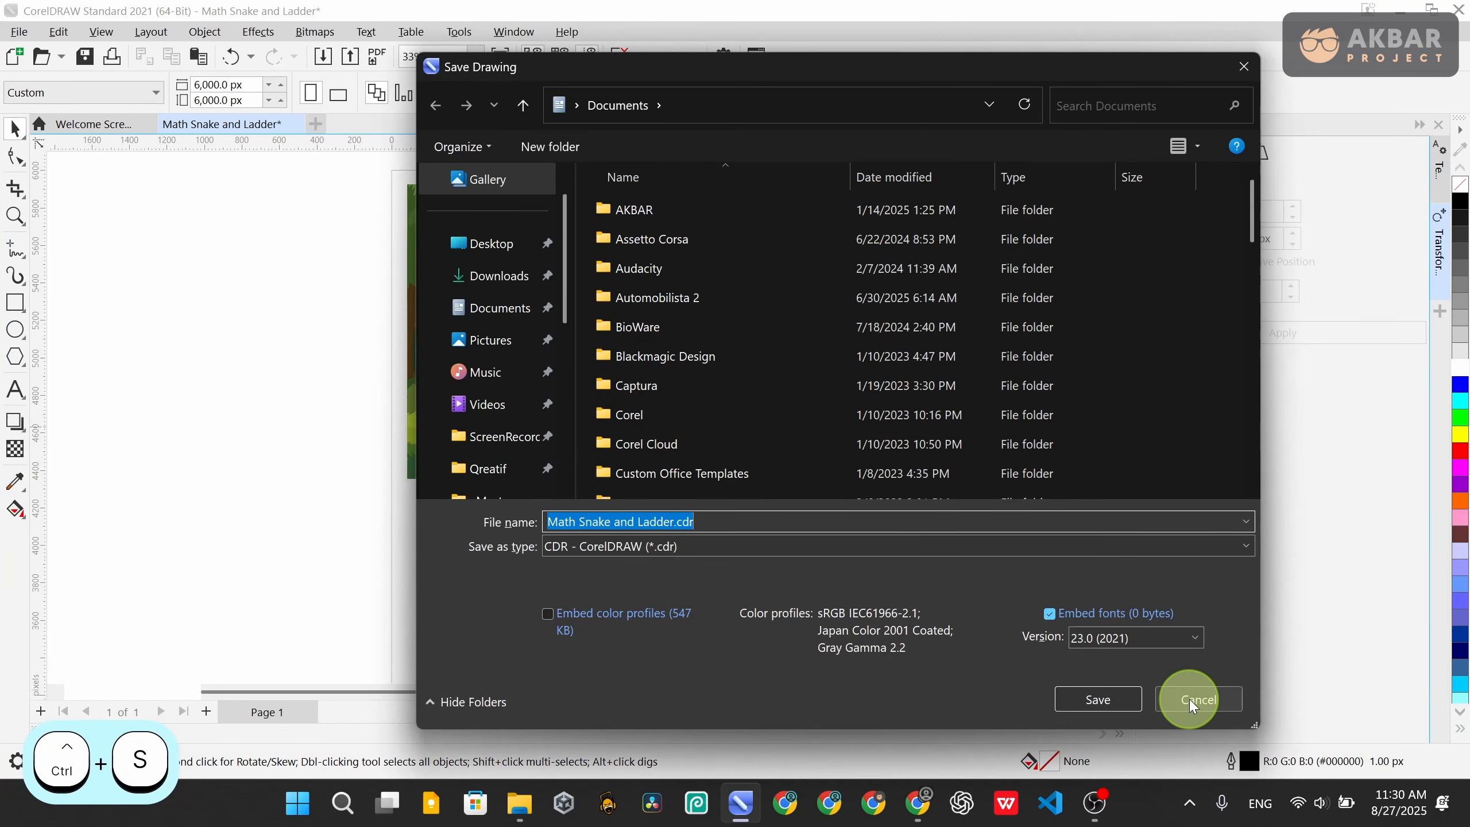
scroll(544, 362, down, 5)
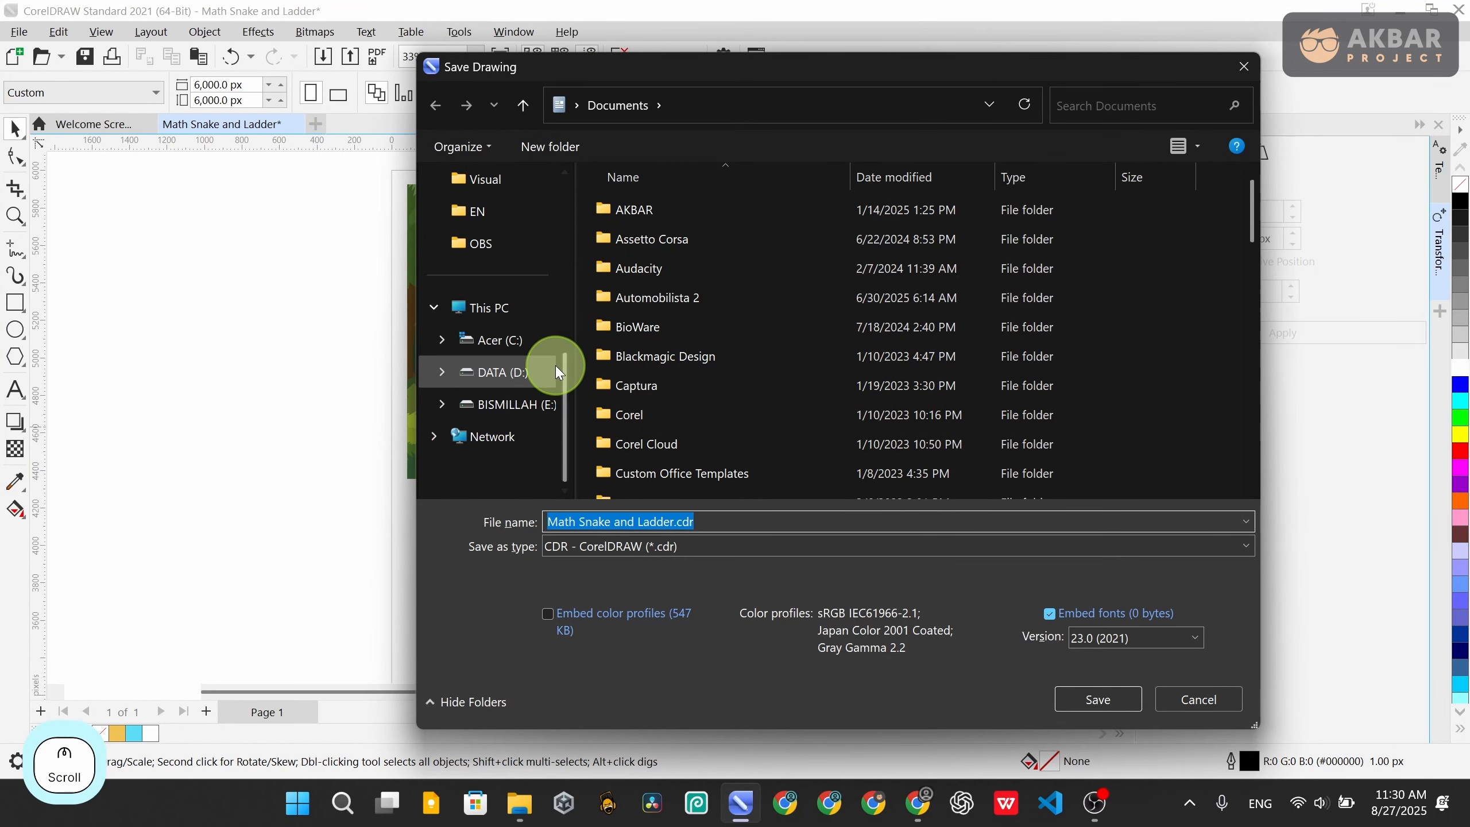
click(519, 406)
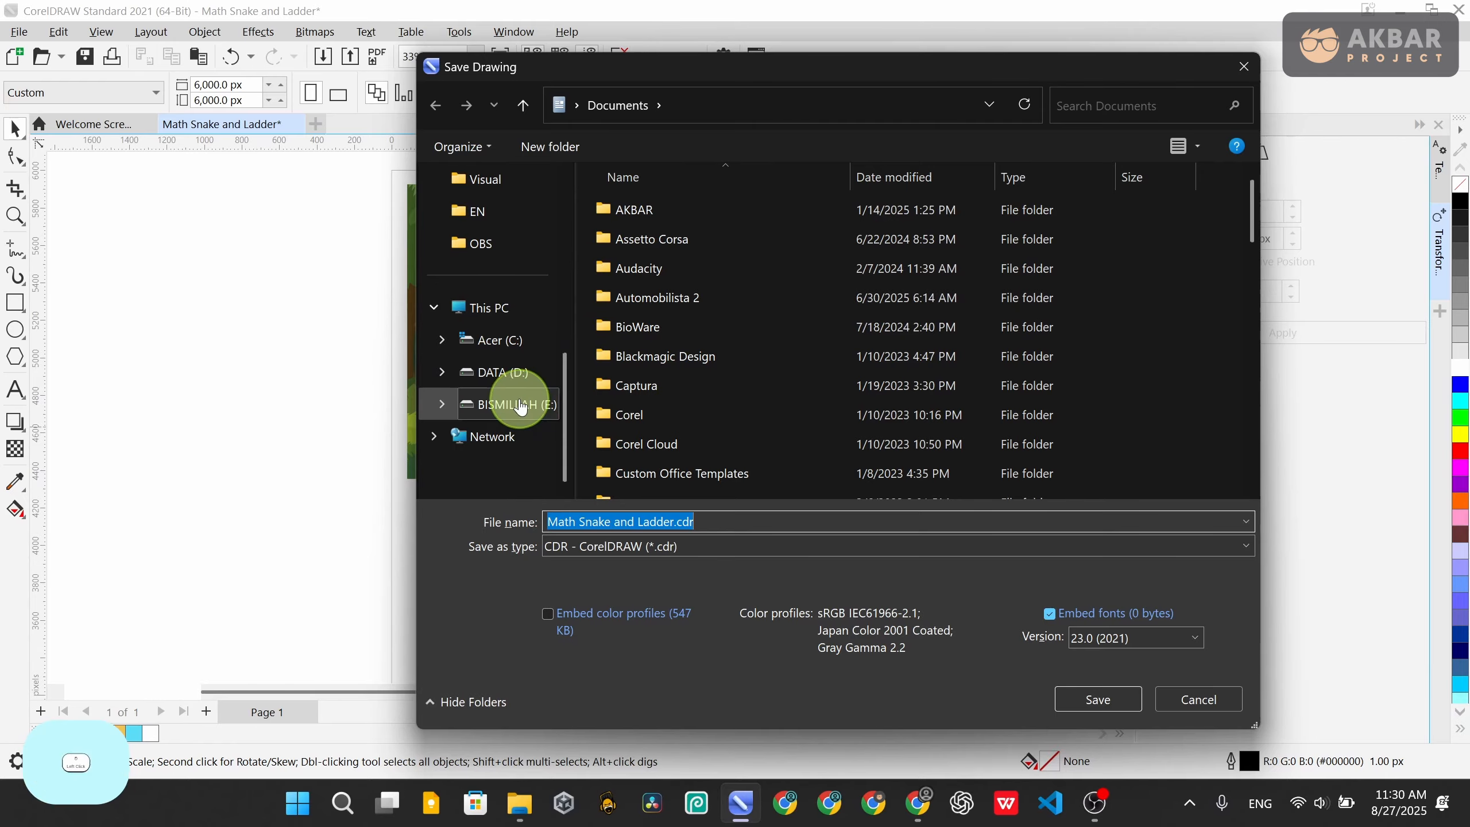
double_click(671, 210)
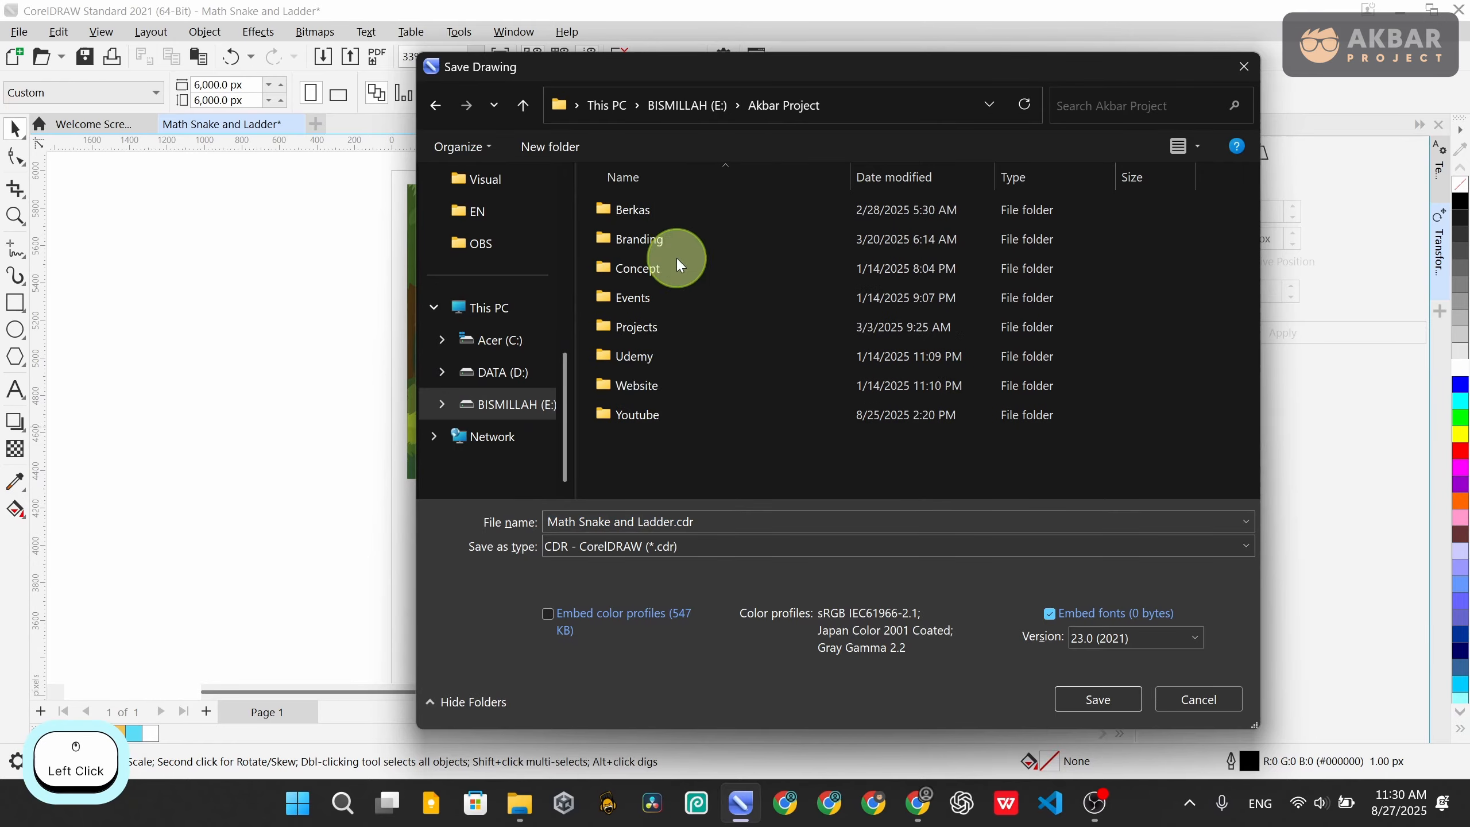
double_click(650, 419)
double_click(643, 296)
click(675, 211)
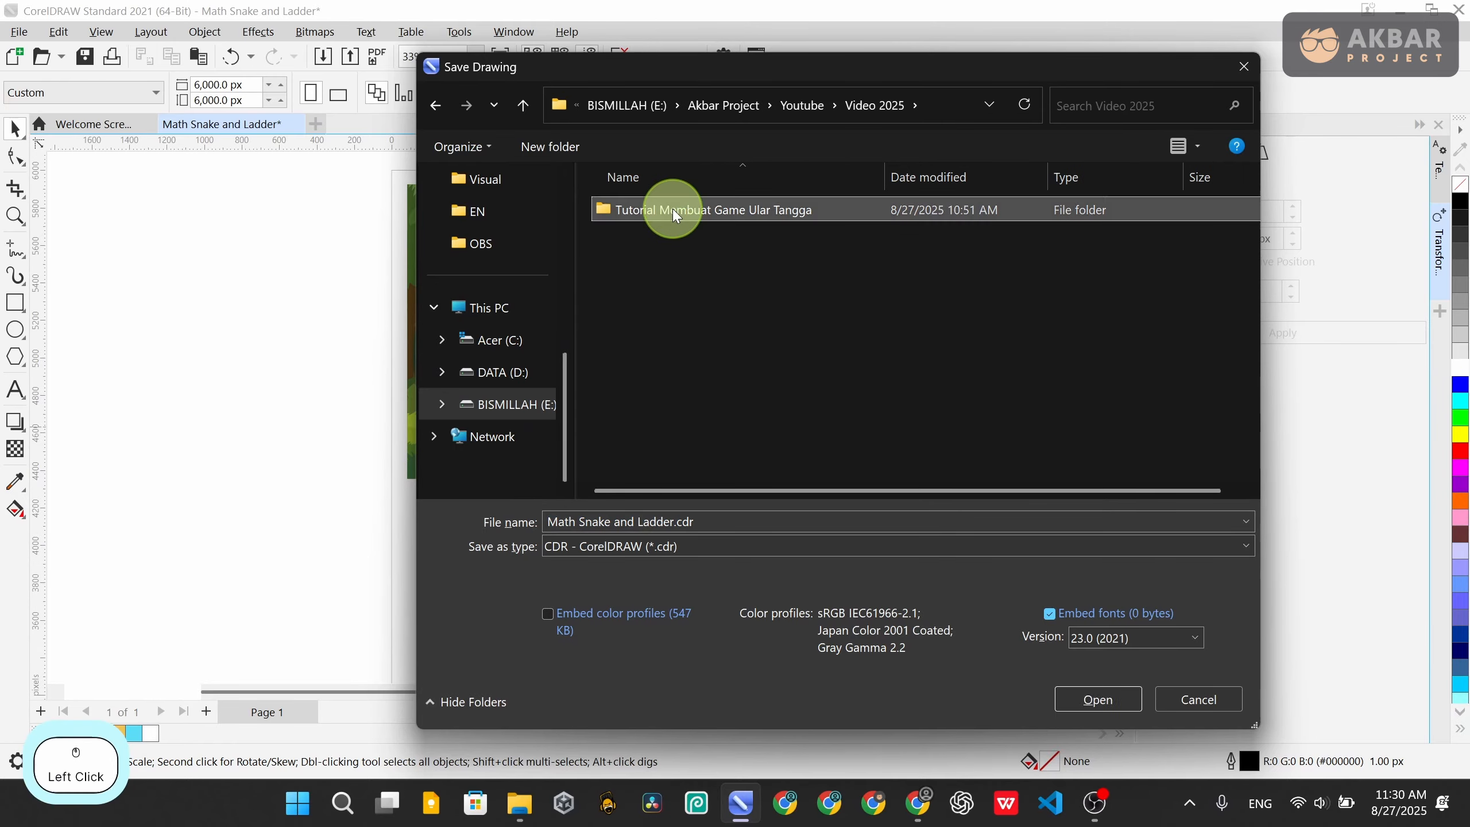
double_click(674, 211)
click(1088, 697)
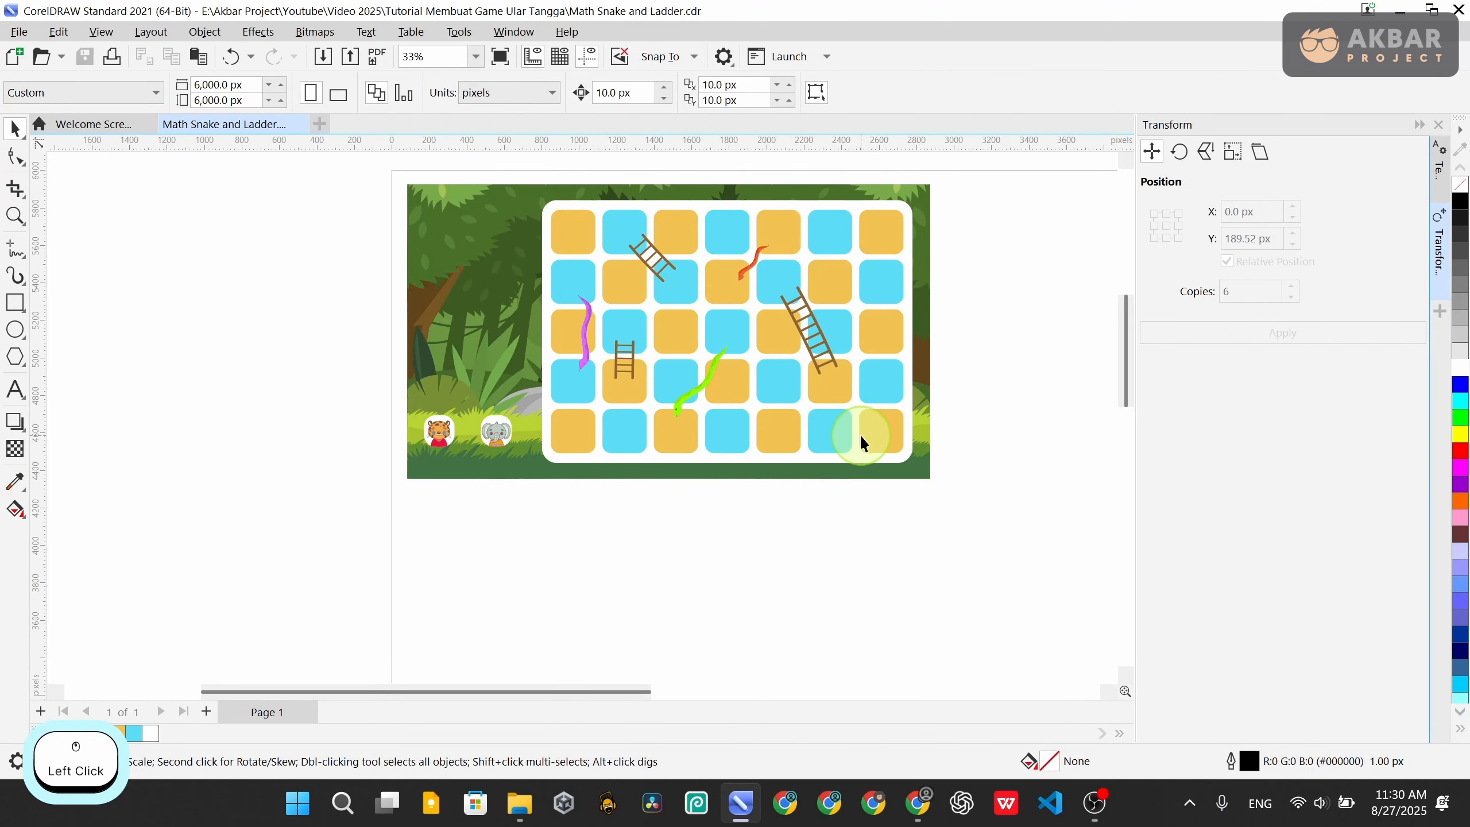
key(ctrl+s)
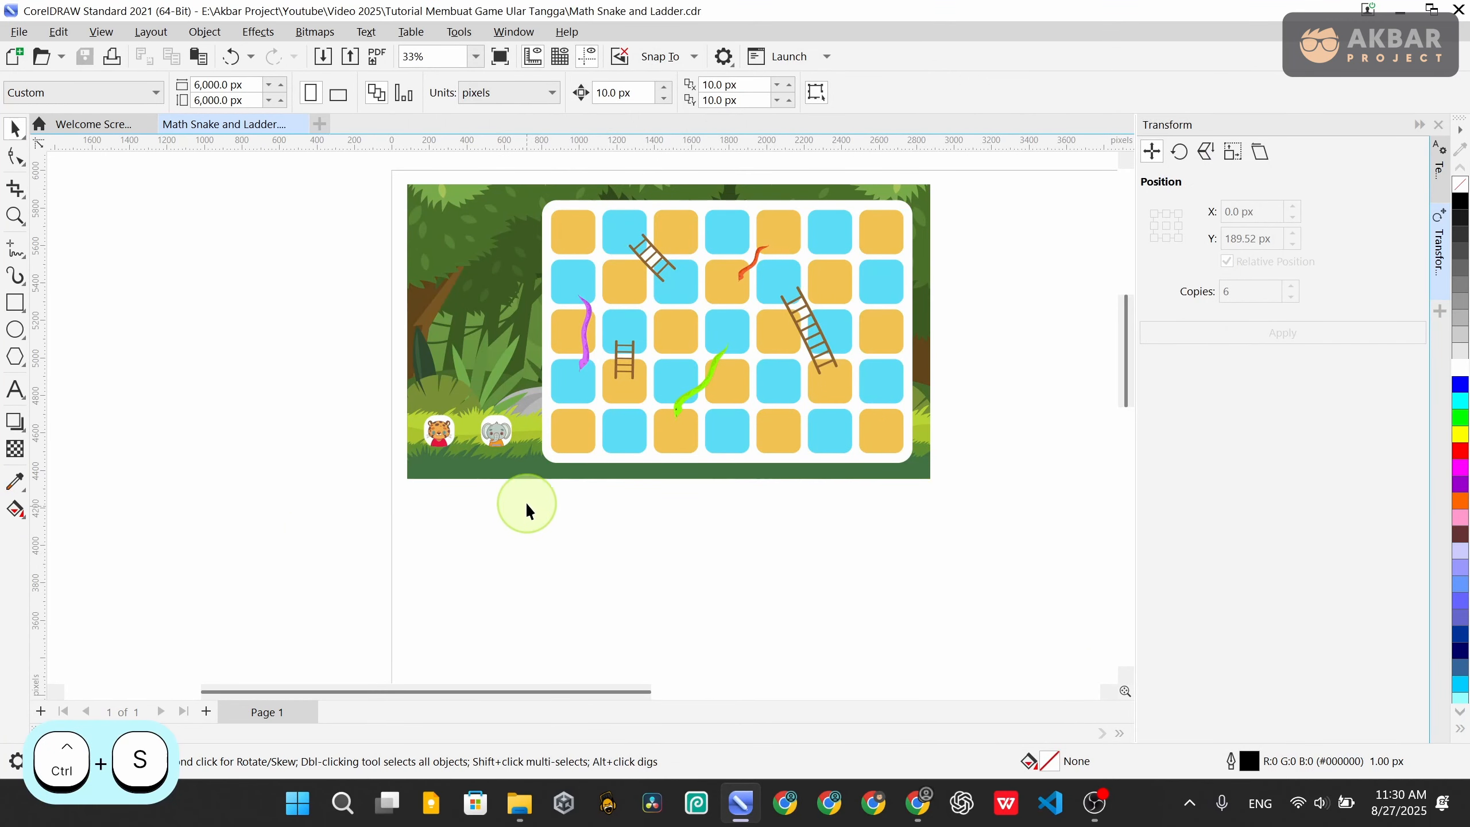
Move the leopard avatar horizontally closer to the elephant, to about X 325 px, and select both avatars
middle_click(618, 524)
scroll(374, 469, up, 3)
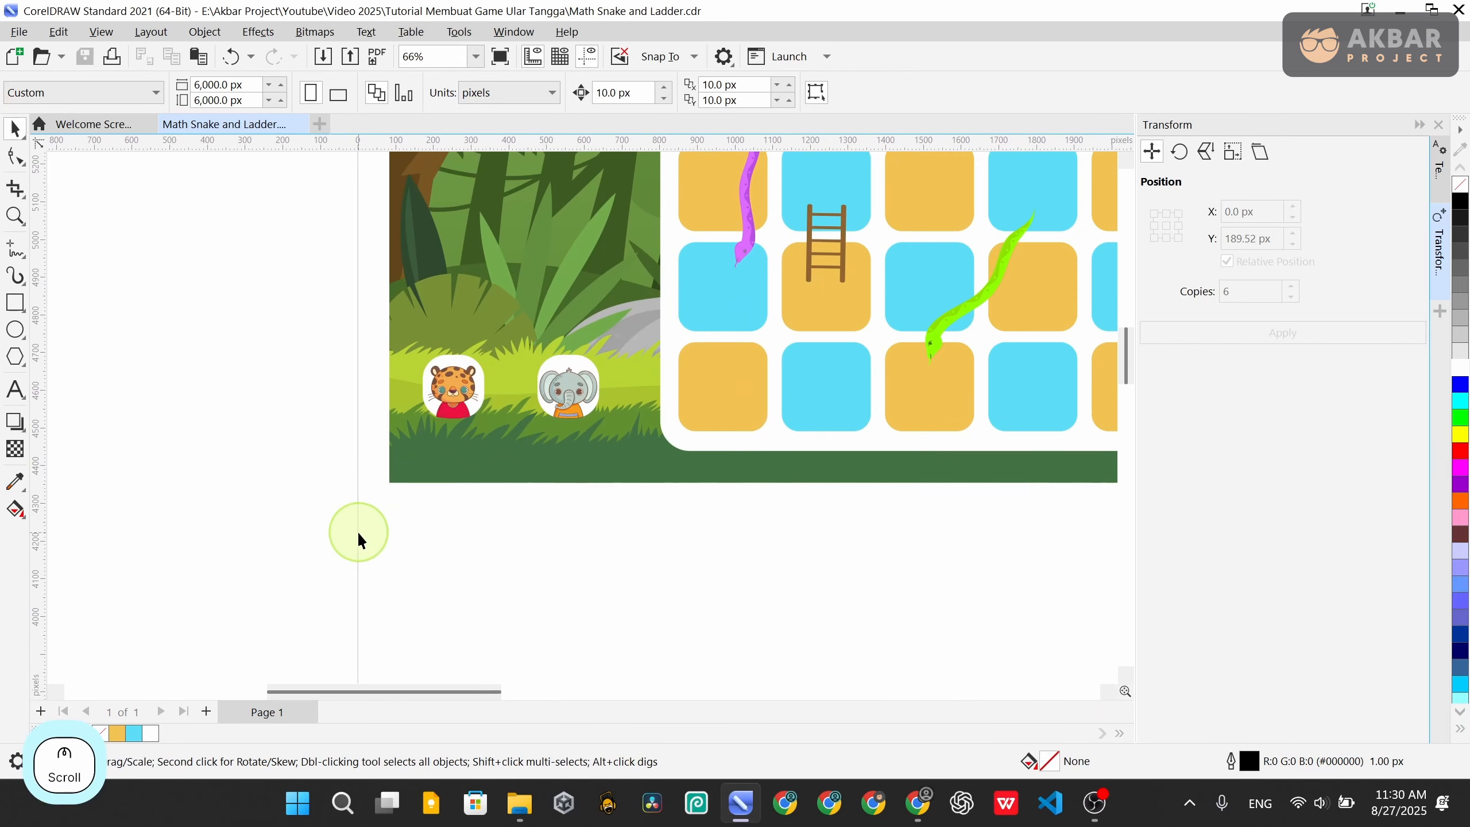
drag(357, 531, 494, 334)
drag(477, 385, 504, 386)
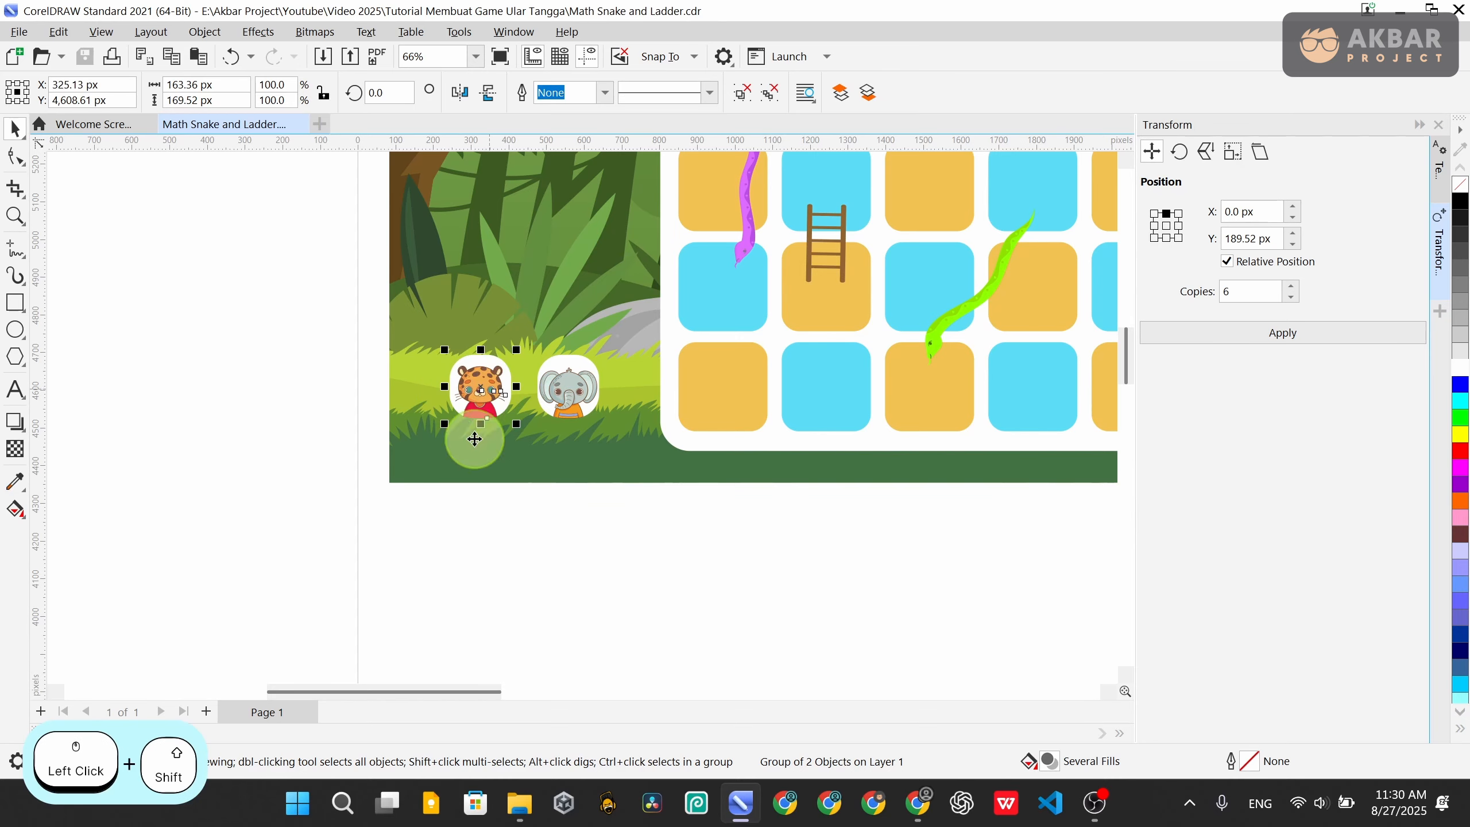
drag(411, 585, 588, 342)
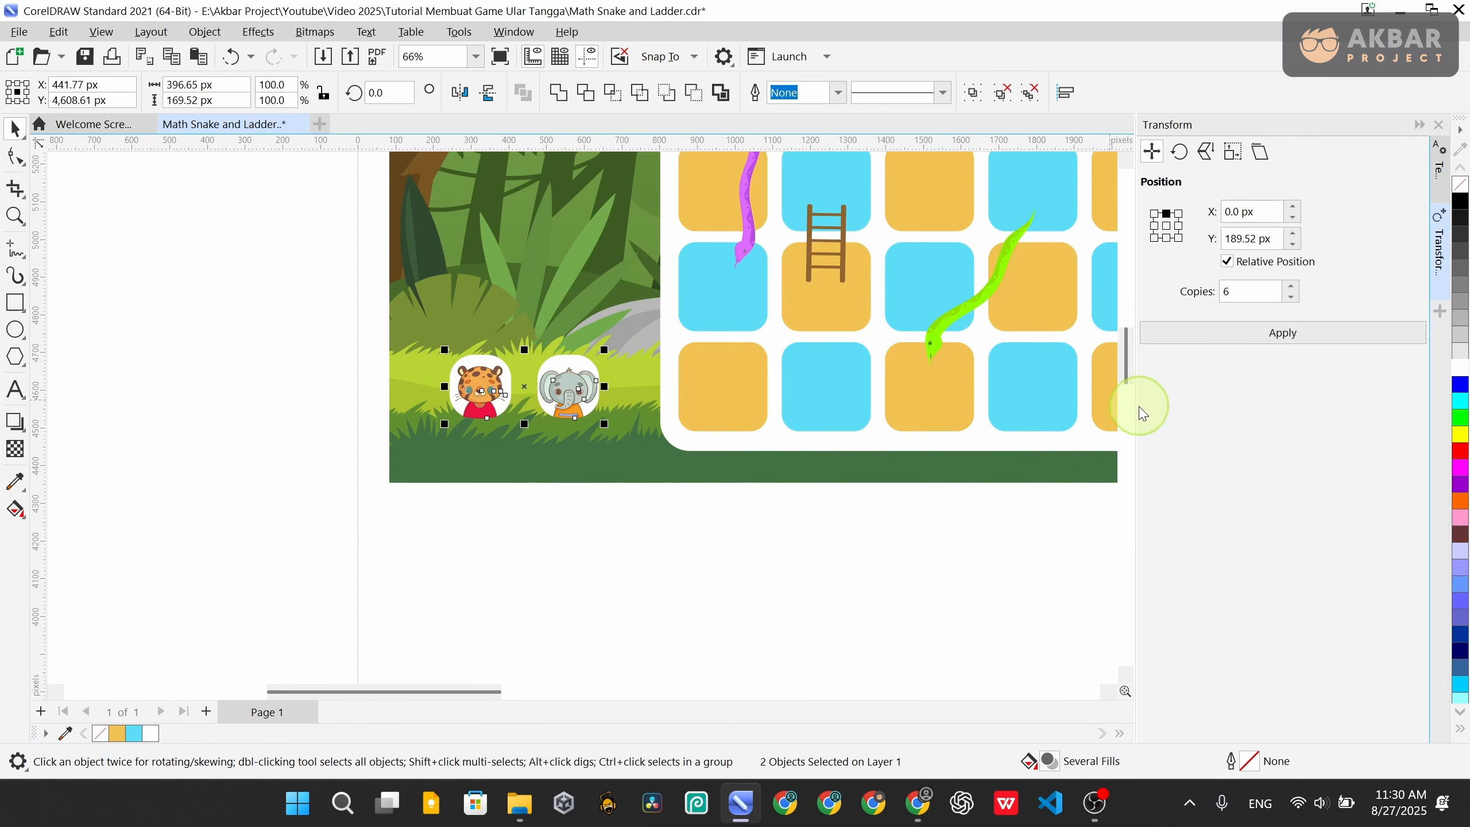
Duplicate the leopard and elephant avatars together and move the copies to the upper part of the jungle background beside the board
scroll(636, 411, down, 4)
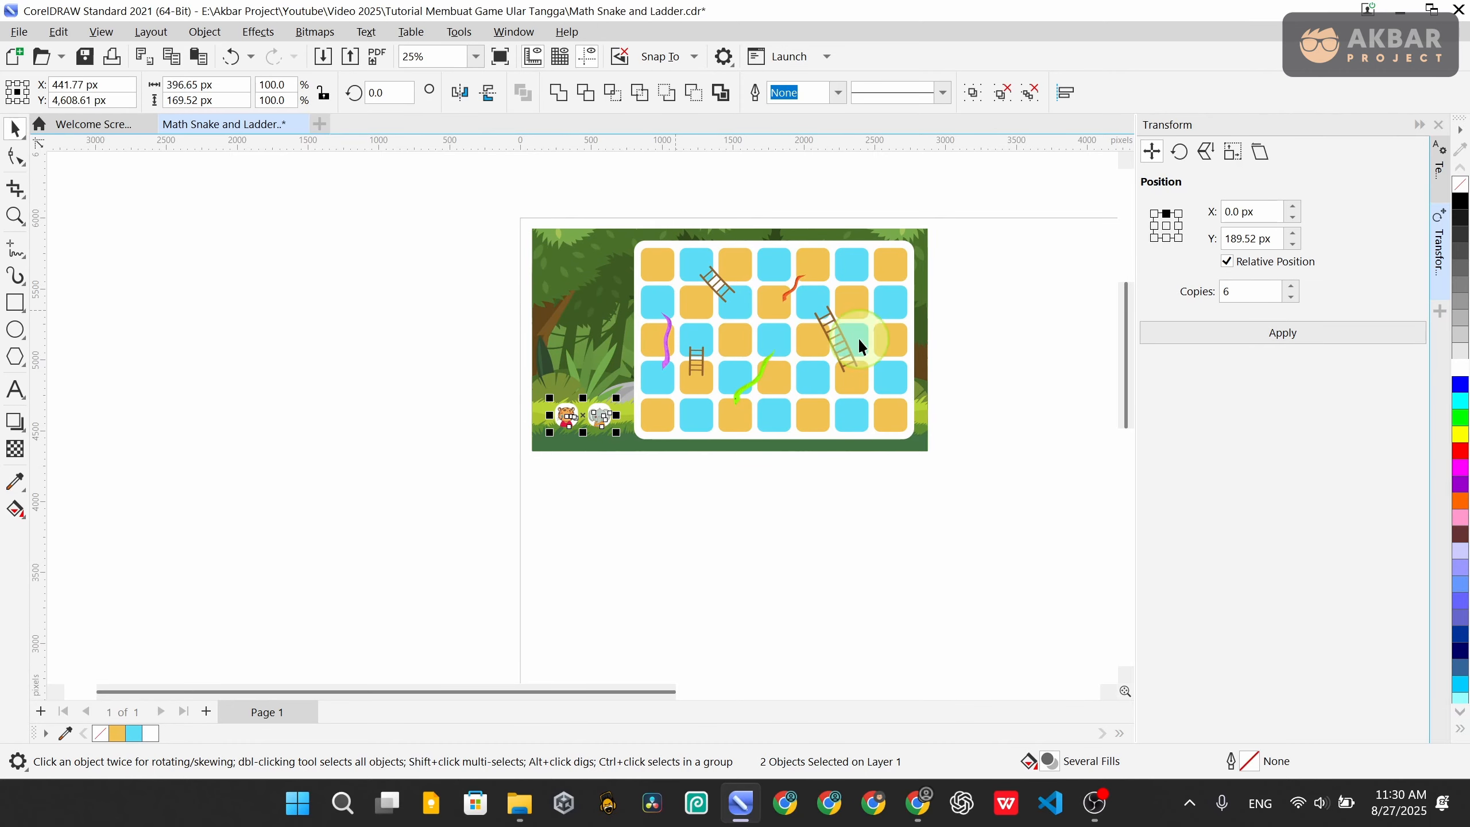
scroll(668, 299, up, 4)
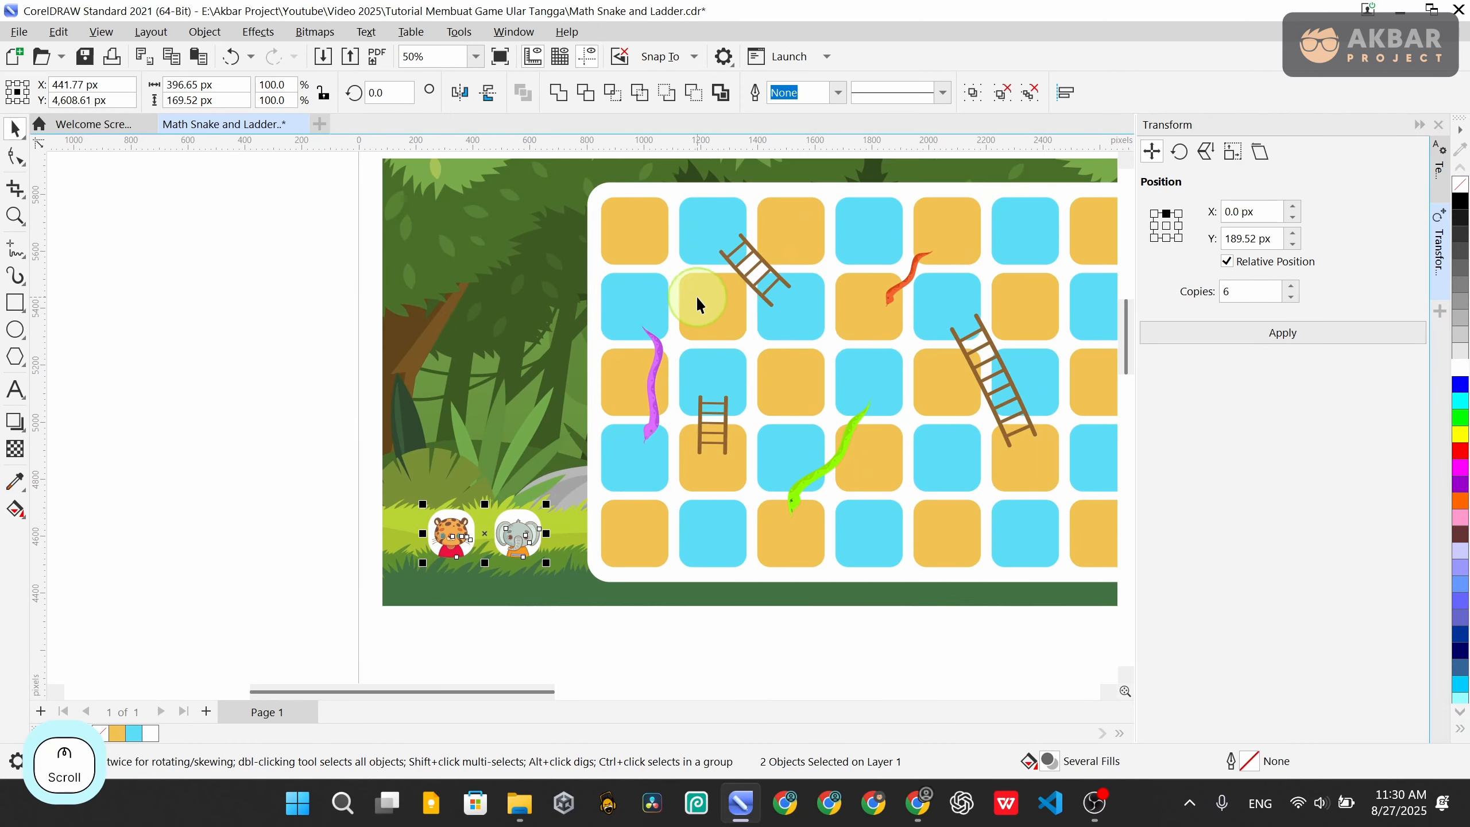
scroll(699, 298, down, 2)
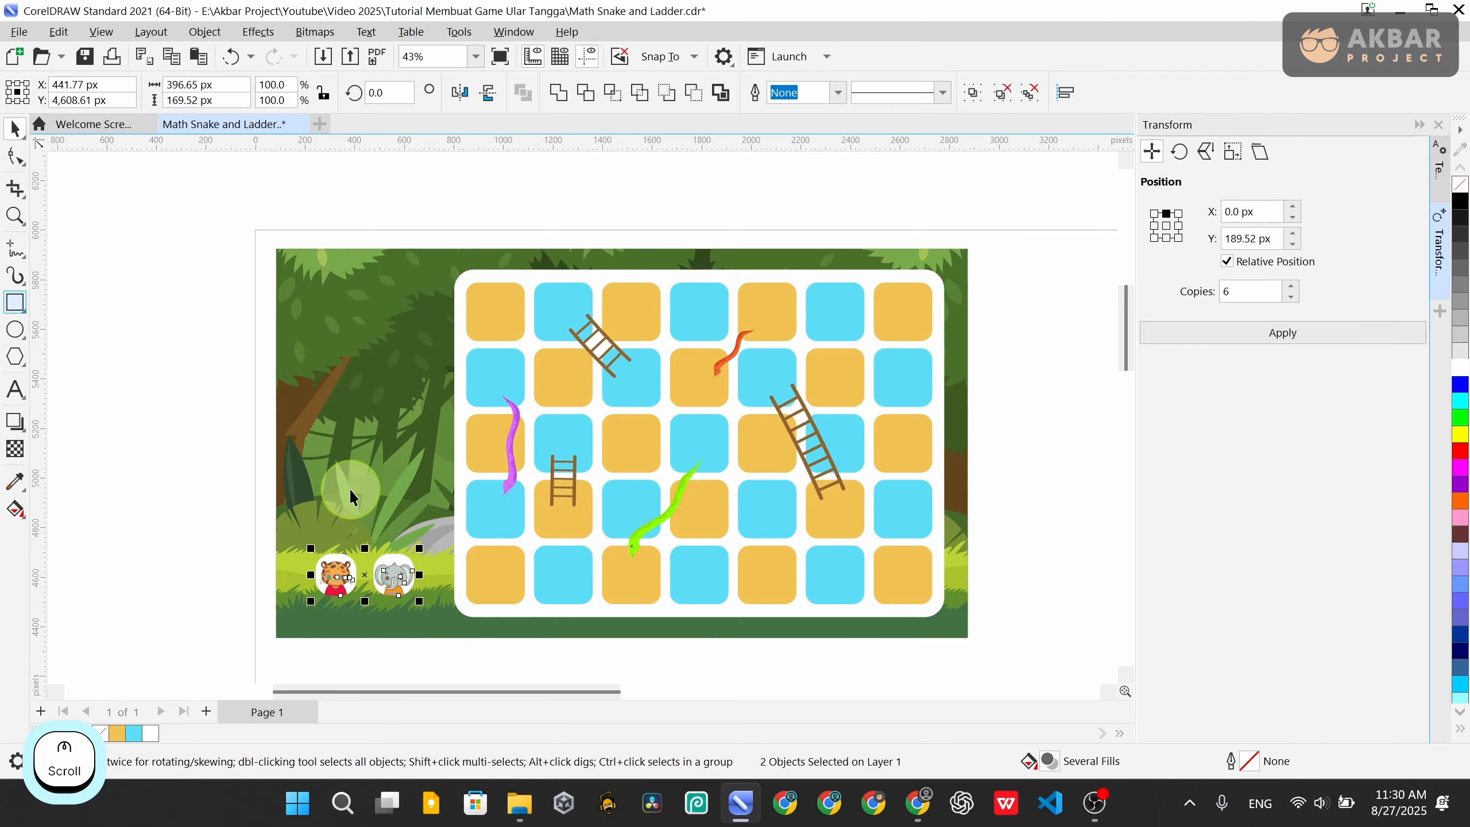
drag(197, 538, 373, 626)
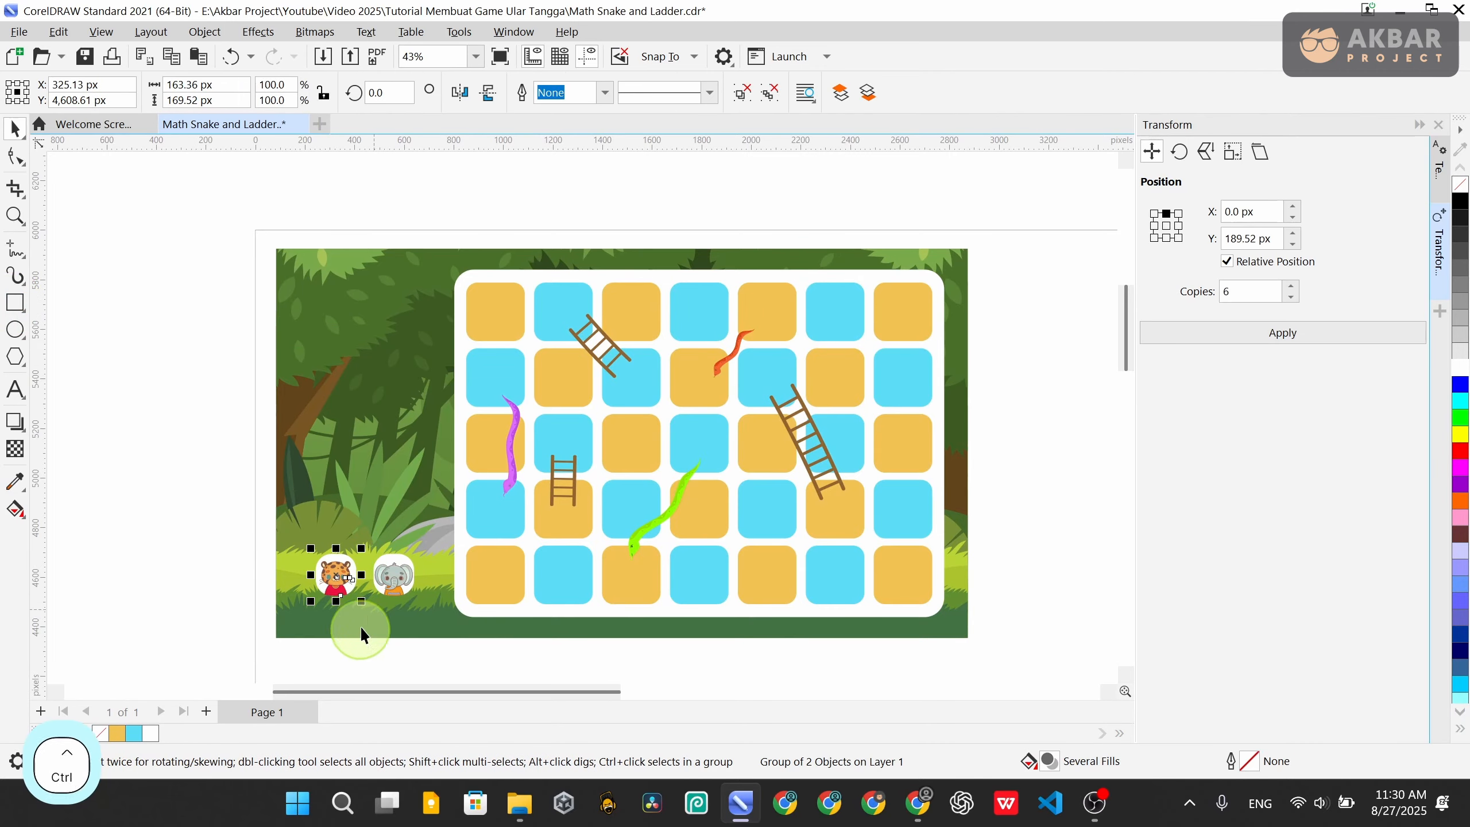
ctrl+click(395, 577)
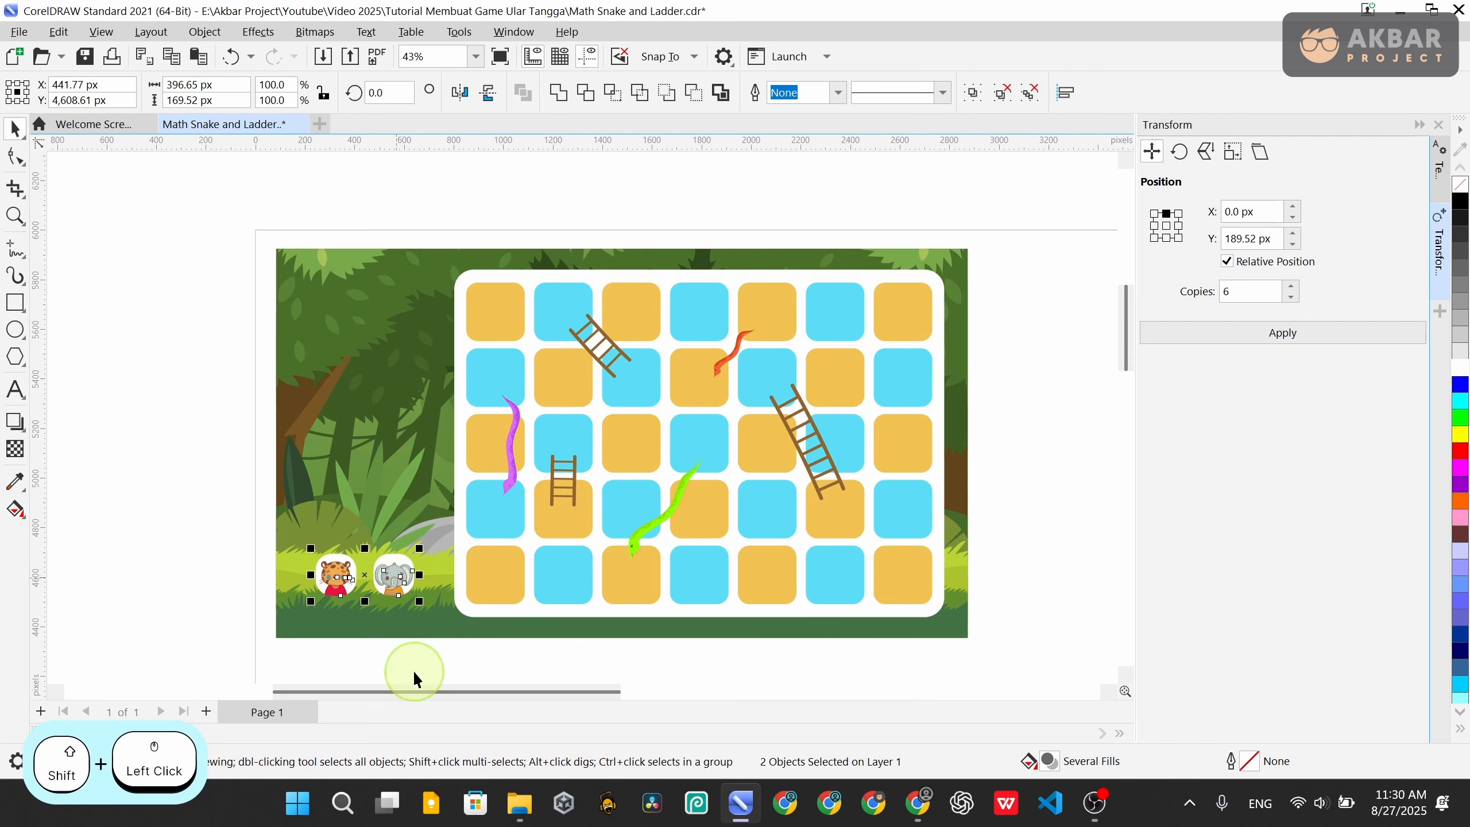
key(ctrl+c)
key(ctrl+v)
drag(393, 590, 385, 335)
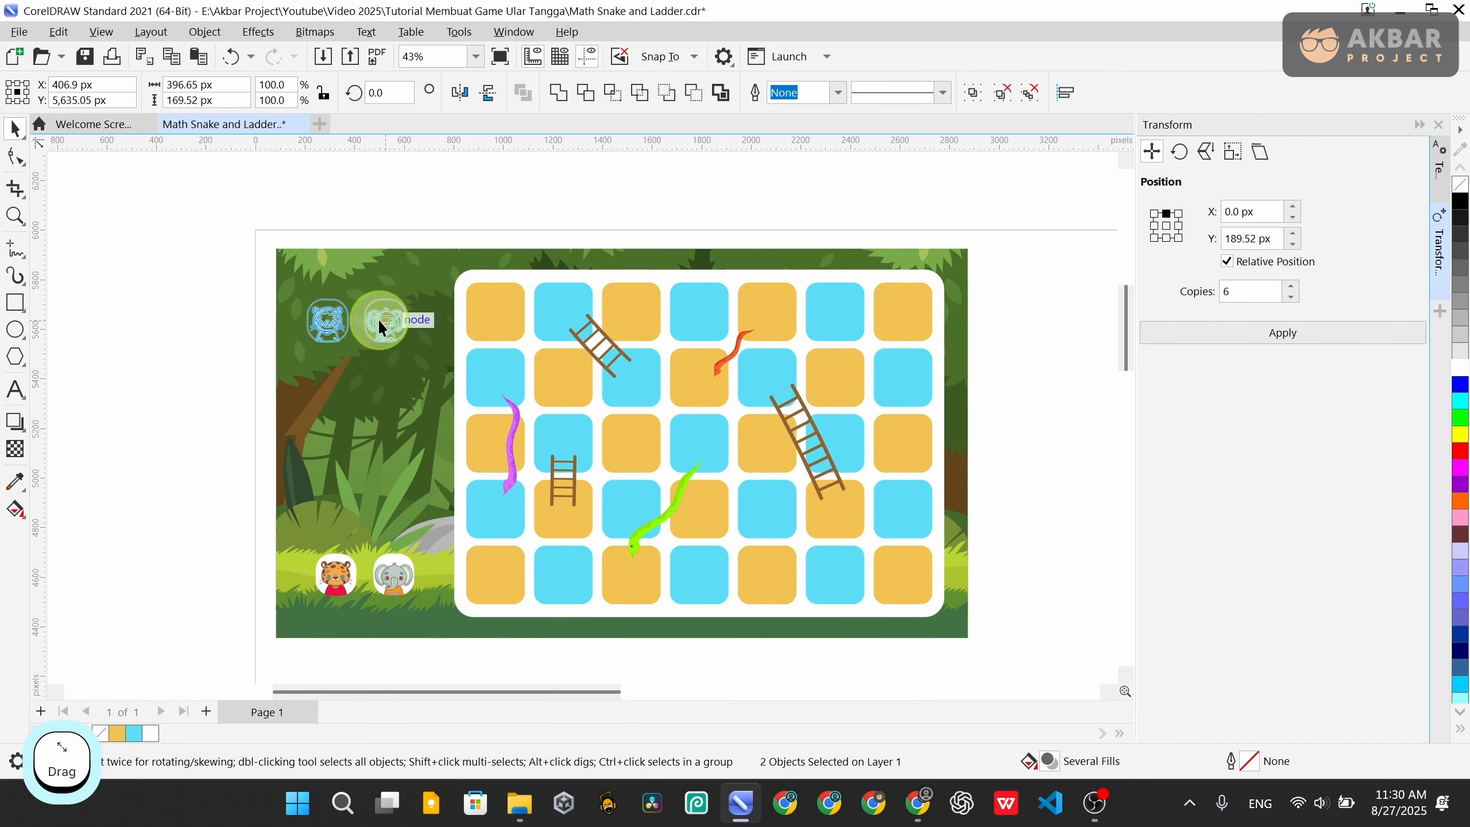
Stack the elephant copy below the leopard copy, with their centres aligned at about X 202 px near the jungle background's left edge
scroll(230, 333, up, 2)
click(538, 328)
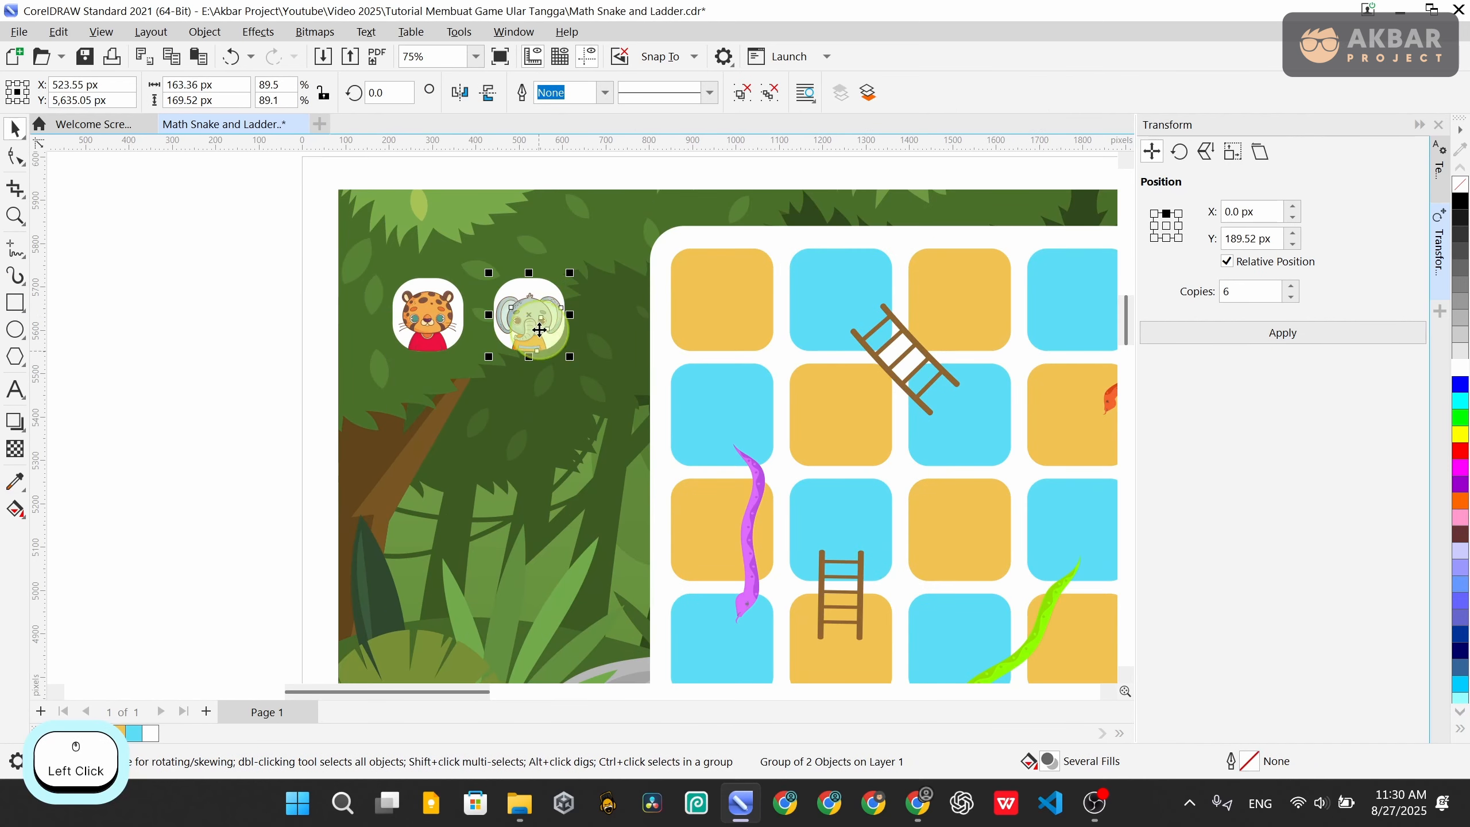
drag(436, 412, 421, 411)
drag(252, 285, 544, 489)
key(c)
drag(439, 321, 402, 317)
click(128, 382)
scroll(322, 401, up, 4)
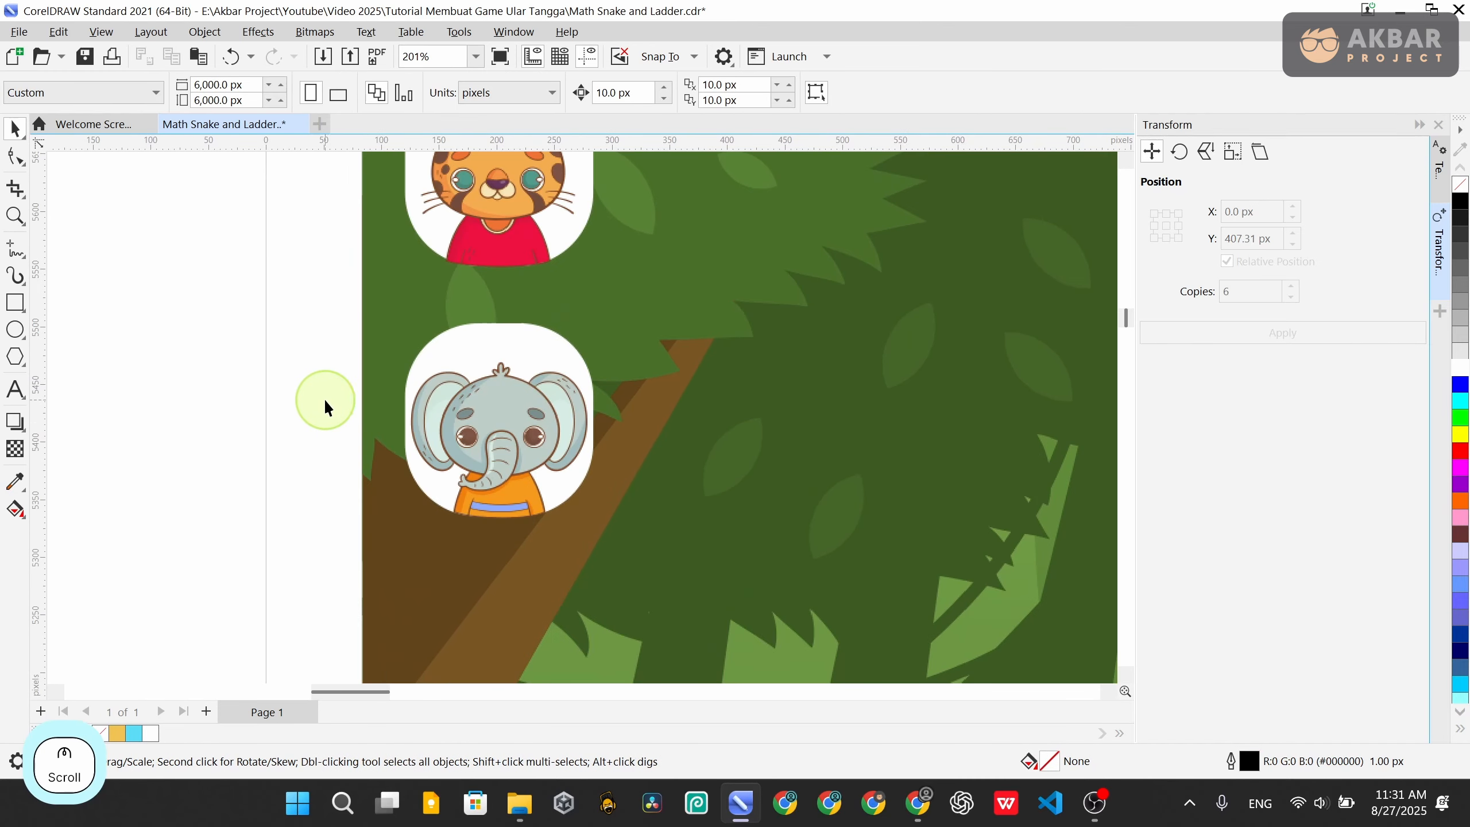
Ungroup the copied leopard and elephant avatars at the upper left of the jungle background
scroll(344, 478, down, 2)
click(461, 316)
click(479, 435)
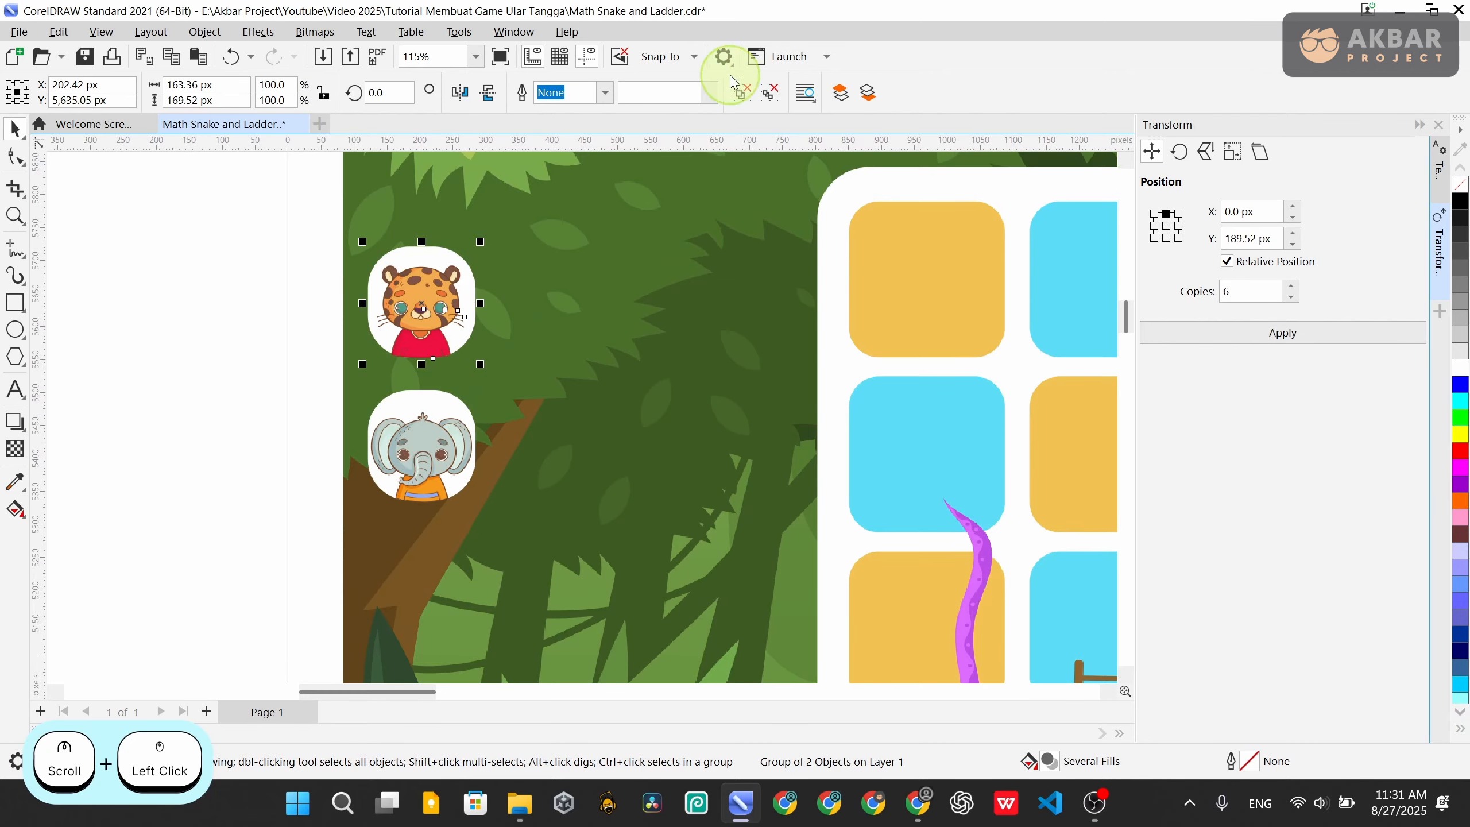
click(289, 328)
click(434, 408)
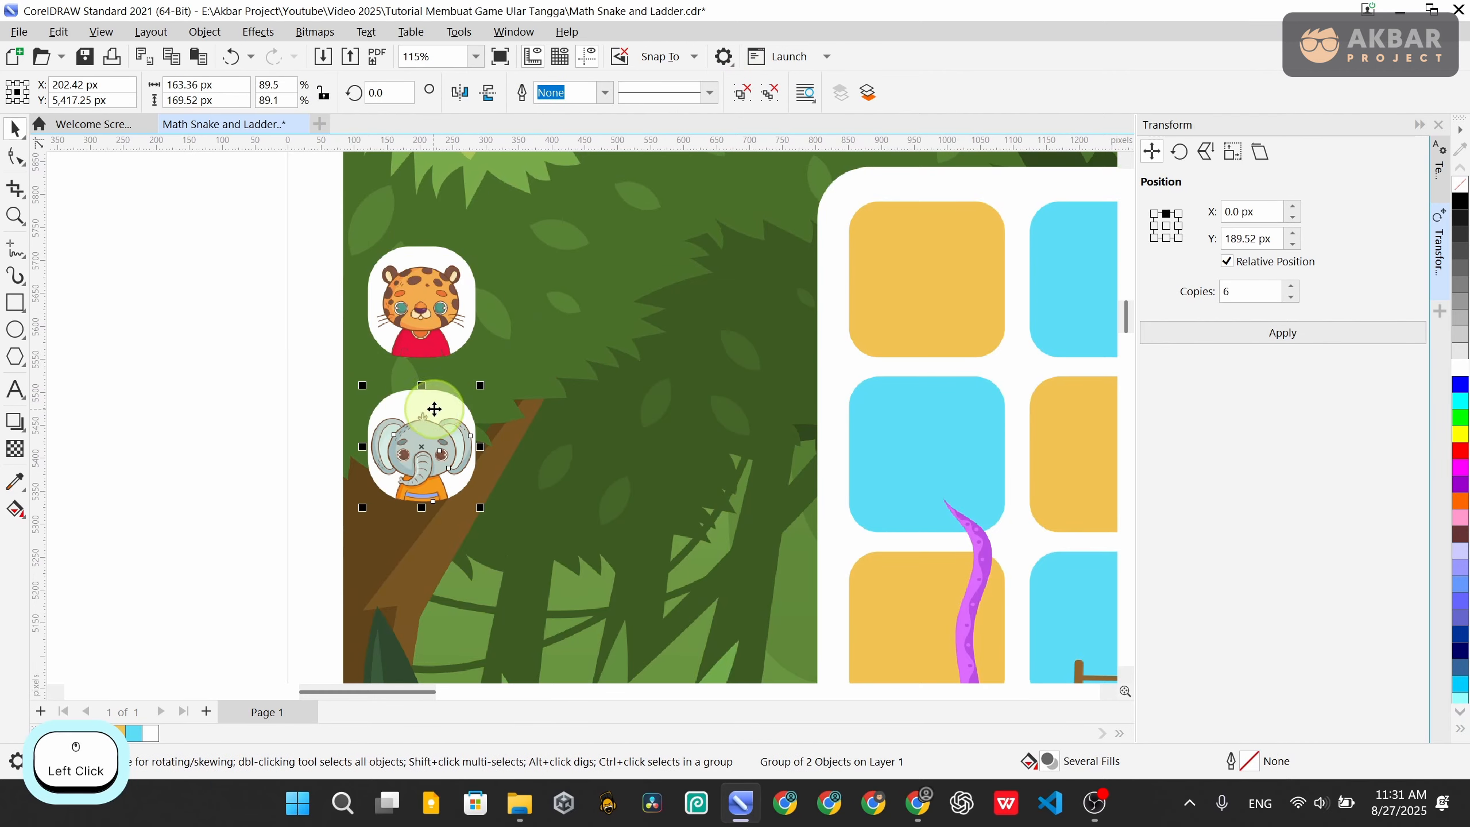
click(244, 342)
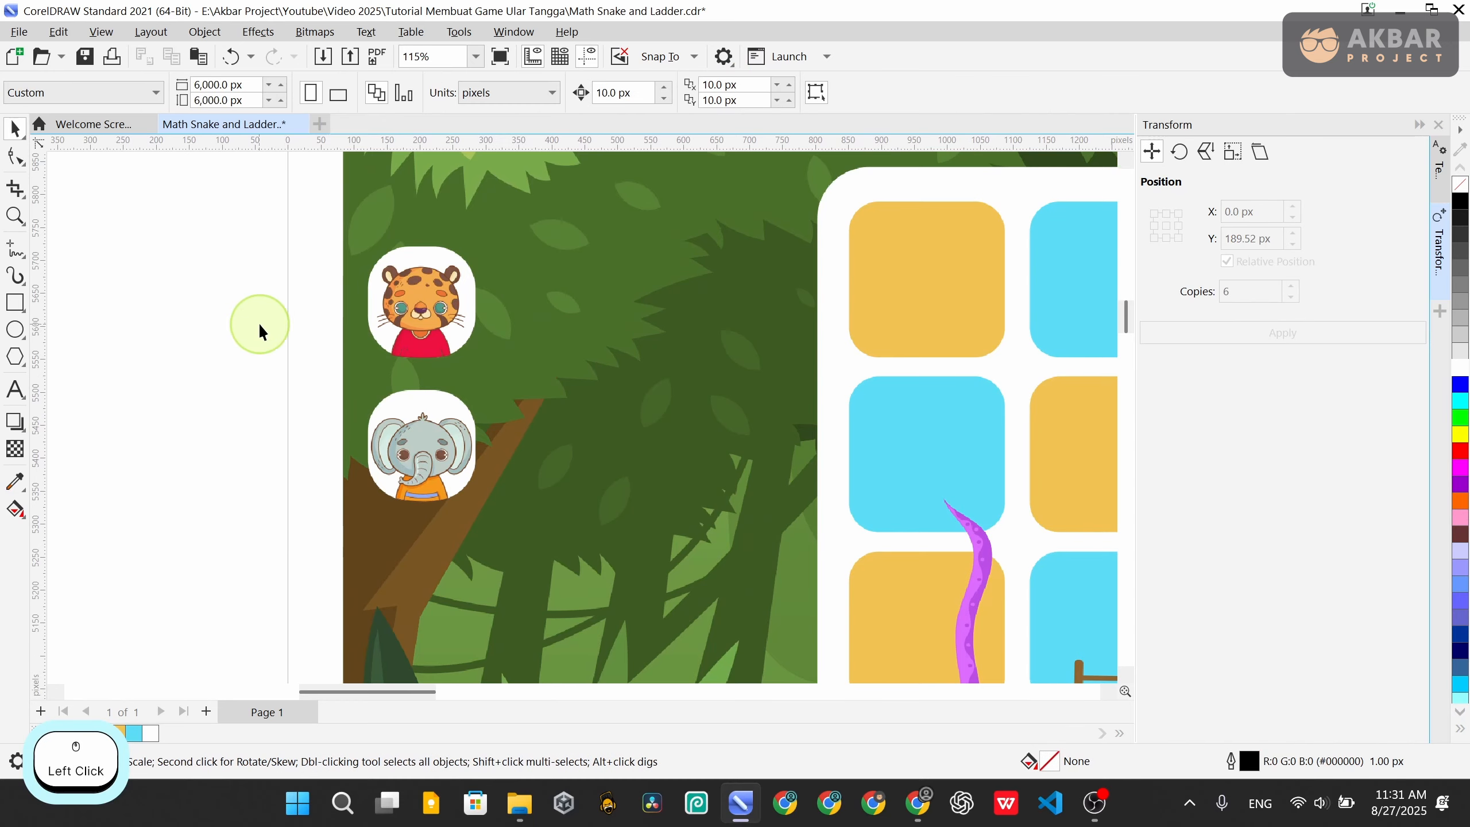
scroll(360, 391, up, 2)
click(421, 363)
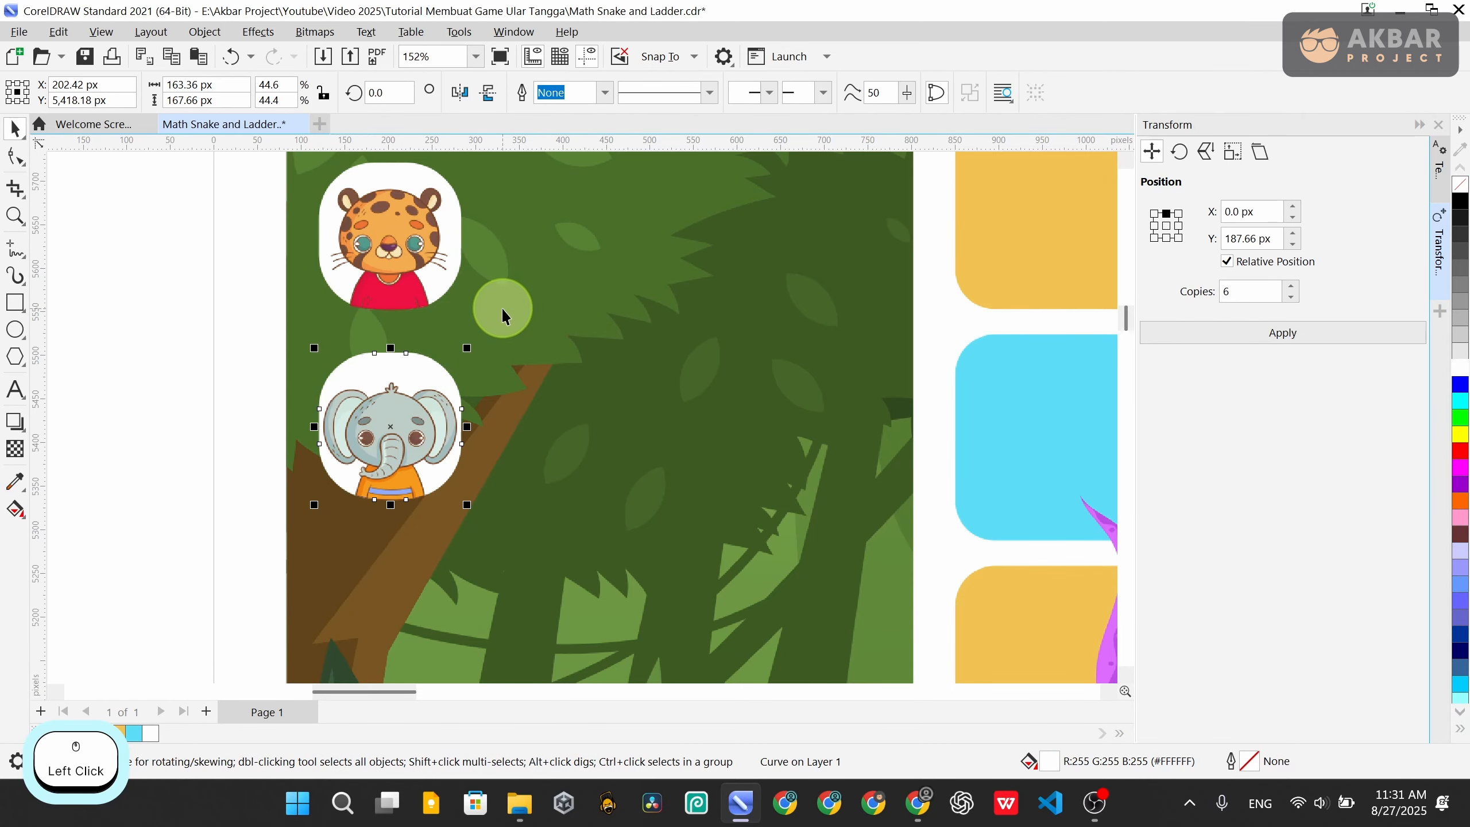
scroll(500, 307, down, 7)
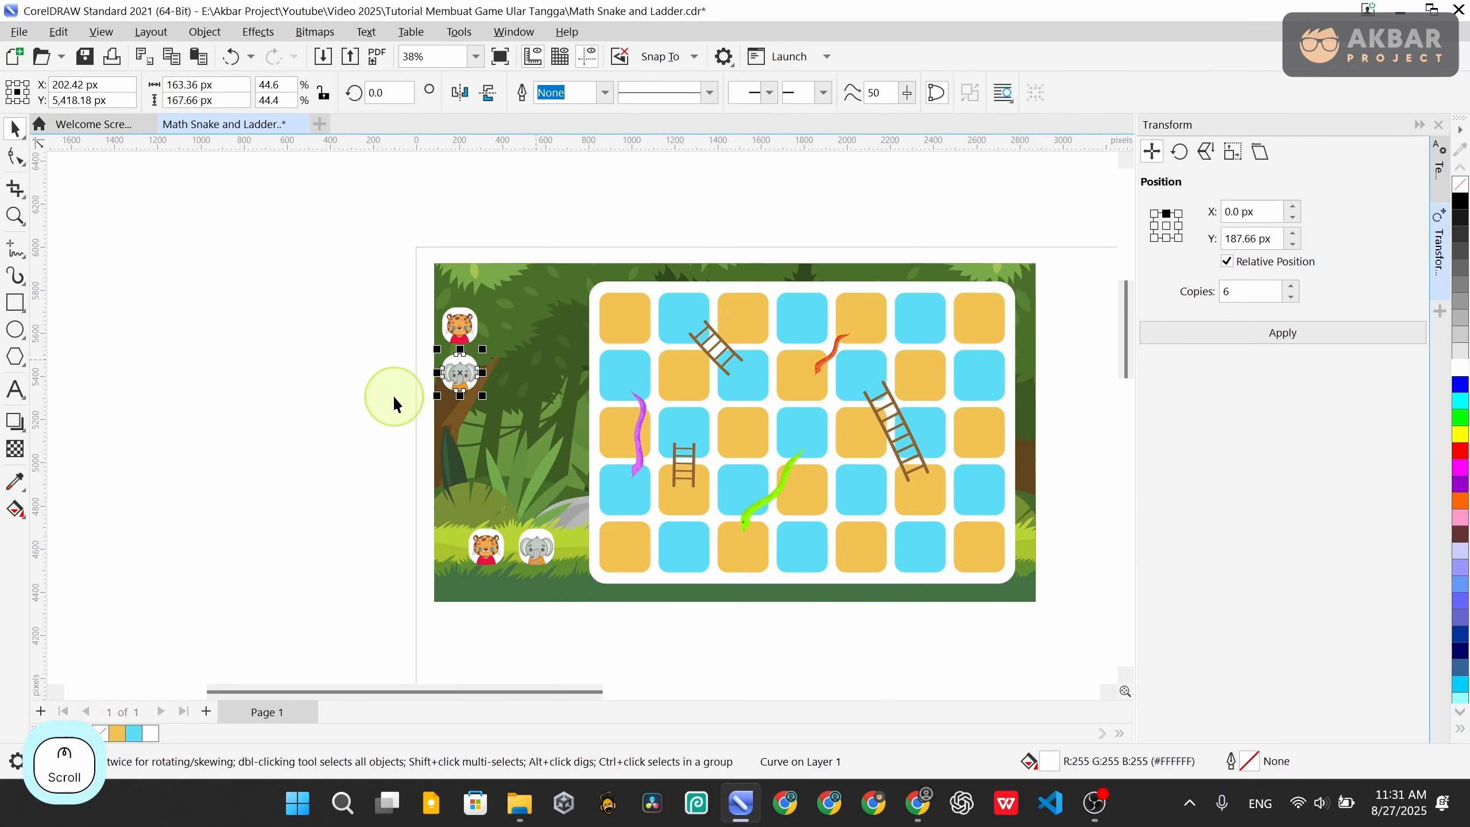
Scale the stacked avatar copies down to about 132 px wide and move them into the jungle background's upper-left corner
drag(393, 400, 506, 309)
drag(484, 398, 480, 277)
scroll(471, 313, up, 2)
scroll(452, 301, down, 2)
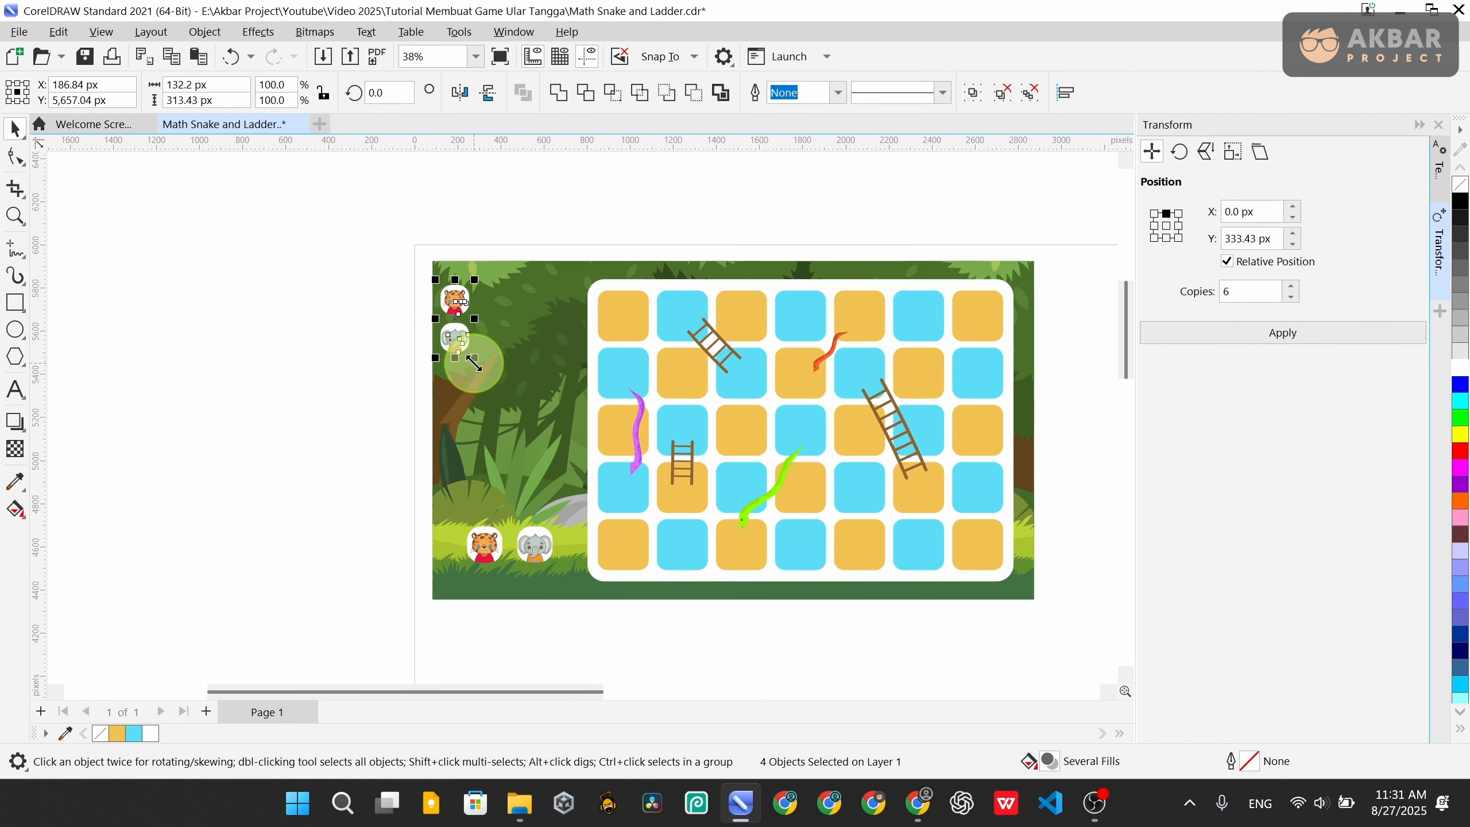
click(353, 341)
scroll(290, 338, up, 1)
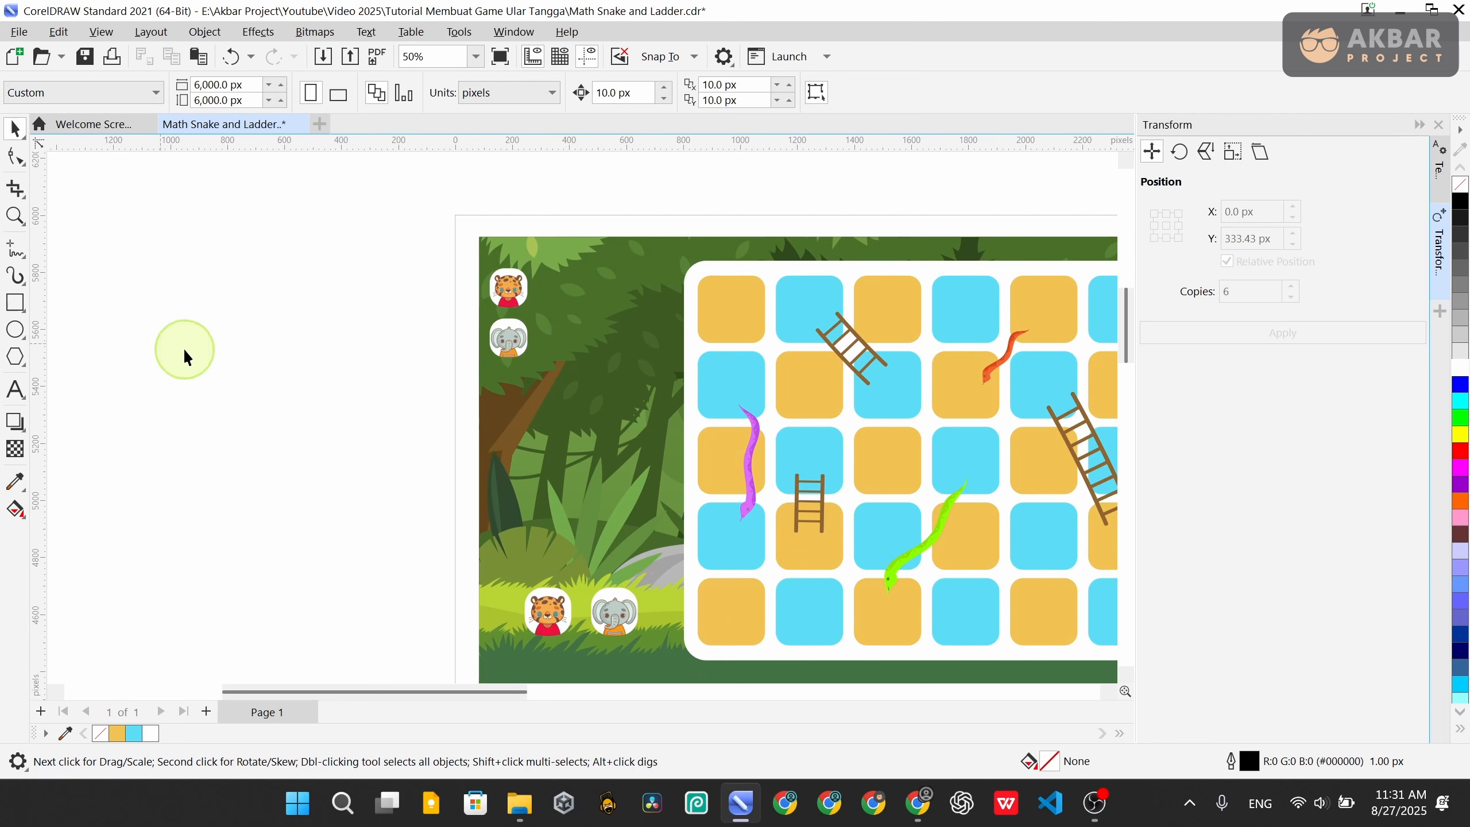
Group the small elephant avatar with its white background, and group the small leopard avatar in the same way
scroll(408, 399, up, 2)
drag(351, 476, 584, 295)
key(ctrl+g)
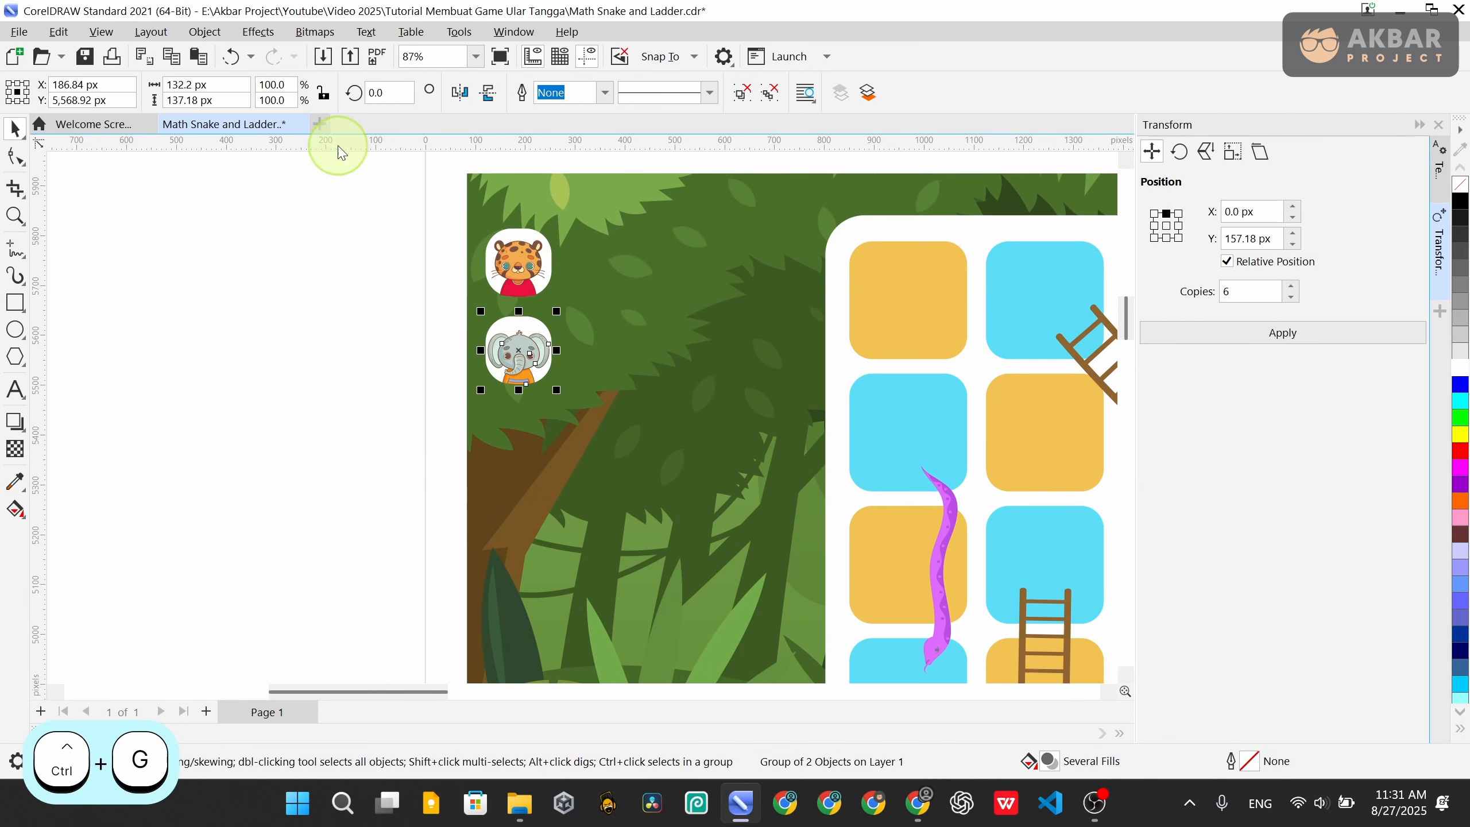
drag(339, 147, 602, 304)
key(ctrl+g)
Draw a horizontal rectangle about 343 by 86 px extending from the small leopard avatar, and bring the leopard to the front
click(16, 302)
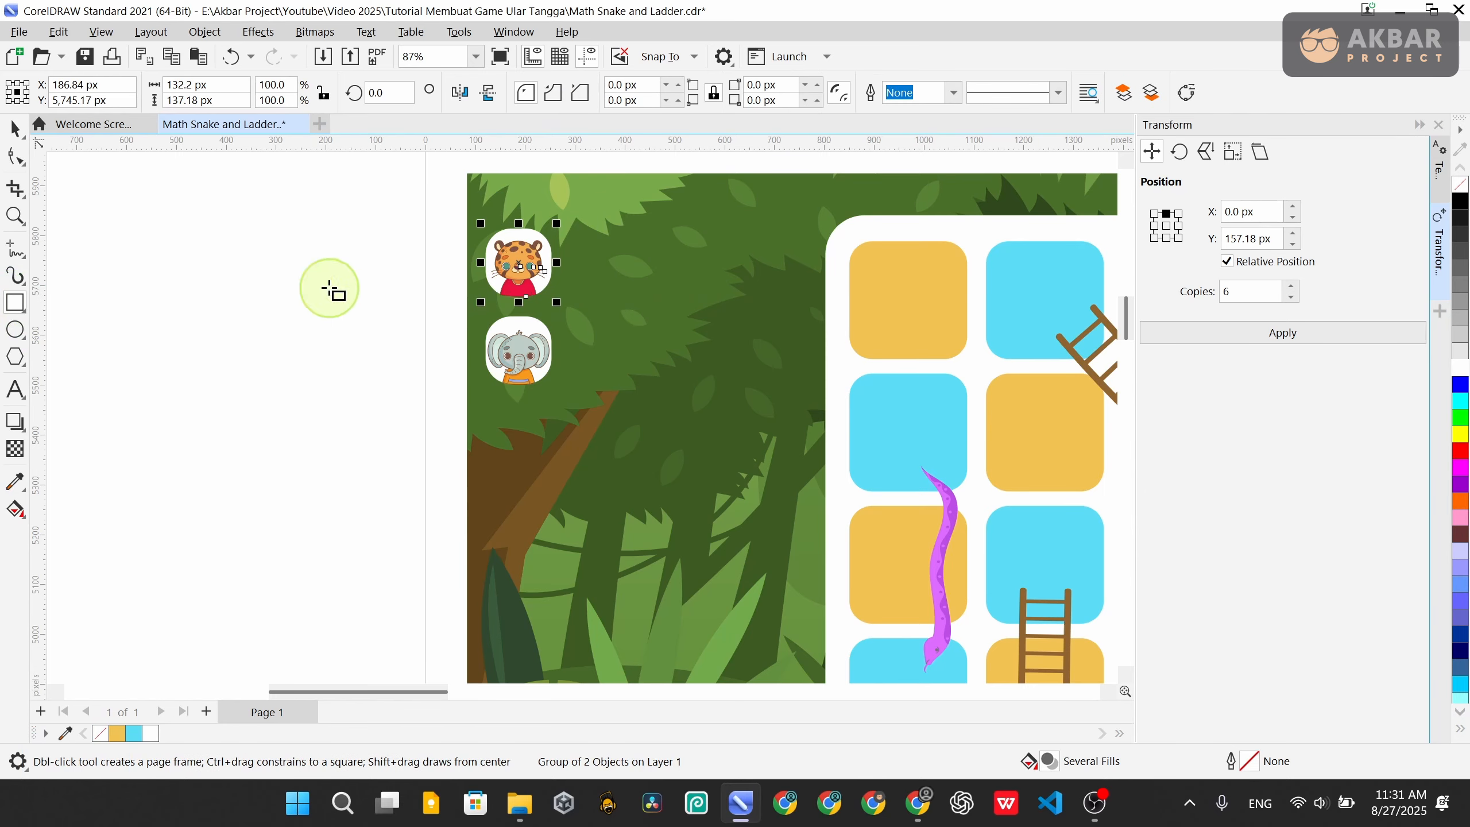
drag(525, 242, 702, 289)
click(14, 128)
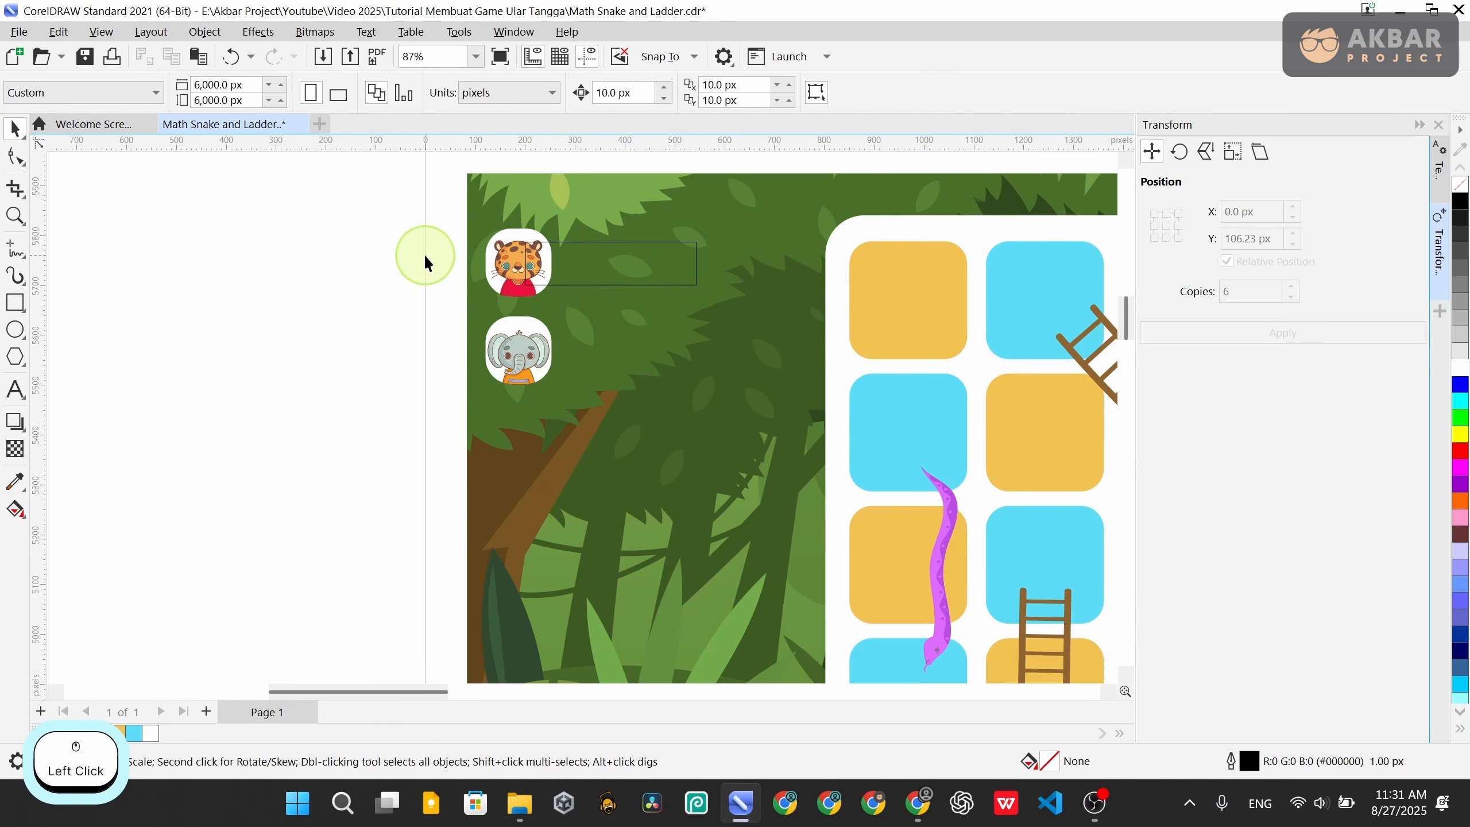
scroll(425, 255, up, 2)
click(535, 228)
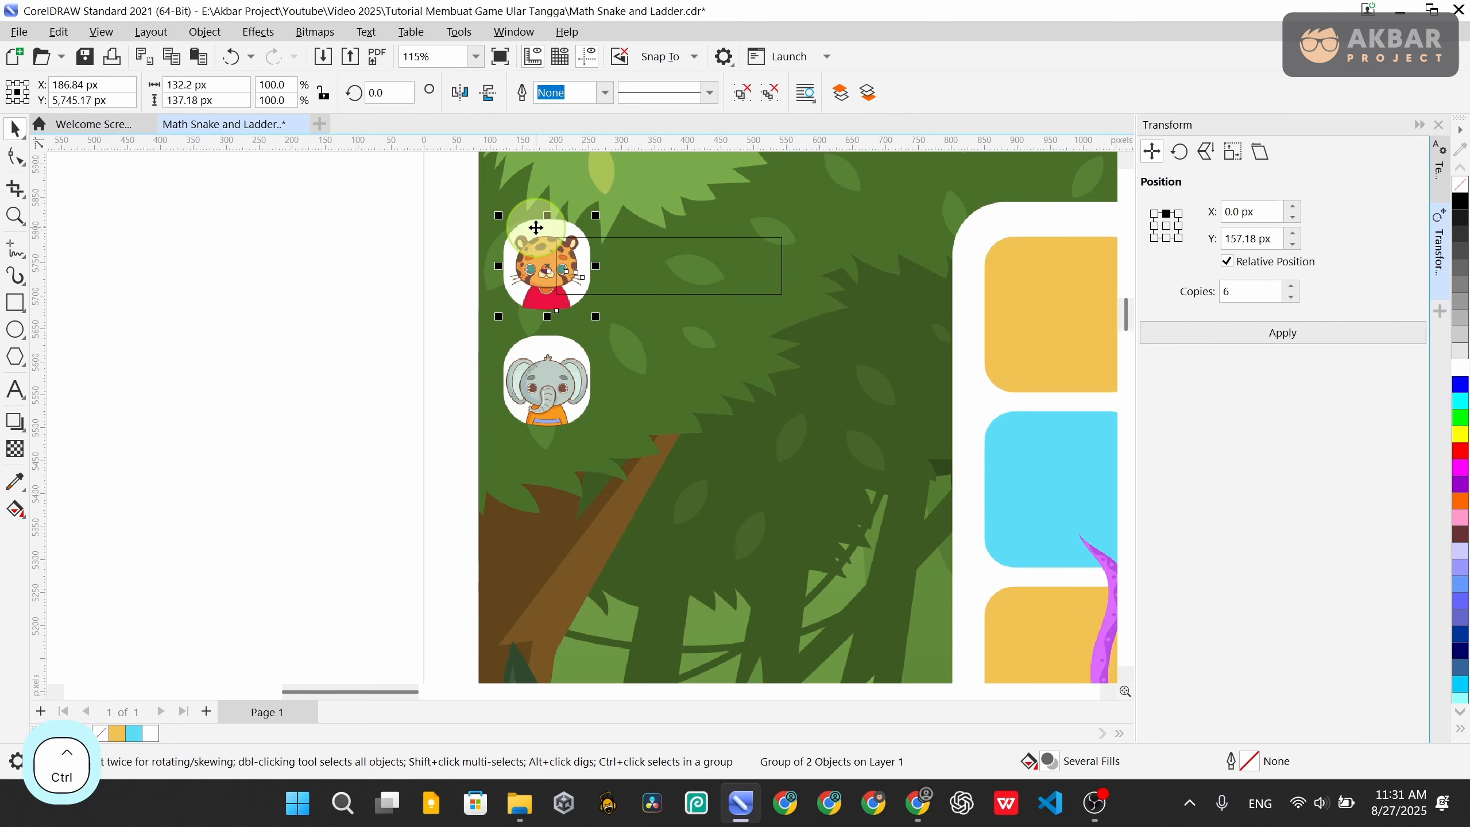
Fill the rectangle beside the small leopard with white and remove its outline
click(771, 258)
click(1179, 292)
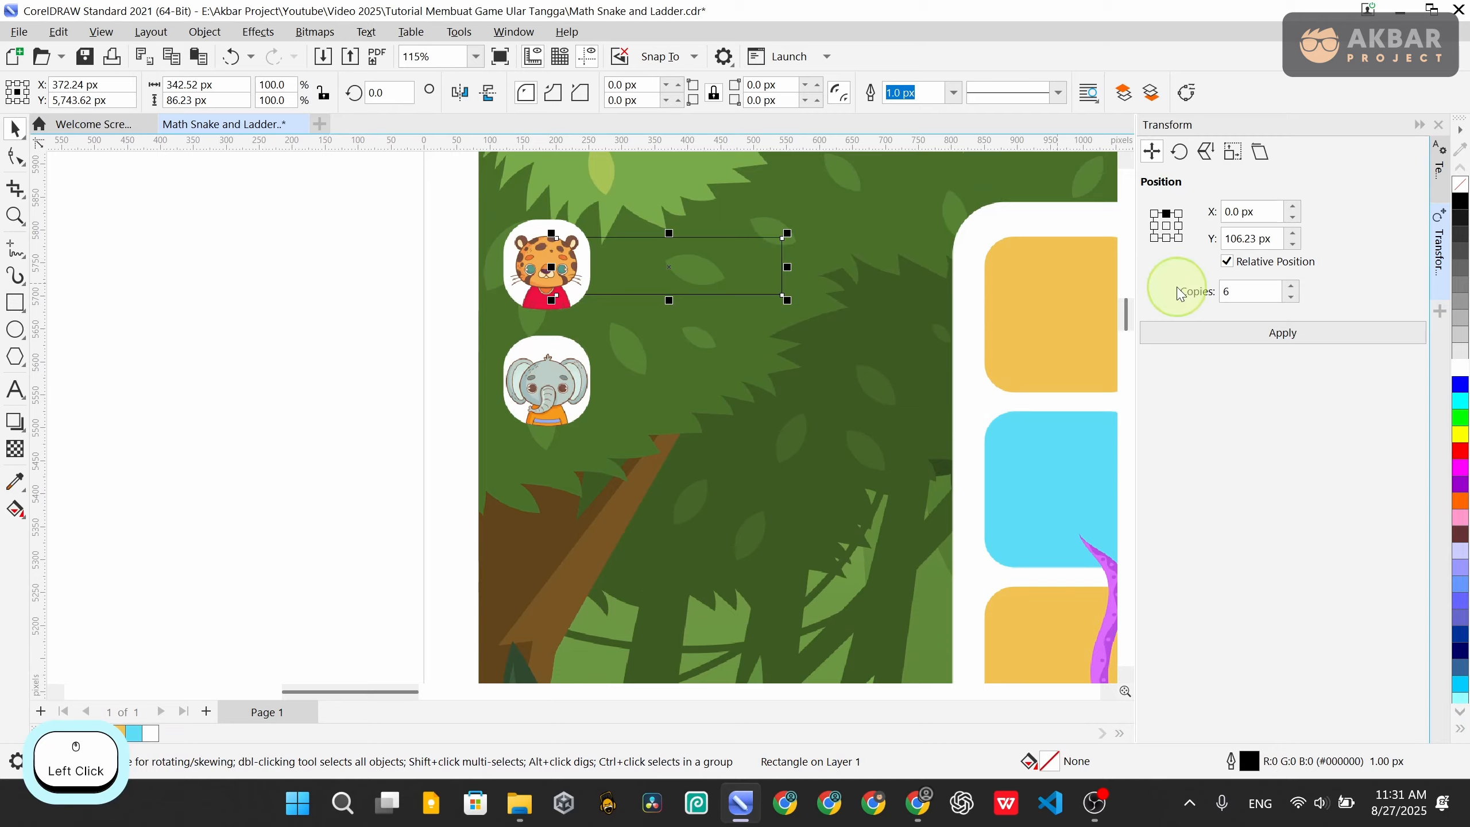
click(1459, 364)
right_click(1460, 185)
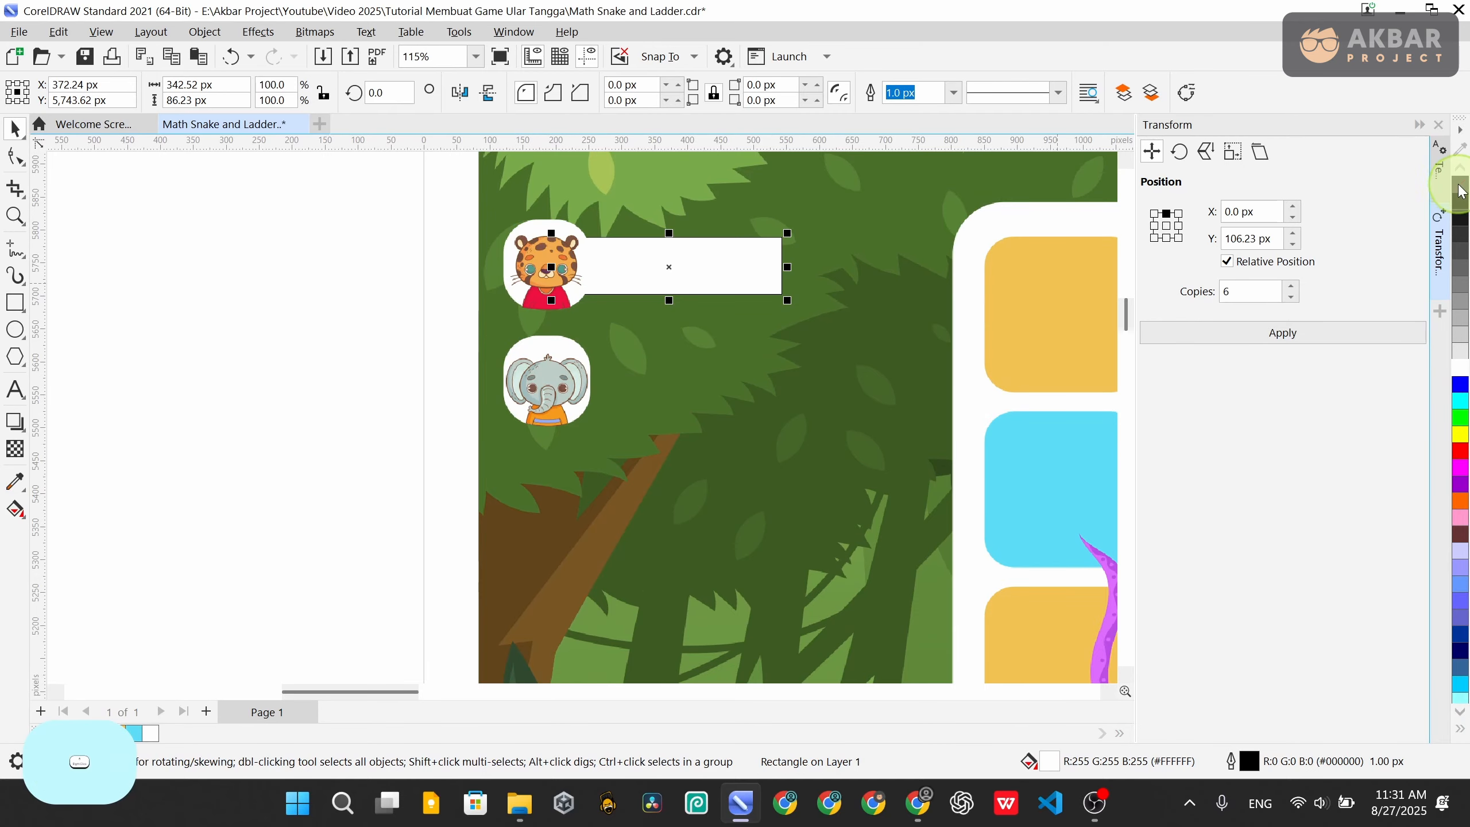
Round all four corners of the white rectangle to a 36 px radius
click(678, 85)
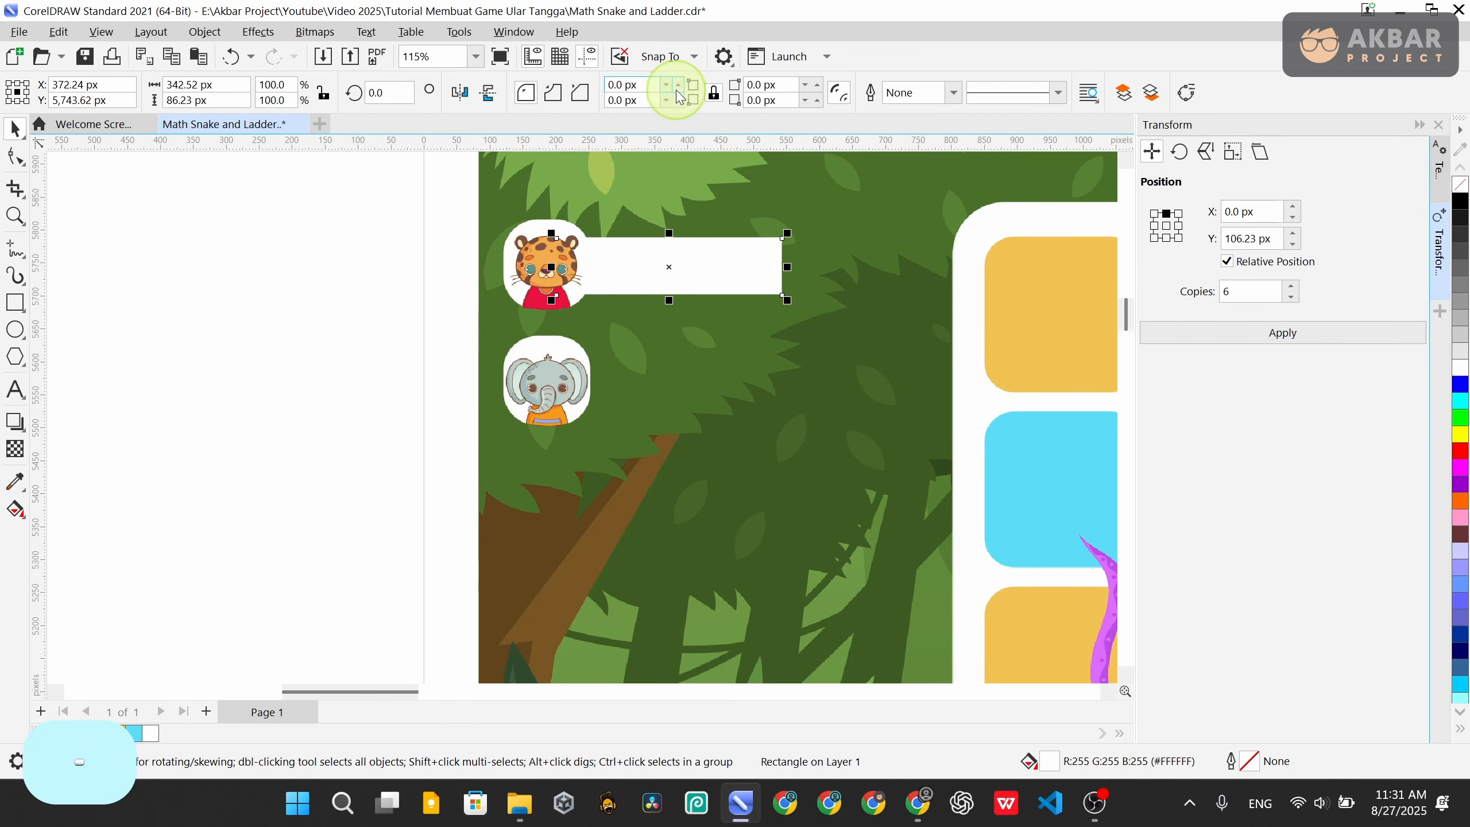
click(677, 85)
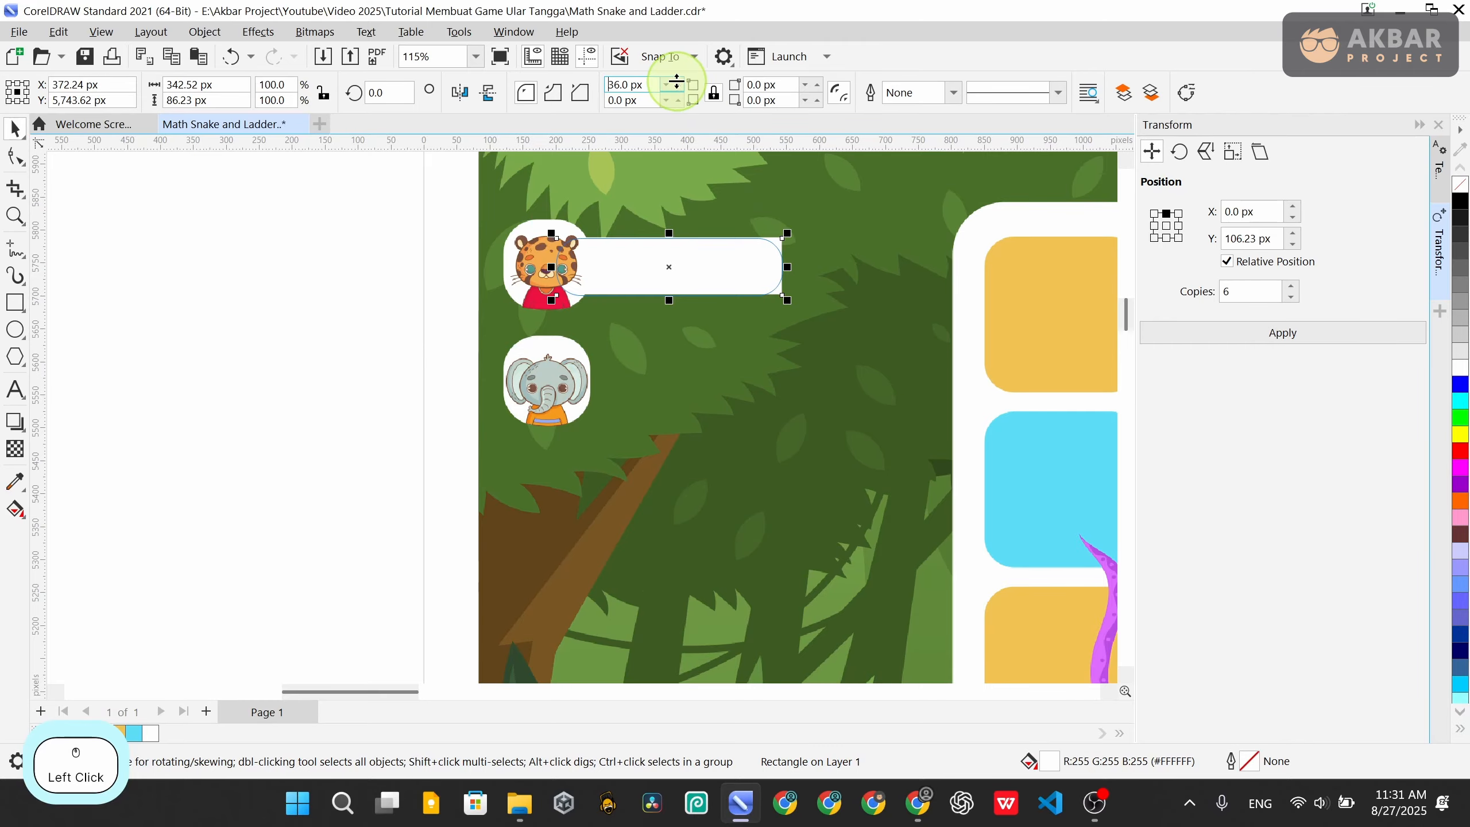
drag(677, 81, 676, 81)
scroll(458, 240, down, 1)
click(308, 292)
scroll(579, 262, up, 1)
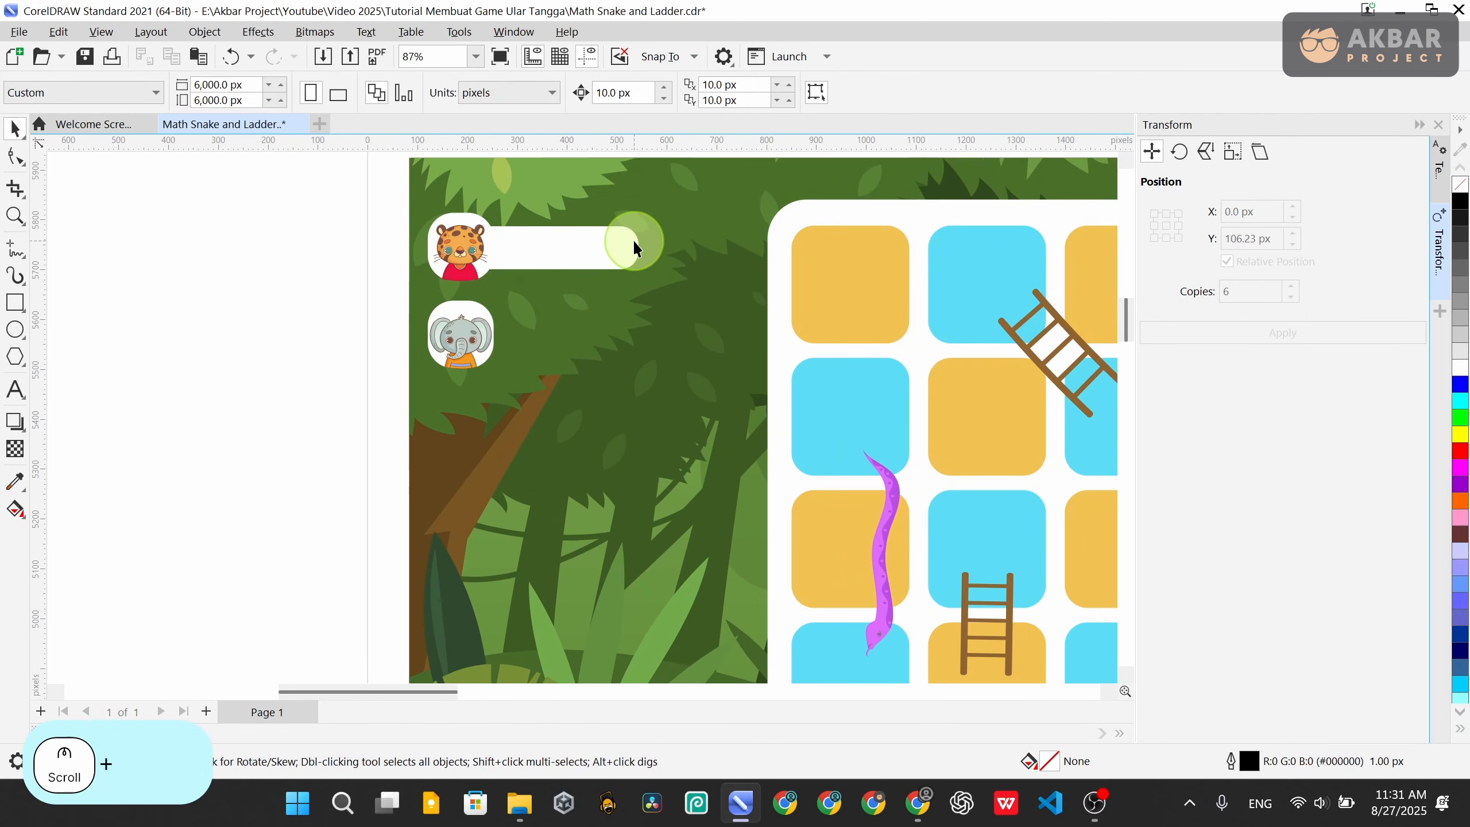
Duplicate the white bar and align the copy vertically with the centre of the small elephant avatar
click(633, 239)
key(ctrl+c)
key(ctrl+v)
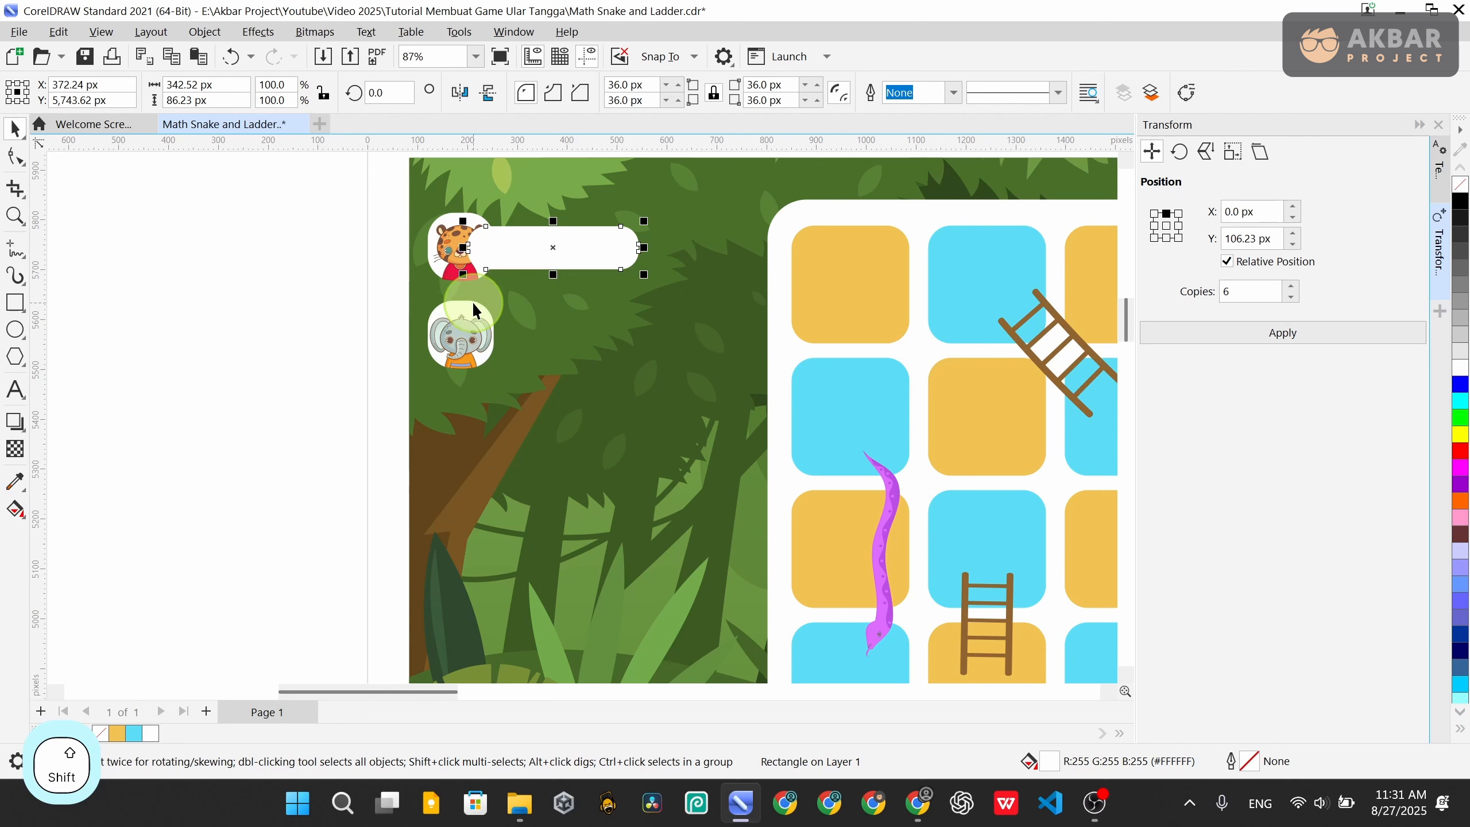
shift+click(466, 307)
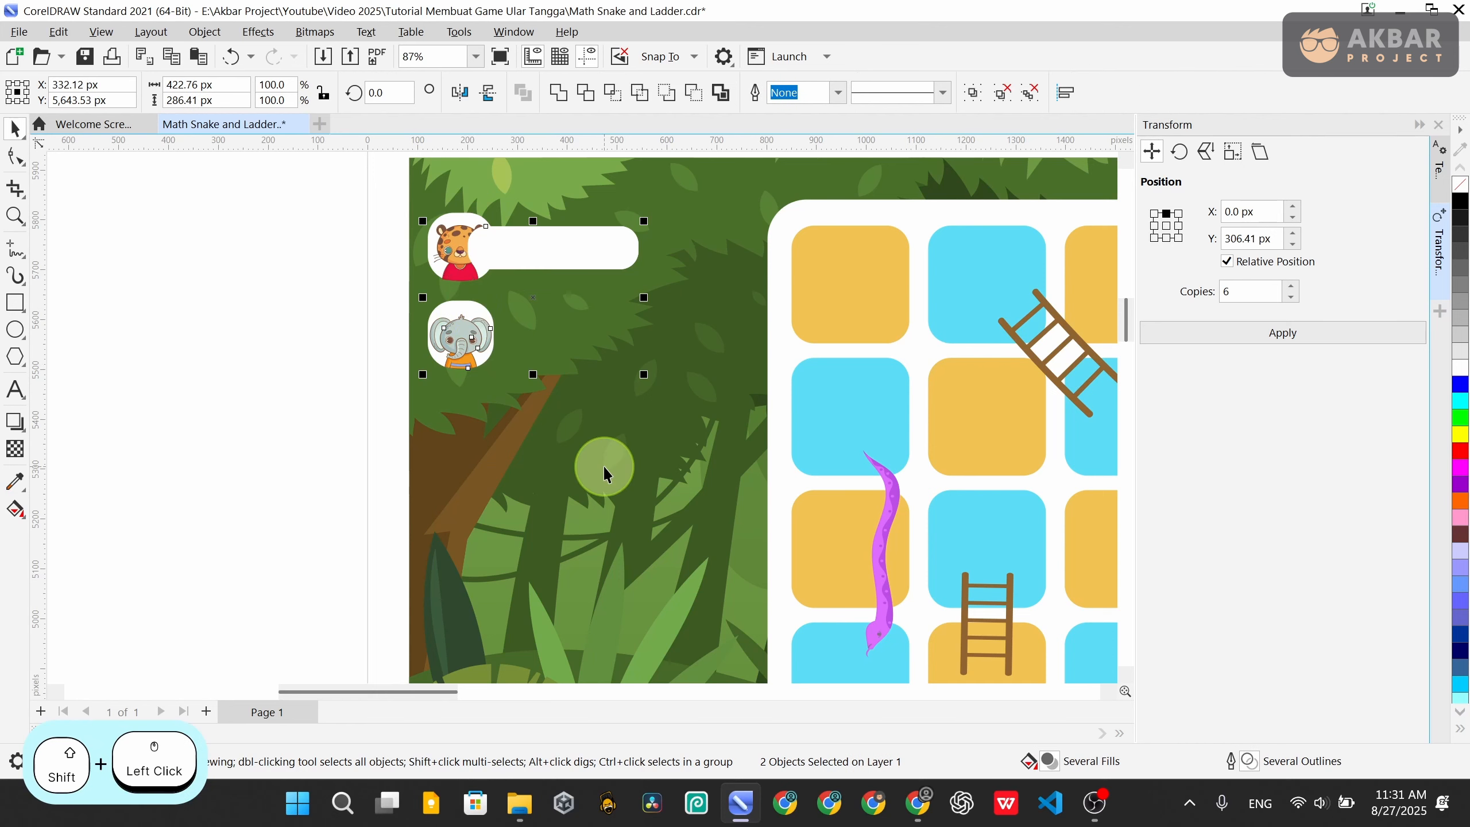
key(e)
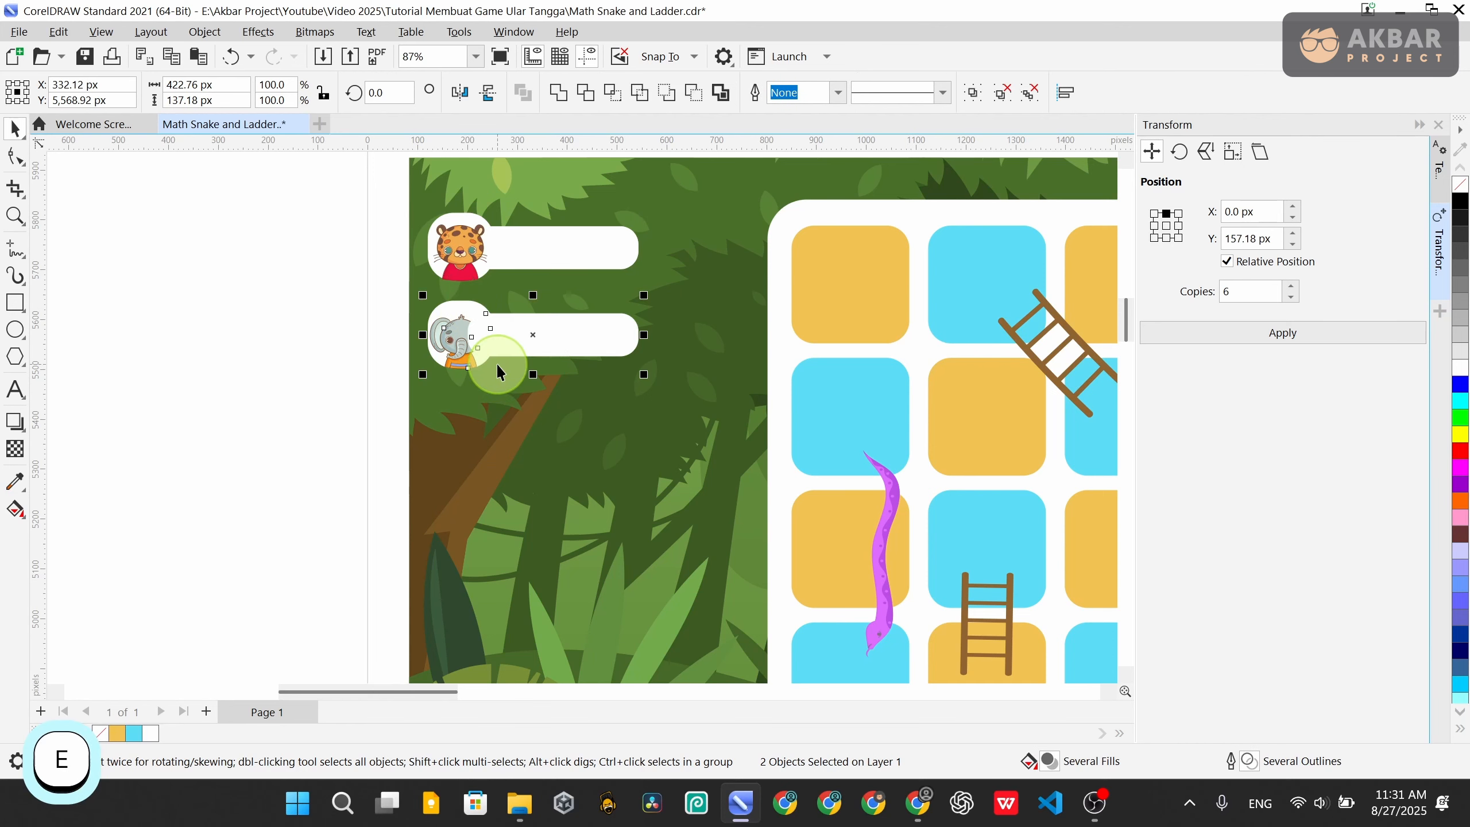
click(359, 387)
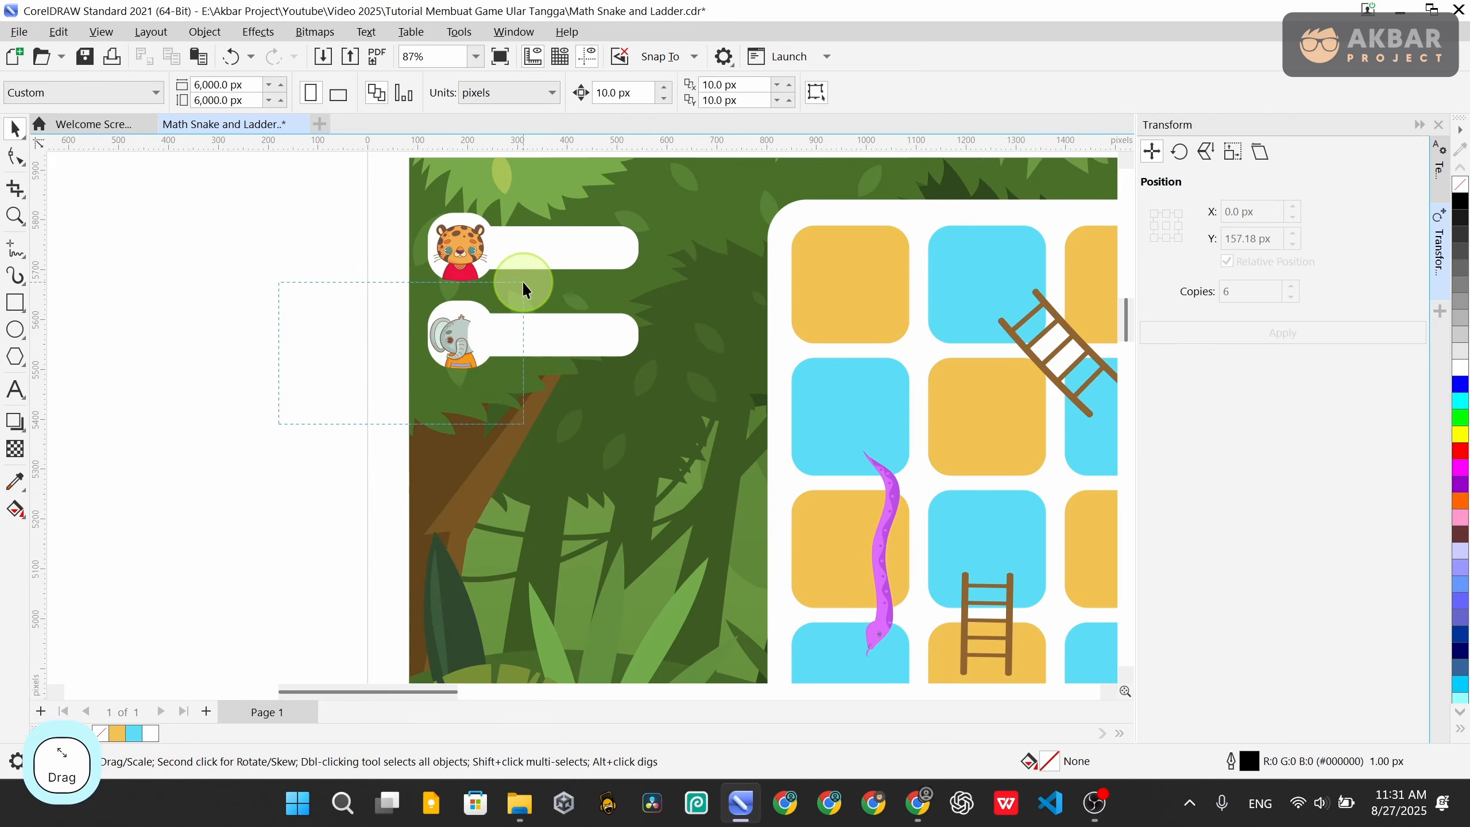
Bring the small elephant avatar in front of its white bar
drag(279, 423, 523, 283)
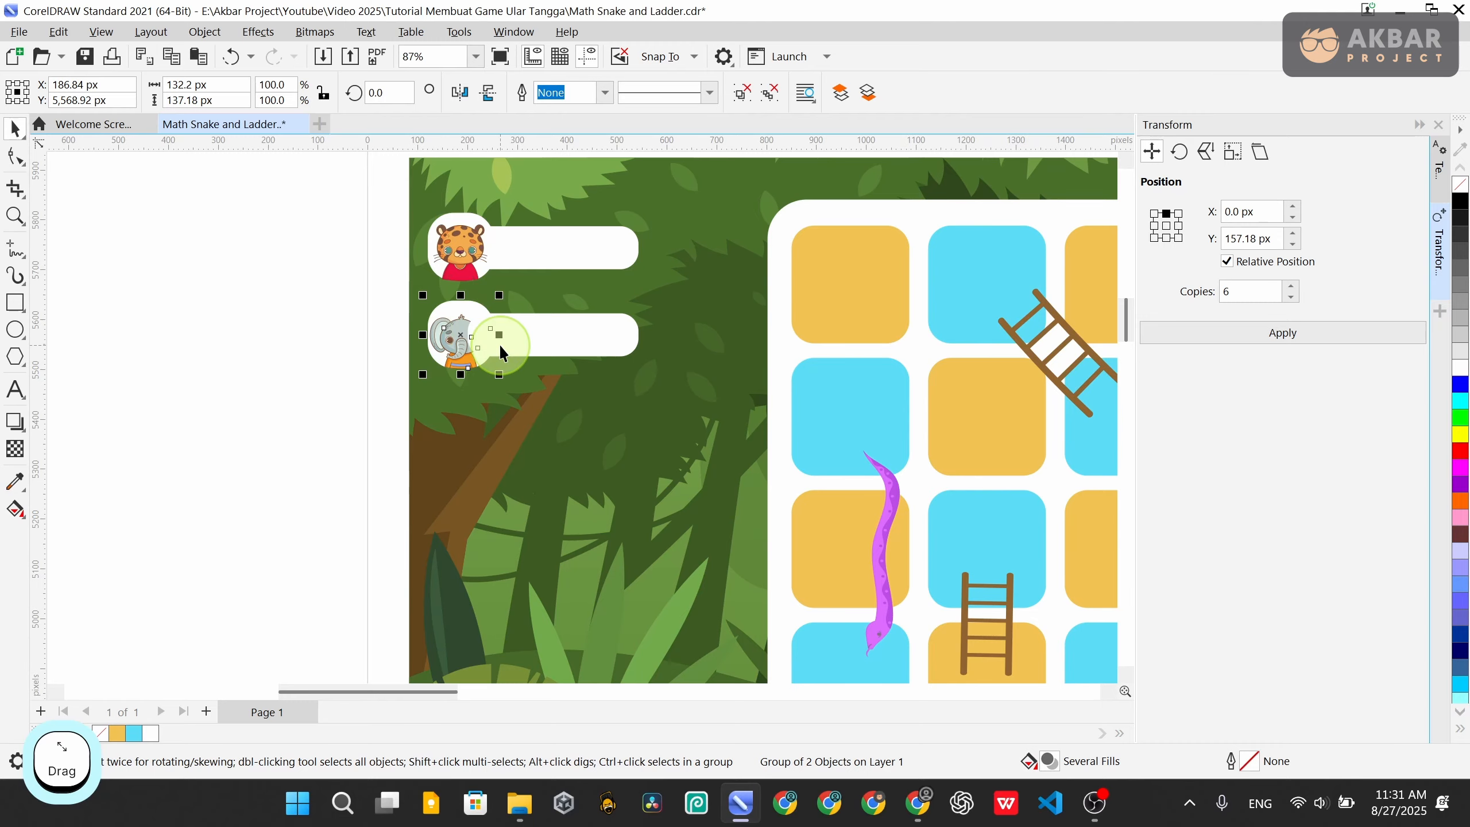
key(ctrl+Home)
click(543, 274)
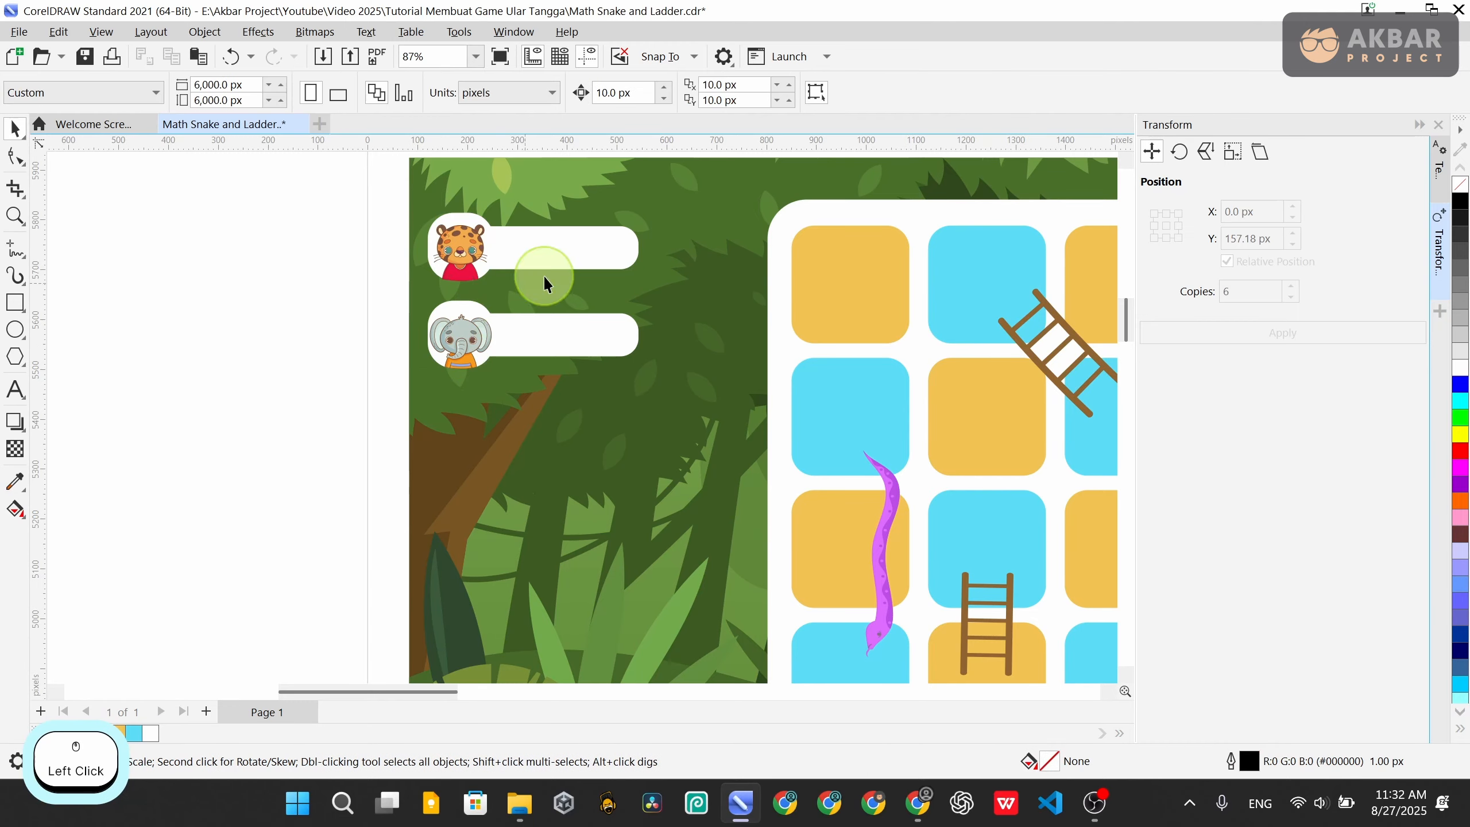
Stretch the elephant's white bar vertically about its centre to a height of about 102 px
scroll(615, 250, down, 2)
scroll(601, 298, up, 2)
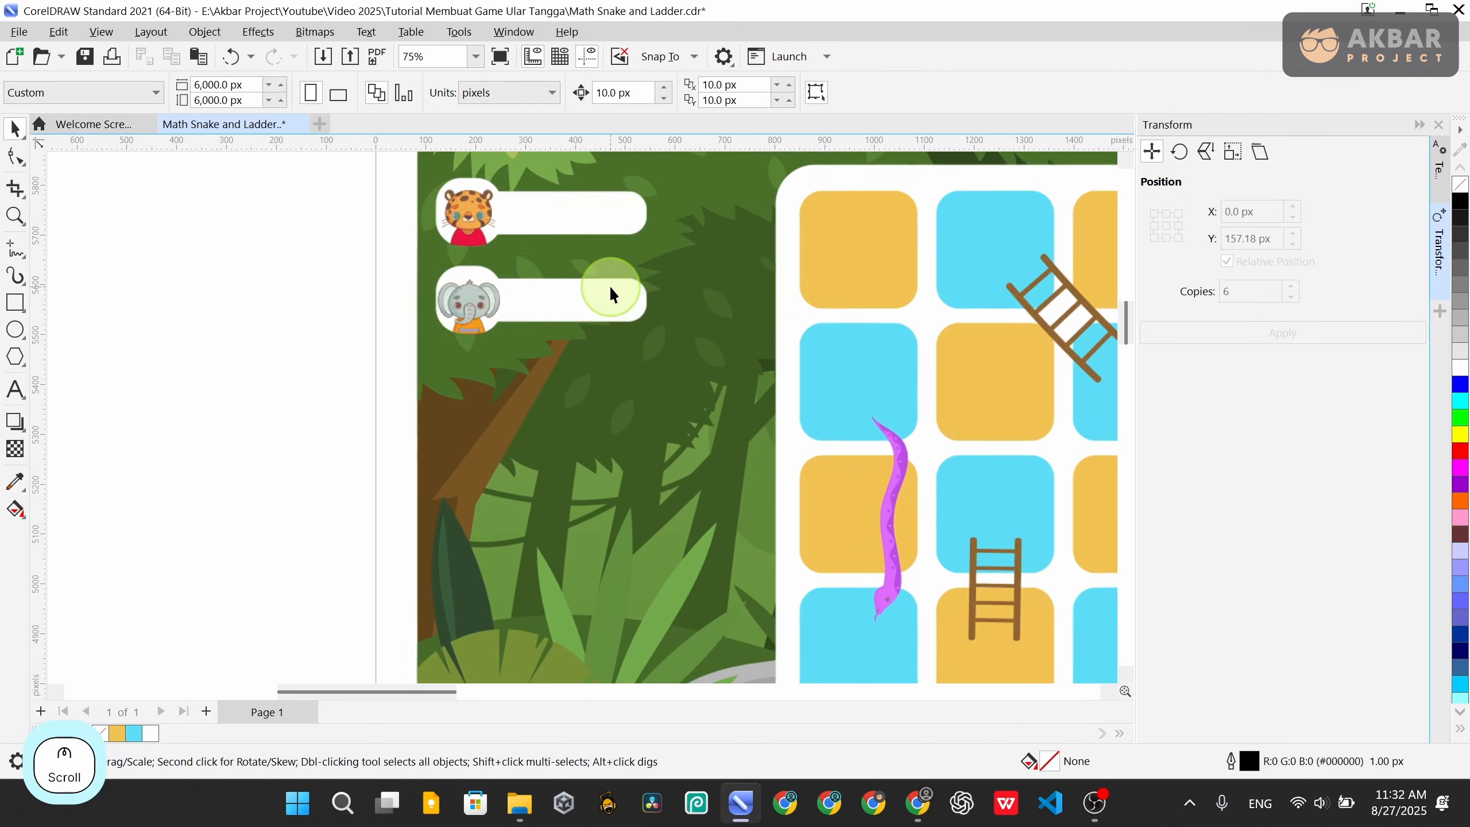
click(614, 298)
scroll(609, 300, up, 2)
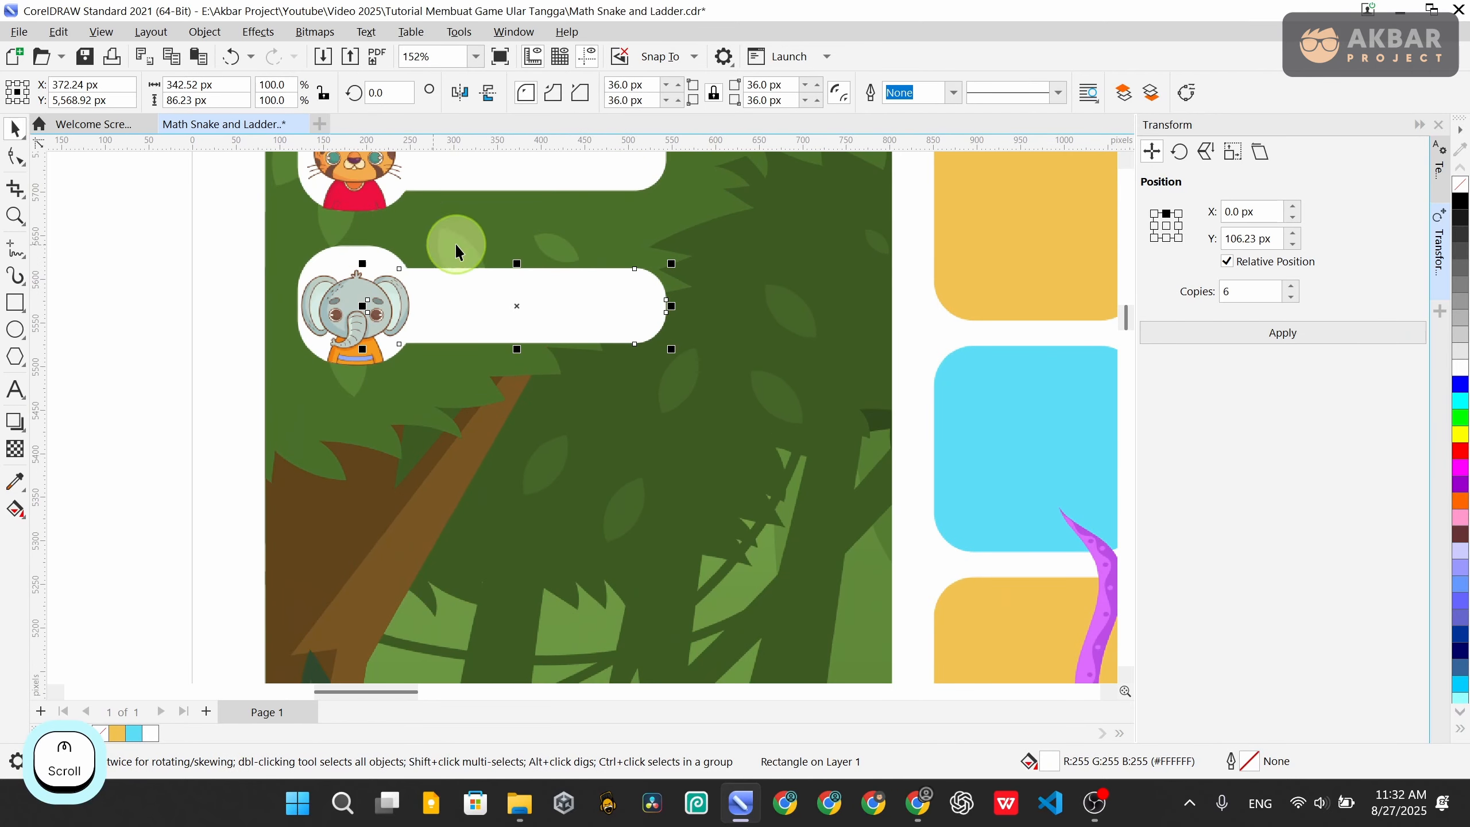
drag(517, 266, 516, 256)
scroll(769, 280, down, 4)
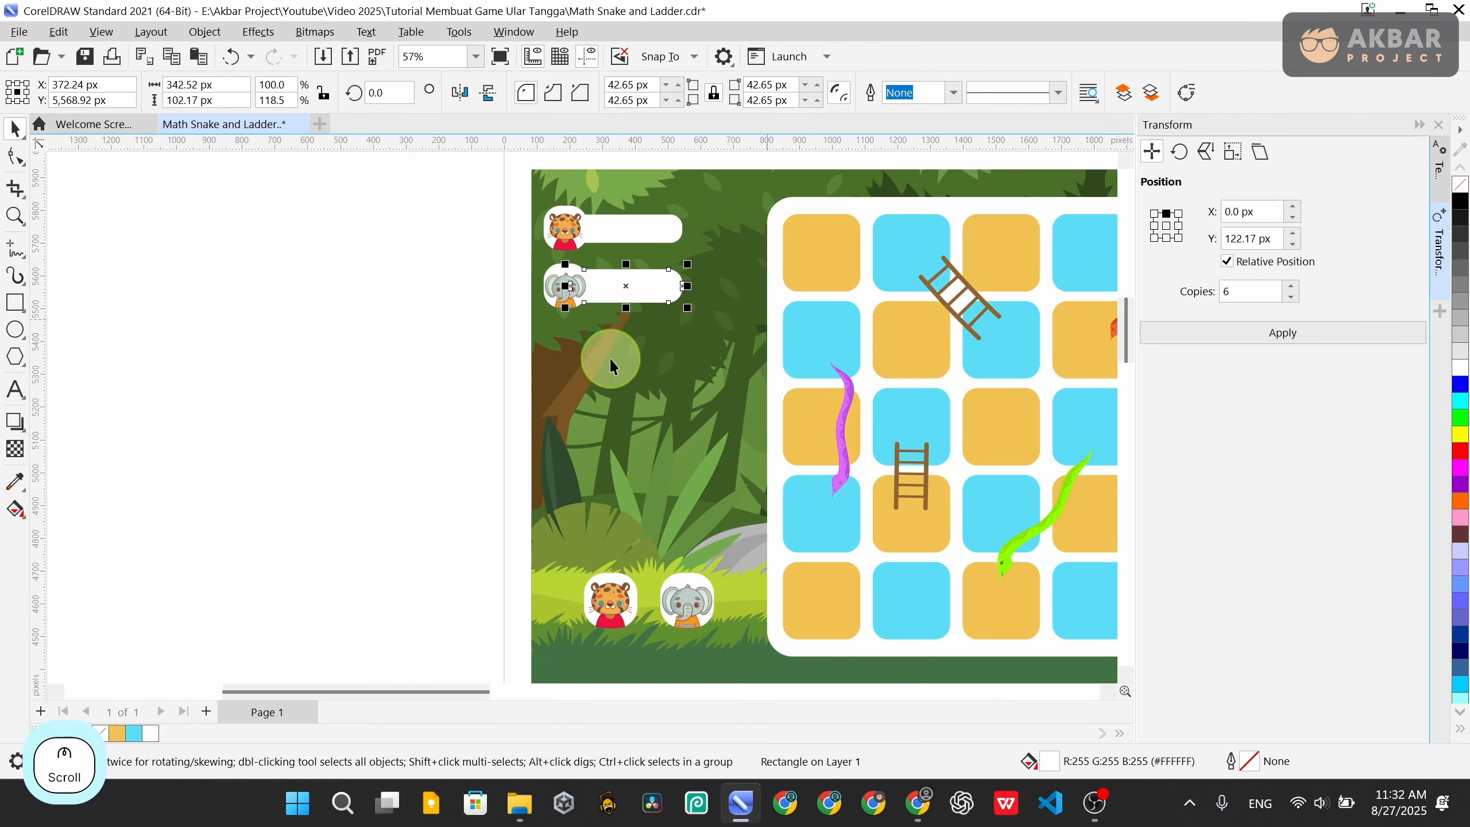
Set the height of the tiger's white bar to 102.17 px to match the elephant's bar
click(586, 395)
click(675, 291)
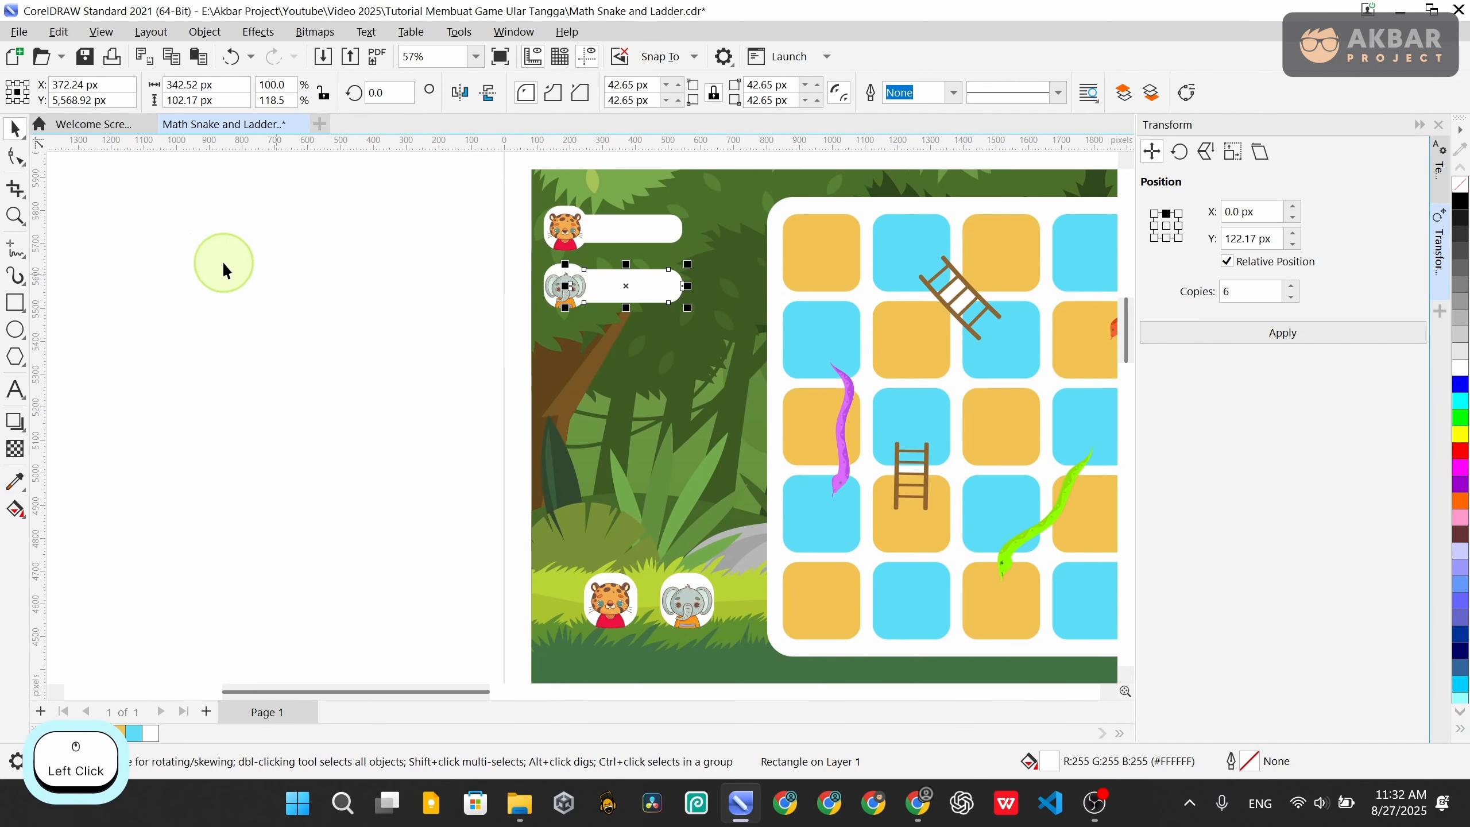
click(203, 99)
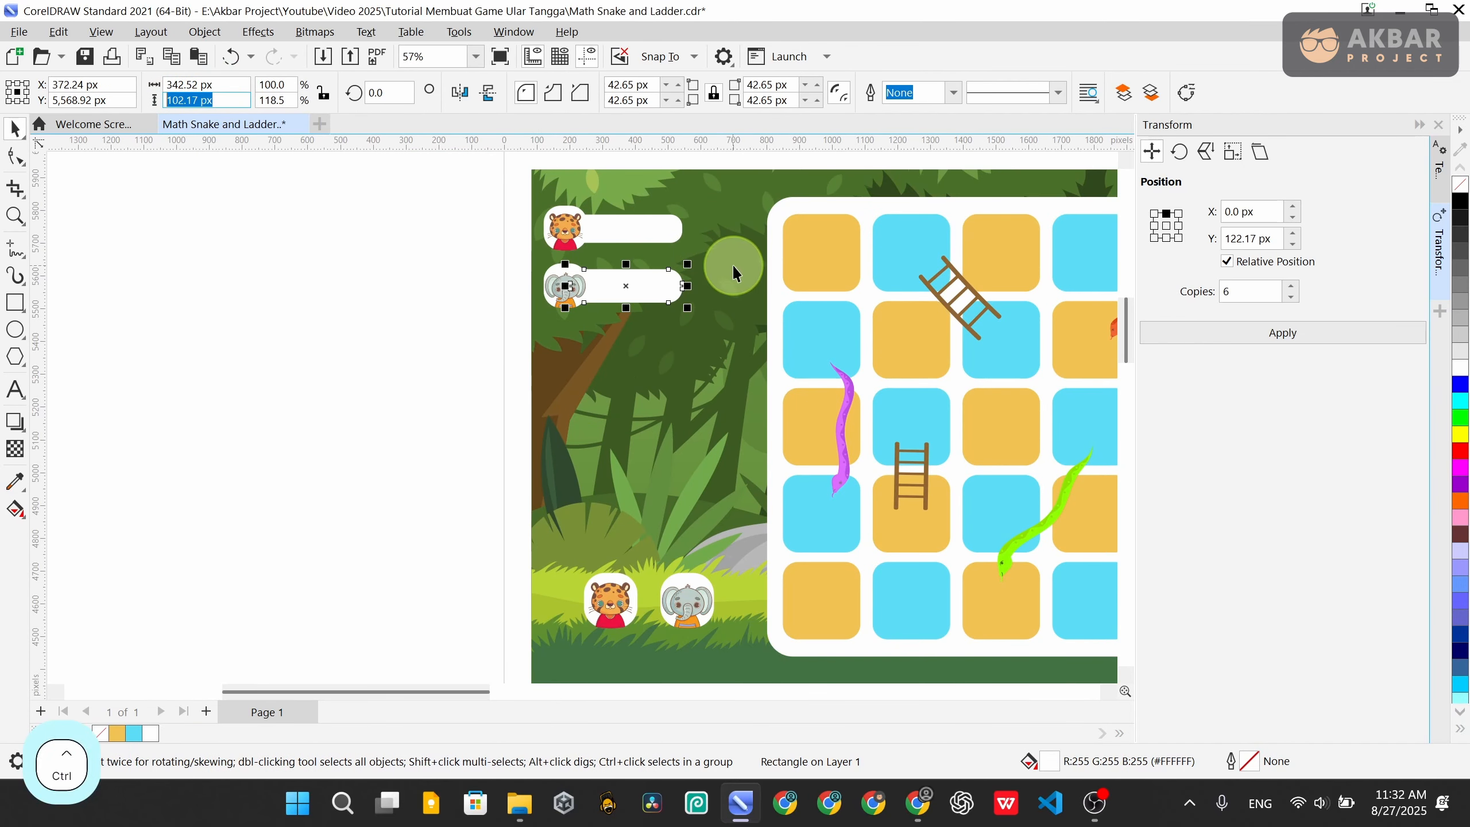
ctrl+click(631, 220)
click(164, 97)
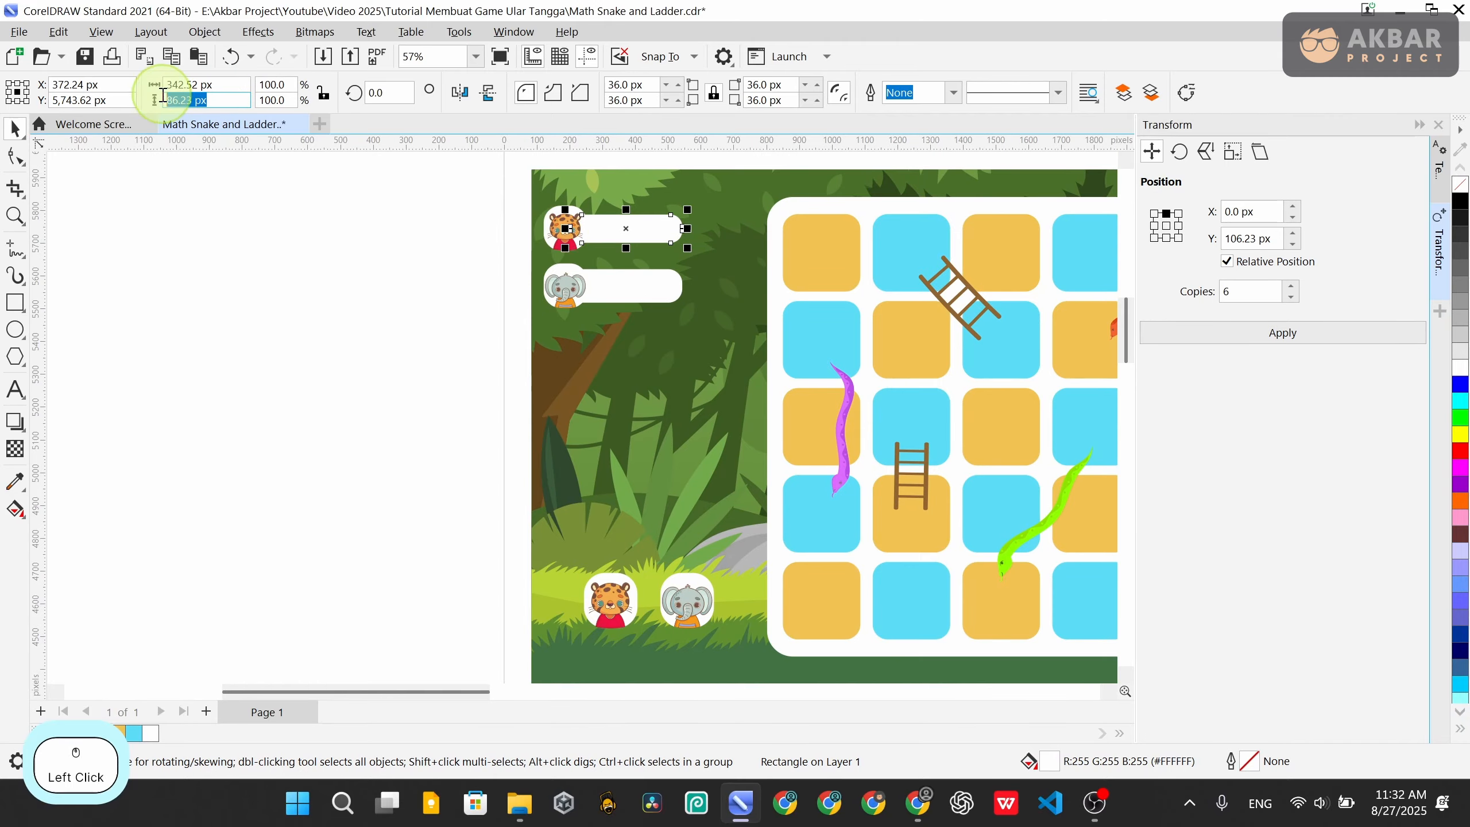
key(ctrl+v)
key(Return)
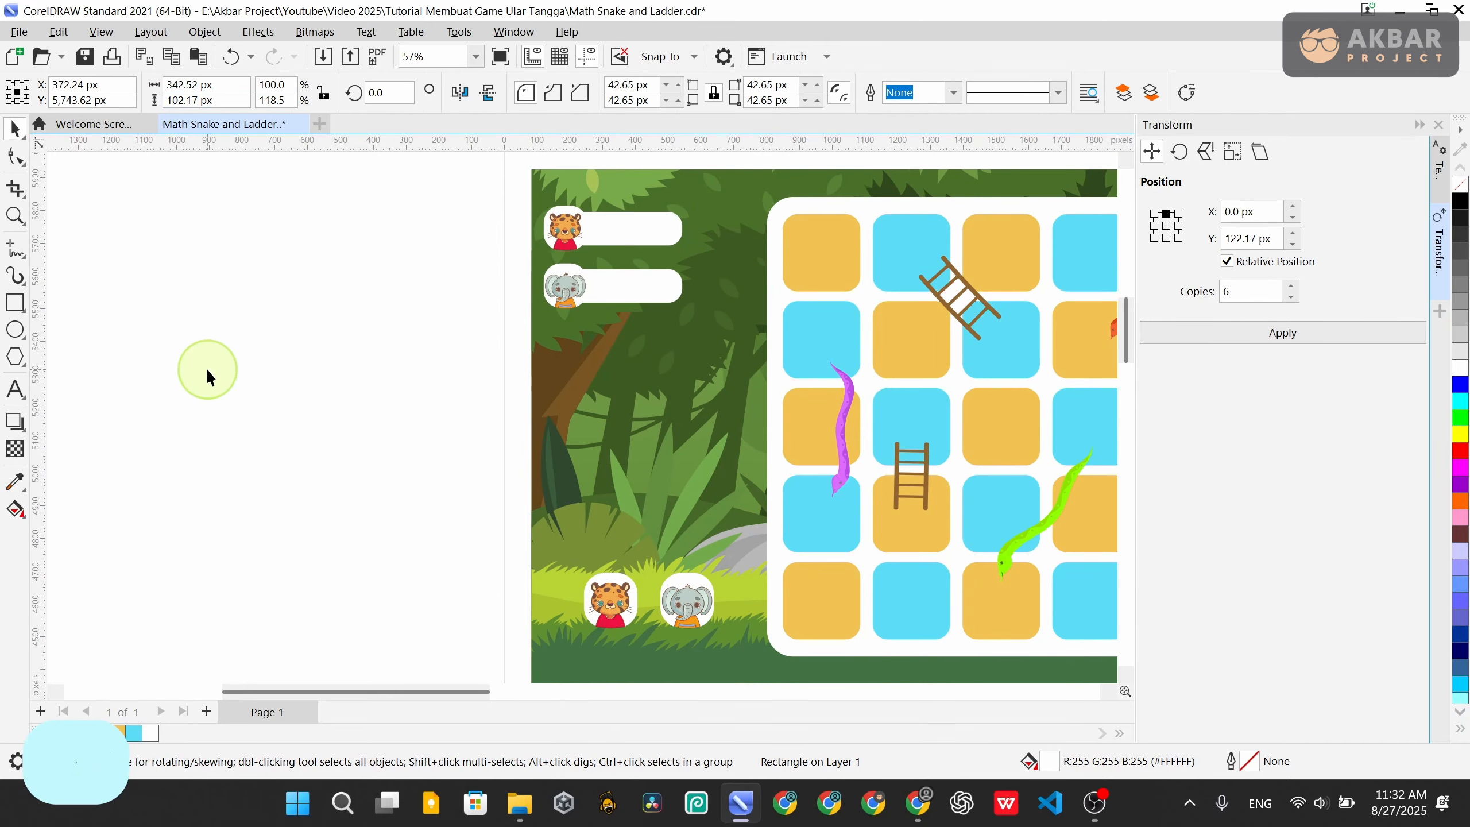
click(207, 367)
Duplicate the complete game board scene, place the copy beside the original with a small gap, and save the document
scroll(415, 303, down, 2)
scroll(428, 319, up, 4)
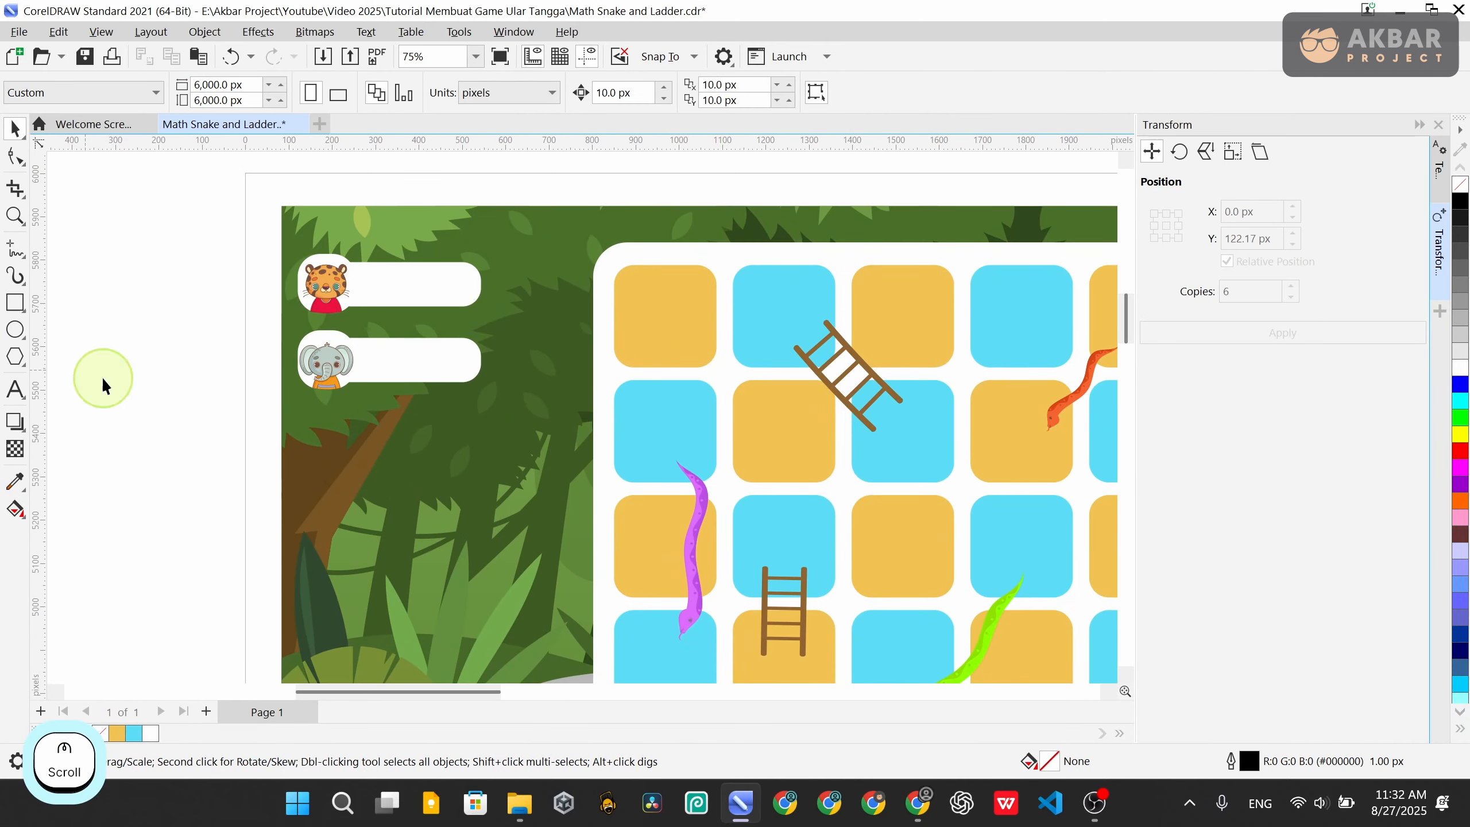
scroll(415, 298, down, 2)
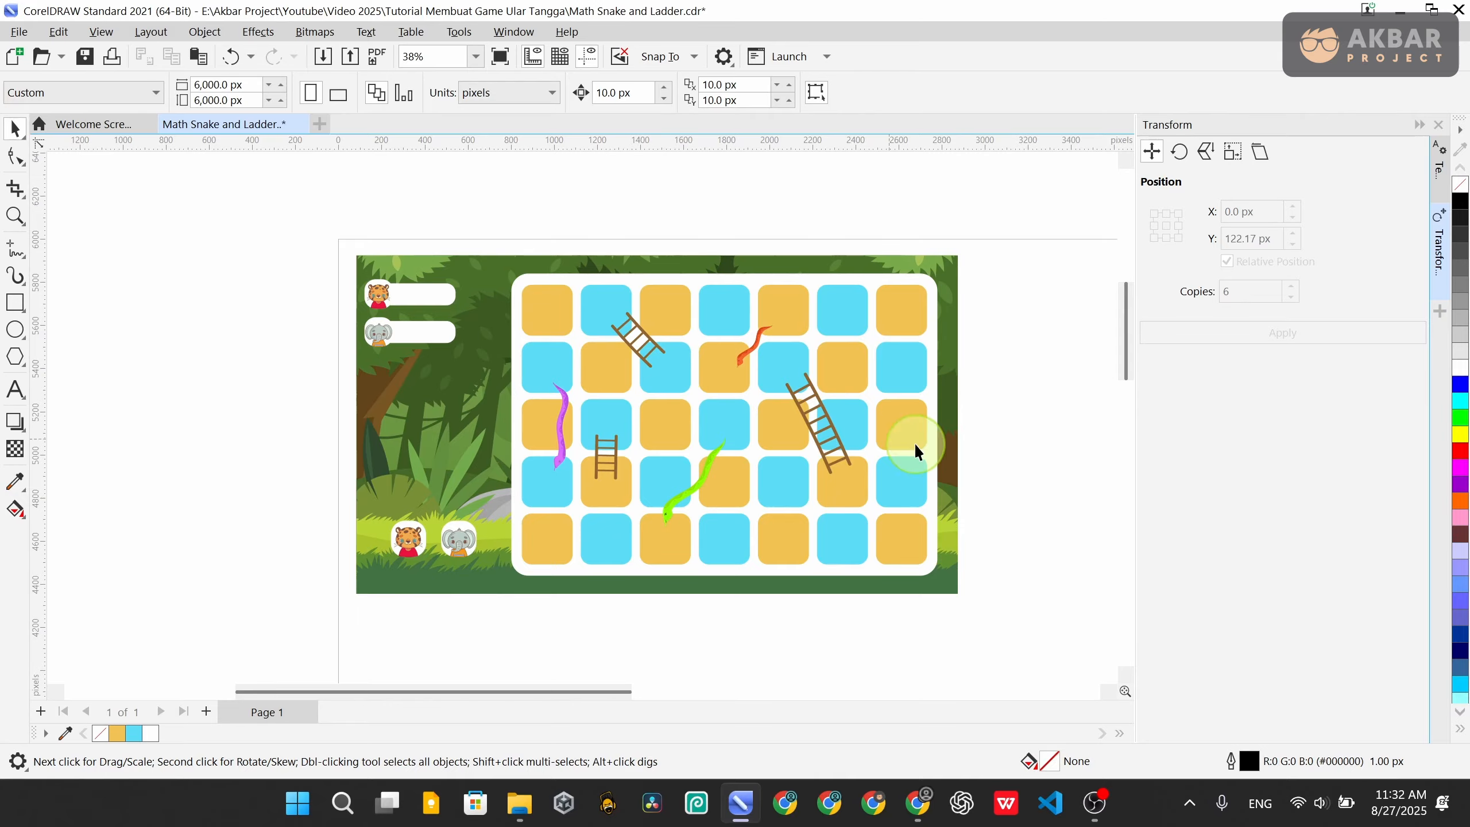
scroll(1027, 545, down, 1)
drag(853, 301, 115, 600)
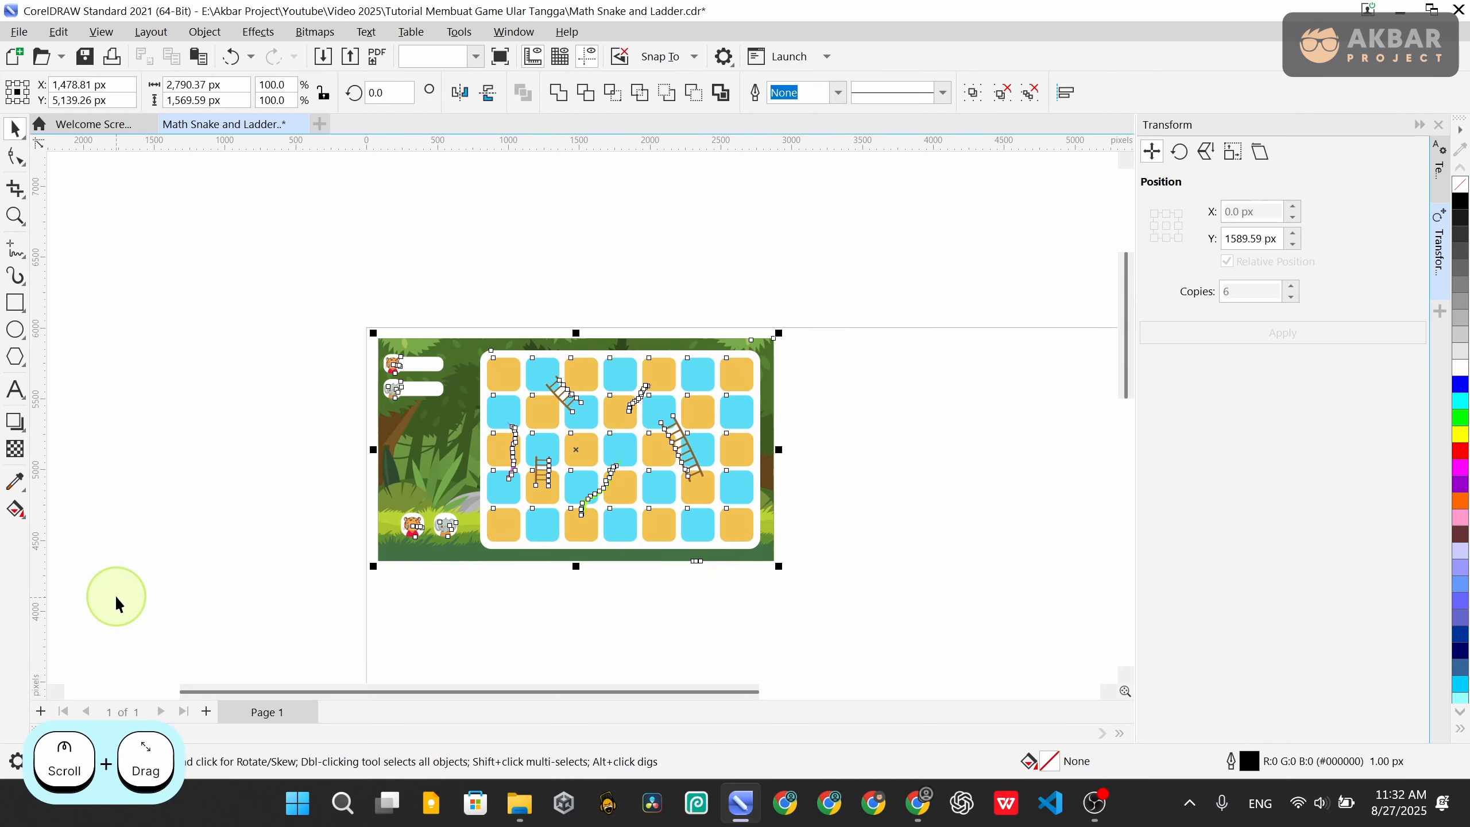
key(ctrl+c)
key(ctrl+v)
drag(626, 515, 905, 407)
click(777, 518)
scroll(542, 495, down, 1)
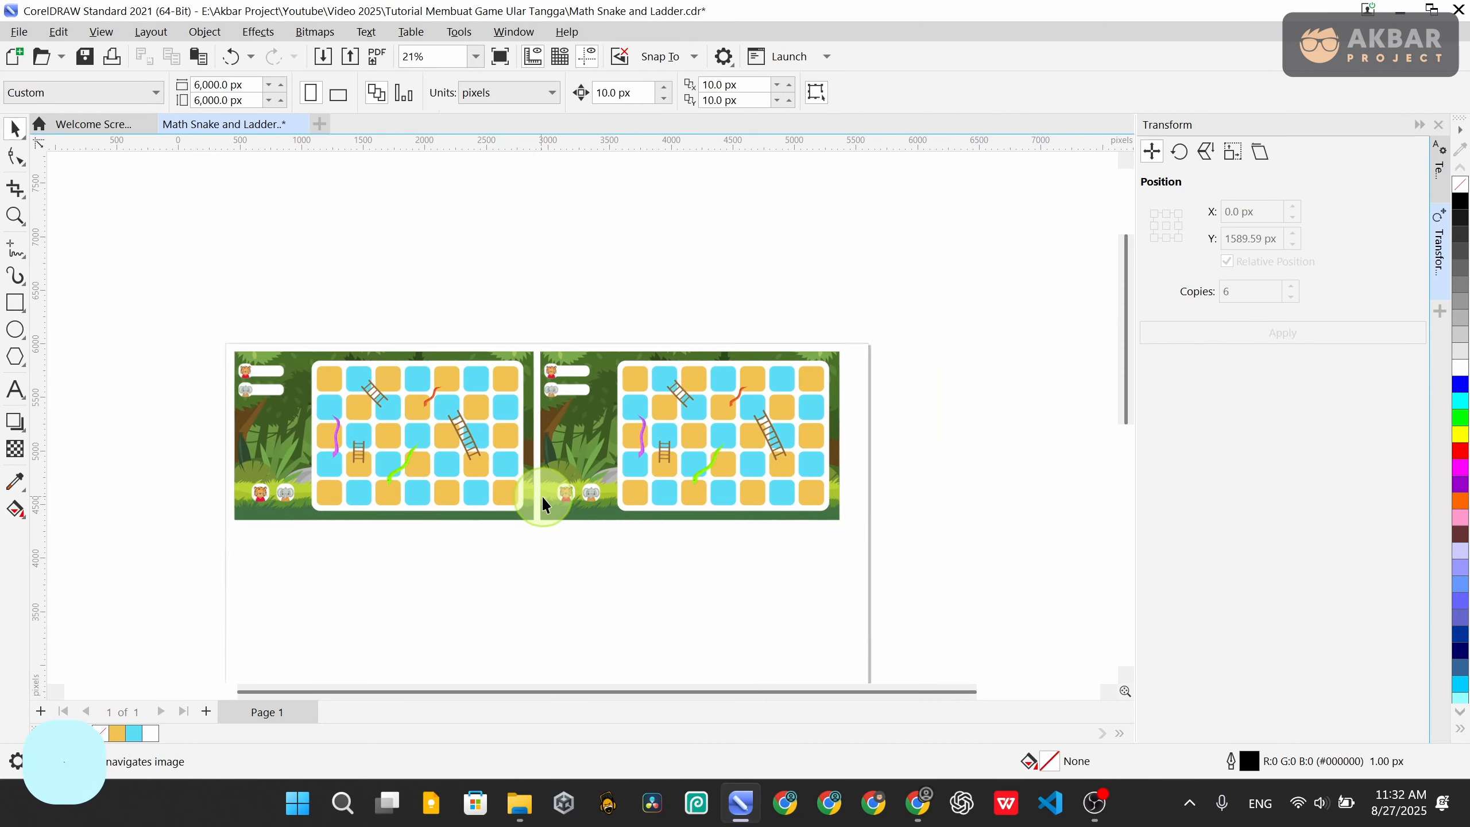
key(ctrl+s)
Select all objects of the copied game board scene and group them
scroll(347, 446, up, 1)
scroll(532, 440, up, 1)
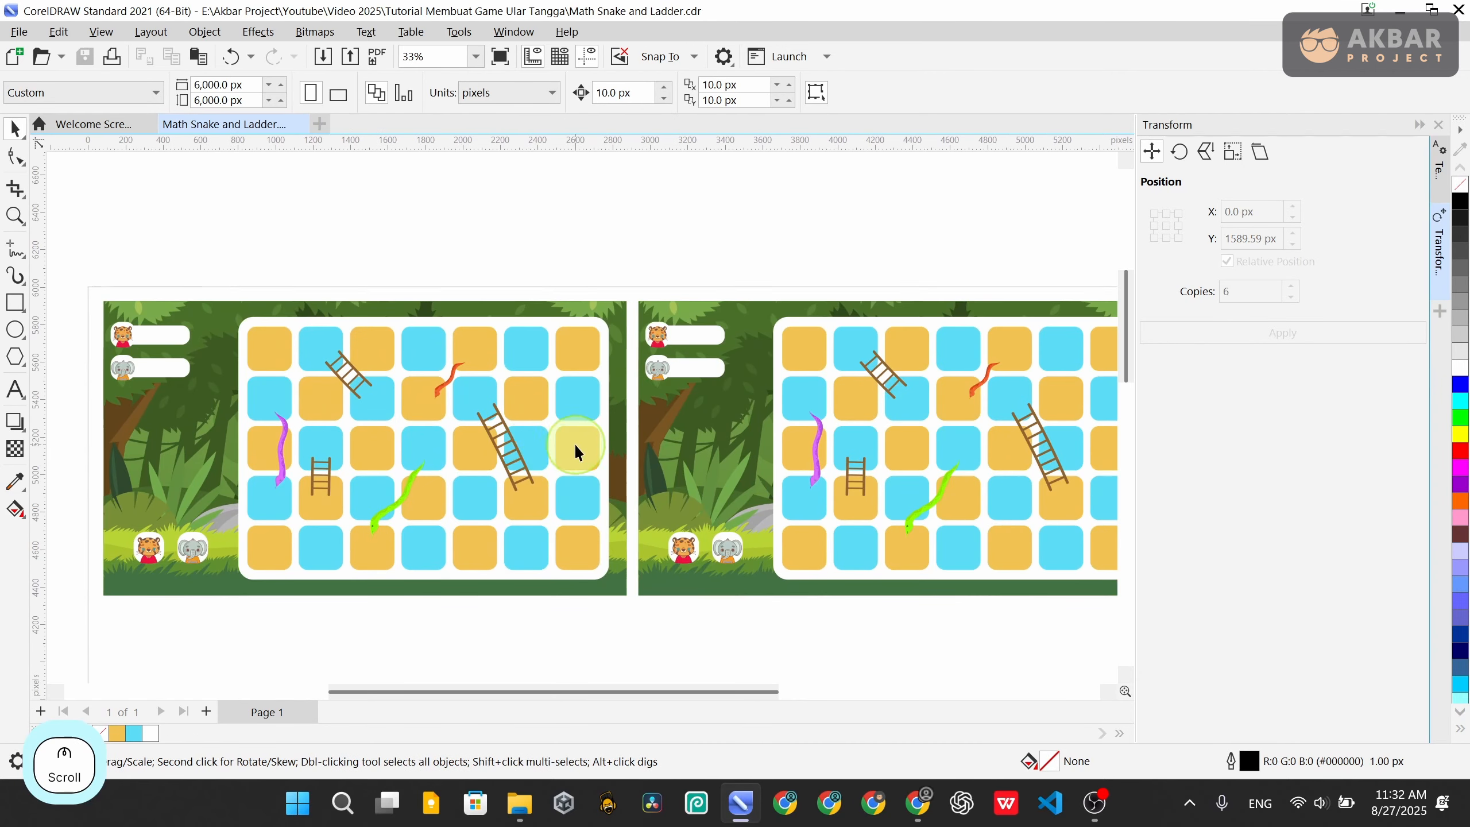
drag(756, 524, 527, 541)
drag(402, 618, 402, 618)
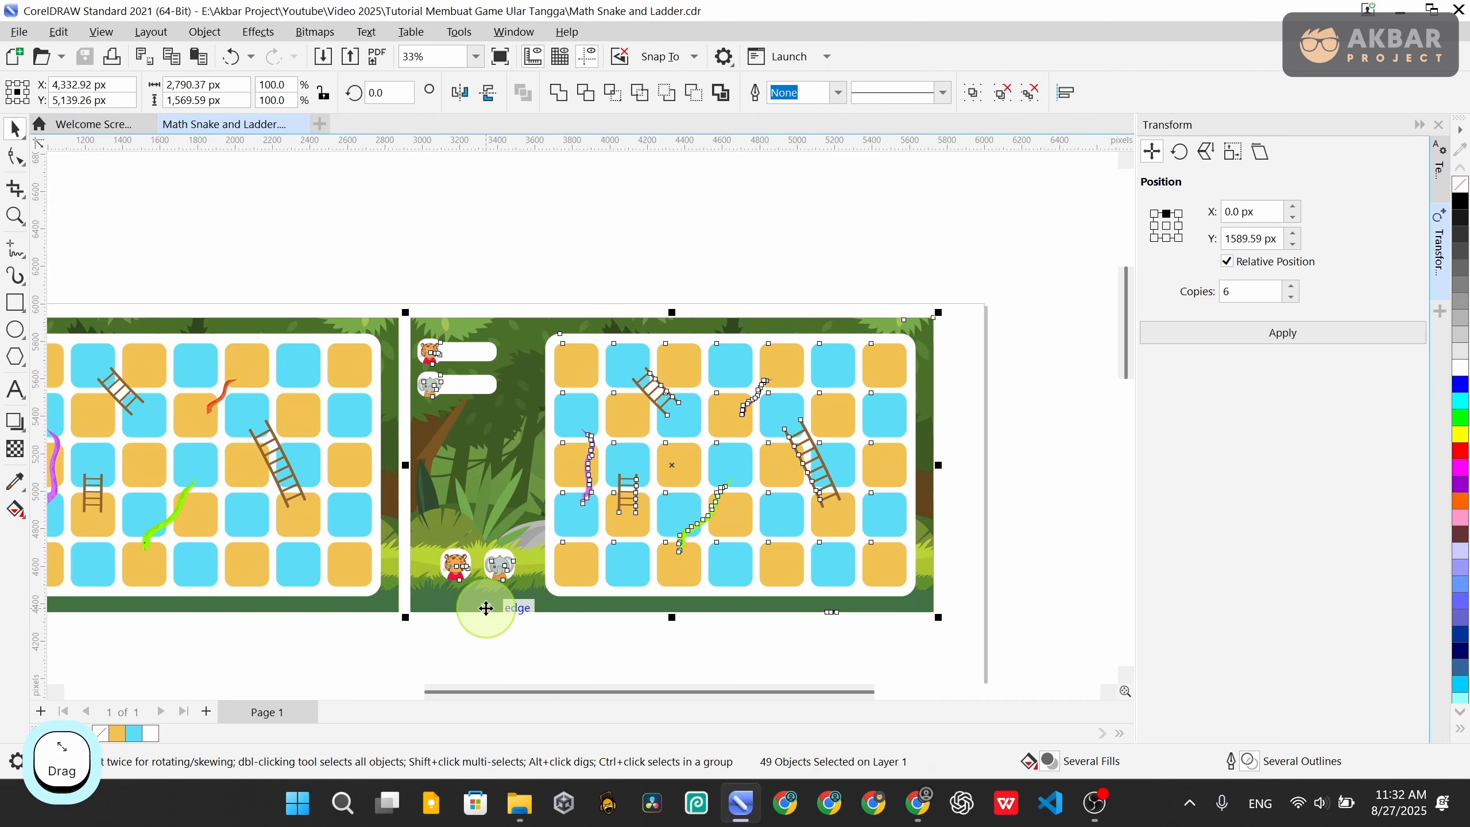
key(ctrl+g)
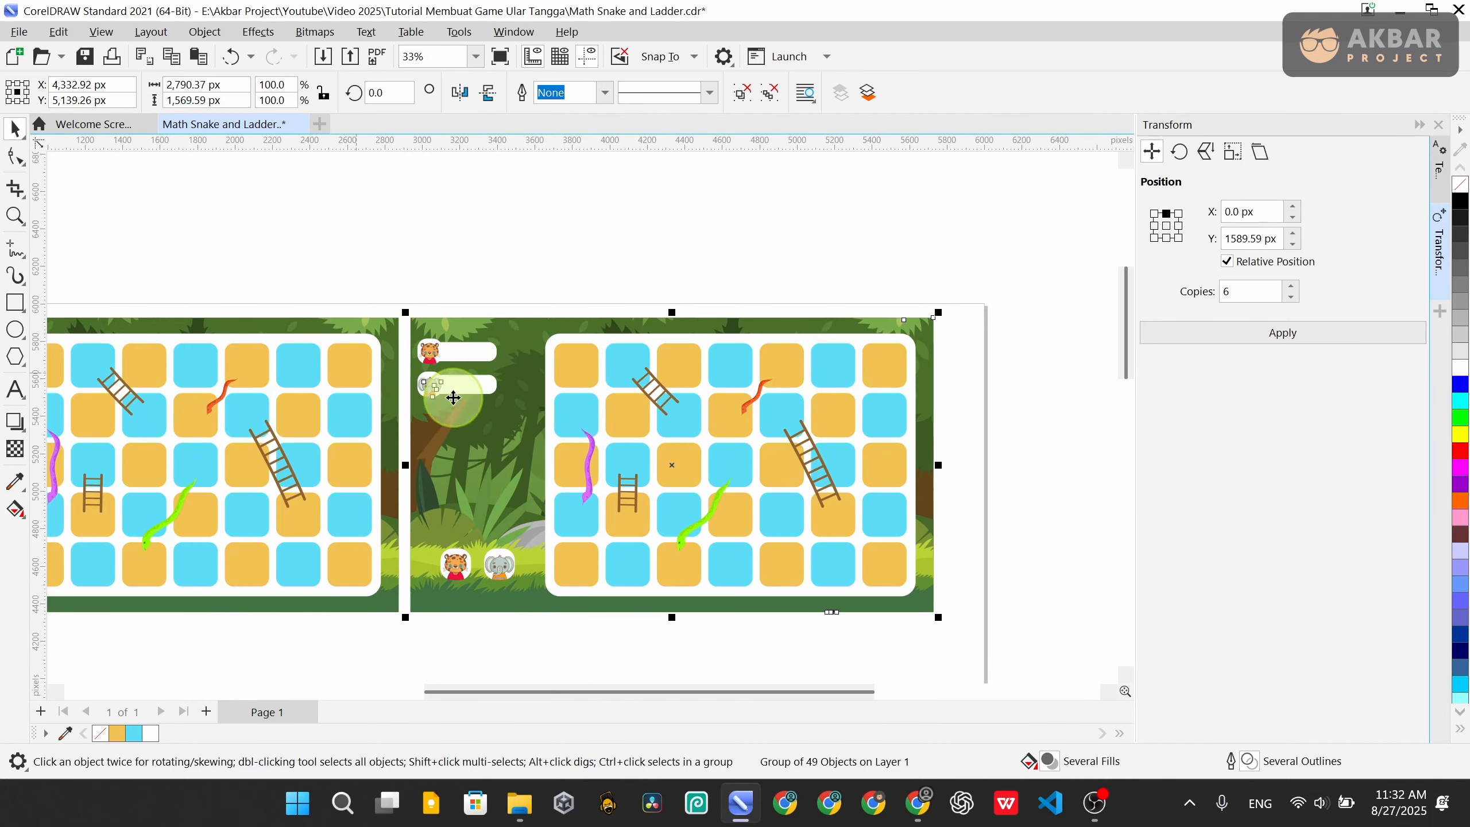
Draw a rectangle covering the whole copied scene, about 2,790 × 1,570 px, filled black with no outline
click(20, 302)
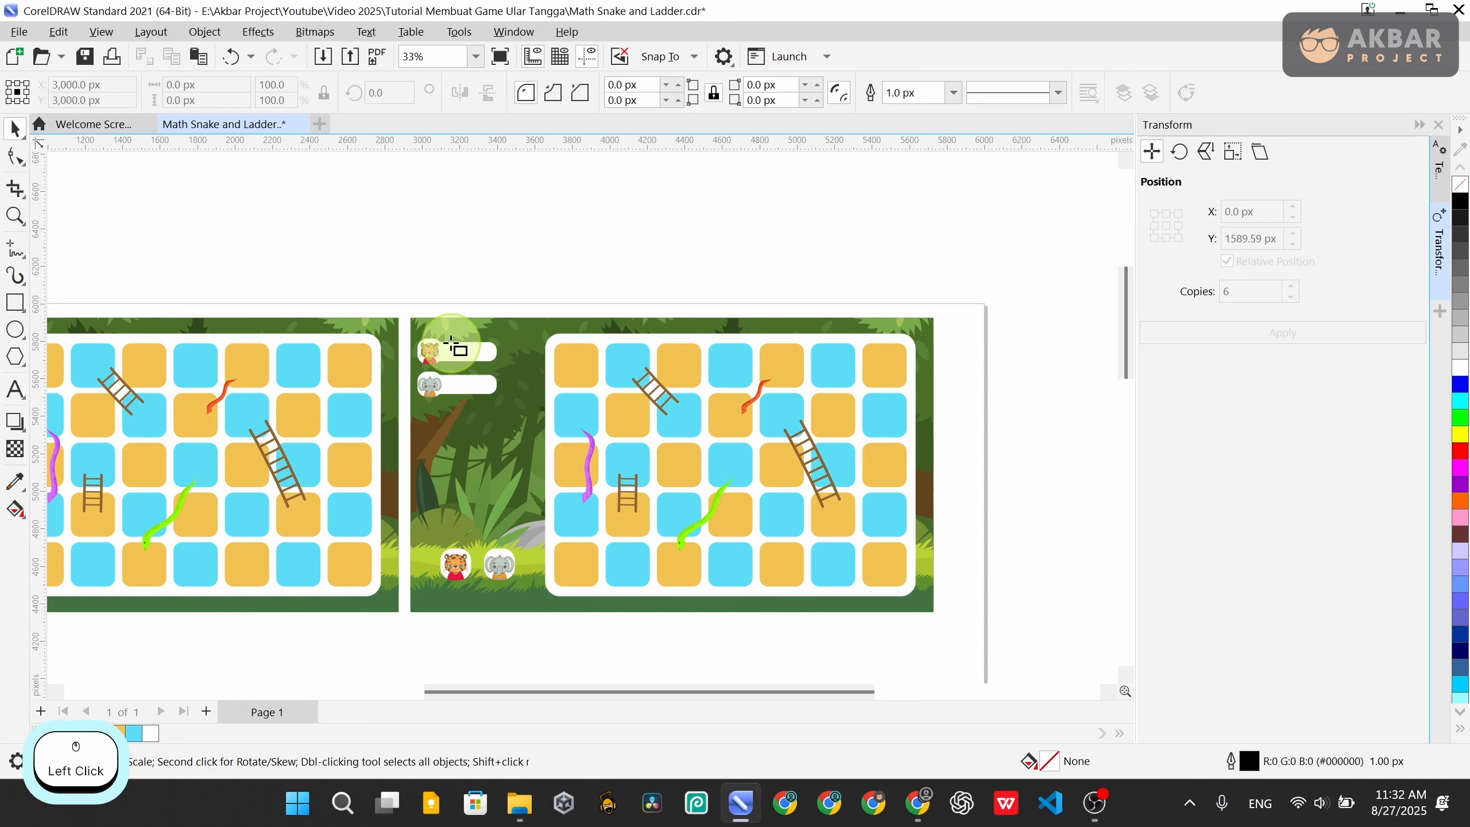
drag(411, 317, 926, 613)
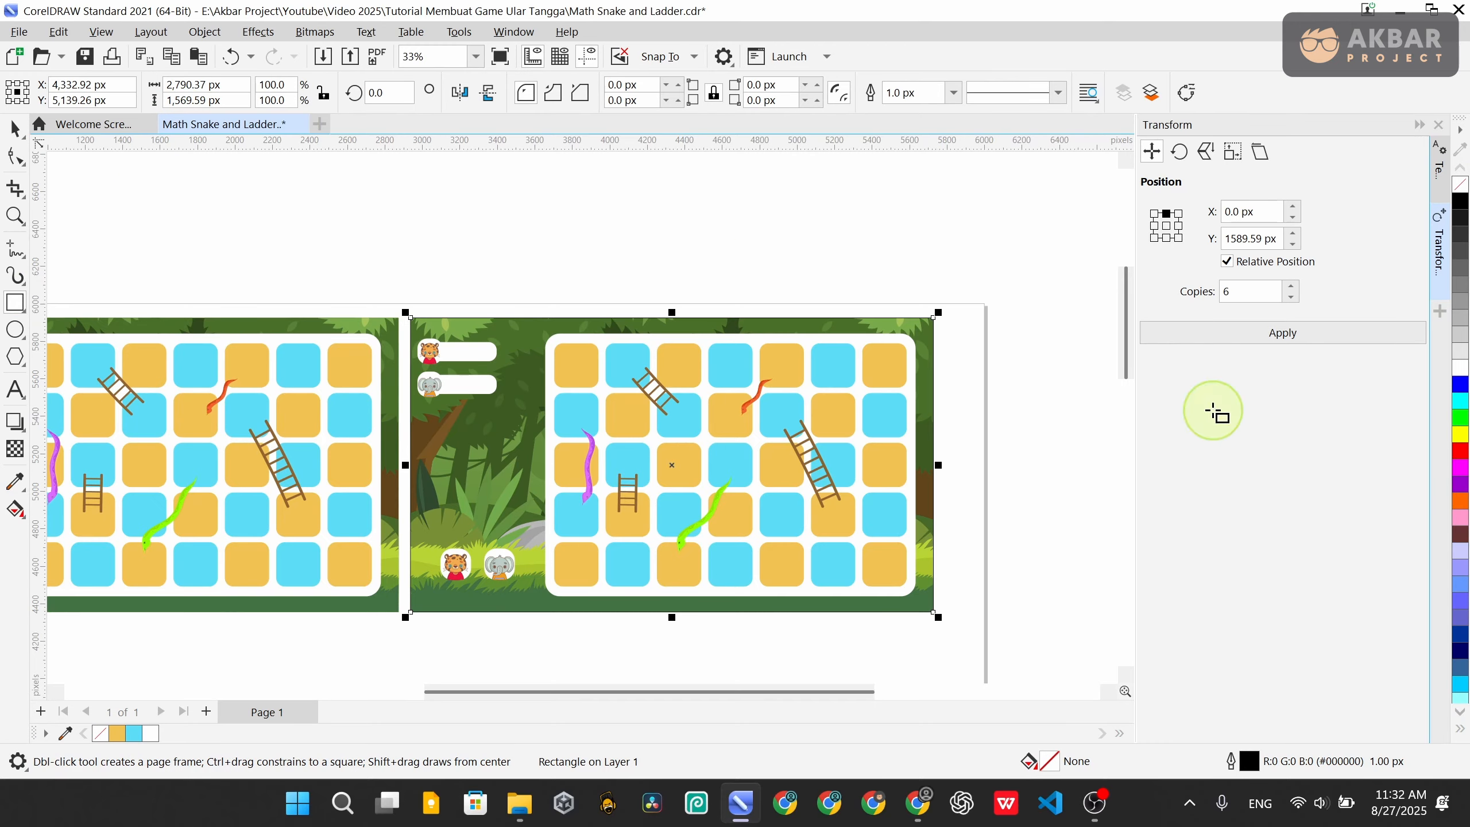
click(1462, 202)
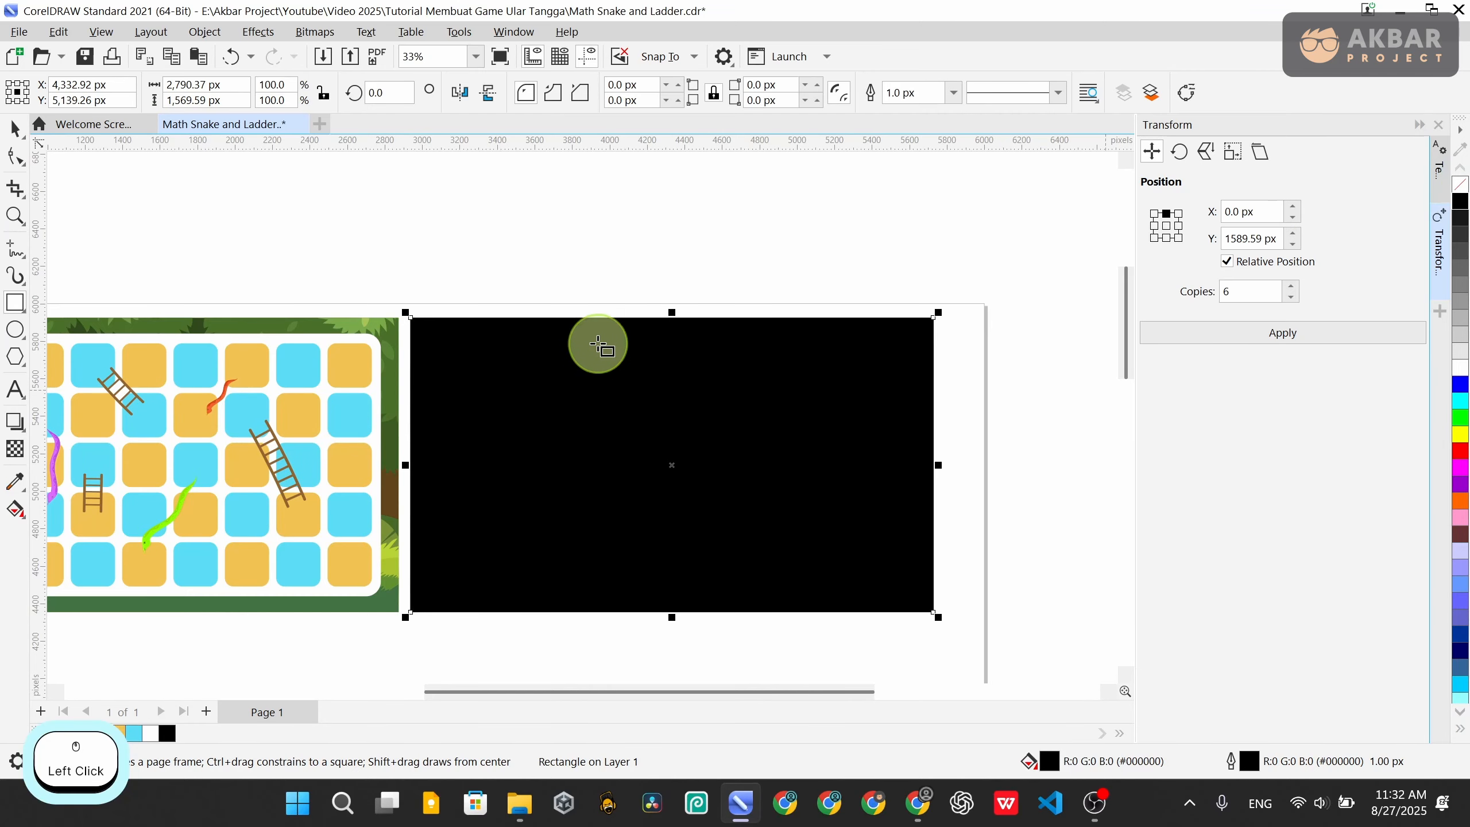
drag(847, 487, 759, 454)
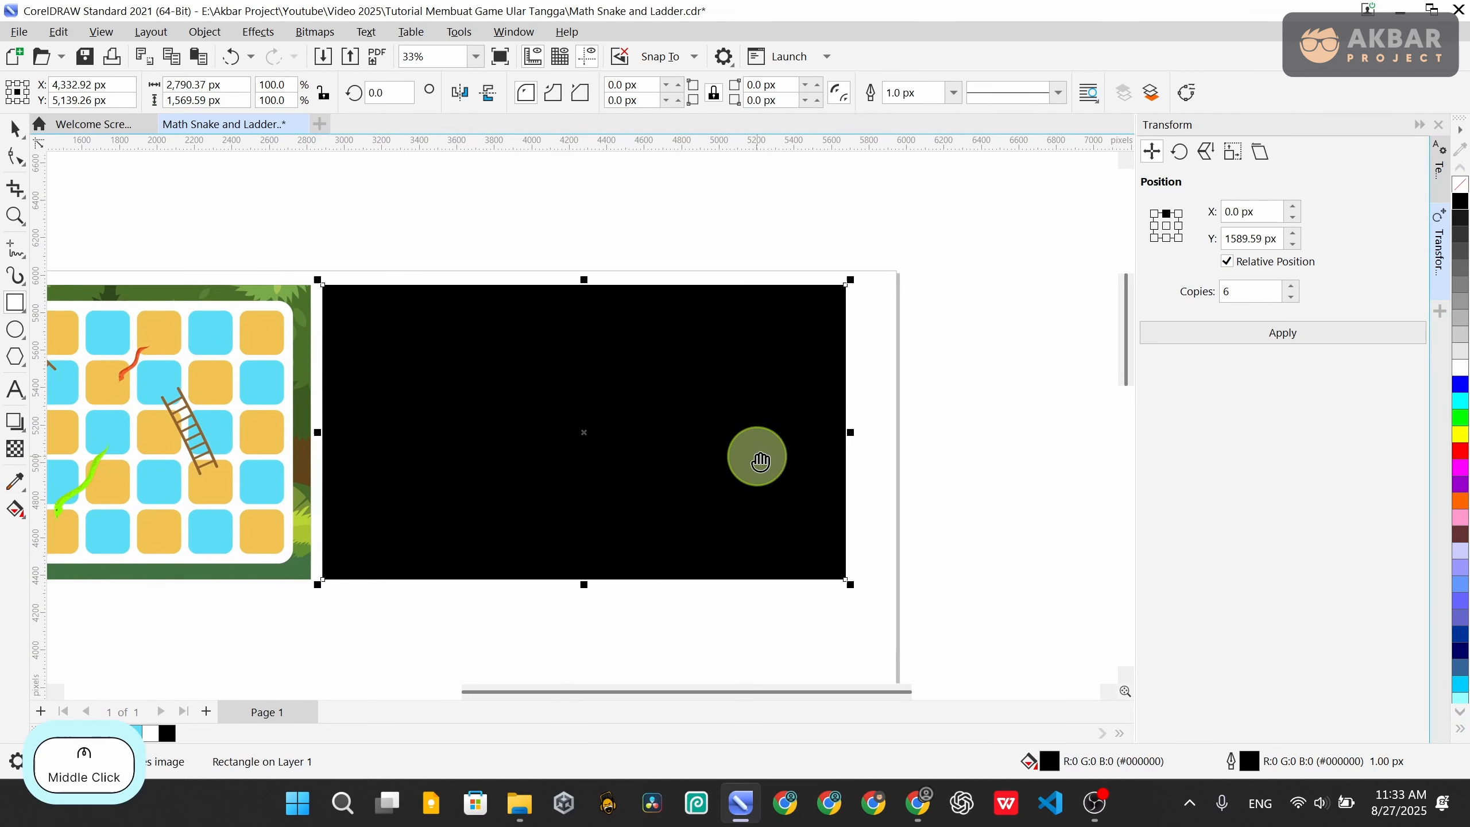
right_click(1457, 187)
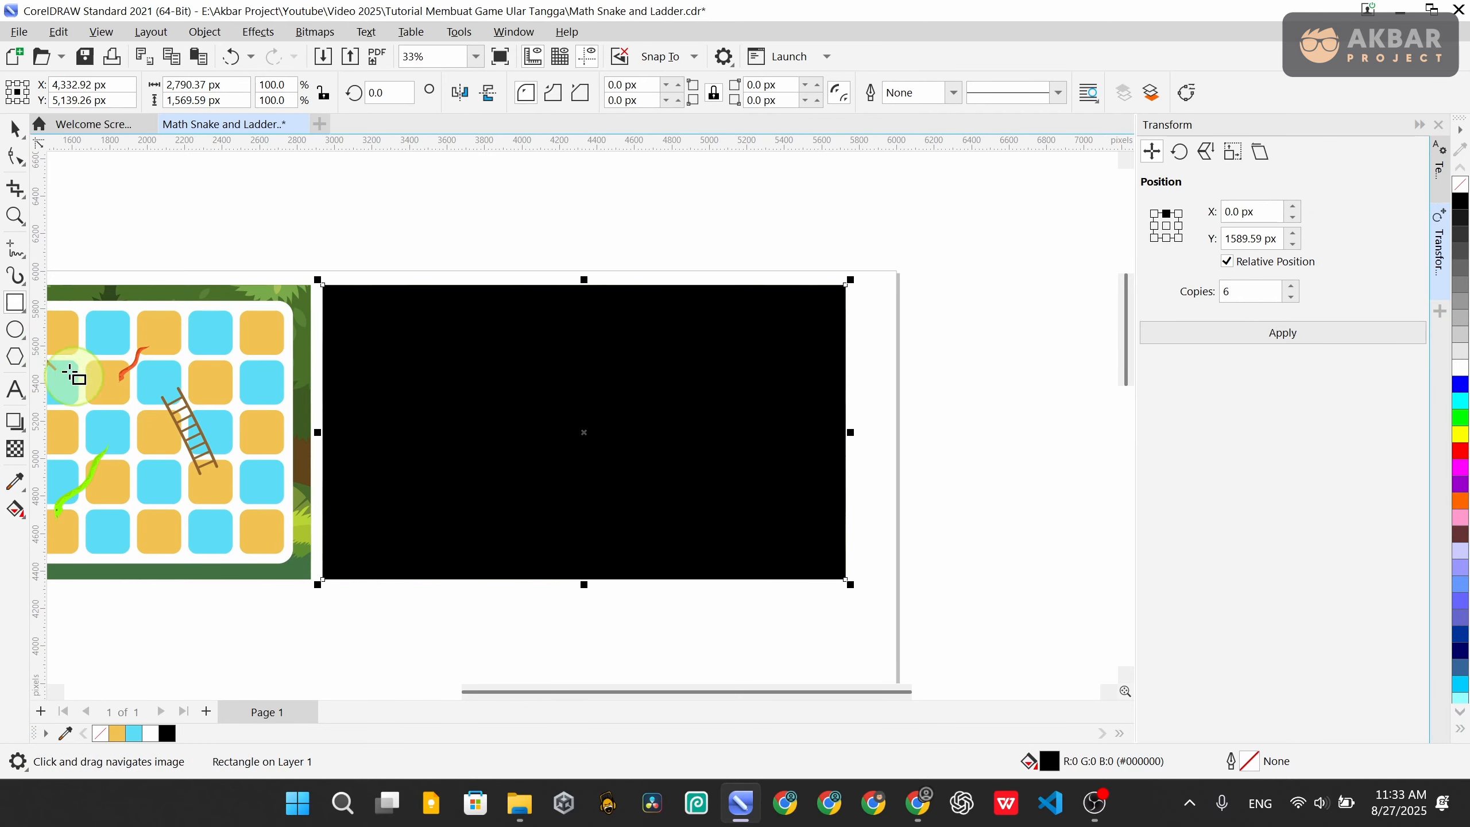
Apply uniform transparency of about 26 to the black rectangle so it darkens the copied scene
click(17, 453)
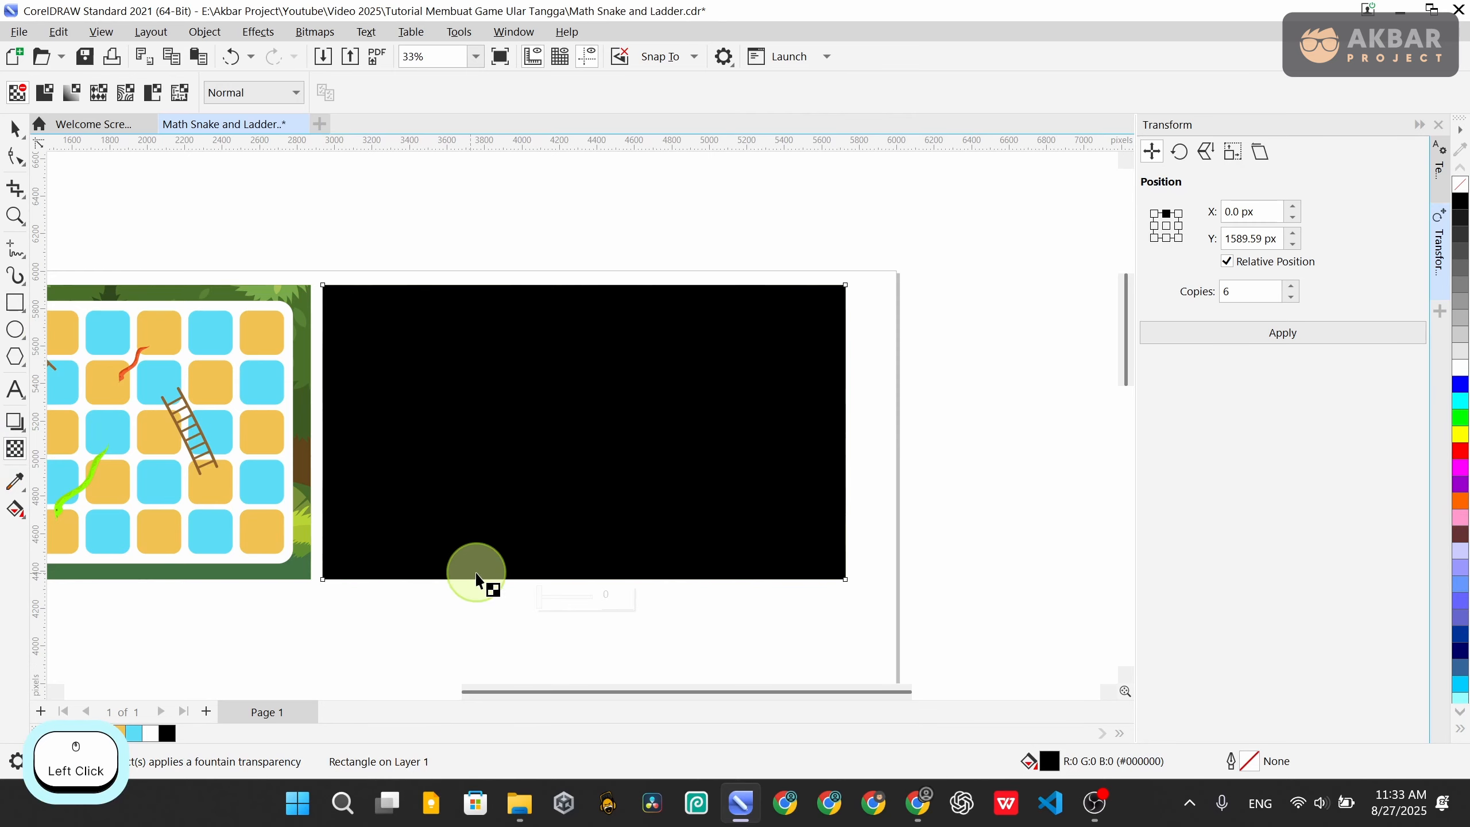
click(558, 604)
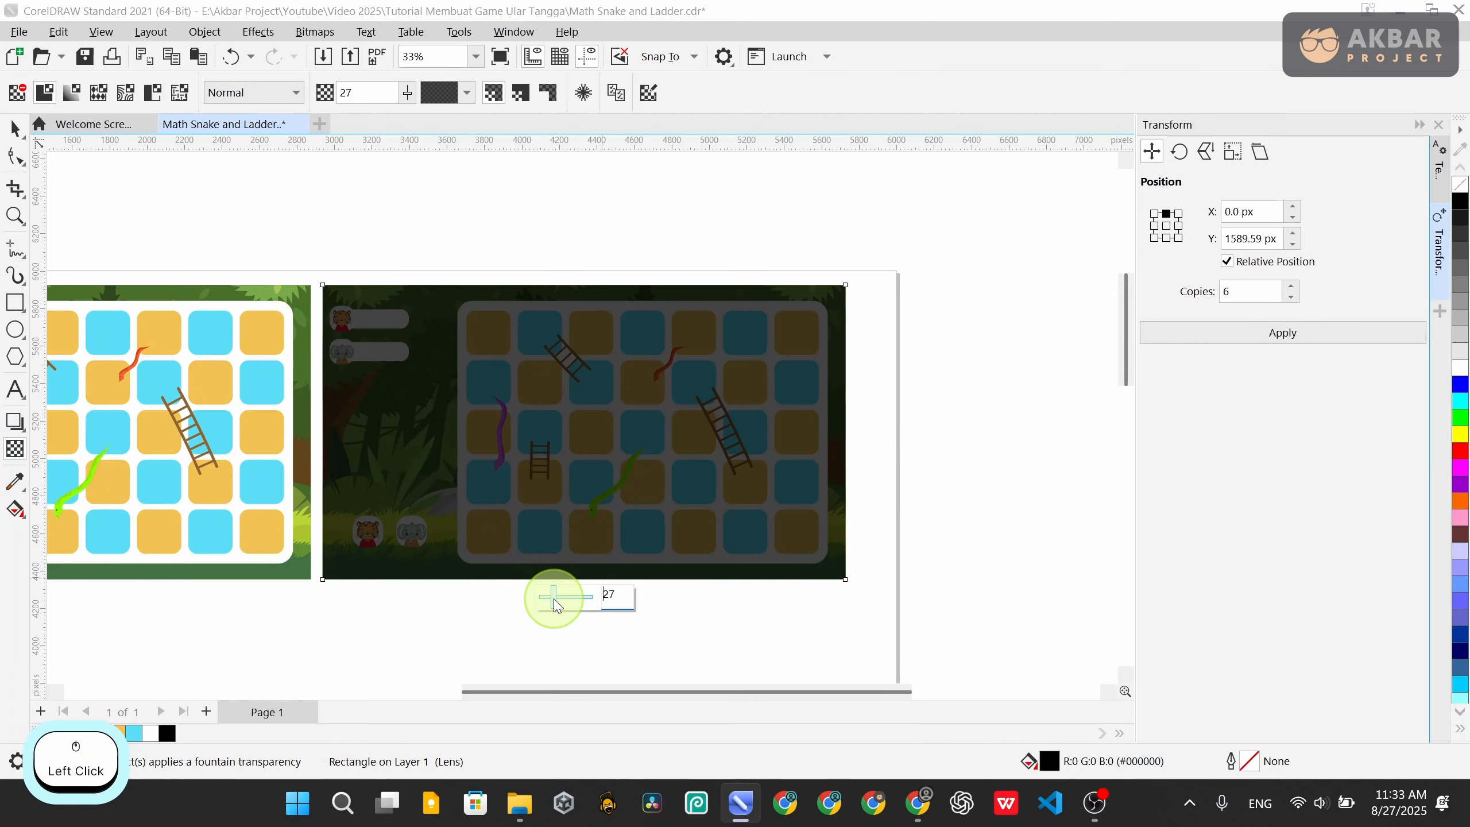
drag(553, 597, 549, 597)
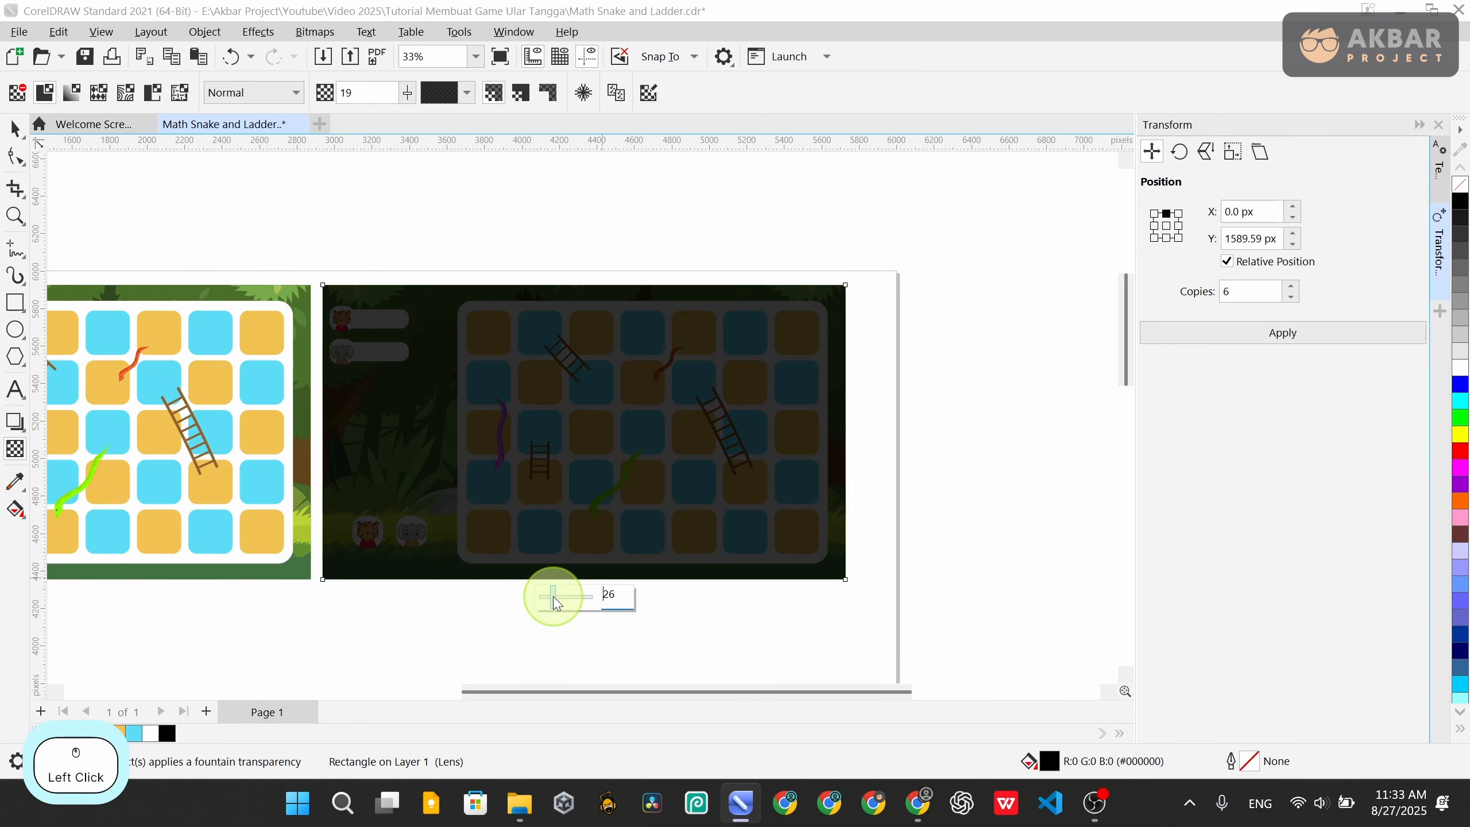
click(554, 601)
click(23, 136)
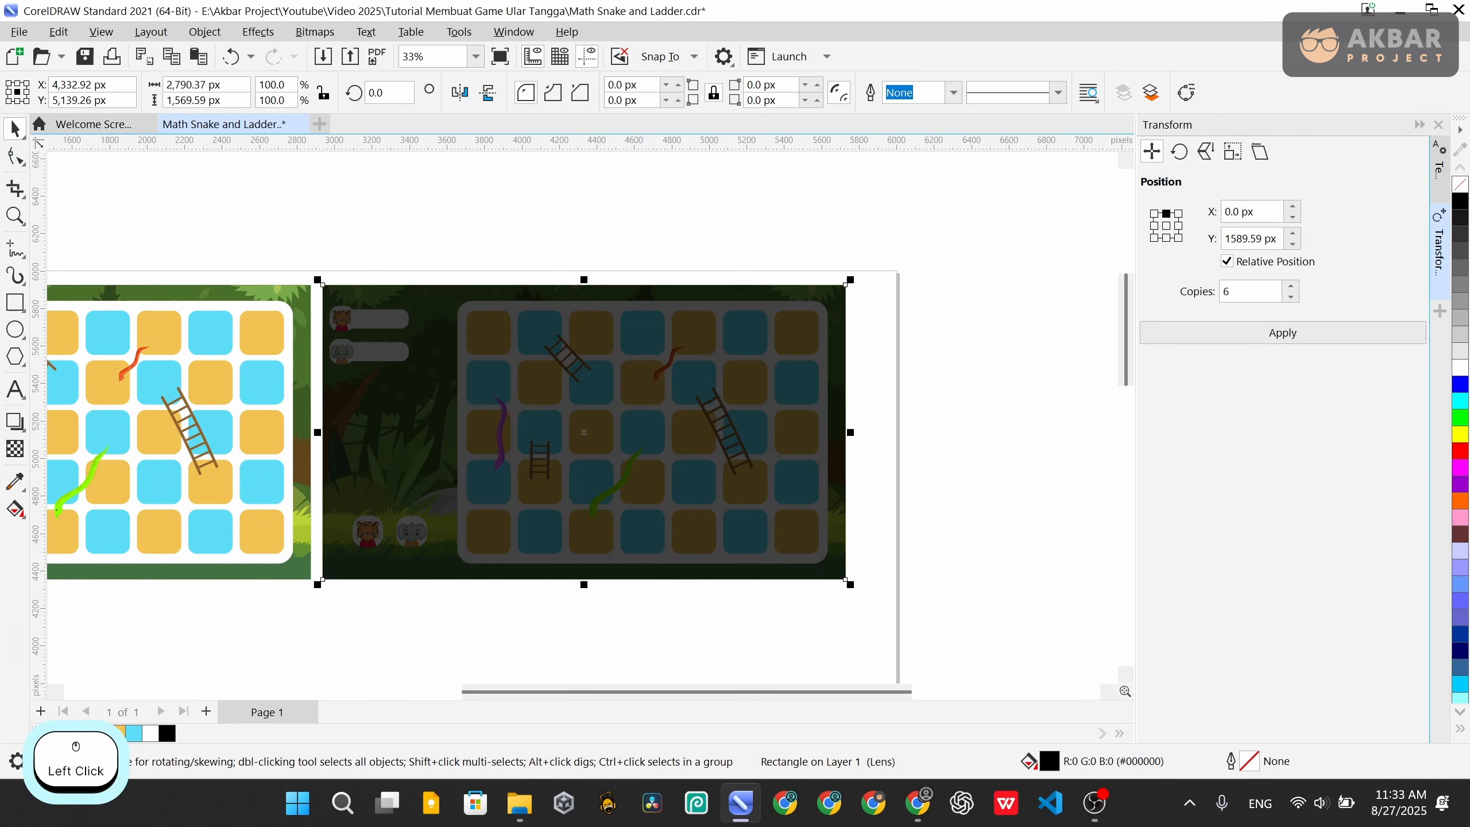
click(962, 360)
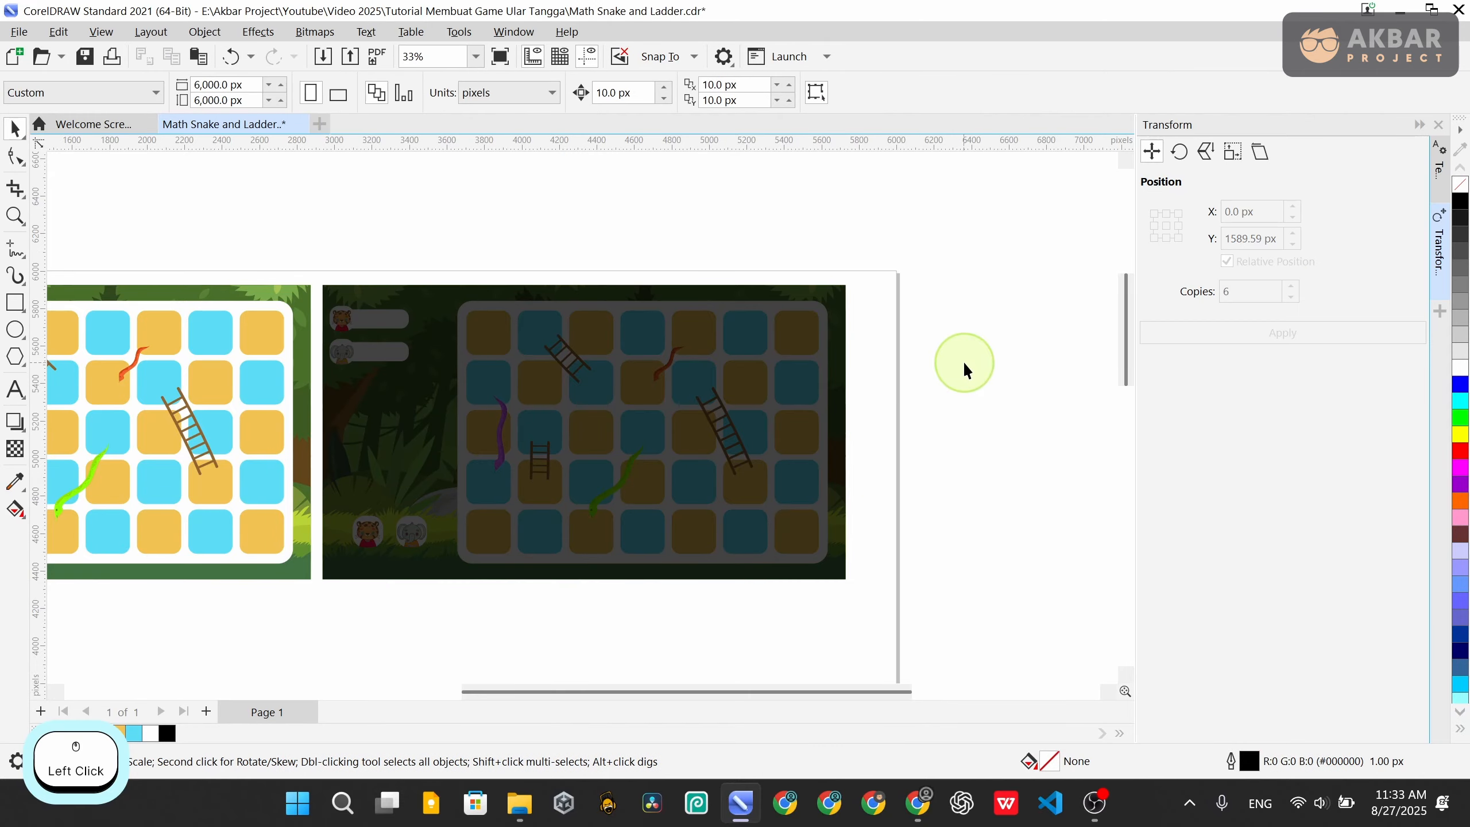
Draw a rectangle about 2,235 × 1,187 px in the middle of the darkened scene and fill it white
scroll(852, 472, down, 2)
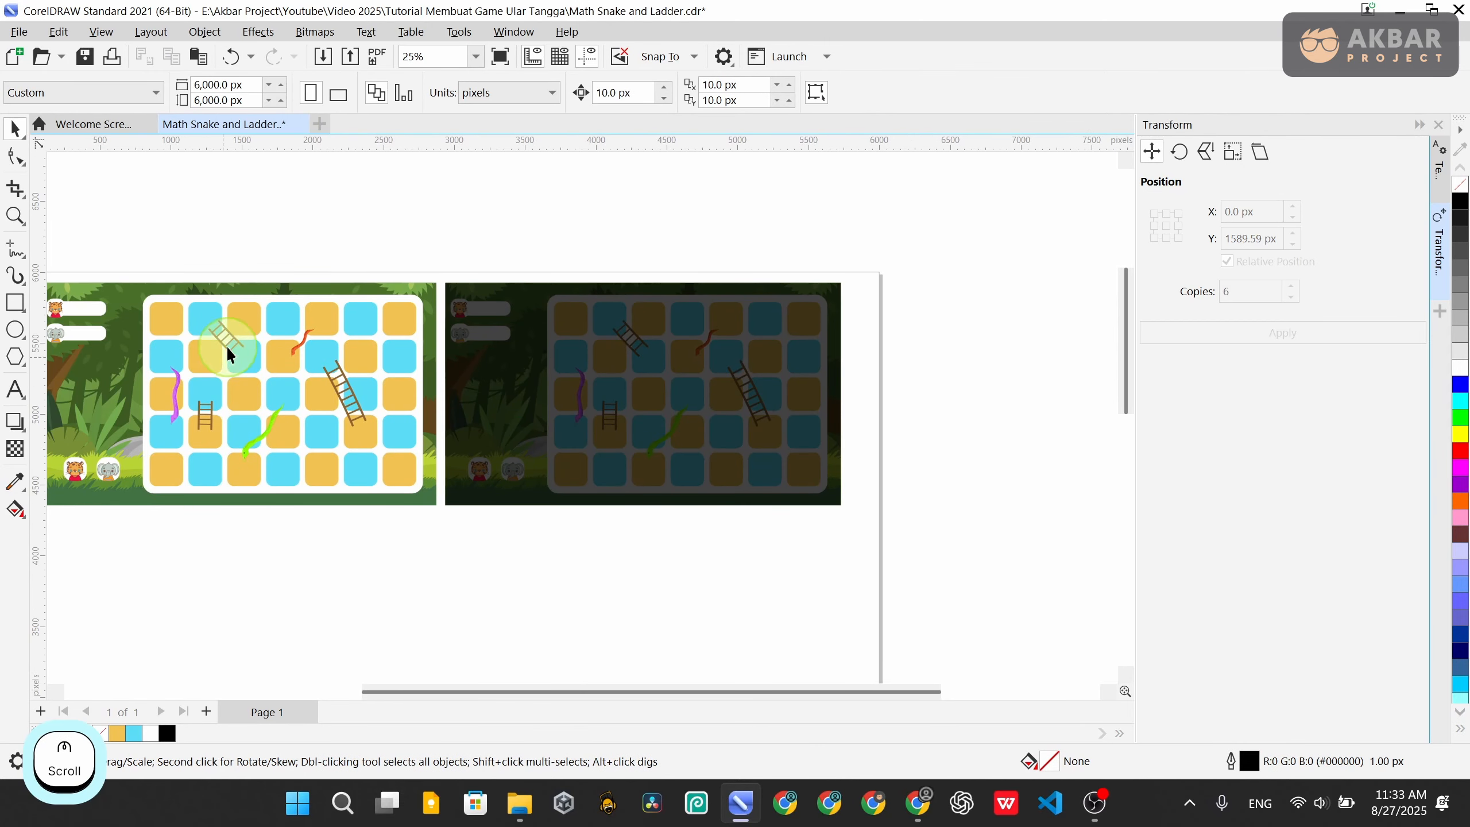
click(204, 307)
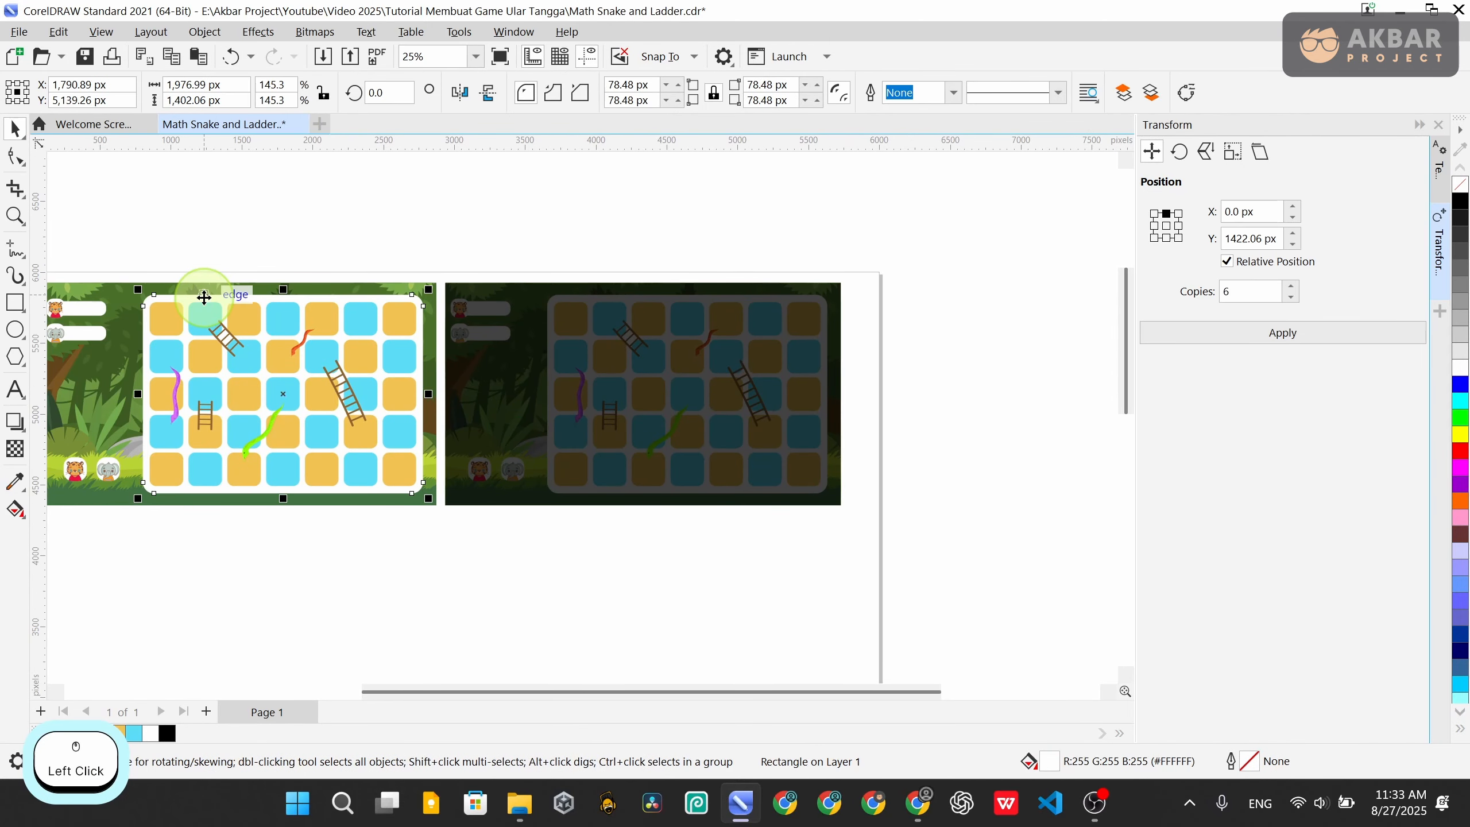
click(22, 304)
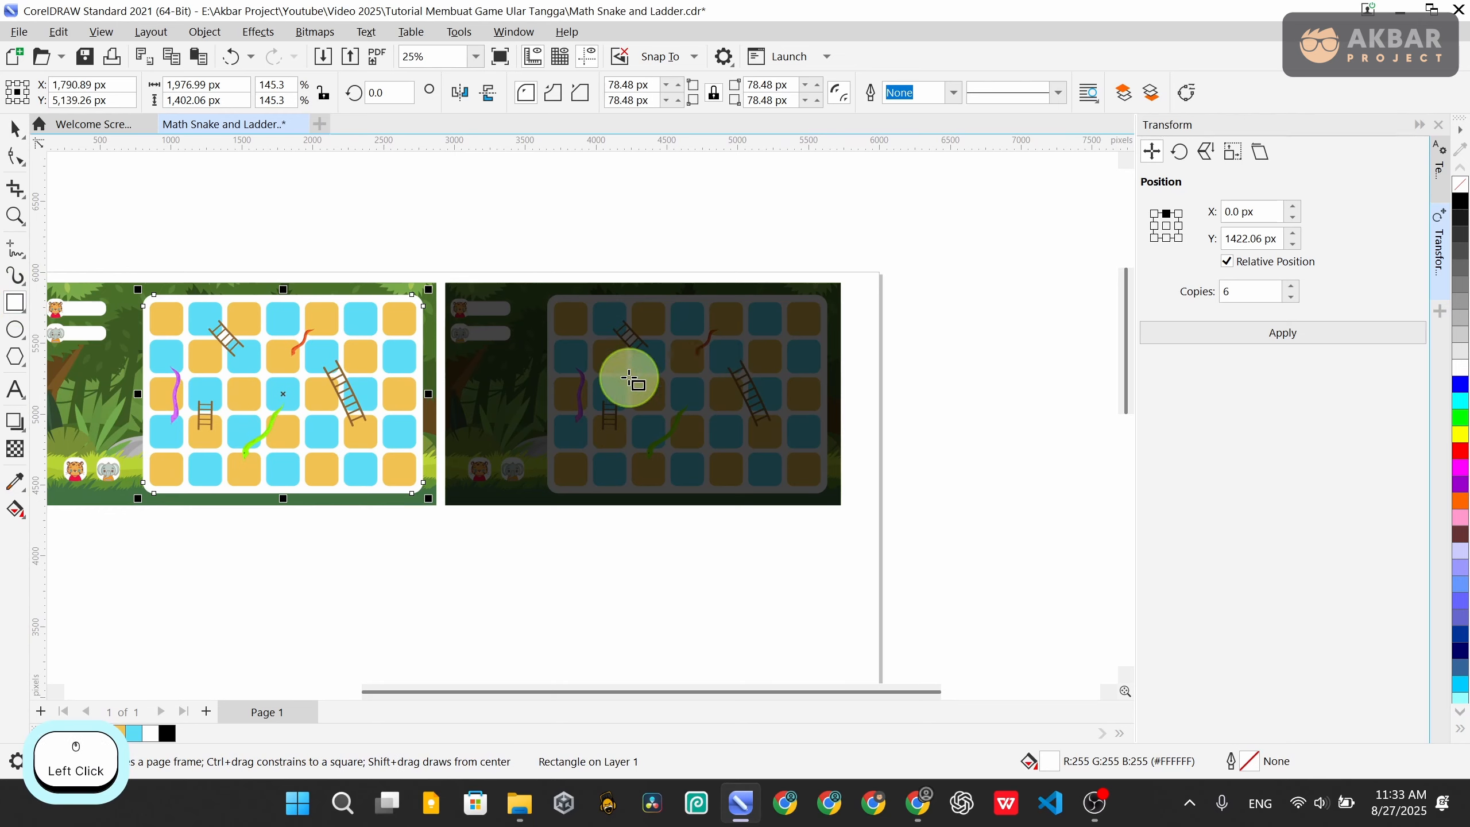
scroll(433, 291, up, 1)
drag(437, 271, 923, 531)
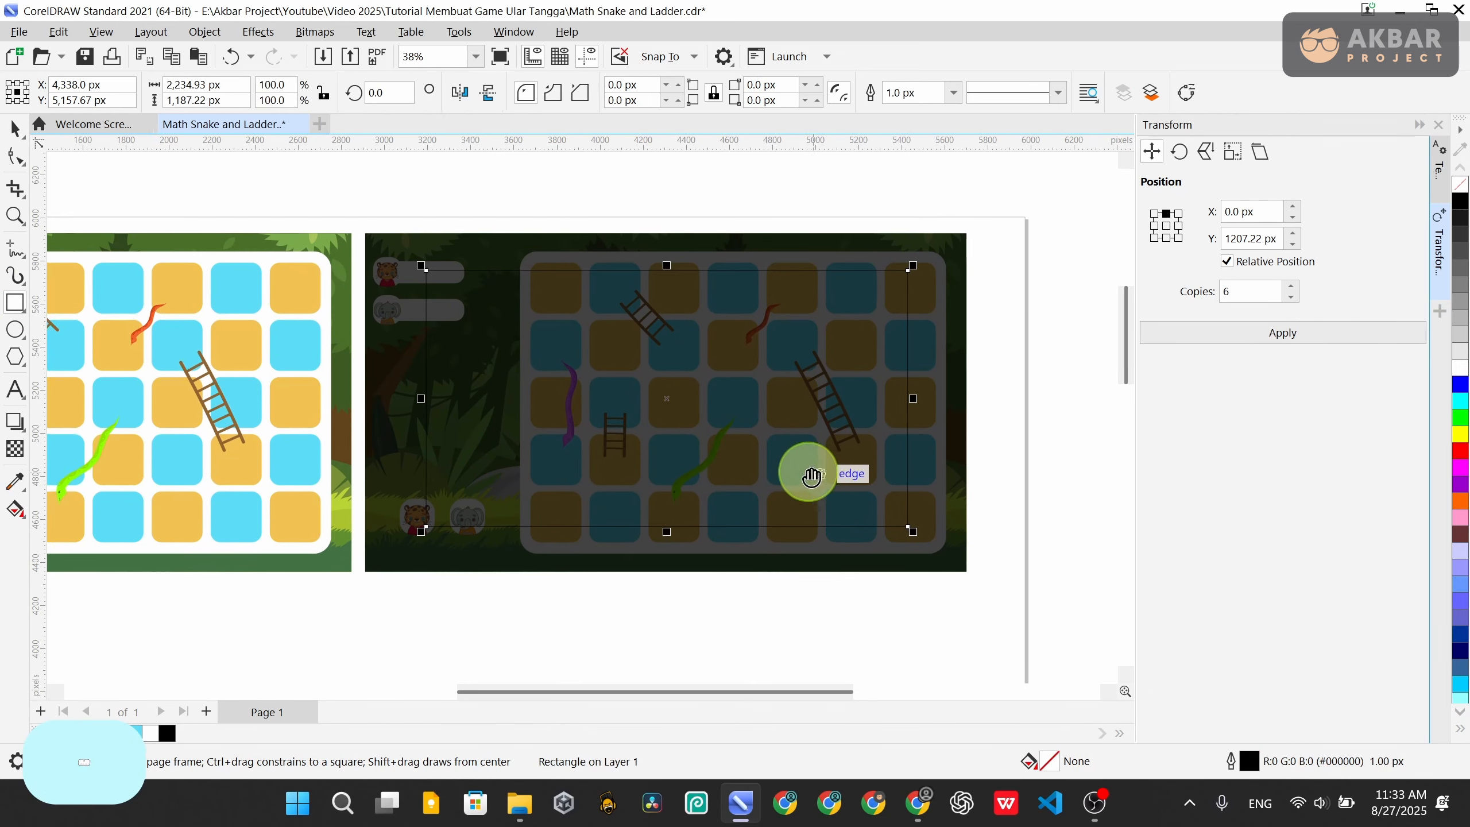
middle_click(459, 394)
click(15, 128)
click(583, 384)
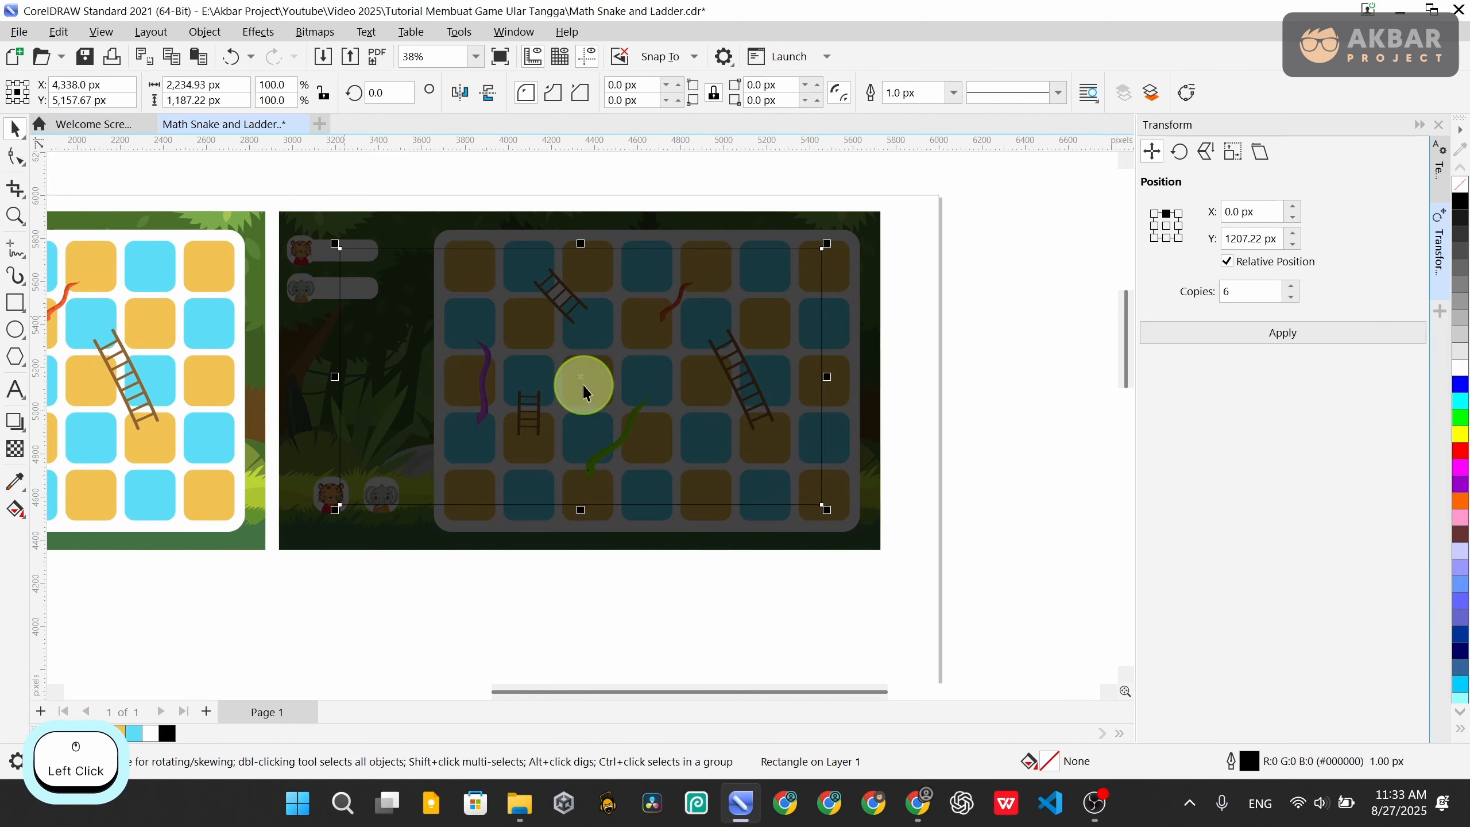
click(1381, 335)
click(1458, 368)
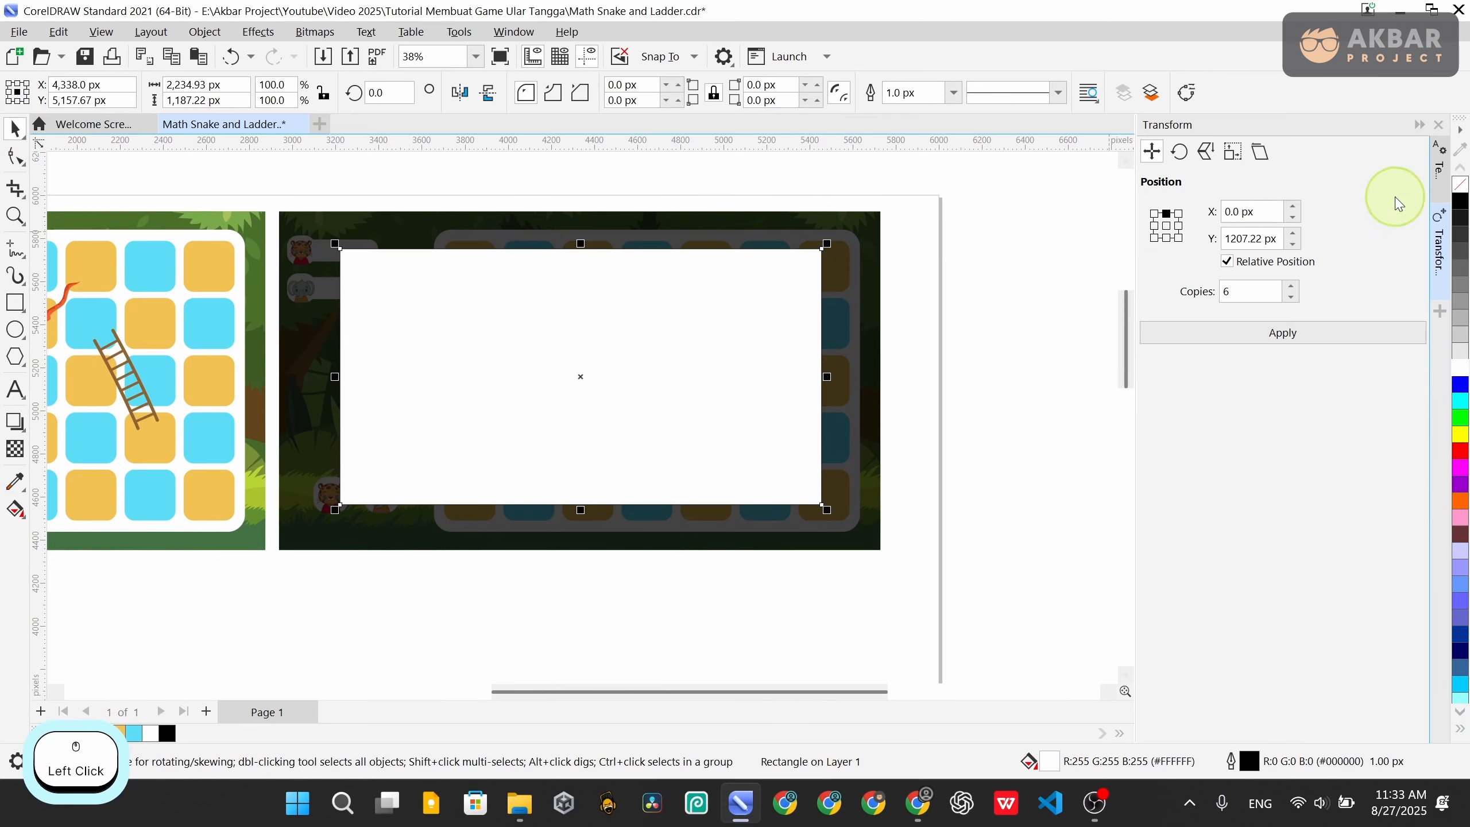
Remove the outline from the white rectangle and round all its corners to 80 px
right_click(1459, 185)
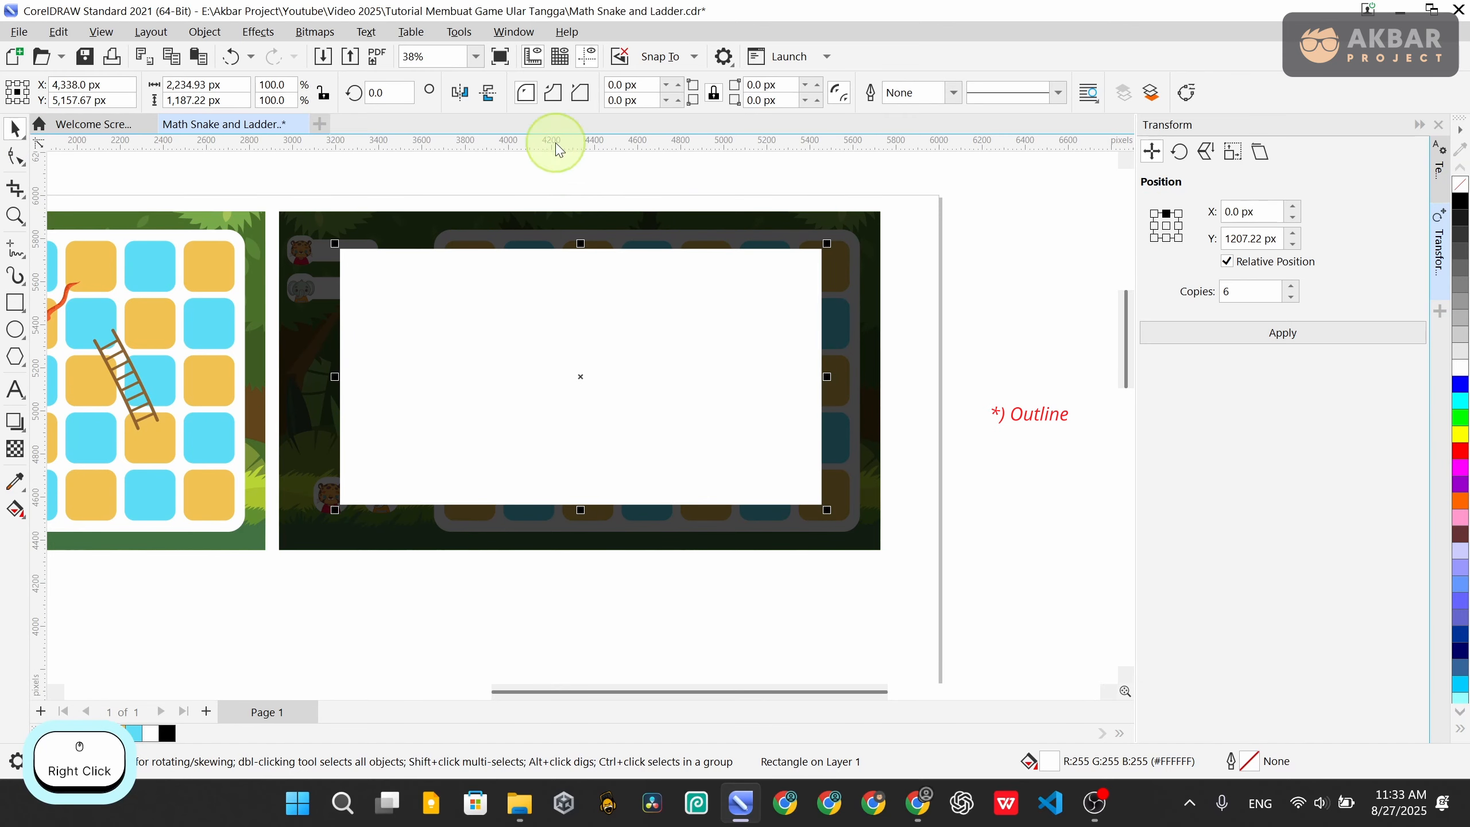
drag(673, 92, 671, 72)
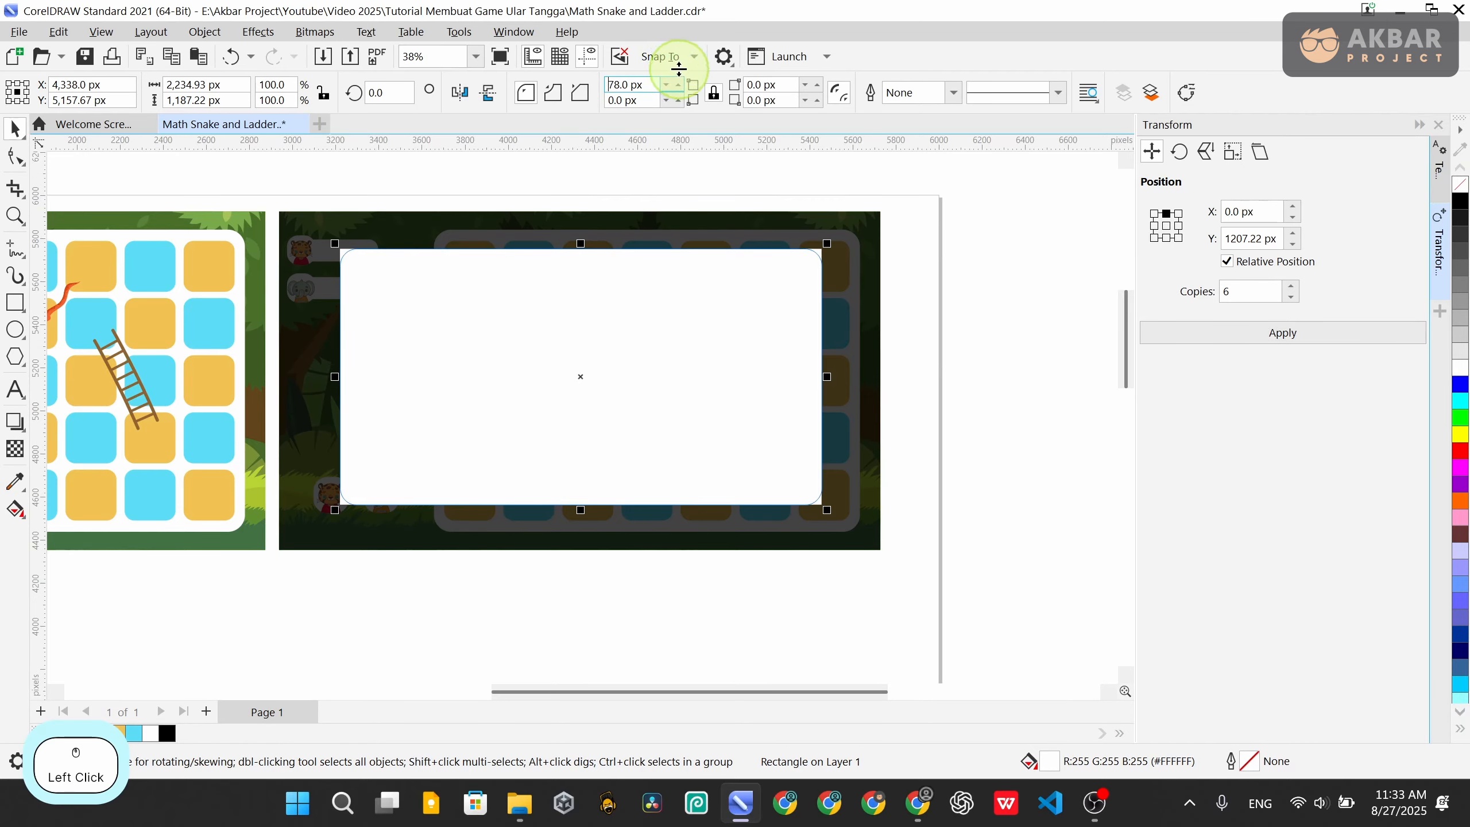
click(998, 298)
click(732, 384)
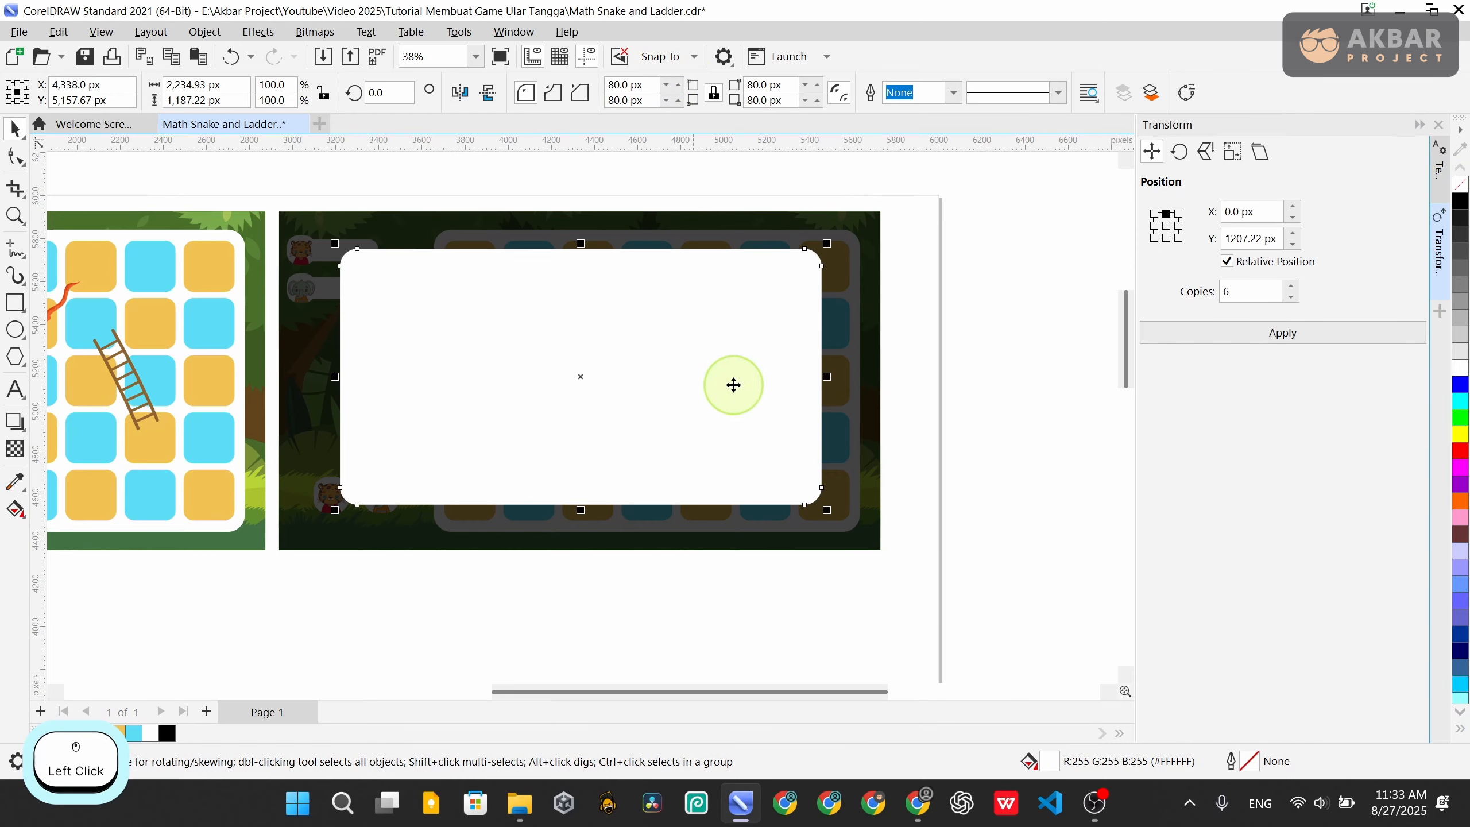
Centre the white panel horizontally and vertically on the darkened game board background
shift+click(869, 470)
key(c)
key(e)
click(990, 452)
scroll(570, 322, down, 4)
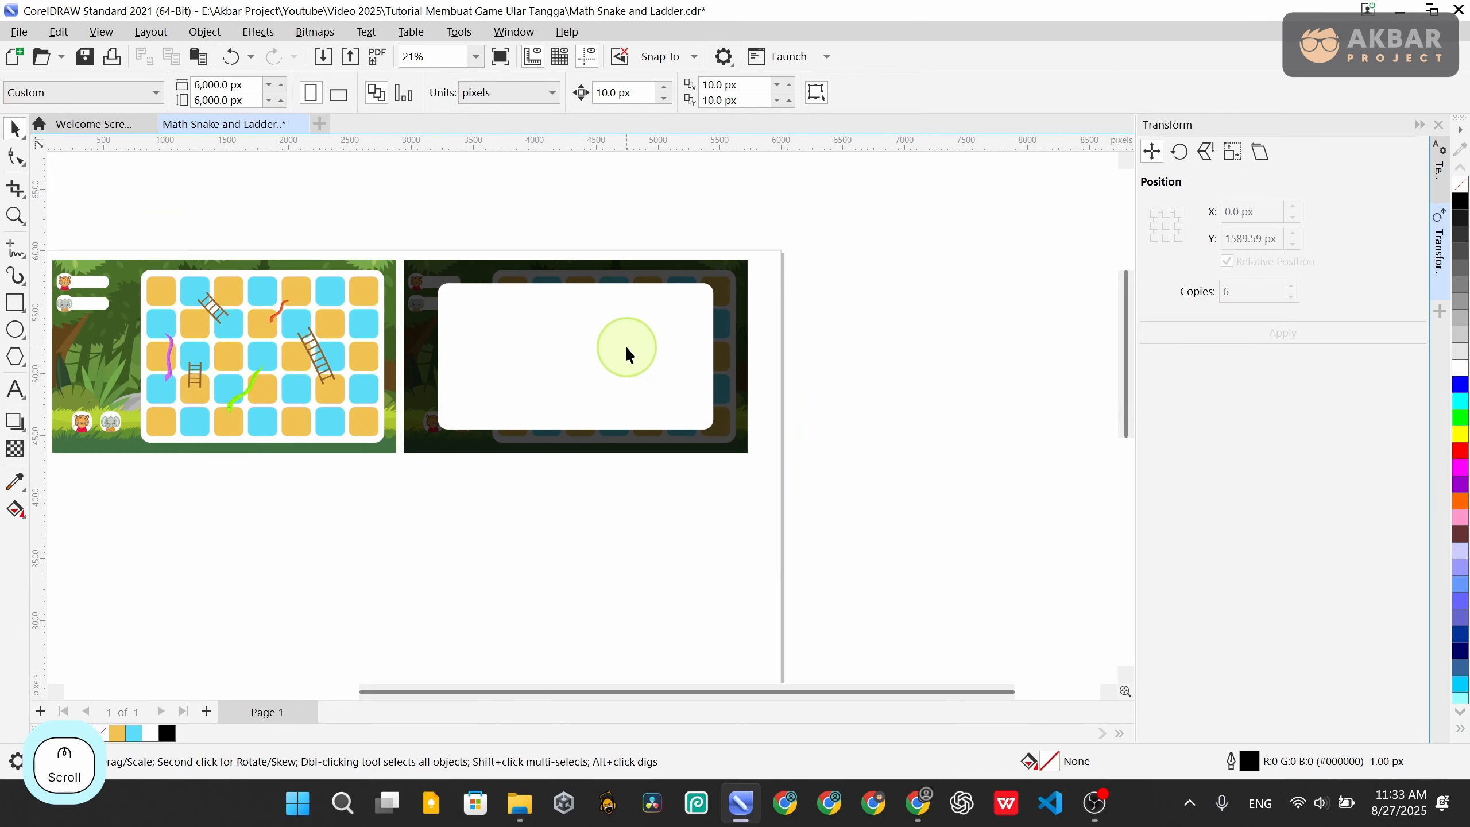
Duplicate the white panel, scale the copy to about 95.3% from its centre, and shorten it to about 454 px high along the panel's upper edge
scroll(533, 367, up, 3)
click(588, 322)
key(ctrl+c)
key(ctrl+v)
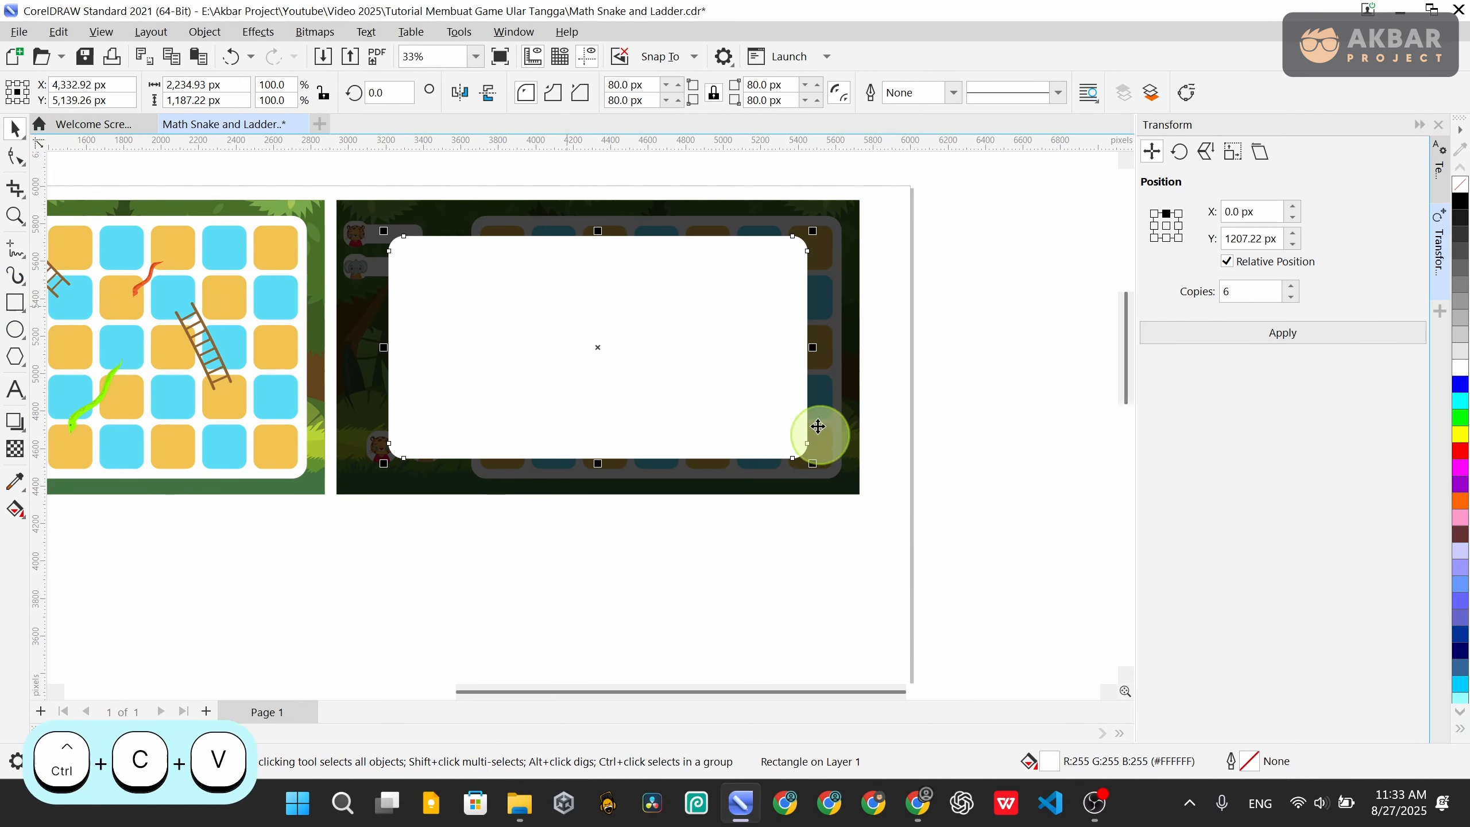
drag(812, 463, 802, 458)
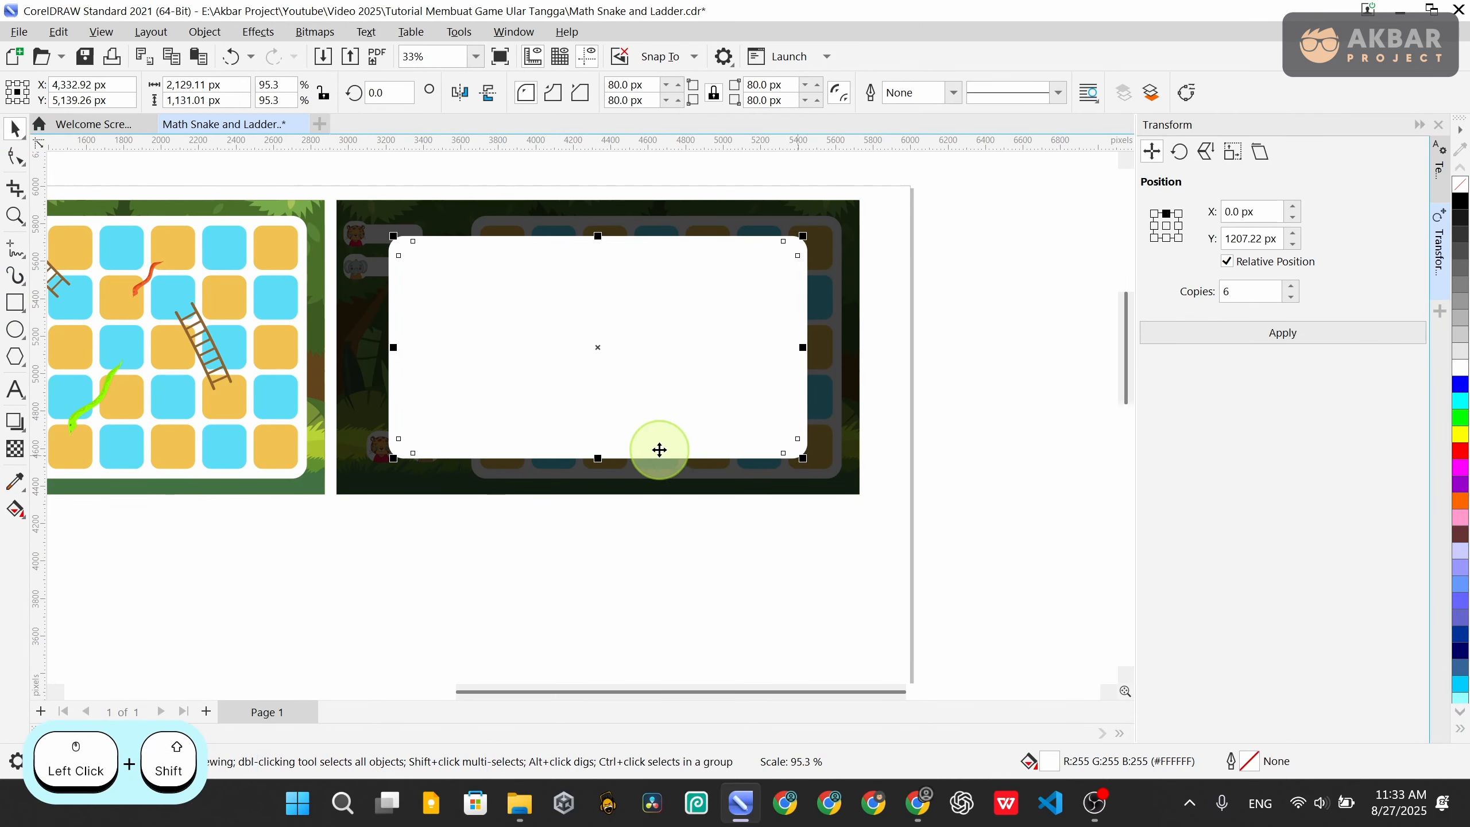
drag(605, 460, 607, 236)
scroll(580, 252, up, 2)
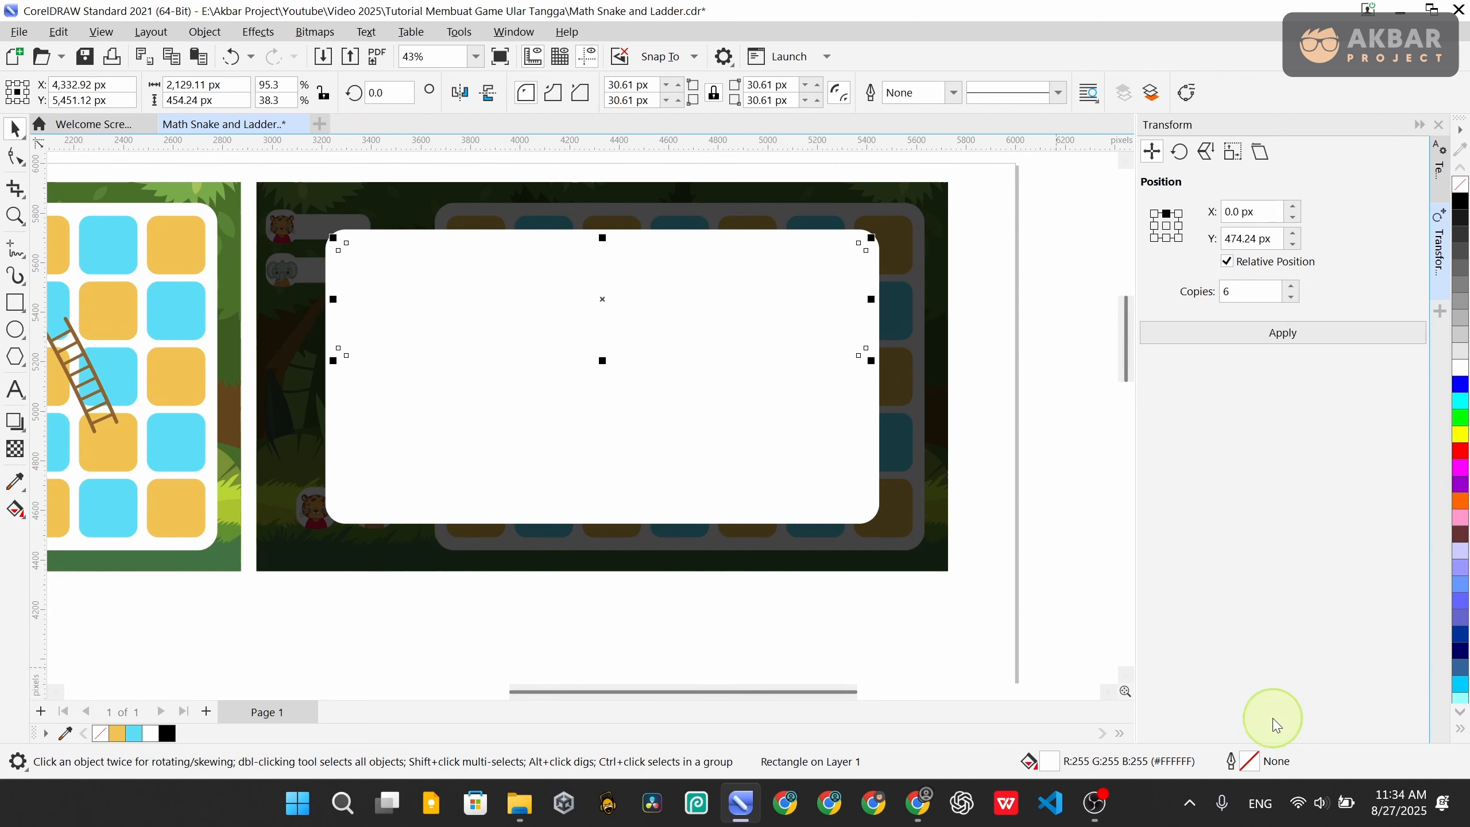
Fill the shortened copy with the orange document colour and lighten it to pale cream #FFF6E0
click(112, 736)
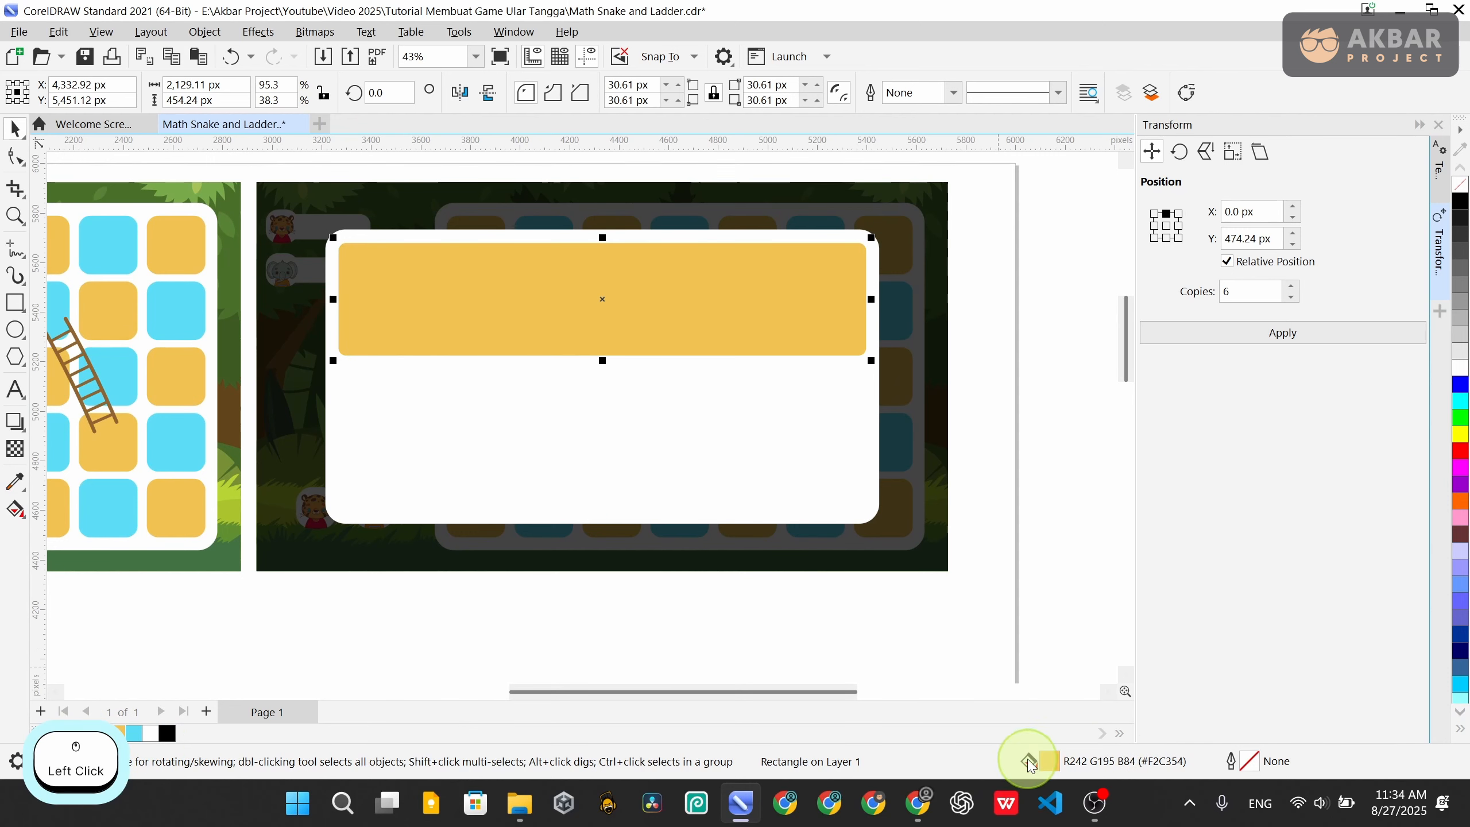
double_click(1050, 762)
click(493, 208)
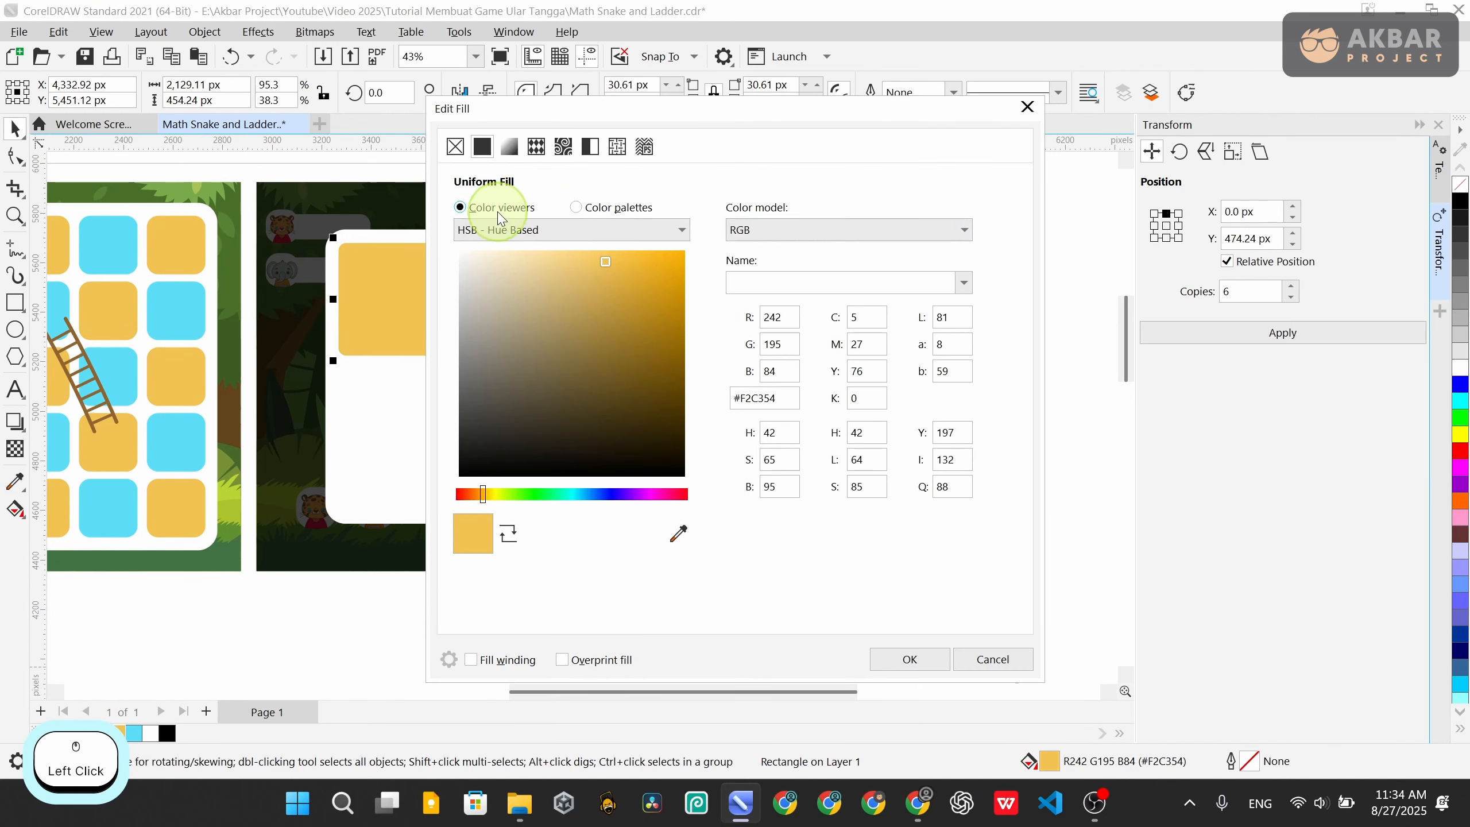
drag(625, 108, 914, 116)
click(778, 257)
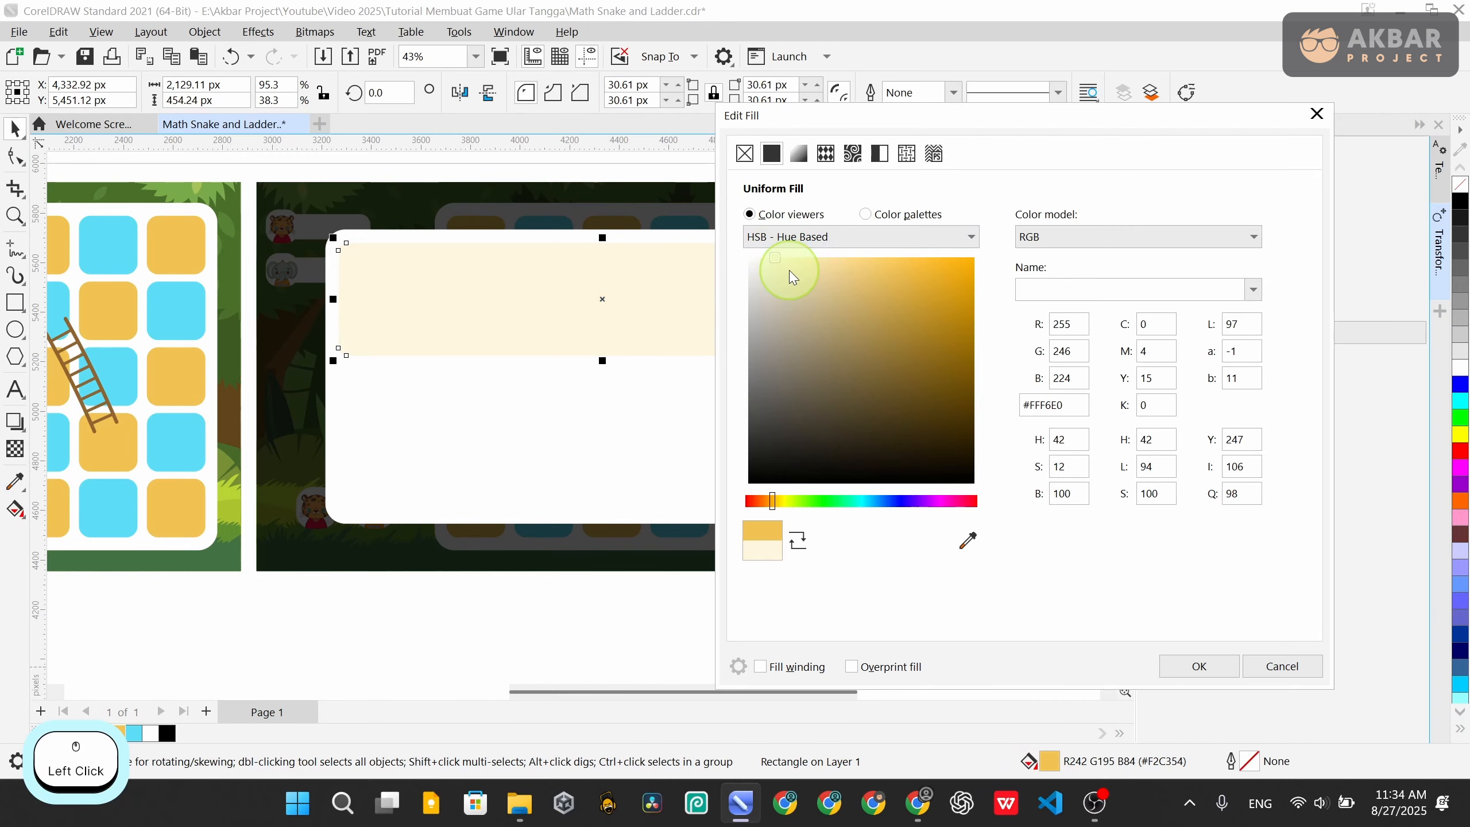
click(1192, 666)
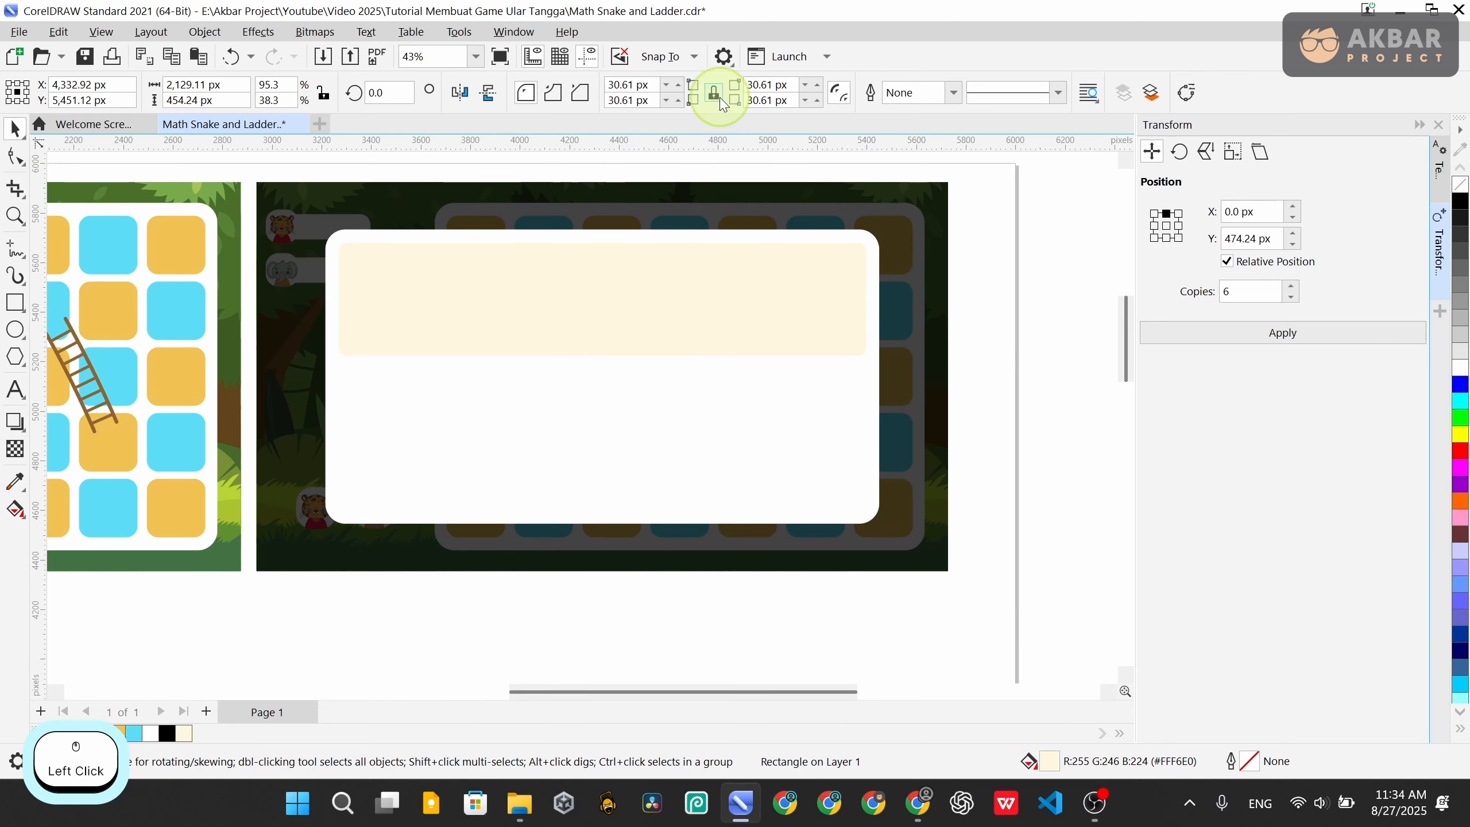
Increase the corner radius of the cream box to 60.61 px on all corners
click(818, 92)
drag(815, 85, 816, 83)
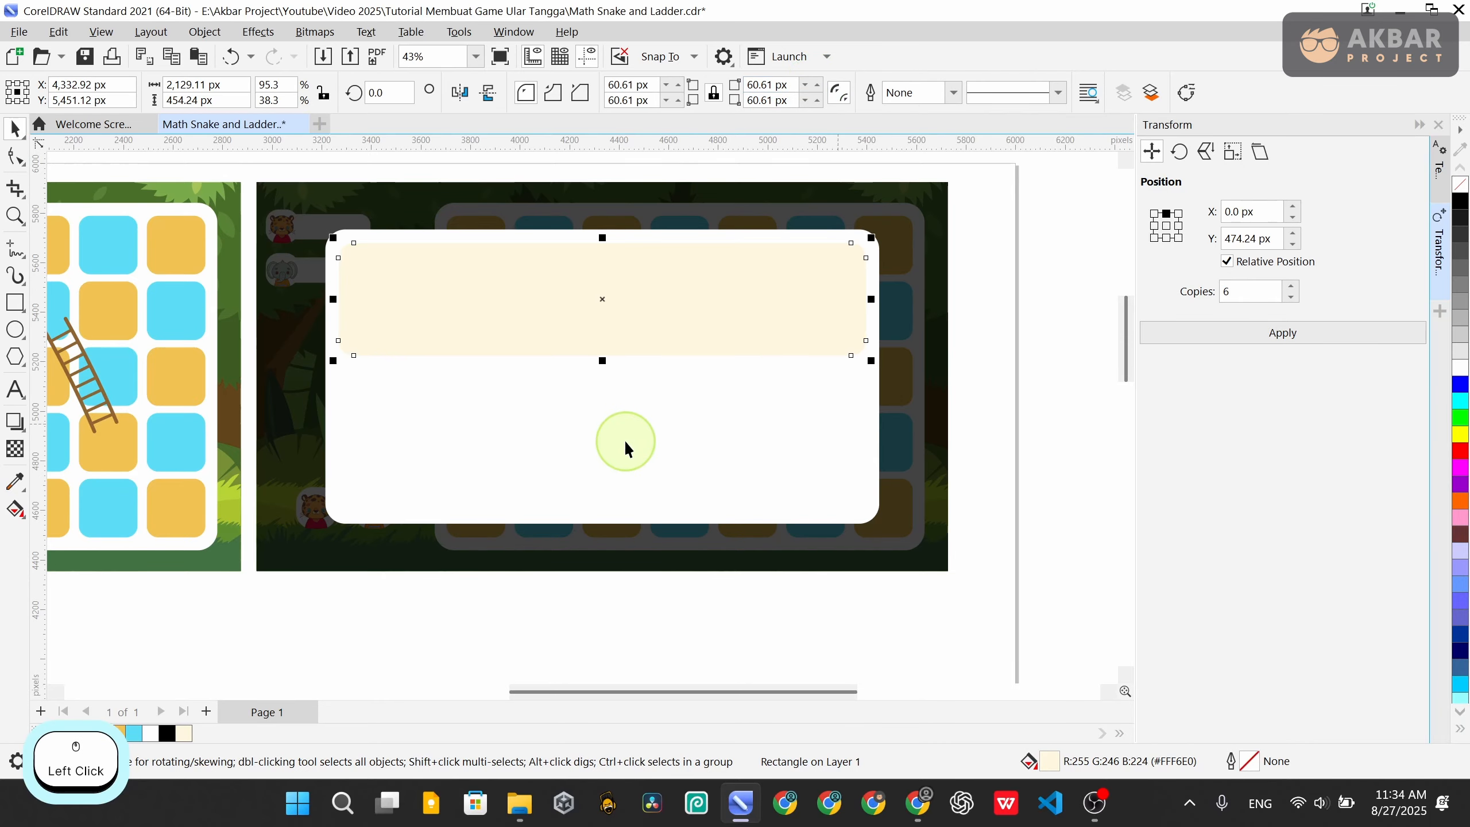
shift+click(646, 405)
shift+click(700, 443)
scroll(785, 324, down, 1)
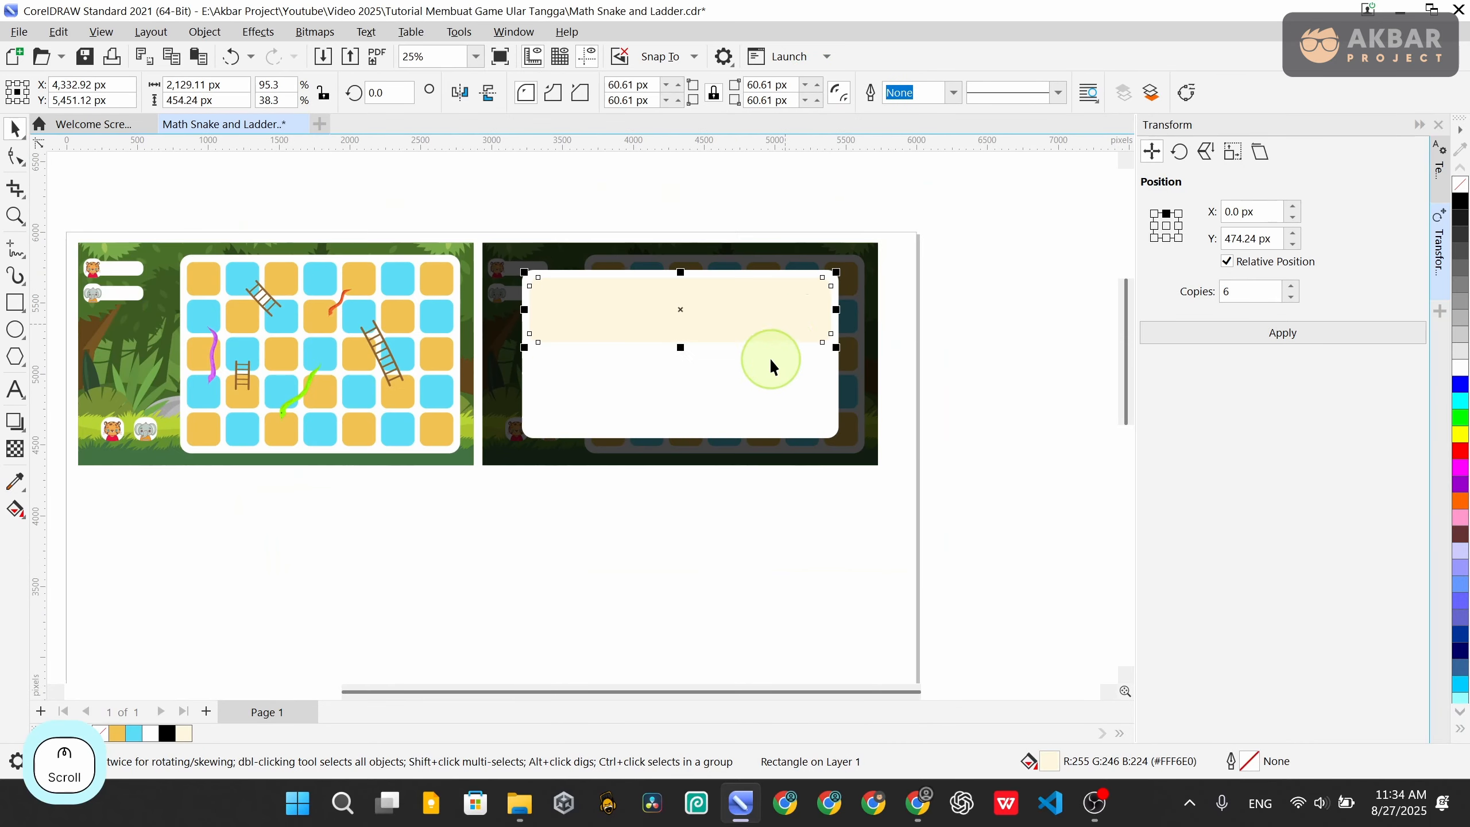
scroll(769, 357, up, 1)
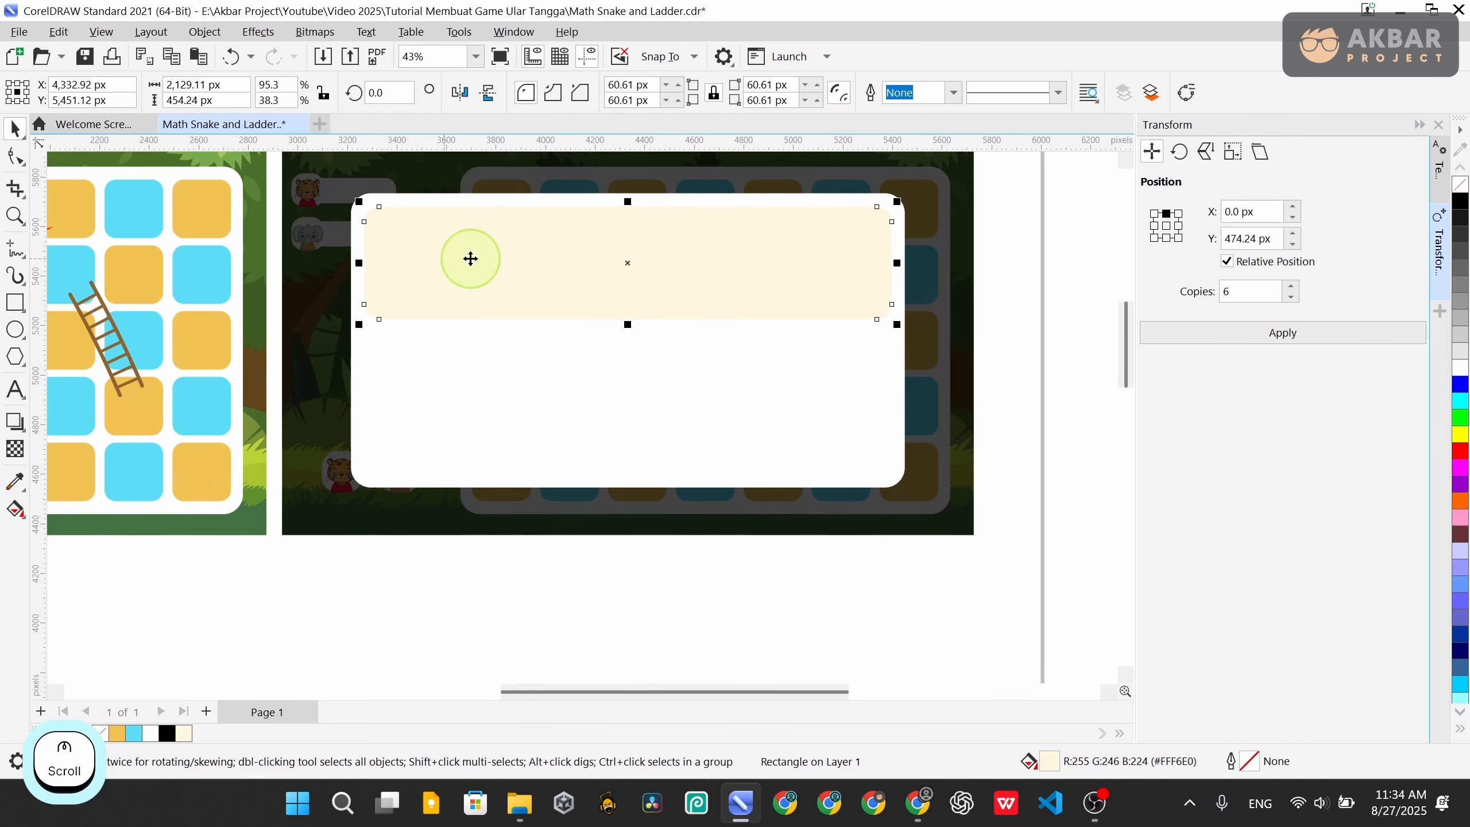
Duplicate the cream box directly below itself and scale the copy down to about 997 by 213 px
key(ctrl+c)
key(ctrl+v)
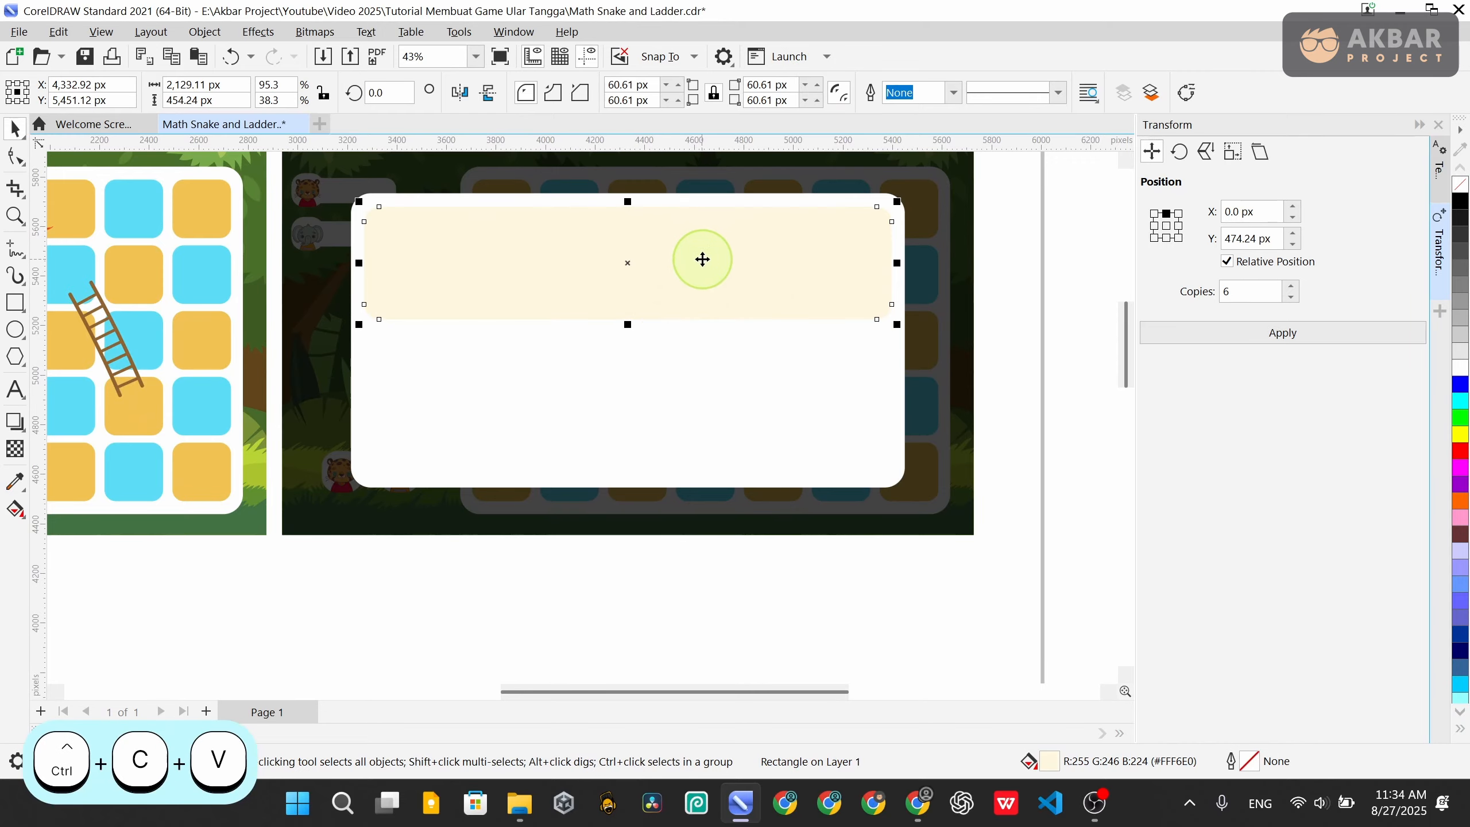
drag(704, 251, 741, 369)
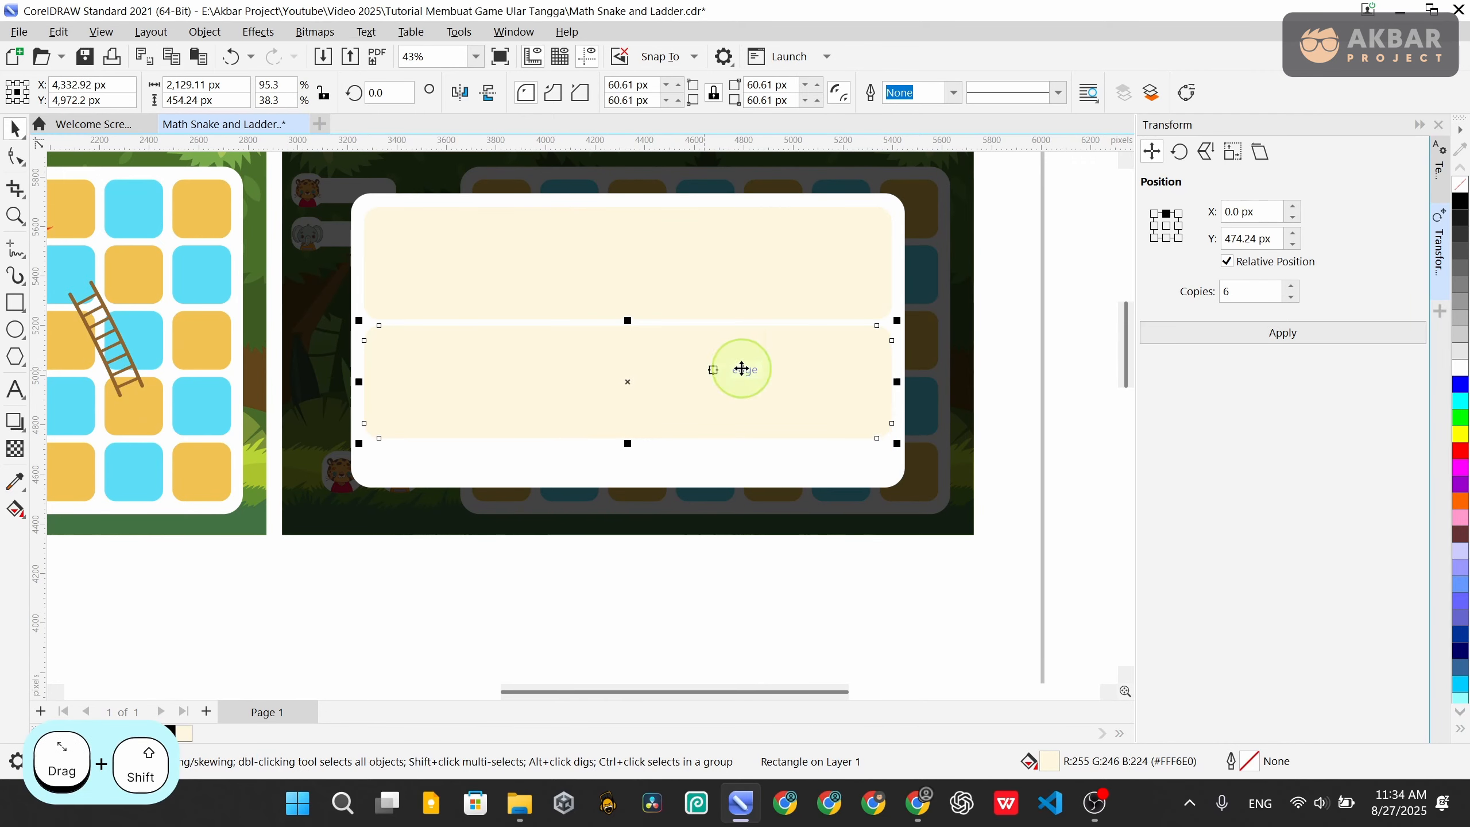
drag(903, 447, 624, 409)
scroll(518, 355, up, 1)
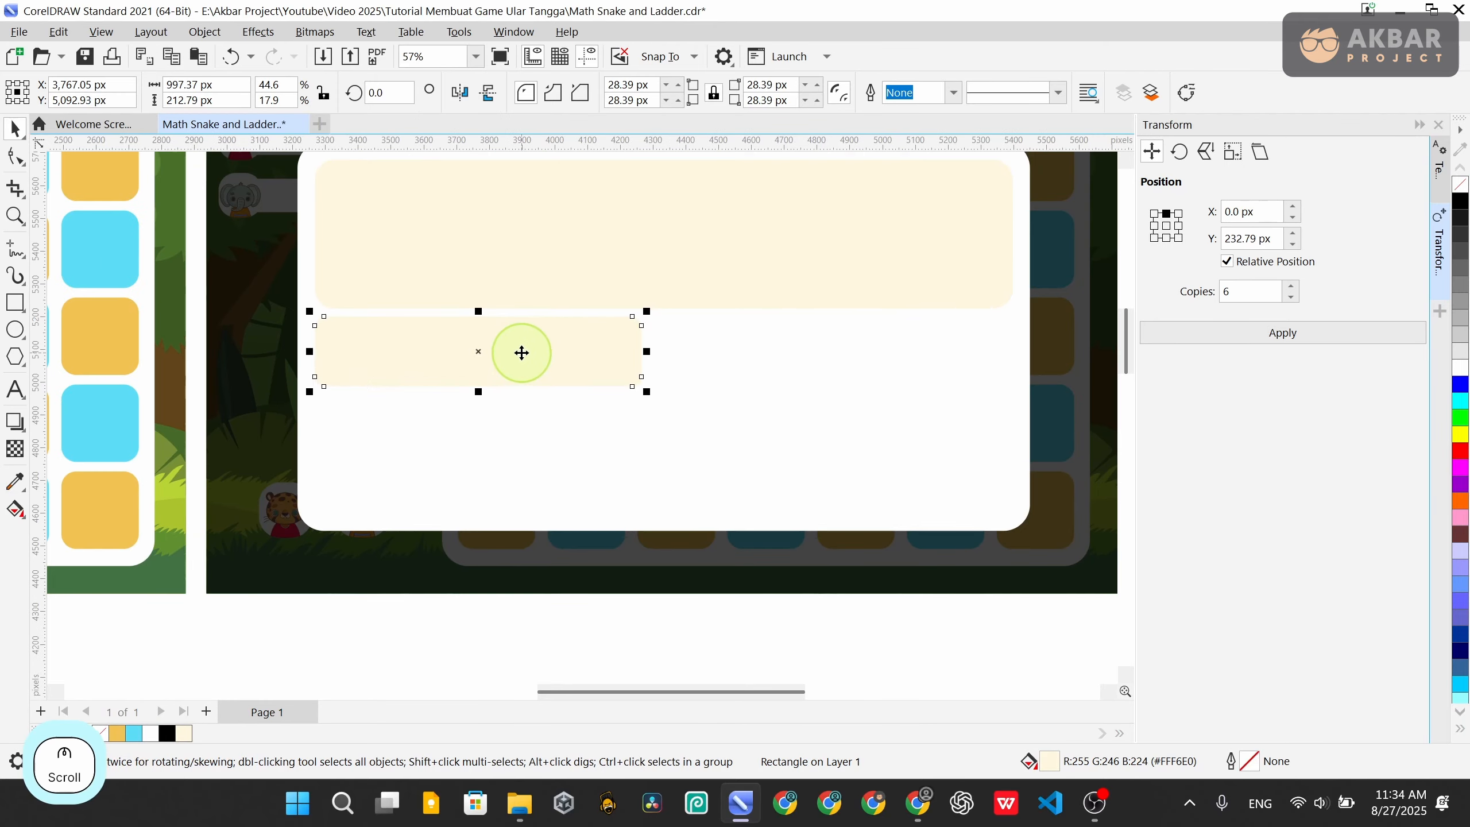
Move the small box down about 13 px and fill it with orange #F2C354
drag(524, 358, 526, 364)
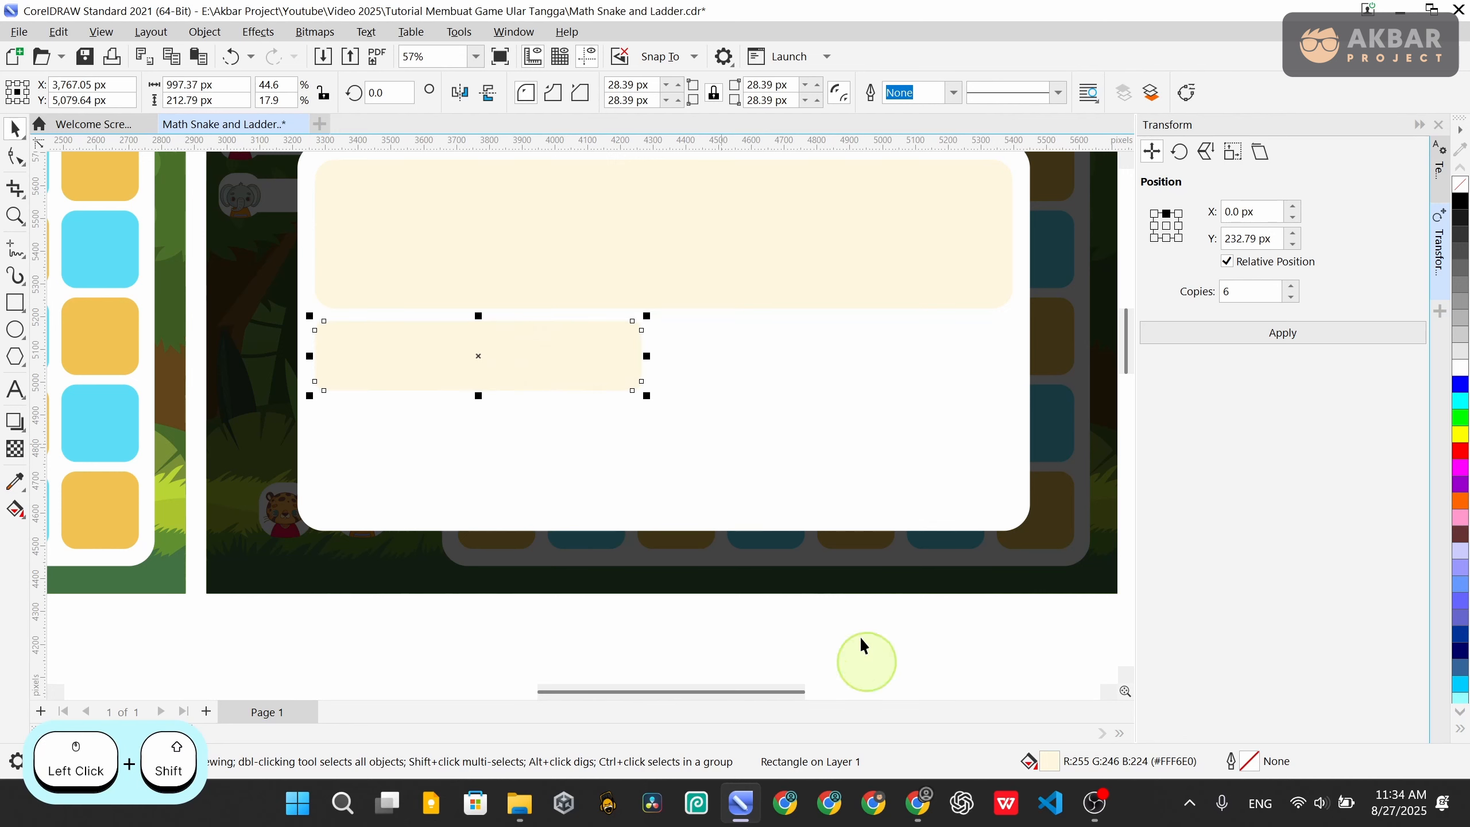
scroll(211, 633, down, 1)
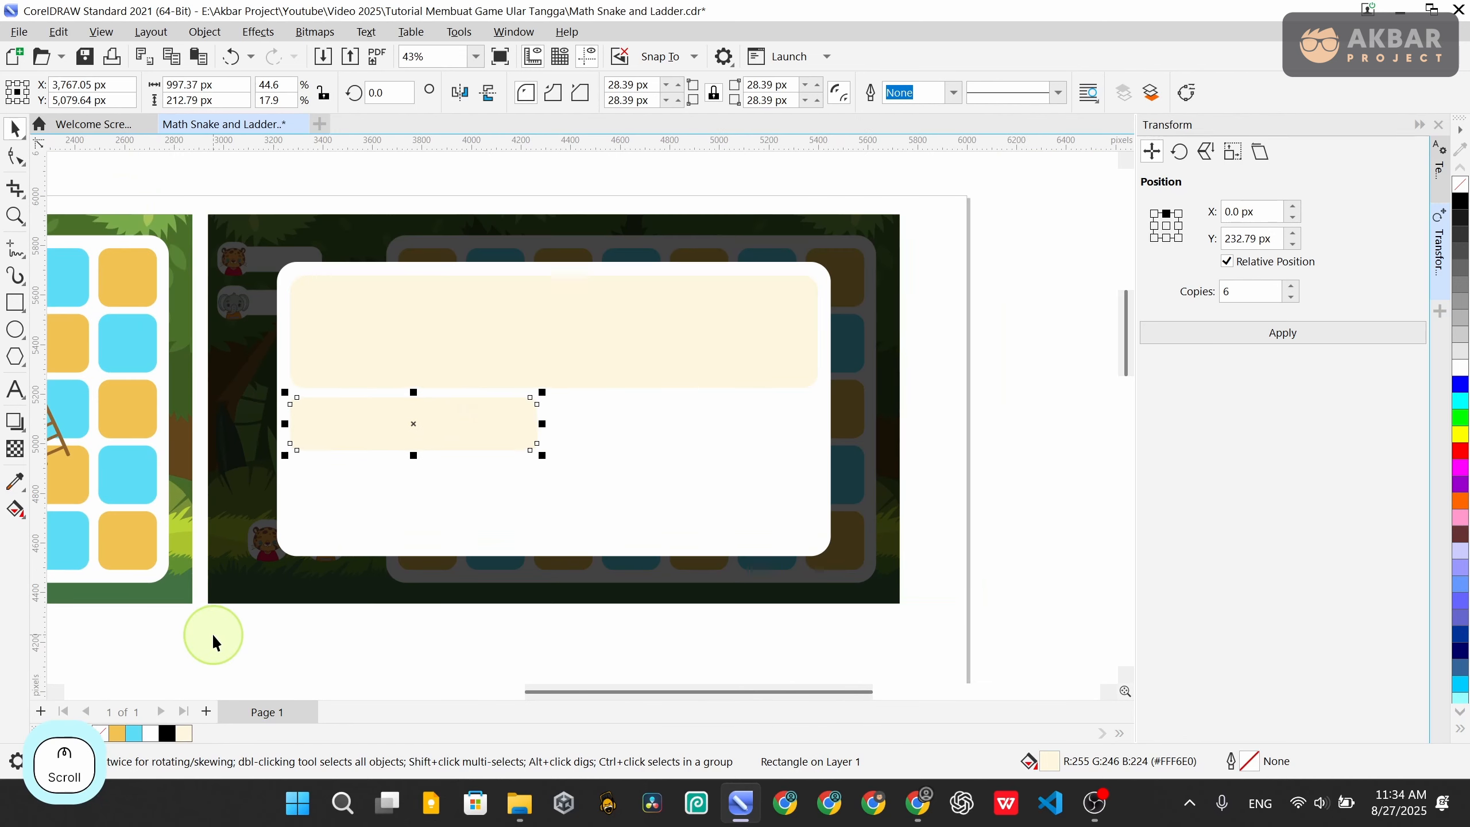
scroll(211, 633, up, 1)
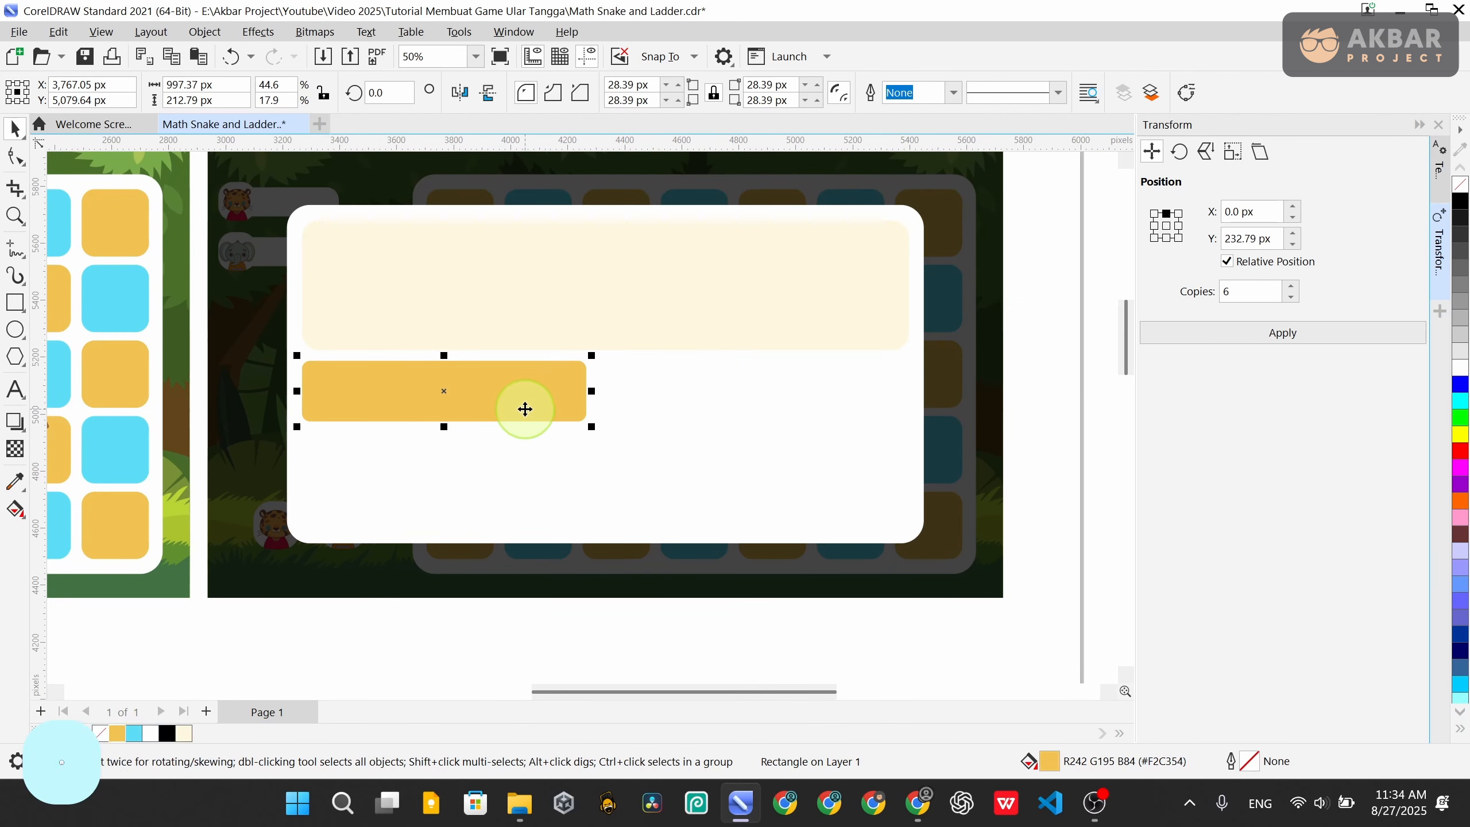
Duplicate the small orange box in place
key(ctrl+c)
key(ctrl+v)
scroll(426, 382, up, 1)
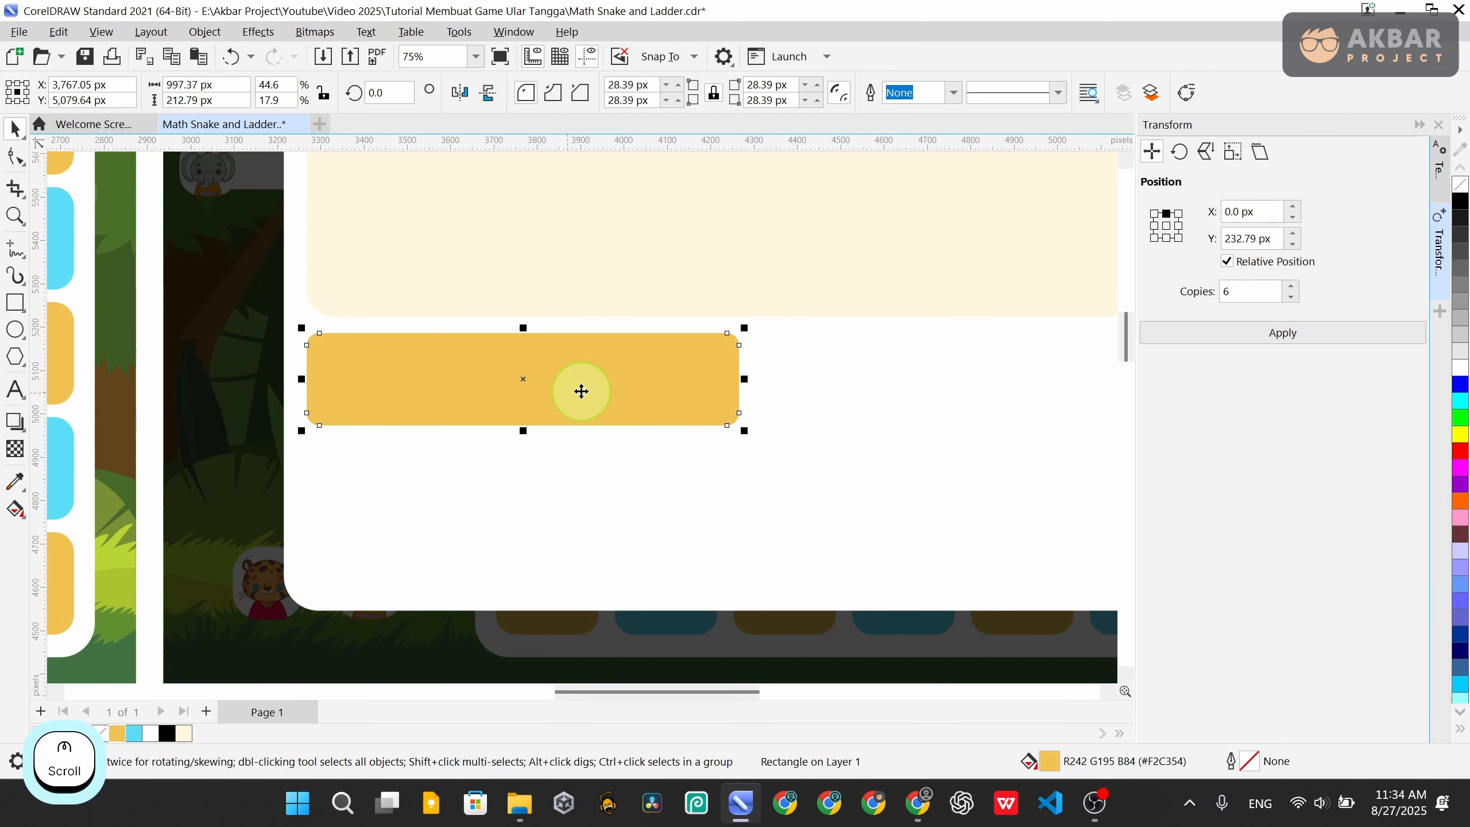
scroll(595, 390, up, 1)
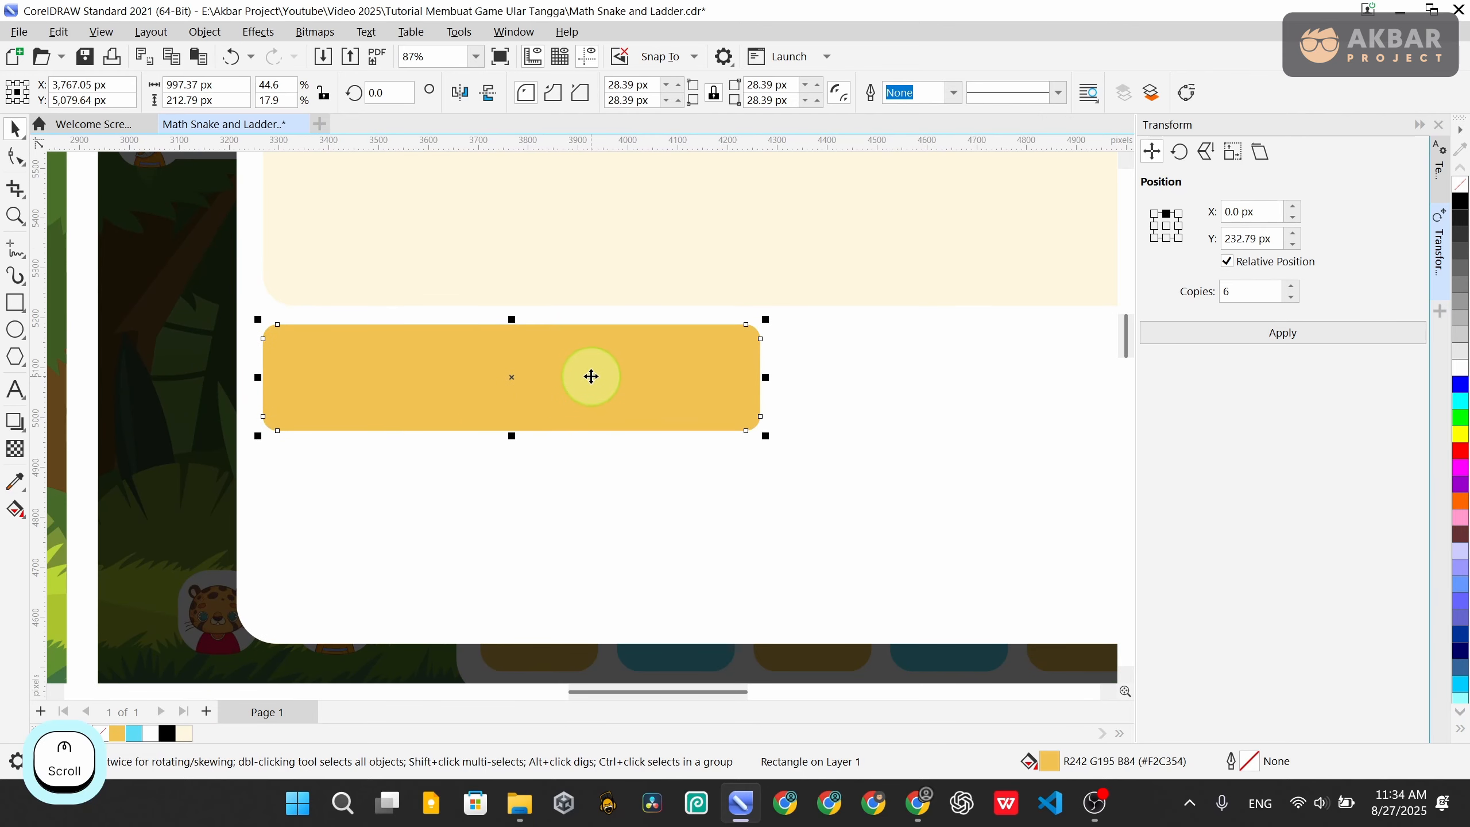
drag(480, 400, 633, 283)
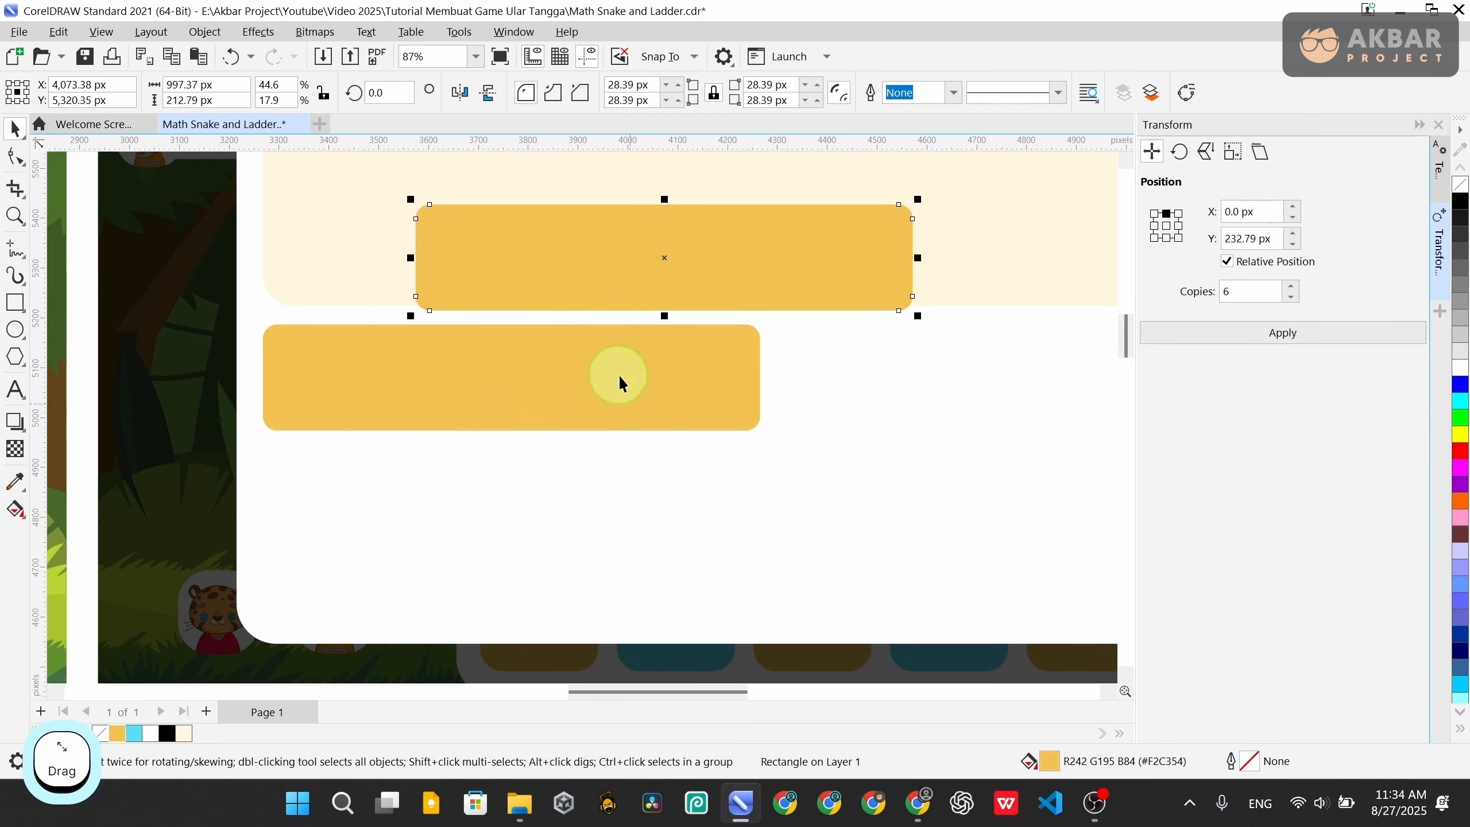
drag(623, 382, 400, 478)
key(ctrl+z)
key(ctrl+z)
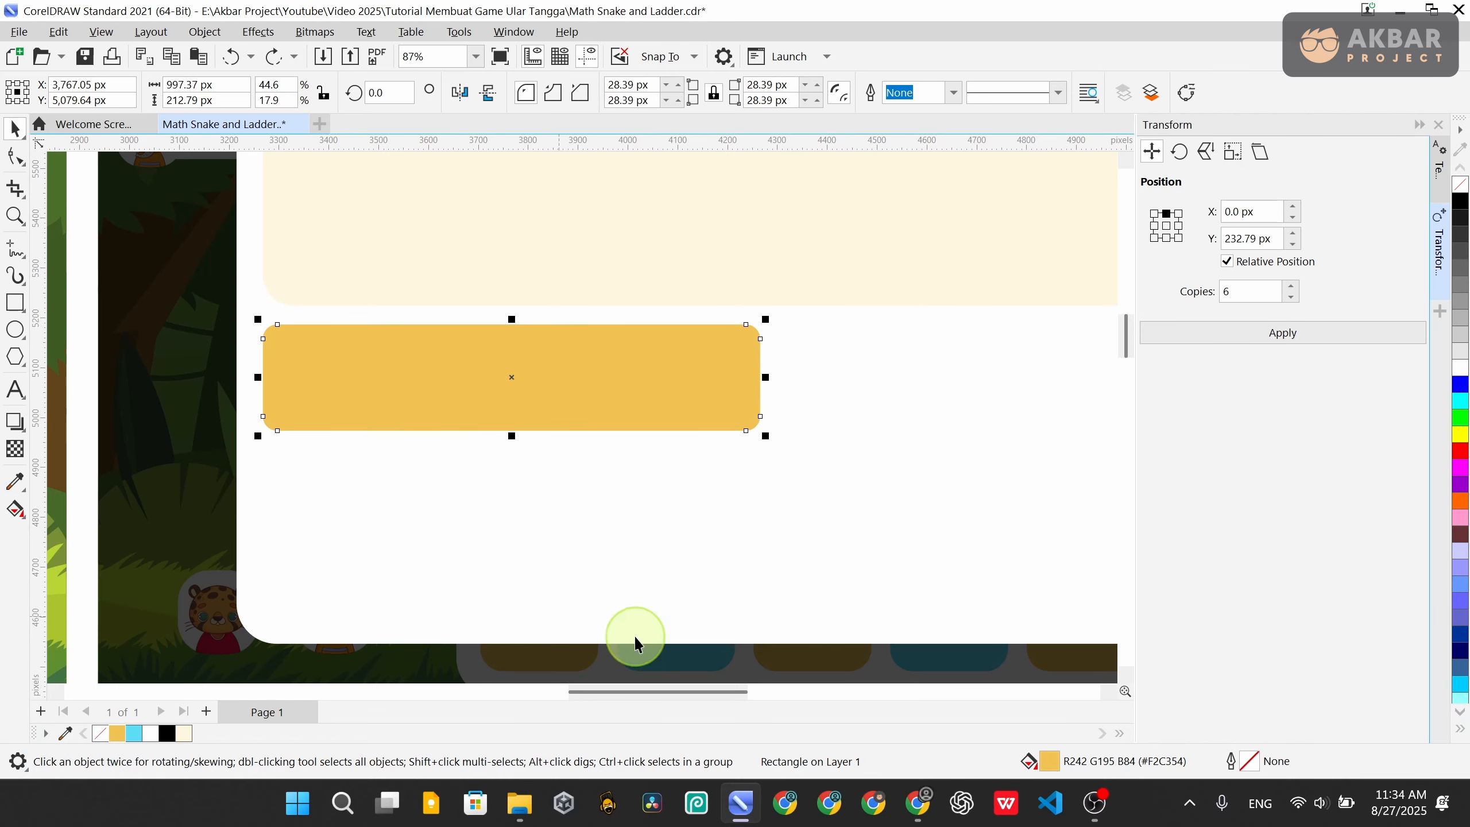
Make another copy of the orange box and shift it straight up about 28 px
click(754, 465)
click(618, 377)
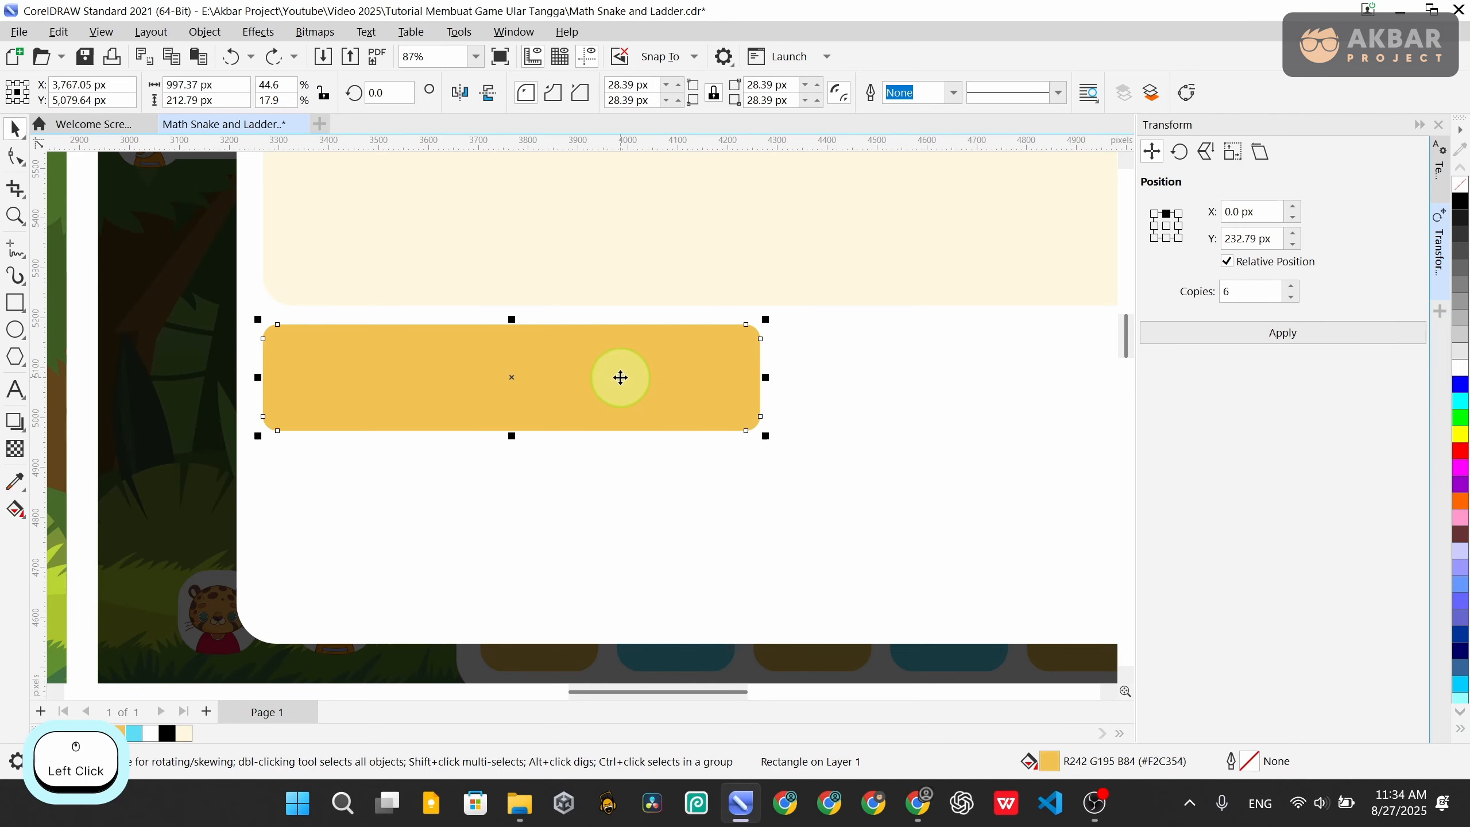
key(ctrl+c)
key(ctrl+v)
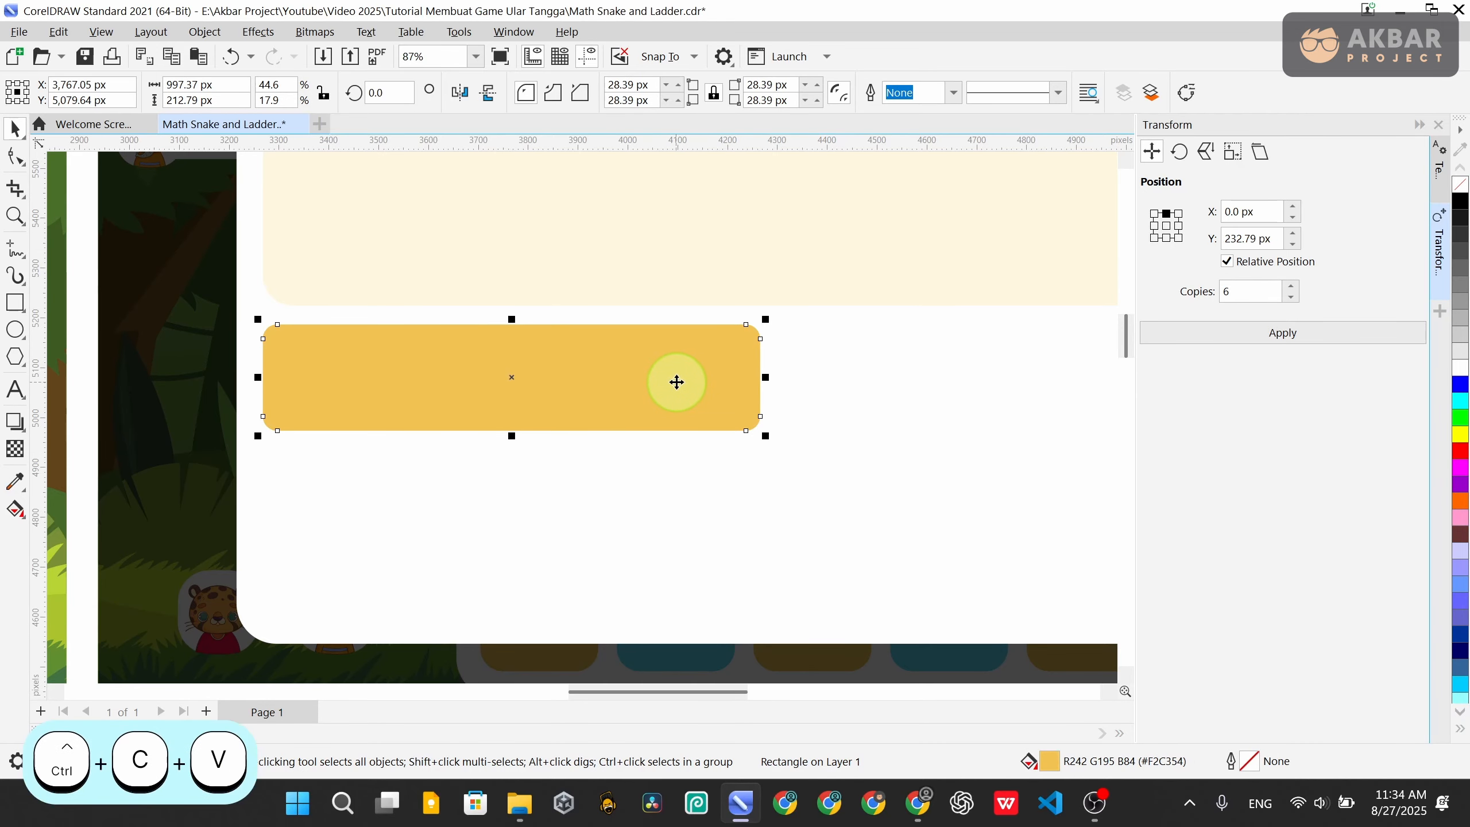
scroll(585, 403, up, 4)
drag(666, 383, 660, 353)
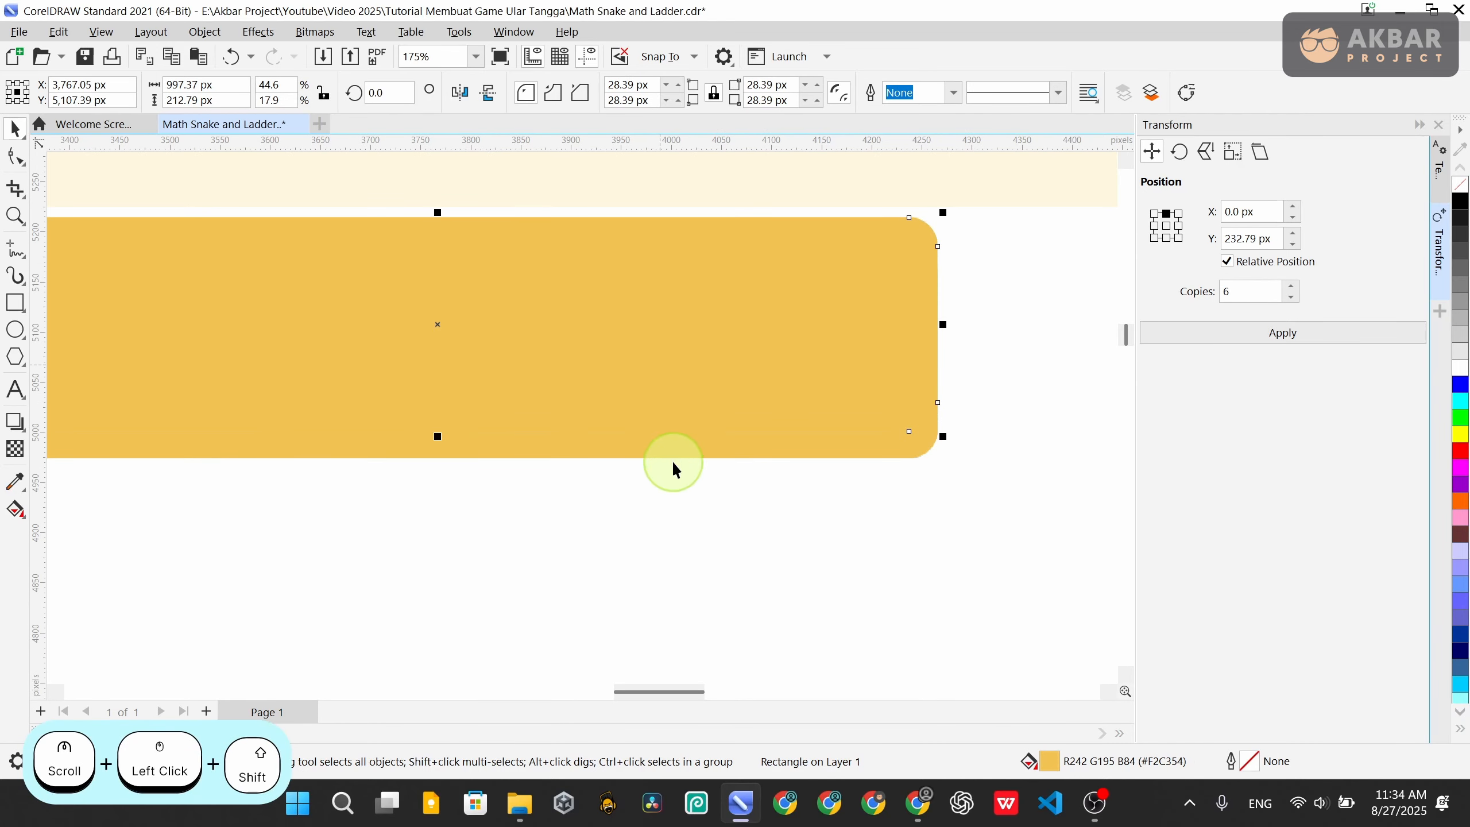
Trim the underlying orange box with the raised copy to leave a thin strip along its lower edge, and delete the raised copy
shift+click(571, 447)
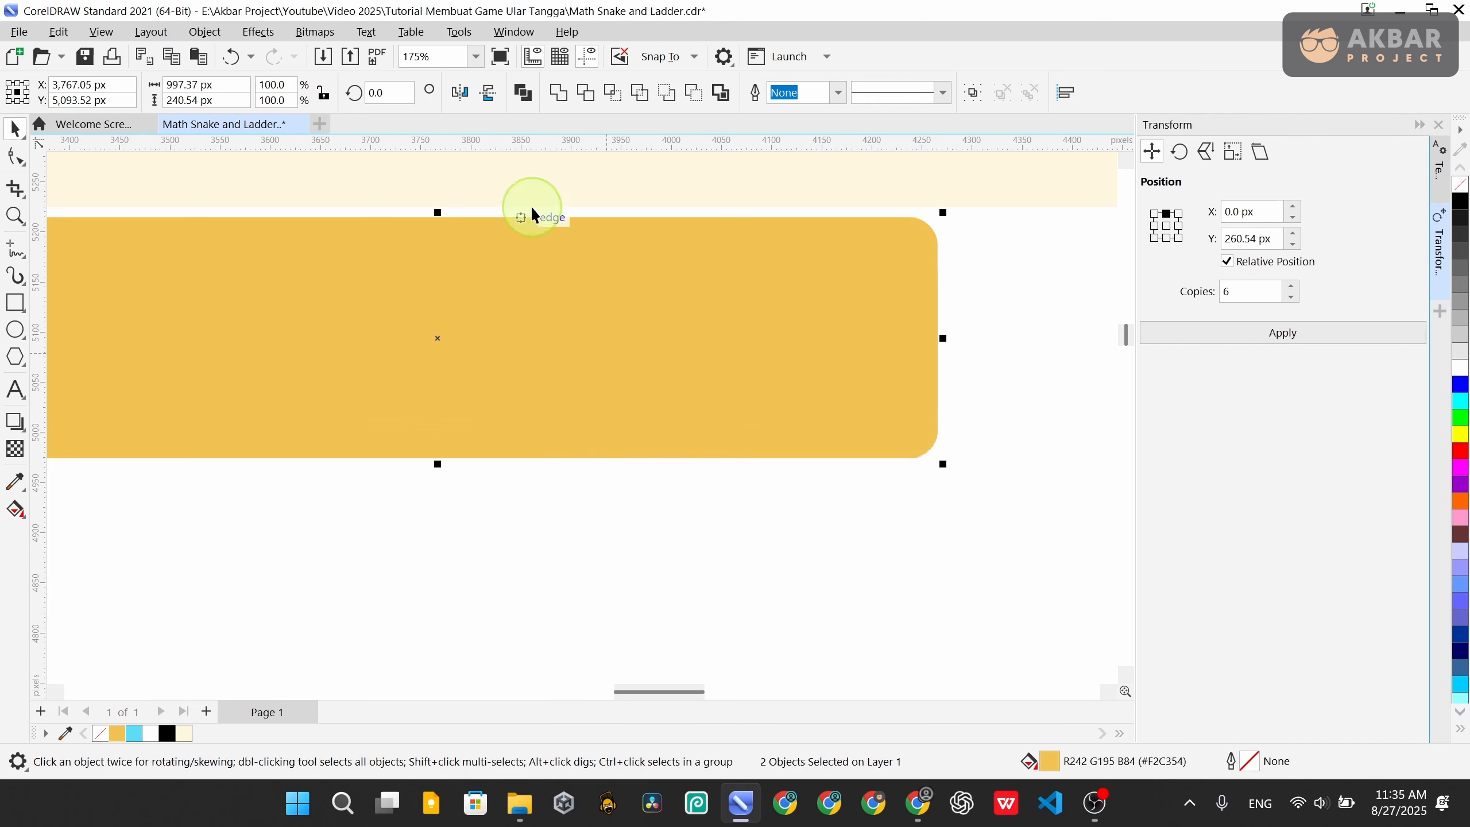
click(585, 92)
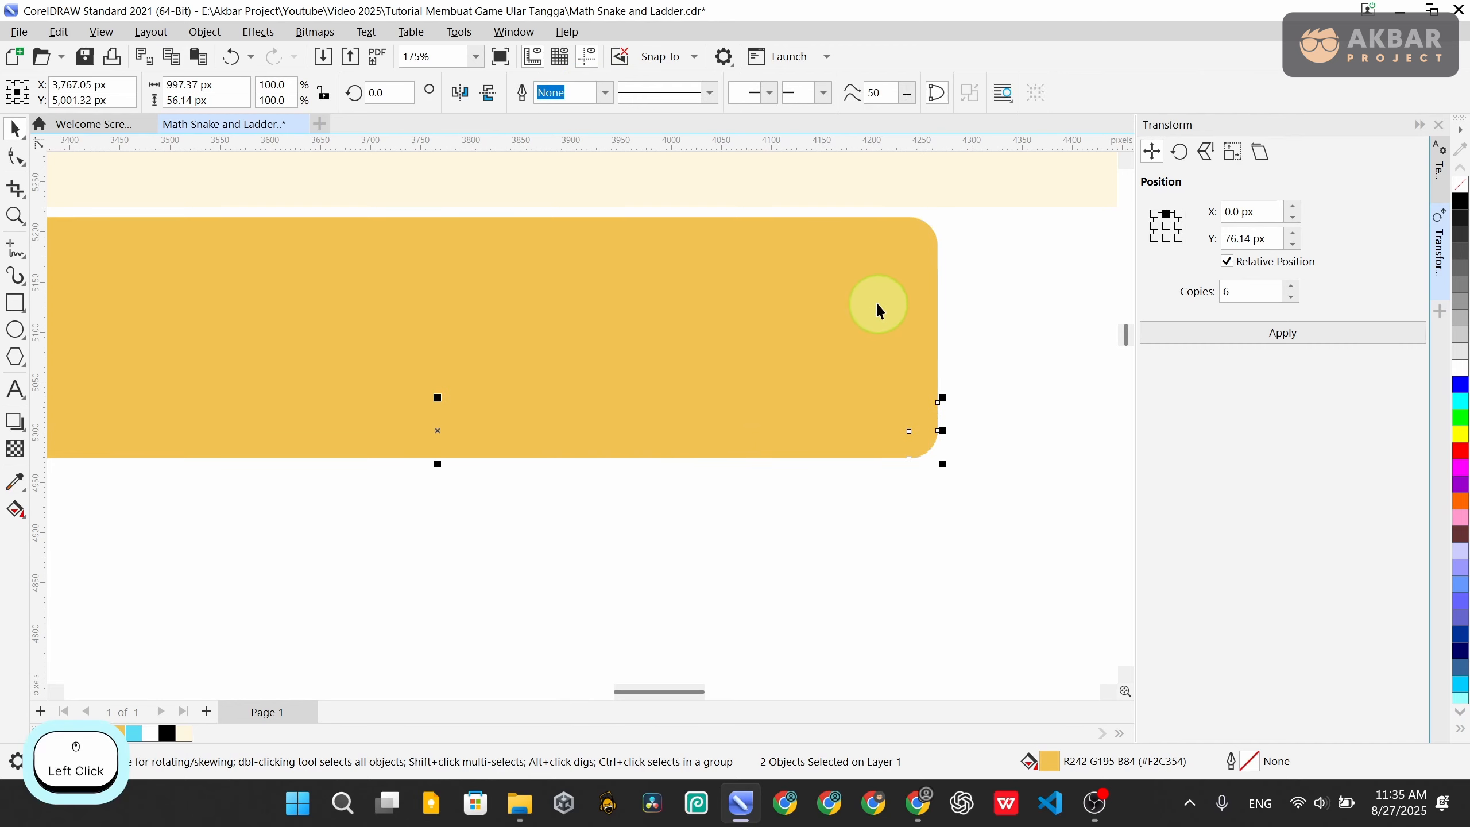
scroll(875, 301, down, 2)
click(696, 282)
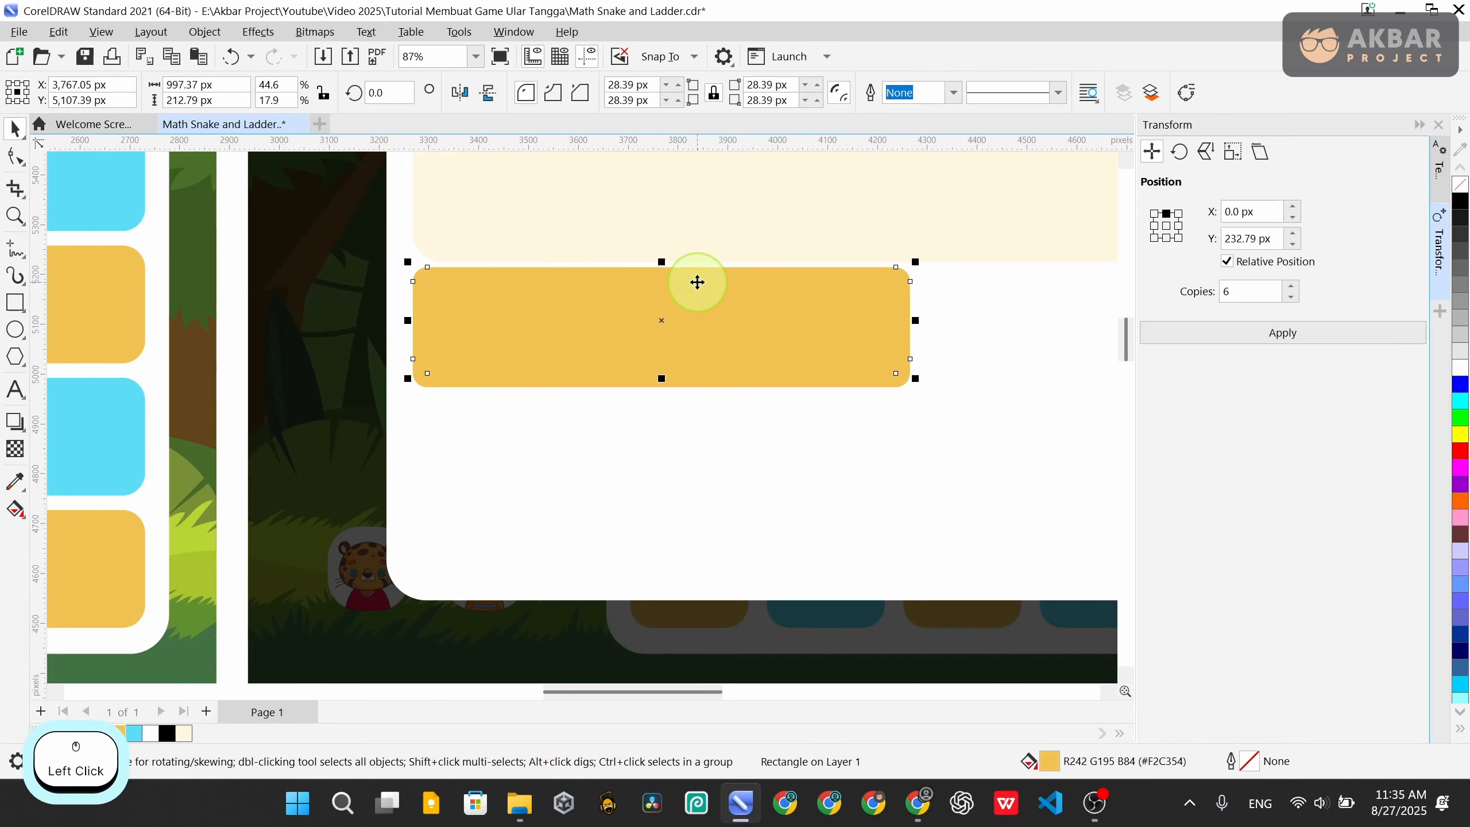
key(Delete)
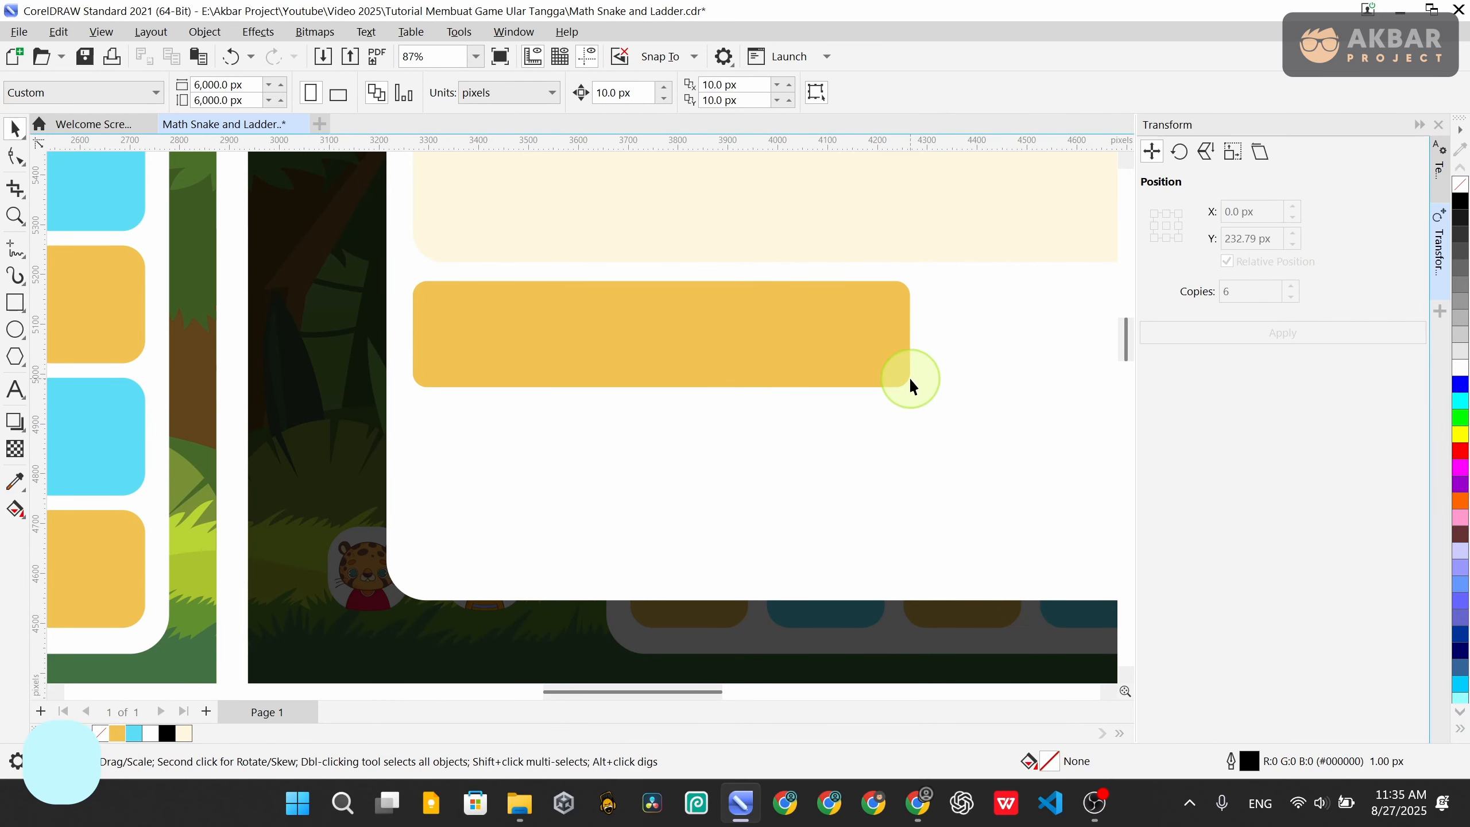
drag(897, 380, 880, 440)
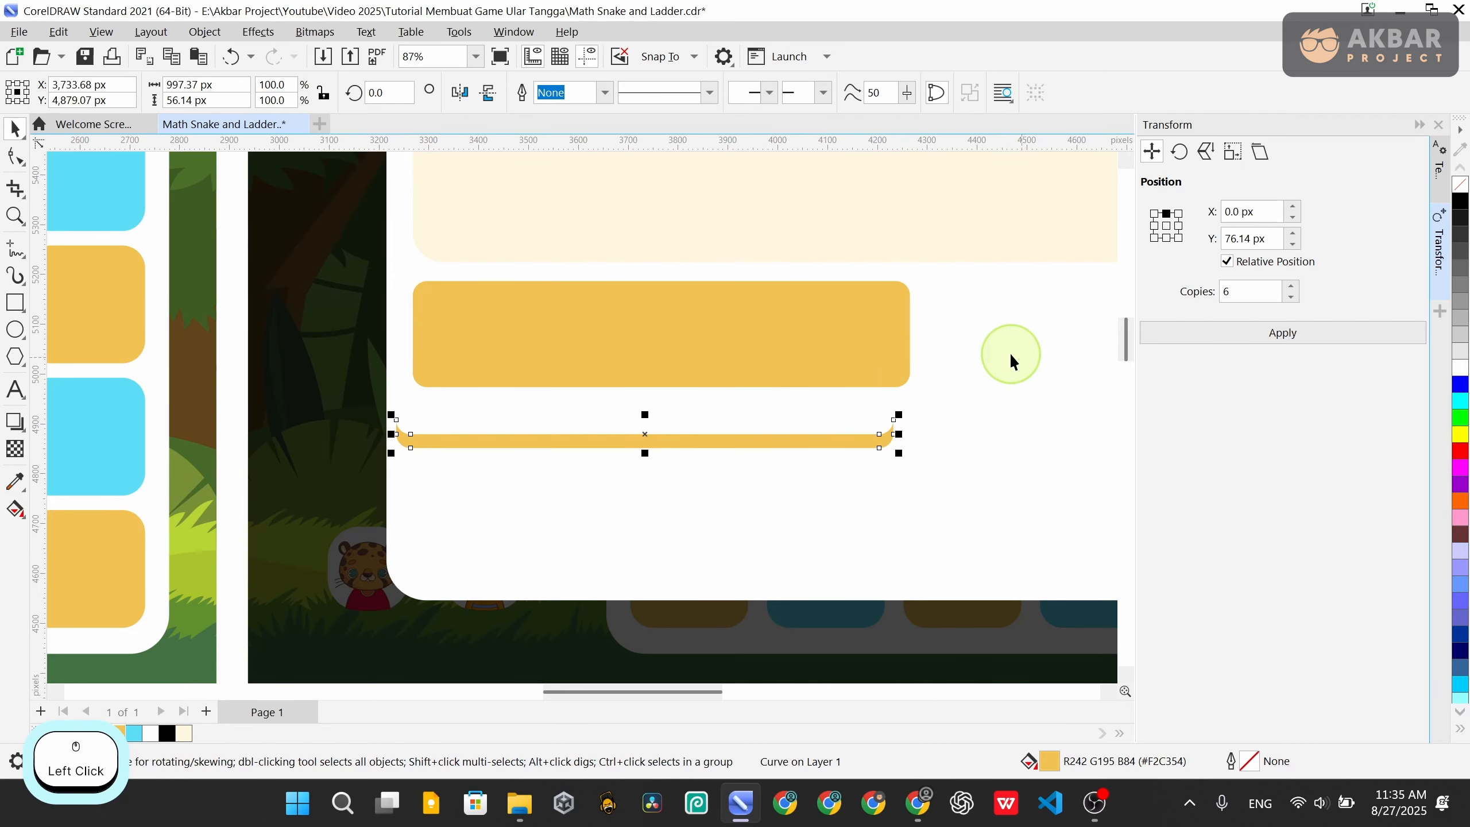
drag(715, 345, 950, 277)
key(ctrl+z)
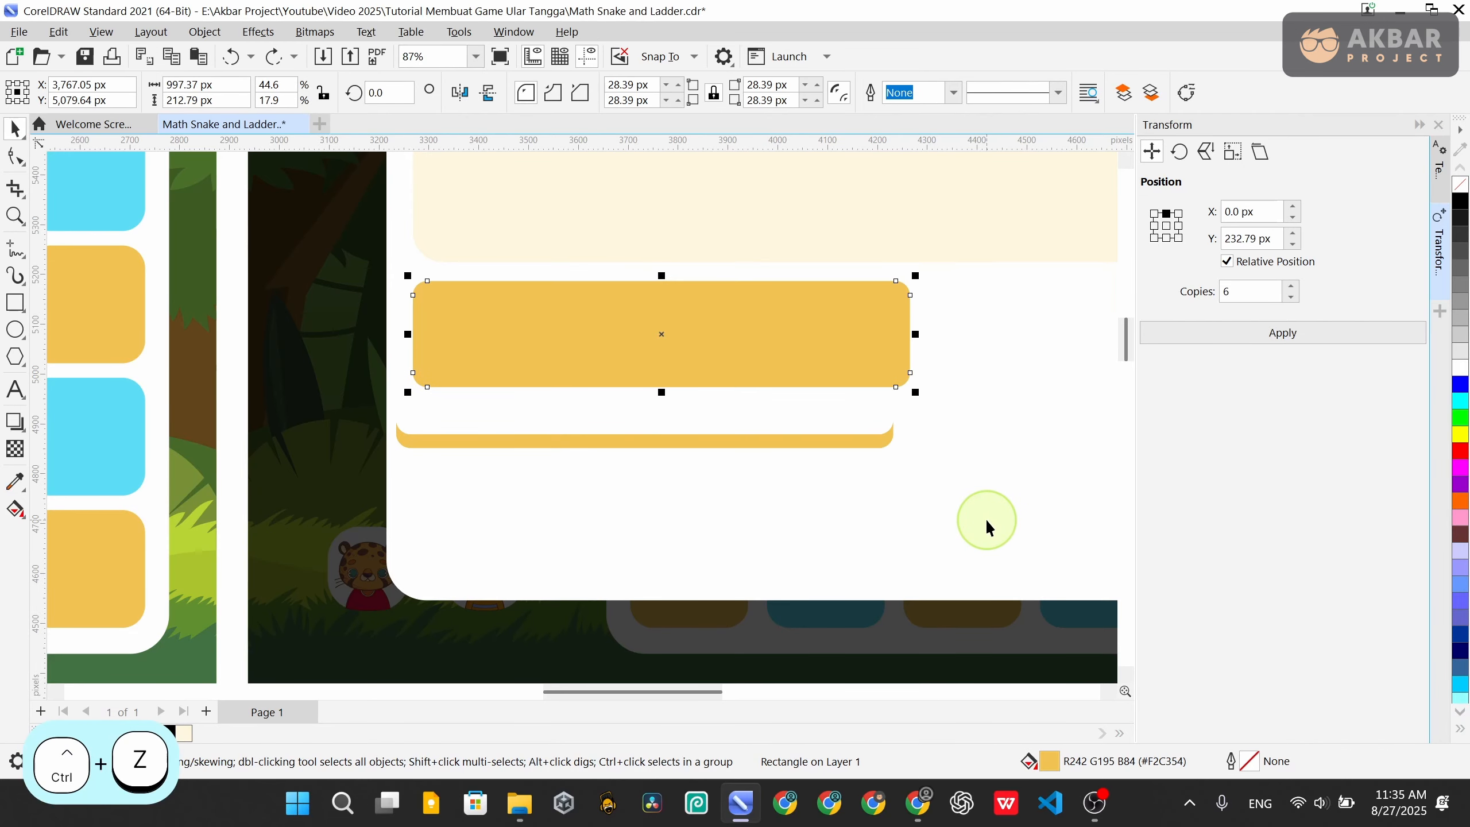
key(ctrl+z)
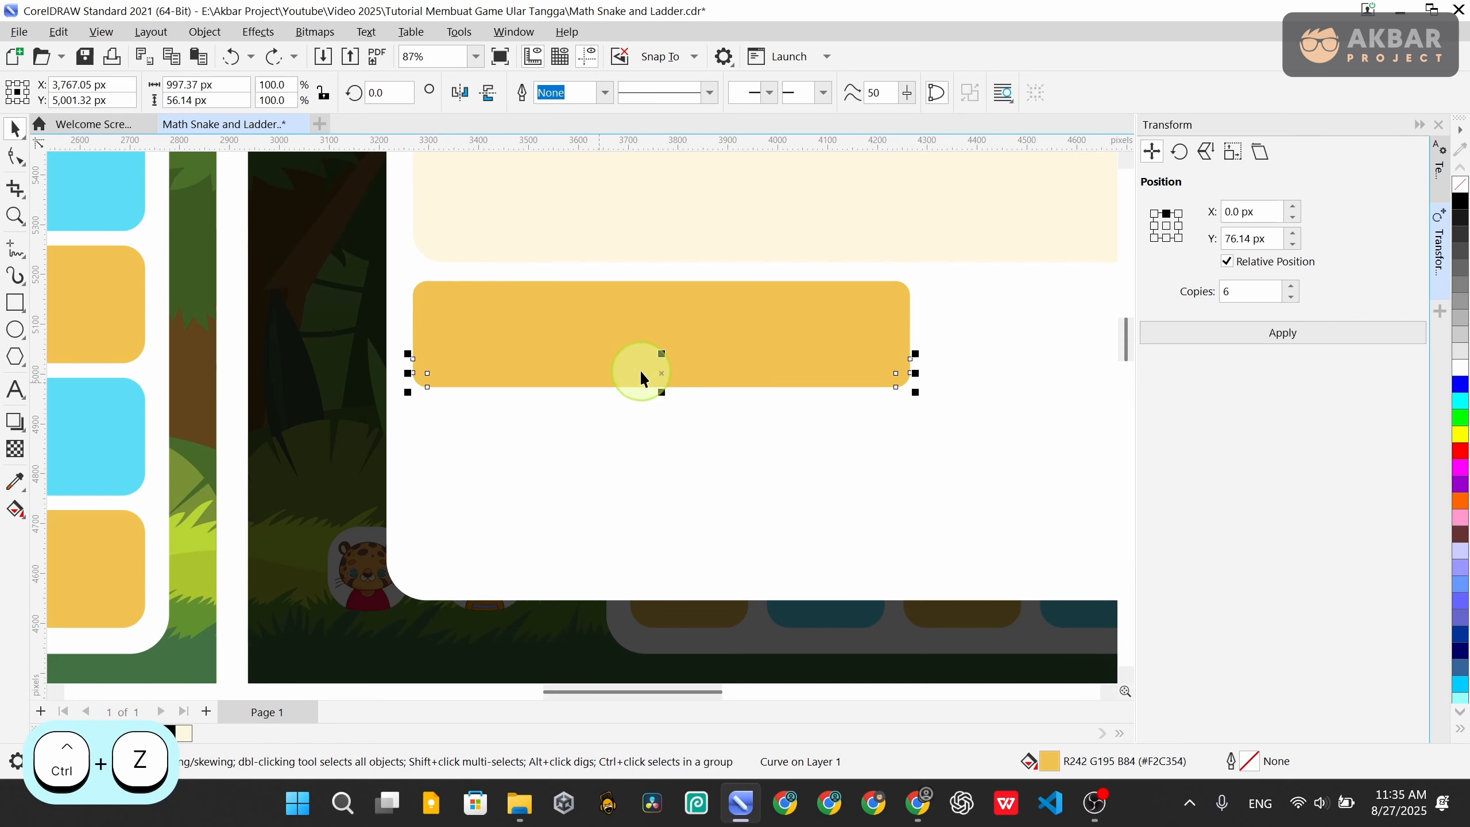
Recolor the thin strip along the orange button's lower edge with the darker orange #EDB647
double_click(1047, 763)
drag(538, 109, 872, 86)
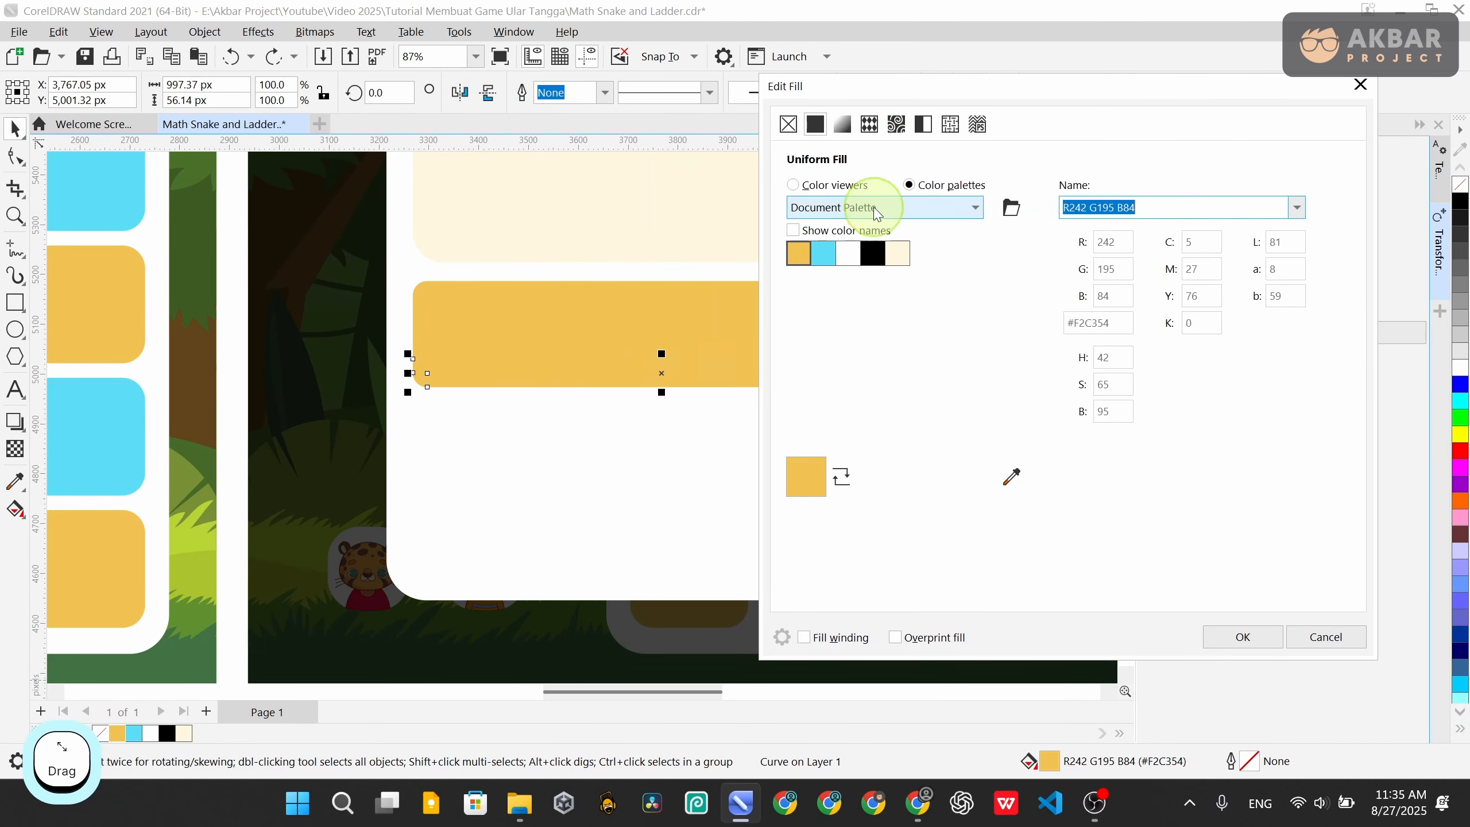
click(816, 191)
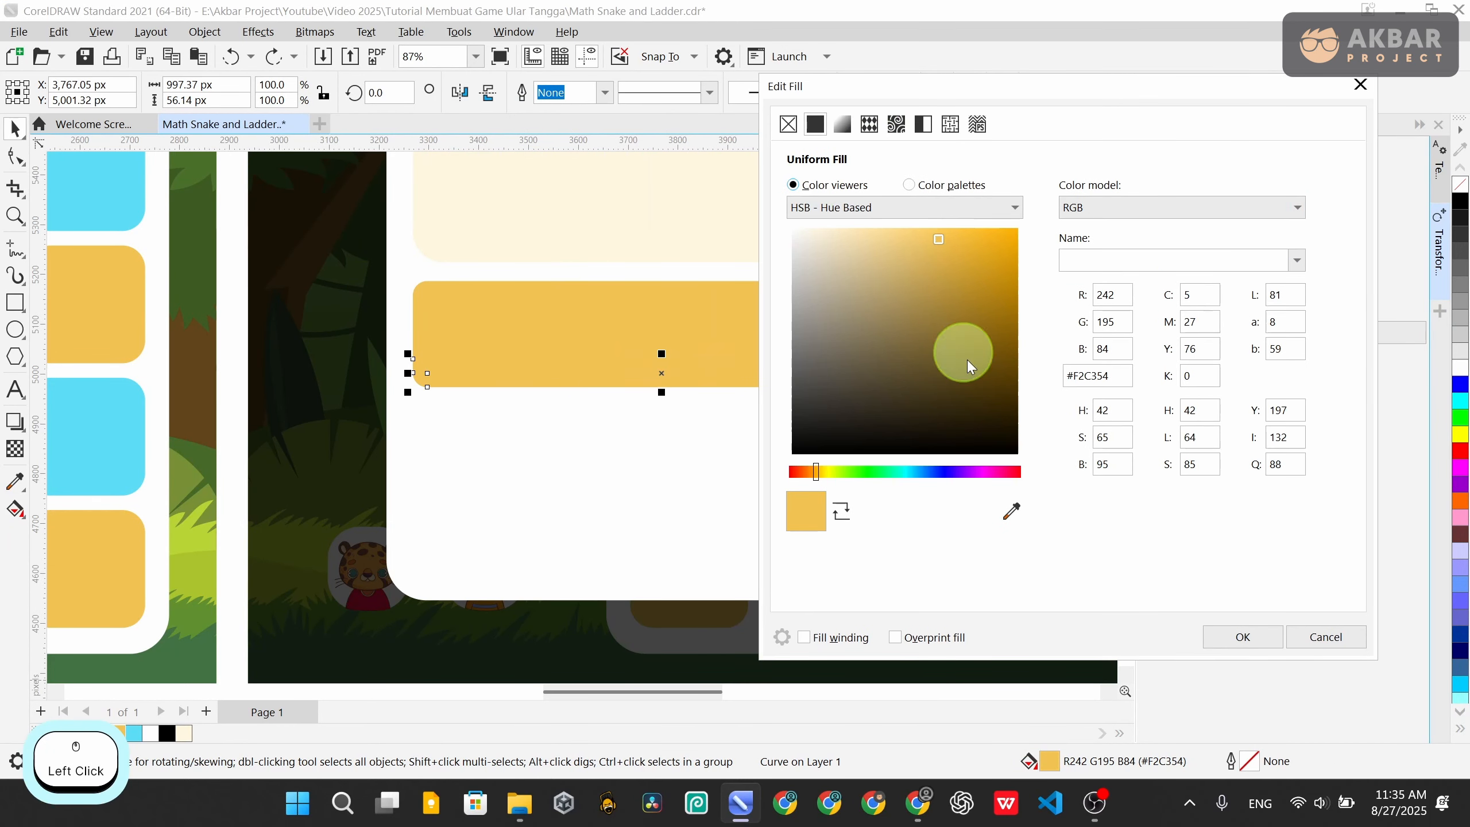
click(952, 254)
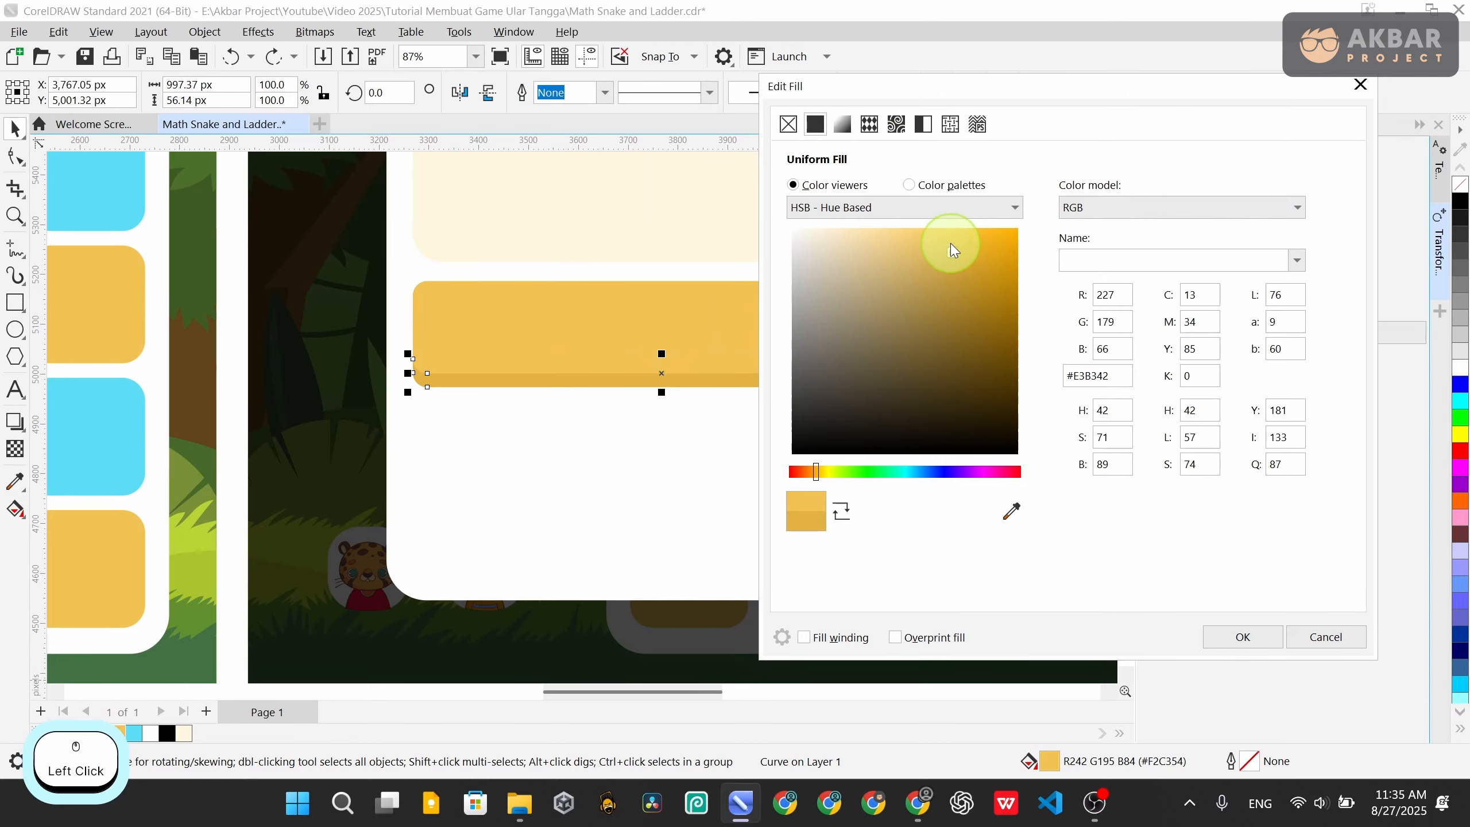
drag(819, 475, 817, 474)
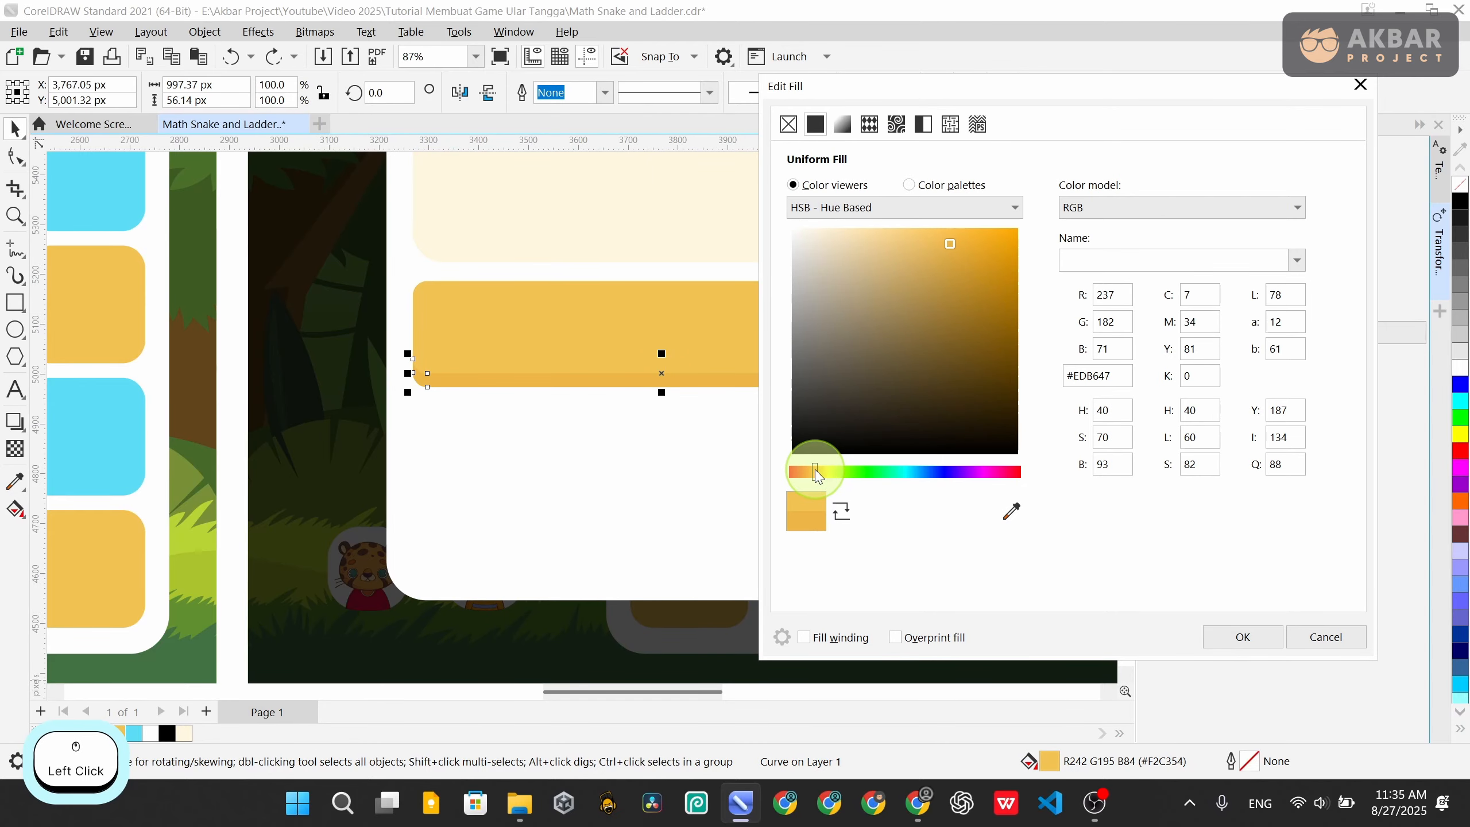
click(1229, 640)
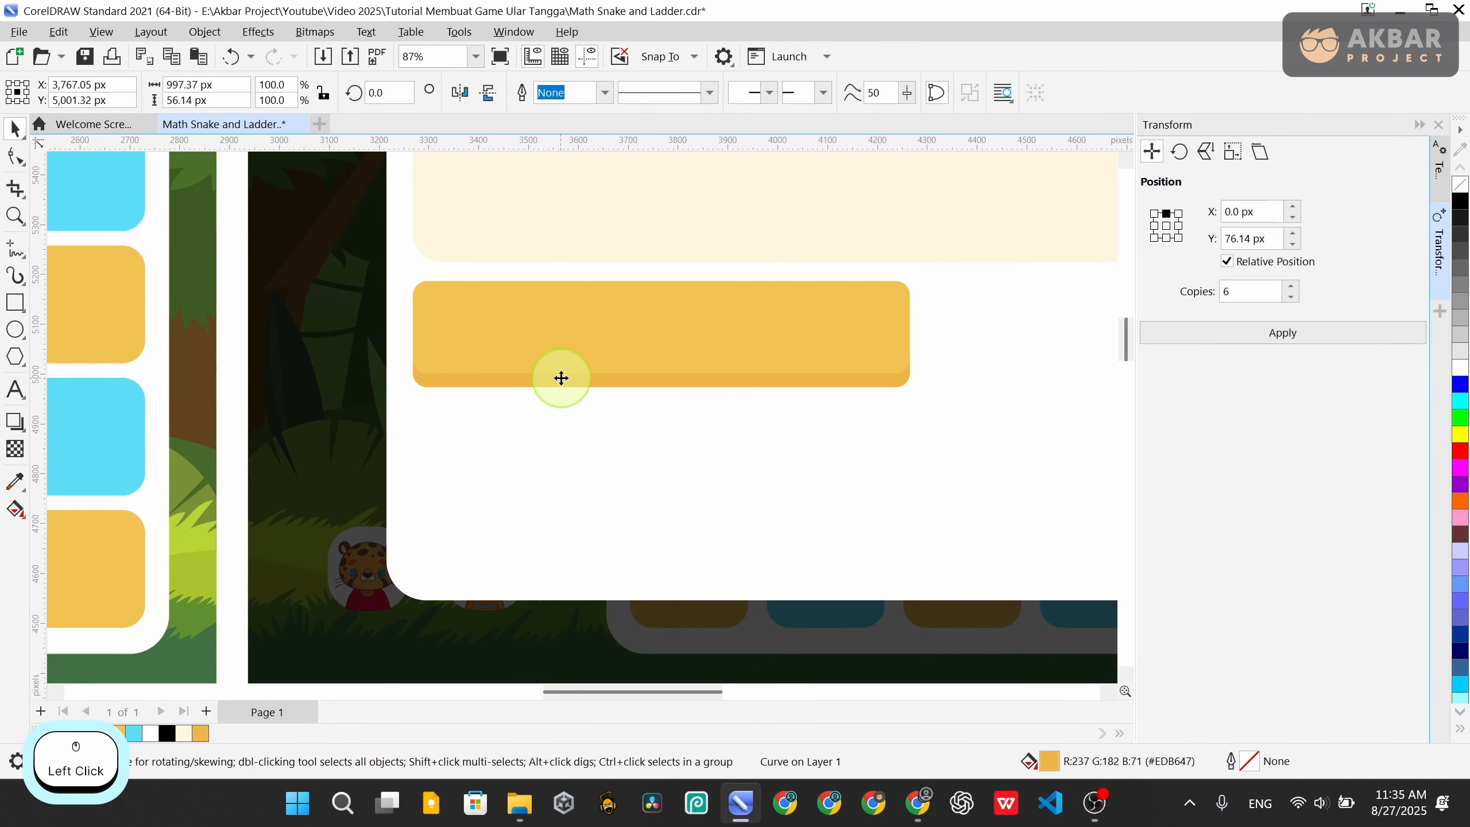
Duplicate the orange button with its shaded strip and shift the copy about 1,055 px straight right
scroll(557, 379, down, 3)
click(825, 633)
drag(824, 633, 418, 287)
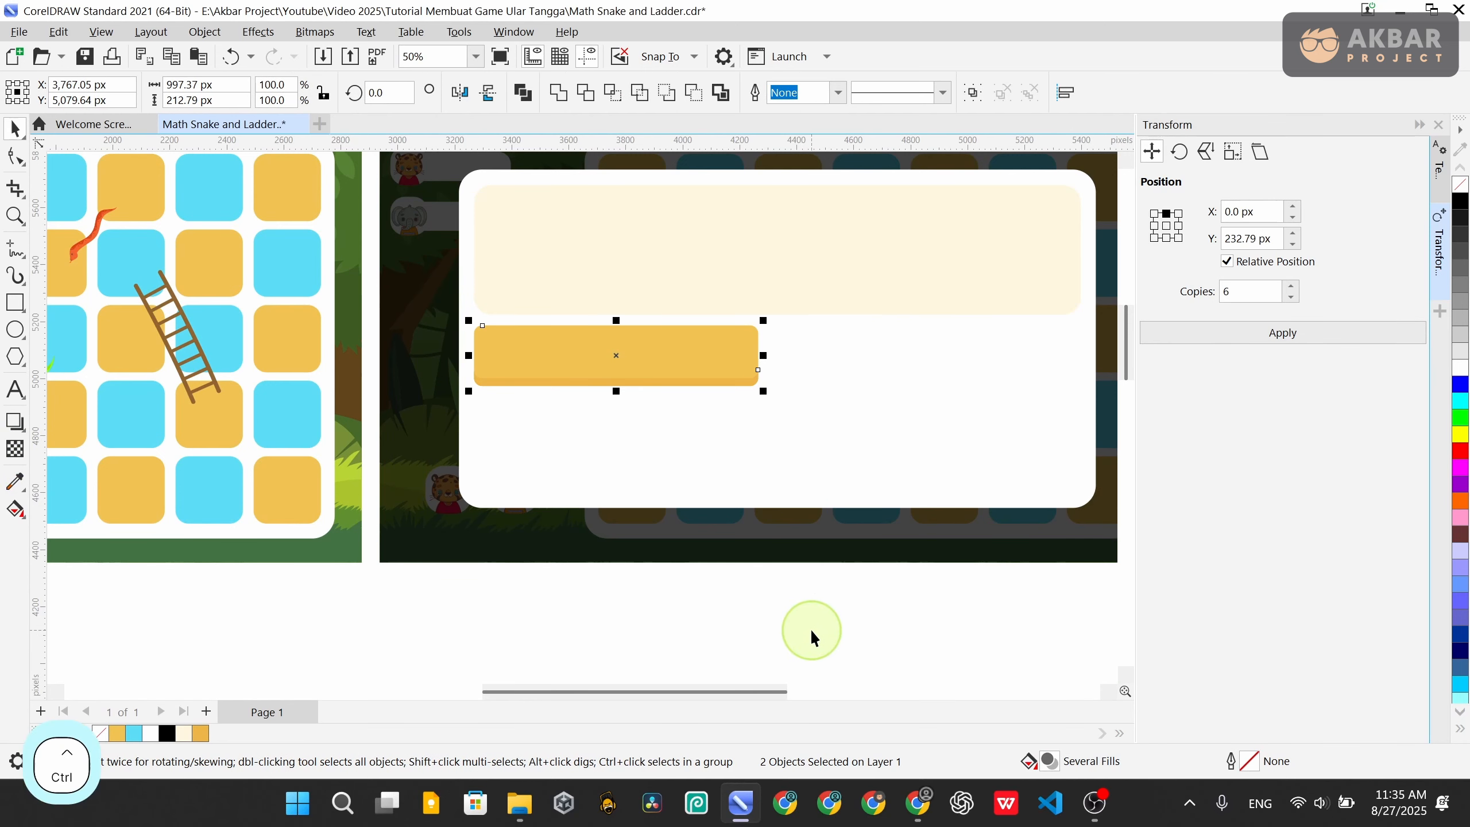
key(ctrl+c)
key(ctrl+v)
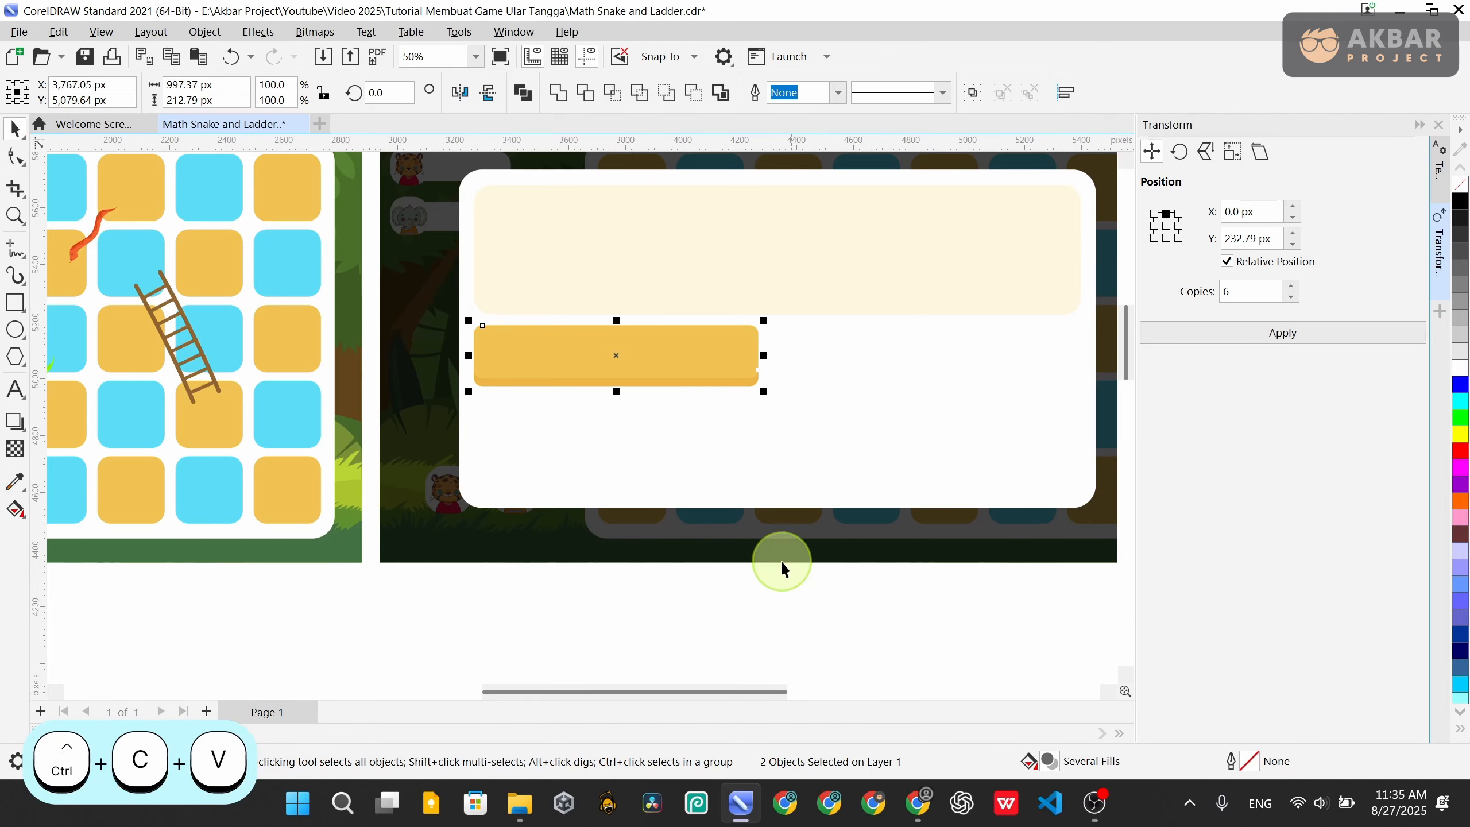
drag(646, 363, 923, 355)
scroll(607, 467, down, 1)
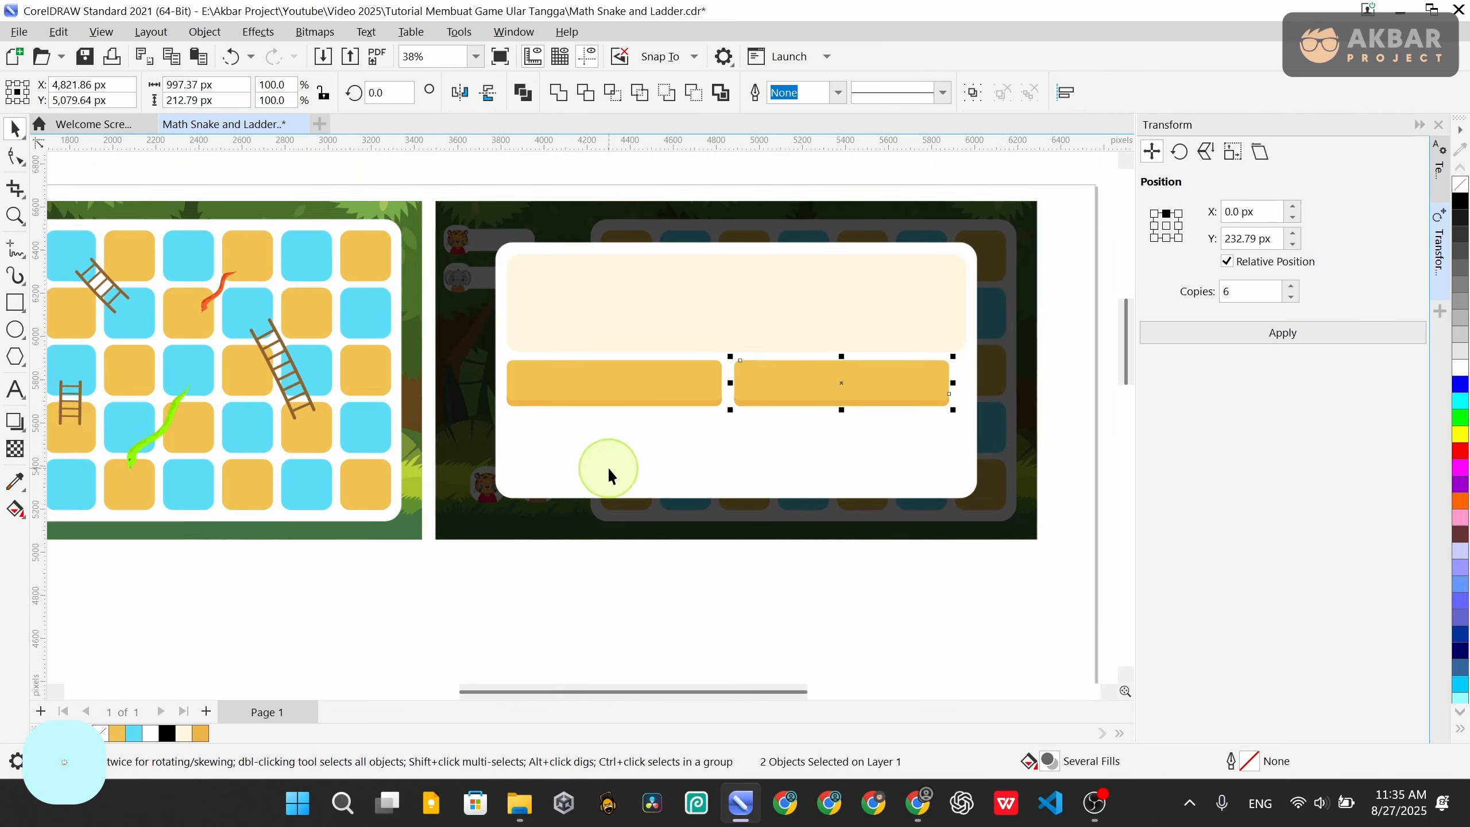
Group the two orange buttons and scale the group proportionally to about 103.4%, roughly 2,122 px wide
drag(982, 600, 493, 342)
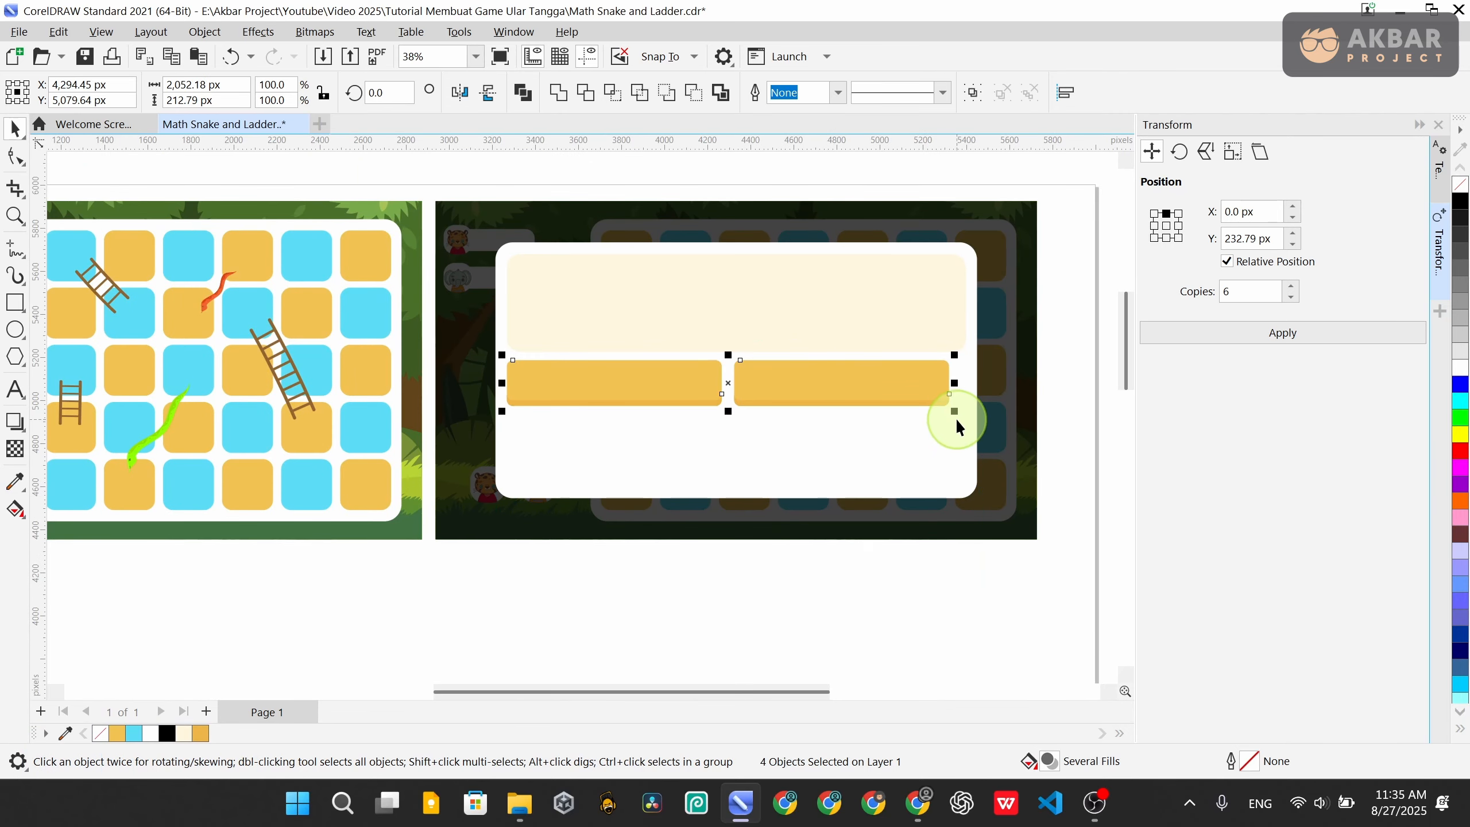
key(ctrl+g)
drag(955, 410, 973, 434)
scroll(993, 418, up, 3)
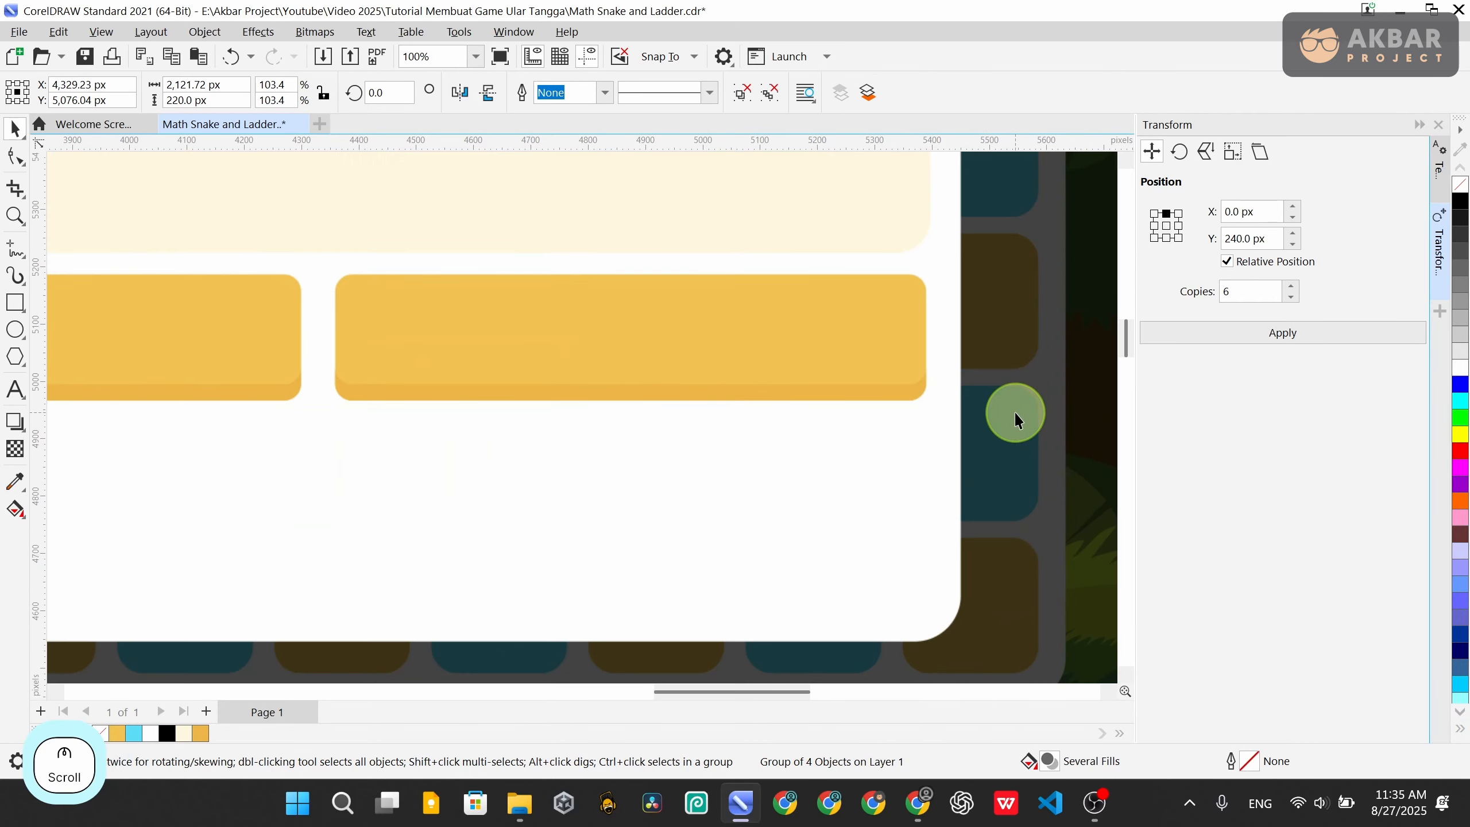
Center the button group horizontally on the white popup panel
scroll(1015, 411, down, 2)
scroll(607, 483, left, 2)
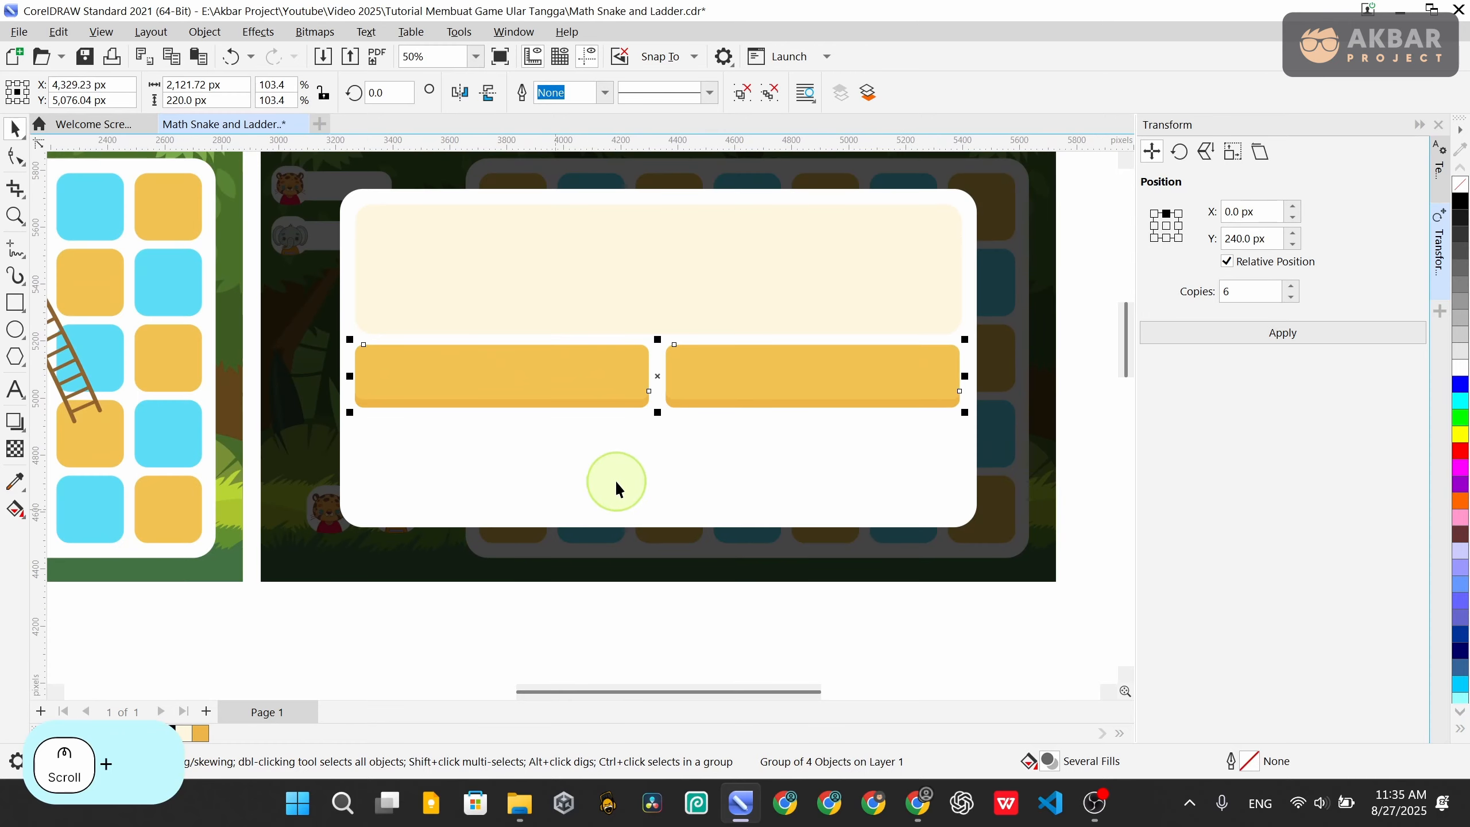
shift+click(700, 474)
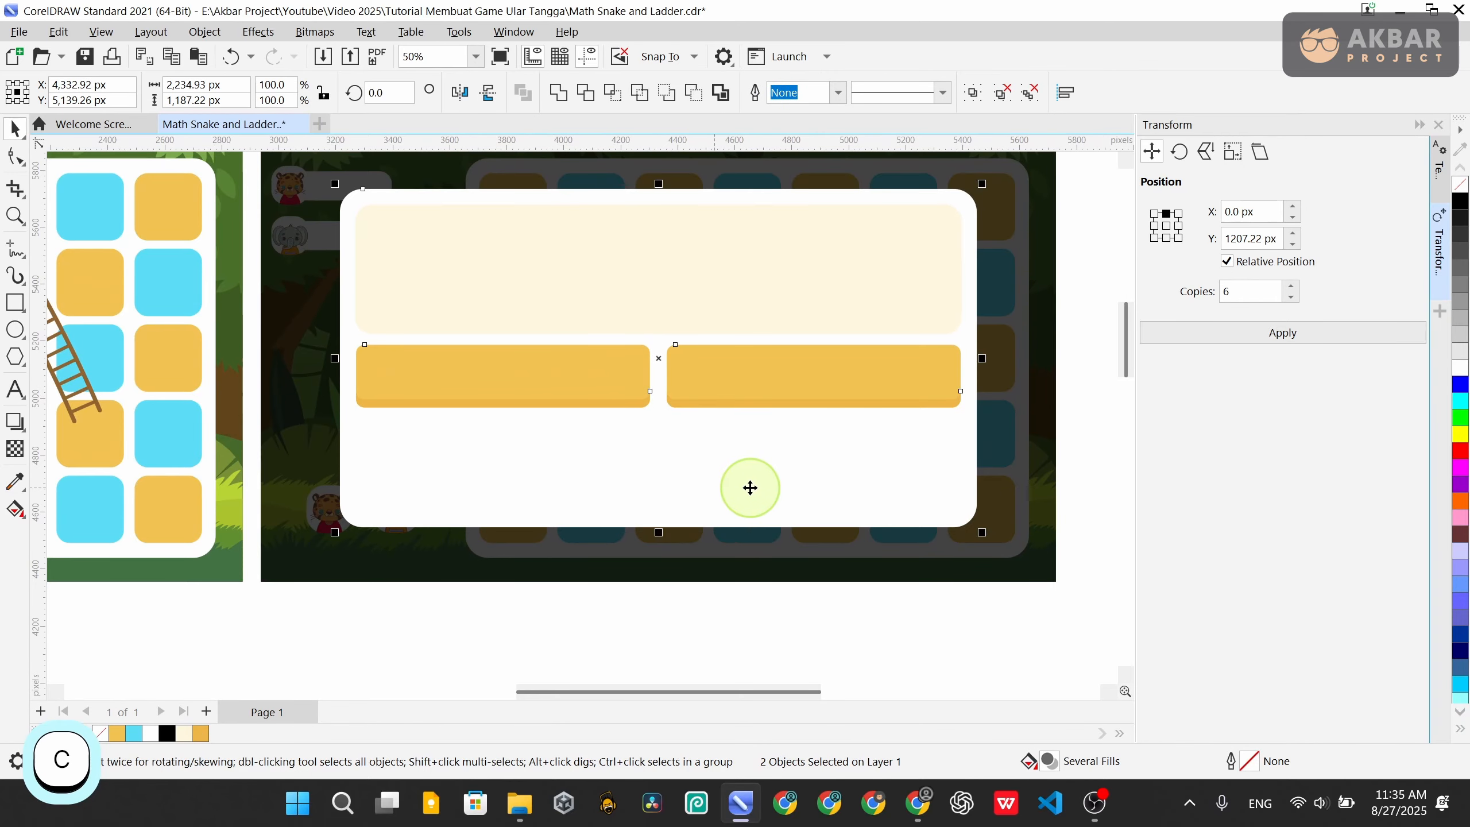
click(670, 636)
Duplicate the row of two buttons about 264 px straight down to form a second row
click(744, 376)
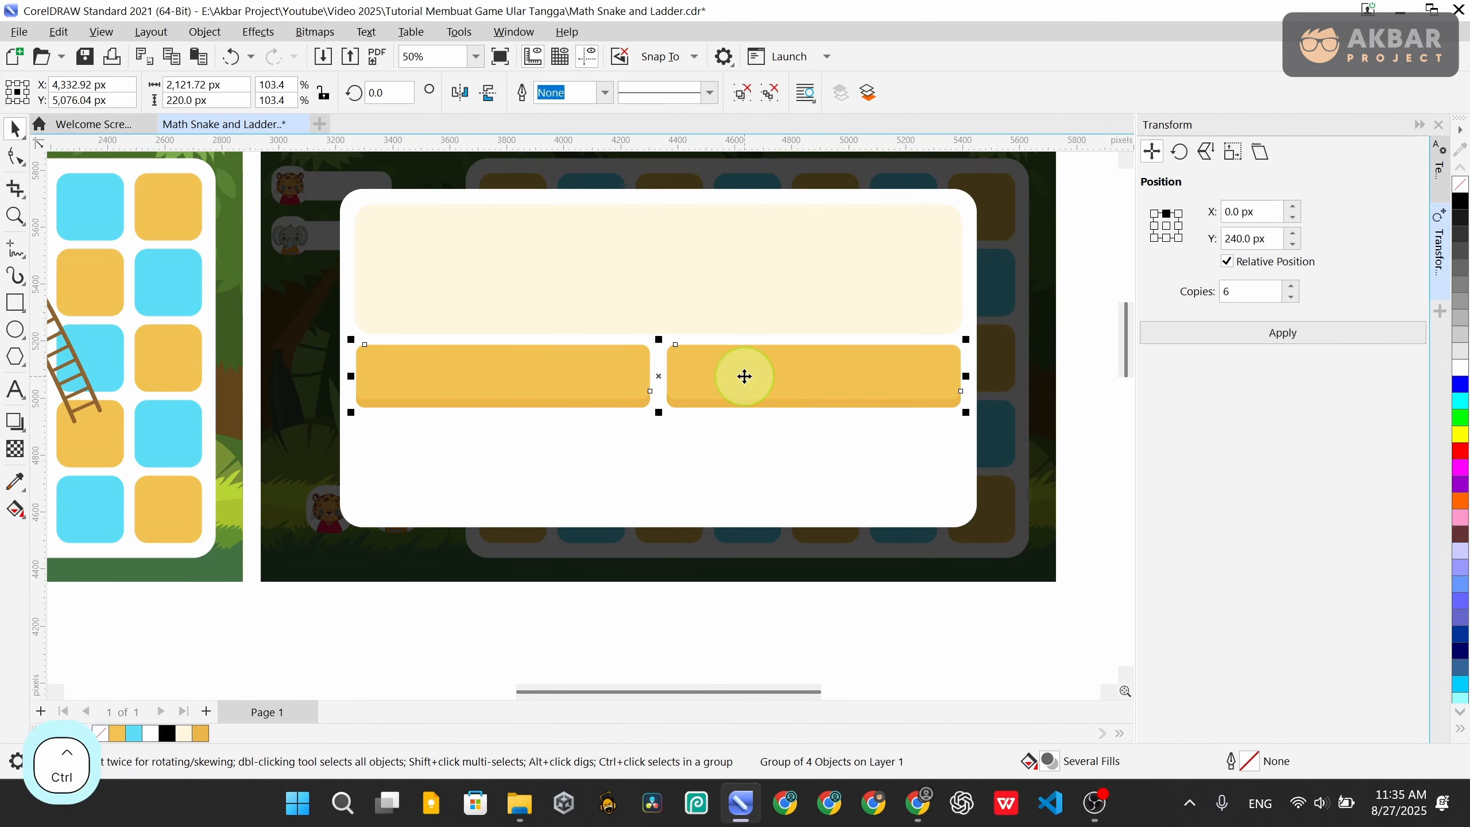
drag(744, 376, 752, 460)
scroll(752, 460, down, 1)
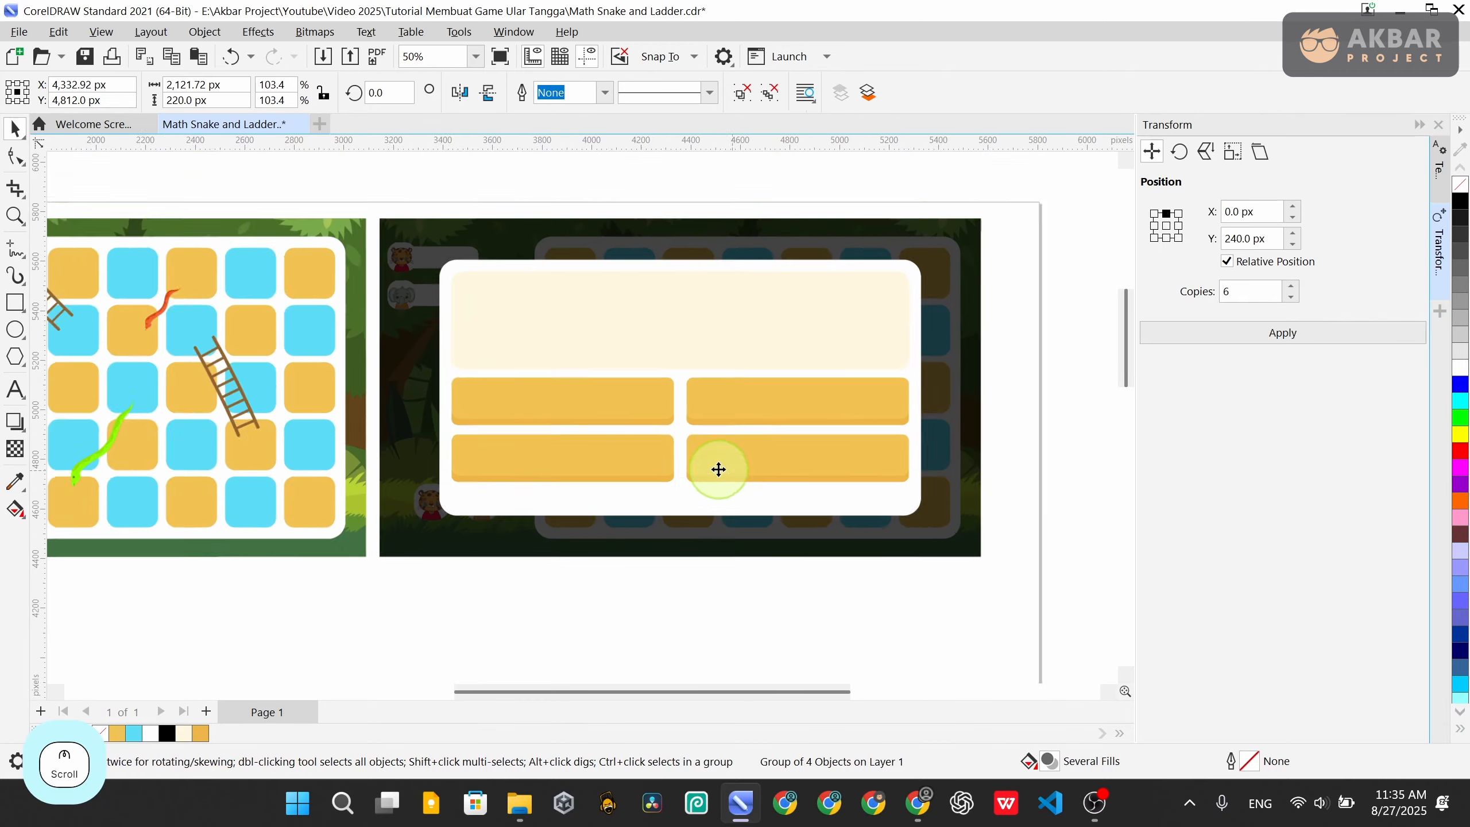
click(933, 587)
Select both button rows and stretch them downward to a combined height of about 553 px
scroll(963, 577, up, 1)
drag(980, 586, 223, 287)
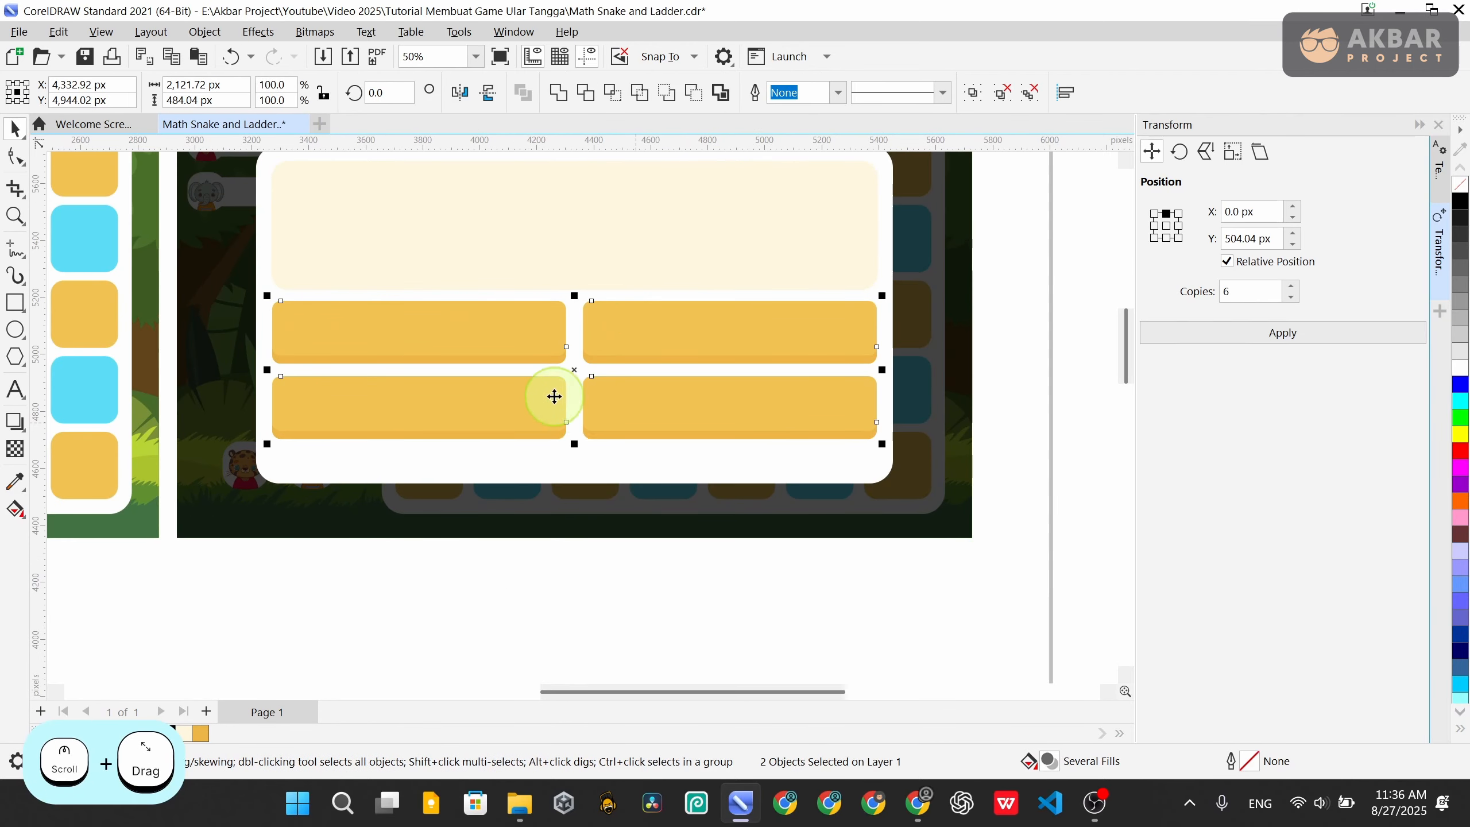
scroll(555, 396, up, 1)
drag(593, 462, 593, 488)
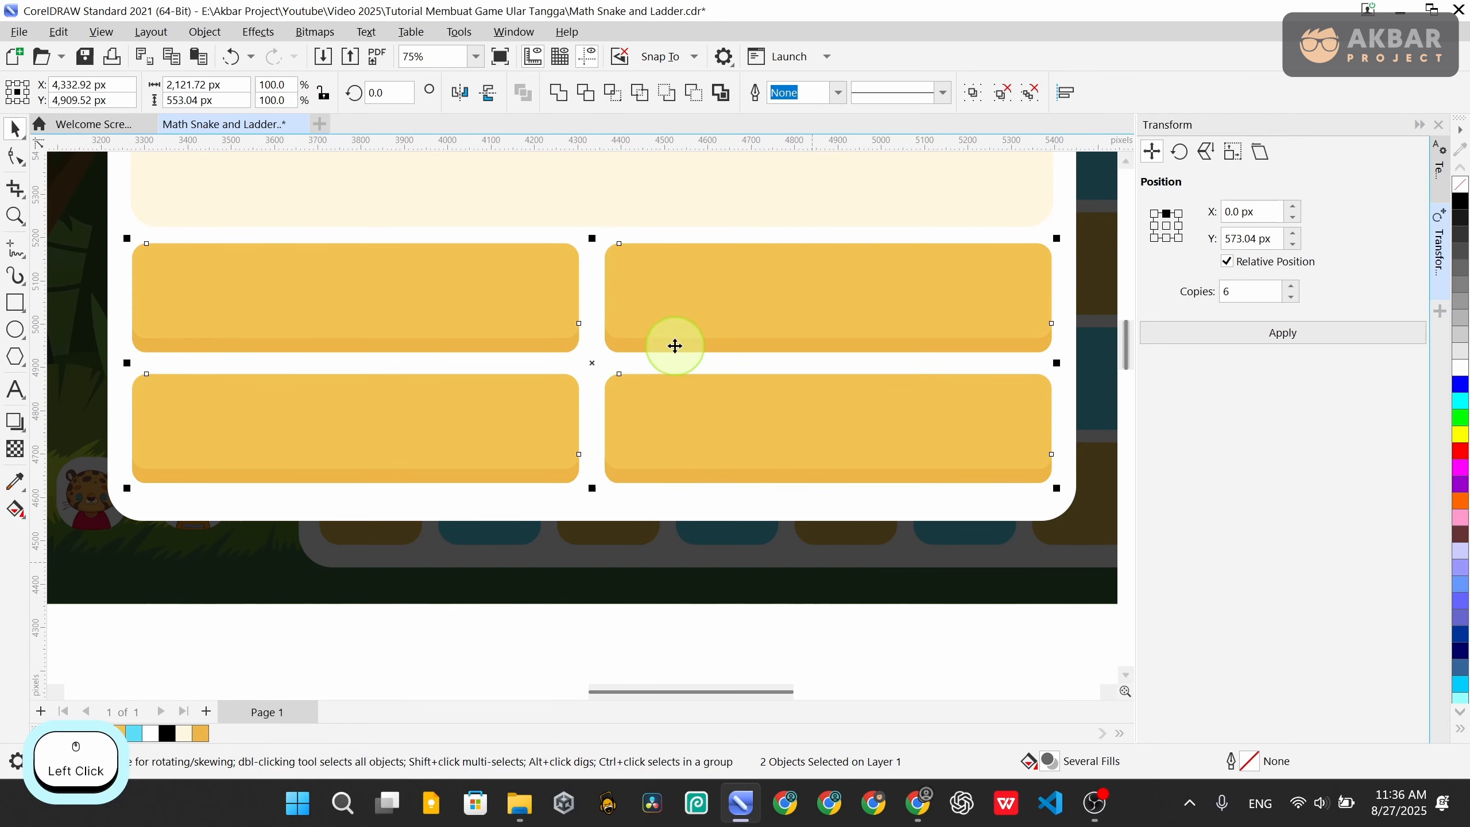
scroll(587, 282, up, 5)
click(543, 423)
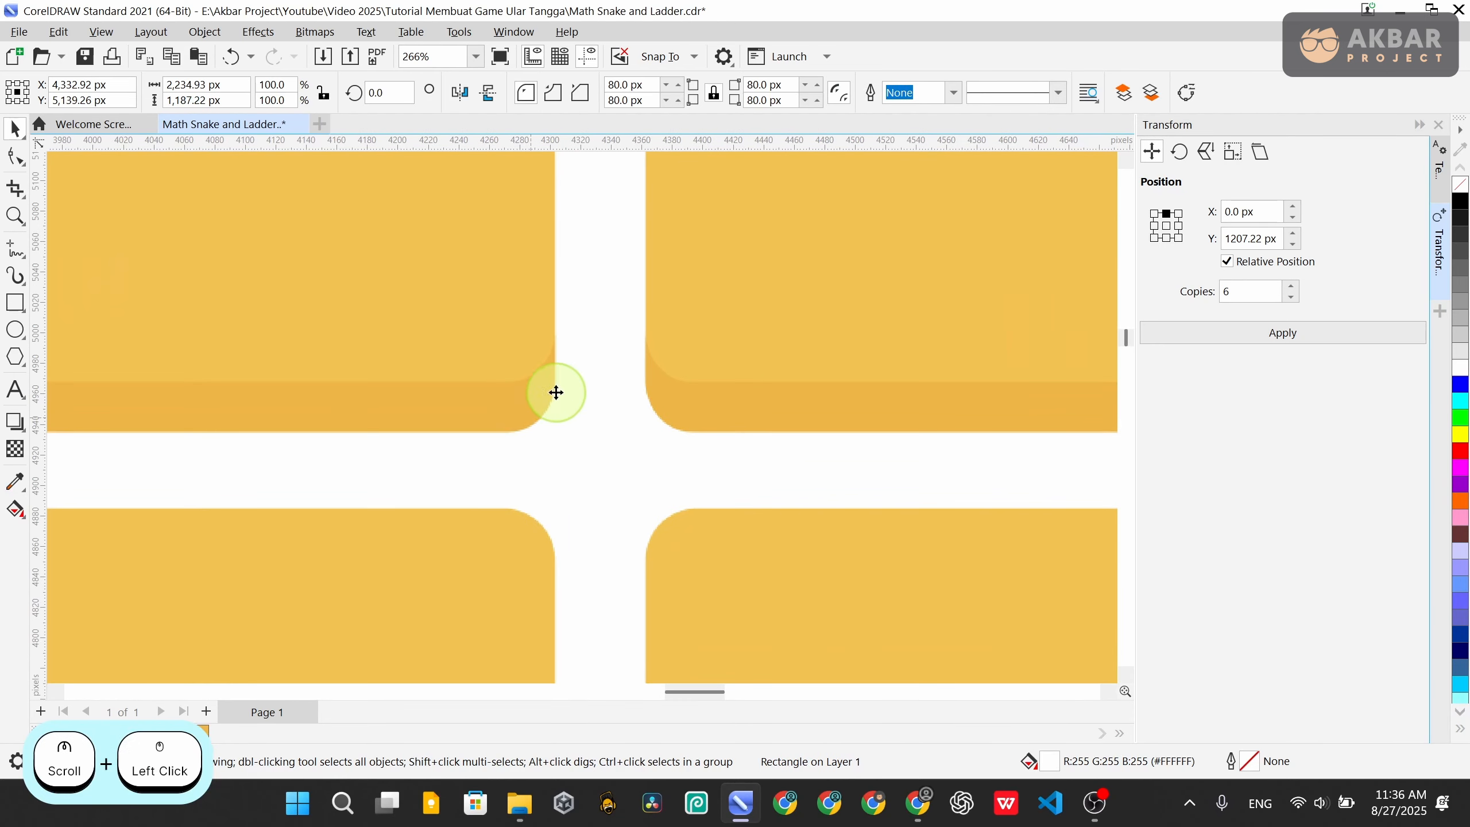
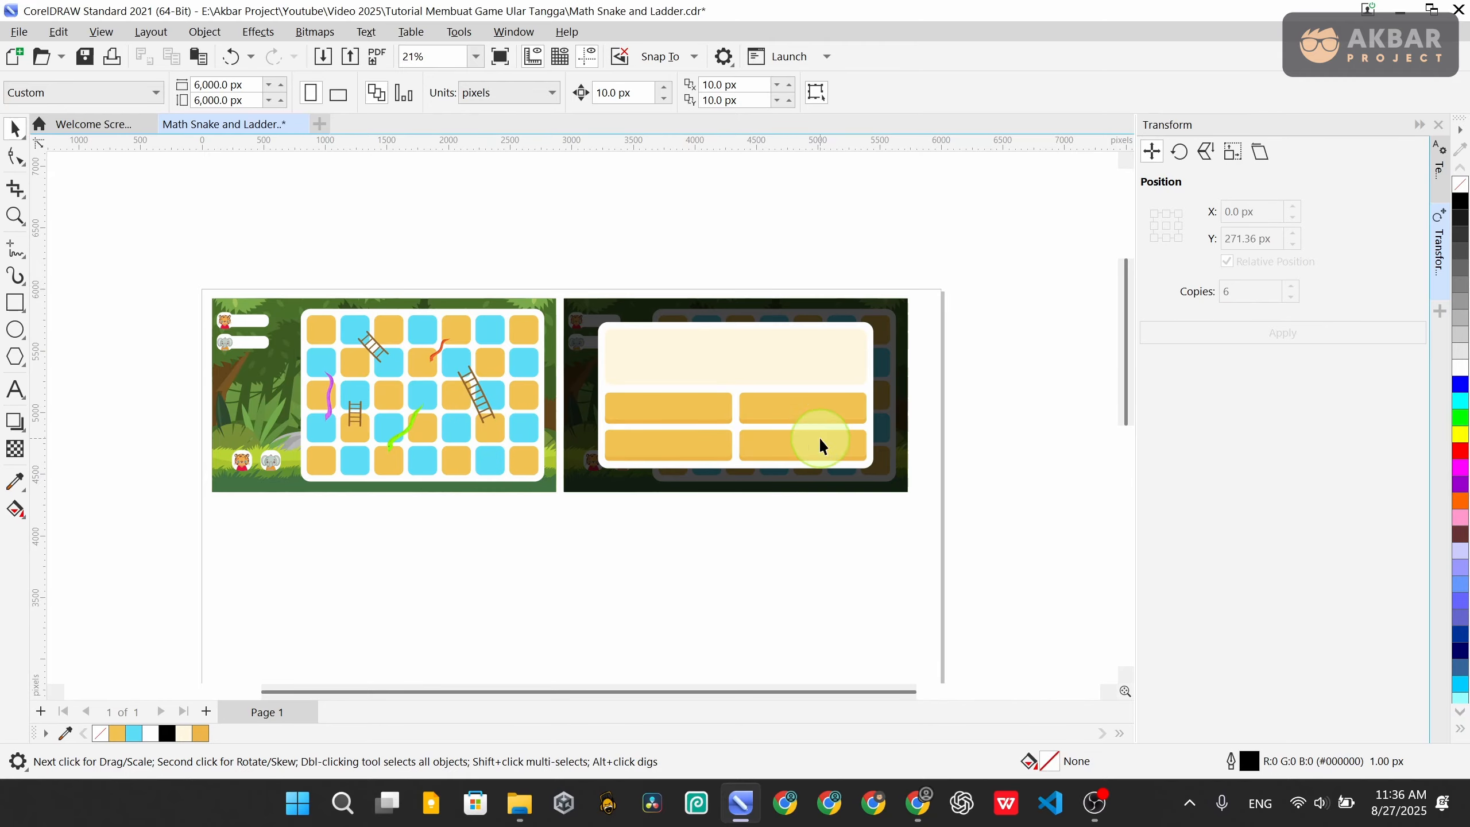
Draw a perfect circle about 501 px in diameter over the middle of the popup
scroll(833, 427, up, 2)
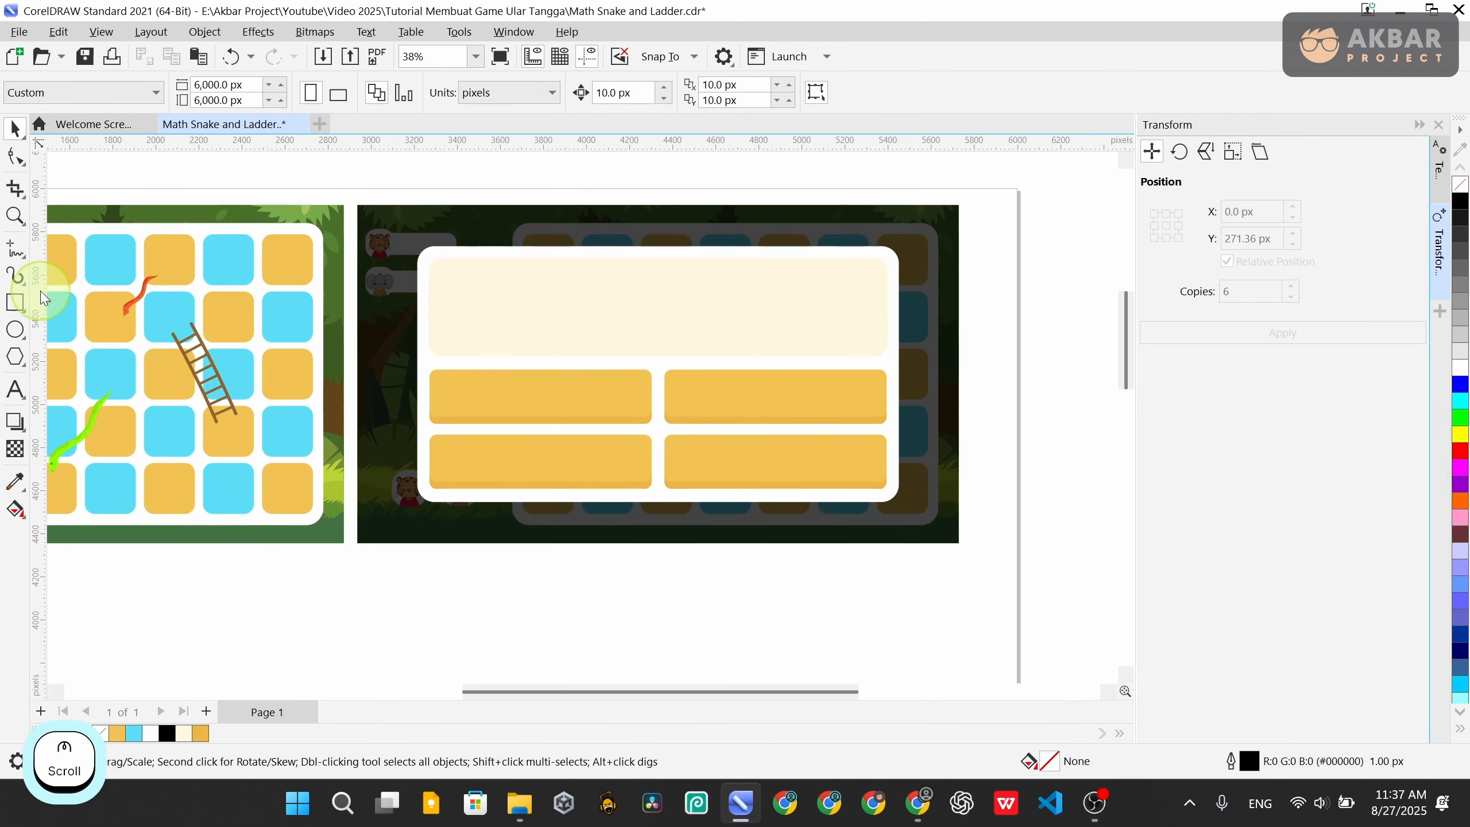
click(16, 330)
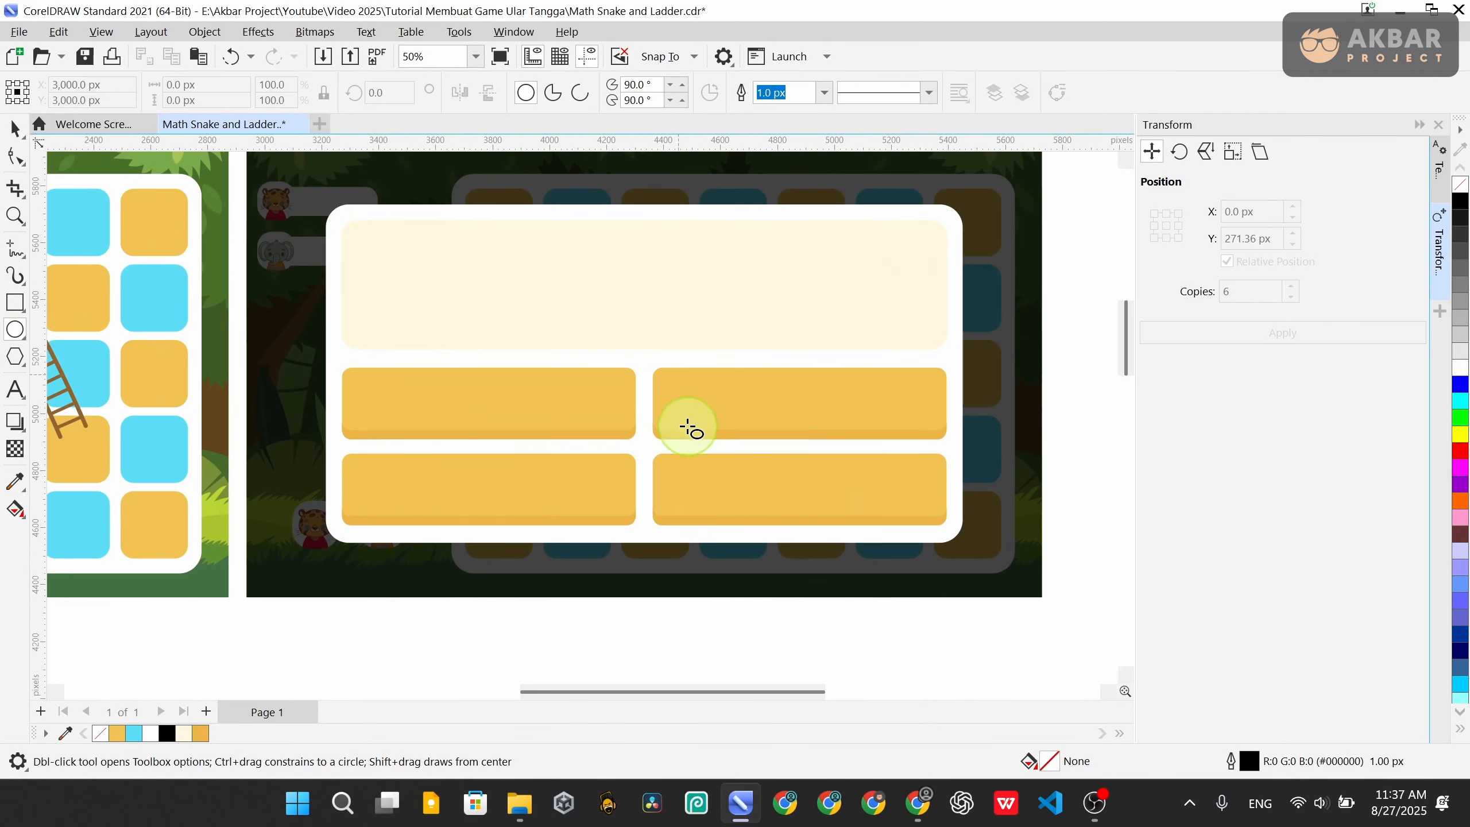
scroll(668, 356, down, 1)
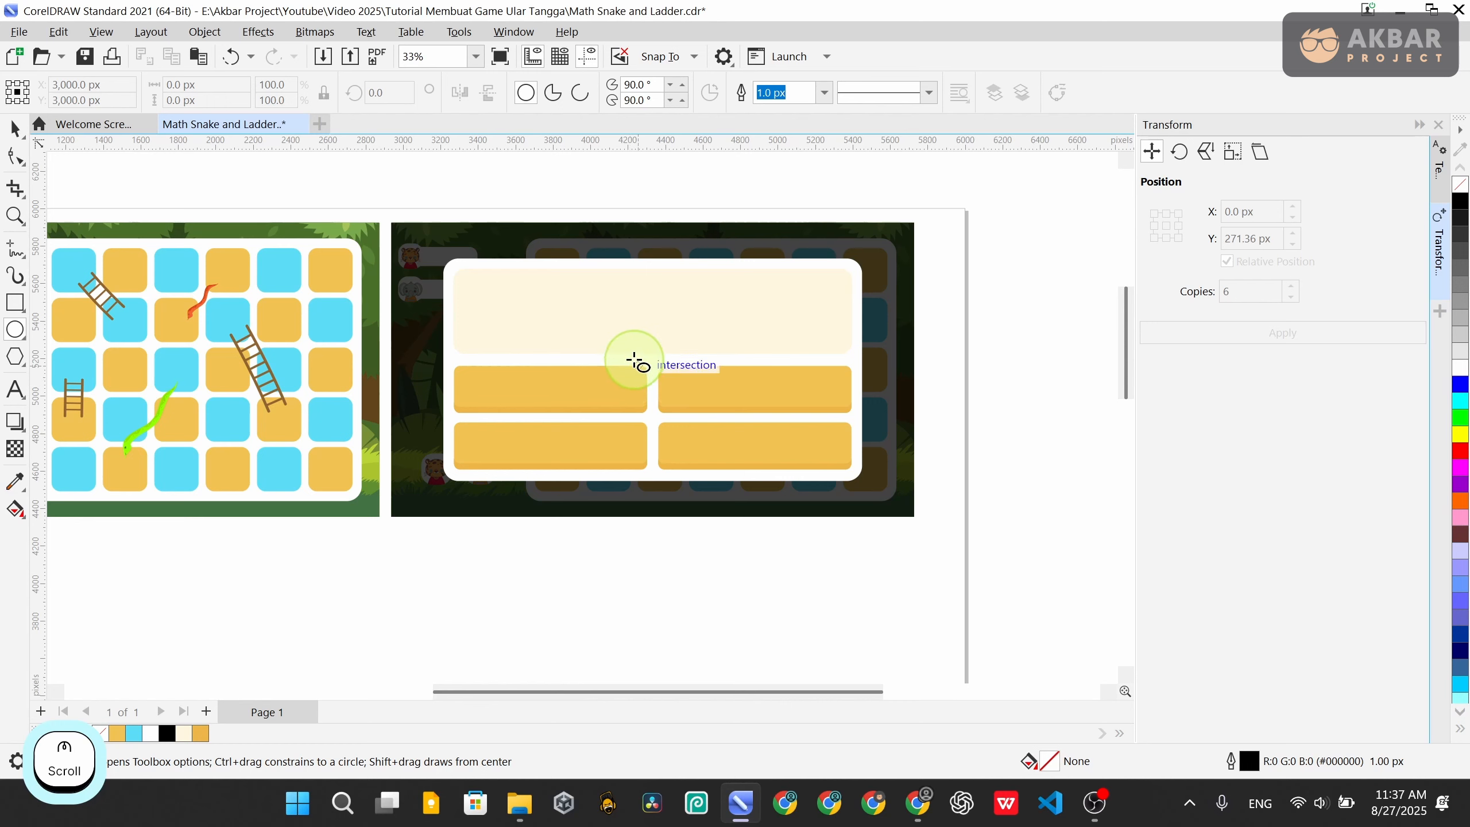
drag(609, 326, 704, 410)
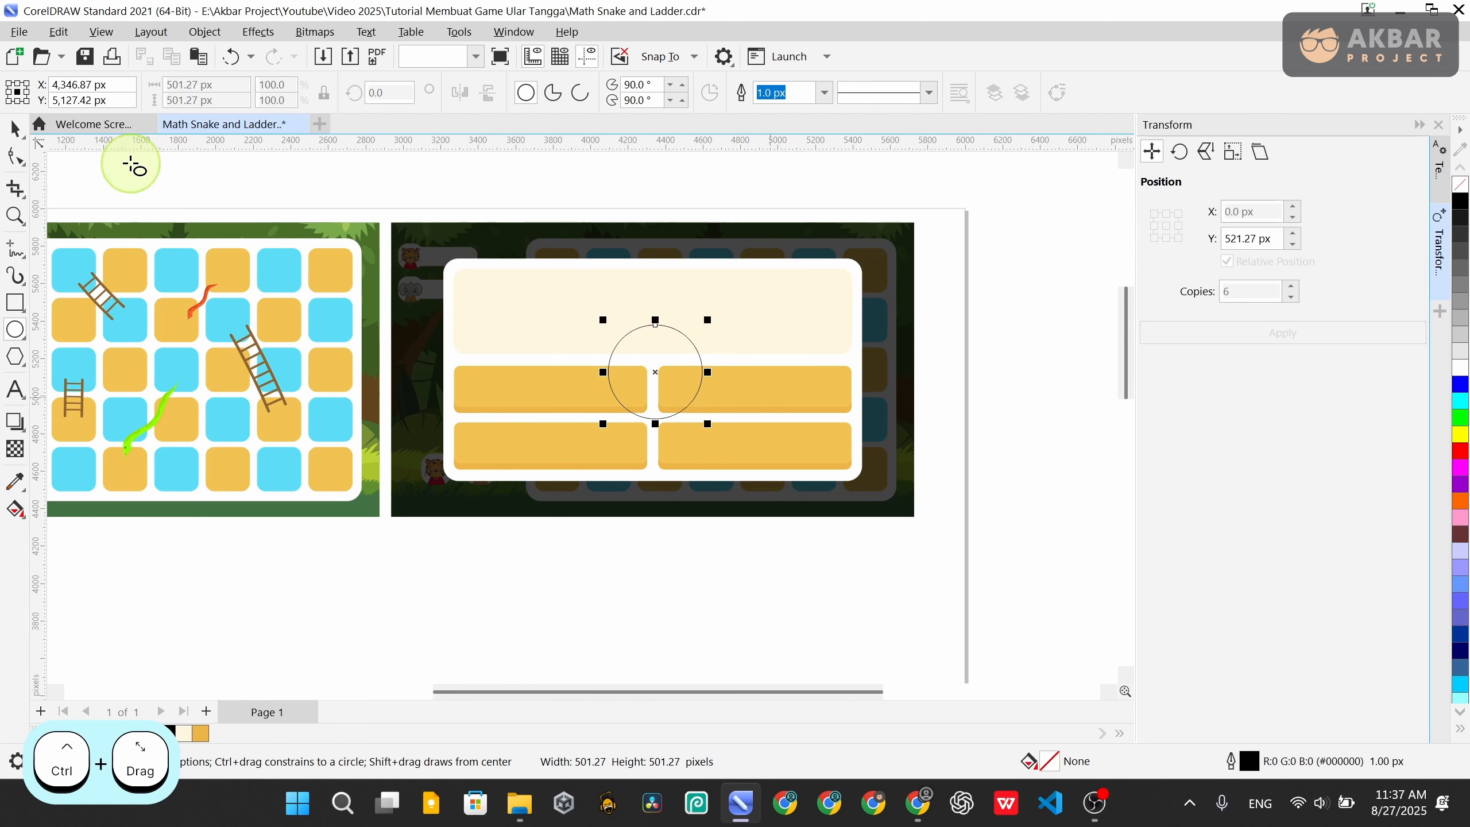
click(16, 128)
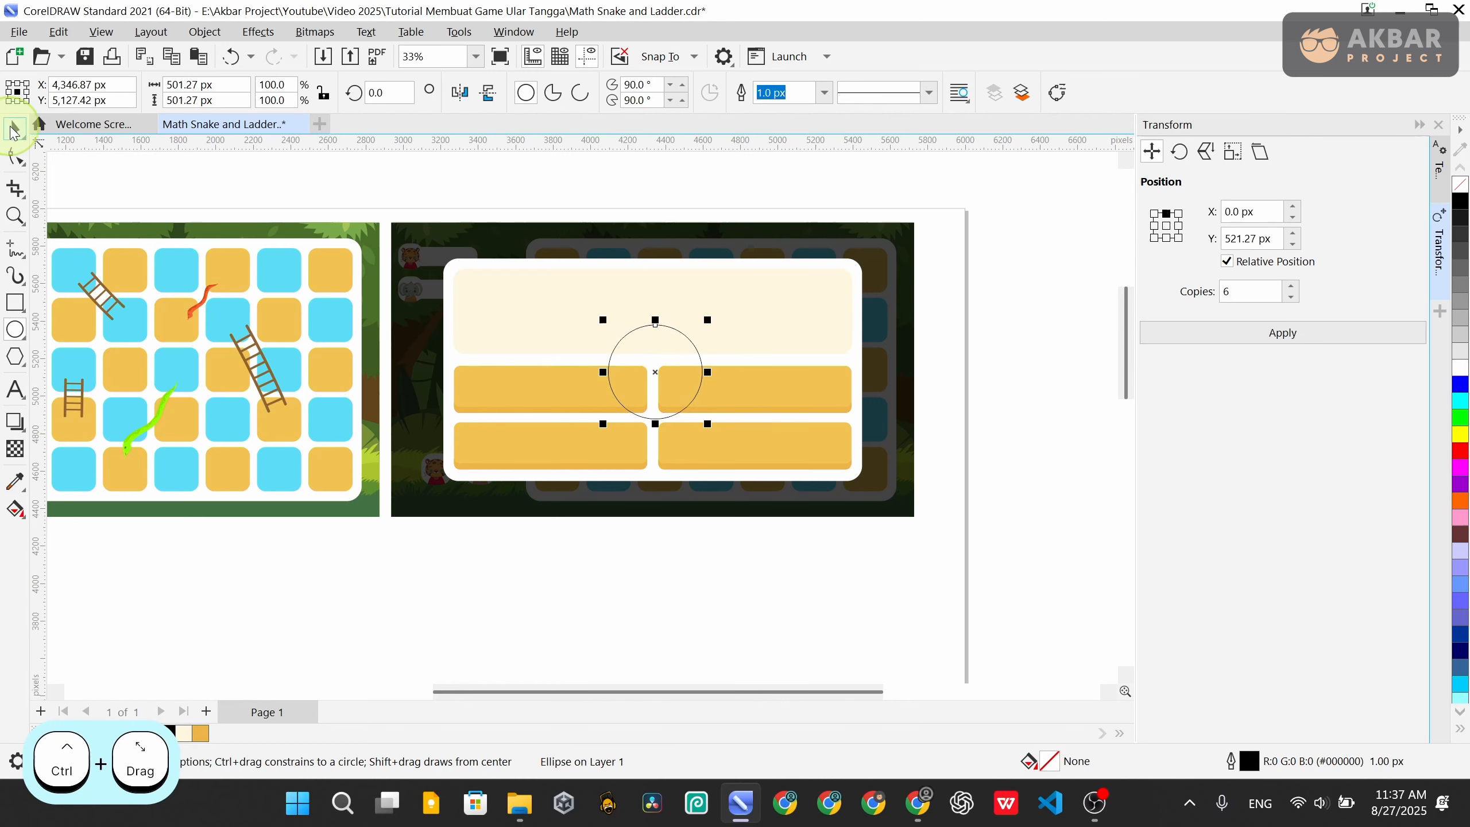
Center the circle horizontally and vertically on the cream question box
shift+click(764, 305)
key(c)
key(e)
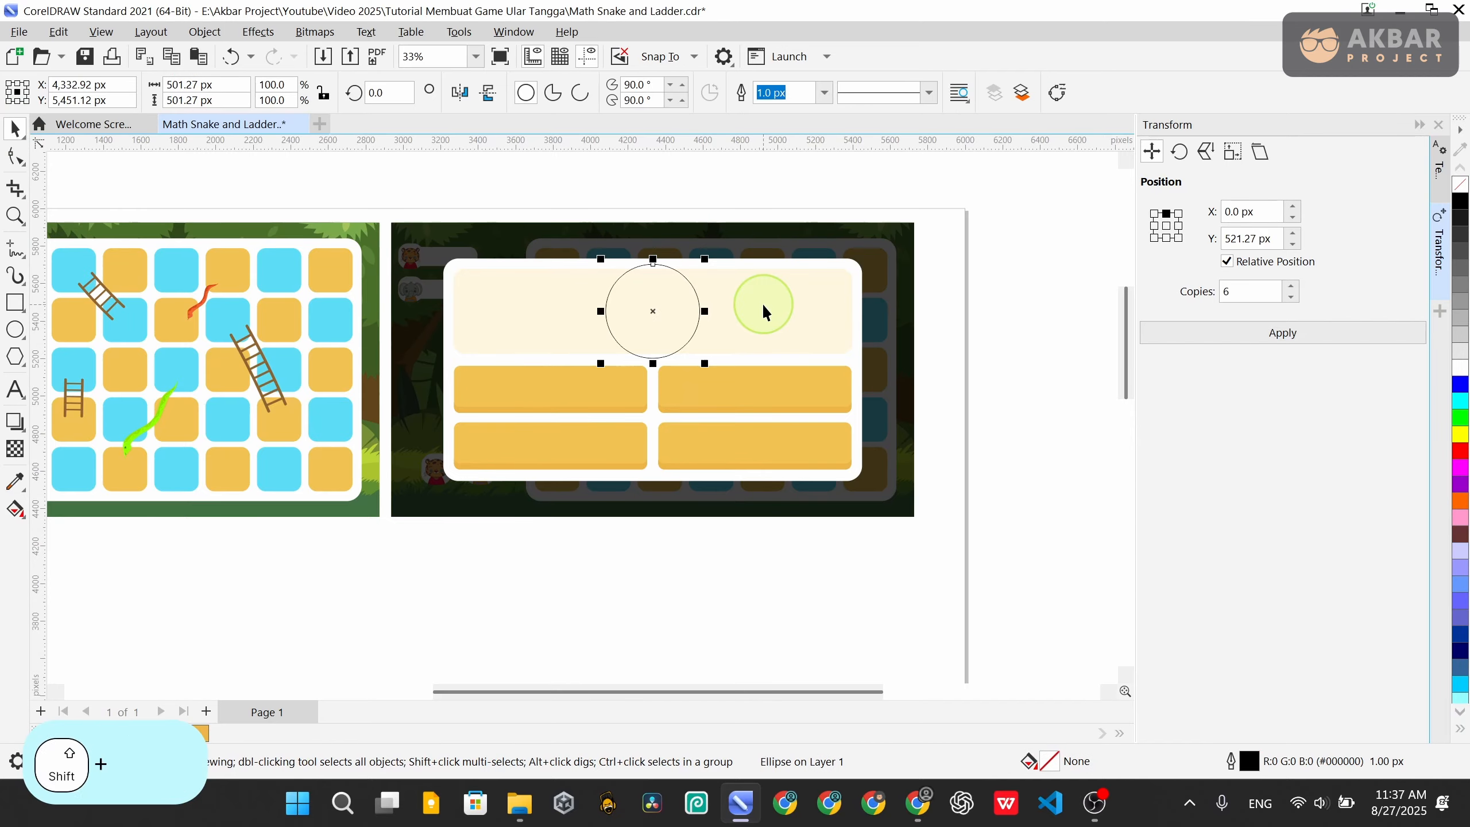
Align the circle's vertical center with the darkened game background
click(976, 333)
click(656, 313)
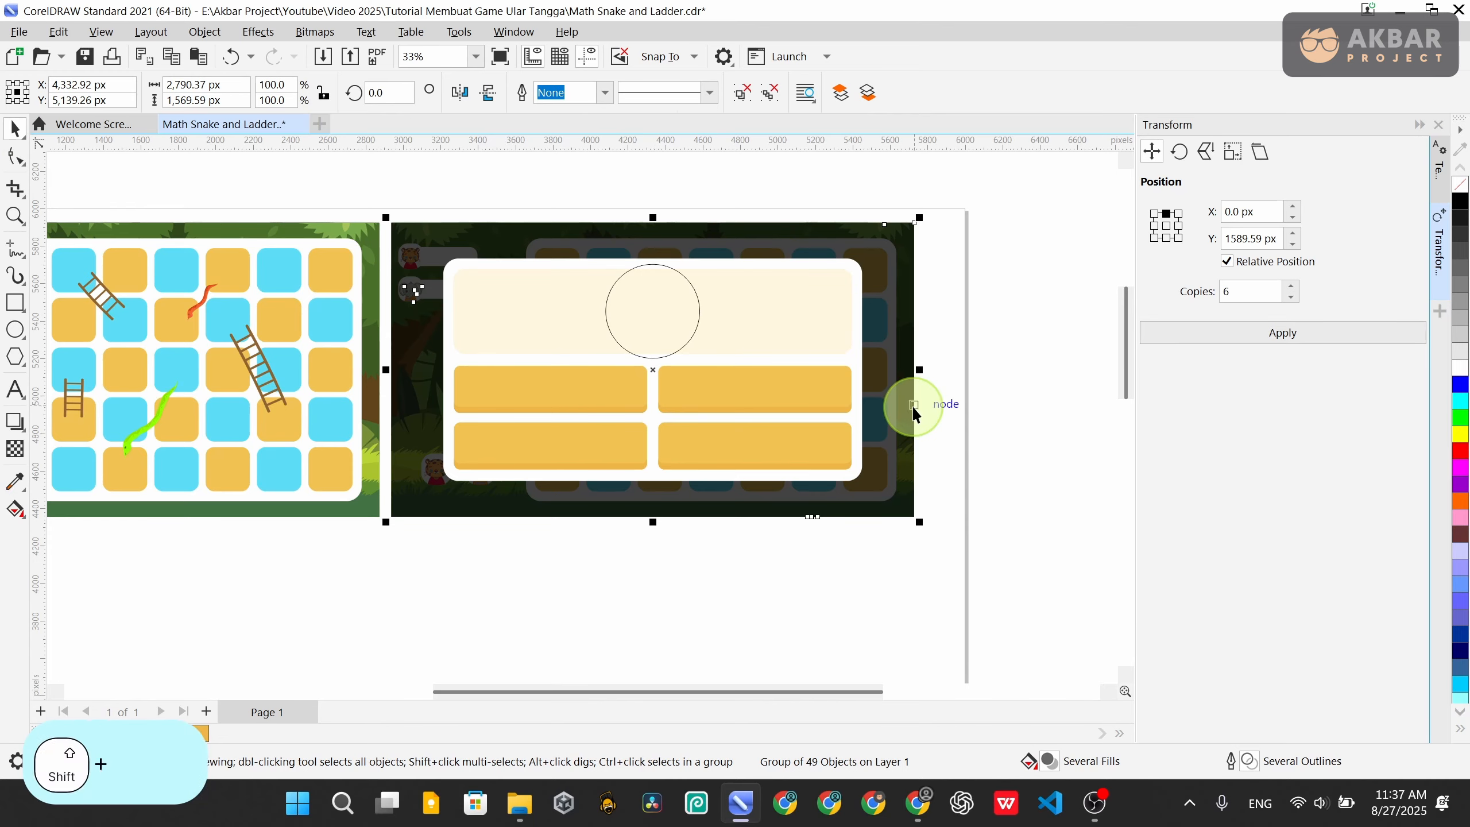
shift+click(914, 408)
click(655, 358)
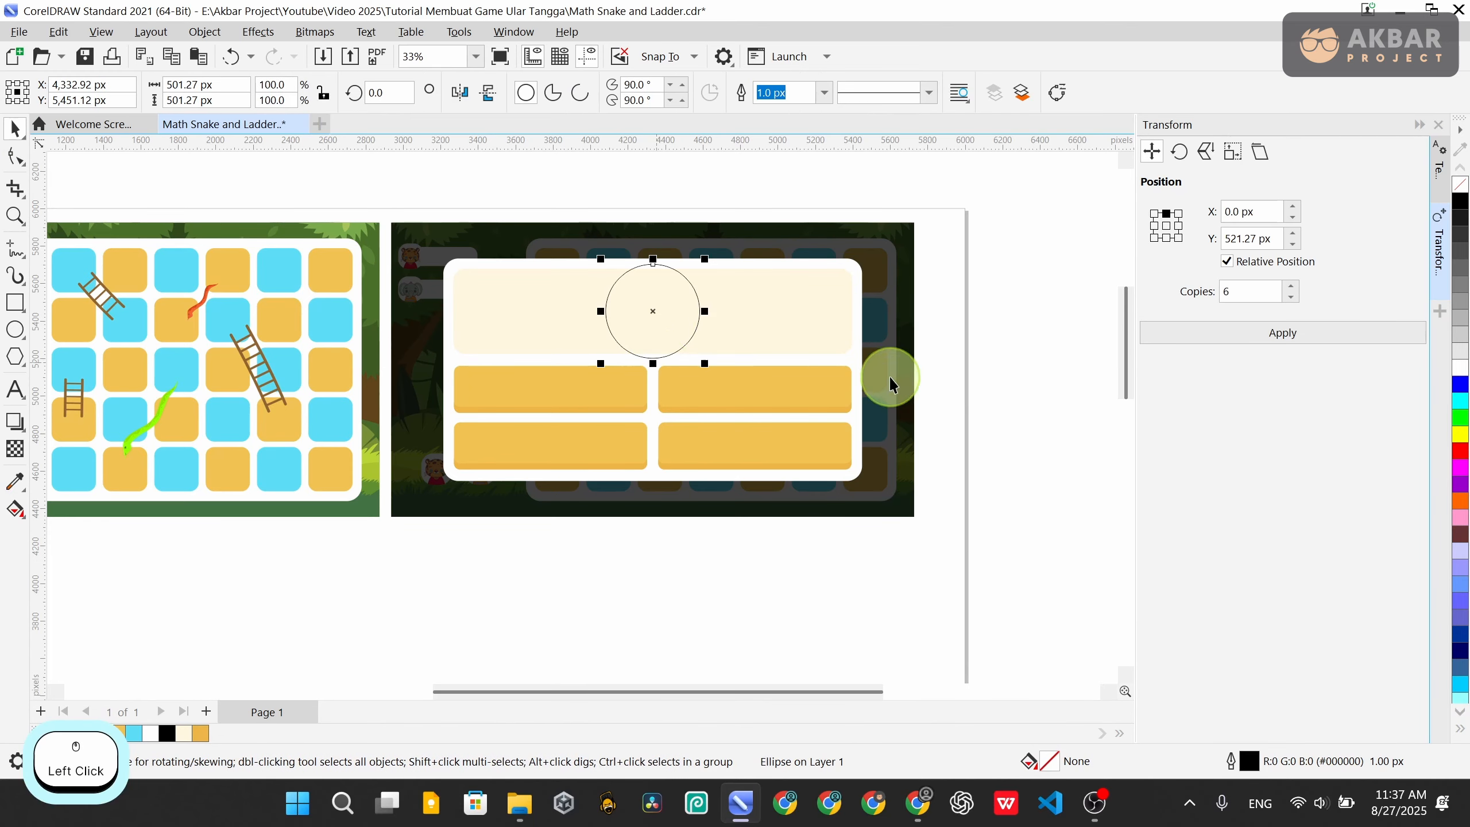
shift+click(910, 408)
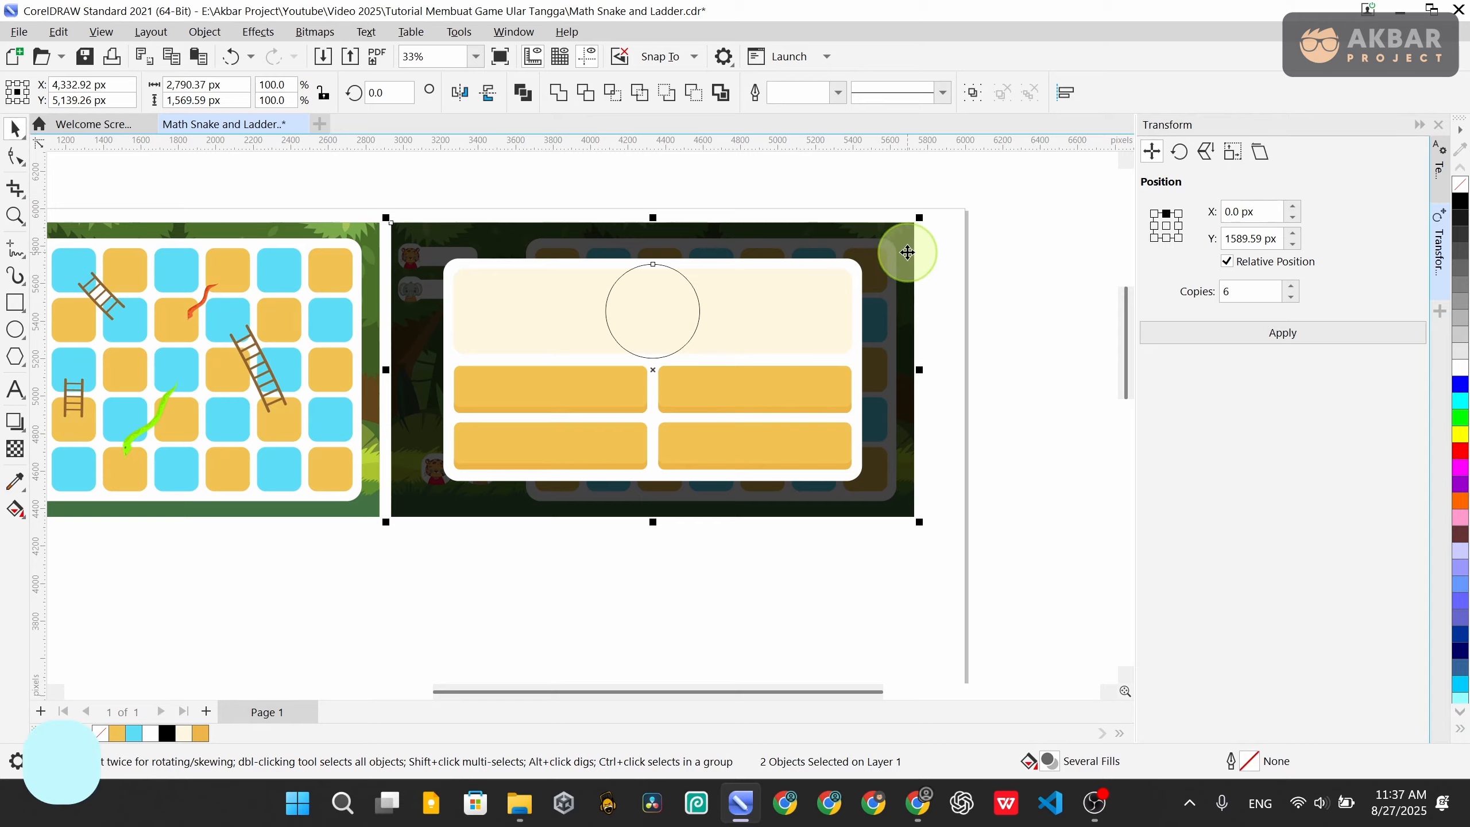
key(e)
click(989, 392)
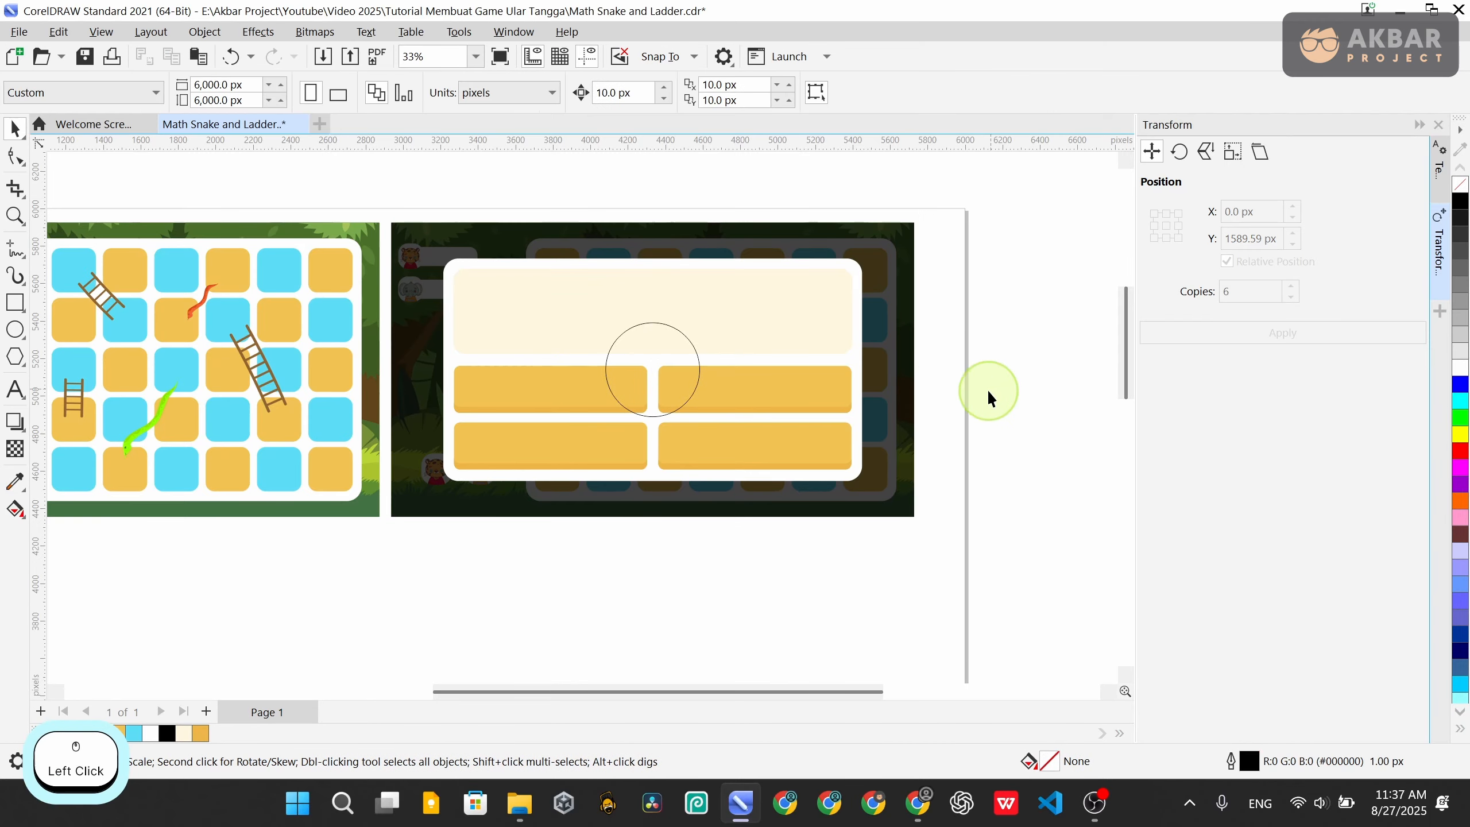
Fill the circle with white and set its outline width to 4 px
click(652, 326)
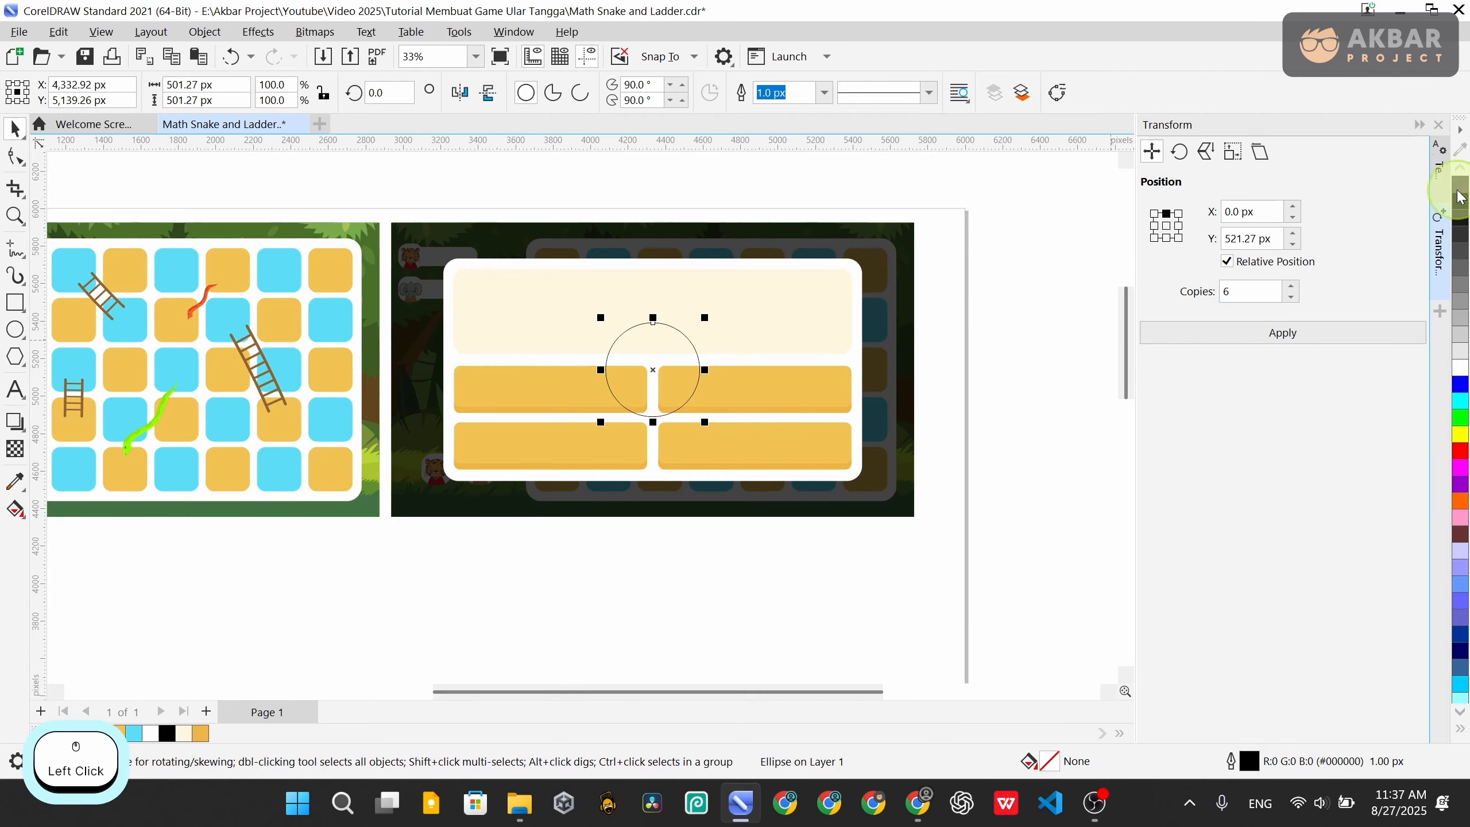
click(1460, 368)
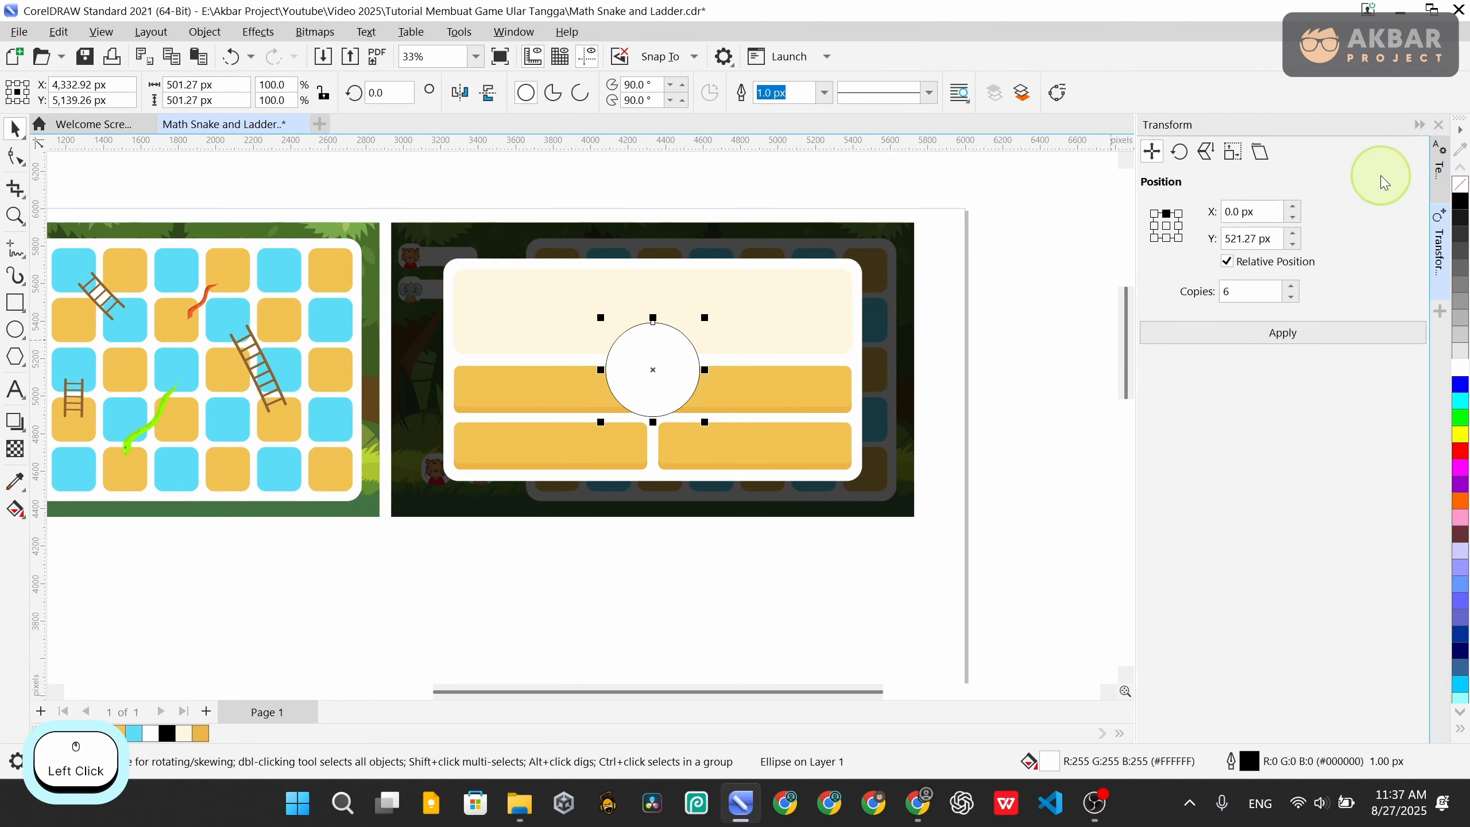
click(1246, 762)
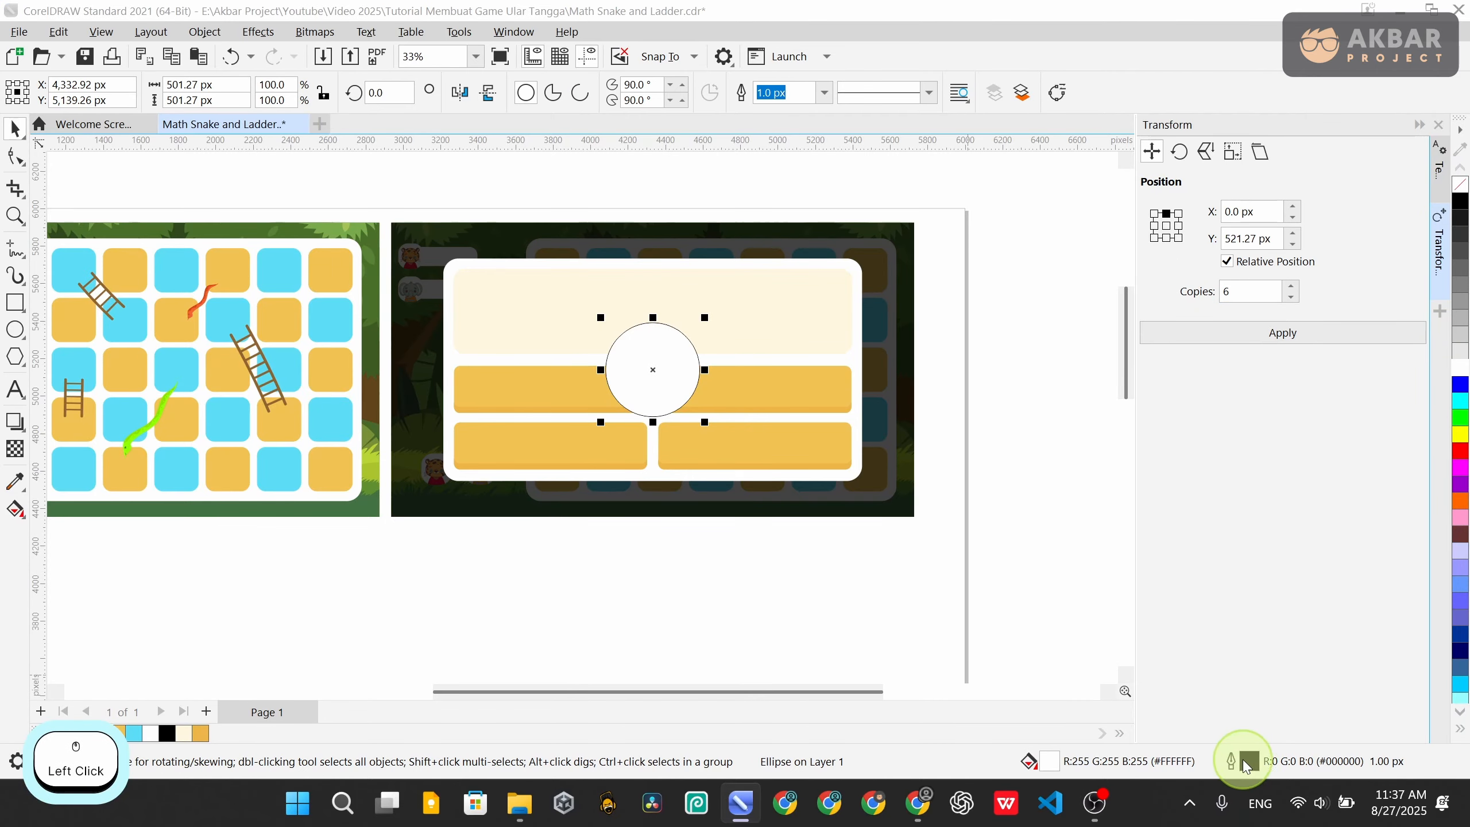
drag(702, 253, 961, 259)
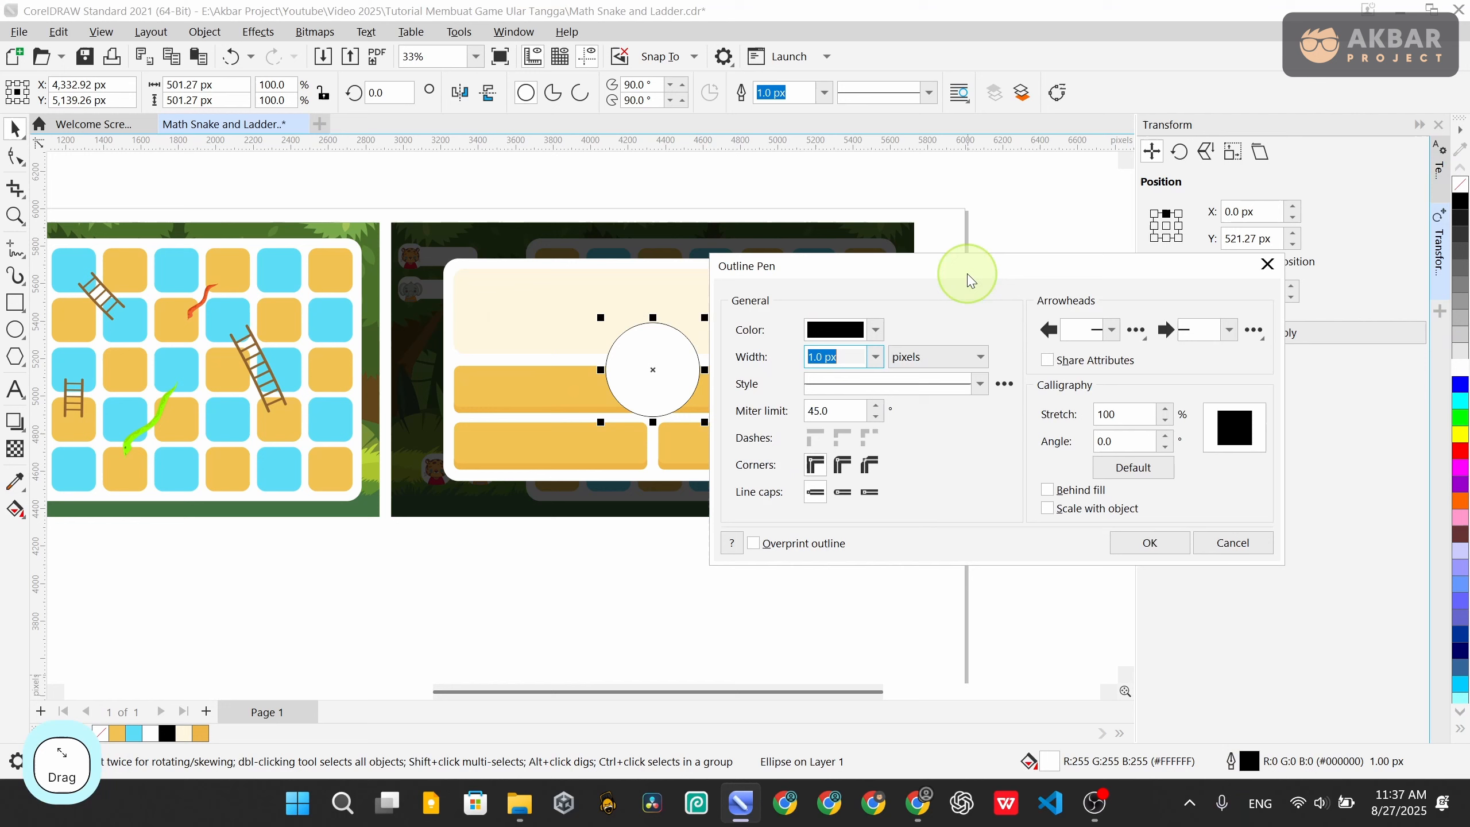
click(875, 338)
click(856, 434)
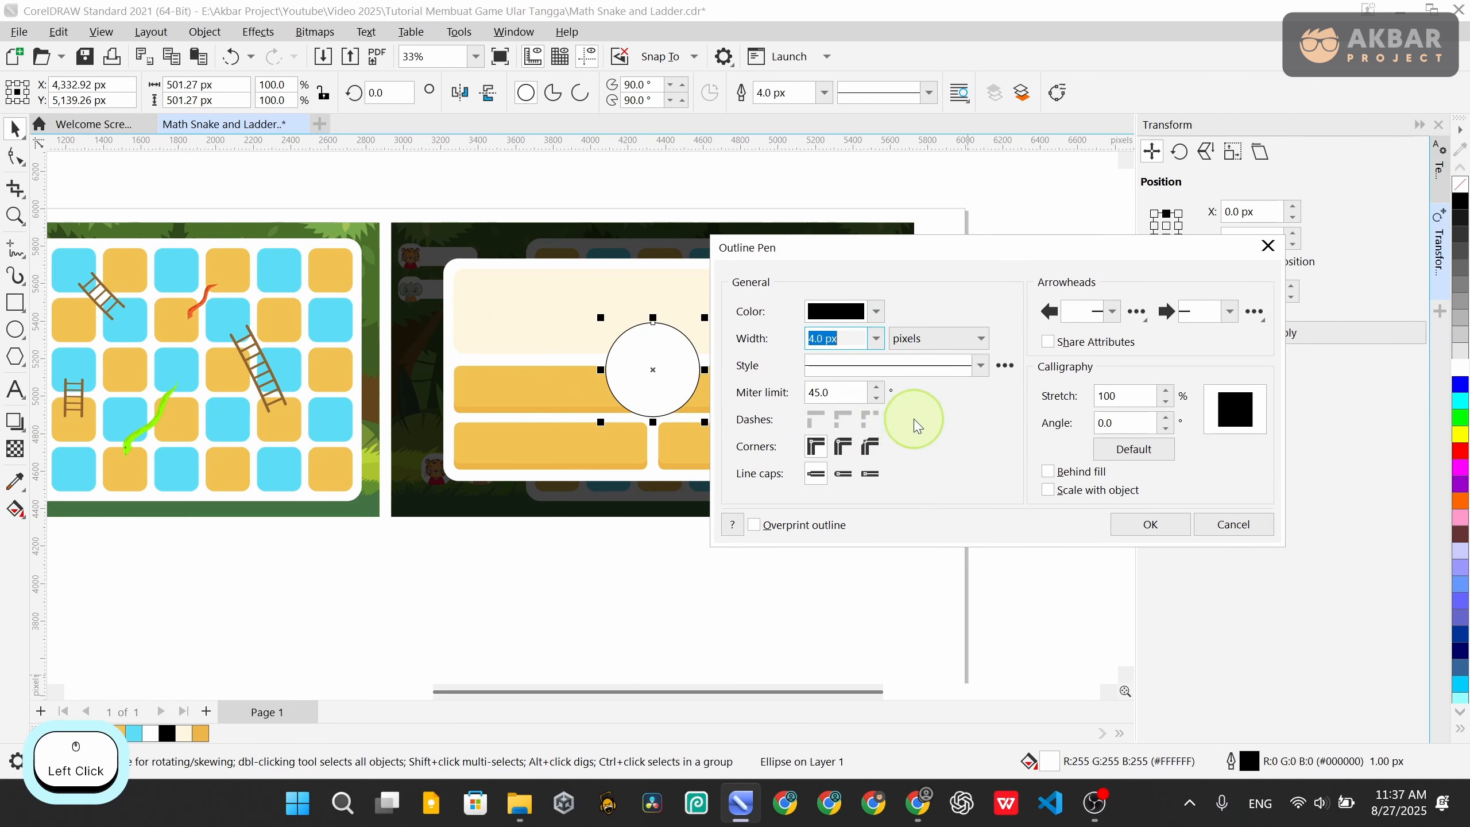
Set the circle's outline width to 10 px
click(876, 311)
click(876, 311)
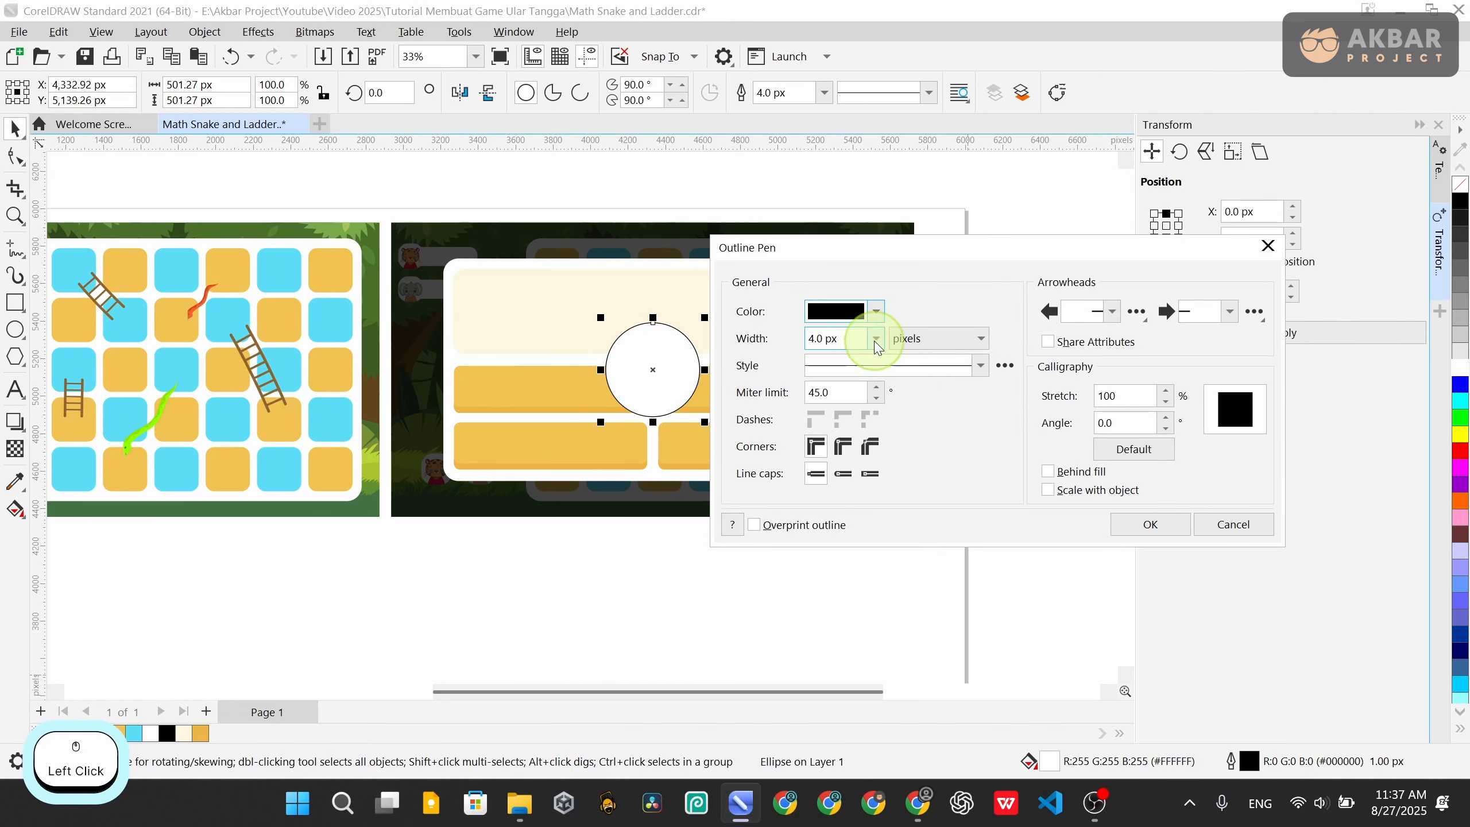
click(876, 343)
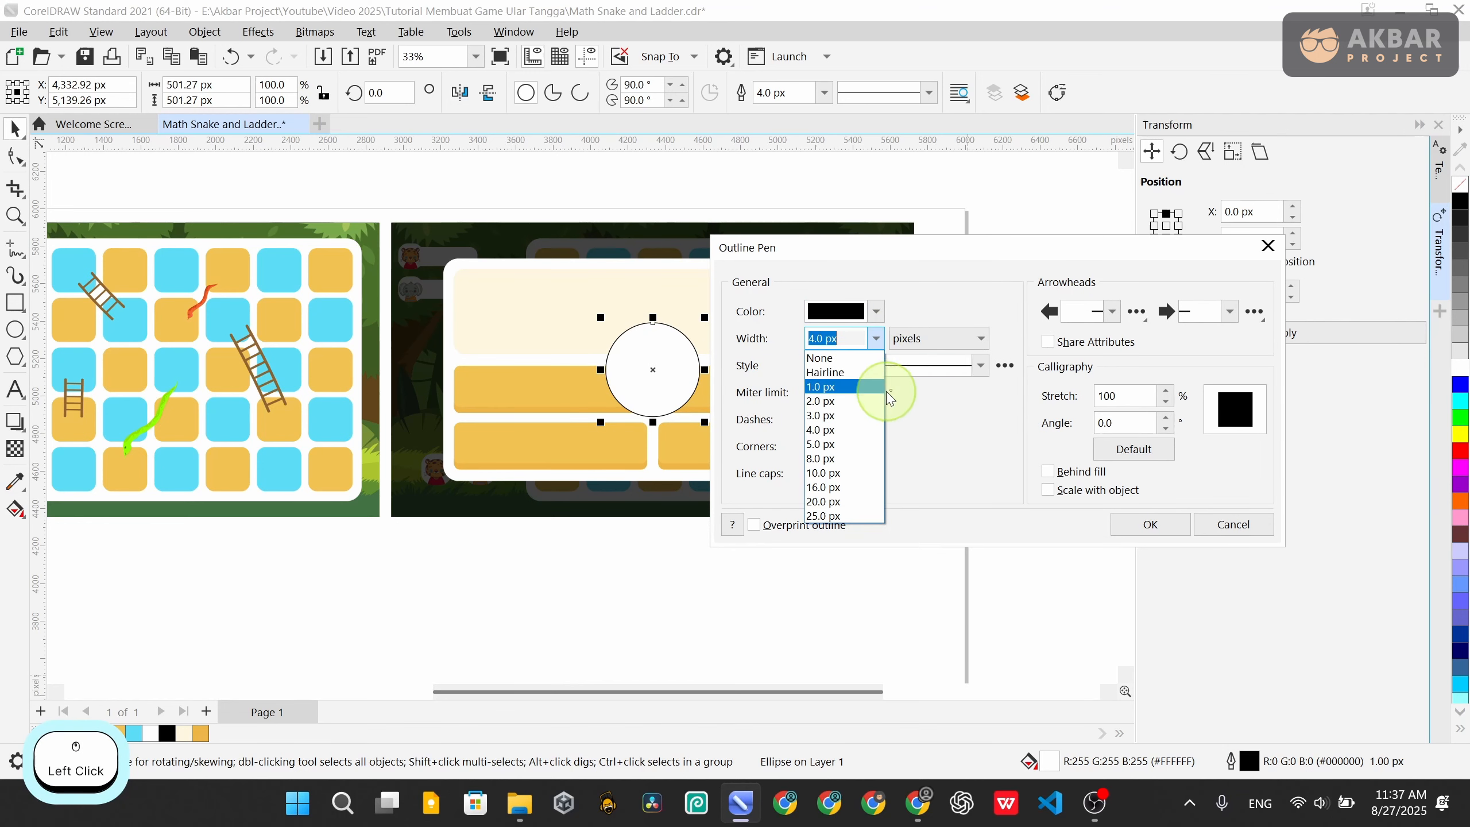
click(873, 474)
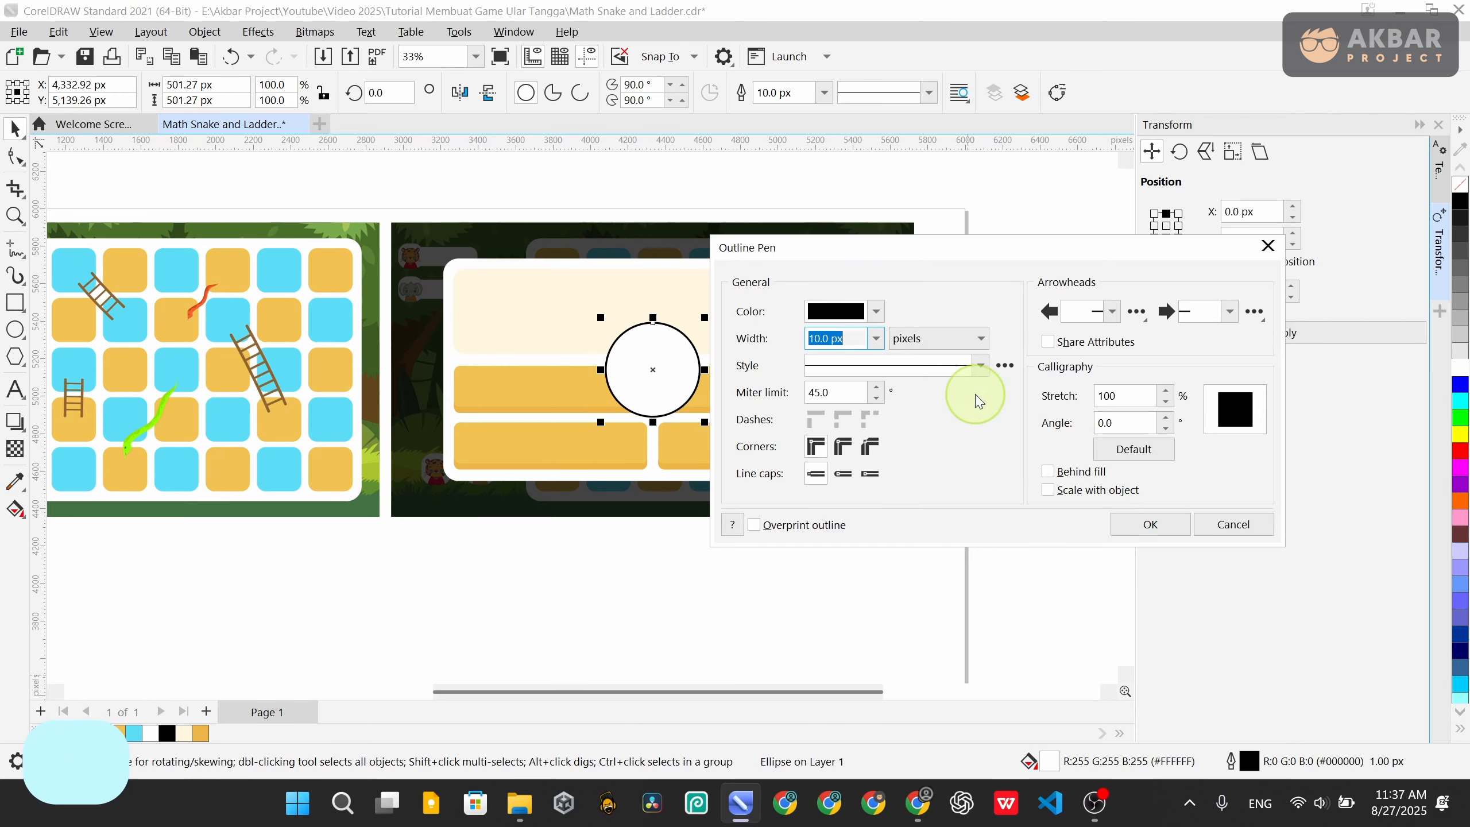
Sample the orange of the answer button as the circle's outline colour and darken it to #B37E14
click(876, 311)
click(1001, 596)
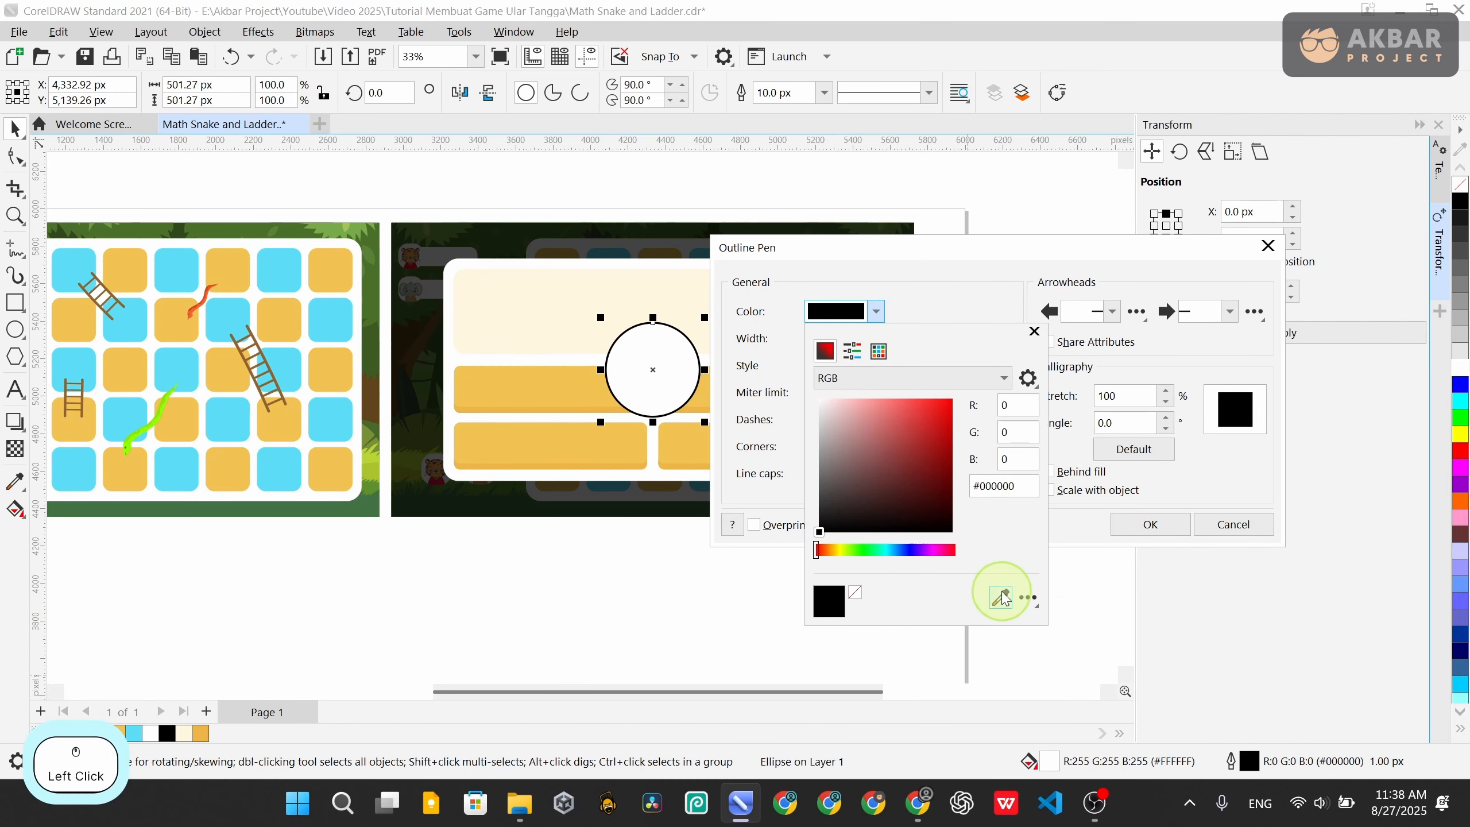
click(562, 402)
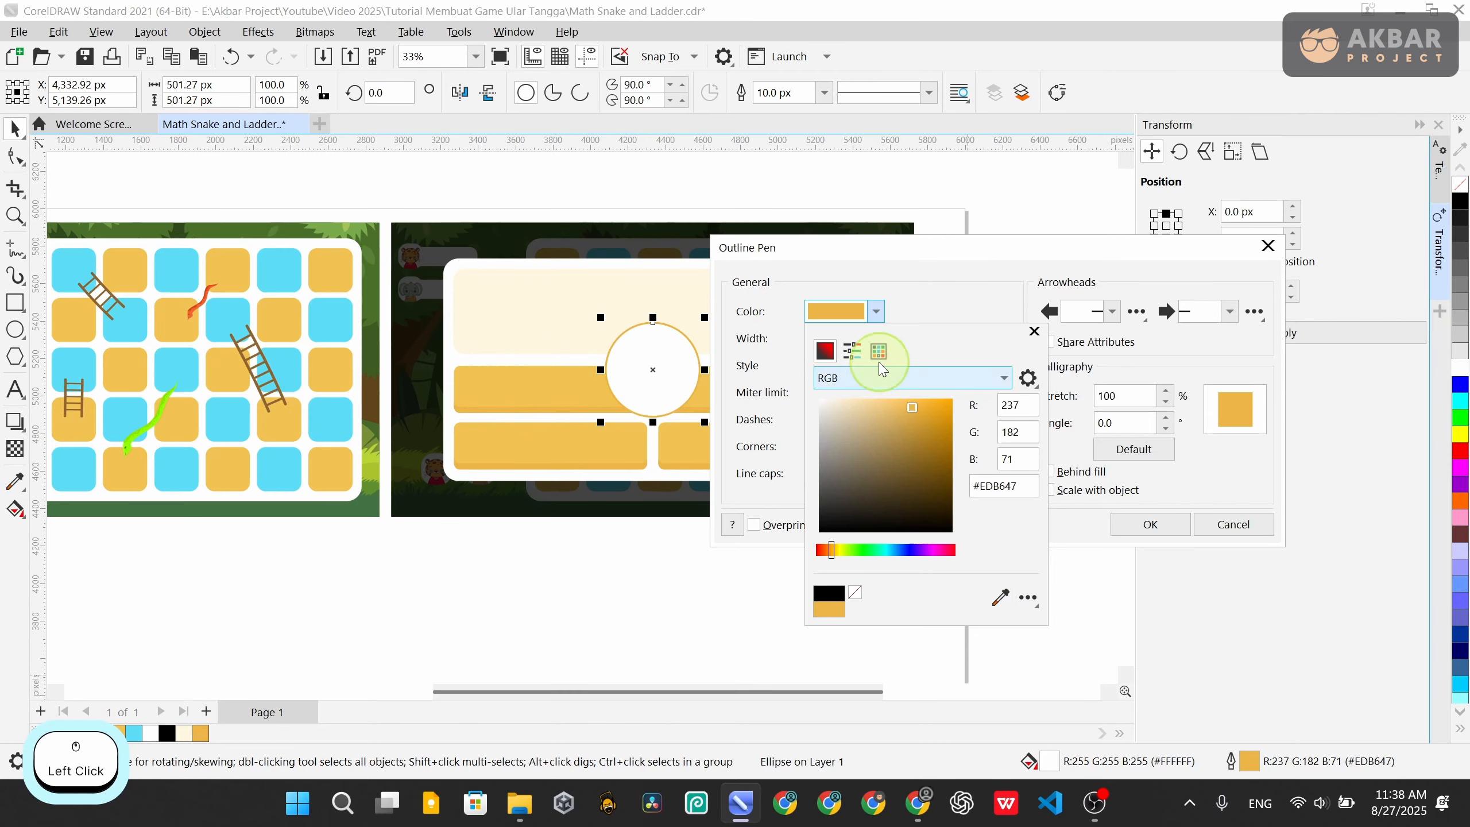
click(938, 439)
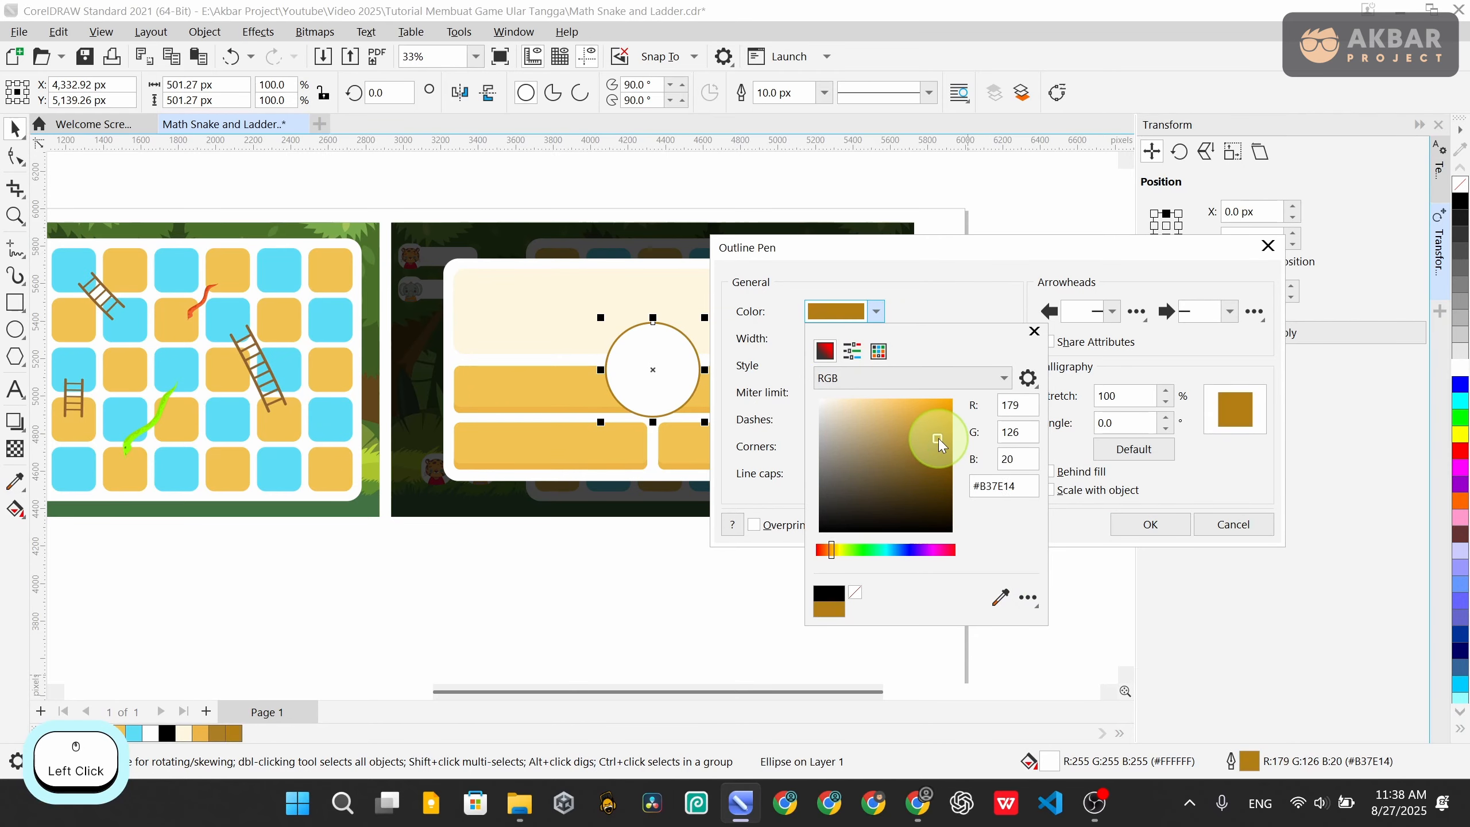
click(1122, 521)
Set the circle's outline width to 16 px, apply the outline settings and deselect the circle
click(877, 338)
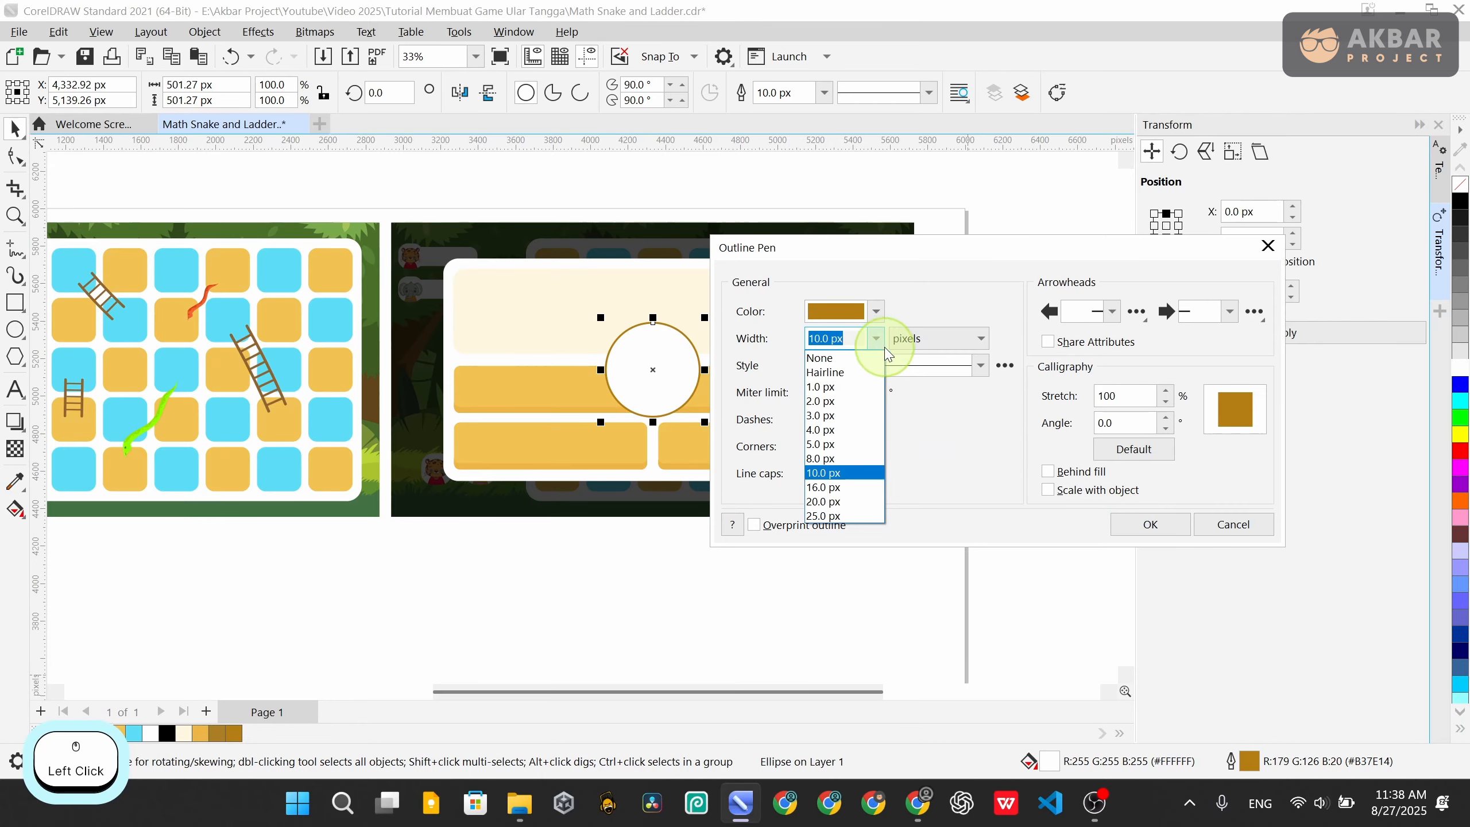
click(871, 489)
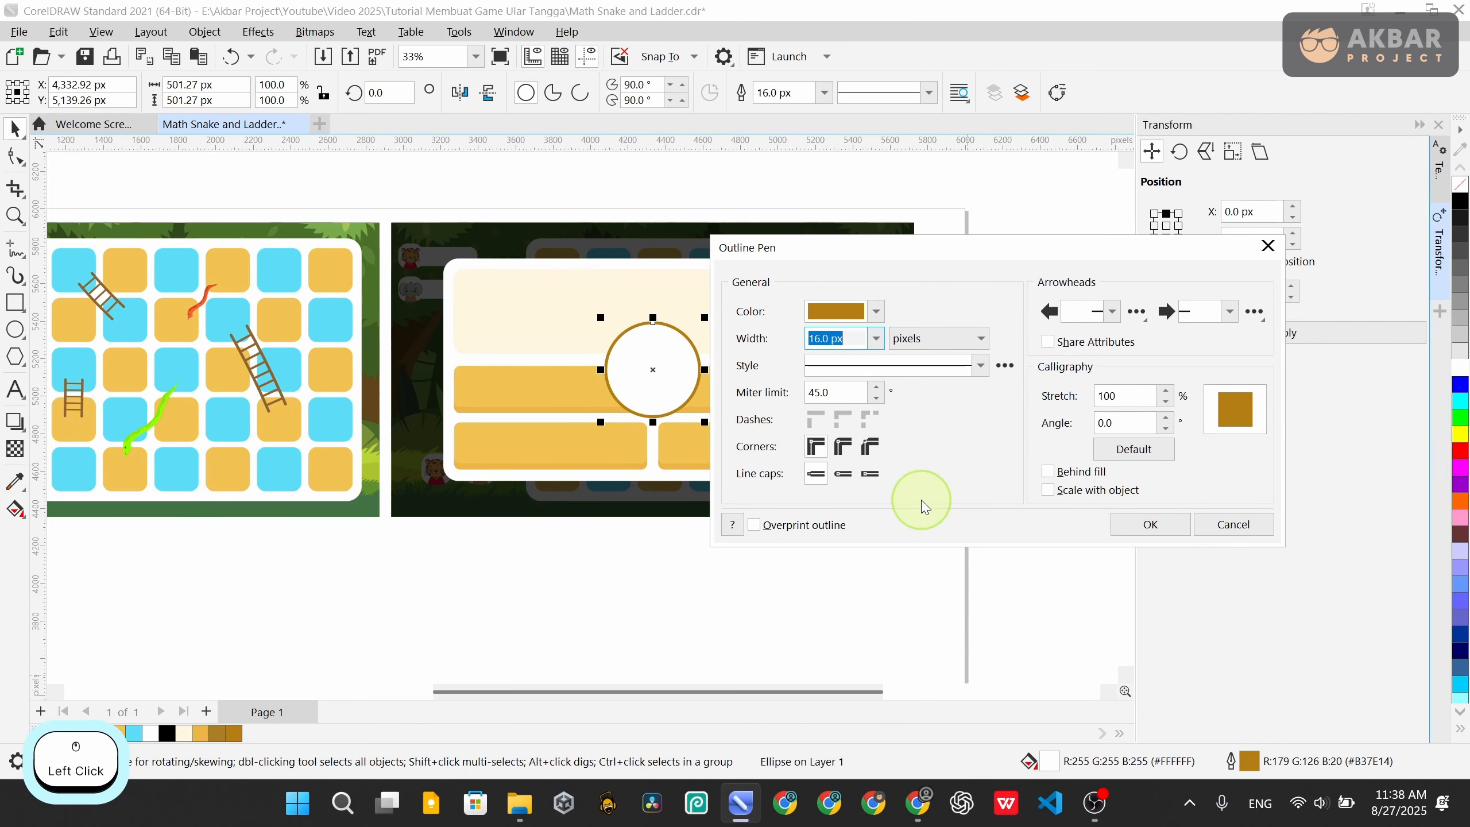
click(1172, 524)
click(871, 564)
scroll(611, 363, down, 1)
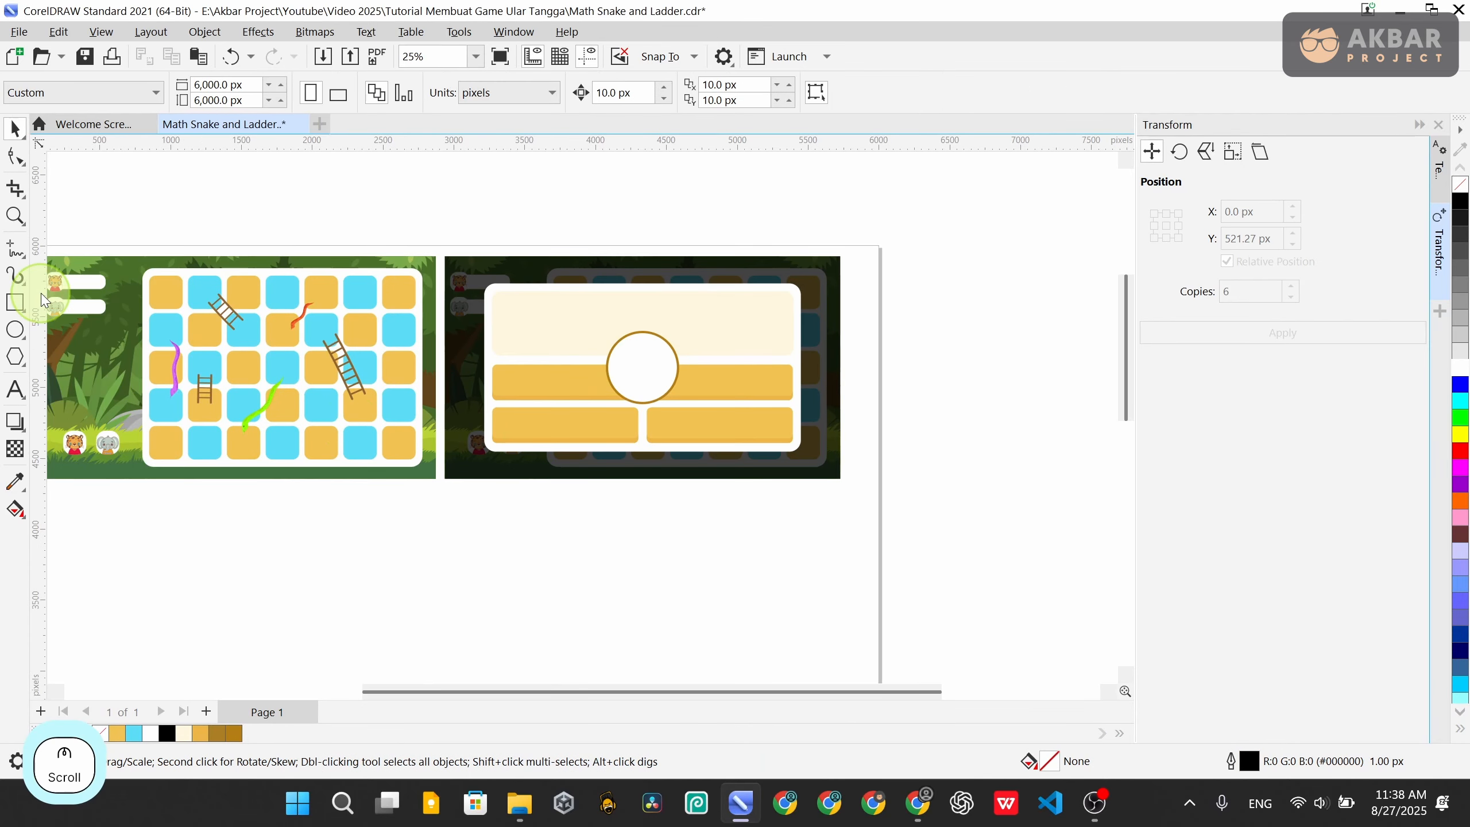
Draw a narrow upright rectangle about 83 × 216 px in the empty area below the popup
click(14, 302)
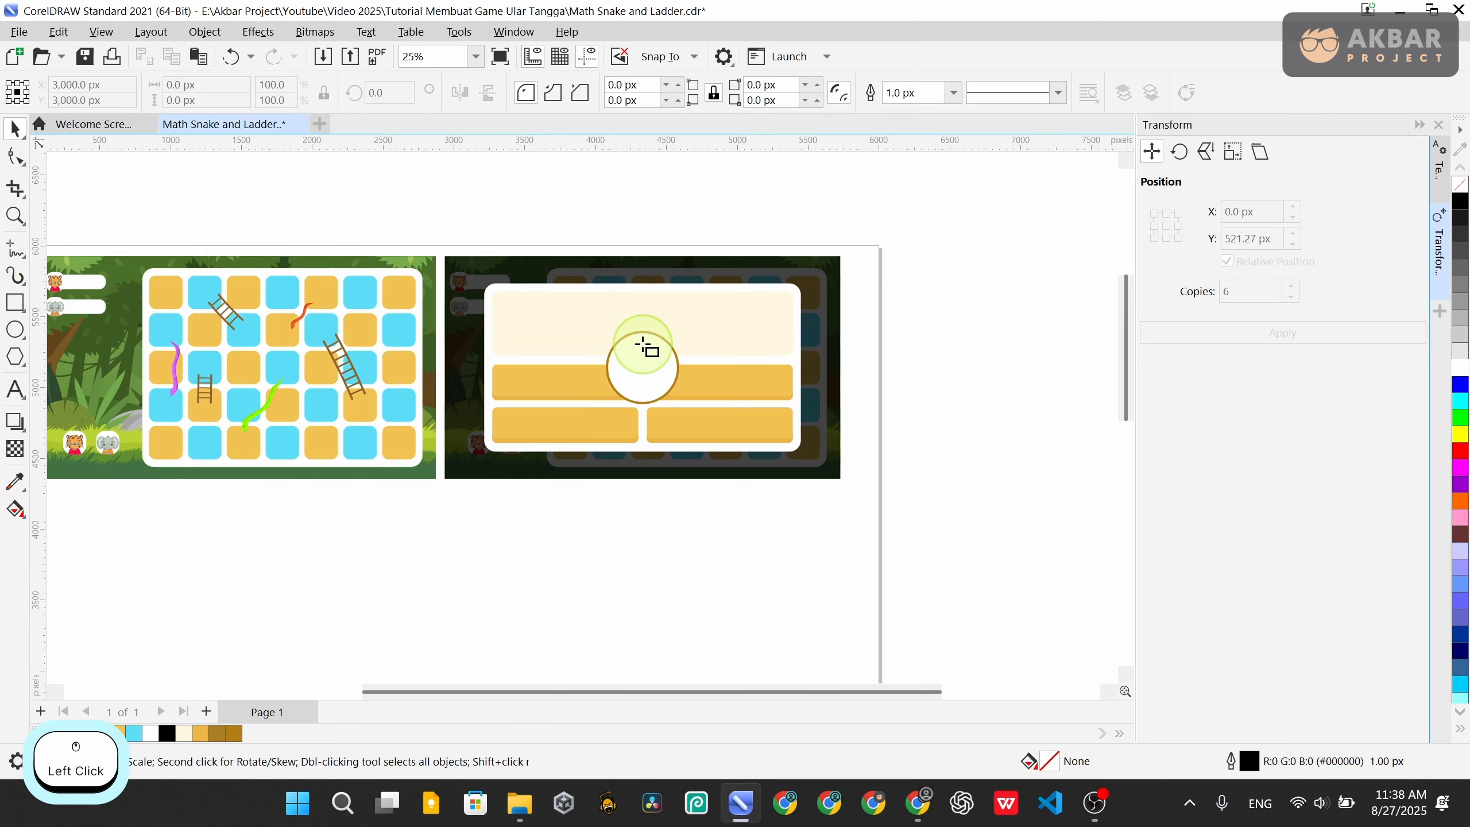
scroll(650, 351, up, 3)
scroll(463, 520, down, 1)
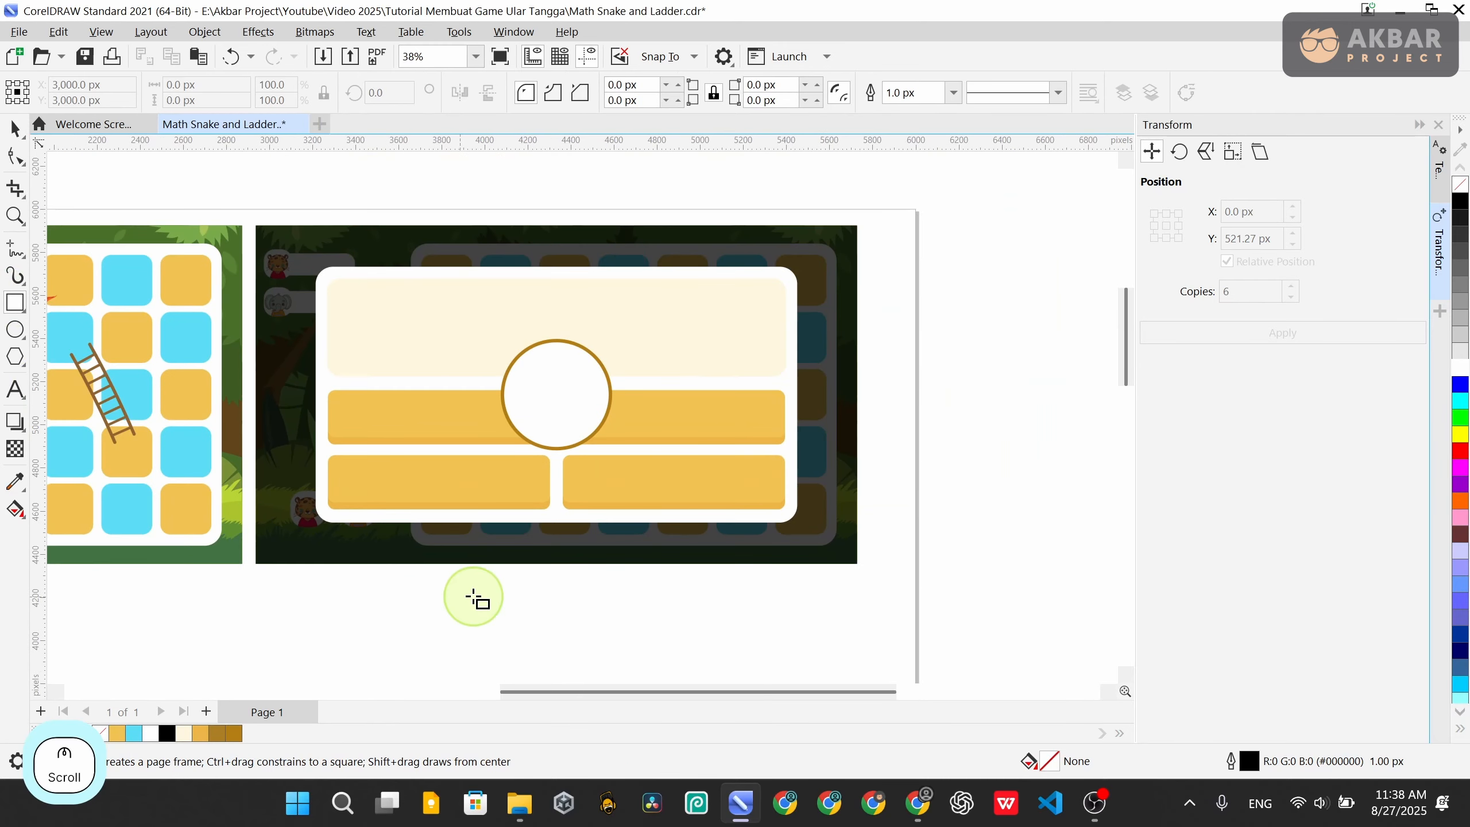
mouse_move(515, 616)
mouse_down()
mouse_move(521, 469)
mouse_move(492, 503)
mouse_move(499, 536)
mouse_move(492, 503)
mouse_up()
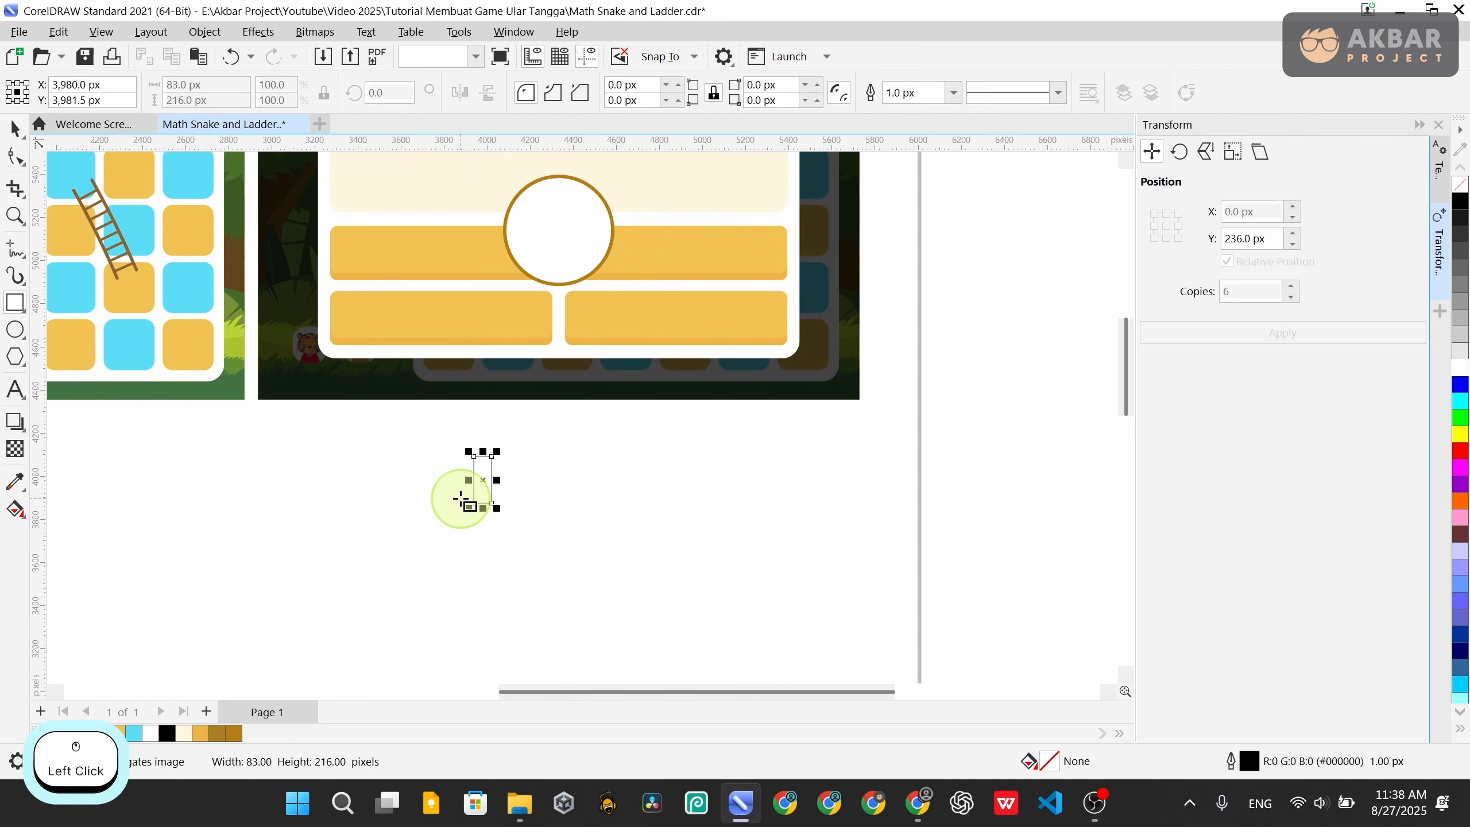
scroll(481, 503, up, 2)
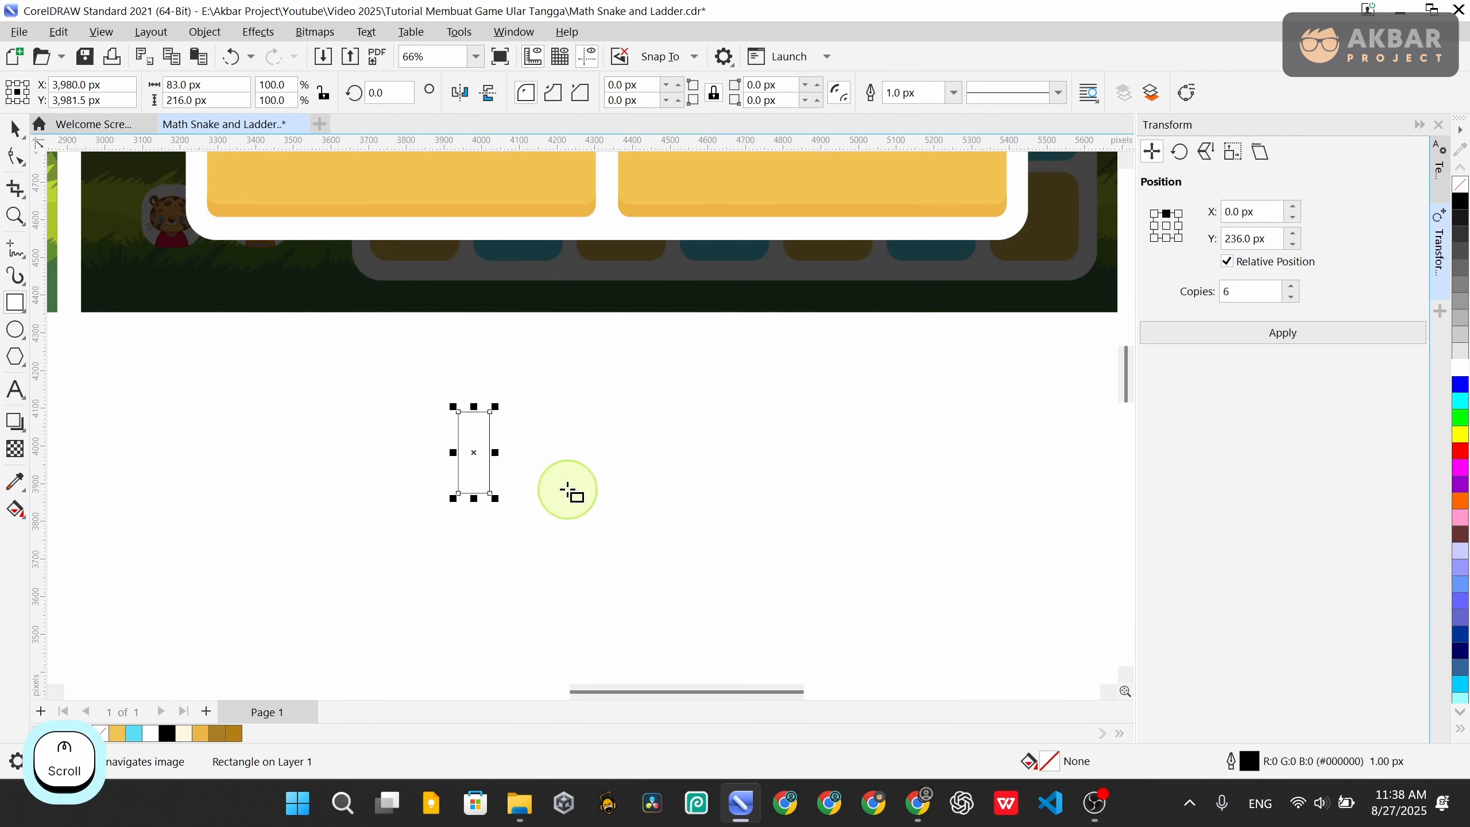
Rotate the narrow rectangle counterclockwise about 39.5° around its center
click(470, 452)
drag(499, 401, 460, 398)
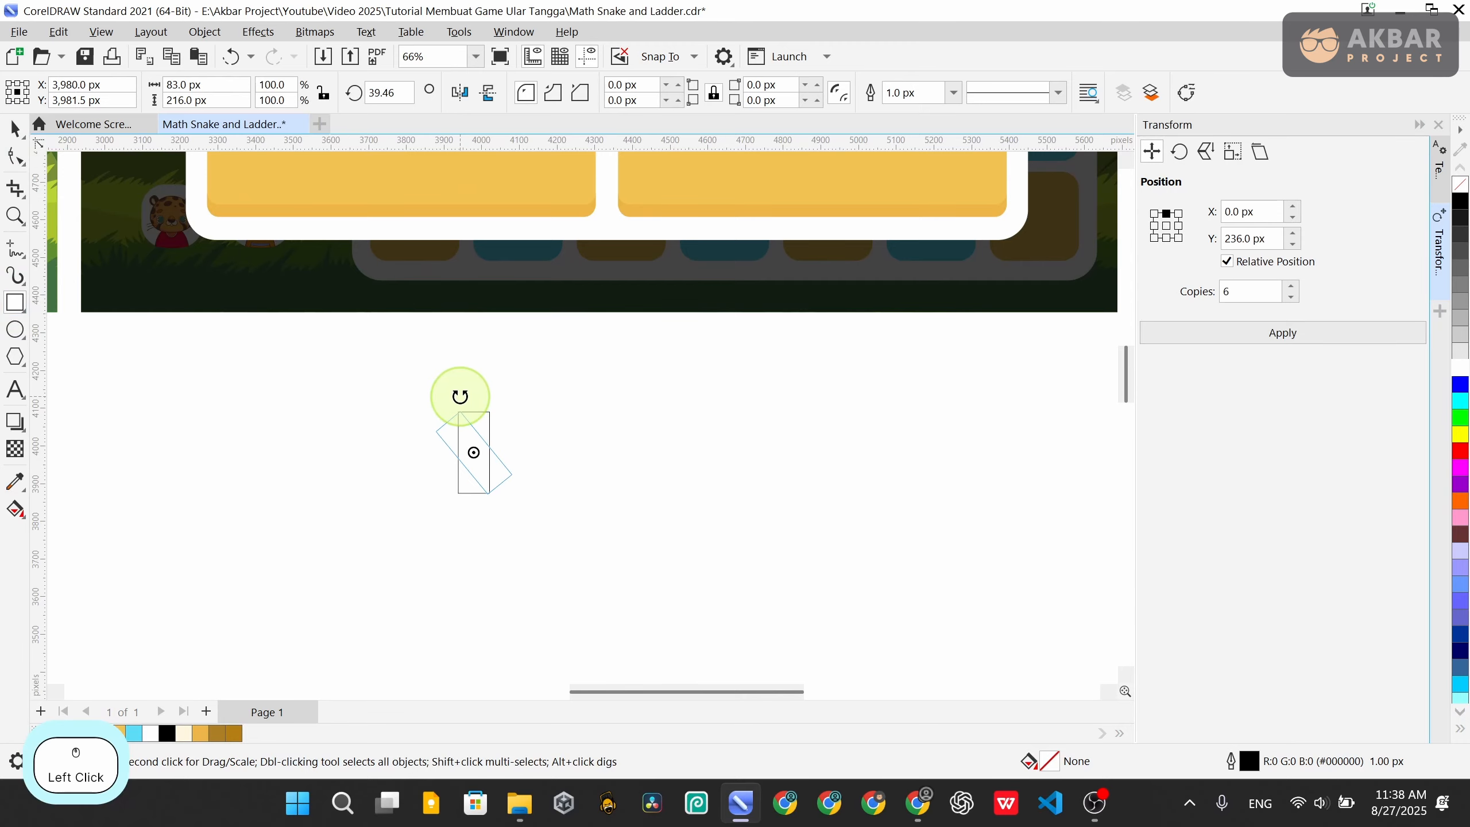
click(15, 129)
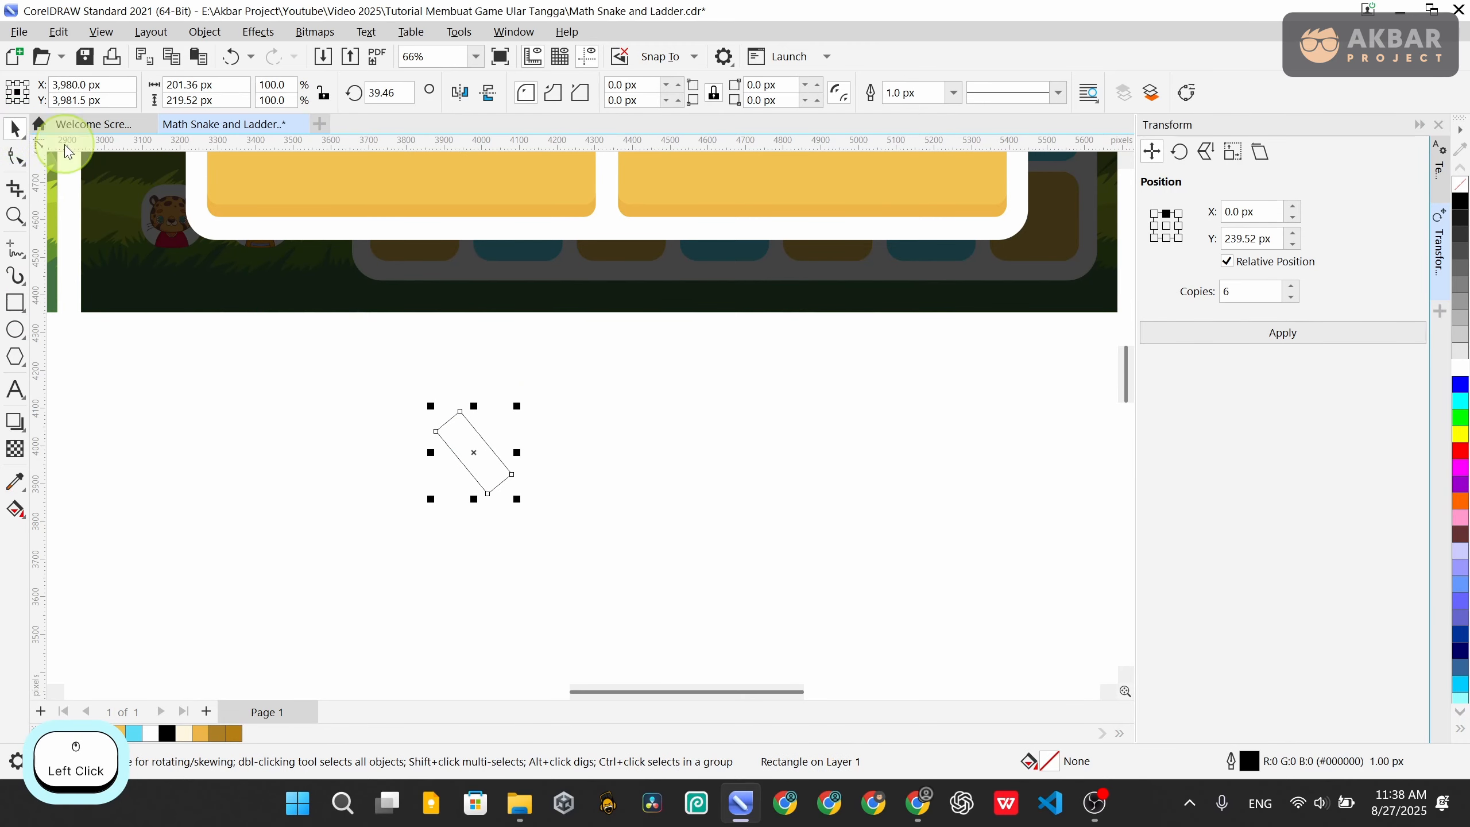
Duplicate the tilted rectangle in place and rotate the copy to about 129°, so that it crosses the original
key(ctrl+c)
key(ctrl+v)
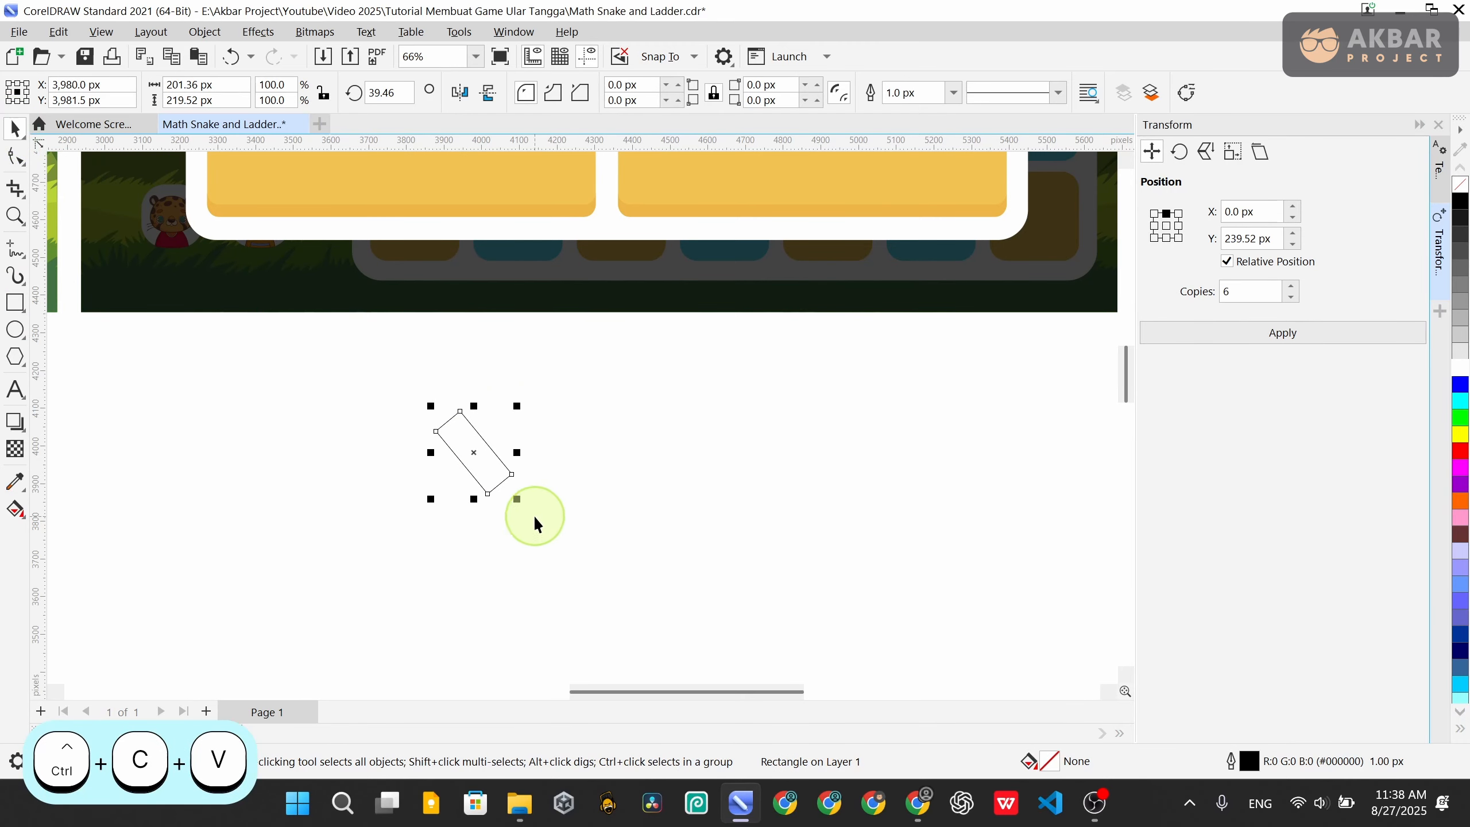
click(487, 453)
drag(516, 403, 407, 390)
scroll(460, 462, up, 2)
click(477, 465)
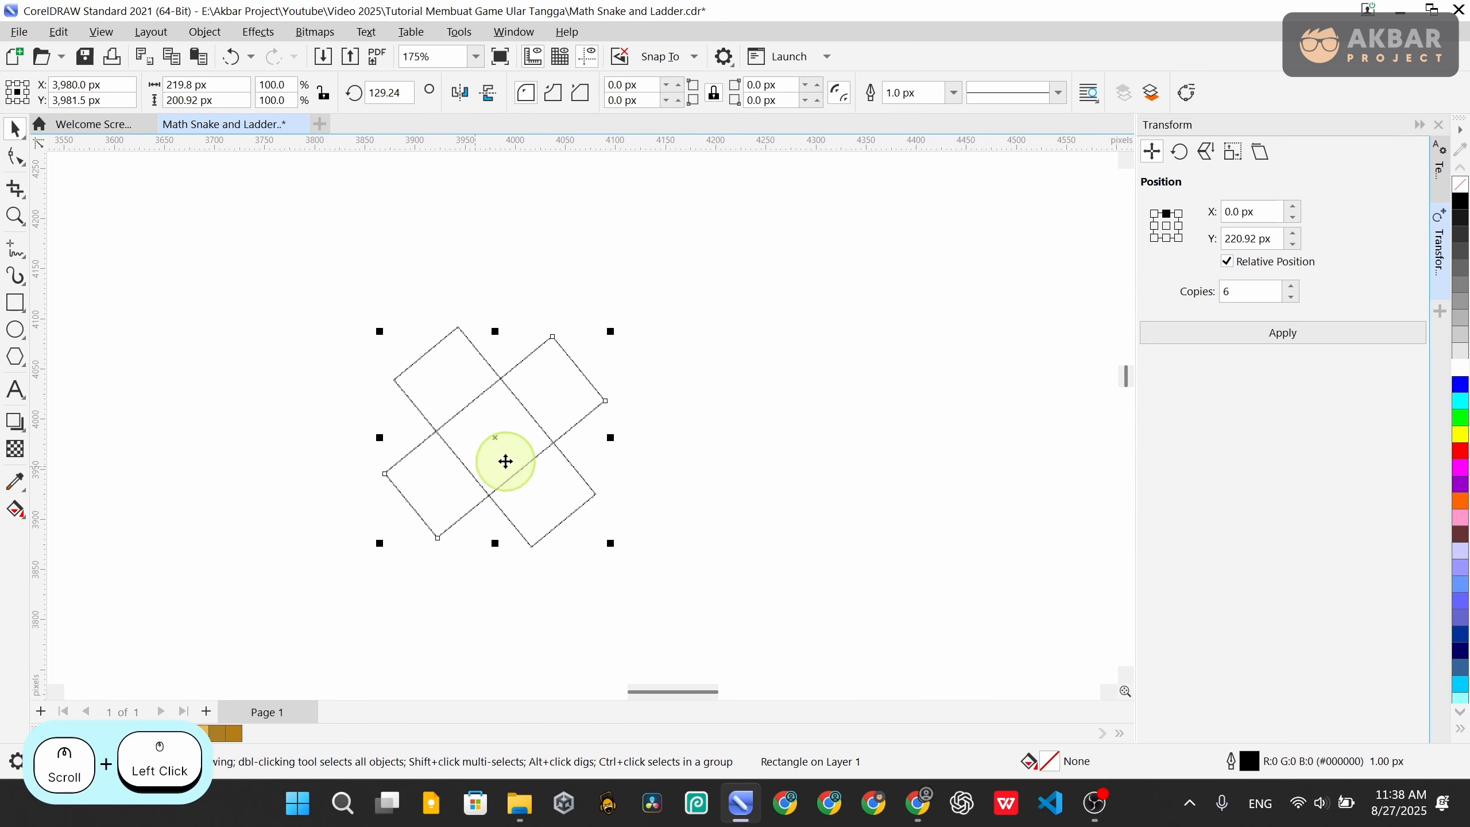
Move the rotated copy so its lowest corner coincides with the original rectangle's lowest corner, forming a V shape
drag(507, 455, 579, 478)
scroll(496, 604, up, 5)
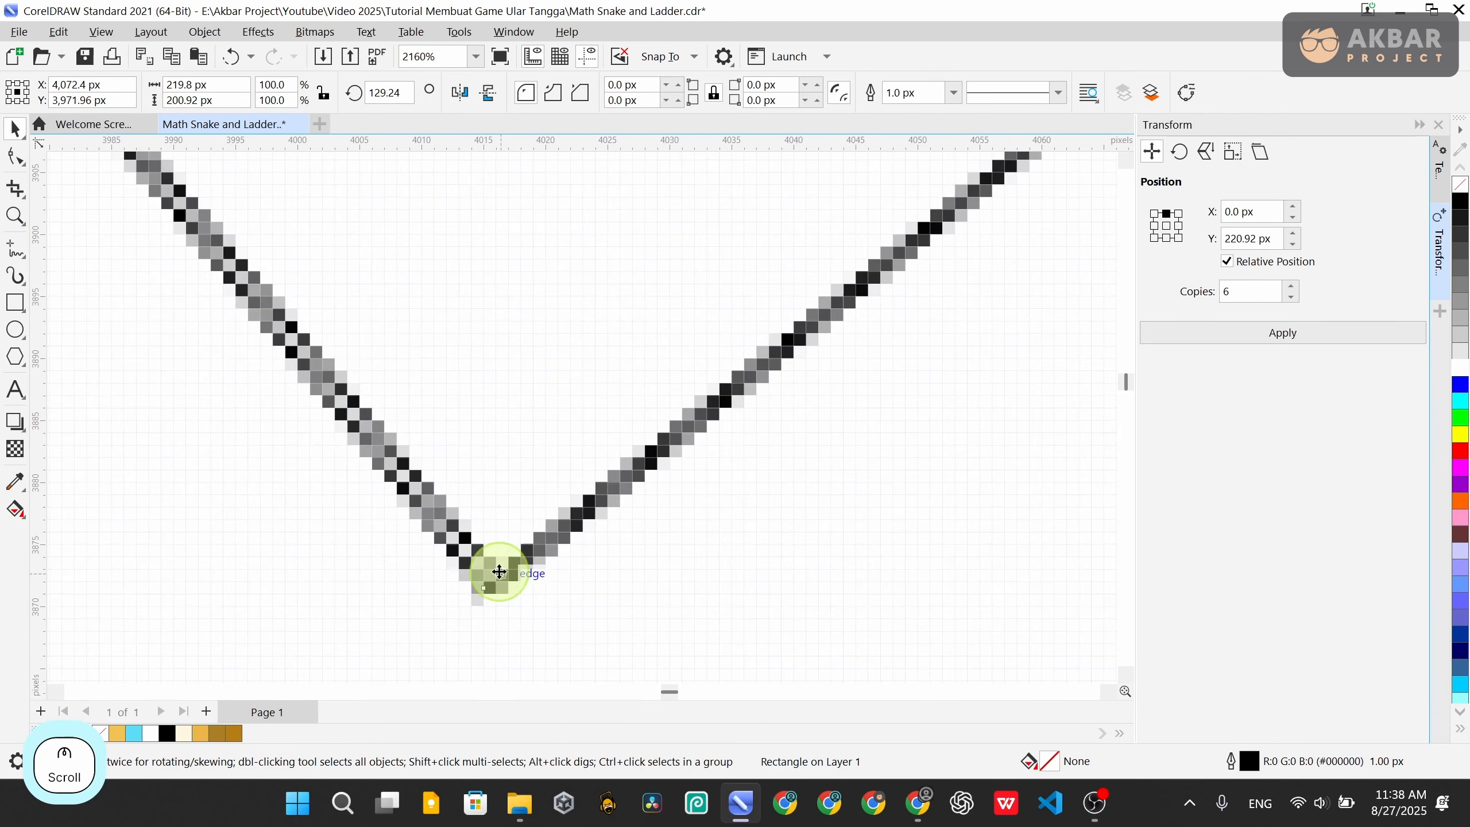
drag(499, 572, 511, 559)
scroll(501, 557, down, 4)
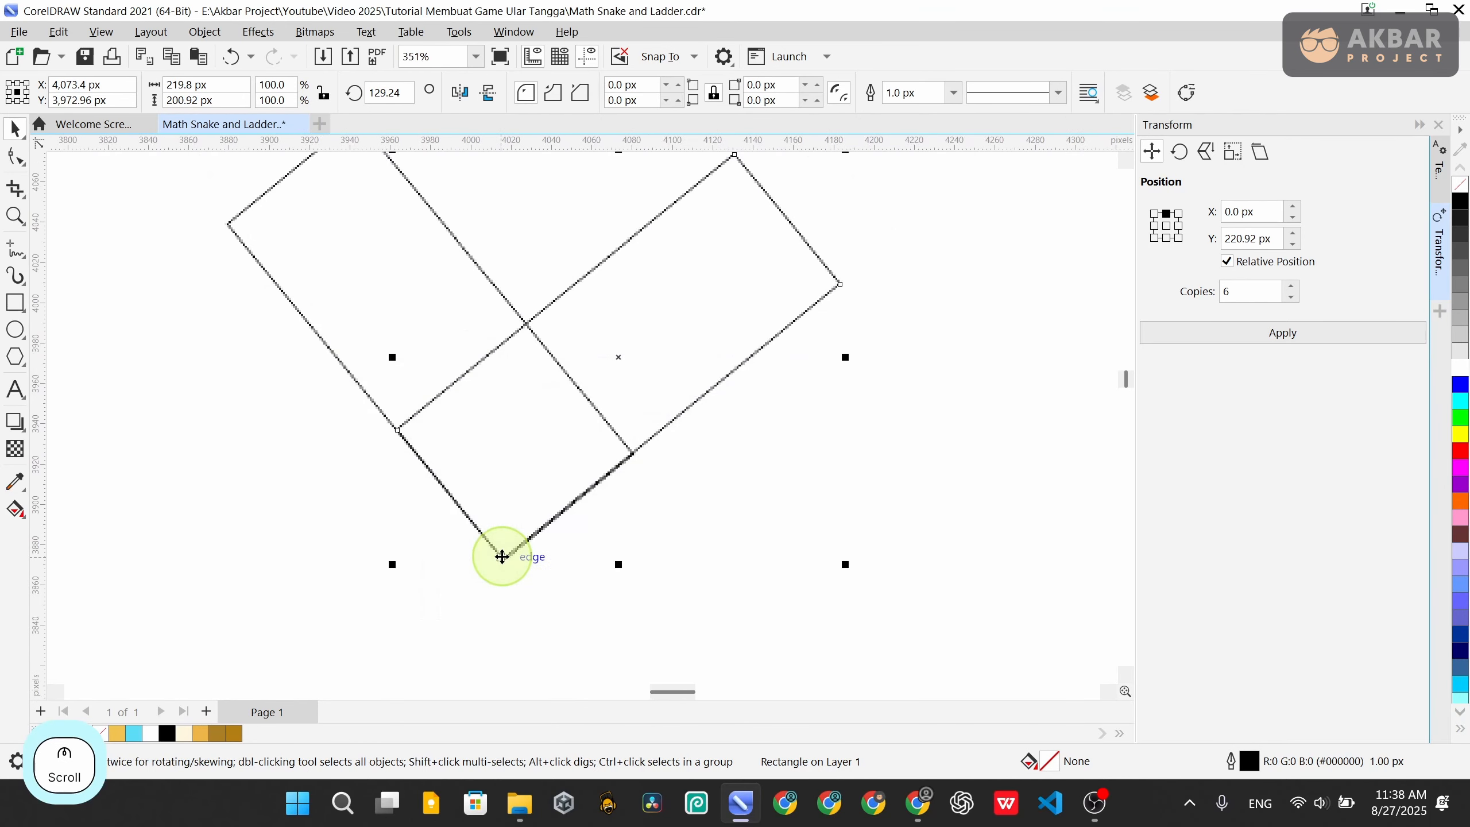
scroll(502, 557, down, 2)
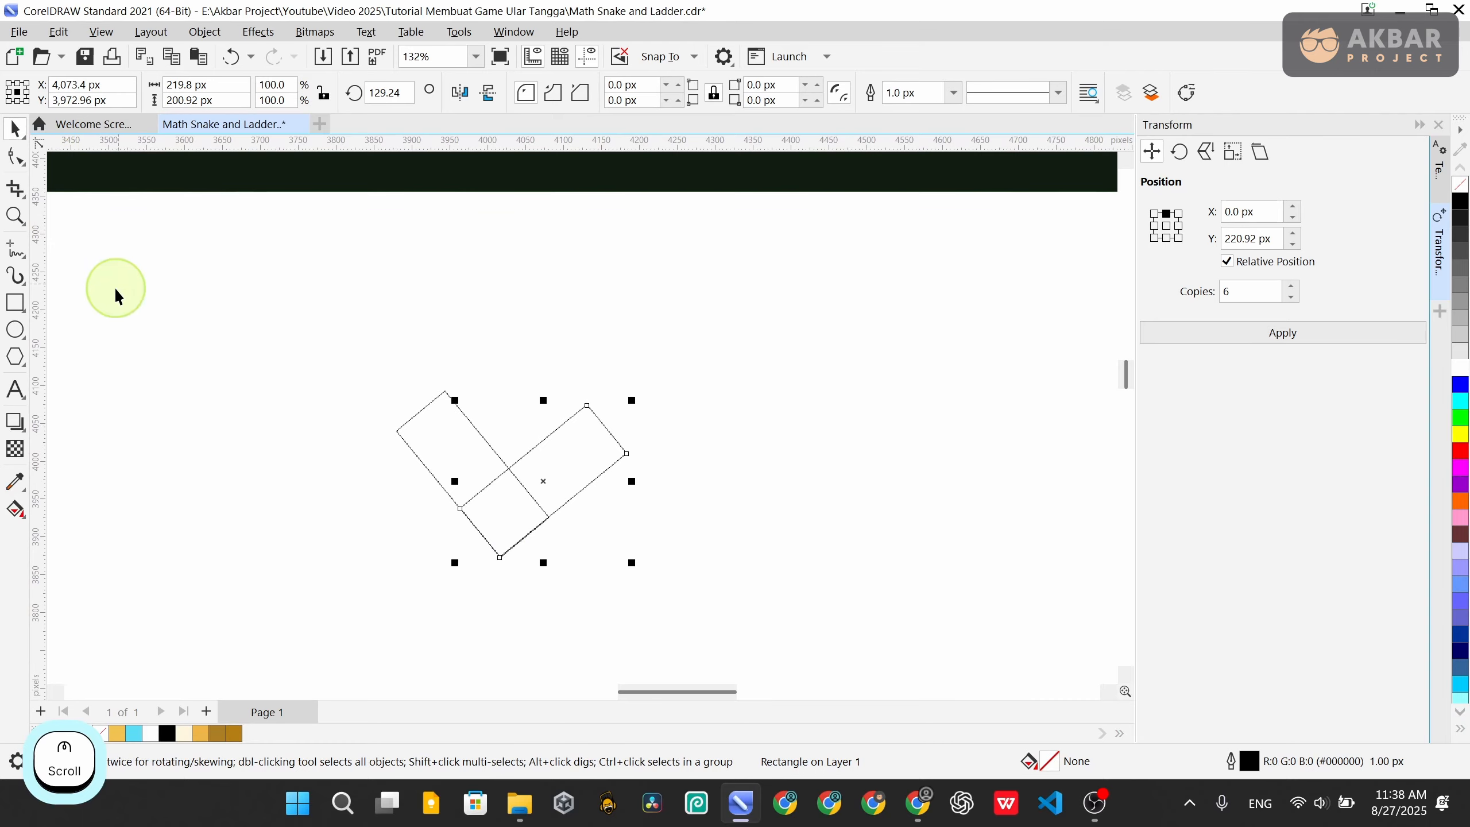
Weld the two overlapping rectangles into a single V-shaped outline
right_click(567, 442)
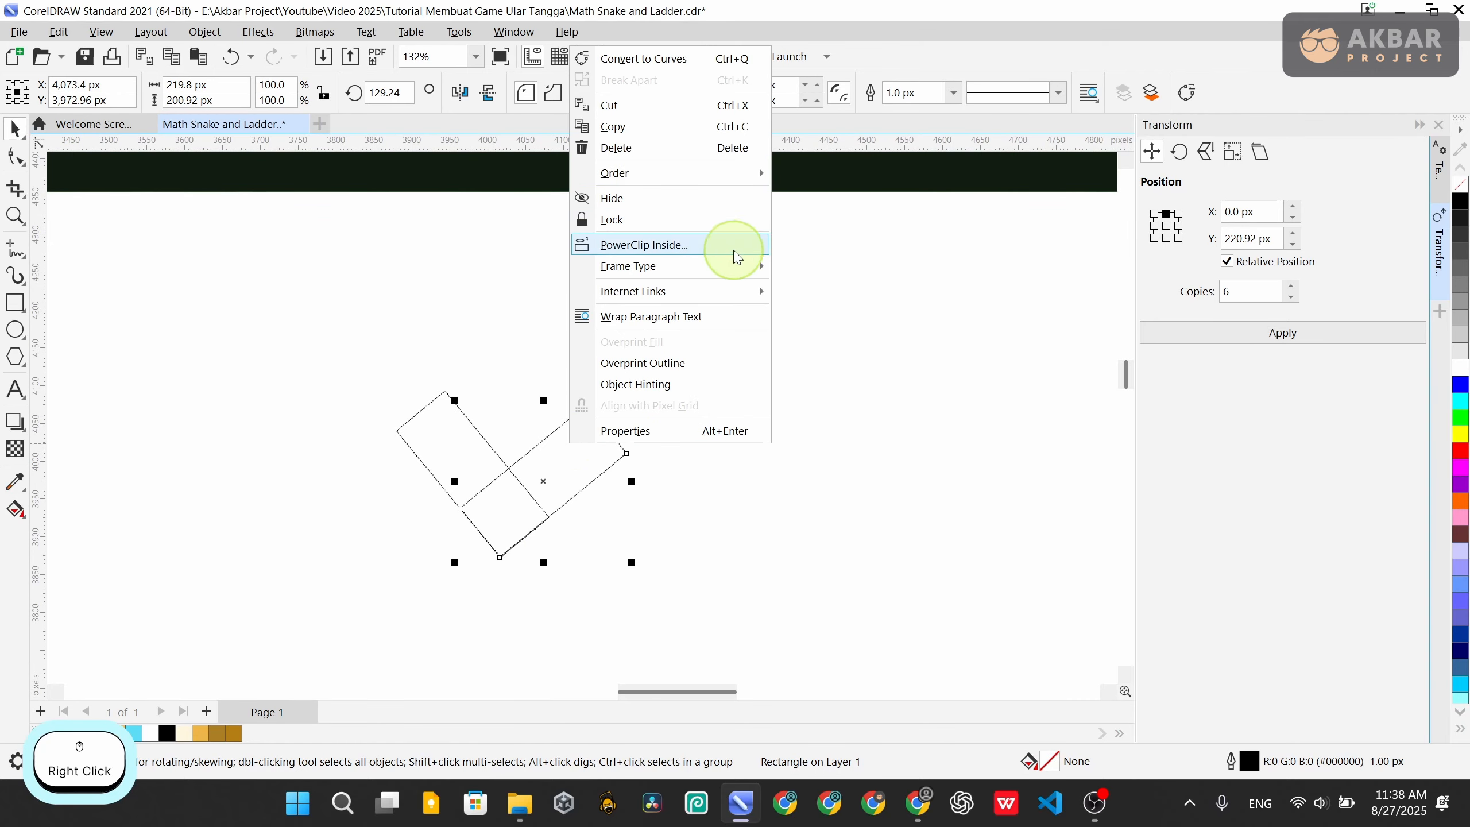
click(524, 460)
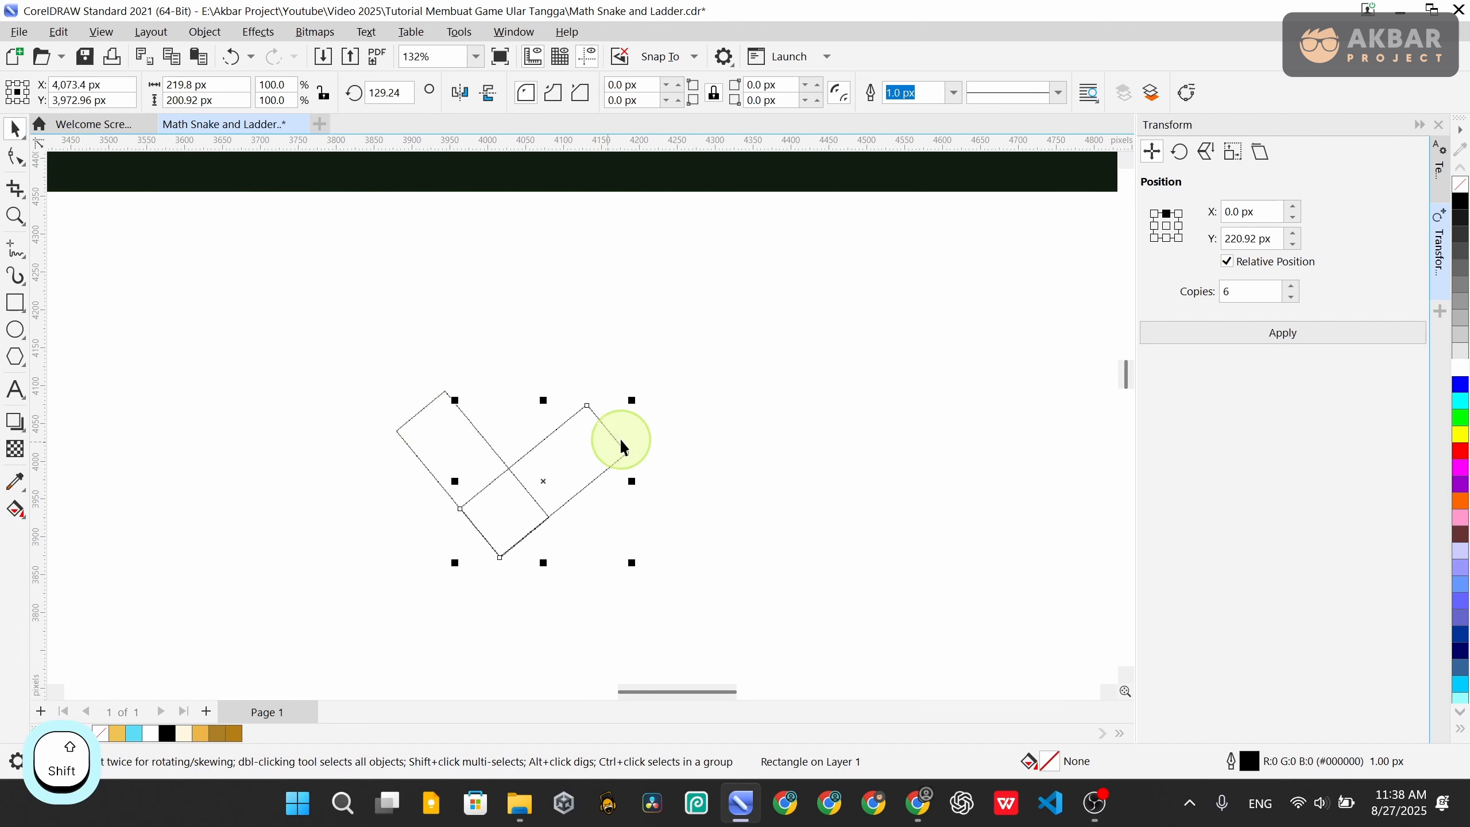
click(567, 444)
drag(816, 337, 200, 571)
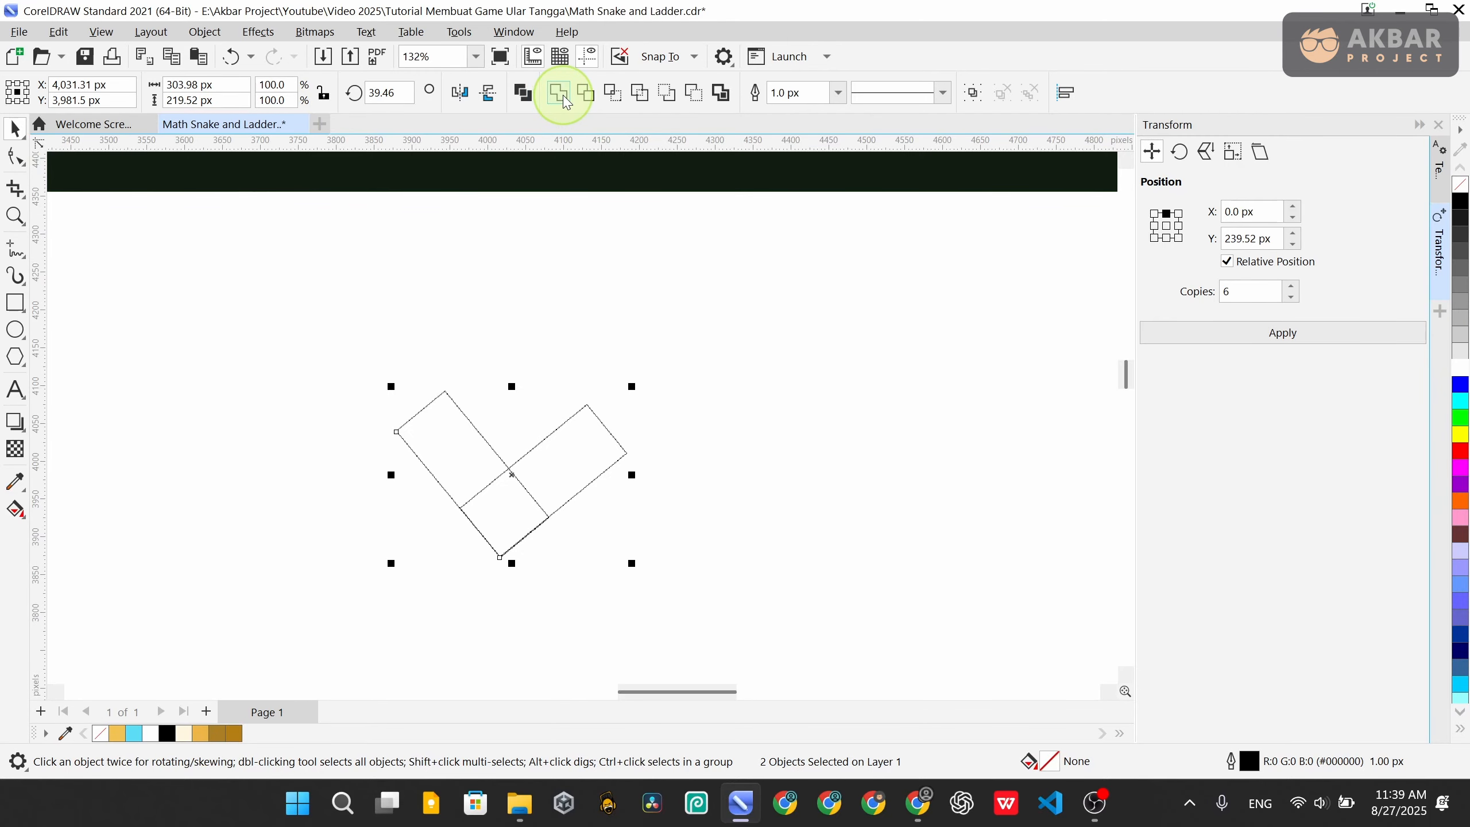
click(563, 91)
click(599, 417)
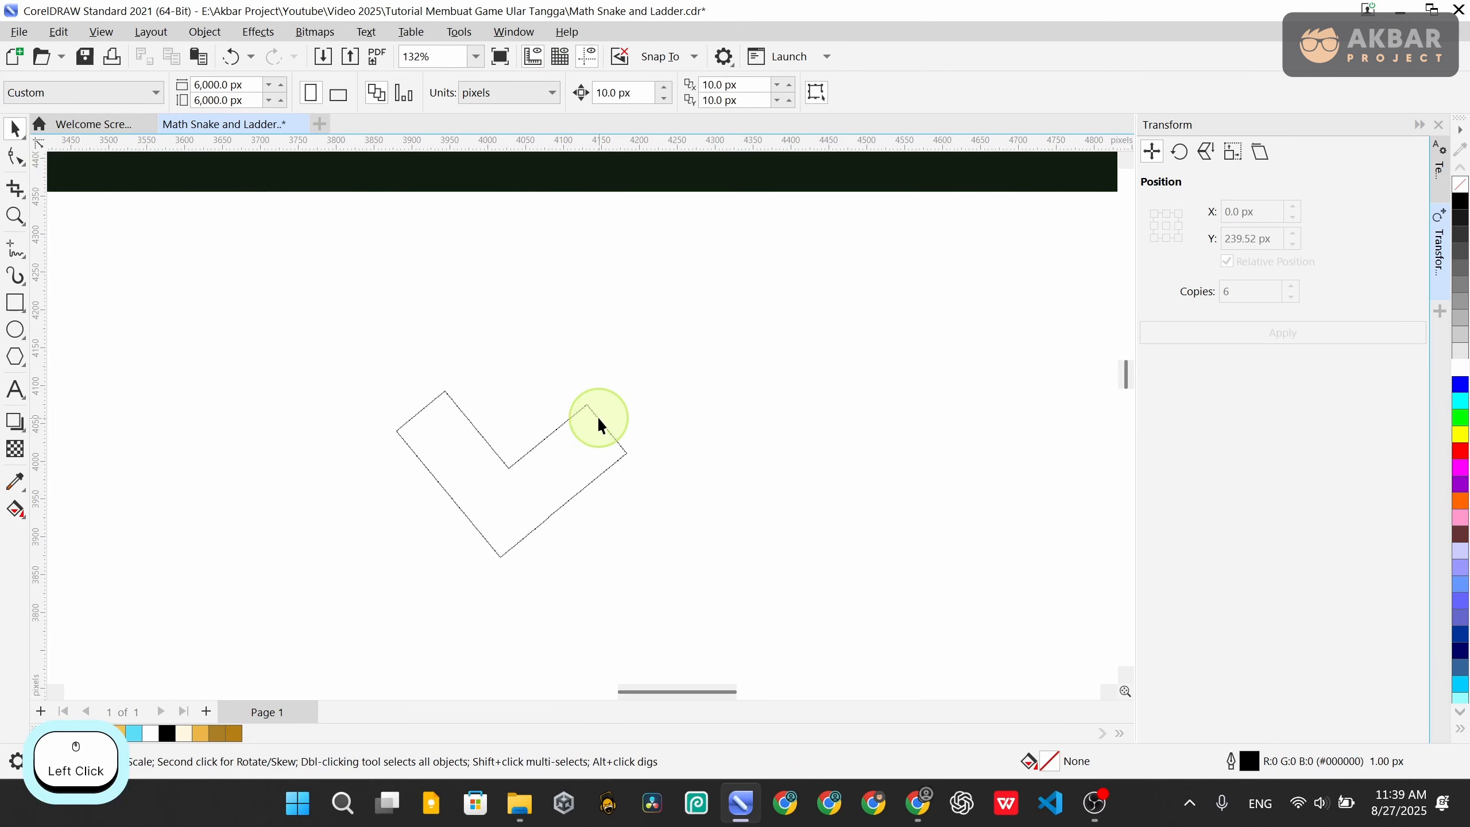
Extend the right arm of the welded shape diagonally up and outward by moving its two end nodes, forming a check mark
scroll(448, 441, down, 1)
click(505, 458)
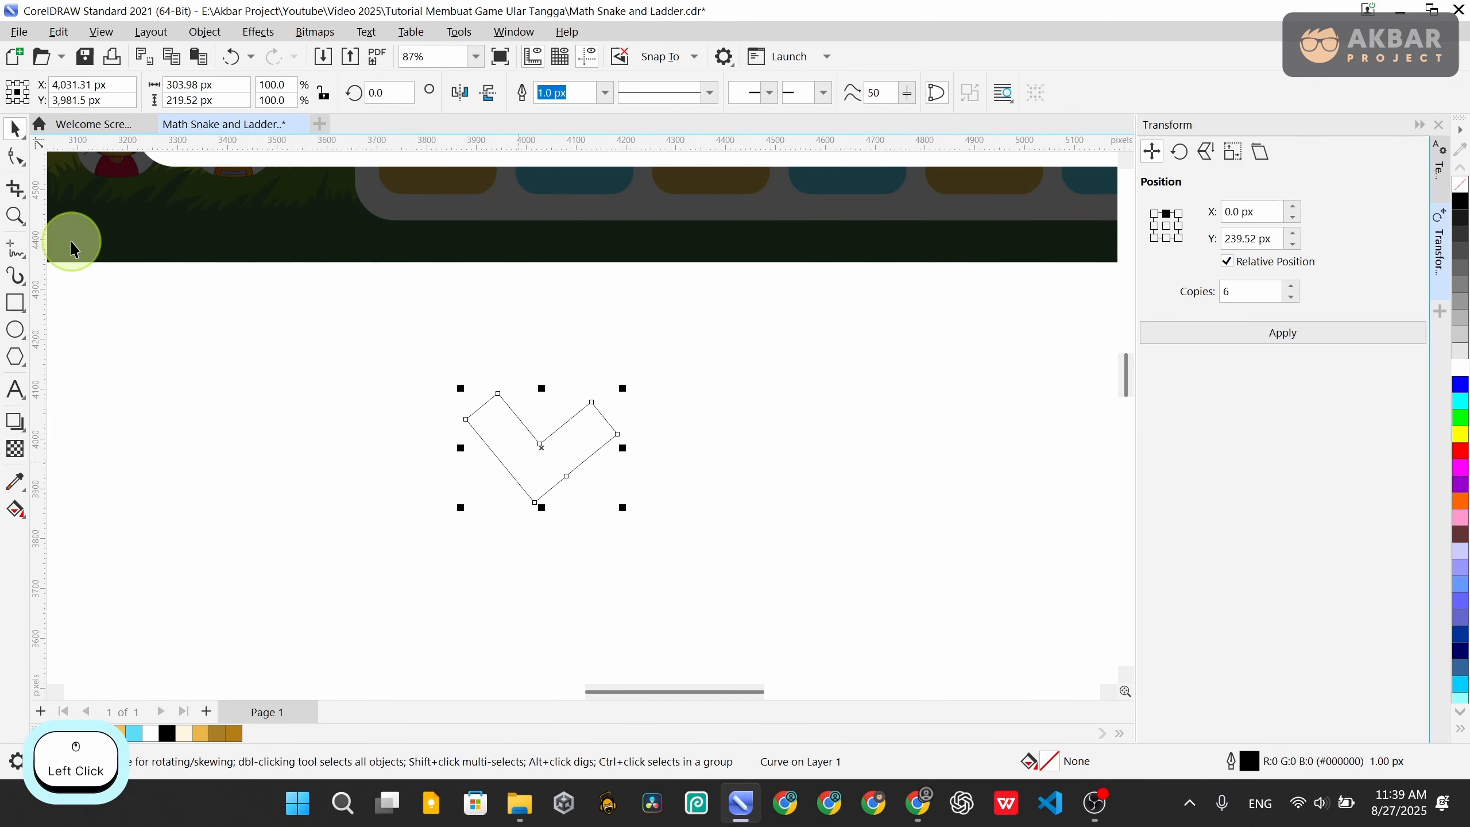
click(15, 159)
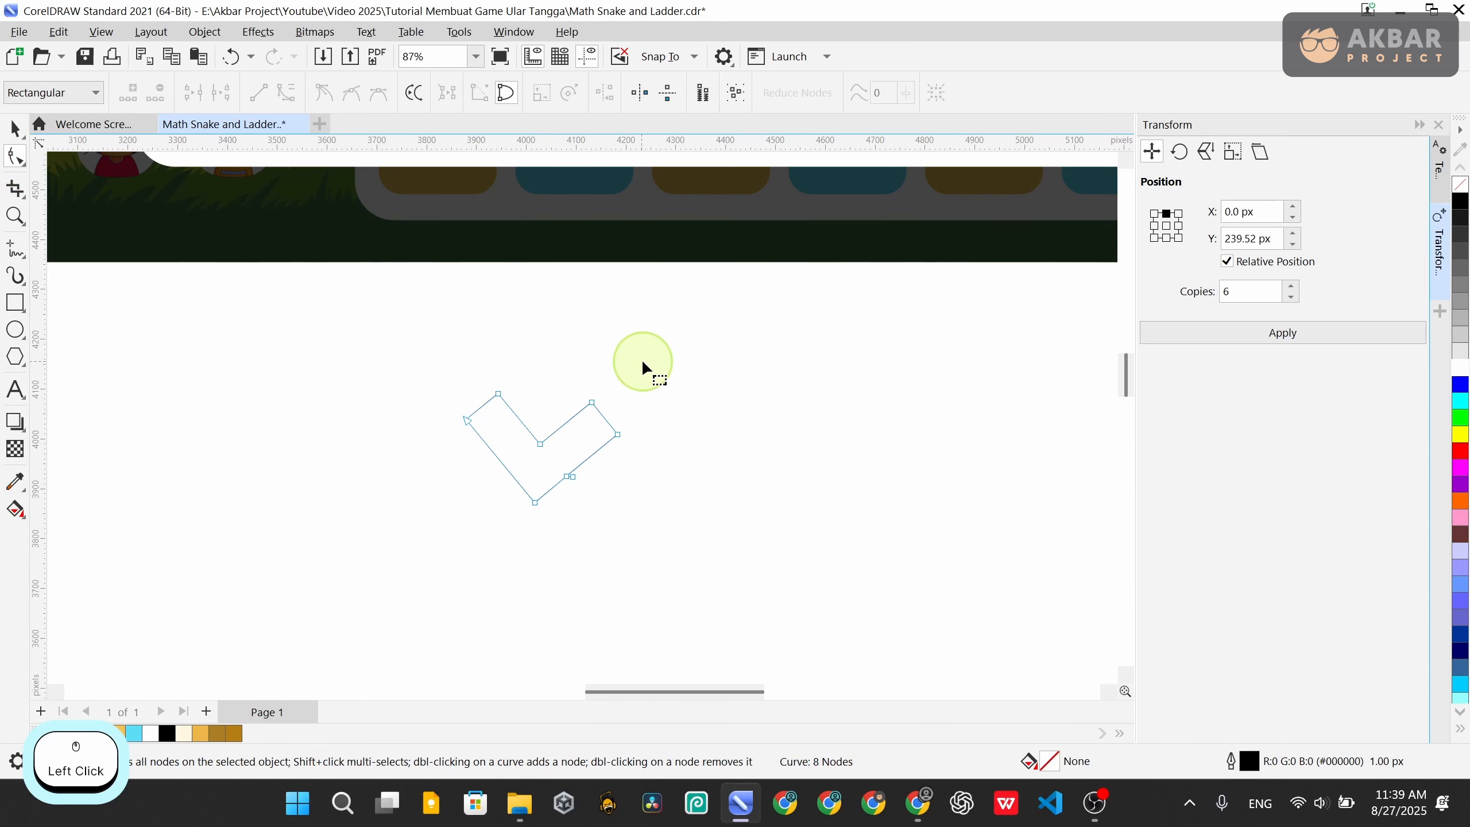
mouse_move(698, 350)
mouse_down()
mouse_move(583, 446)
mouse_move(693, 369)
mouse_up()
scroll(610, 475, up, 1)
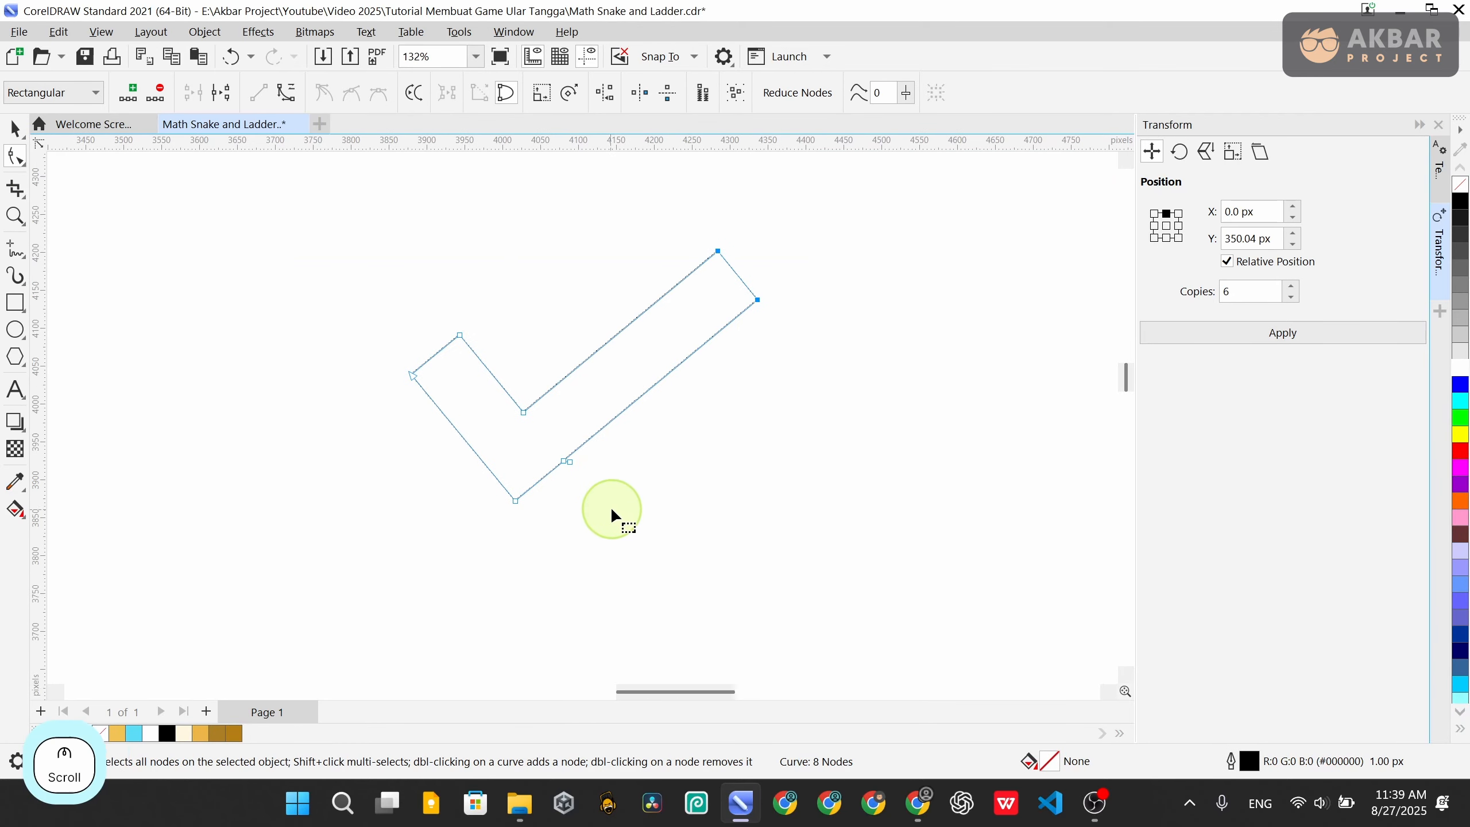
Delete the two surplus nodes on the lower edge of the check mark's long arm
drag(611, 507, 545, 415)
key(Delete)
scroll(536, 505, up, 2)
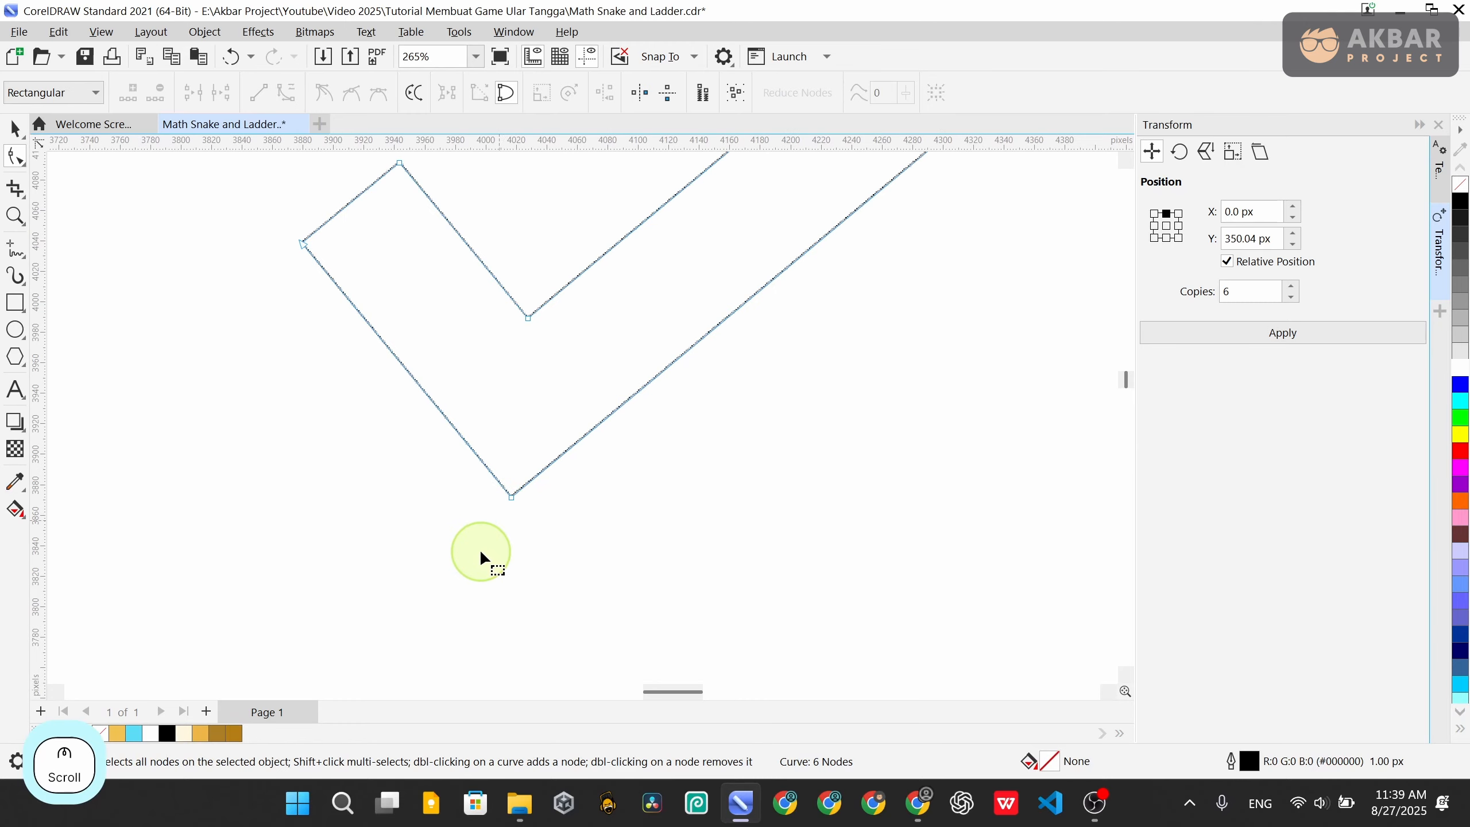
Shorten the check mark's long arm by moving its two end nodes inward, making the shape about 396 × 295 px
scroll(493, 538, down, 10)
scroll(607, 444, up, 4)
drag(669, 466, 560, 335)
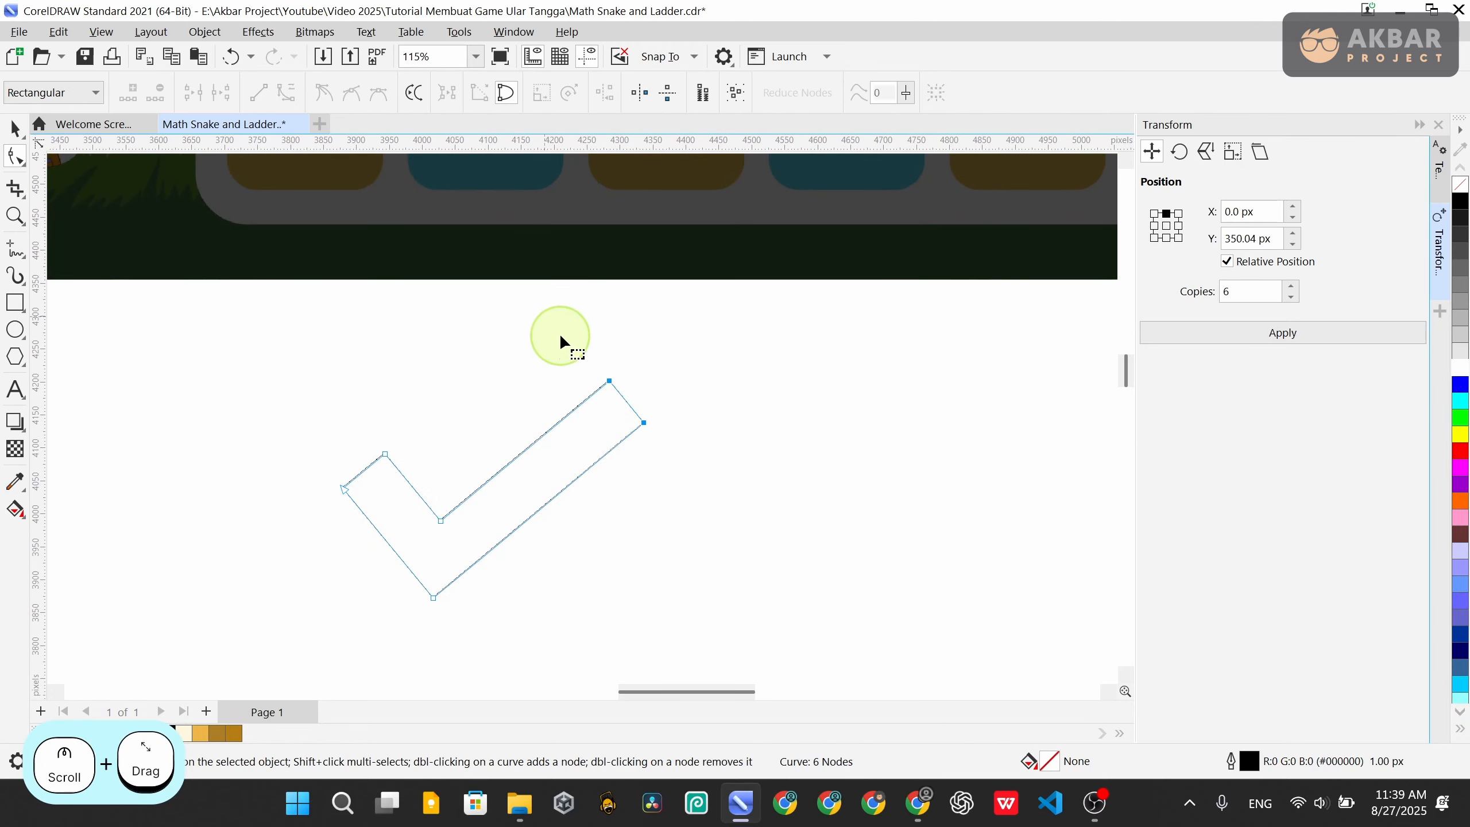
drag(611, 381, 574, 410)
scroll(444, 445, down, 3)
click(14, 128)
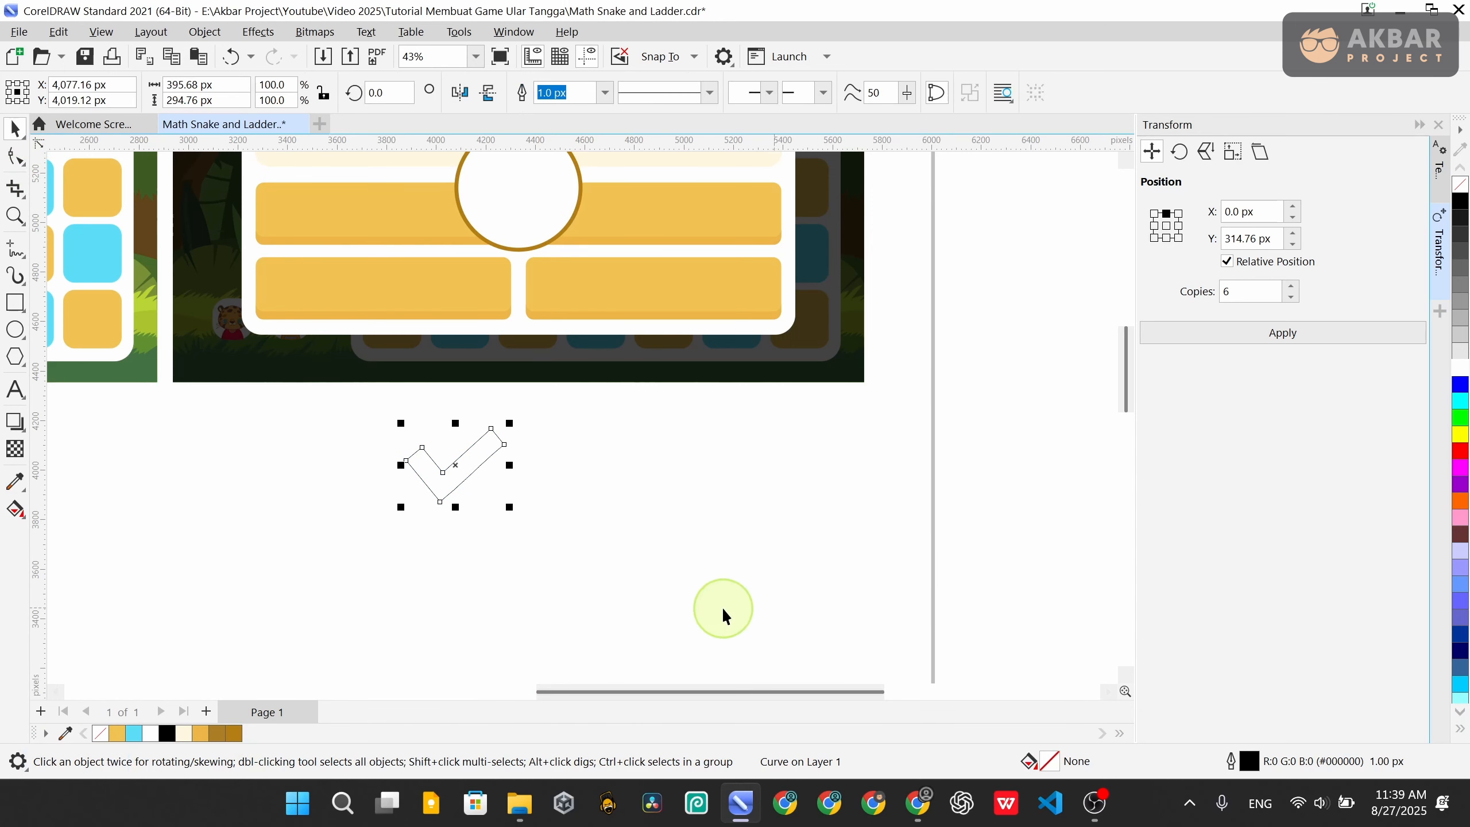
Select all nodes of the check mark and convert its segments to straight lines
scroll(400, 486, up, 3)
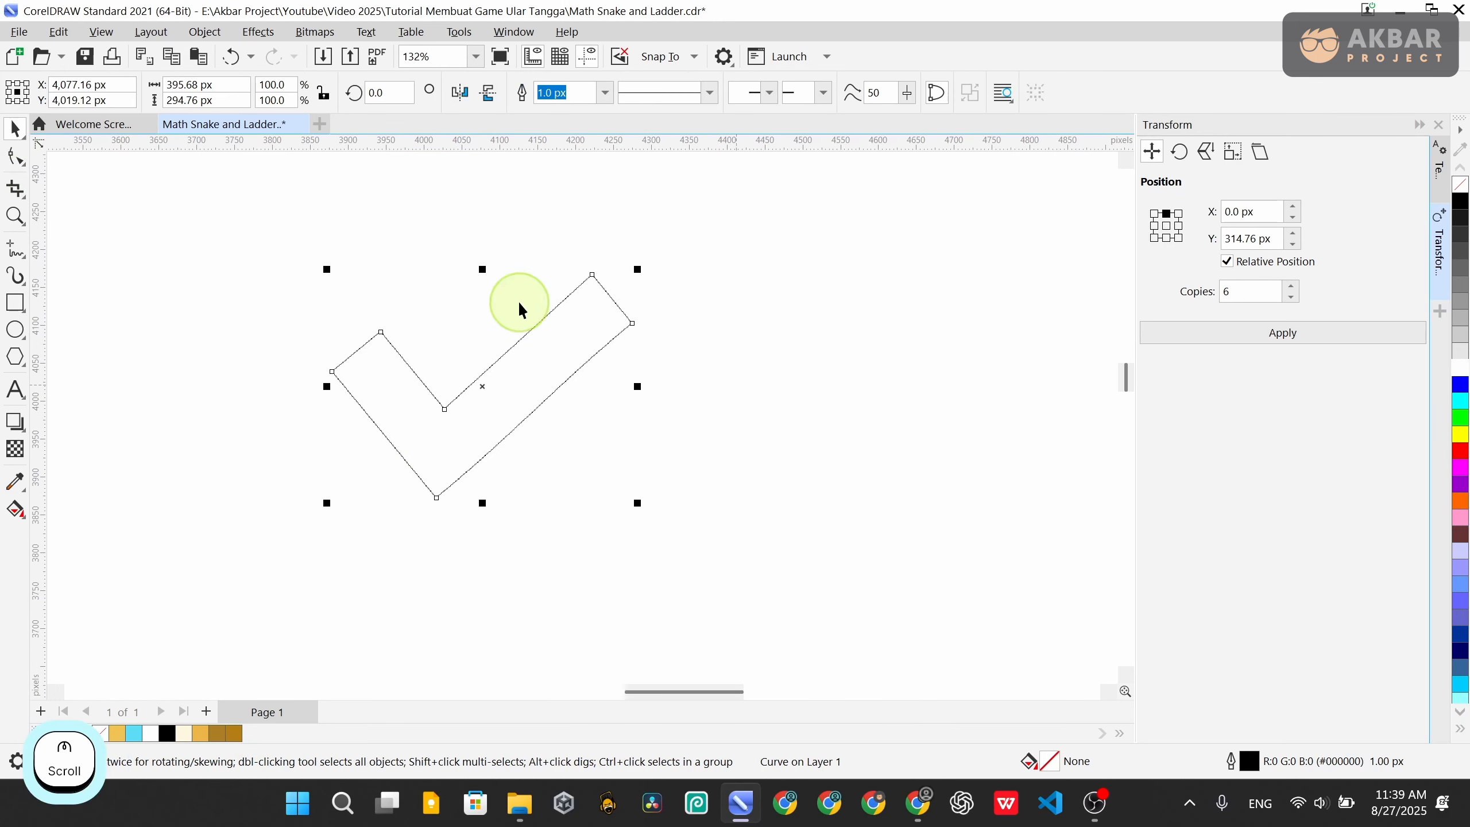
click(16, 155)
click(697, 503)
drag(788, 657, 191, 314)
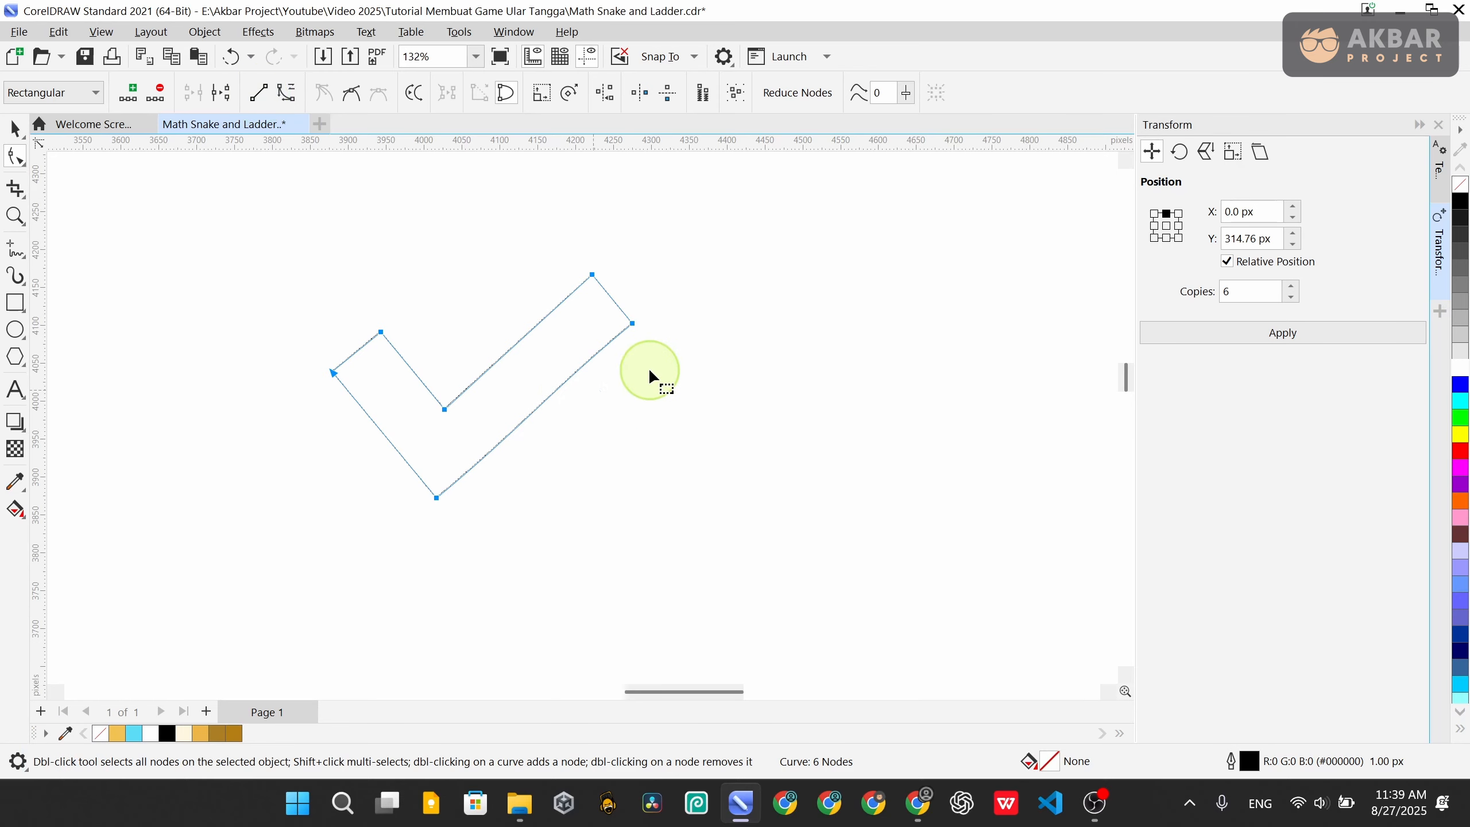
click(260, 95)
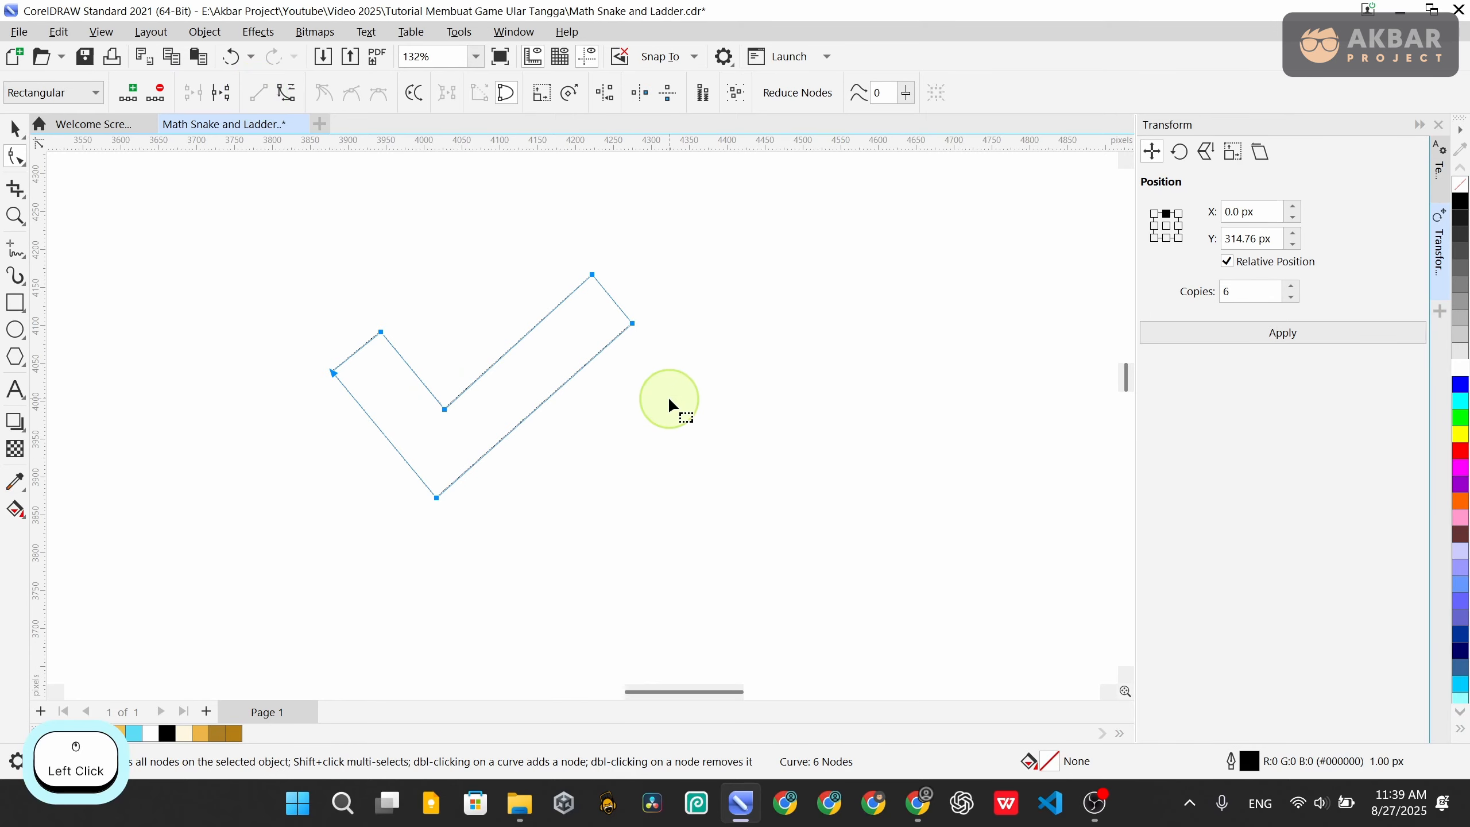
Move the check mark's bottom corner node slightly up and to the right, and deselect the shape
click(632, 324)
mouse_move(431, 496)
mouse_down()
mouse_move(466, 509)
mouse_move(441, 493)
mouse_up()
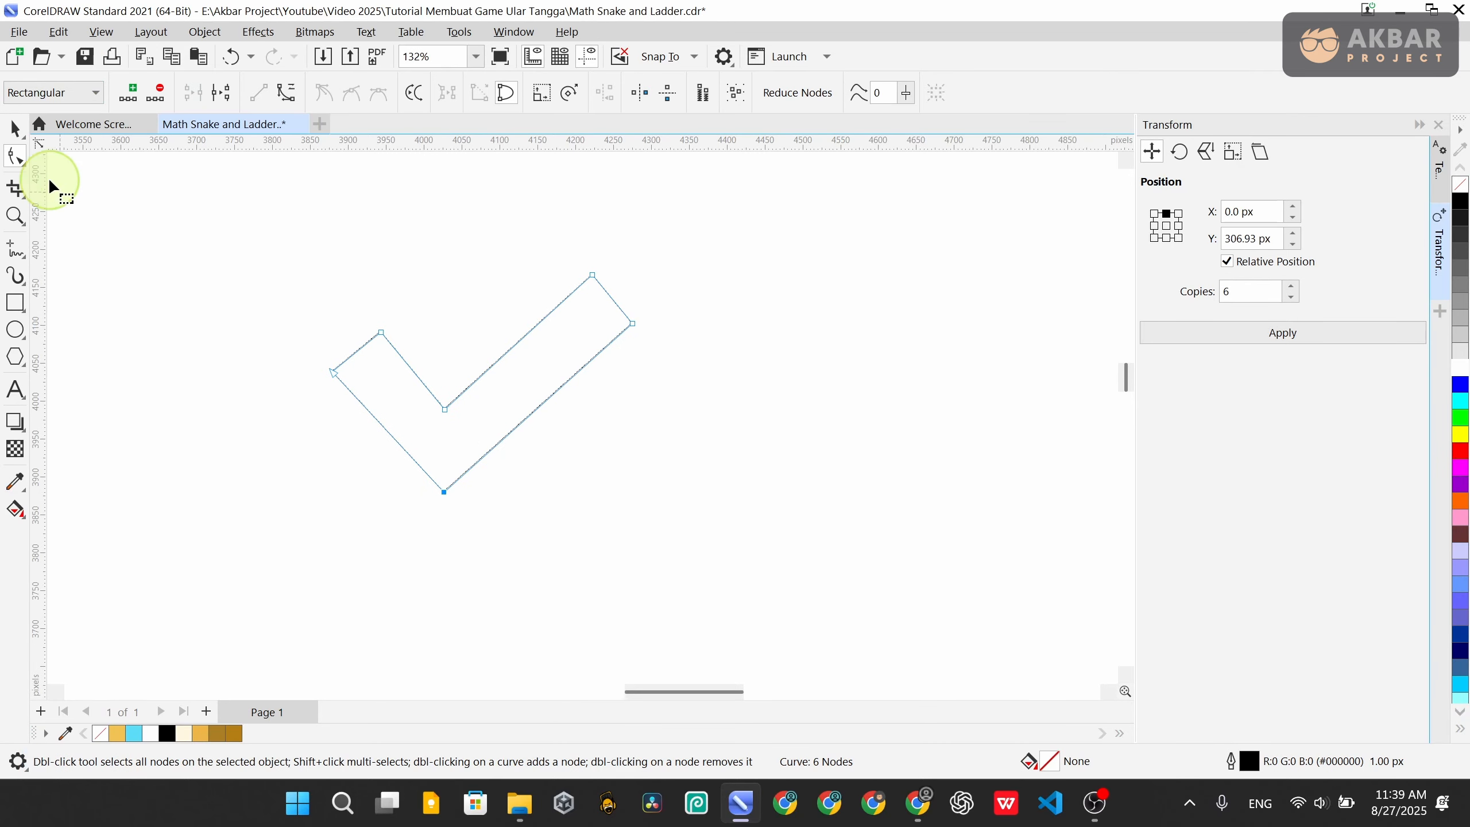
click(14, 130)
click(880, 449)
scroll(629, 411, down, 8)
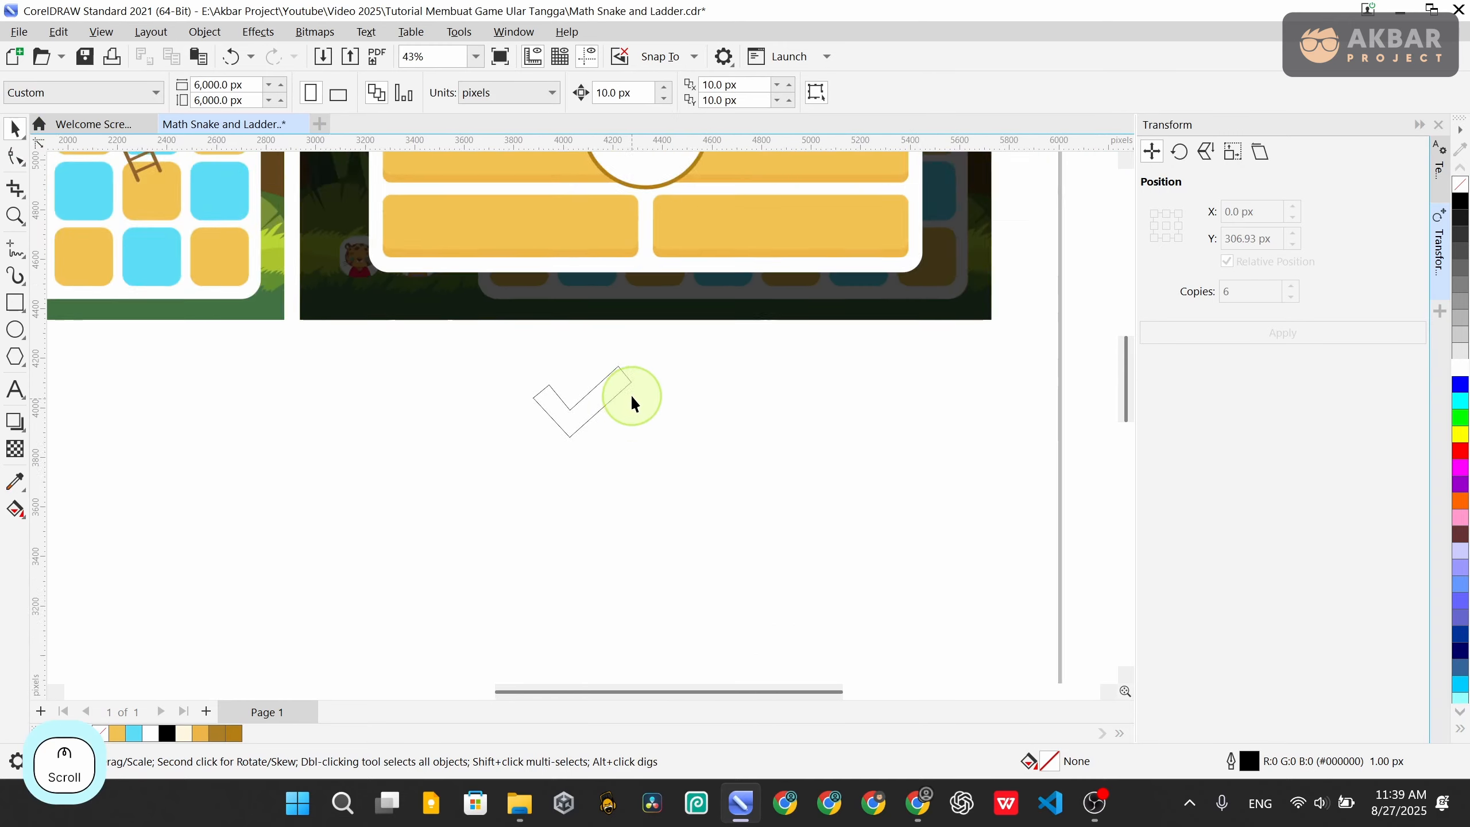
Move the top node of the check mark's long arm and the top node of its short arm slightly outward to widen both ends
scroll(629, 394, up, 6)
click(618, 372)
click(15, 156)
scroll(627, 359, up, 2)
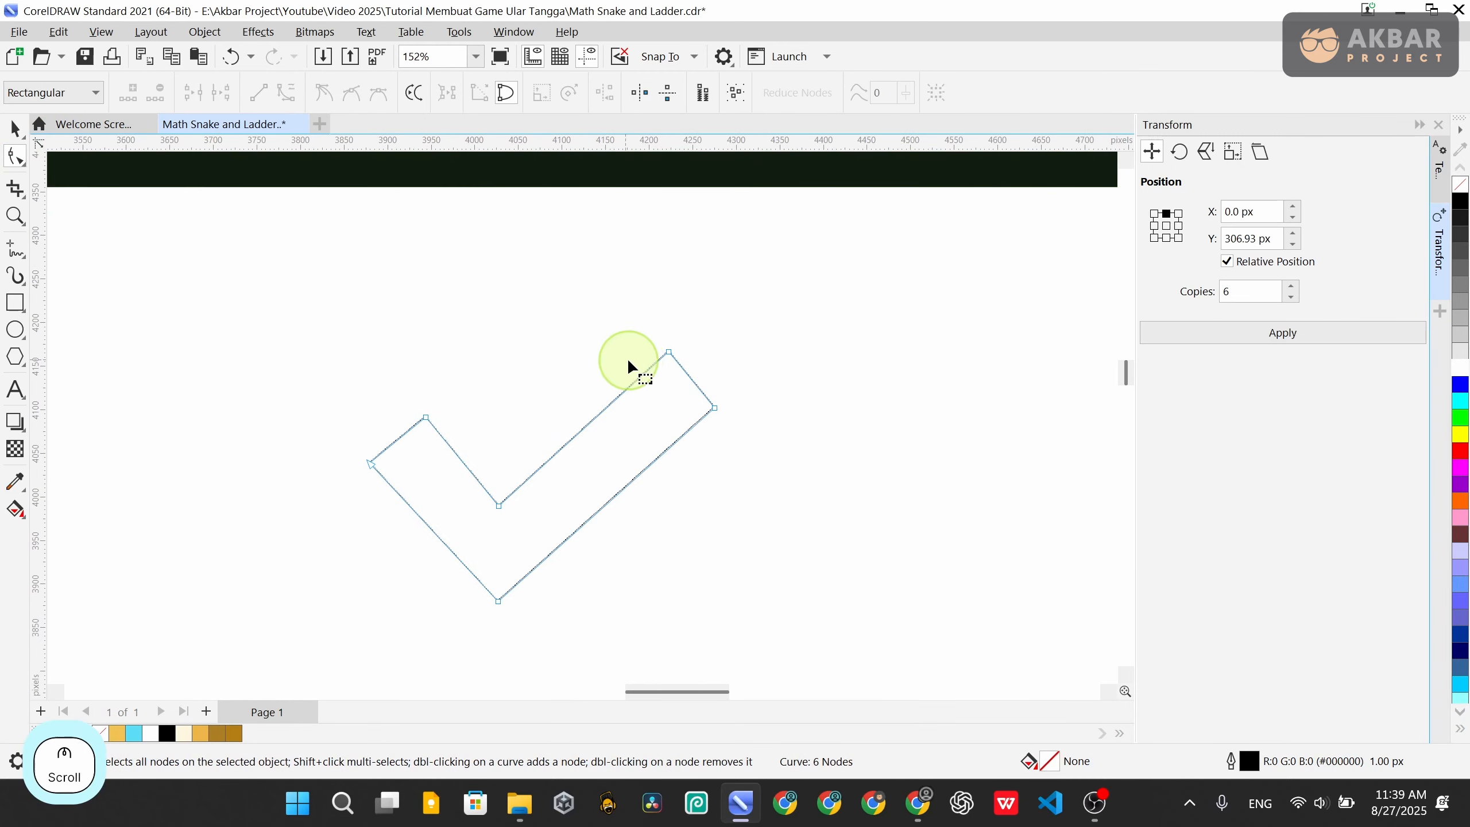
drag(675, 353, 660, 349)
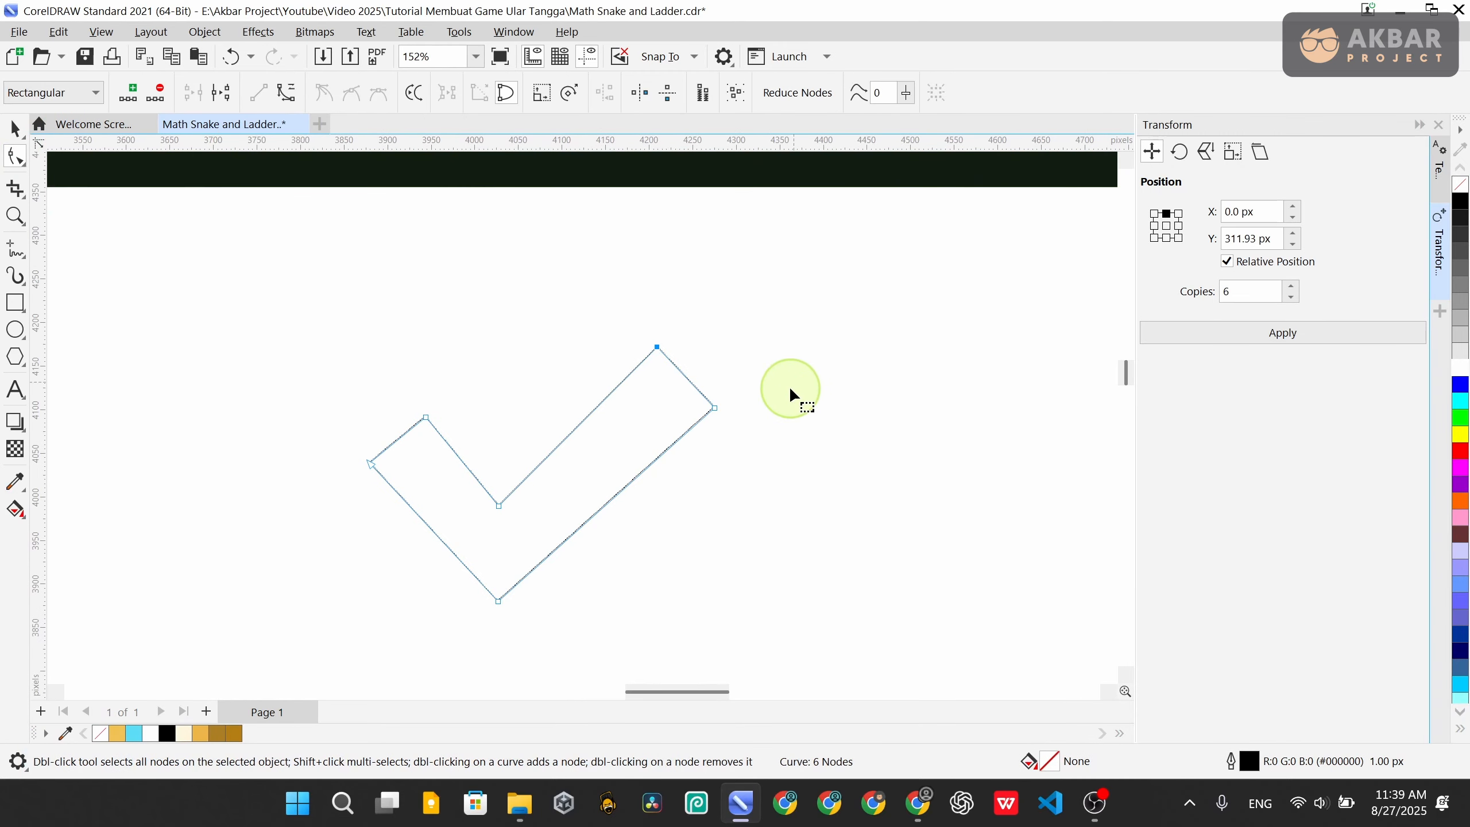
drag(408, 423, 412, 416)
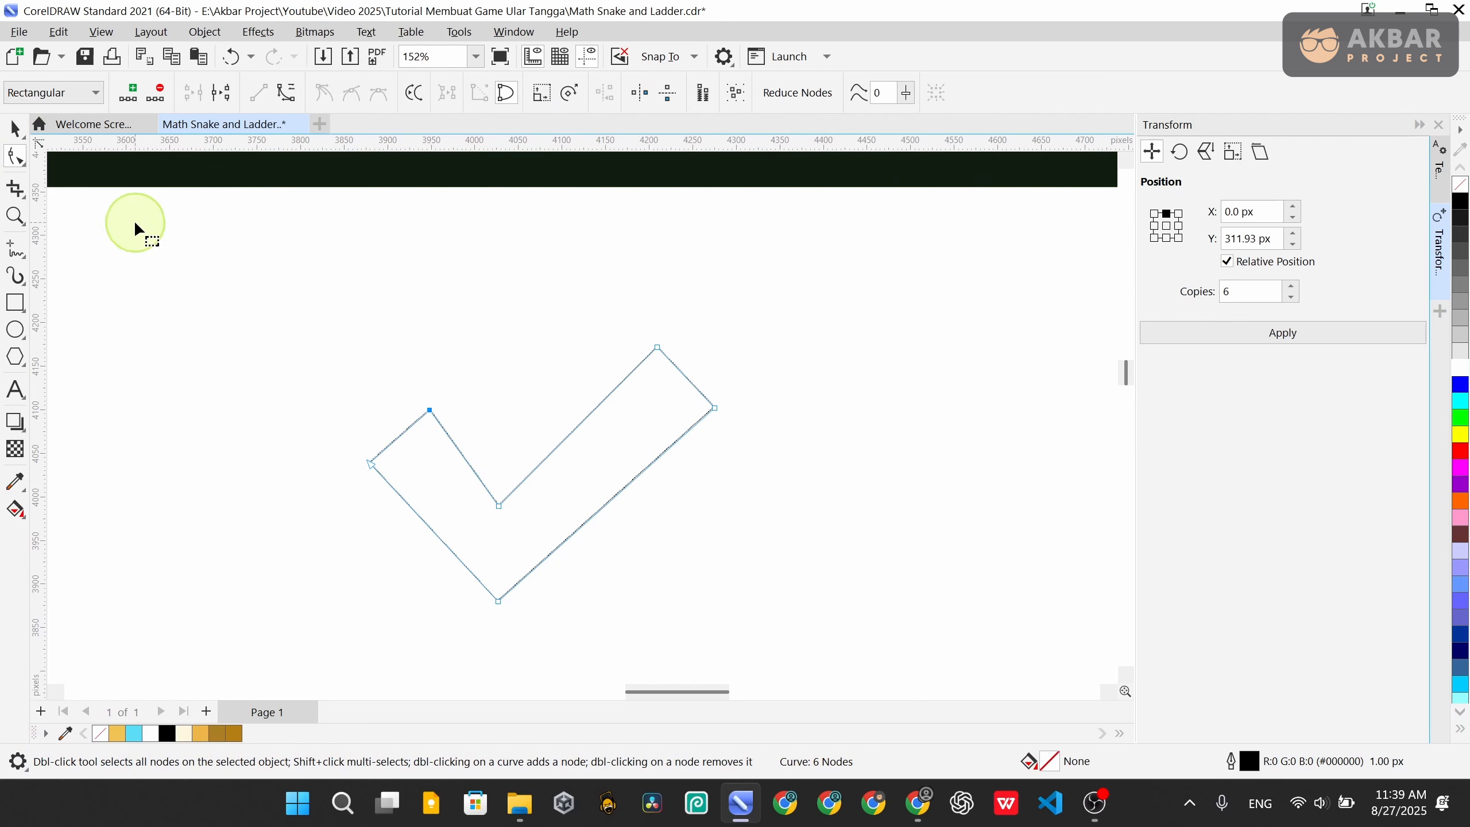
click(21, 134)
Fill the check mark with uniform green #56AD60 and remove its outline
scroll(522, 492, down, 2)
click(558, 486)
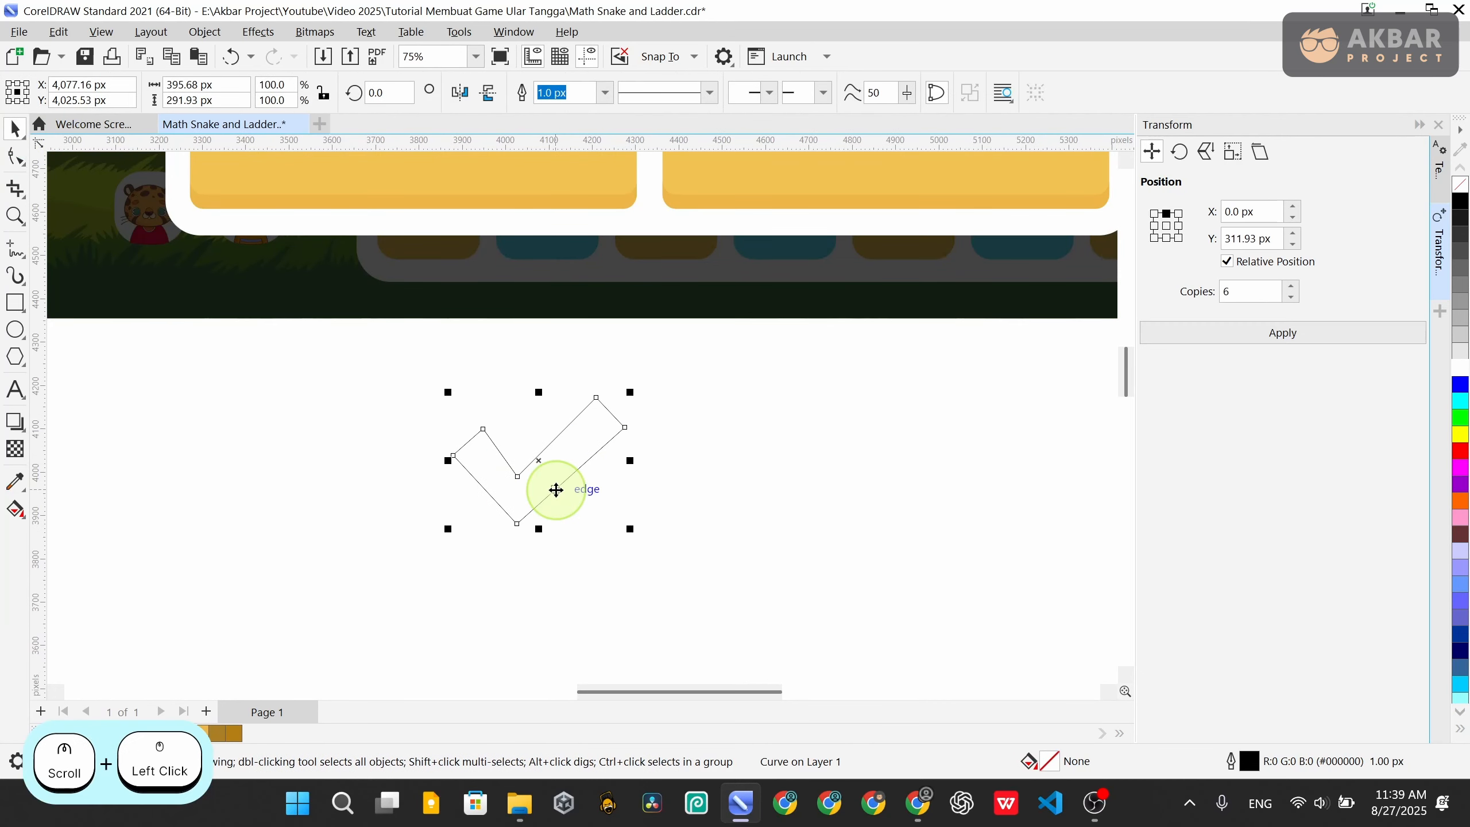
double_click(1049, 760)
click(483, 148)
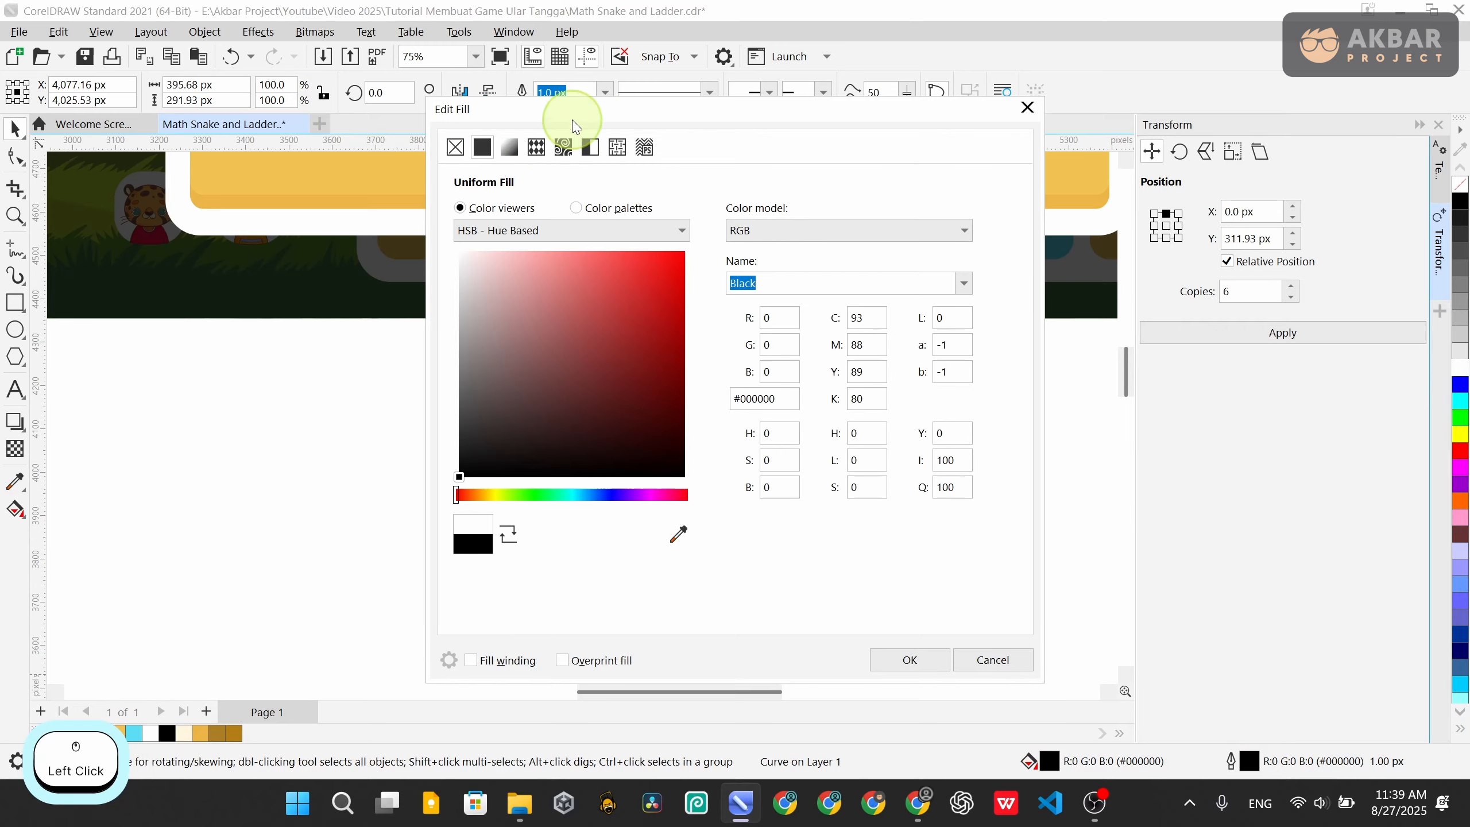
drag(573, 107, 775, 102)
click(739, 490)
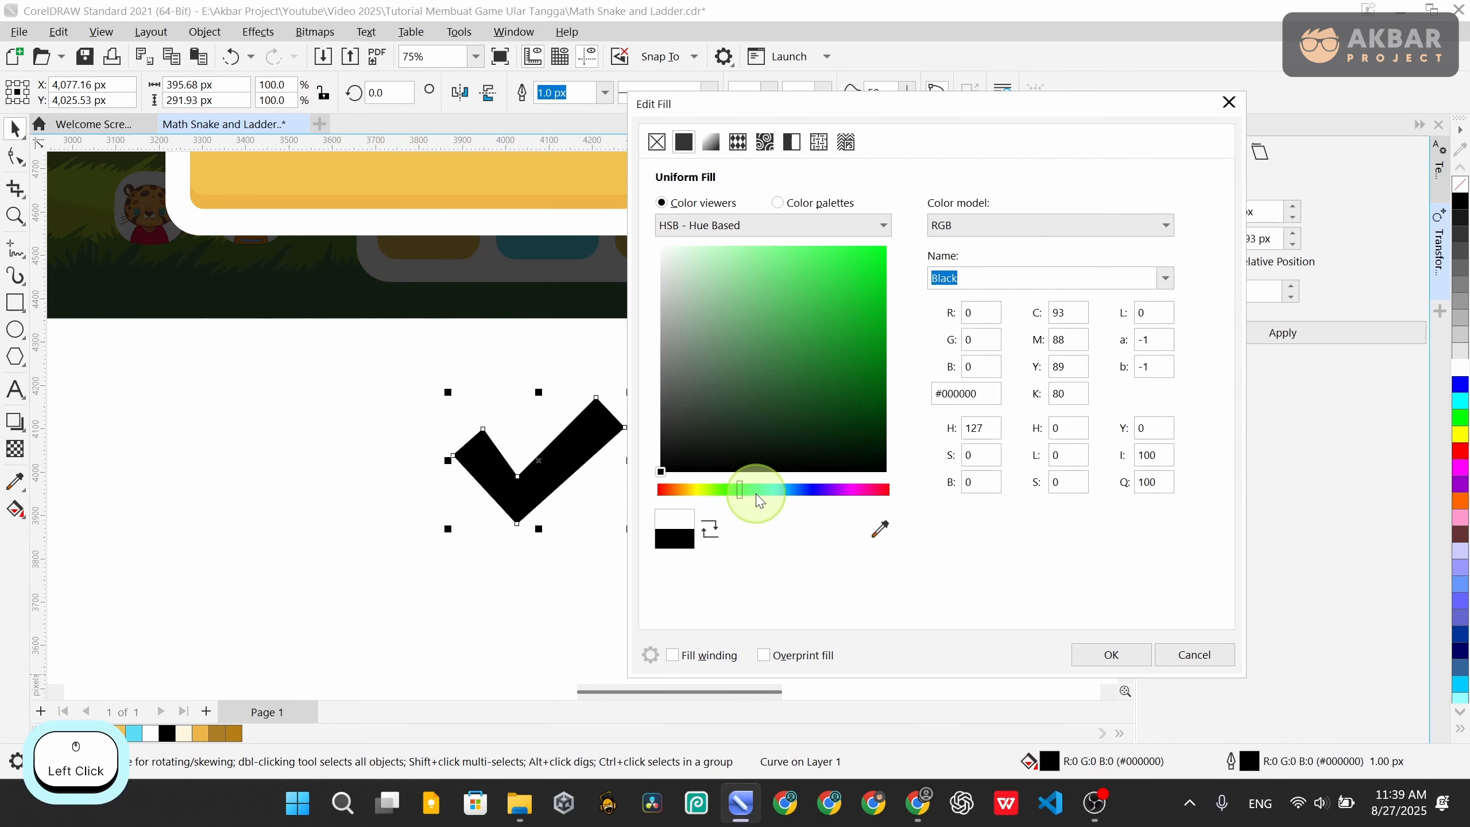
click(797, 318)
click(774, 319)
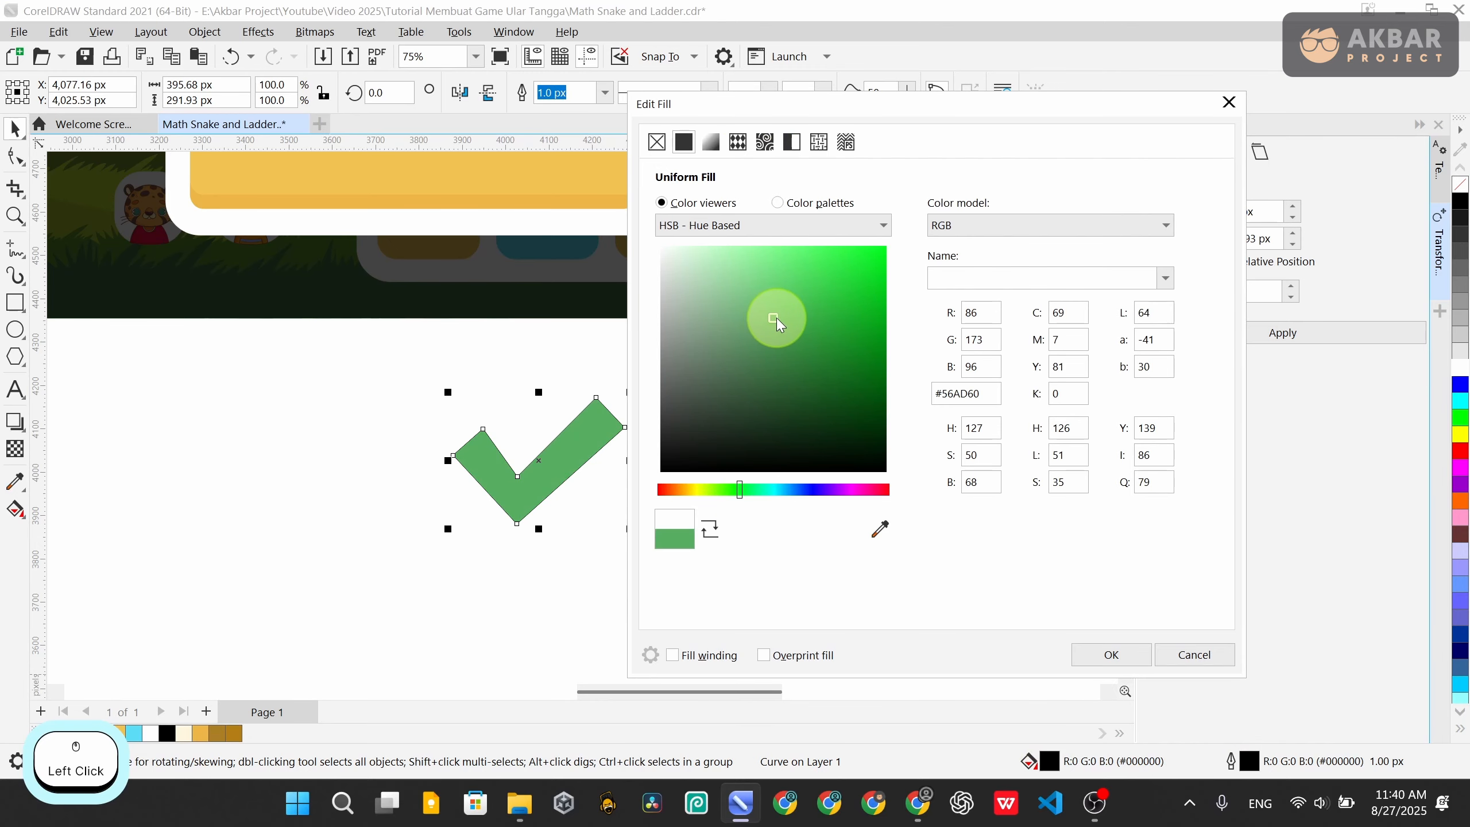
click(1086, 660)
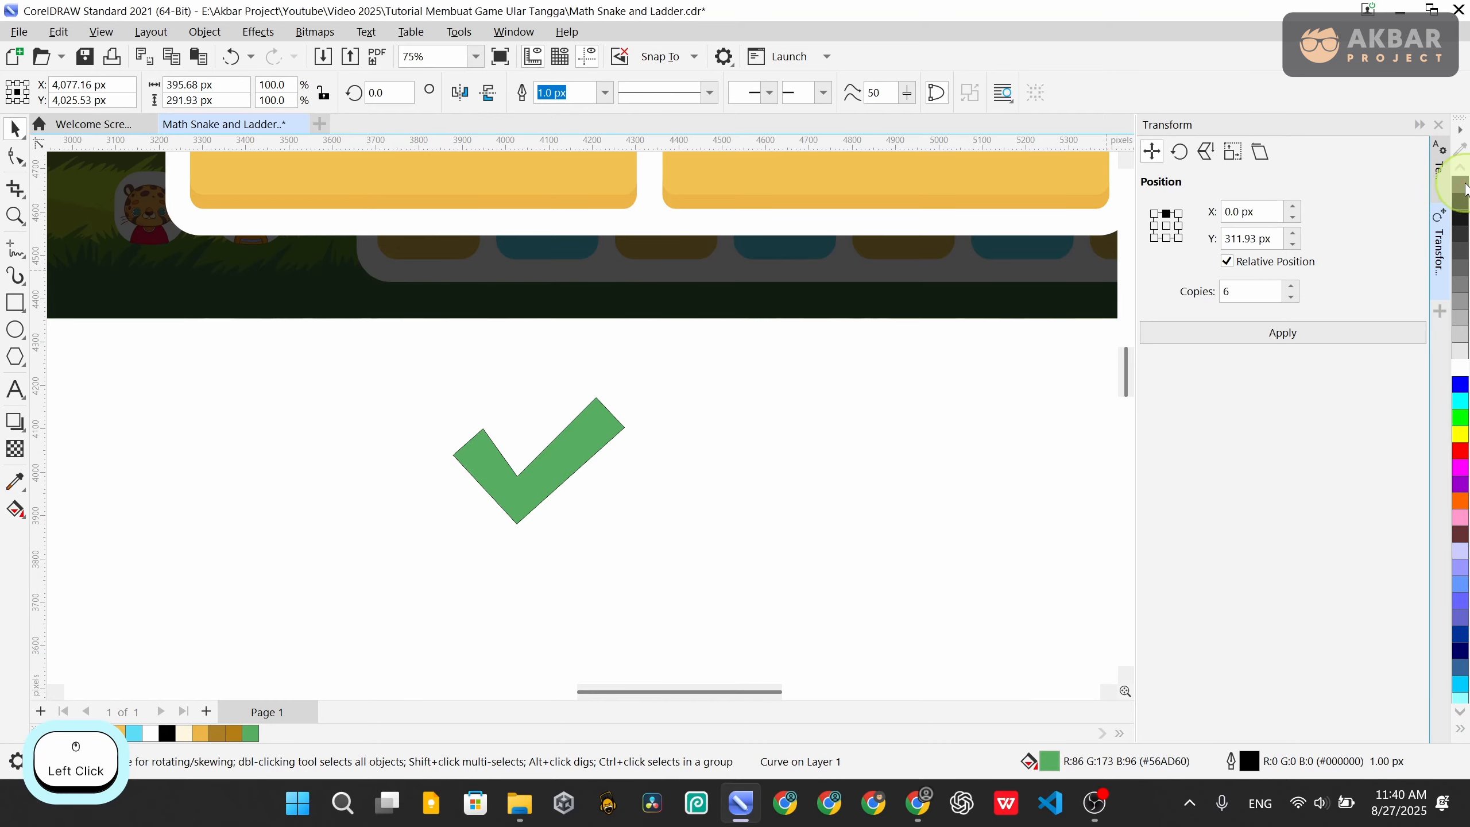
right_click(1460, 185)
Move the green check mark into the brown-outlined white circle and center it there
scroll(486, 498, down, 3)
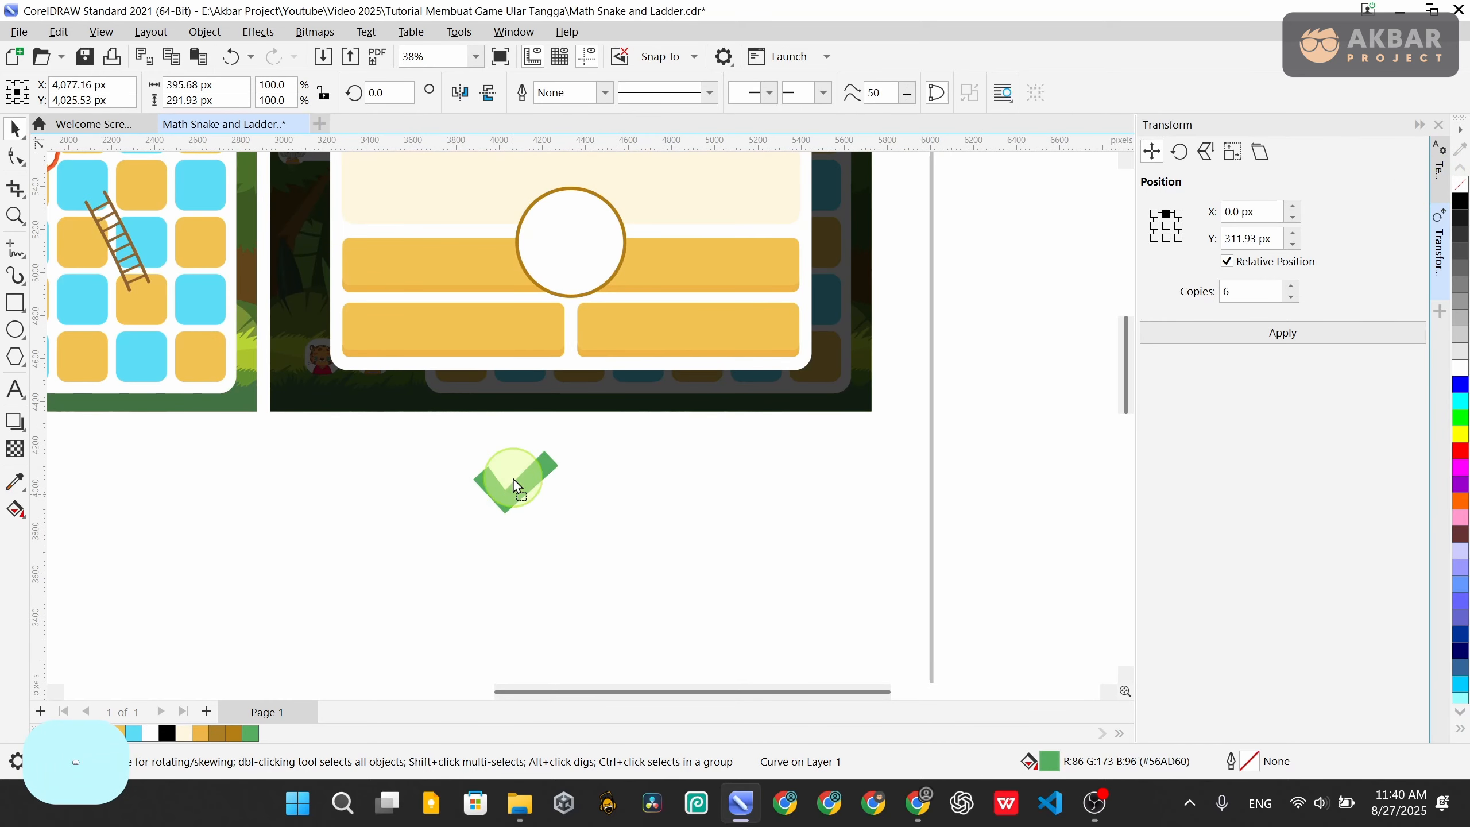
drag(516, 485, 584, 272)
shift+click(589, 278)
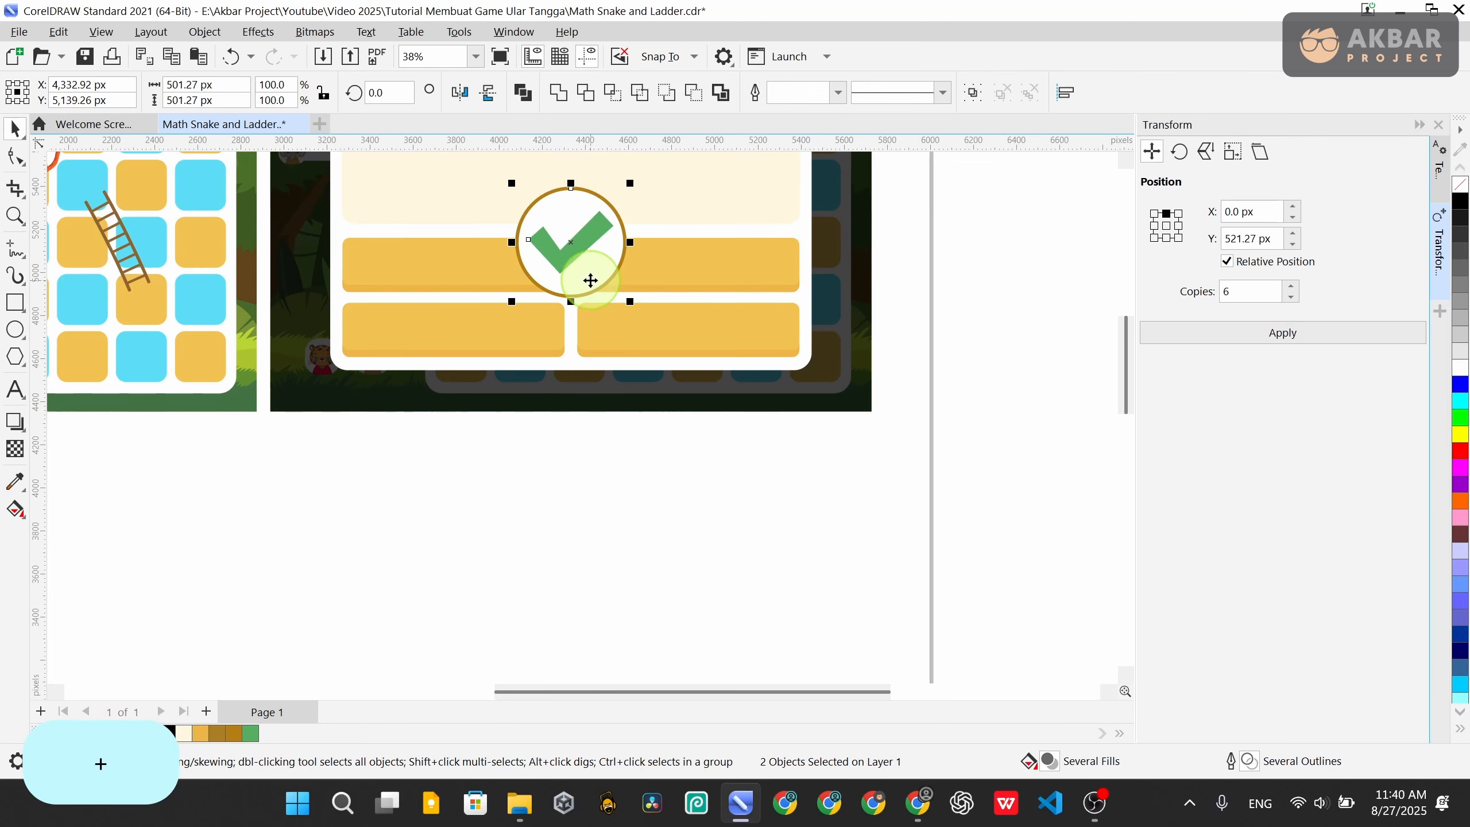
click(590, 301)
Scale the check mark down from its center to about 366 × 270 px
scroll(589, 248, up, 3)
click(655, 207)
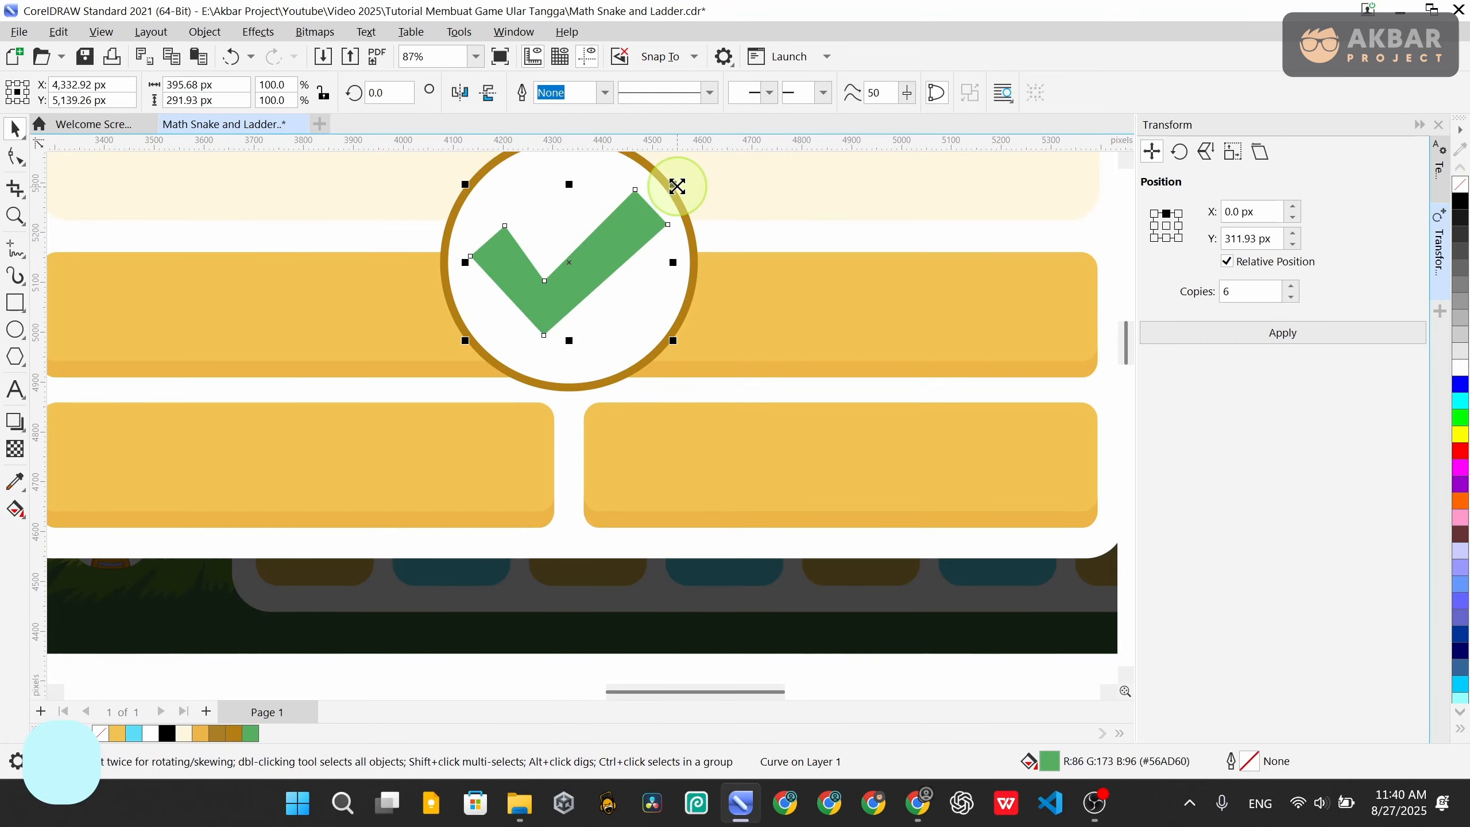
drag(676, 186, 660, 198)
Duplicate the circle with its check mark and place the copy directly to the right of the original
scroll(584, 289, down, 4)
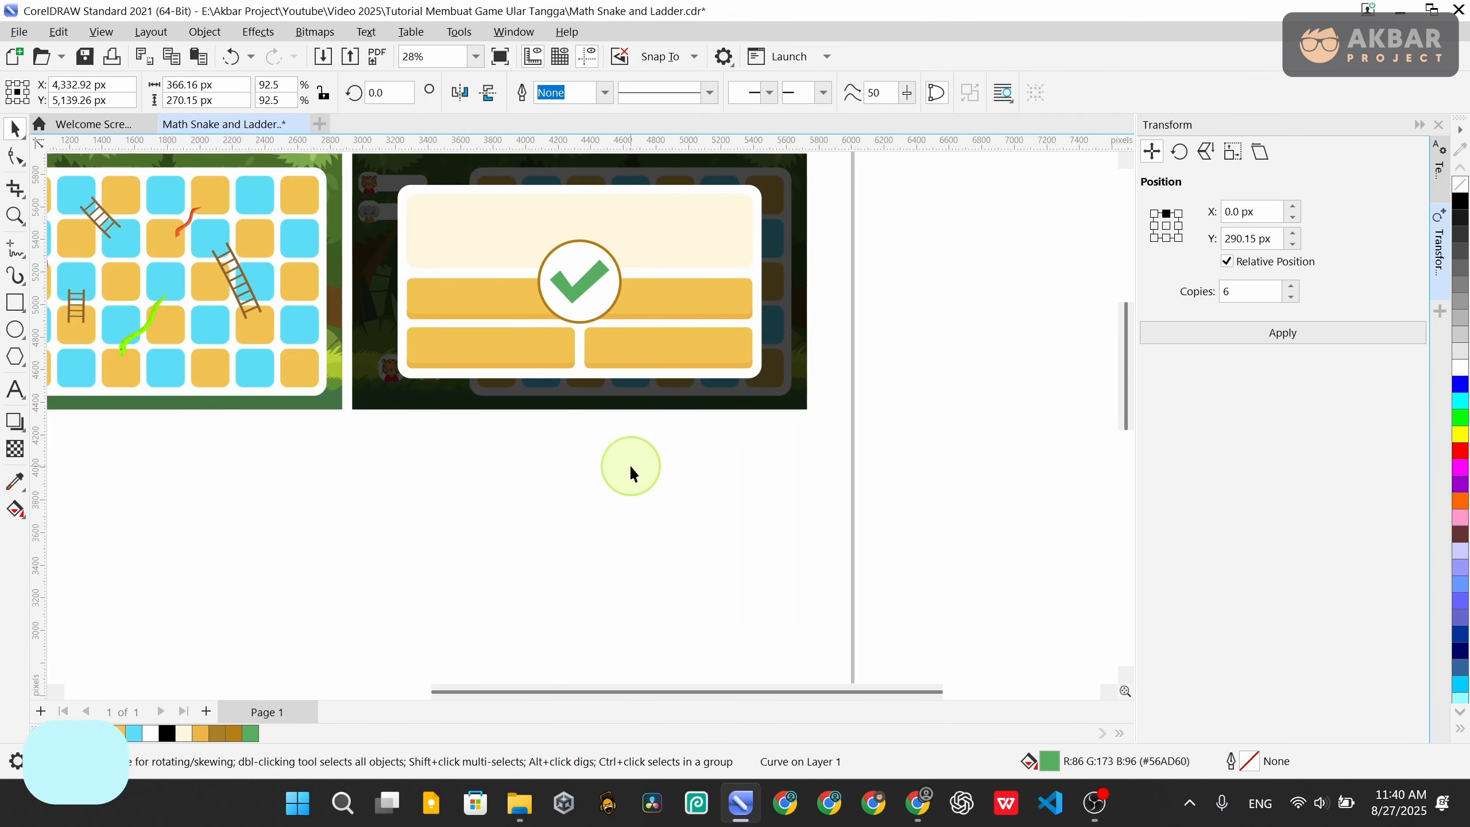
drag(631, 472, 499, 220)
key(ctrl+c)
key(ctrl+v)
drag(580, 281, 670, 281)
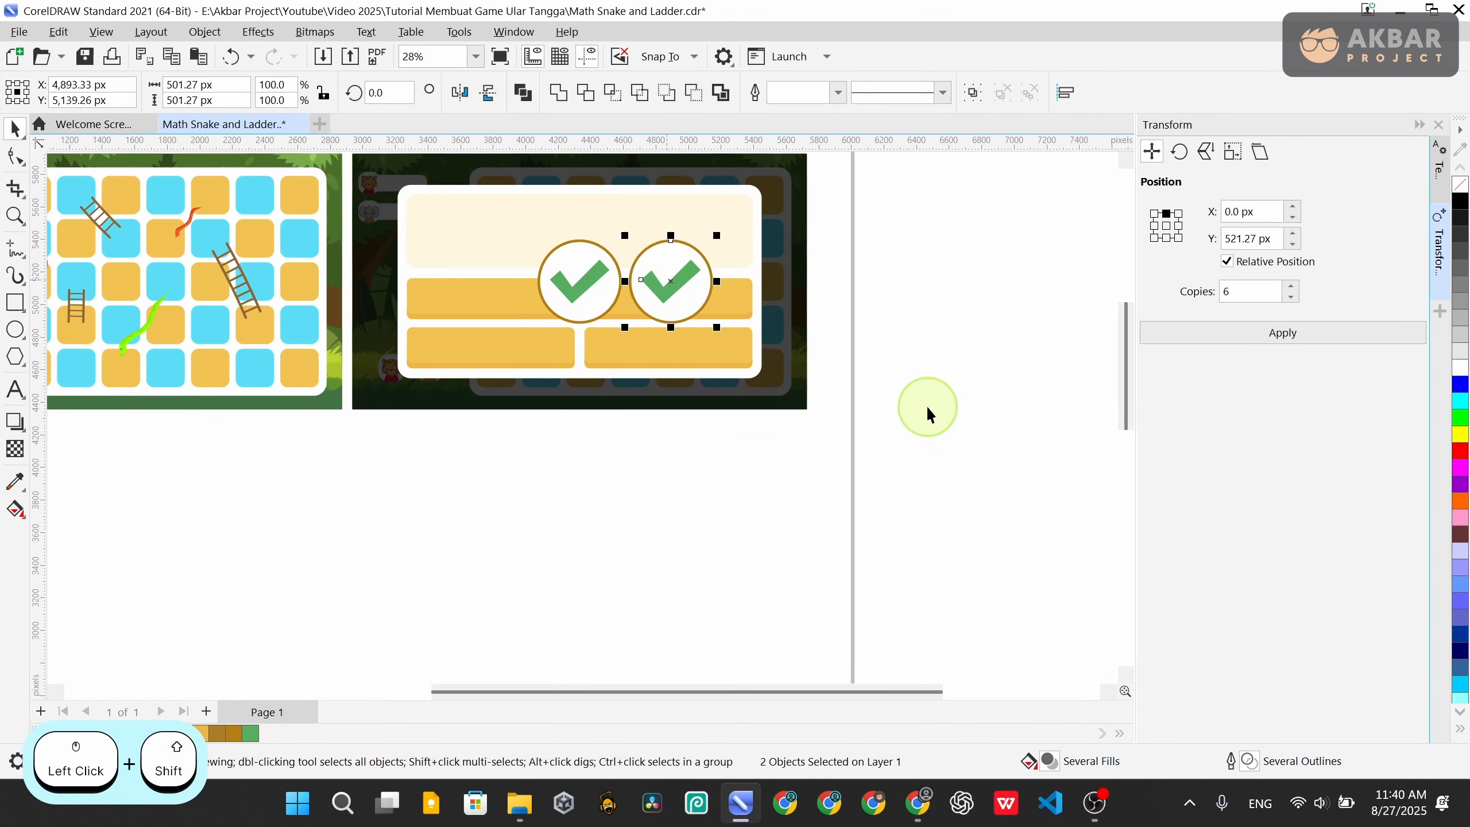
Delete the check mark from the copied circle, leaving the circle empty
scroll(706, 272, up, 3)
click(618, 303)
key(Delete)
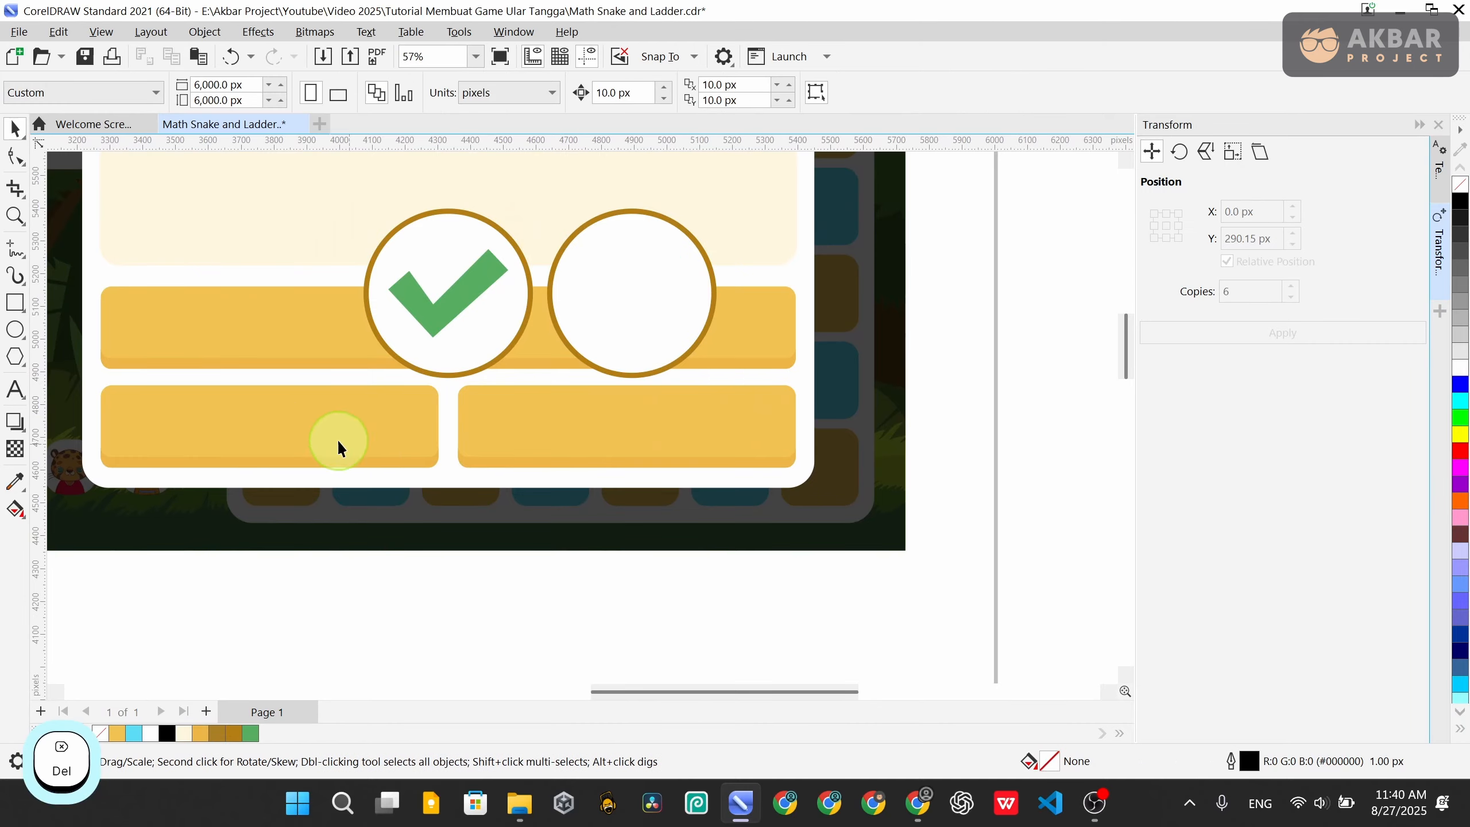
Draw a narrow upright rectangle about 80 × 293 px on the empty area below the popup
click(15, 302)
scroll(483, 585, down, 1)
drag(454, 576, 476, 637)
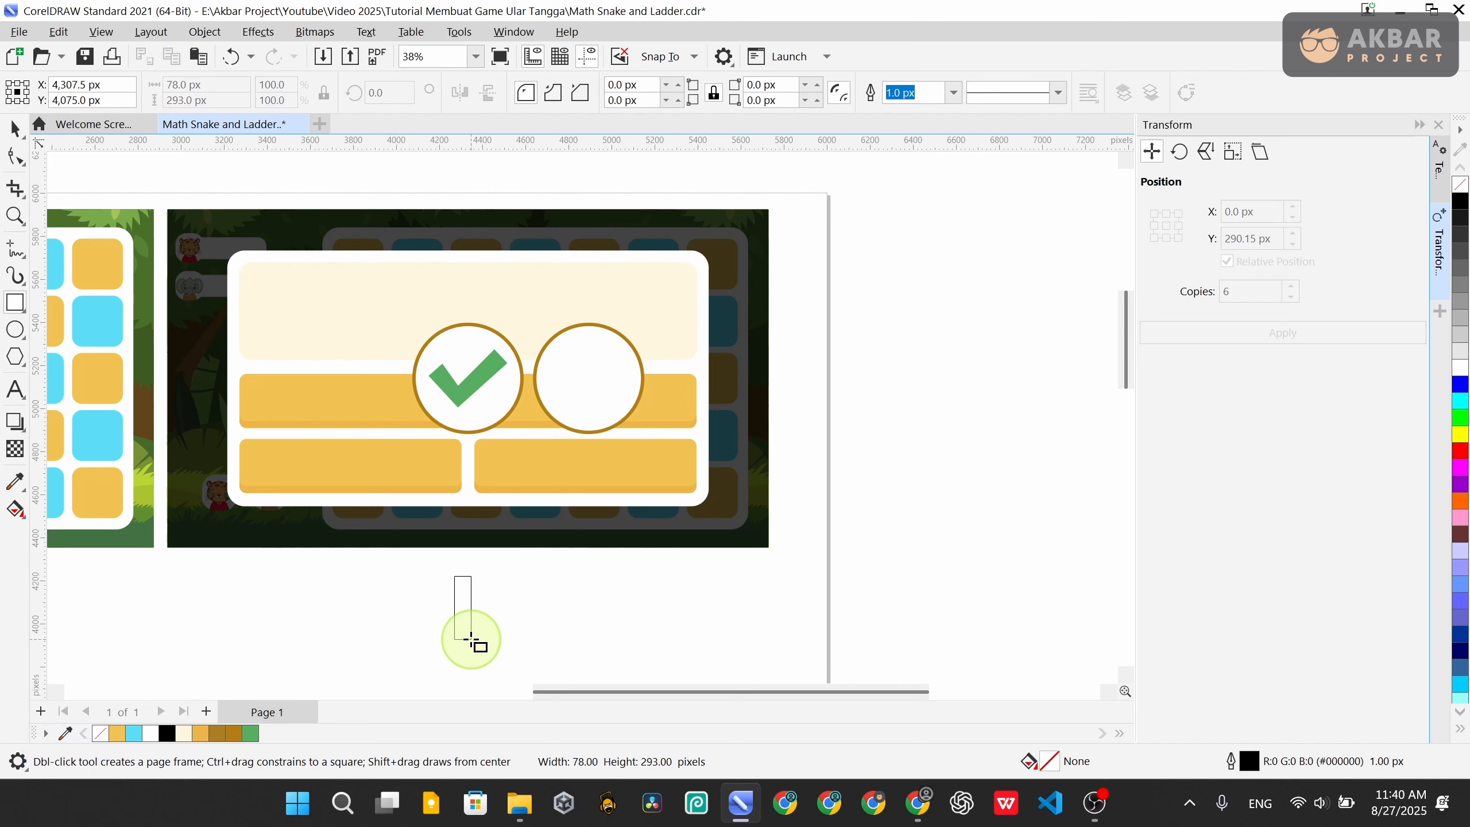
drag(471, 639, 471, 639)
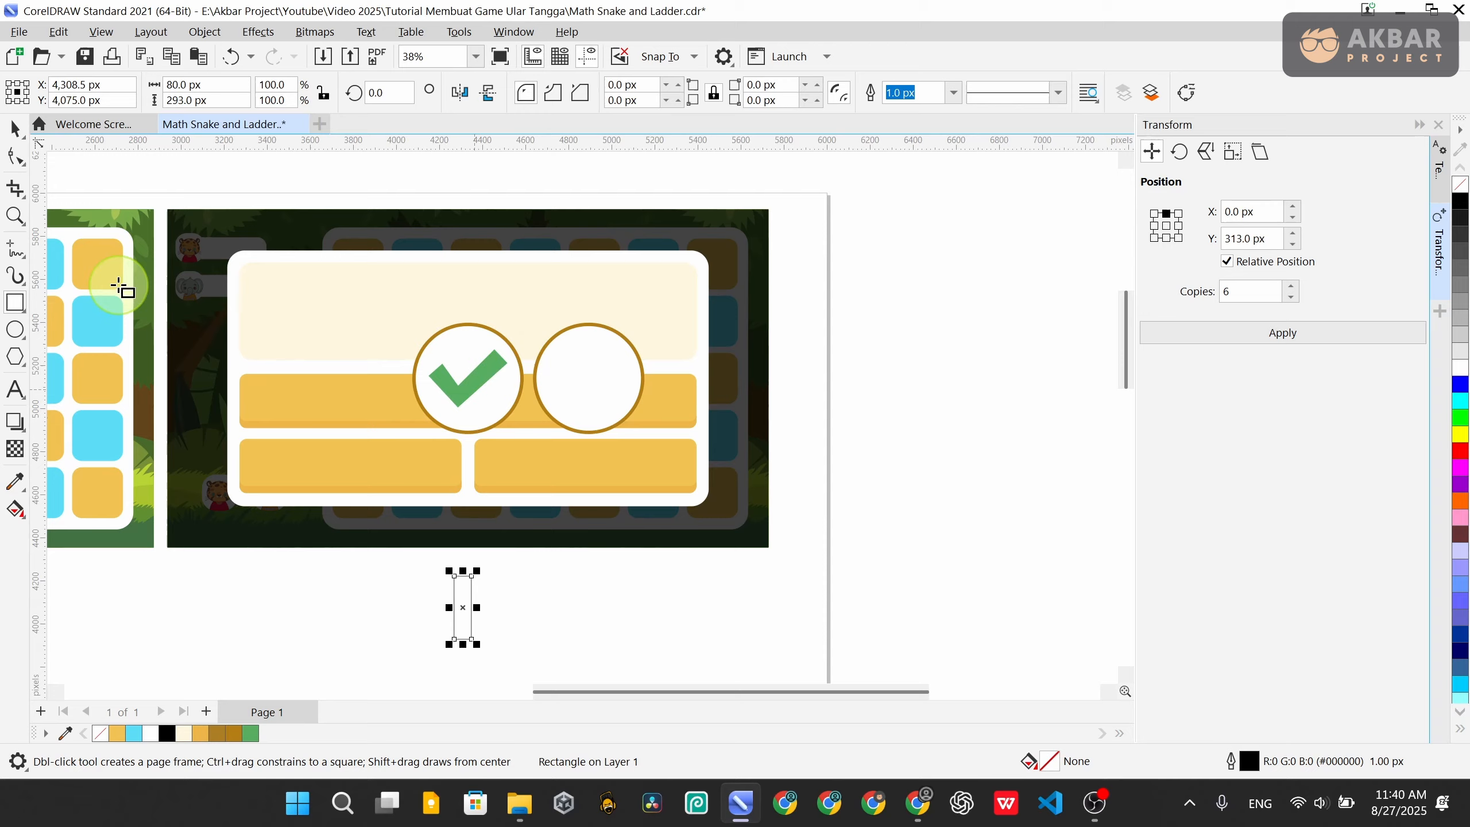
click(14, 128)
Rotate the narrow rectangle by 45 degrees
scroll(486, 617, up, 3)
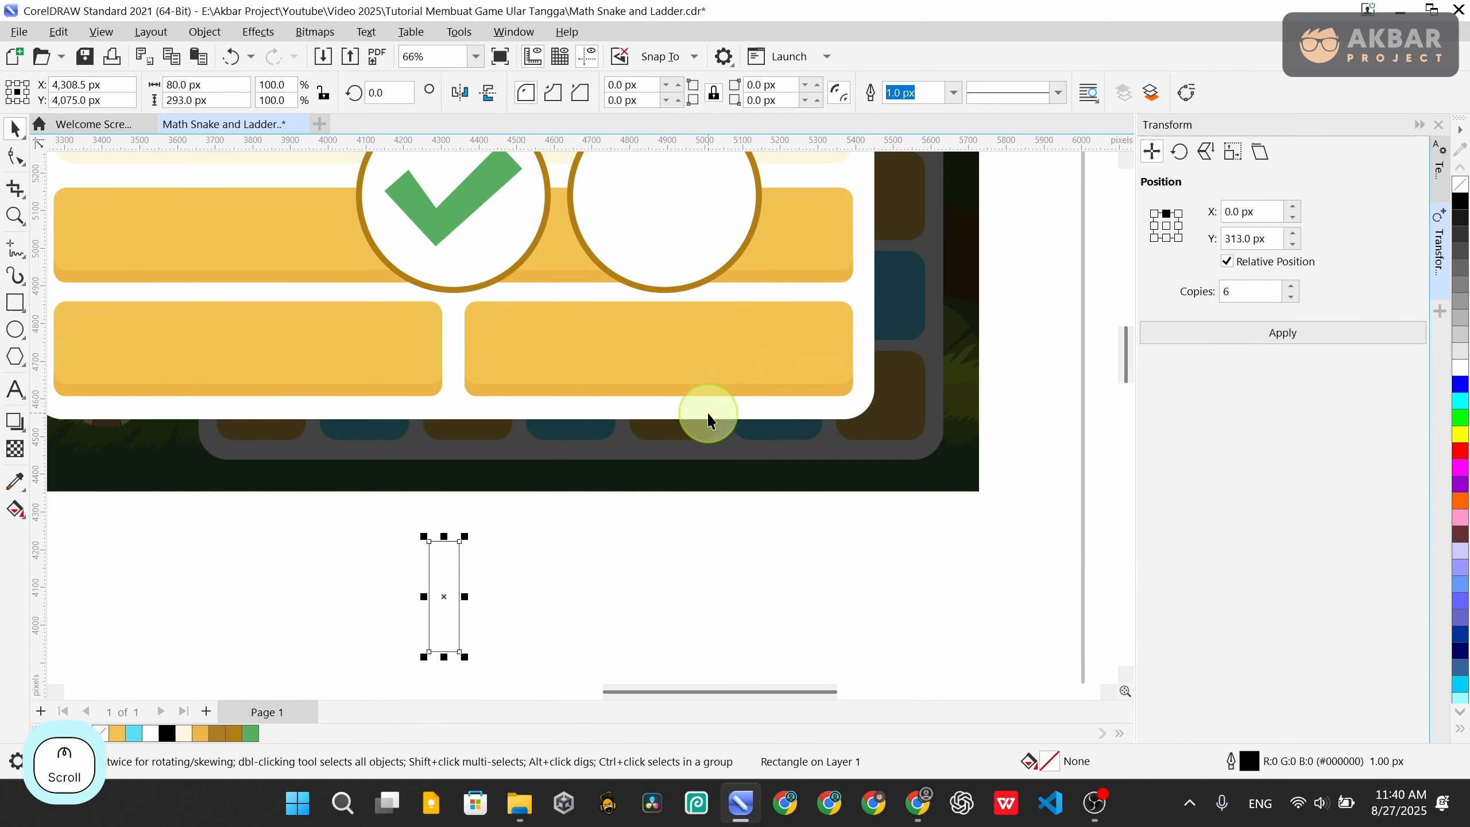
click(389, 92)
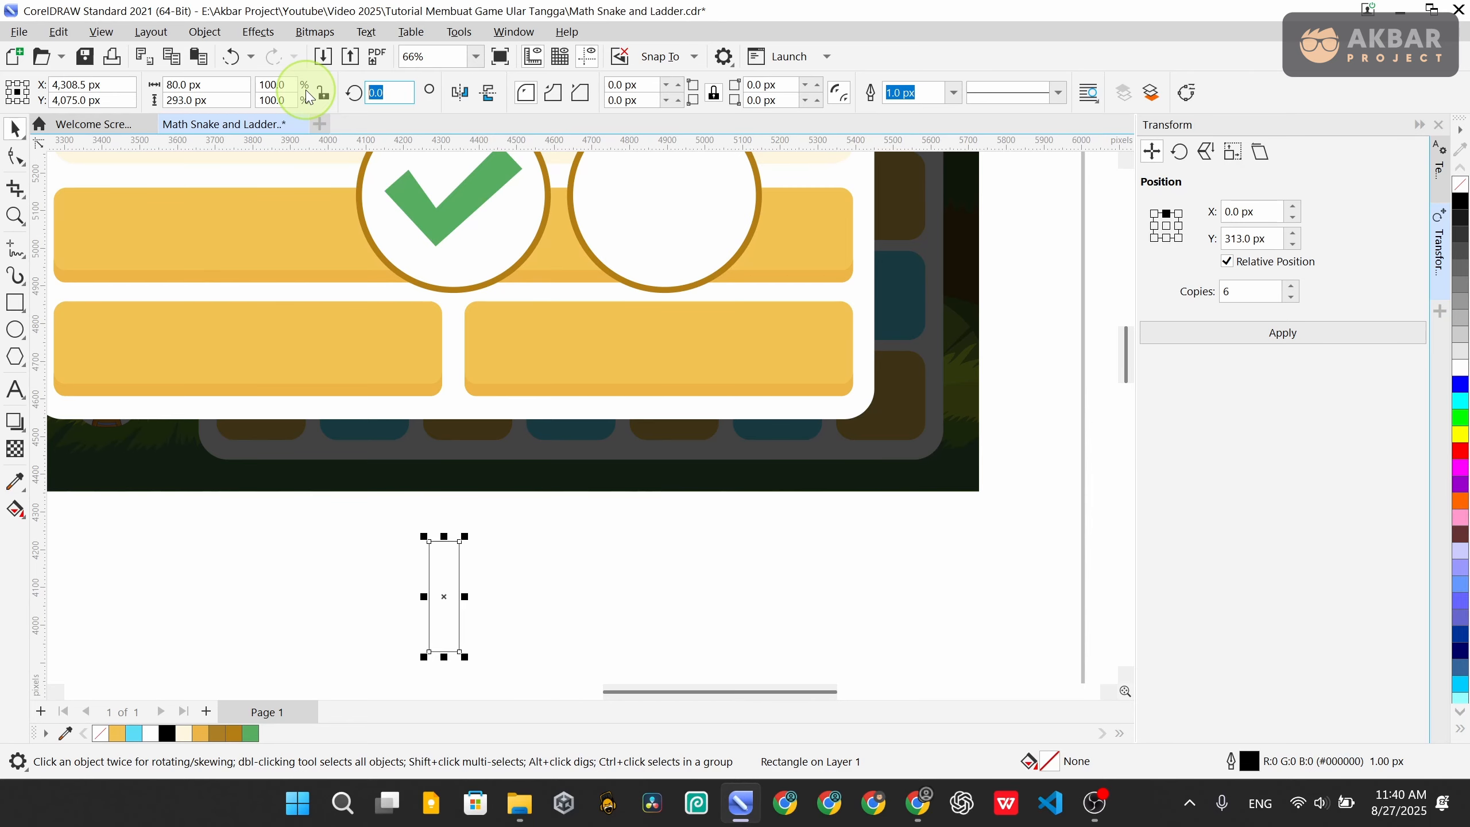
text(45)
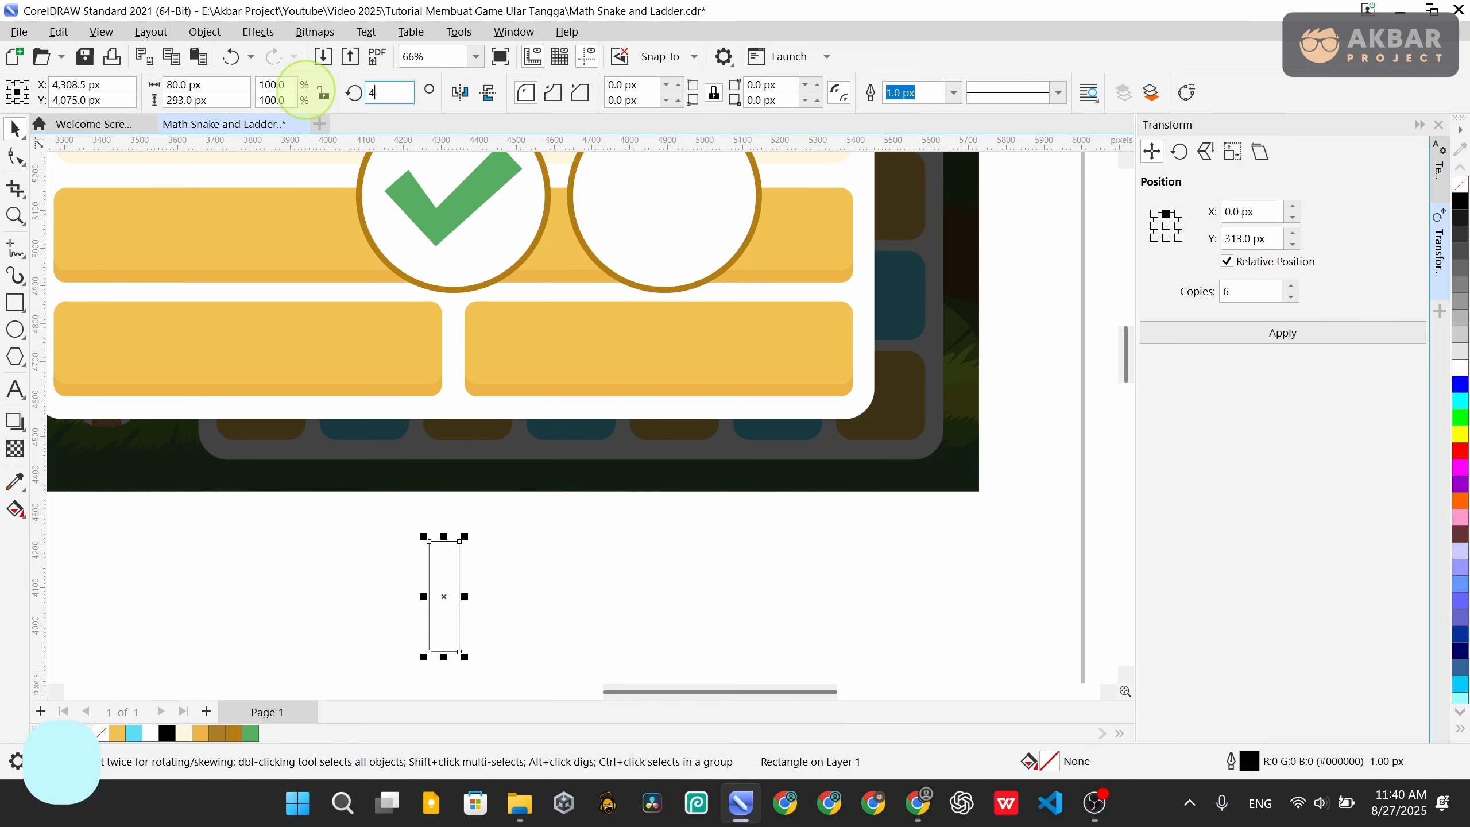
key(Return)
Paste a copy of the rotated rectangle in place and mirror it vertically to form an X
drag(578, 594, 476, 486)
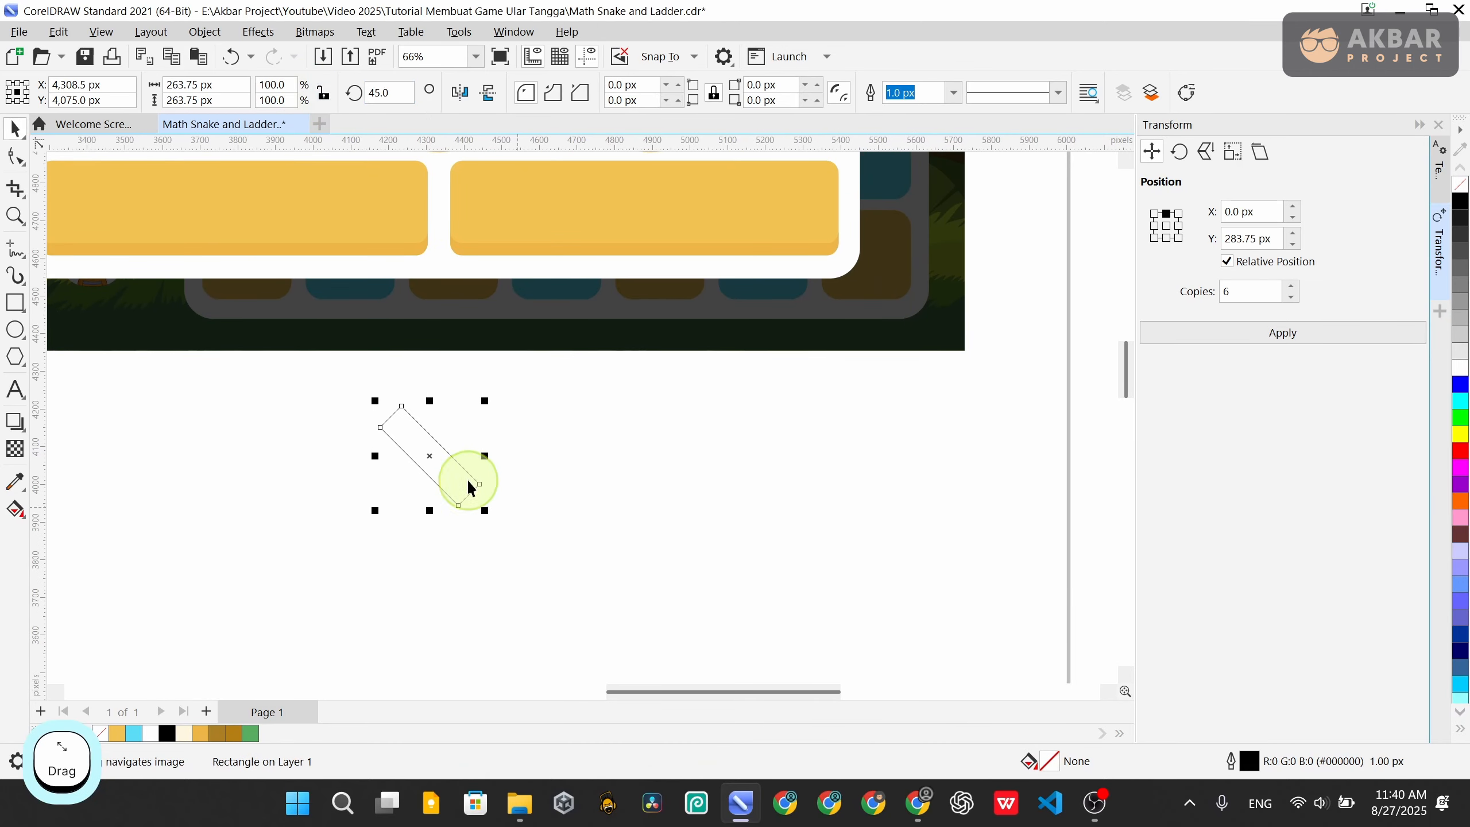
click(430, 449)
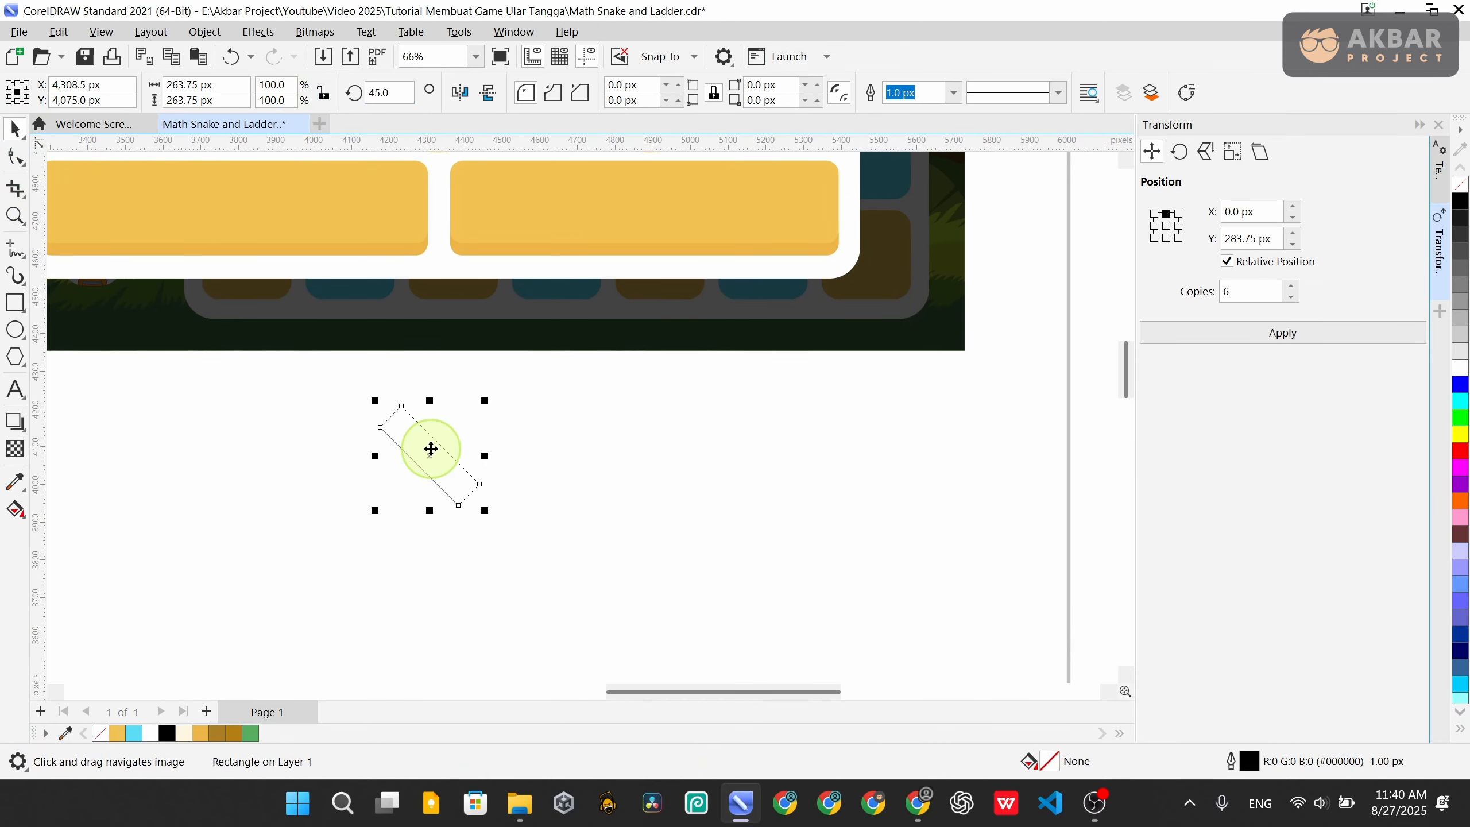
key(ctrl+c)
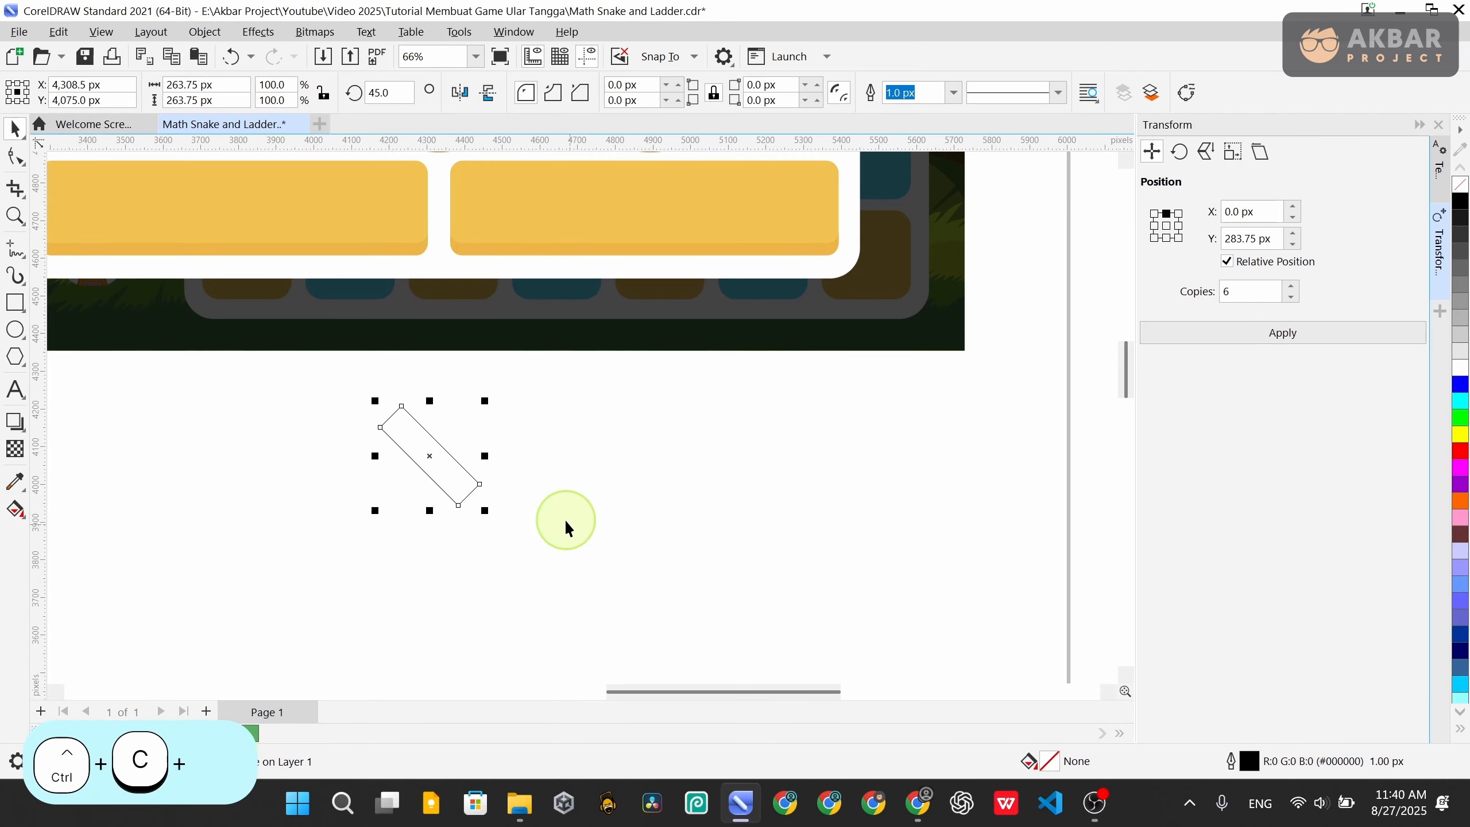
key(ctrl+v)
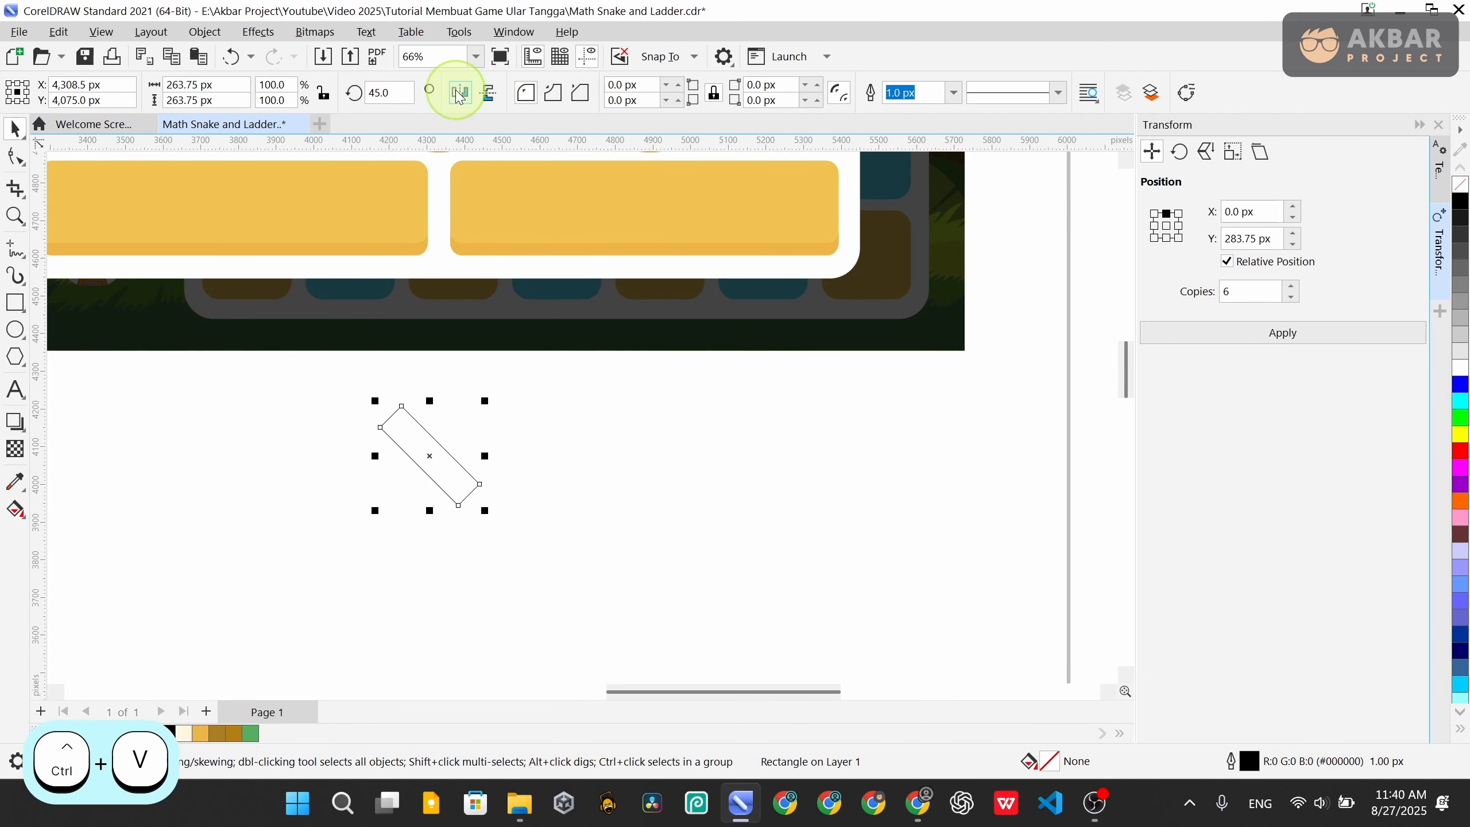
click(490, 101)
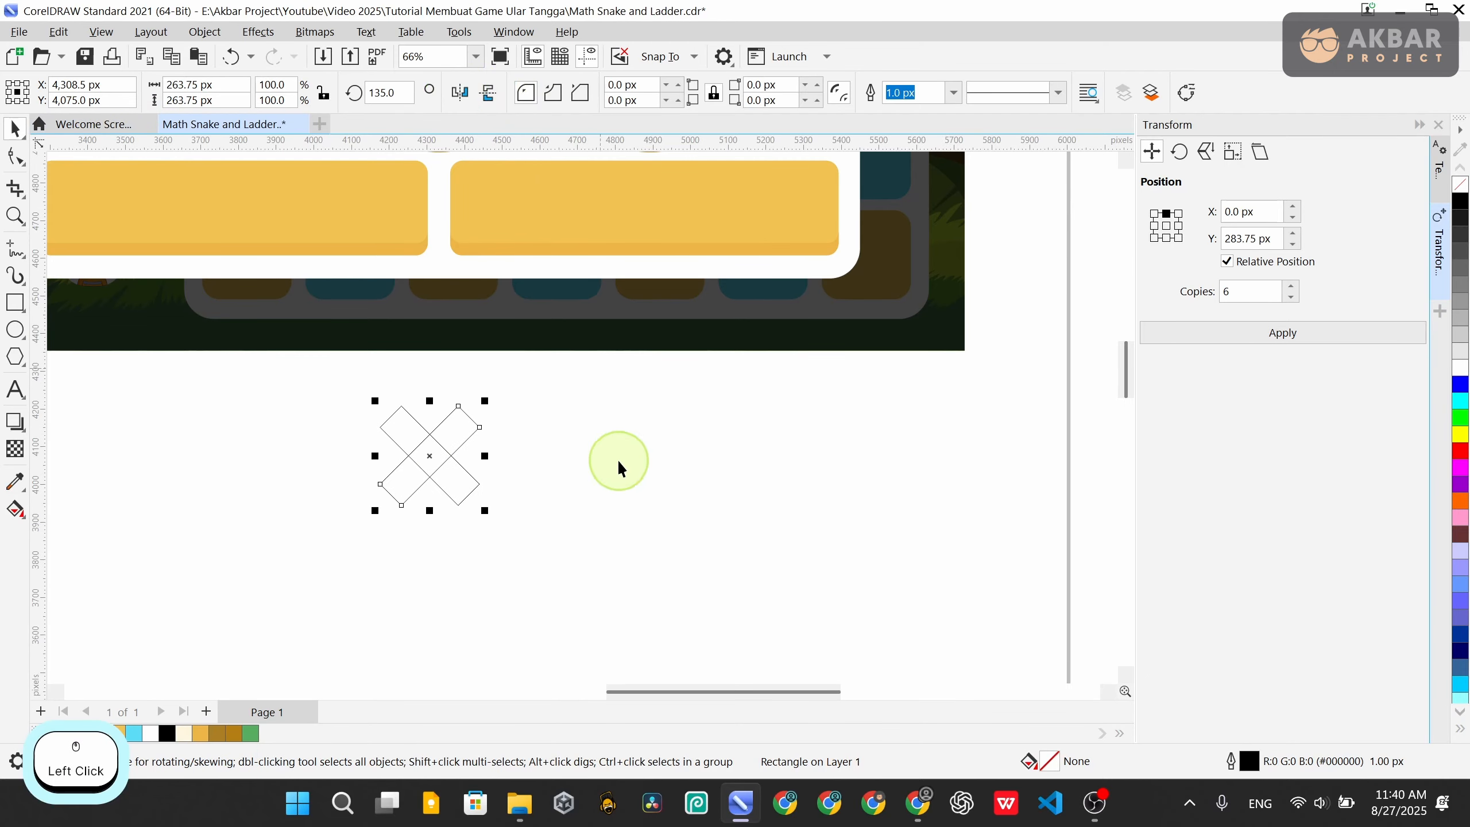
Weld the two crossed rectangles into a single X shape
shift+click(400, 421)
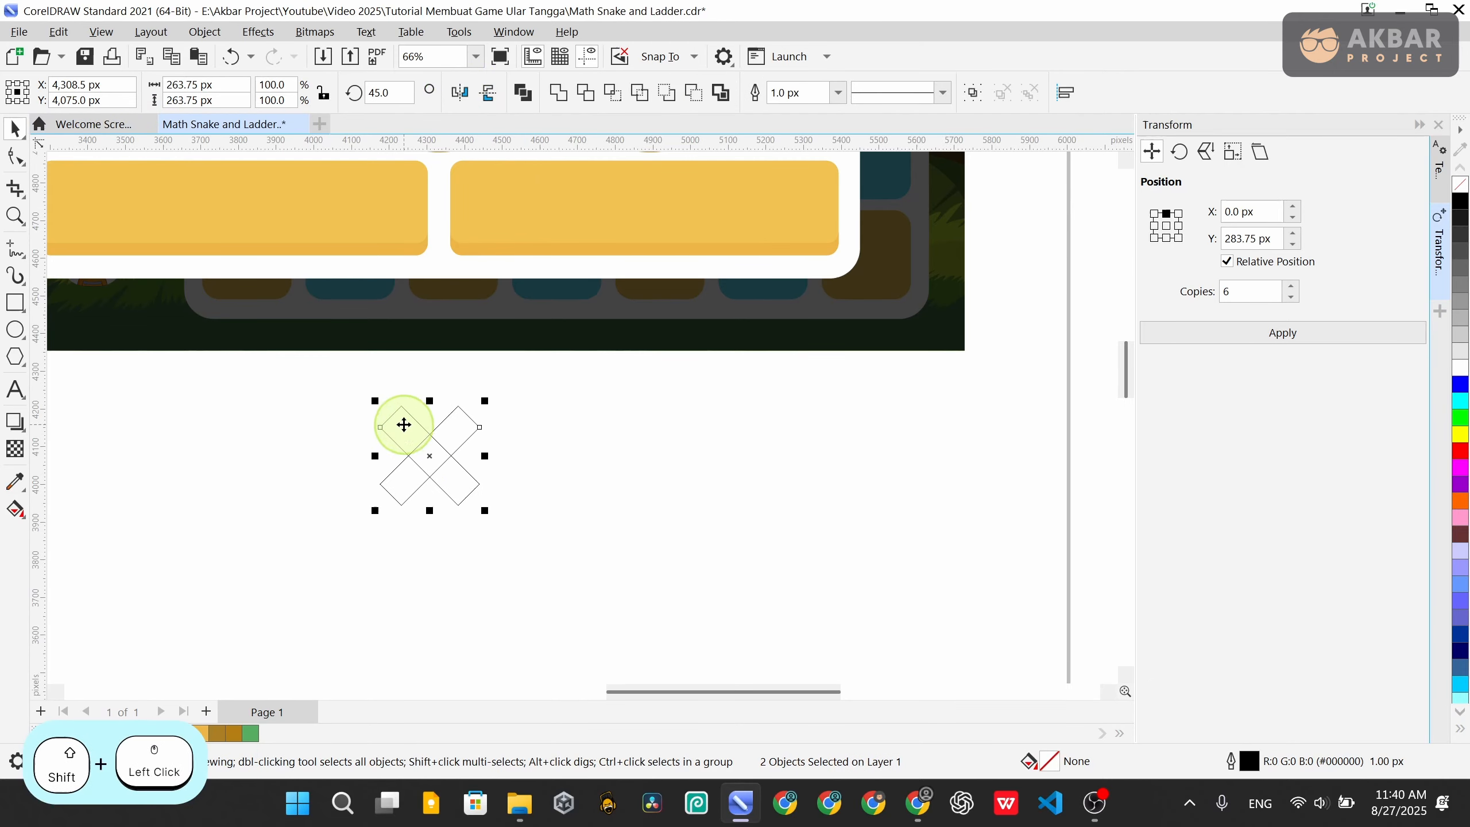
click(558, 94)
click(573, 420)
Widen the X's lower-right and upper-left arms by moving the lower arm's bottom node and the upper arm's top node slightly outward
scroll(449, 504, up, 2)
click(449, 507)
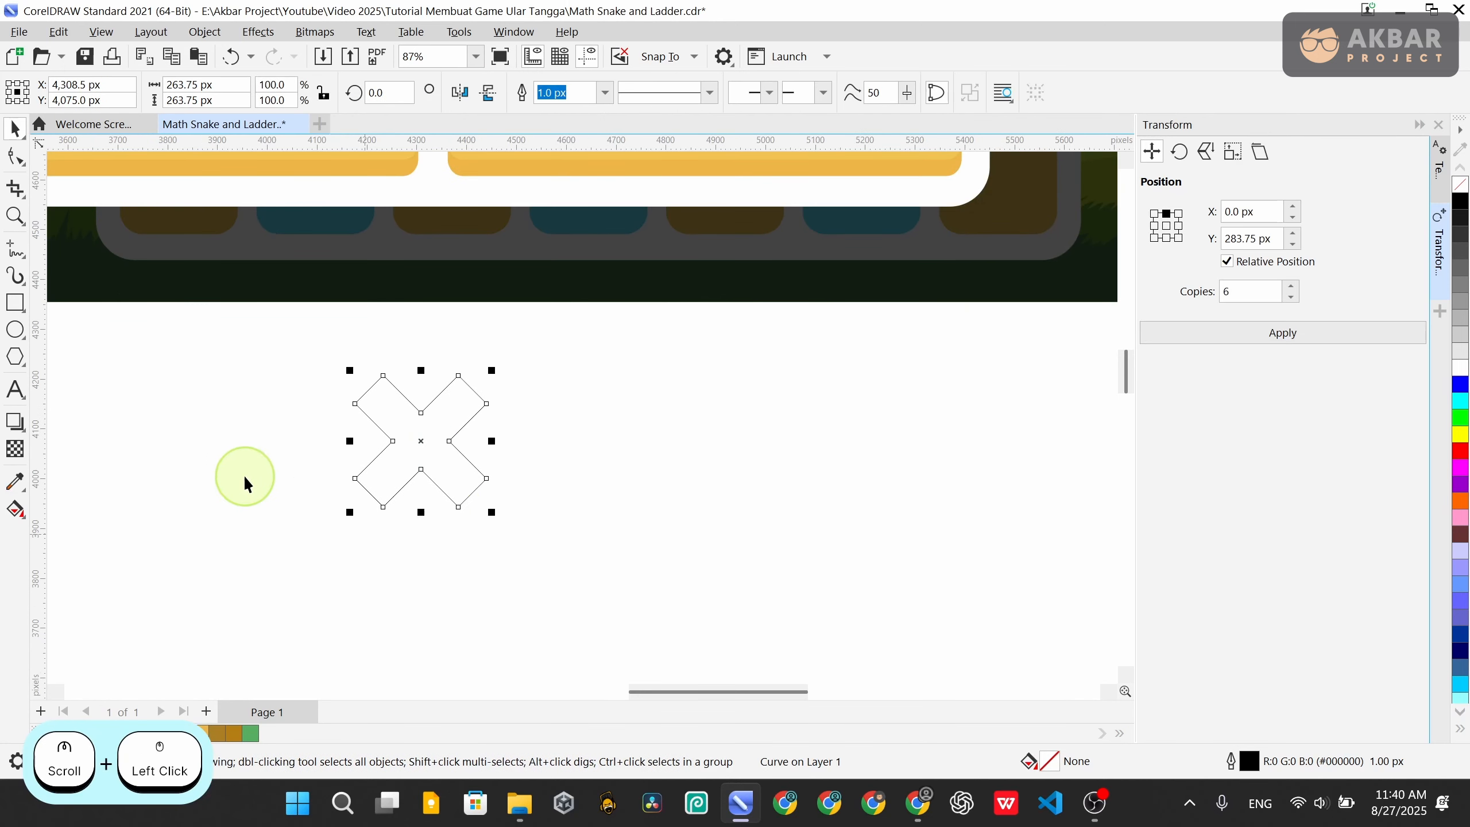
click(16, 156)
scroll(396, 489, up, 2)
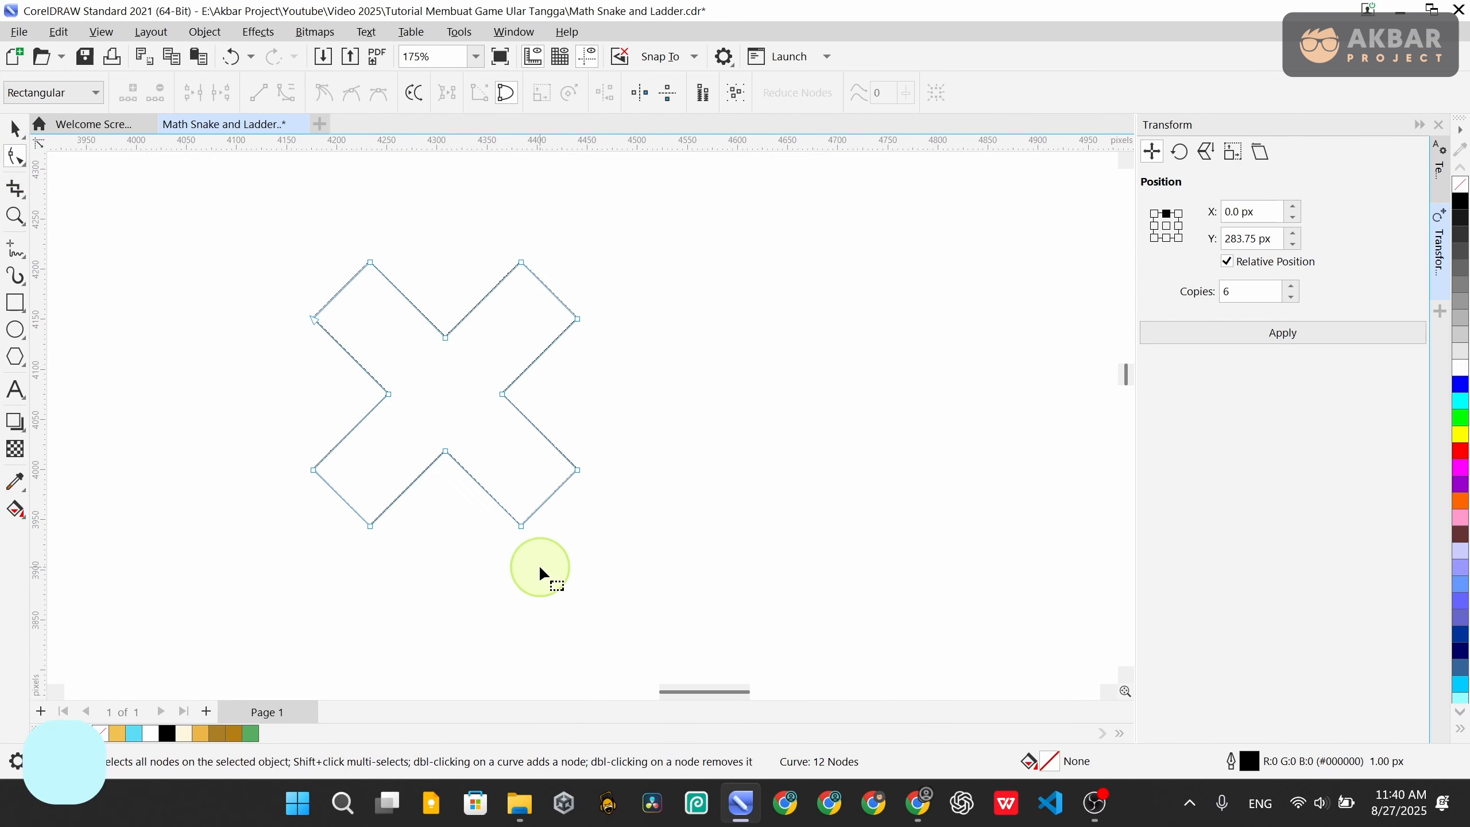
drag(520, 526, 513, 541)
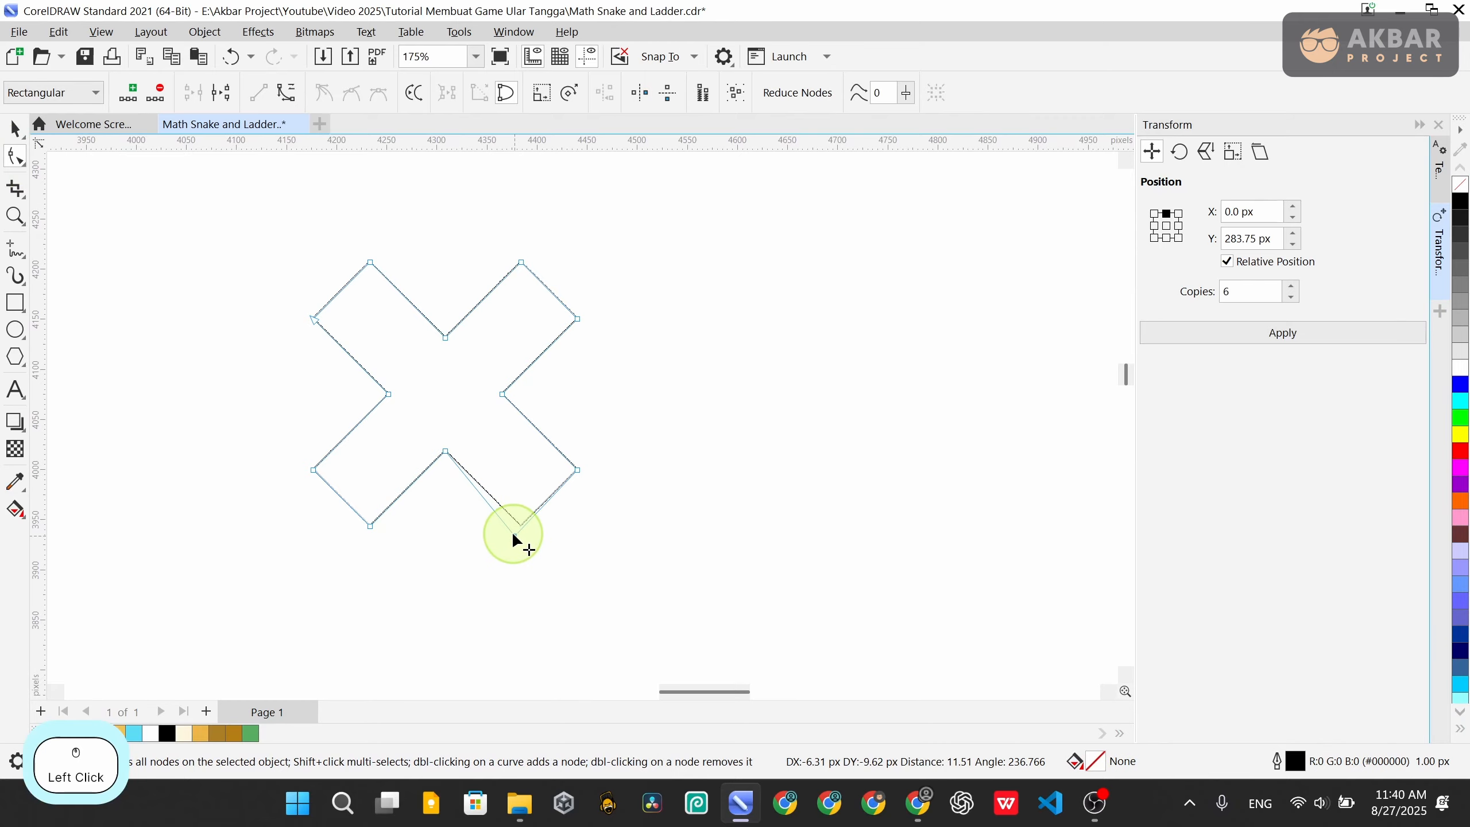
drag(373, 262, 381, 247)
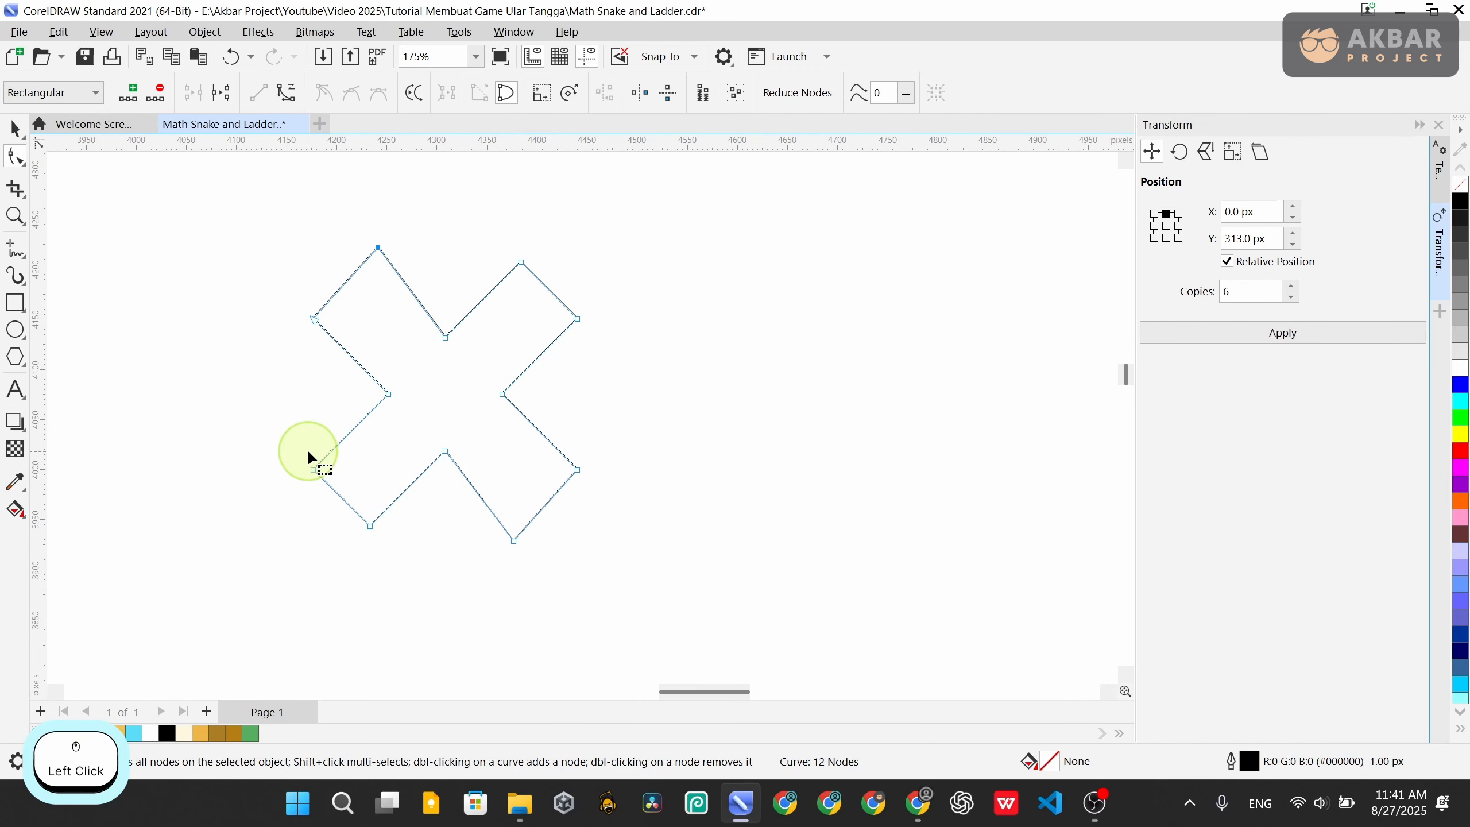
Shift the end nodes of the X's lower-left and upper-right arms outward, making the shape about 287 × 293 px
click(337, 606)
drag(393, 611, 301, 472)
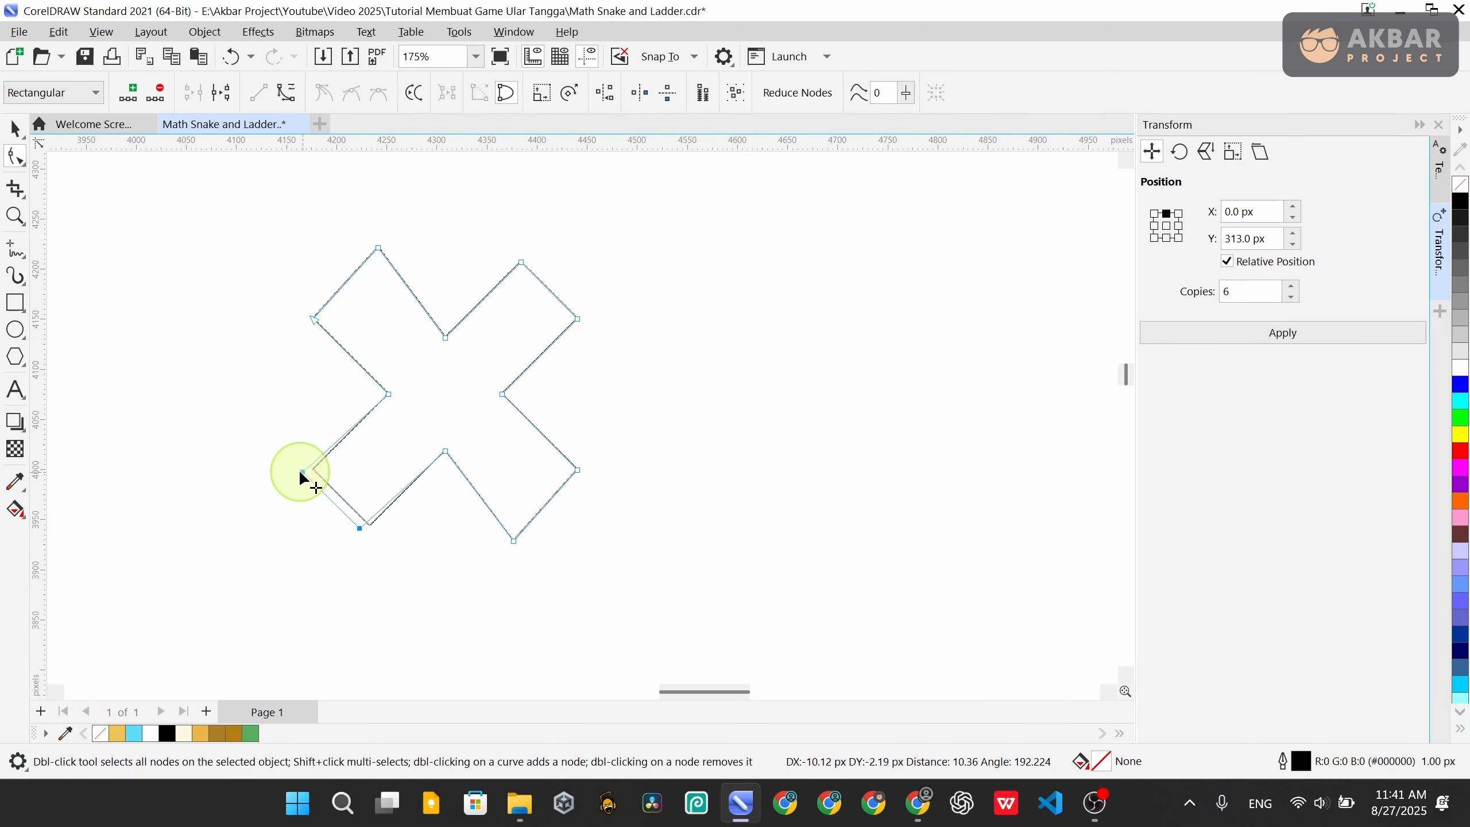
drag(484, 244, 595, 323)
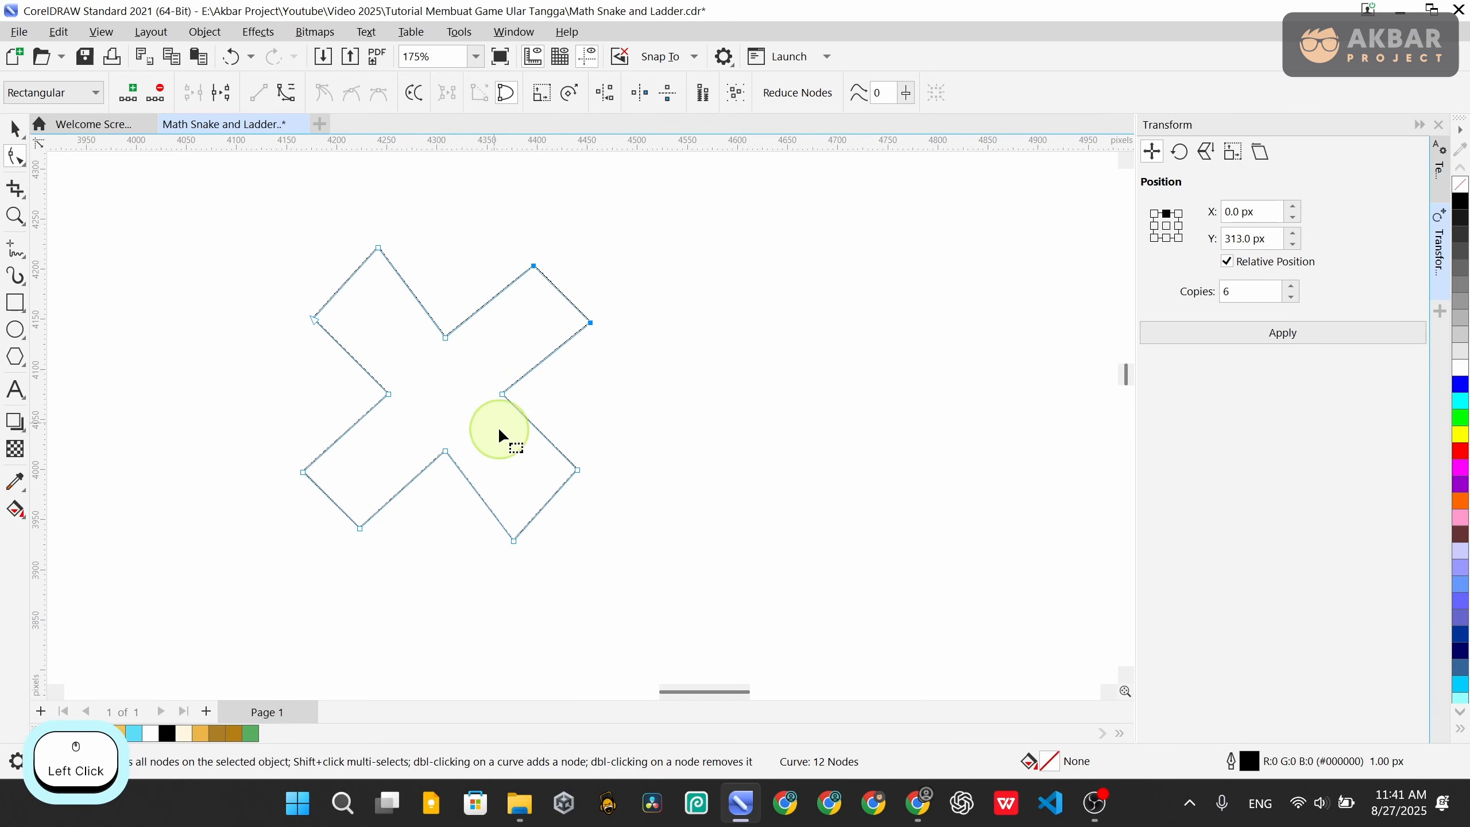
scroll(499, 432, down, 3)
click(15, 129)
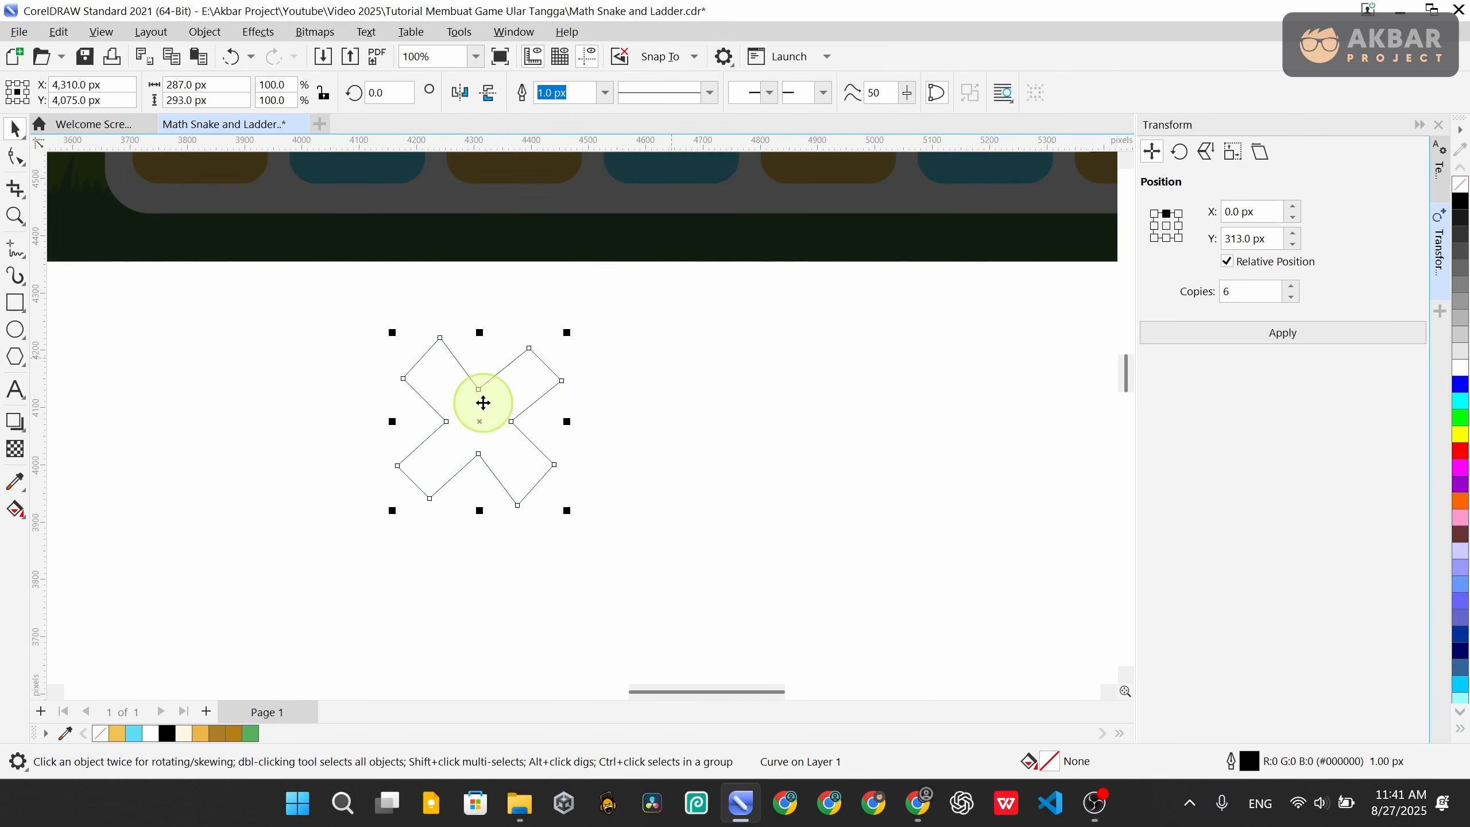
drag(728, 580, 299, 315)
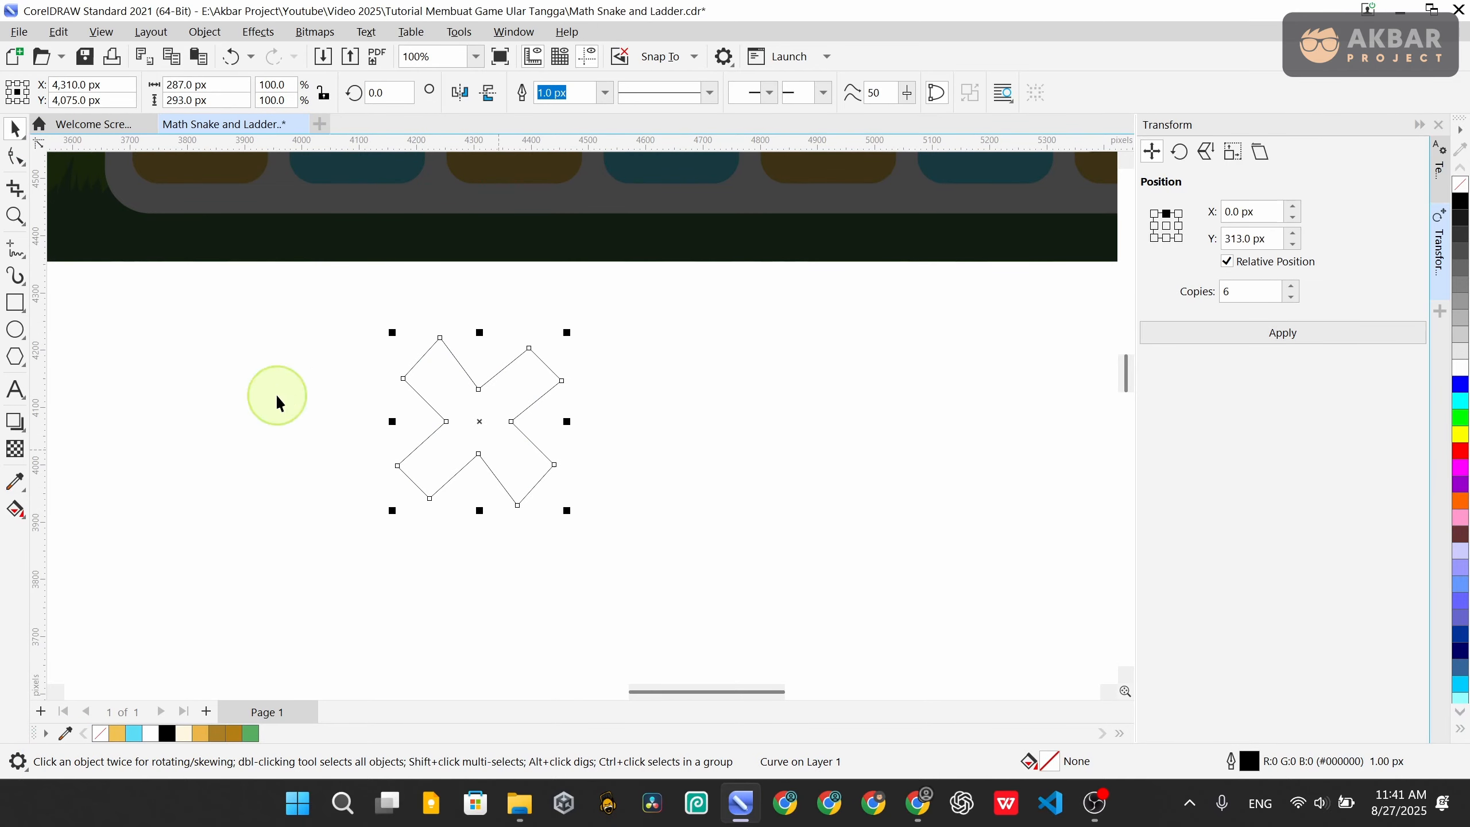
click(15, 155)
drag(716, 591, 295, 306)
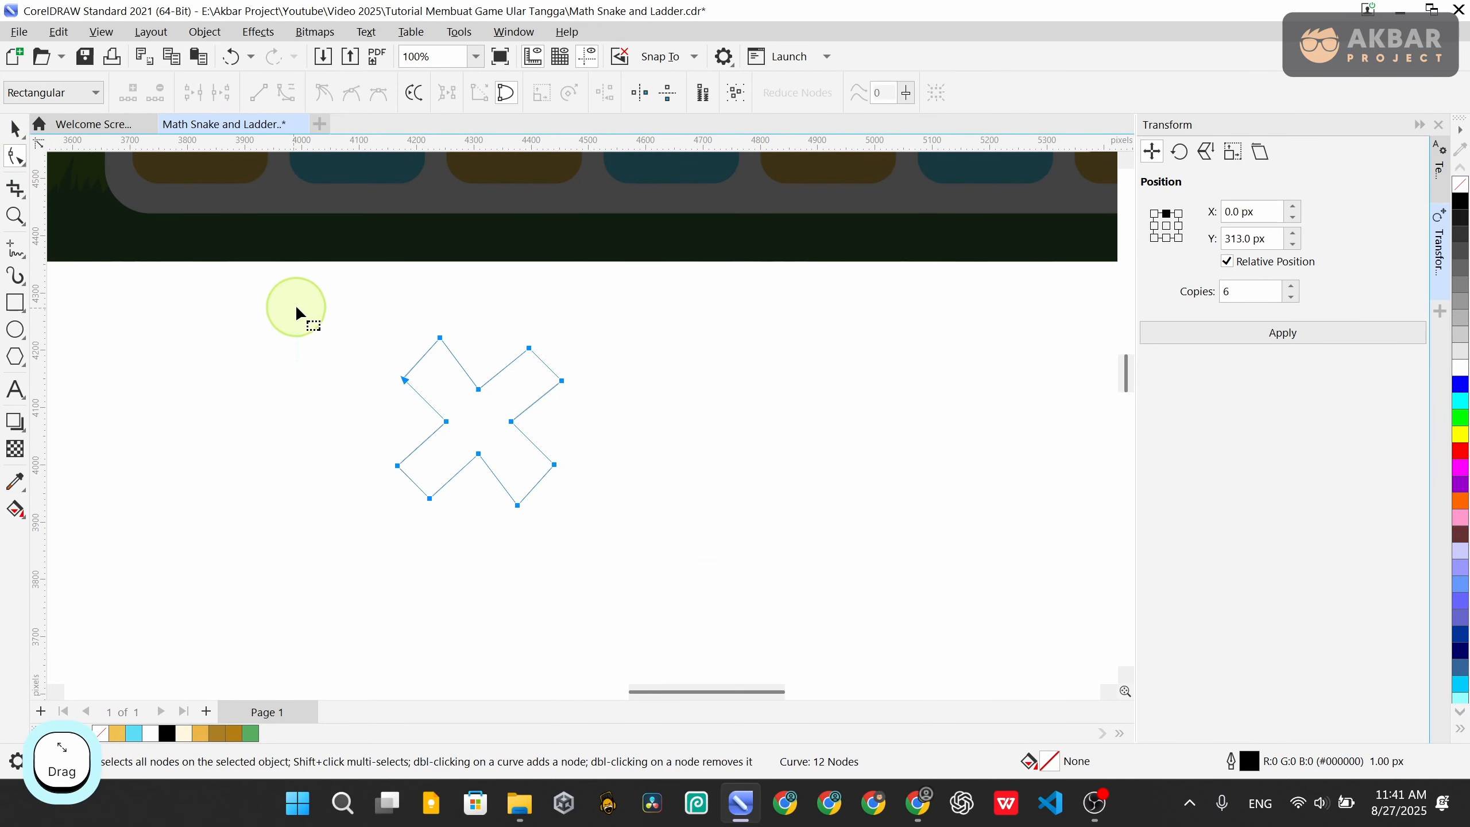
click(15, 127)
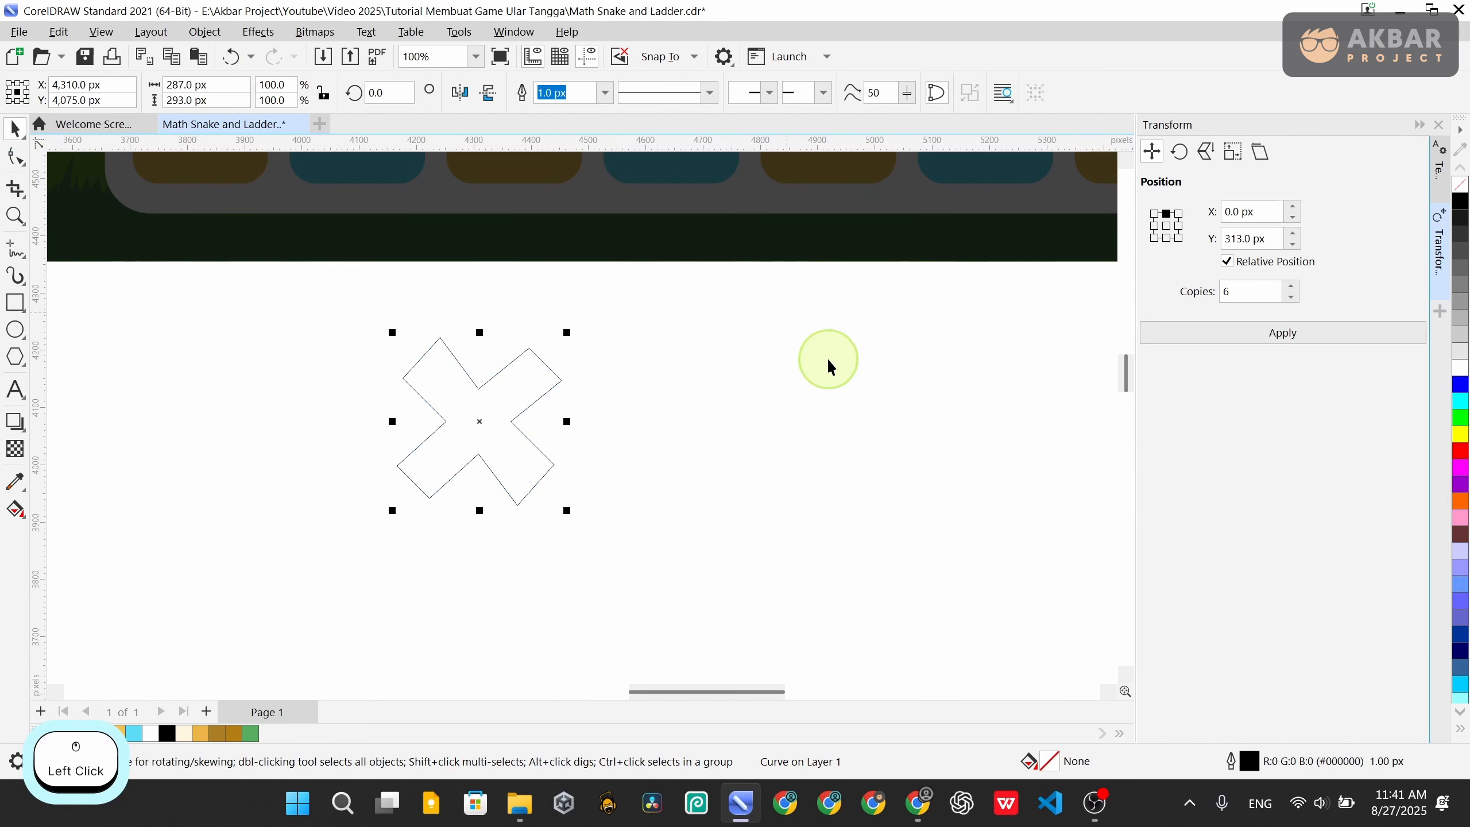
Fill the X with the uniform red color #F76B6B and remove its outline
scroll(384, 473, down, 1)
scroll(383, 474, down, 2)
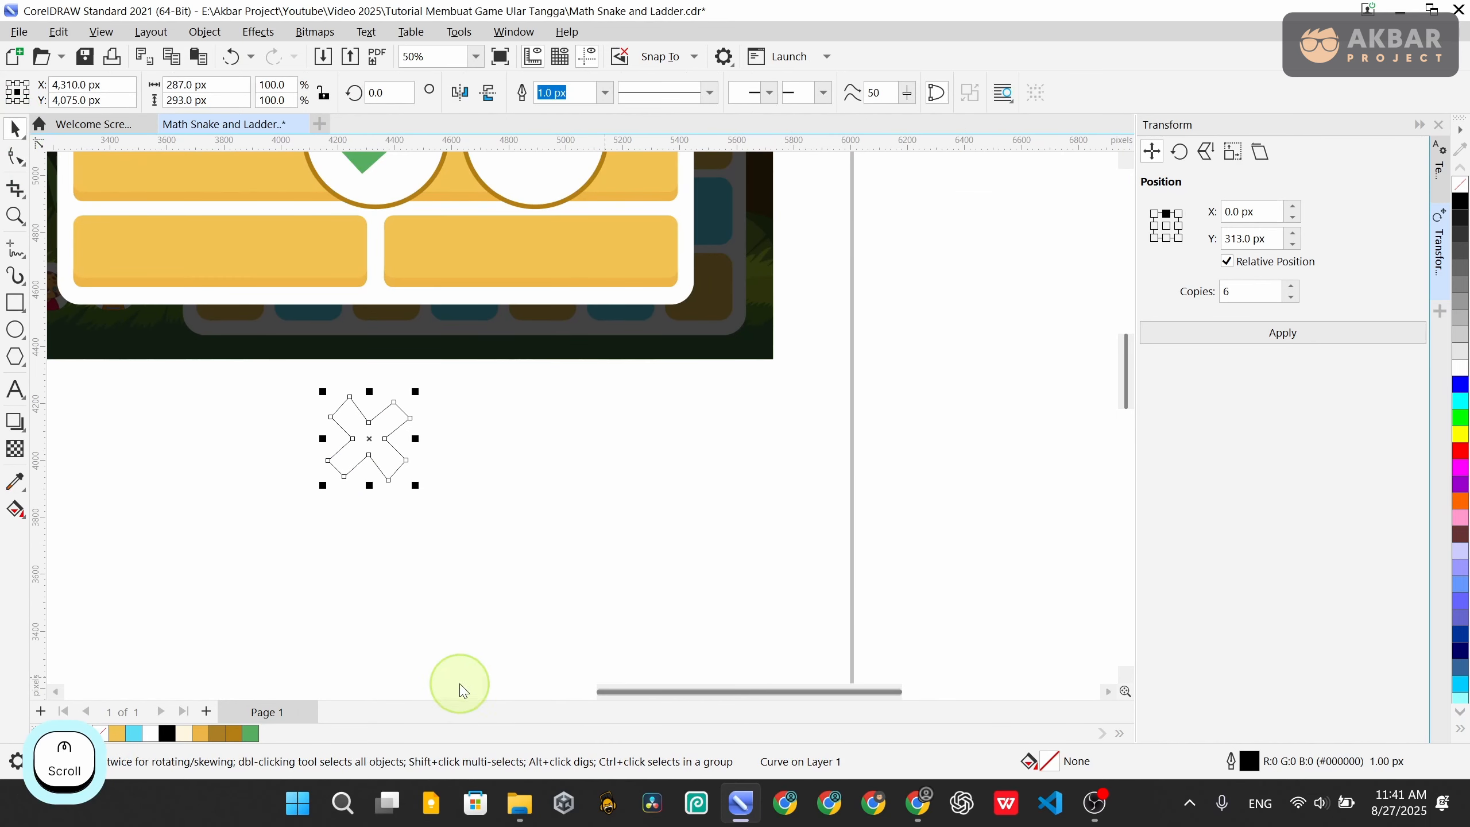
click(1054, 760)
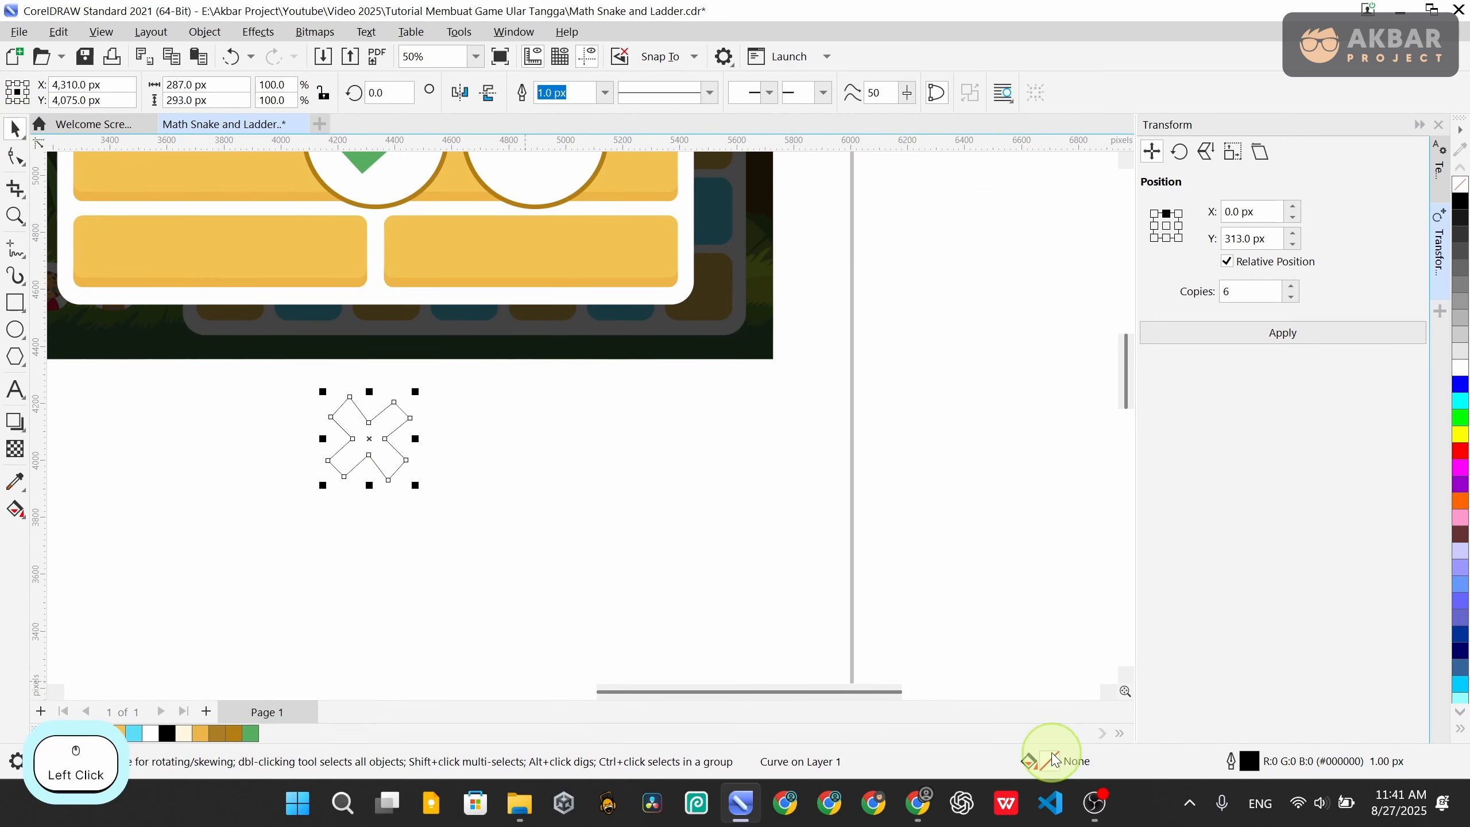
click(1039, 758)
click(483, 147)
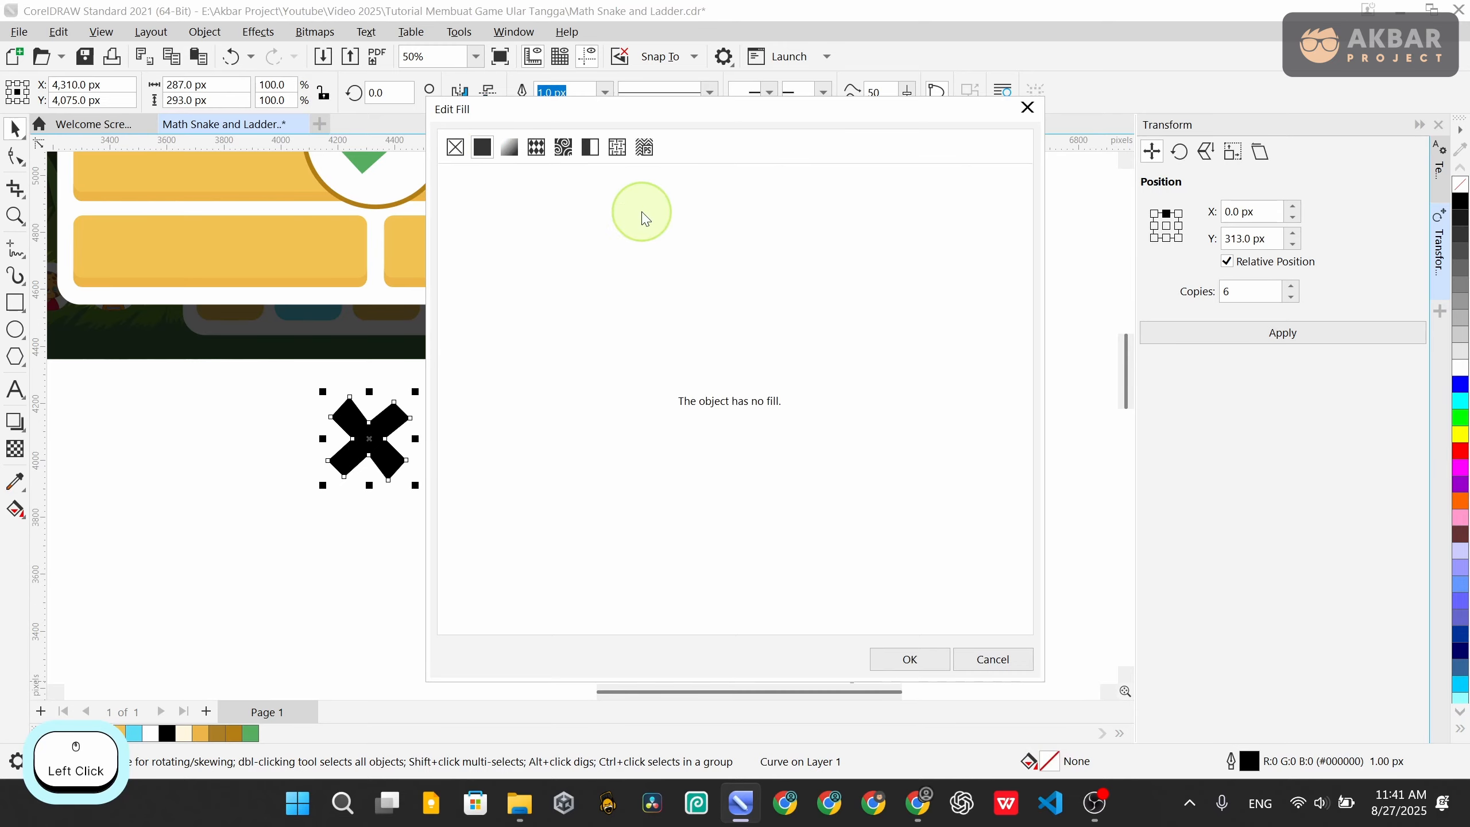
click(580, 257)
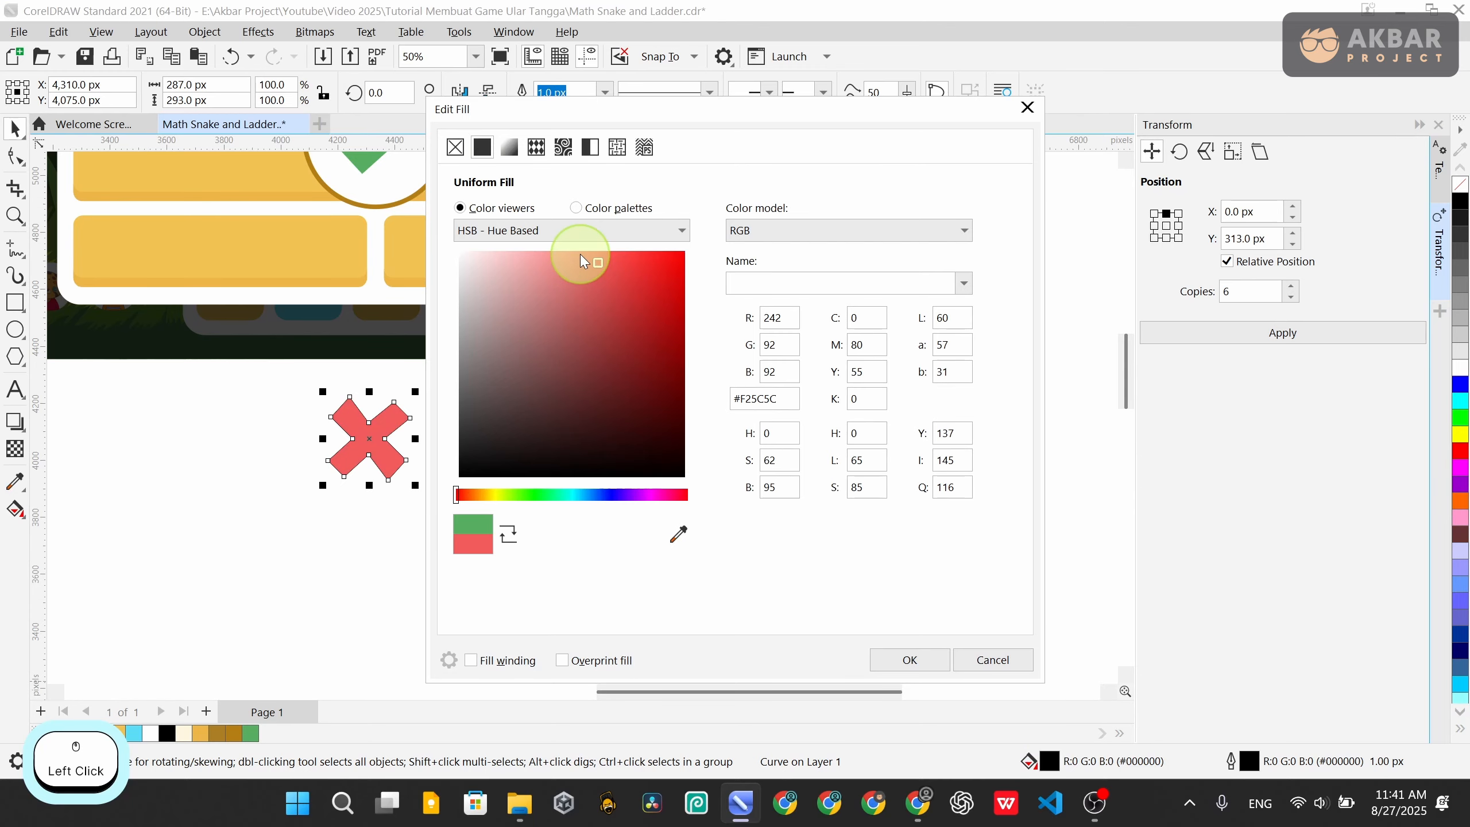
click(580, 254)
click(589, 259)
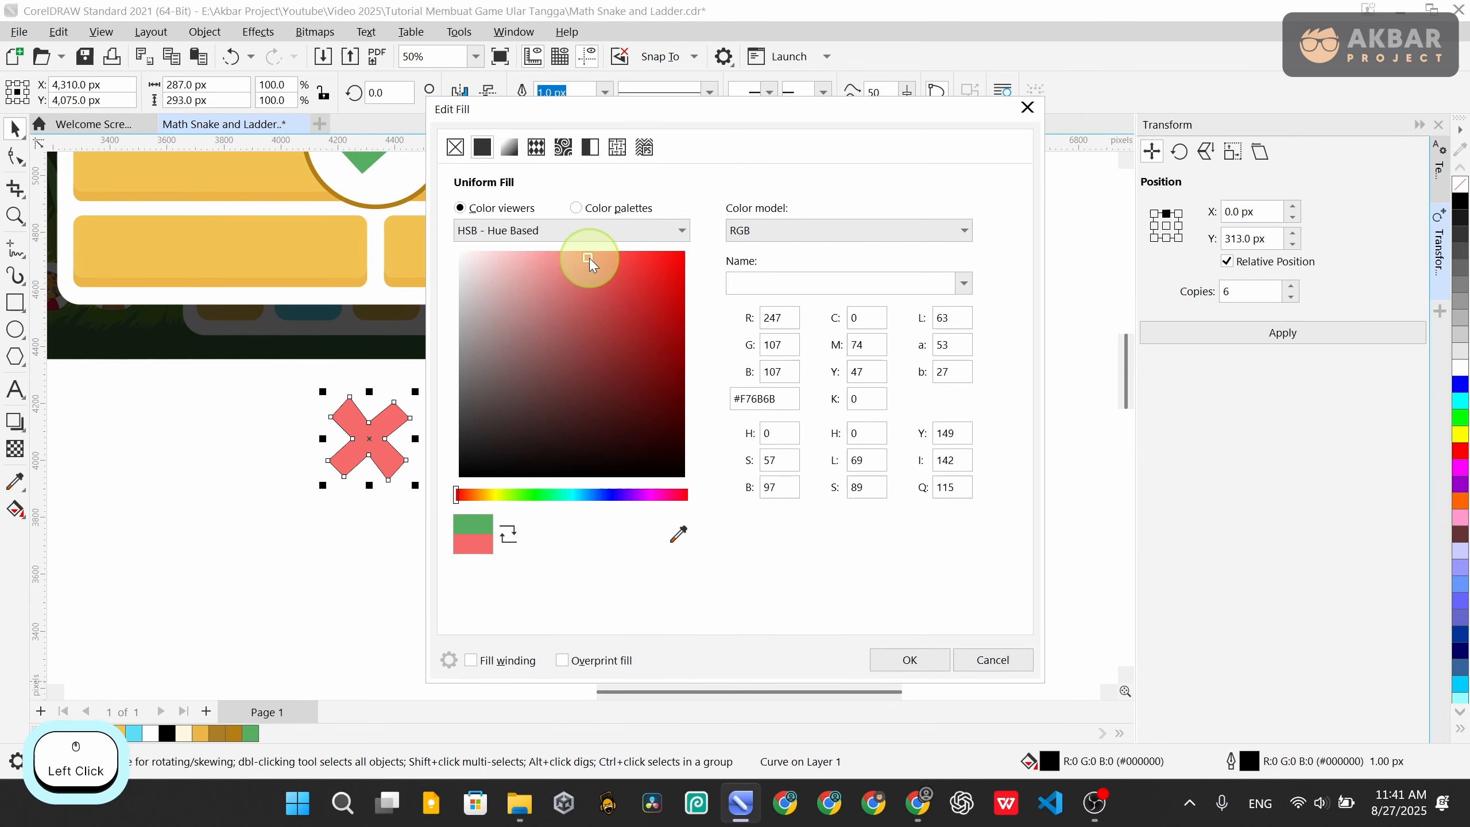
click(906, 656)
right_click(1461, 190)
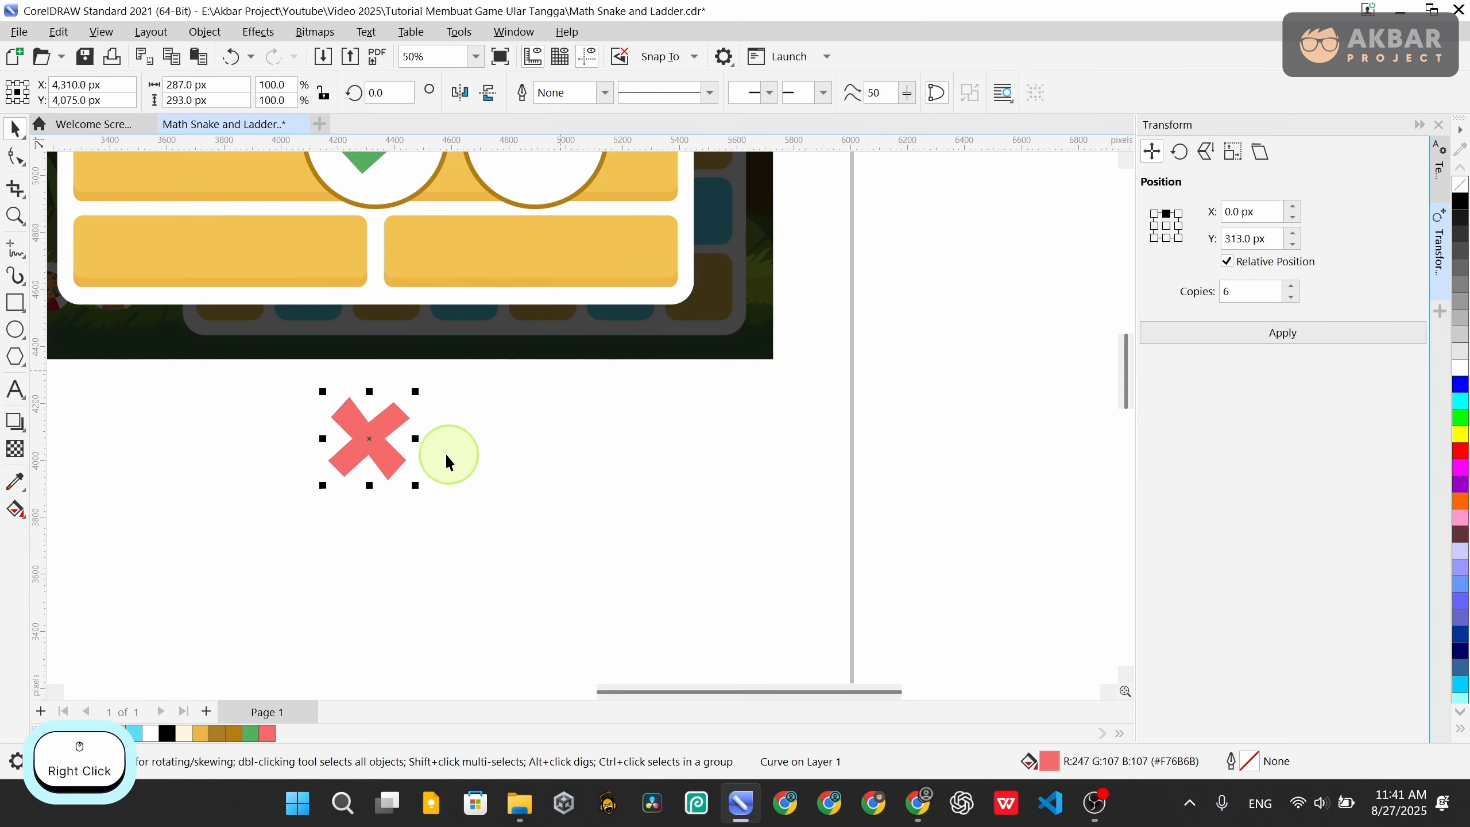
click(545, 544)
Center the red X horizontally and vertically in the empty white circle beside the check mark circle
scroll(545, 544, down, 1)
click(441, 463)
shift+click(570, 262)
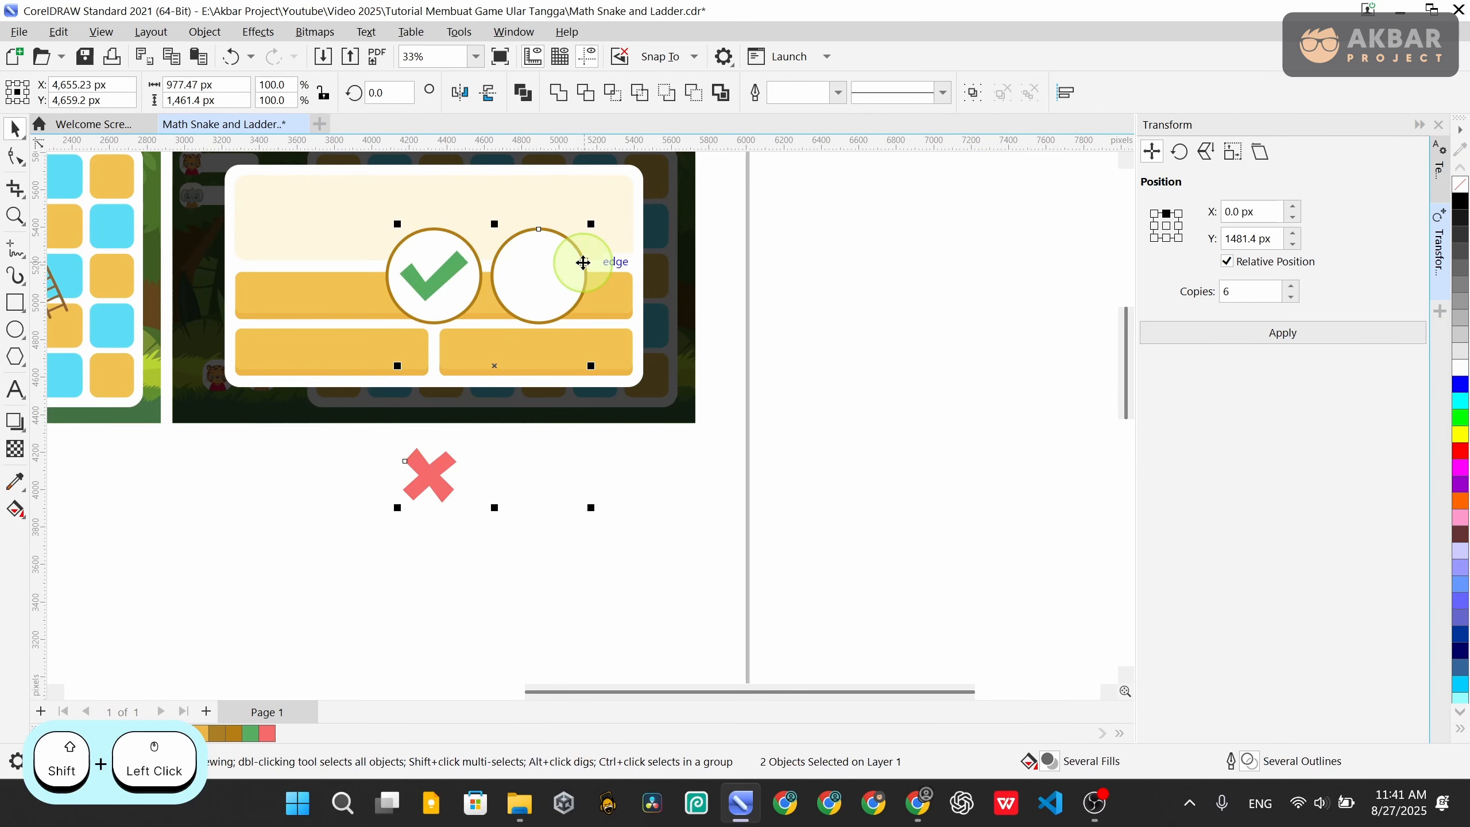
key(e)
key(c)
click(623, 338)
scroll(585, 303, up, 1)
Slightly adjust the X's size and rotation inside its circle, and undo the last transformation
click(586, 303)
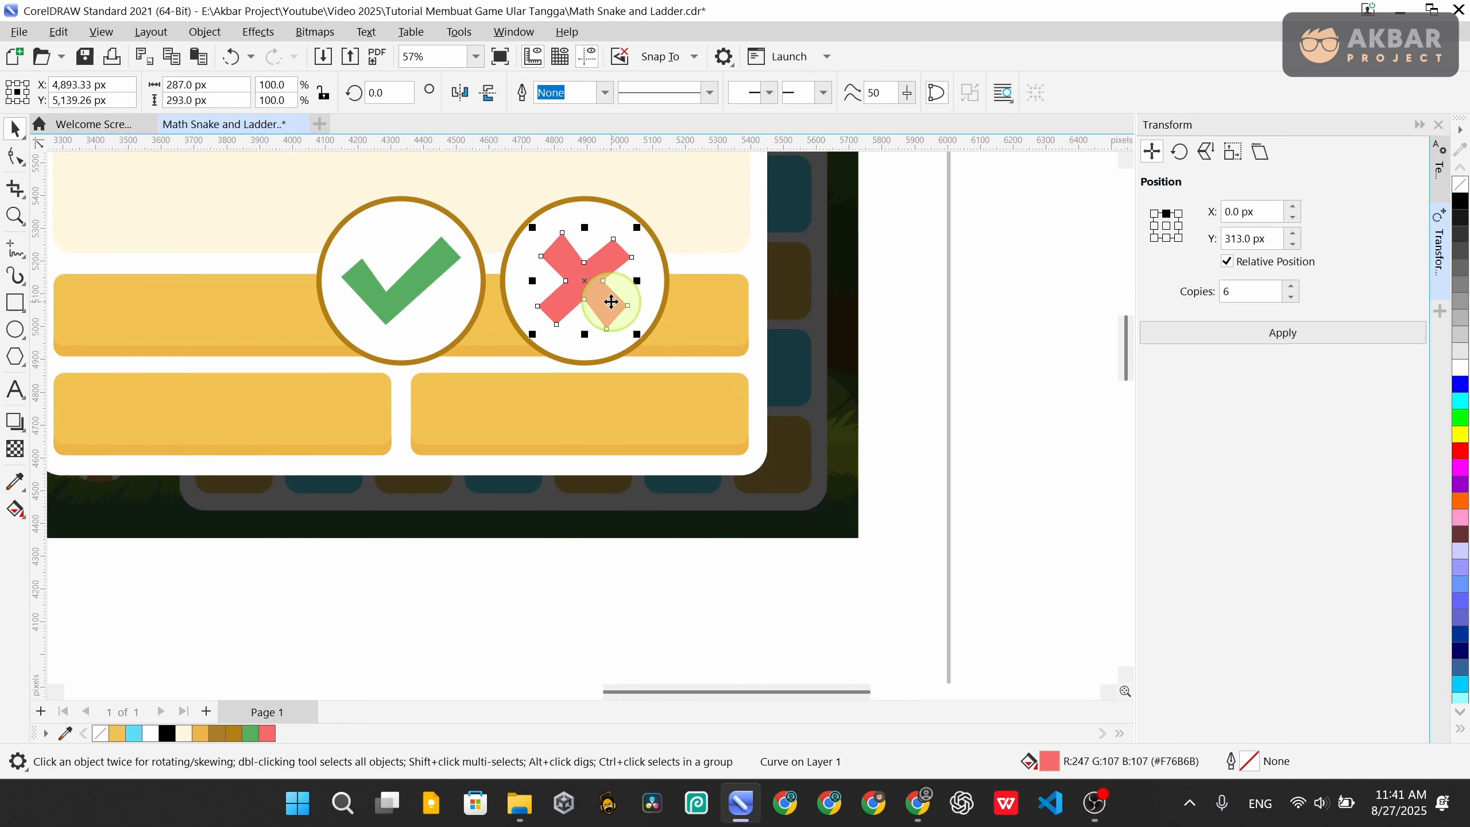
scroll(596, 301, up, 1)
click(591, 295)
mouse_move(653, 357)
mouse_down()
mouse_move(665, 367)
mouse_move(640, 354)
mouse_move(654, 355)
mouse_up()
scroll(662, 353, up, 1)
click(583, 281)
scroll(524, 364, down, 1)
scroll(560, 376, down, 3)
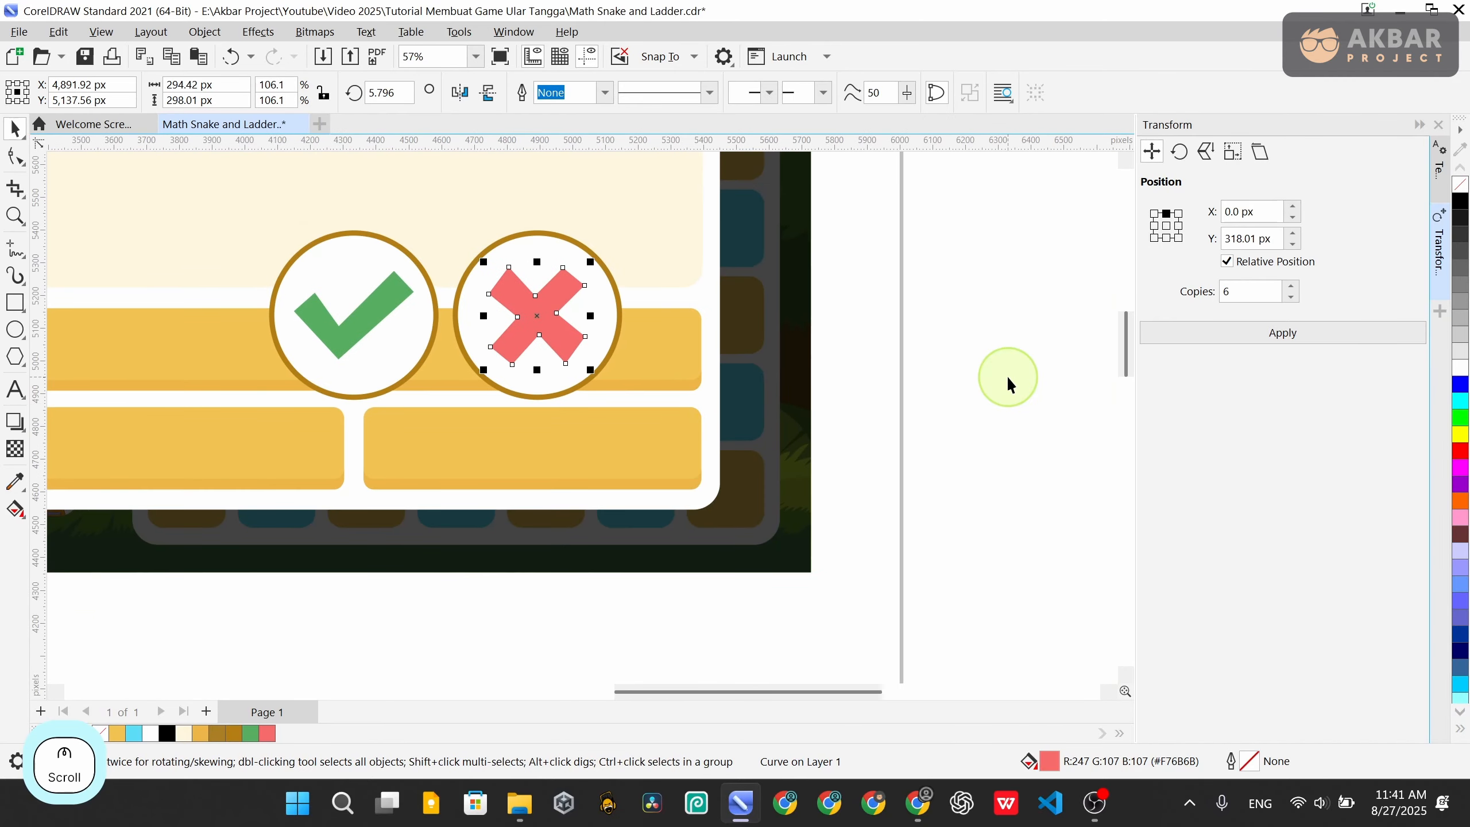
click(955, 373)
scroll(956, 373, down, 2)
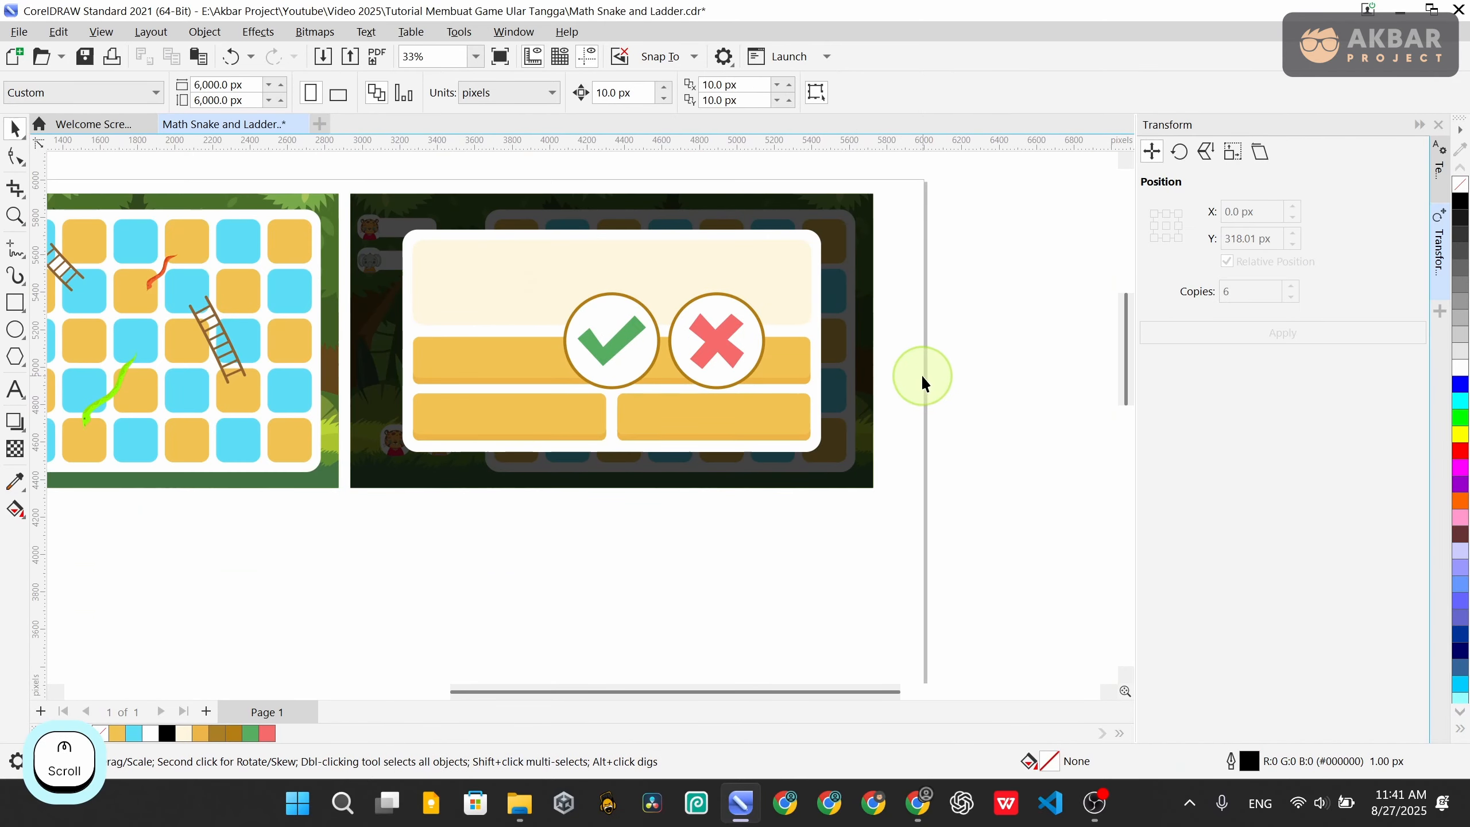
key(ctrl+z)
click(1014, 476)
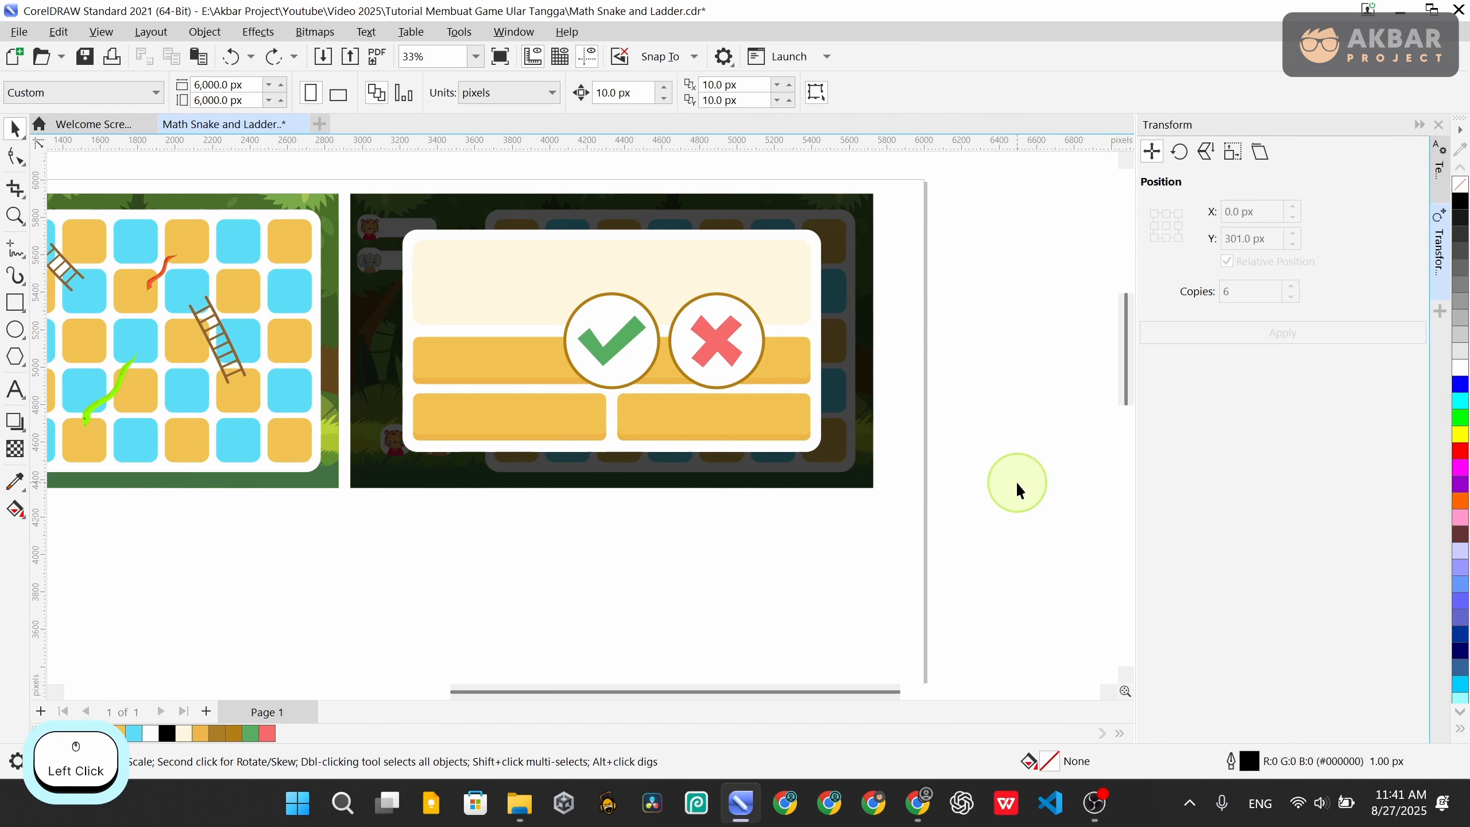
Group the red X with its circle, and group the green check mark with its circle
scroll(1020, 480, up, 2)
scroll(438, 249, up, 2)
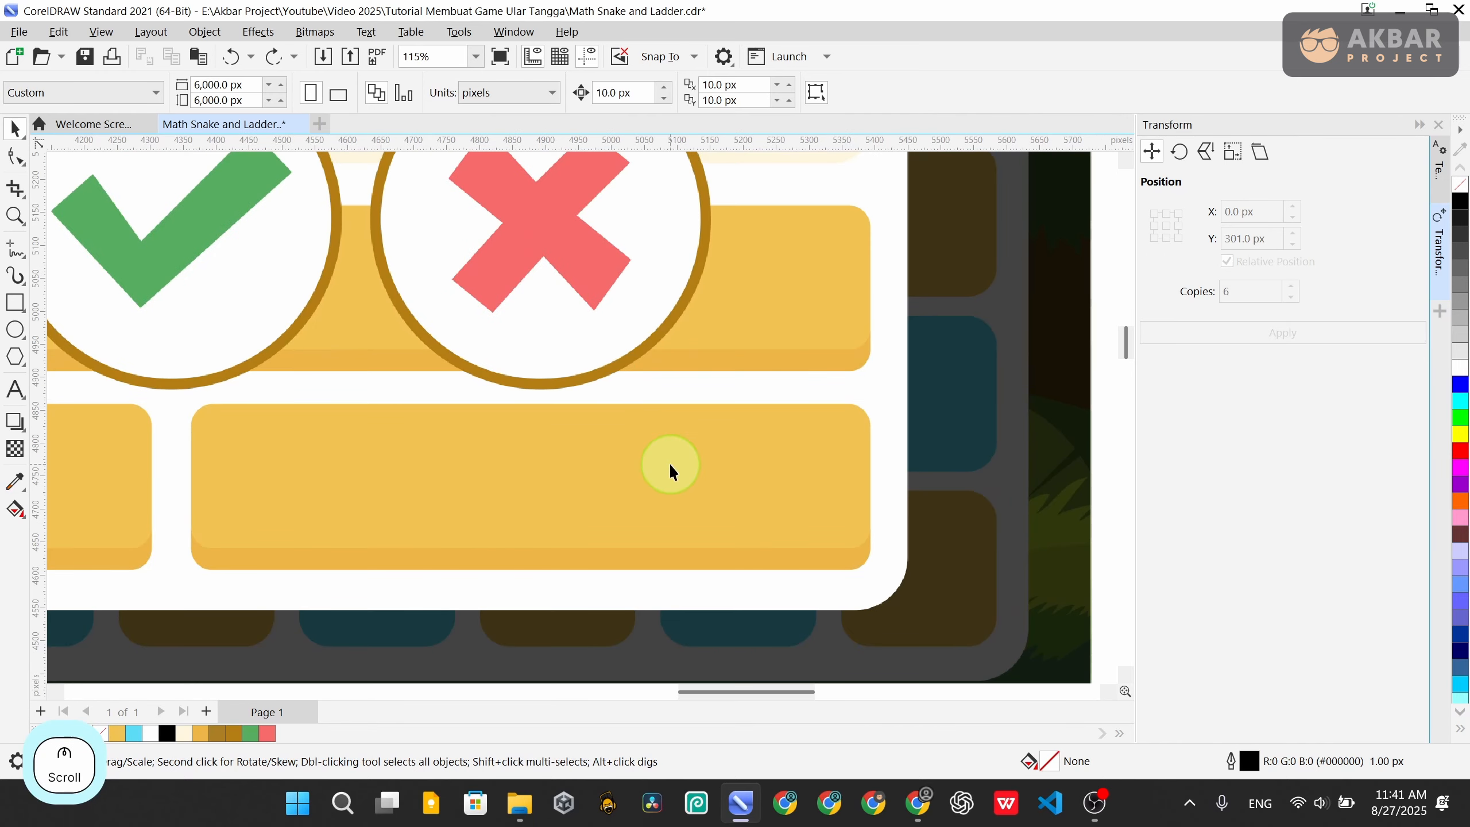
scroll(747, 434, down, 2)
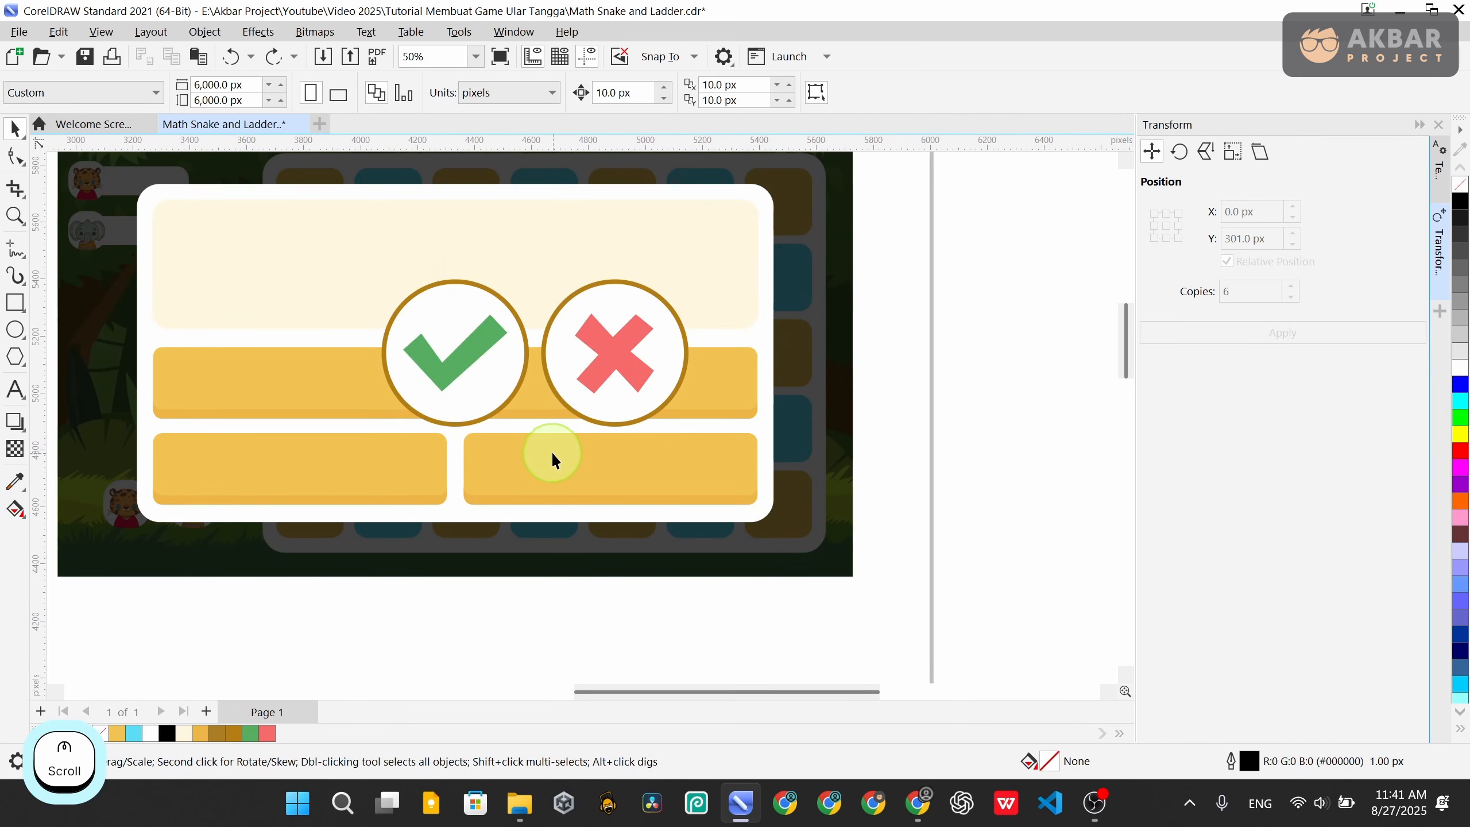
scroll(707, 393, down, 2)
drag(736, 378, 578, 419)
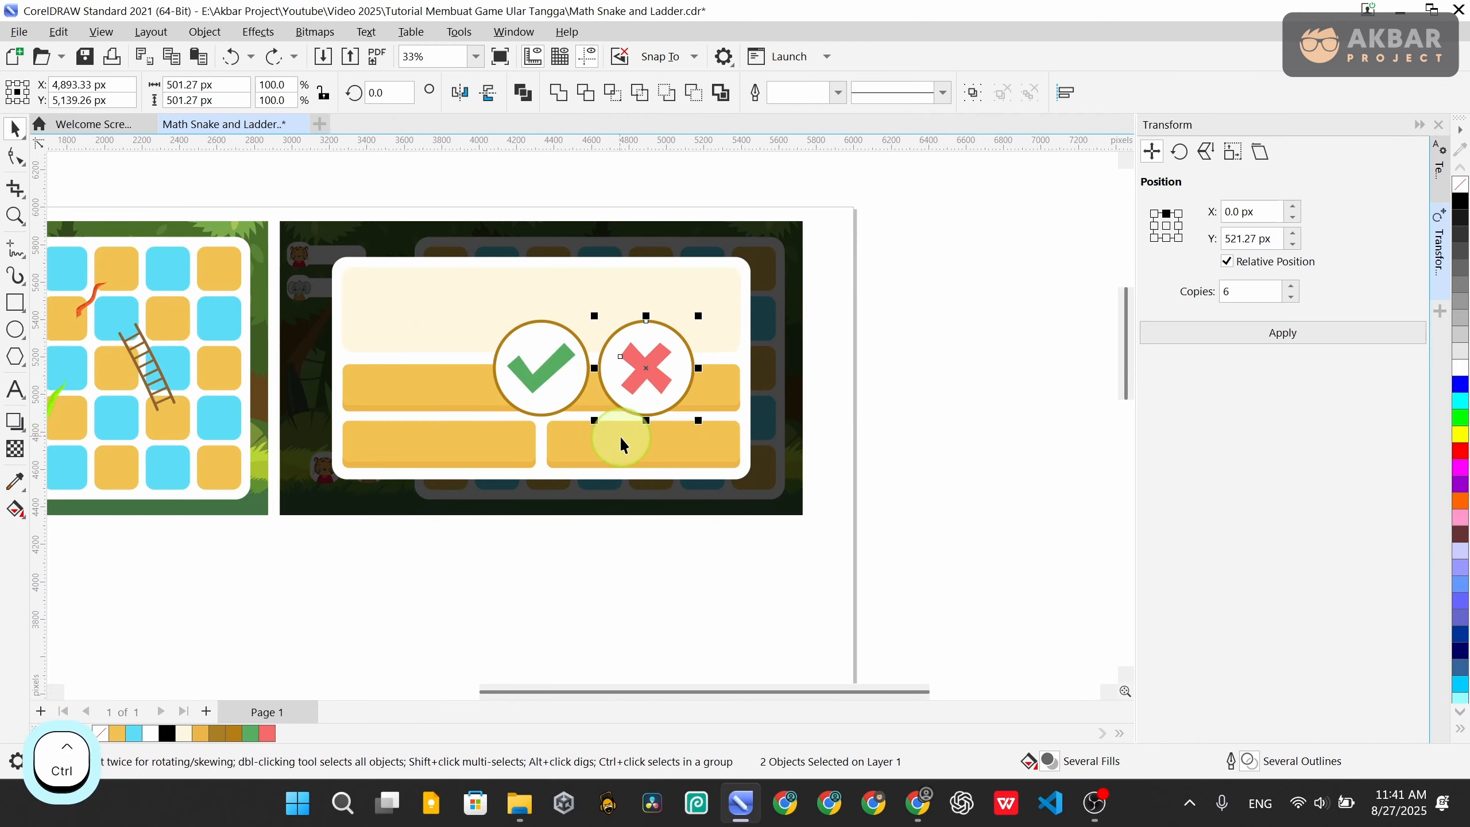
key(ctrl+g)
drag(604, 584, 588, 465)
drag(465, 249, 466, 250)
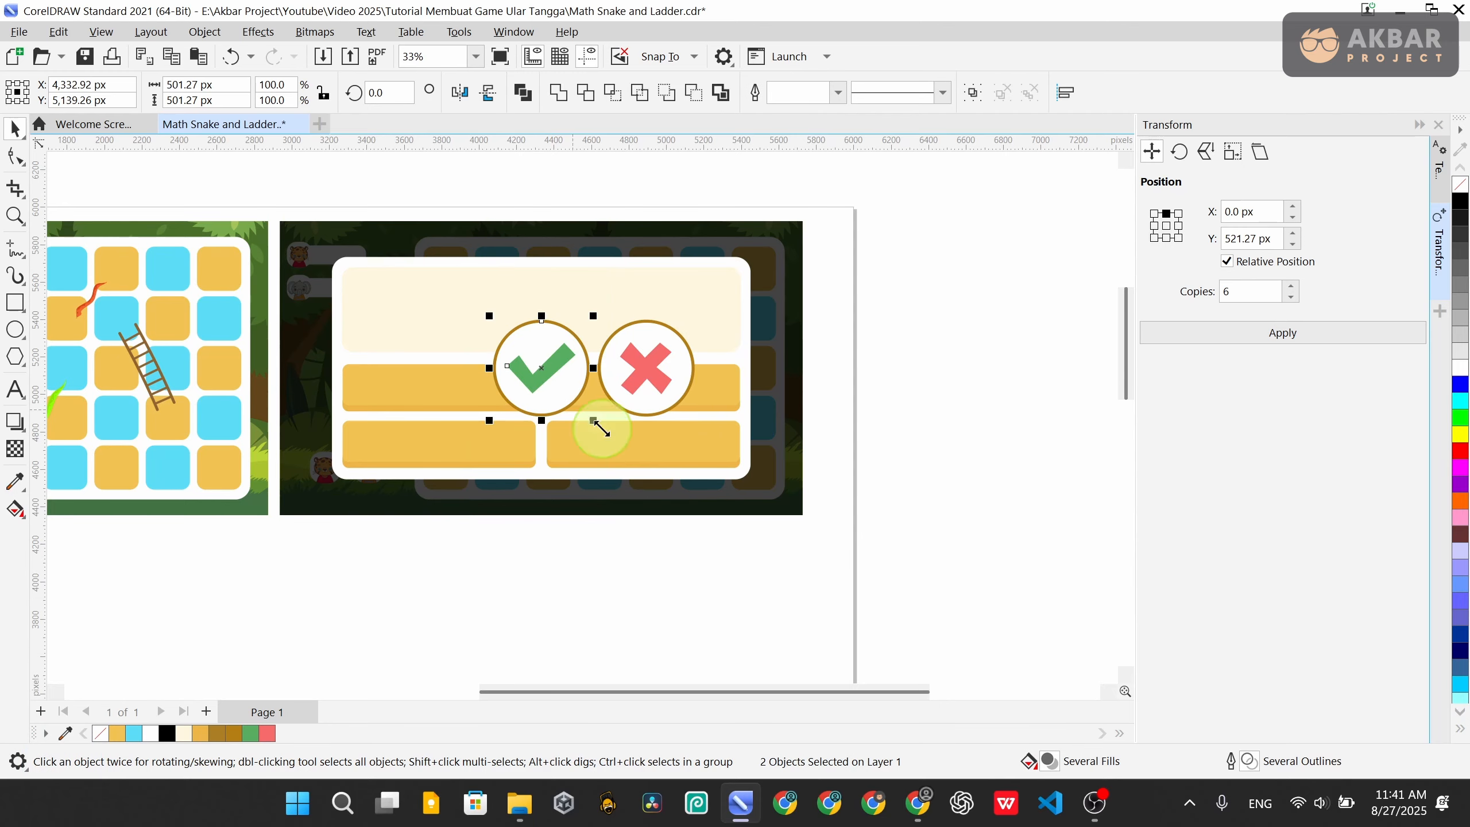
key(ctrl+g)
drag(756, 567, 584, 267)
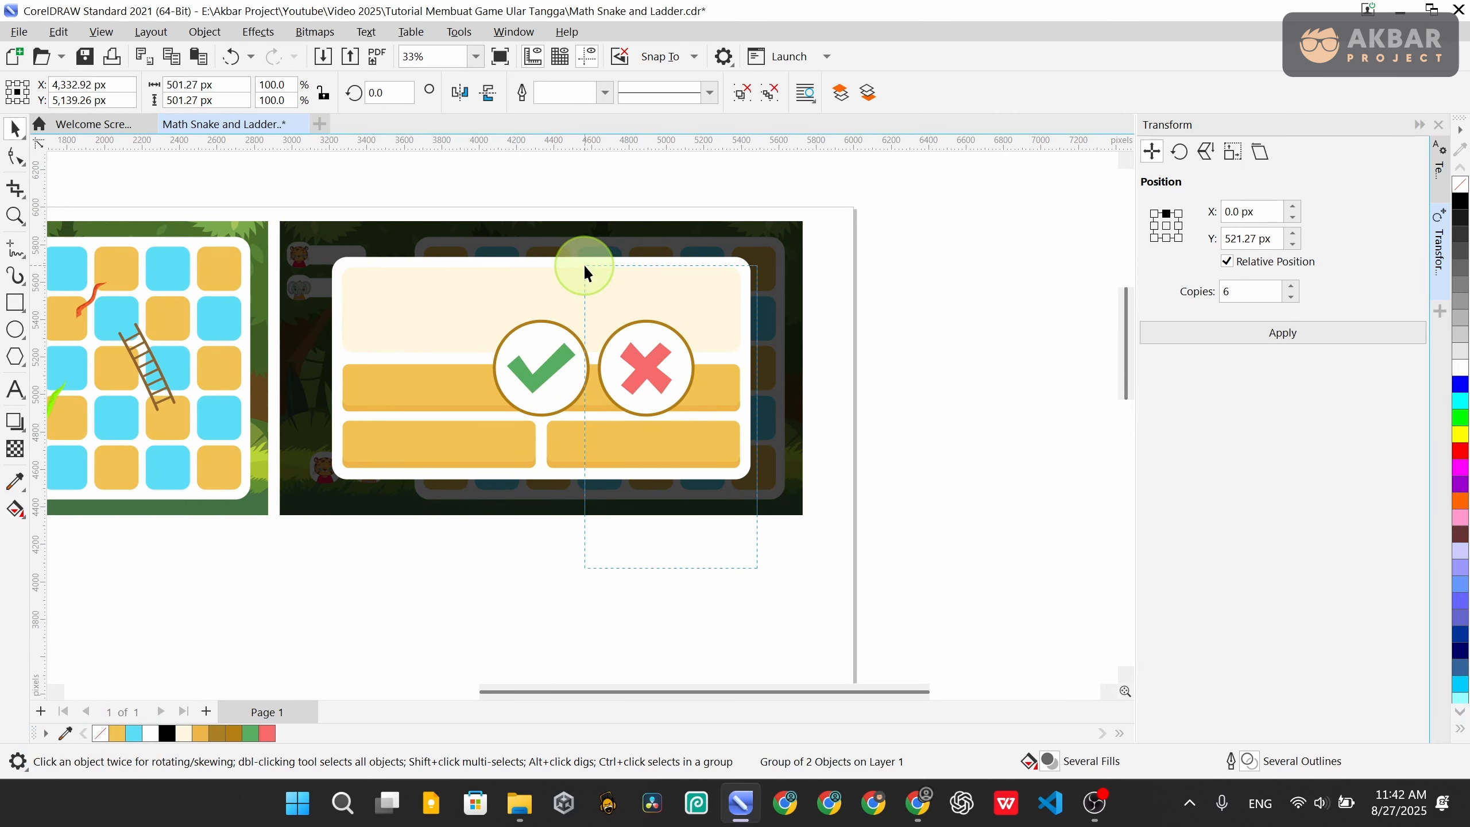
key(ctrl+g)
click(915, 356)
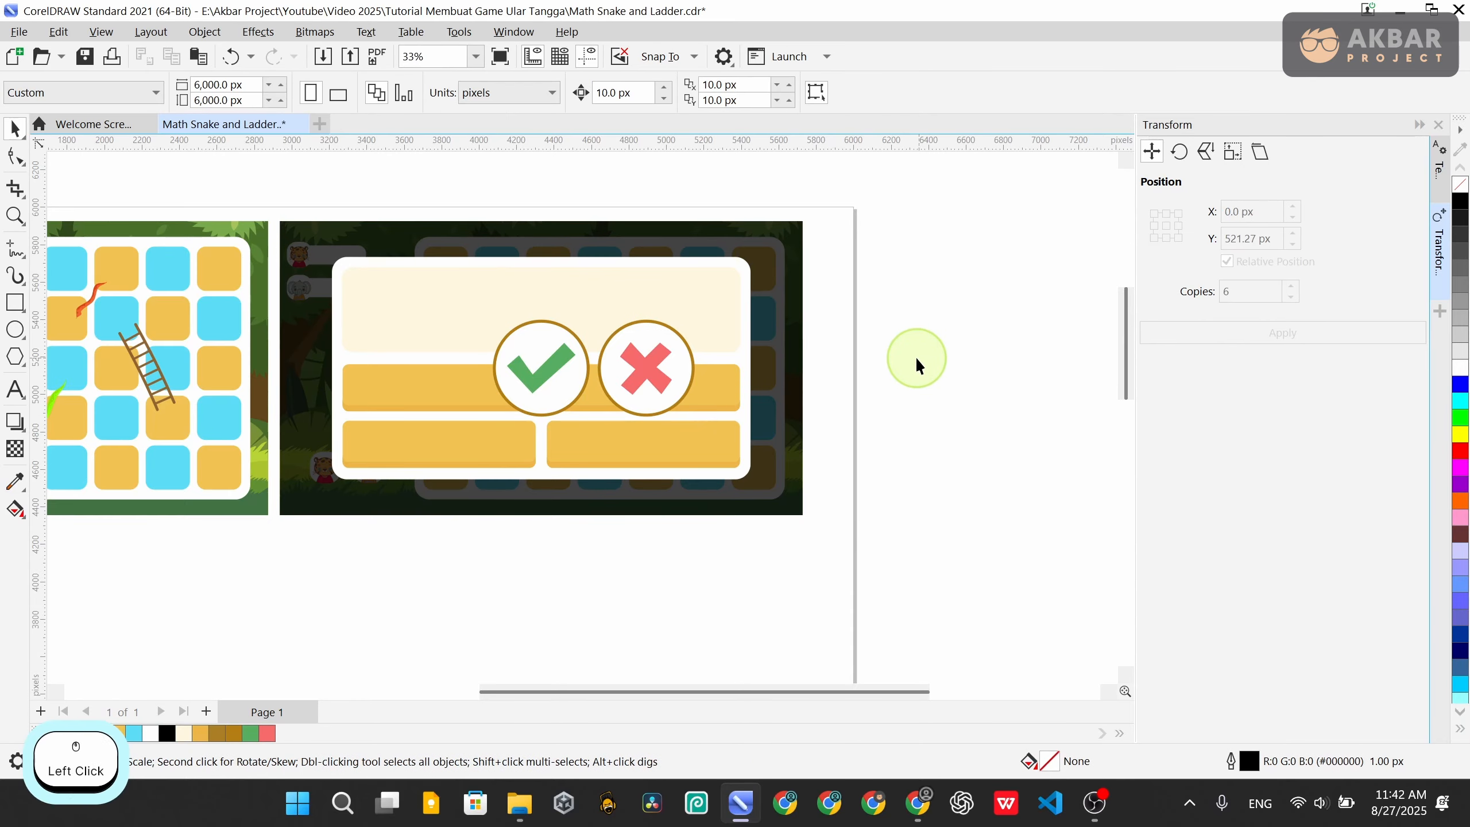
Move the check mark and X icons together out of the question popup to the blank area below it
scroll(826, 360, down, 2)
click(721, 361)
shift+click(664, 353)
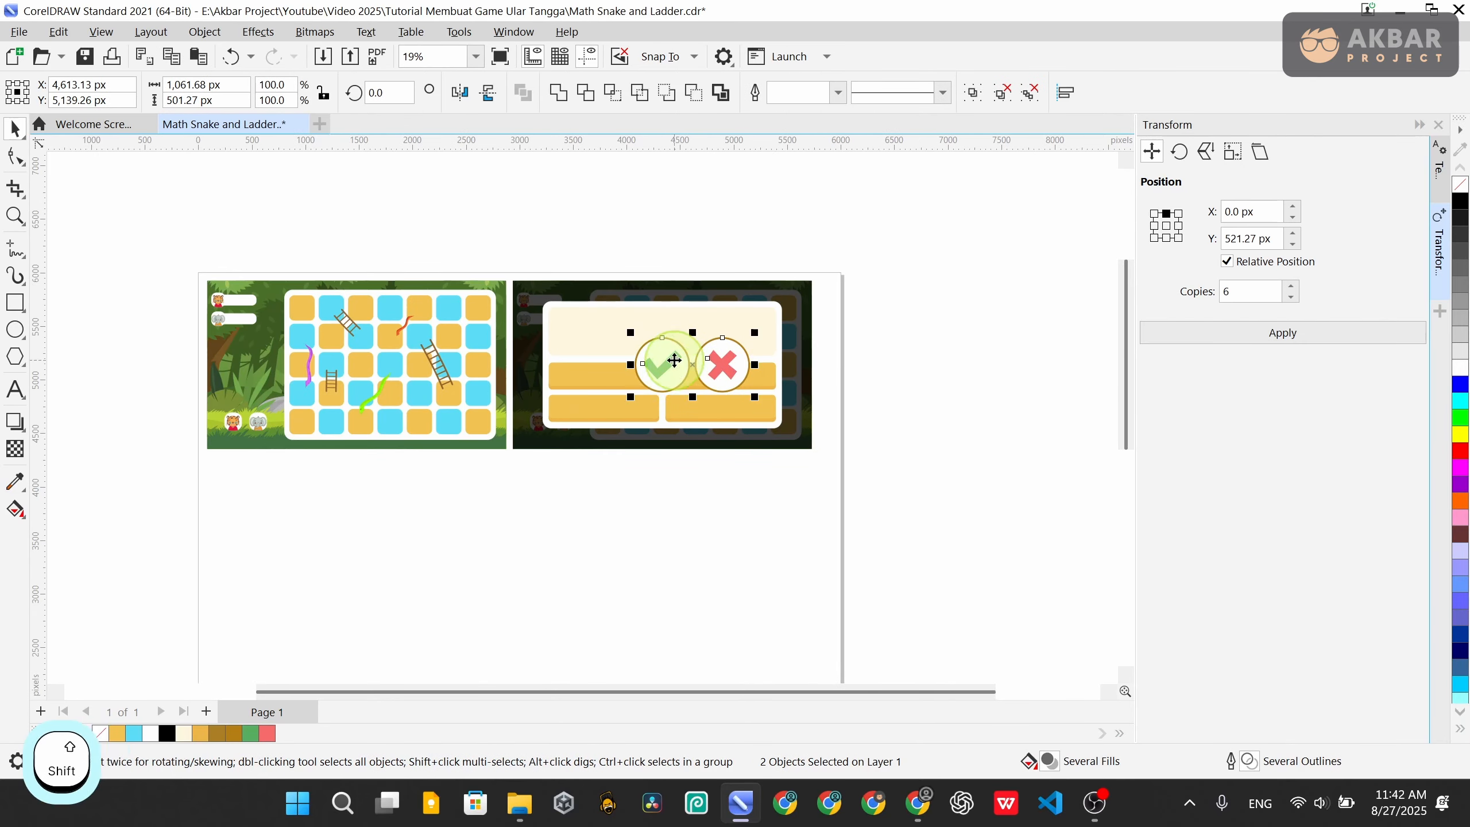
drag(664, 356, 674, 491)
click(925, 384)
Draw a square about 299 × 299 px in the jungle area beside the board, above the tiger and elephant pieces
scroll(912, 372, down, 2)
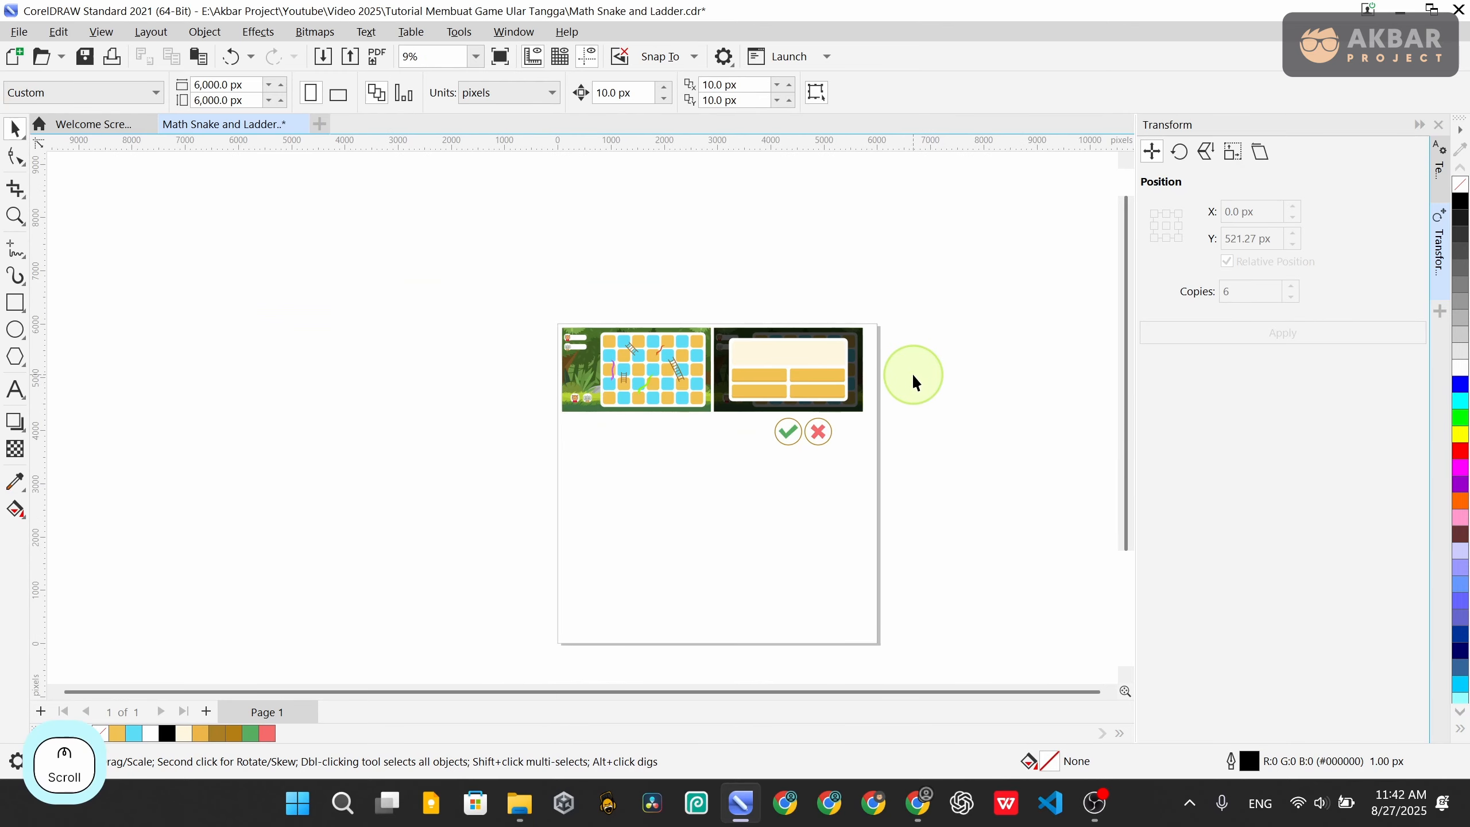
scroll(933, 389, up, 2)
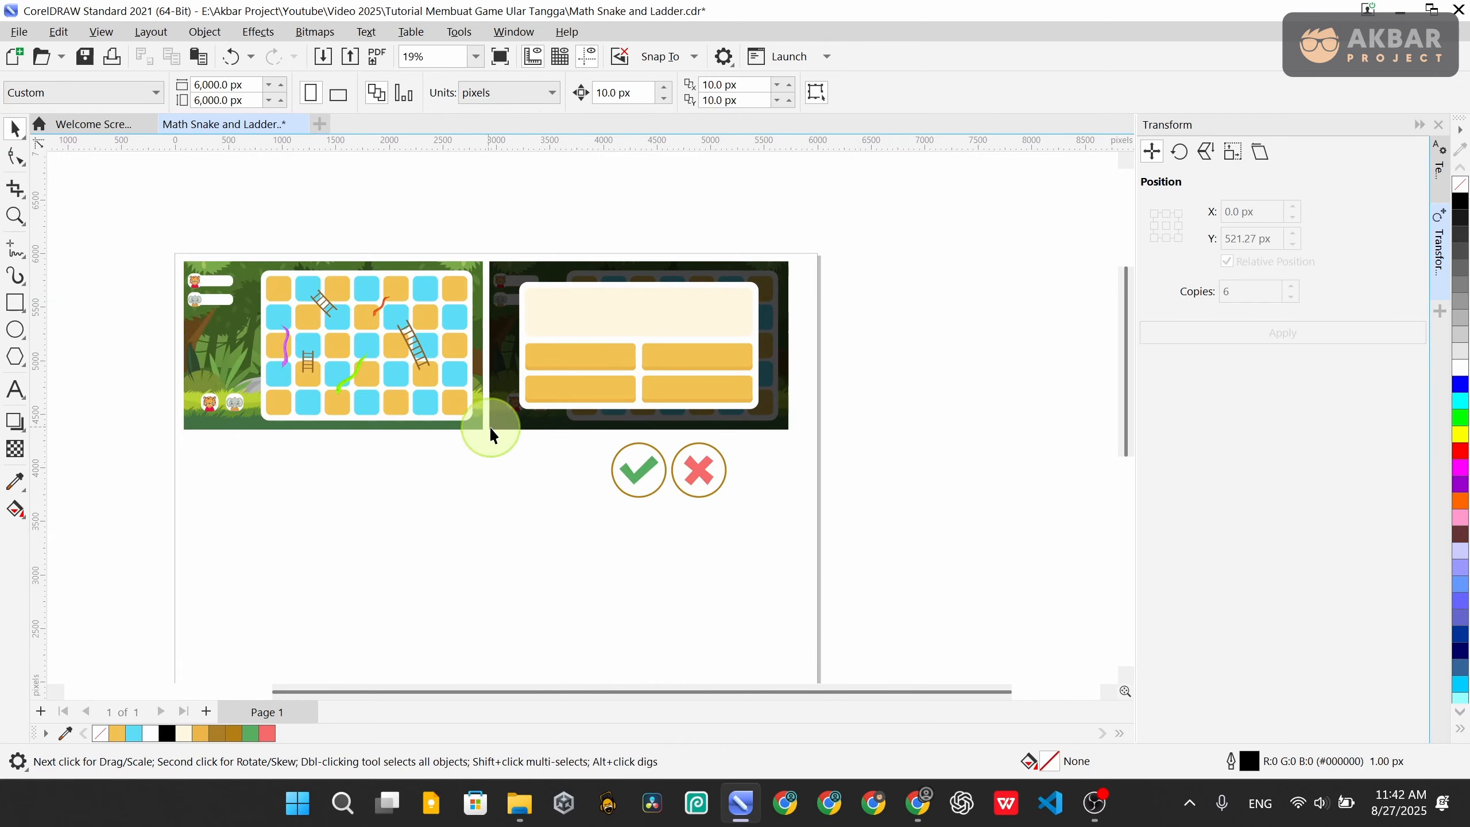
scroll(287, 457, up, 1)
scroll(138, 444, left, 2)
click(15, 302)
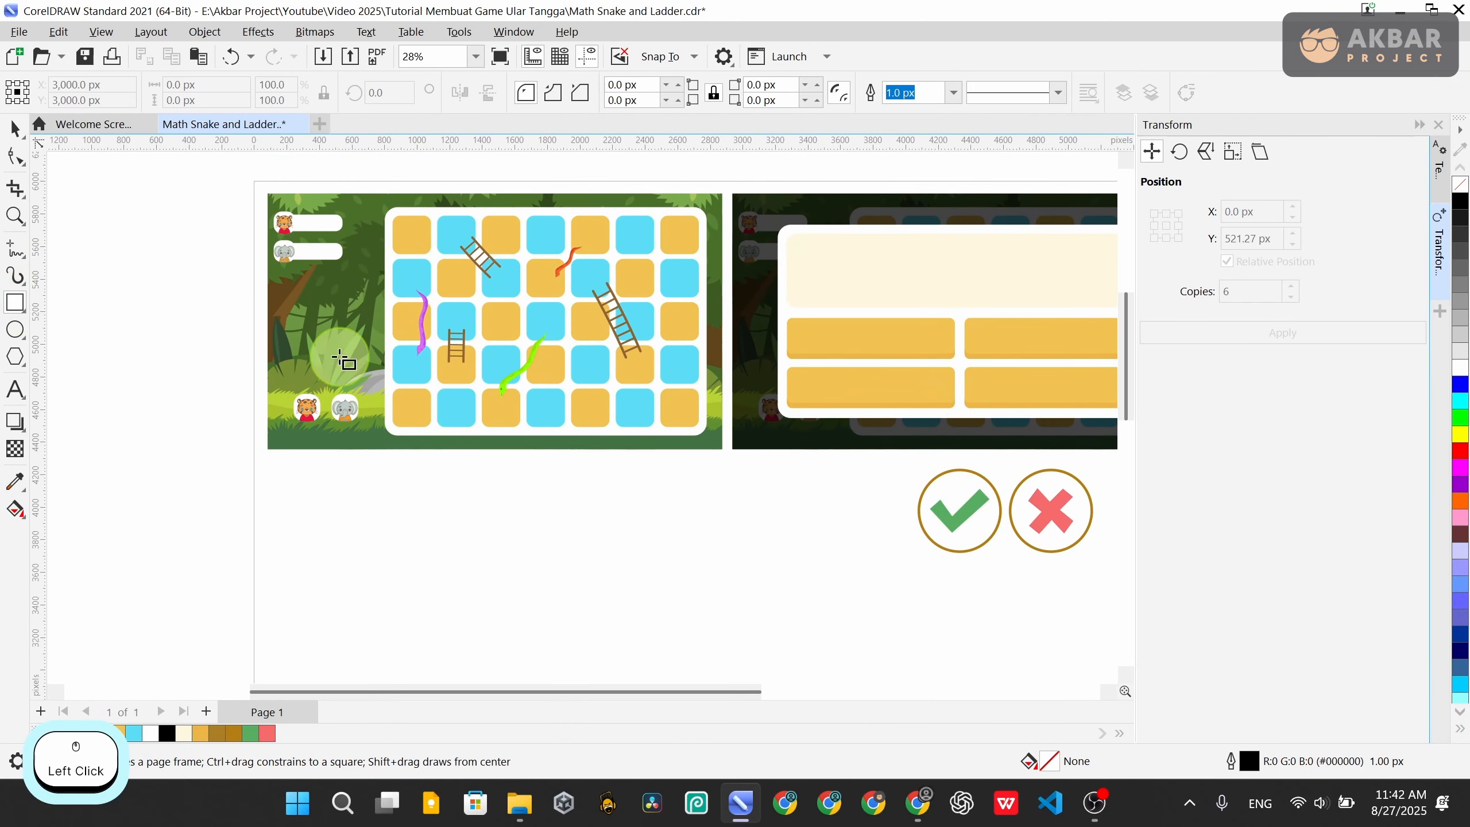
scroll(295, 298, up, 1)
drag(275, 269, 359, 352)
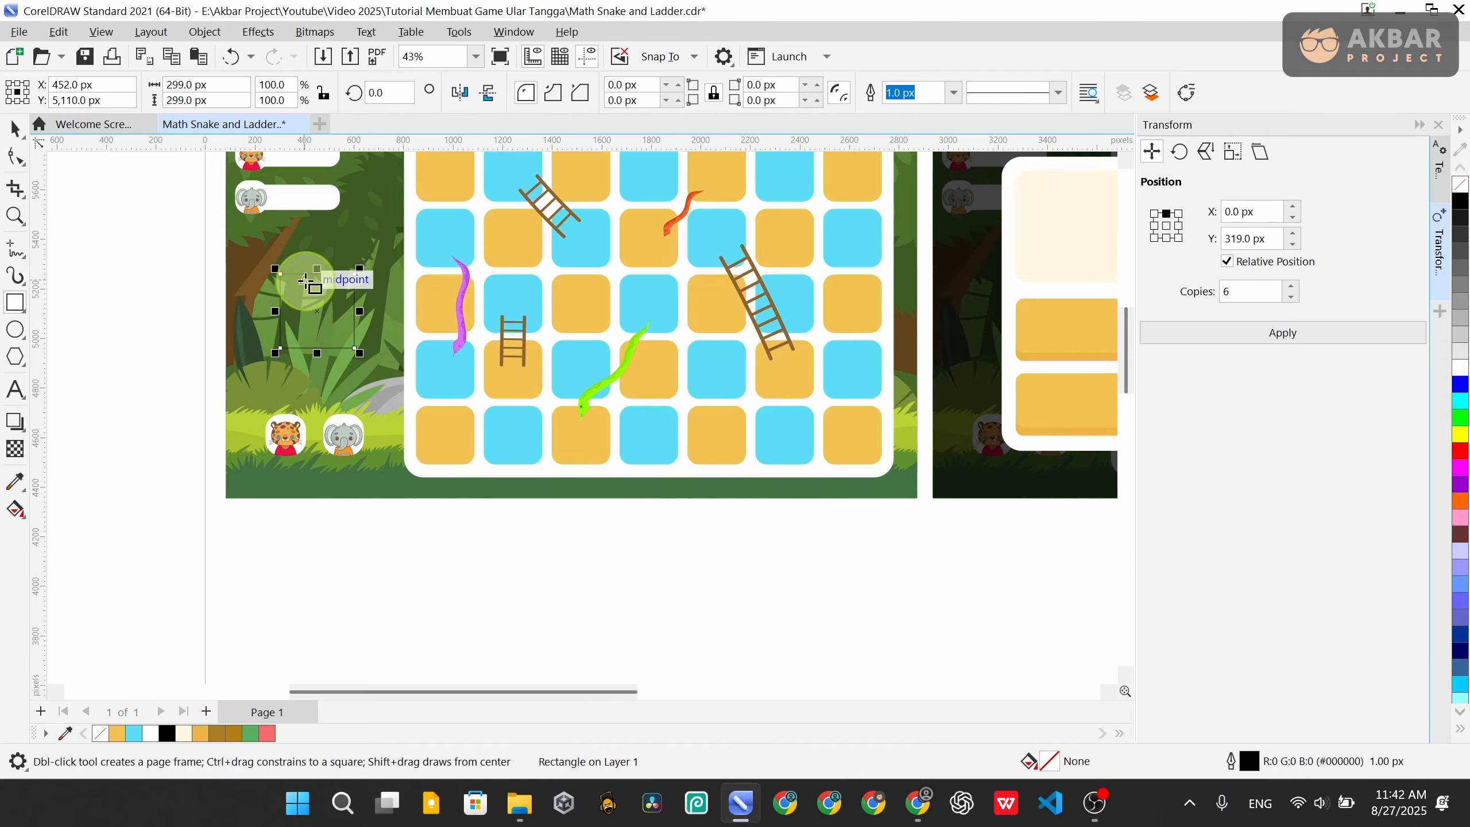
Round the square's corners to 26 px, fill it white and remove its outline
scroll(504, 238, up, 1)
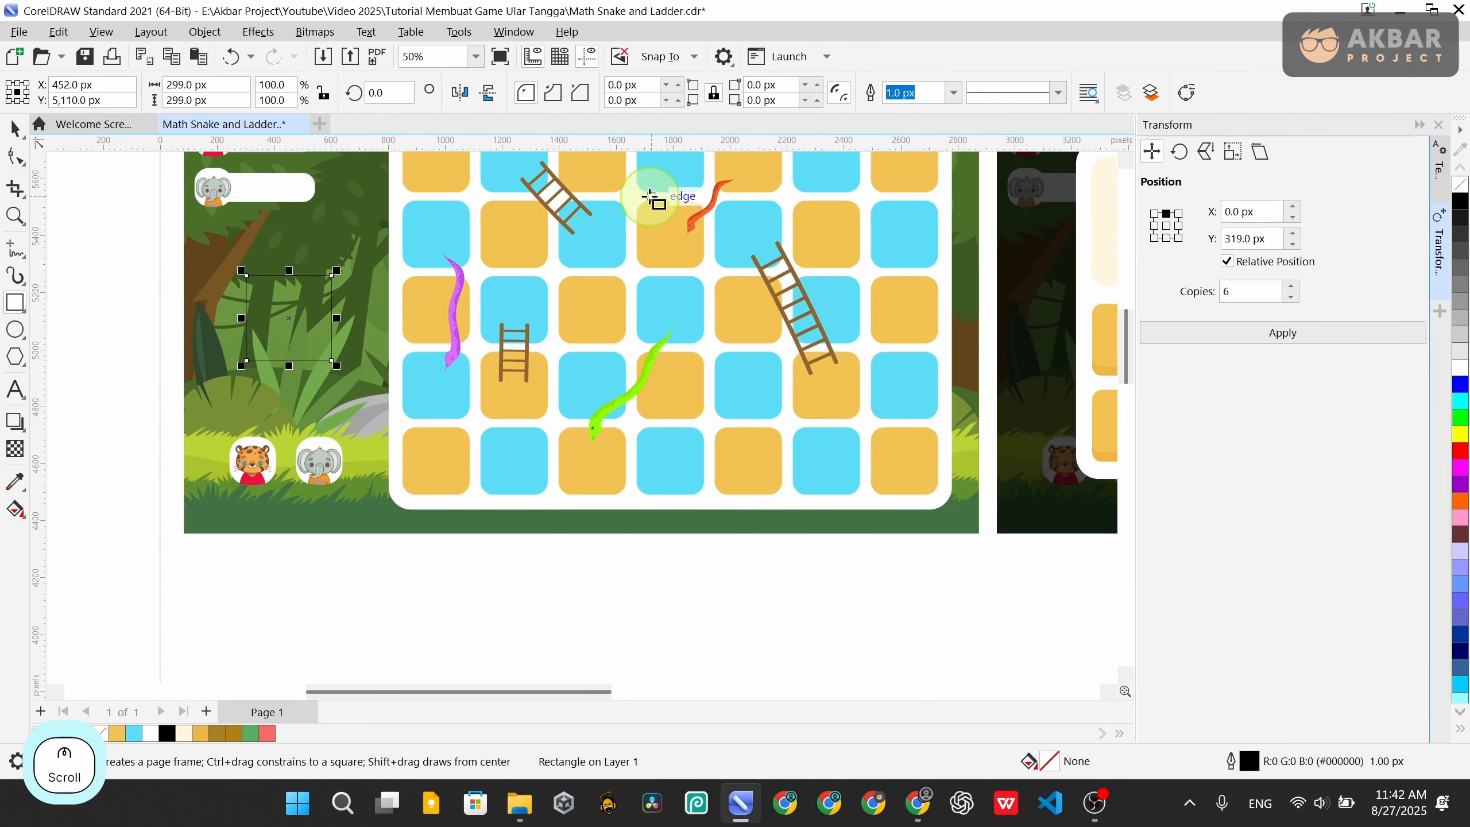
click(816, 91)
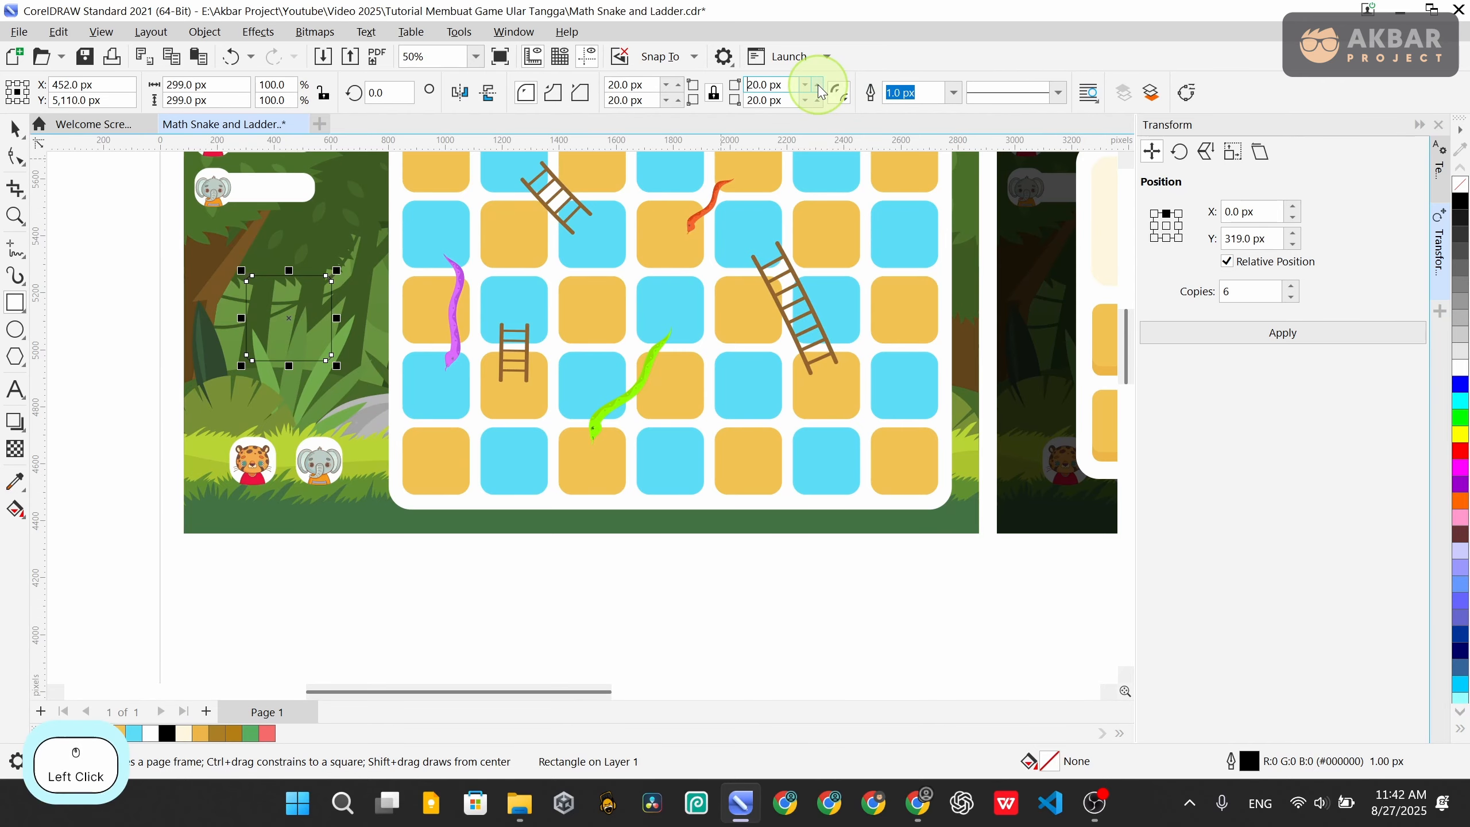
click(1462, 368)
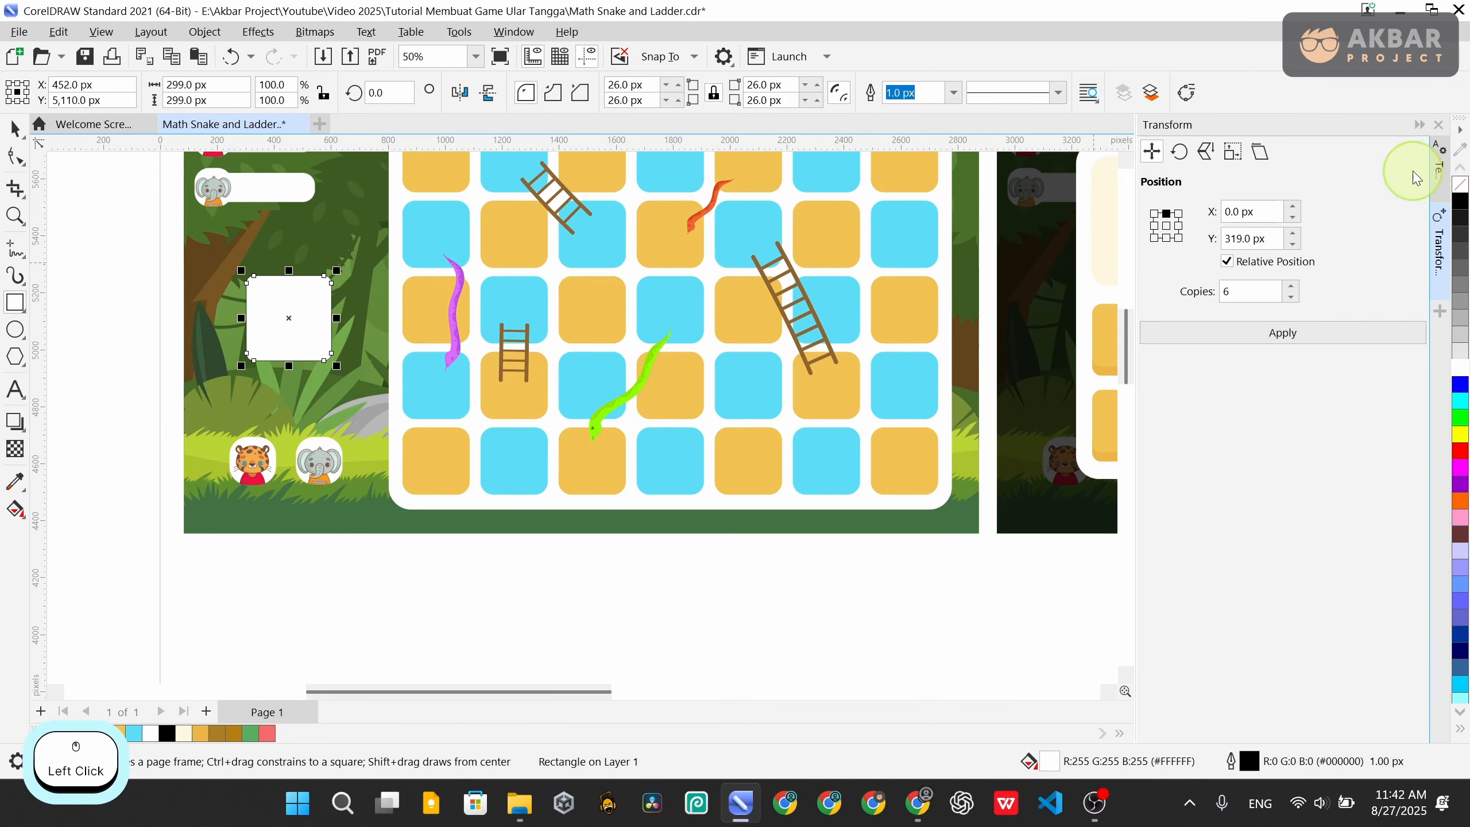
right_click(1463, 192)
Paste a copy of the white rounded square in place on top of the original
middle_click(246, 345)
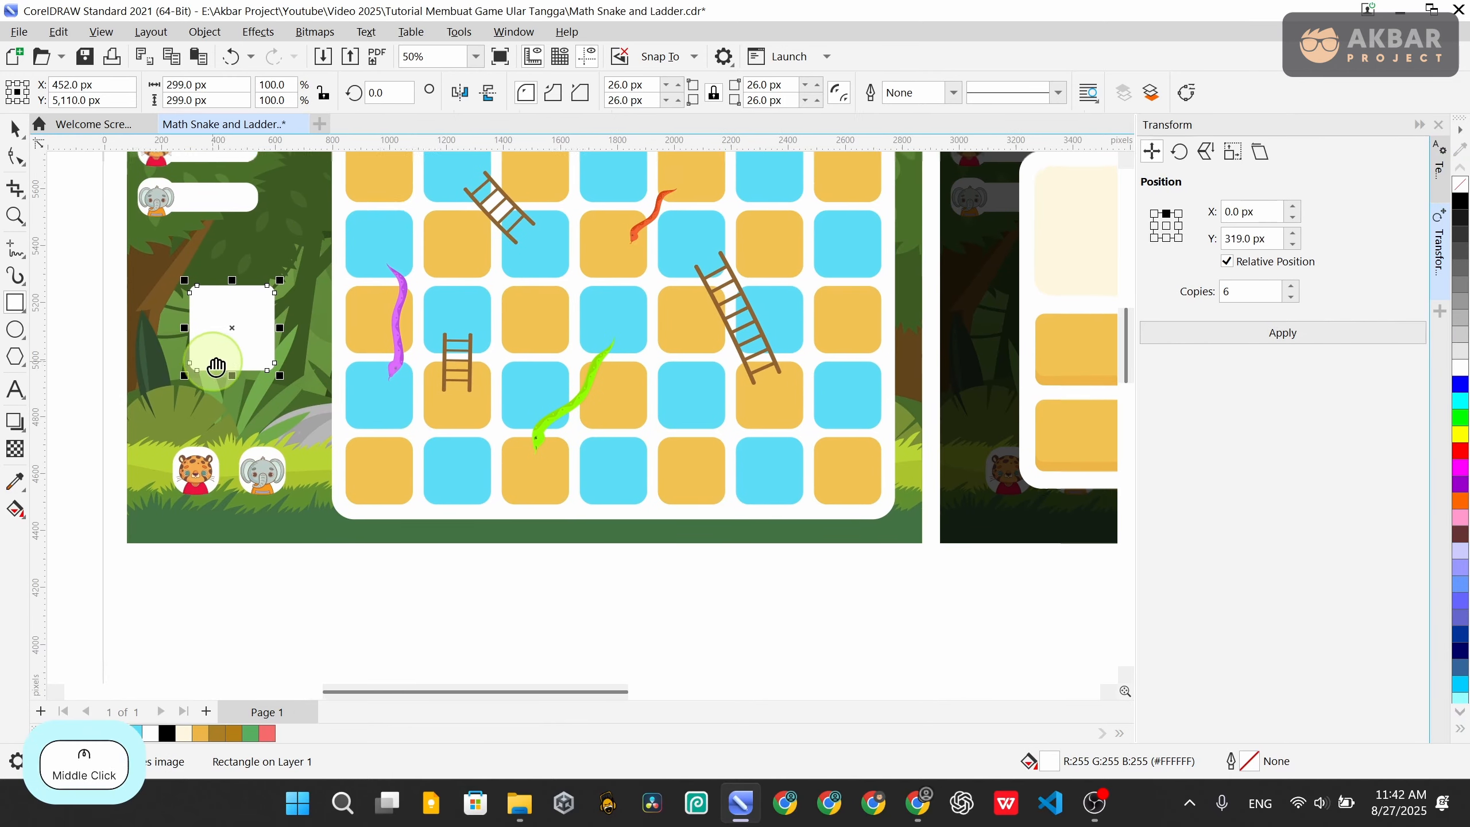
scroll(234, 377, down, 2)
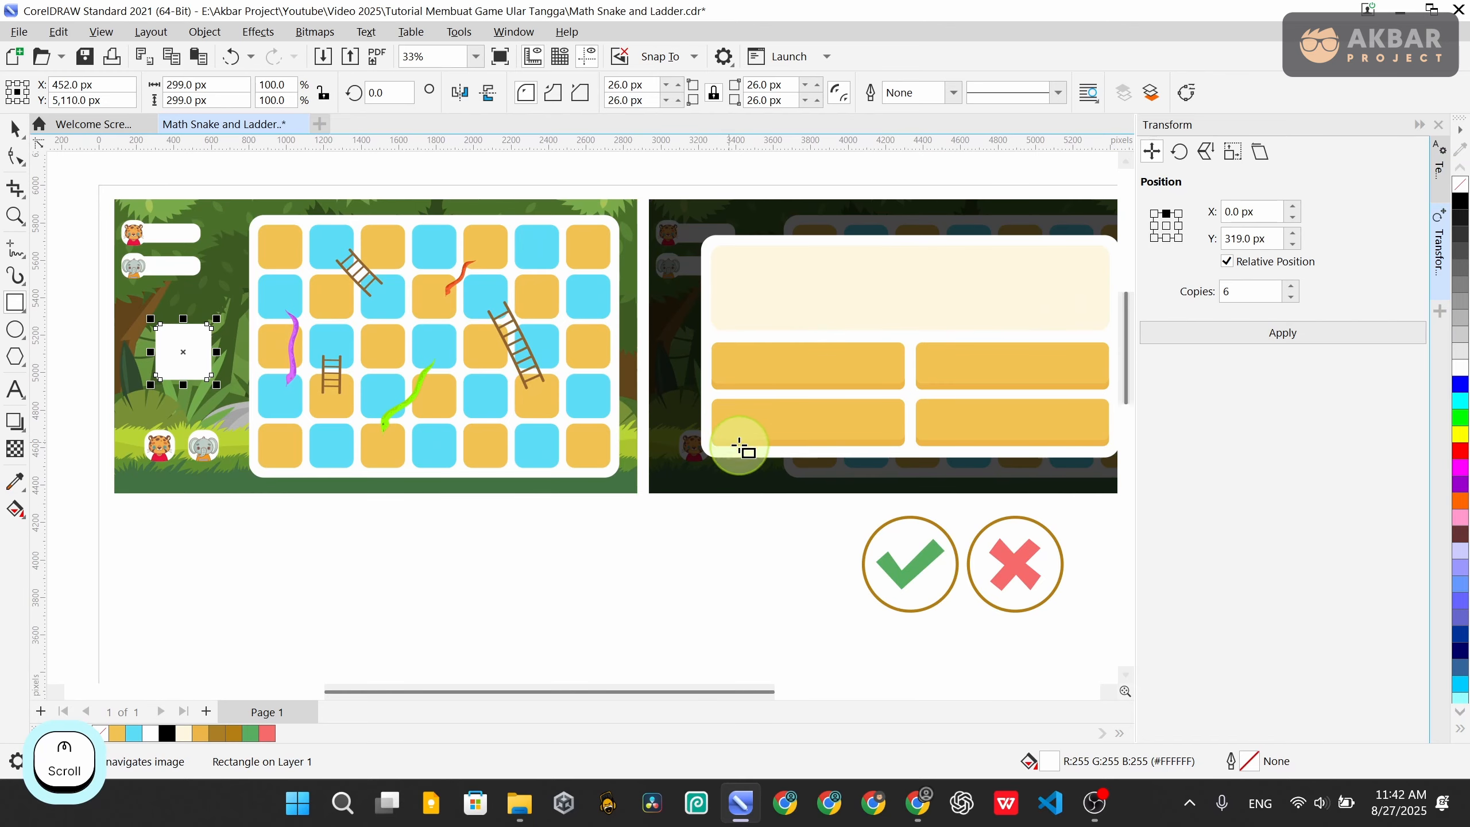
scroll(136, 400, up, 4)
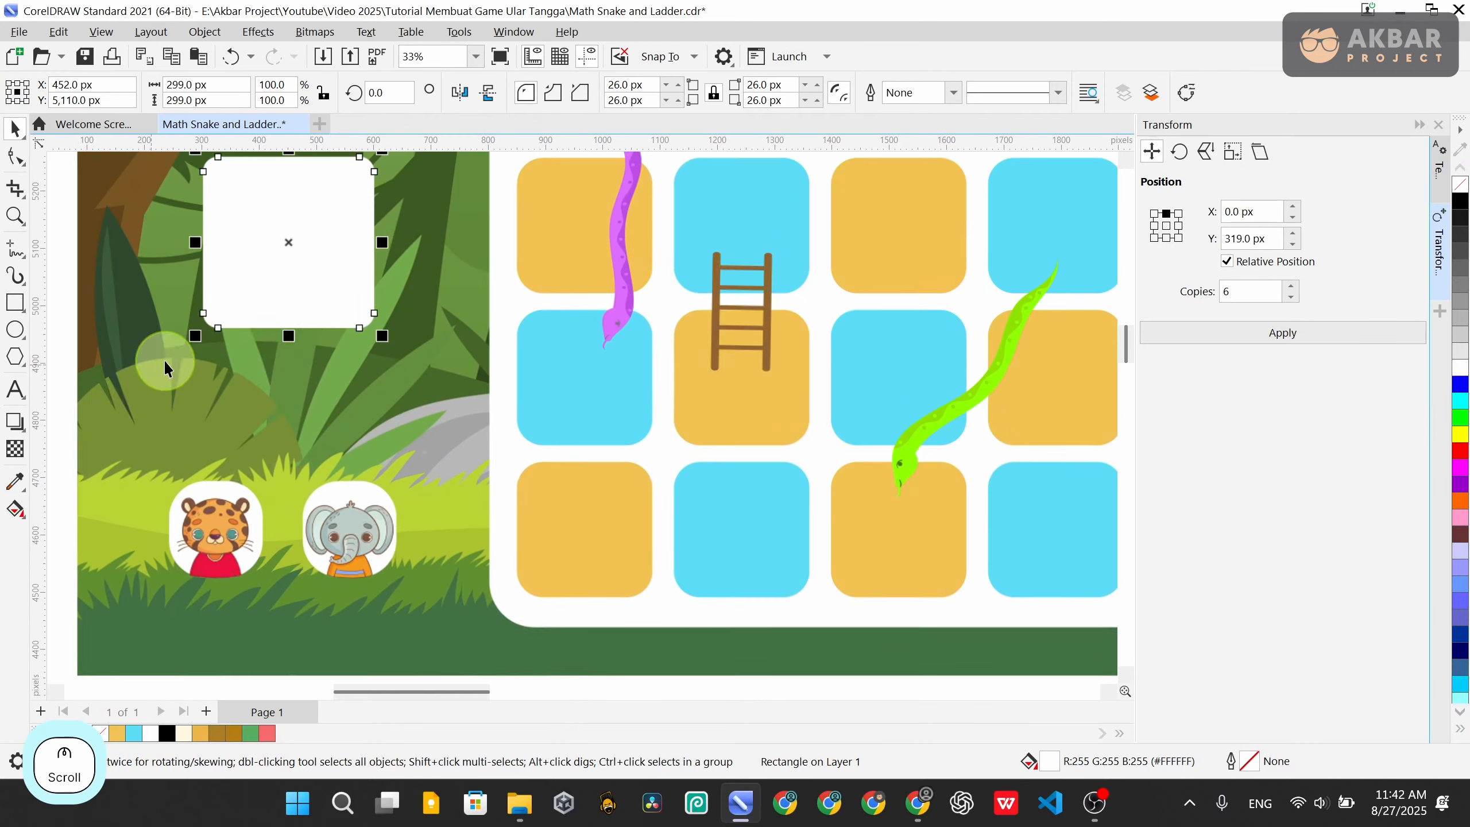
drag(315, 389, 403, 475)
key(ctrl+c)
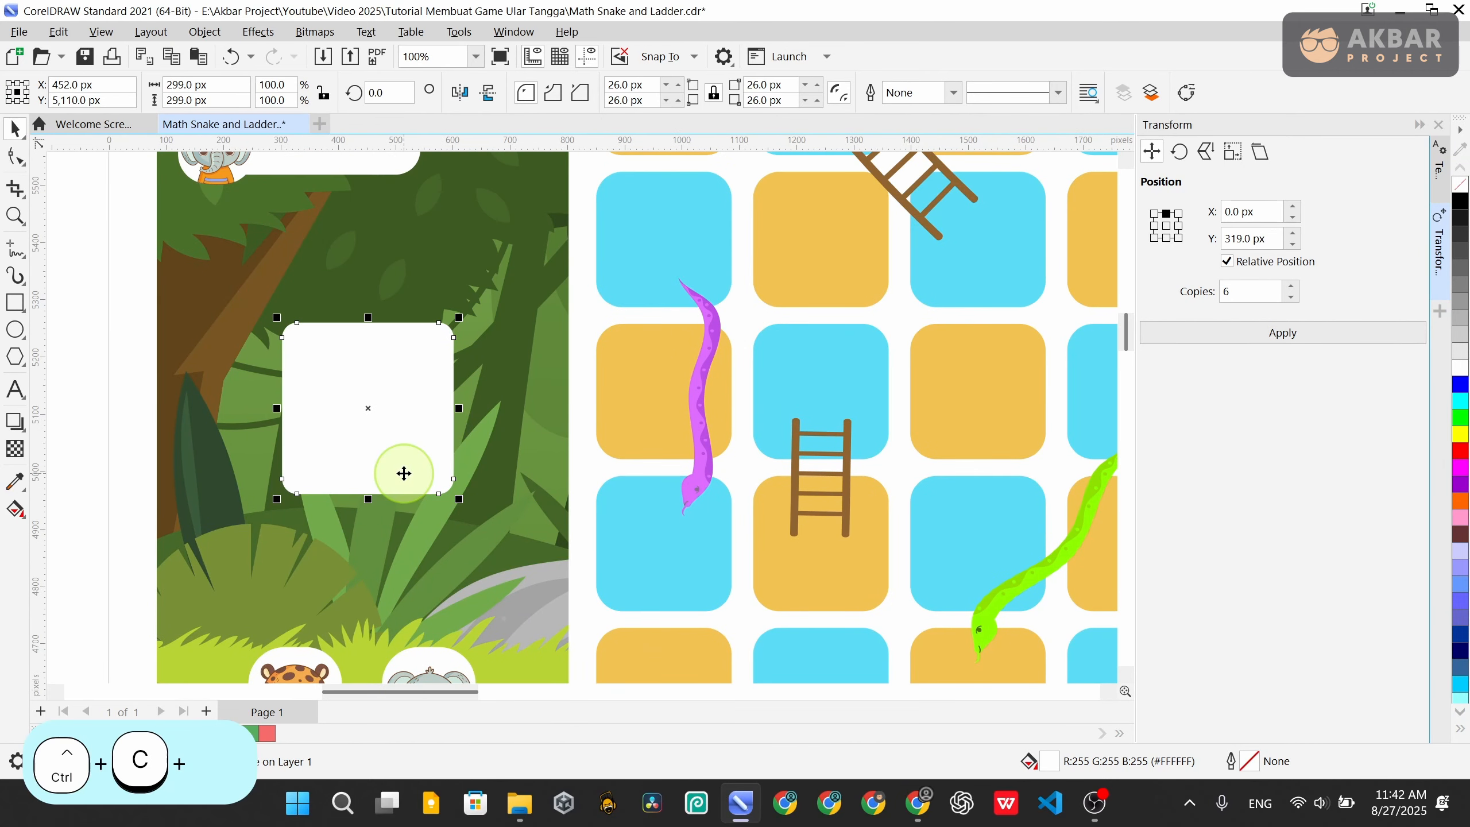
key(ctrl+v)
Try pasting another copy of the white square and spreading two of the stacked squares in opposite diagonal directions
scroll(381, 430, up, 1)
key(ctrl+c)
key(ctrl+v)
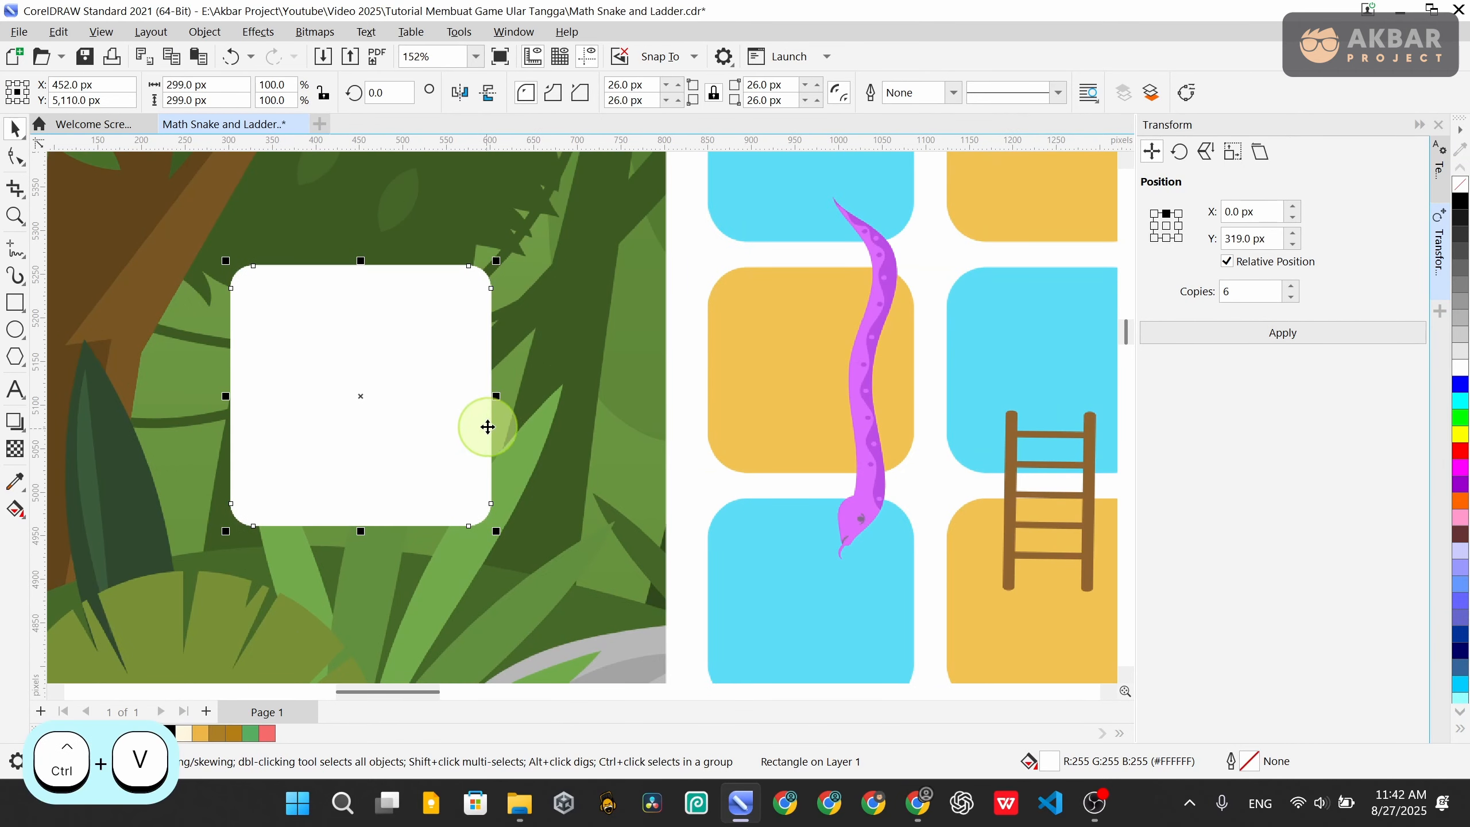
drag(373, 386, 635, 286)
drag(331, 373, 180, 519)
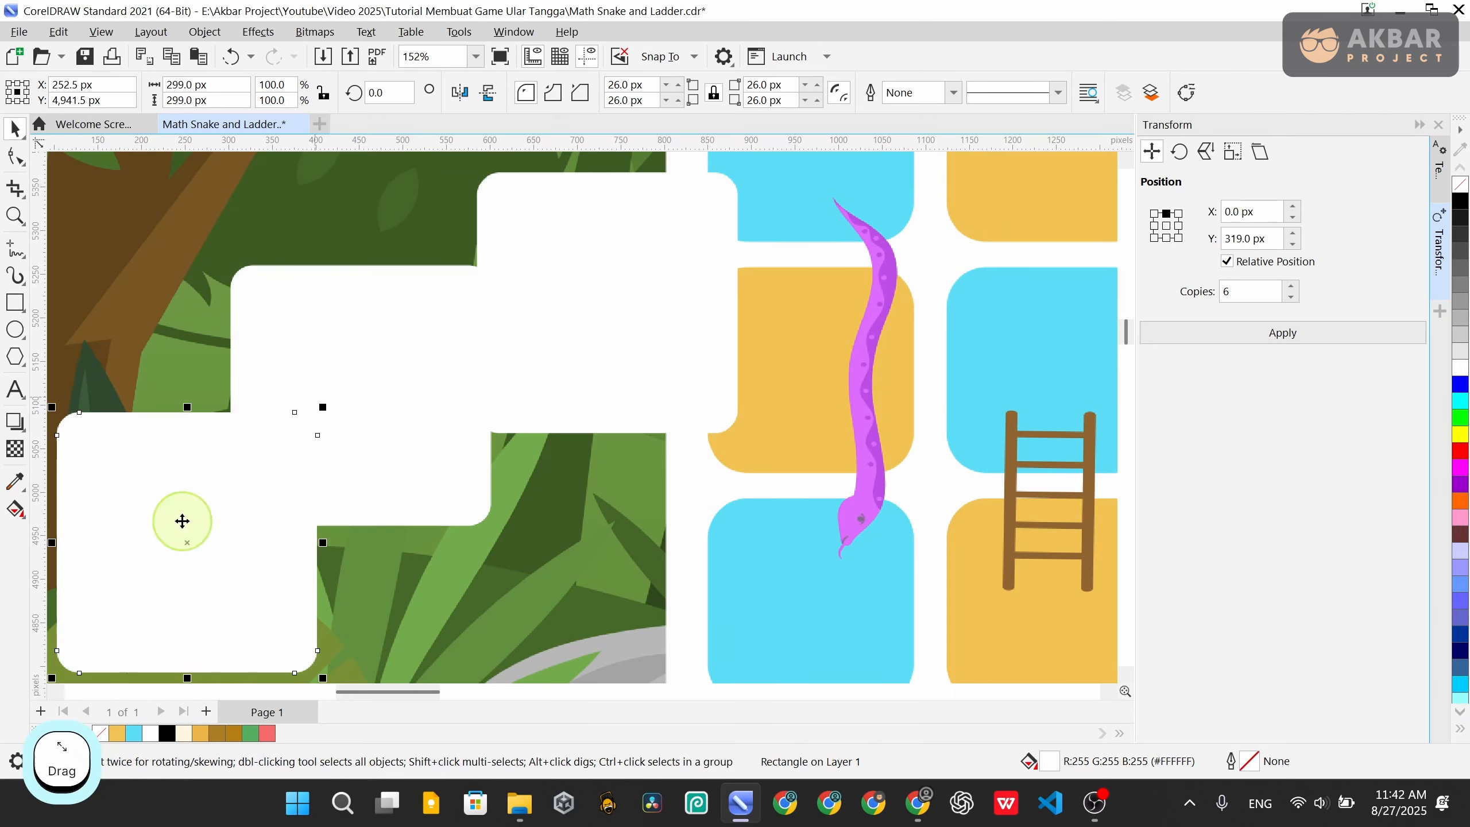
scroll(597, 289, down, 1)
key(ctrl+z)
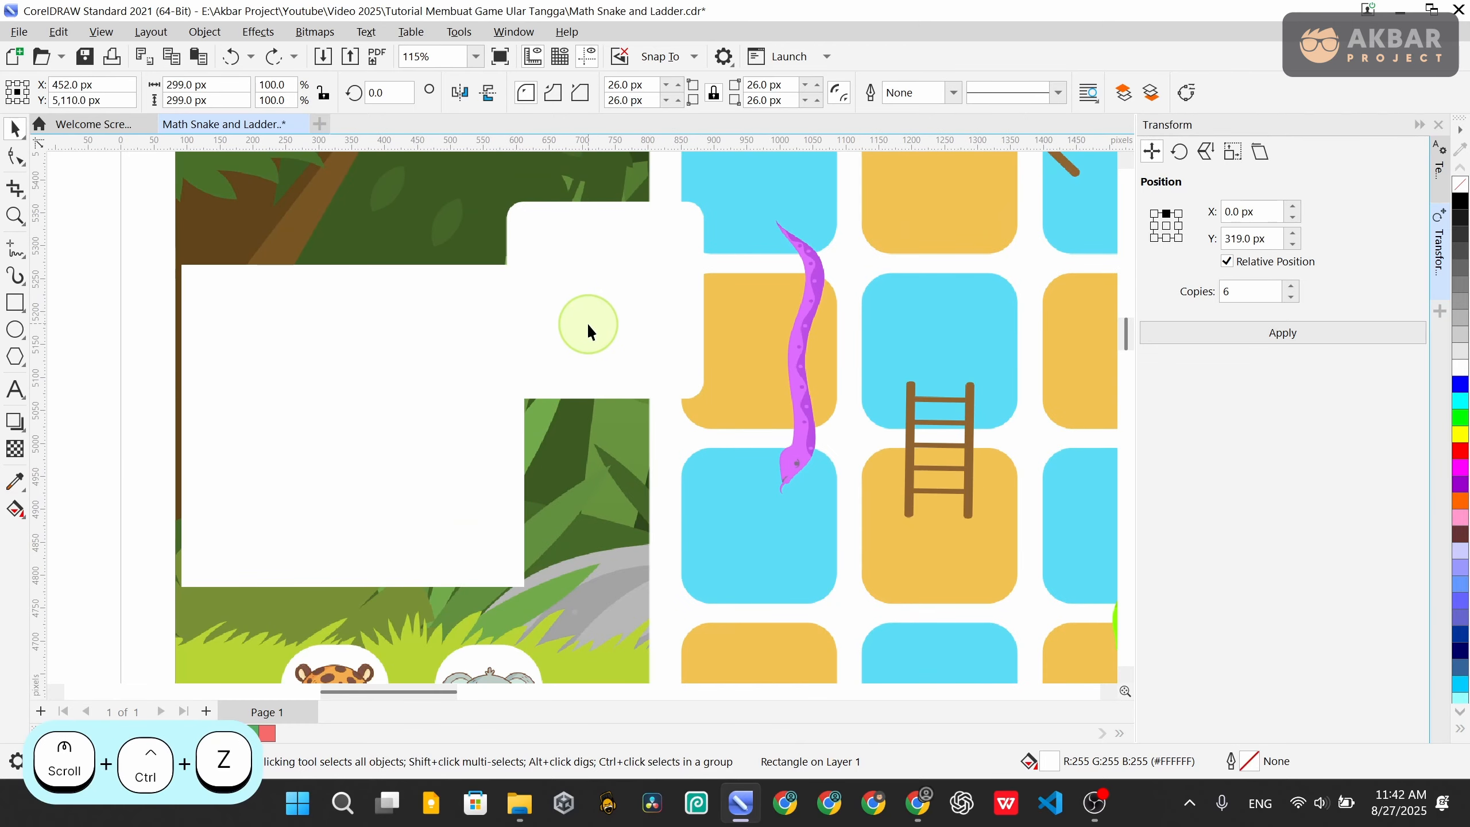
key(ctrl+z)
key(ctrl+z)
Move the front white square straight up about 20.5 px, leaving the other square in place behind it
click(421, 354)
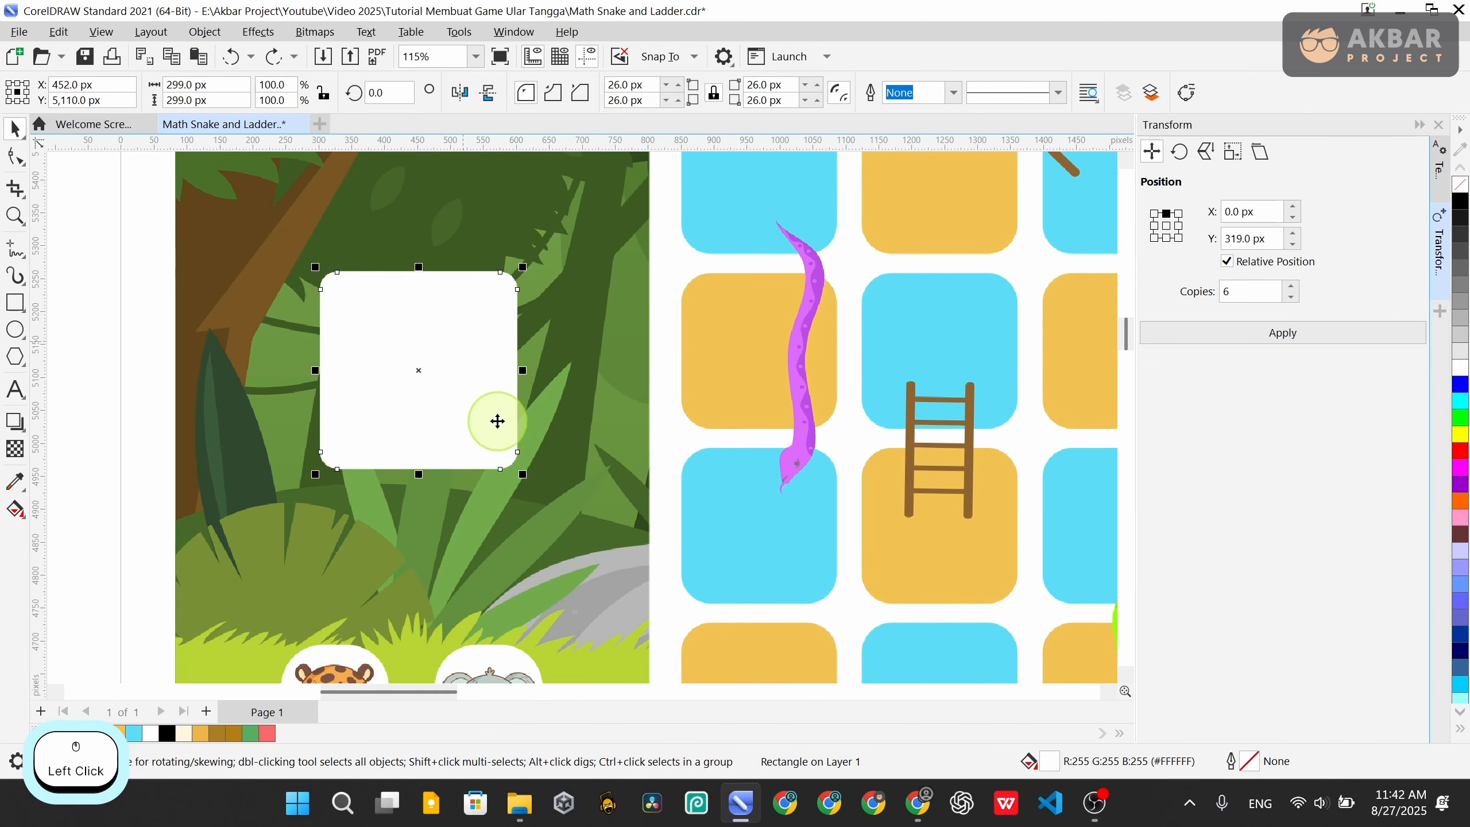
scroll(511, 421, up, 1)
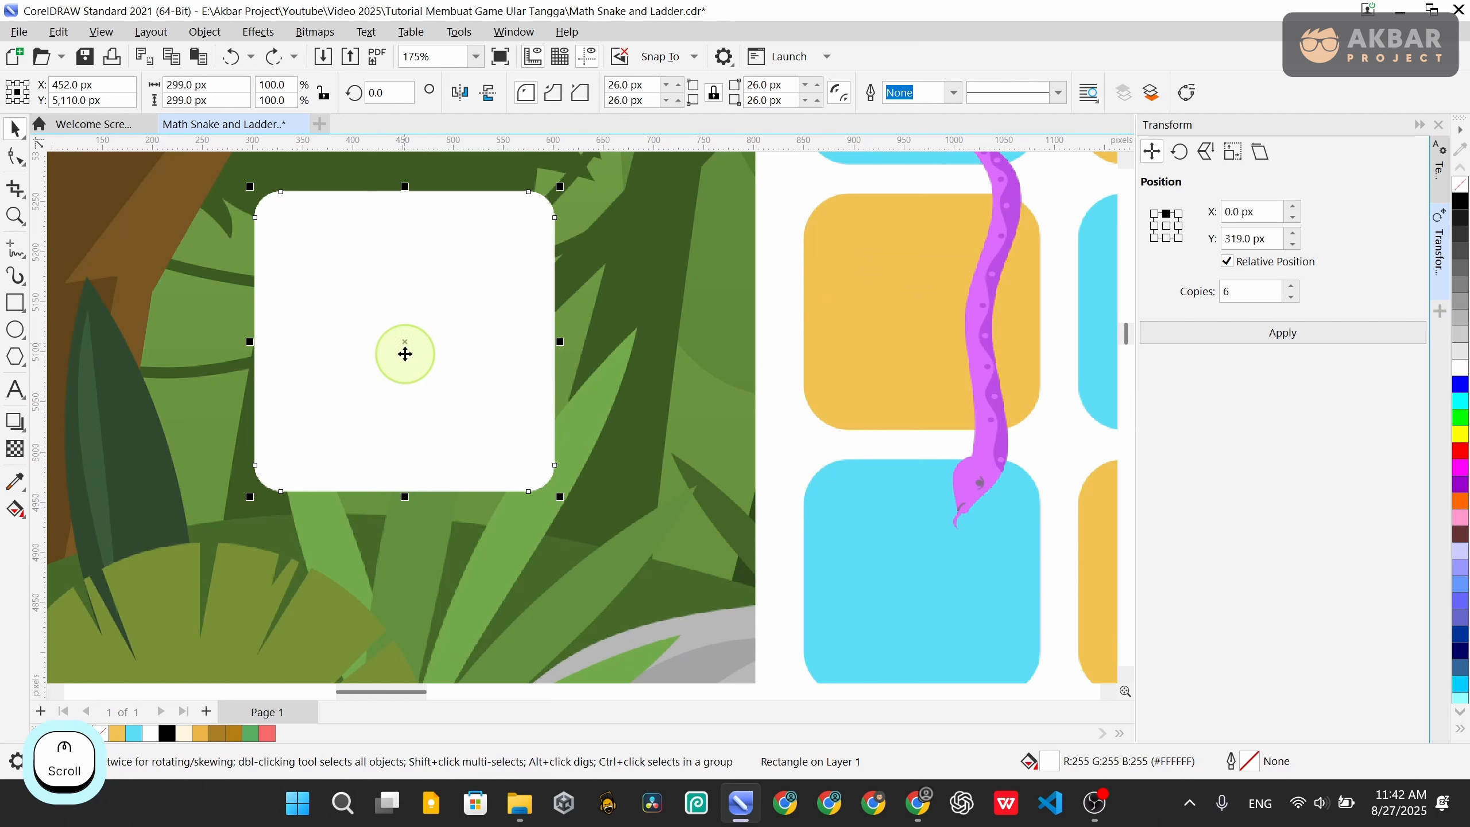
drag(436, 378, 442, 360)
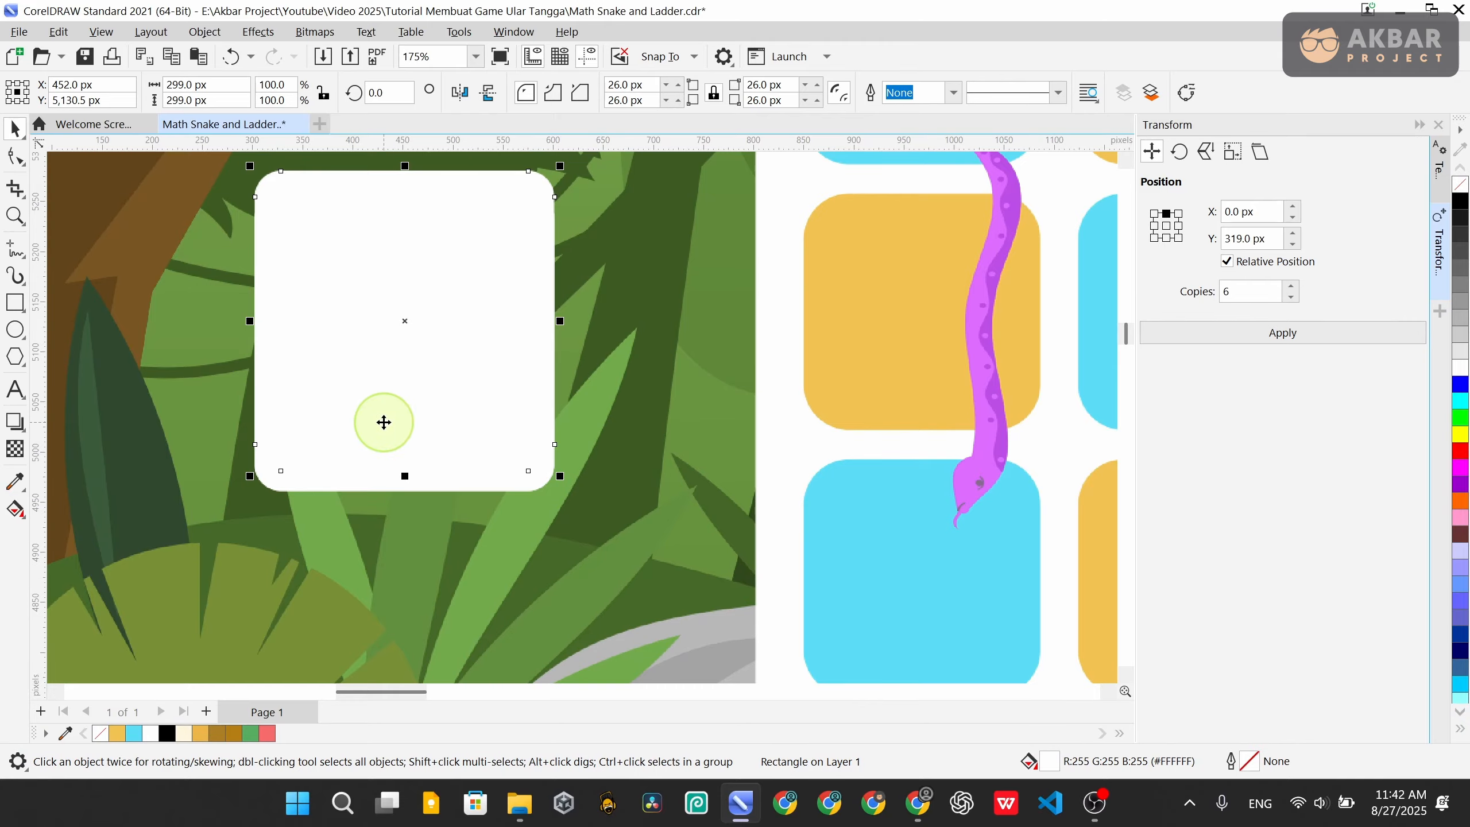
Trim the lower white square with the raised square to form a strip along the tile's bottom, and delete the raised square
key(shift)
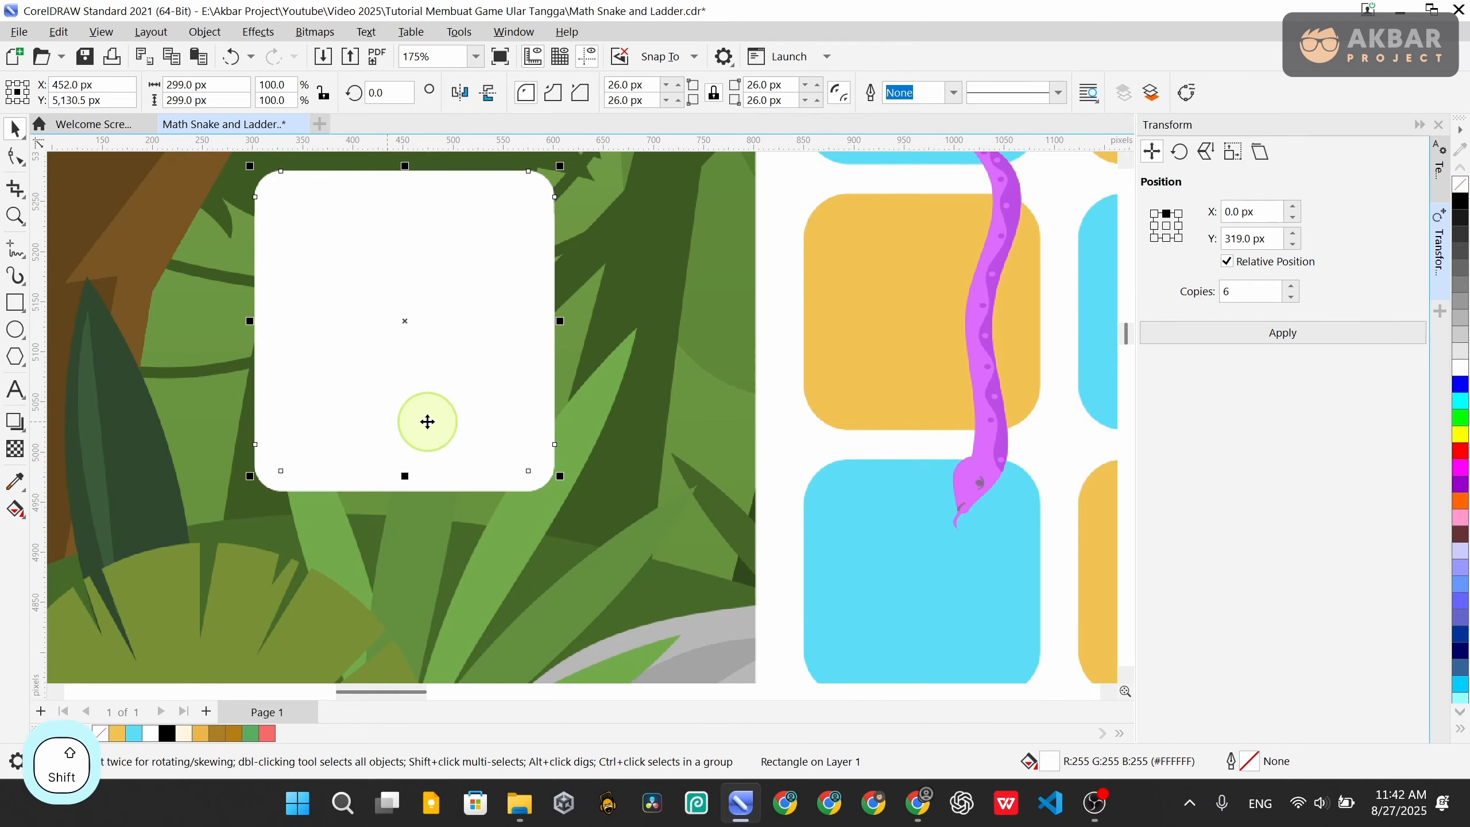
shift+click(472, 485)
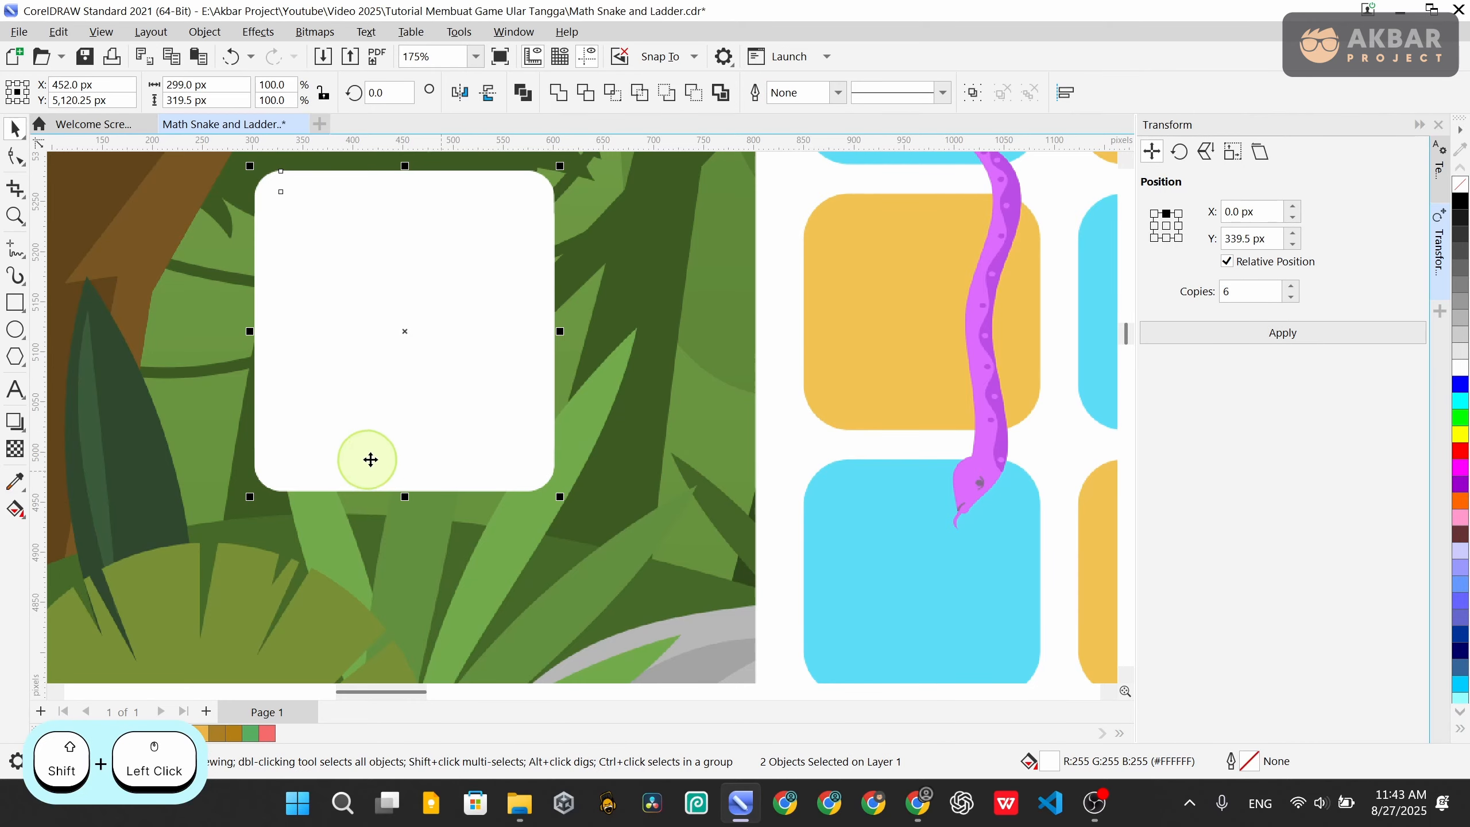
click(585, 94)
key(Delete)
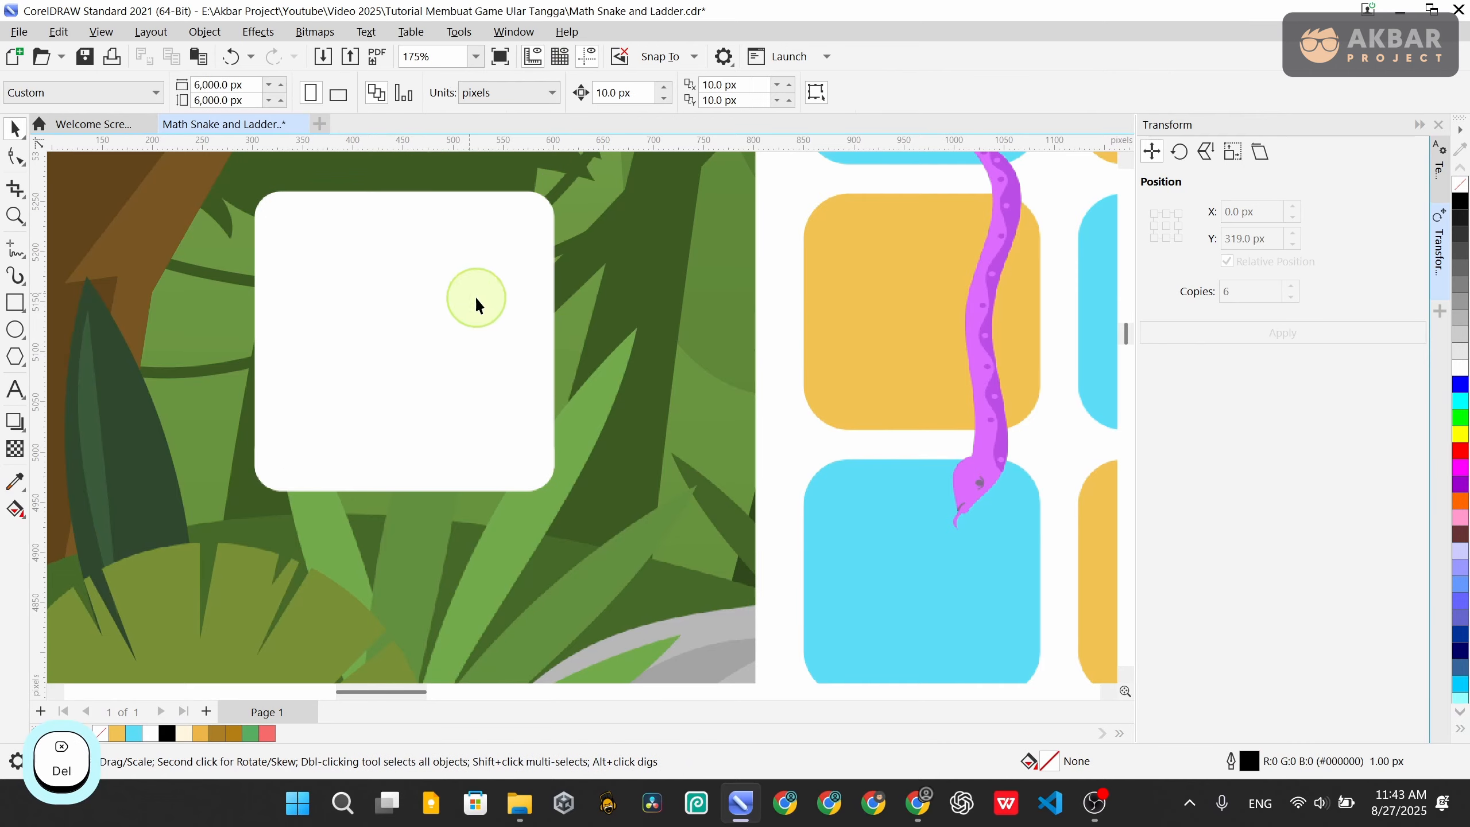
Fill the strip along the white tile's bottom edge with light gray #EBEBEB
scroll(484, 449, down, 2)
click(505, 466)
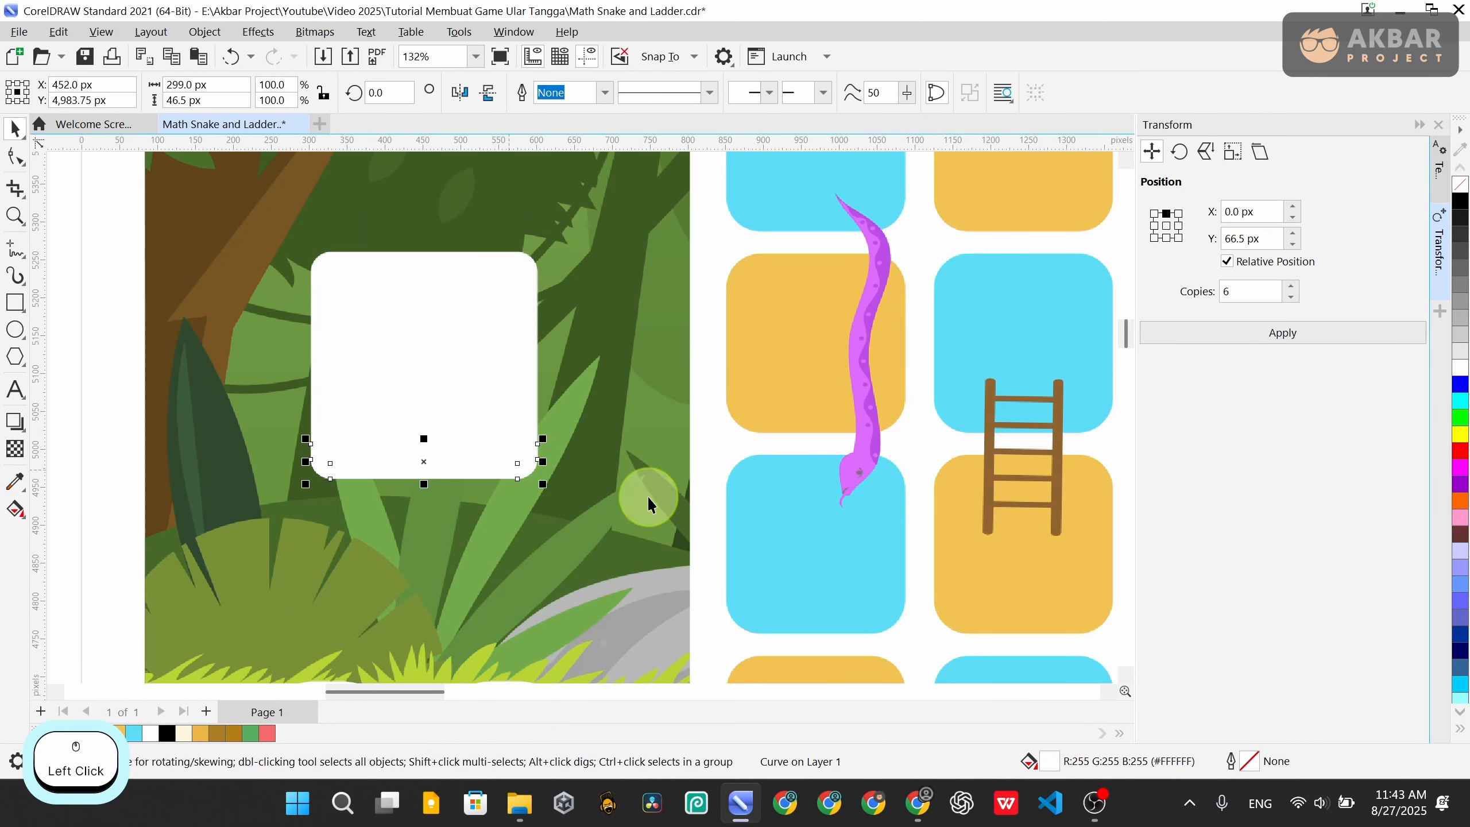
click(1011, 756)
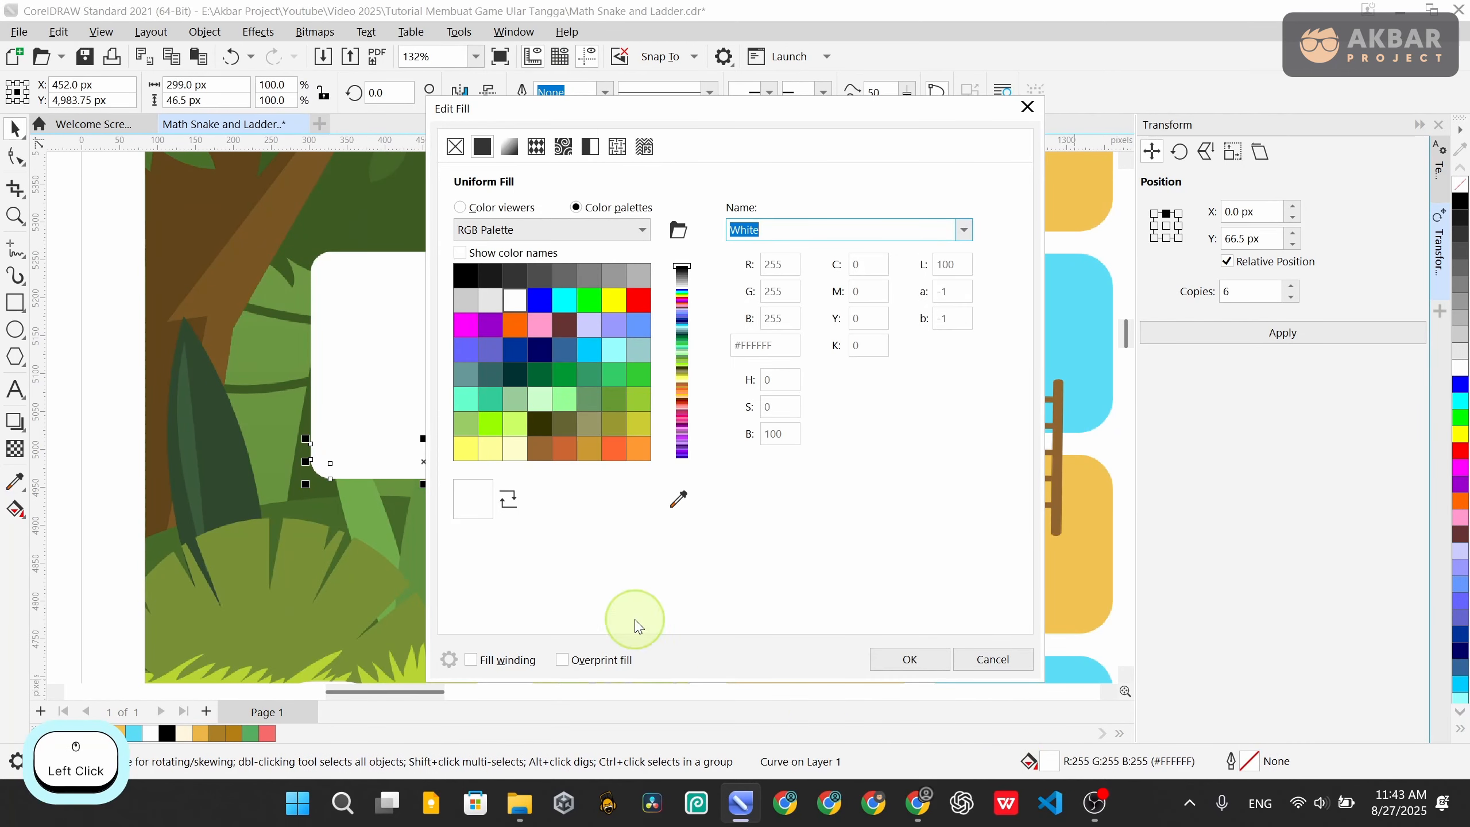
click(489, 206)
drag(611, 110, 739, 107)
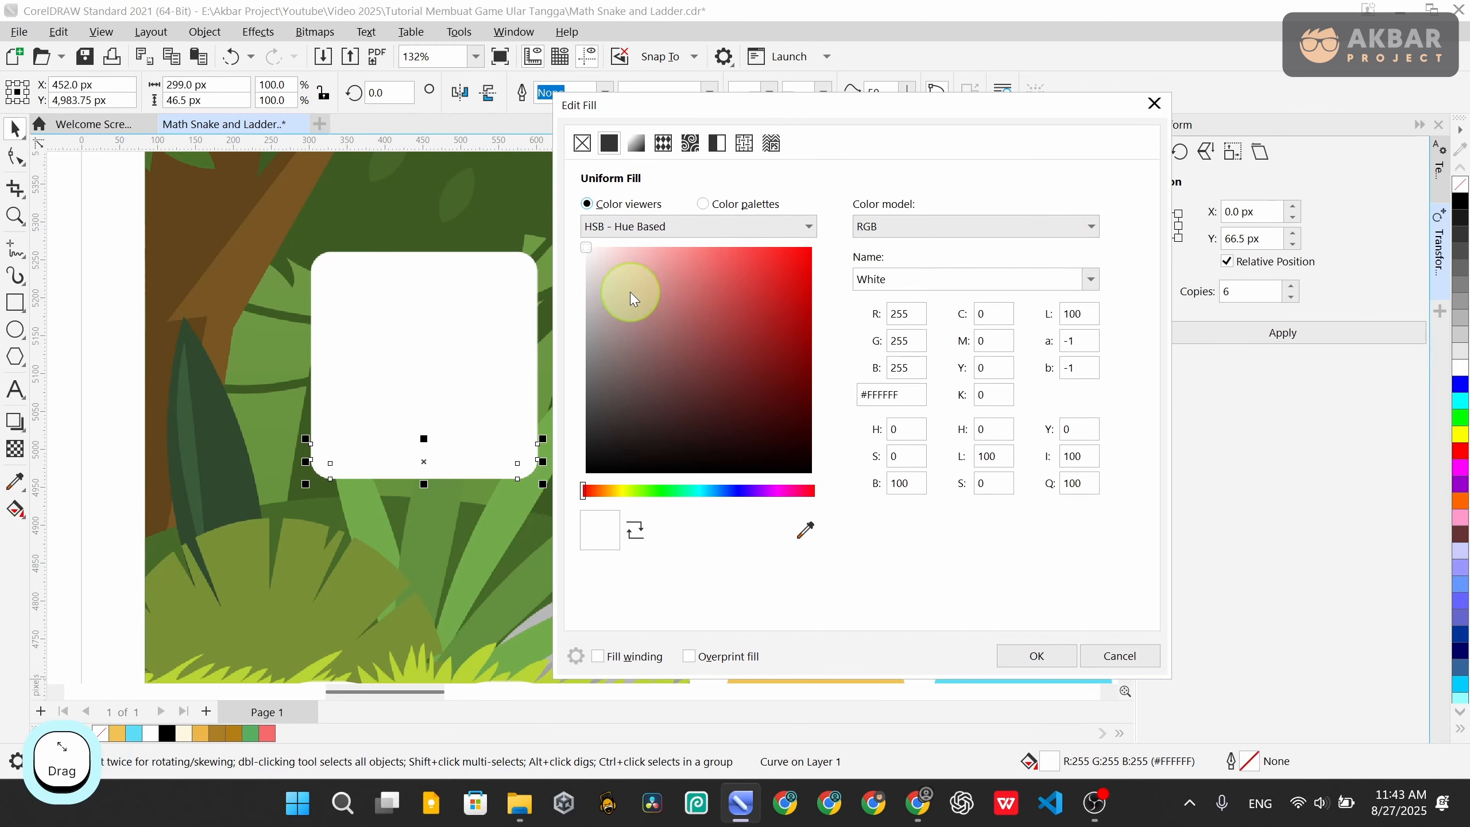
drag(629, 292, 589, 267)
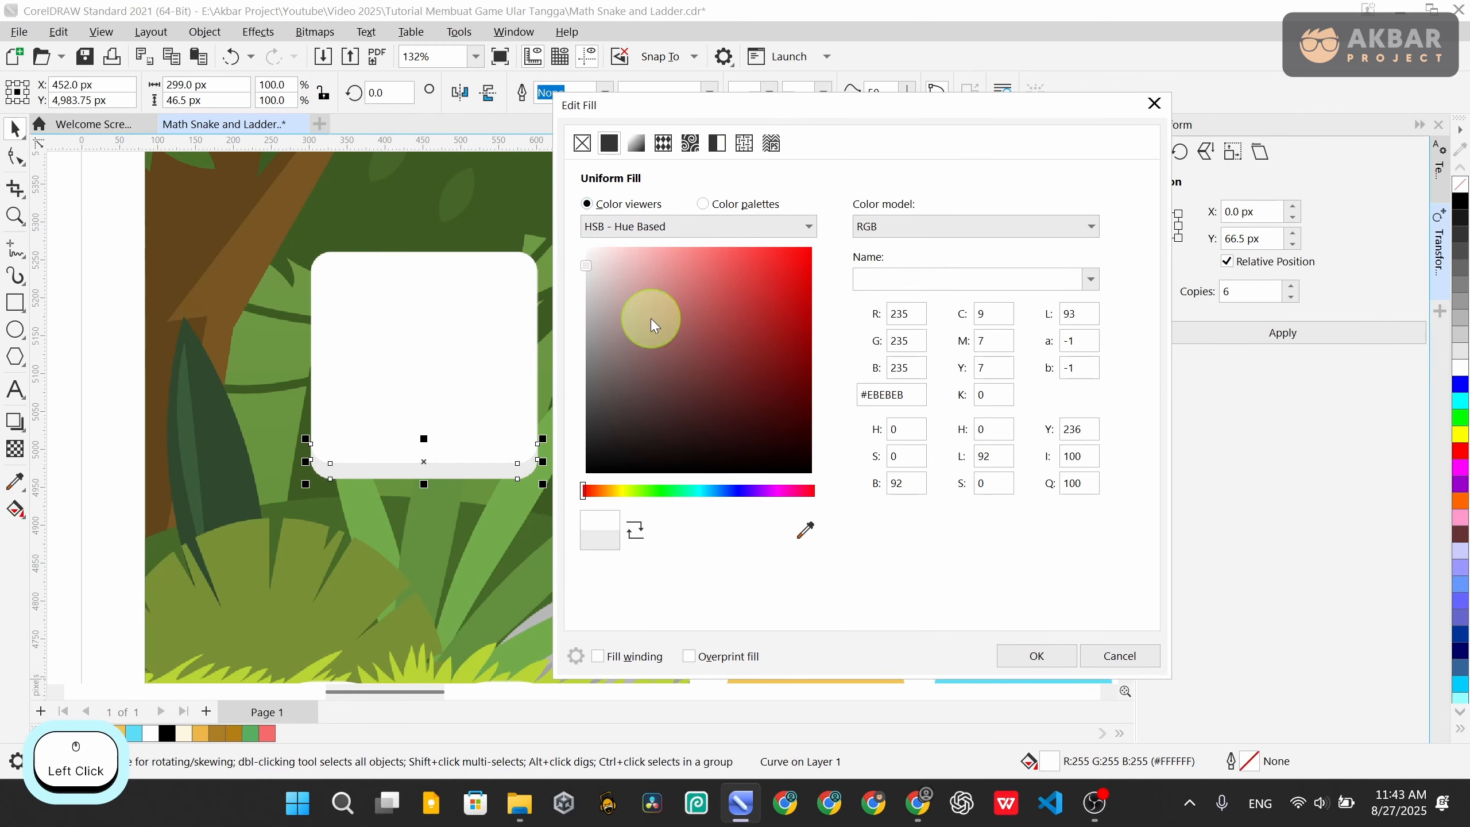
click(1034, 651)
scroll(314, 420, down, 3)
click(222, 372)
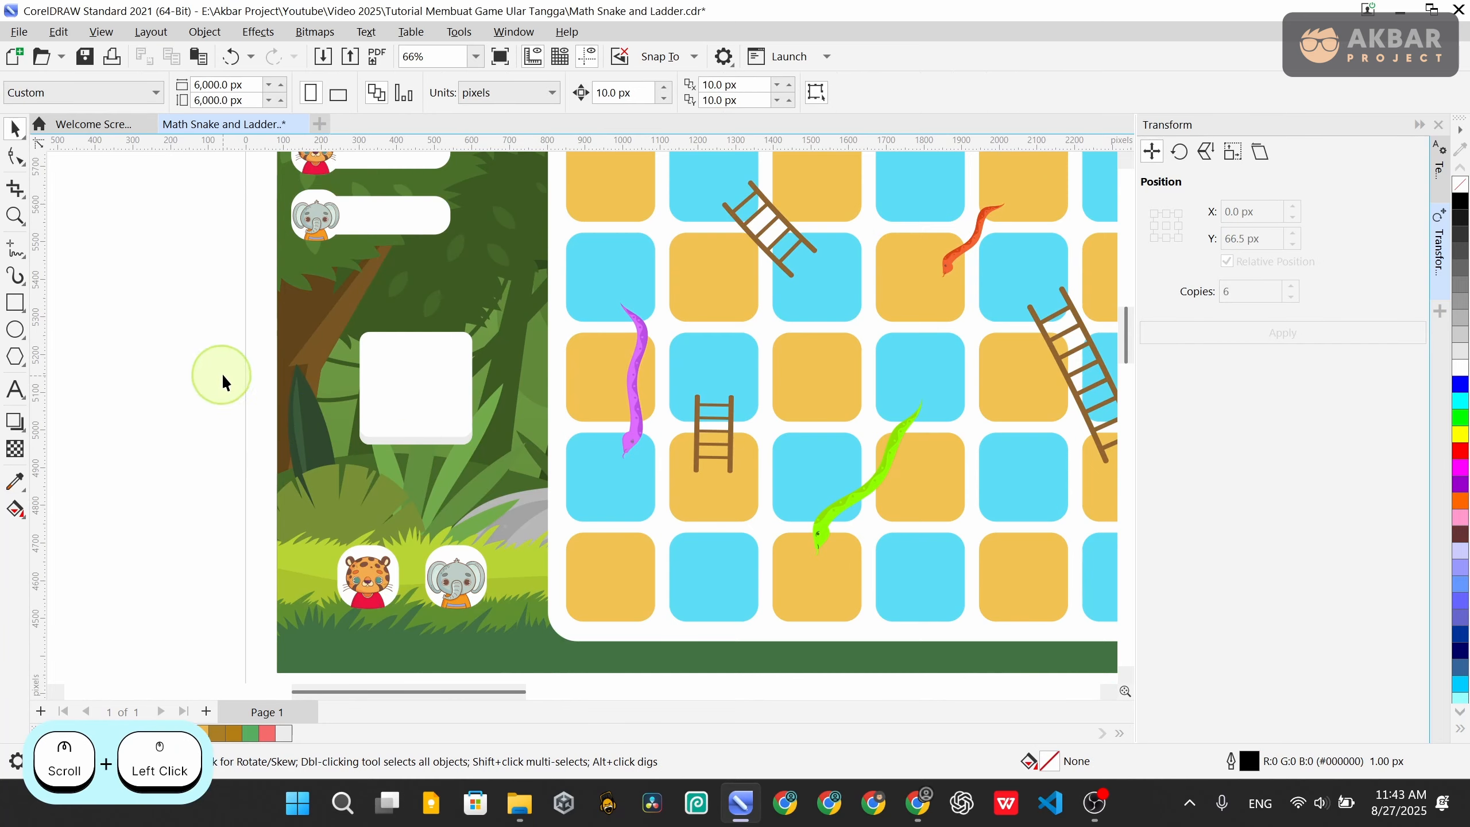
Increase the corner radius of the white square beside the board to 36 px on all corners
scroll(347, 336, down, 2)
scroll(436, 291, down, 1)
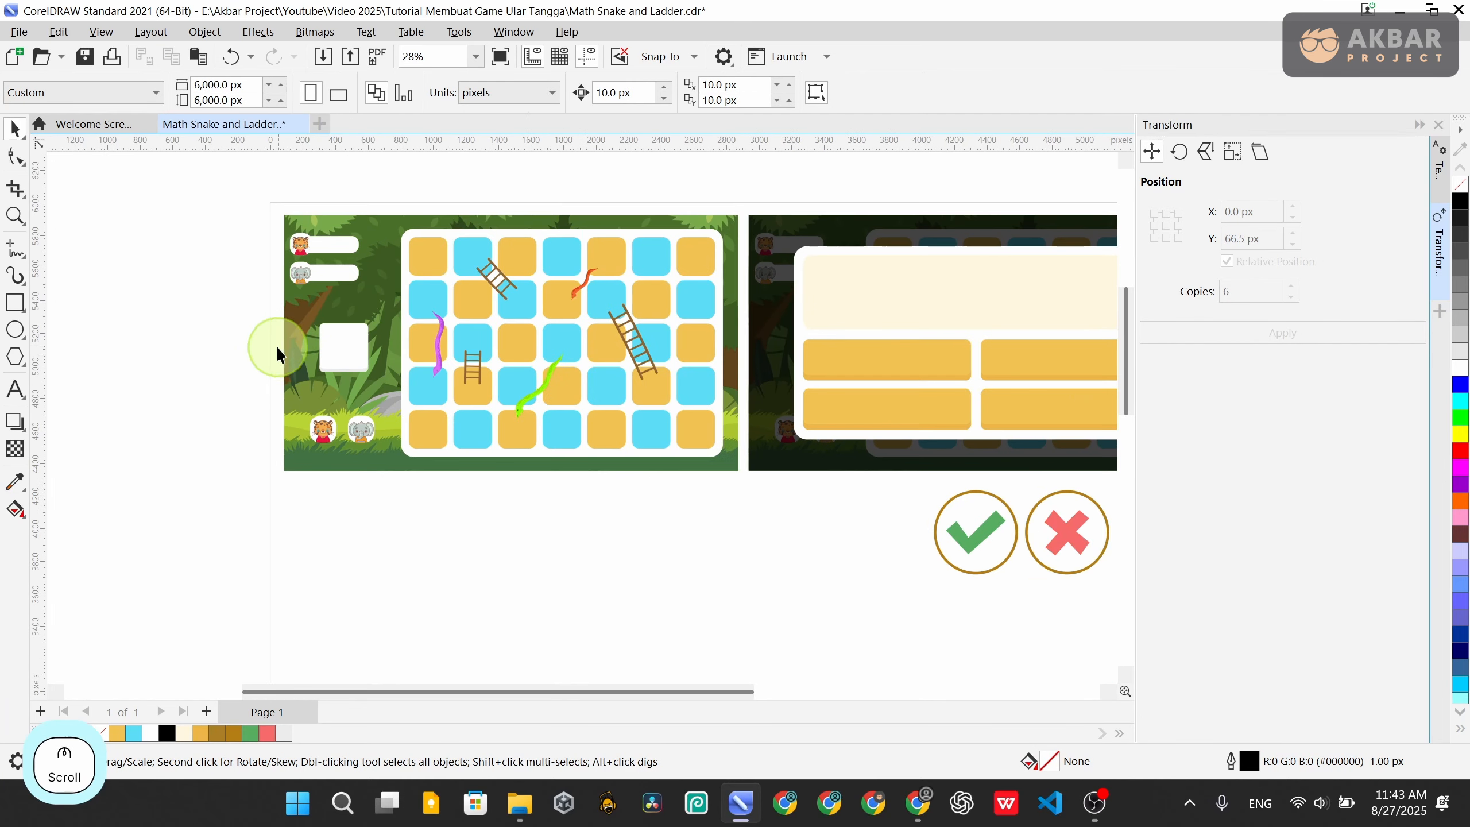
scroll(252, 361, up, 5)
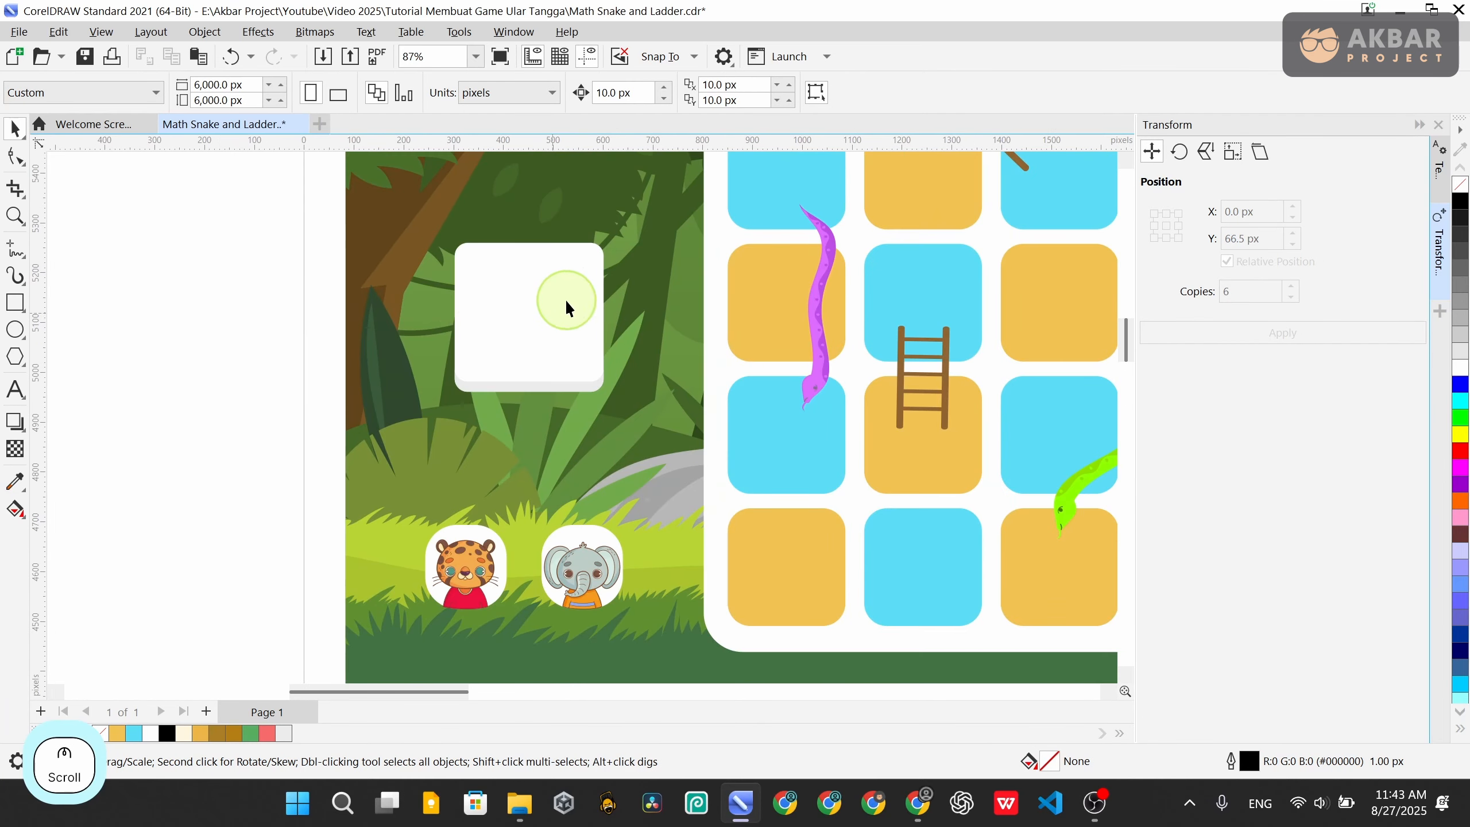
click(565, 299)
scroll(423, 341, down, 3)
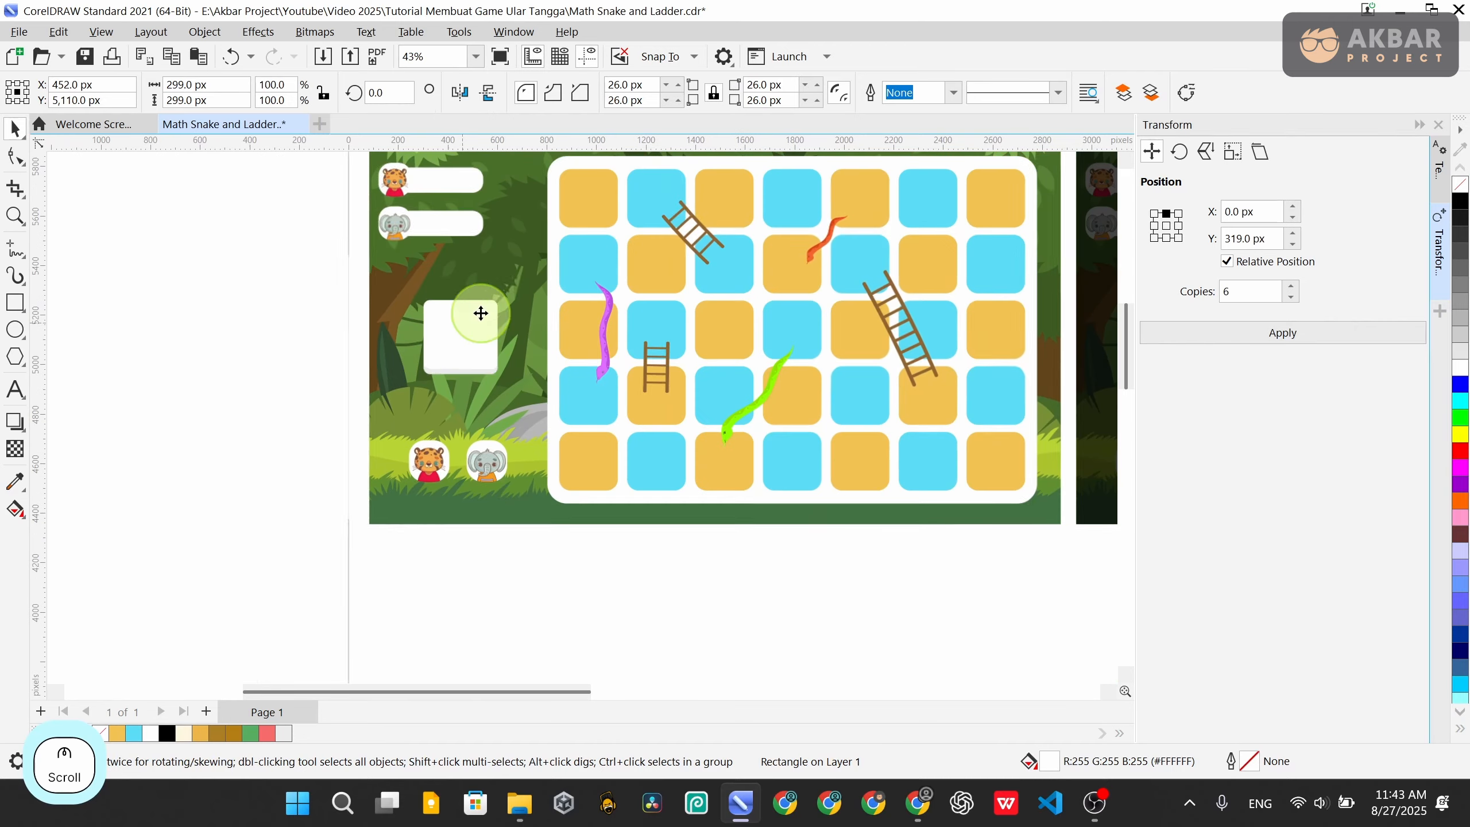
scroll(687, 239, up, 2)
click(819, 88)
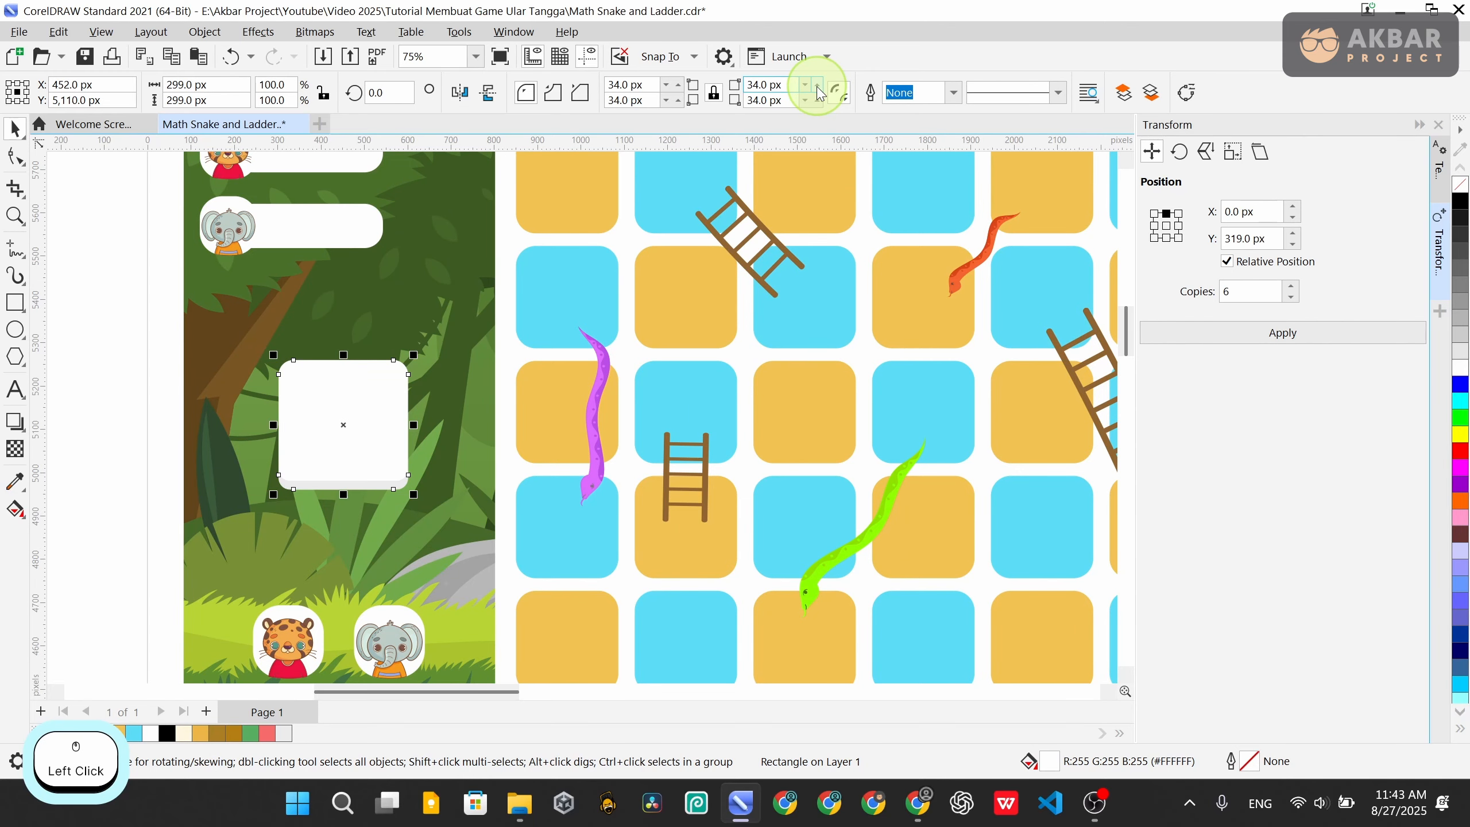
scroll(510, 310, down, 3)
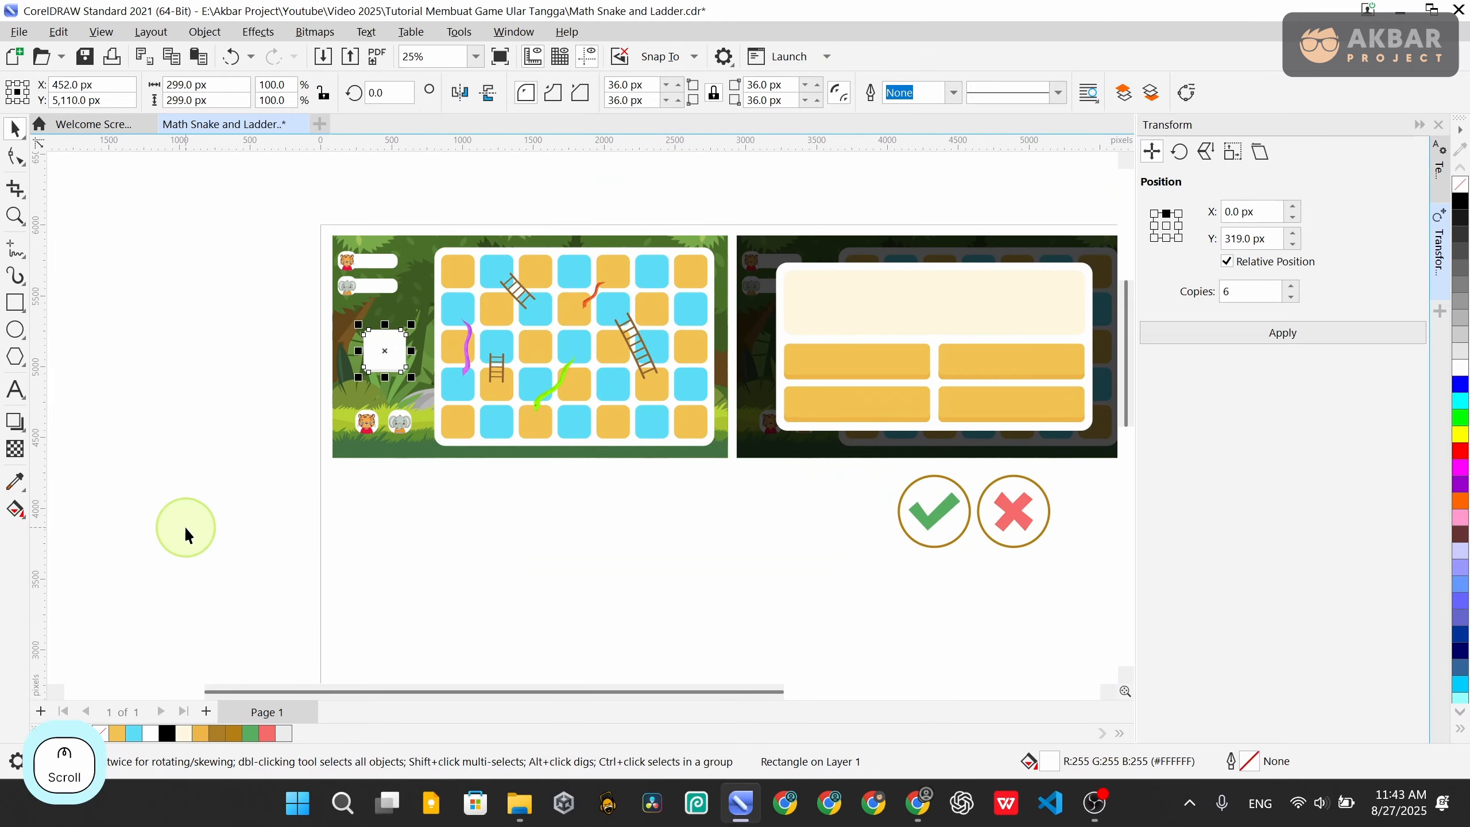
click(234, 577)
Shape the light gray strip against the rounded white square so its outer lower corners match the tile's rounding
scroll(409, 322, up, 3)
click(462, 285)
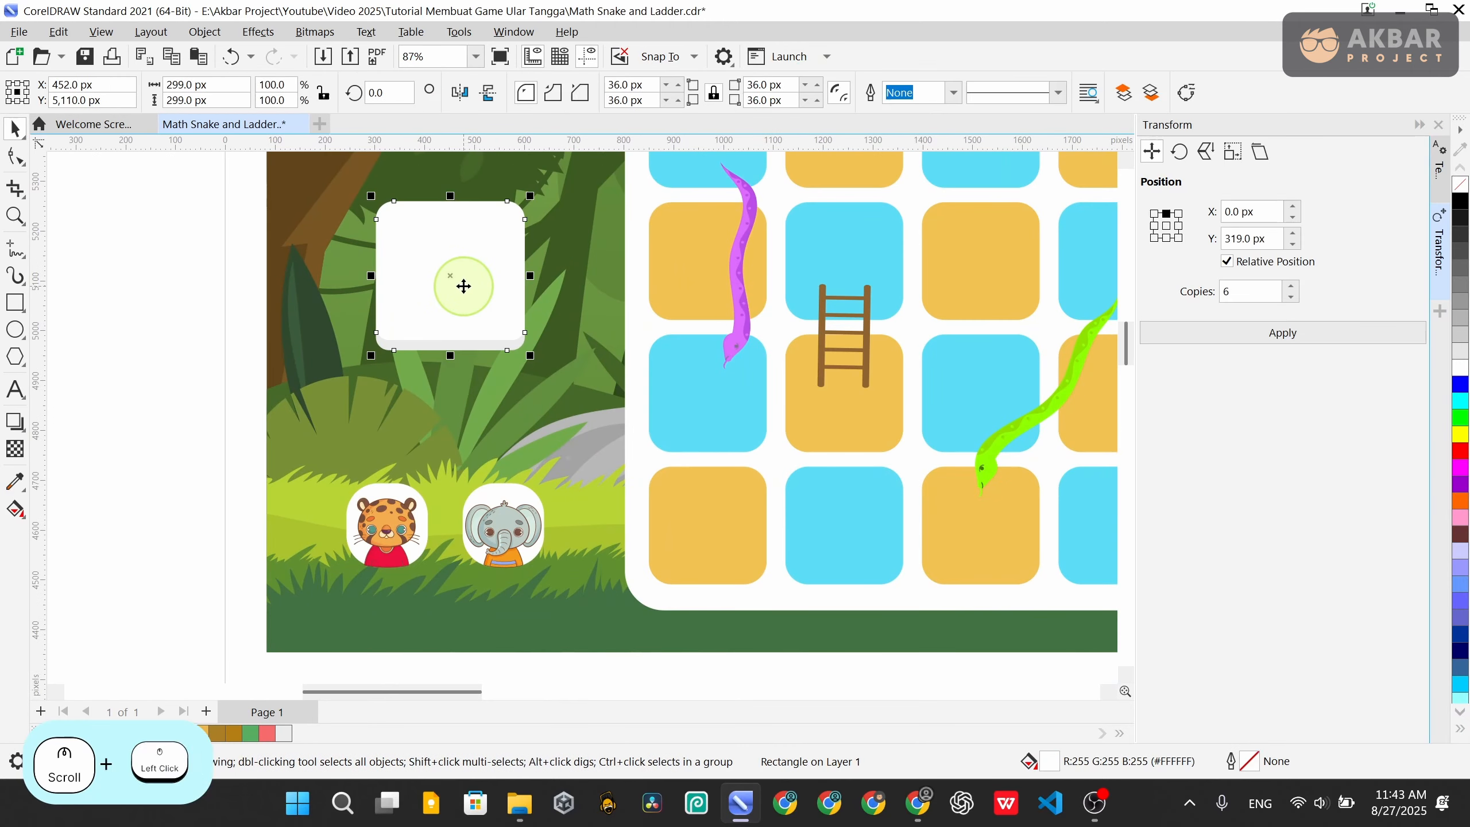
scroll(538, 387, up, 2)
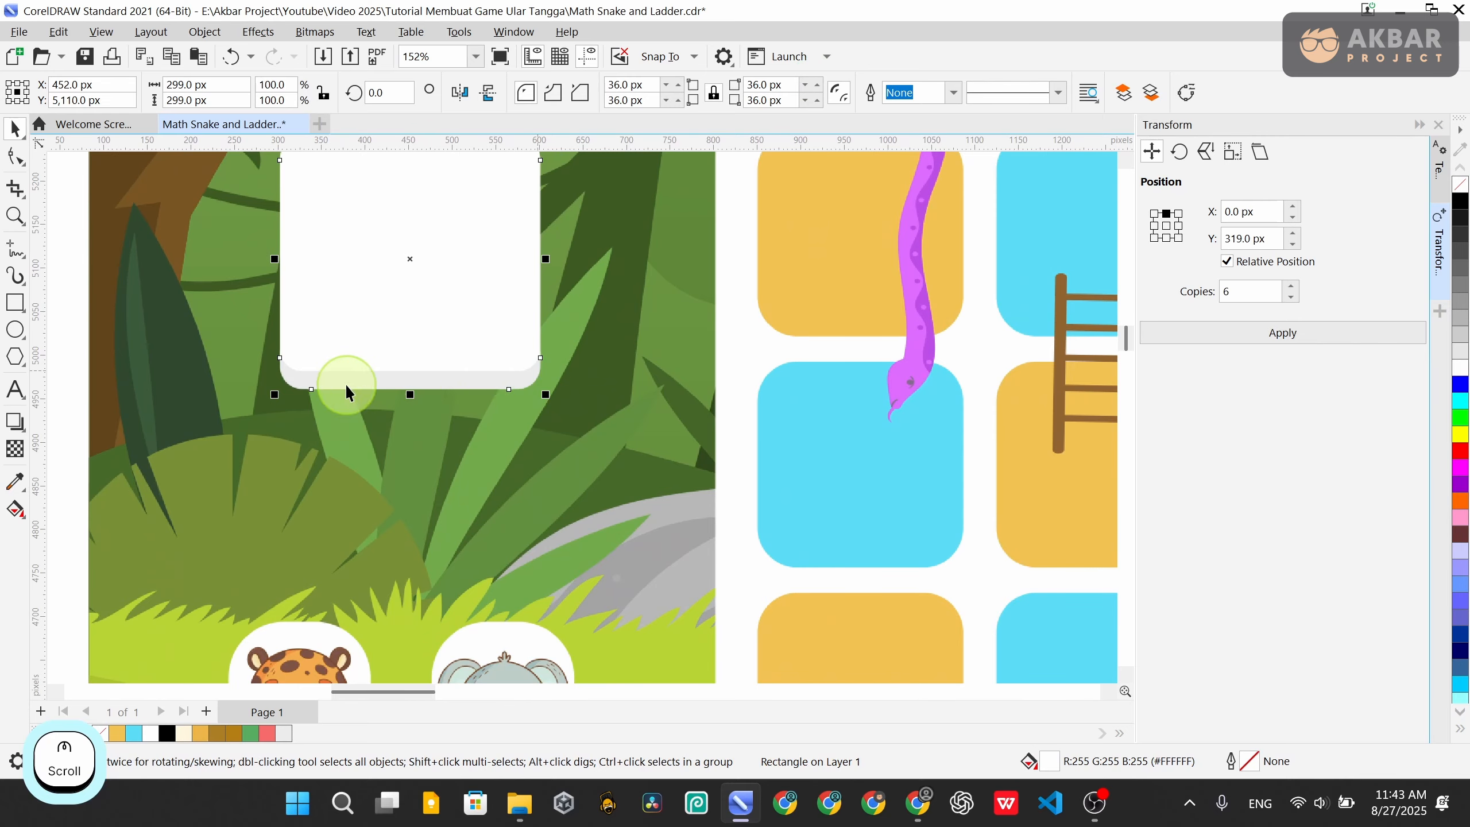
click(485, 385)
scroll(492, 360, up, 1)
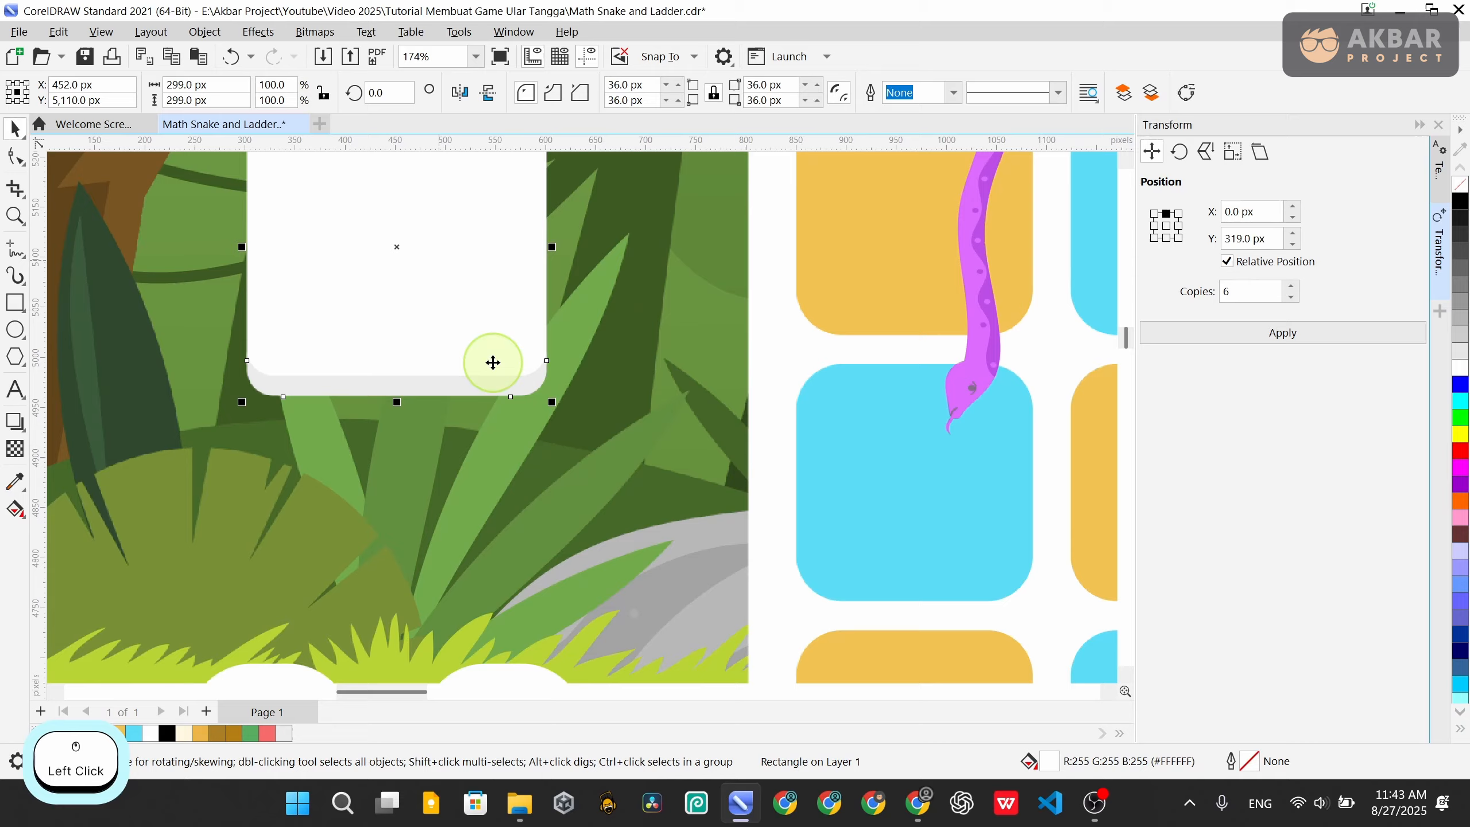
shift+click(434, 380)
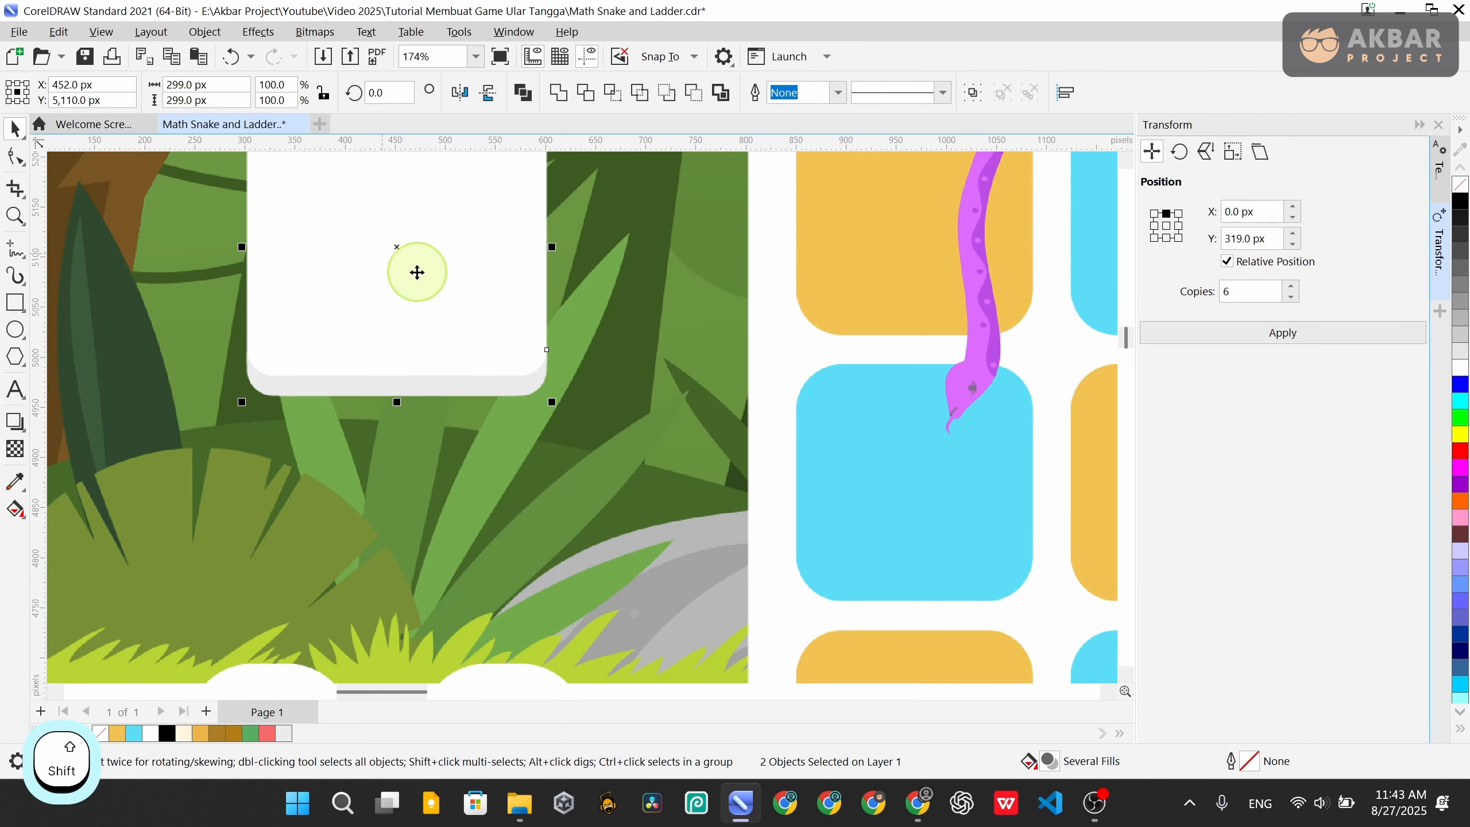
click(613, 279)
click(492, 283)
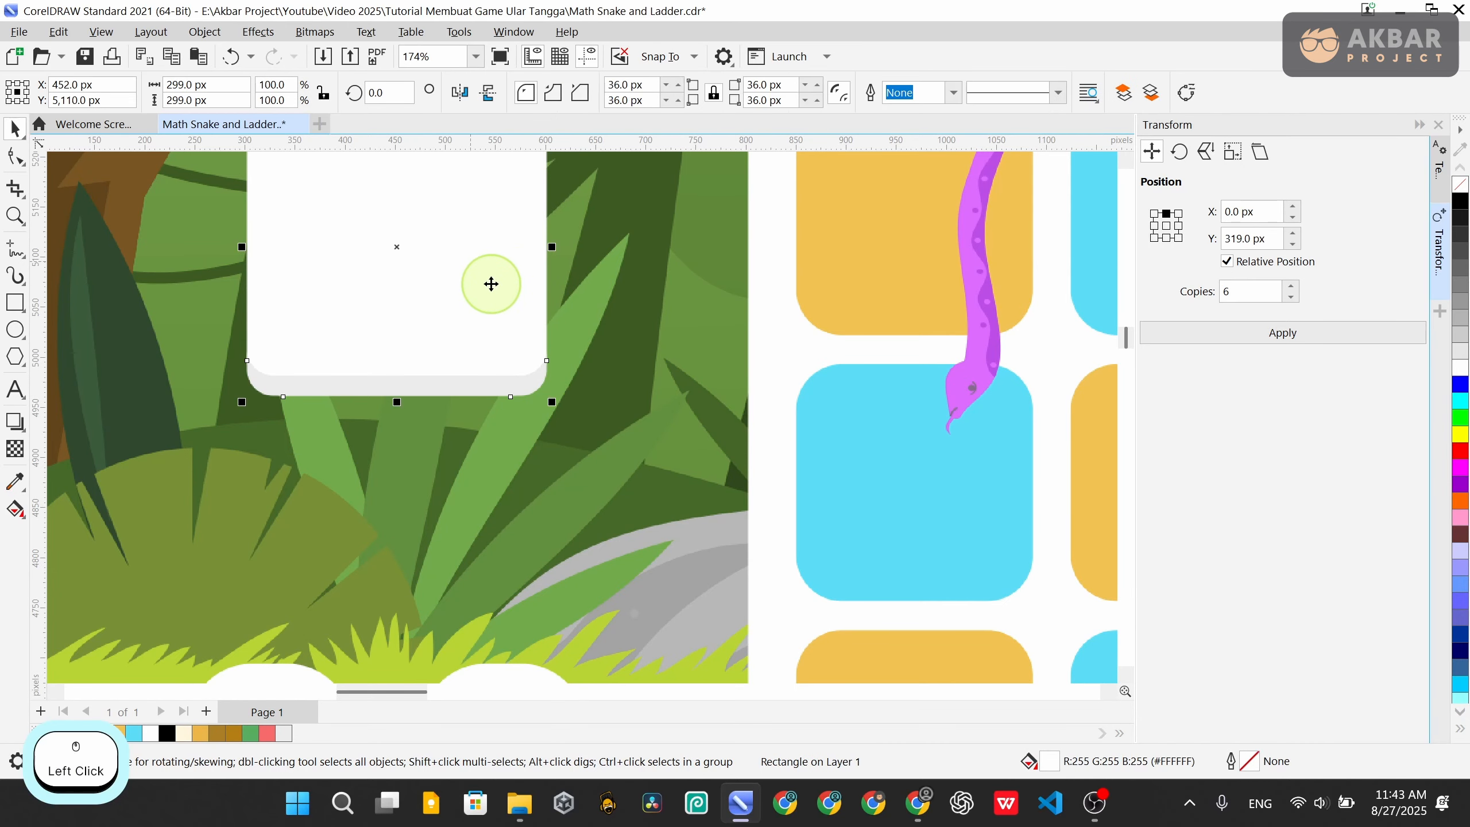
shift+click(439, 384)
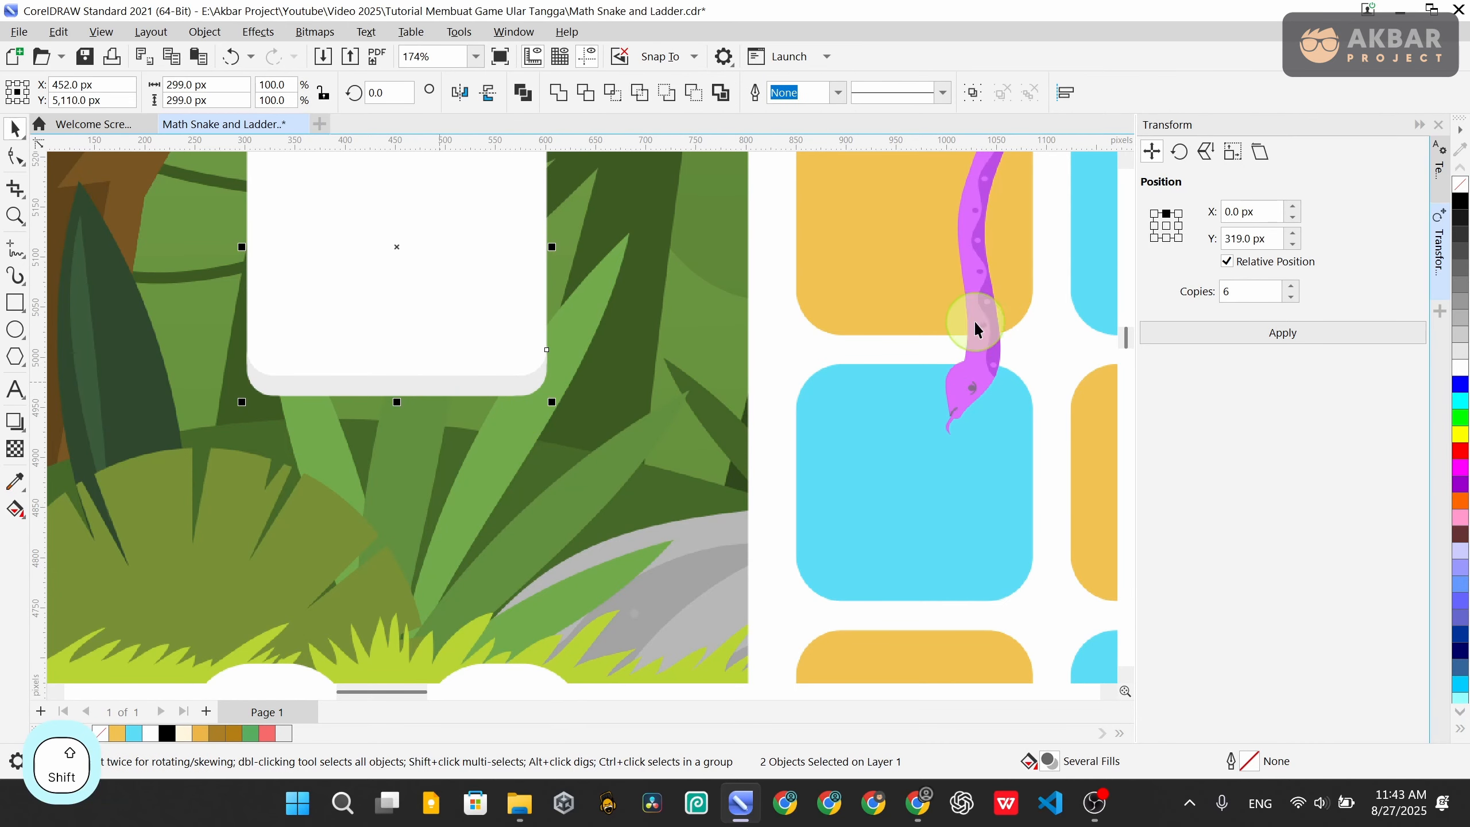
click(586, 95)
click(544, 400)
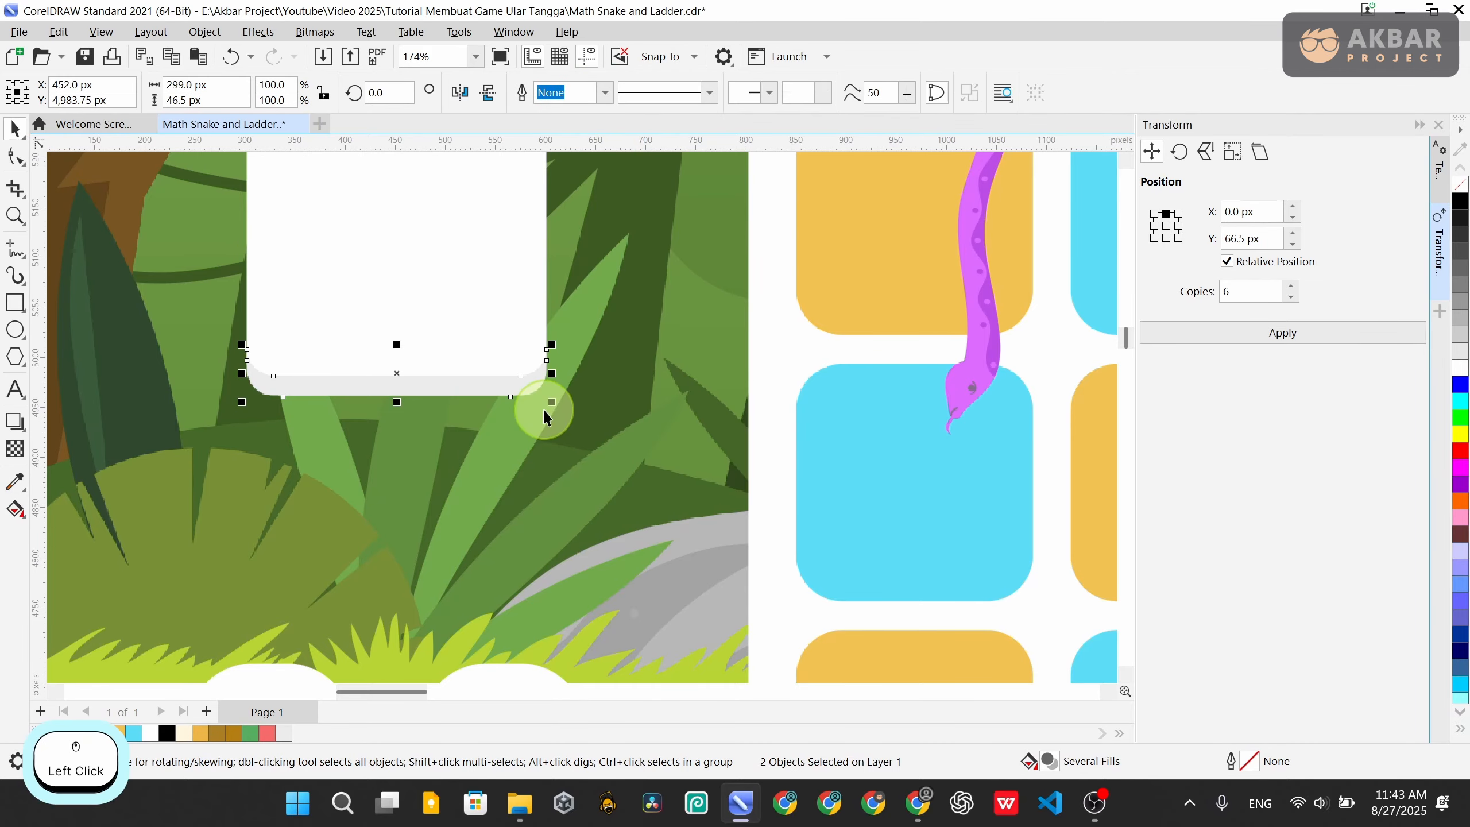
scroll(542, 400, up, 8)
click(520, 379)
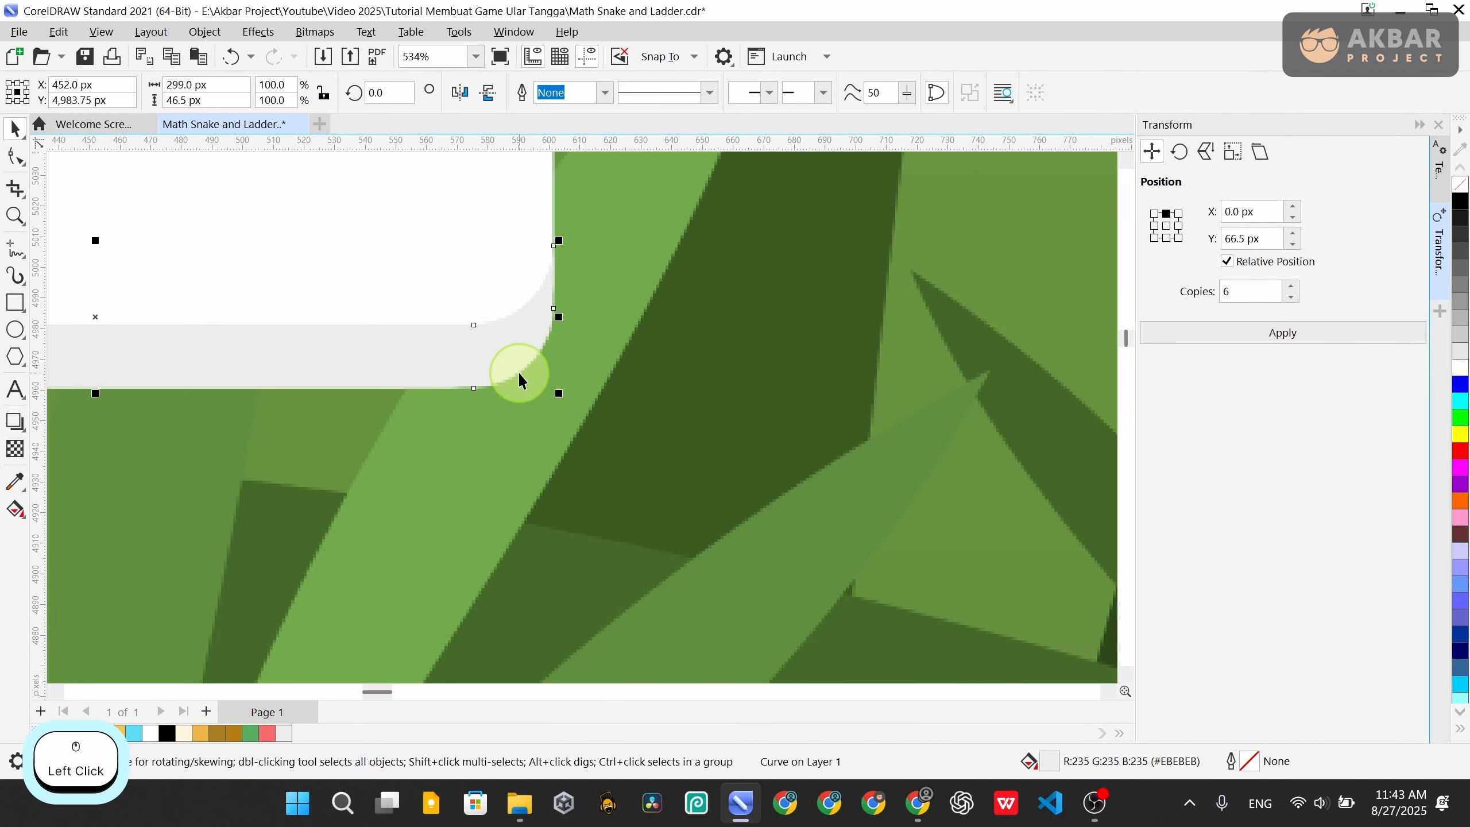
scroll(681, 368, down, 5)
scroll(574, 298, down, 2)
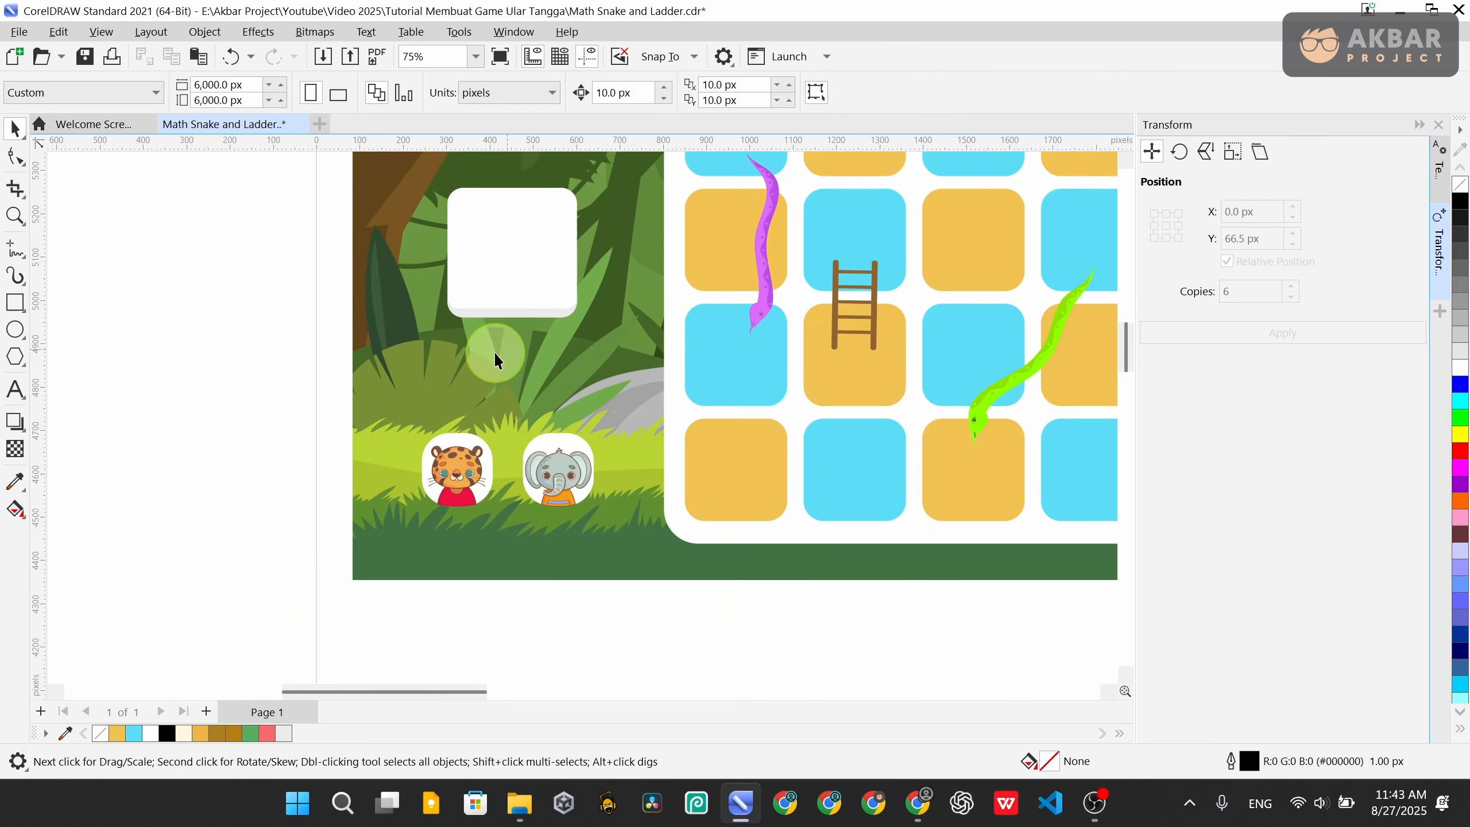
Save the Math Snake and Ladder drawing
click(292, 369)
scroll(292, 376, down, 4)
key(ctrl+s)
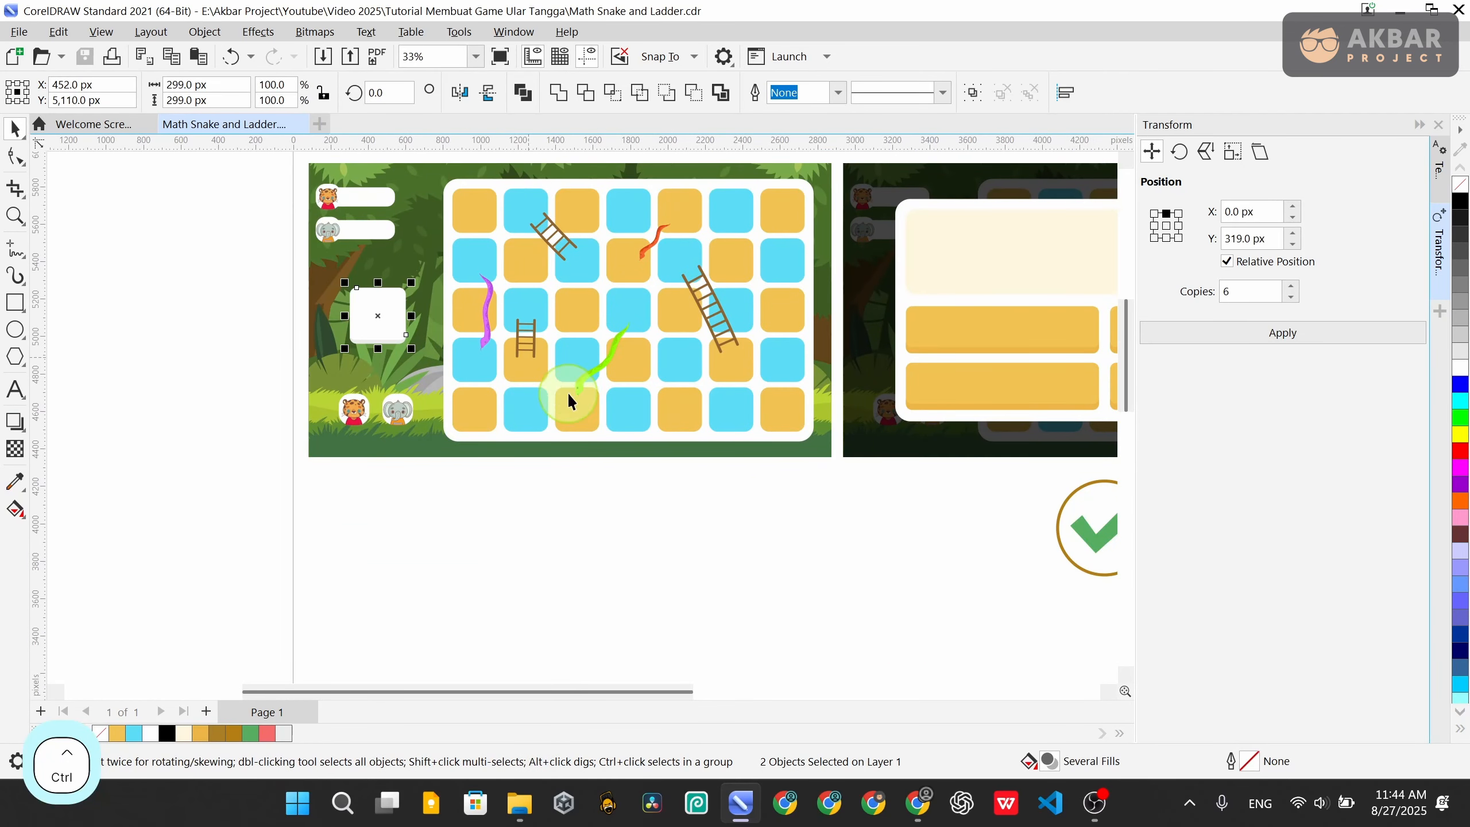
Copy the tile with its gray strip and move the copy straight down below the game screen, to about Y 4,131.5 px
key(ctrl+c)
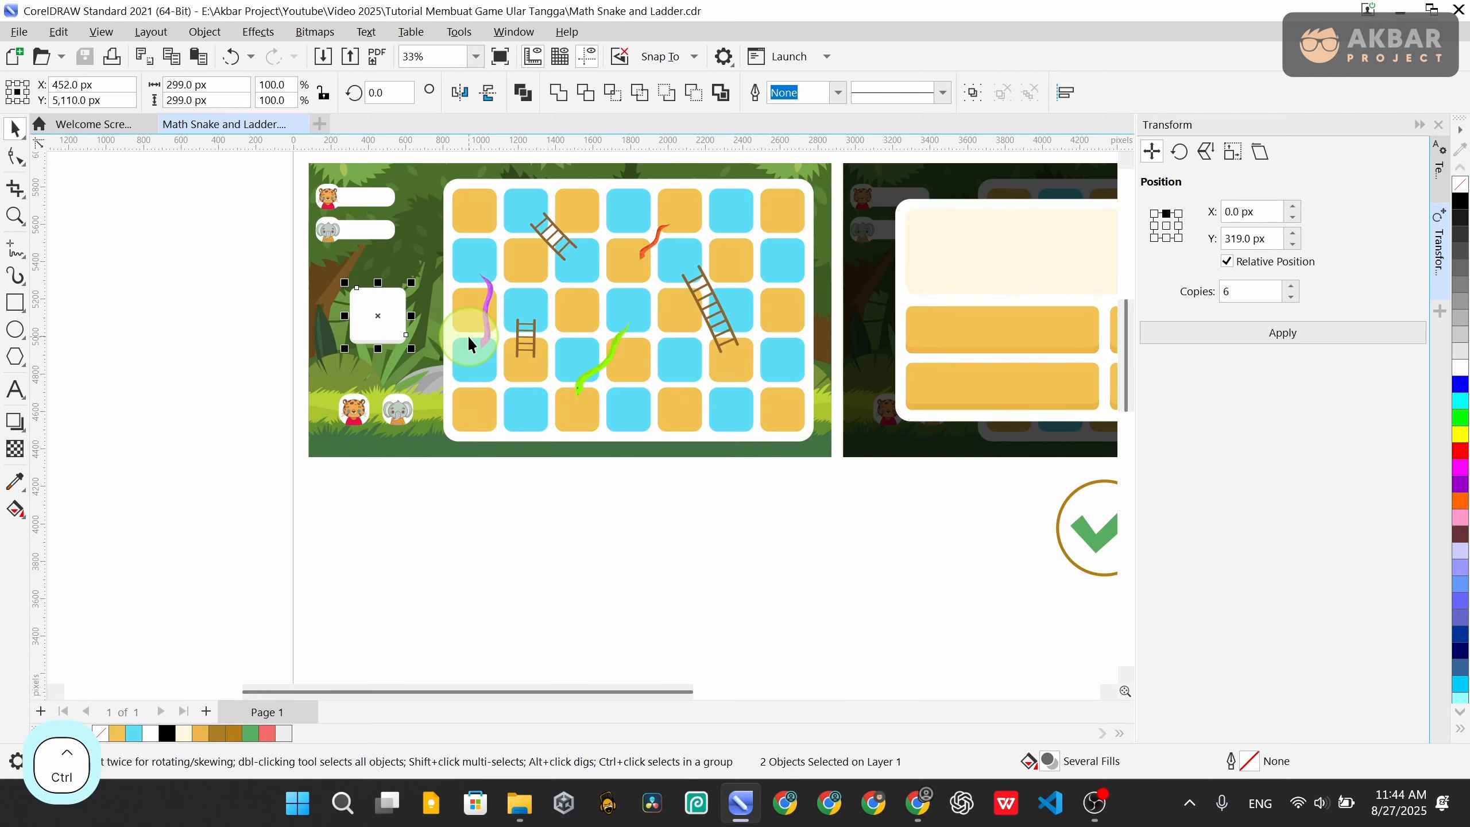
key(ctrl+v)
drag(388, 324, 398, 507)
scroll(388, 541, up, 2)
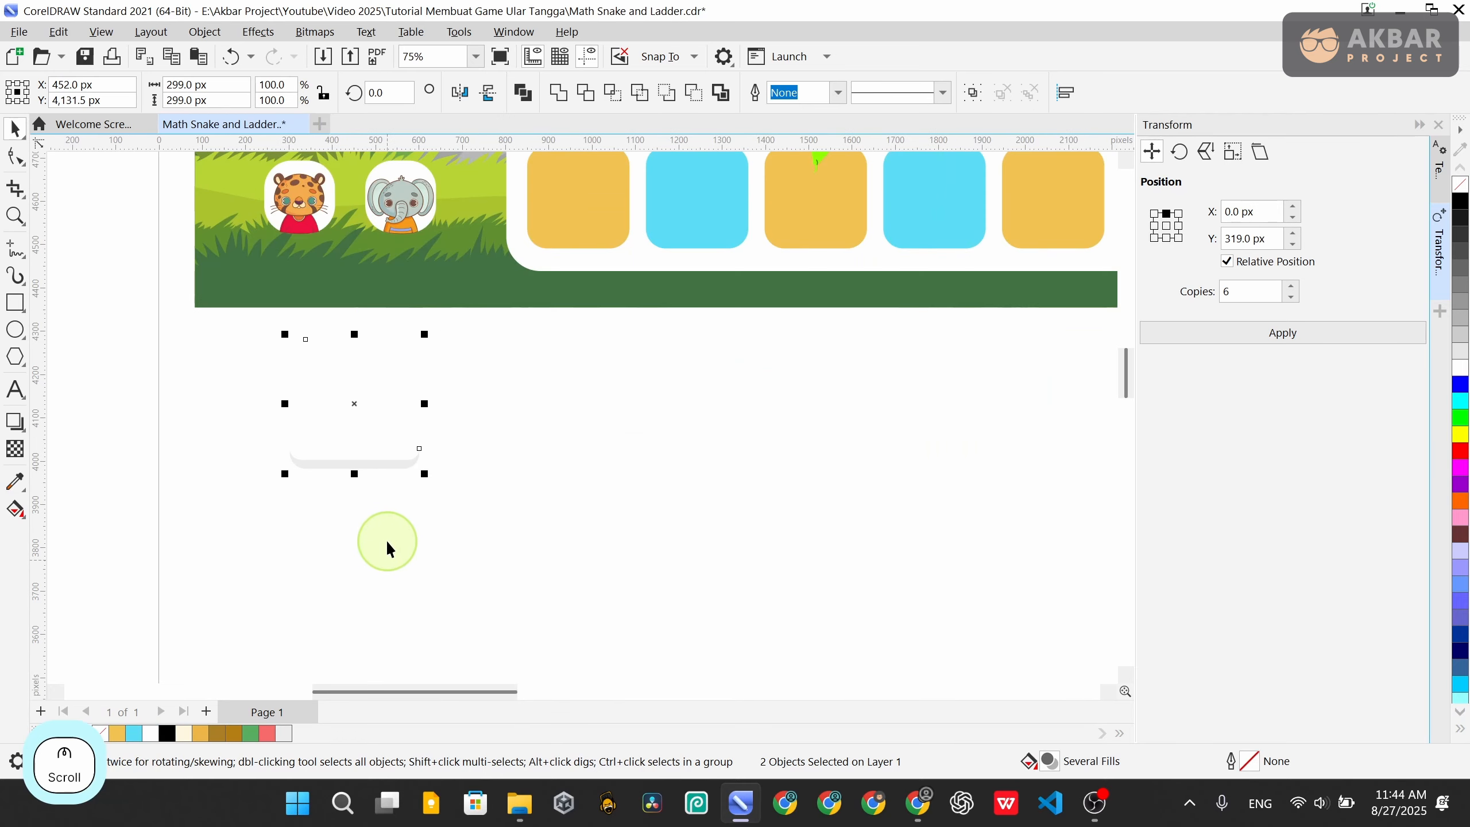
scroll(374, 476, down, 3)
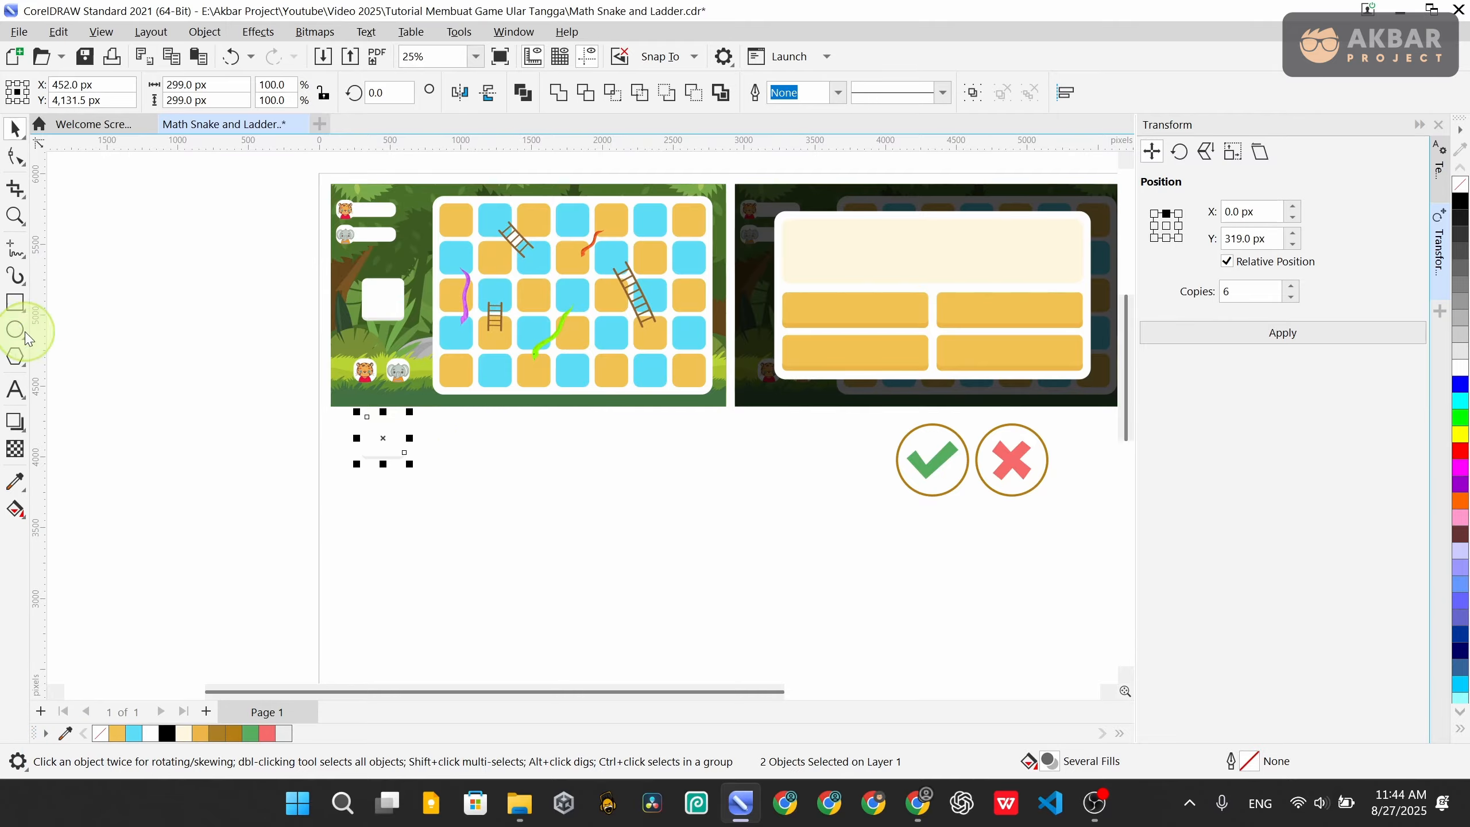
Draw a rectangle about 2,831 by 674 px below the game screen, fill it gray #B3B3B3 and remove its outline
click(15, 301)
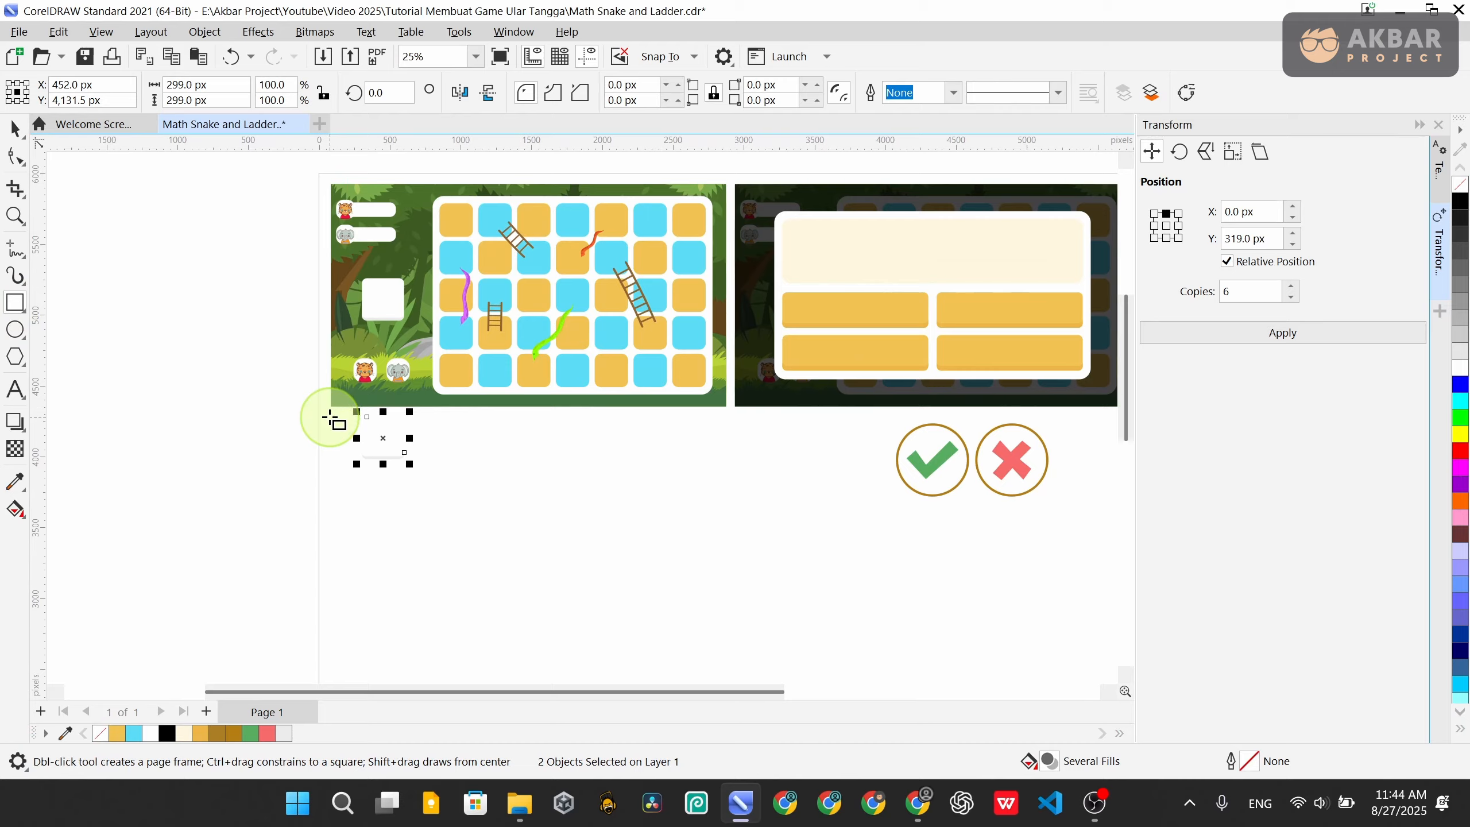
drag(330, 417, 730, 512)
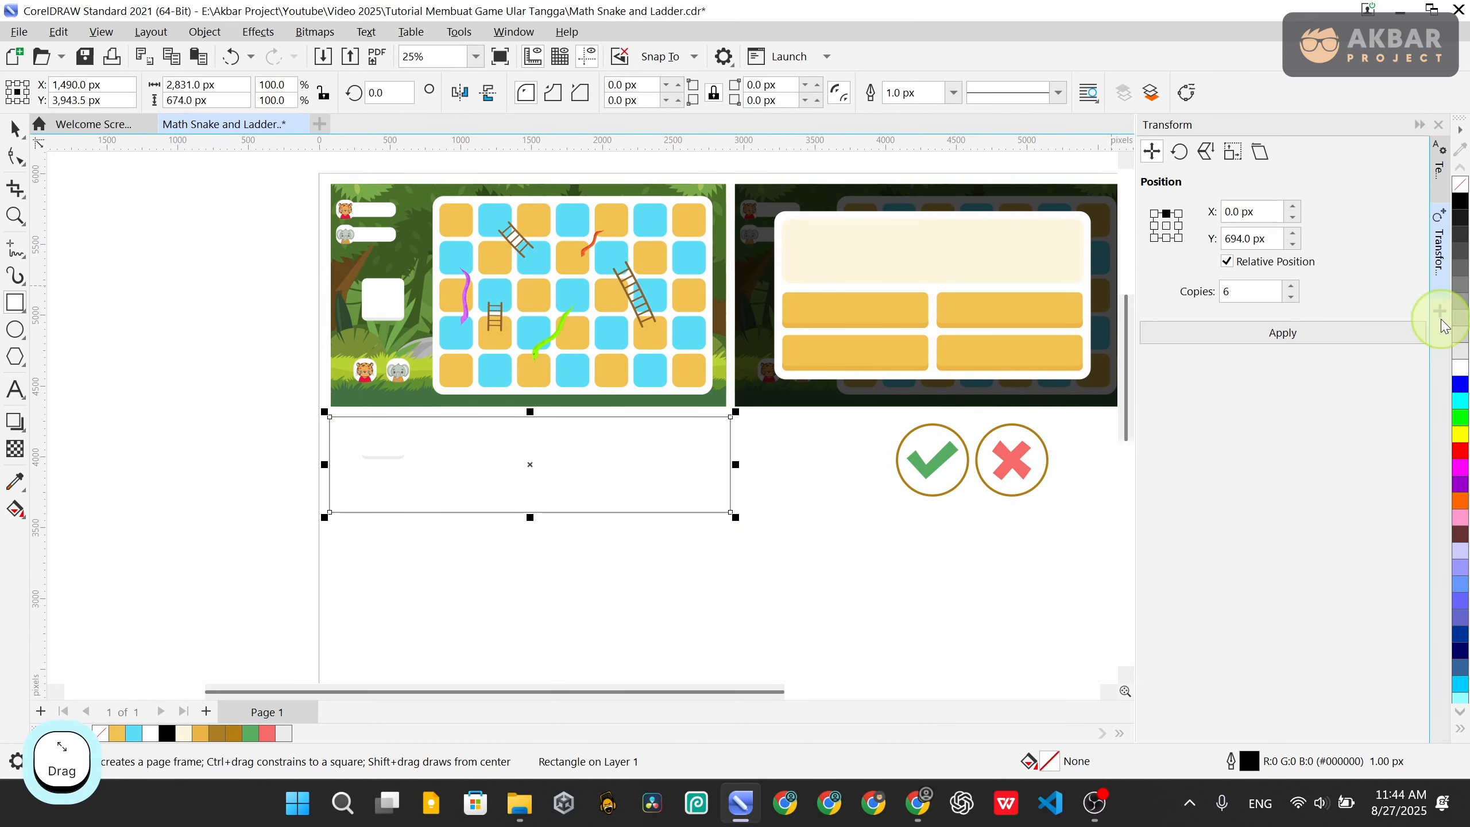
click(1460, 338)
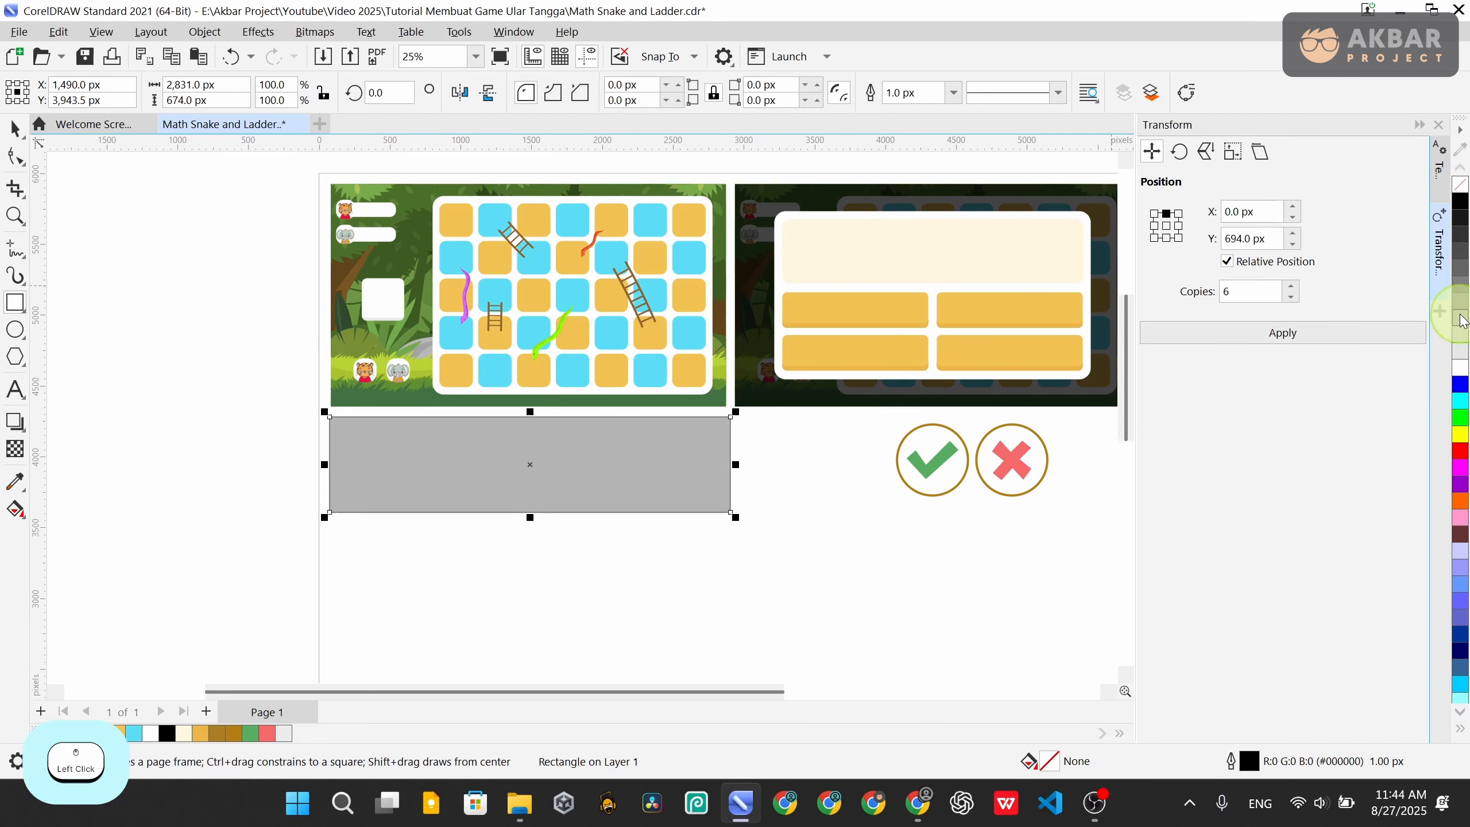
right_click(1460, 184)
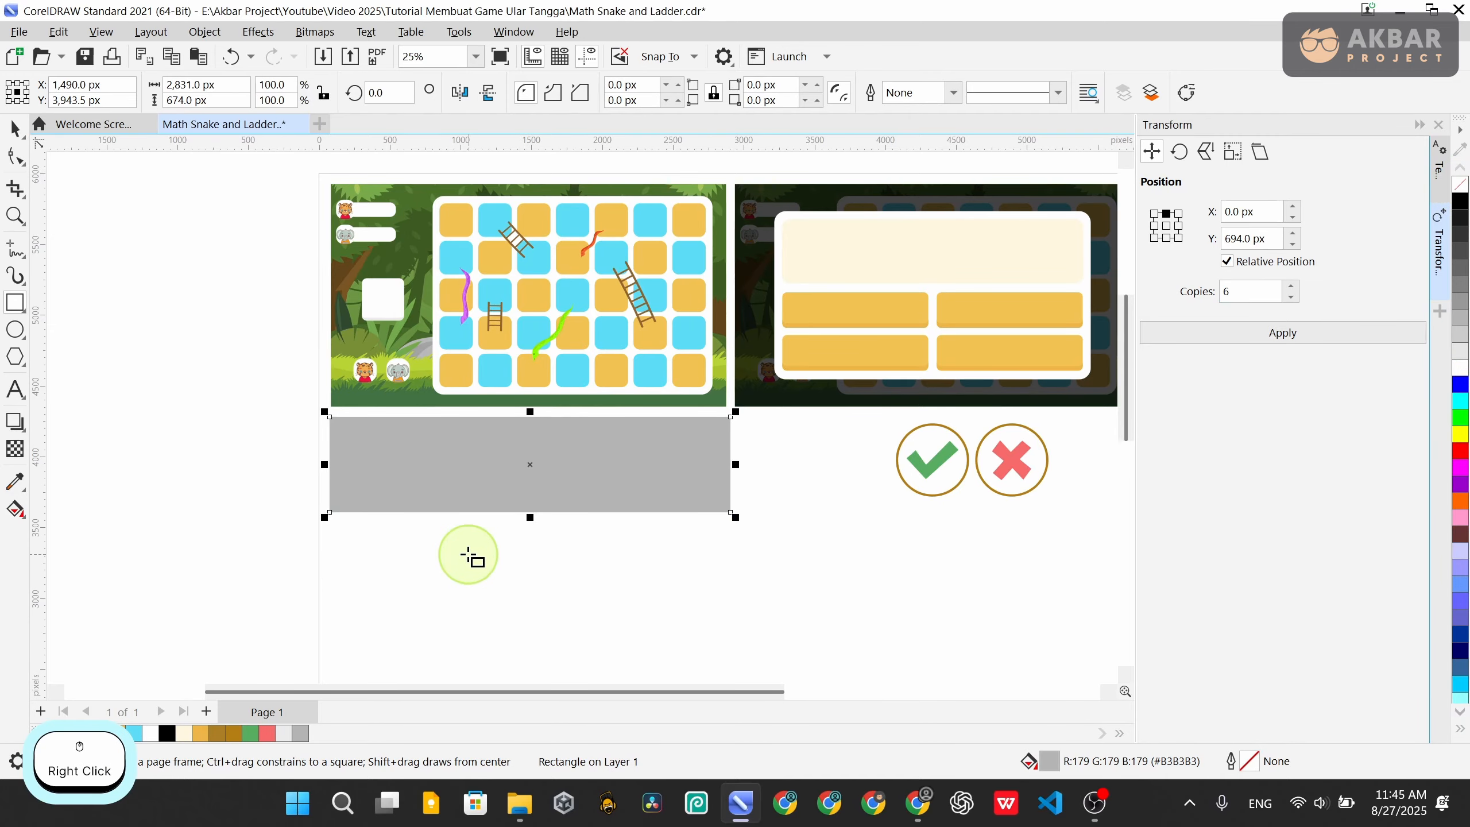
Select the copied tile hidden under the gray rectangle and bring it in front of the rectangle
click(15, 128)
right_click(585, 467)
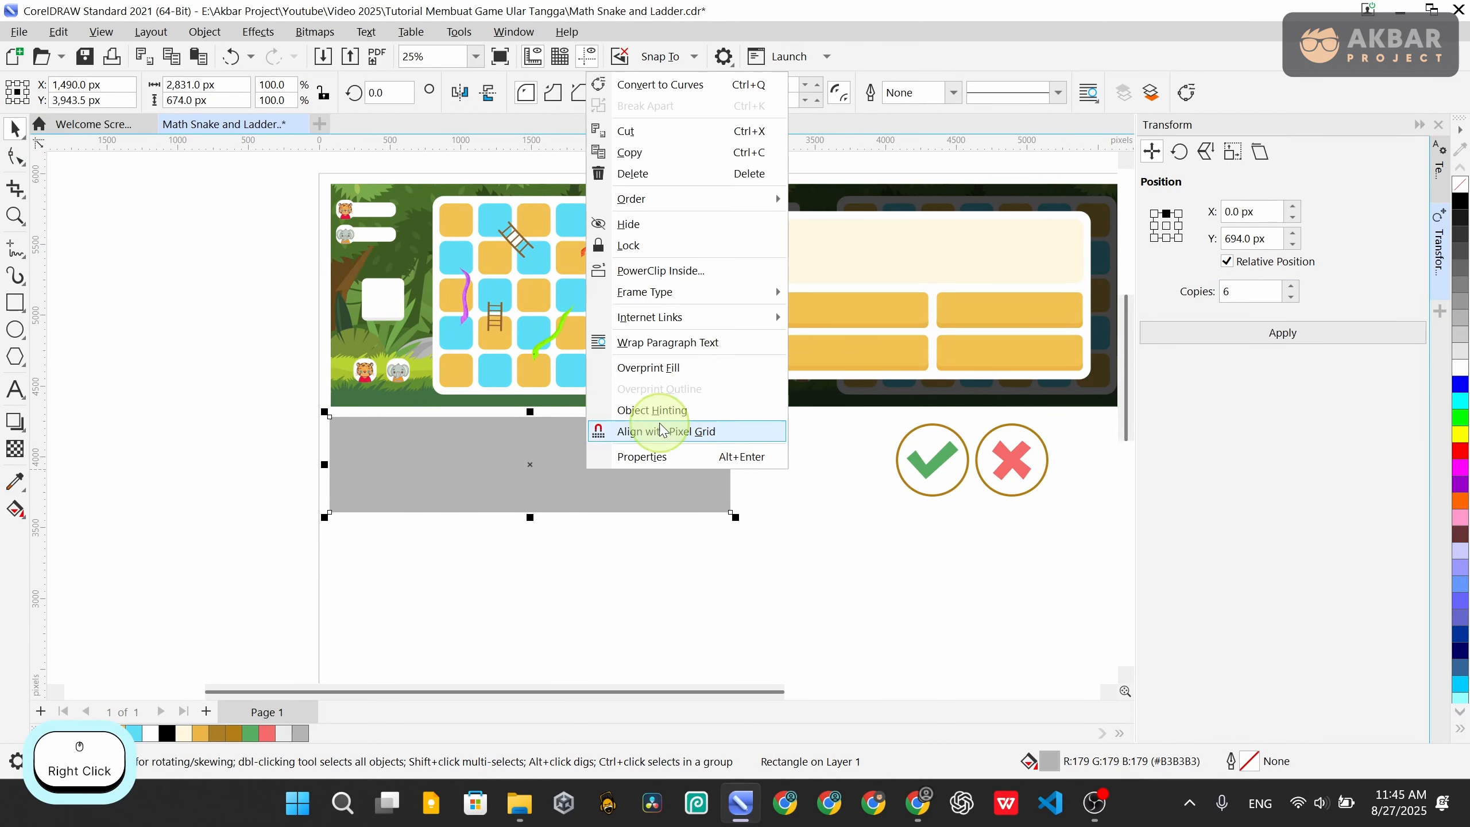
click(434, 538)
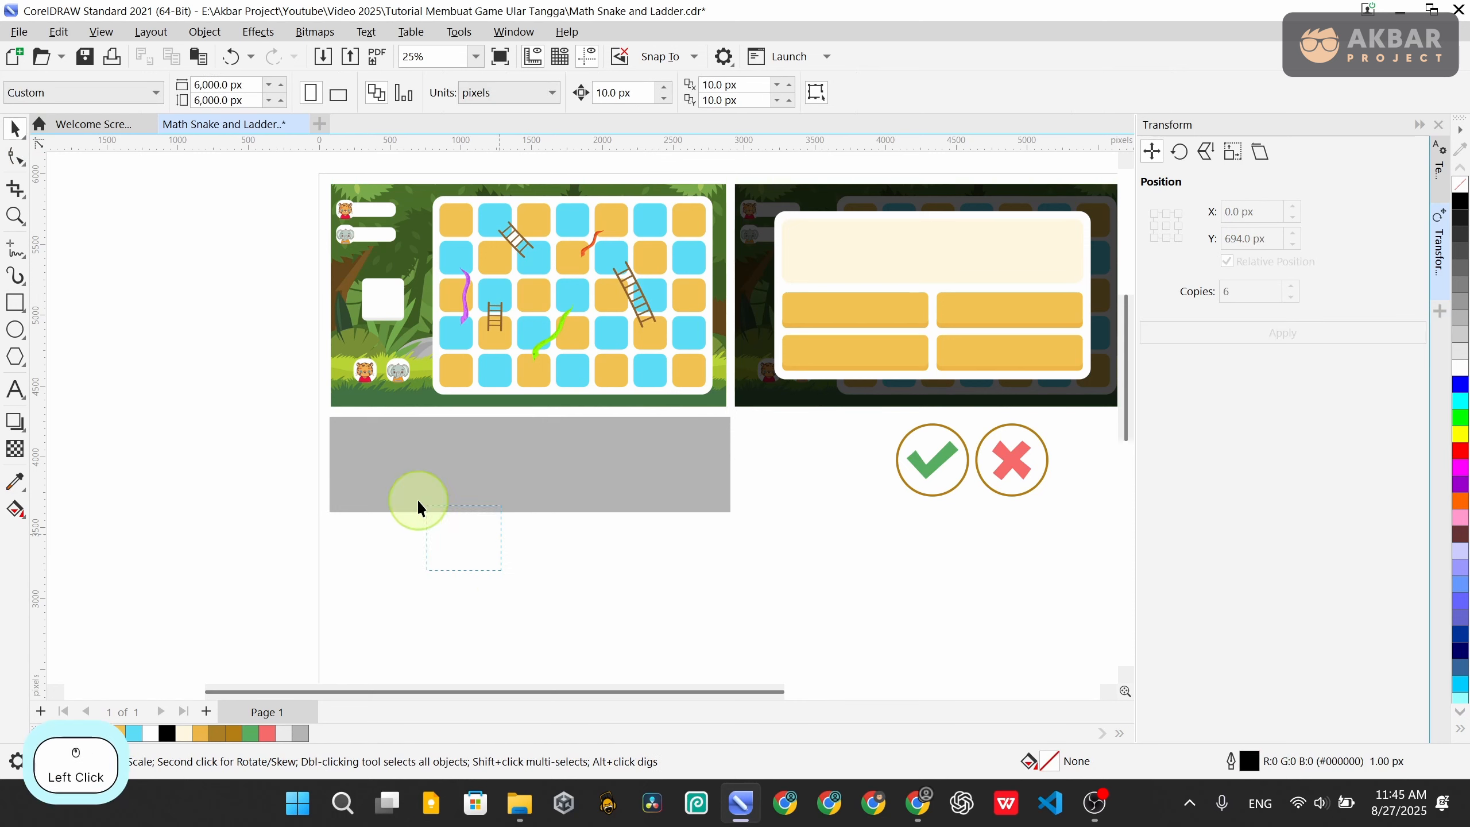
drag(418, 505, 302, 408)
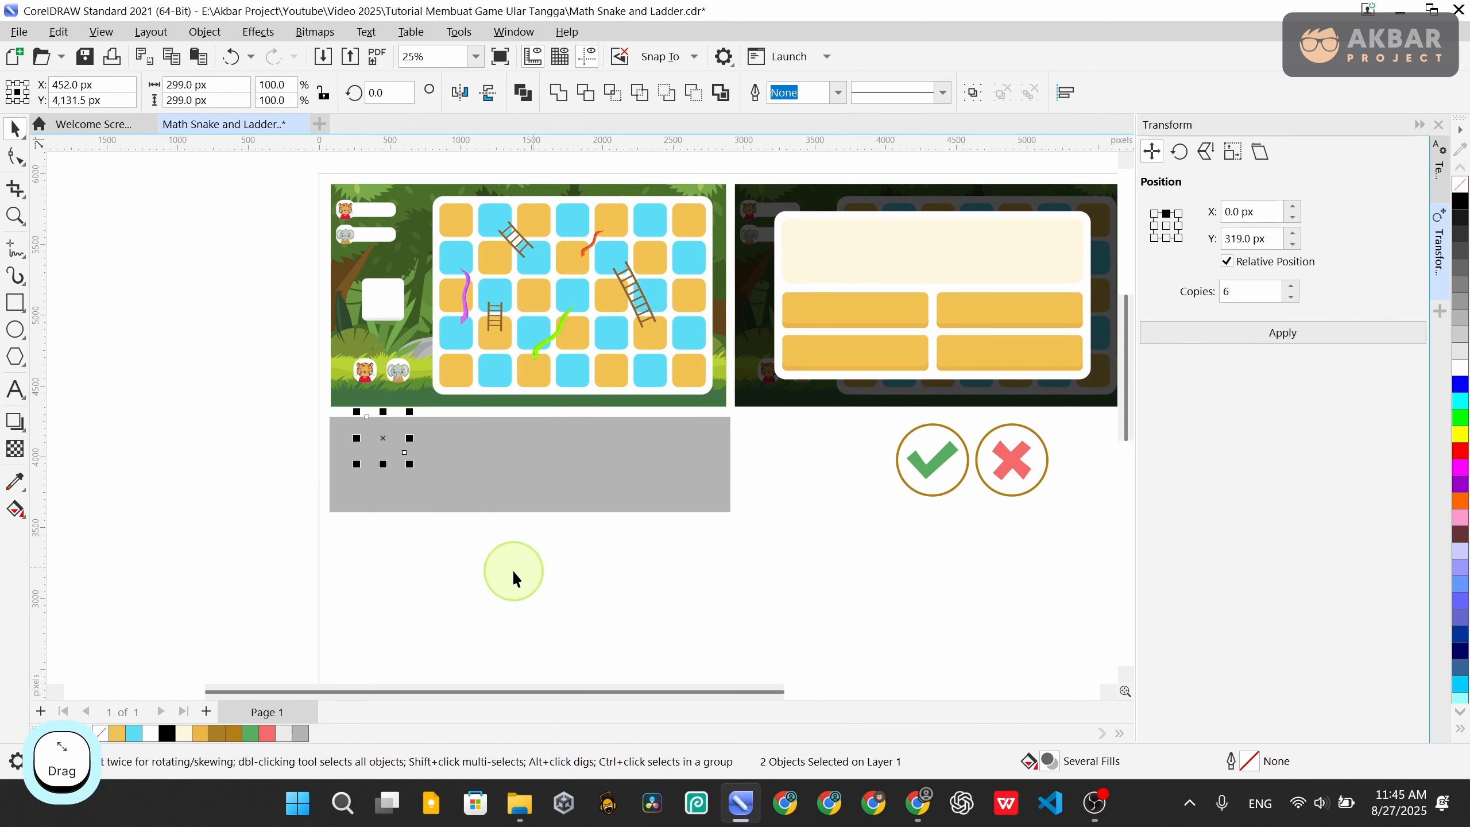
click(475, 564)
drag(476, 581, 238, 394)
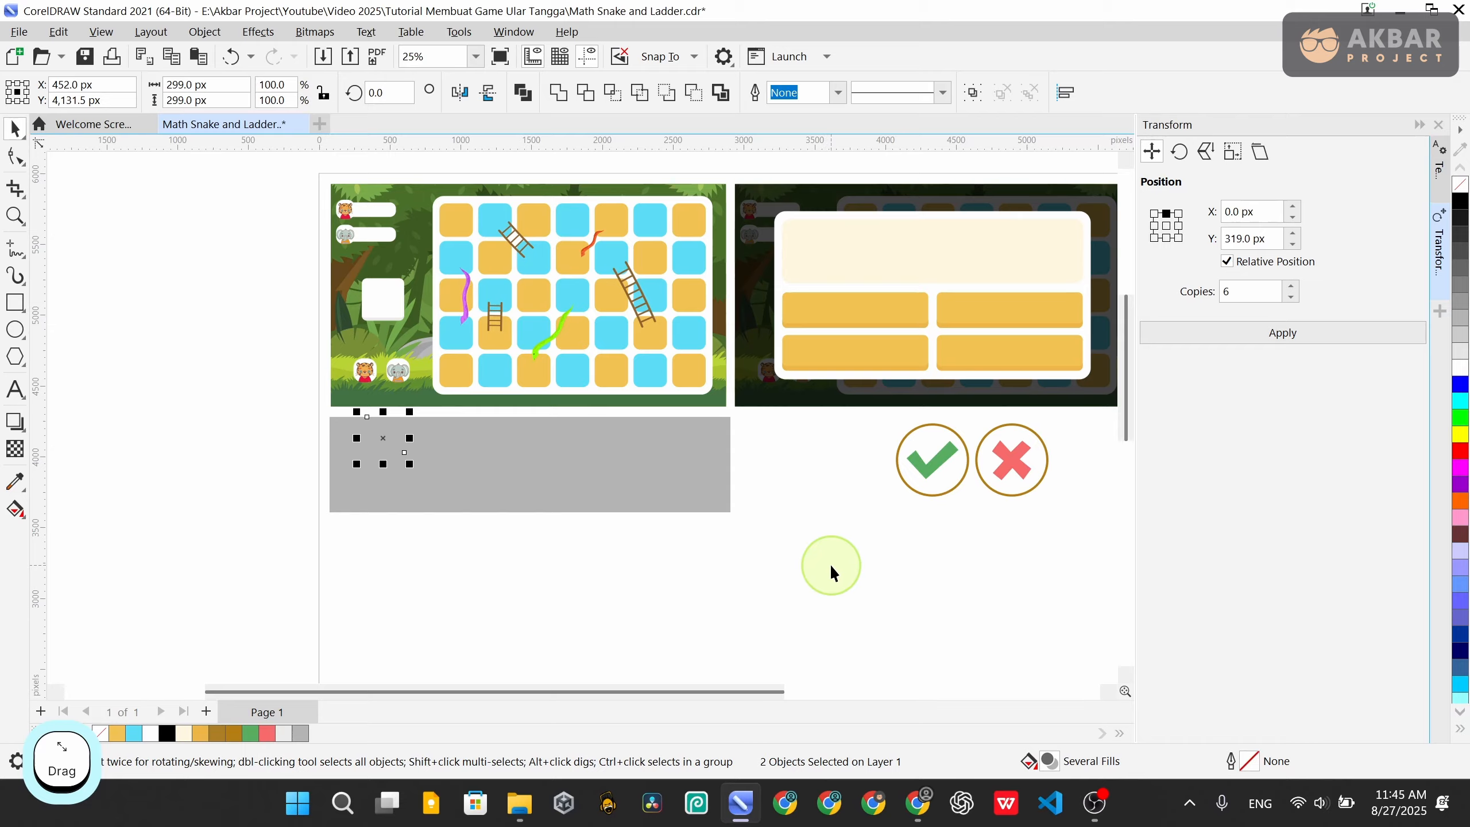
scroll(257, 526, up, 1)
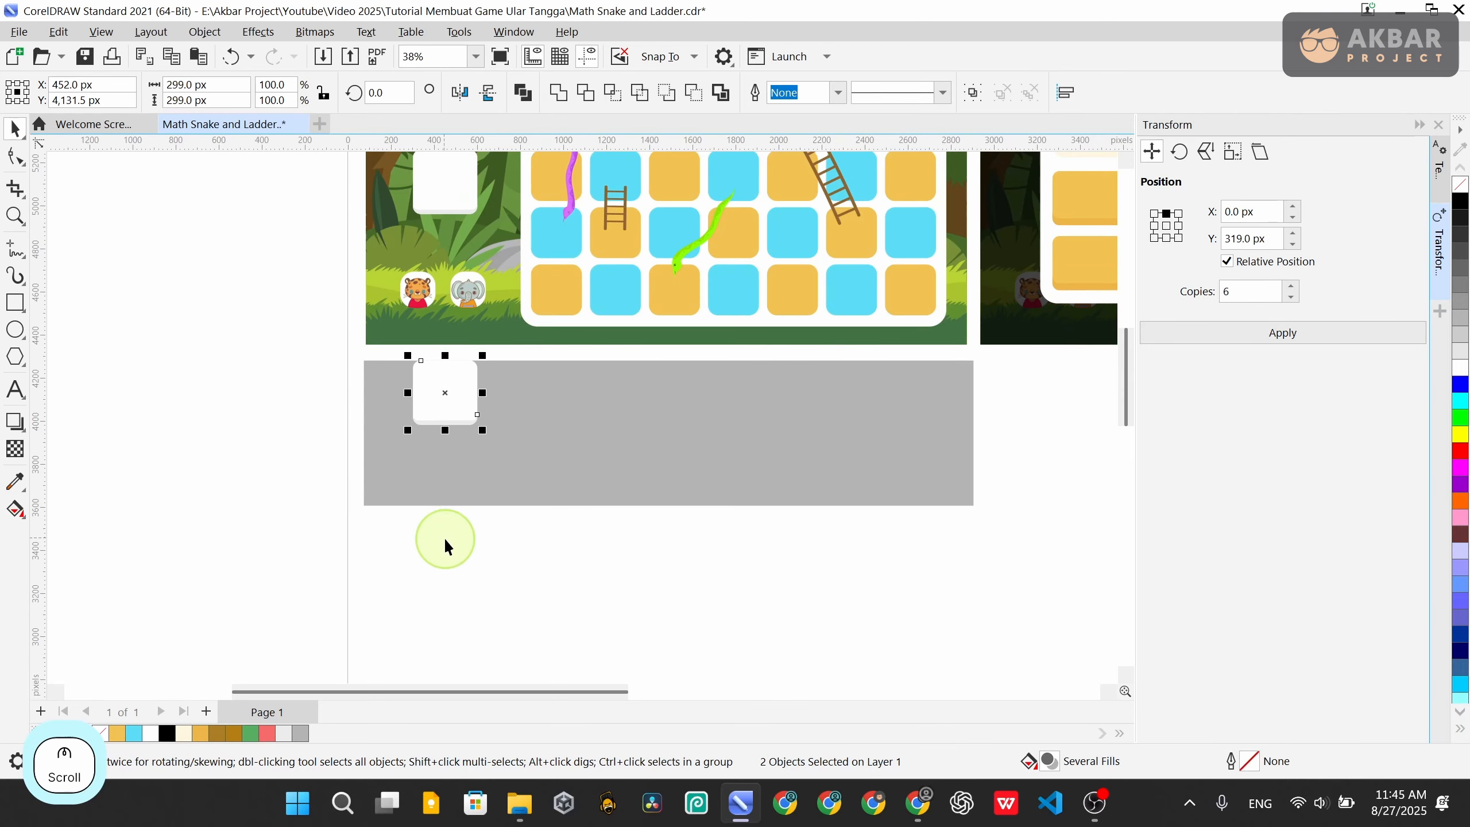
Move the tile copy with its gray strip straight down inside the gray rectangle, to about Y 3,950.1 px
click(537, 564)
drag(537, 564, 383, 342)
drag(440, 390, 447, 426)
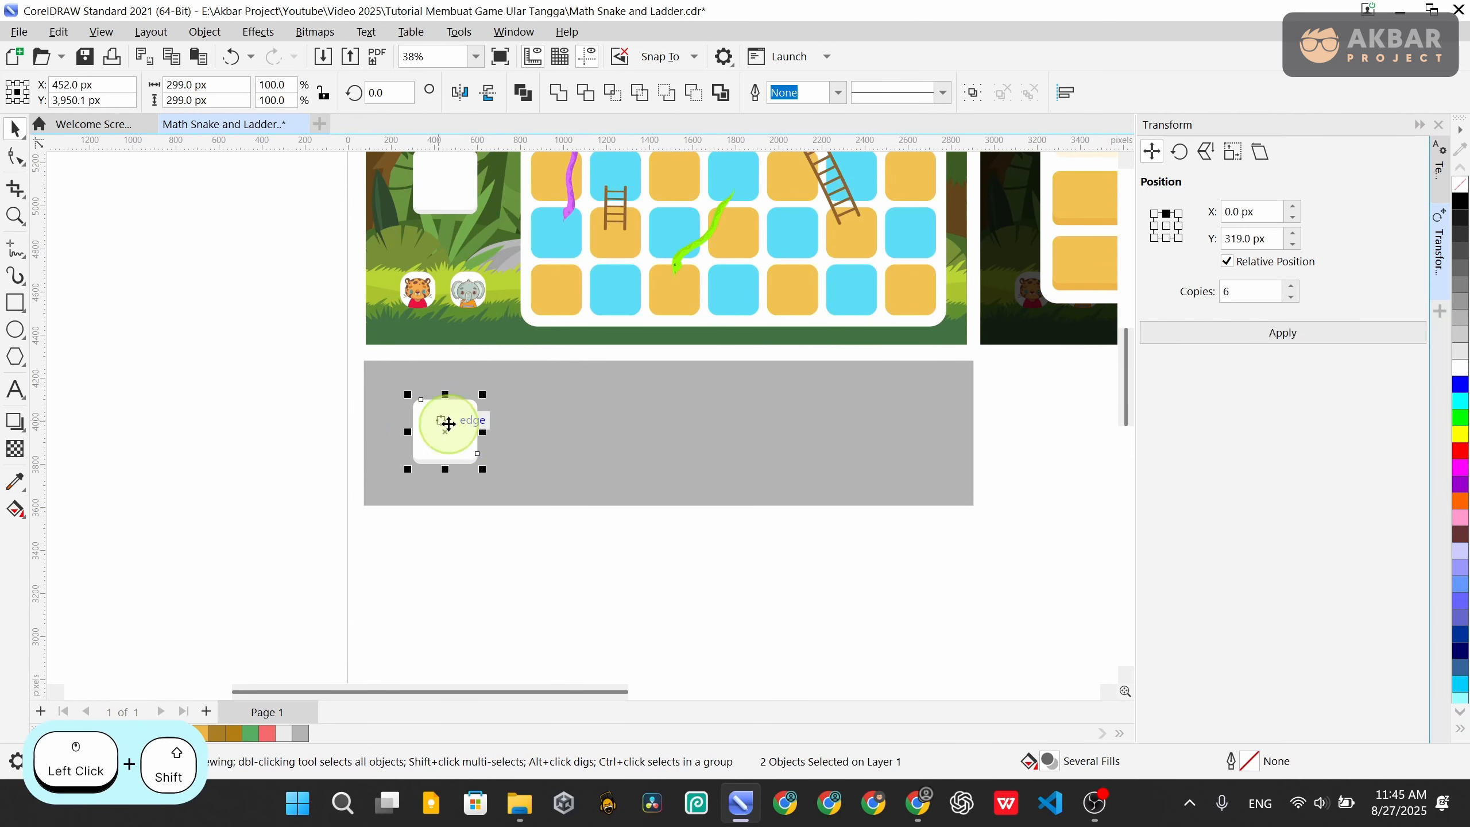
click(528, 566)
Draw a circle about 75 px in diameter on the tile copy and center it on the tile
scroll(488, 437, up, 1)
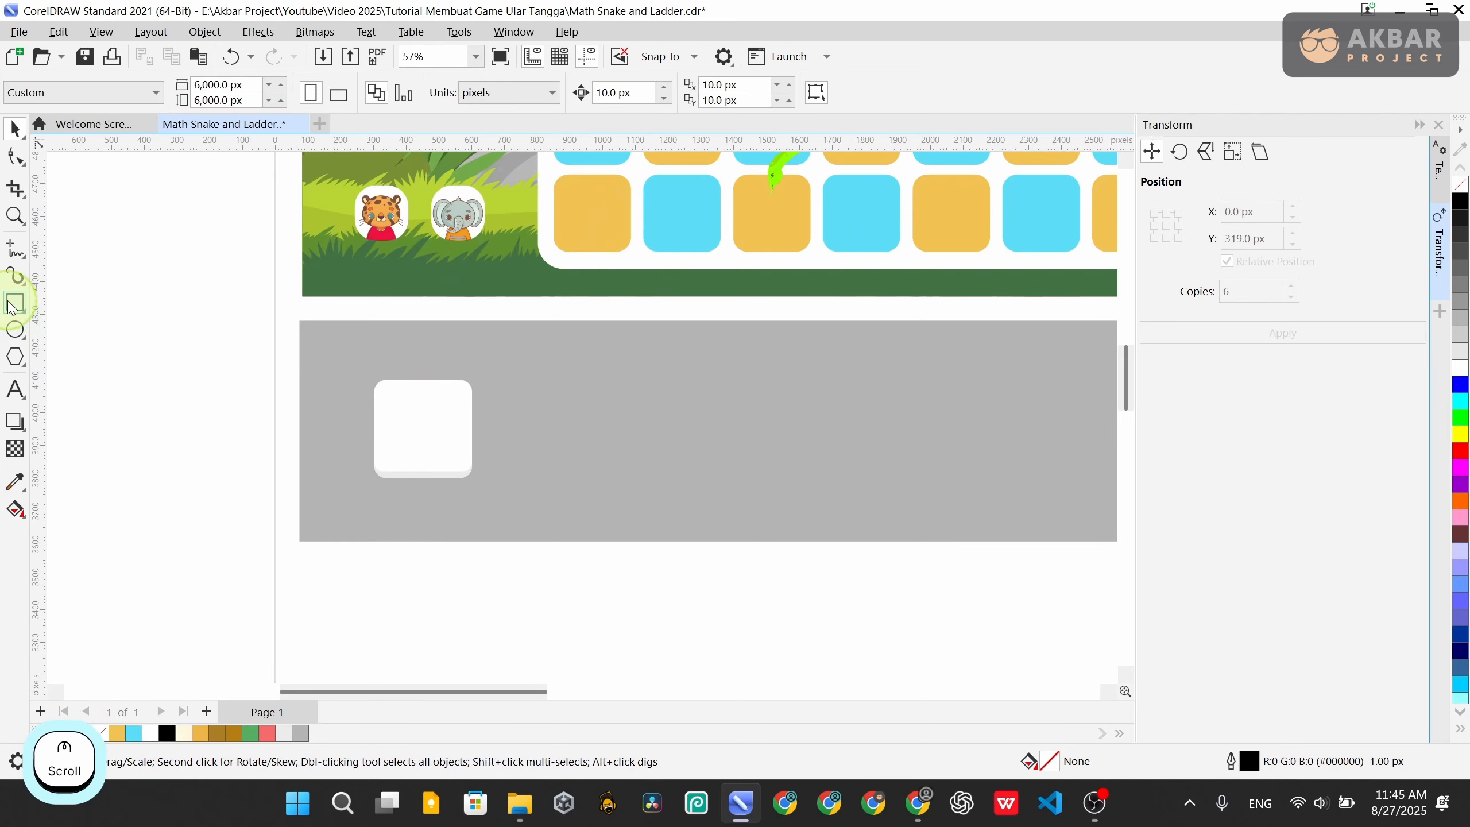
click(14, 330)
scroll(432, 427, up, 1)
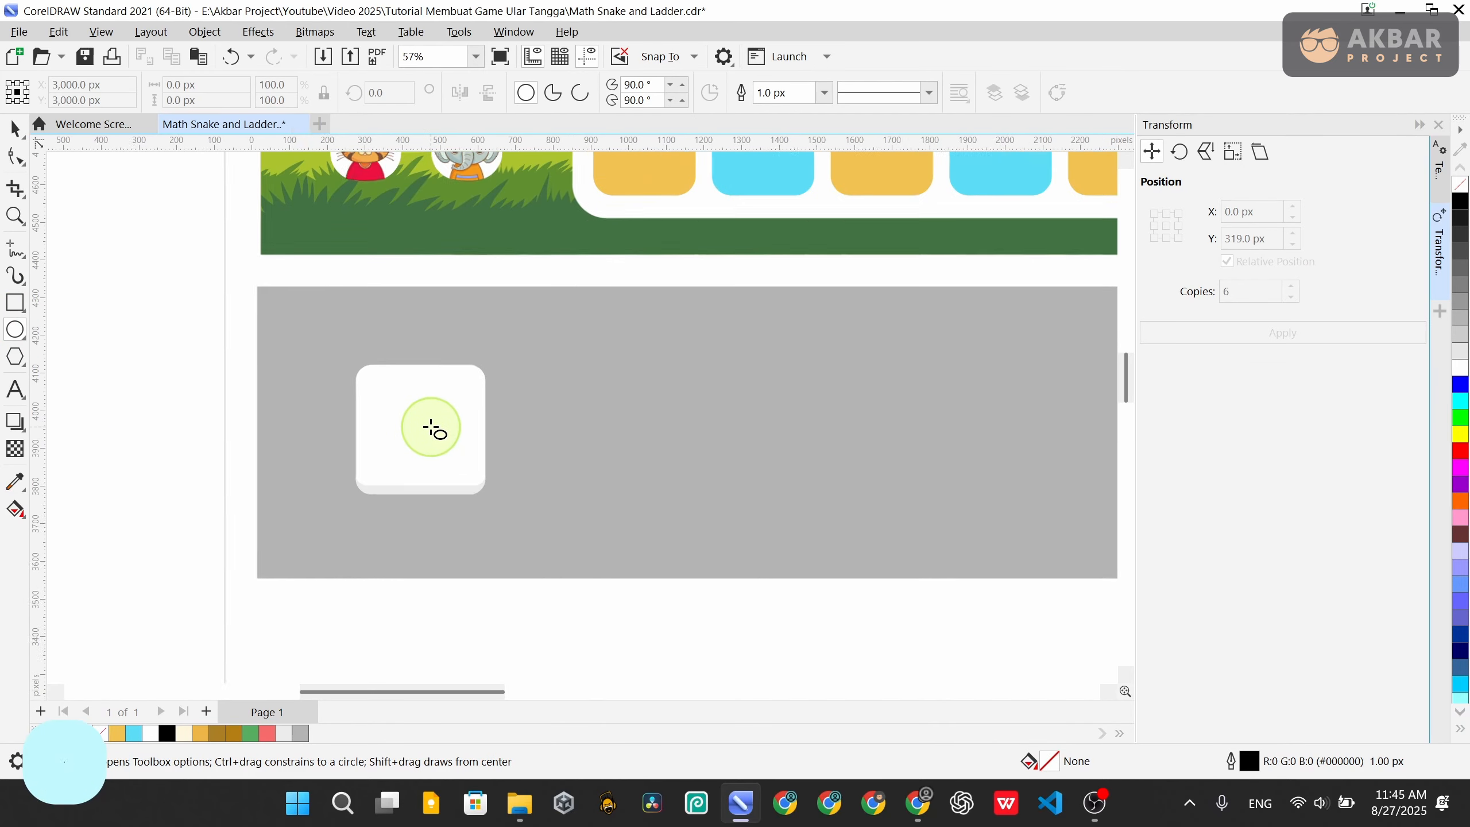
drag(403, 407, 434, 437)
click(15, 129)
shift+click(469, 409)
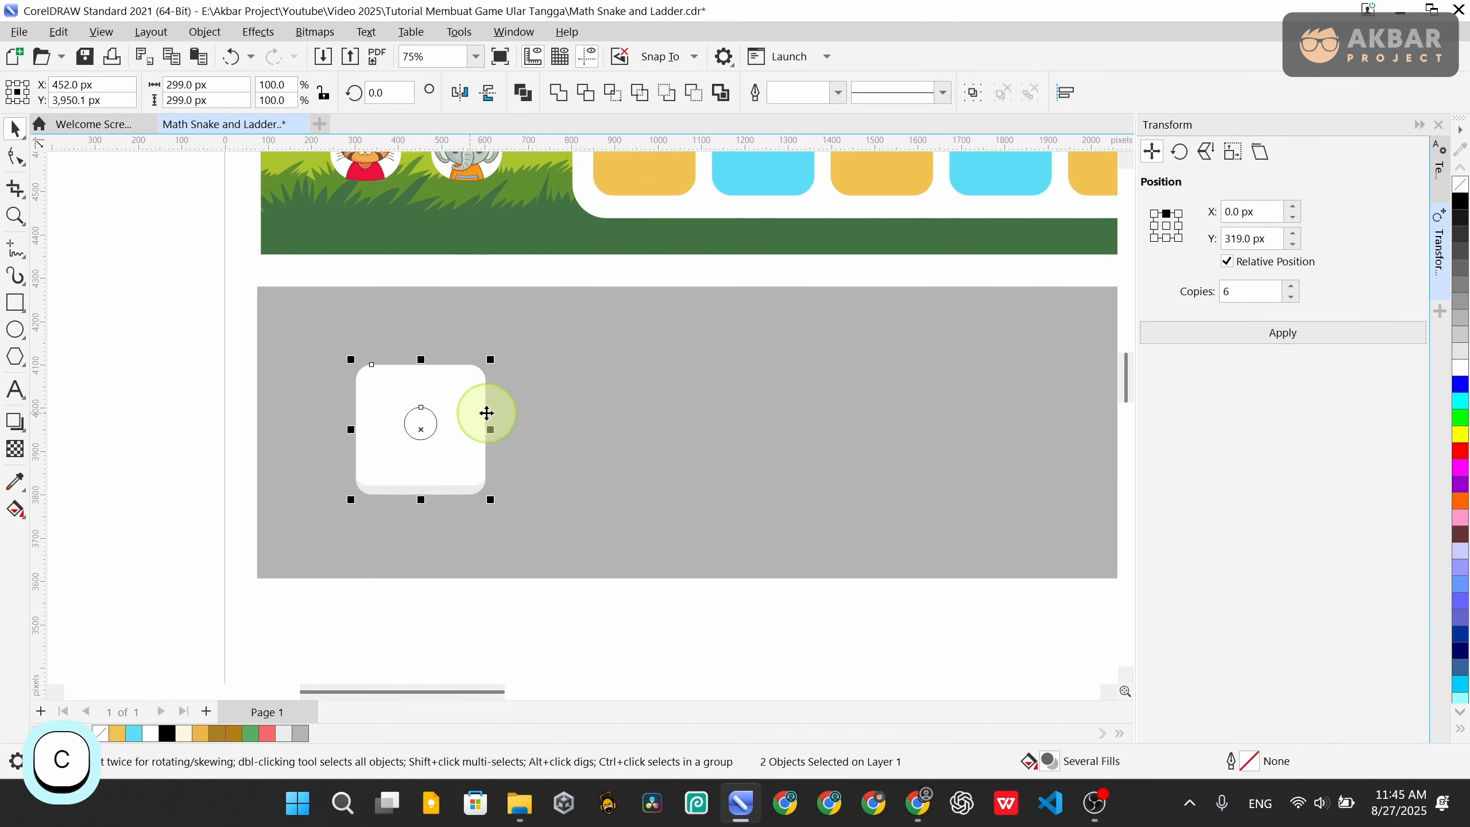
shift+click(490, 417)
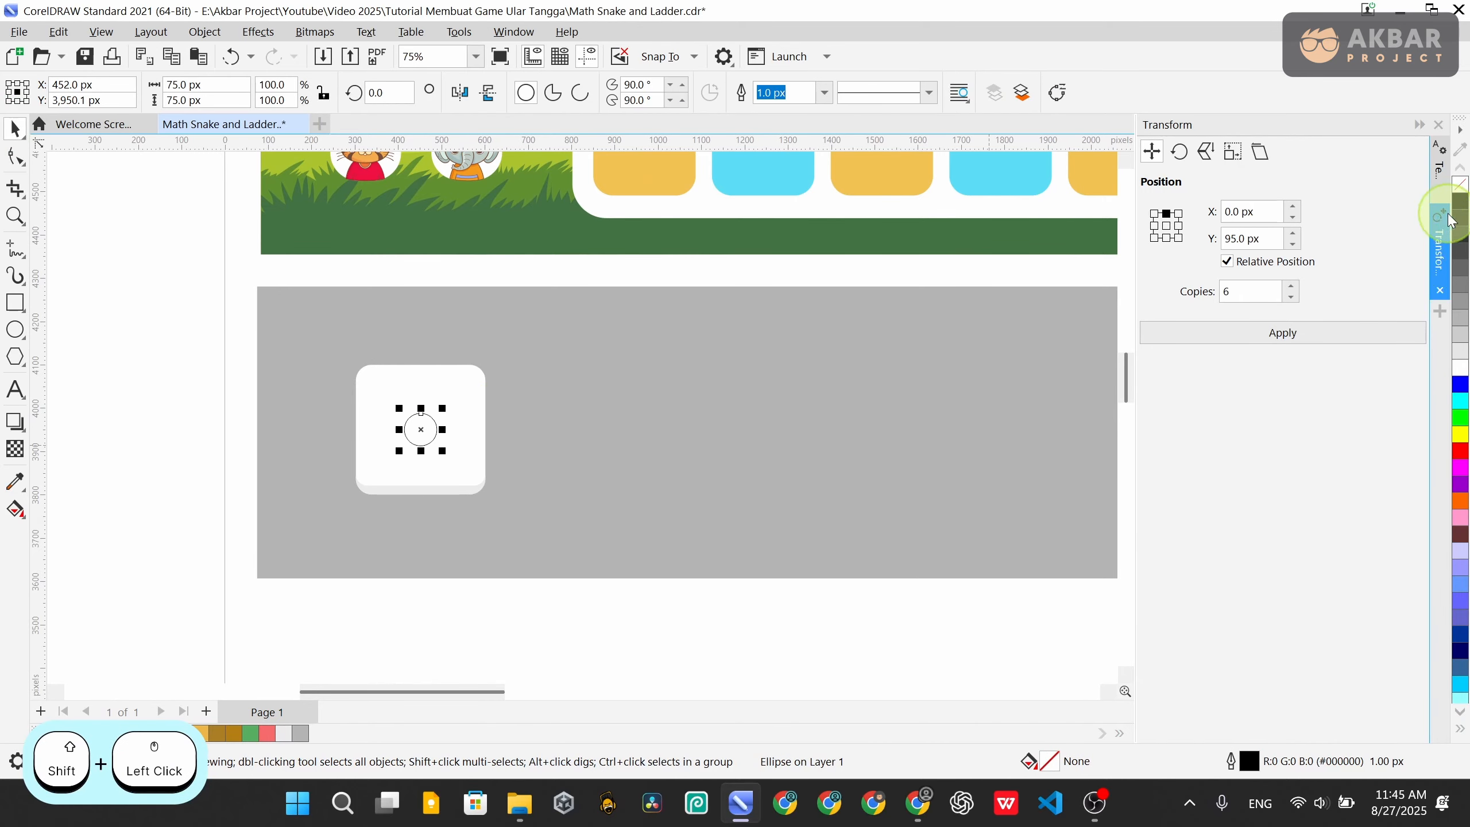
Fill the circle on the tile with black and remove its outline
click(1463, 202)
right_click(1461, 184)
scroll(486, 383, down, 3)
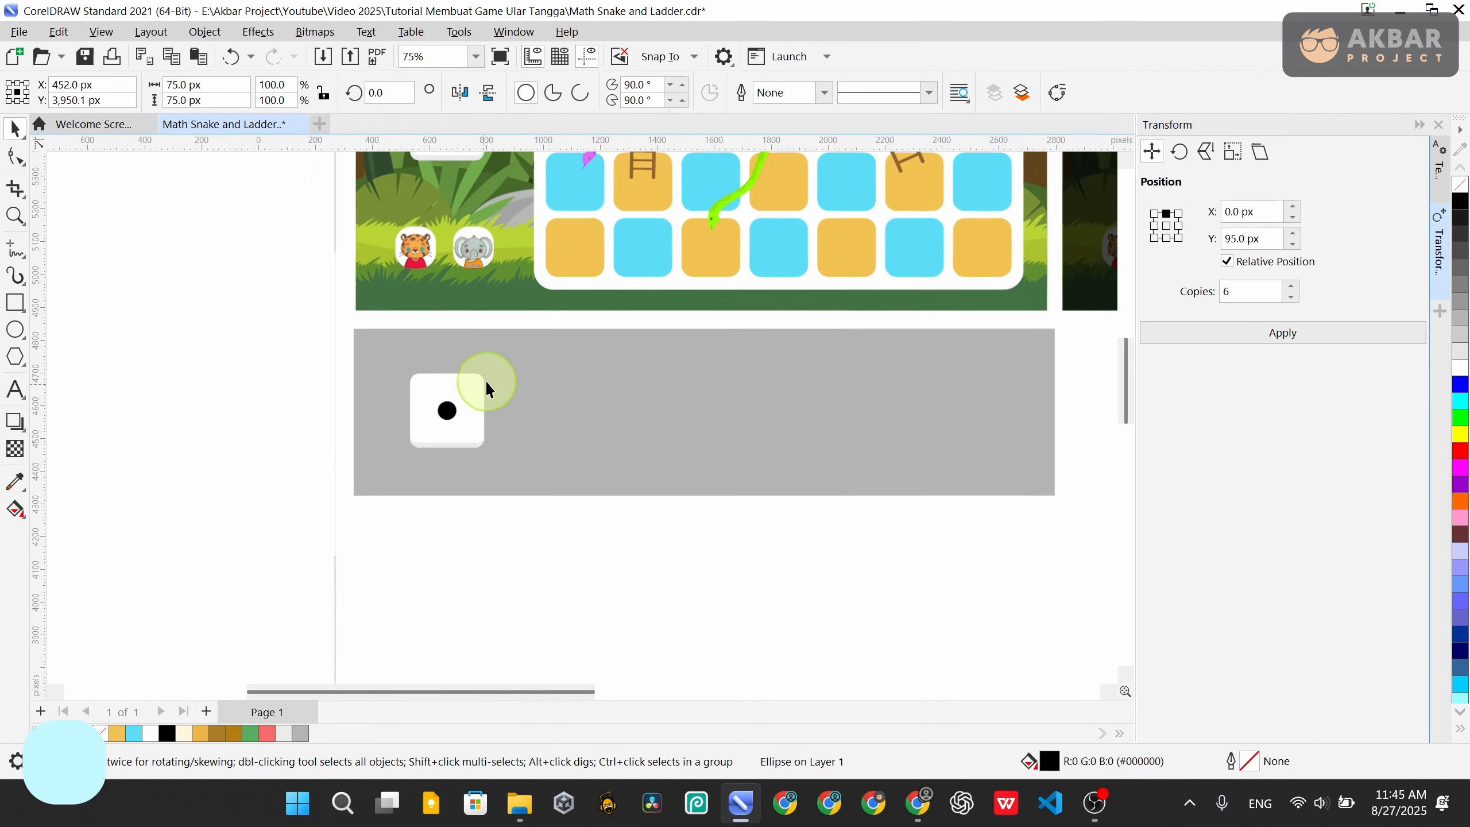
right_click(1462, 191)
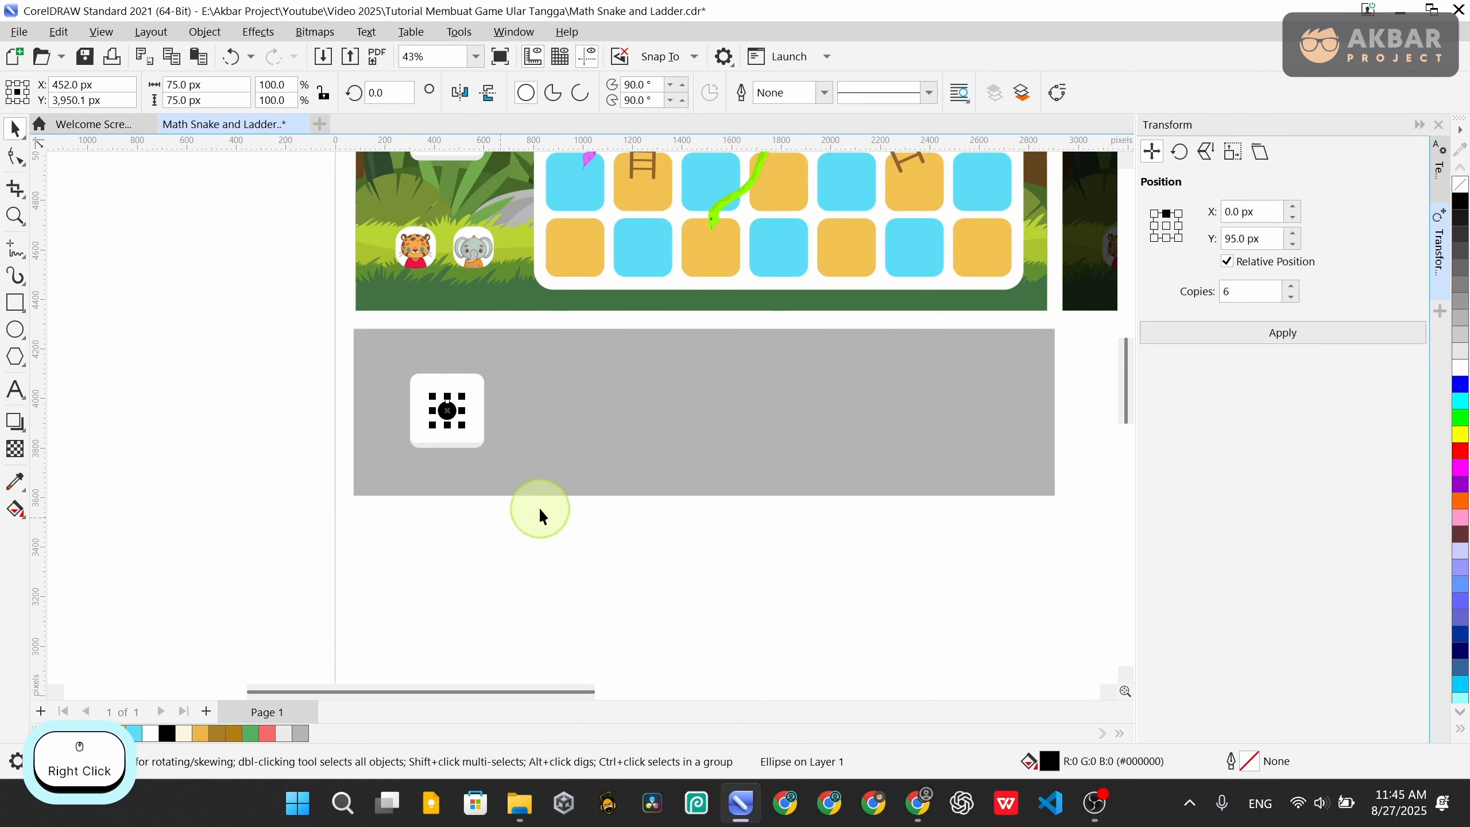
Copy the one-dot tile and place the copy just to its right, at about X 793.5 px
drag(581, 539, 380, 353)
drag(457, 418, 578, 443)
right_click(541, 415)
click(548, 463)
Shrink the second tile's dot to about 58 px and copy it alongside, making a pair about 142 px wide
scroll(542, 414, up, 5)
click(512, 408)
right_click(556, 410)
shift+click(480, 414)
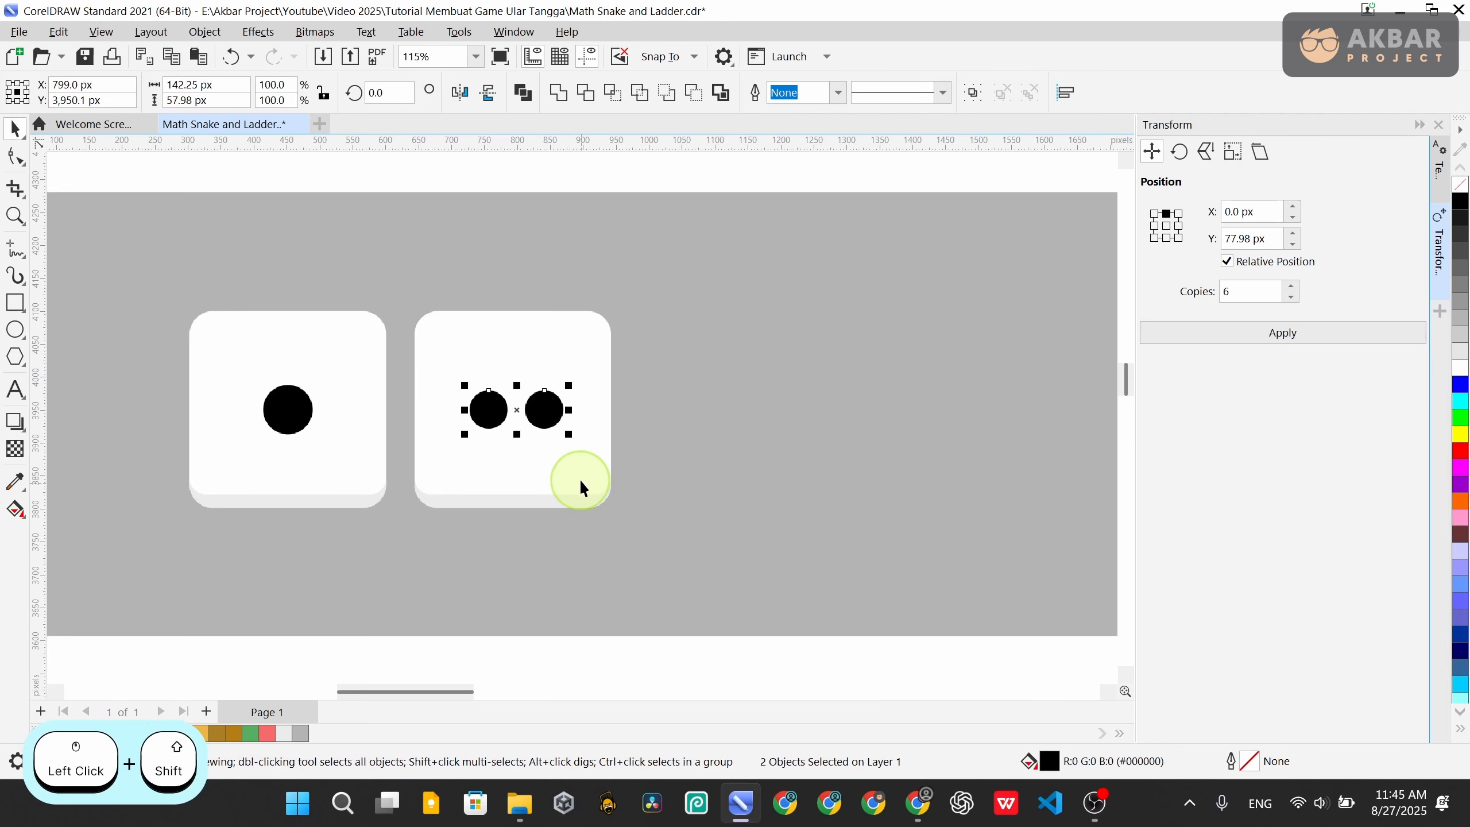
Group the second tile's two dots and center the group horizontally on the tile
key(ctrl+g)
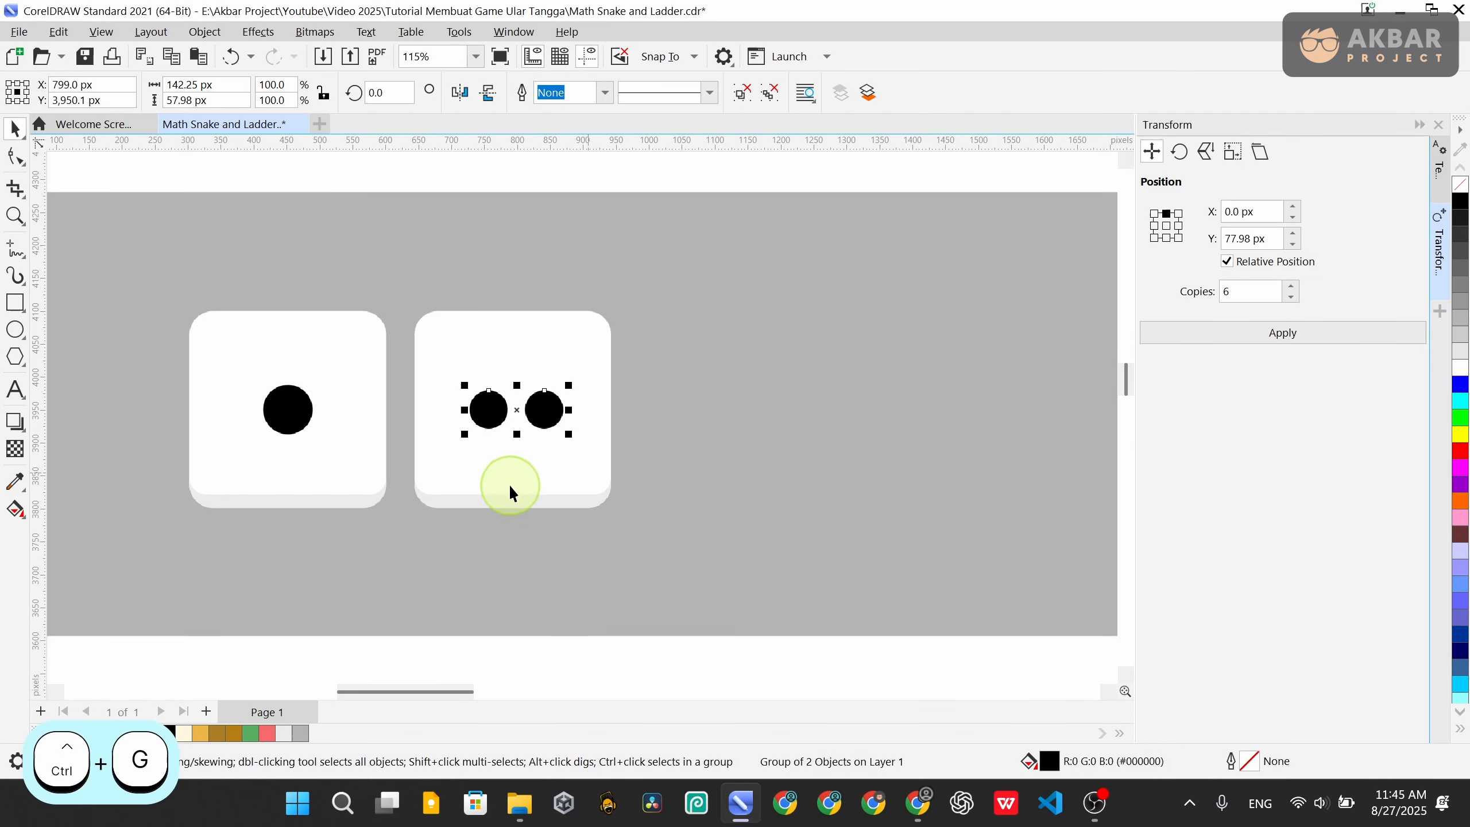
shift+click(555, 469)
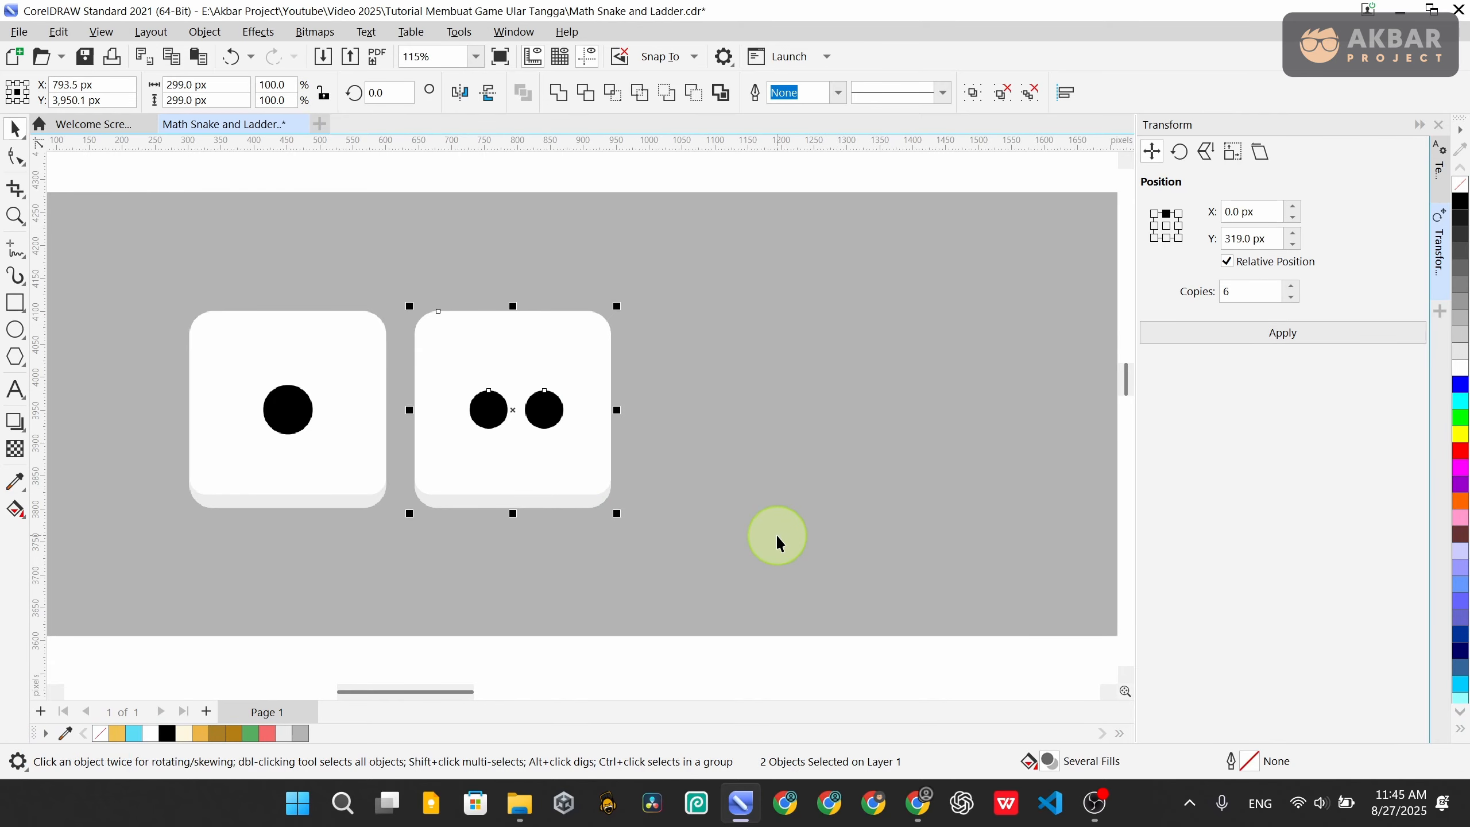
key(c)
click(564, 692)
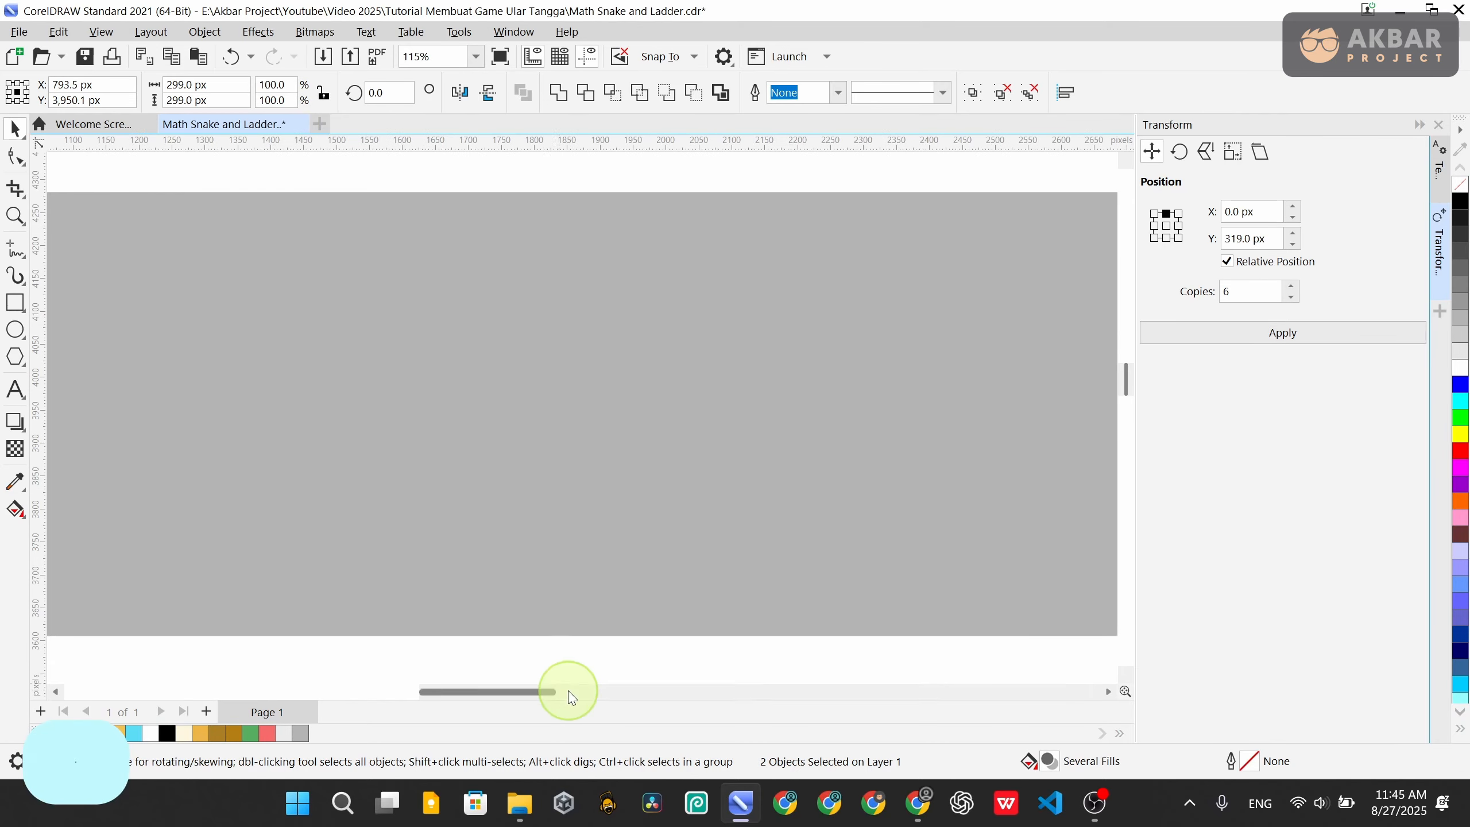
click(385, 690)
scroll(522, 394, down, 3)
click(556, 615)
scroll(556, 470, up, 1)
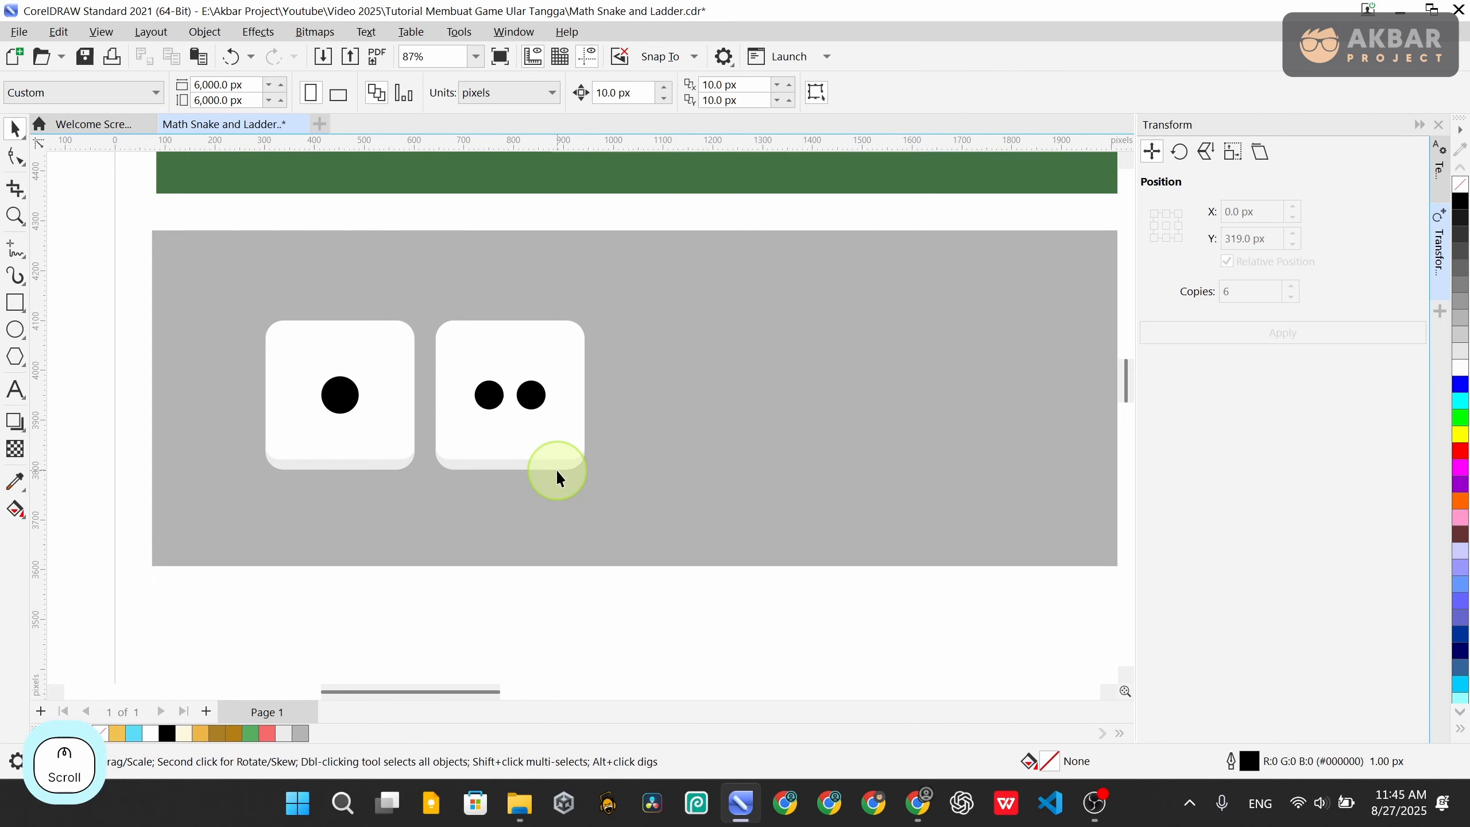
Align the two-dot group with the vertical center of the second tile
click(531, 393)
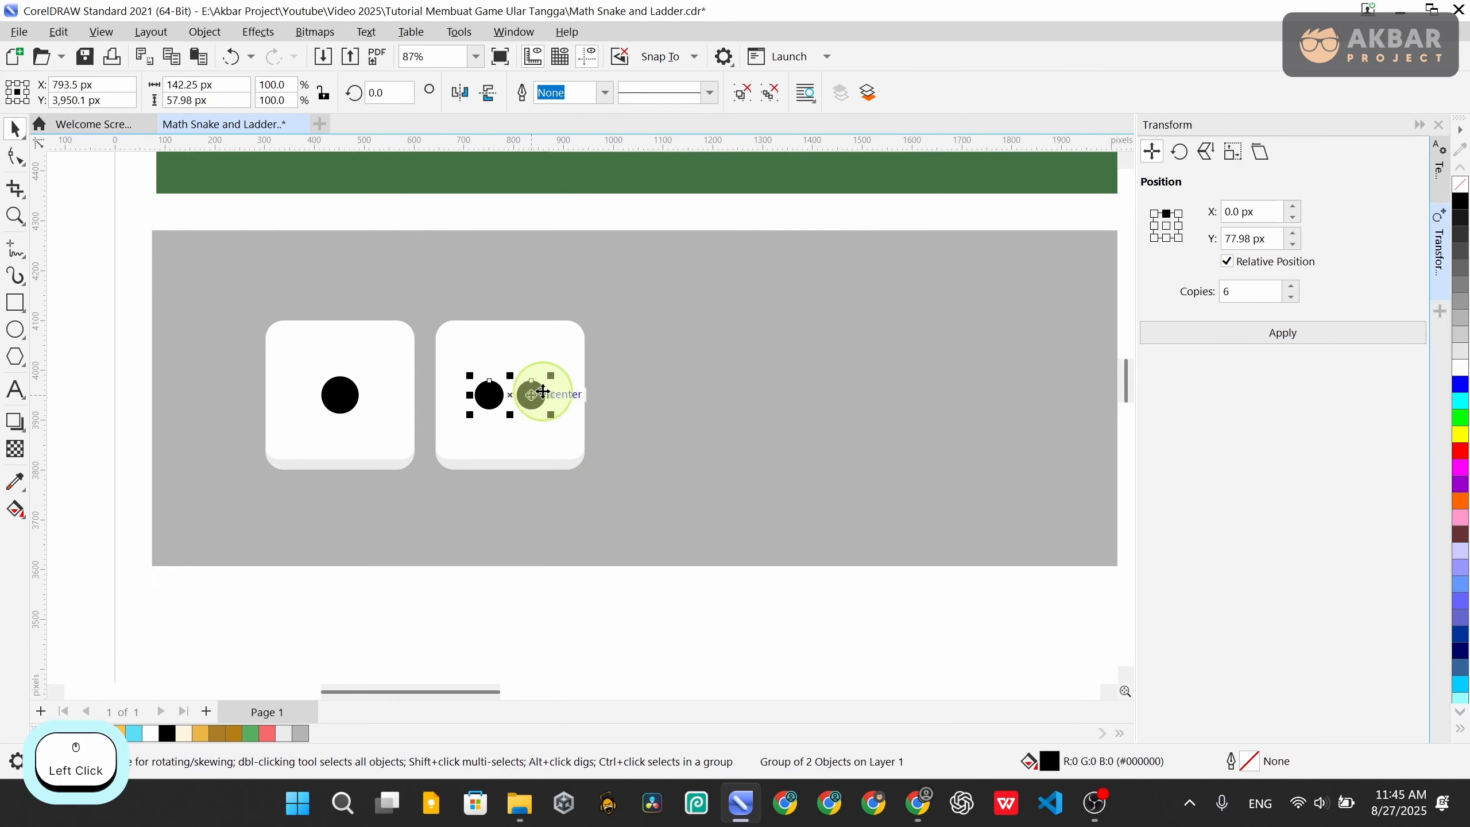
shift+click(540, 348)
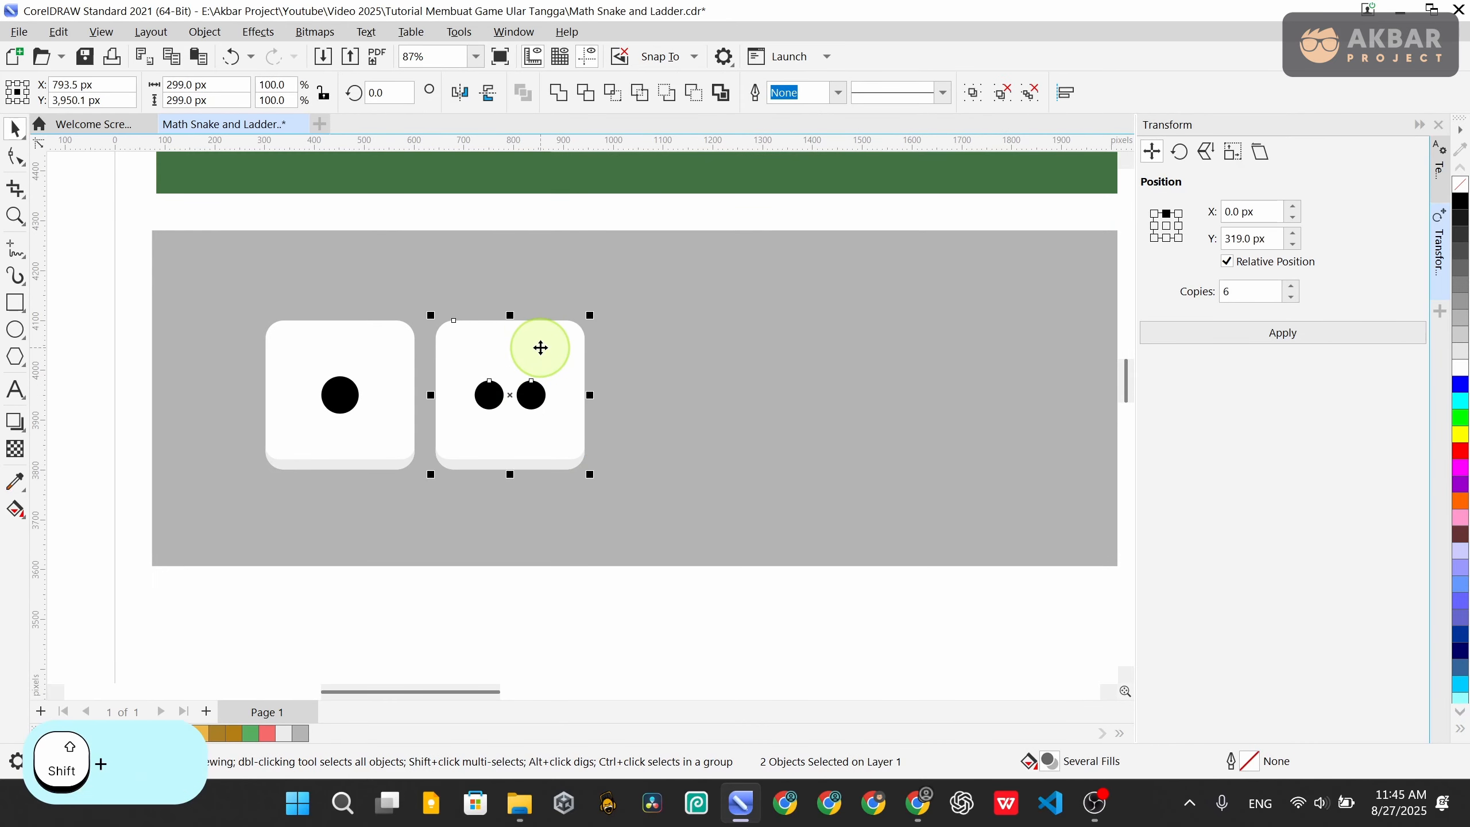
key(e)
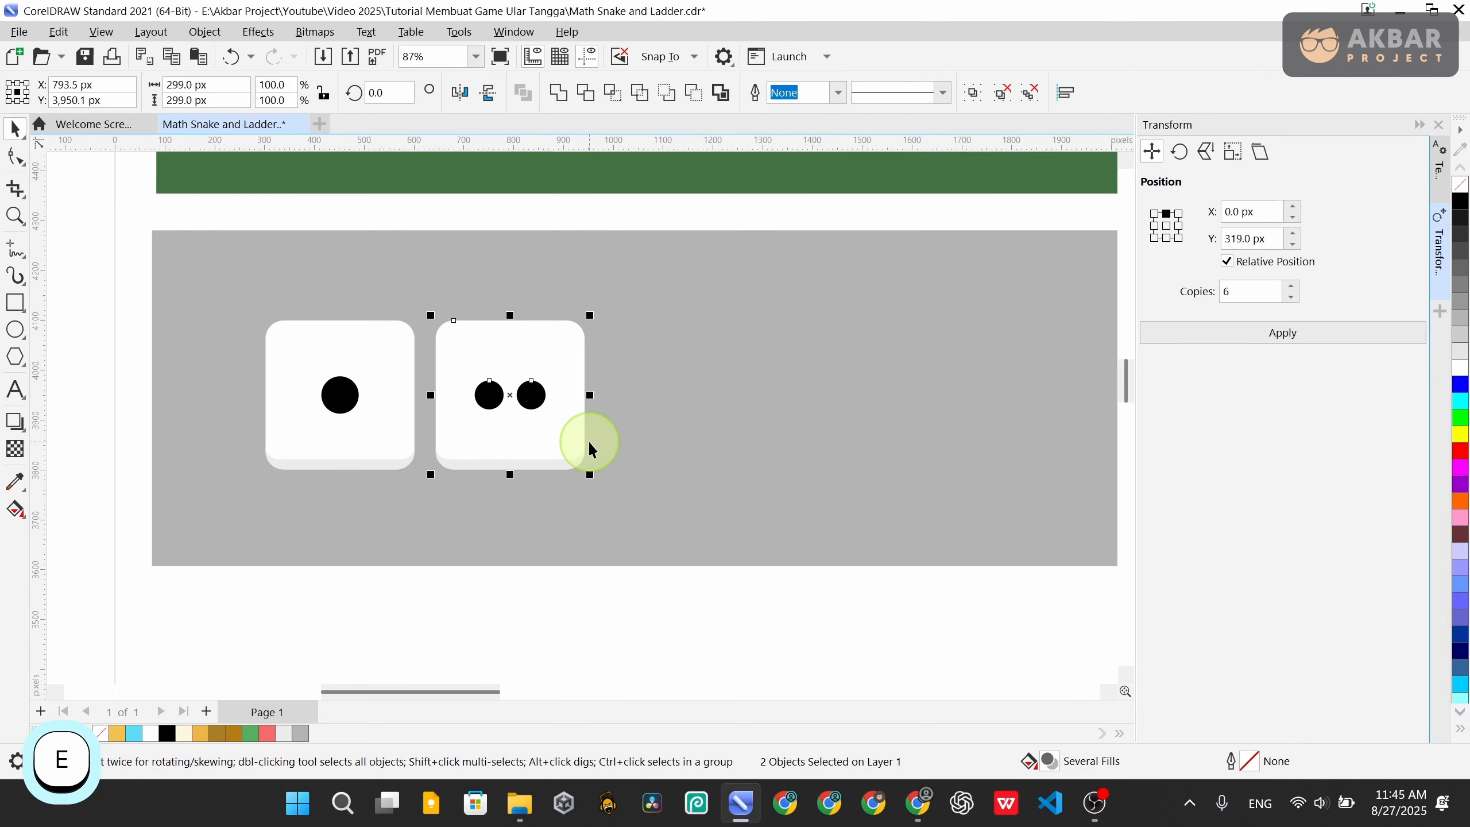
click(450, 666)
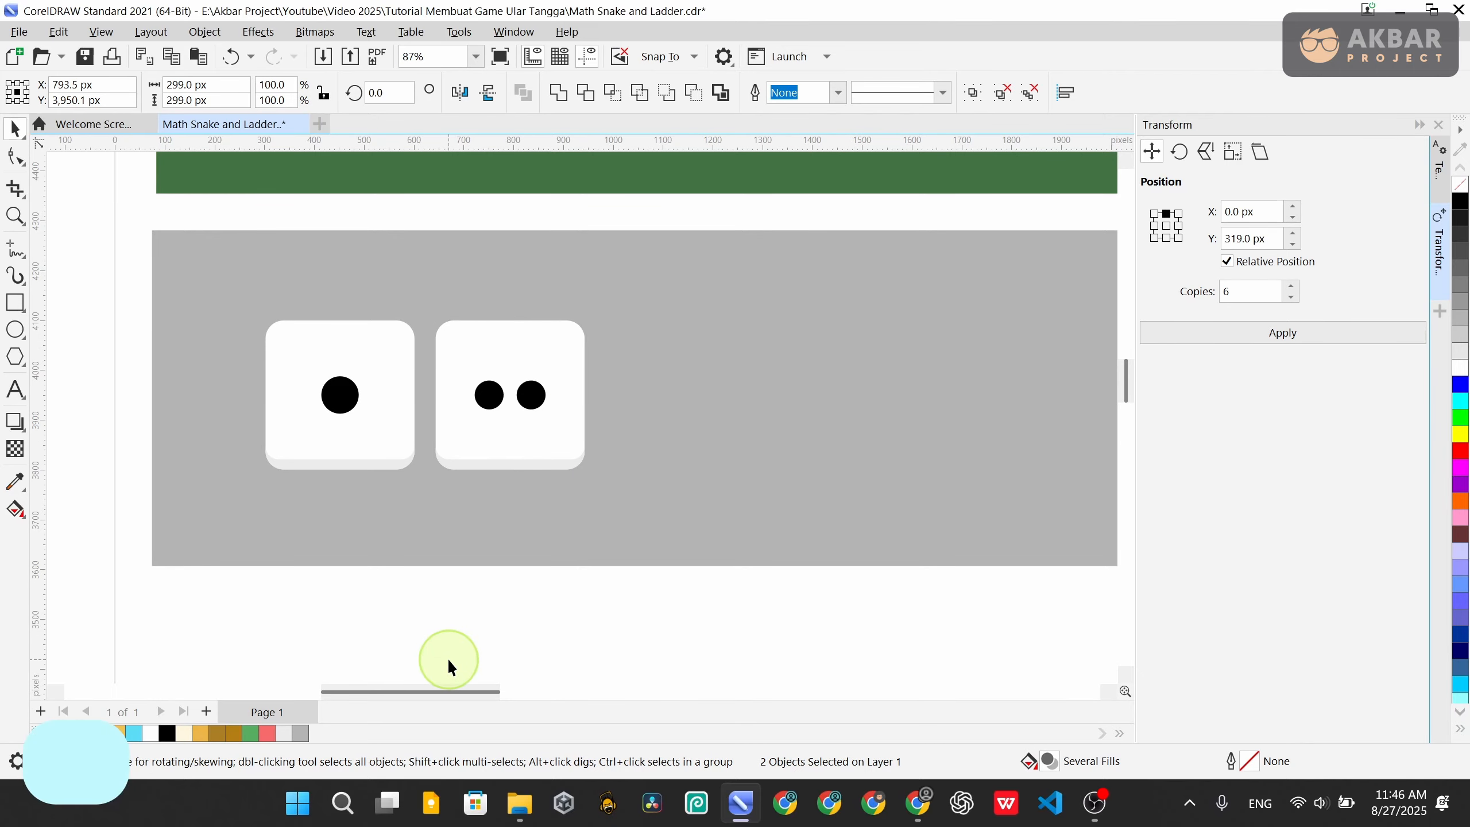
drag(660, 607, 388, 280)
scroll(500, 364, down, 3)
click(606, 522)
scroll(594, 522, down, 3)
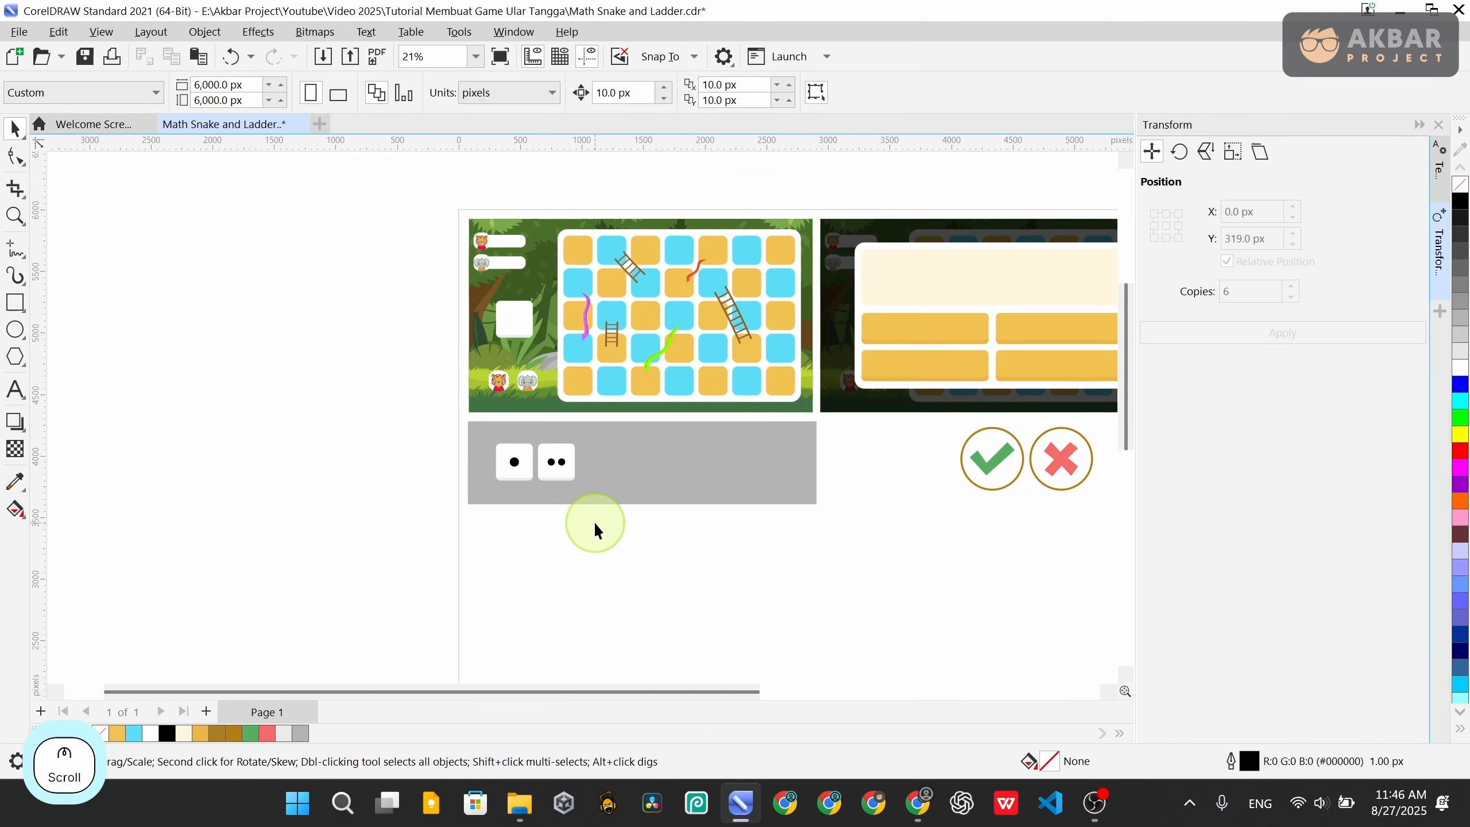
Enlarge the two-dot group from its center to about 151 px wide
scroll(524, 383, up, 8)
click(532, 424)
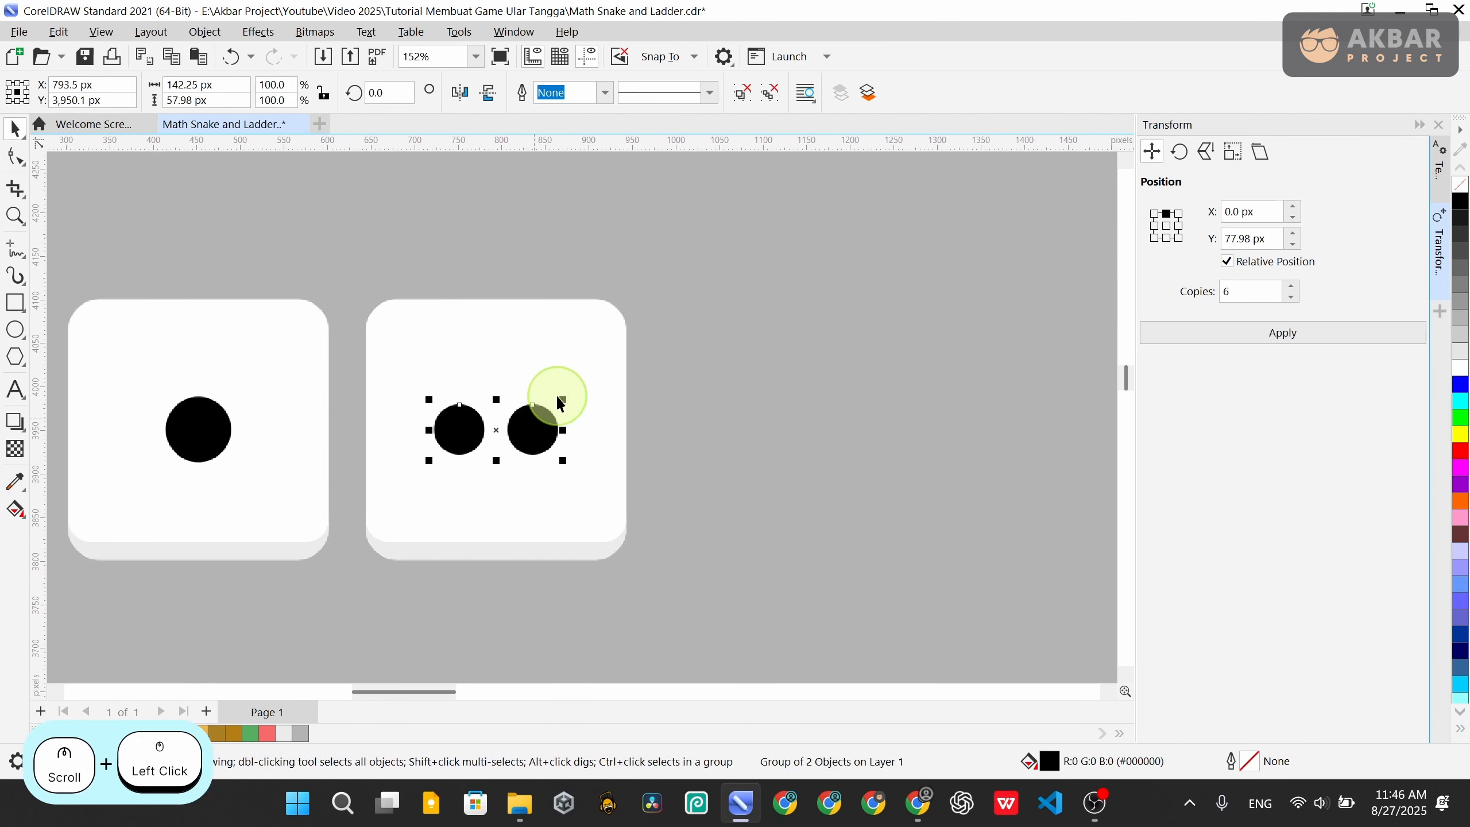
drag(558, 394, 568, 392)
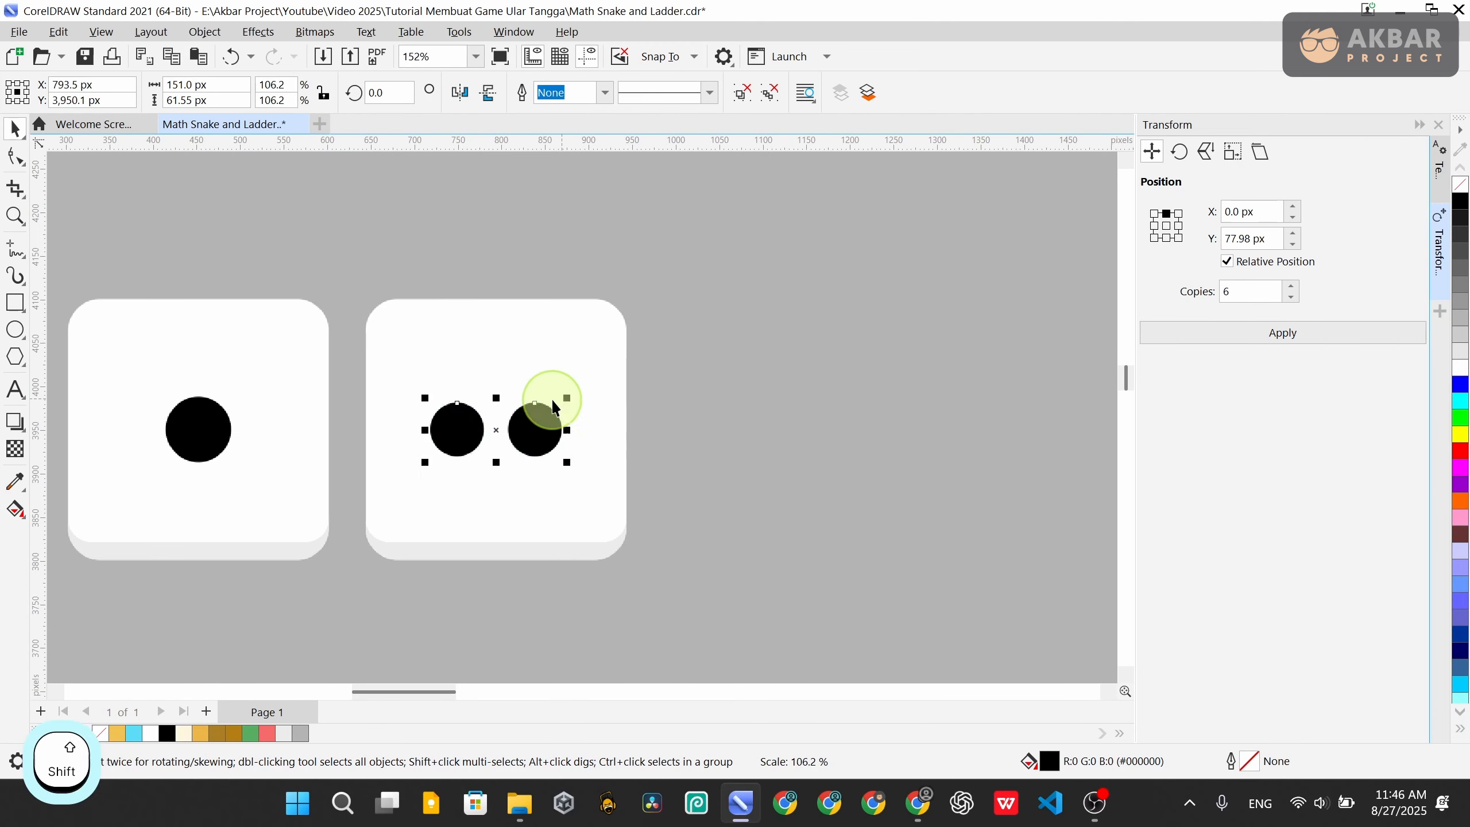
scroll(551, 398, down, 4)
click(522, 574)
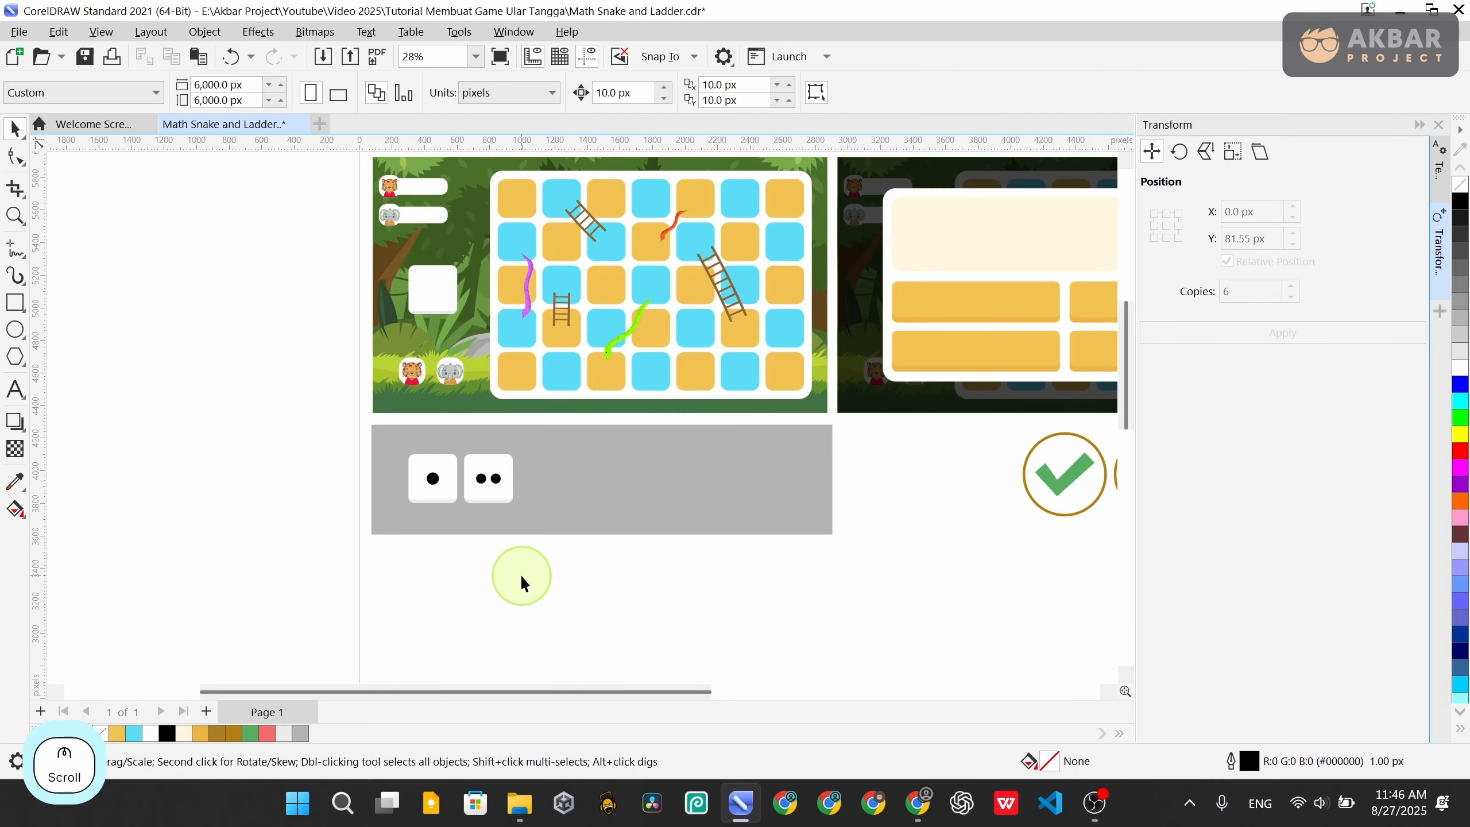
Enlarge the single dot on the first tile from its center to about 86 px
scroll(520, 574, up, 2)
scroll(372, 408, up, 2)
click(372, 407)
scroll(372, 407, up, 2)
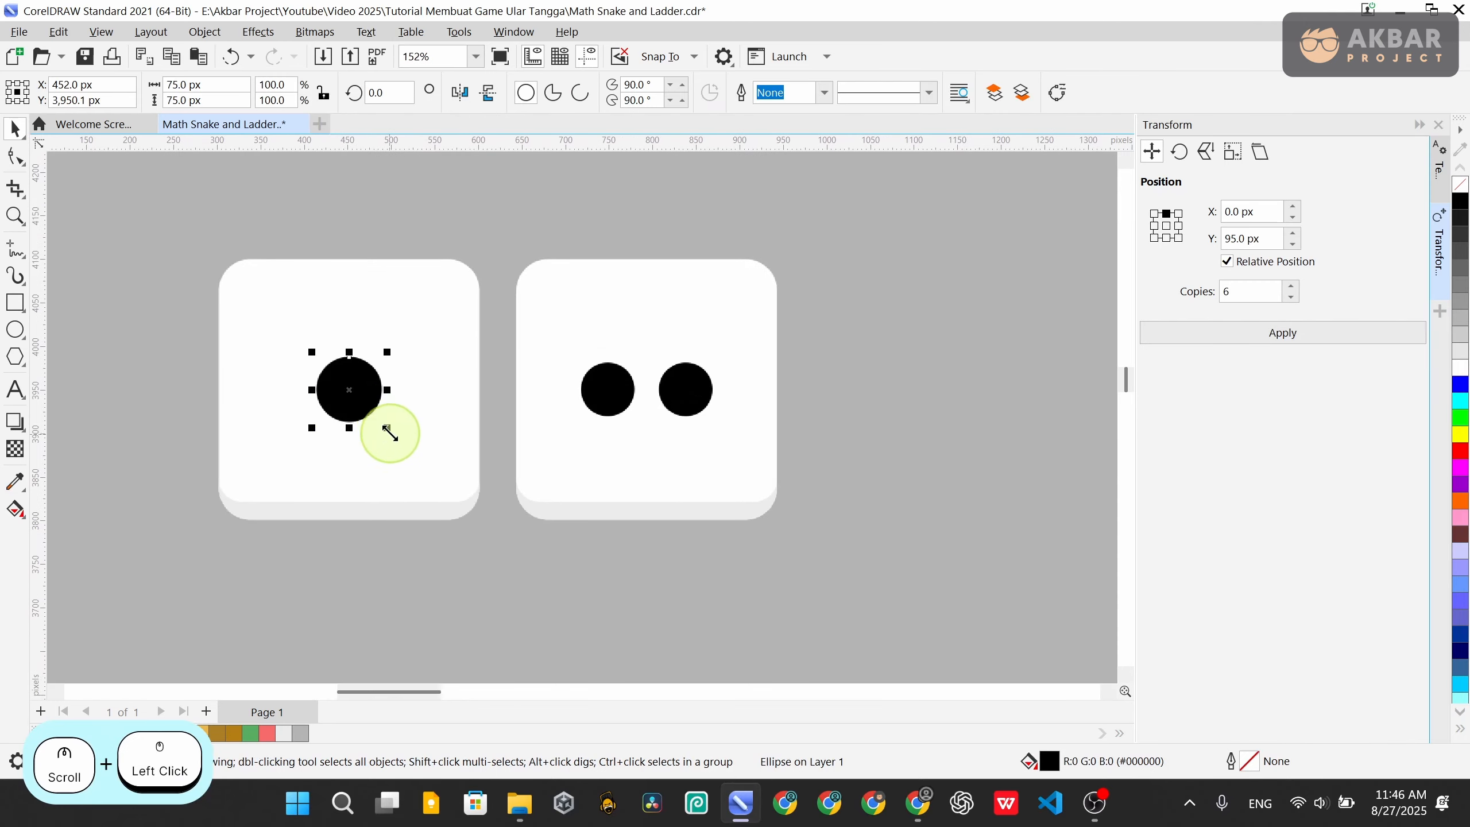
drag(386, 427, 390, 436)
scroll(390, 436, down, 6)
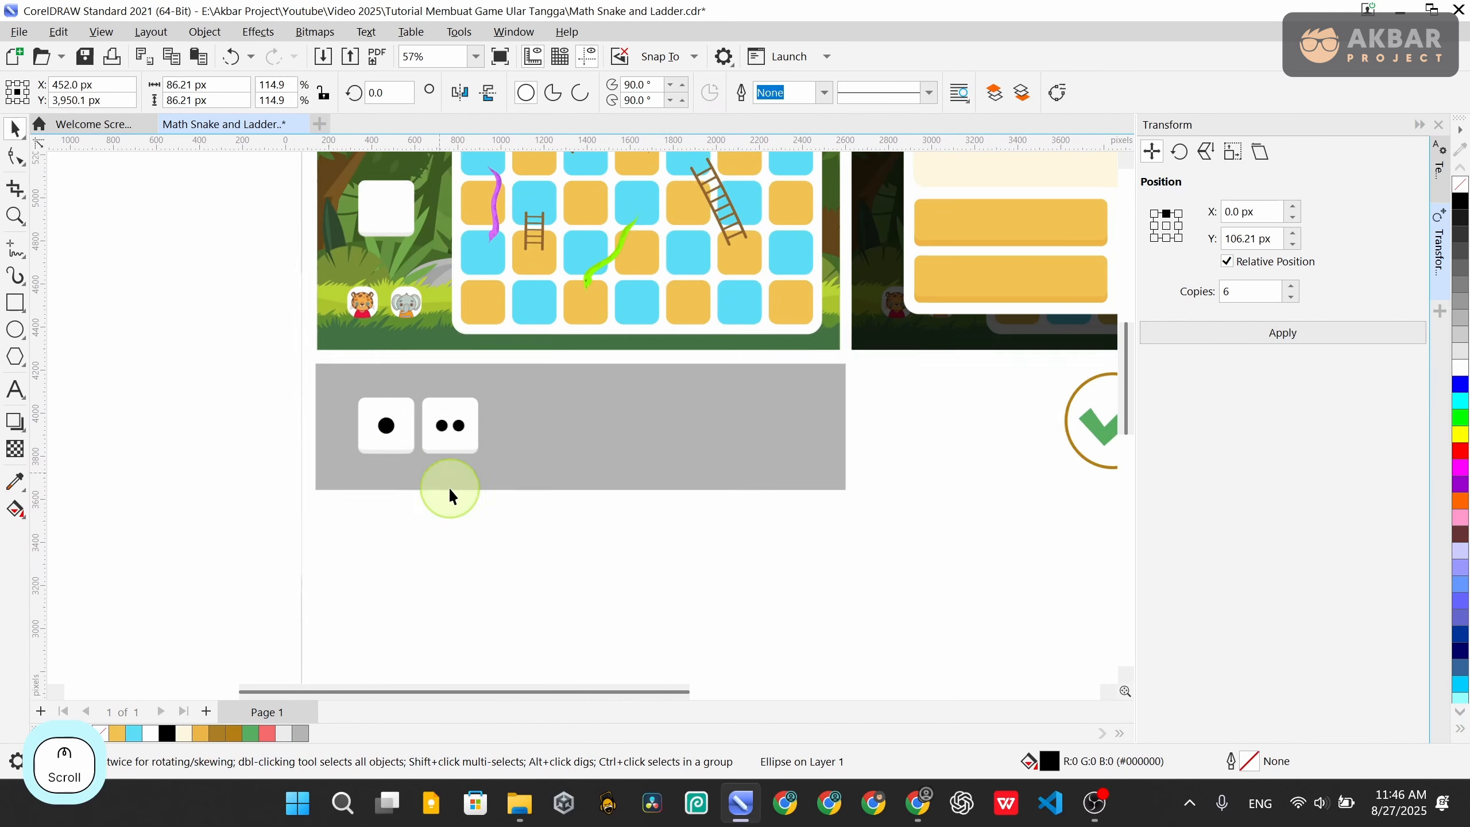
click(490, 560)
Copy the two-dot tile and place the copy just to its right, at about X 1,127.5 px
scroll(491, 556, up, 2)
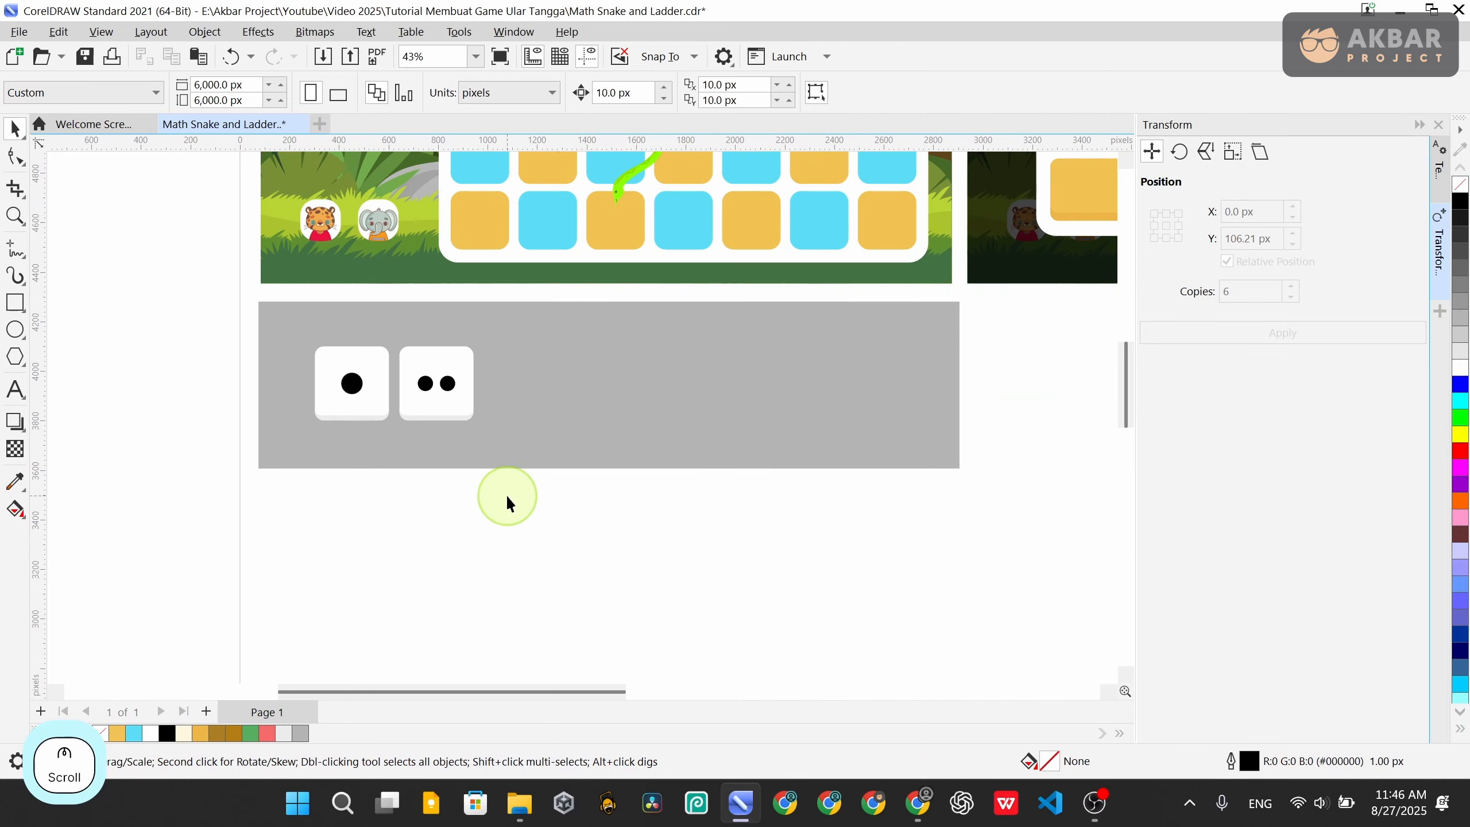
drag(509, 525, 377, 329)
drag(444, 388, 516, 396)
click(528, 492)
Ungroup the third tile's dots and place a copy of the right dot straight above it, at about Y 4,030.8 px
scroll(581, 500, up, 1)
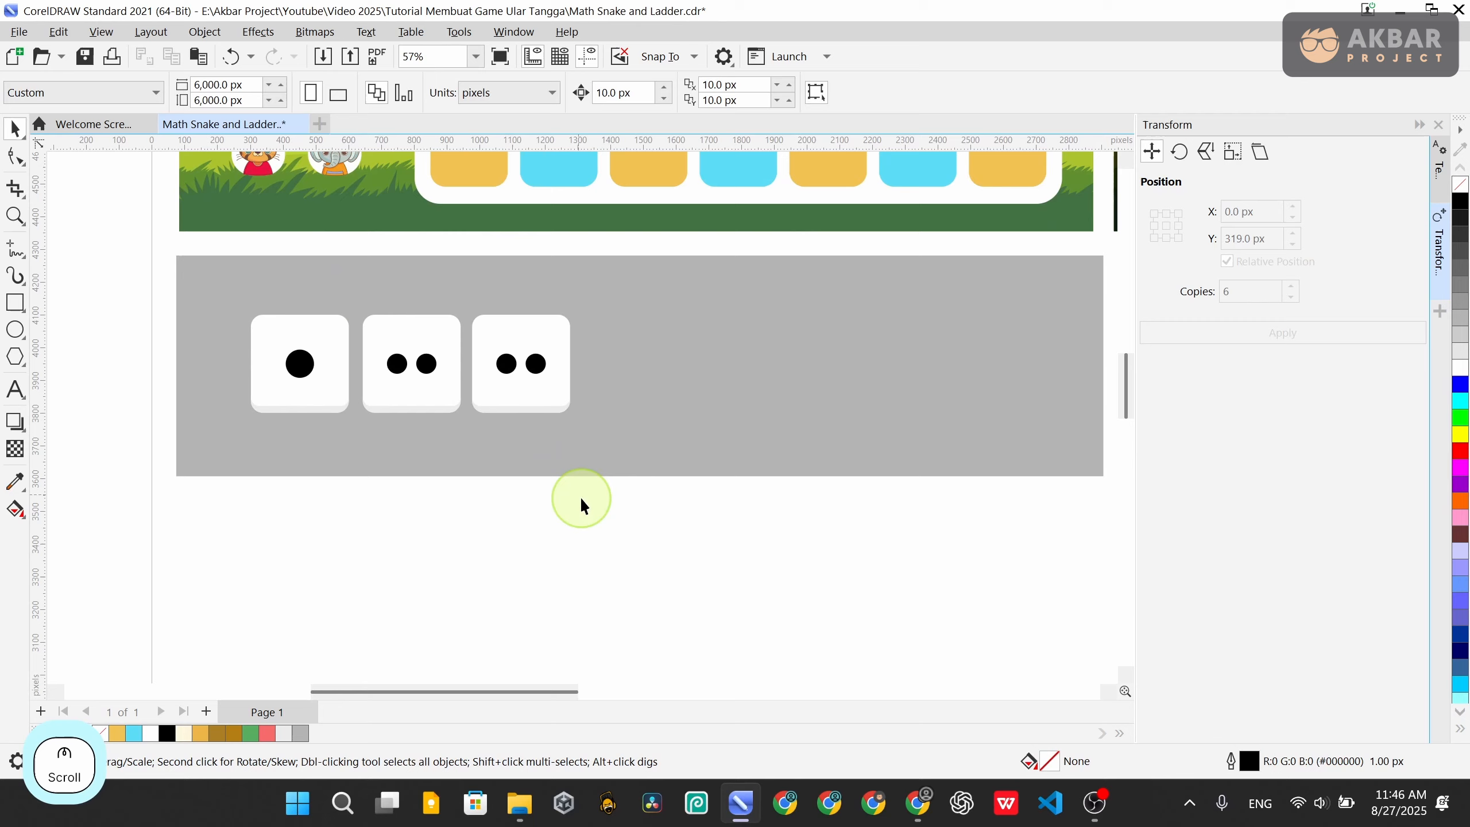
click(542, 364)
click(548, 444)
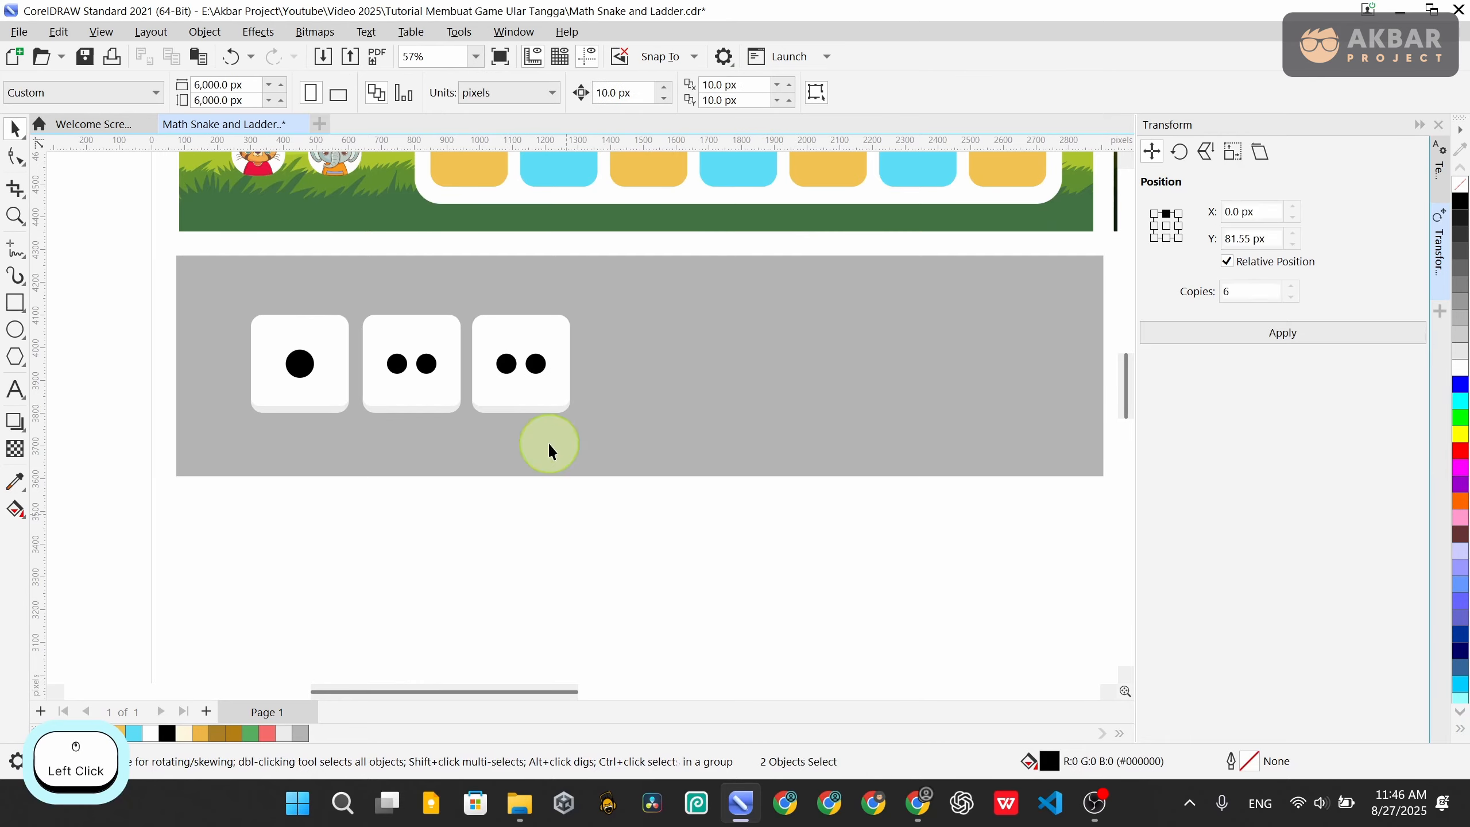
click(535, 364)
scroll(533, 364, up, 2)
key(ctrl+c)
key(ctrl+v)
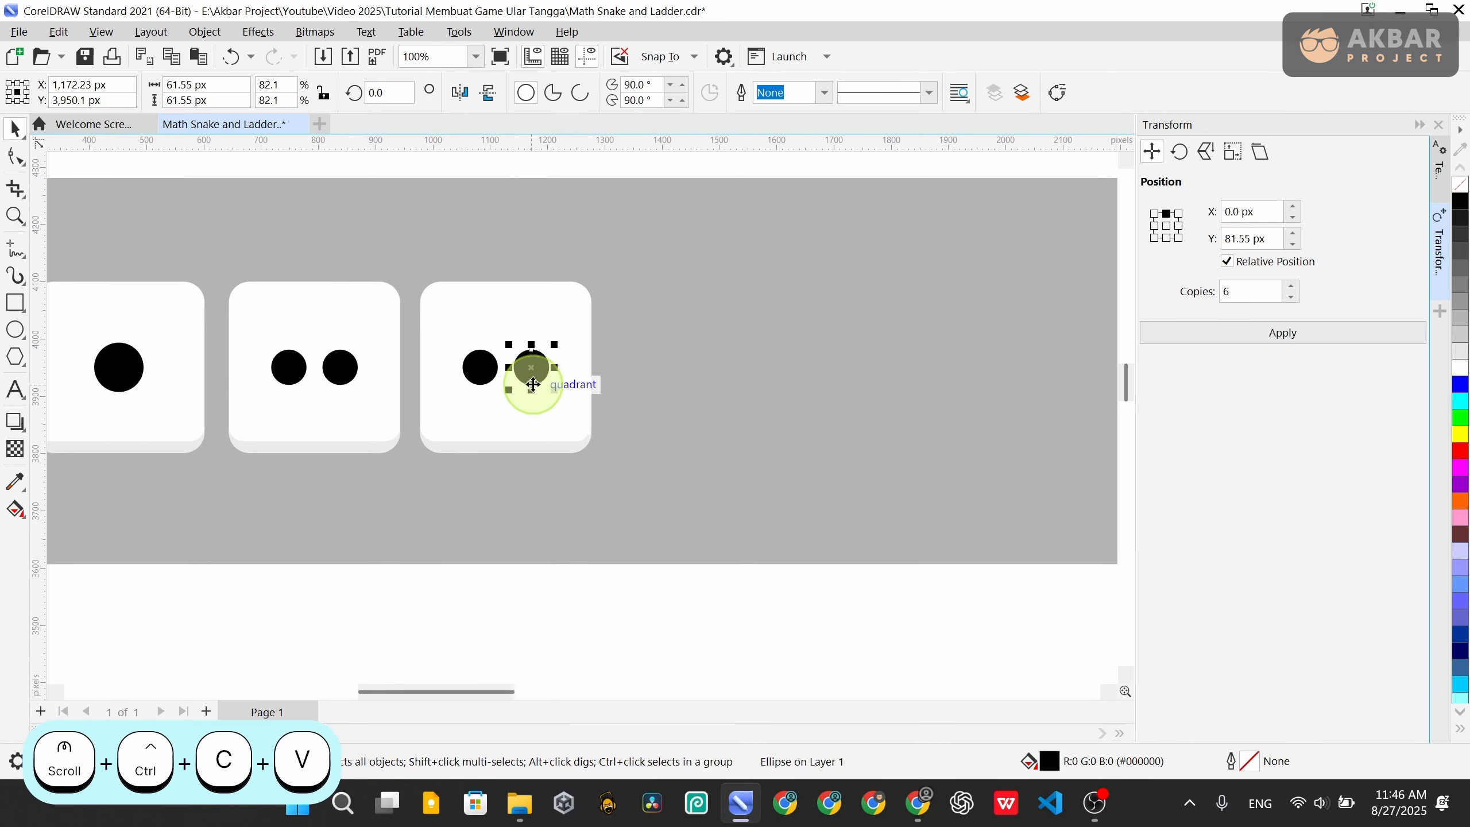
drag(532, 384, 533, 328)
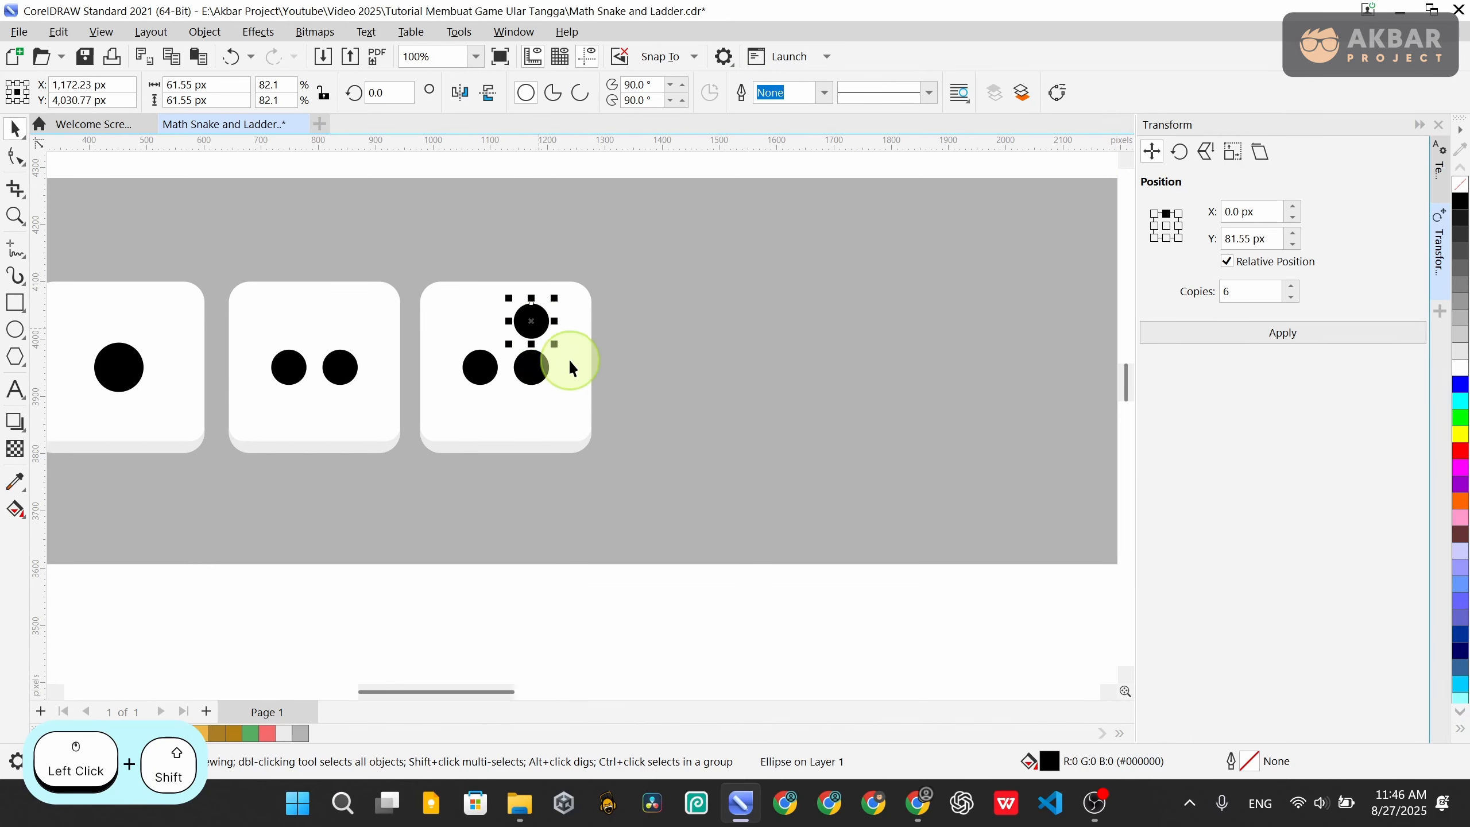
Center the upper dot horizontally on the third tile, above the gap between the two lower dots
scroll(569, 358, up, 1)
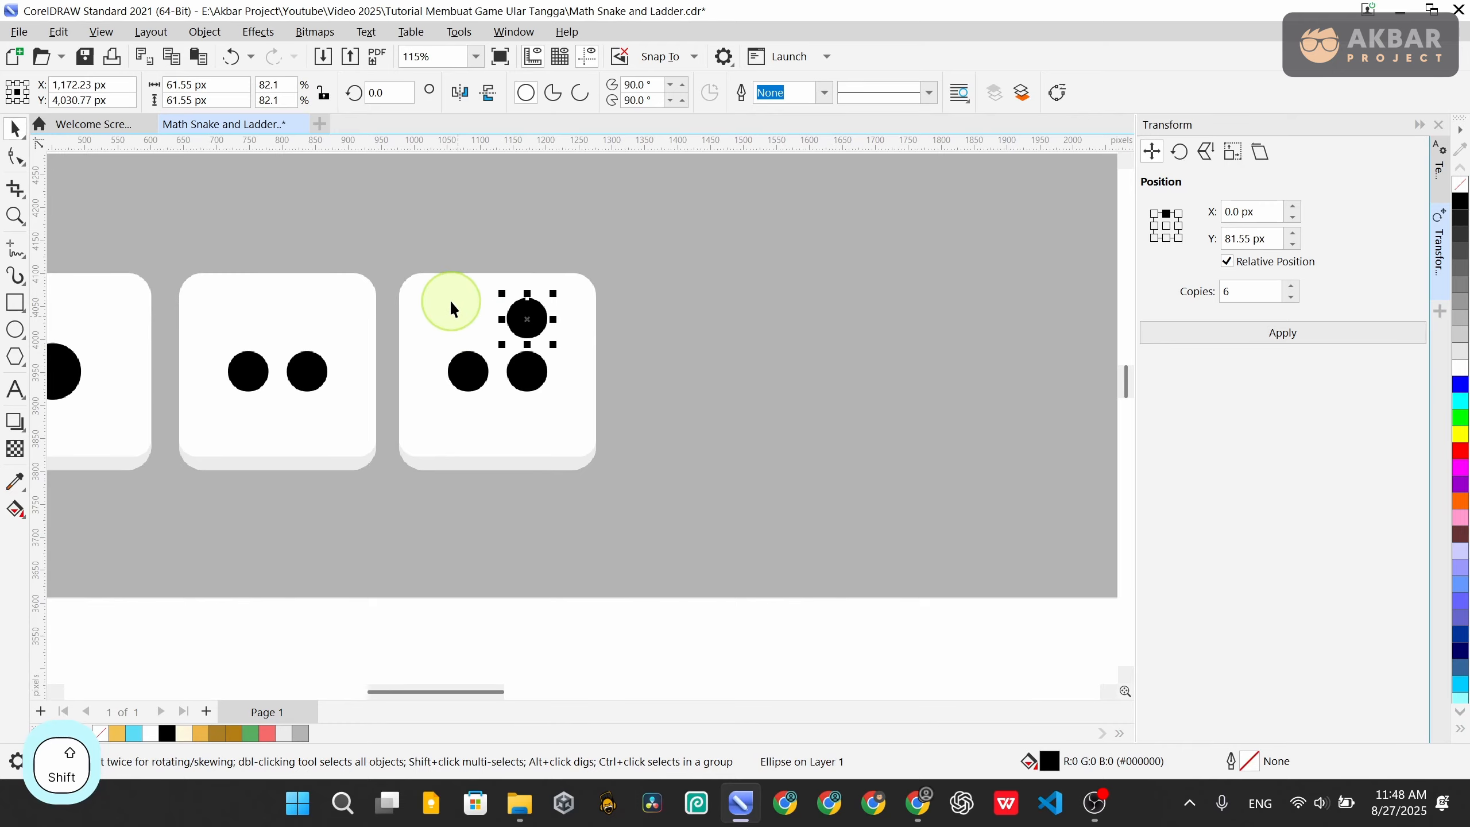
shift+click(457, 318)
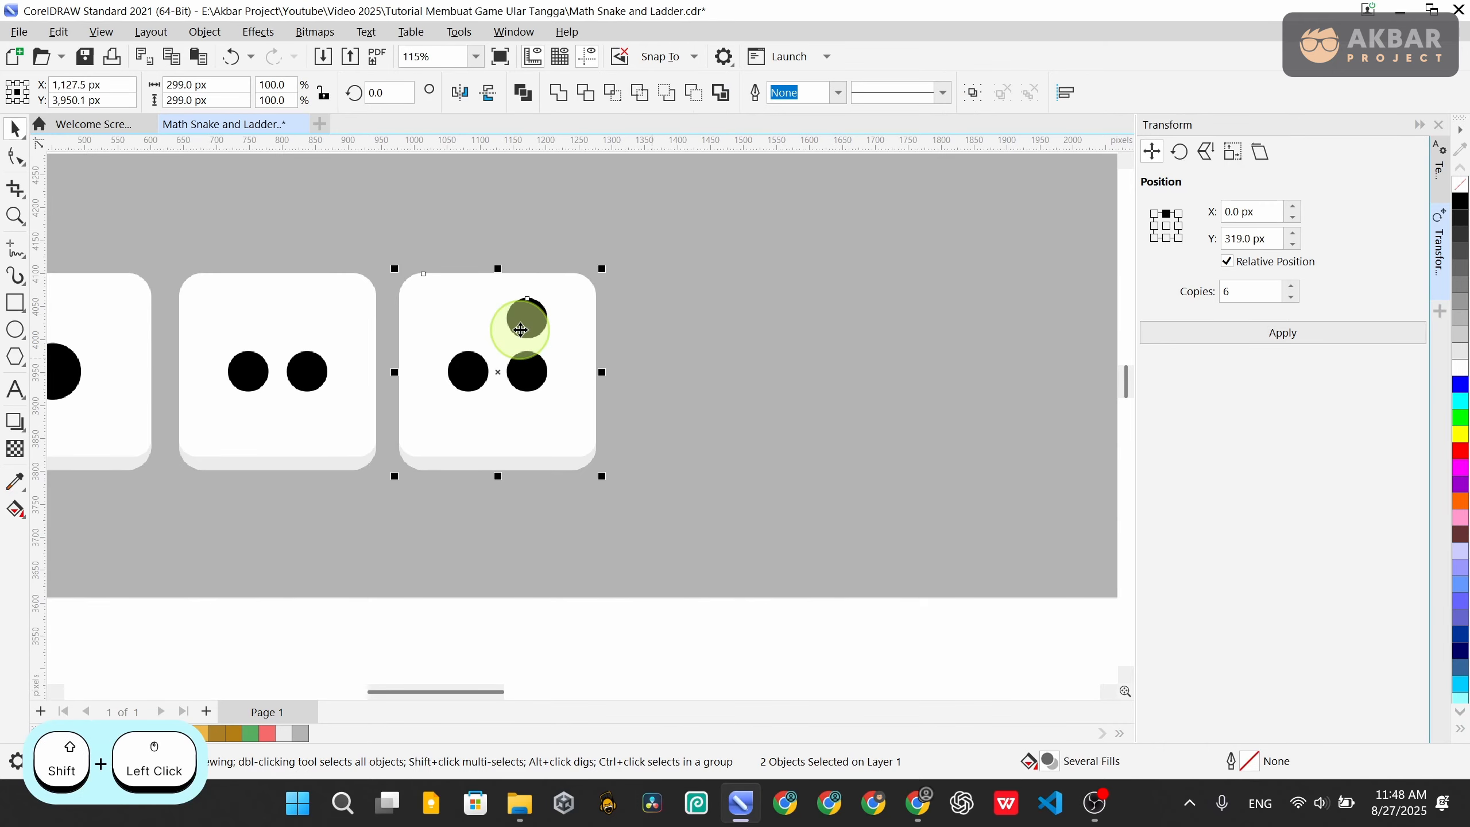
key(c)
click(558, 306)
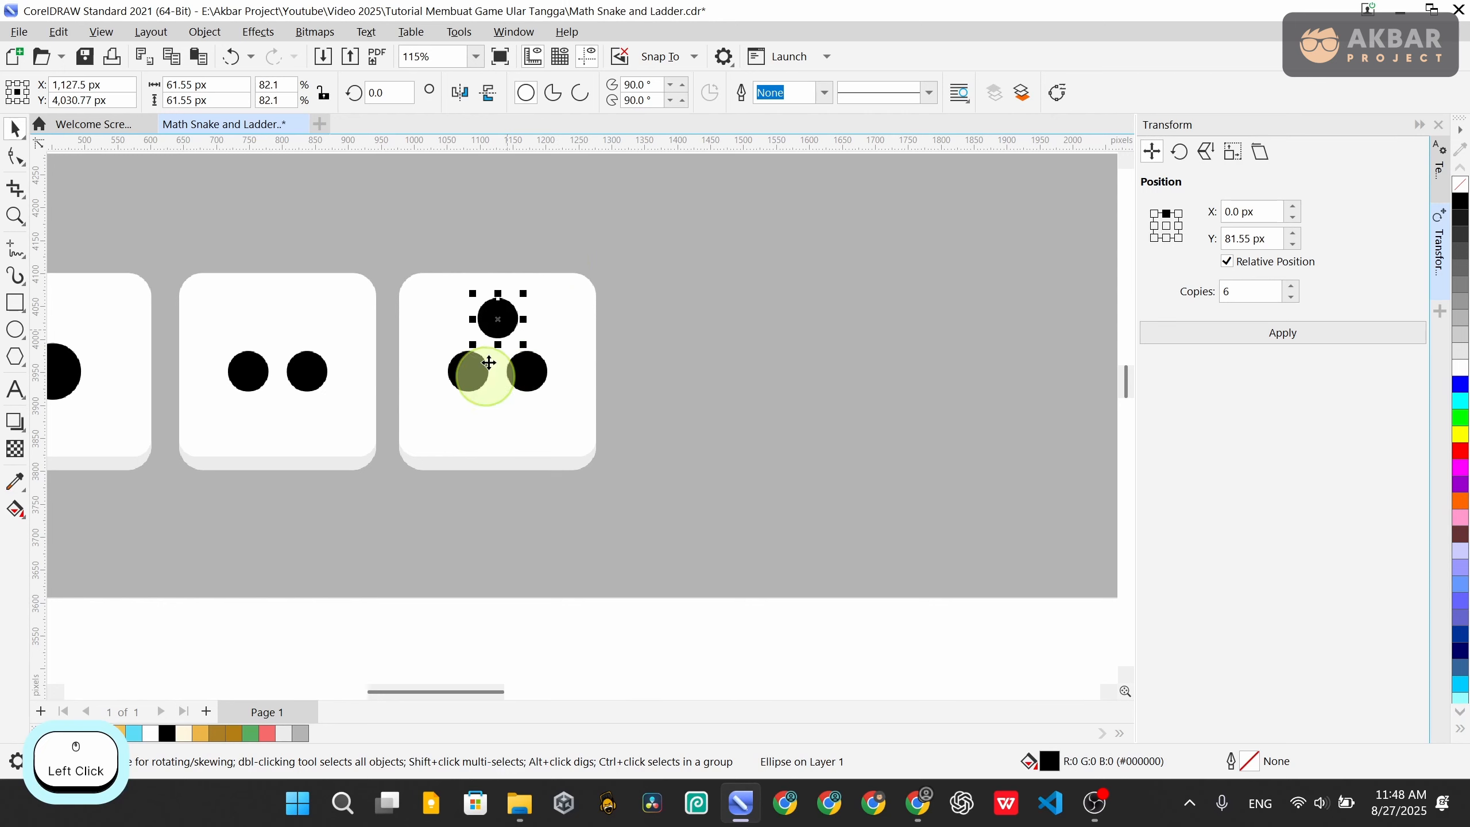
click(515, 690)
drag(473, 689, 383, 687)
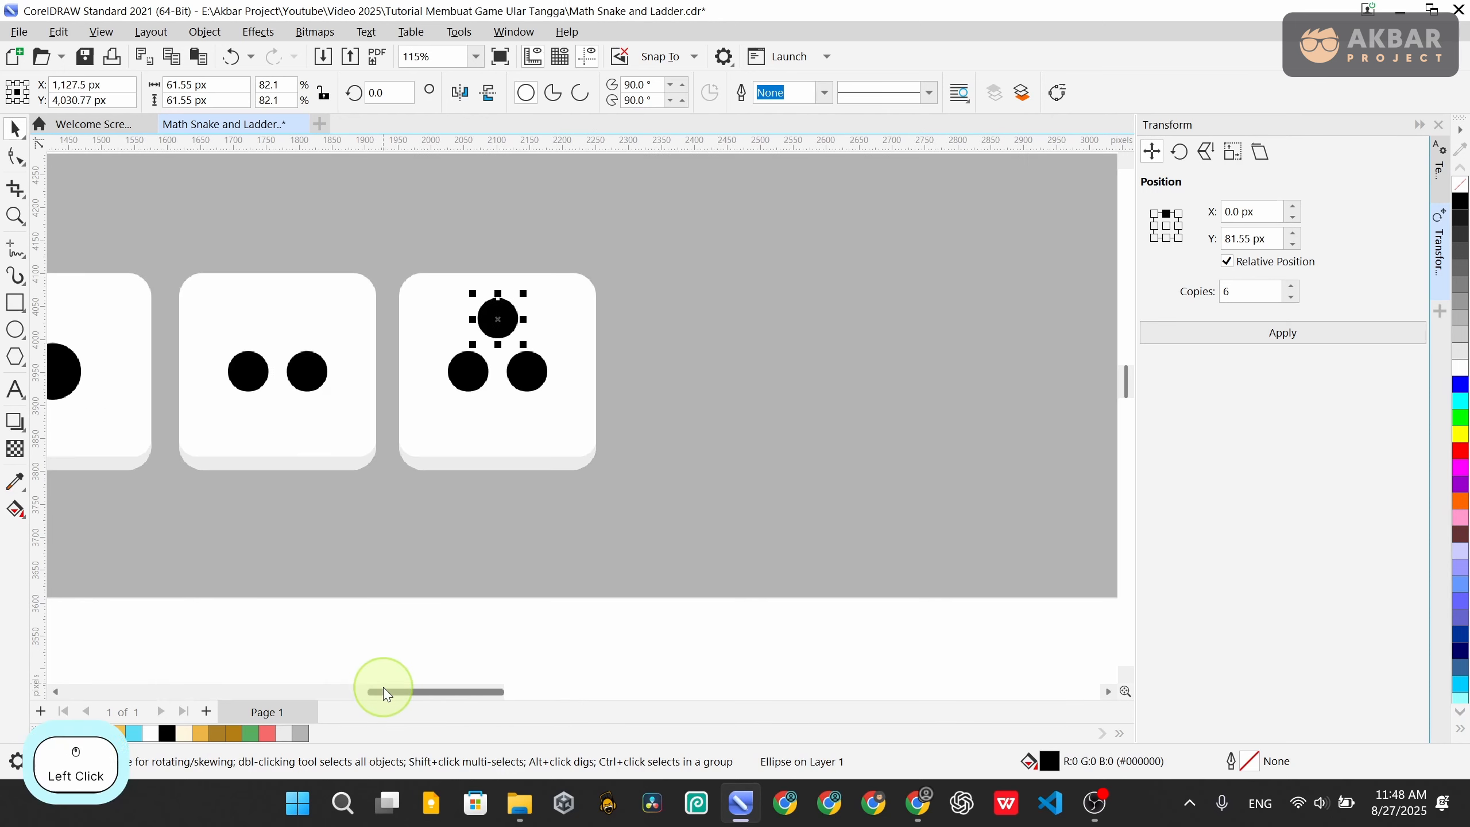
click(520, 573)
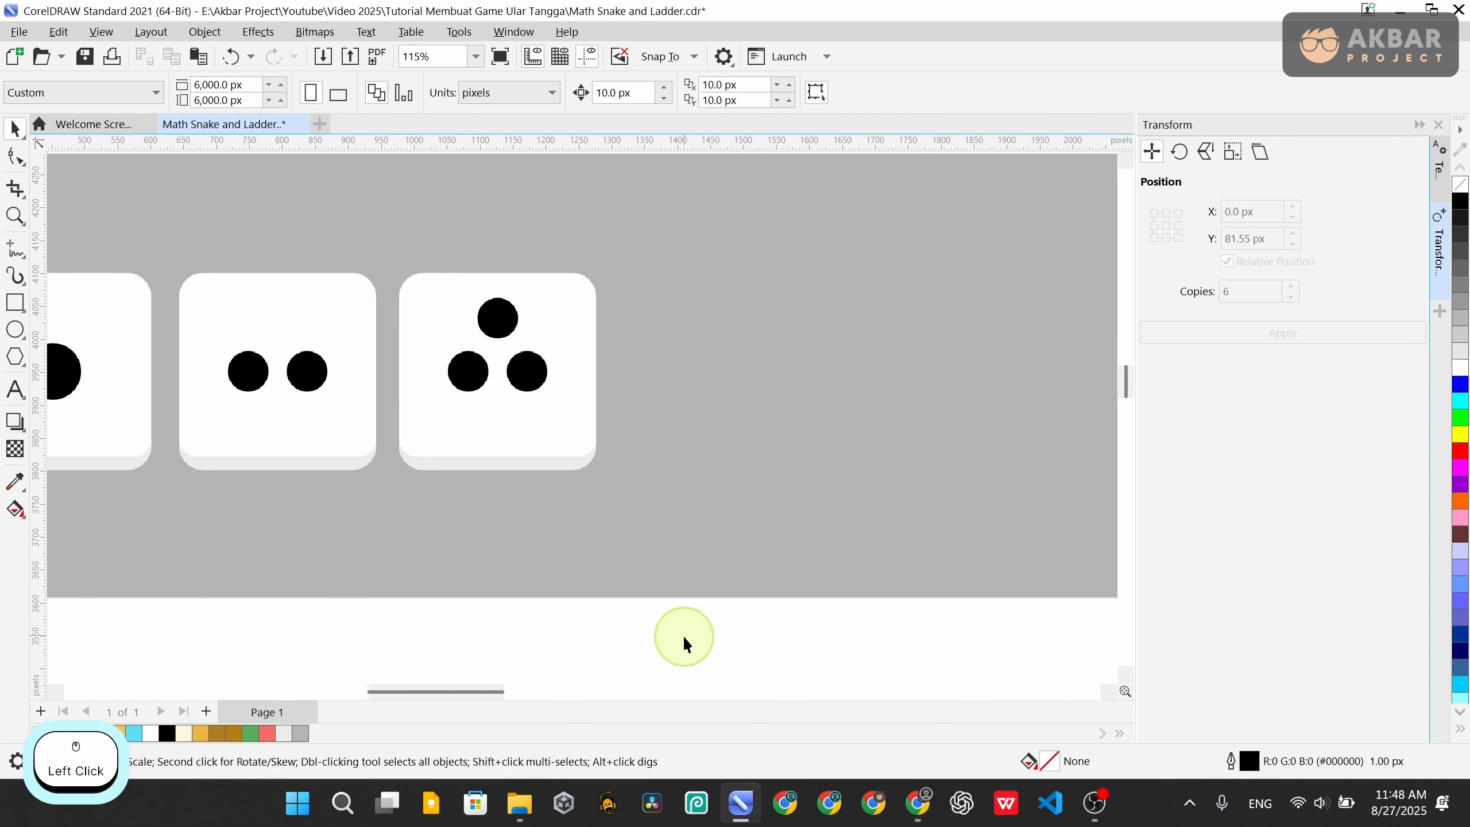
Select the three dots on the third tile and group them
drag(616, 551, 429, 279)
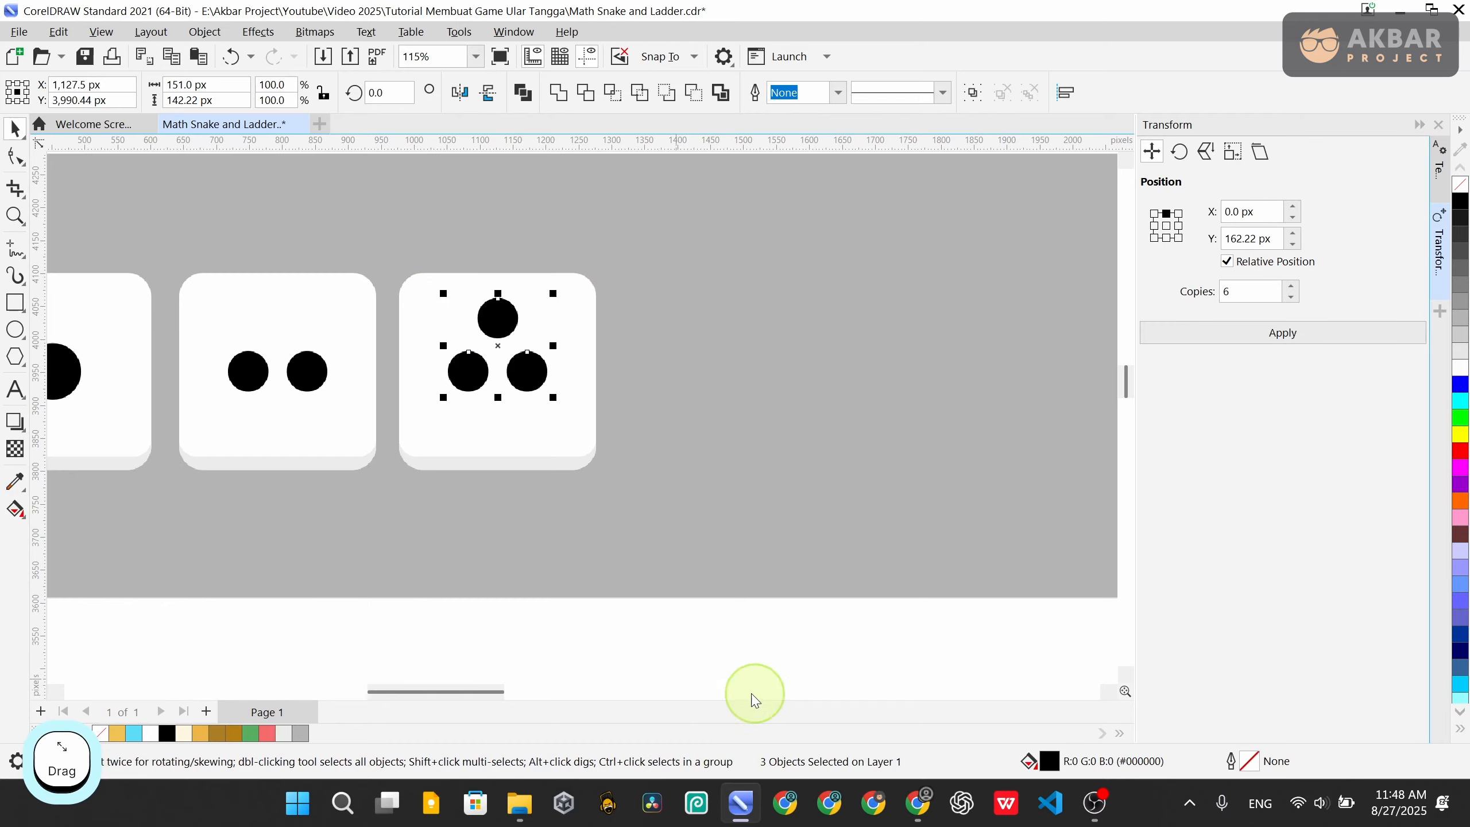
key(ctrl)
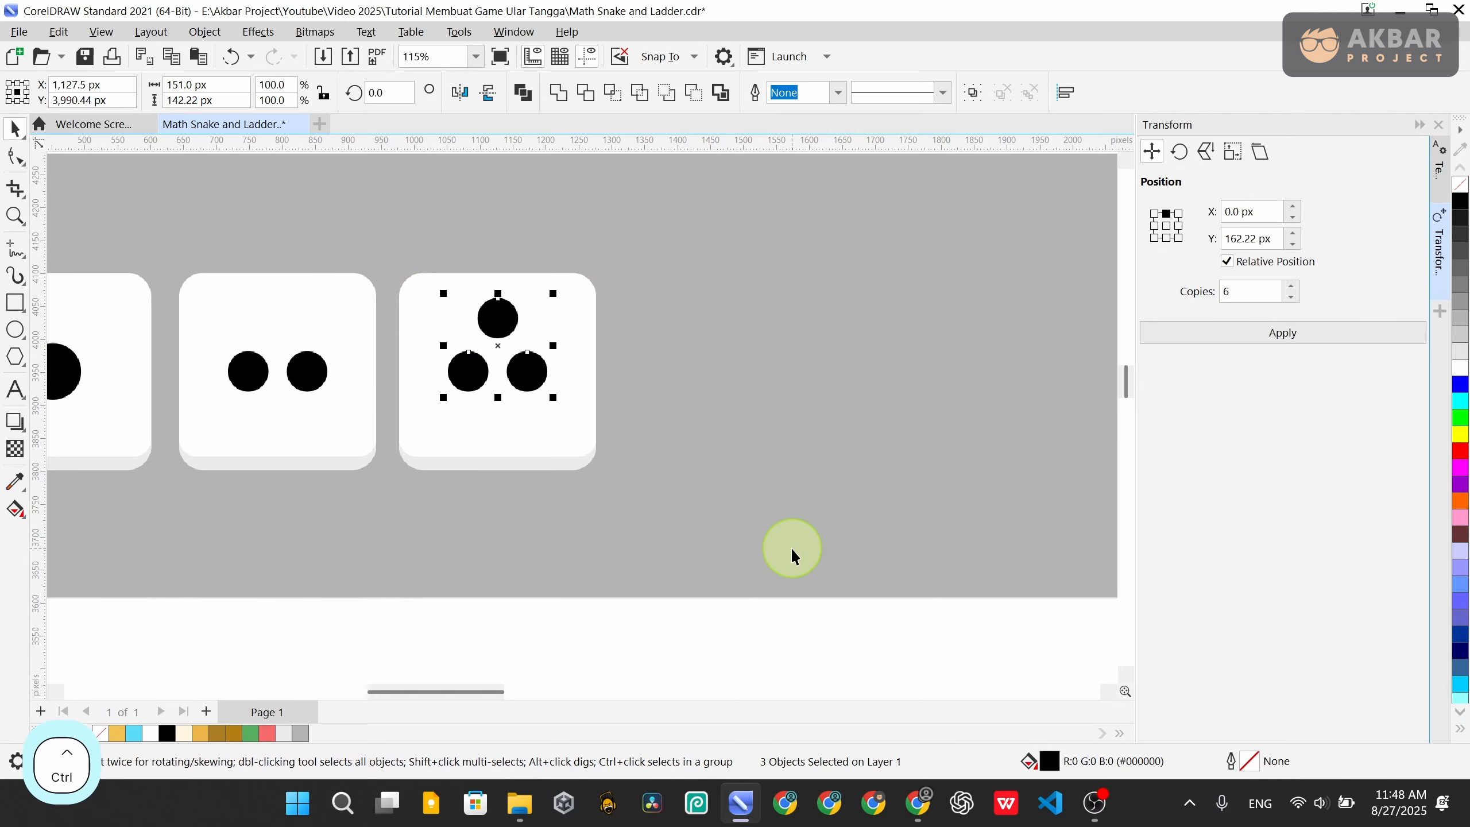
key(ctrl+g)
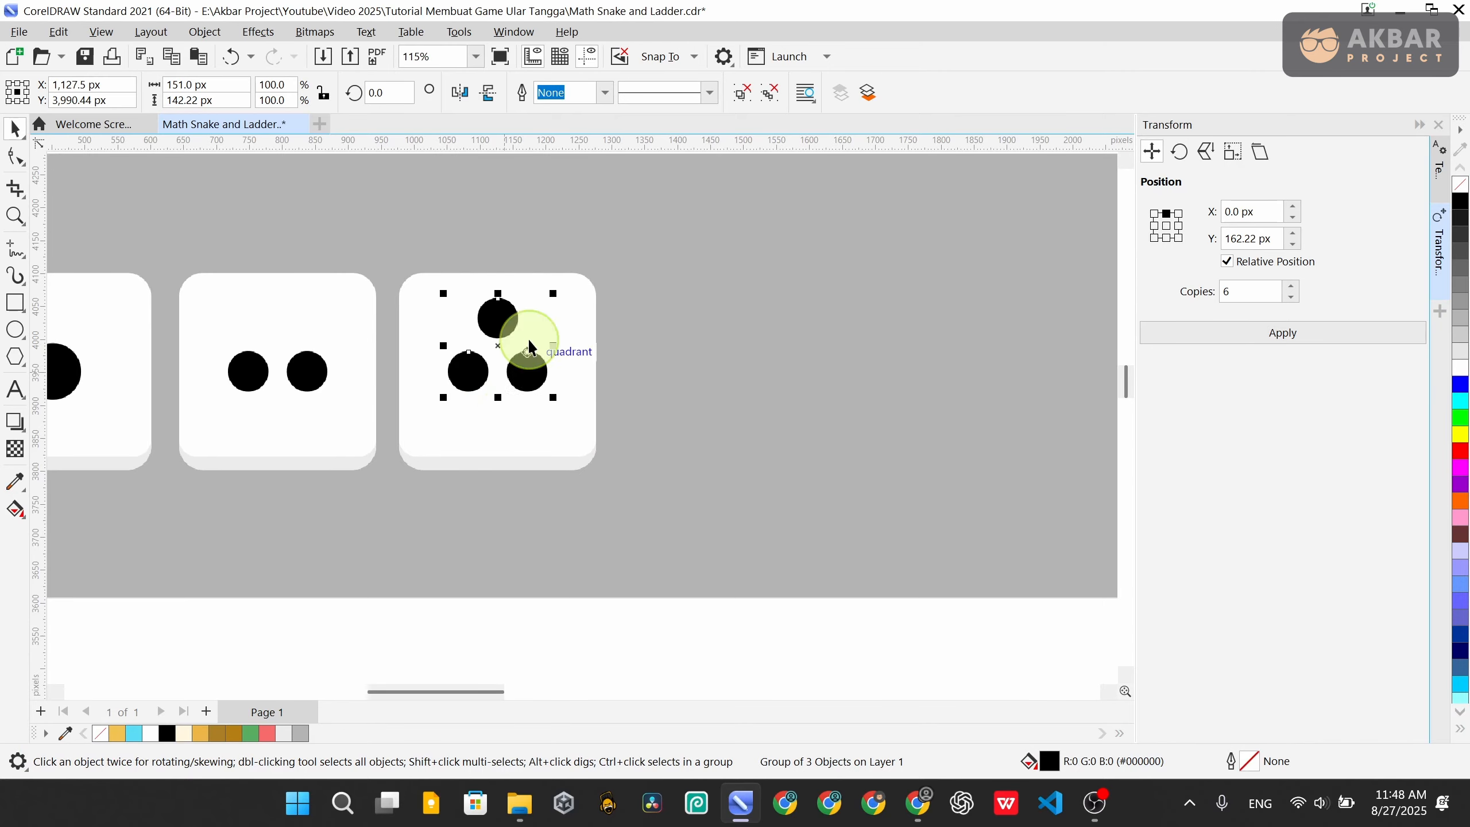
Center the three-dot group vertically on the third tile
key(shift)
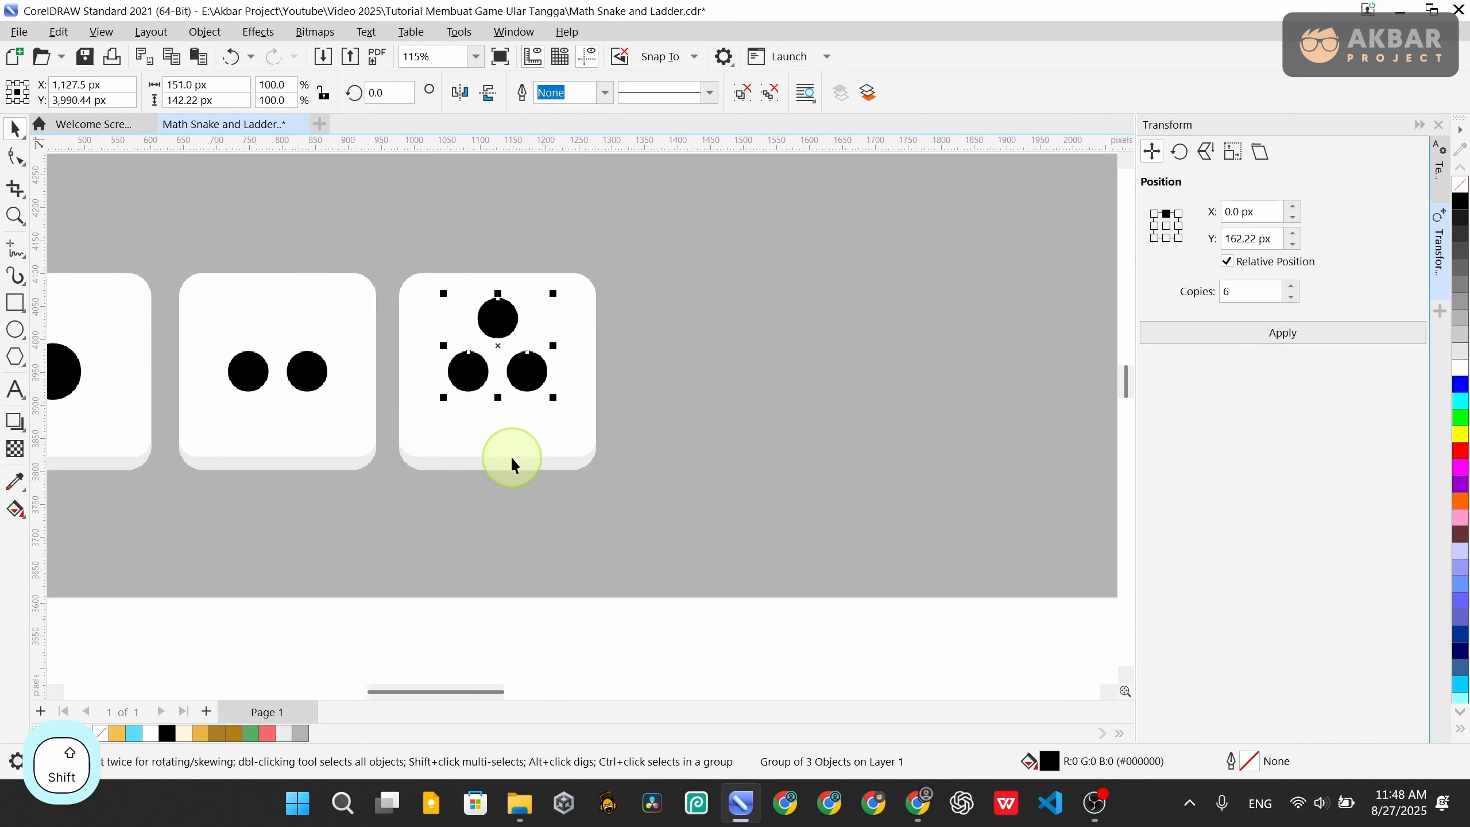
shift+click(493, 430)
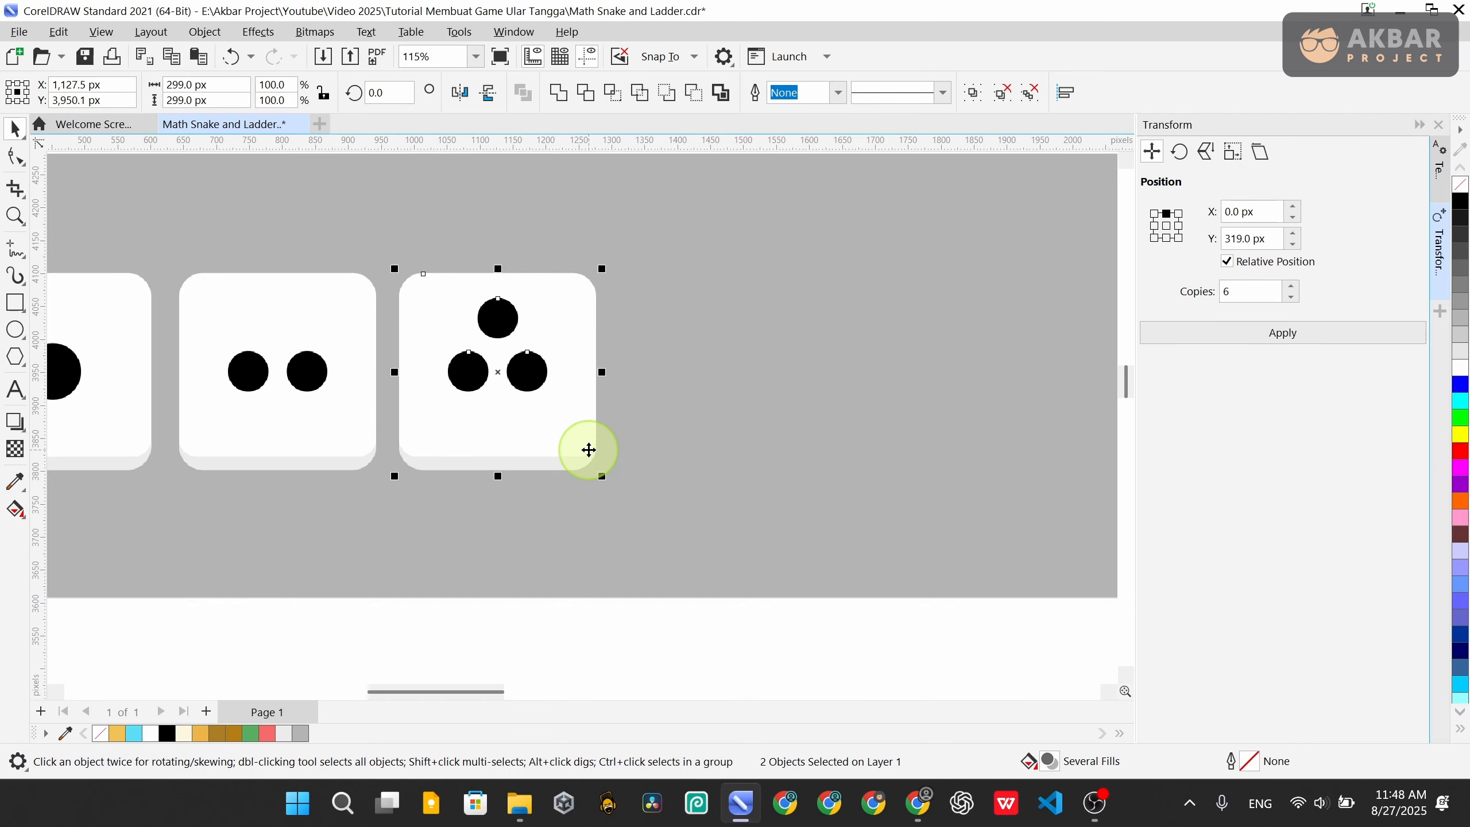
key(e)
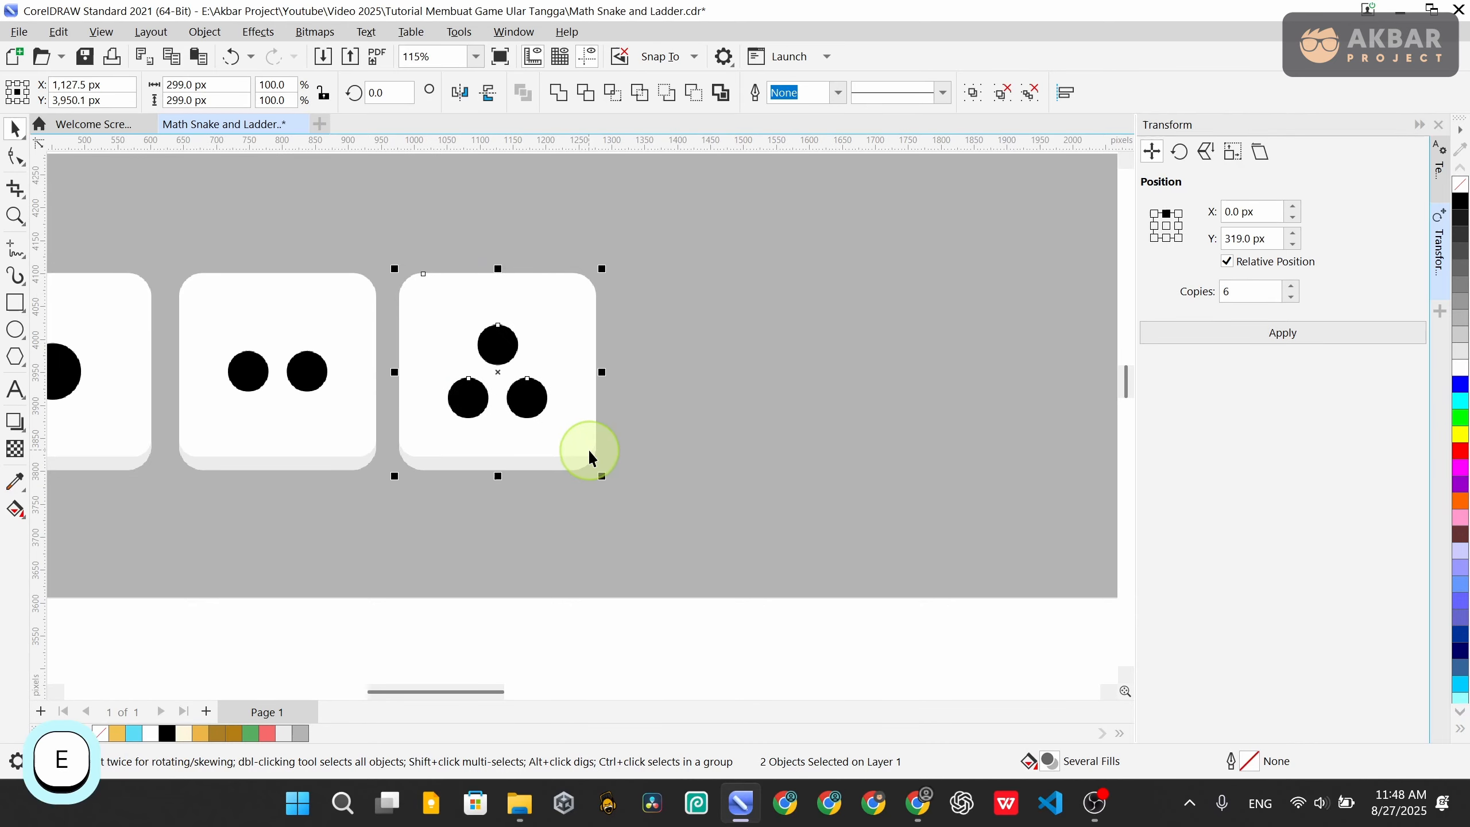
click(518, 645)
Copy the two-dot tile and place the copy beside the three-dot tile as the fourth tile, at about X 1,462.5 px
scroll(534, 401, down, 3)
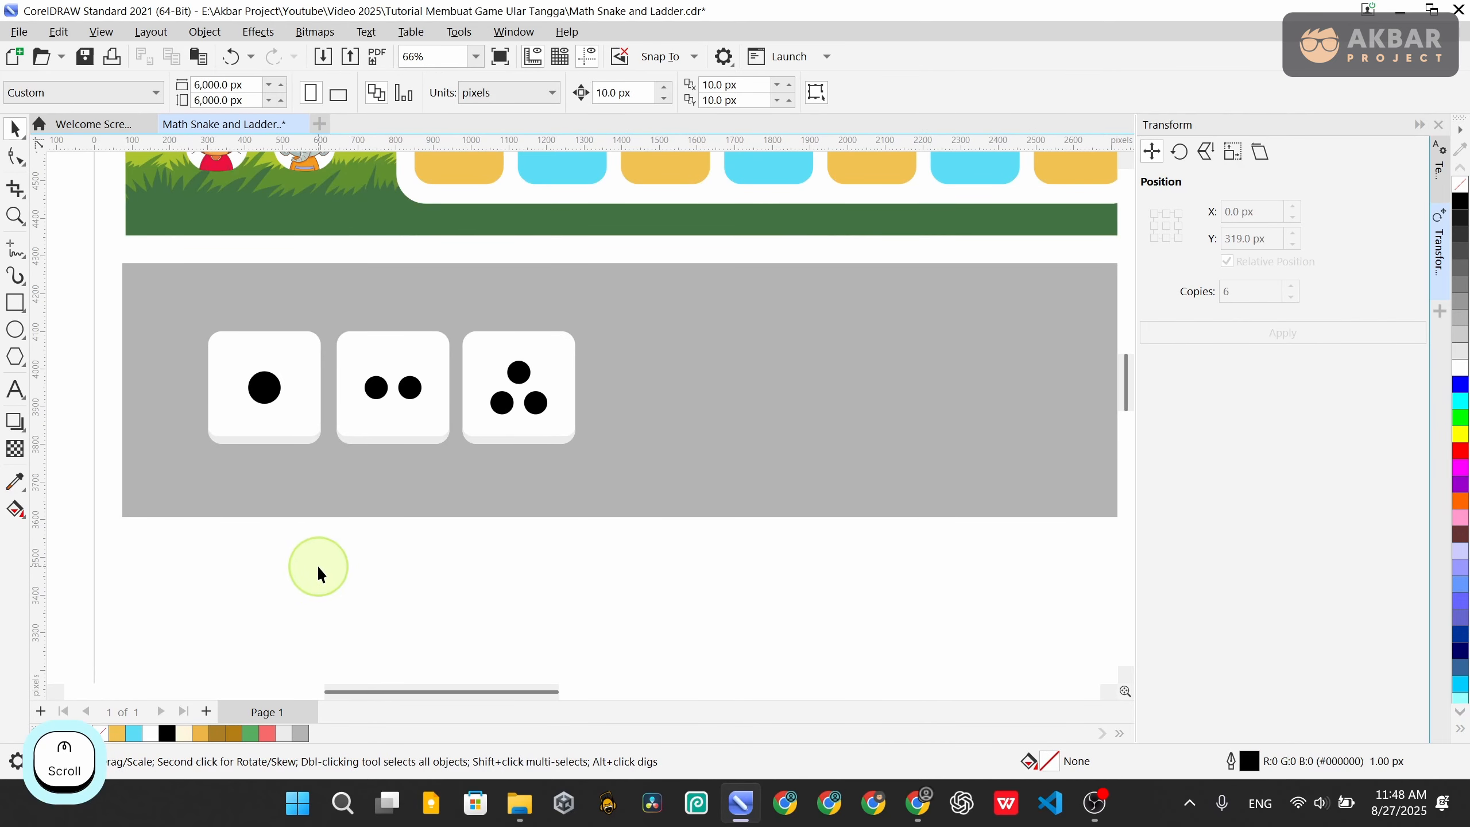
drag(308, 577, 464, 299)
key(ctrl+c)
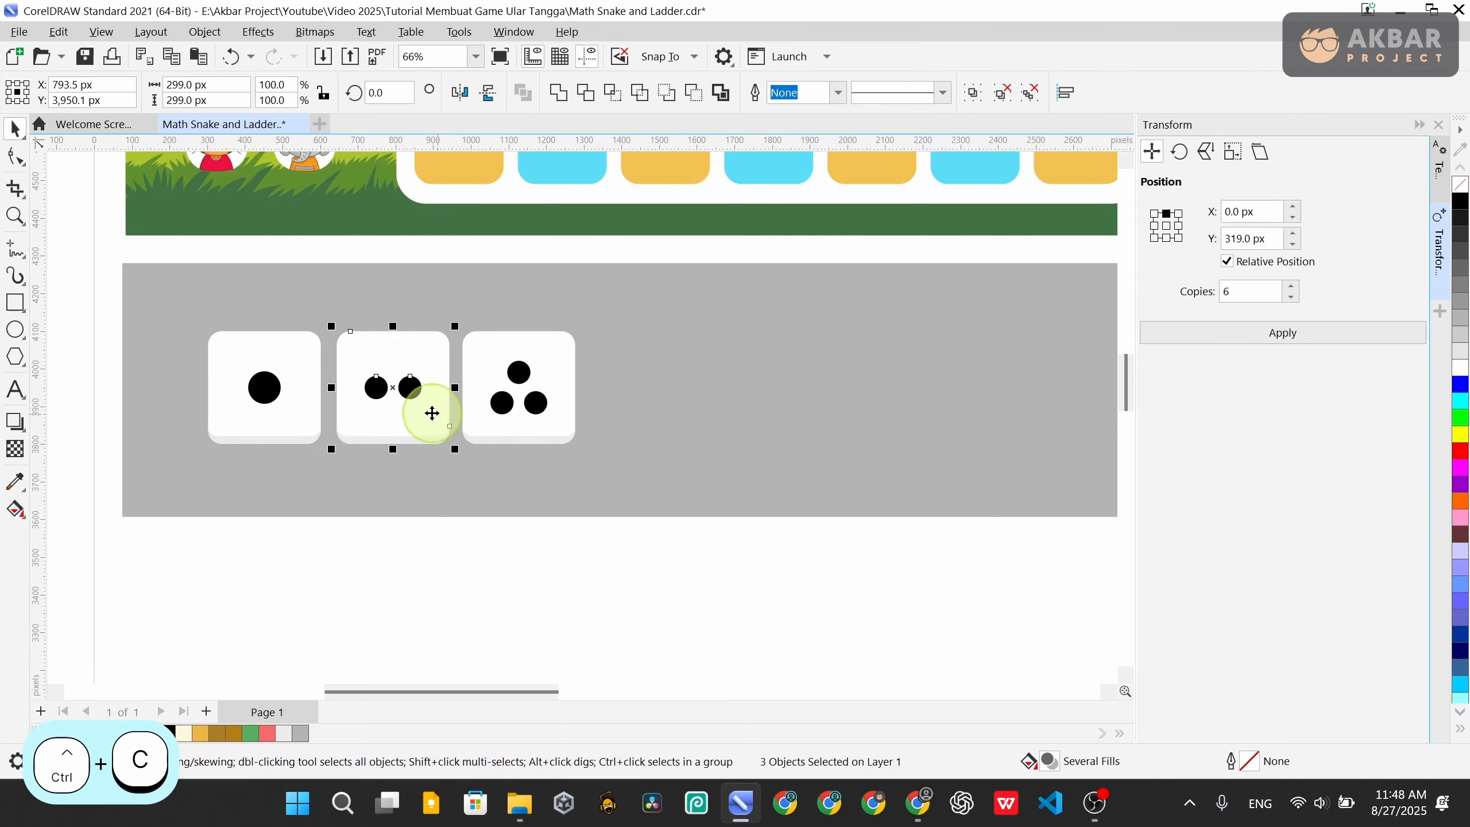
key(ctrl+v)
drag(391, 383, 643, 382)
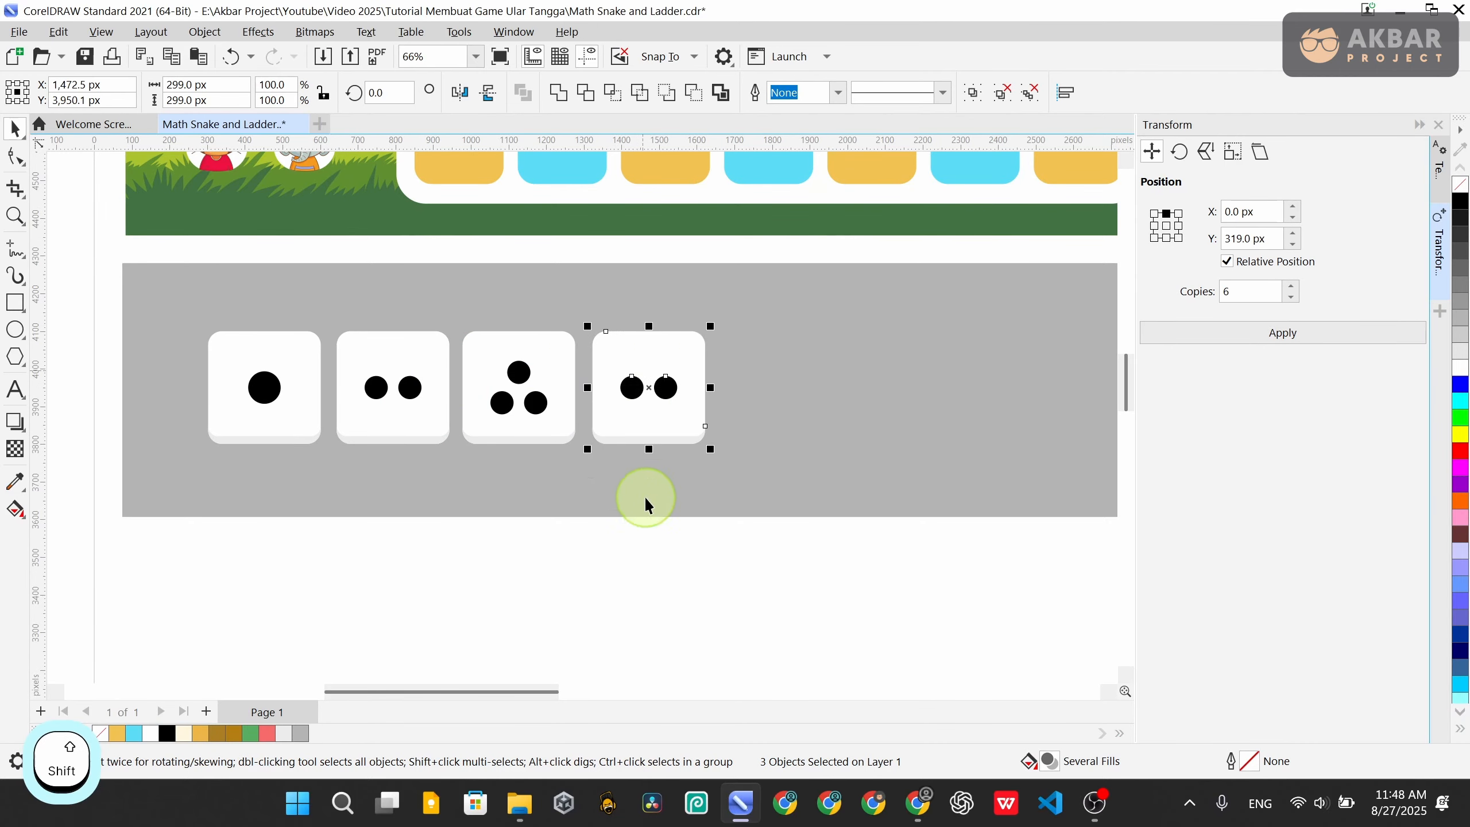
scroll(675, 362, up, 3)
click(656, 394)
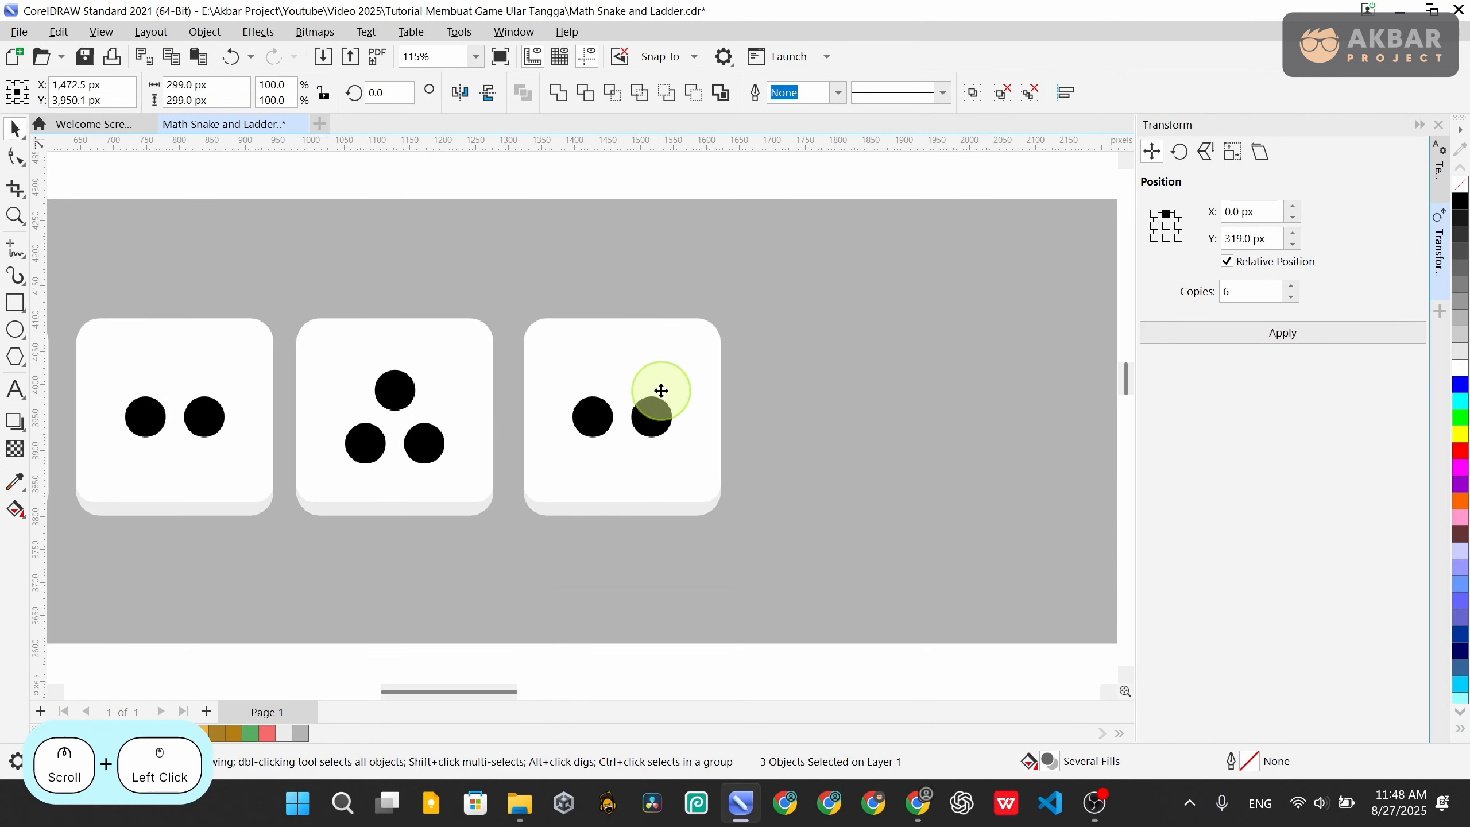
click(607, 657)
Arrange two rows of paired dots on the fourth tile by duplicating its pair, with the lower row at about Y 3,918.8 px
scroll(543, 283, up, 2)
click(608, 360)
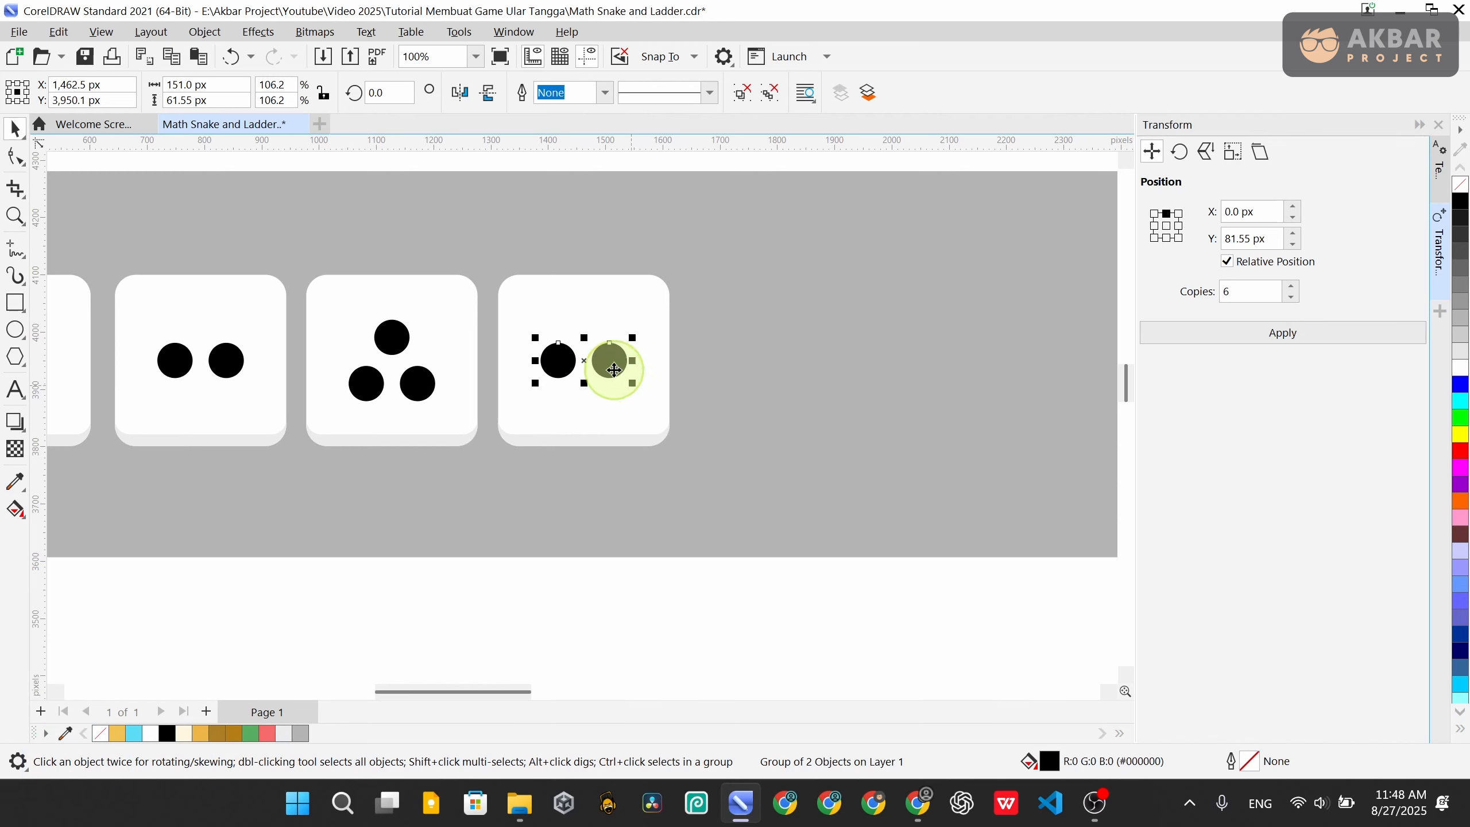
drag(611, 360, 617, 393)
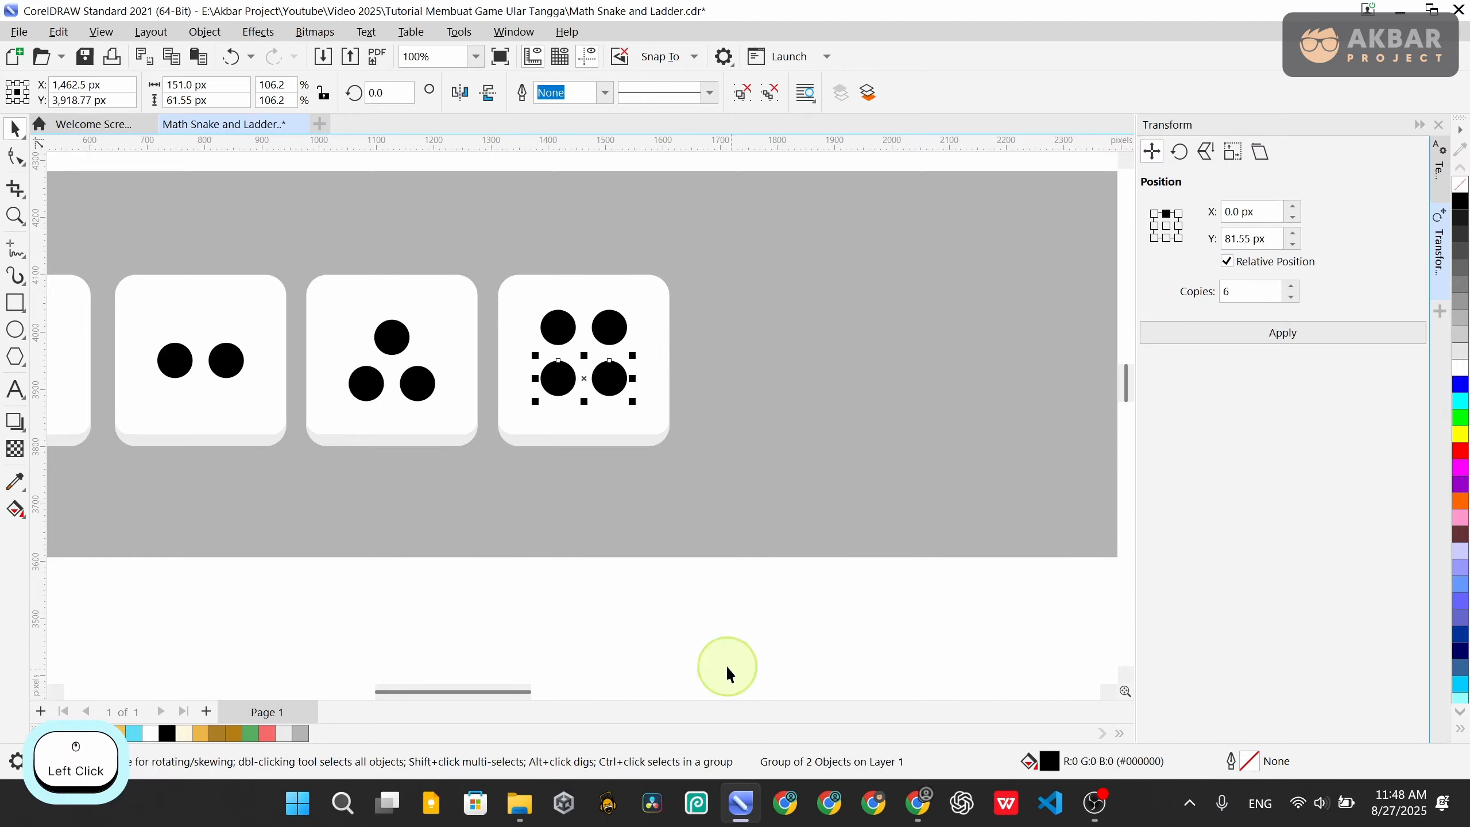
Group the two dot pairs on the fourth tile and center the group vertically on the tile
drag(727, 666, 505, 296)
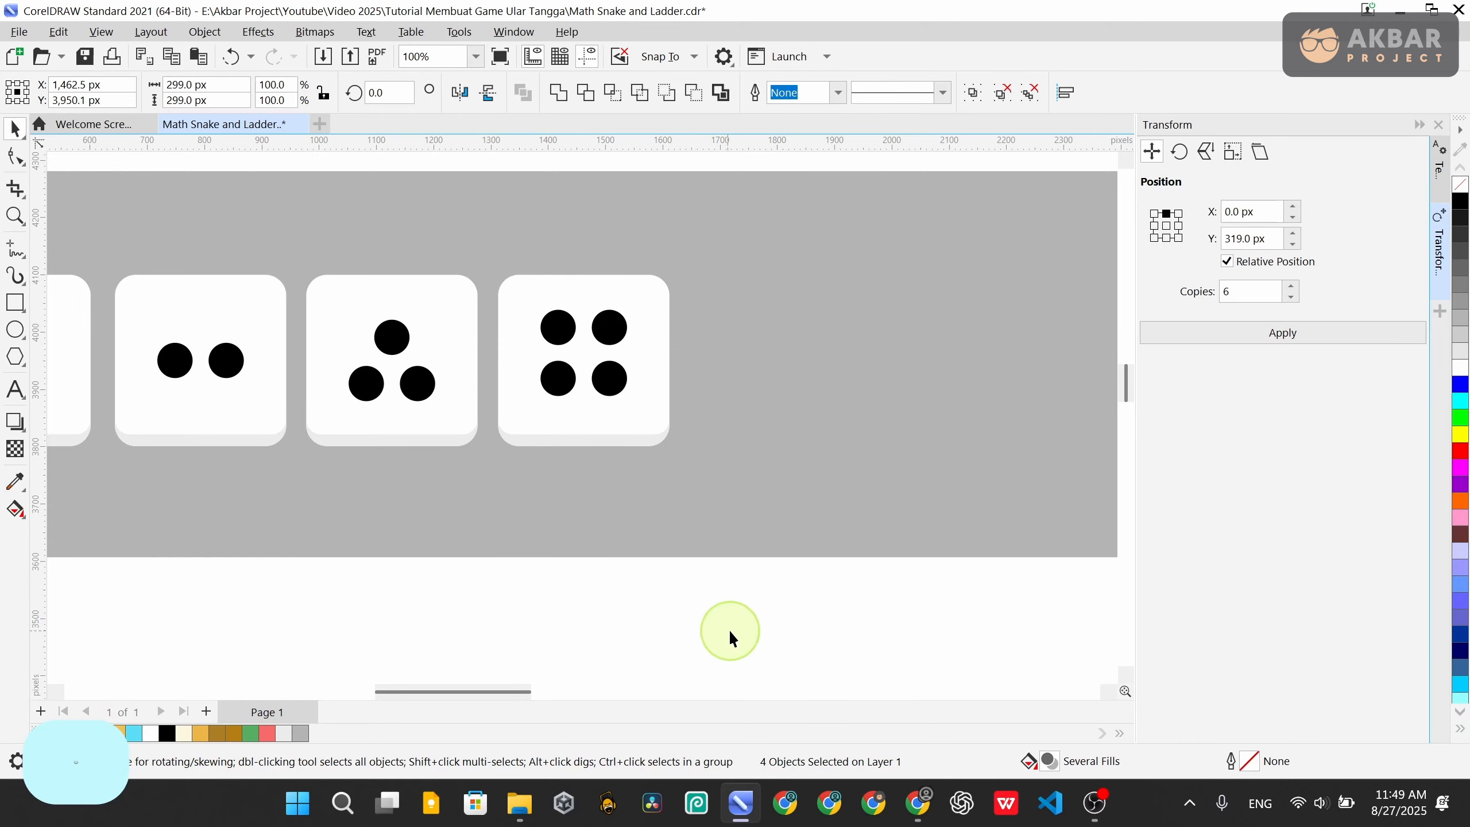
drag(730, 636, 516, 280)
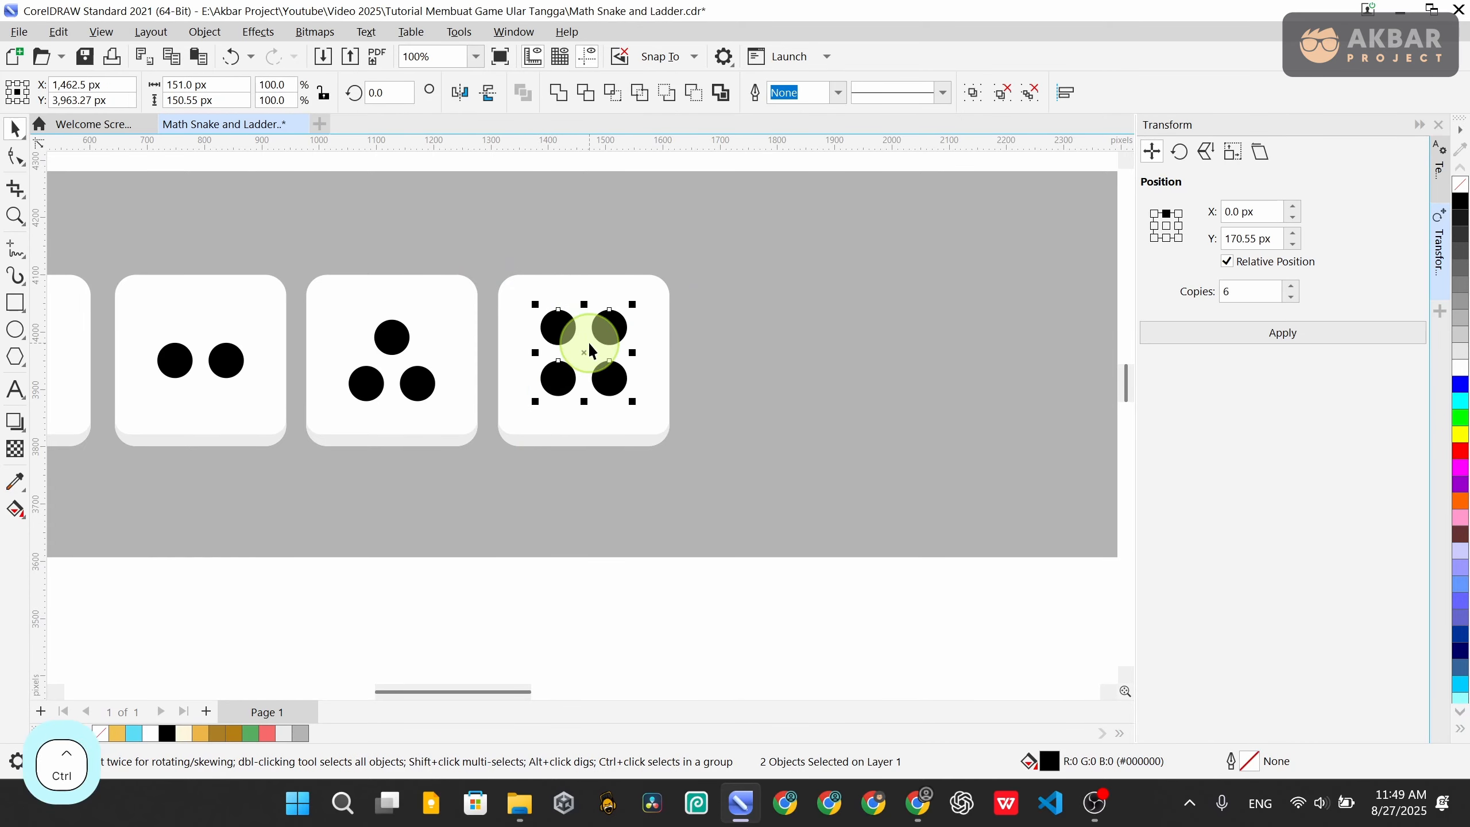
key(ctrl+g)
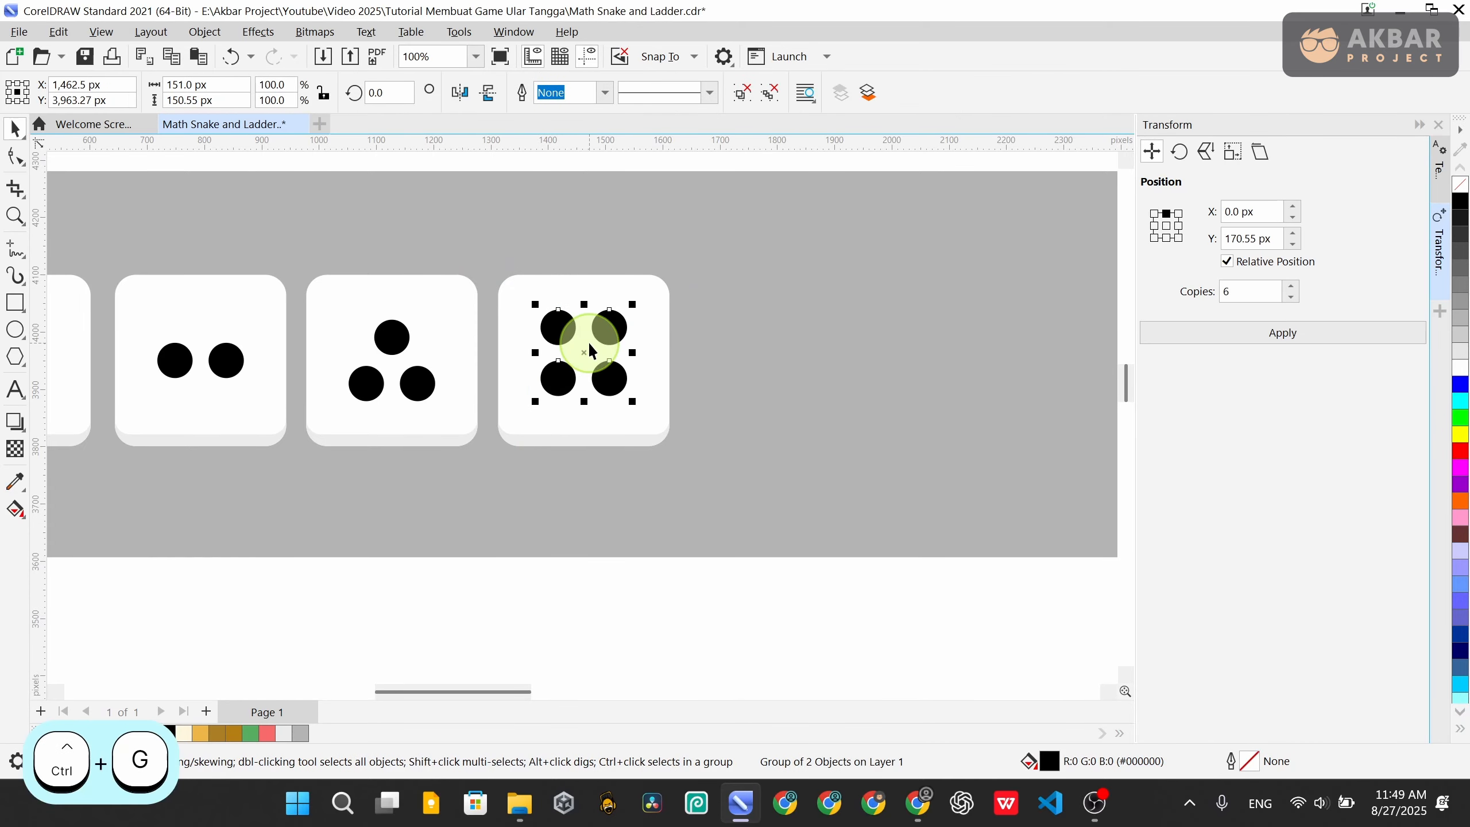
shift+click(654, 317)
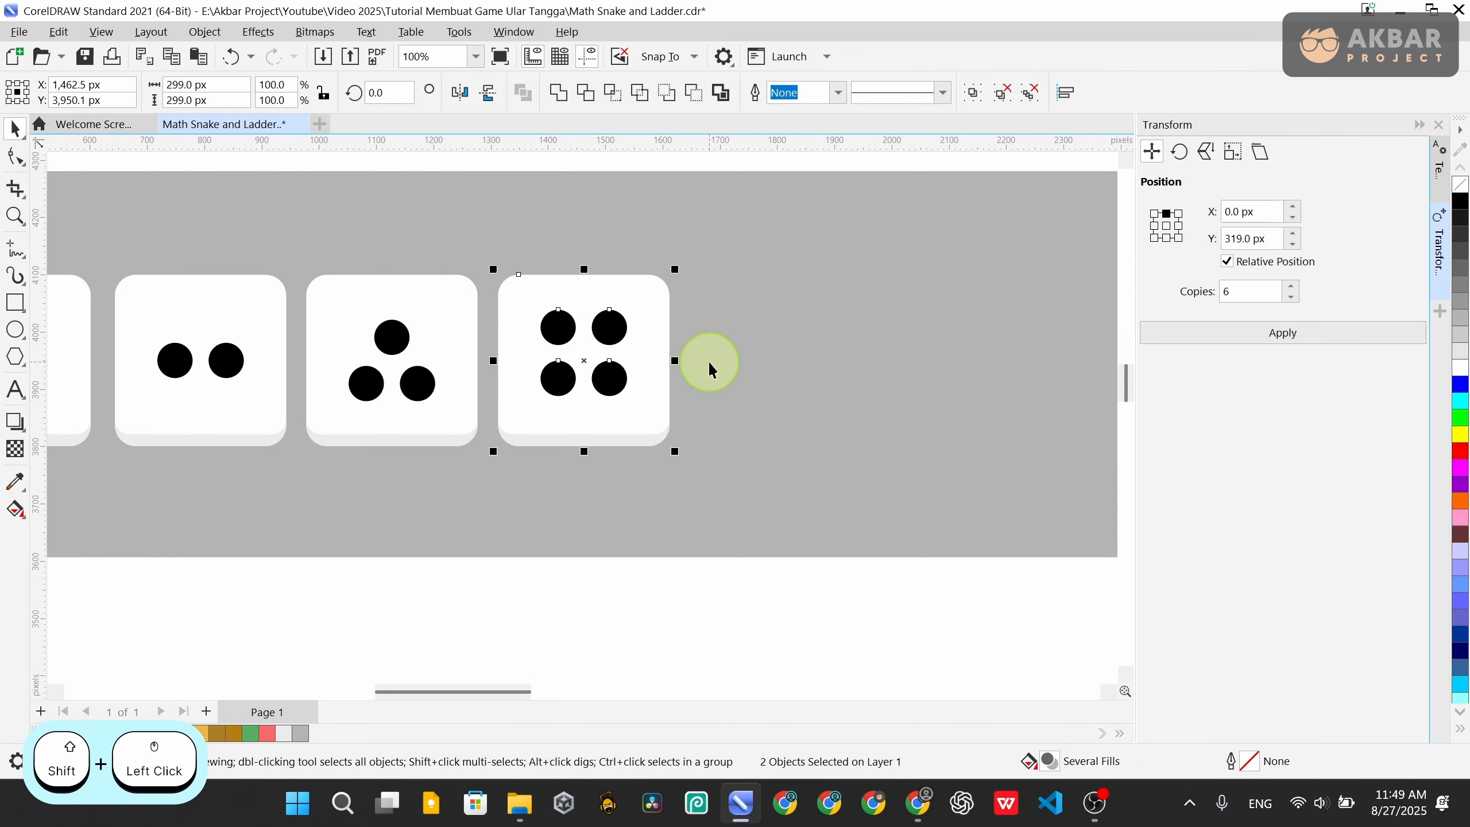
key(e)
Copy the three-dot tile and place the copy beside the four-dot tile as the fifth tile, at about X 1,803.5 px
scroll(521, 325, down, 2)
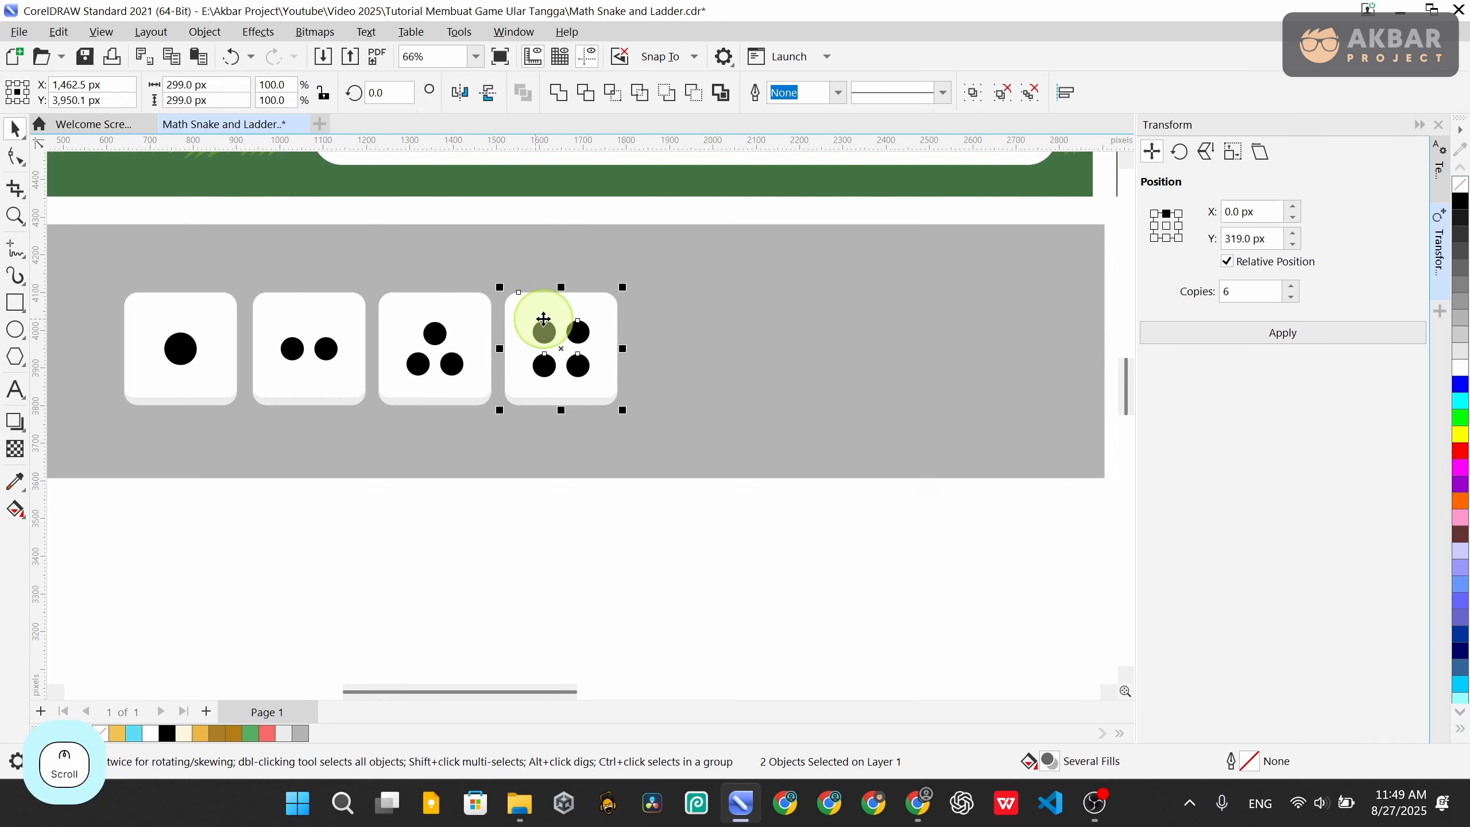
drag(525, 525, 370, 249)
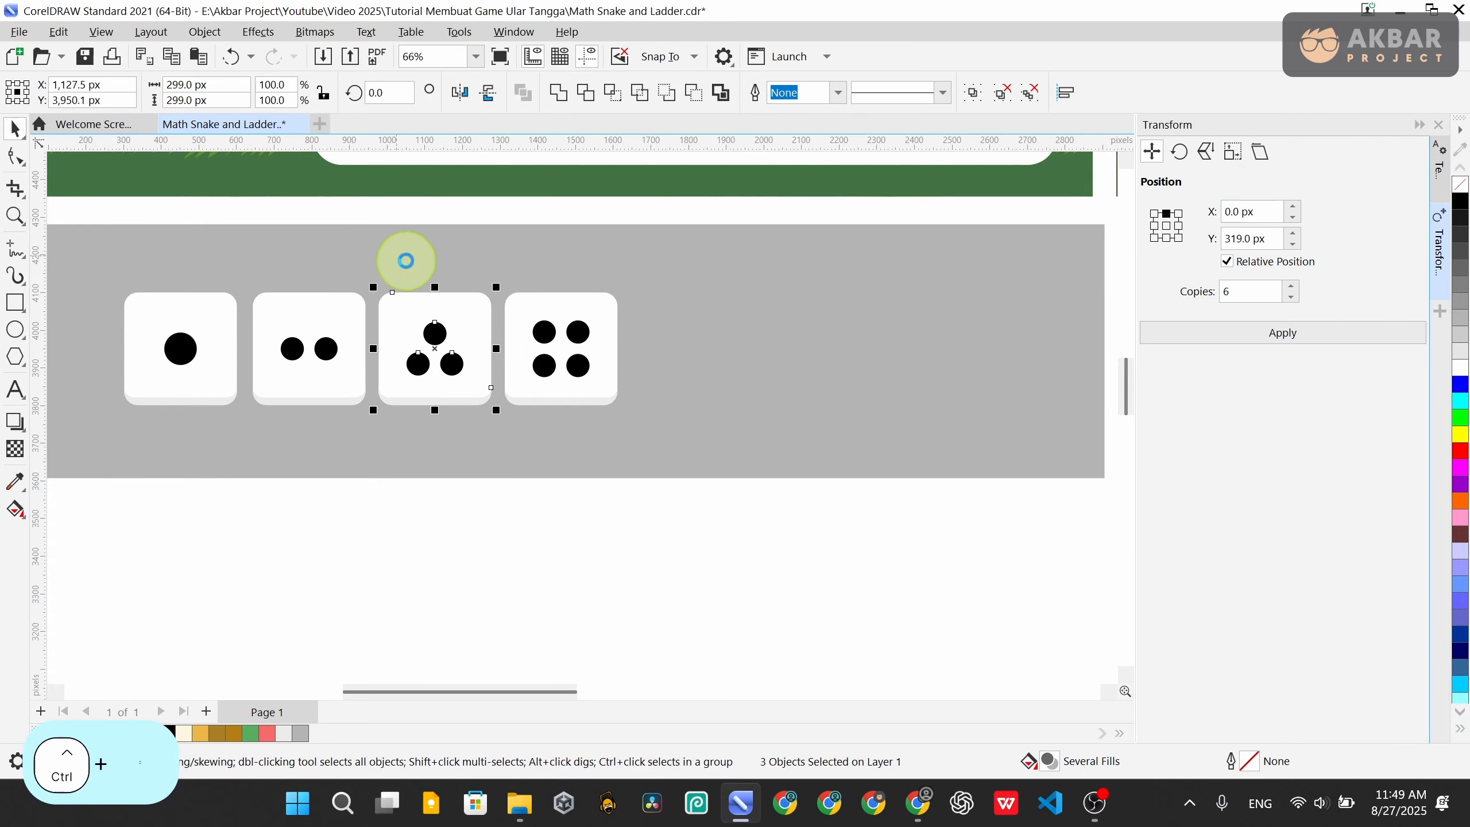
key(ctrl+c)
key(ctrl+v)
drag(437, 353, 692, 361)
key(Escape)
Ungroup the fifth tile's dots and move the lower-right dot outward horizontally to about X 1,888.8 px
scroll(737, 331, up, 3)
drag(584, 420, 781, 269)
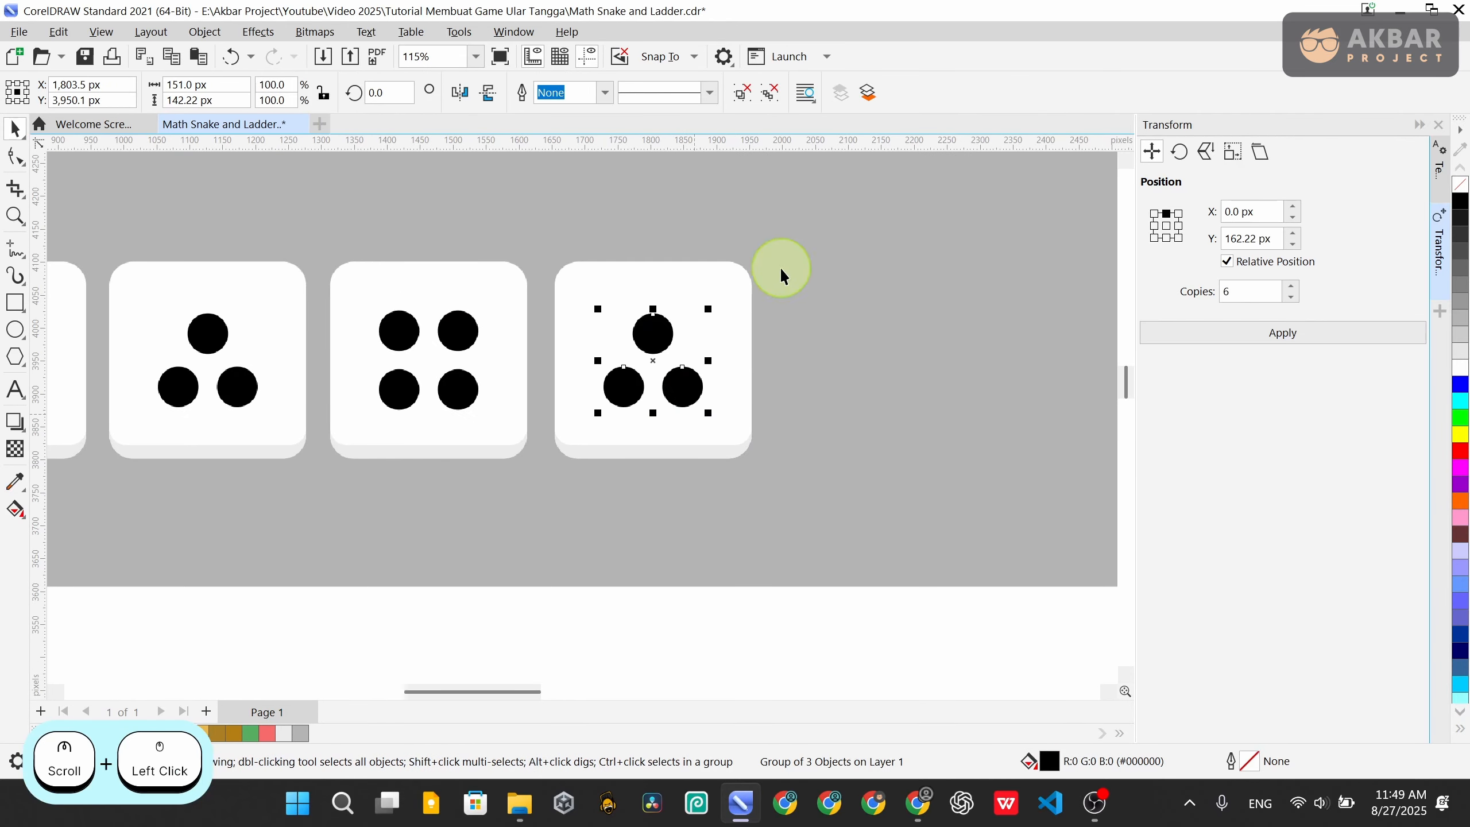
click(671, 468)
scroll(677, 403, up, 2)
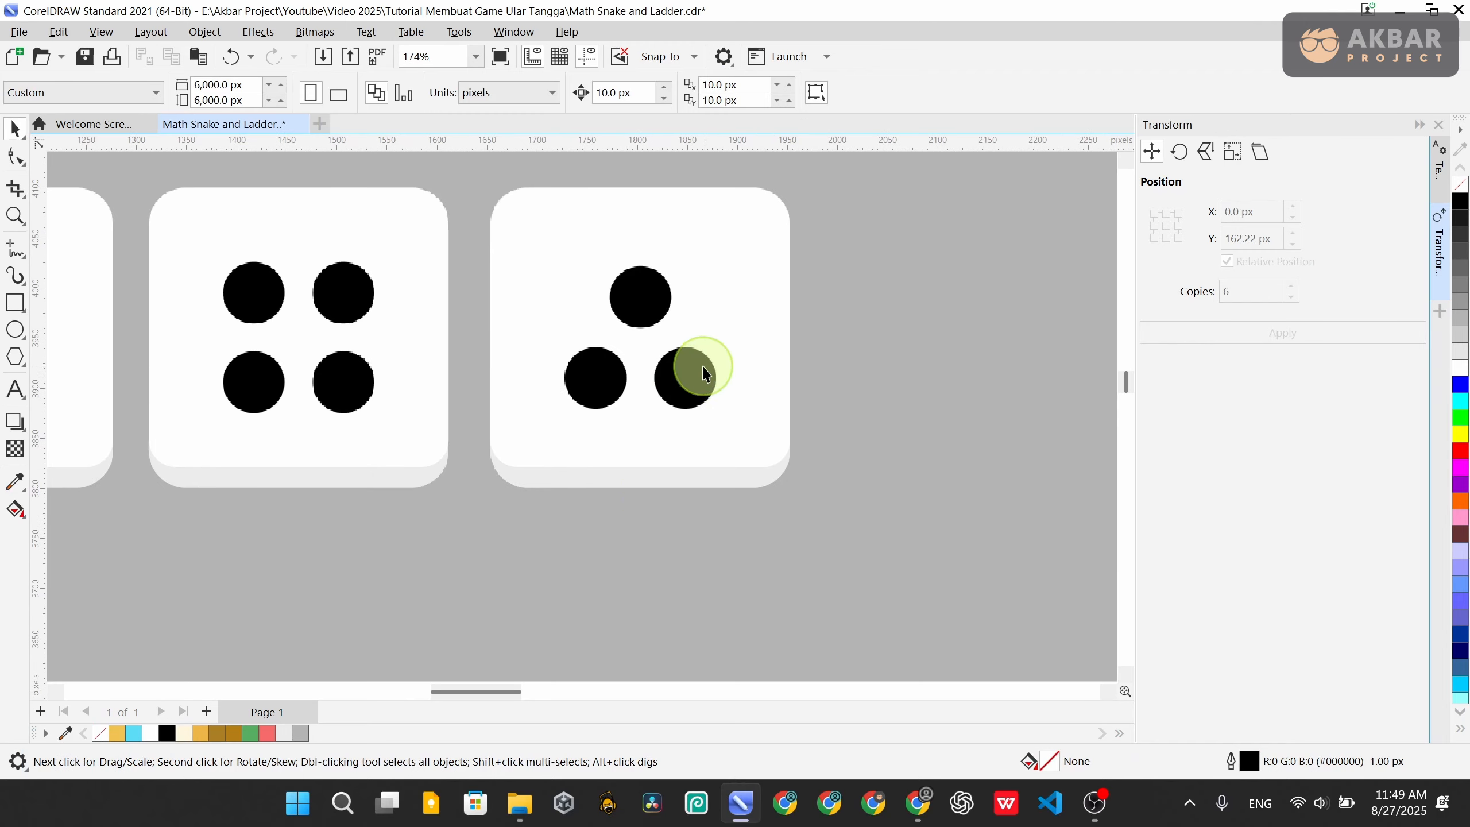
click(708, 382)
drag(708, 383, 731, 379)
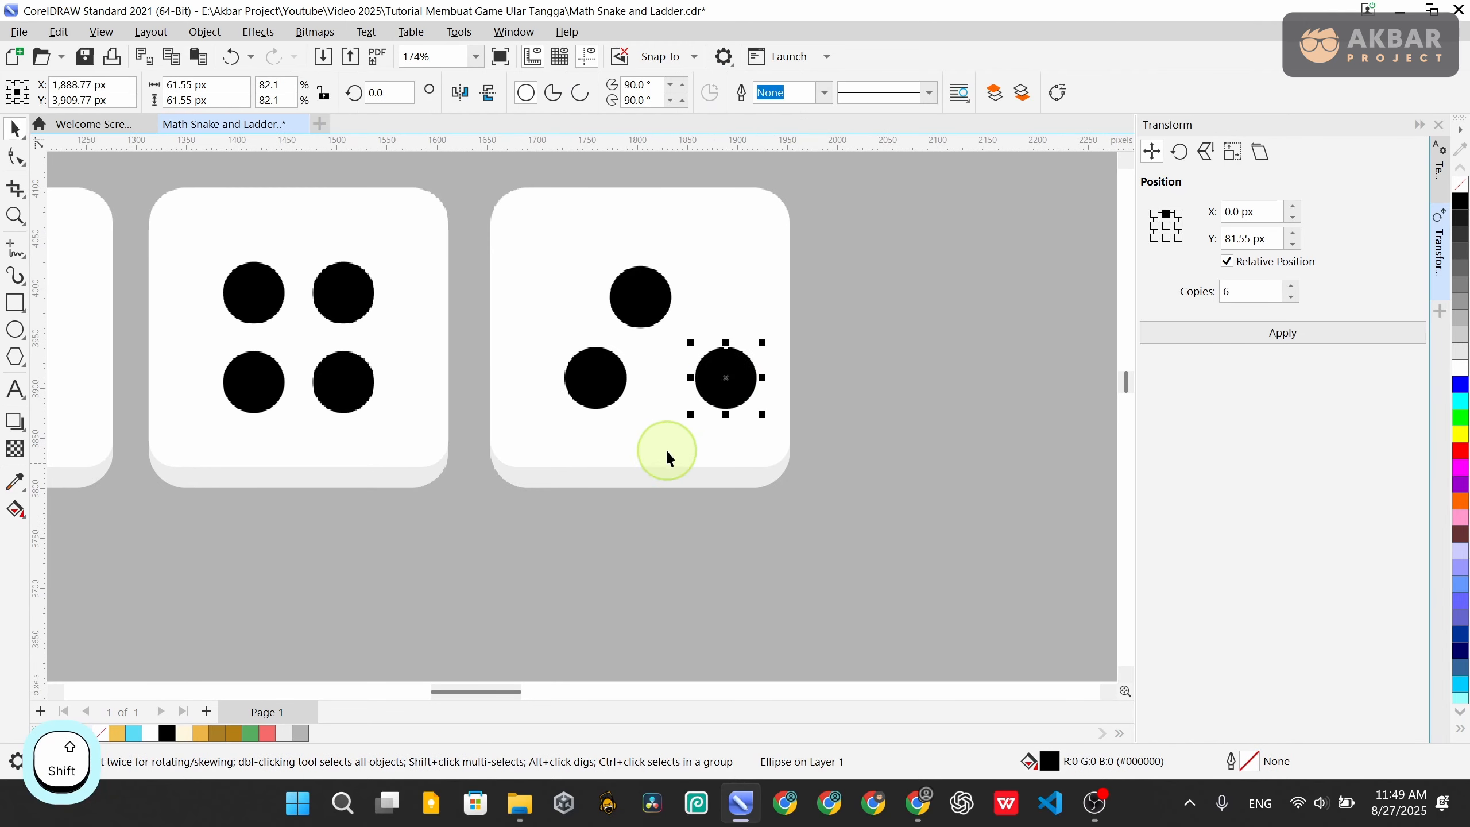
Group the two lower dots on the fifth tile and center the pair horizontally on the tile
shift+click(593, 375)
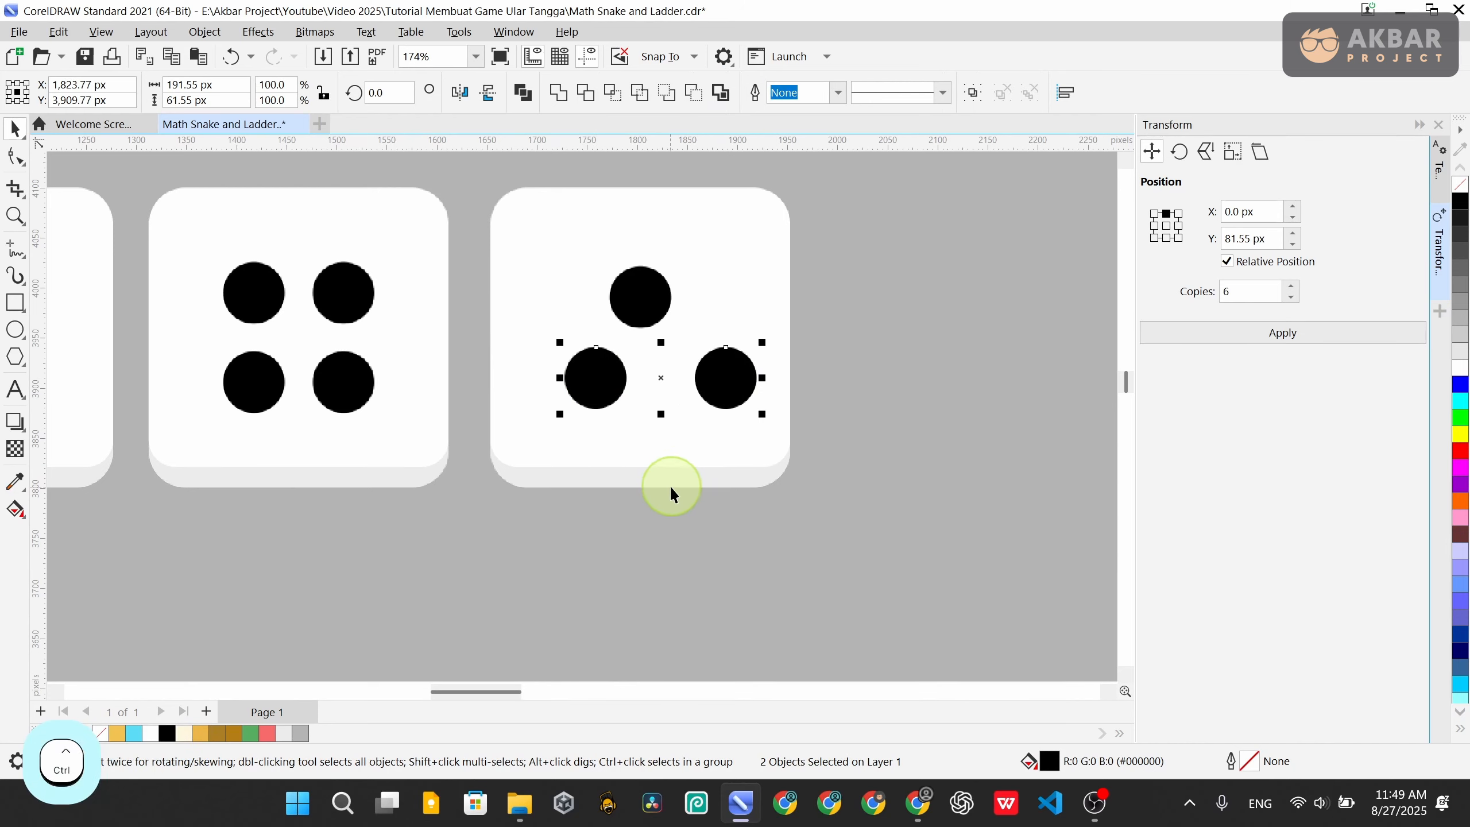
key(ctrl+g)
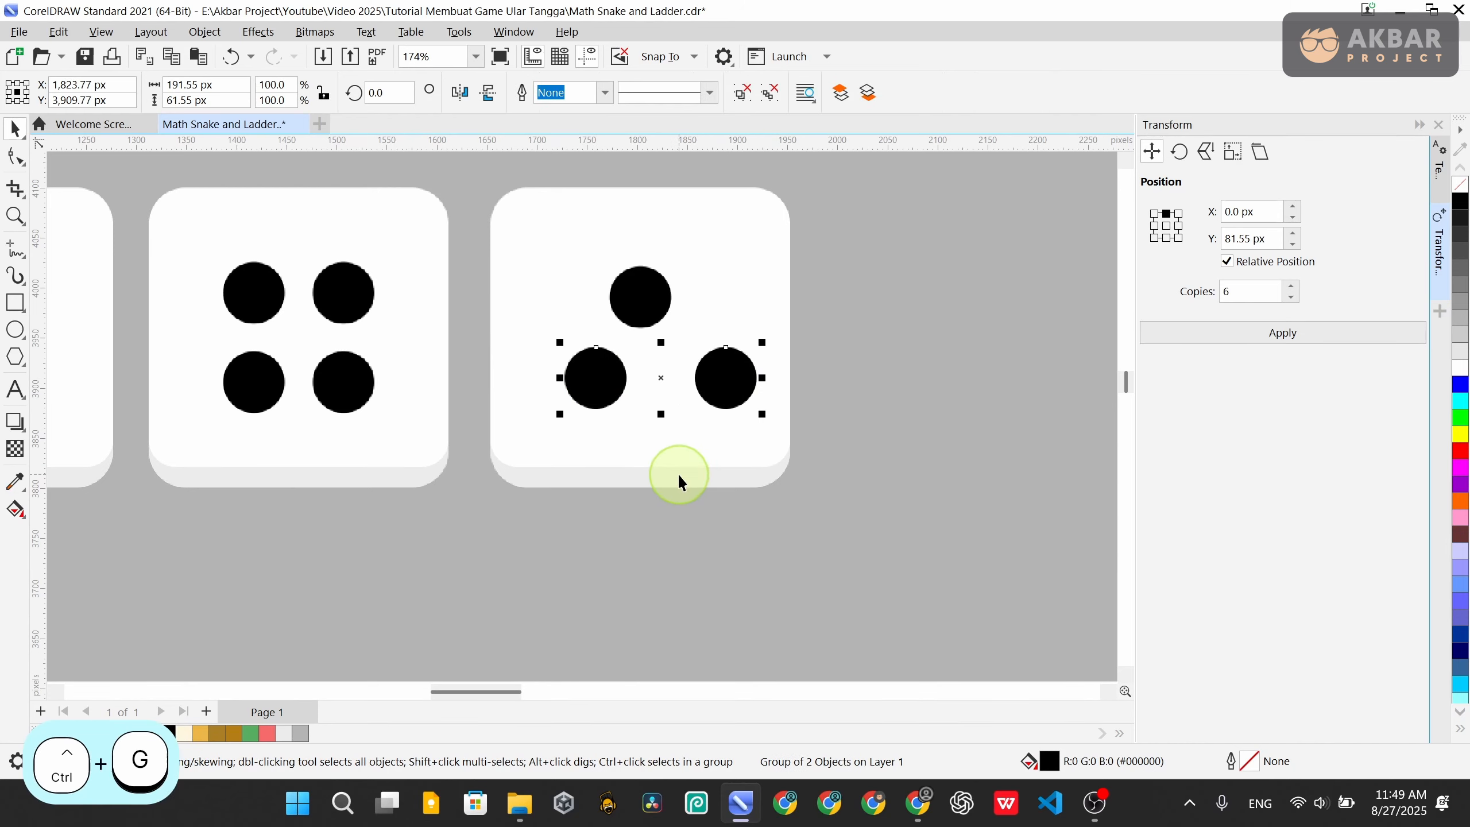
shift+click(732, 246)
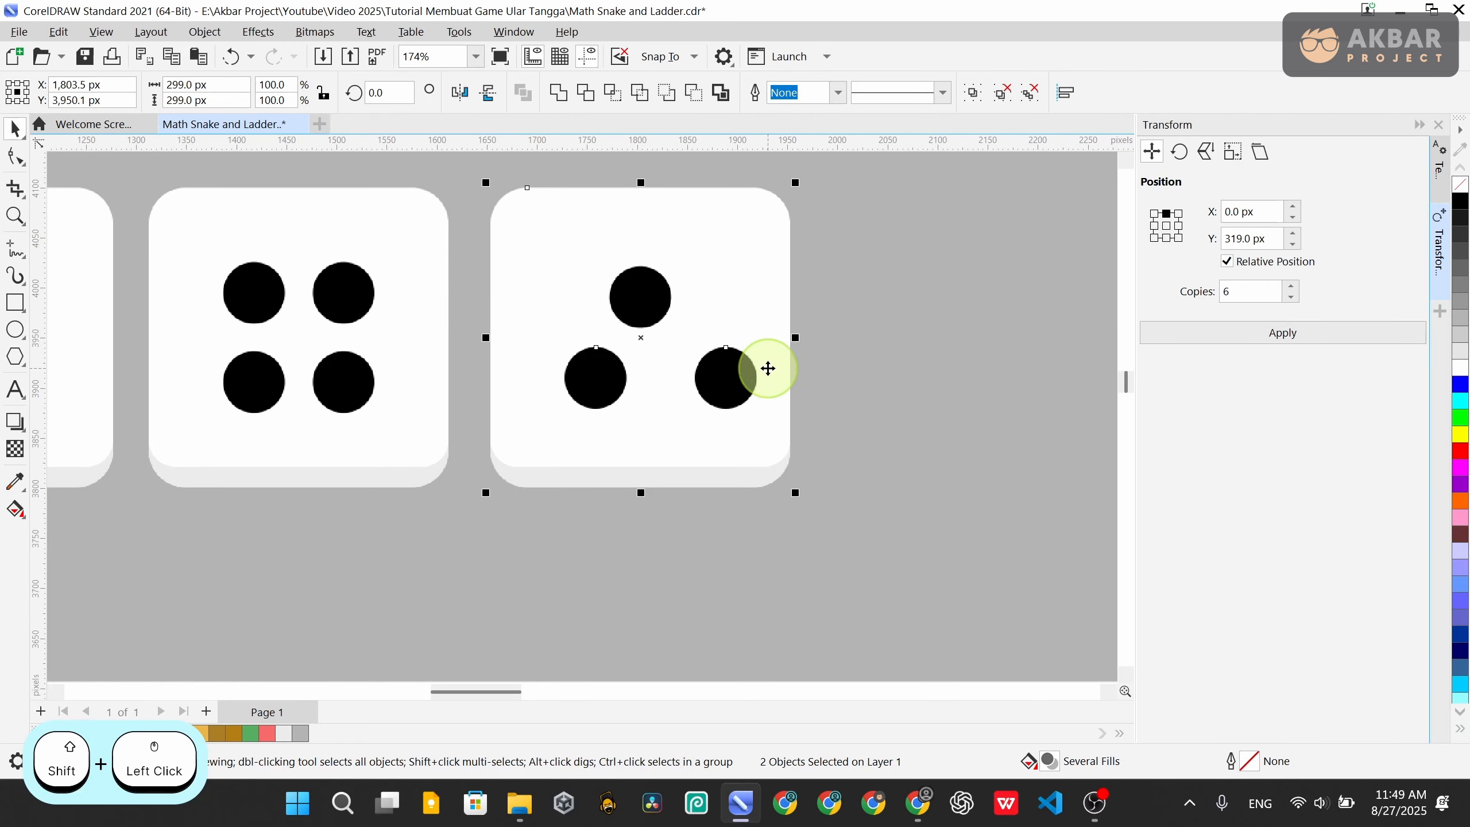
key(c)
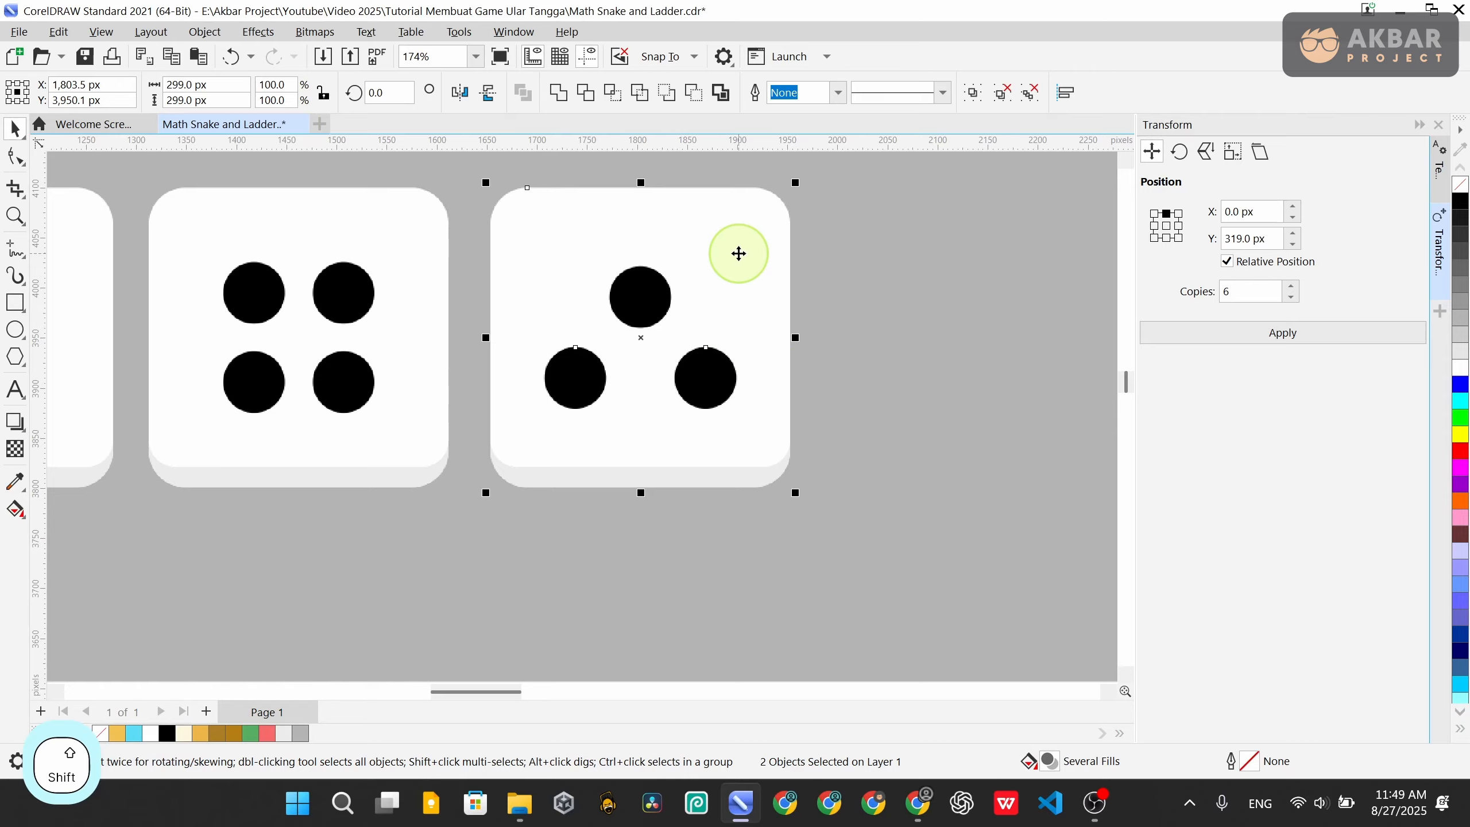
Center the fifth tile's single upper dot vertically on the tile
click(702, 383)
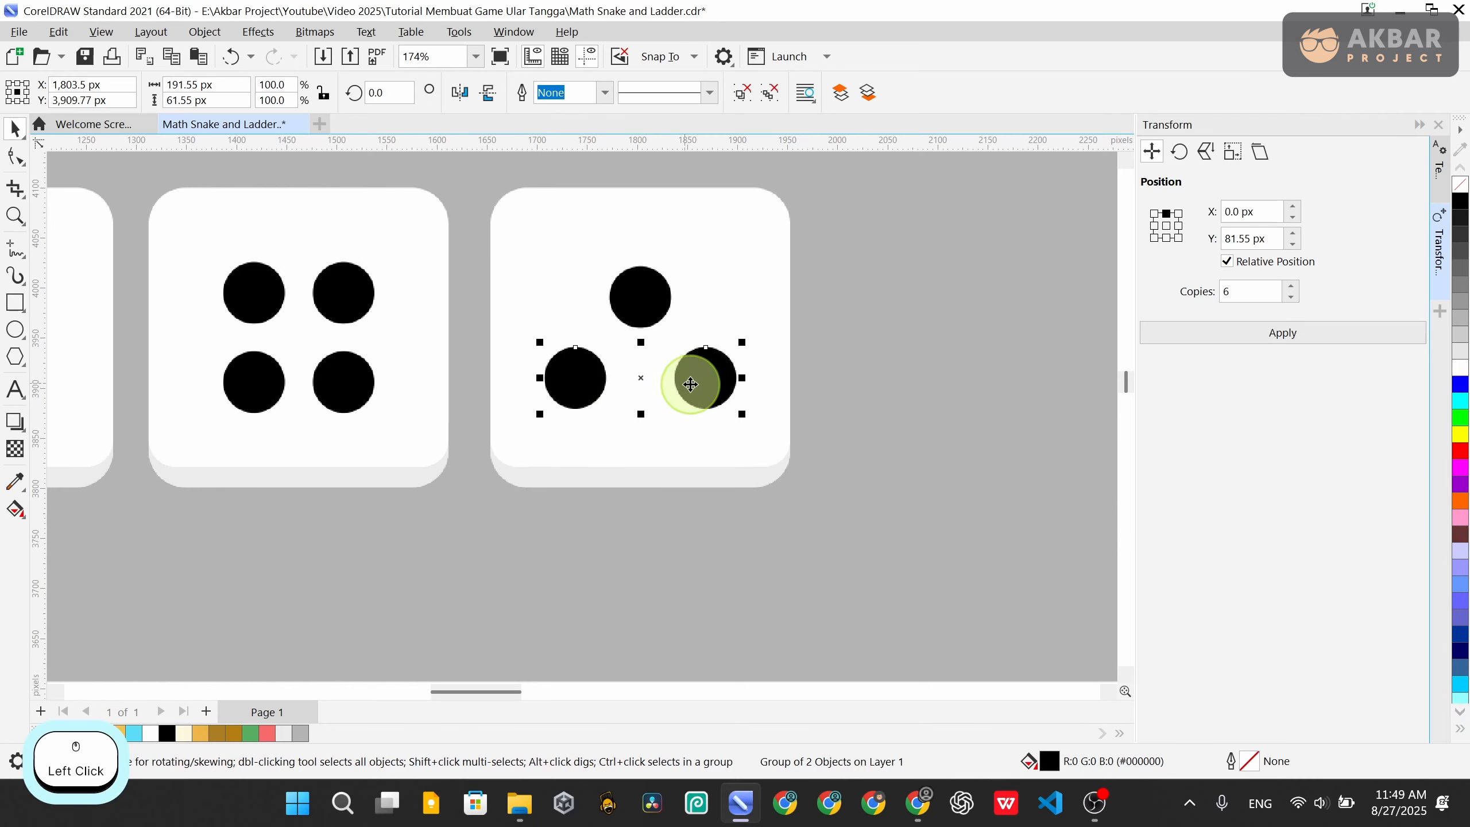
scroll(709, 377, up, 1)
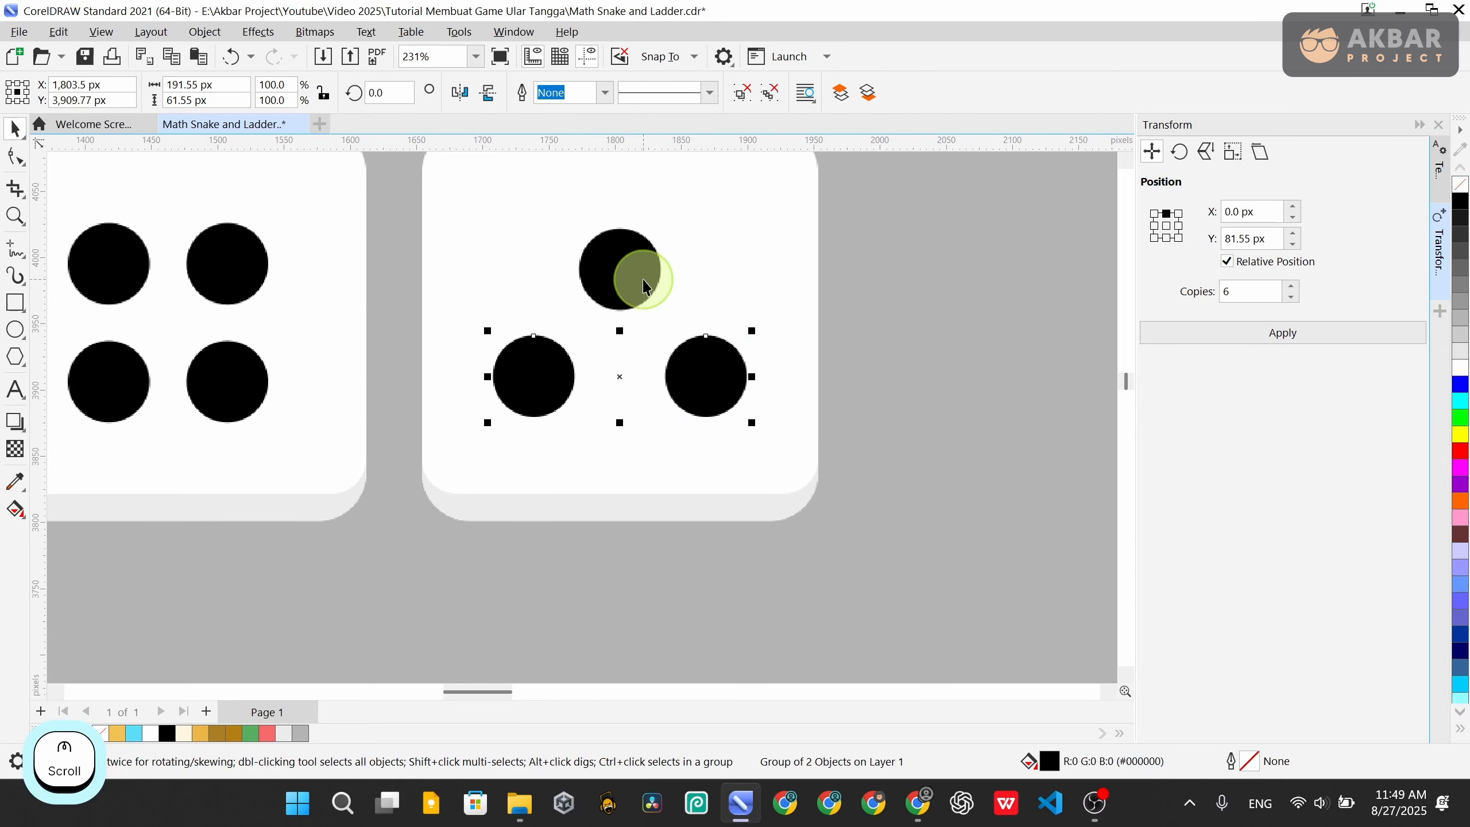
click(599, 268)
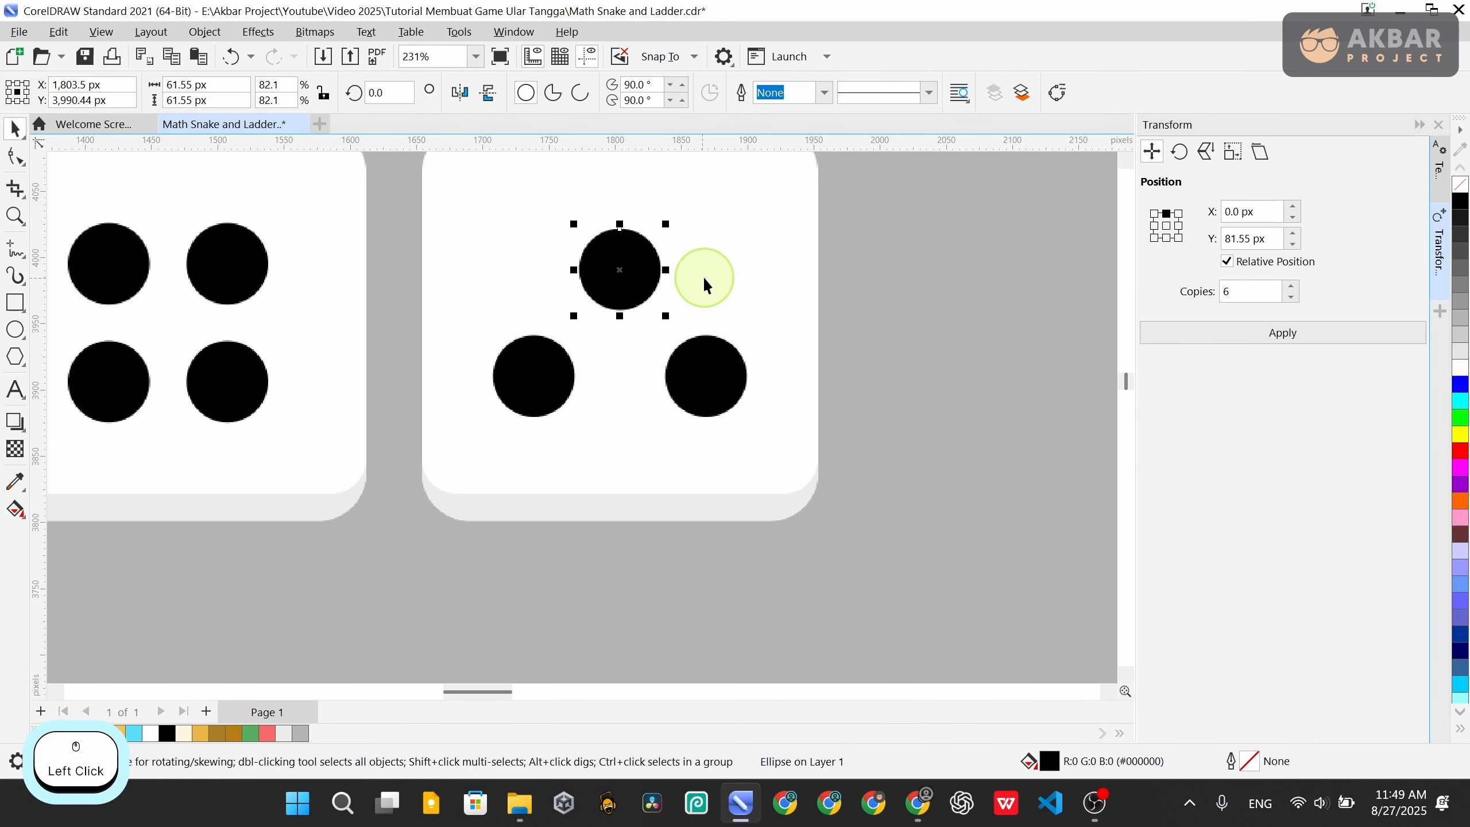
scroll(712, 265, down, 2)
shift+click(786, 406)
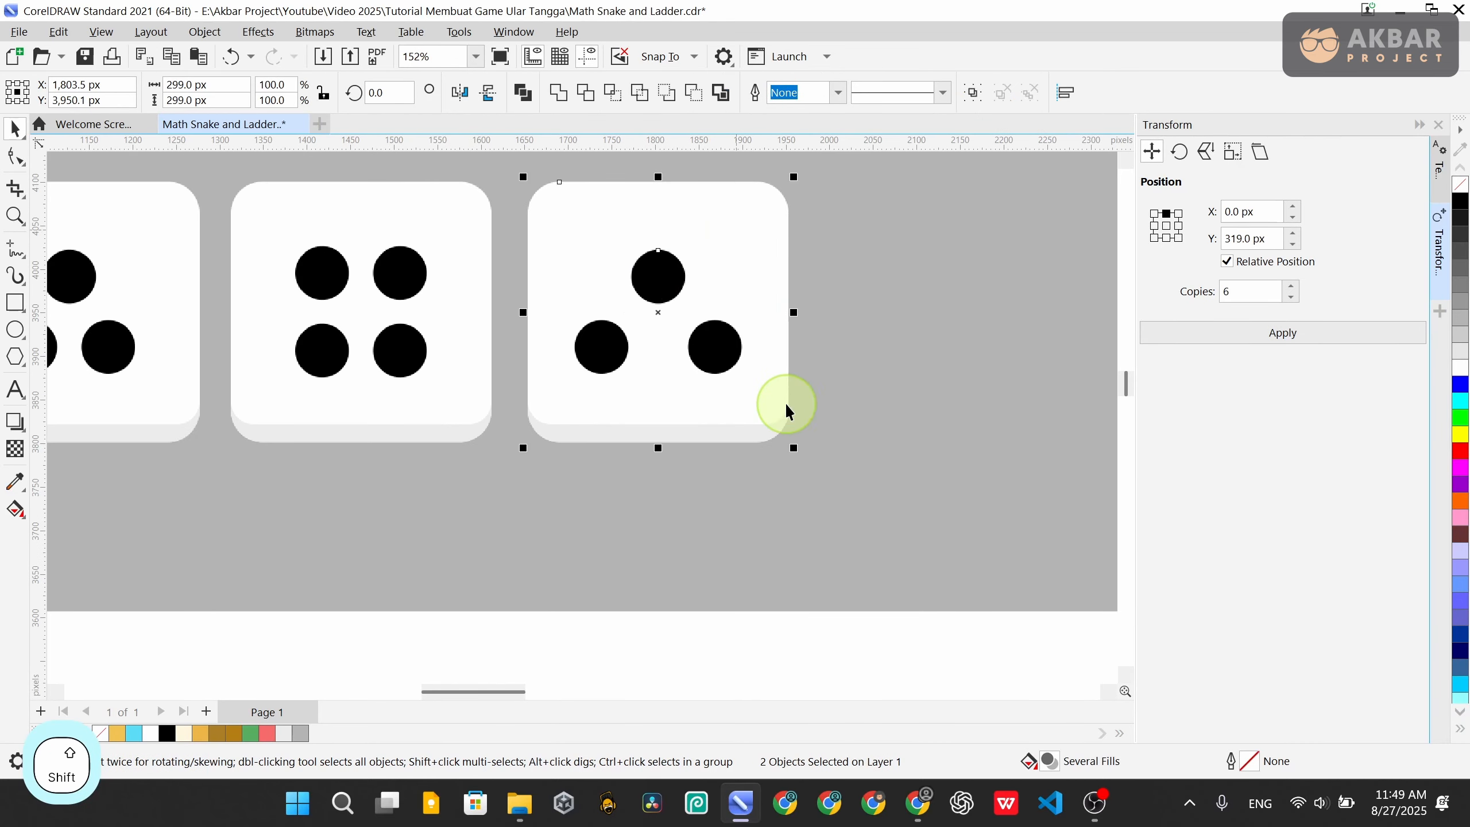
key(e)
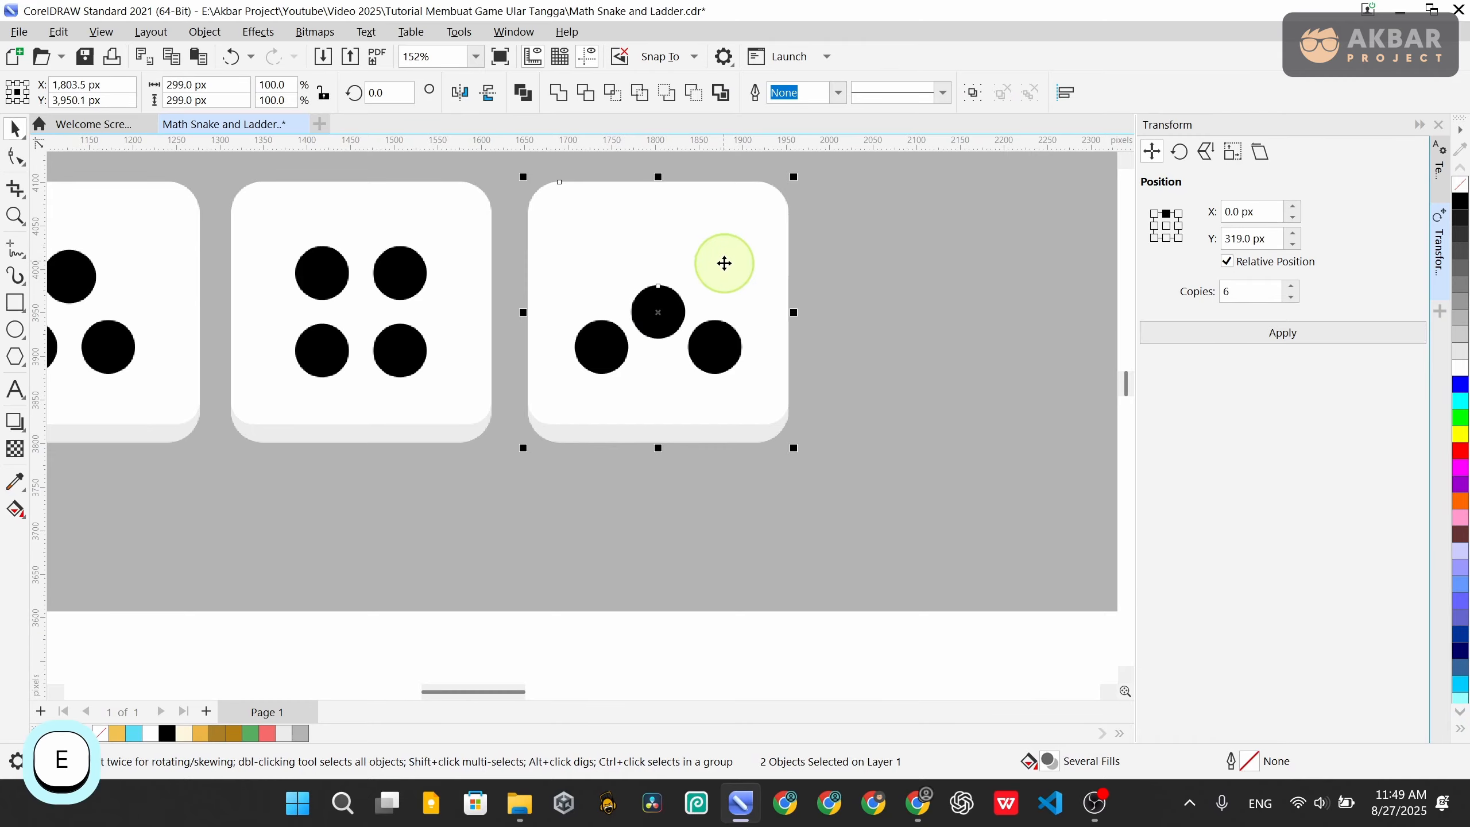
Move the lower pair of dots on the fifth tile straight down to about Y 3,869.8 px
shift+click(754, 284)
click(713, 343)
scroll(716, 346, up, 2)
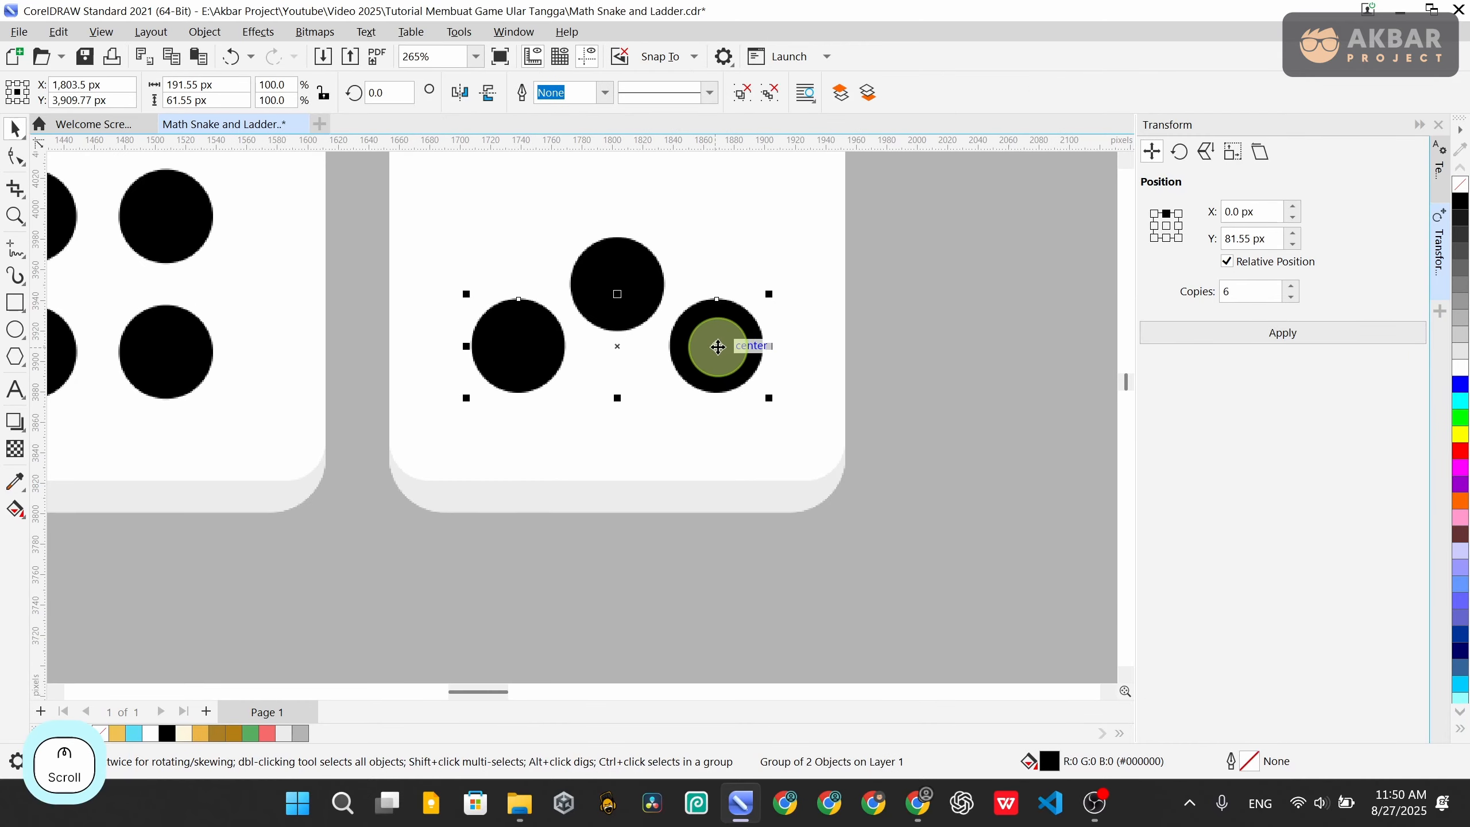
drag(718, 347, 718, 407)
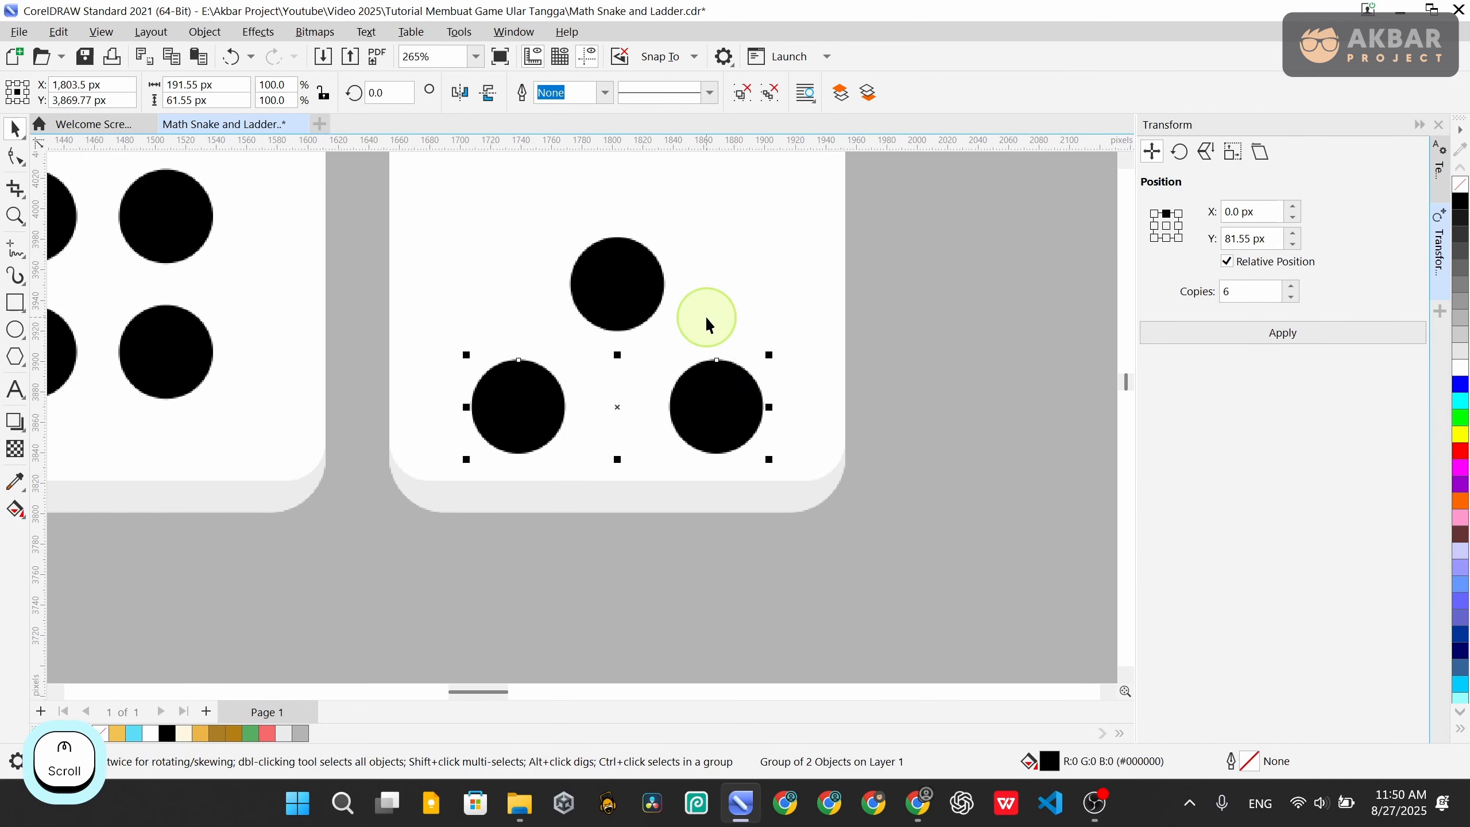
Copy the fifth tile's lower dot pair and place the copy straight above the center dot, at about Y 4,022.8 px
scroll(706, 319, down, 2)
key(ctrl+c)
key(ctrl+v)
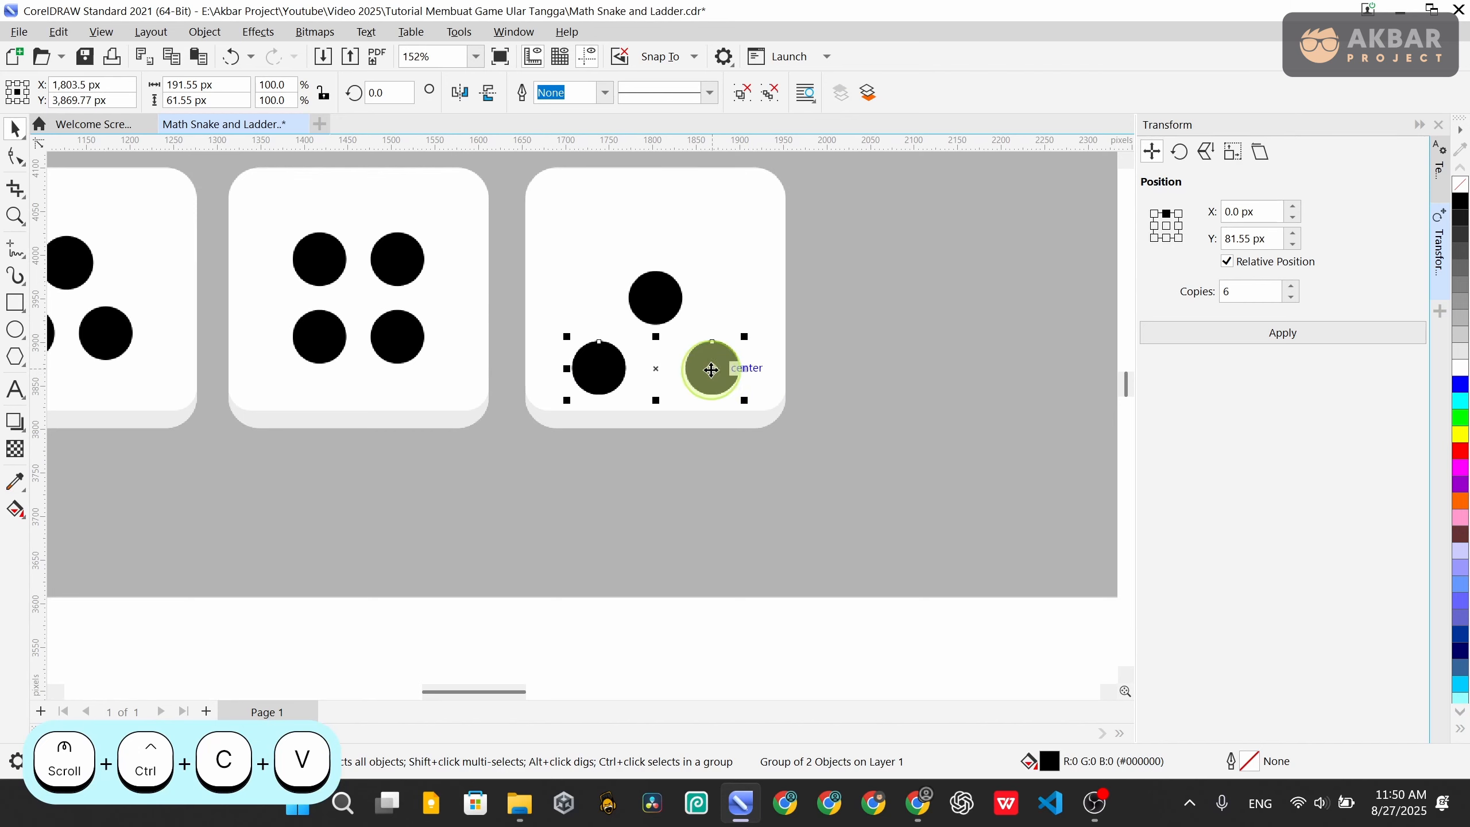
drag(711, 368, 717, 244)
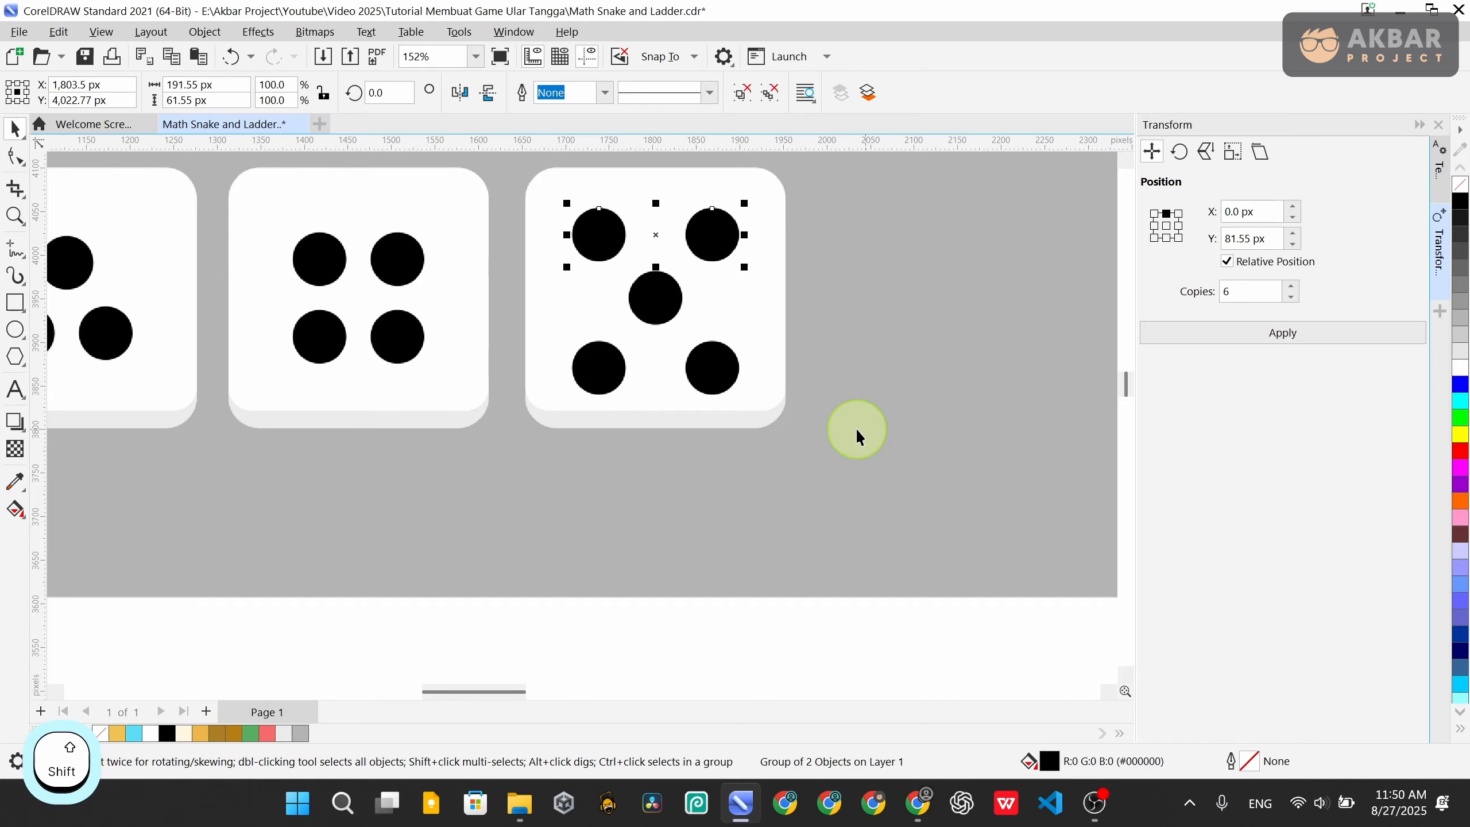
Move the fifth tile's lower dot pair up slightly to about Y 3,874.8 px and keep the pair selected
click(749, 387)
scroll(717, 376, up, 2)
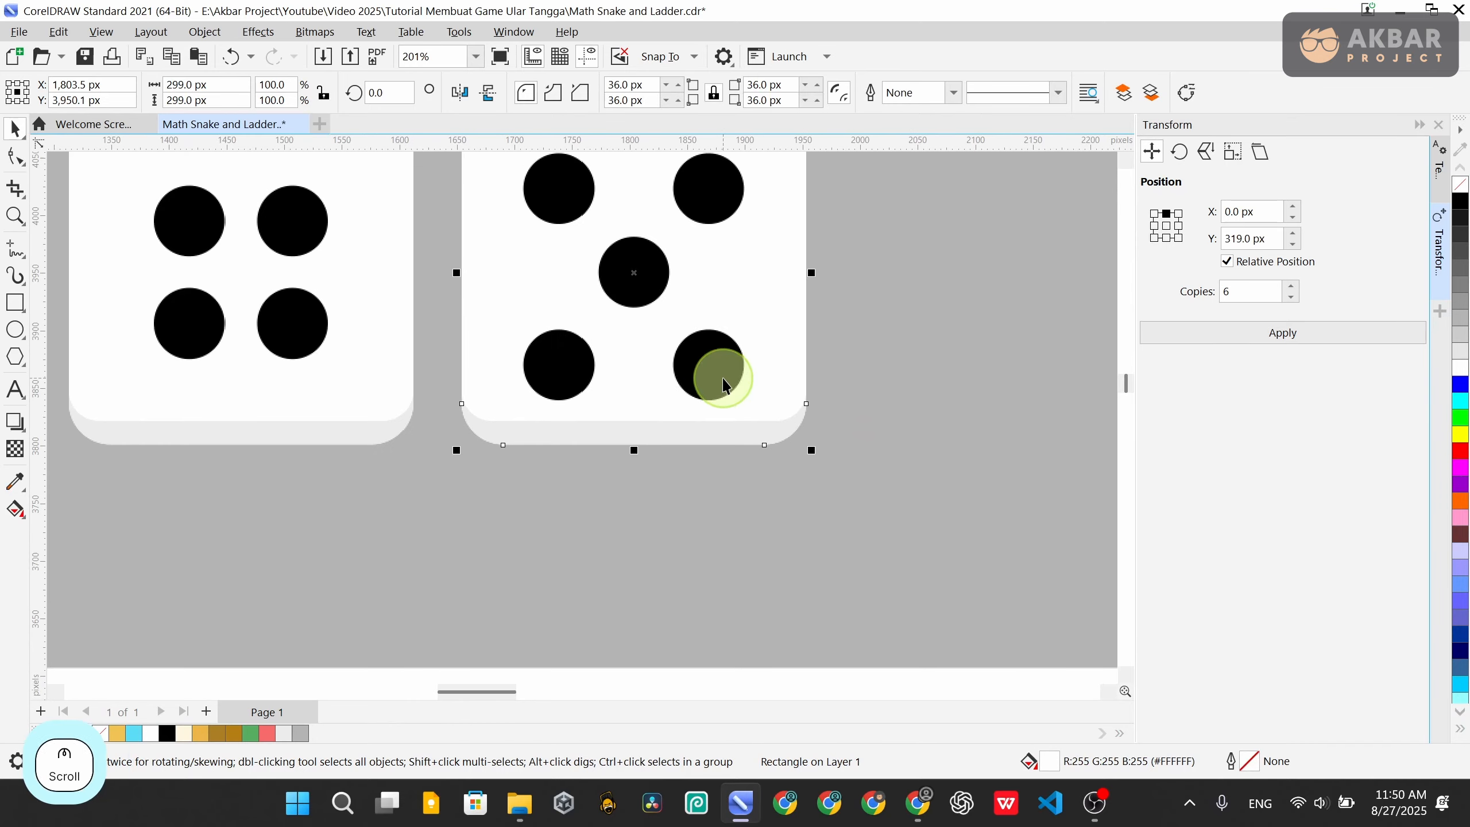
click(715, 382)
scroll(717, 376, up, 3)
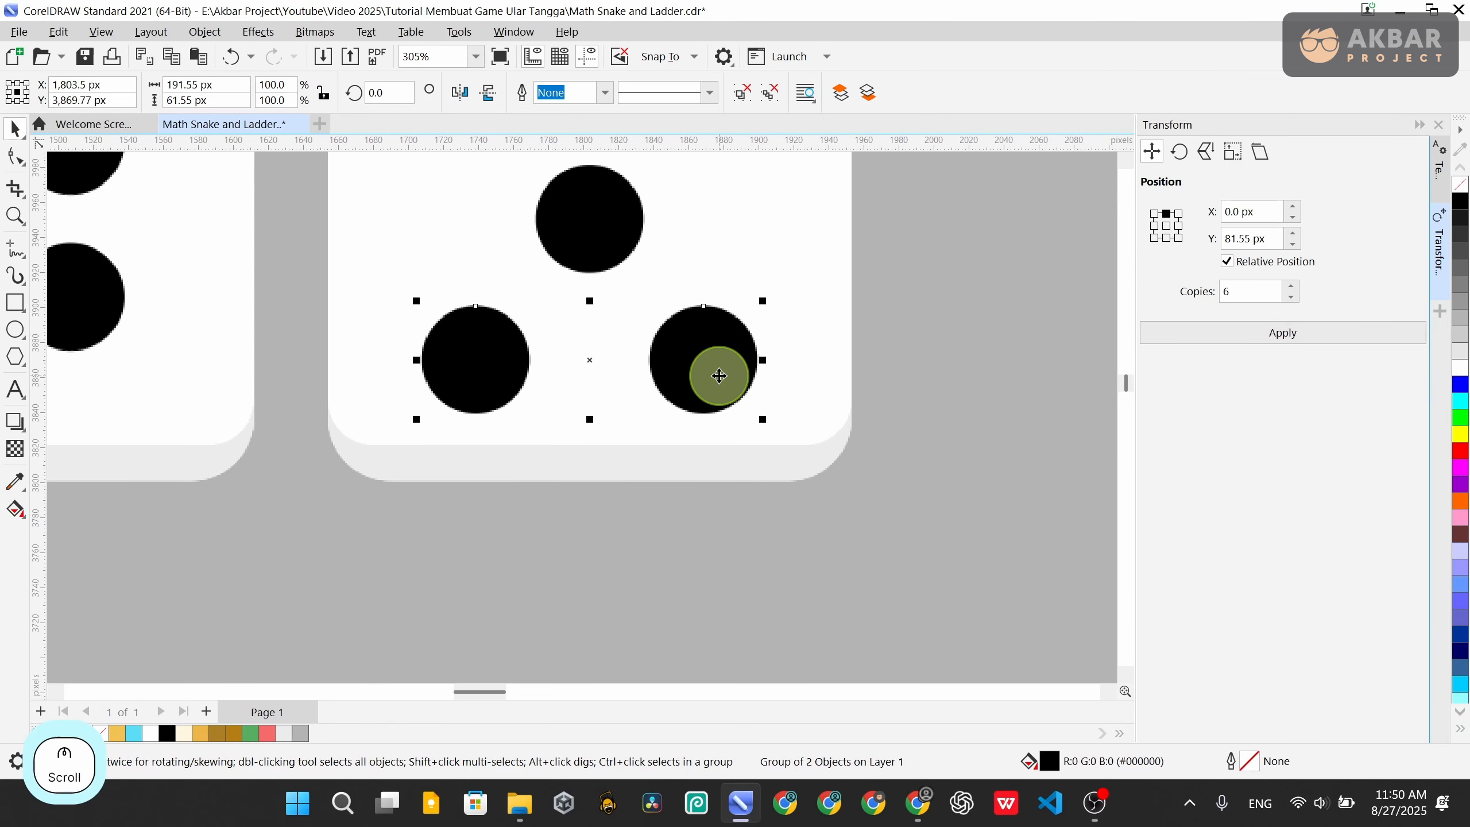
scroll(718, 370, down, 7)
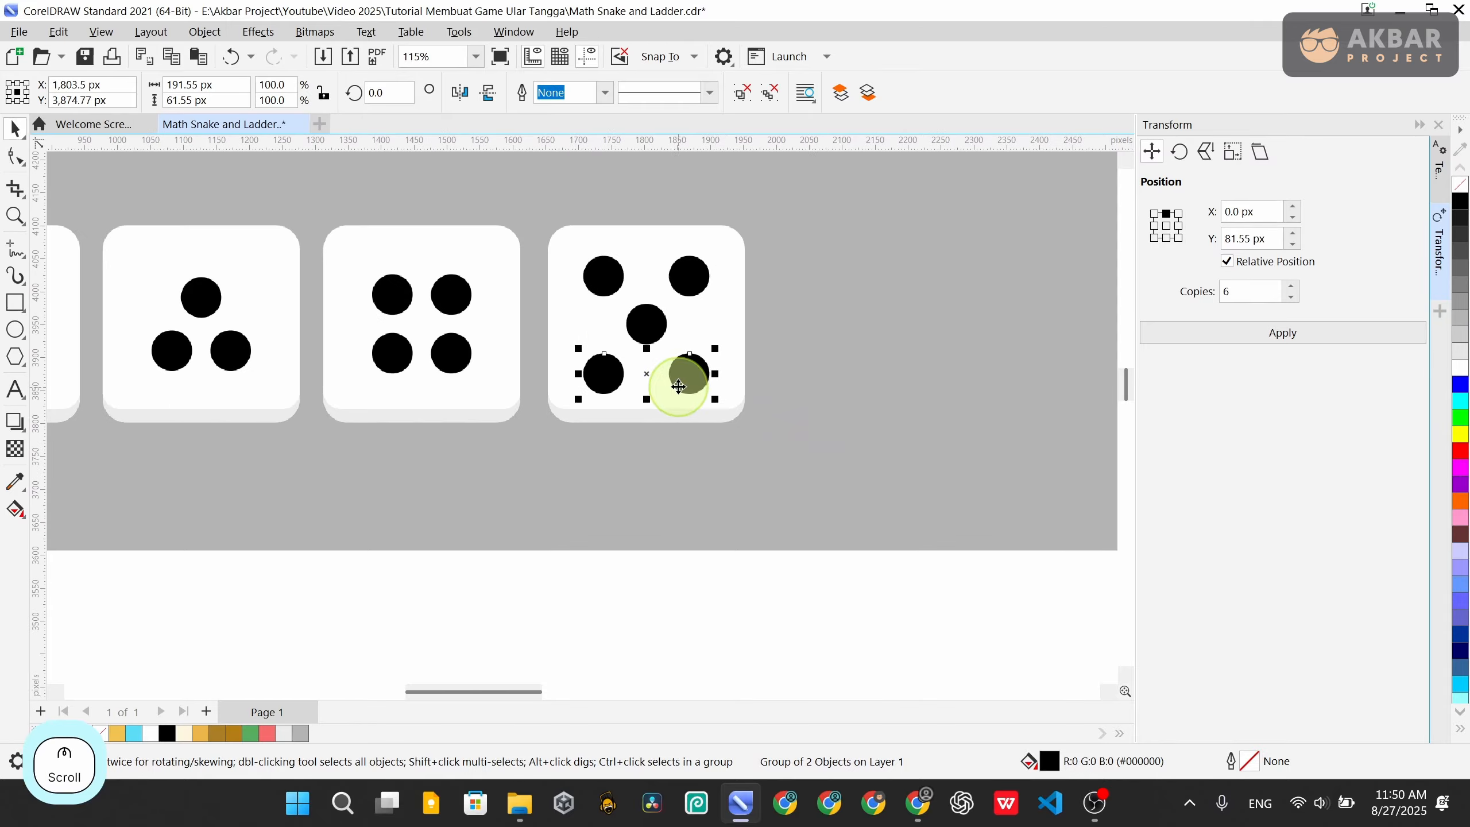
click(808, 362)
click(693, 379)
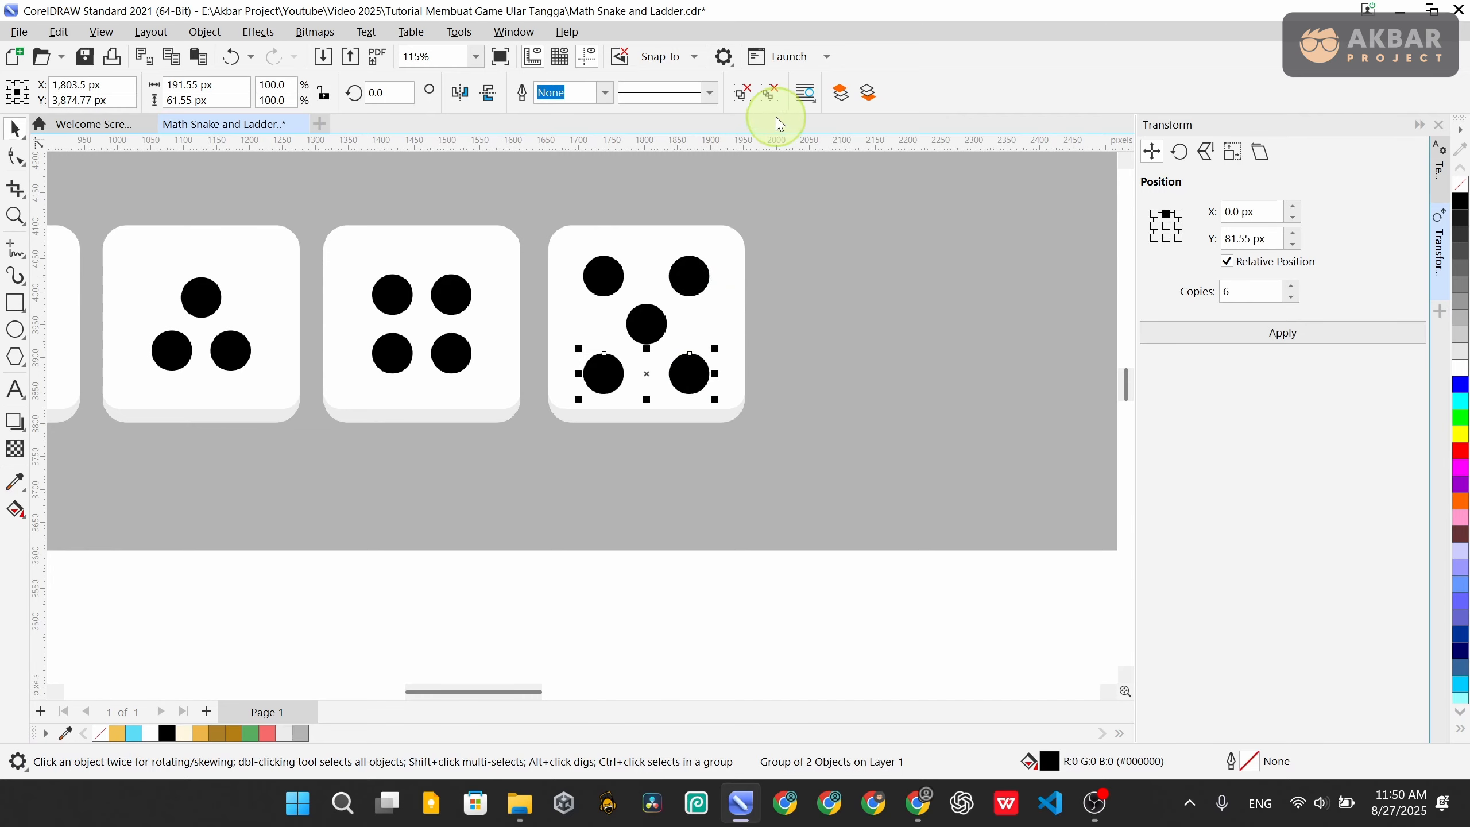
Ungroup the fifth tile's upper and lower dot pairs and move the two right-hand dots straight right to about X 1,878.8 px
click(744, 94)
click(700, 274)
click(741, 94)
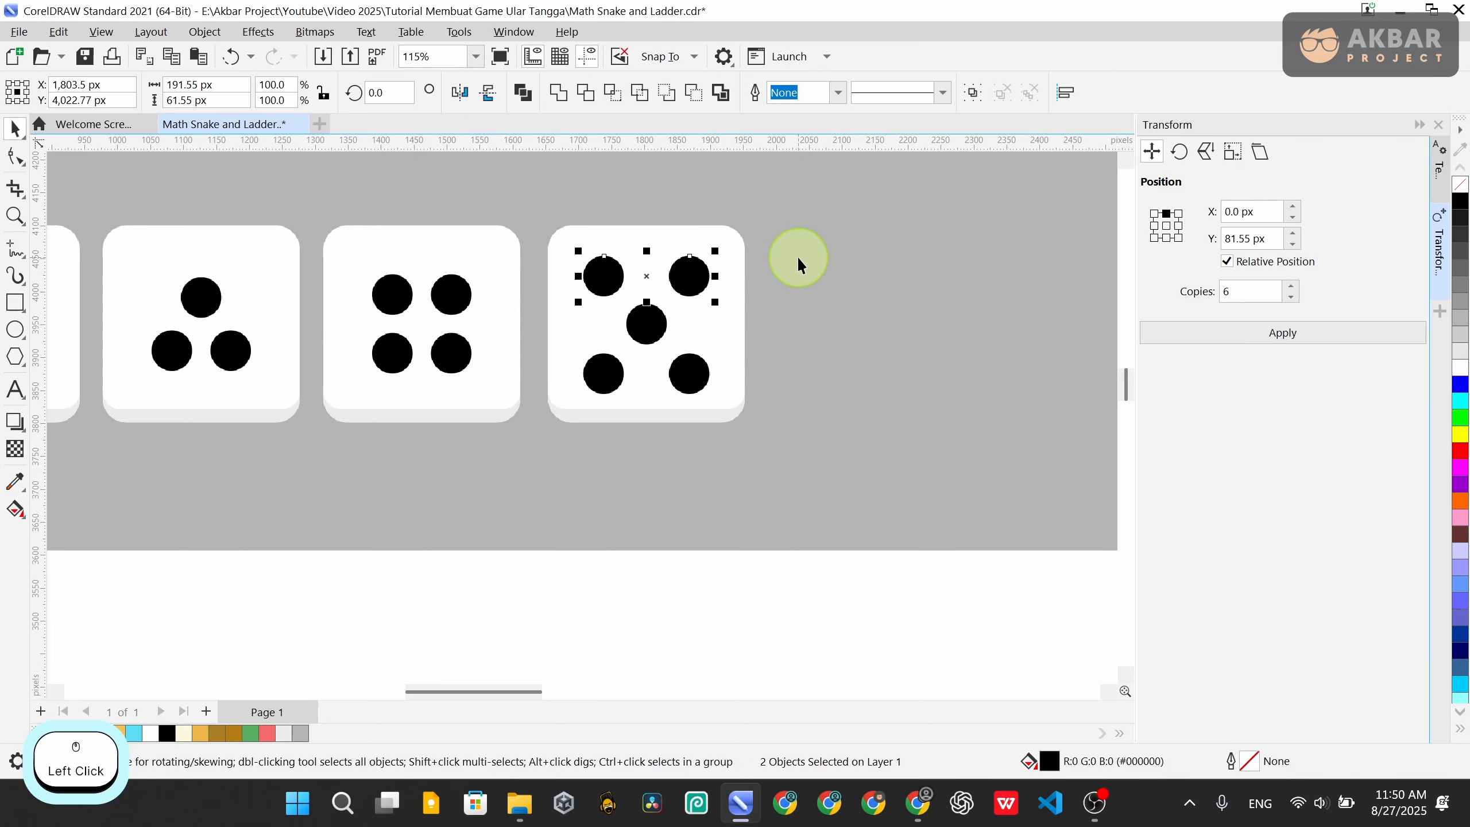
click(689, 271)
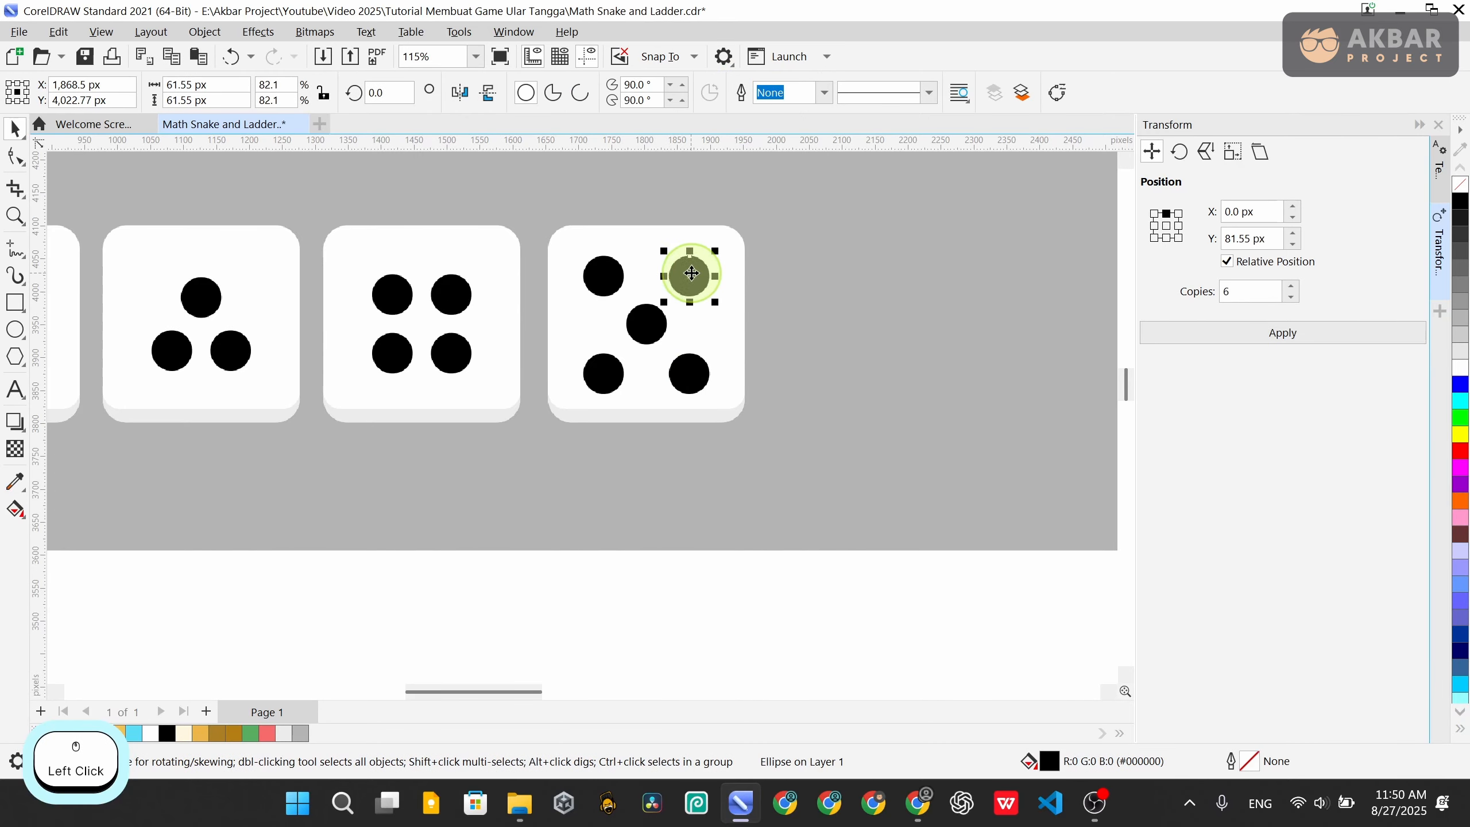
shift+click(698, 382)
scroll(692, 276, up, 4)
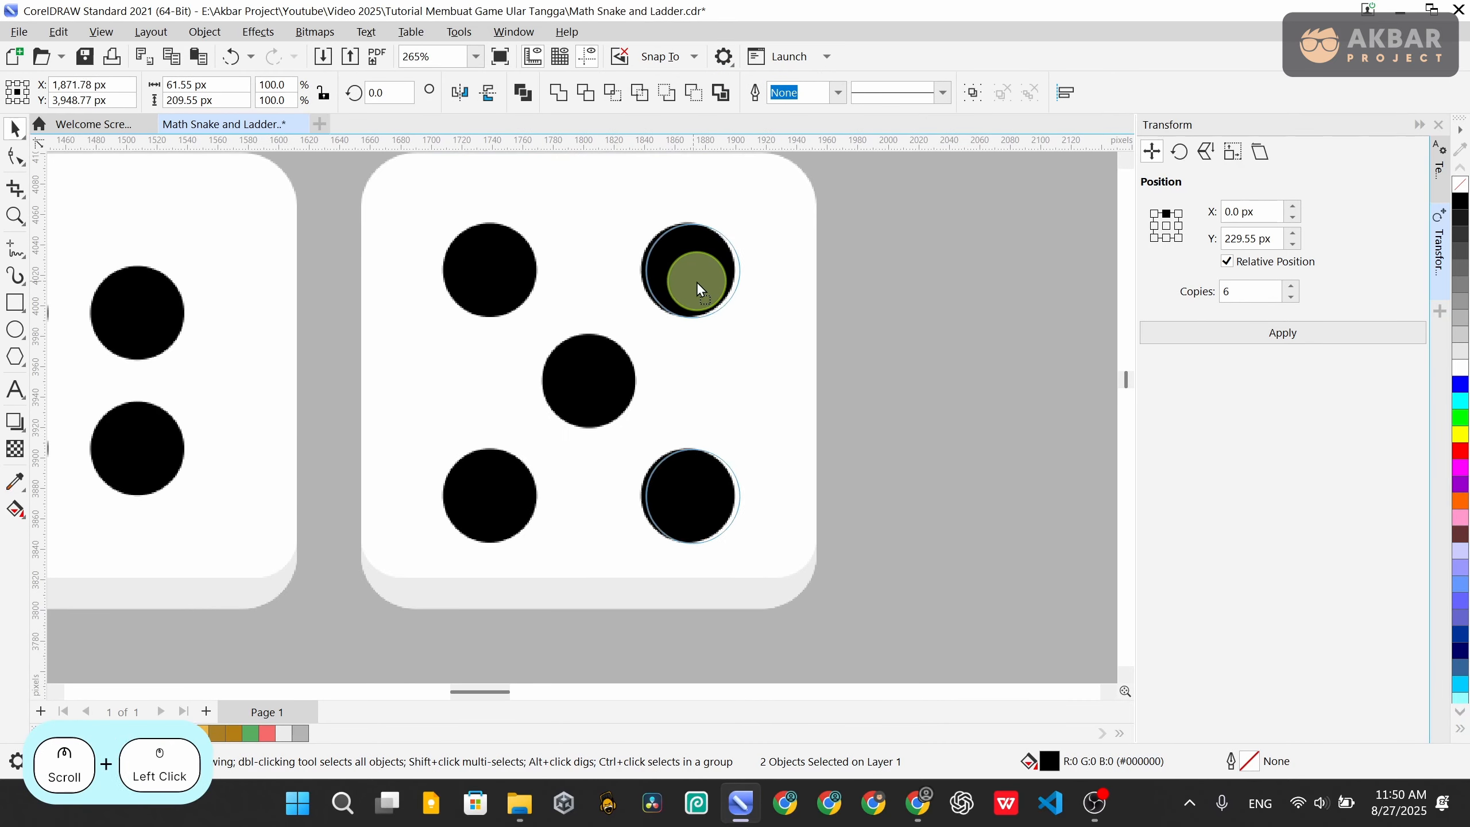
drag(696, 281, 720, 286)
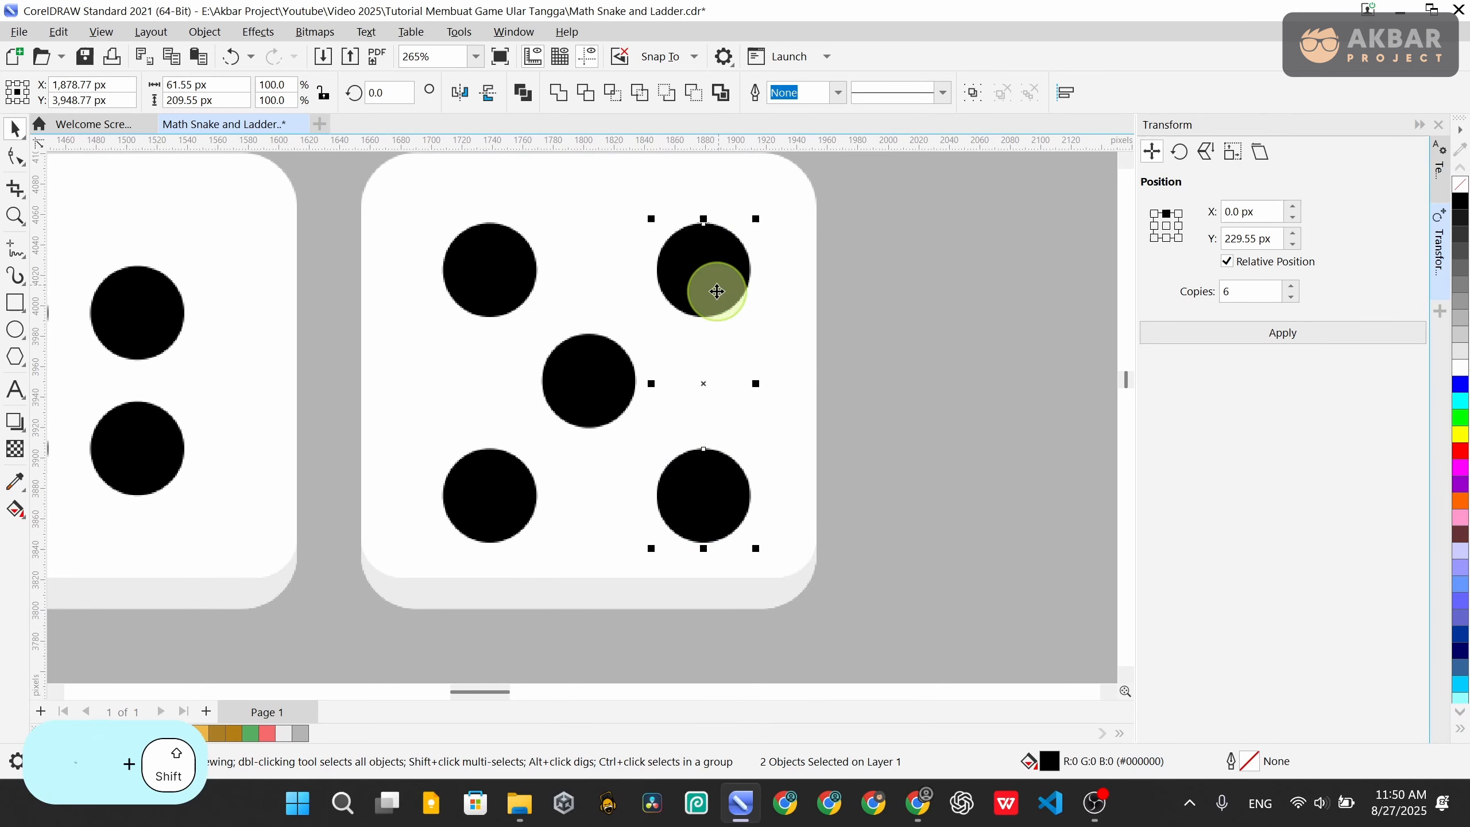
Group the fifth tile's four corner dots and center the group horizontally and vertically on the tile
shift+click(489, 495)
shift+click(488, 242)
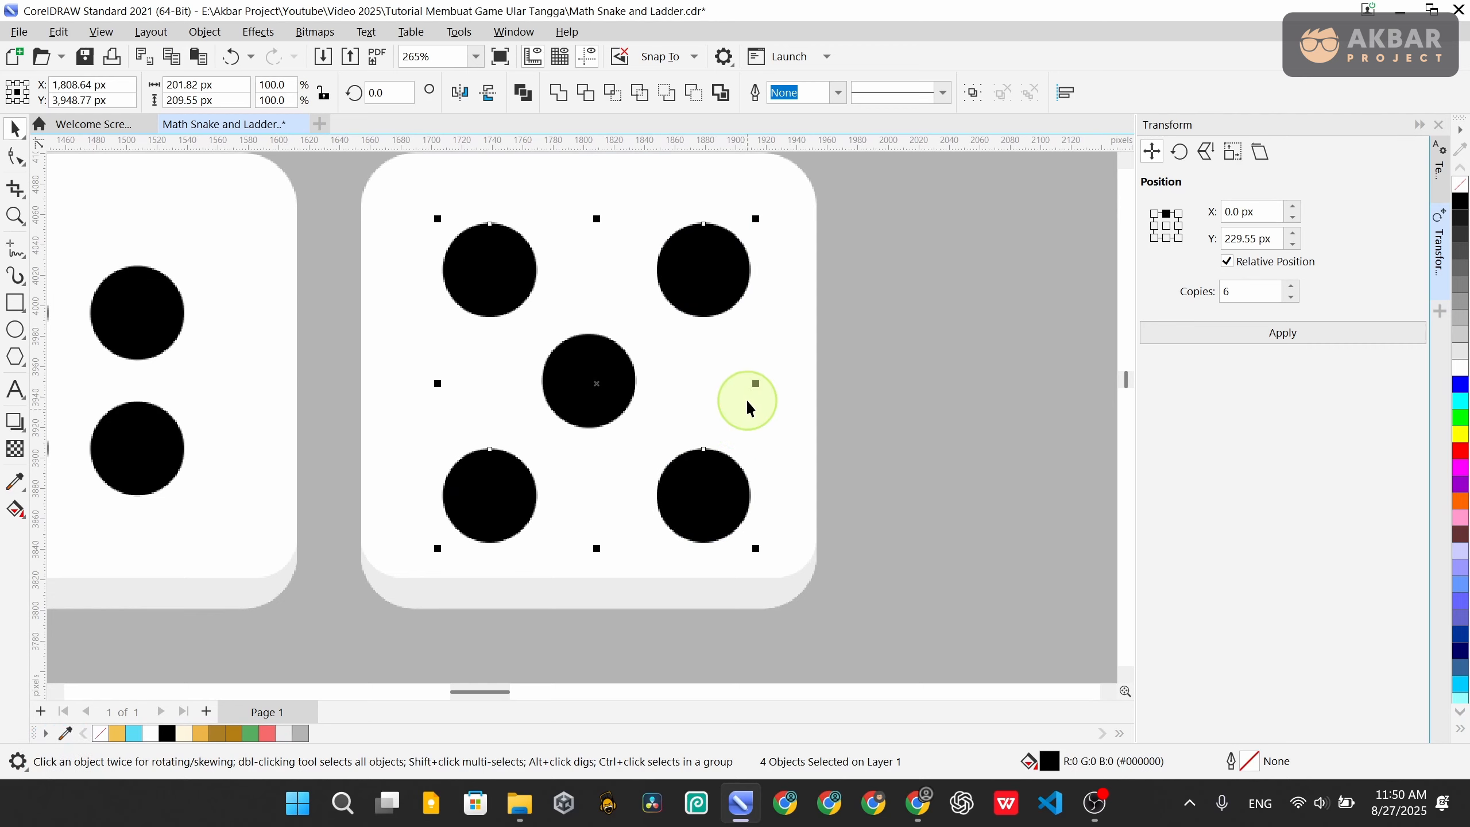
key(ctrl+g)
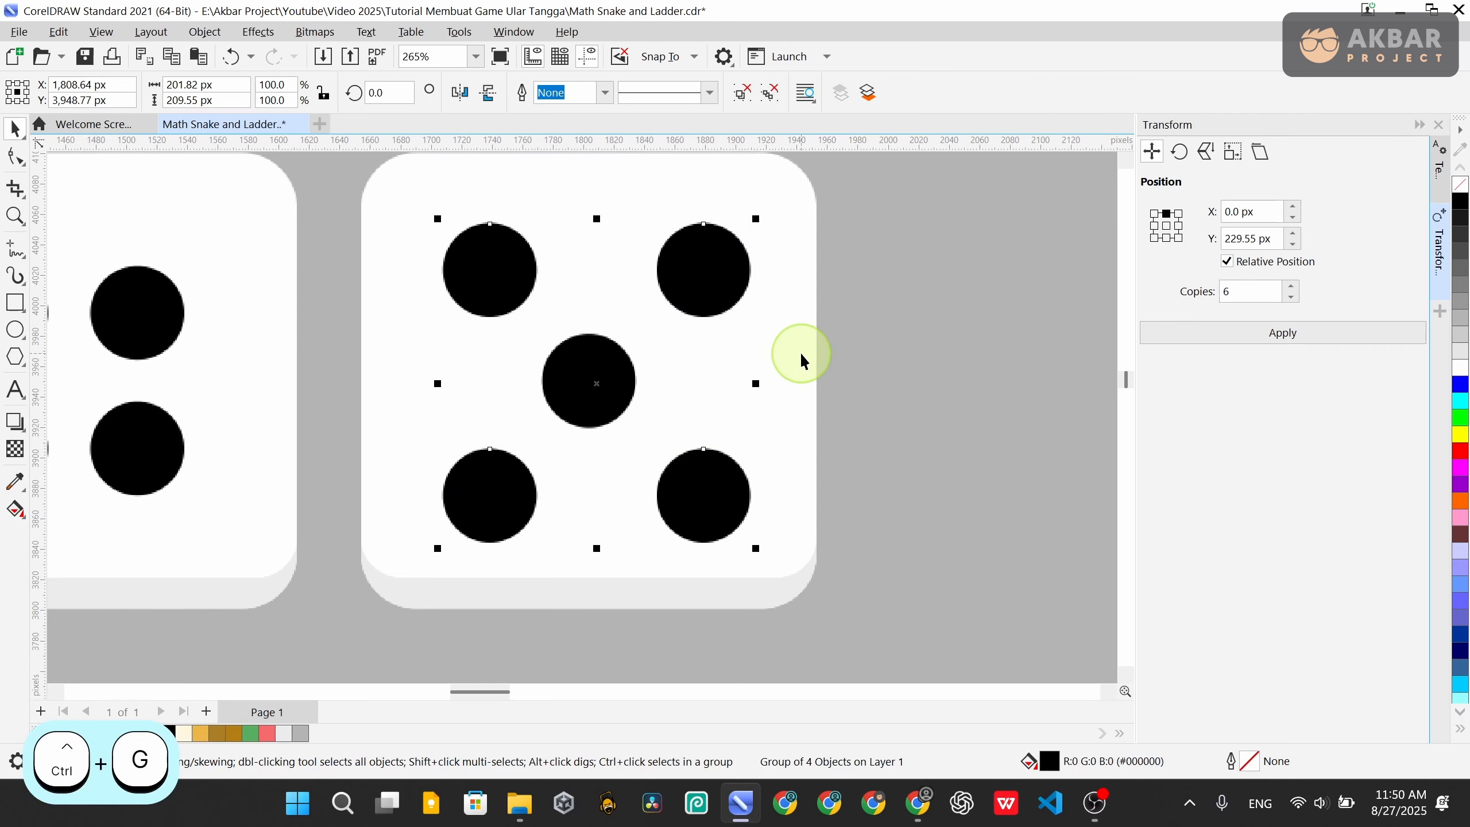
shift+click(785, 407)
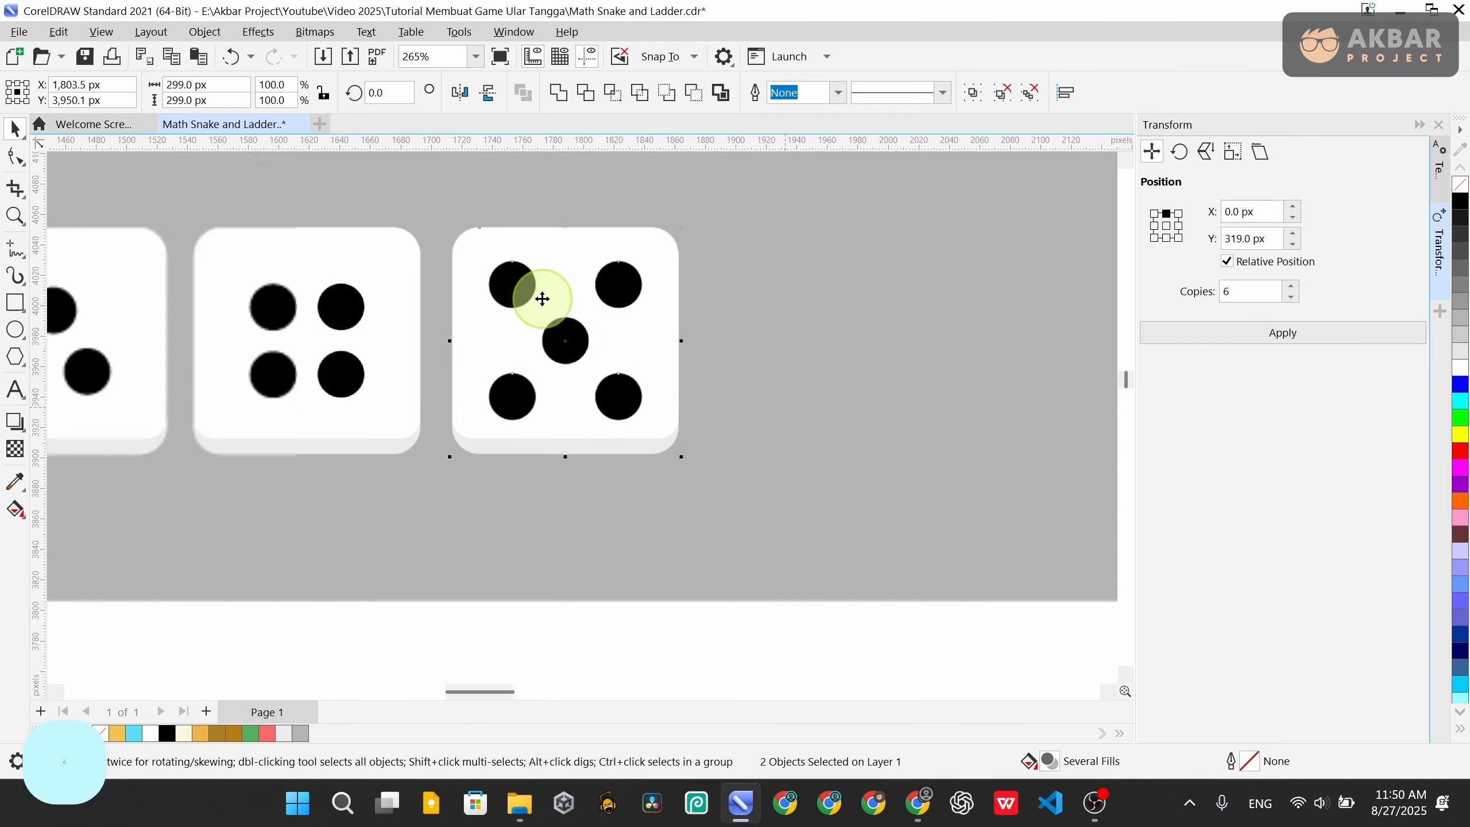
scroll(549, 295, down, 5)
click(563, 324)
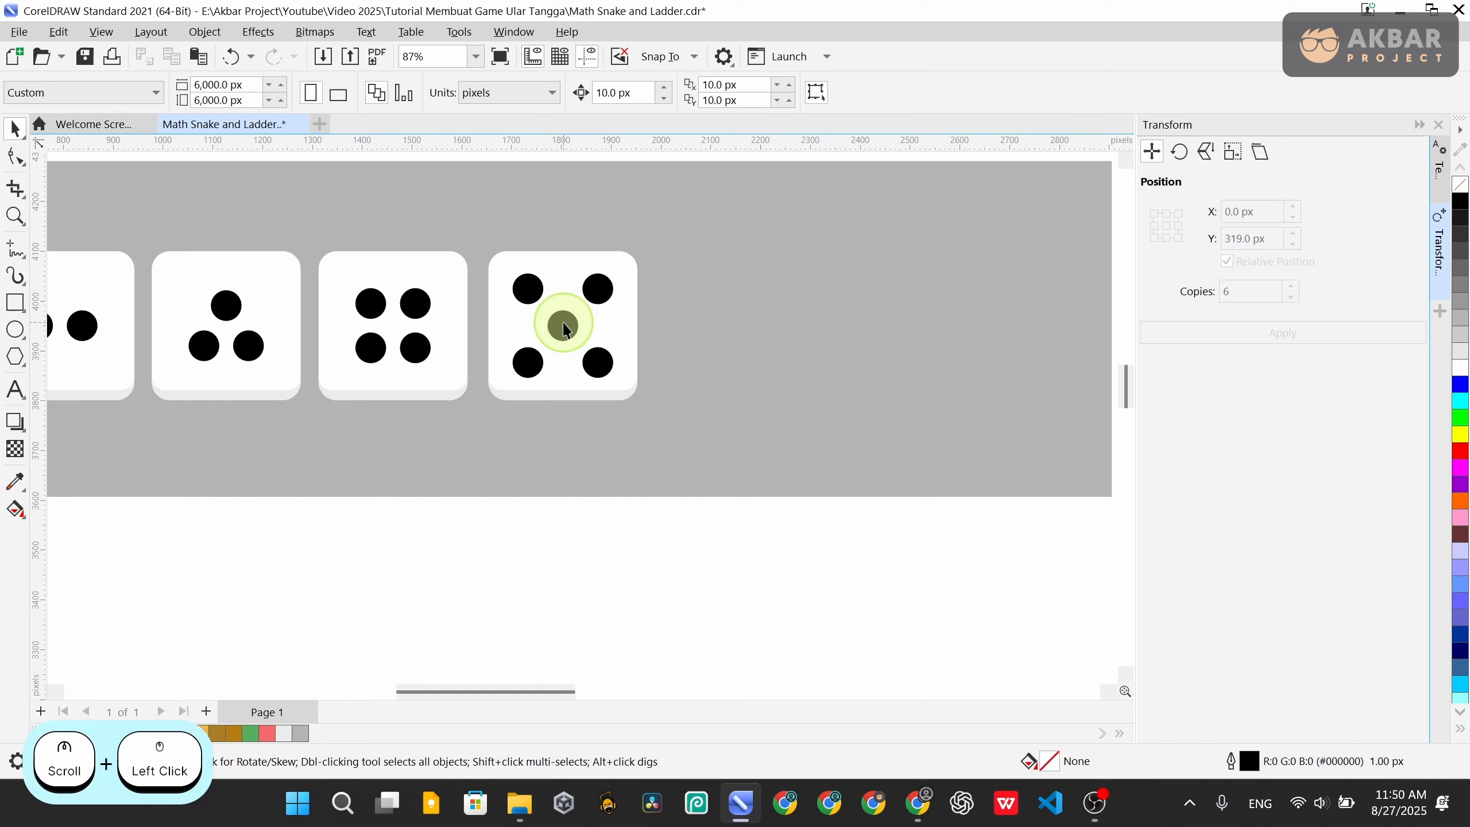
shift+click(610, 329)
key(e)
key(c)
click(622, 495)
scroll(664, 449, down, 3)
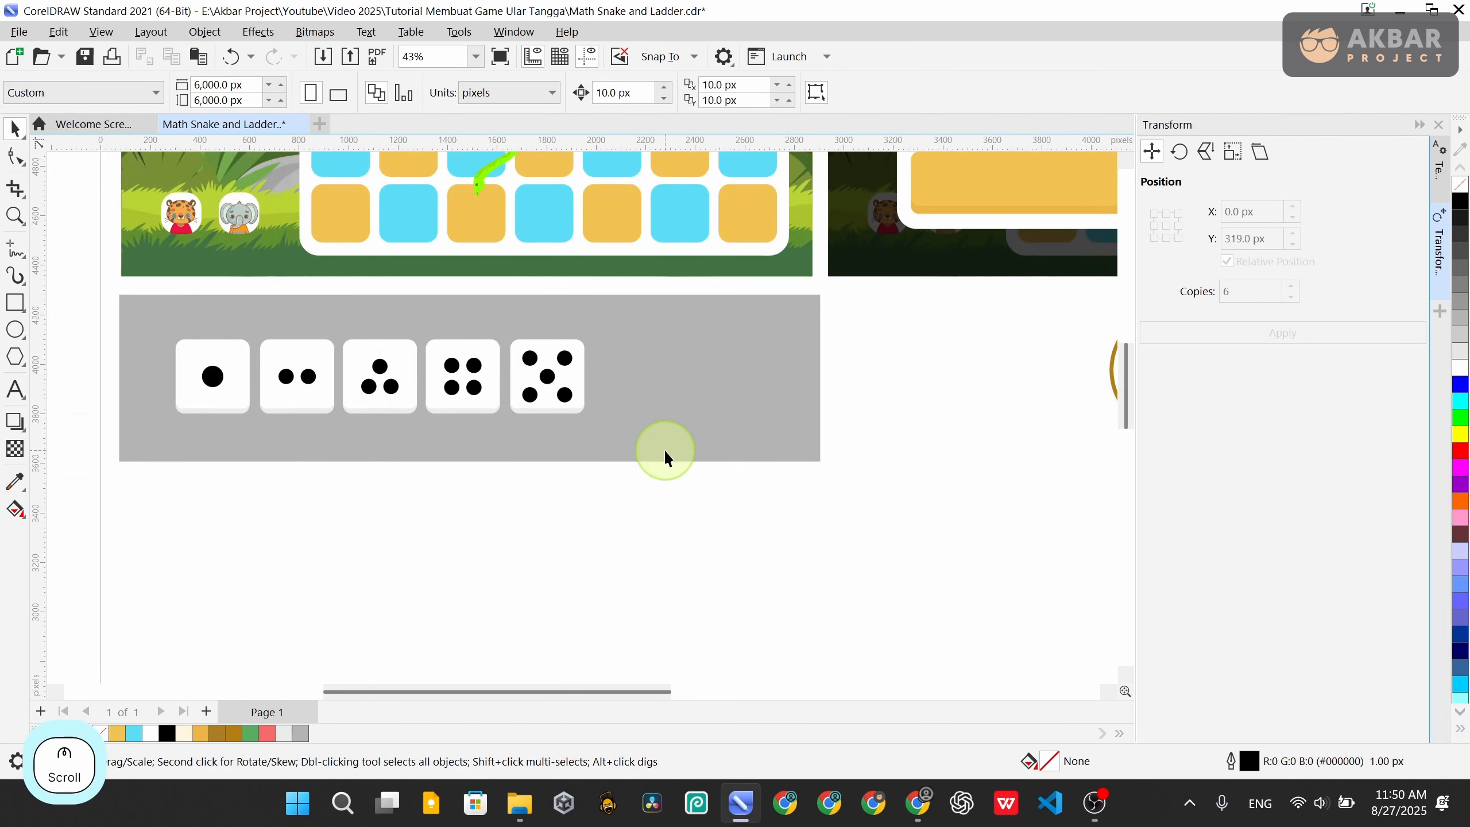
Scale the fifth tile's five dots down together around their center to about 179 × 185.9 px
scroll(503, 390, up, 3)
click(613, 395)
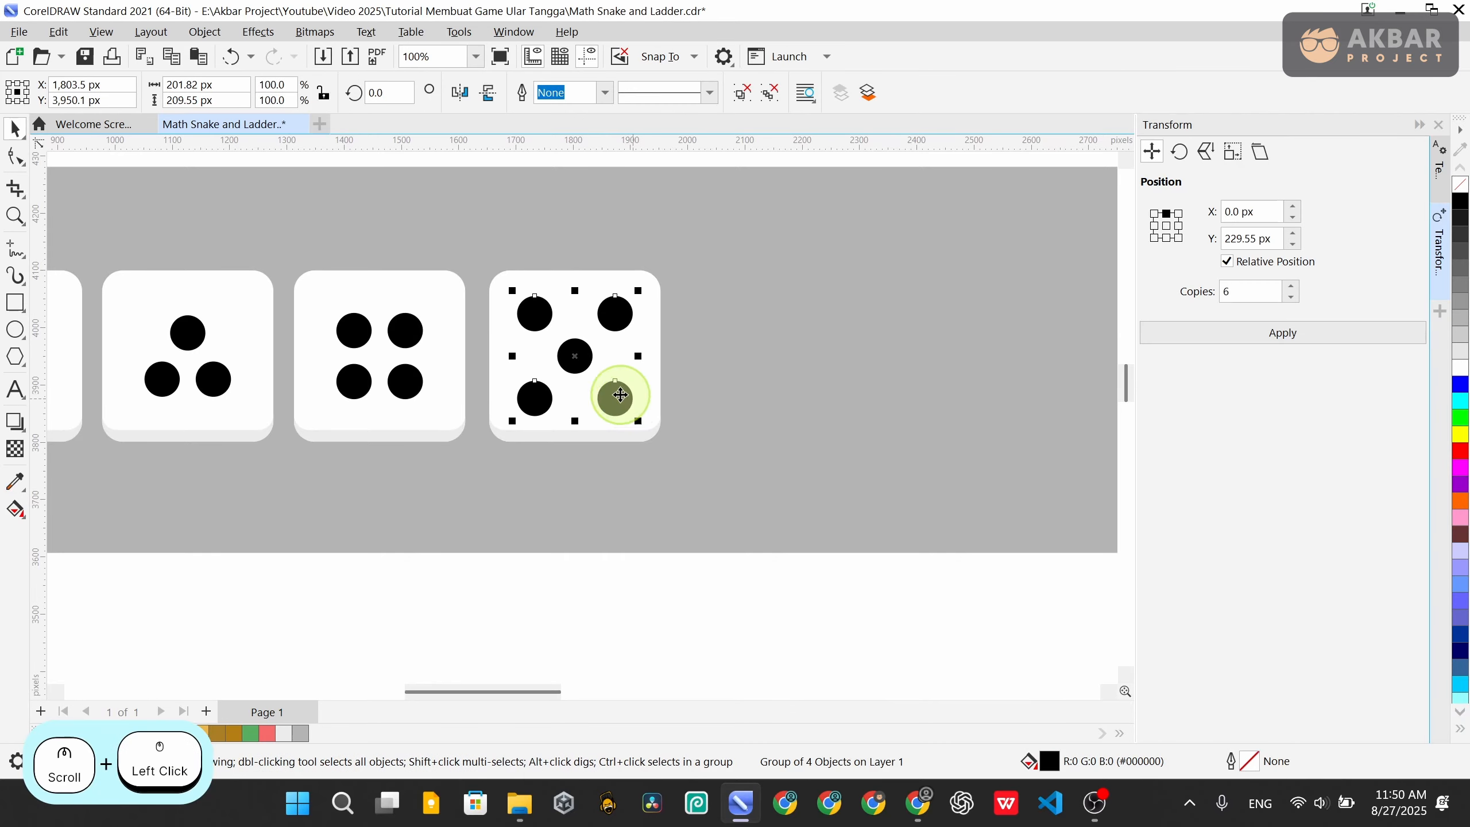
shift+click(576, 354)
drag(639, 420, 629, 409)
scroll(637, 415, up, 3)
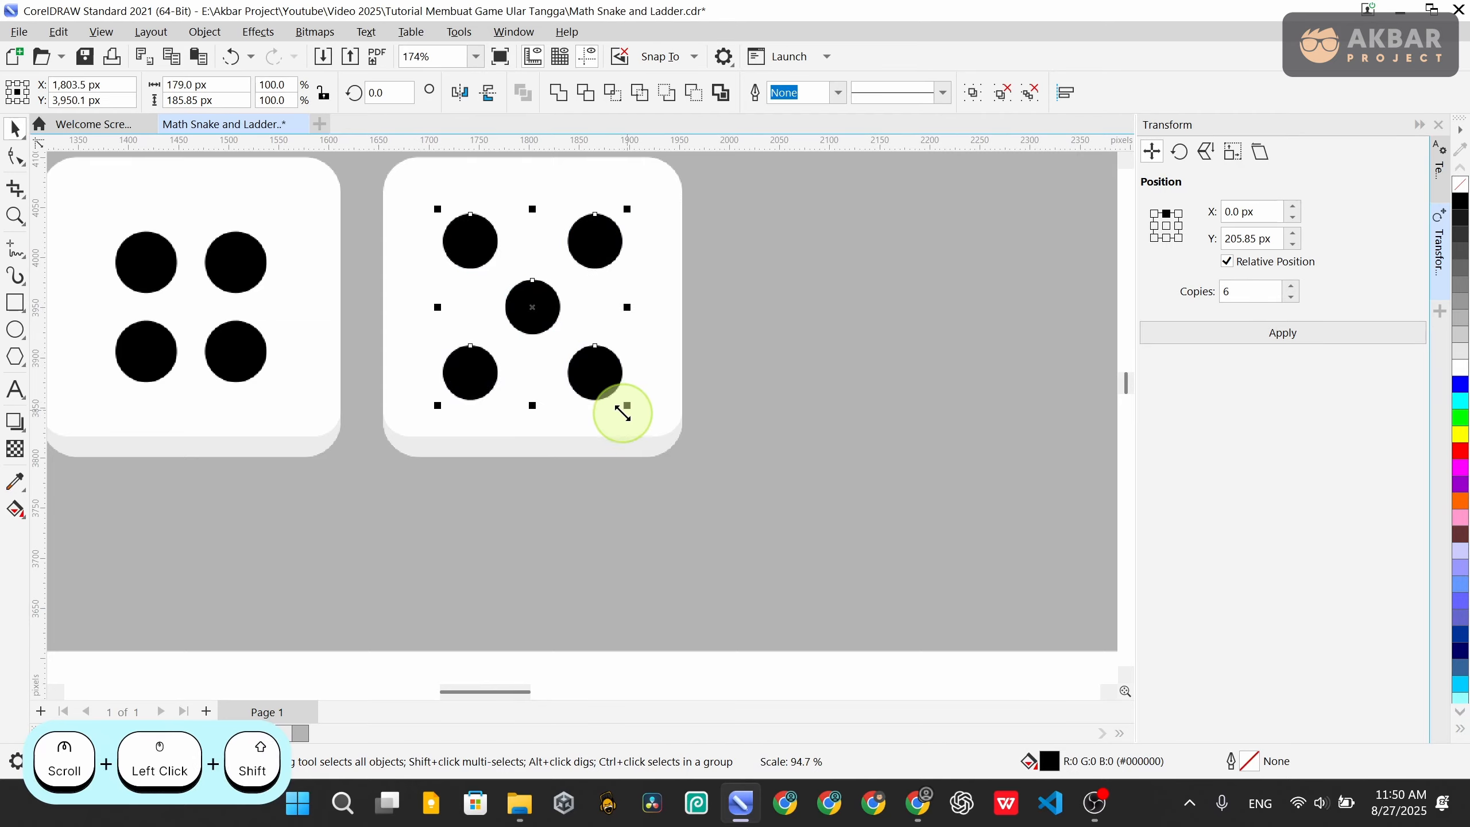
scroll(619, 424, down, 4)
click(647, 597)
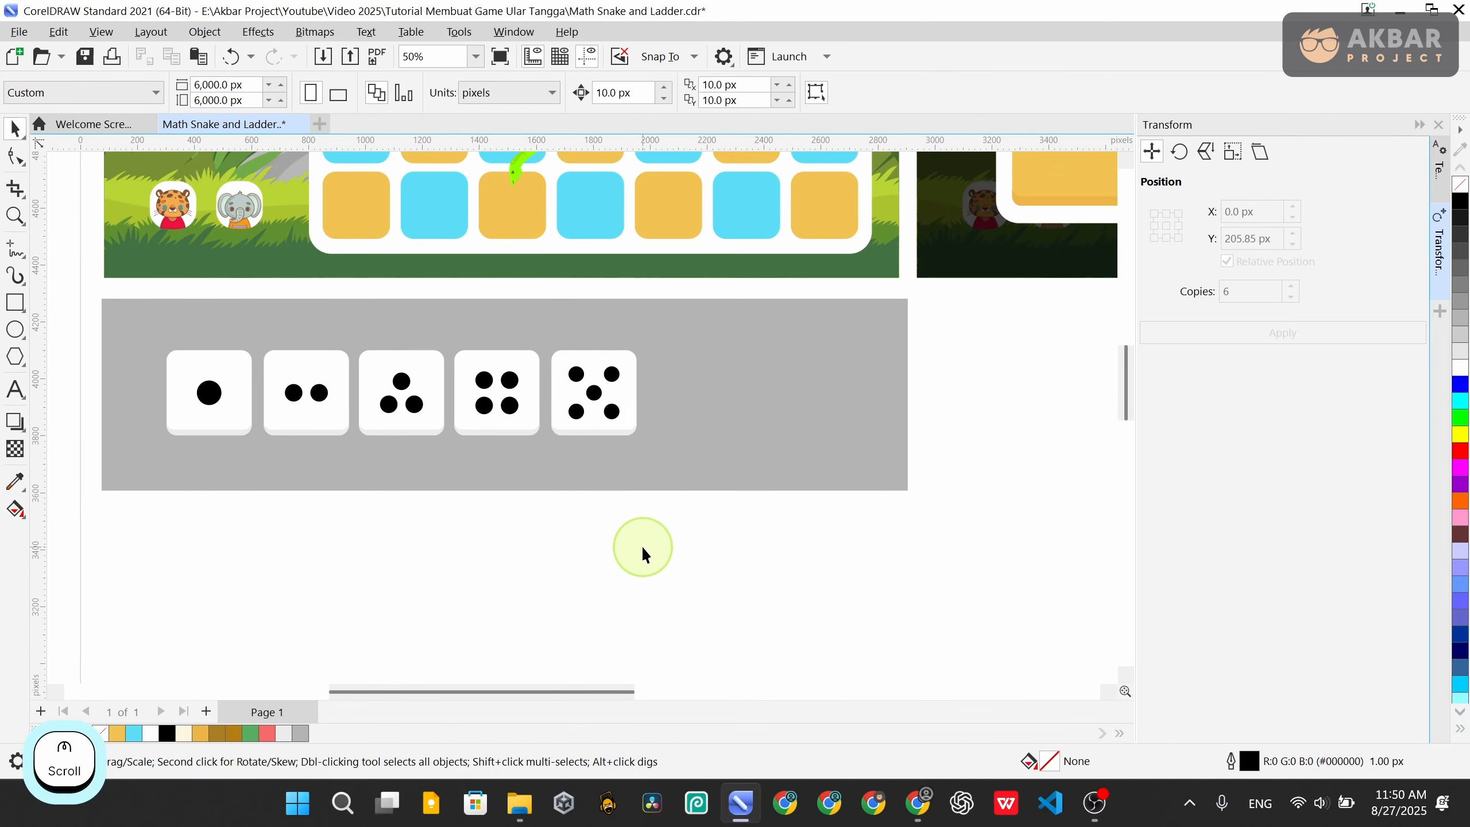
Copy the four-dot tile with its dots and place the copy in line after the fifth tile, at about X 2,147.5 px
drag(540, 525, 437, 319)
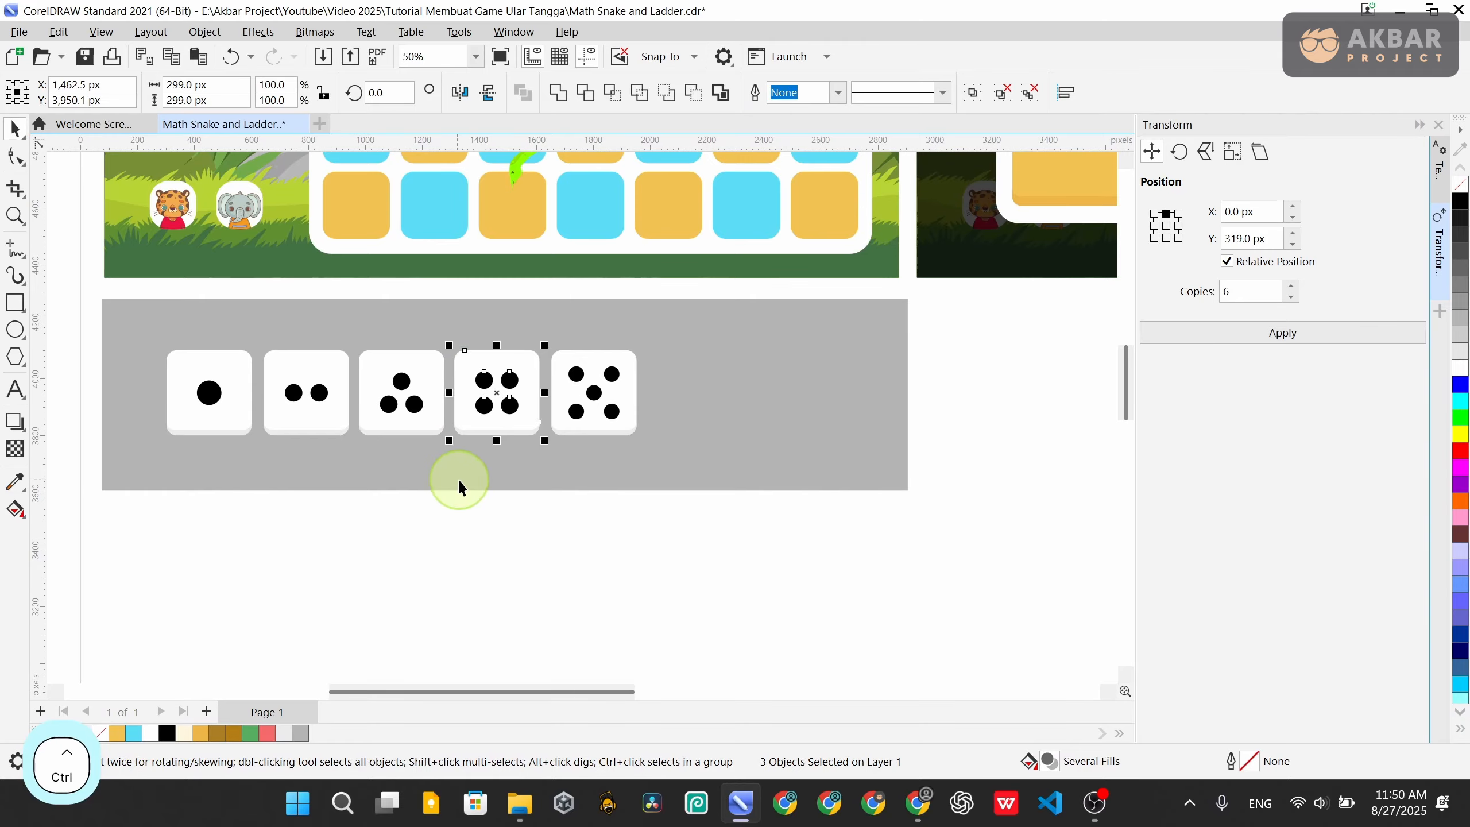
key(ctrl+c)
key(ctrl+v)
drag(486, 393, 680, 395)
scroll(718, 397, up, 2)
Move the sixth tile's four dots straight up to about Y 3,999.3 px and ungroup them into two pairs
click(688, 397)
scroll(694, 347, up, 3)
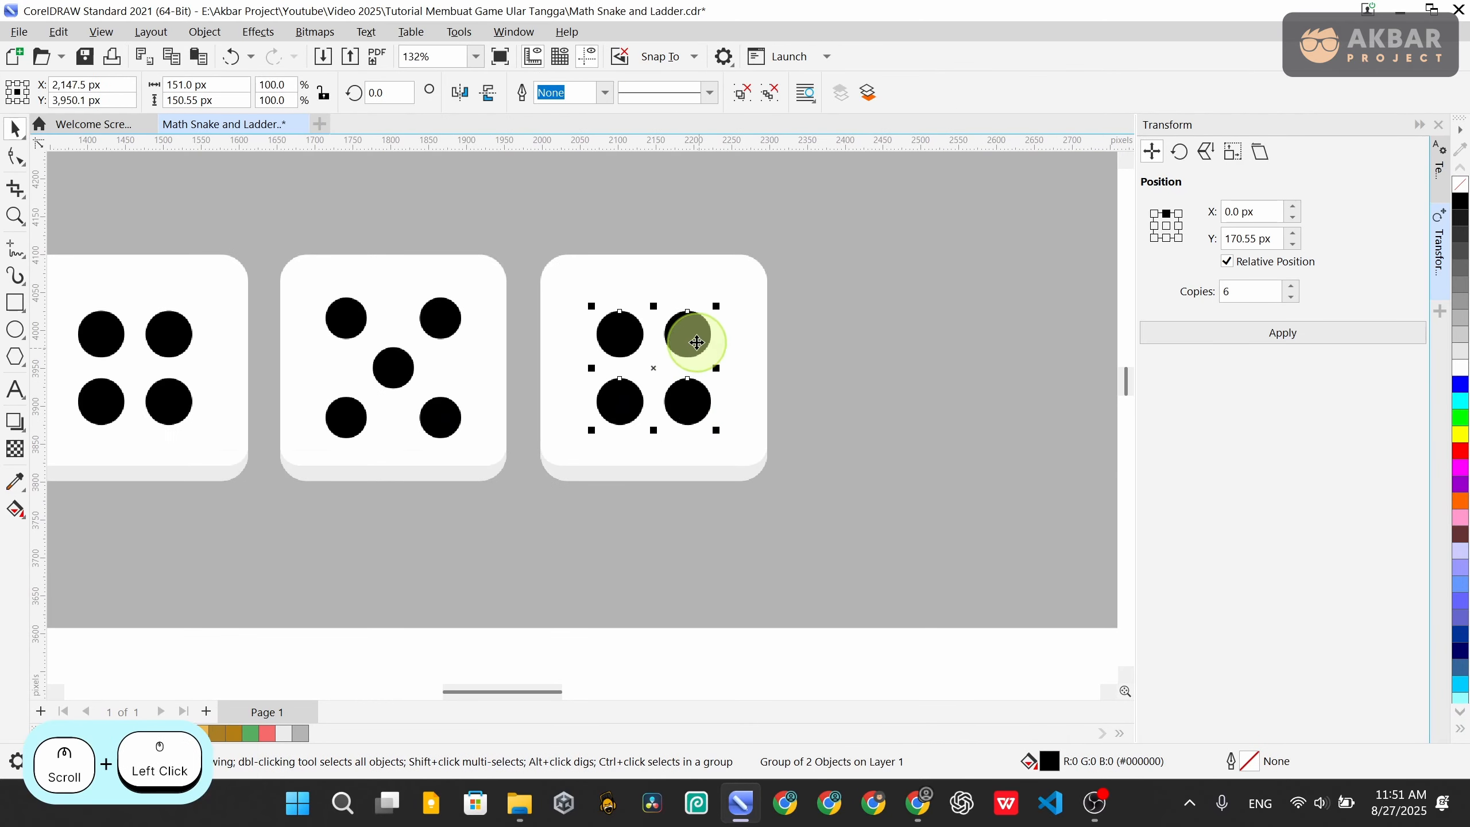
drag(696, 342, 688, 304)
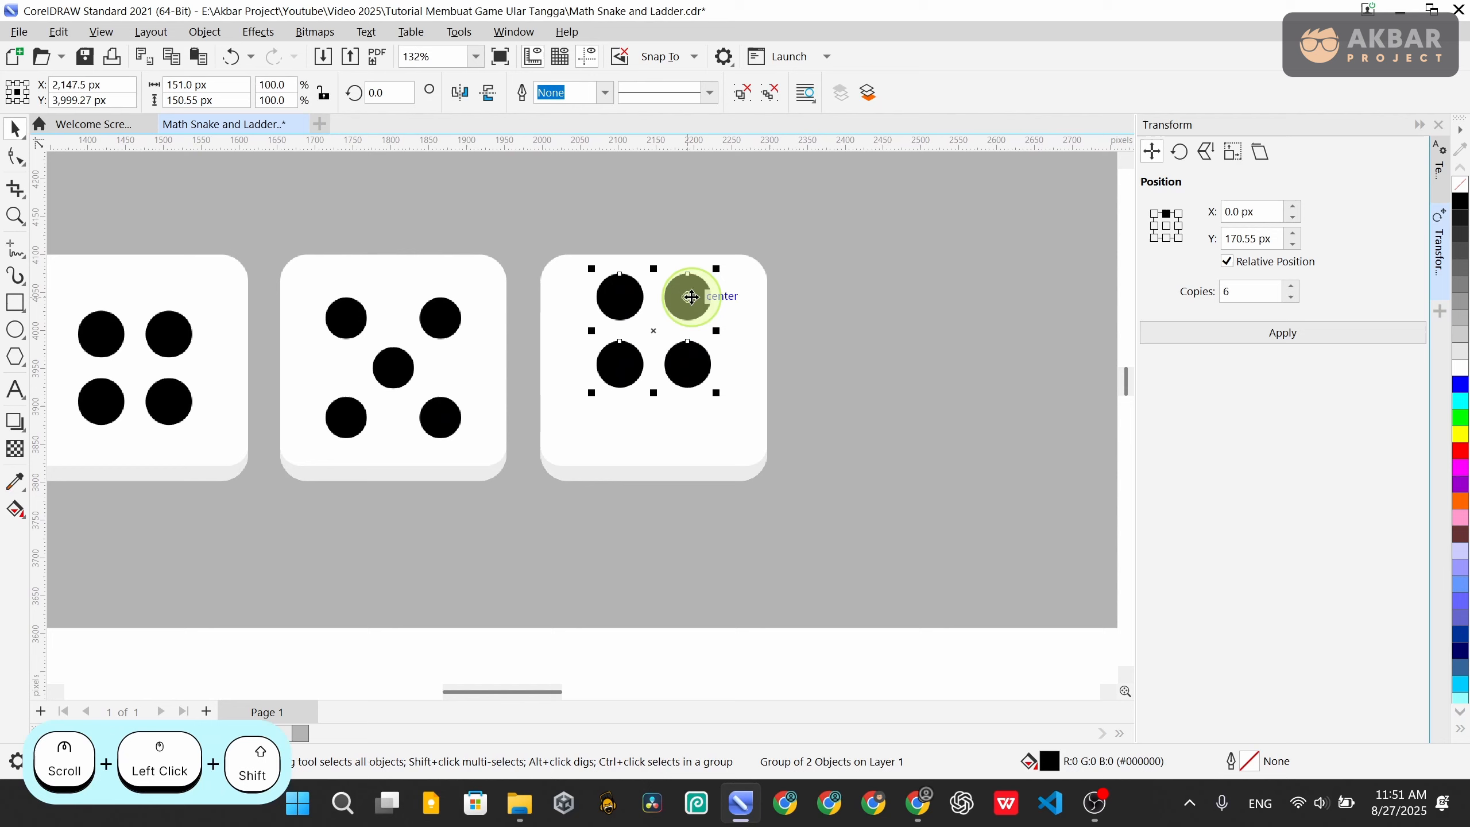
click(741, 94)
click(853, 256)
Copy the sixth tile's lower dot pair and place the copy straight below as a third row, at about Y 3,865.8 px
click(682, 370)
click(609, 366)
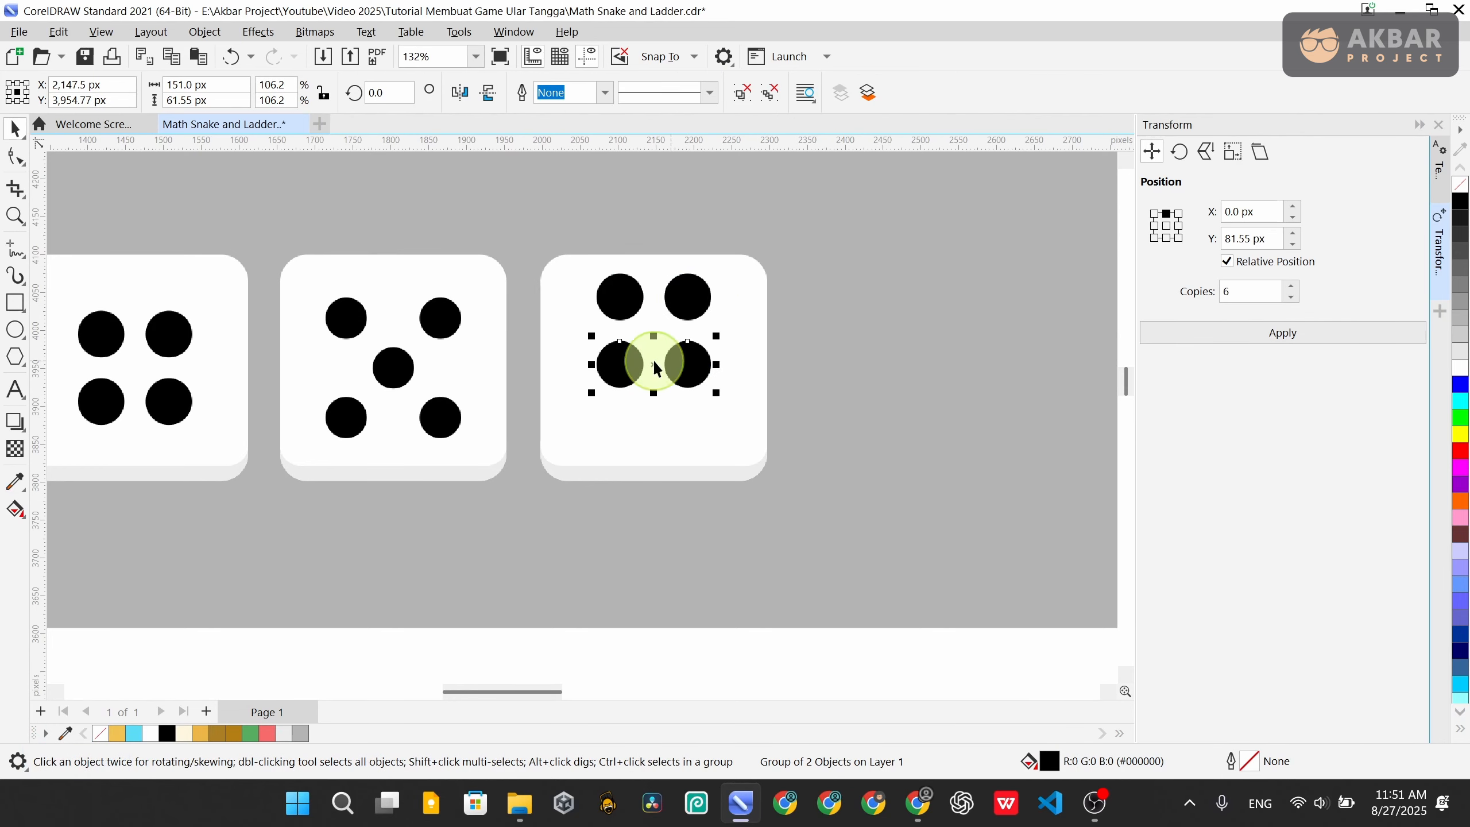
key(ctrl+c)
key(ctrl+v)
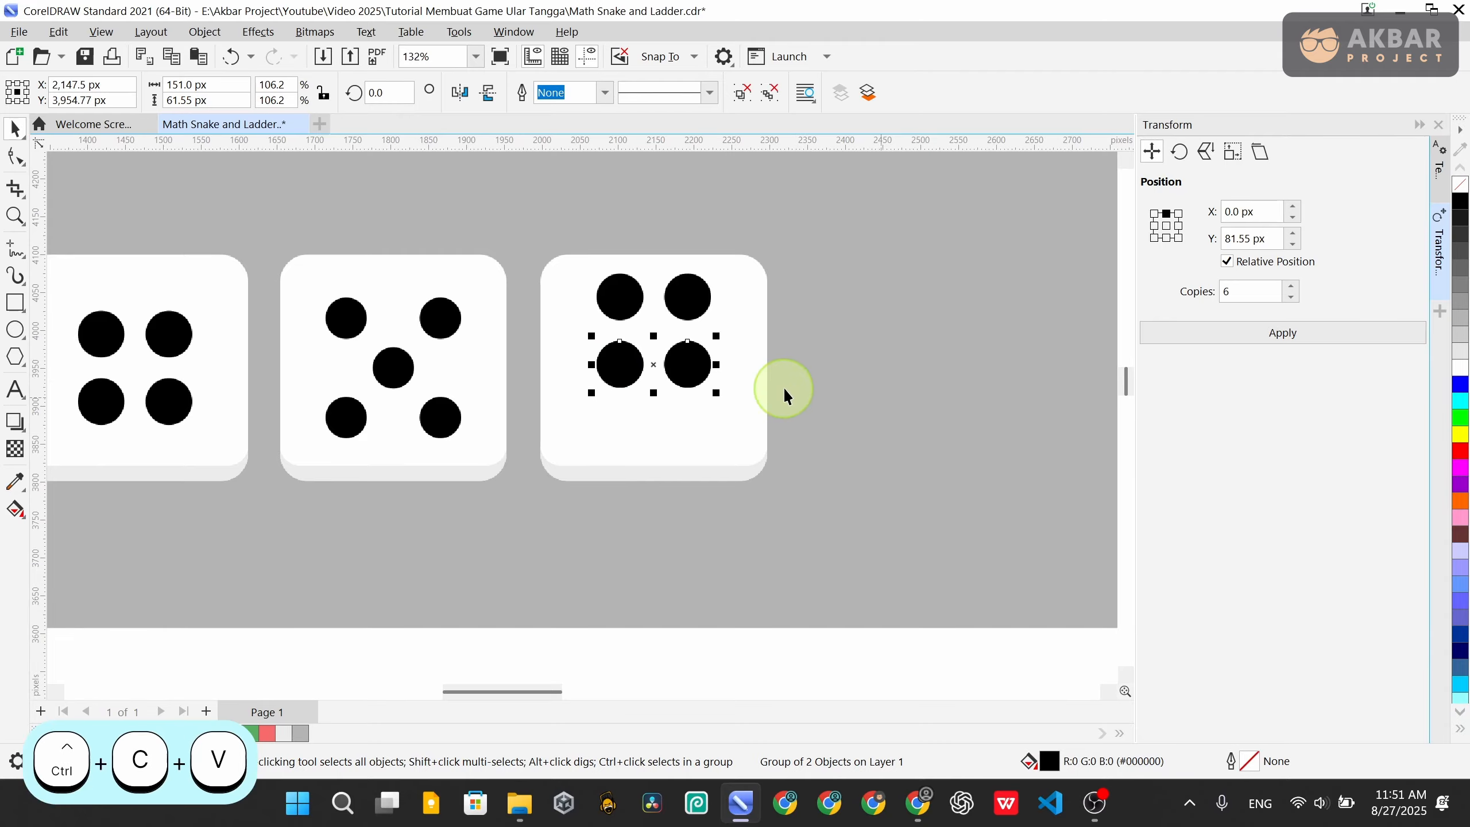
scroll(689, 365, up, 3)
drag(686, 363, 702, 507)
scroll(723, 511, up, 2)
scroll(702, 507, down, 5)
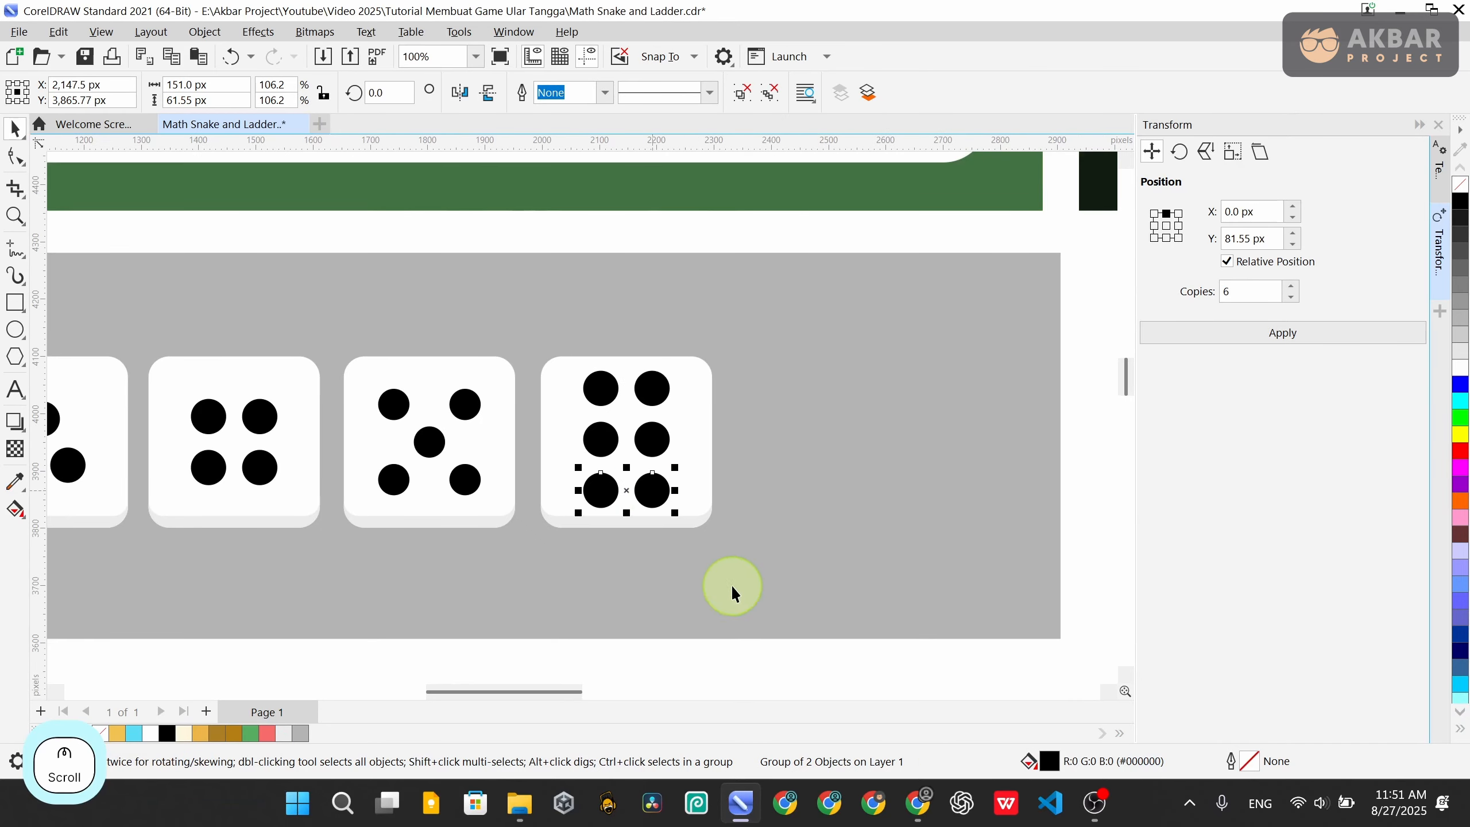
Group the sixth tile's six dots and scale the group down around its center to about 127 × 201.5 px
click(682, 666)
drag(709, 661, 566, 324)
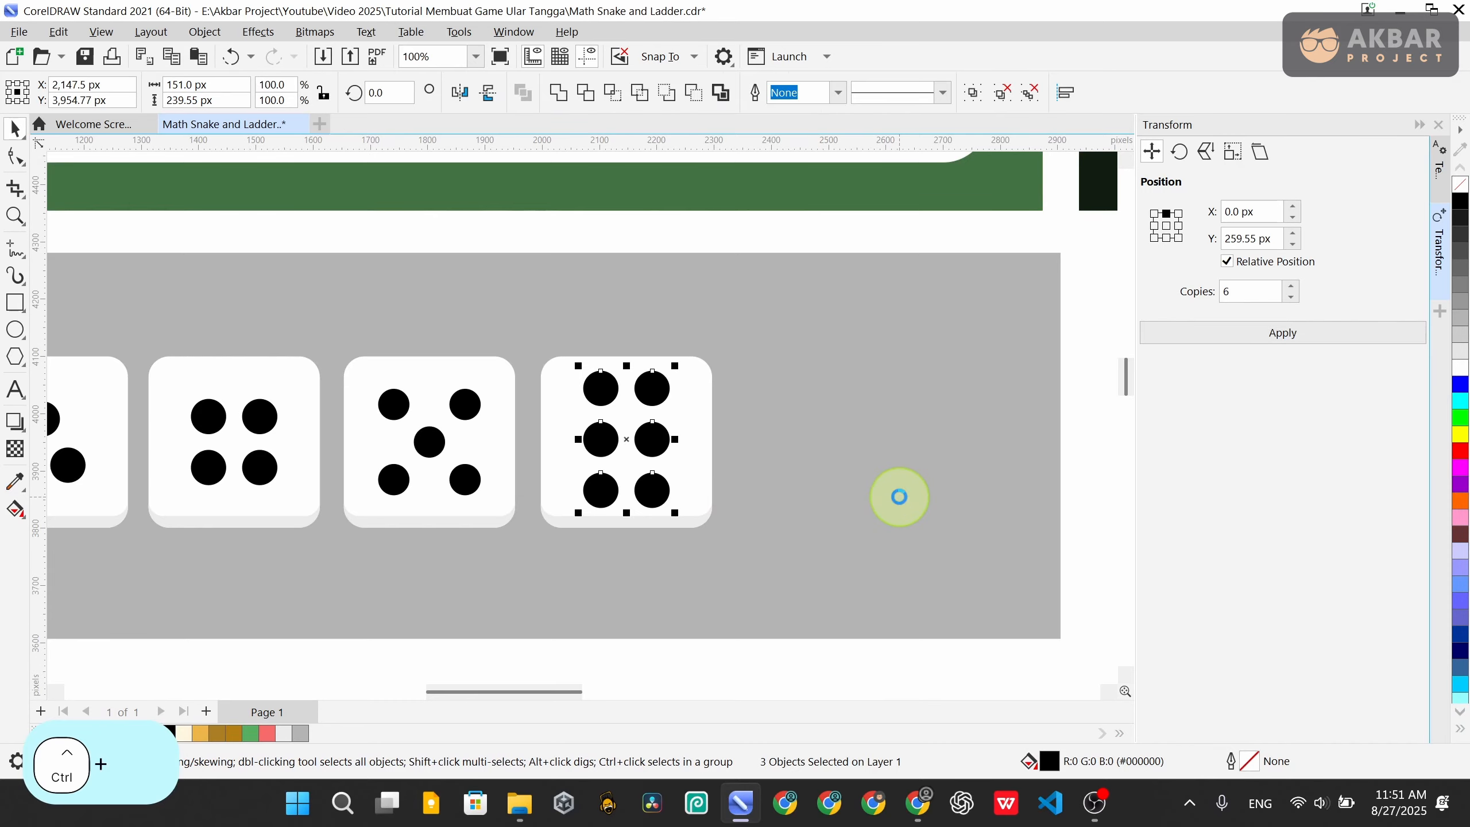
key(ctrl+g)
scroll(636, 478, up, 2)
drag(703, 538, 694, 537)
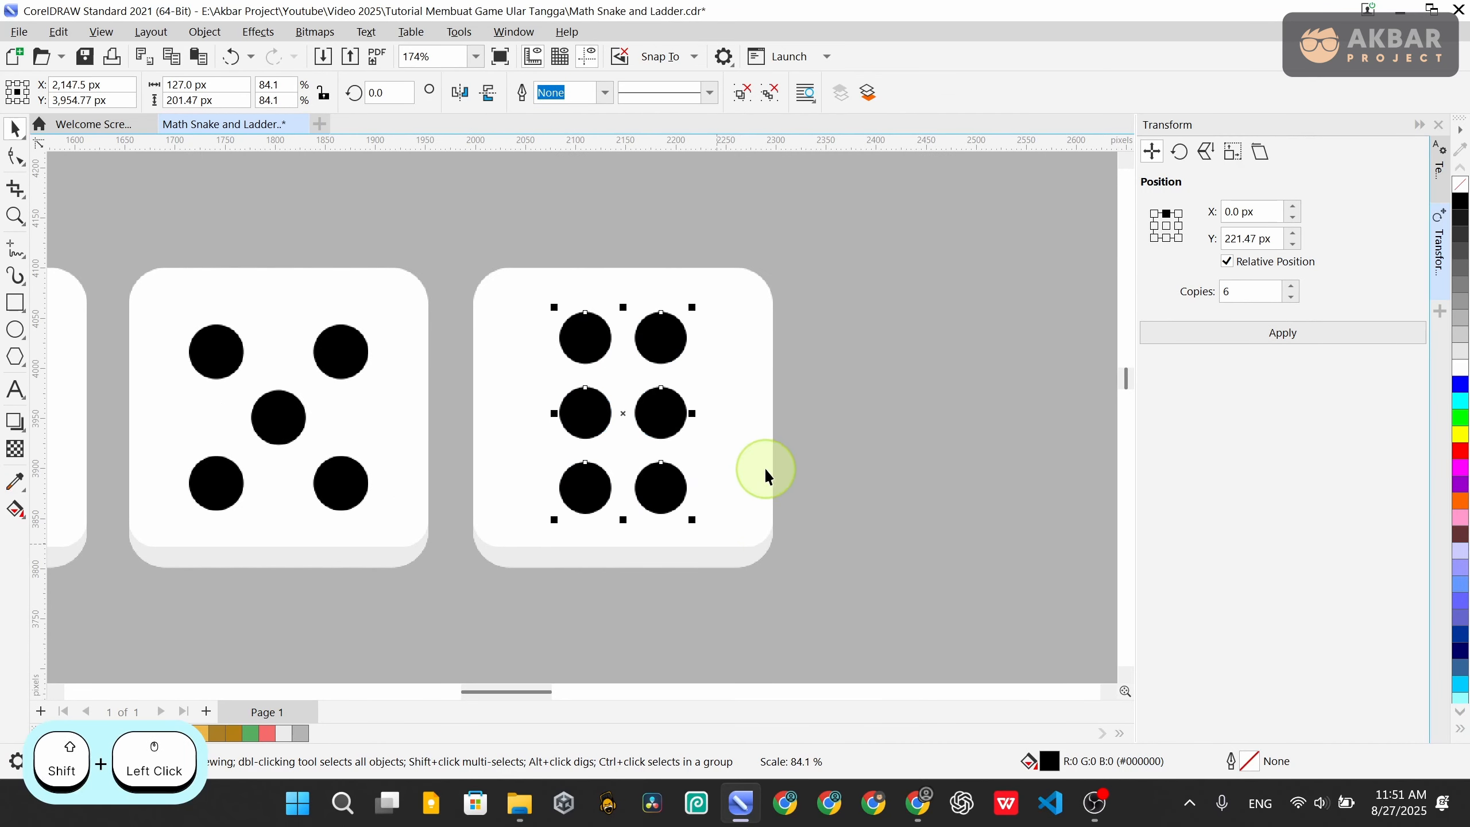
scroll(750, 435, down, 5)
click(751, 610)
scroll(759, 615, down, 2)
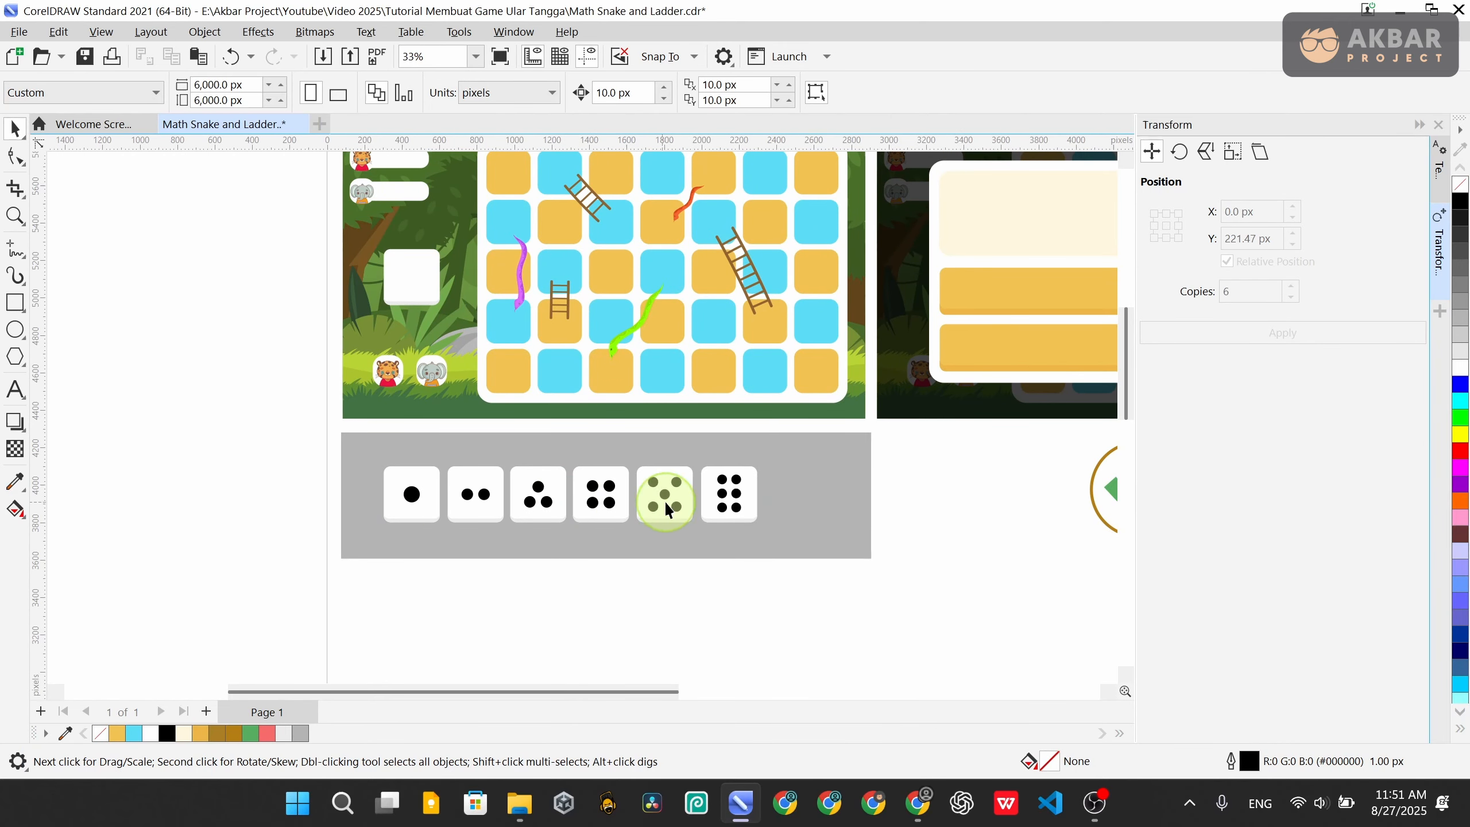
Select the dots on all six dice tiles together and move them straight up to about Y 3,965.8 px
click(810, 609)
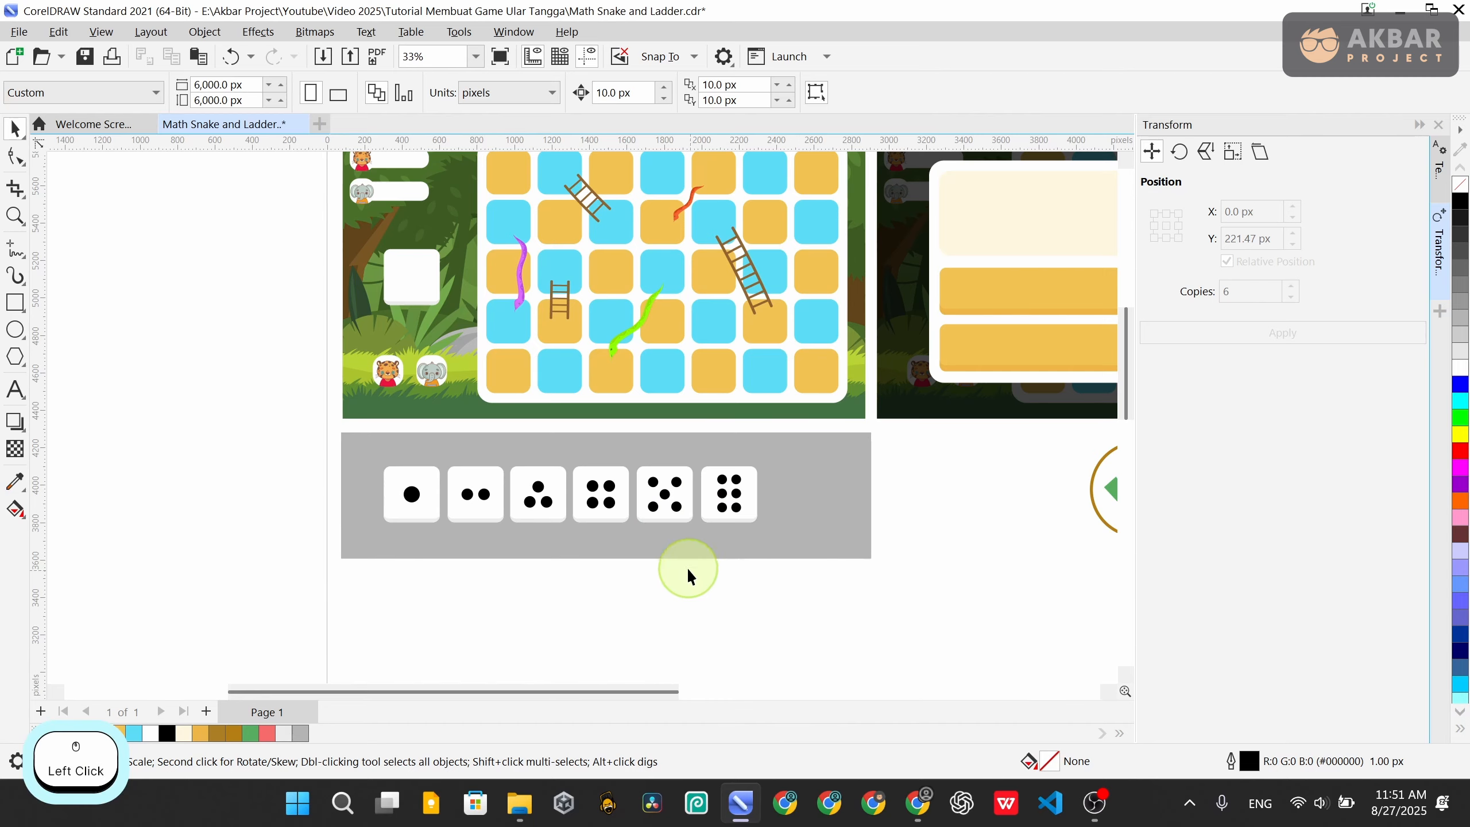
scroll(499, 533, up, 2)
scroll(563, 534, up, 3)
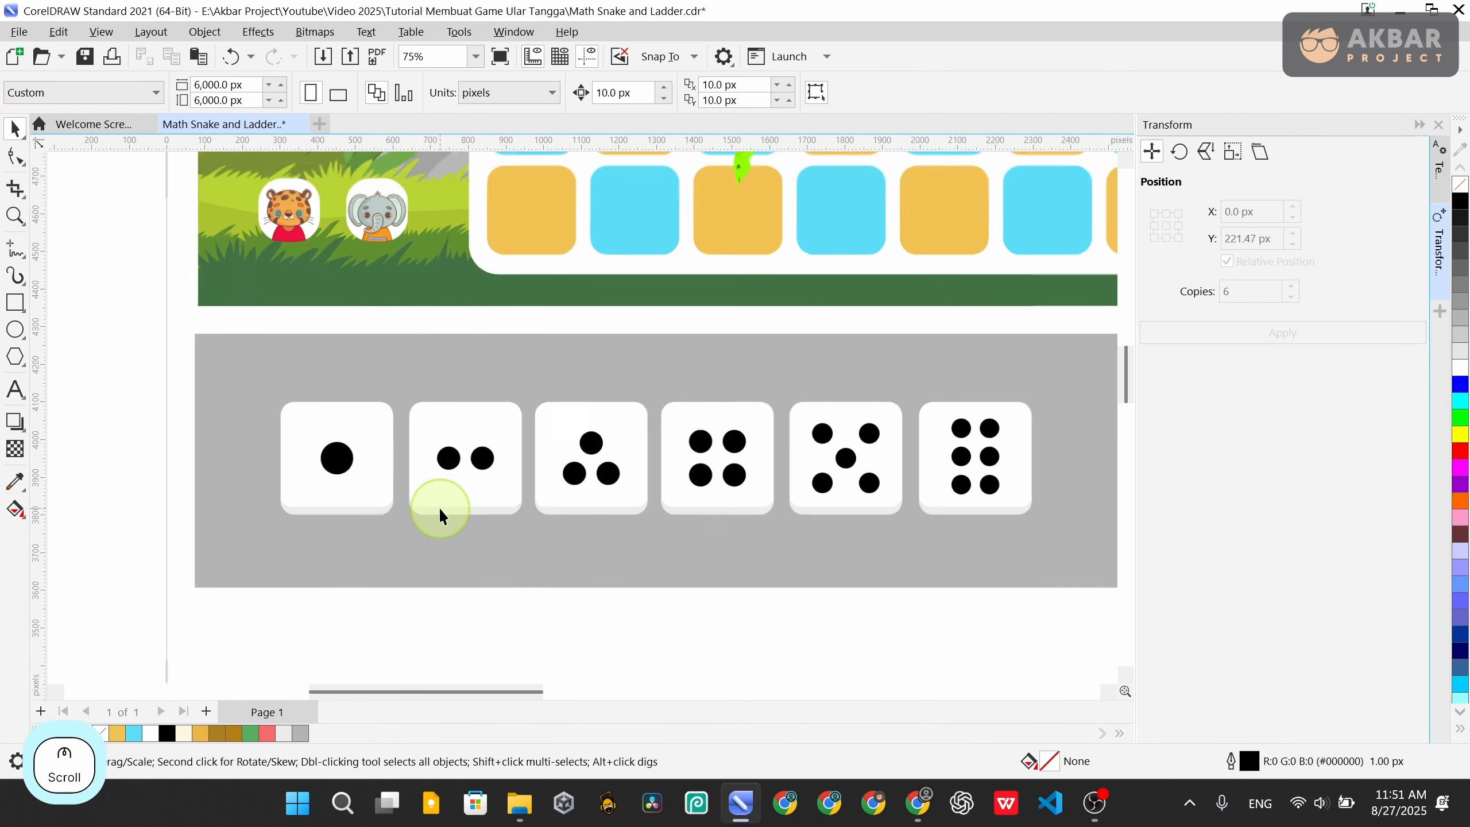
scroll(928, 512, down, 1)
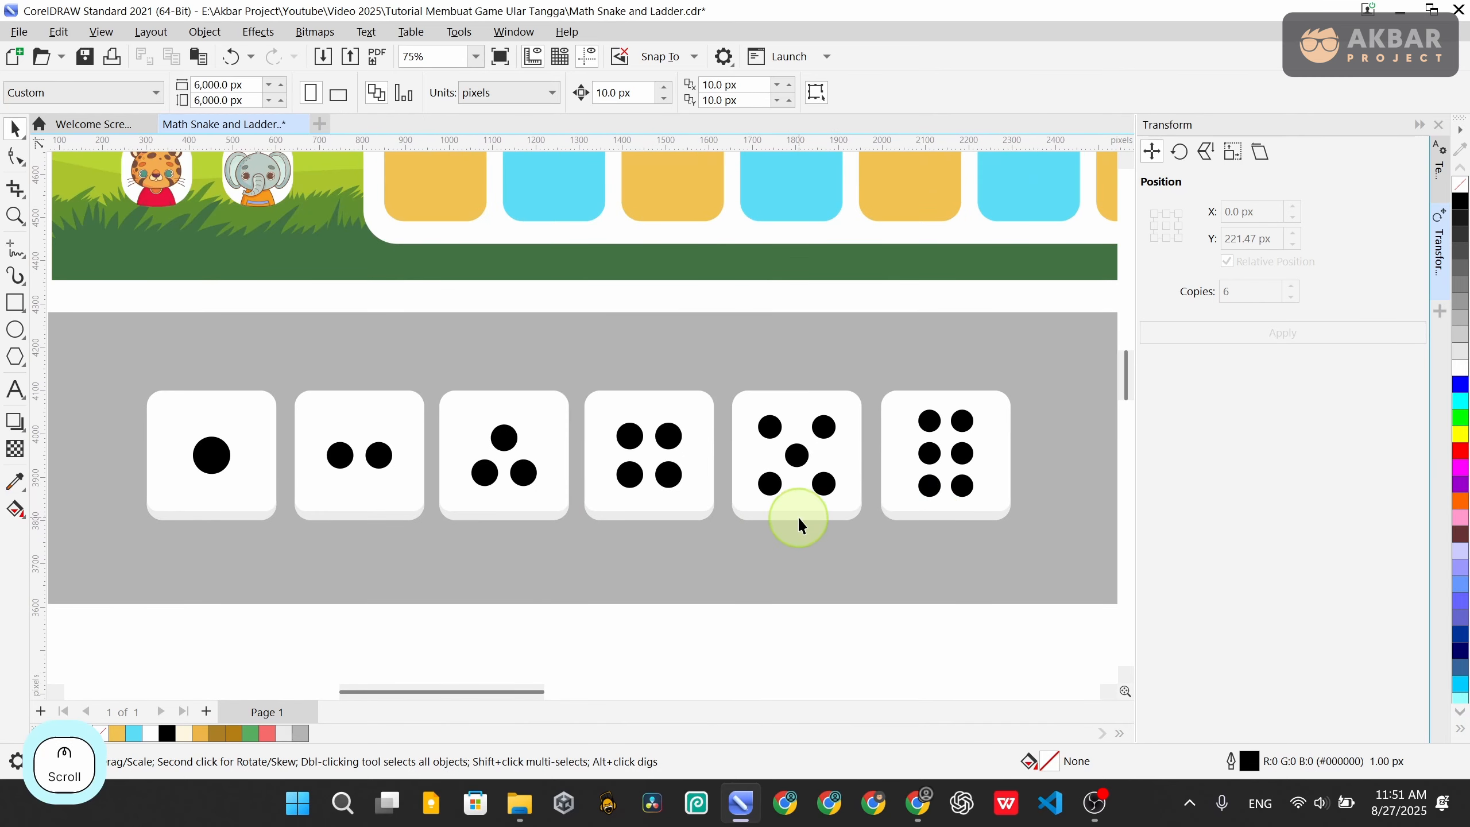
scroll(109, 458, down, 4)
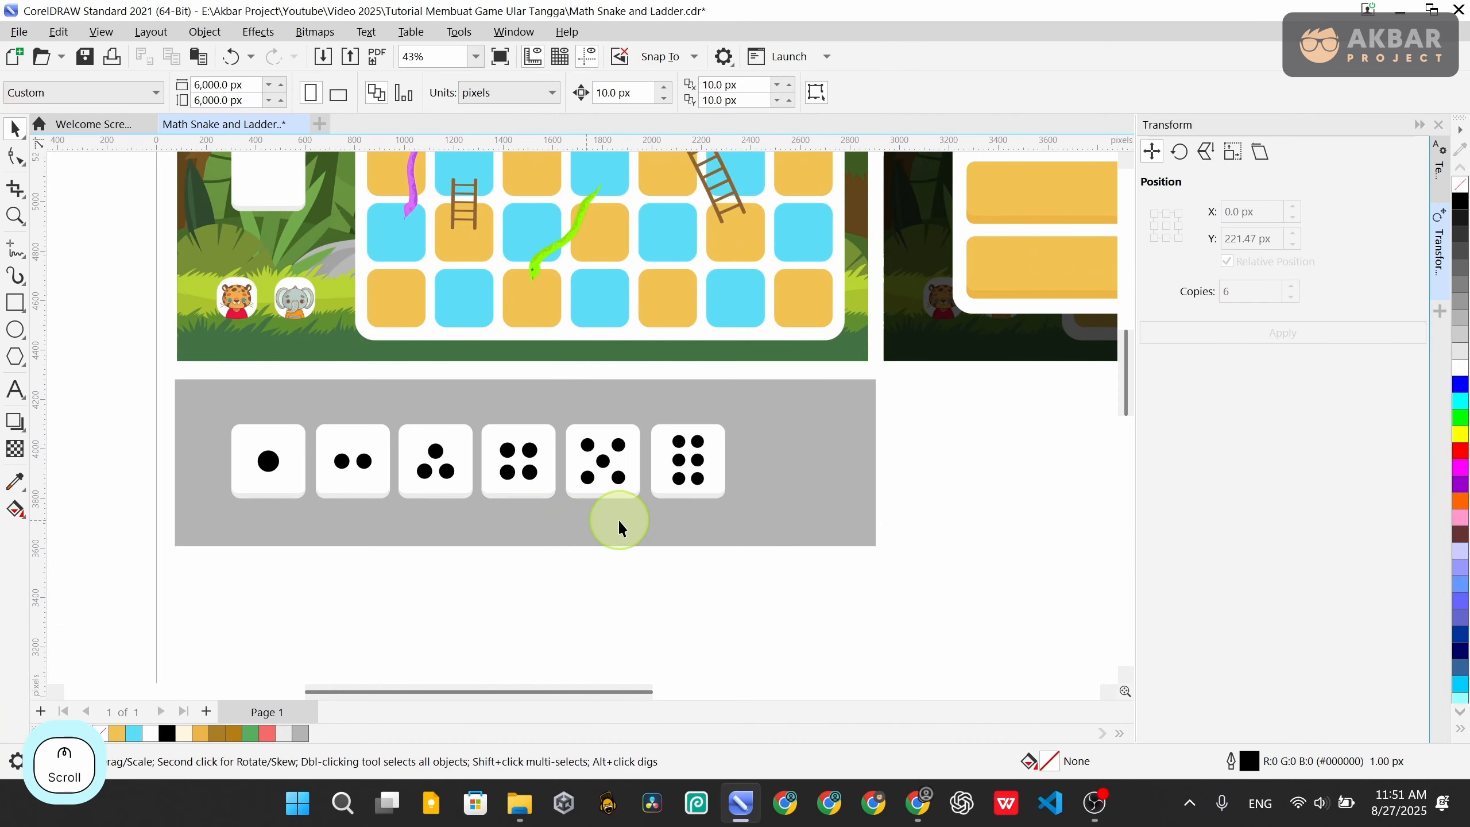
drag(972, 405, 165, 487)
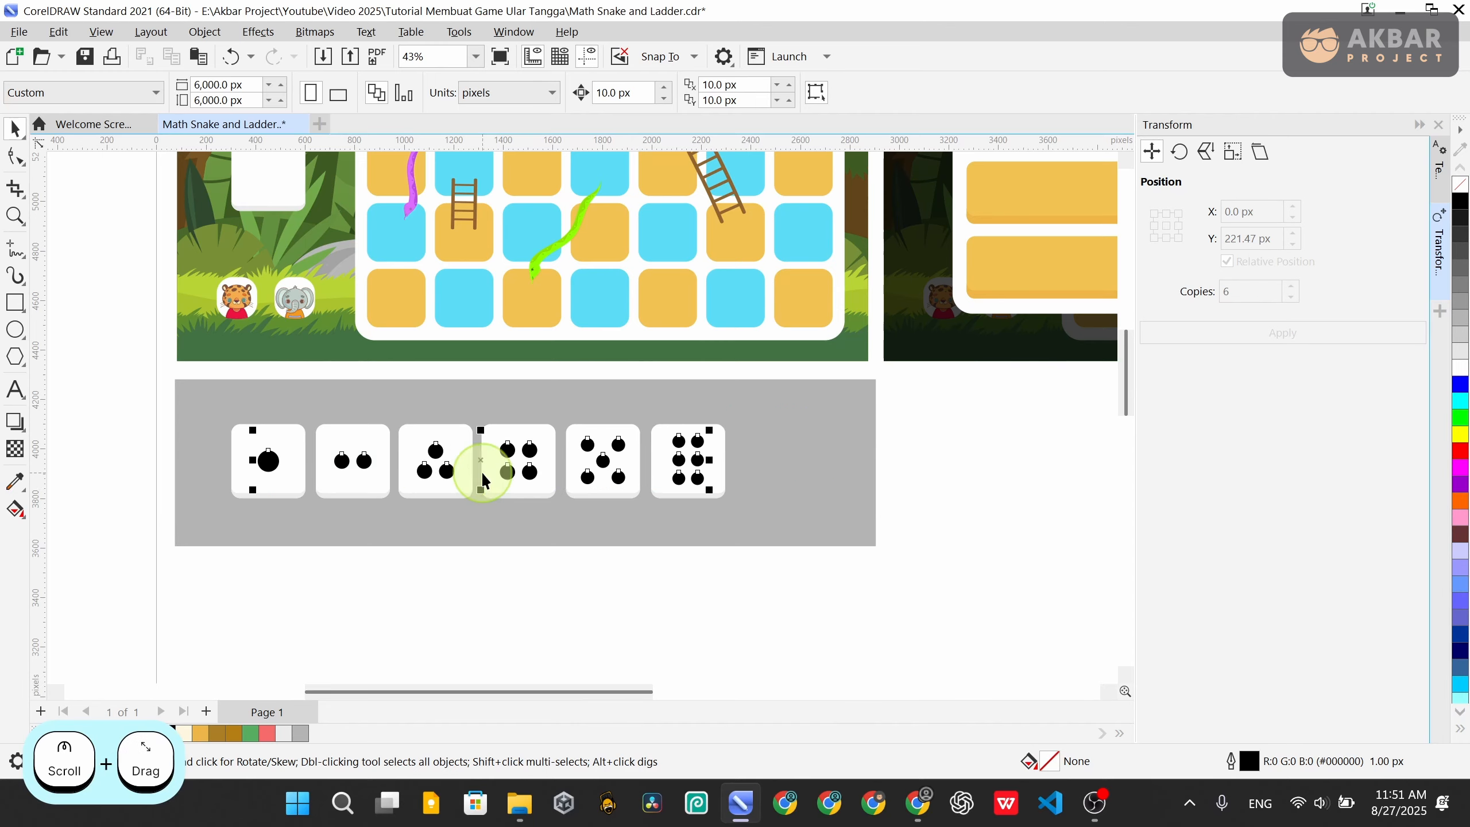
scroll(722, 441, up, 7)
scroll(721, 441, down, 5)
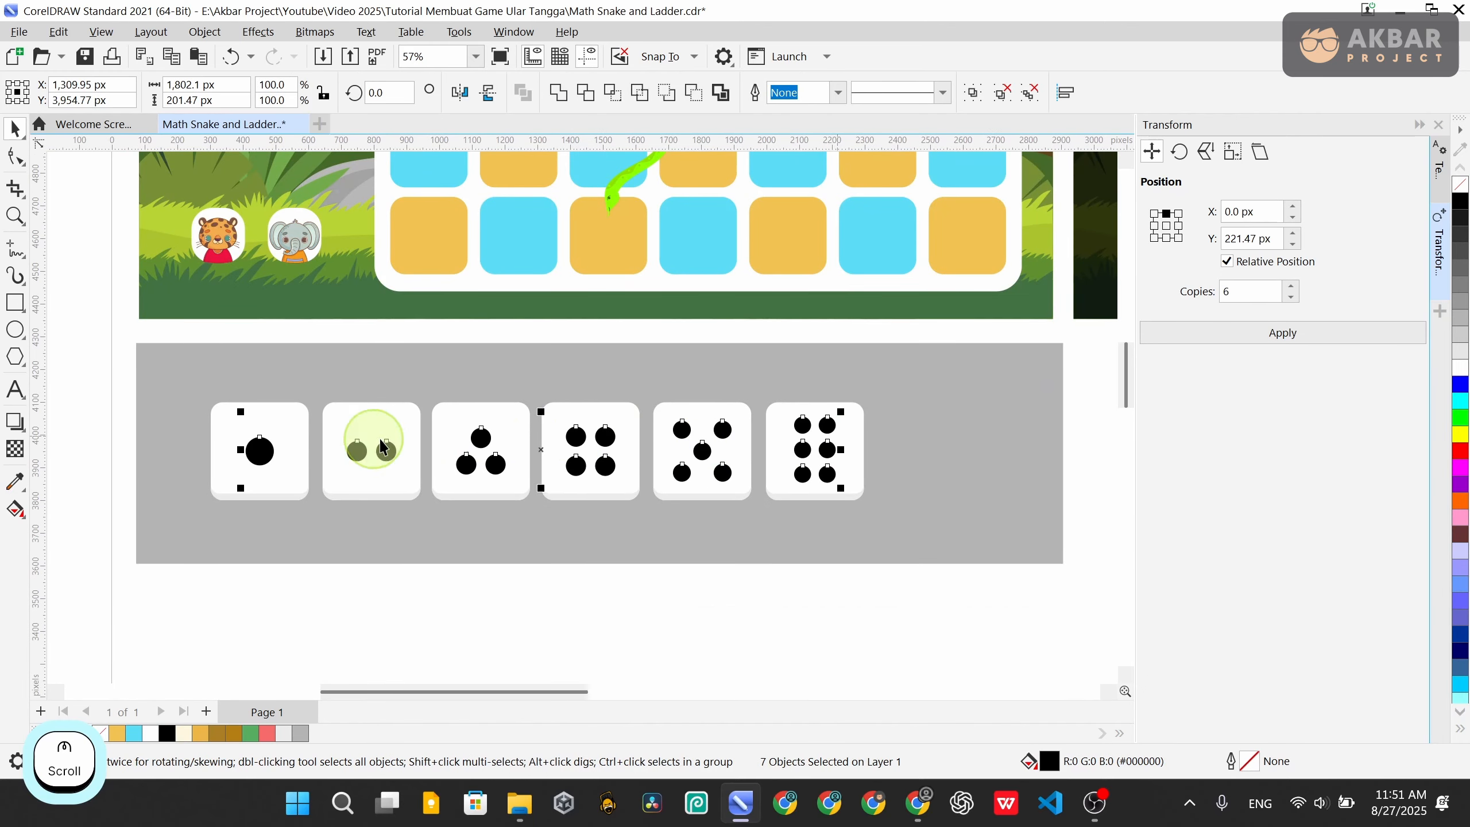
scroll(498, 428, up, 2)
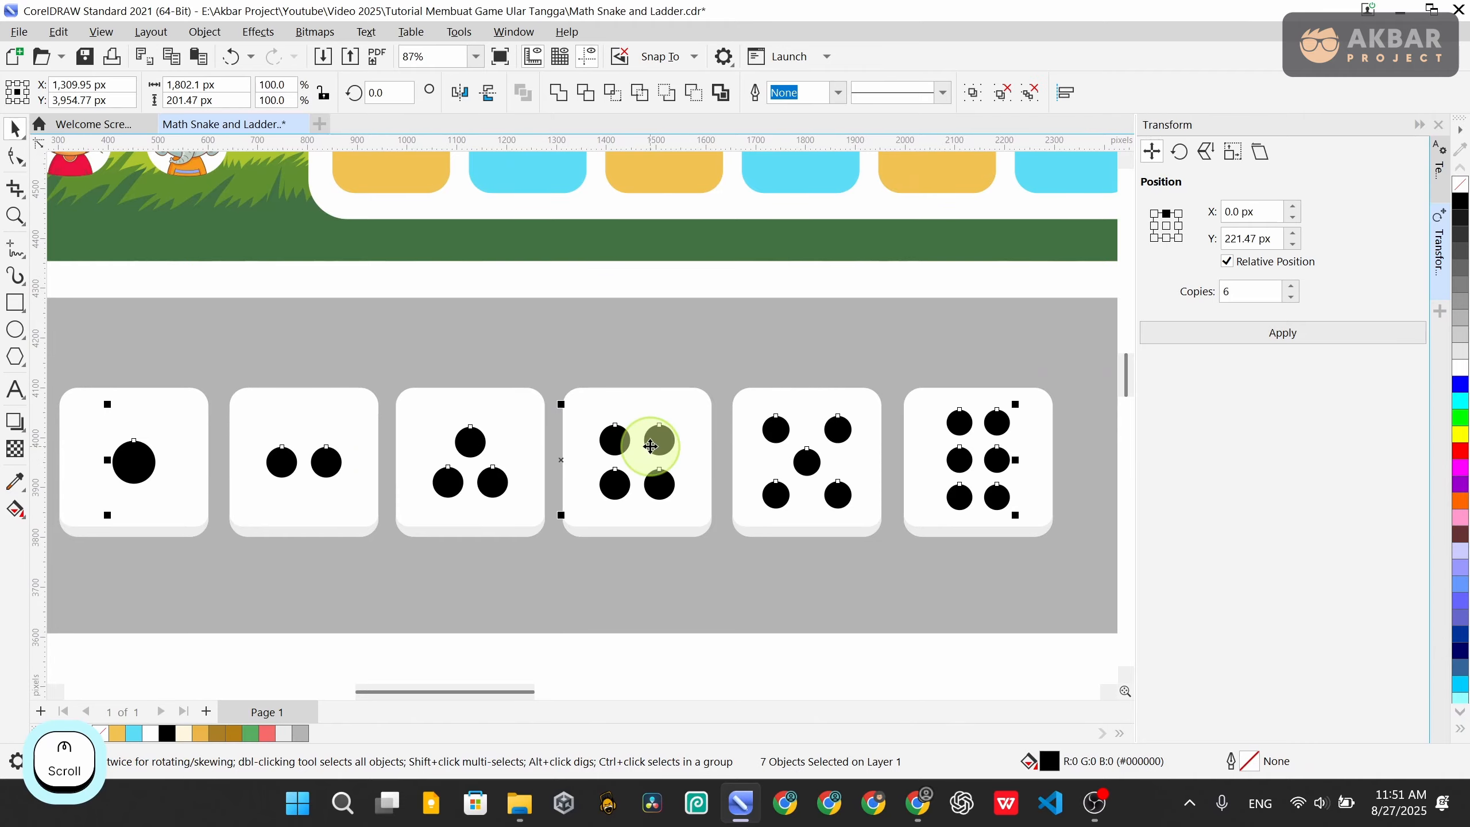
scroll(660, 437, up, 2)
drag(662, 434, 665, 429)
drag(711, 582, 417, 547)
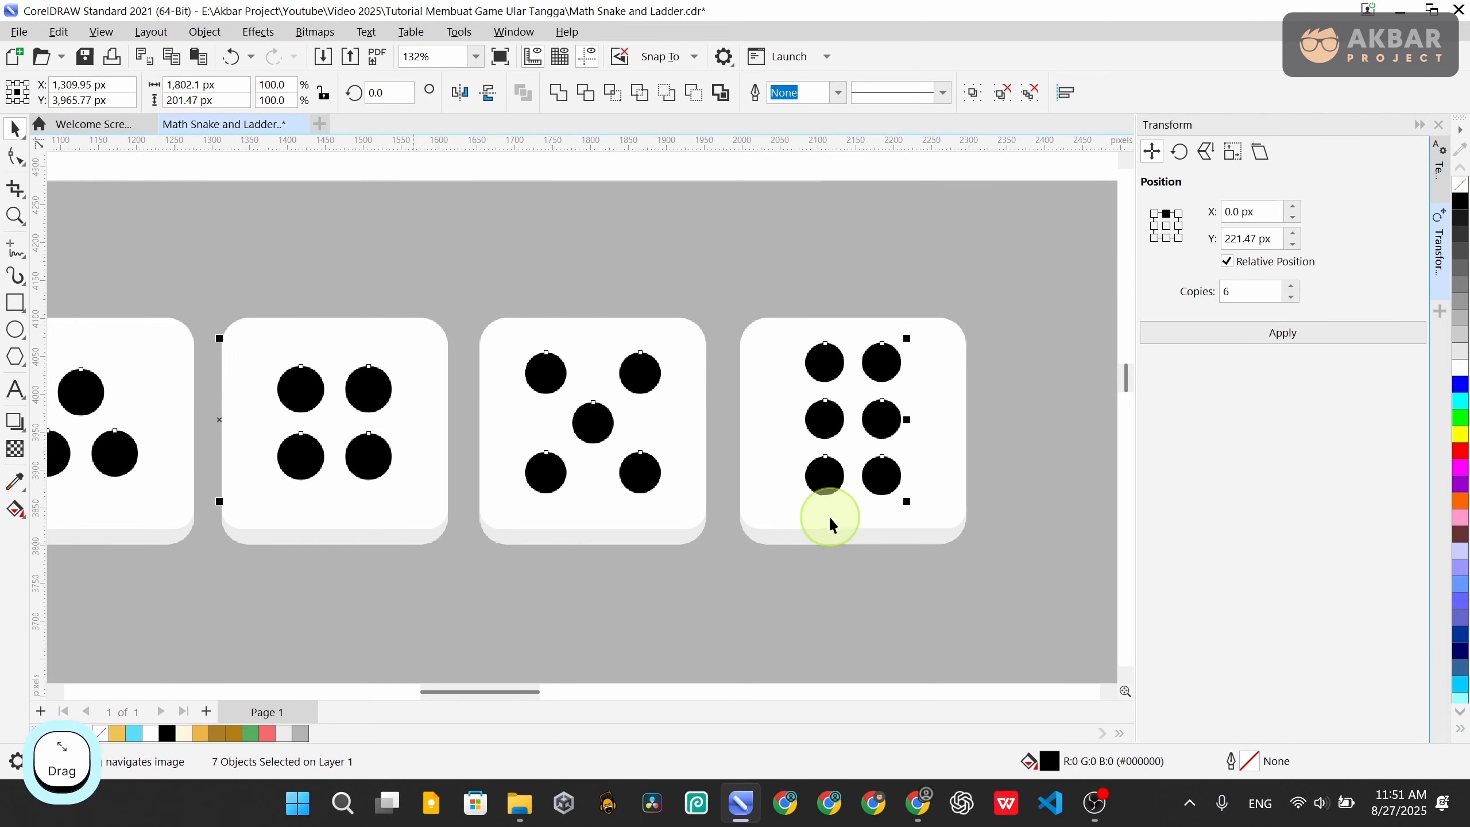
Lower the dots of all six tiles slightly to about Y 3,959.8 px and deselect them
scroll(938, 512, up, 5)
drag(861, 451, 862, 457)
scroll(818, 476, down, 8)
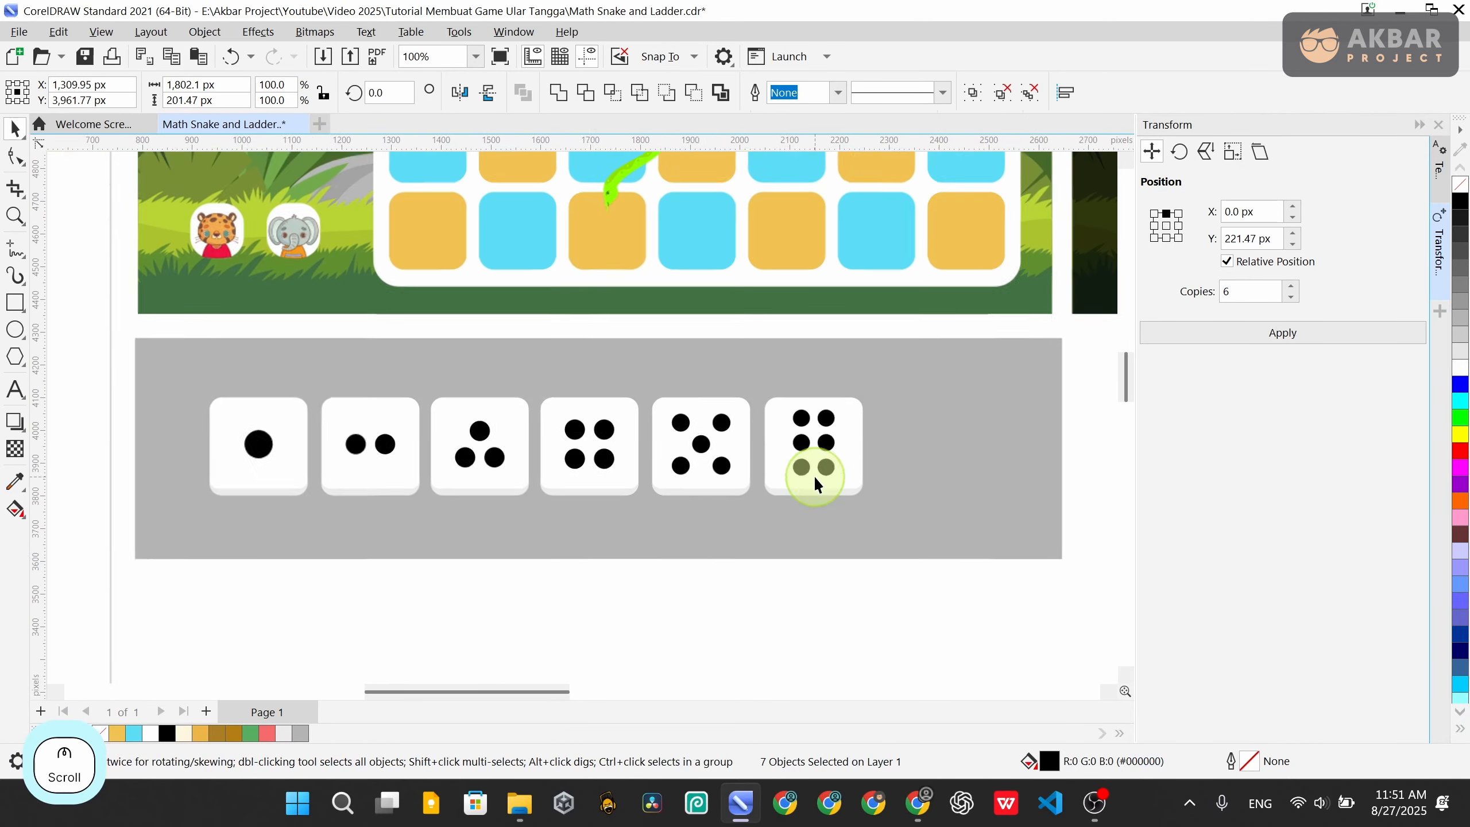
scroll(839, 494, up, 8)
drag(800, 415, 803, 413)
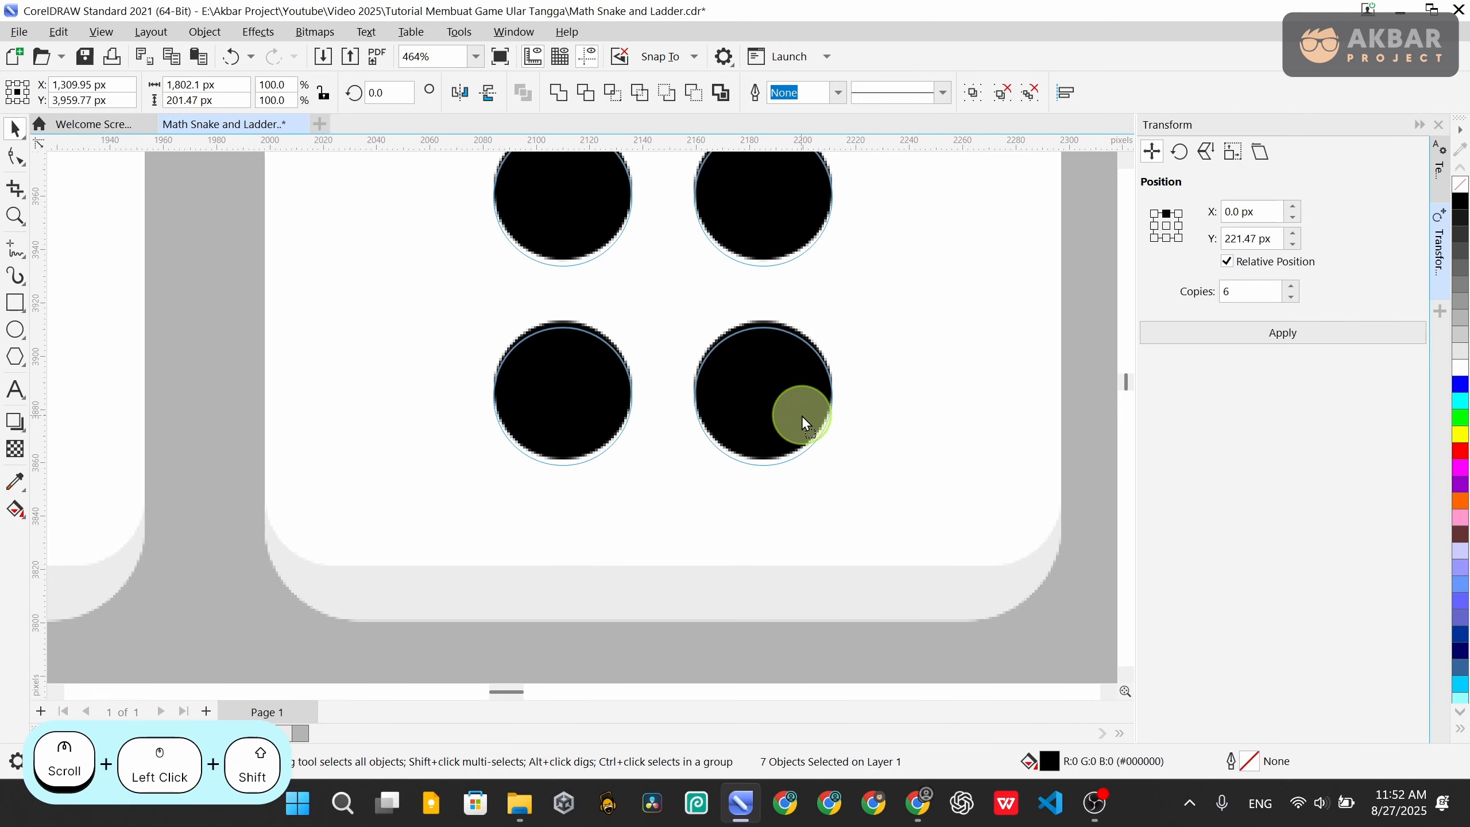
scroll(802, 416, down, 2)
scroll(801, 412, down, 8)
click(833, 571)
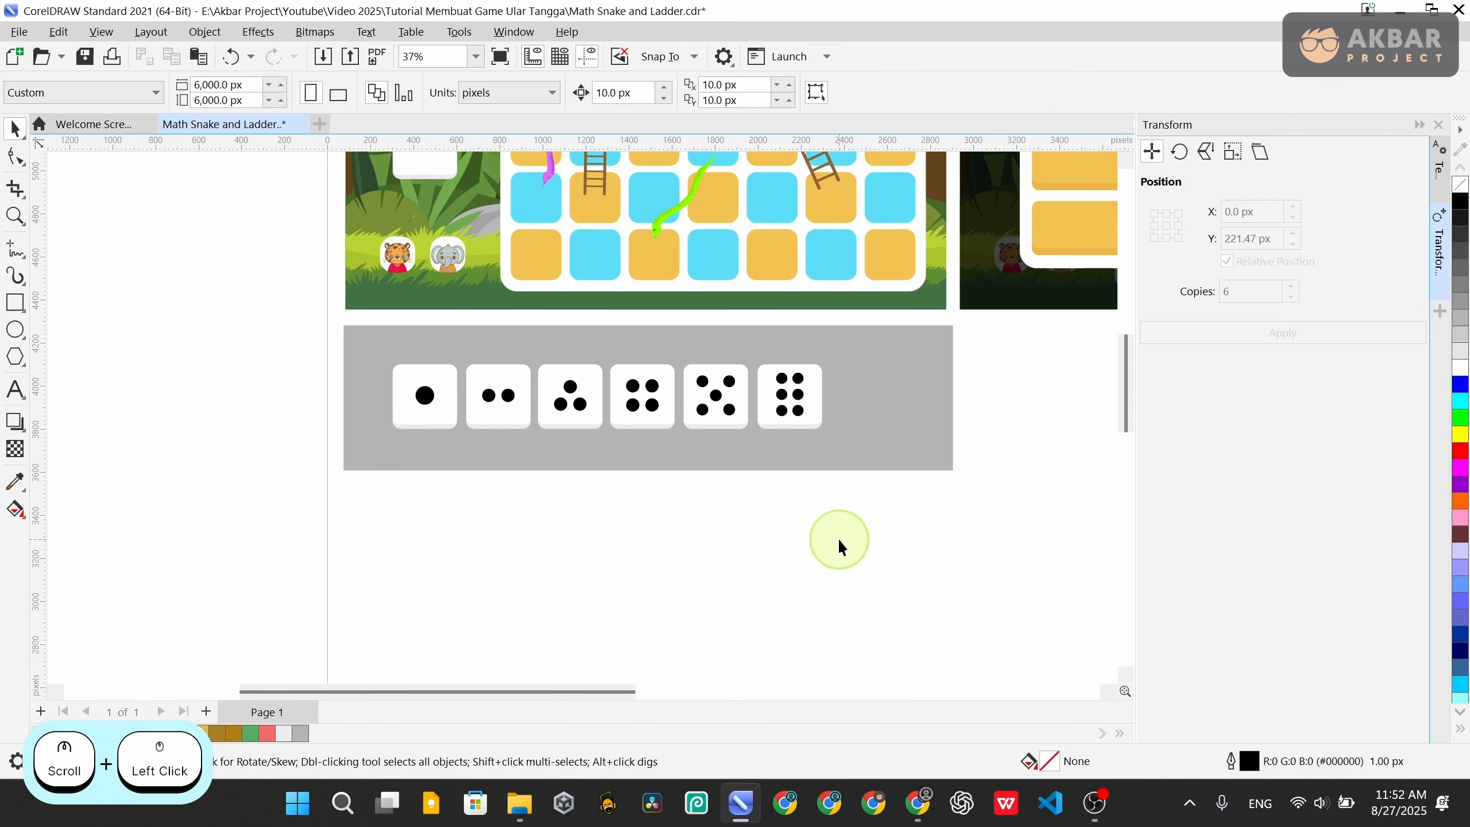
Unlock the gray backdrop behind the dice, extend its lower edge to a height of about 1,008.5 px, and lock it again
scroll(833, 537, down, 2)
scroll(530, 464, up, 2)
drag(977, 555, 882, 545)
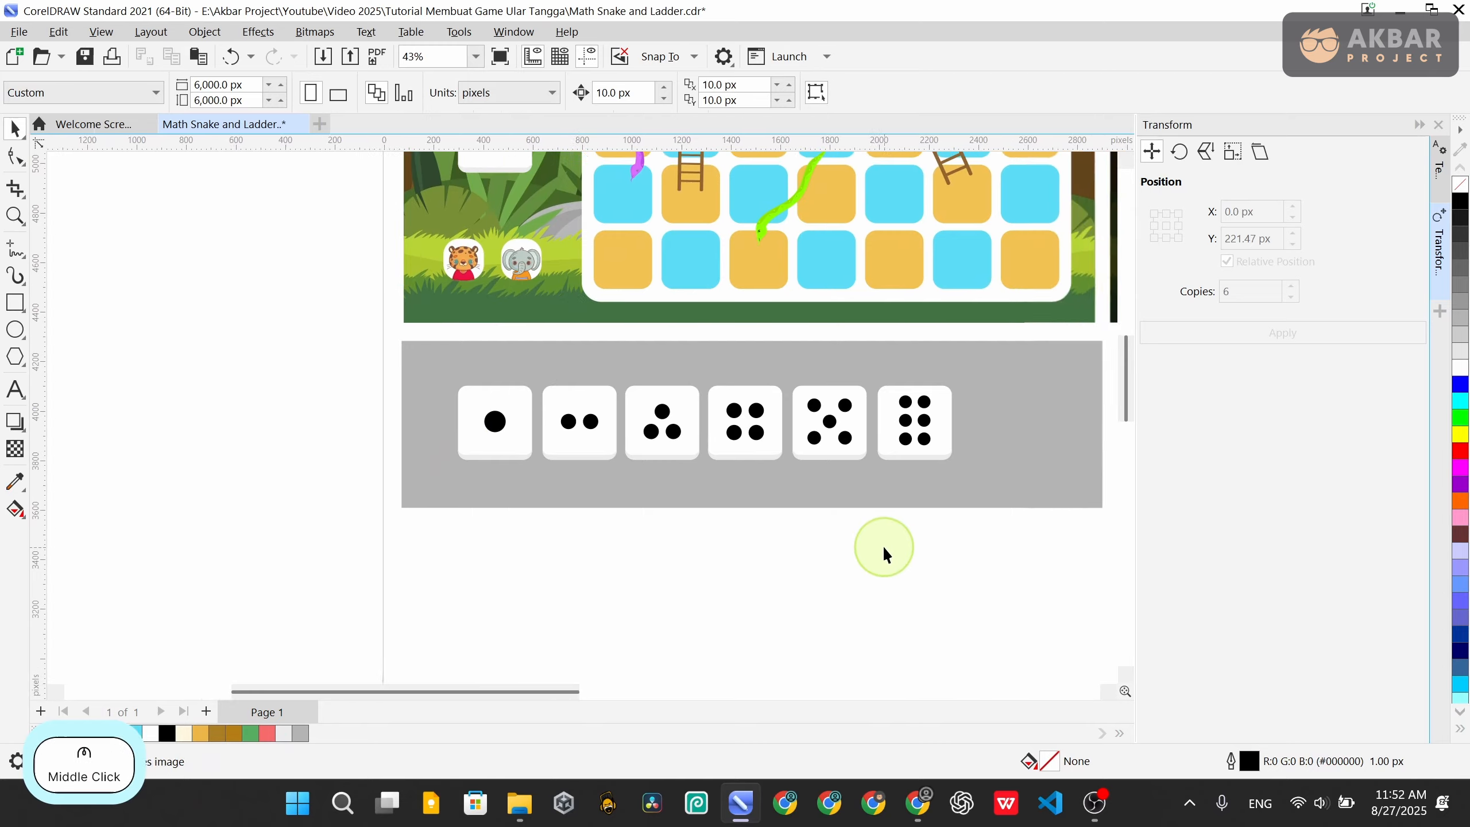
scroll(874, 544, down, 2)
click(995, 493)
right_click(975, 475)
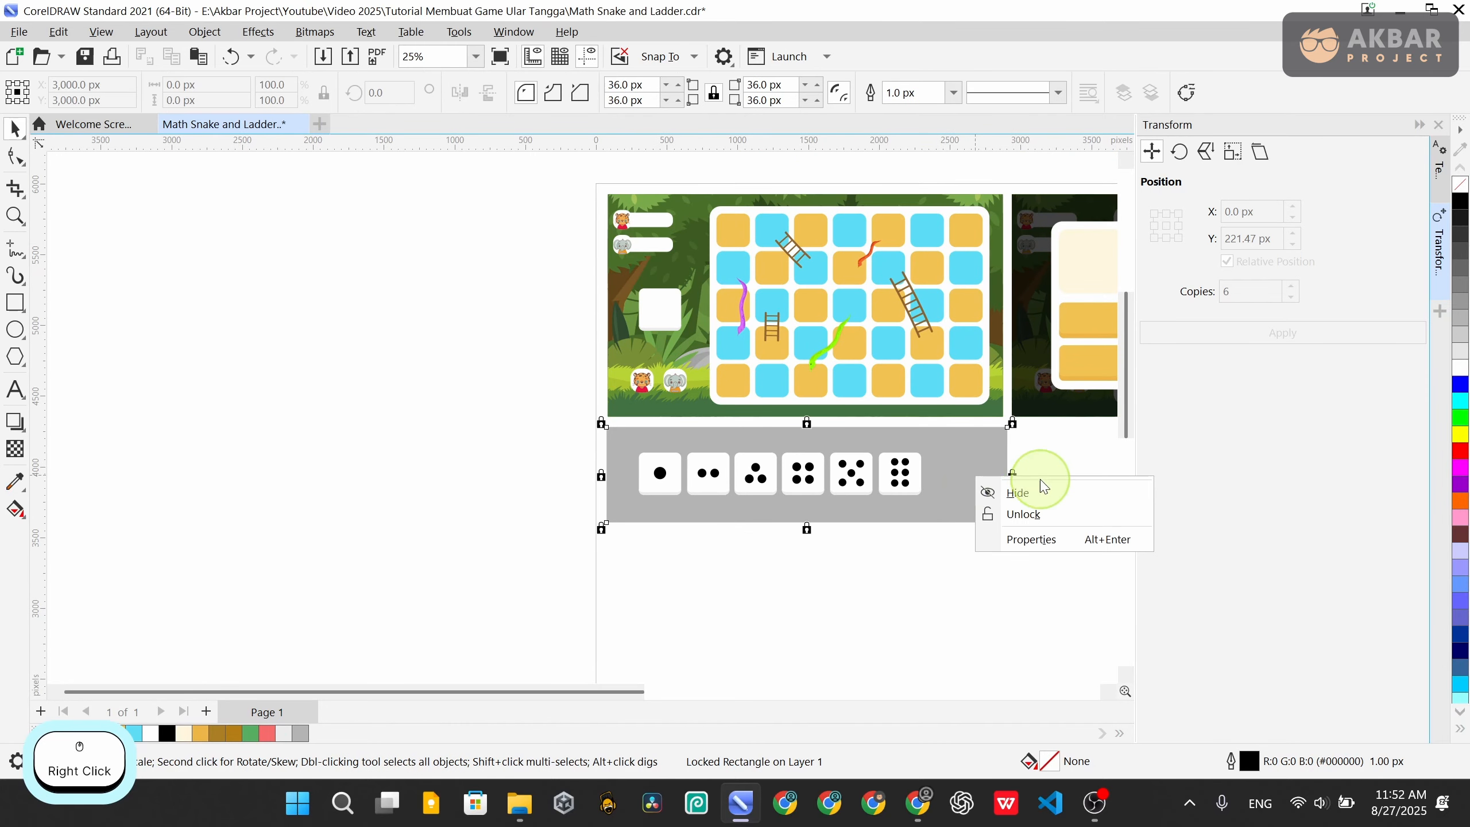
click(1045, 512)
drag(810, 528, 815, 575)
right_click(978, 487)
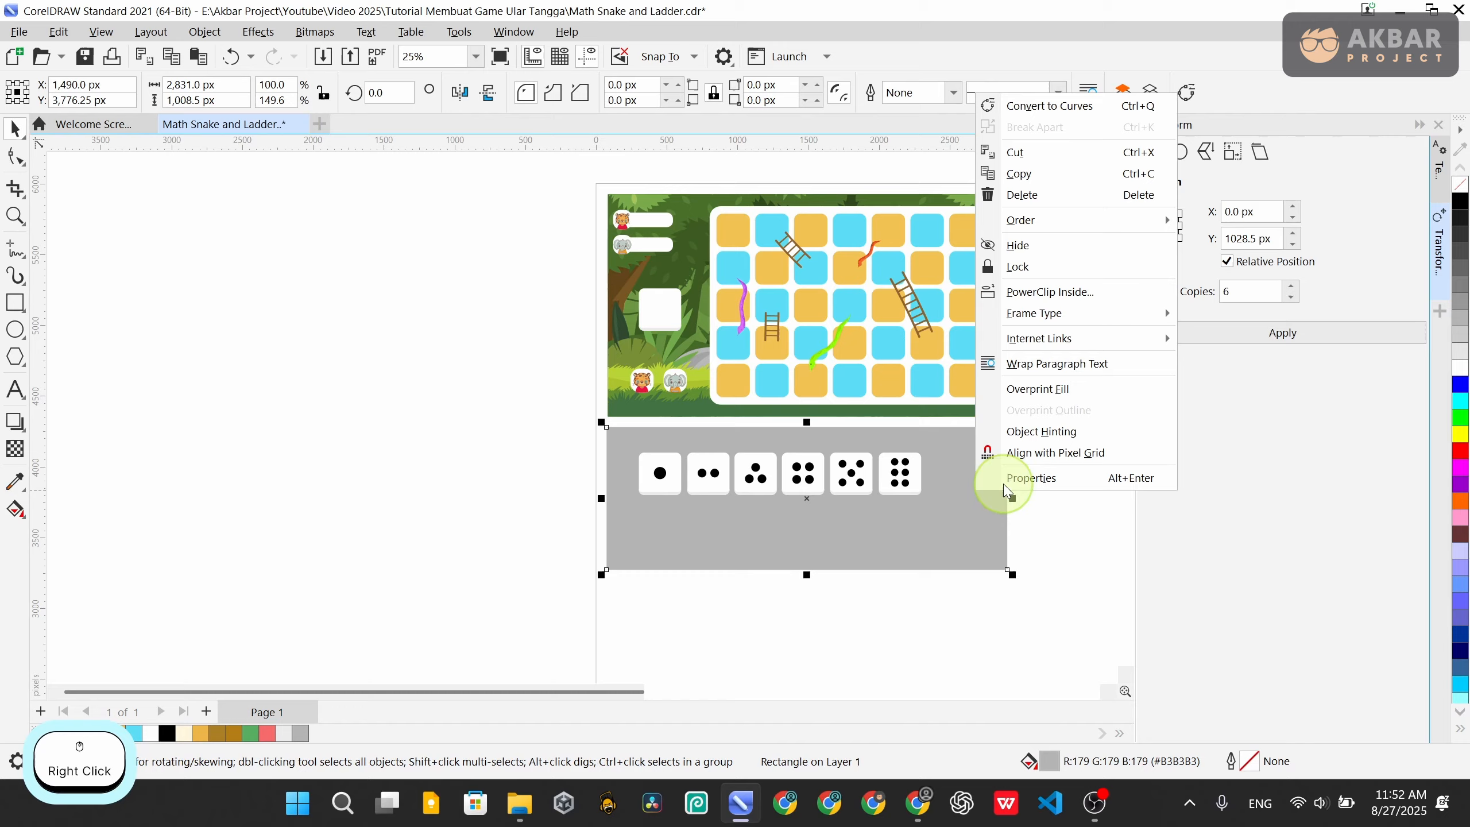
click(1018, 259)
click(1098, 506)
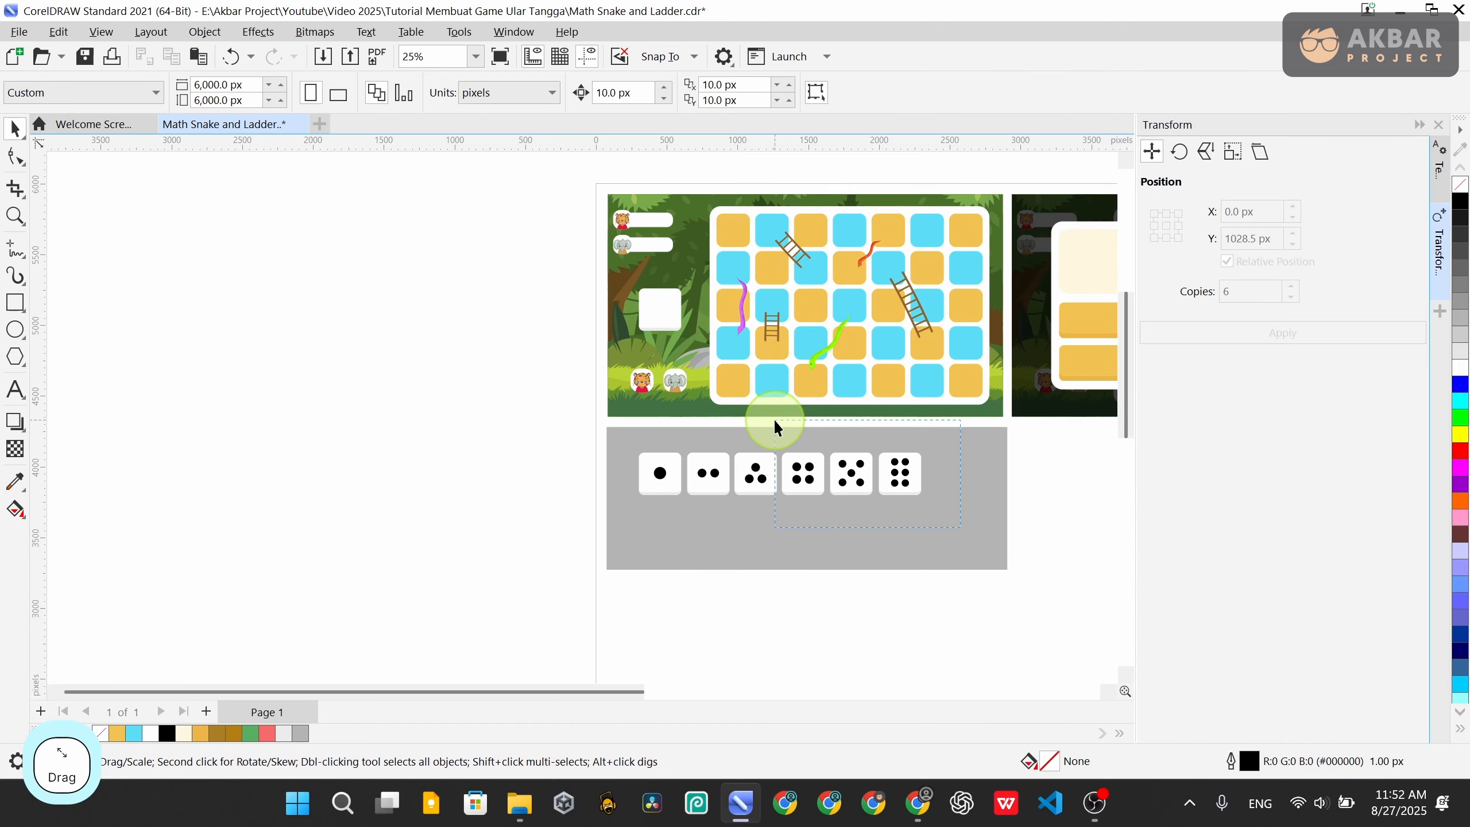
Move the four-, five- and six-dot dice into a second row beneath the first three, centered at about X 789, Y 3,606.5 px
drag(774, 418, 900, 558)
scroll(843, 498, up, 3)
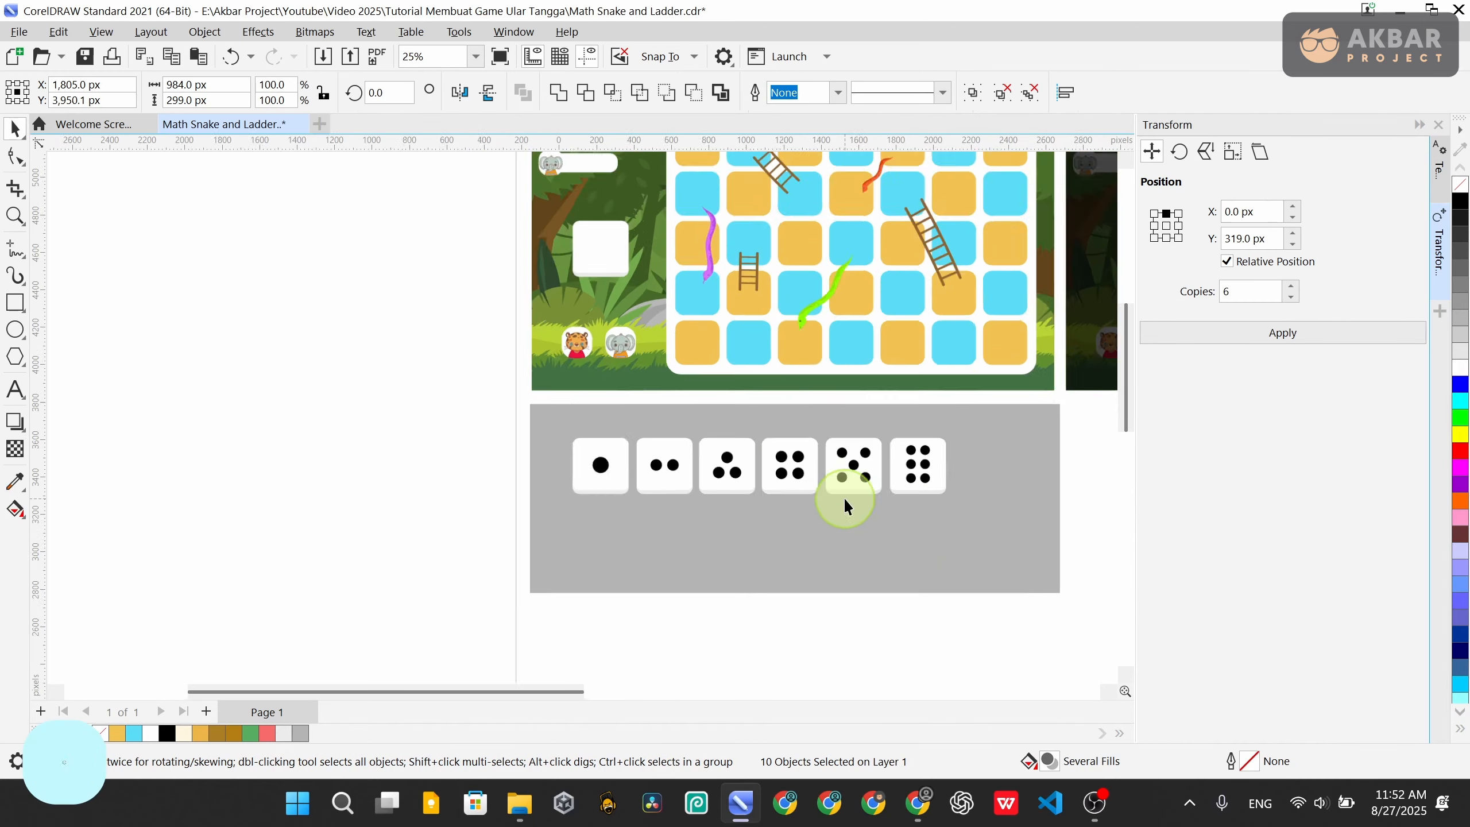
drag(860, 477, 608, 560)
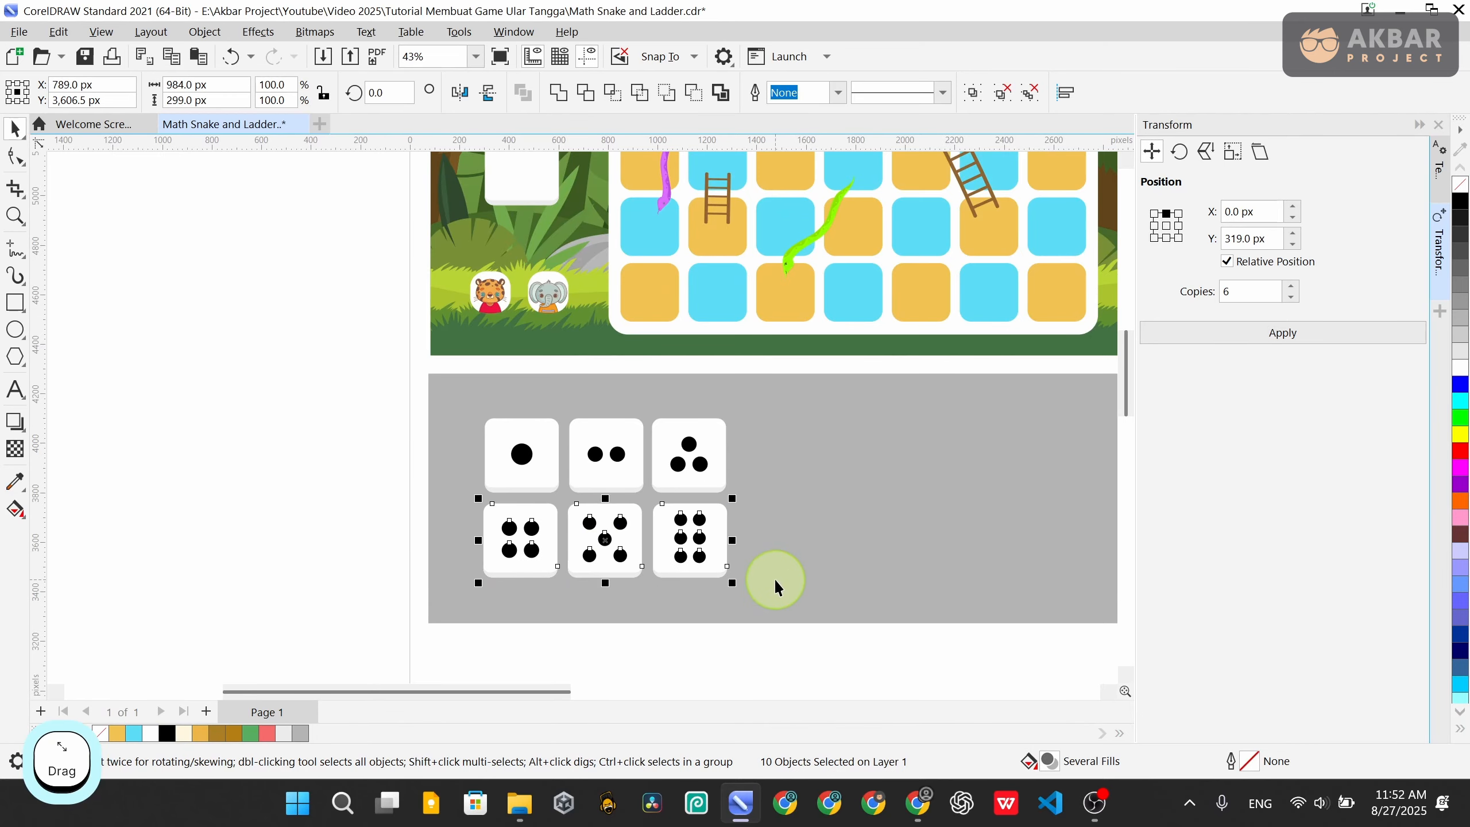
scroll(669, 561, down, 2)
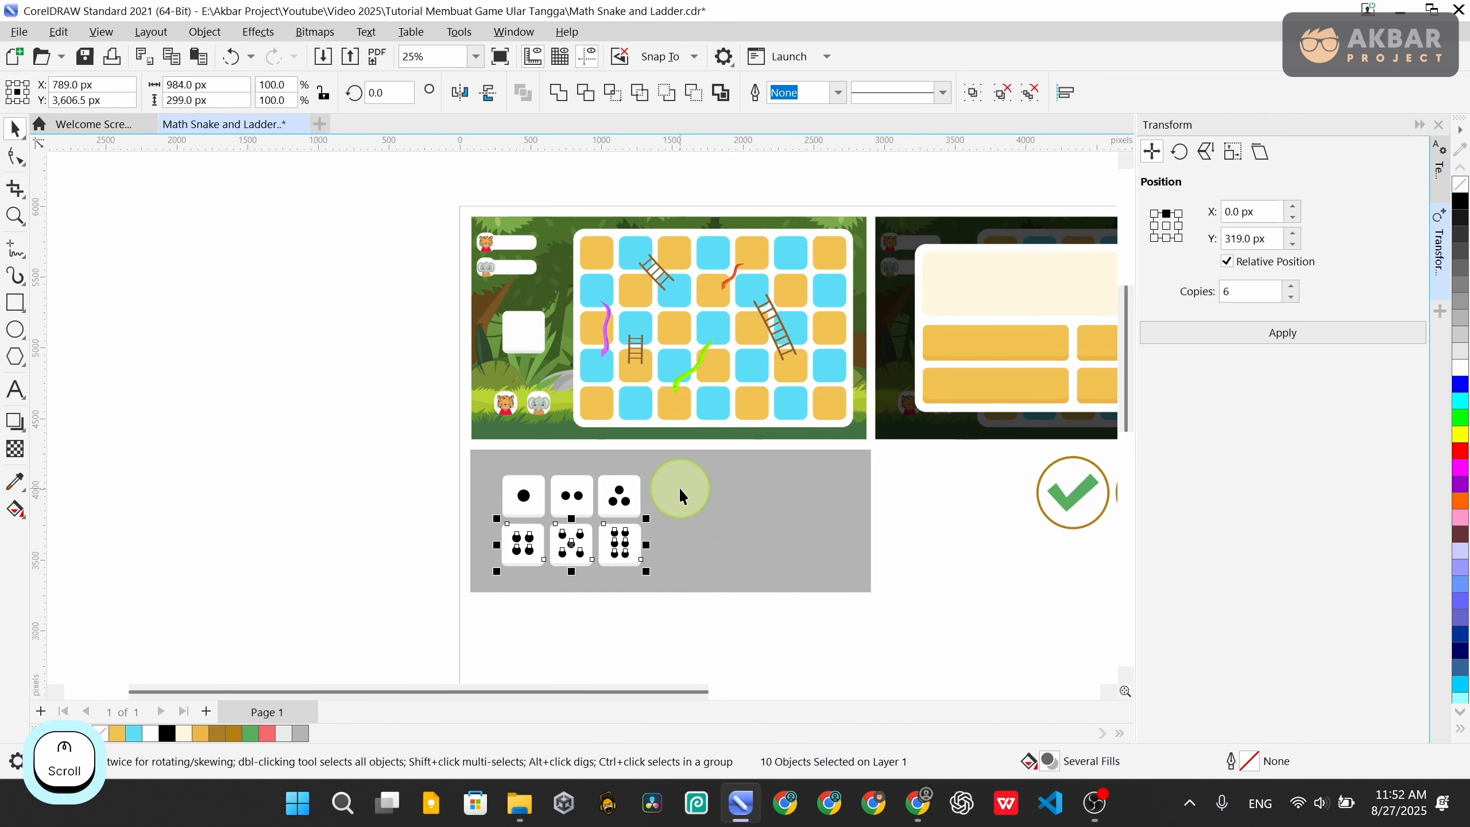
click(694, 603)
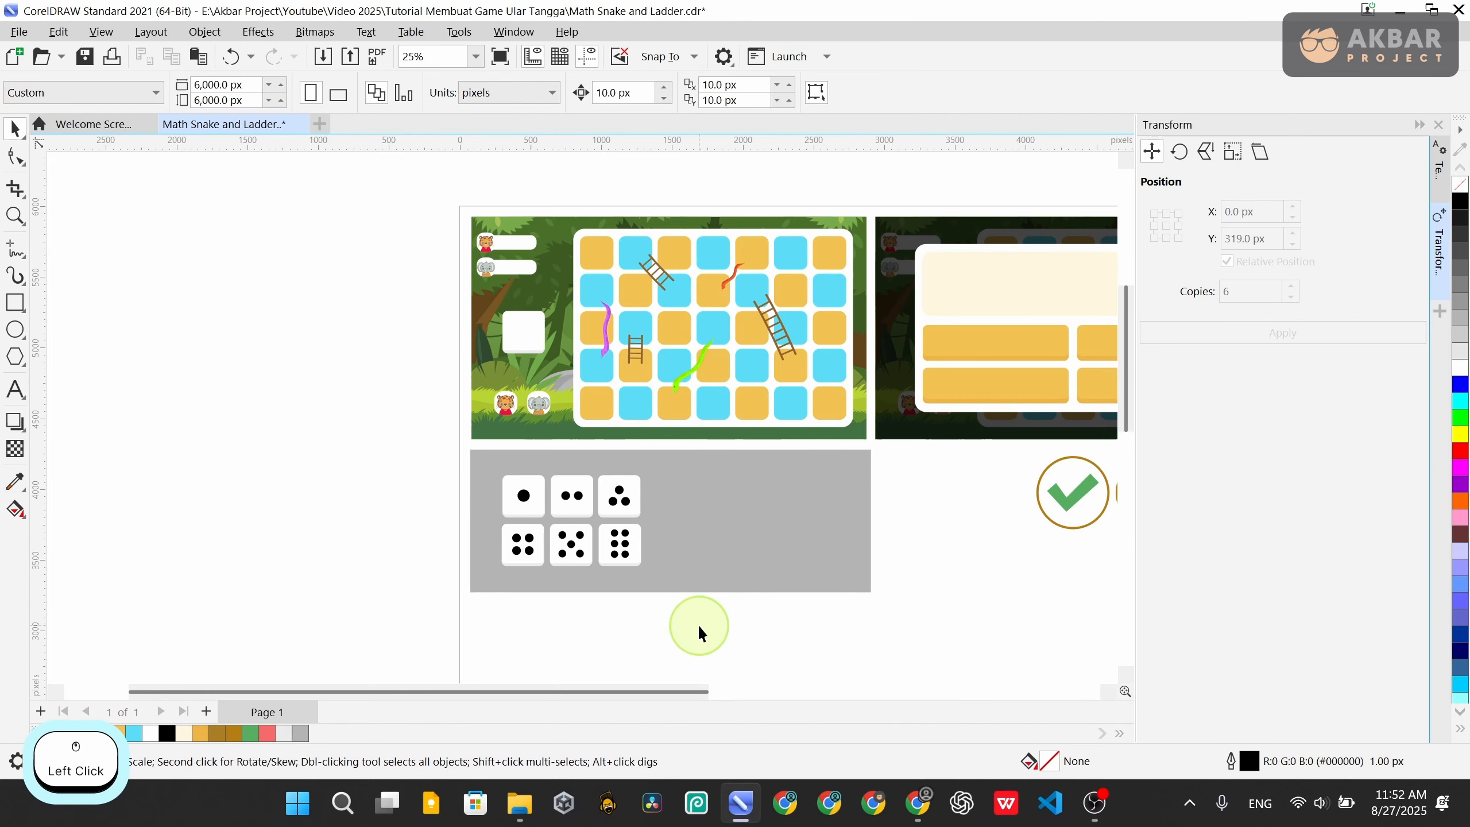
Give the blank dice tile beside the game board a one-dot face copied from the first die on the gray backdrop
drag(698, 624, 452, 455)
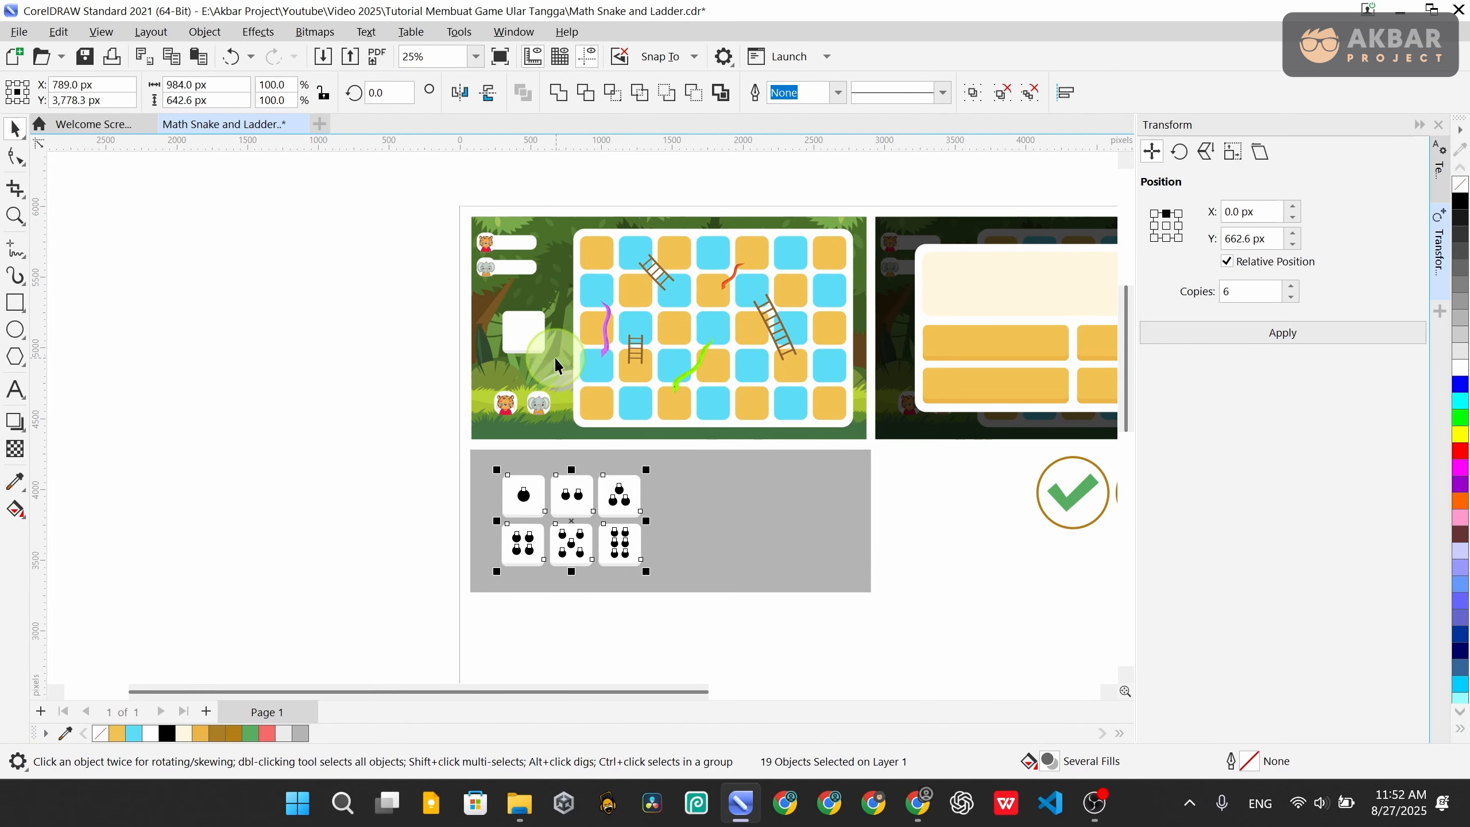
click(521, 321)
drag(366, 371, 552, 289)
key(Delete)
click(286, 315)
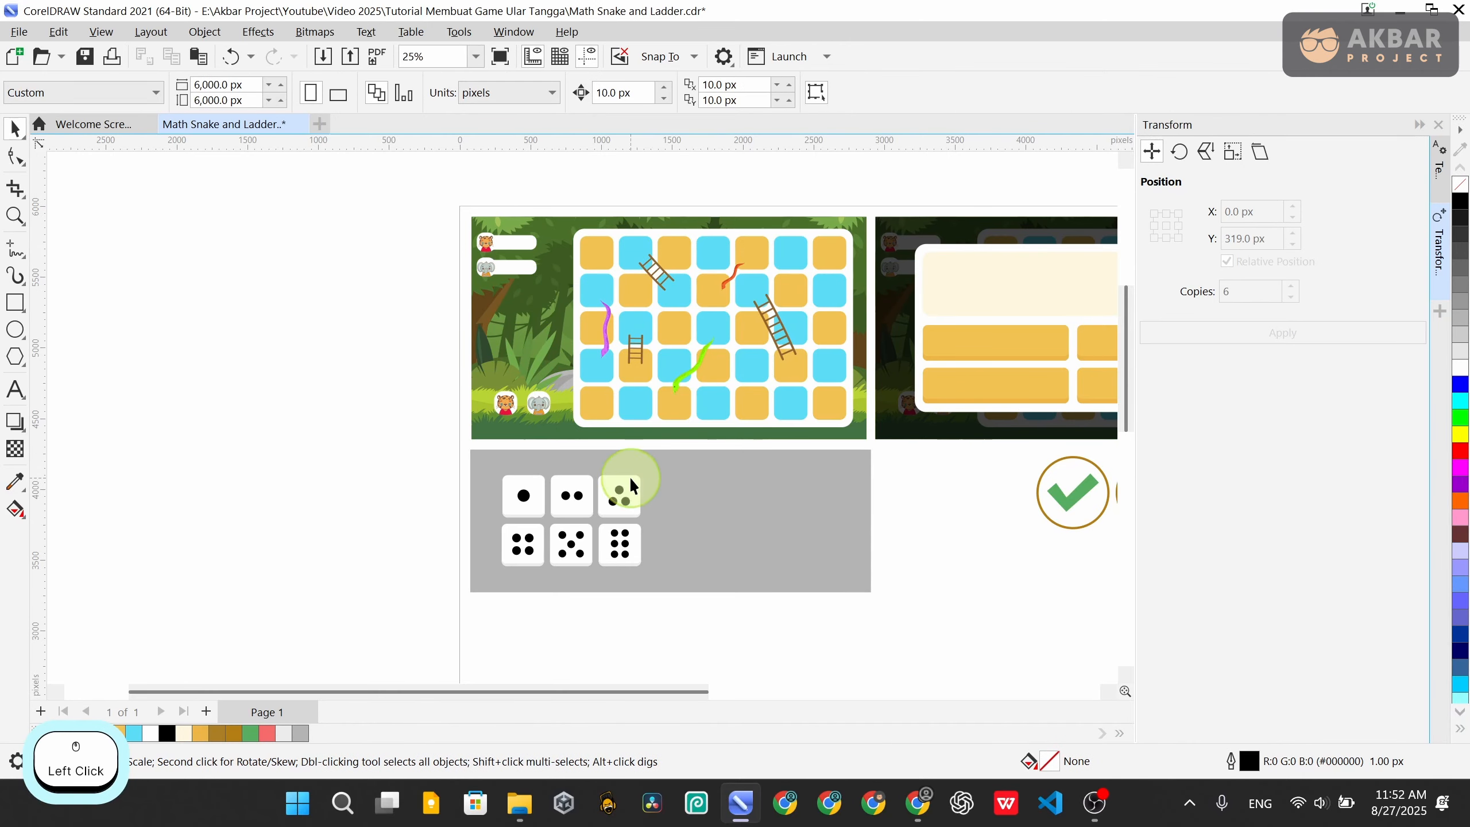
drag(372, 450, 514, 327)
key(ctrl+c)
key(ctrl+v)
click(718, 642)
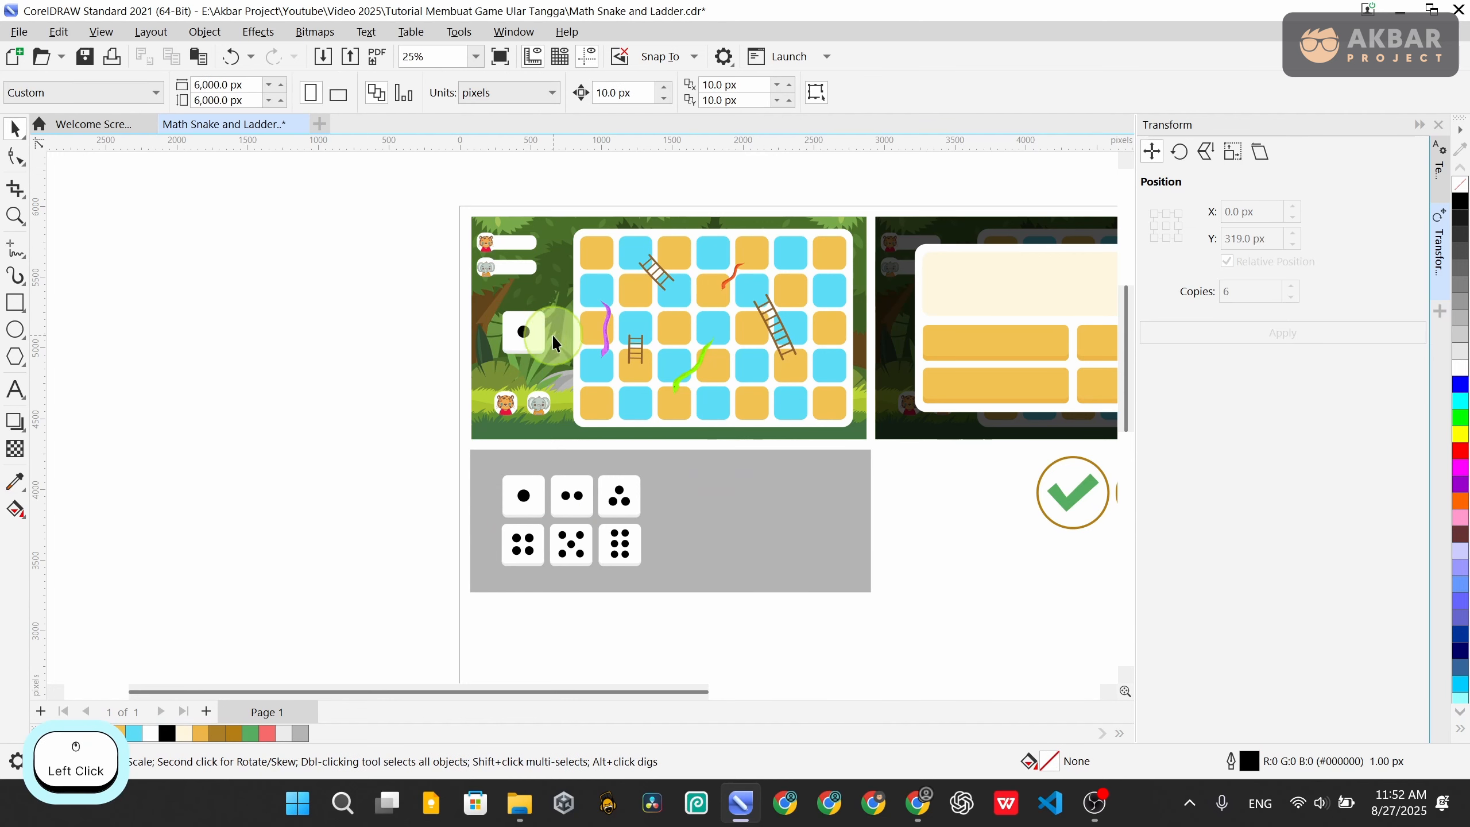
Select the one-dot die beside the game board with its dot and shift it horizontally to X 422 px
scroll(492, 341, up, 1)
drag(296, 282, 556, 376)
scroll(538, 345, up, 2)
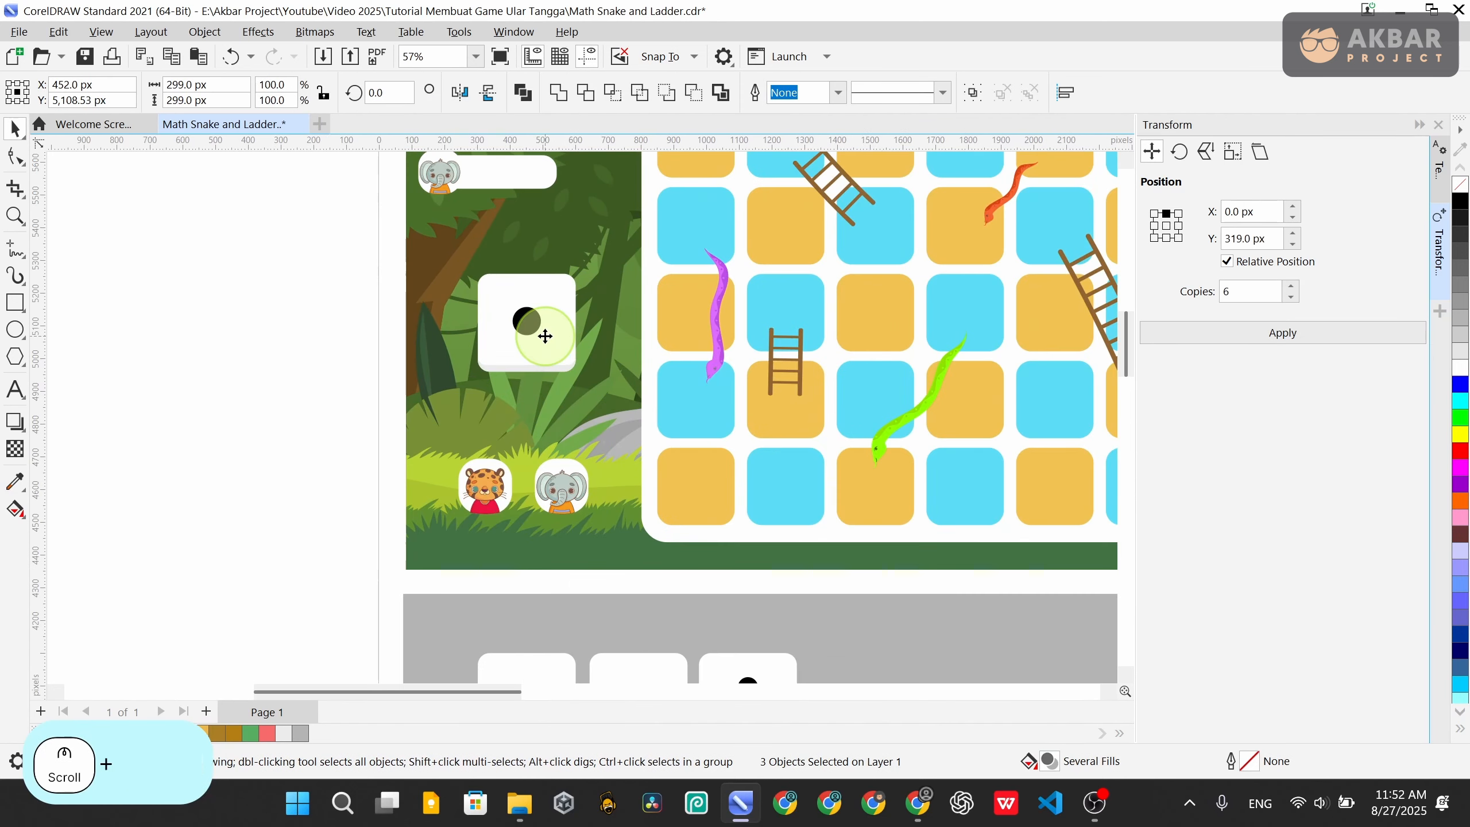
scroll(541, 336, up, 3)
scroll(538, 428, down, 3)
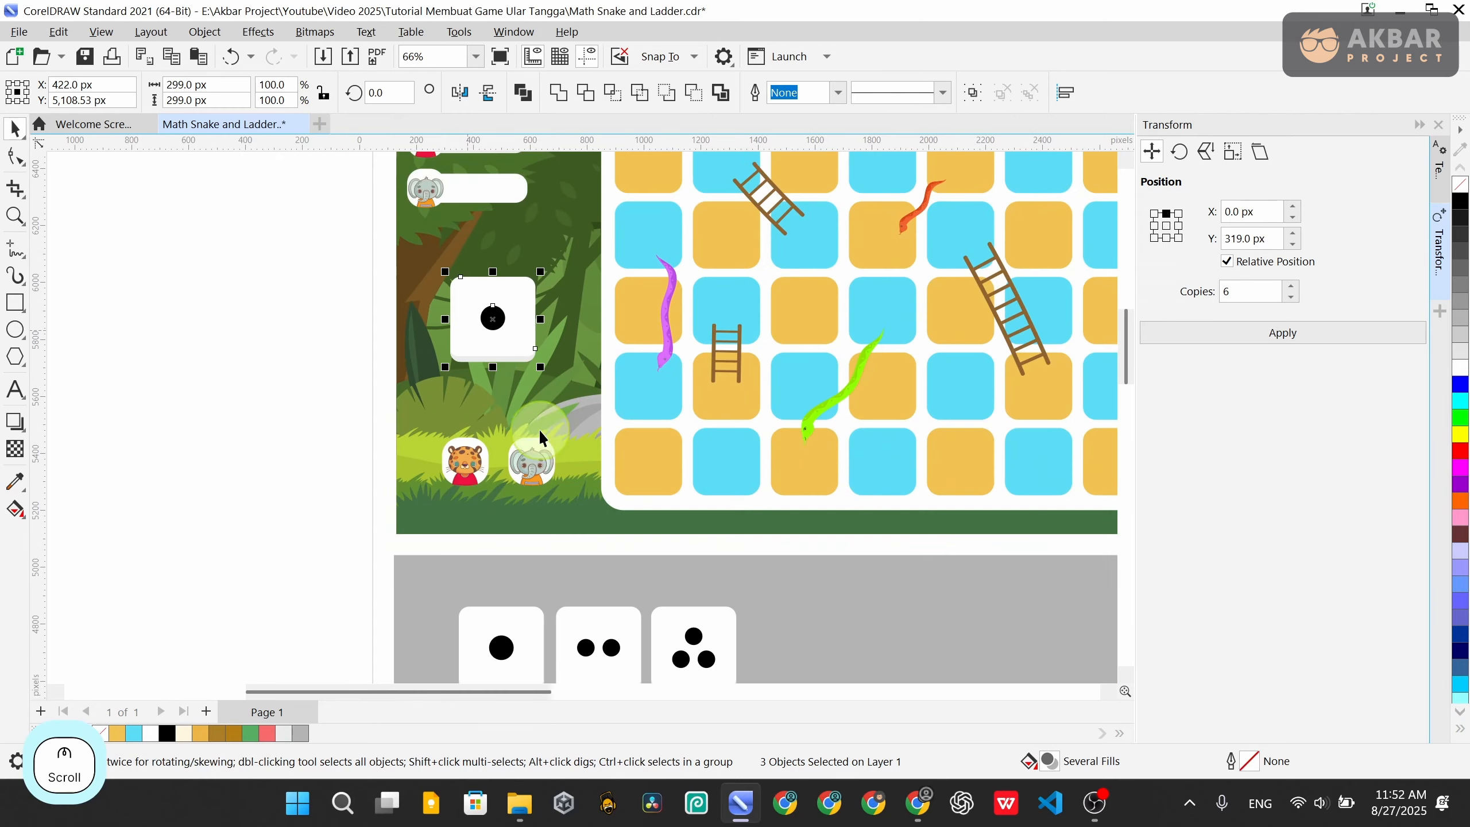
scroll(508, 276, down, 3)
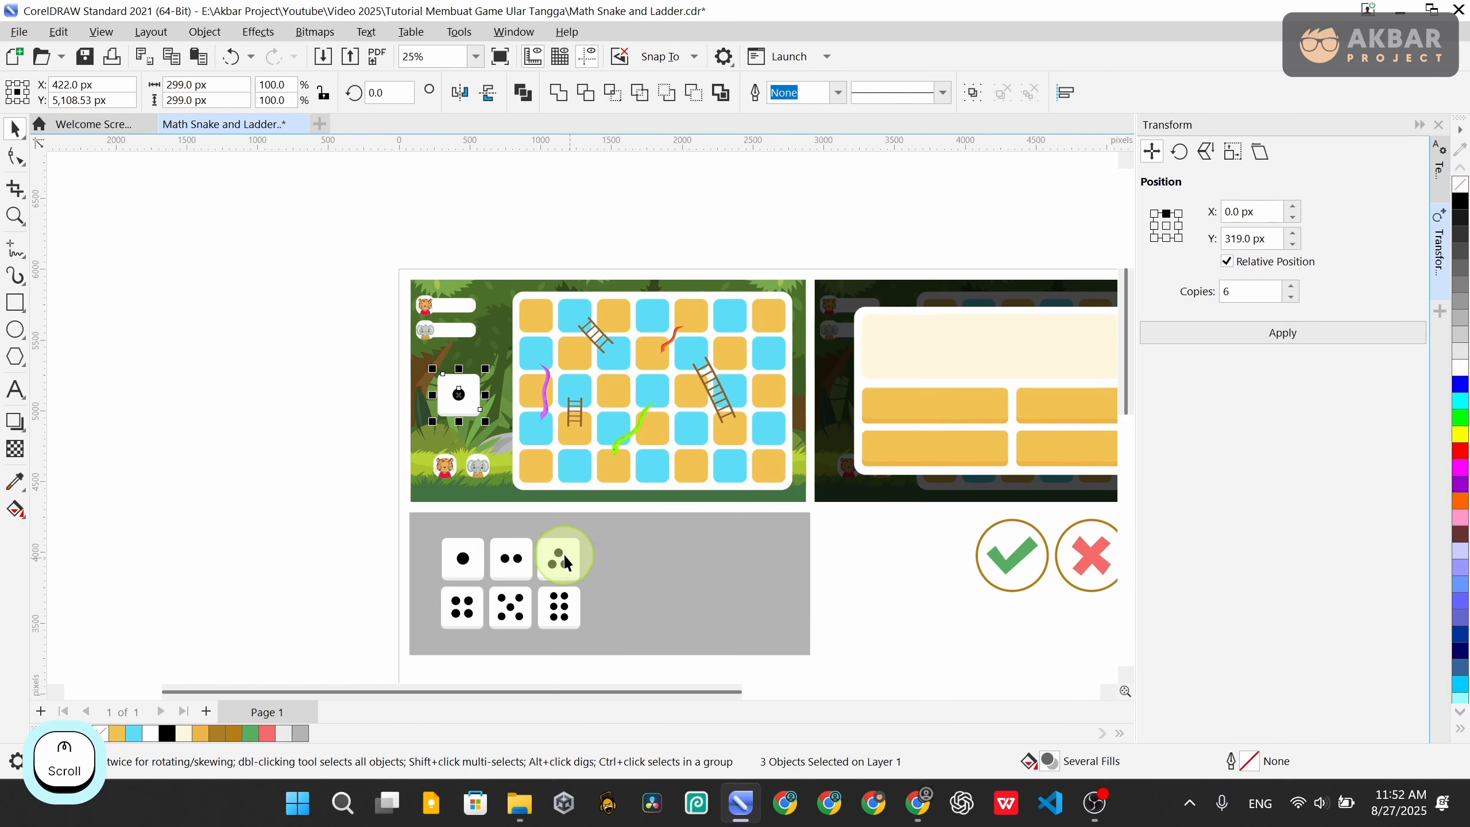